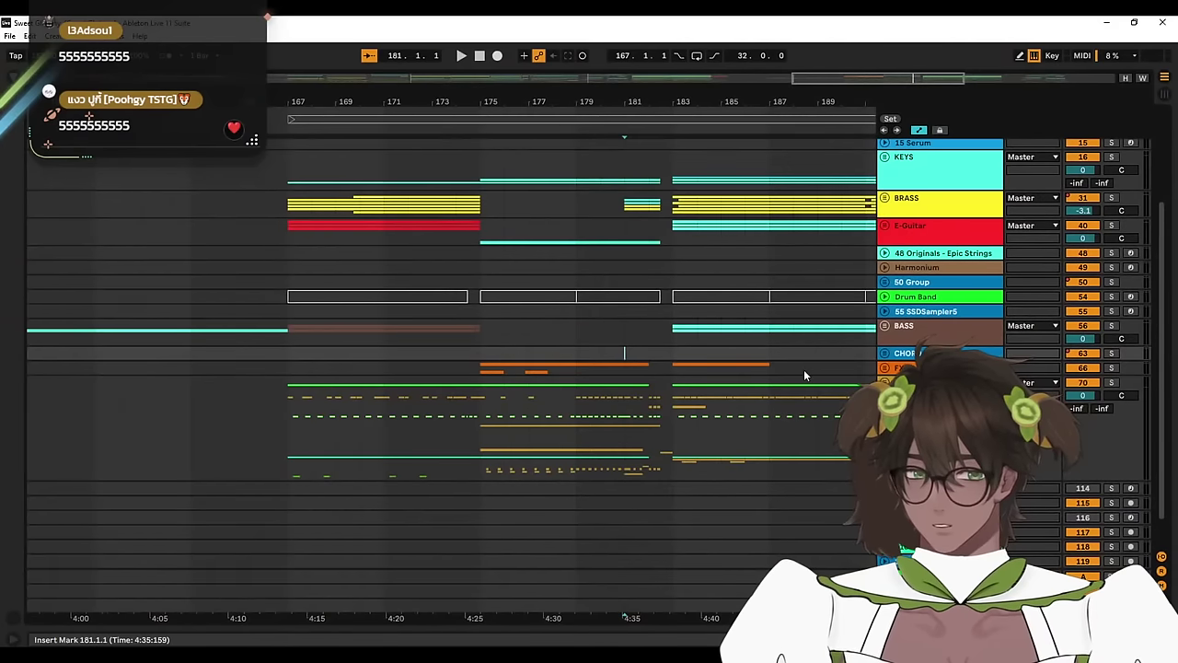
click(803, 370)
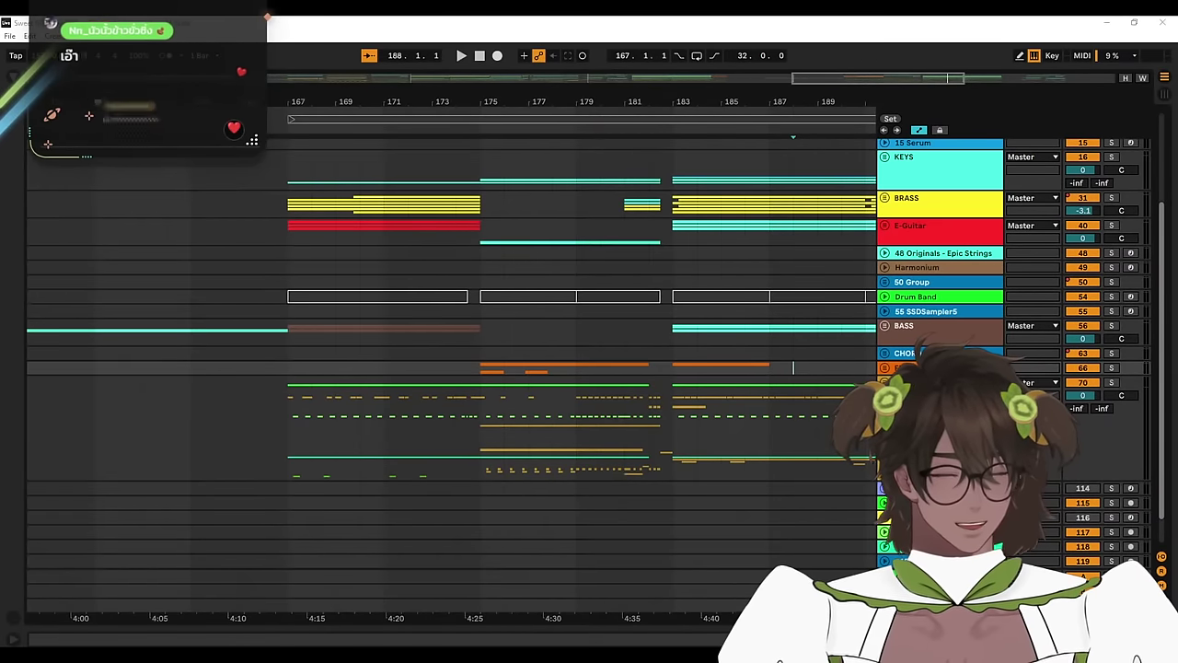
click(288, 405)
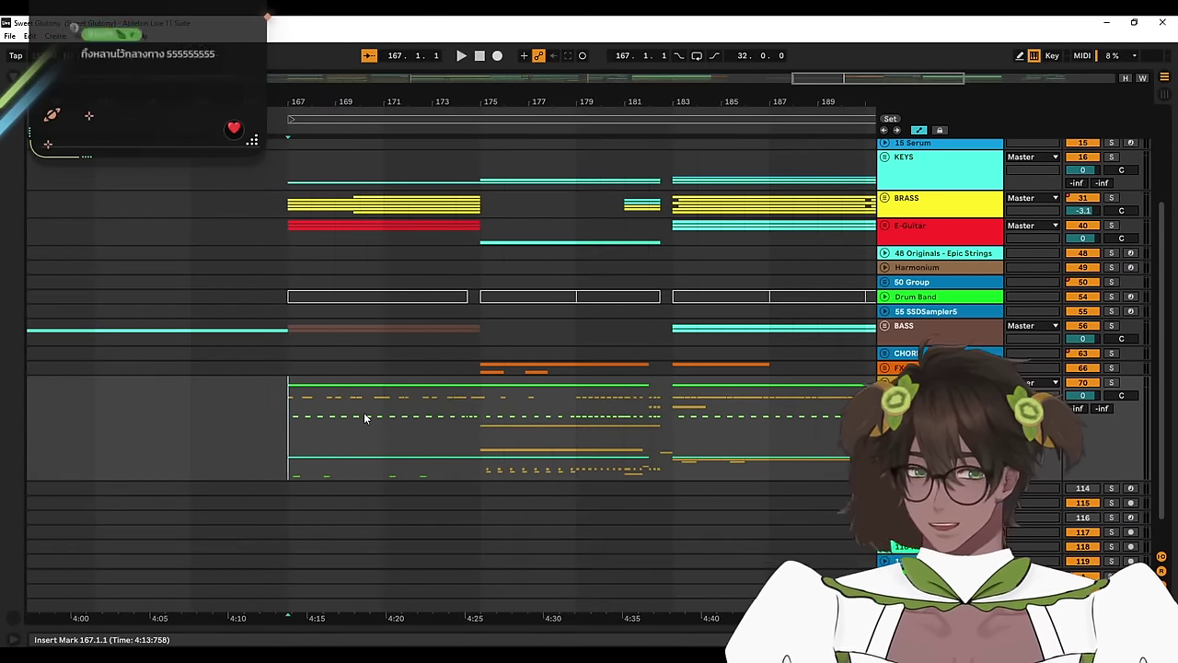
click(412, 456)
click(364, 467)
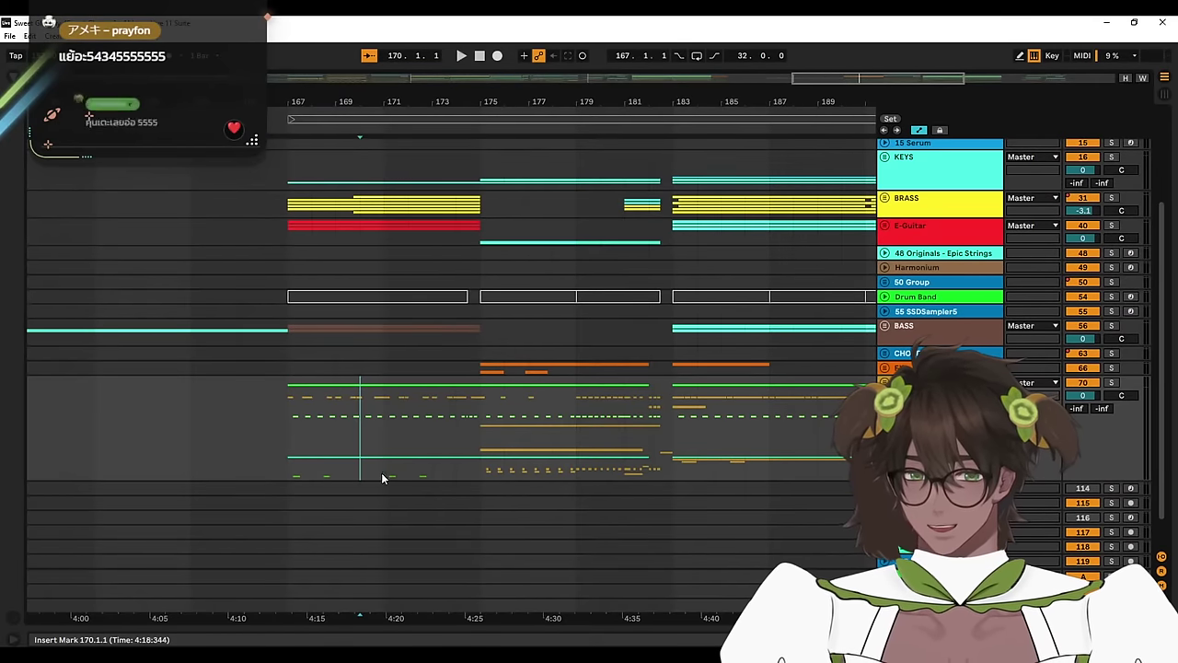
click(383, 476)
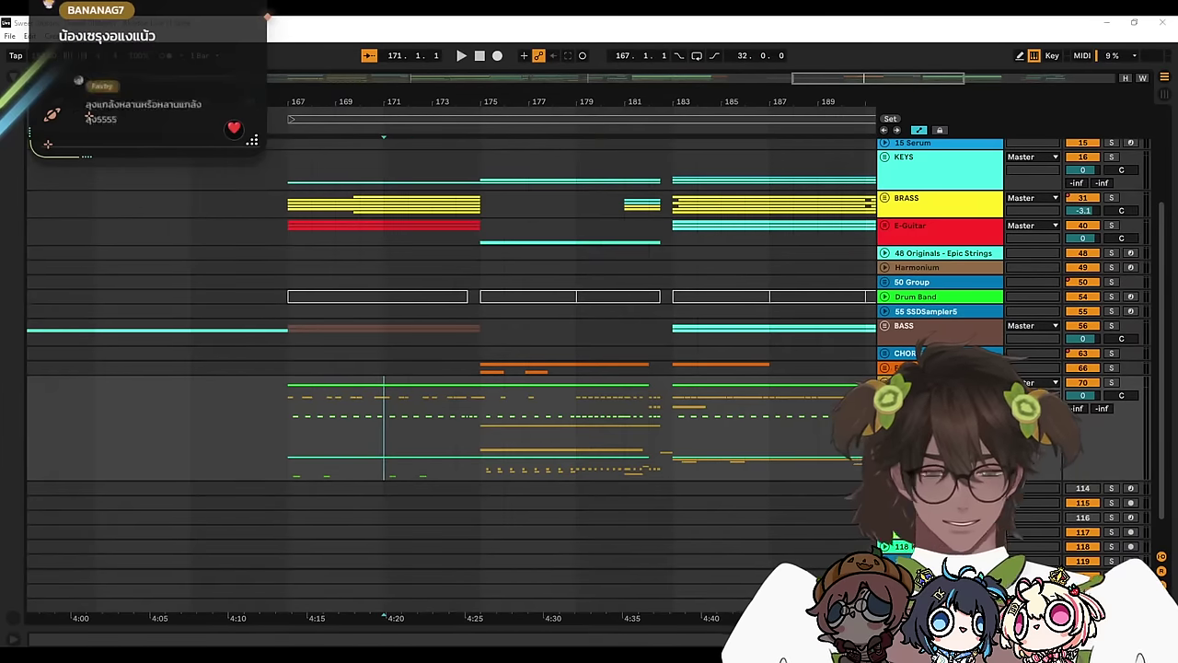
click(269, 399)
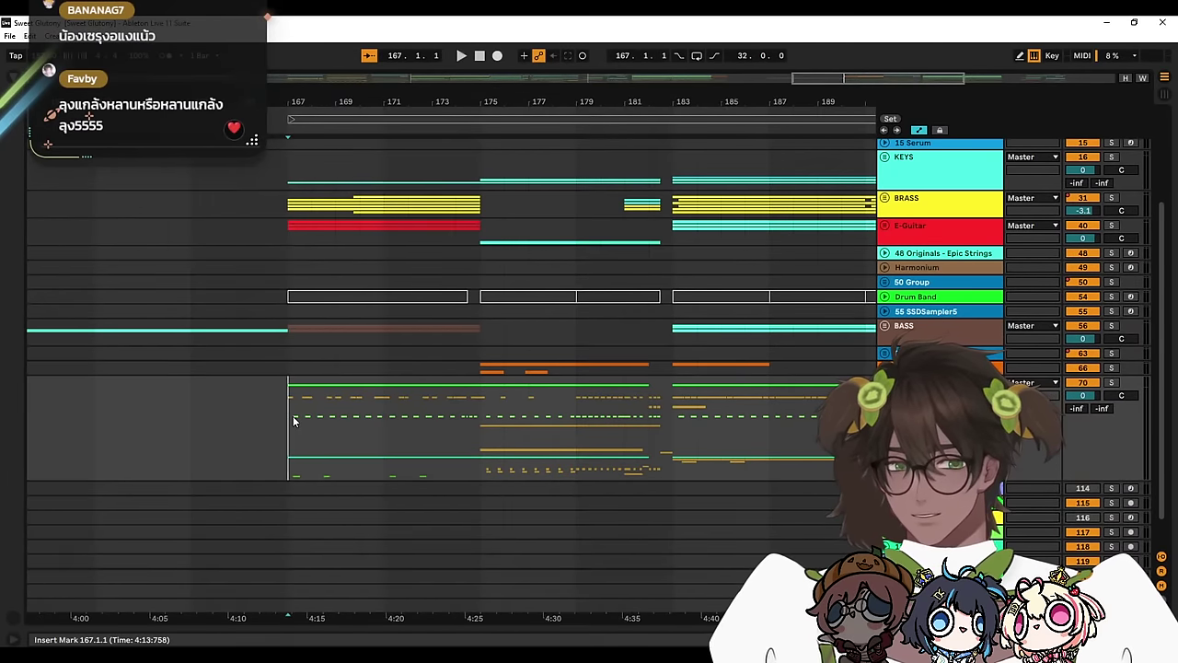
click(384, 464)
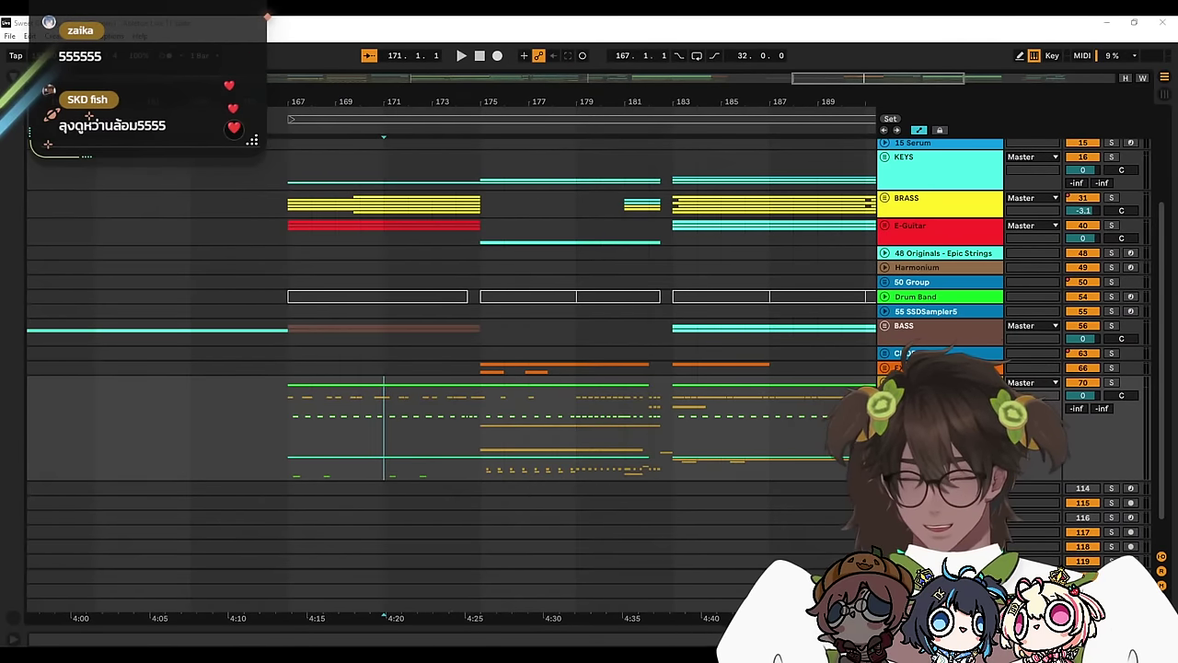
Step: Examine the arrangement before and at bar 167, from the 50 Group track down to the drums
click(145, 312)
drag(108, 353, 606, 362)
drag(271, 351, 833, 342)
mouse_move(56, 358)
mouse_down()
mouse_move(226, 371)
mouse_move(55, 368)
mouse_up()
drag(784, 313, 24, 363)
click(468, 345)
click(537, 346)
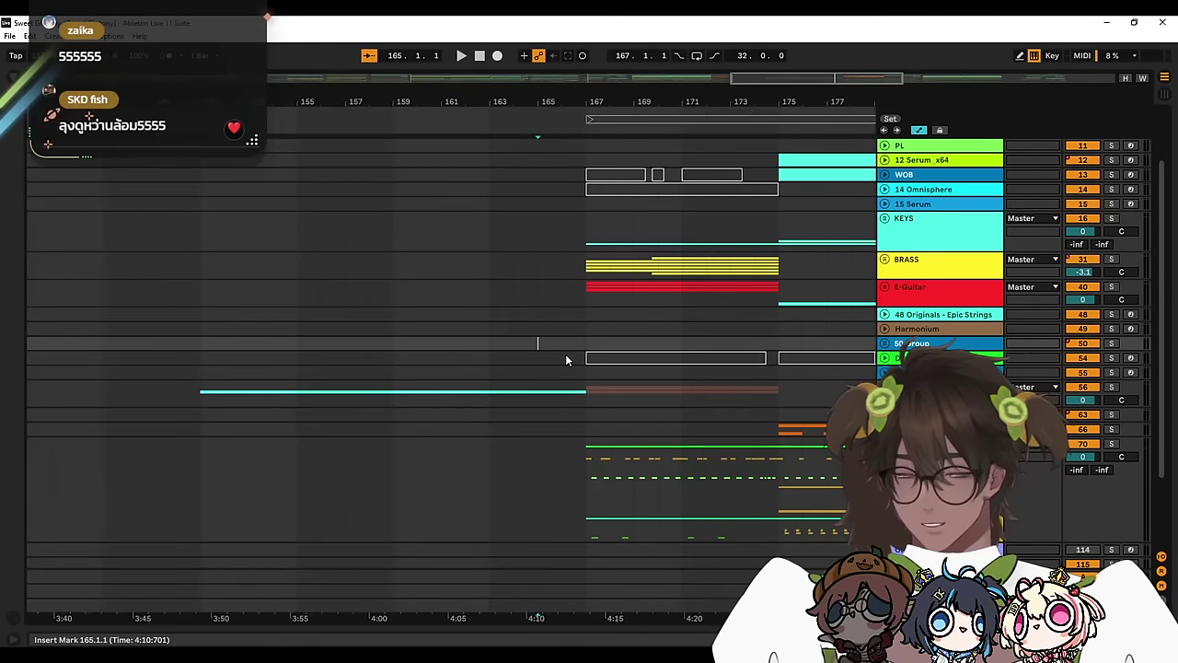
click(577, 359)
click(588, 373)
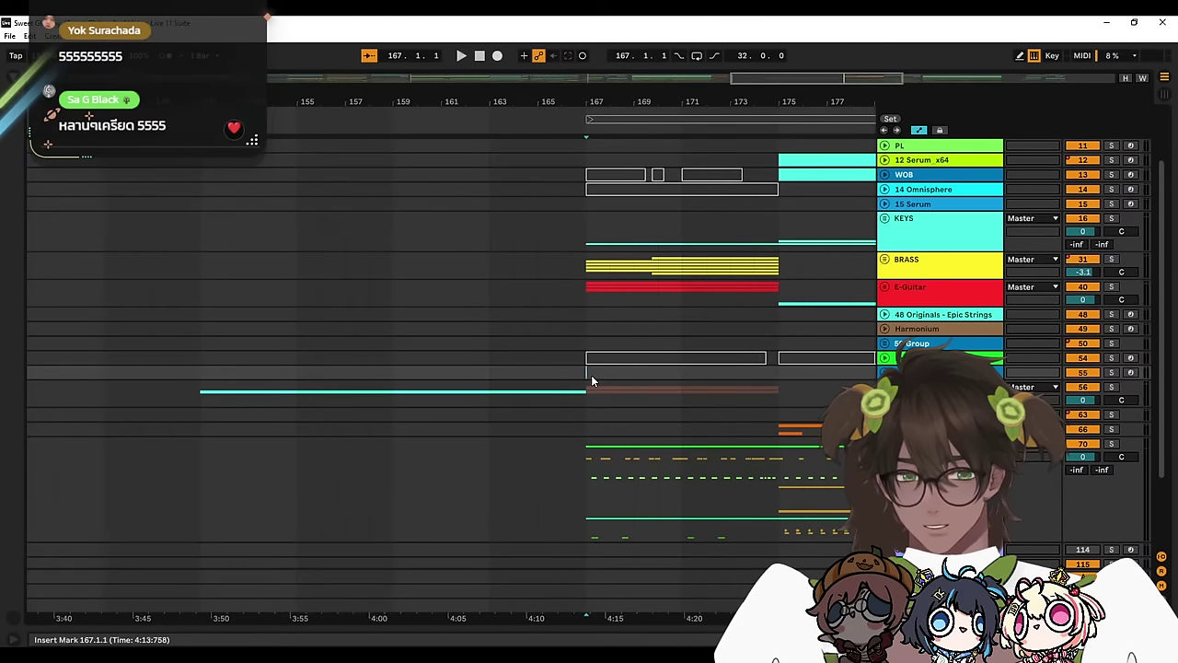
click(593, 391)
click(588, 420)
click(588, 458)
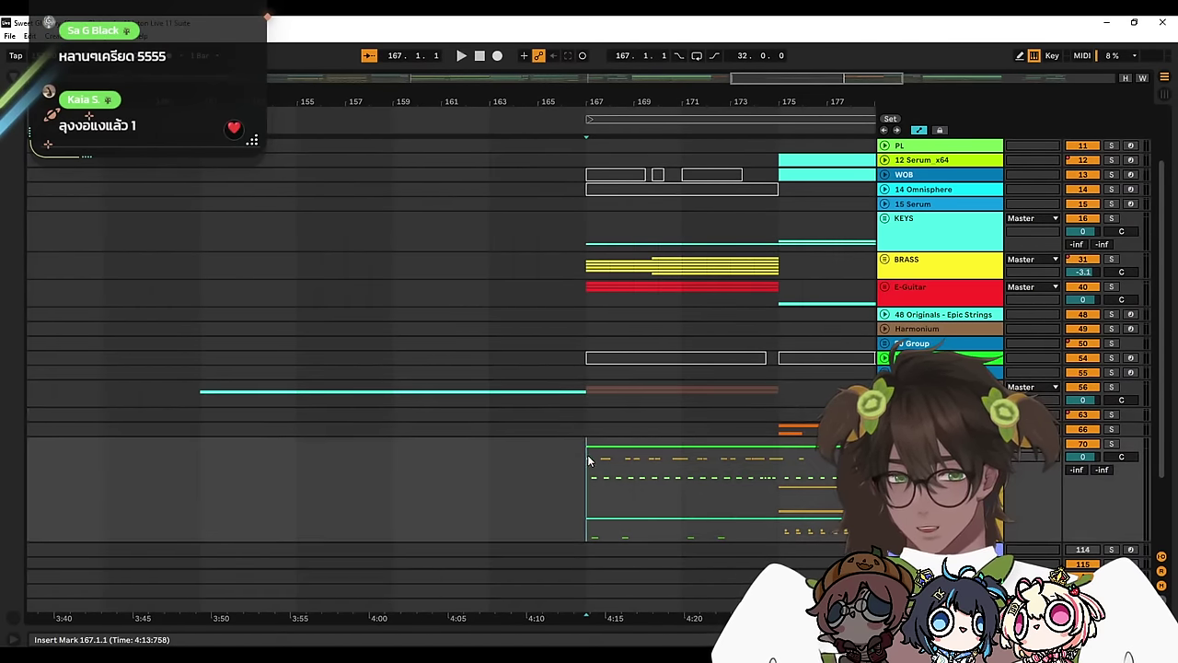
Step: Look over the lower tracks at bar 167, from the drums to the last audio track and back up to SSDSampler5
scroll(590, 474, down, 2)
click(589, 490)
scroll(586, 490, down, 1)
click(585, 477)
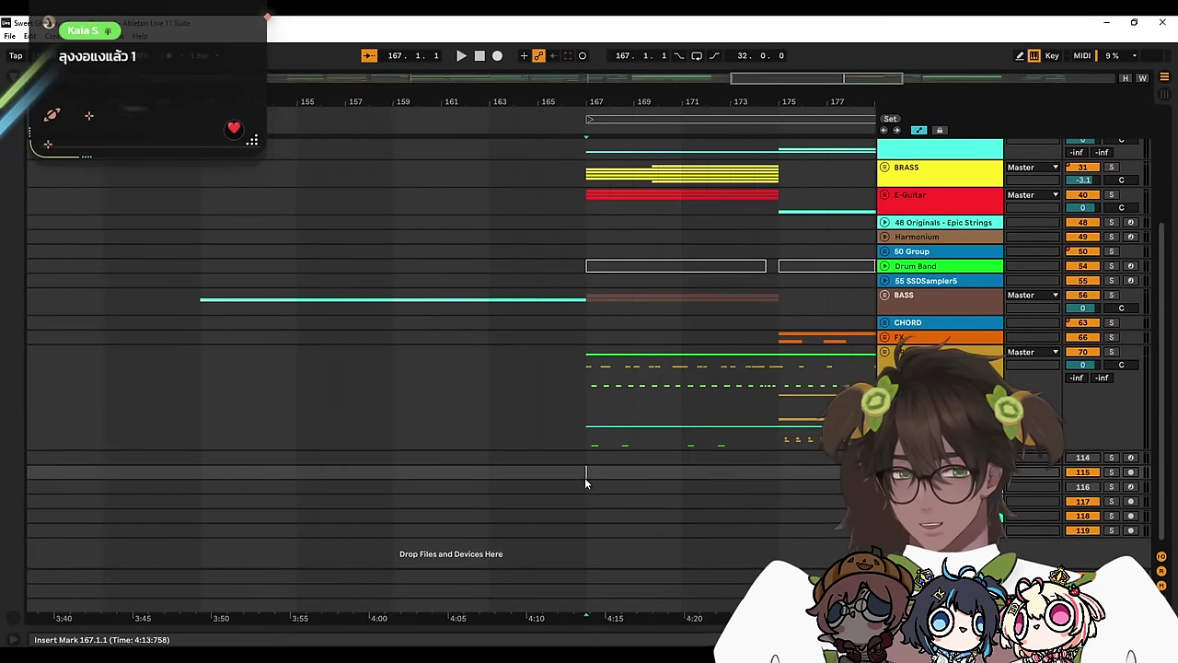
click(588, 487)
click(590, 502)
click(587, 516)
click(586, 530)
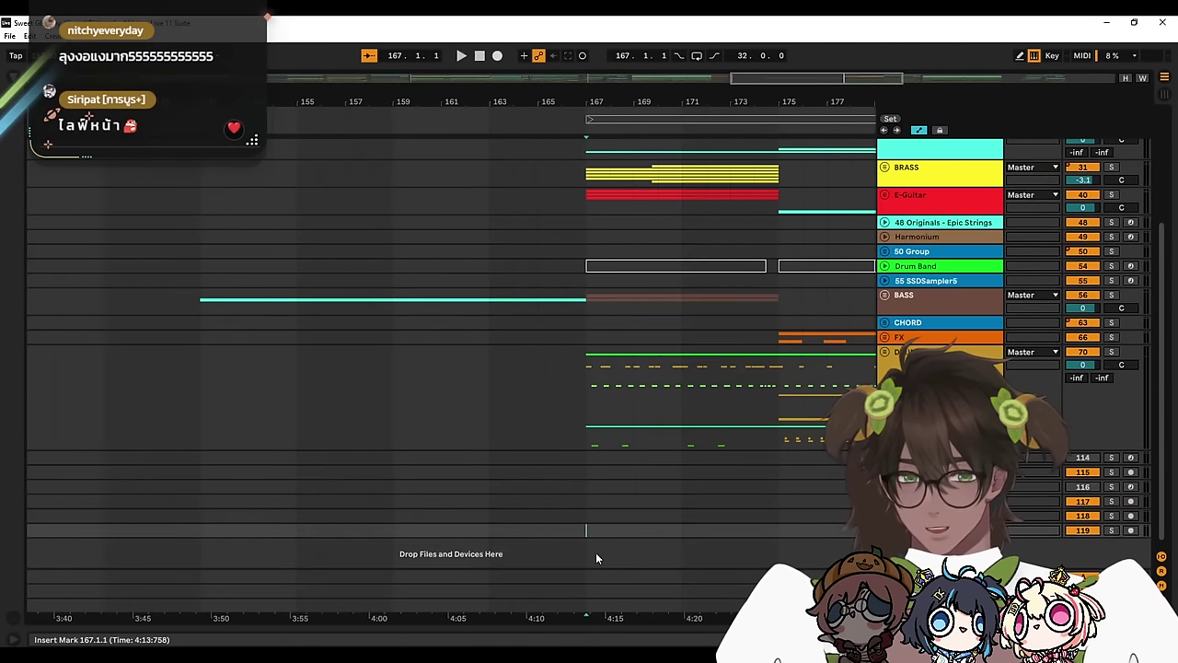
click(589, 516)
click(589, 502)
click(587, 487)
click(586, 472)
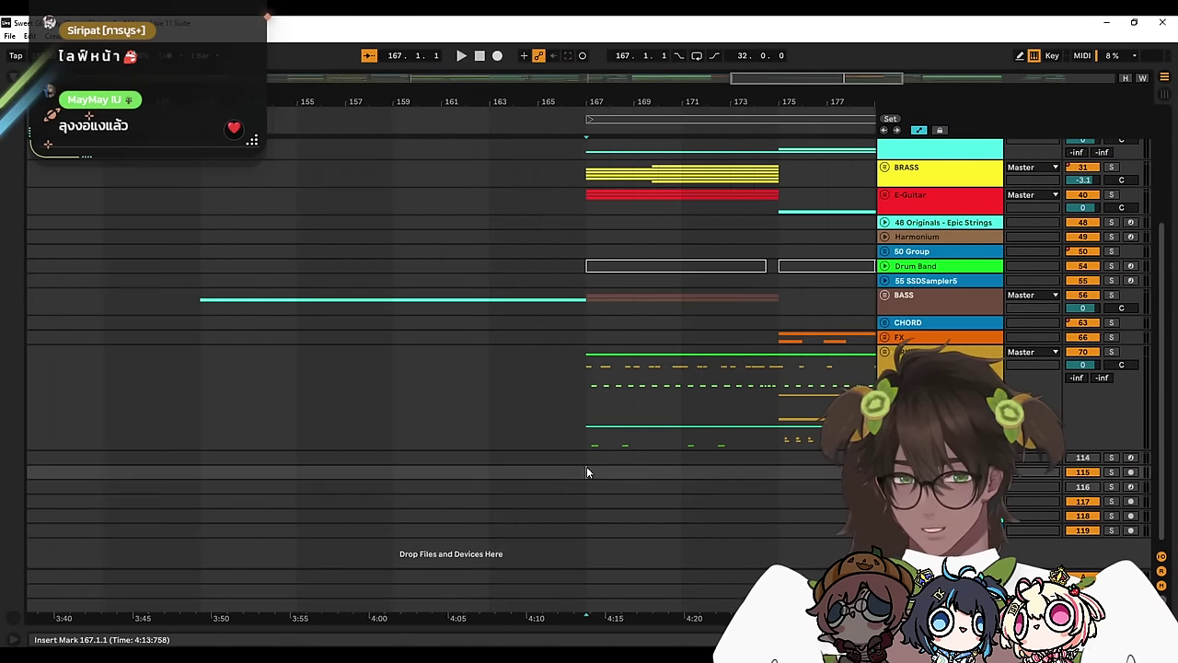
click(587, 458)
click(586, 430)
click(589, 338)
click(585, 311)
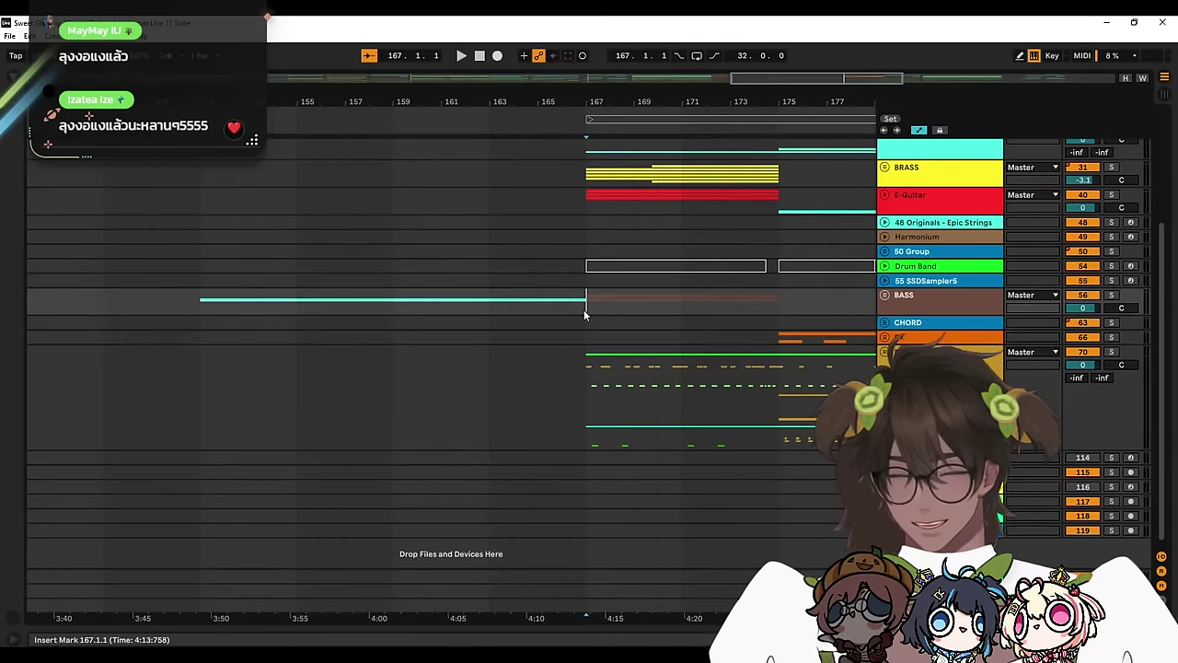
click(587, 322)
click(592, 282)
scroll(591, 305, up, 5)
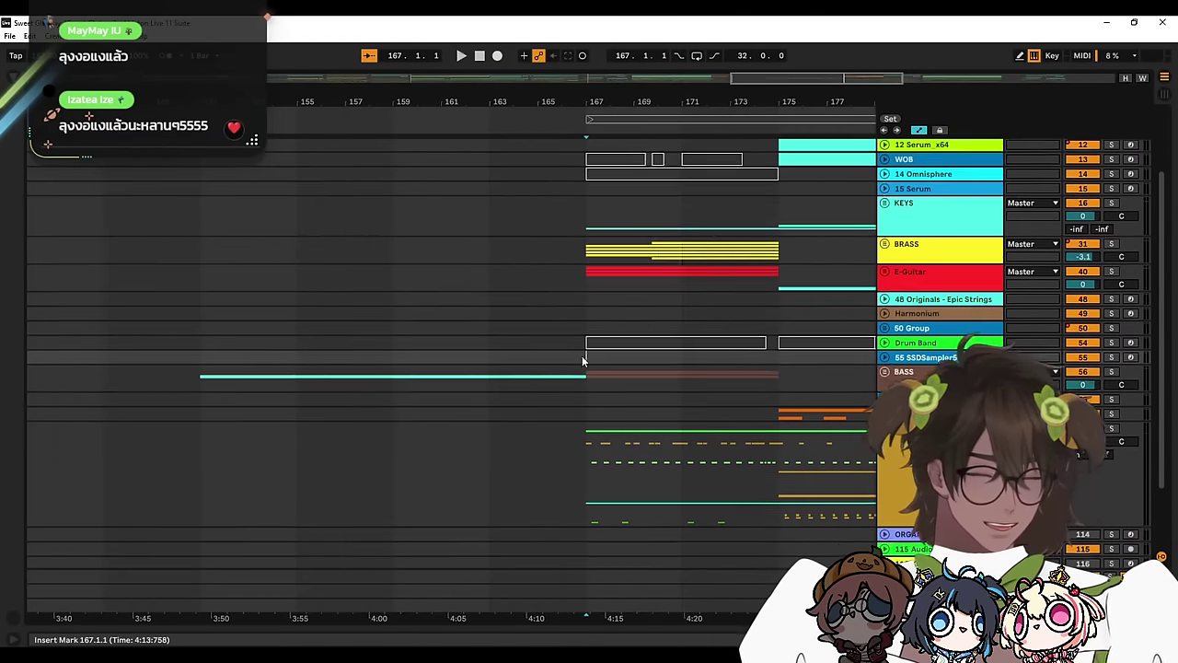
Step: Examine the starts of the KEYS, BRASS and E-Guitar parts at bar 167, along with the FX track
click(582, 341)
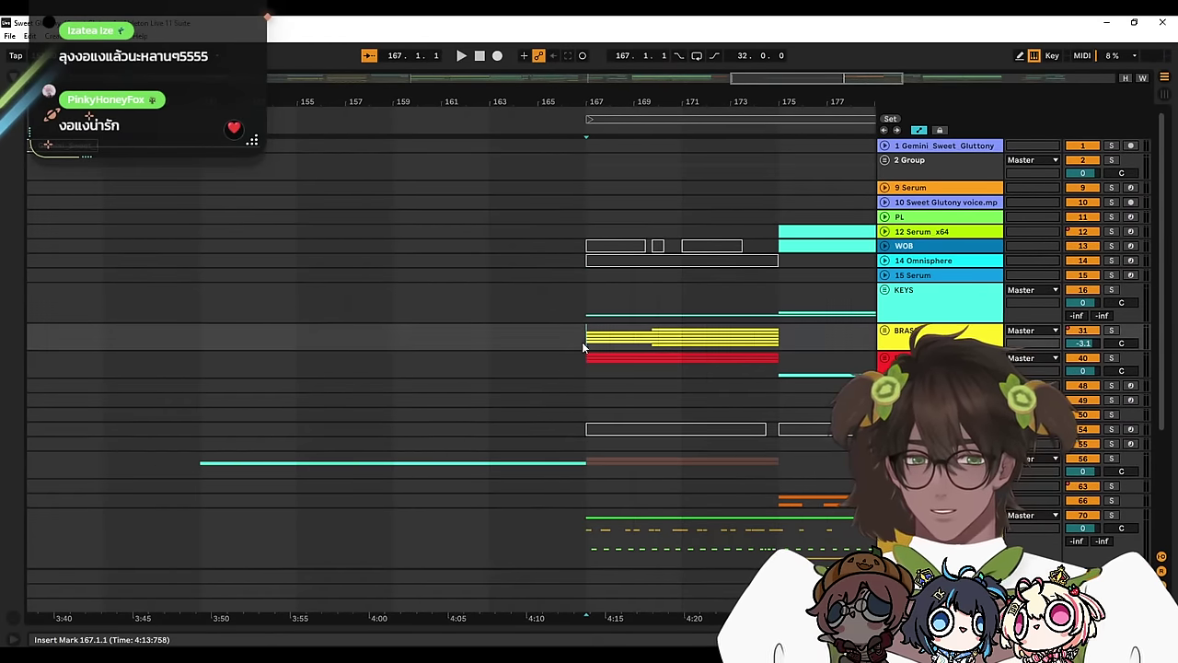
click(599, 368)
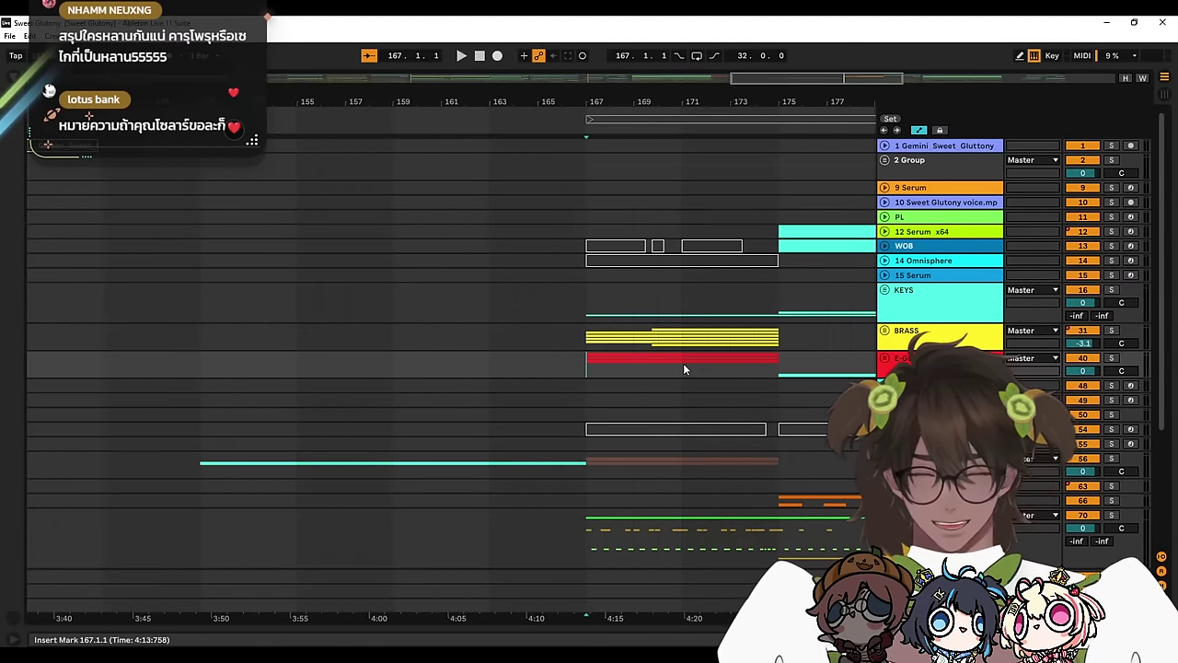
click(587, 339)
click(587, 313)
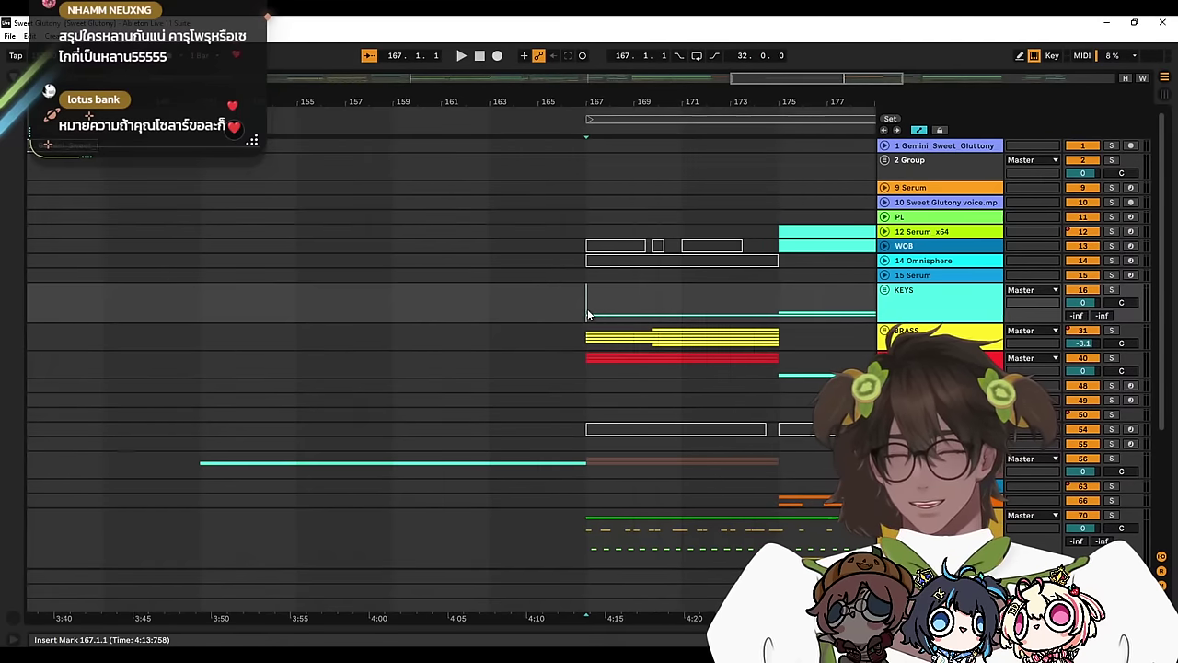
click(590, 364)
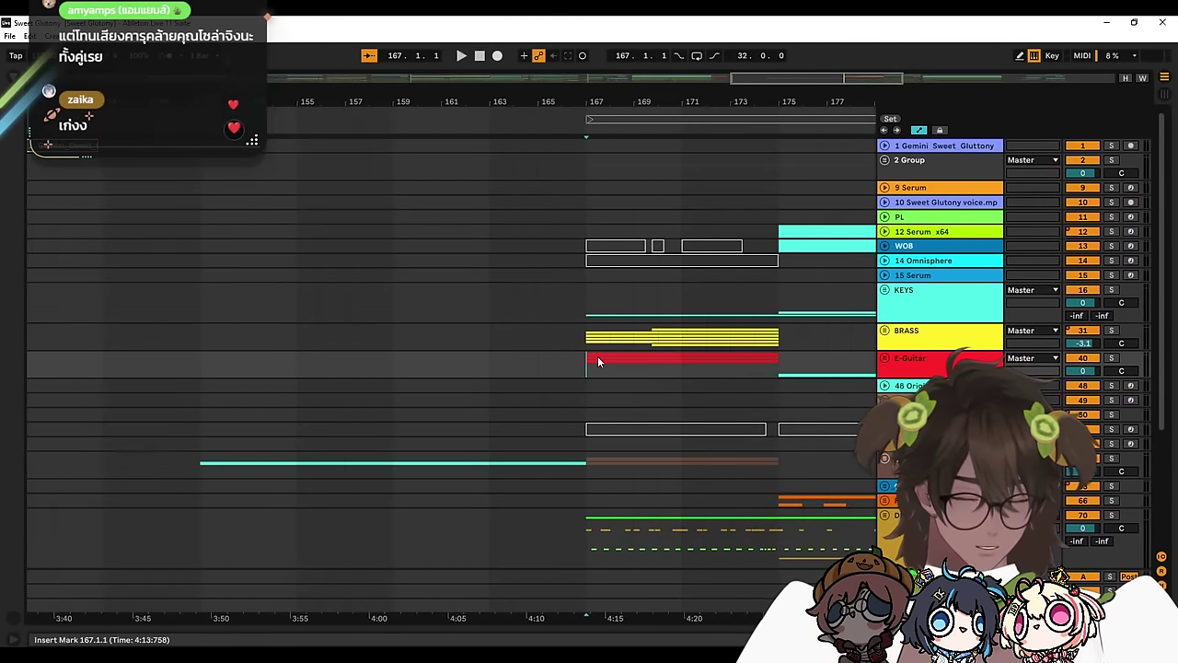
click(588, 339)
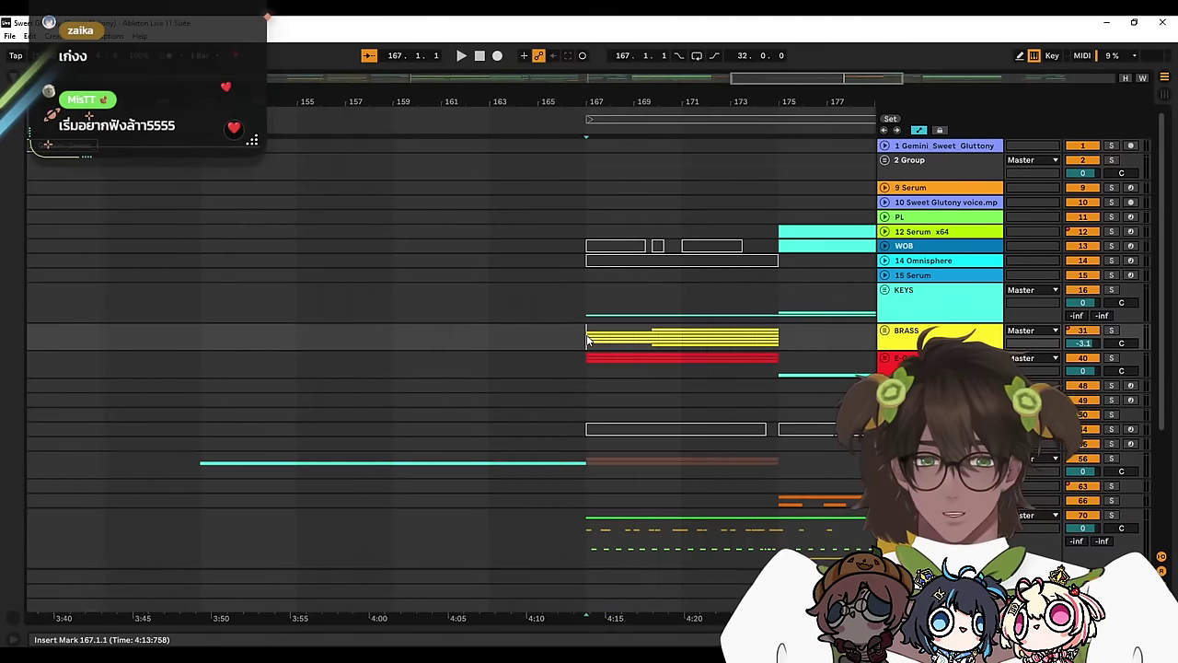
click(594, 367)
click(589, 419)
click(589, 498)
scroll(622, 552, down, 5)
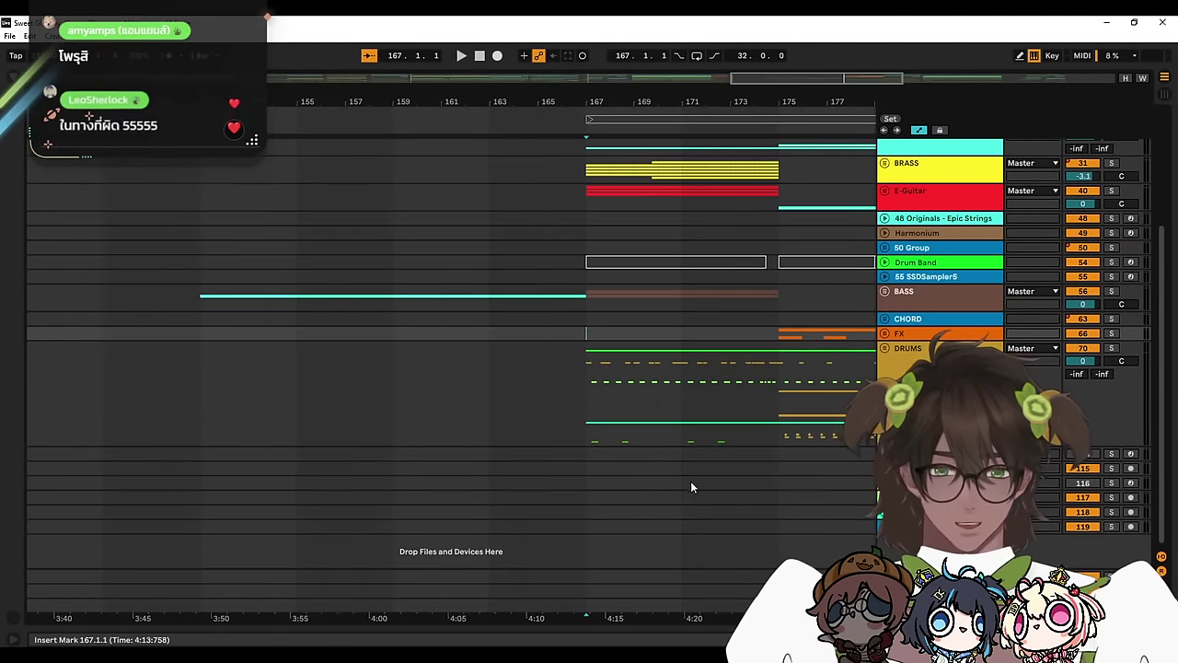
scroll(686, 481, up, 5)
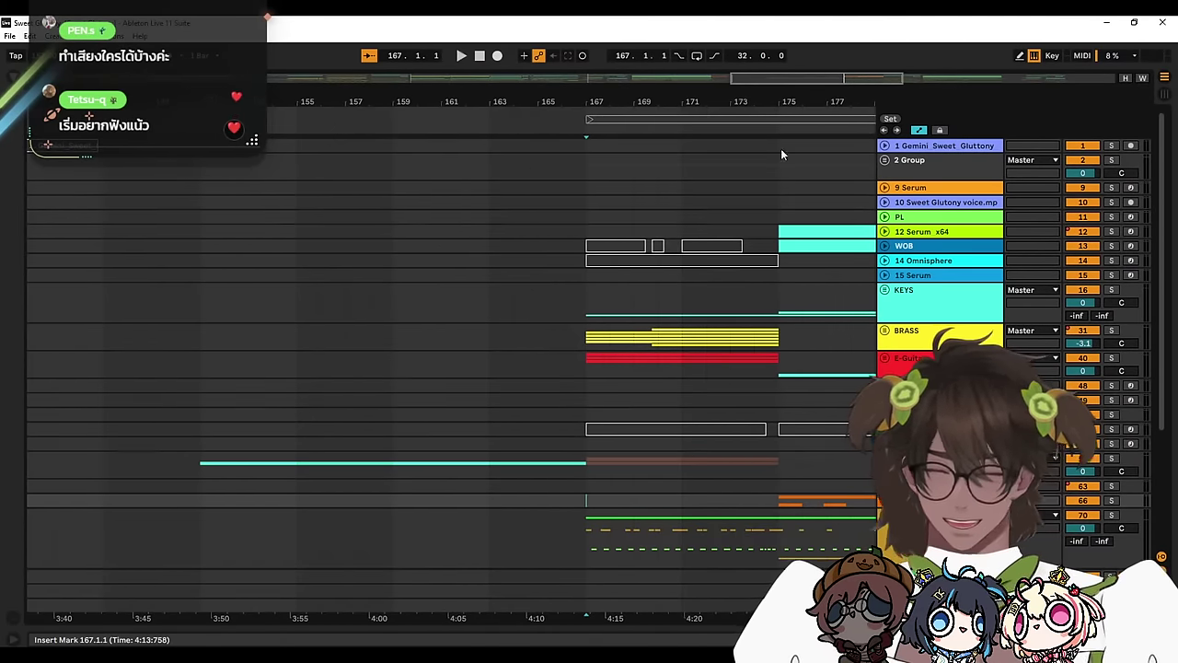
Step: Show the arrangement from the song's beginning through the VRS 2 section
drag(749, 81, 46, 81)
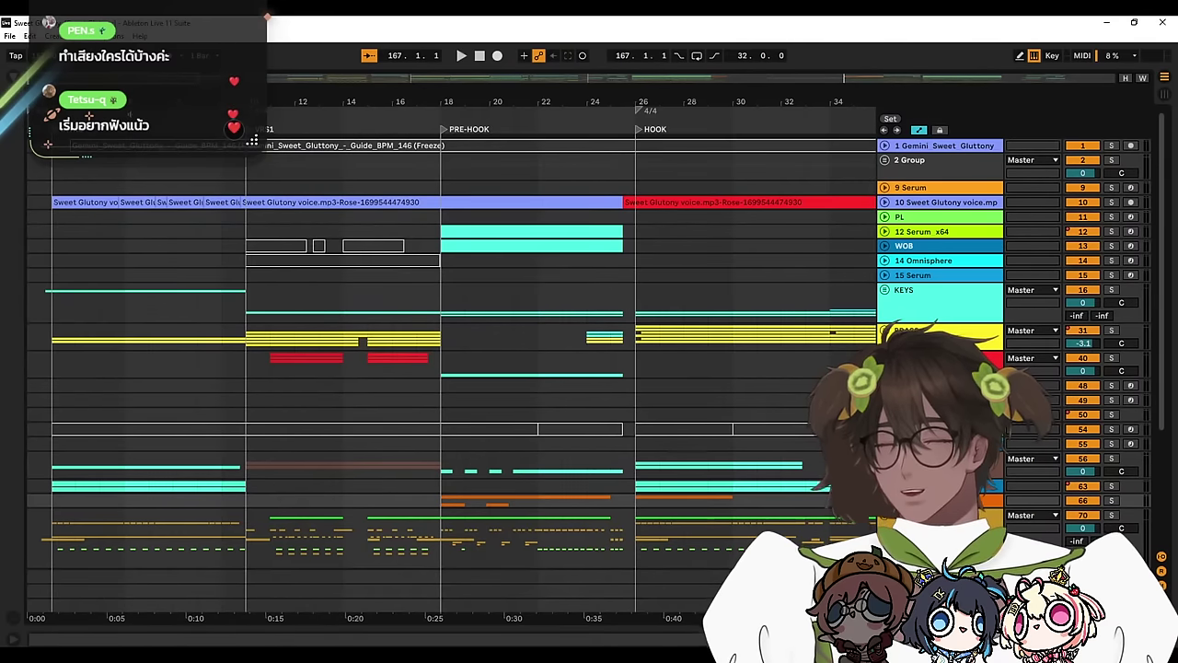
drag(138, 79, 157, 321)
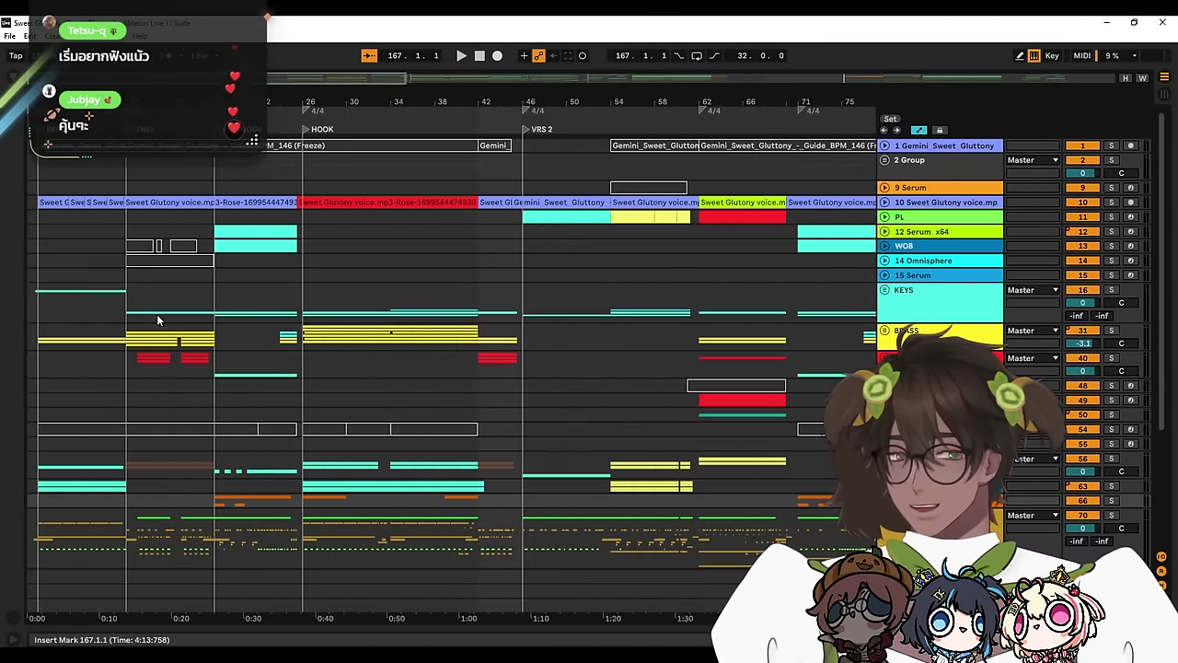
click(52, 368)
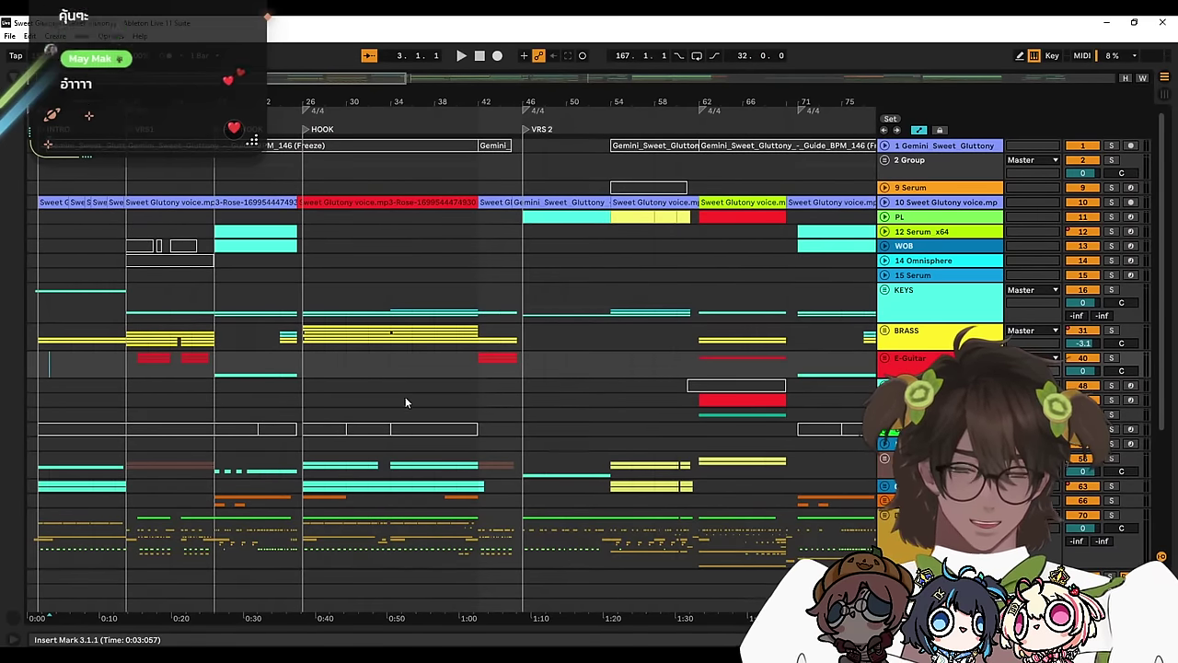
click(381, 403)
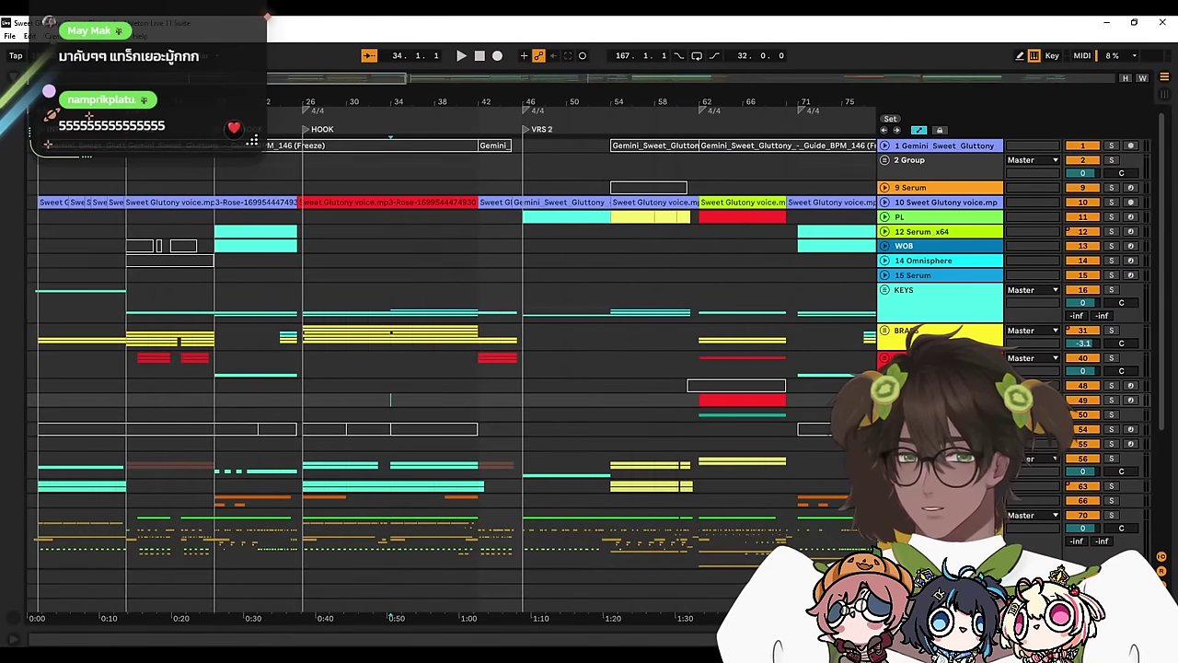
Step: Change the display theme in the preferences from Dark to the light lilac-and-pink custom theme and return to the arrangement
click(98, 35)
click(293, 411)
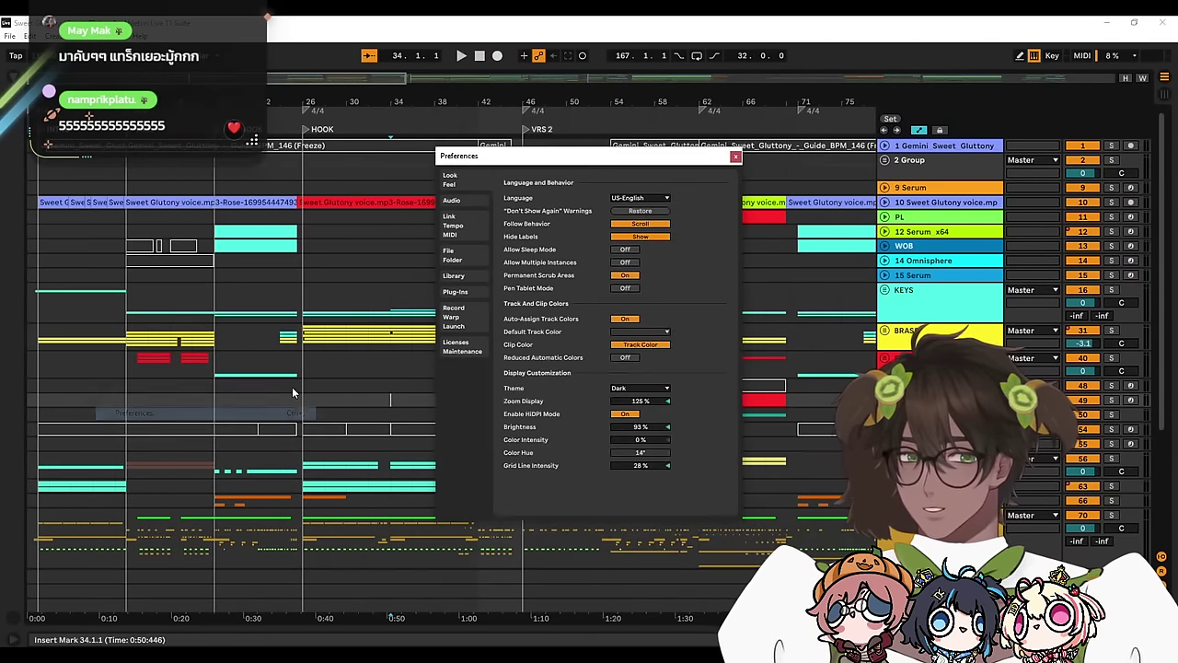
click(662, 387)
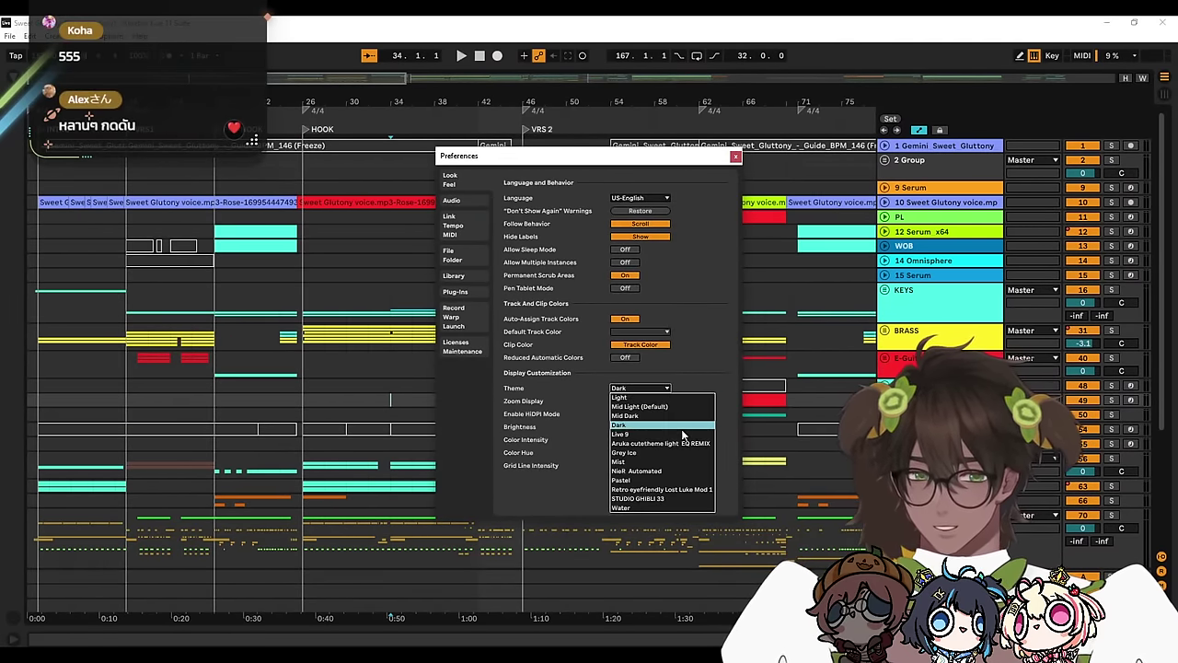
click(683, 434)
click(620, 299)
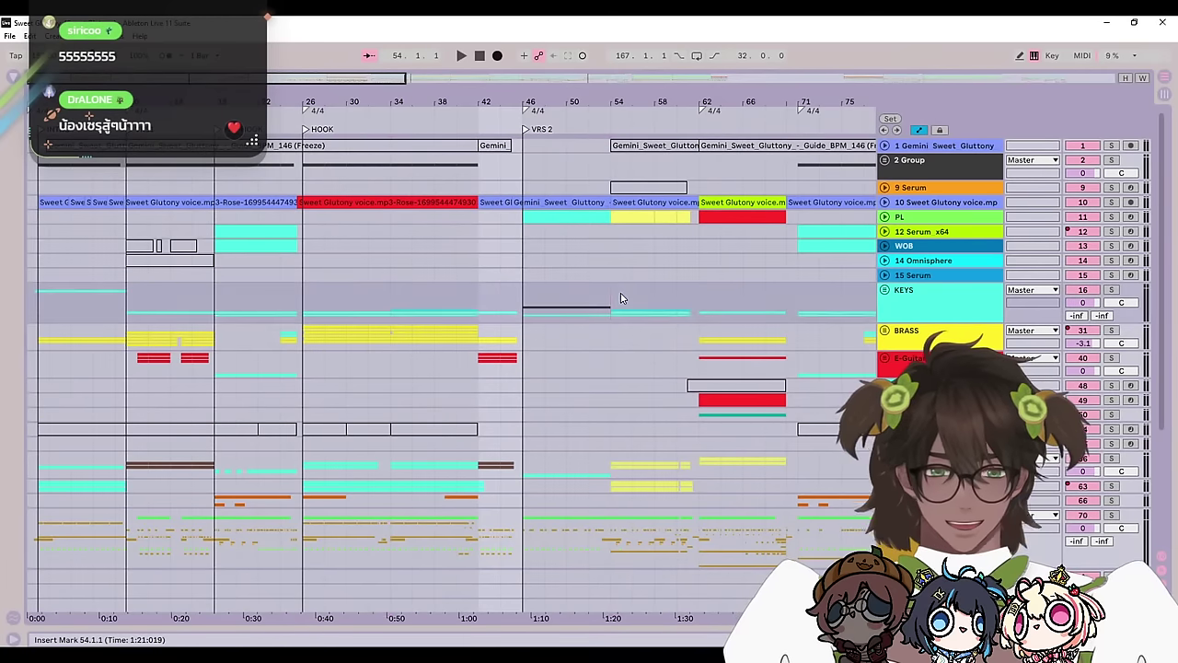
Step: Examine the tracks in the opening sections up to the HOOK, including the clips on the lower tracks
click(375, 367)
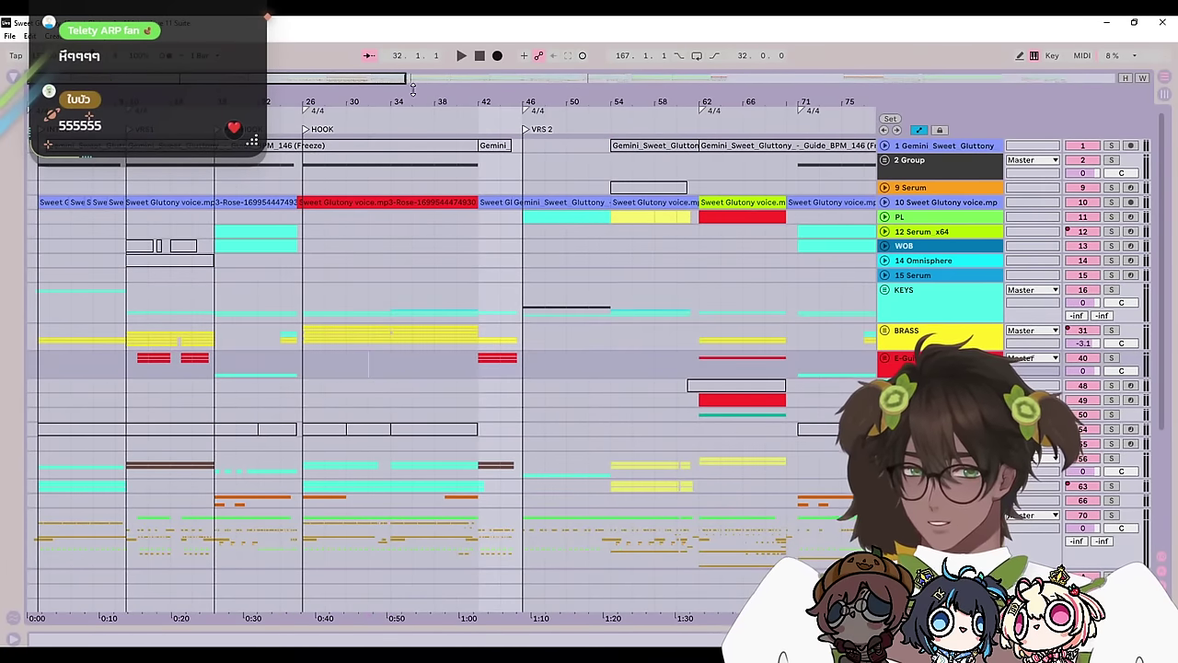
drag(406, 80, 170, 80)
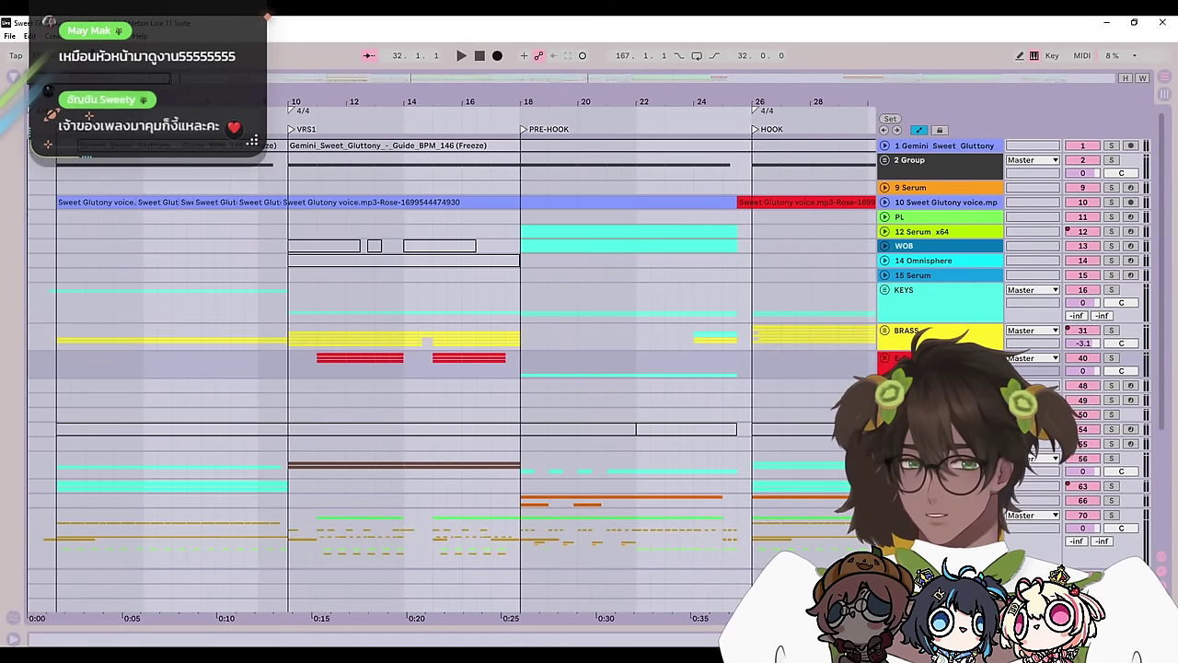
click(422, 239)
click(300, 341)
click(53, 366)
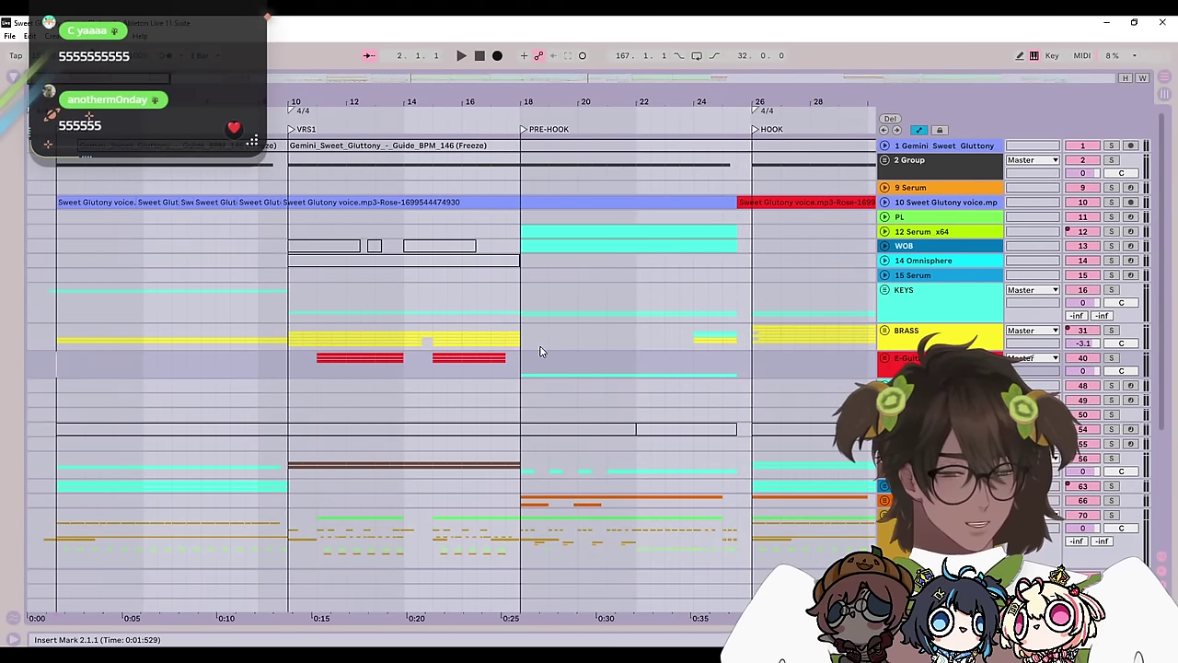
scroll(540, 351, down, 4)
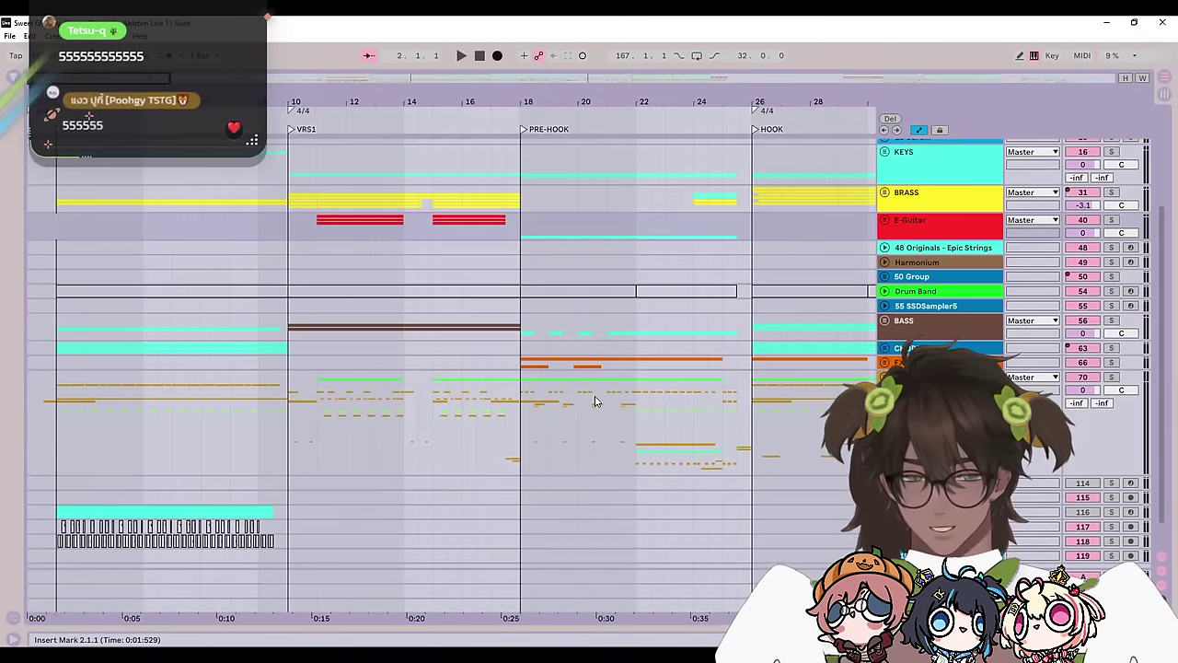
scroll(599, 399, up, 3)
scroll(552, 407, up, 1)
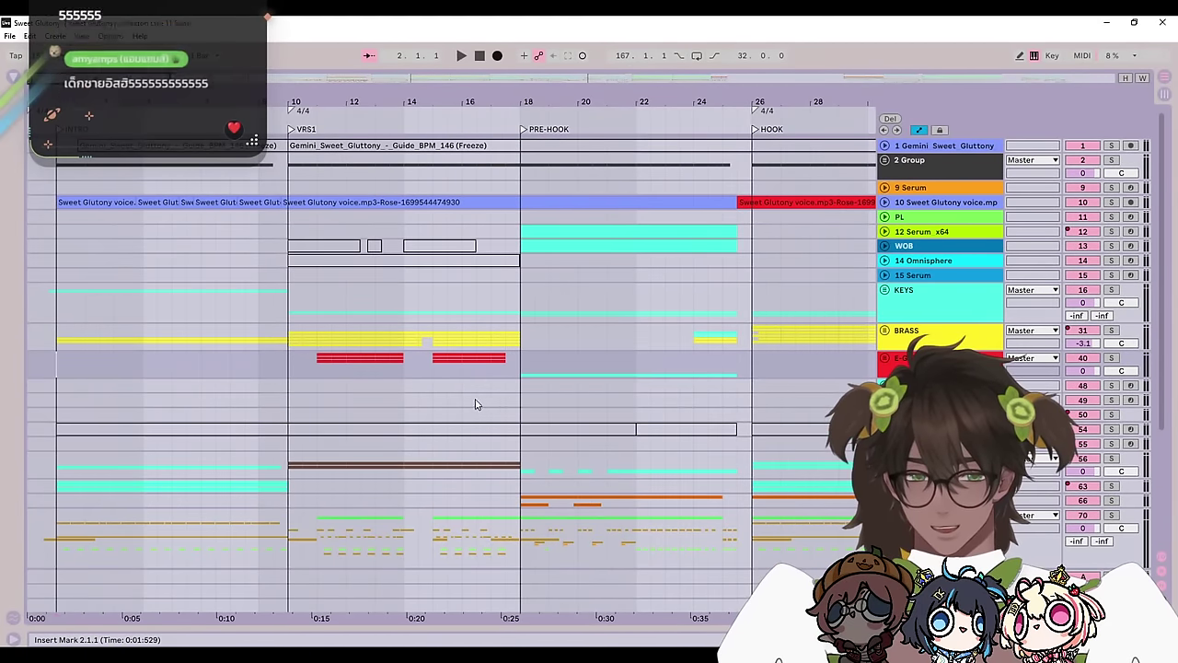
click(520, 398)
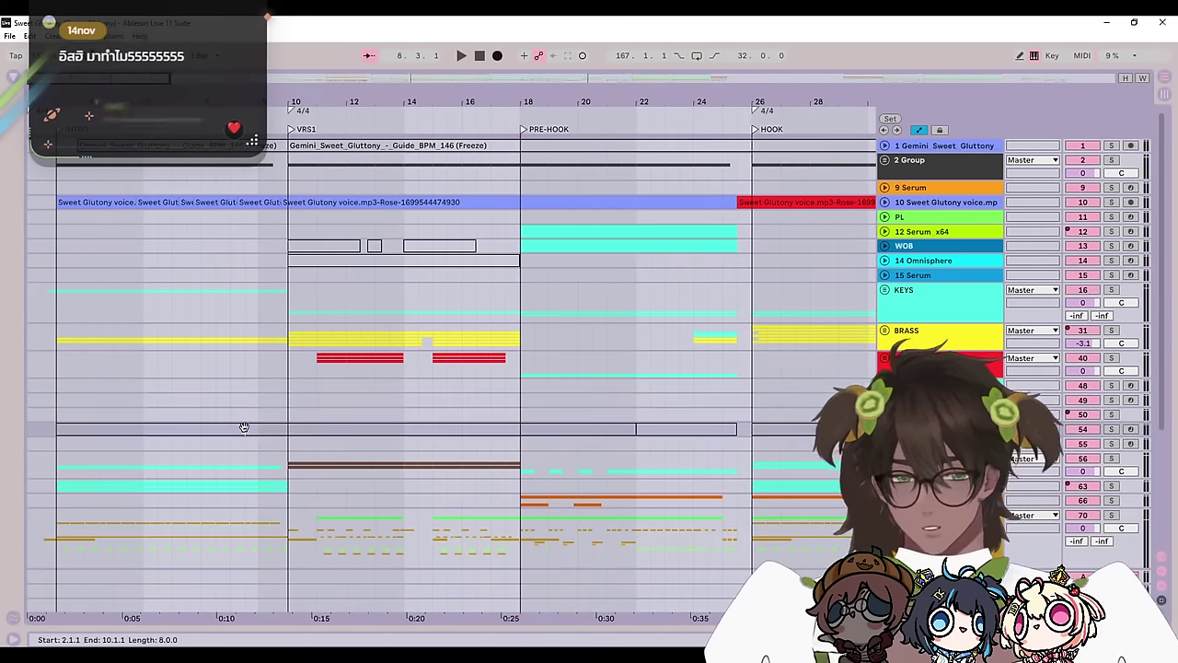
click(293, 405)
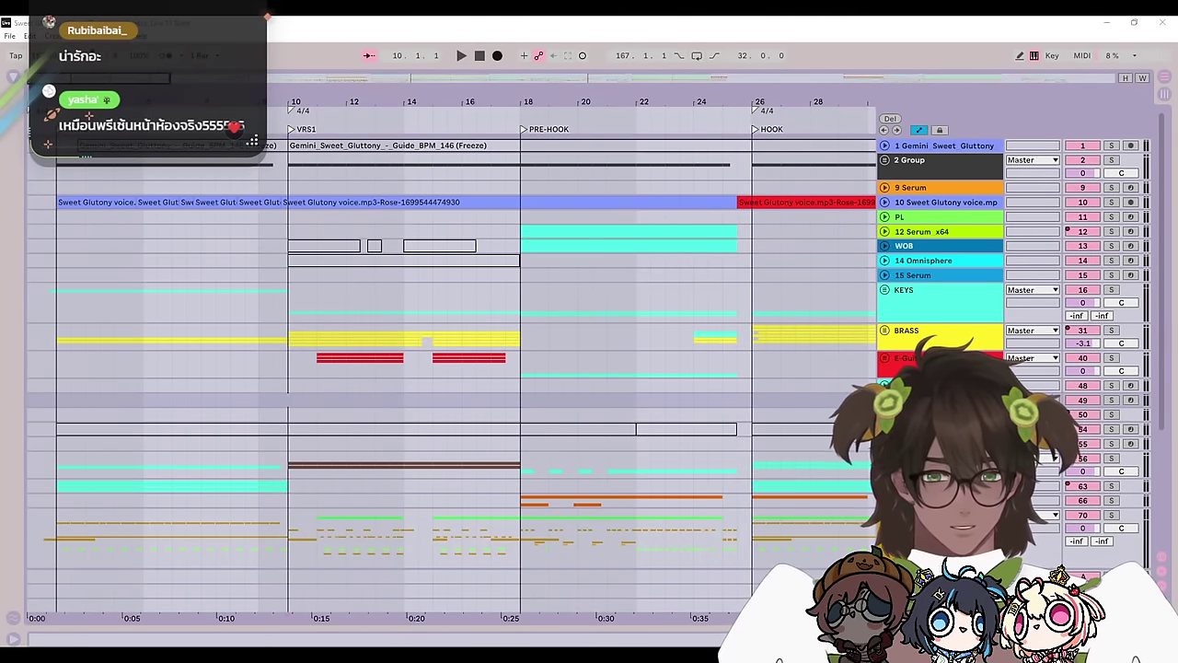
Step: Insert a new audio track below track 119 and unfold it
click(592, 308)
scroll(744, 381, down, 5)
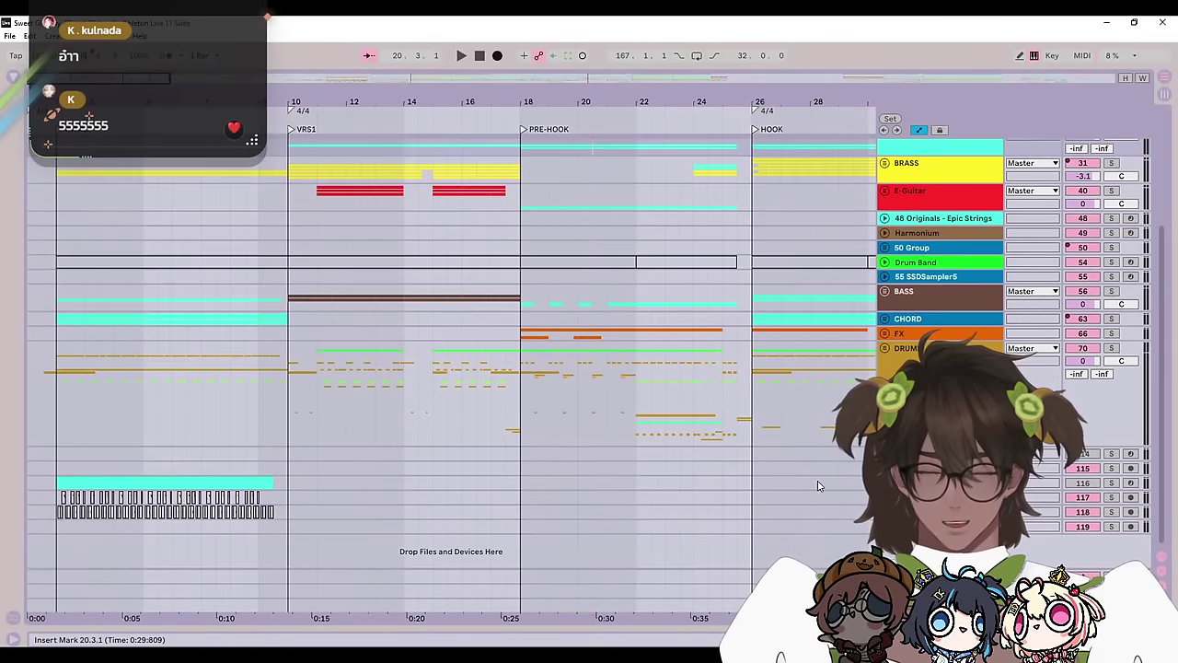
right_click(903, 543)
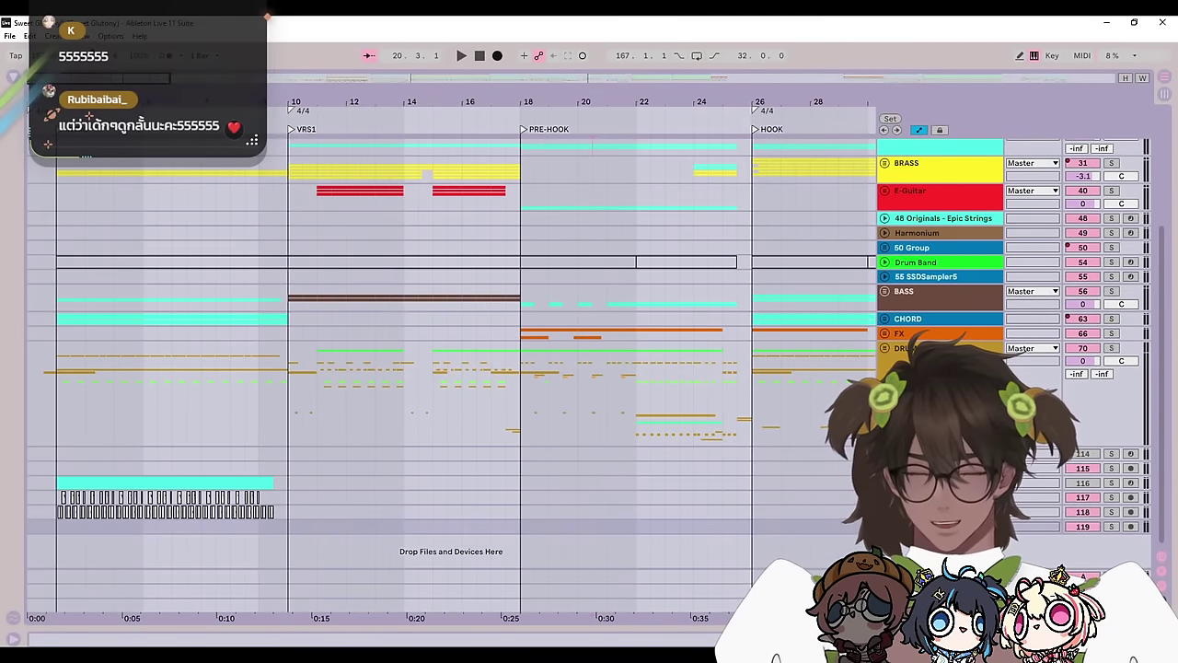
scroll(596, 329, down, 1)
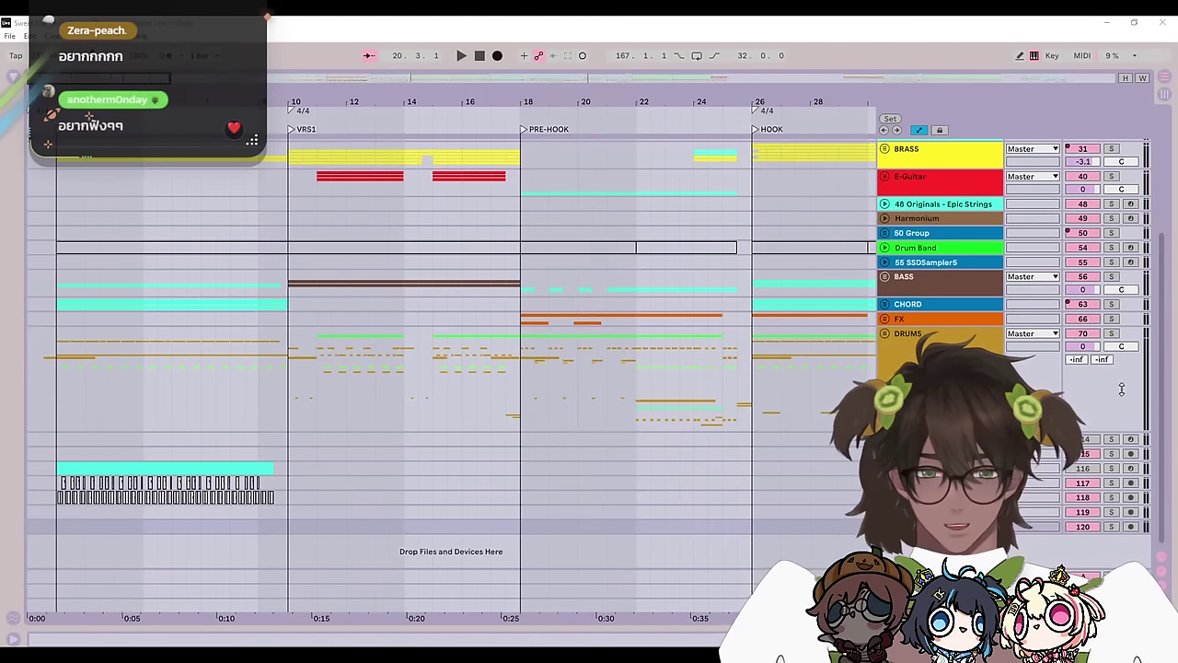
click(884, 527)
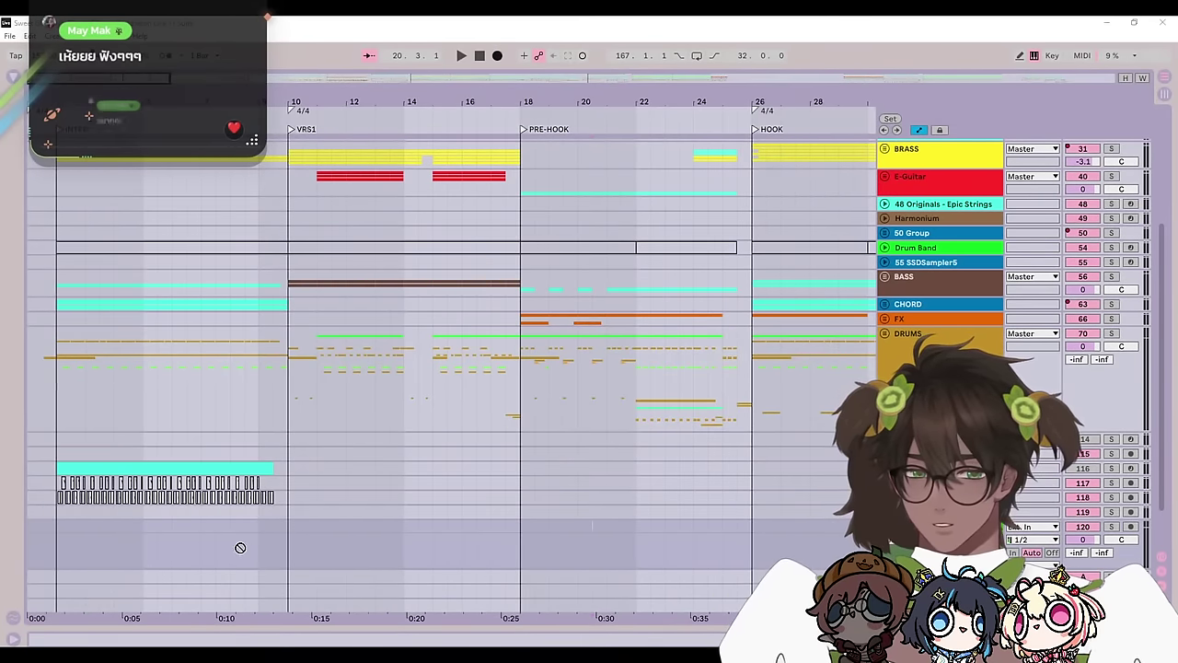
Step: Add the Guide_Gemini_-_Hungry_TEST_1_hook audio to the new track, move it to start at bar 1, and enlarge the track
drag(240, 548, 246, 548)
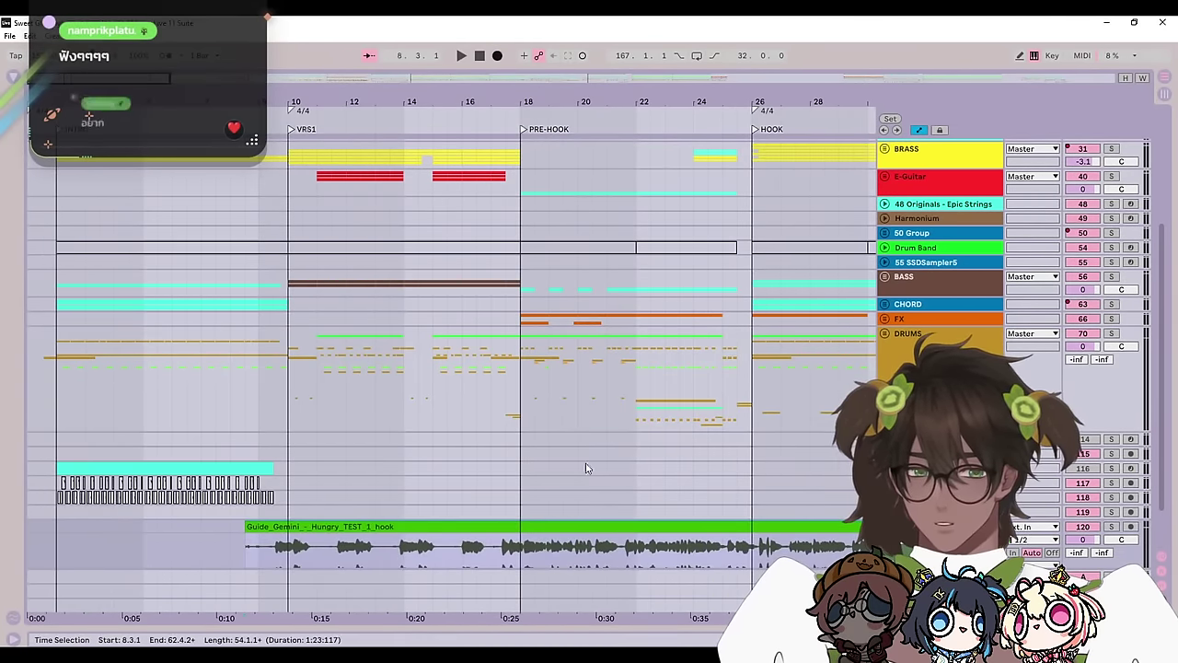
scroll(585, 468, down, 2)
drag(619, 470, 293, 480)
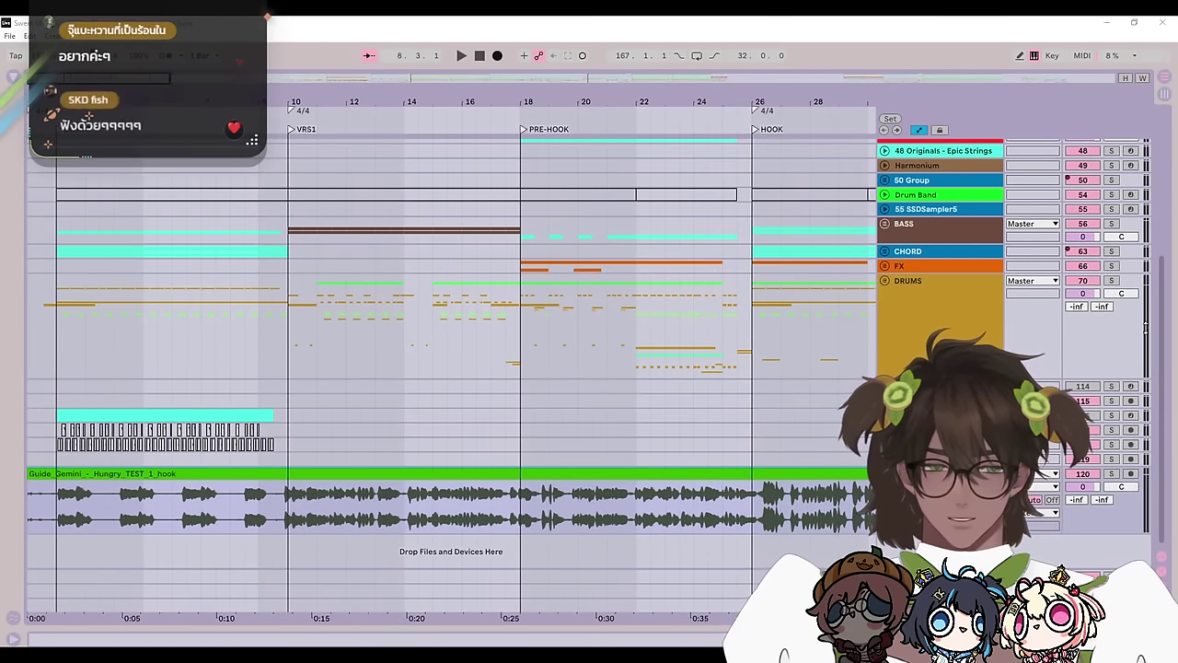
double_click(934, 473)
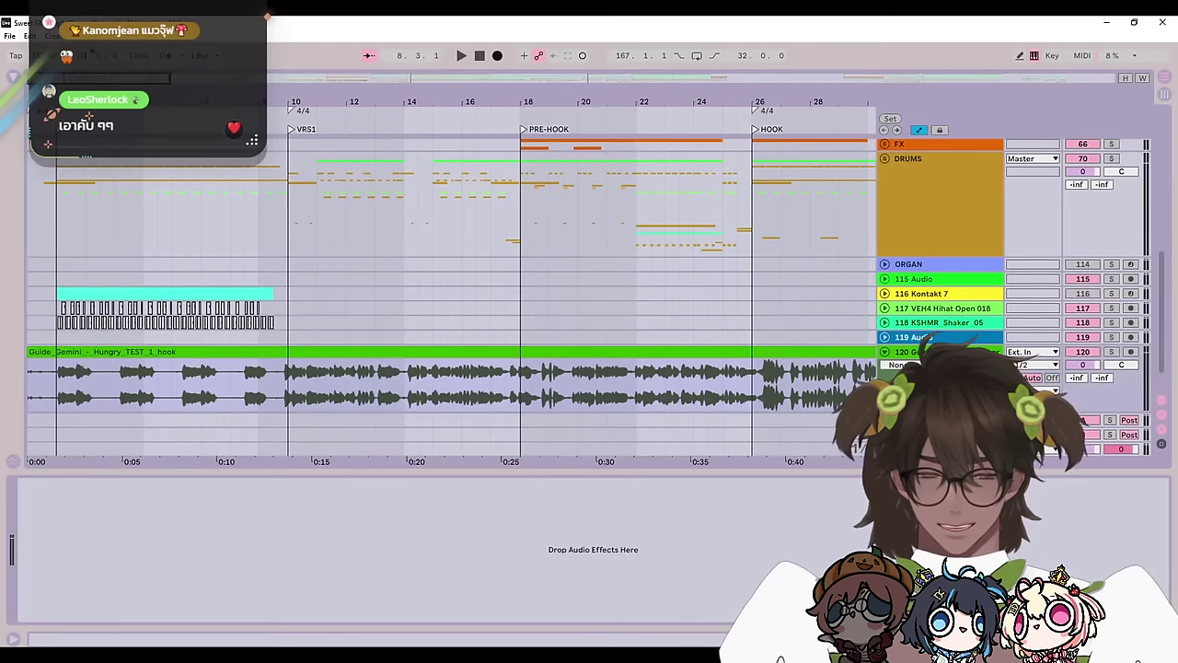
drag(934, 412, 934, 464)
scroll(930, 396, down, 3)
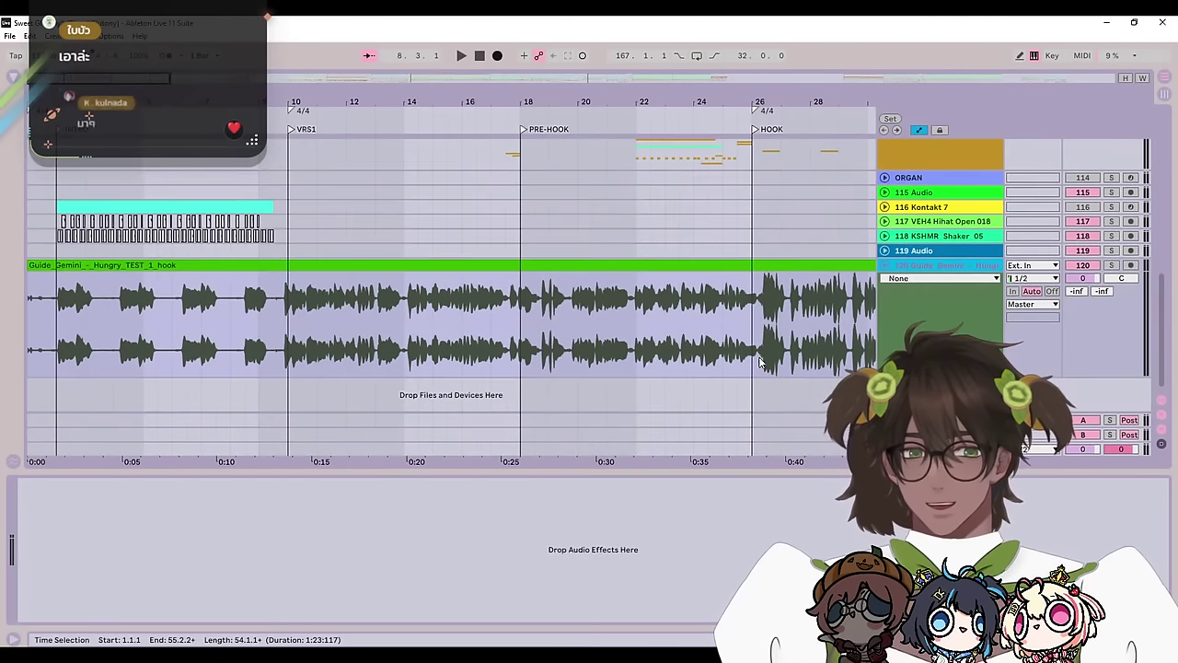
Step: Examine the guide clip's waveform and sample properties, then return to the full arrangement
click(88, 300)
click(47, 305)
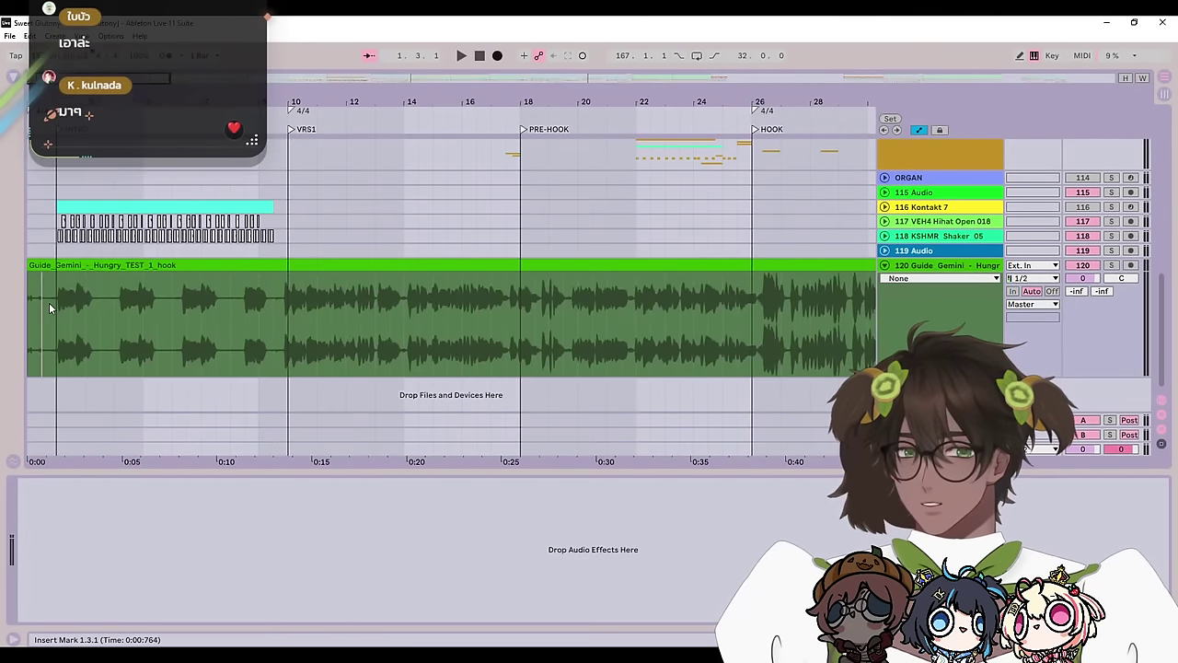
click(221, 265)
mouse_move(147, 517)
mouse_down()
mouse_move(154, 600)
mouse_move(166, 557)
mouse_up()
scroll(164, 556, up, 4)
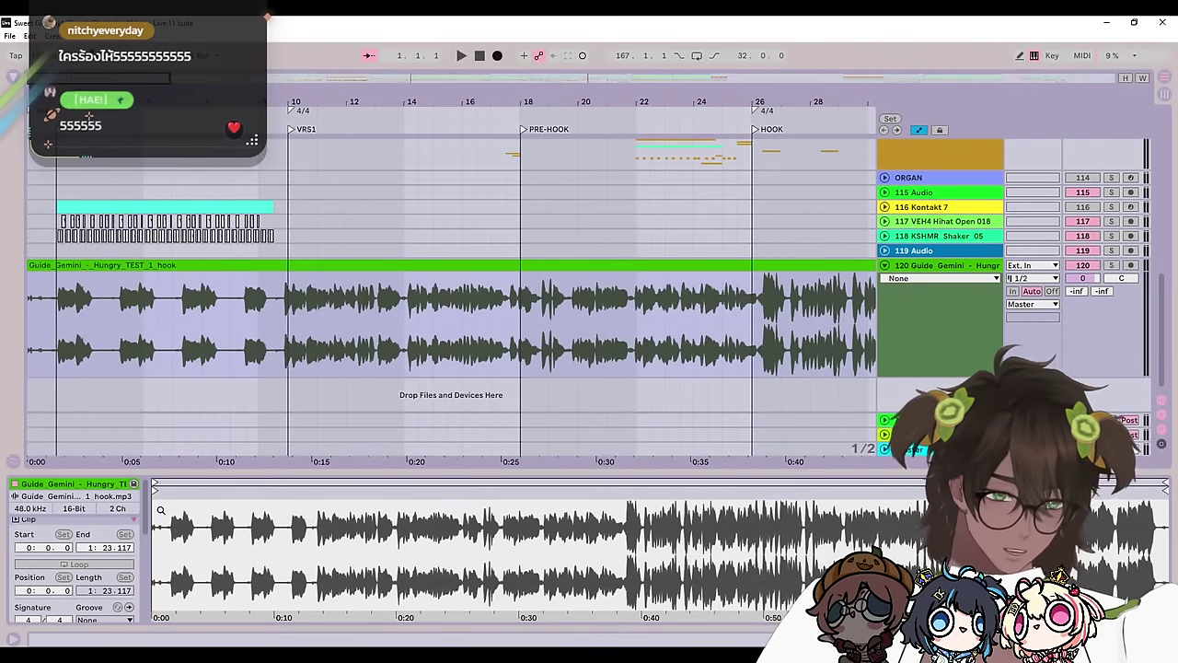
drag(446, 476, 583, 579)
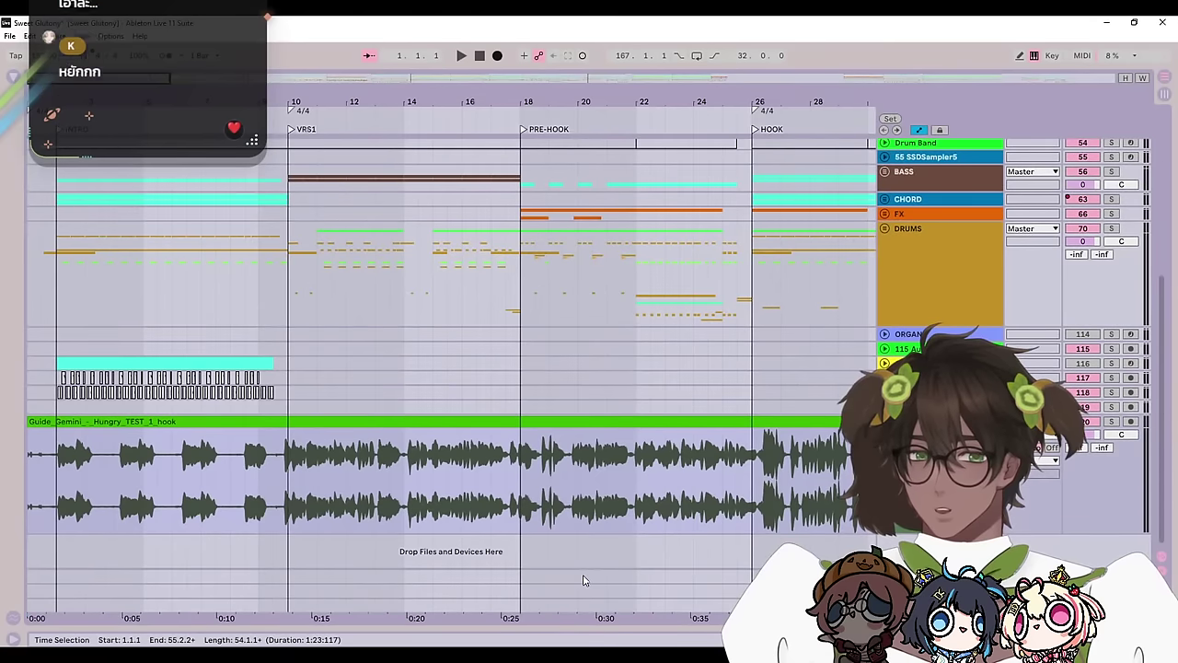
Step: Trim the silent beginning of the guide clip so that it starts at bar 2
click(321, 471)
click(201, 491)
click(46, 472)
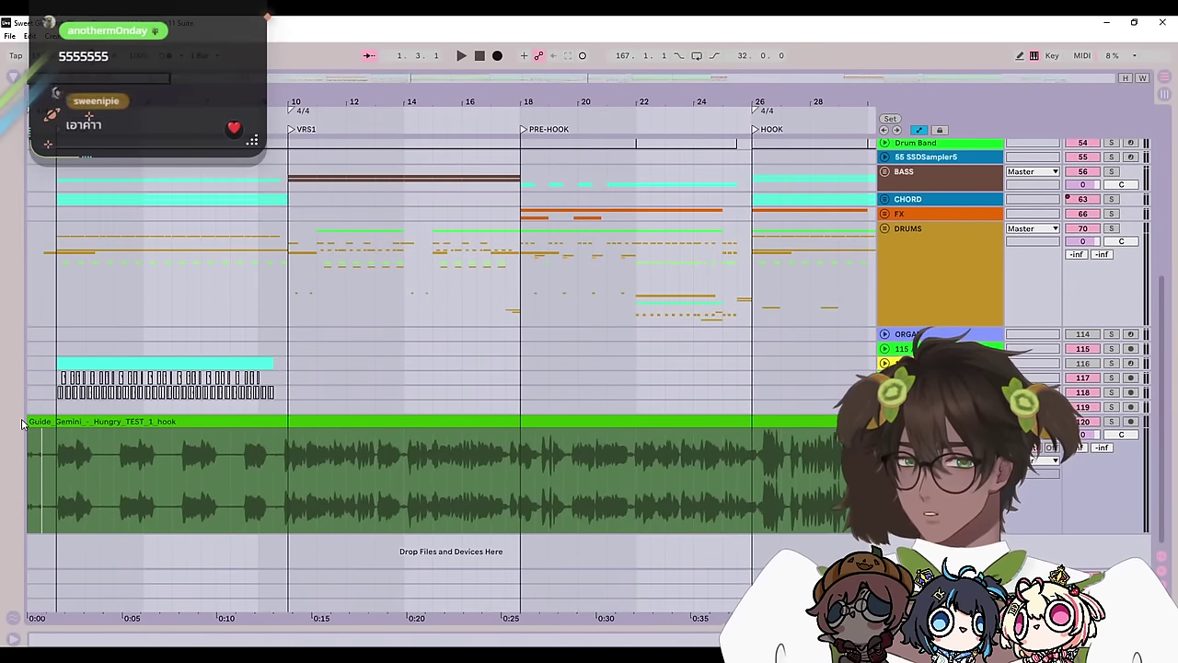
key(ctrl+a)
click(49, 467)
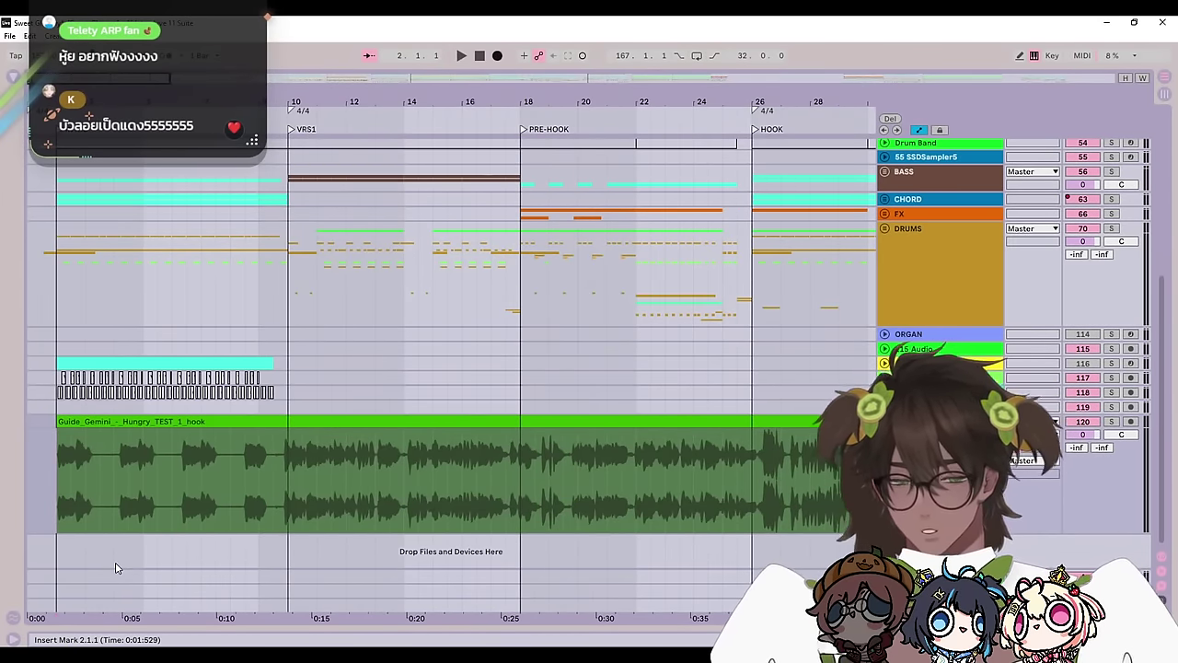
Step: Solo the guide track and play it from bar 2
click(46, 467)
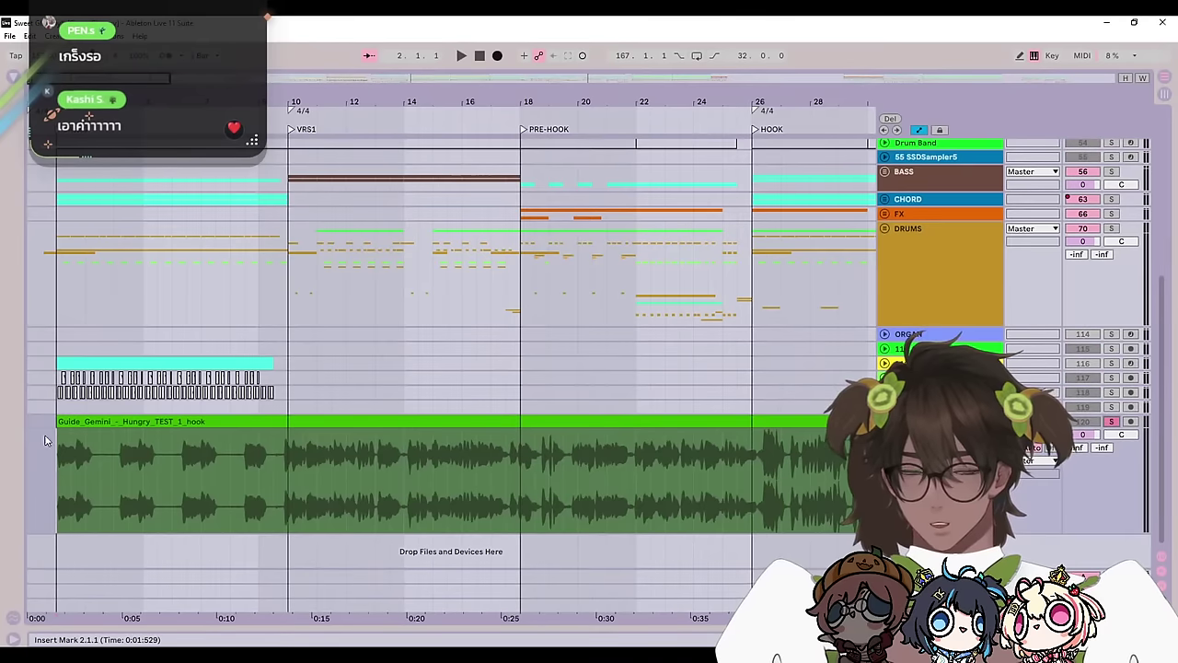
click(58, 467)
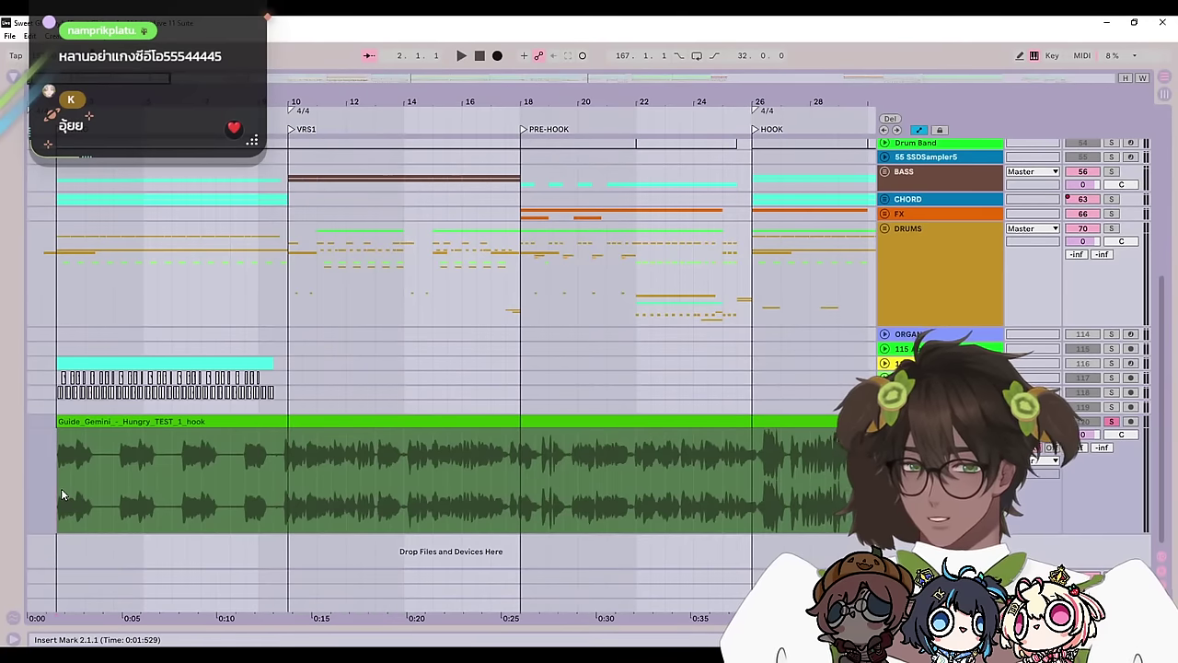
key(space)
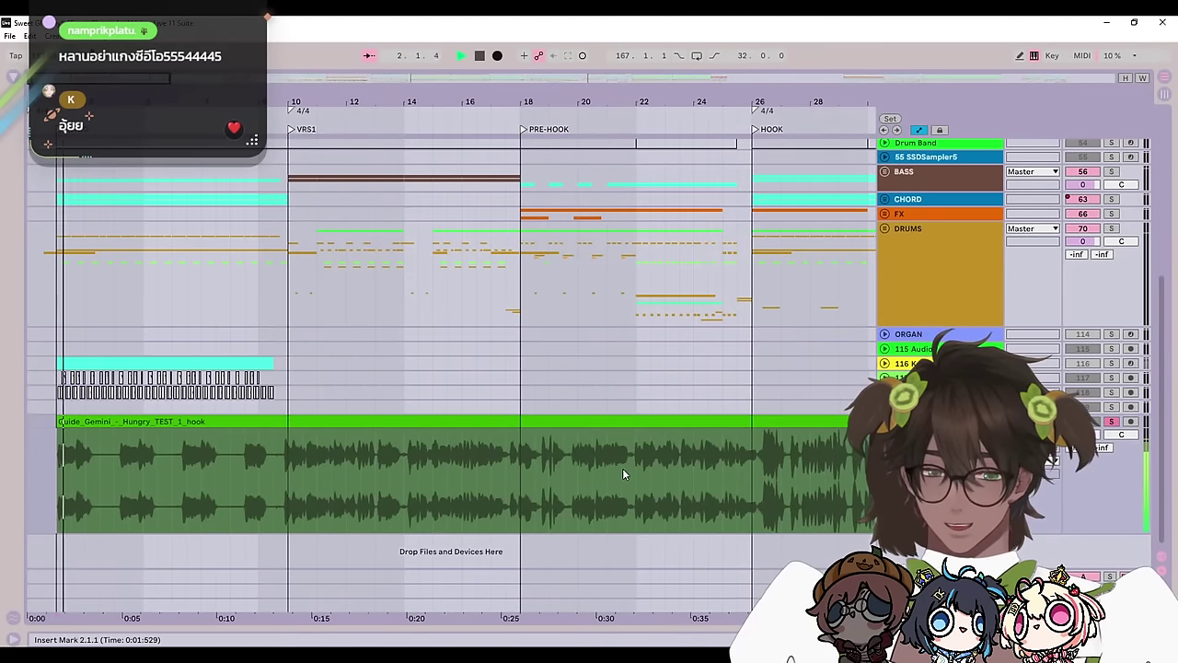
Step: Lower the guide clip's gain to -8.23 dB during playback and close its clip details
double_click(484, 481)
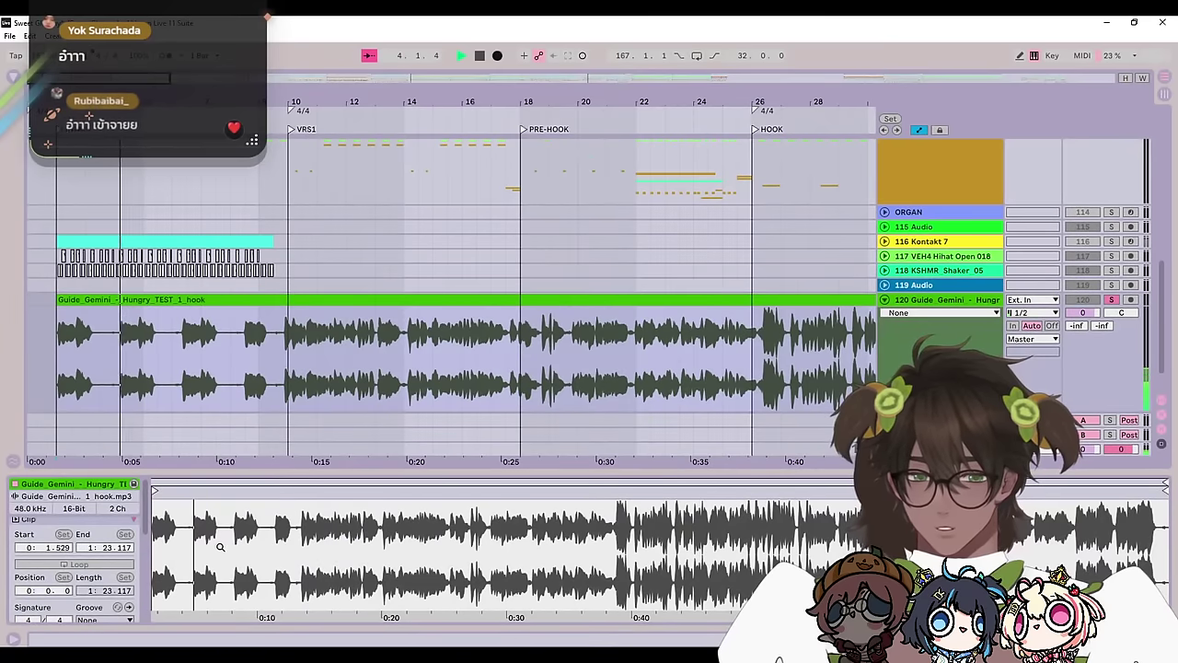
scroll(115, 565, down, 3)
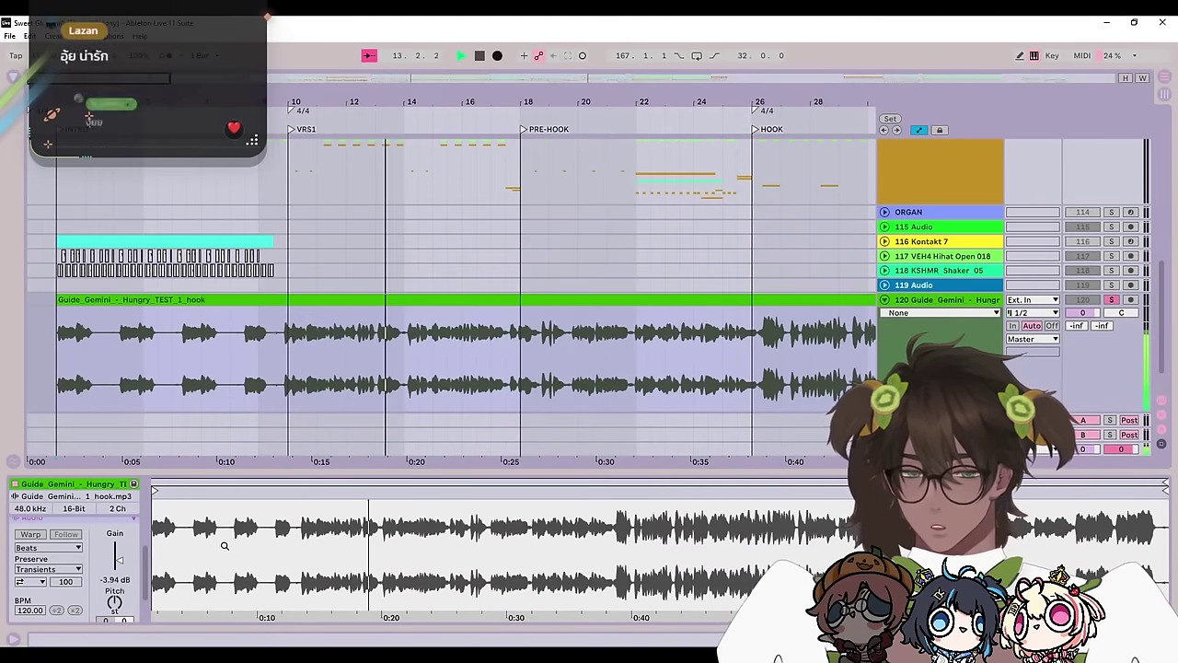
drag(118, 559, 119, 562)
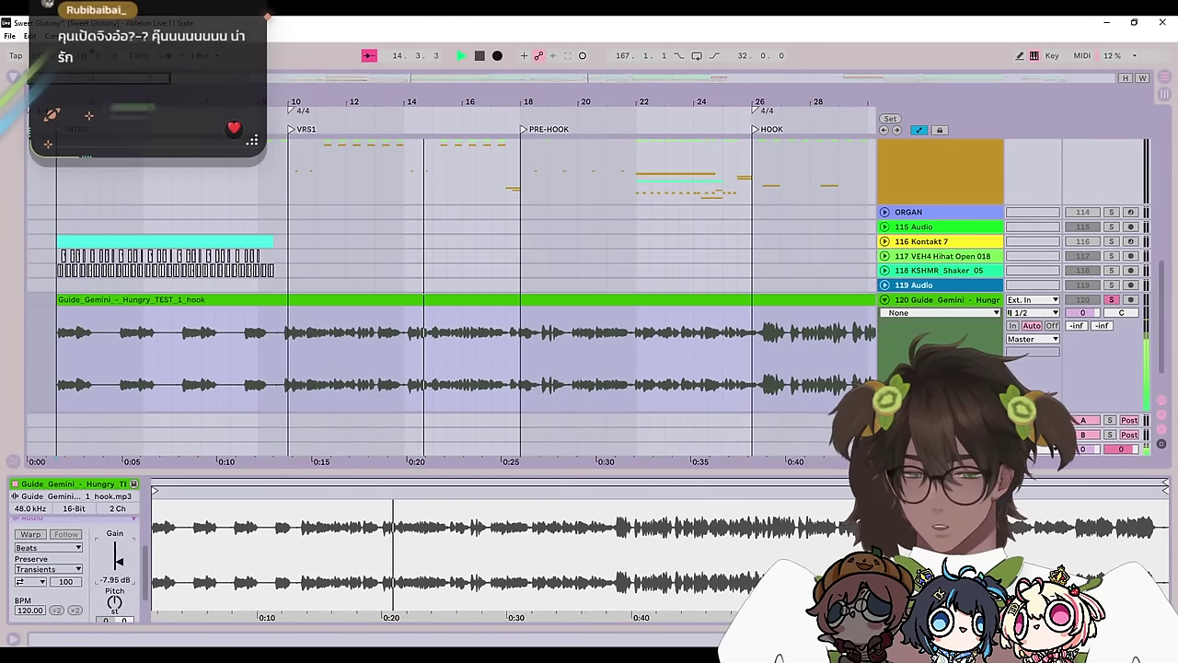
scroll(631, 407, down, 2)
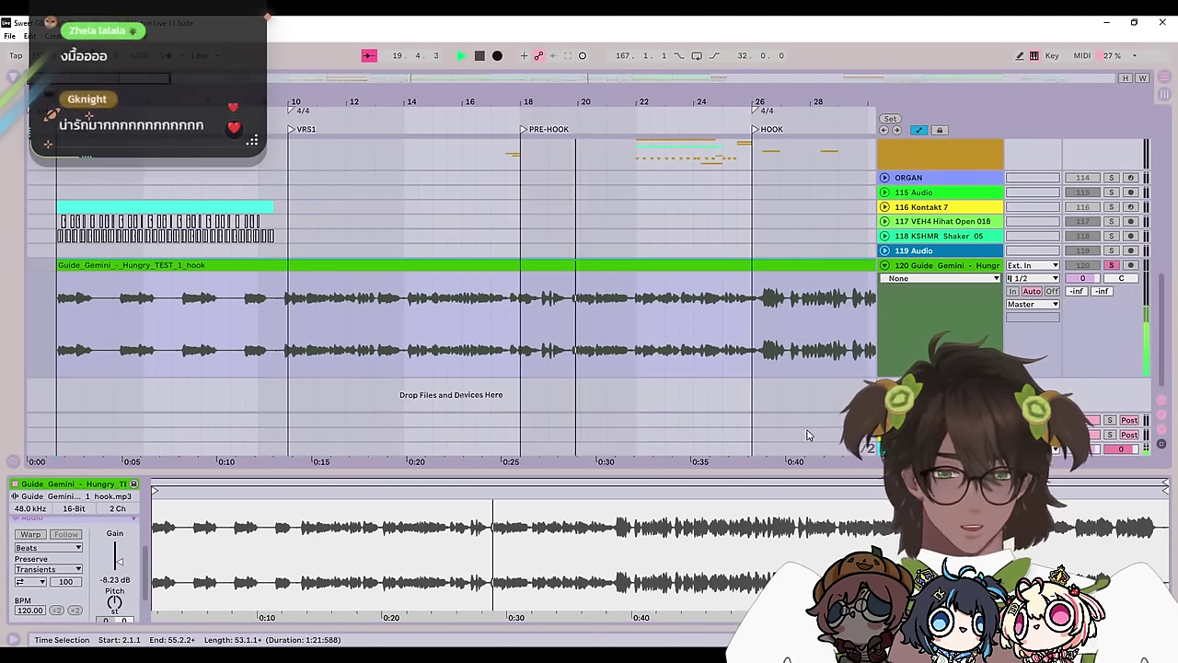
key(ctrl+alt+l)
Step: Follow the guide vocal's playback through the HOOK and check the clip around VRS 2 and its end
drag(808, 509, 494, 565)
drag(710, 409, 555, 389)
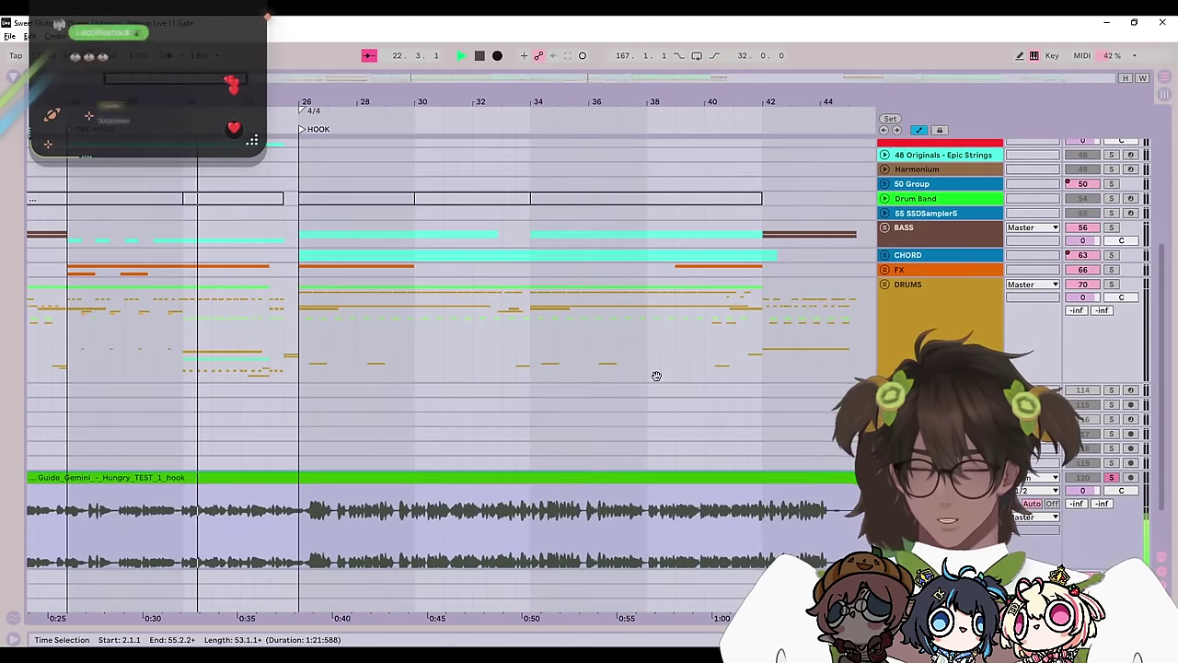
drag(861, 364, 75, 308)
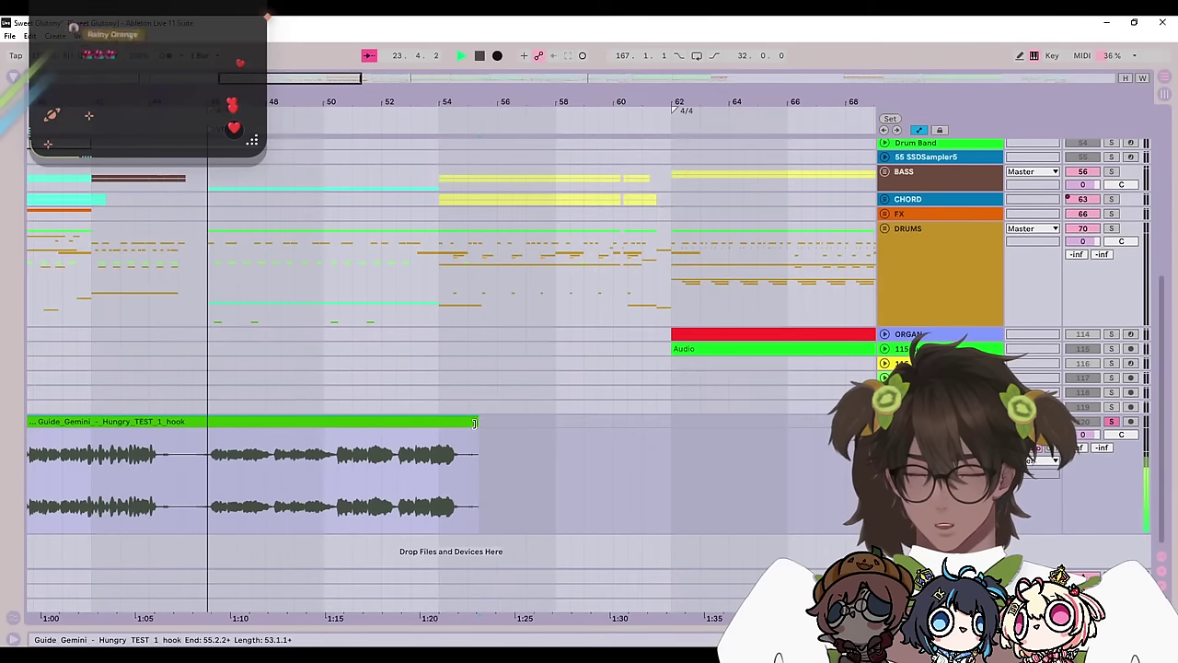
drag(118, 451, 841, 451)
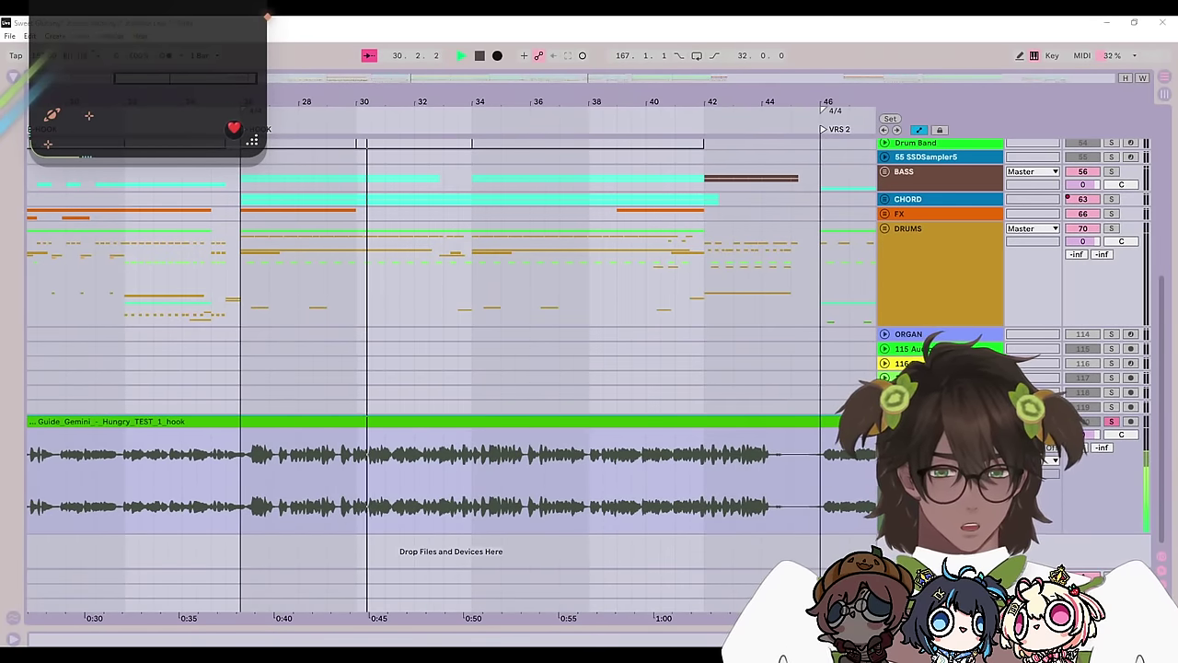
click(514, 500)
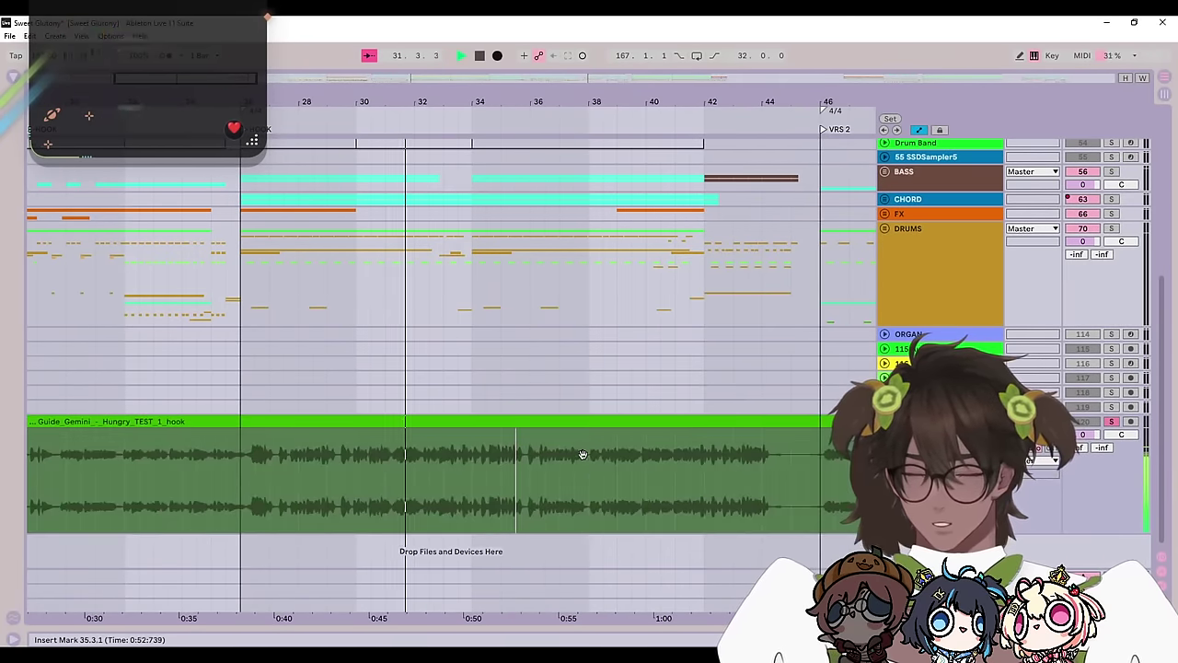
drag(626, 480, 516, 487)
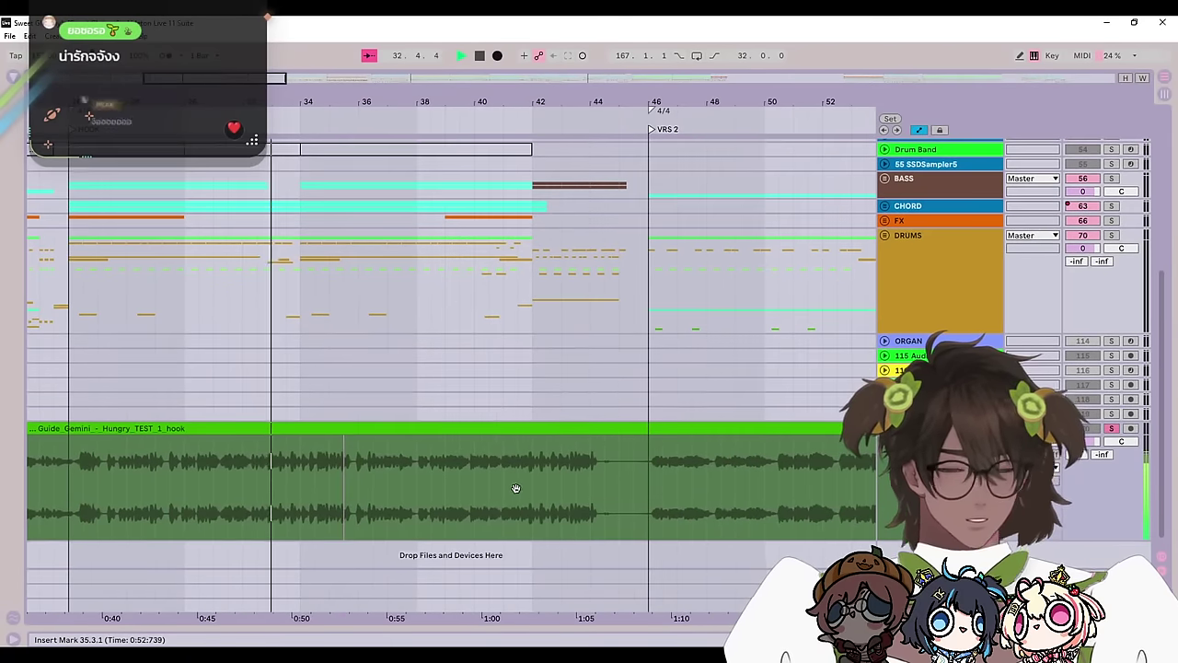
drag(654, 486, 683, 515)
scroll(683, 515, right, 4)
scroll(683, 515, down, 1)
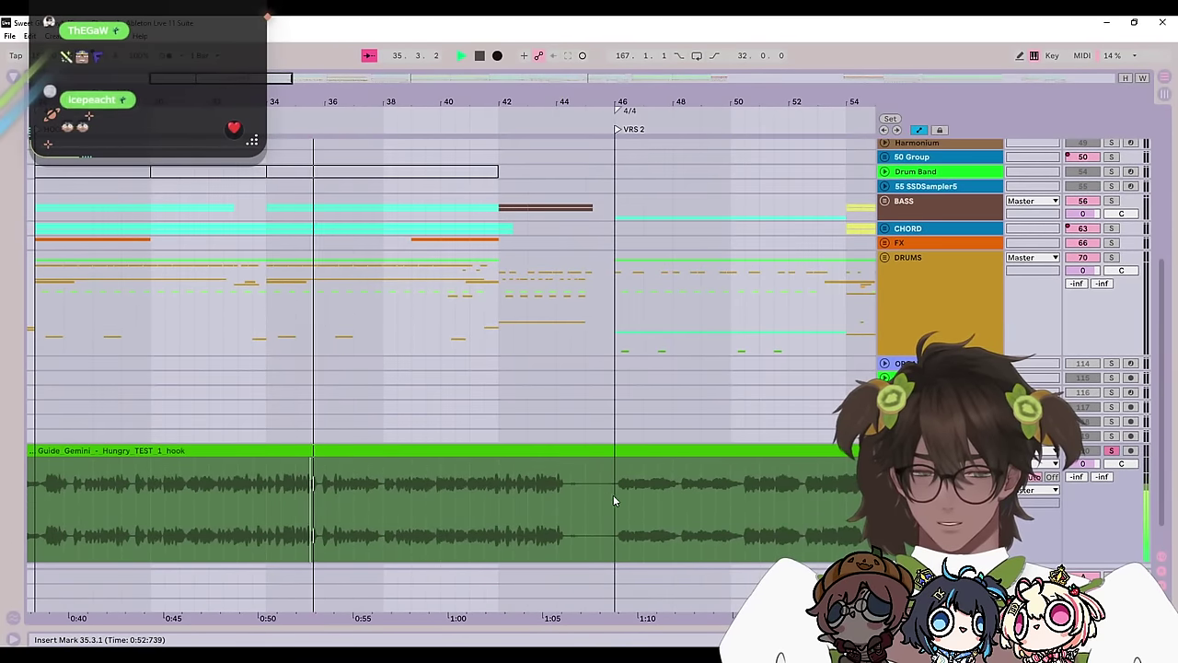
scroll(571, 493, left, 2)
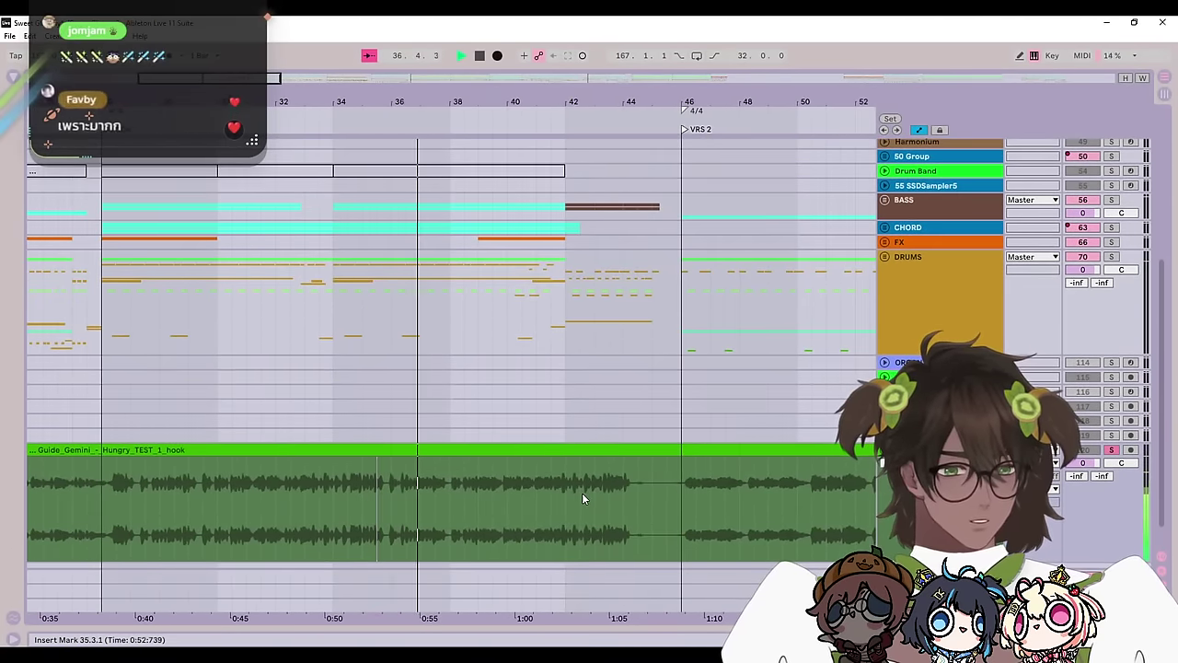
Step: Stop playback, split the guide clip at bar 46, and delete both parts from the track
key(space)
click(551, 465)
click(670, 485)
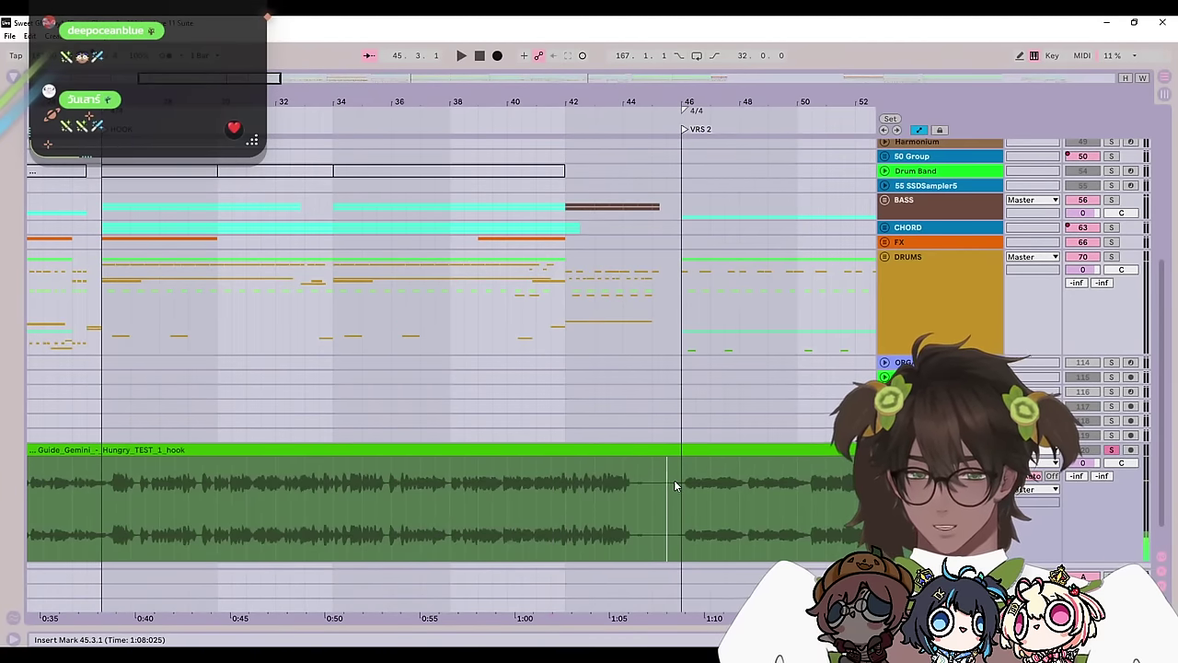
click(677, 483)
key(ctrl+e)
click(666, 450)
key(Delete)
click(701, 493)
click(724, 450)
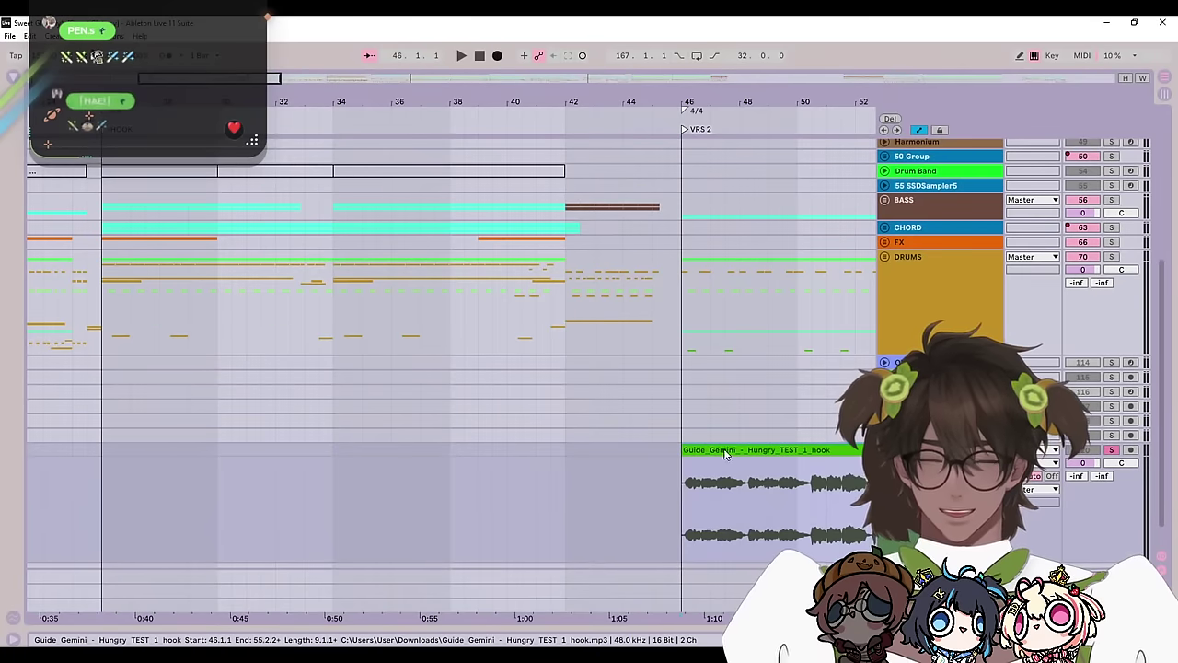
key(Delete)
Step: Return to the song's opening sections and fold the emptied guide track
click(563, 421)
drag(443, 461, 626, 258)
double_click(488, 369)
click(489, 373)
drag(281, 374, 736, 372)
drag(363, 317, 568, 392)
click(884, 492)
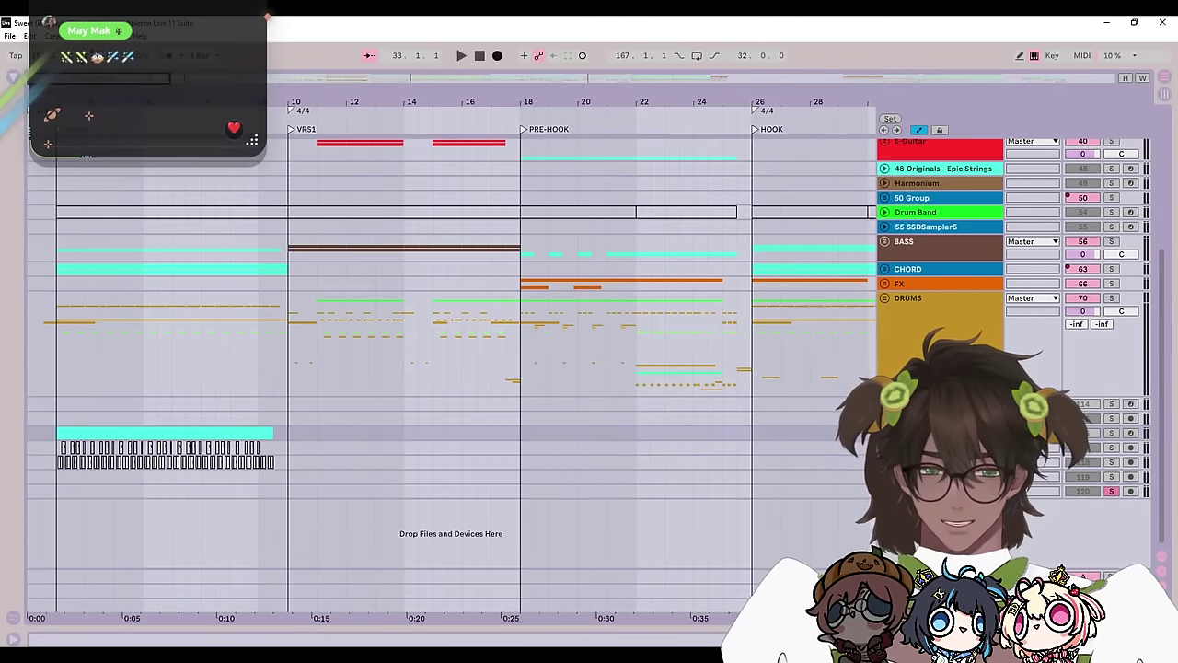
Step: Turn off the guide track's solo and save the current set
scroll(512, 429, up, 6)
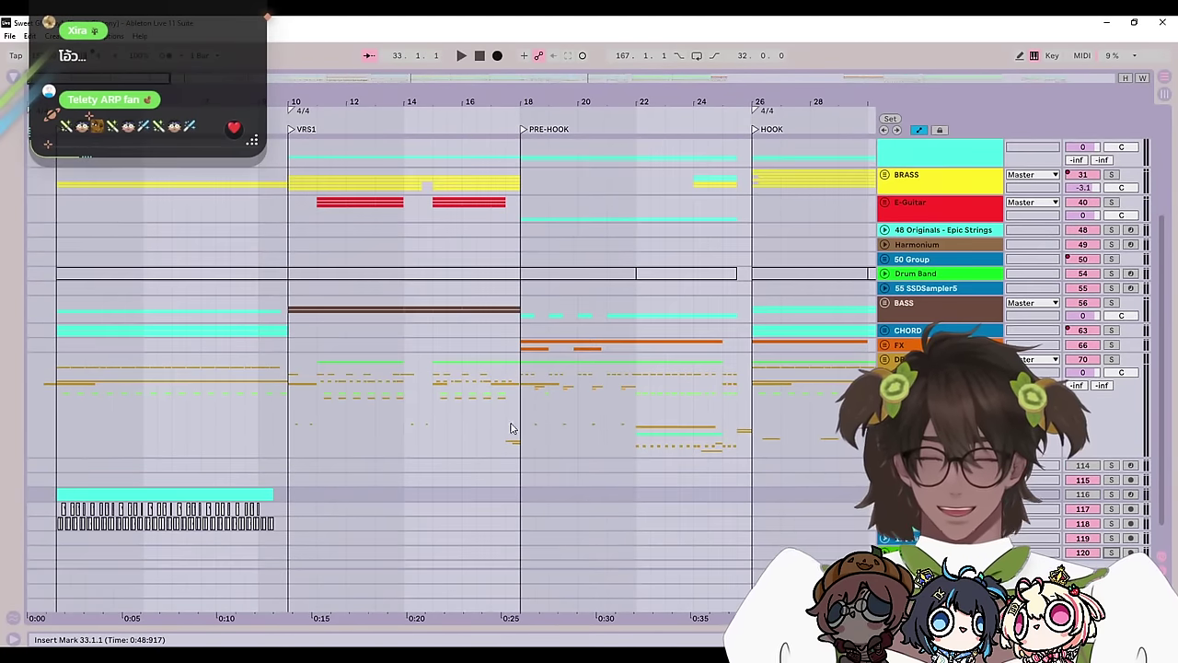
click(234, 373)
key(ctrl+s)
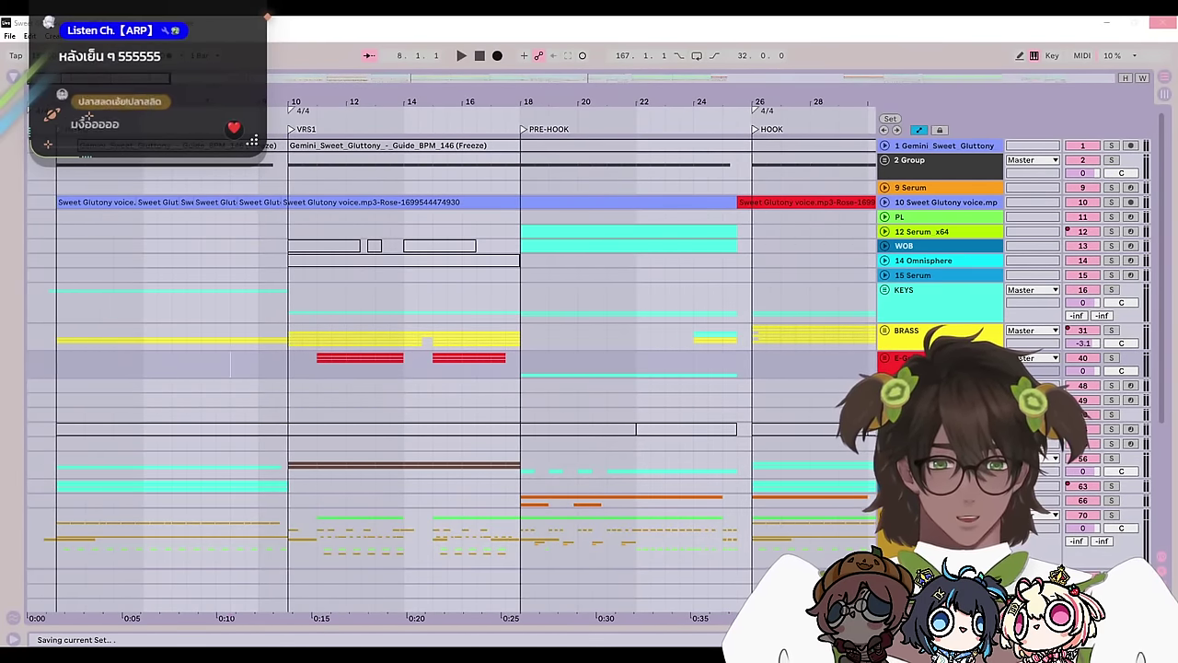
scroll(451, 368, down, 4)
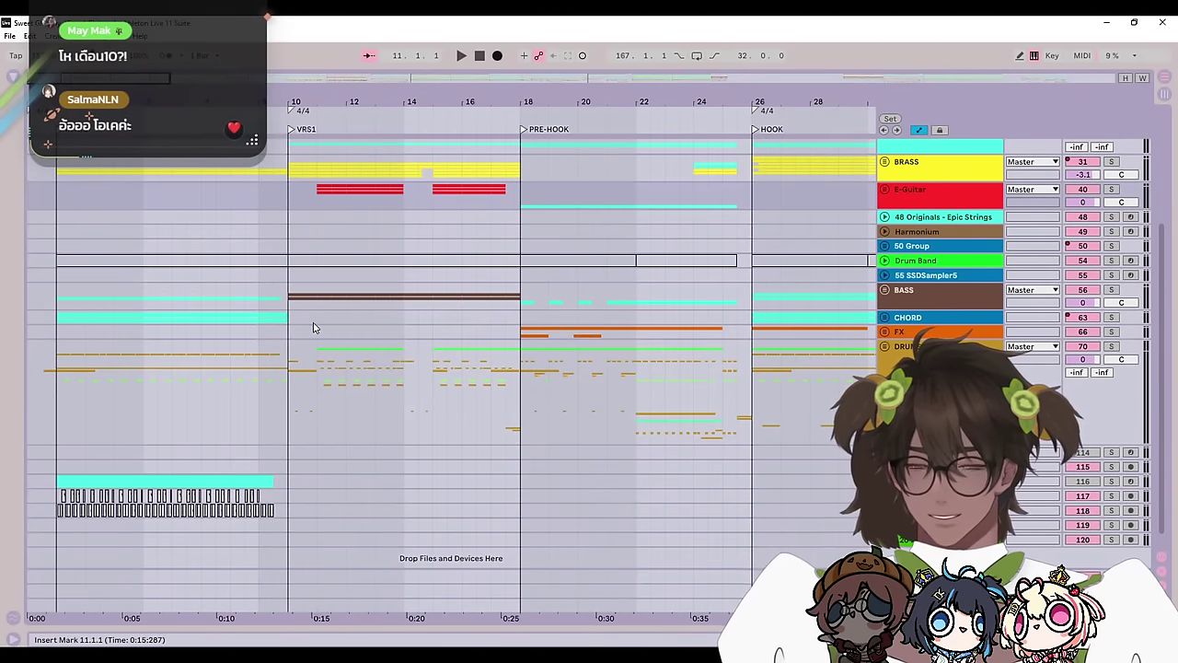
click(295, 361)
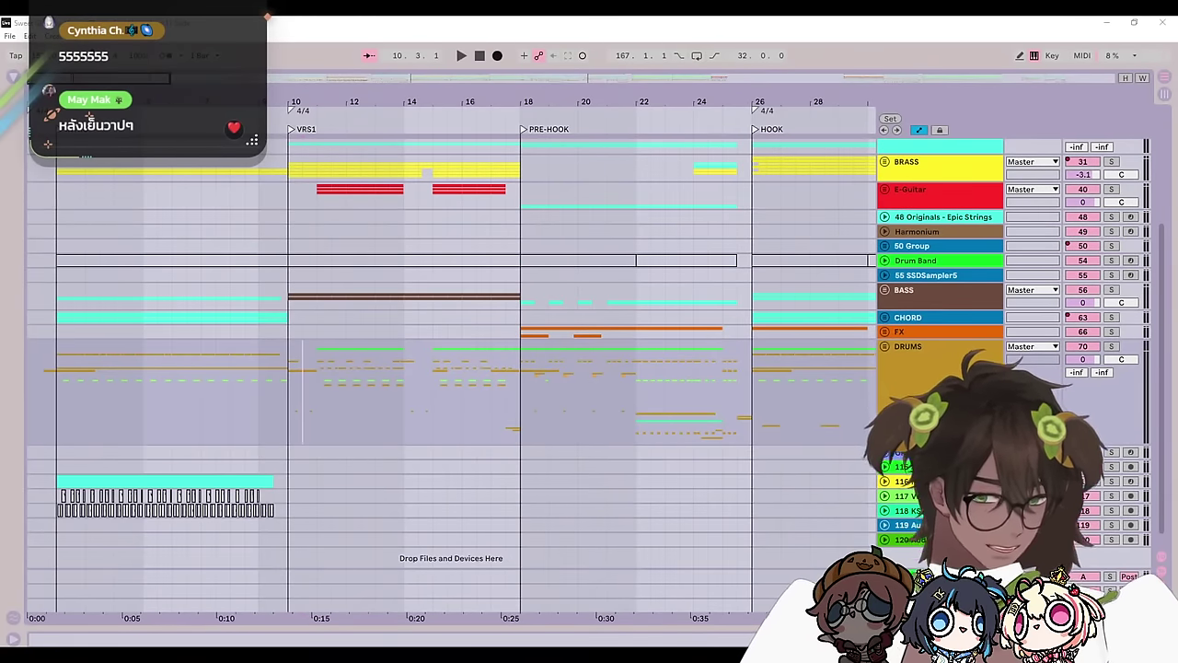
click(377, 482)
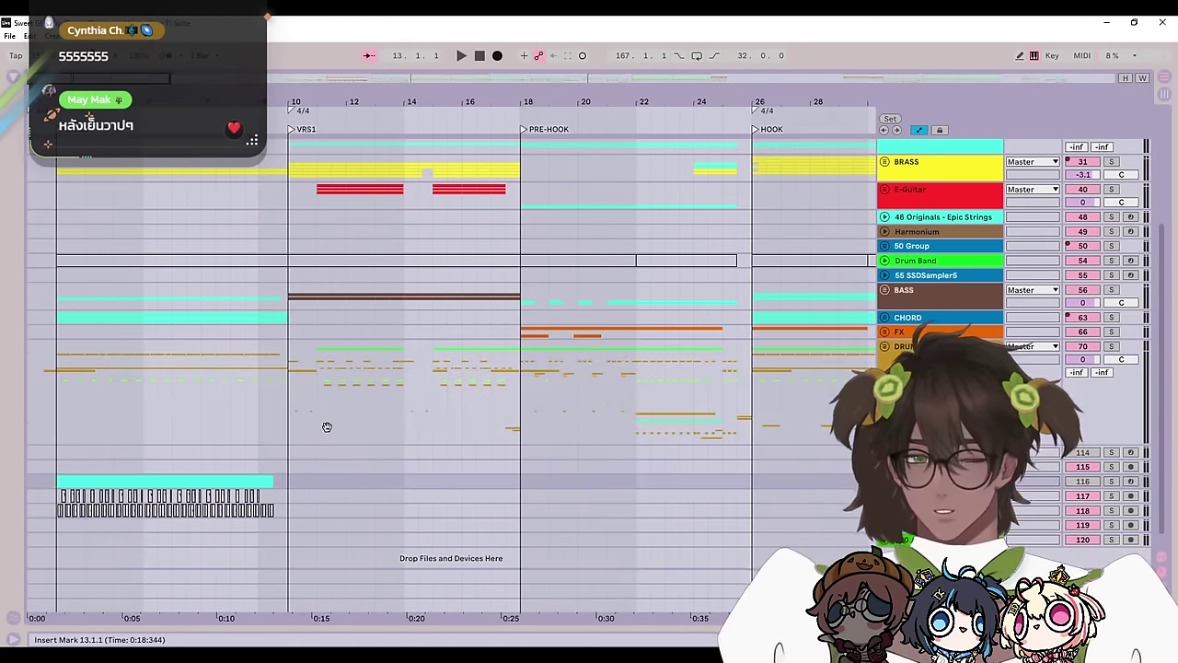
Step: Move the insert marker ahead to the section starting at bar 167 and play the arrangement from there
scroll(326, 424, up, 1)
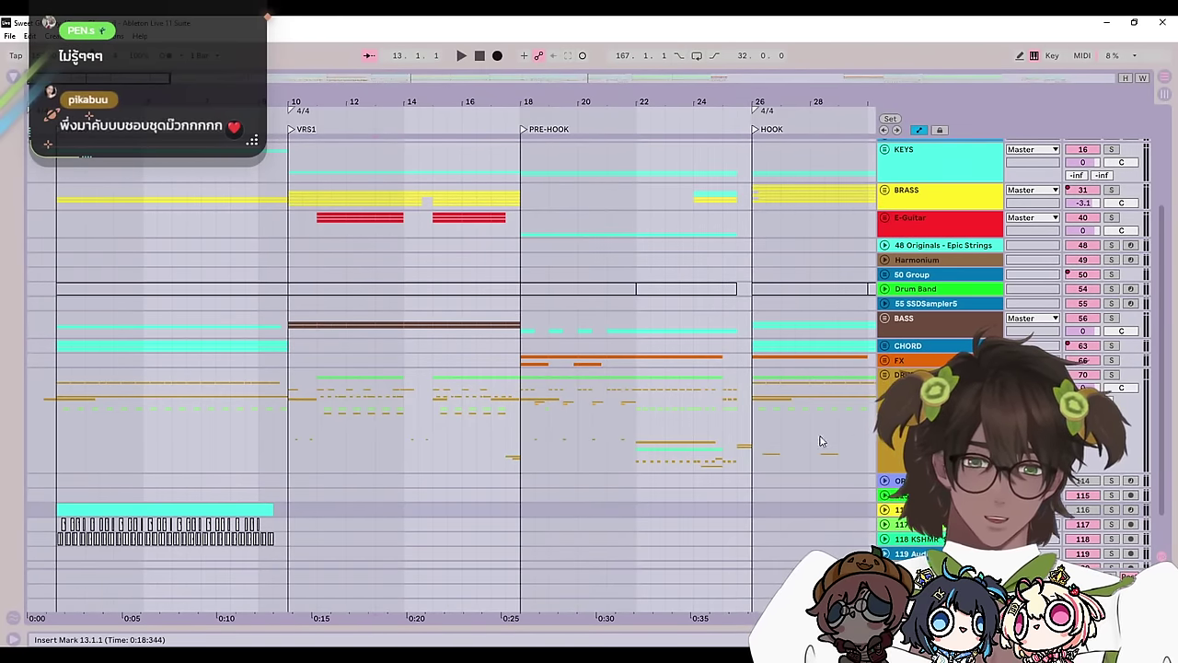
click(754, 450)
scroll(788, 405, right, 20)
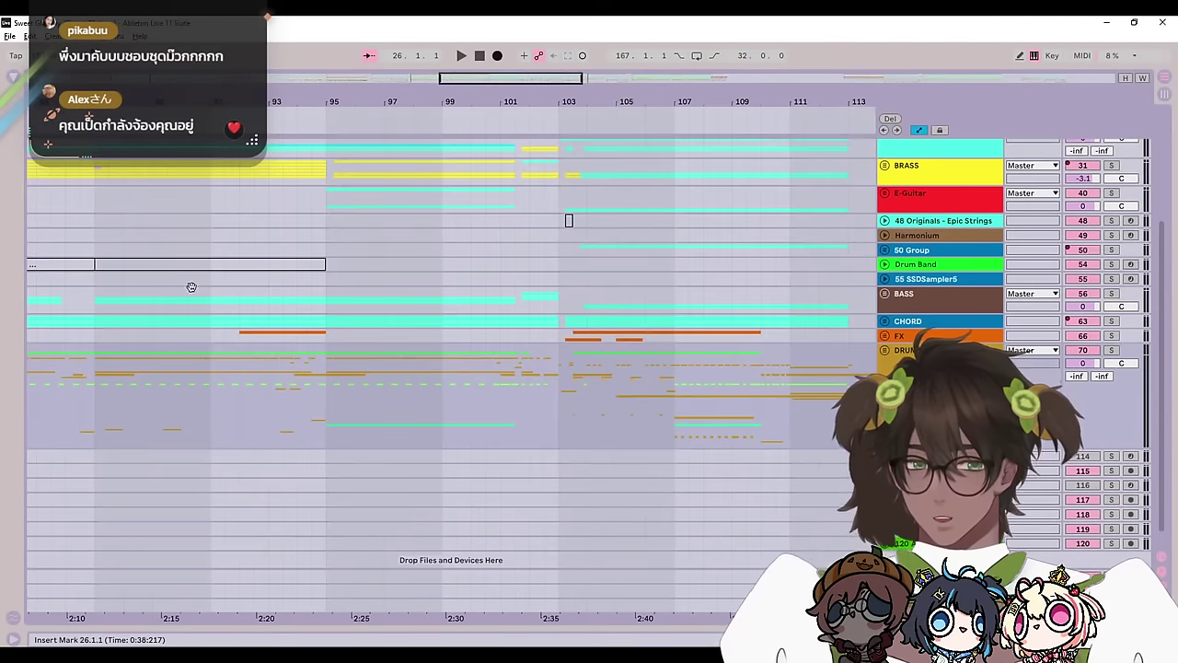
click(231, 343)
scroll(452, 281, right, 20)
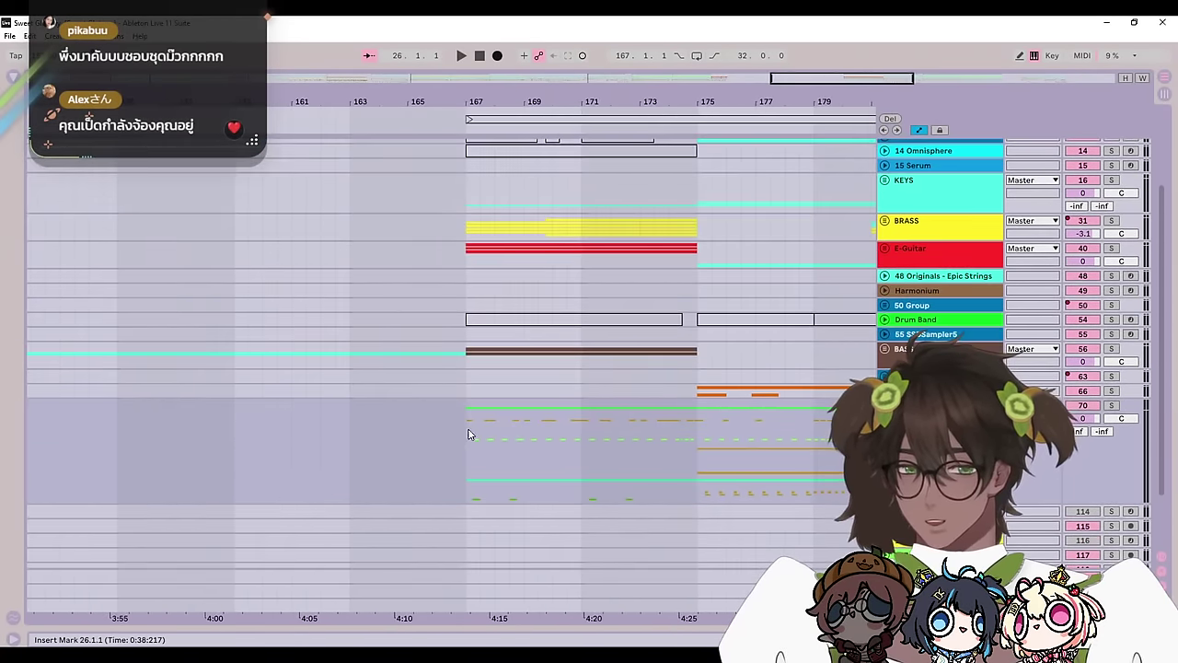
click(469, 430)
key(space)
Step: Unfold the 2 Group track to inspect its contents during playback, and fold it again
drag(570, 399, 392, 401)
drag(657, 344, 653, 388)
scroll(653, 392, up, 2)
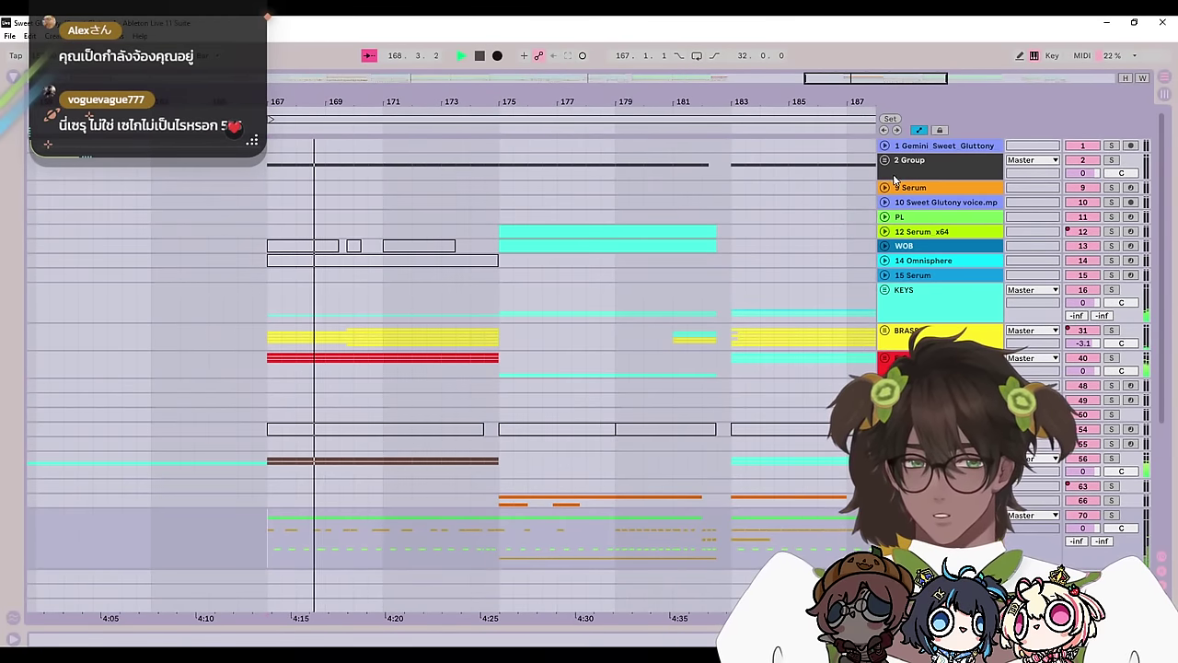
click(884, 146)
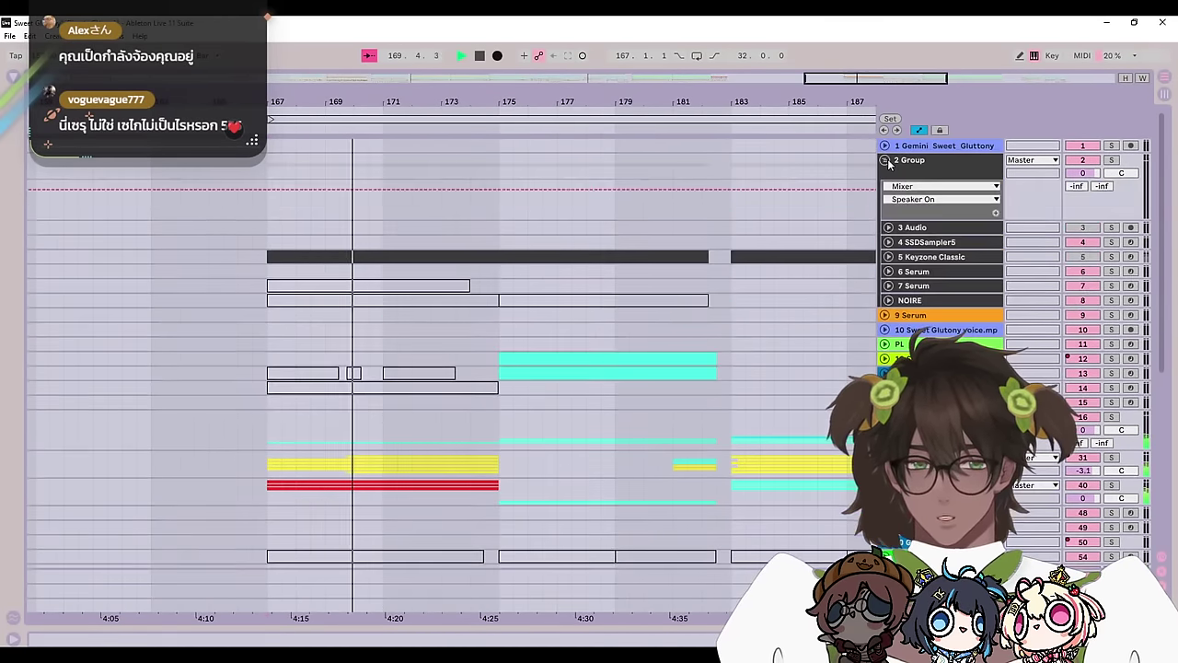
click(883, 145)
scroll(766, 399, down, 8)
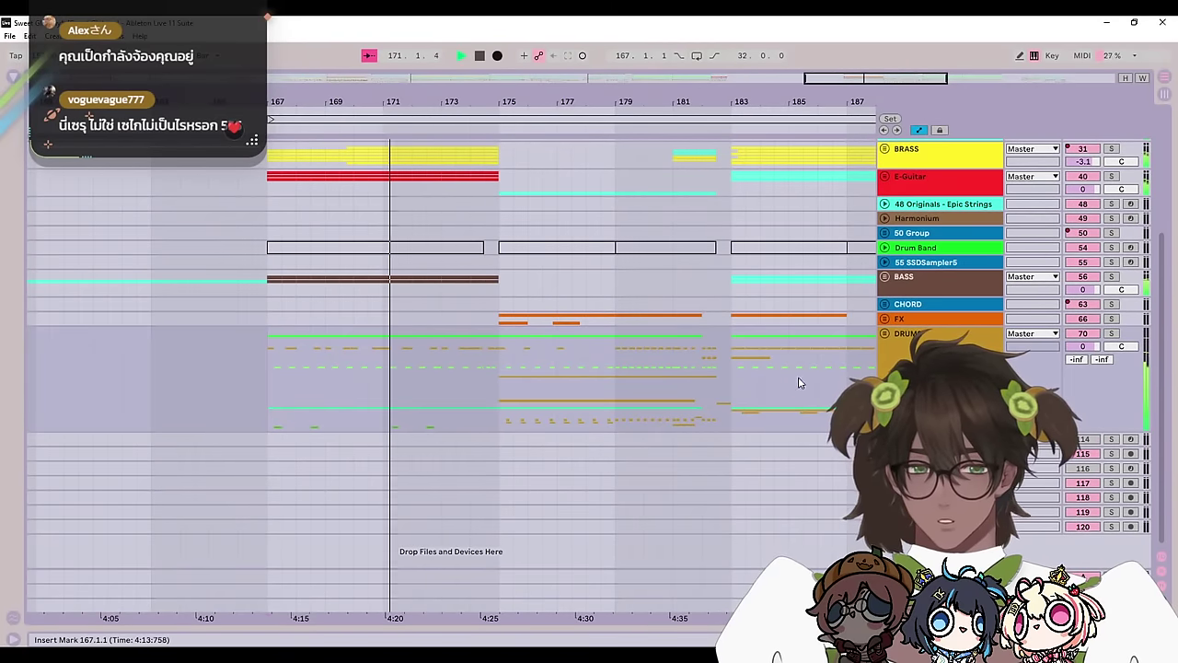
Step: Unfold the Gemini Sweet Gluttony track to check it during playback, and fold it back
scroll(741, 482, up, 3)
scroll(741, 482, up, 3)
scroll(815, 313, up, 1)
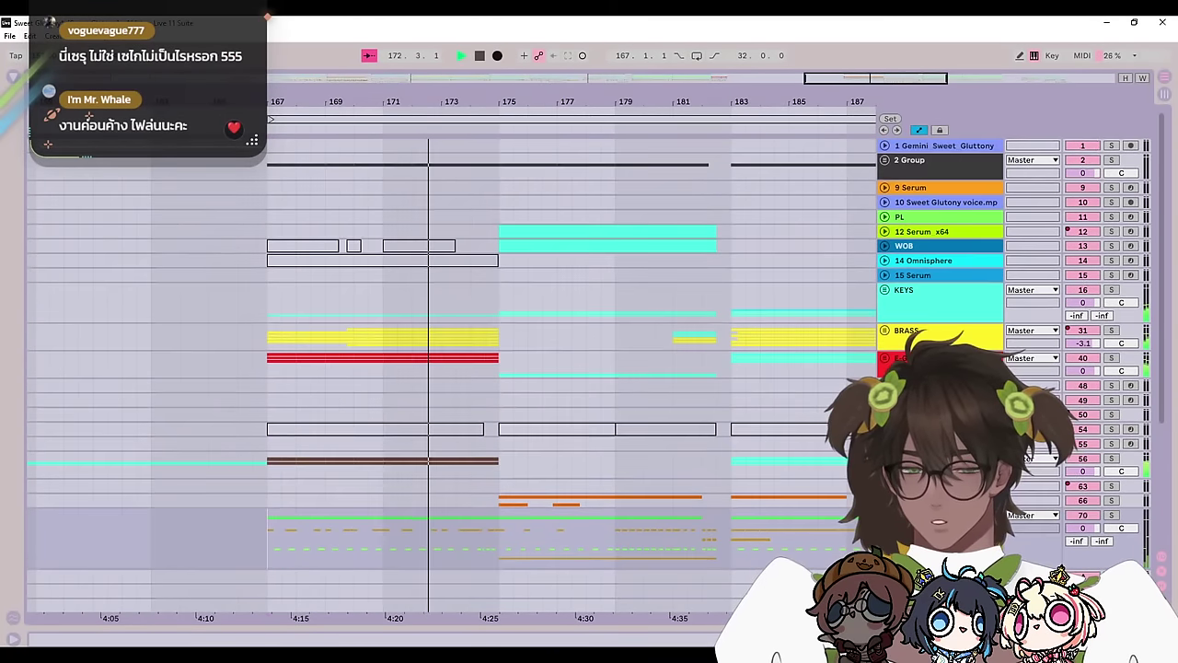
click(885, 146)
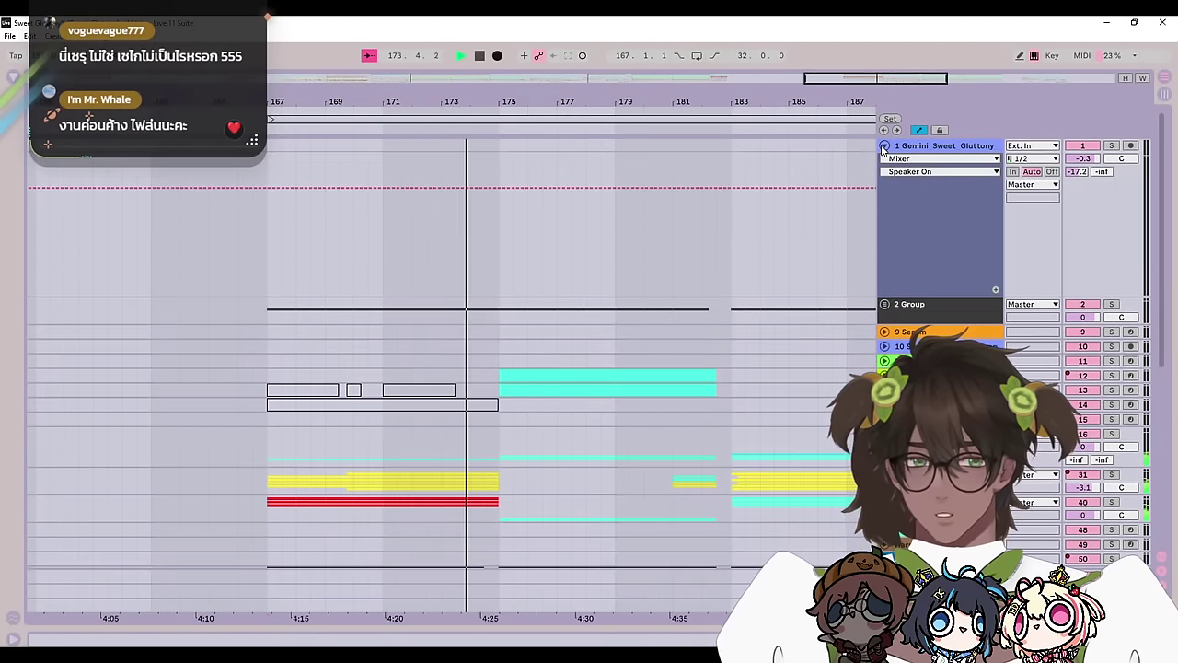
click(885, 145)
scroll(562, 274, down, 3)
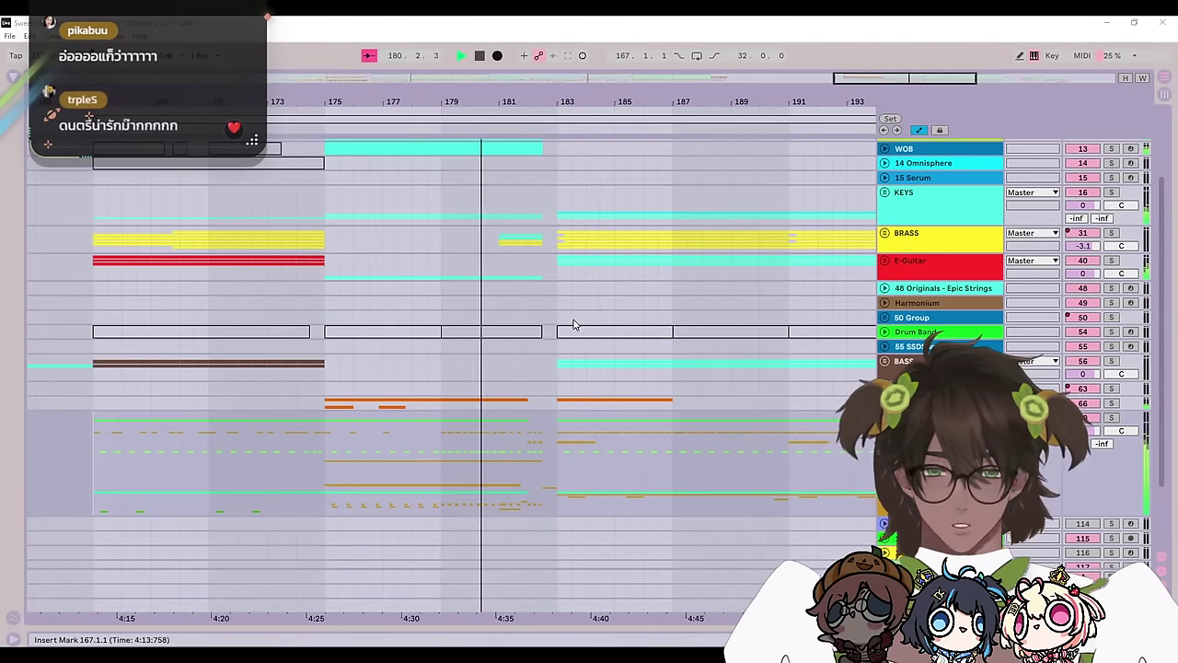
Step: Follow playback into the section at bar 183, checking its tracks, and stop around the end of bar 185
click(560, 372)
drag(678, 368, 680, 340)
scroll(680, 341, left, 5)
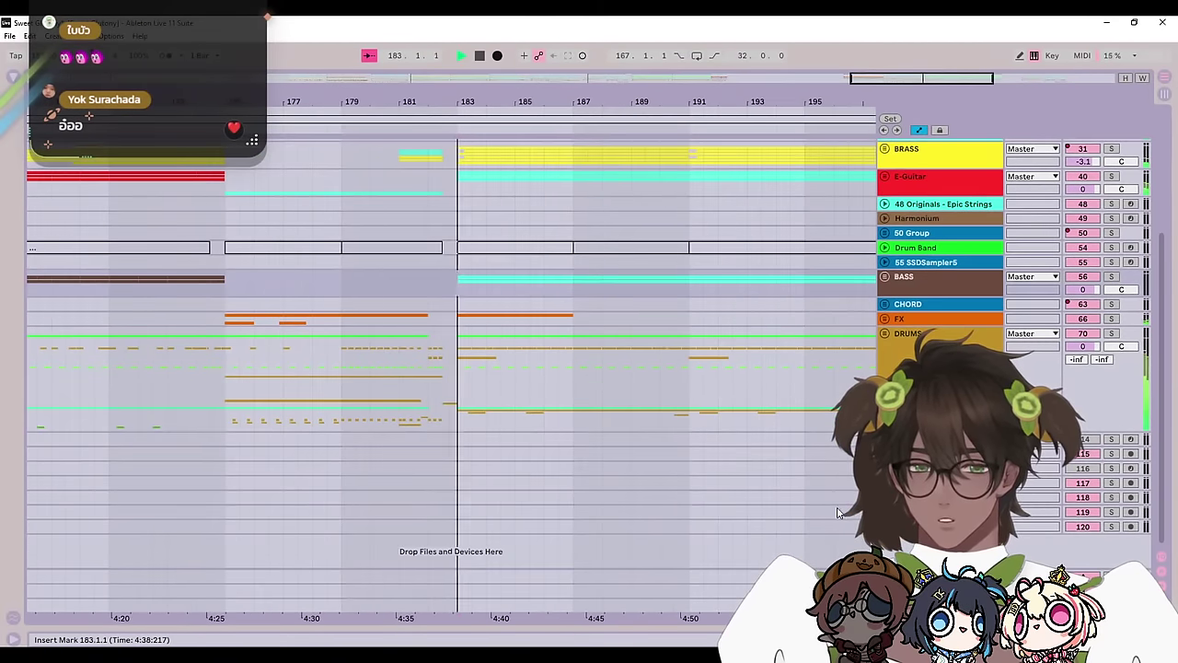
scroll(815, 463, up, 1)
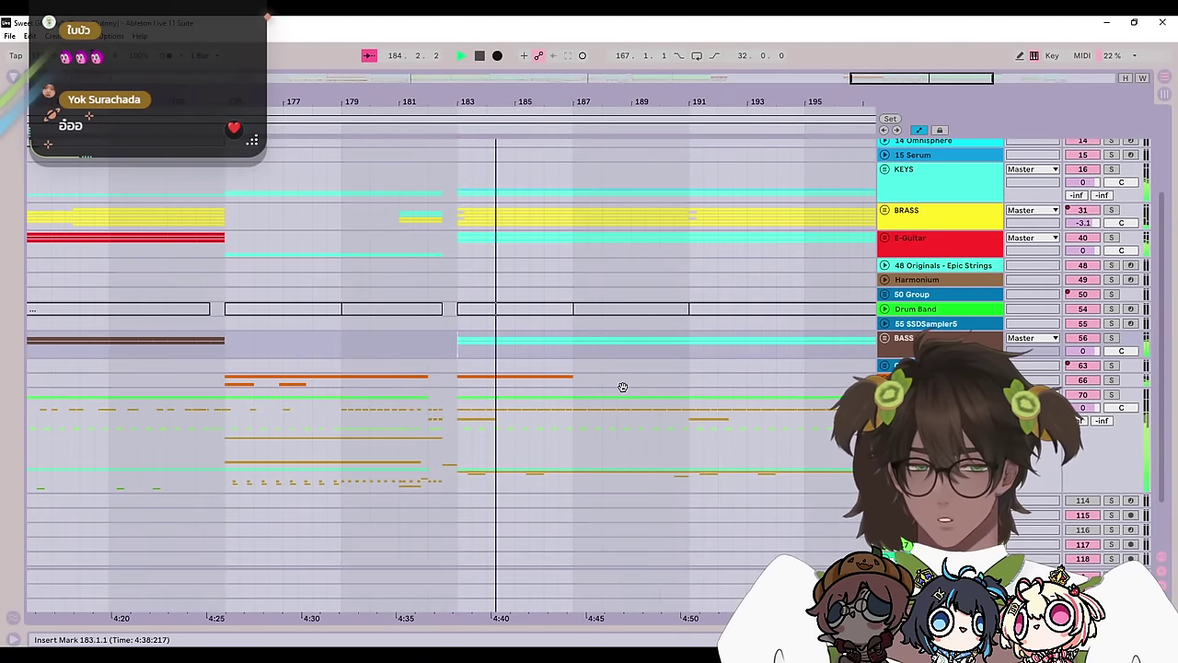
scroll(623, 387, up, 3)
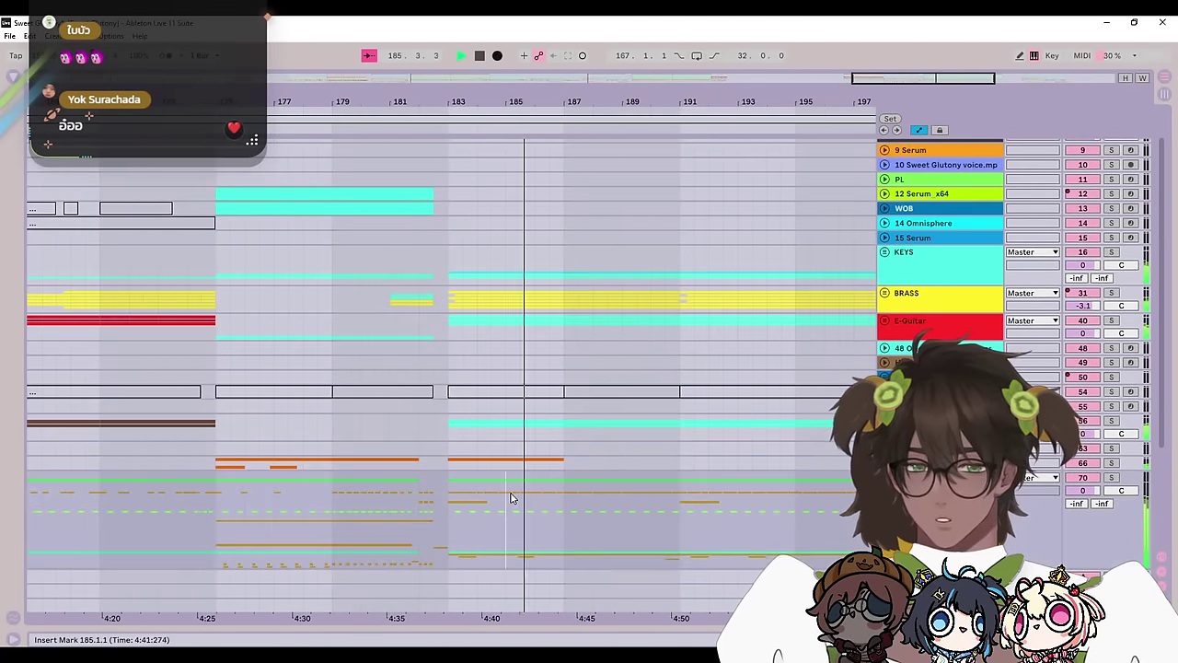
scroll(613, 491, down, 3)
scroll(843, 396, left, 4)
scroll(717, 377, right, 4)
scroll(496, 414, up, 1)
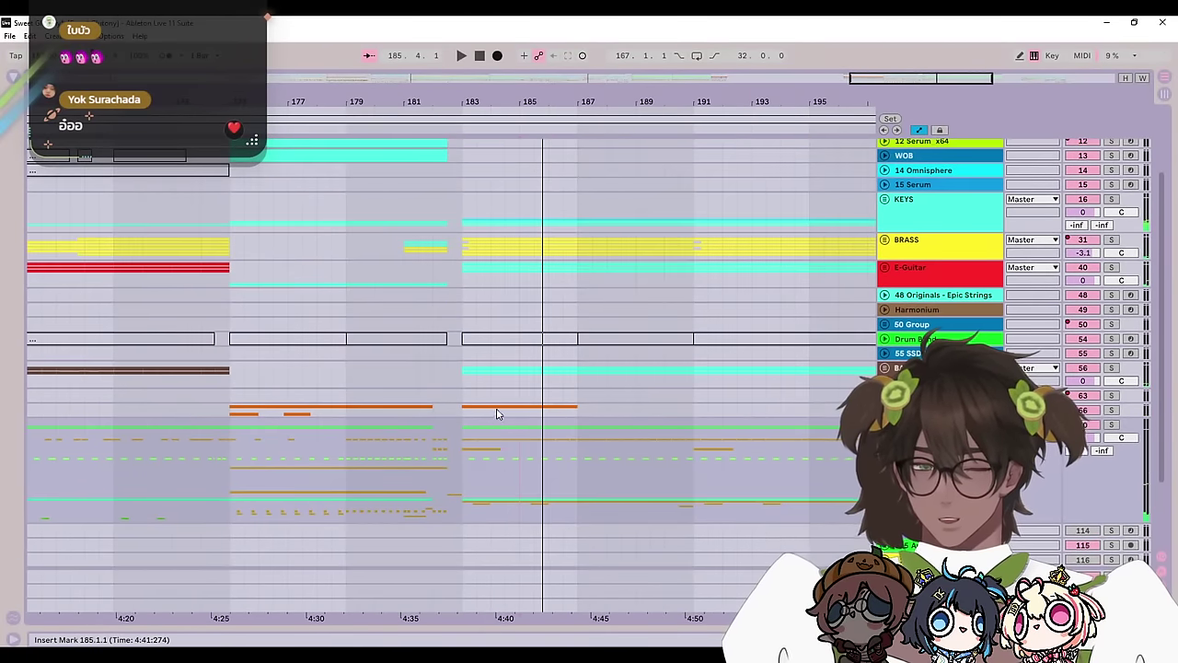
Step: Look back over the stopped arrangement from bar 183 to the lead-in at bar 174
click(463, 443)
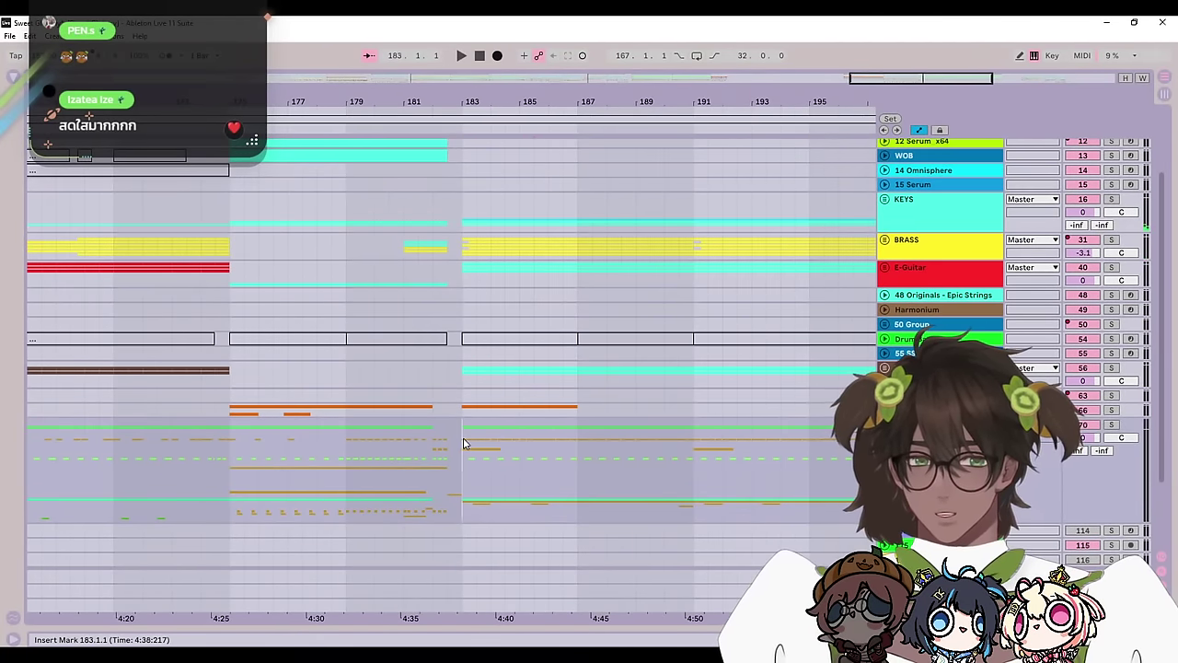
scroll(469, 440, left, 4)
scroll(525, 426, down, 1)
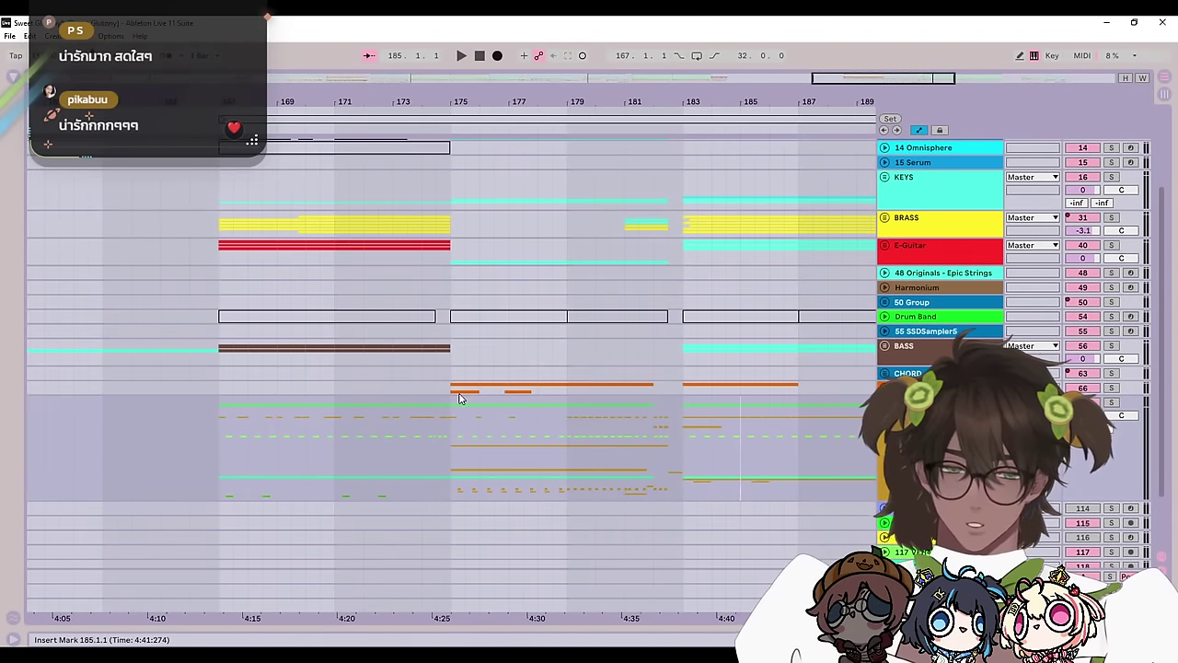
click(442, 415)
scroll(386, 451, right, 5)
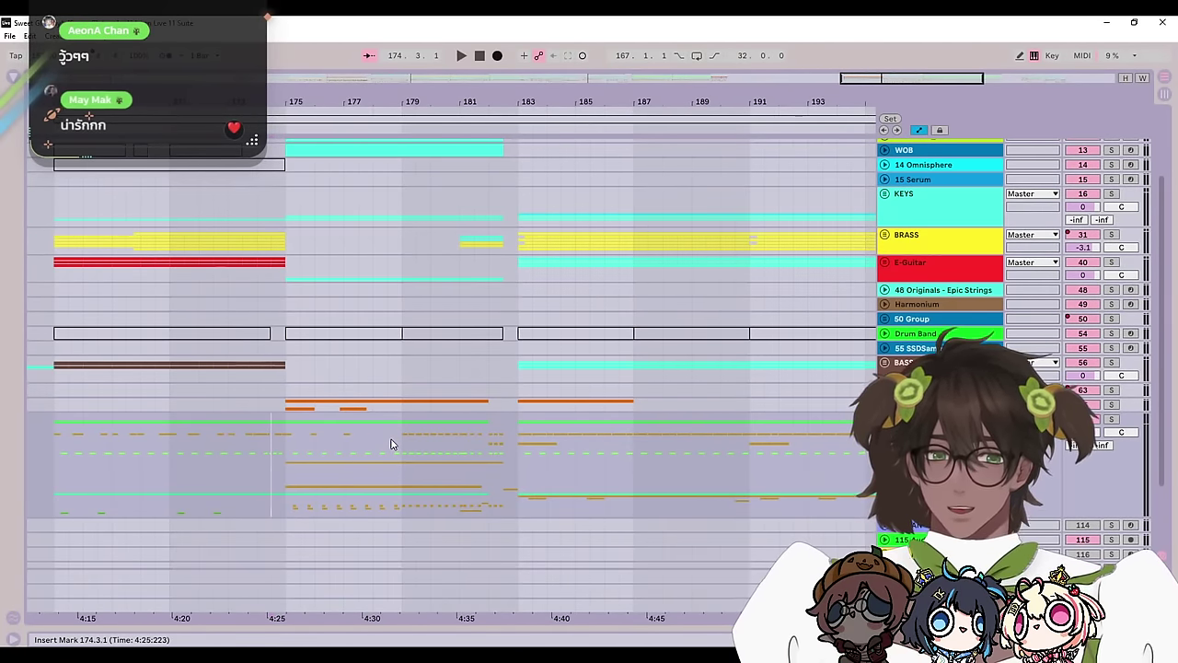
click(514, 455)
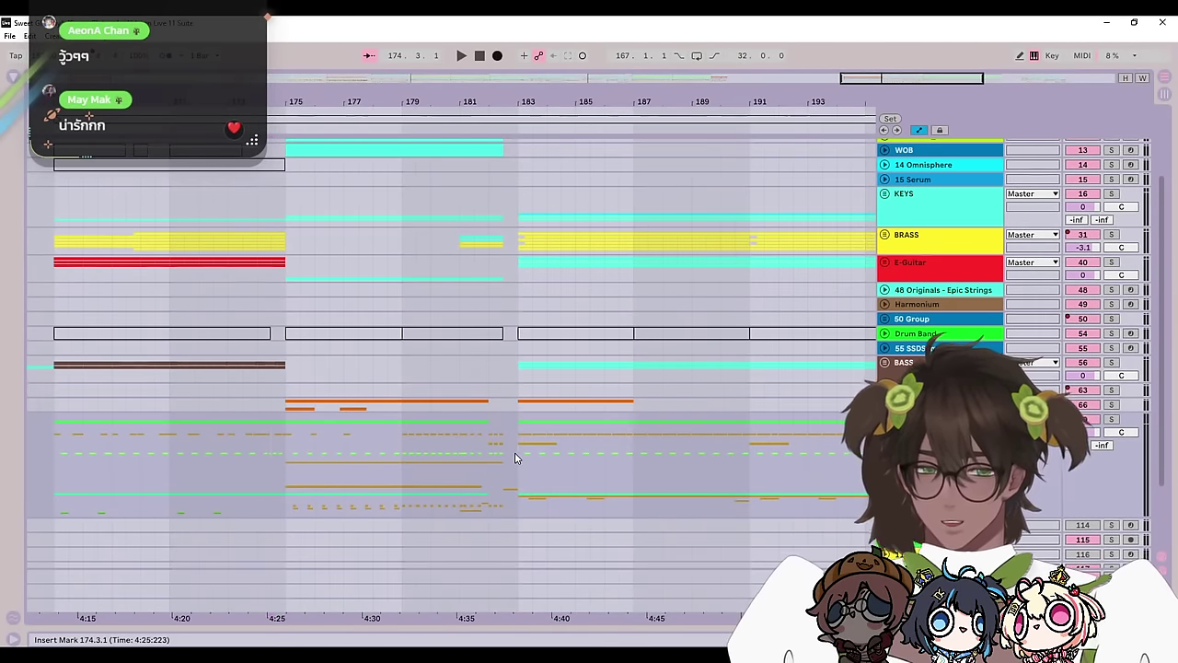
Step: Highlight bars 187 to 191 on the DRUMS group, and clear the selection with the insert marker at bar 187
click(637, 451)
drag(637, 451, 751, 442)
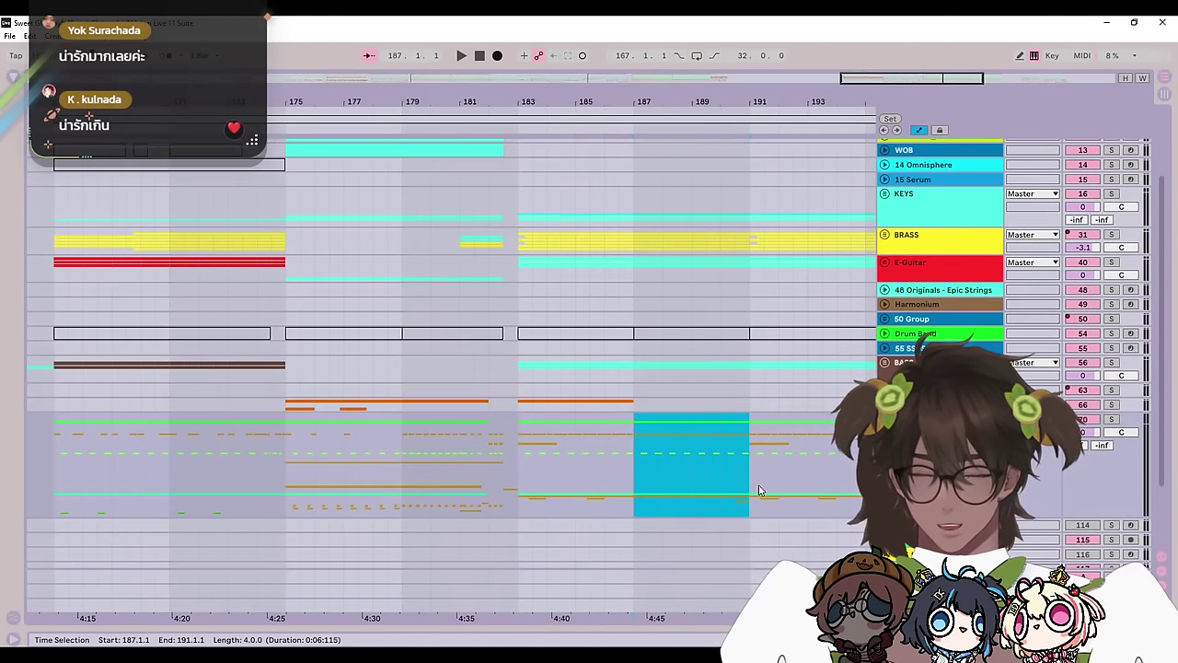
drag(751, 478, 631, 163)
click(632, 163)
scroll(725, 350, down, 3)
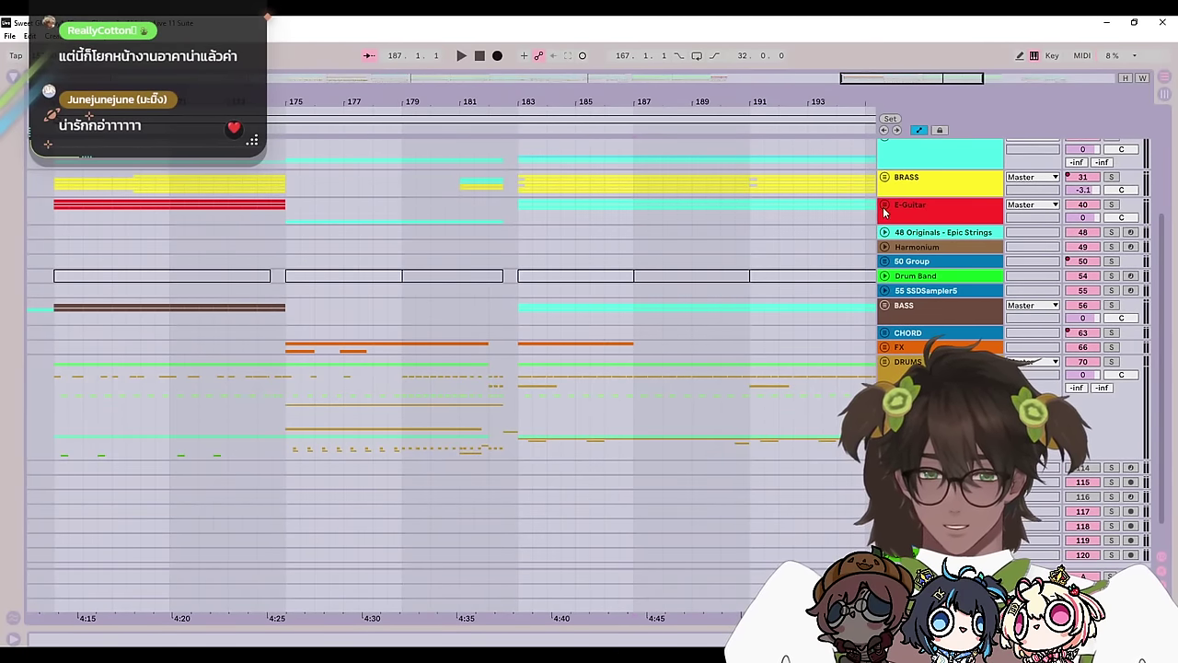
scroll(700, 295, up, 3)
scroll(684, 306, down, 3)
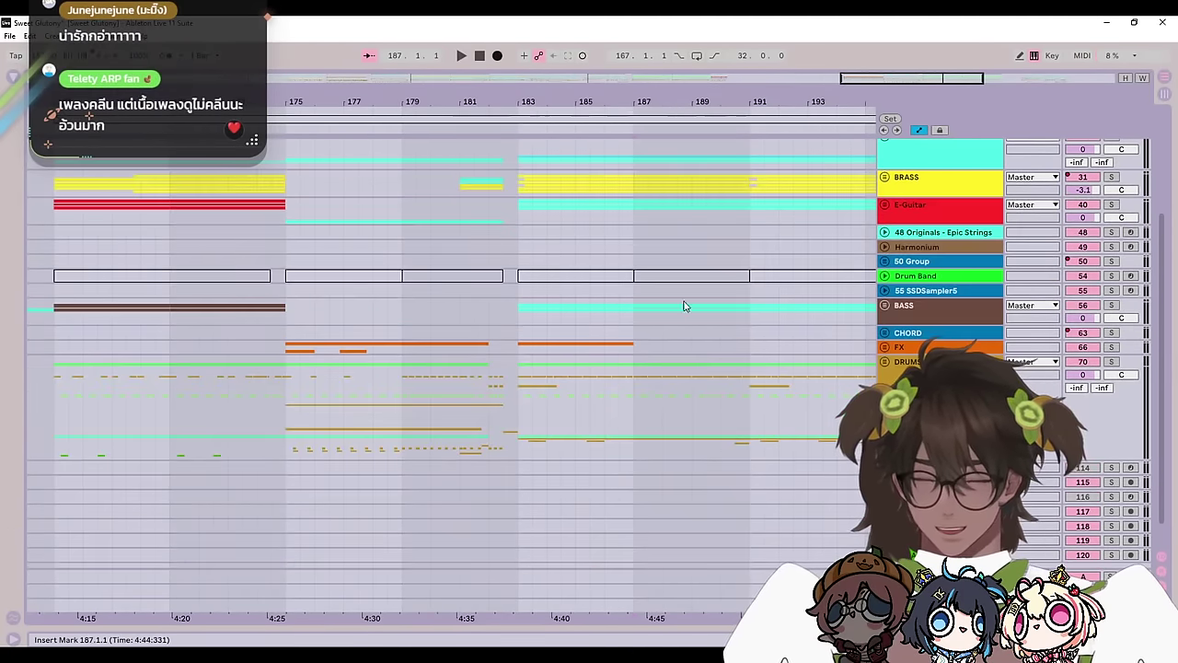
Step: Place the insert marker at bars 183, 167, 171 and 175 in turn to check each section's start
click(521, 336)
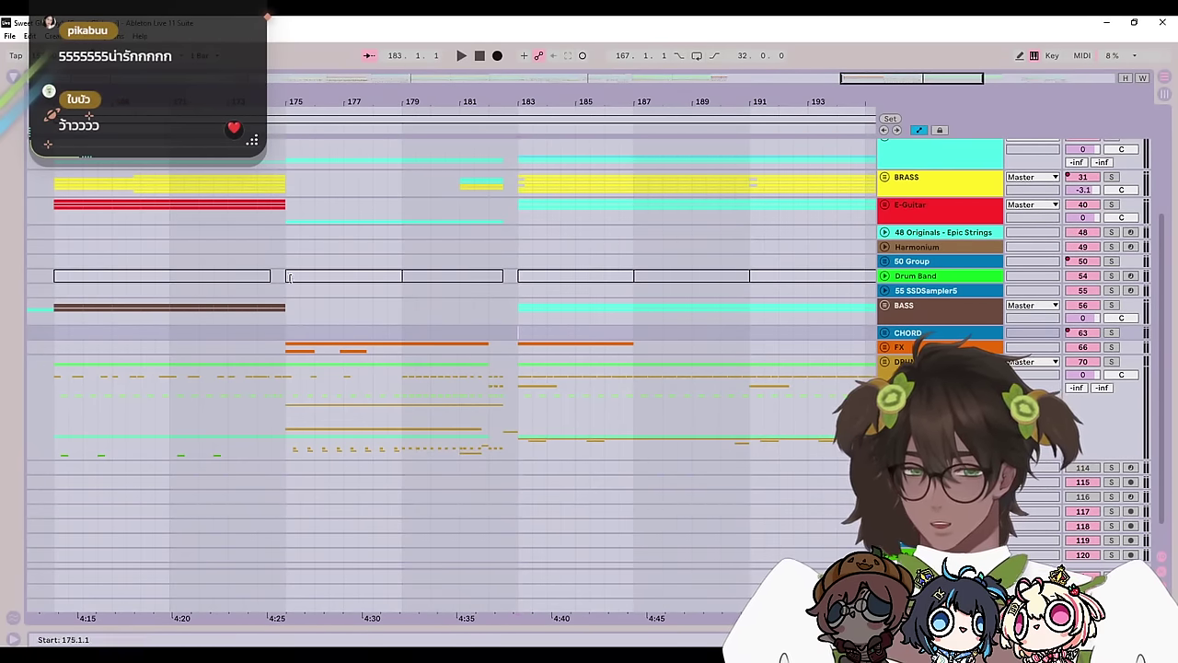
drag(378, 251, 624, 294)
click(302, 237)
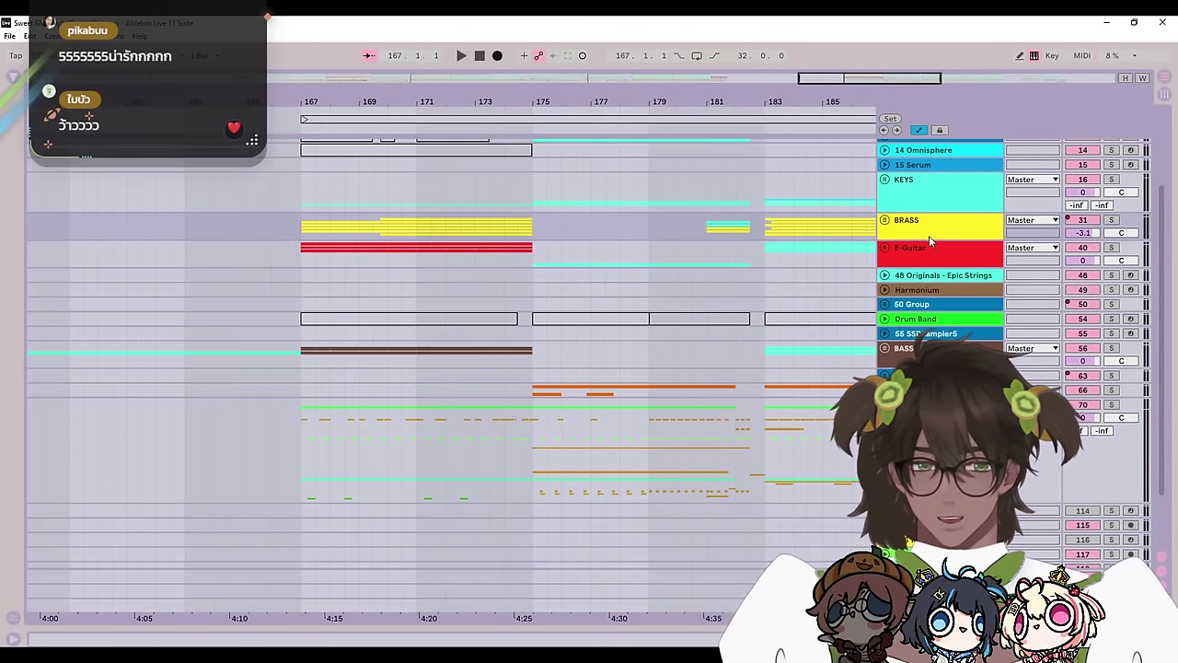
click(418, 421)
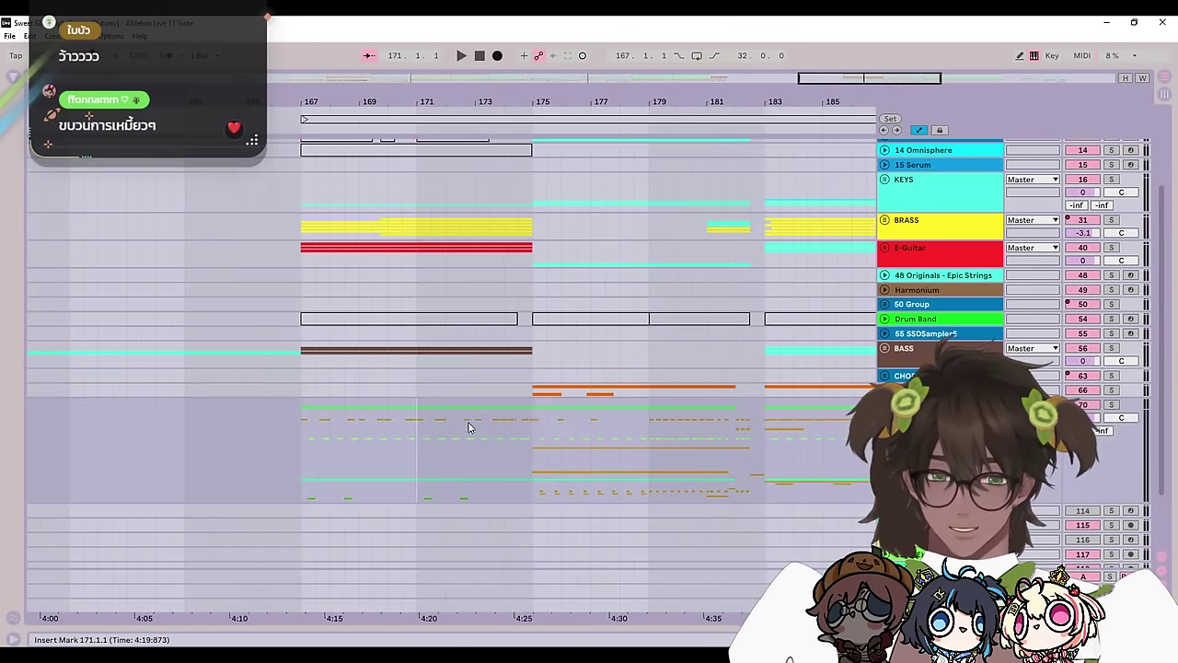
scroll(516, 425, down, 2)
click(540, 405)
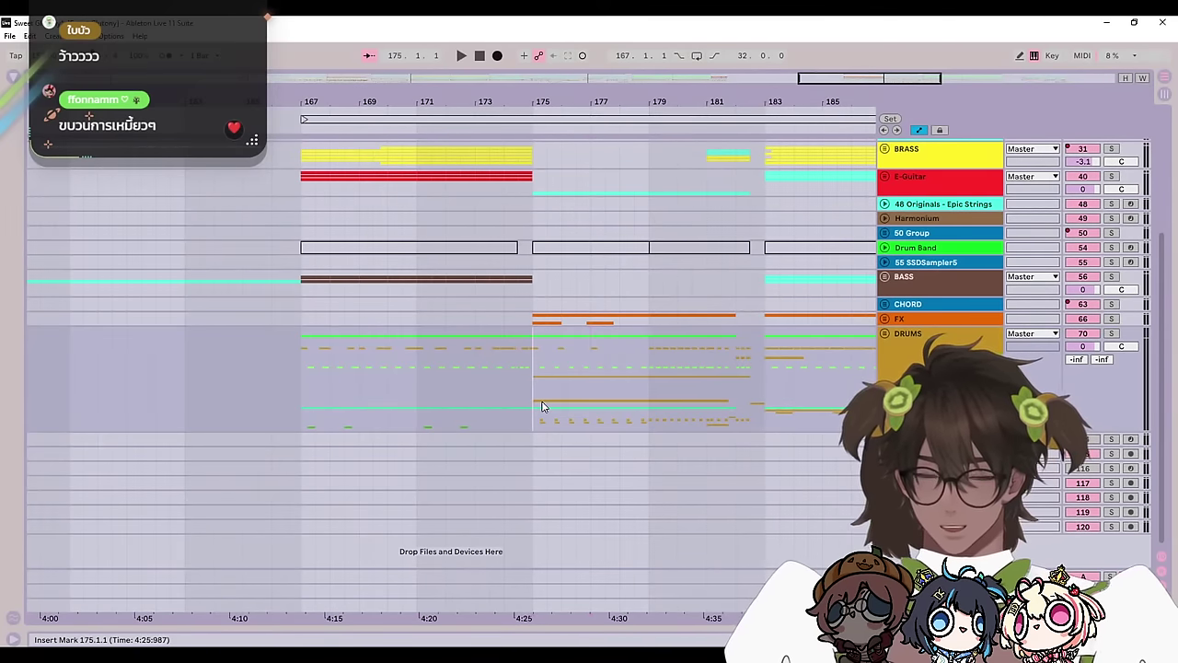
Step: Examine how the instrument and drum layers change between bars 167 and 183, ending with the insert marker at bar 171
drag(546, 384, 691, 493)
click(609, 452)
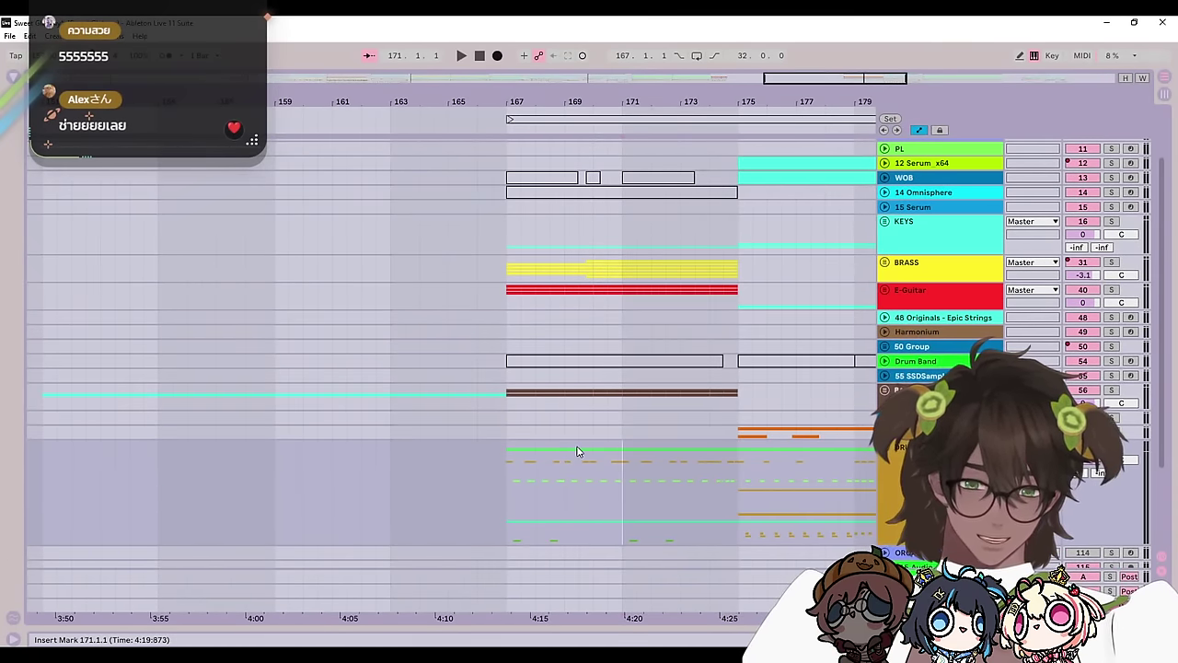
drag(639, 482, 544, 518)
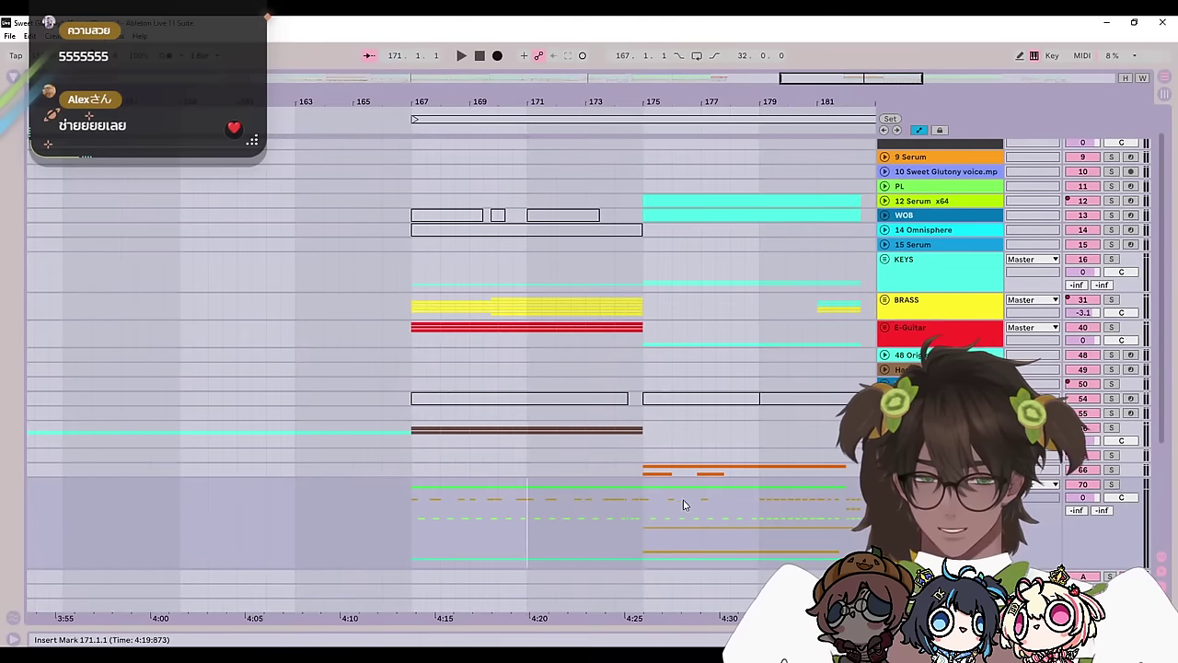
drag(644, 485, 497, 467)
drag(747, 469, 772, 536)
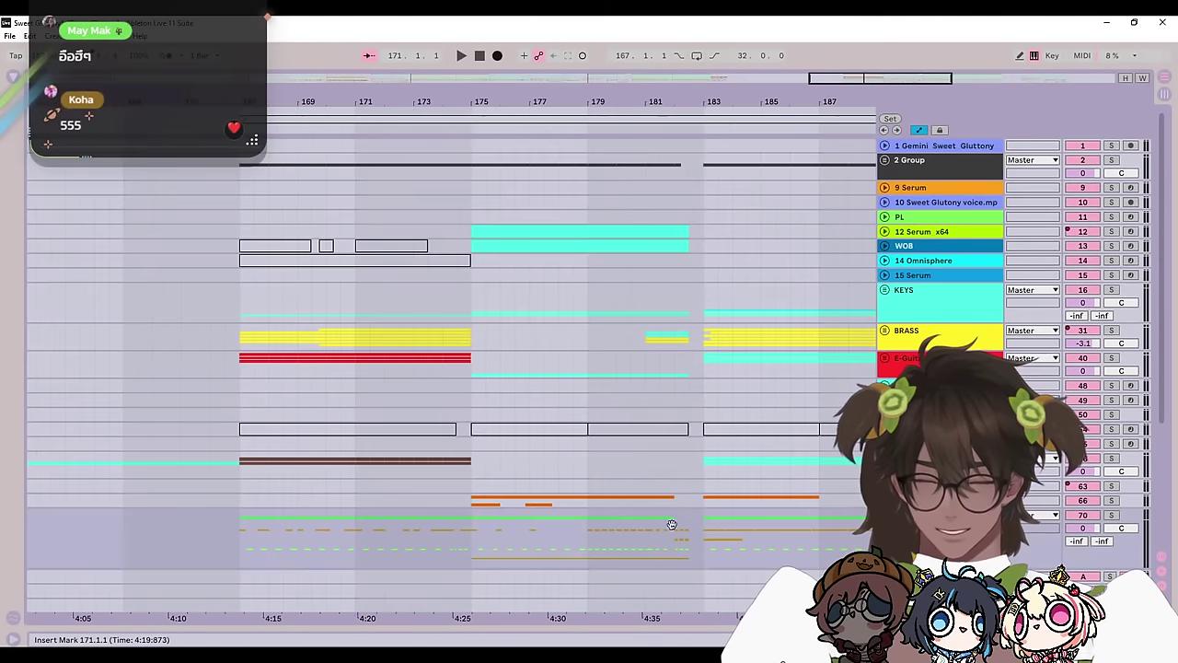
drag(447, 529, 456, 528)
click(478, 522)
scroll(485, 511, down, 5)
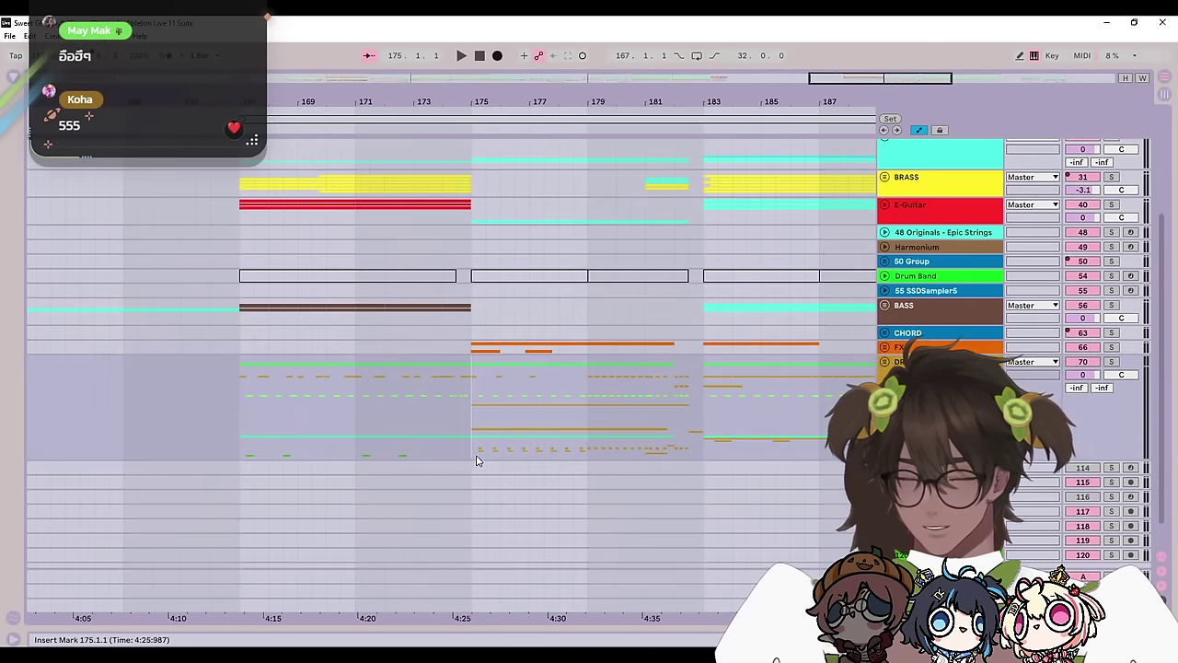
click(583, 423)
scroll(455, 437, up, 3)
scroll(456, 437, left, 4)
click(366, 447)
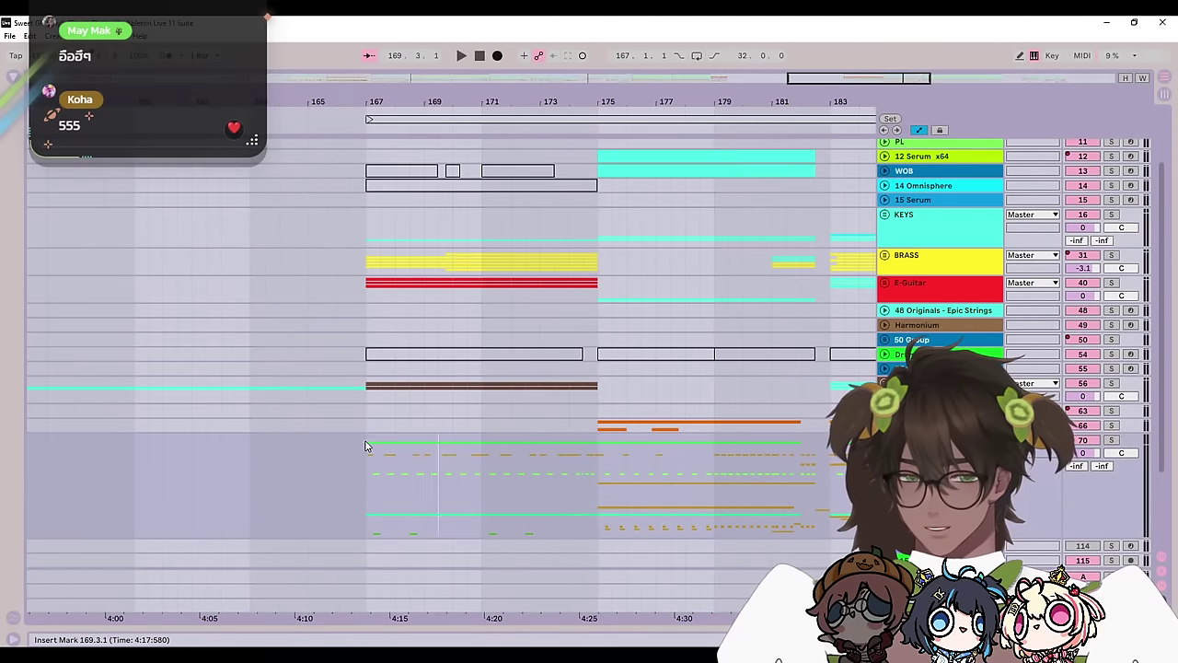
drag(488, 462, 402, 481)
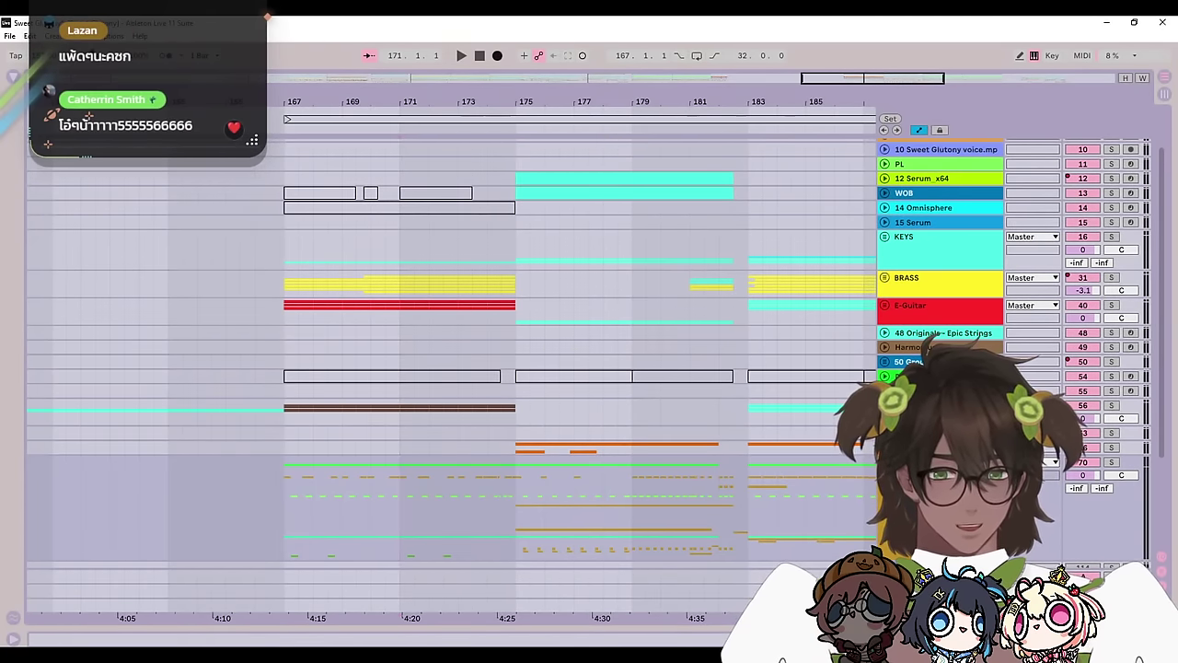
Step: Go back to the middle of the song and check the sections starting at bars 103 and 95 across the tracks
click(516, 337)
scroll(460, 342, left, 15)
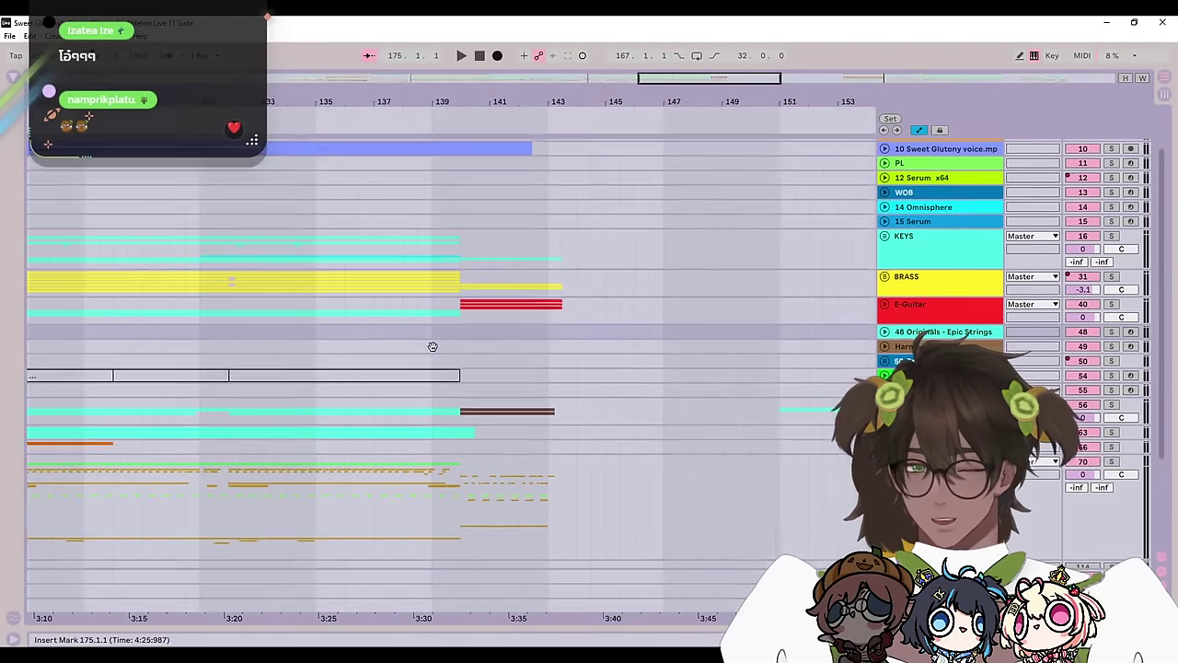
scroll(257, 244, up, 2)
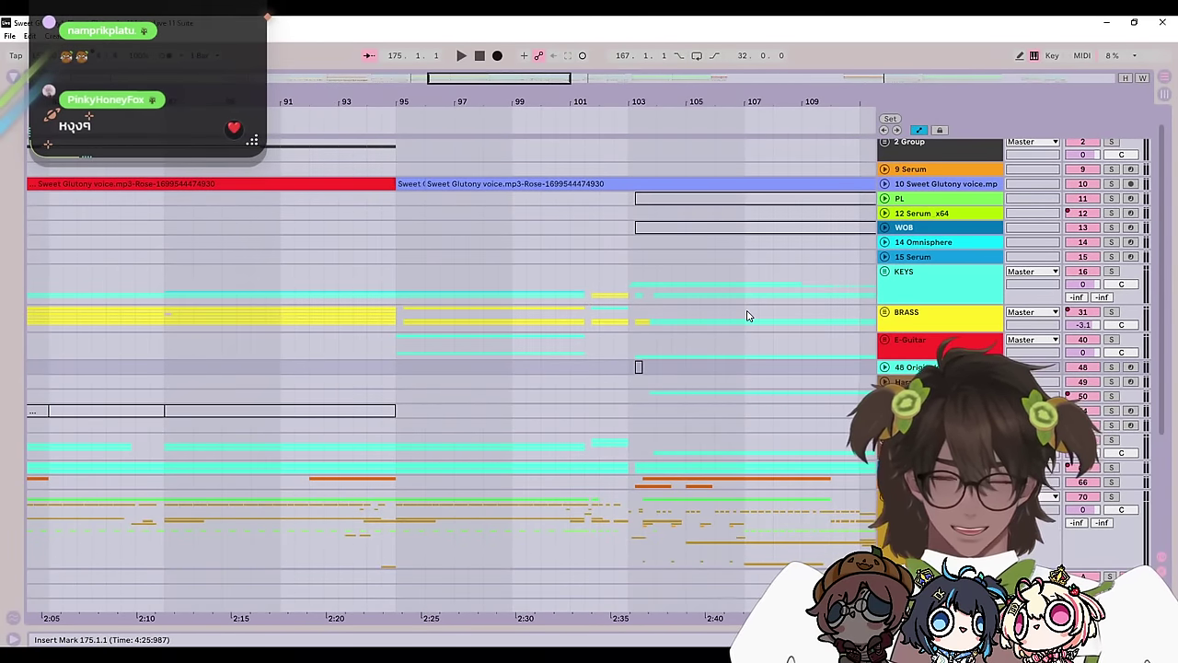
click(635, 322)
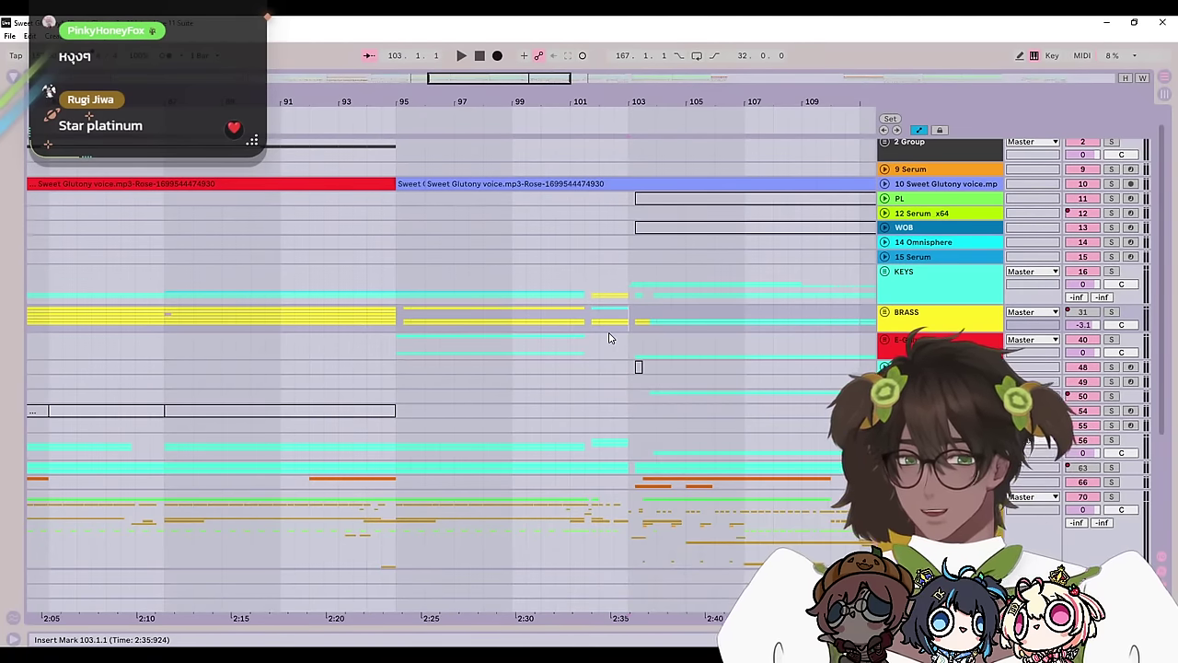
click(507, 237)
click(399, 227)
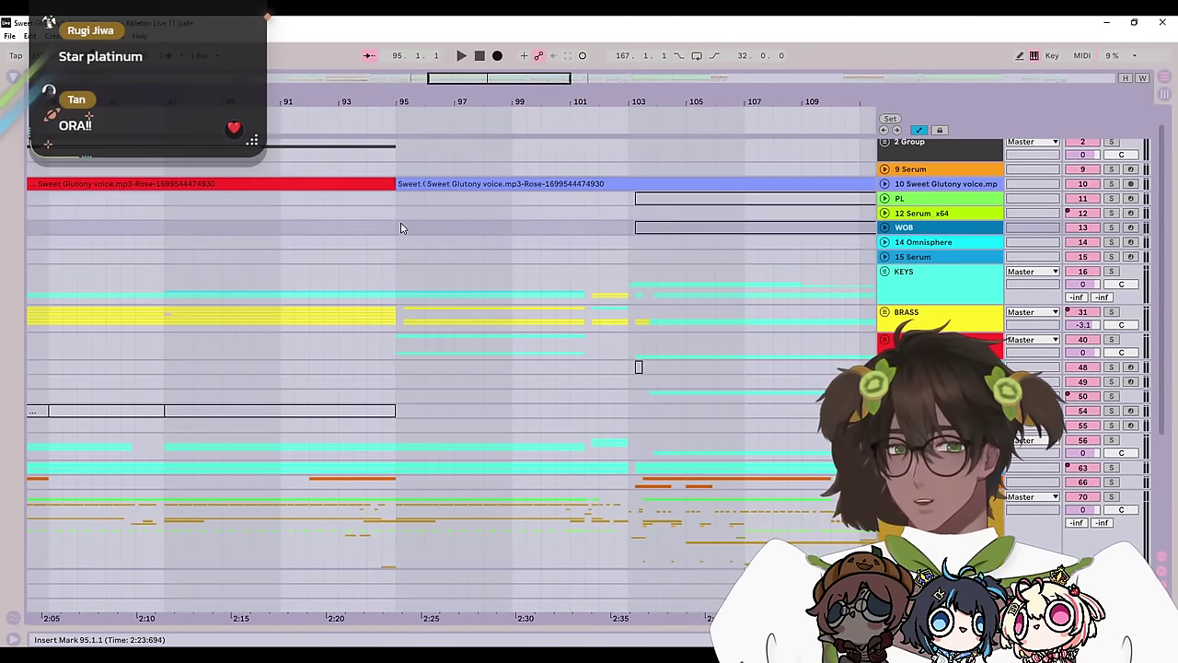
scroll(412, 226, down, 5)
click(403, 355)
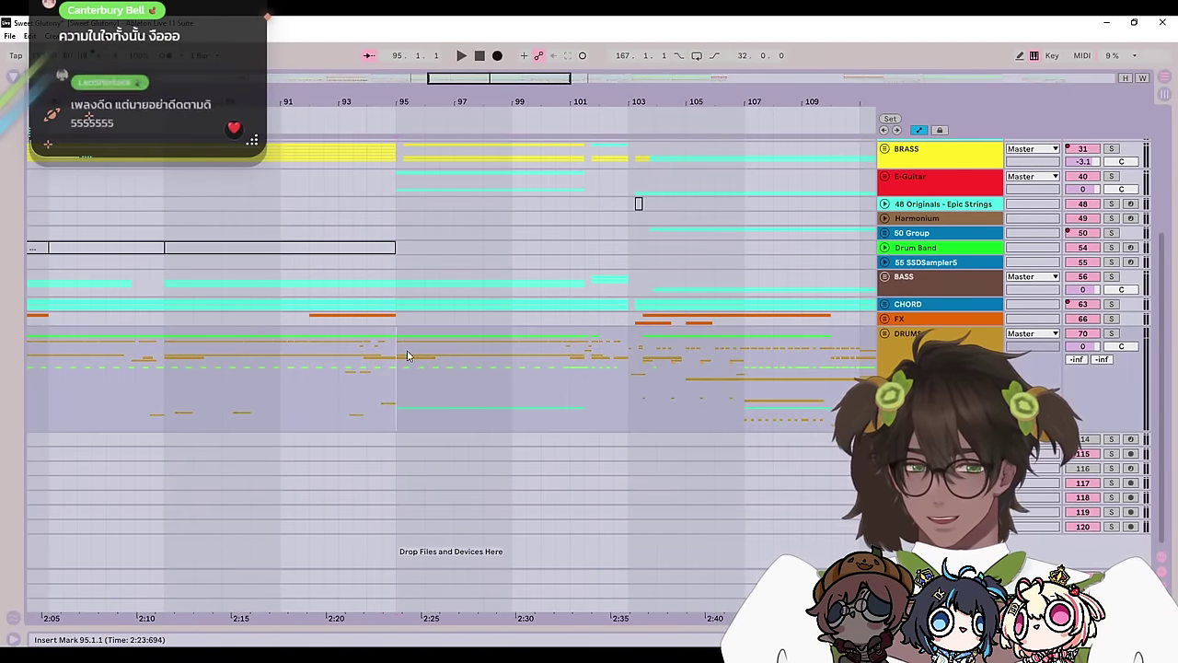
Step: Go back to the early part of the song, checking the sections at bar 43 and bar 19 with the insert marker
scroll(451, 338, up, 5)
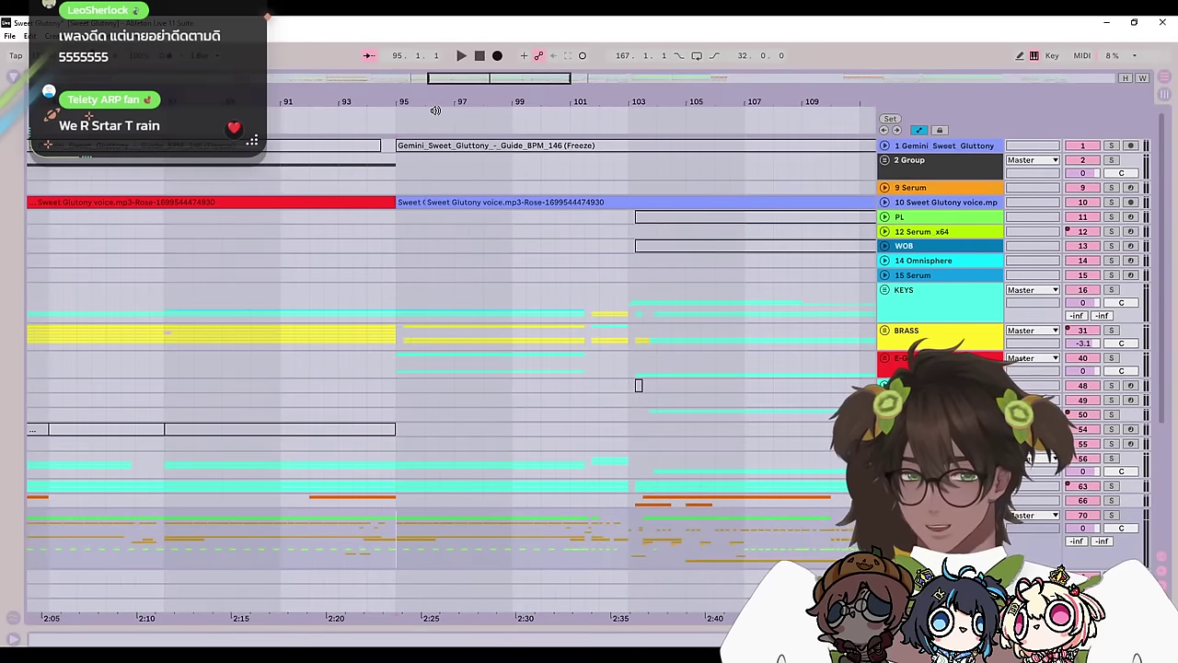
drag(463, 78, 288, 78)
scroll(436, 177, left, 5)
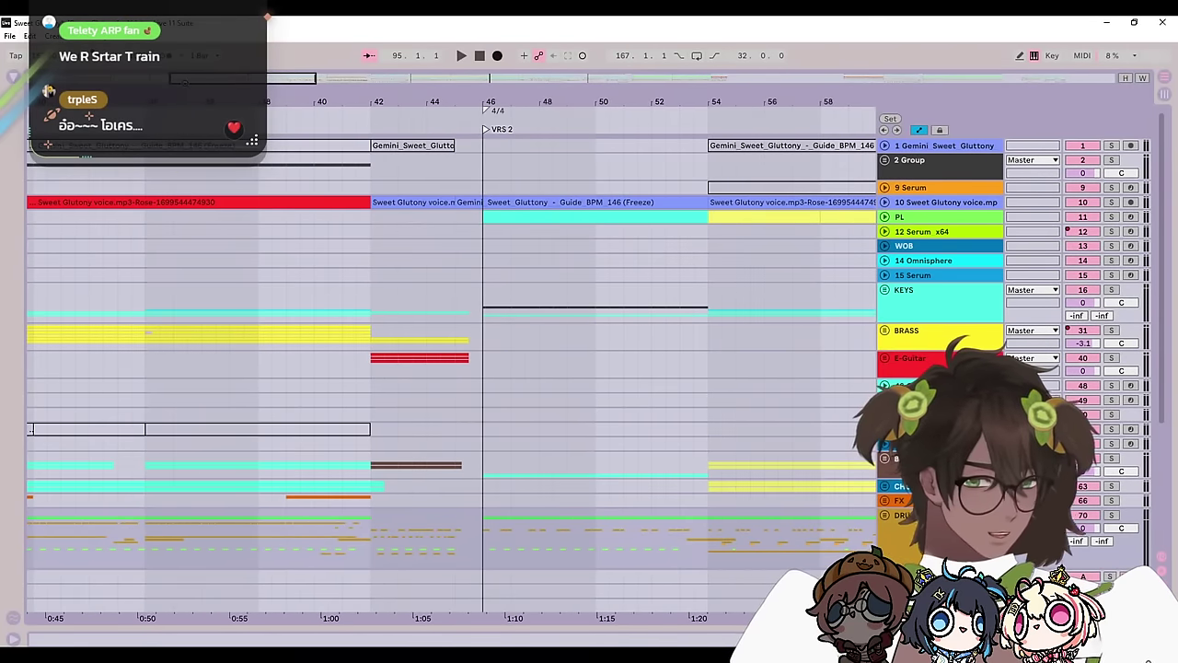
scroll(631, 396, left, 7)
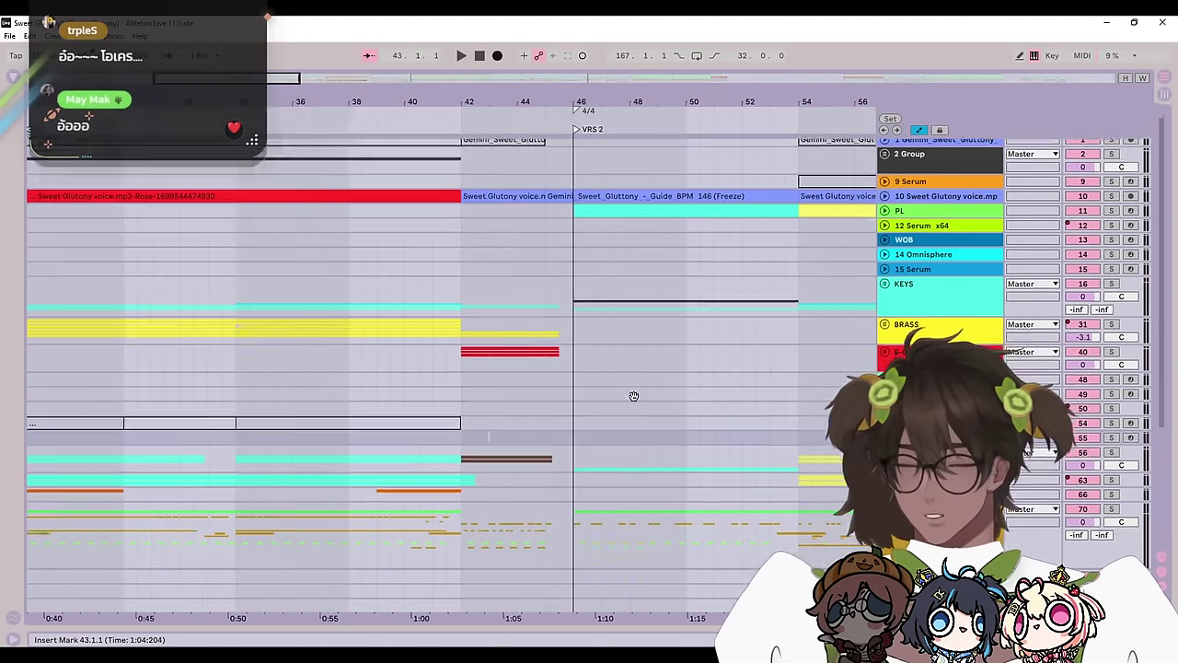
click(355, 400)
scroll(337, 423, left, 6)
scroll(336, 422, down, 1)
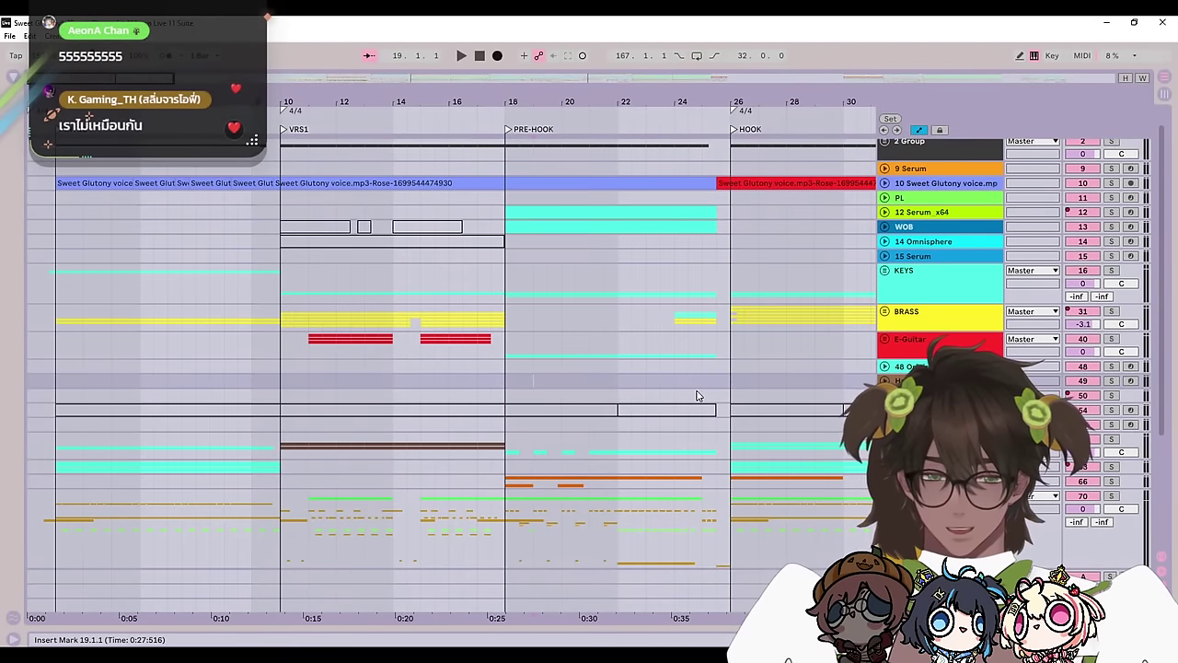
Step: Compare the drum and instrument layers from the intro through the PRE-HOOK, placing the insert marker at bar 26 on the DRUMS group
scroll(423, 437, down, 3)
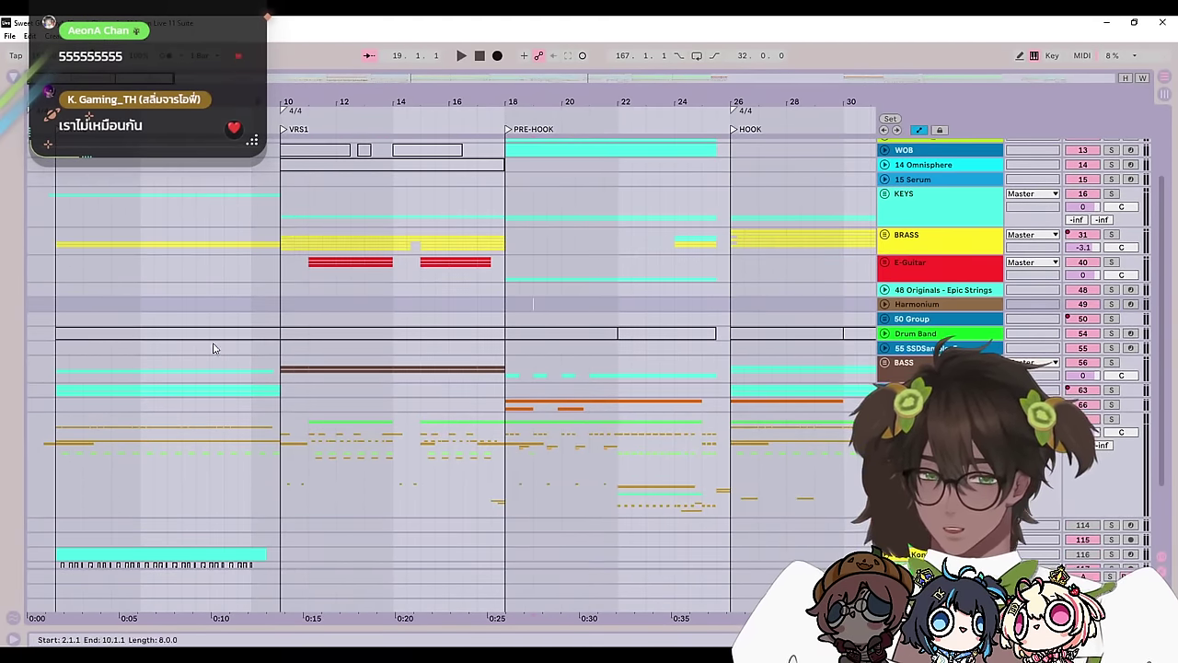
mouse_move(567, 450)
mouse_down()
mouse_move(236, 408)
mouse_move(506, 418)
mouse_up()
click(674, 423)
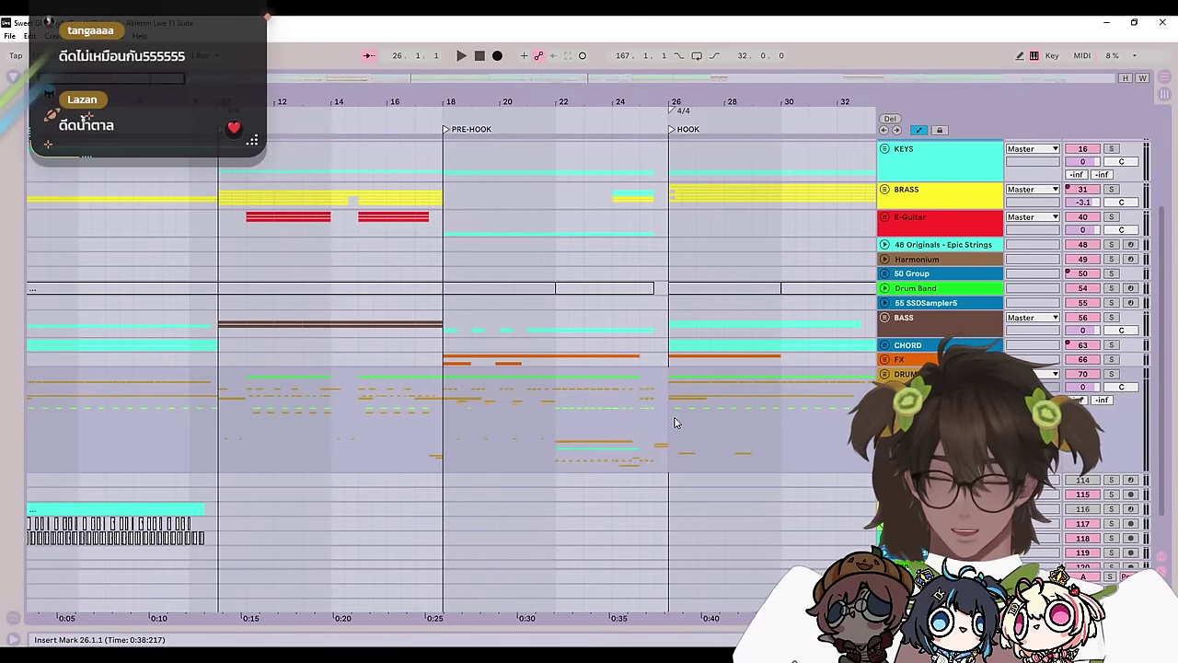
mouse_move(675, 423)
mouse_down()
mouse_move(544, 339)
mouse_move(669, 431)
mouse_up()
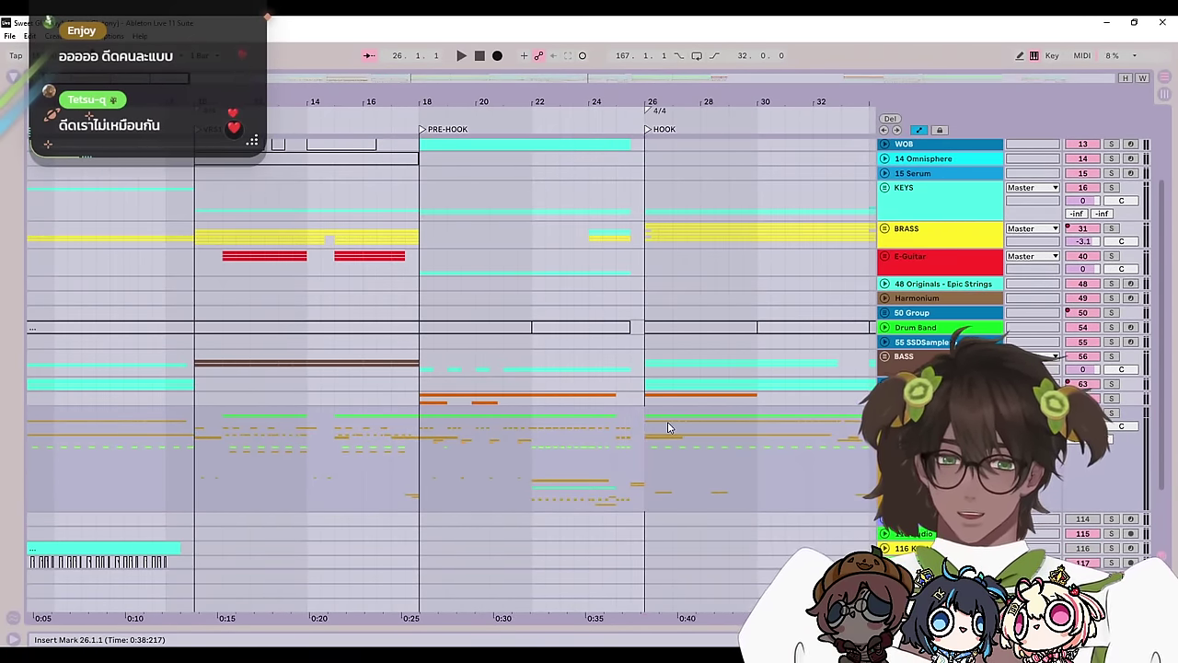
drag(558, 319, 749, 463)
scroll(521, 270, down, 1)
scroll(551, 300, up, 1)
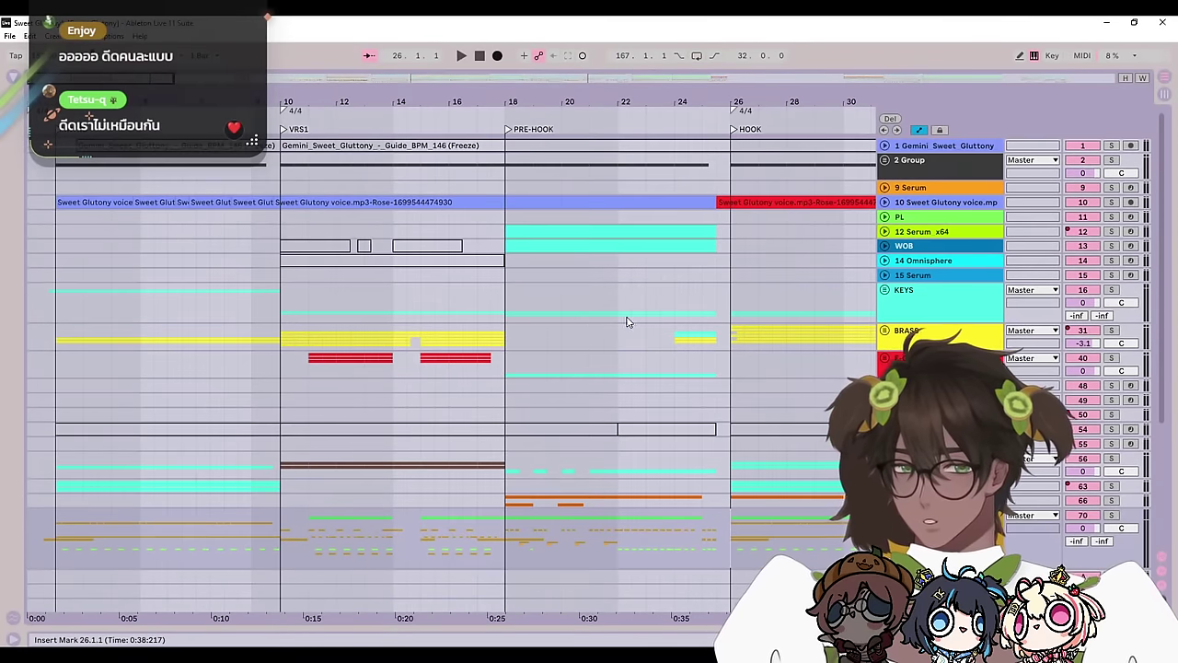
Step: Unfold the KEYS group, its nested 27 Group and the PIANO track, and enlarge the PIANO lane so its notes are readable
click(884, 290)
scroll(842, 336, down, 3)
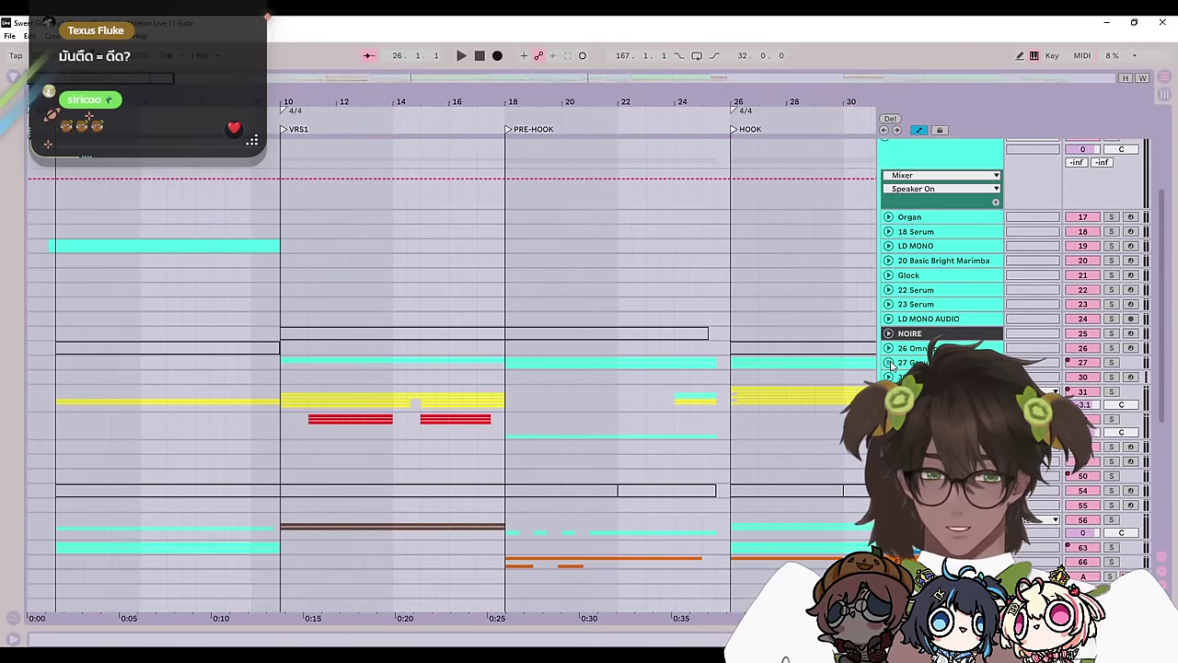
click(888, 362)
scroll(696, 408, down, 4)
click(892, 293)
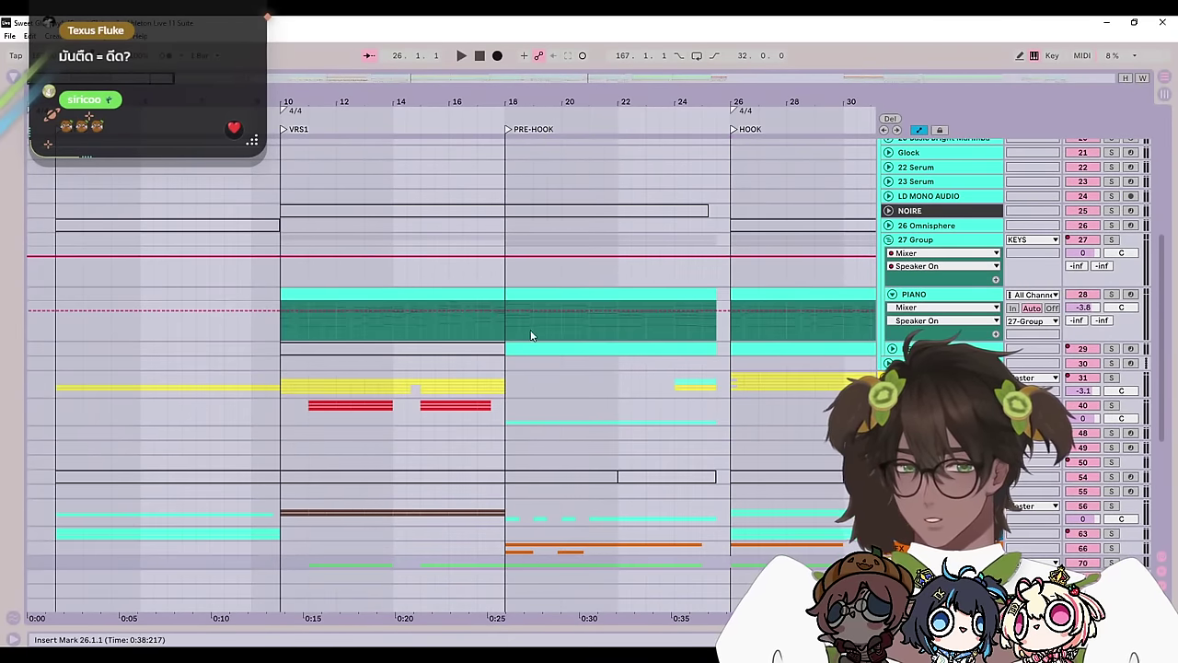
drag(914, 339, 914, 433)
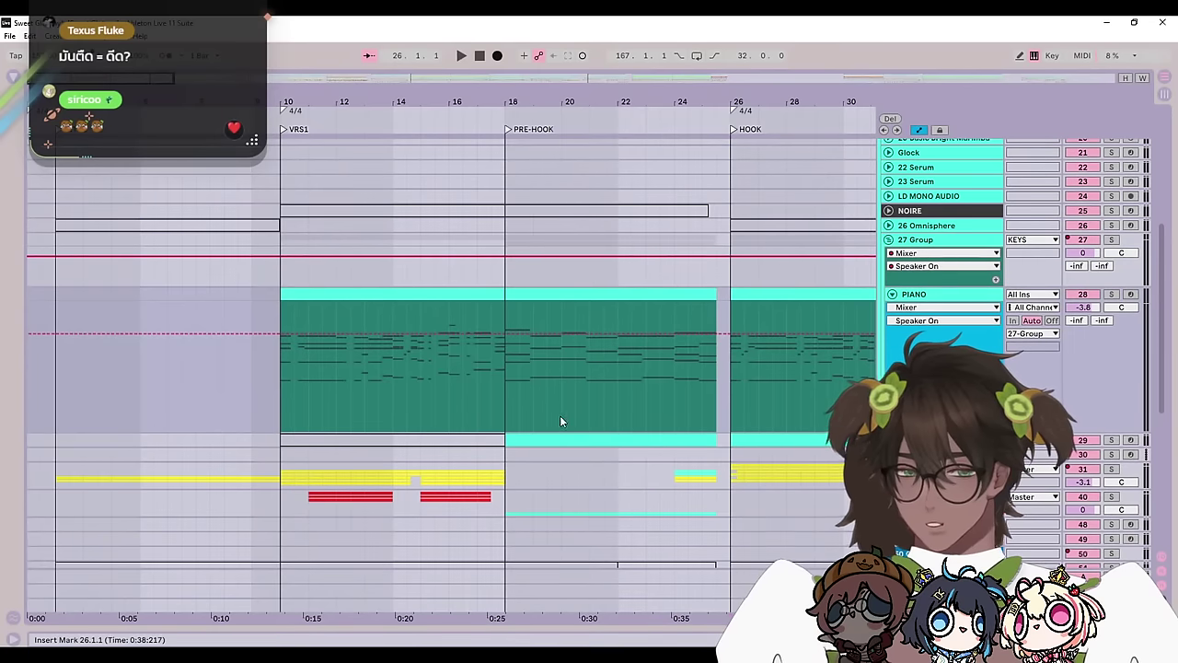
Step: Solo the PIANO track, show its device chain, and play its verse part from bar 10 up to the PRE-HOOK
right_click(372, 366)
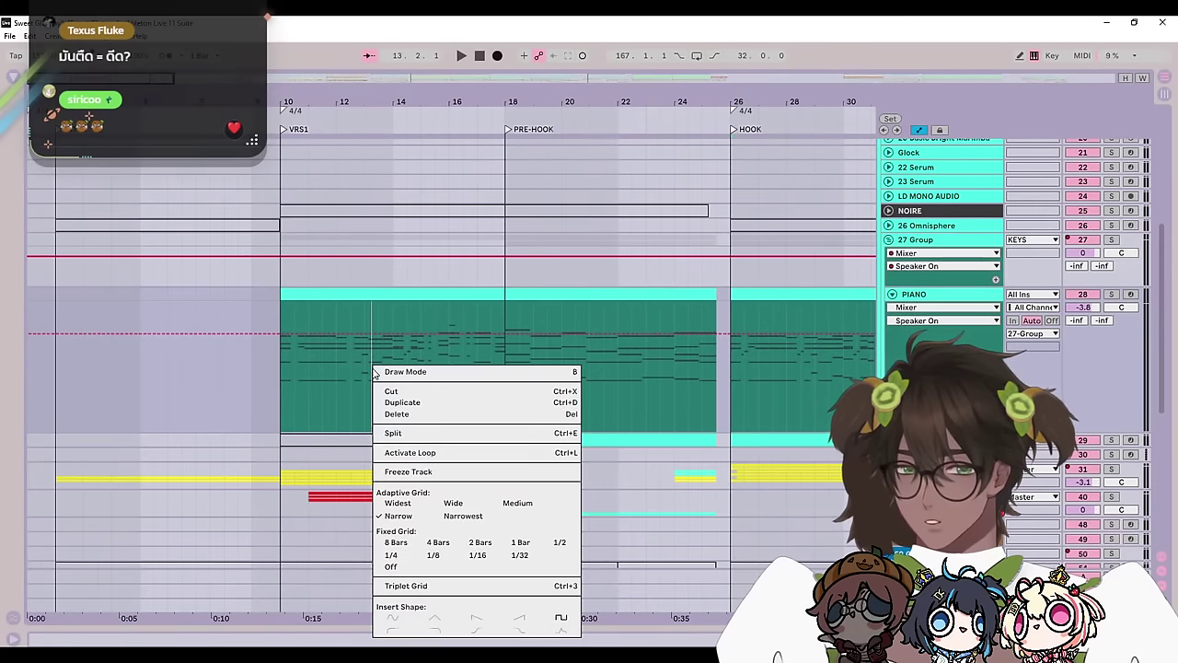
click(231, 424)
click(243, 407)
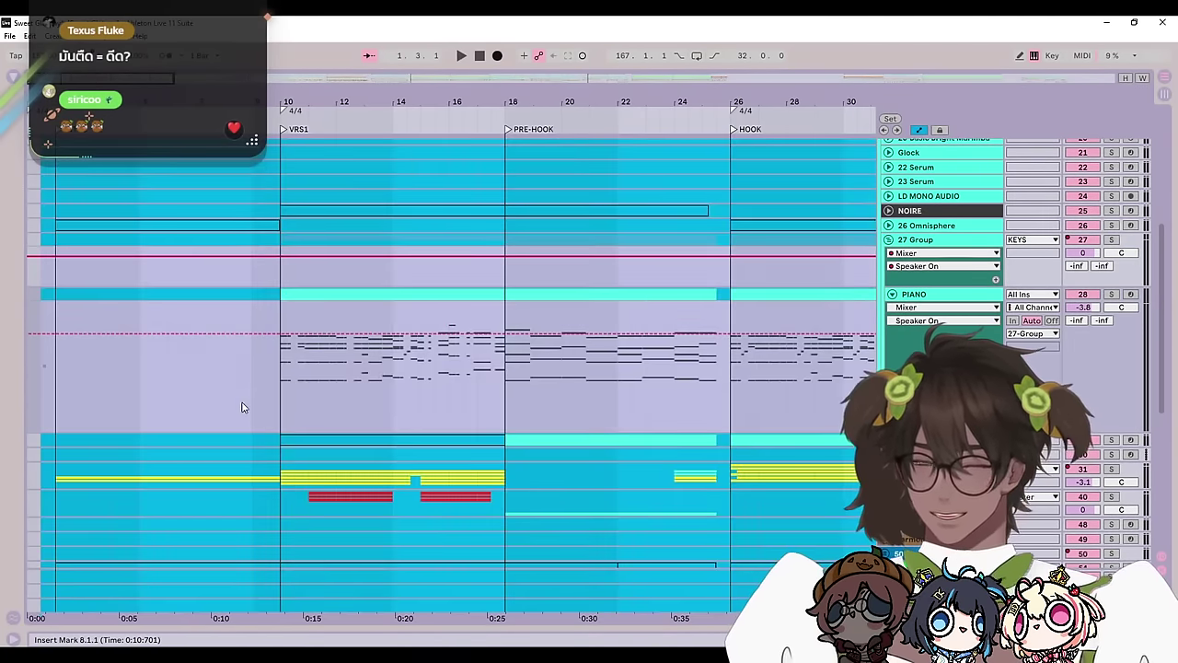
click(1111, 293)
key(space)
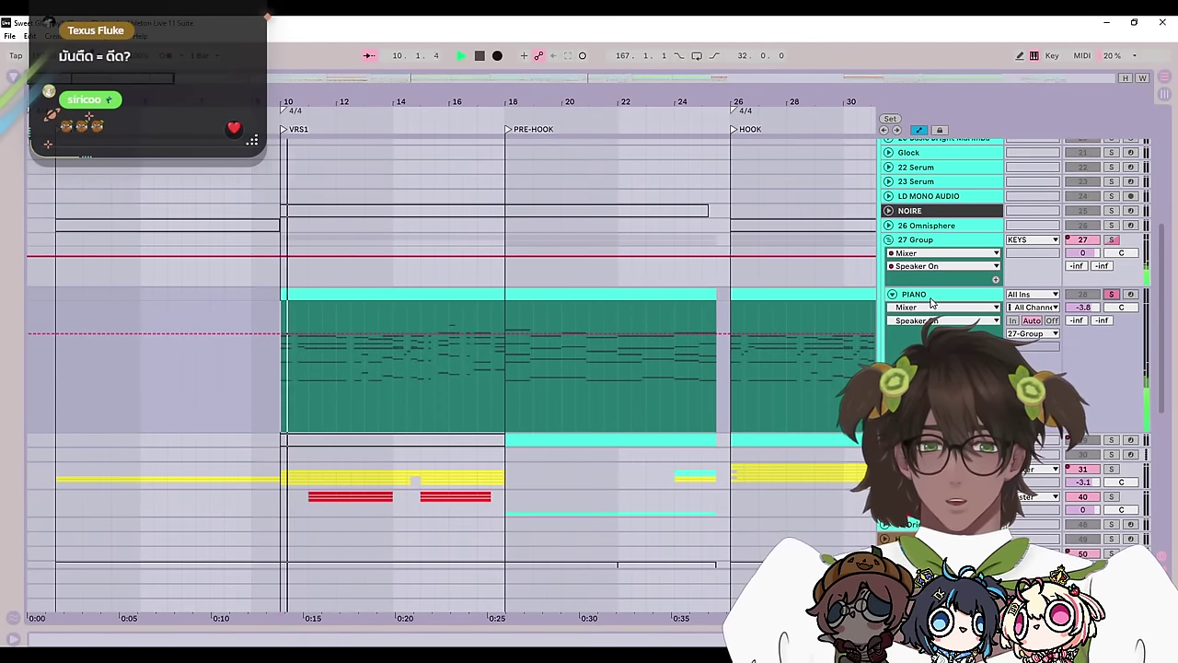
double_click(931, 298)
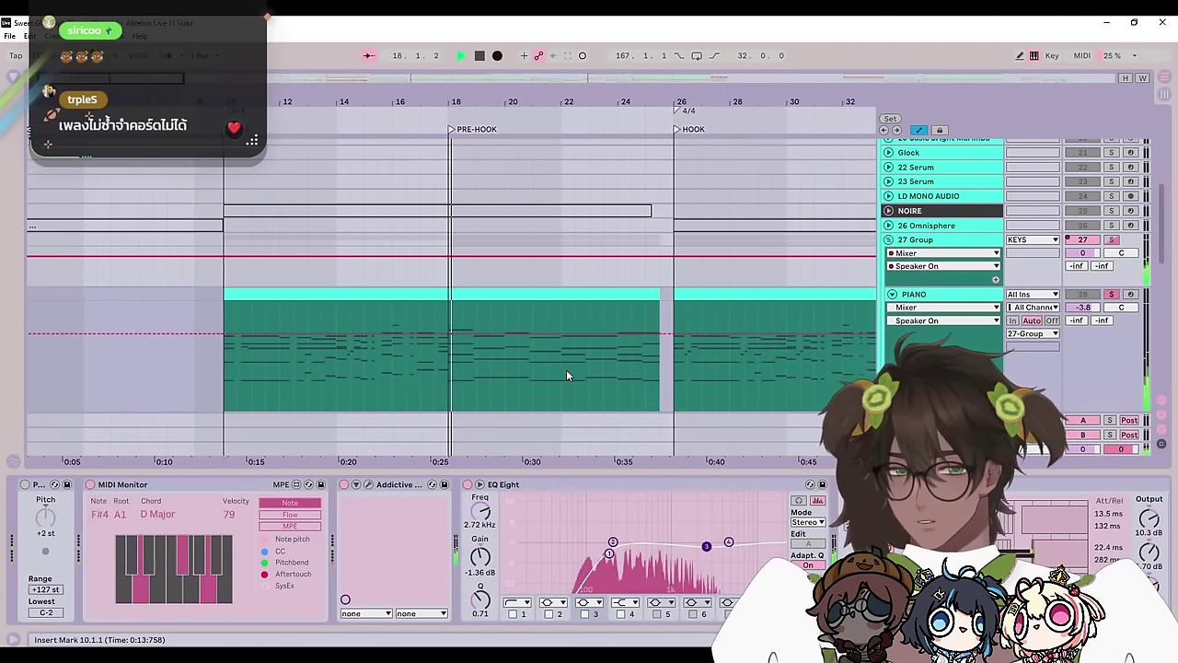
key(space)
Step: Audition the opening piano chords of VRS1 in short bursts from bar 10 and bar 12
right_click(495, 356)
click(357, 381)
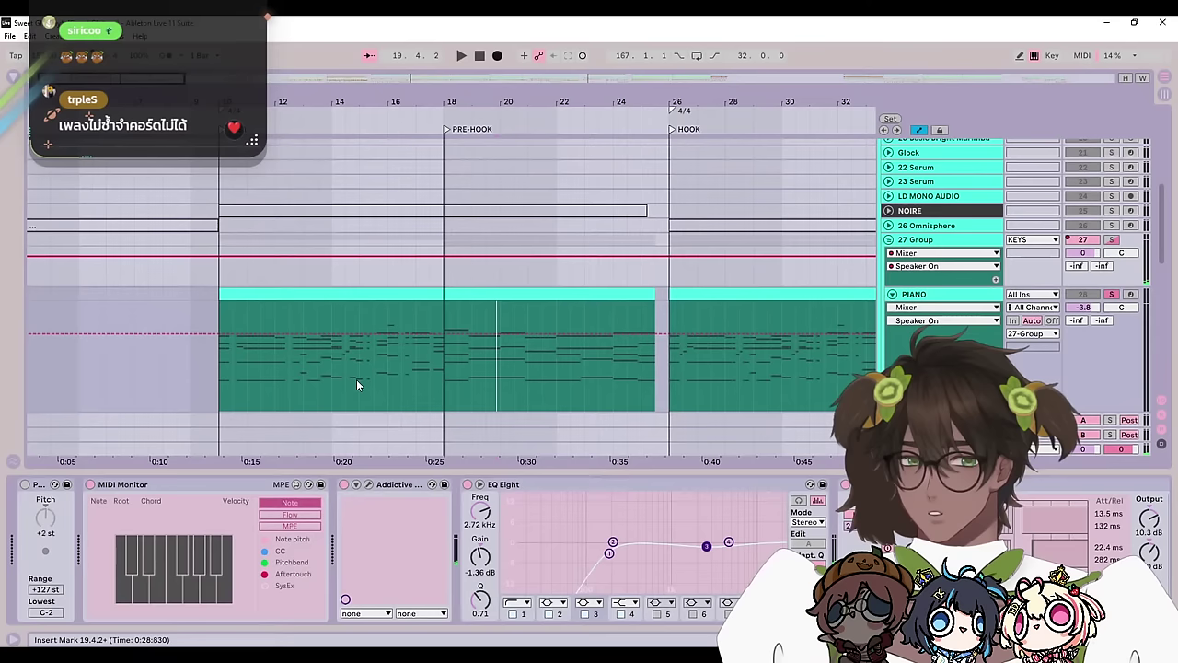
click(218, 371)
key(space)
key(space)
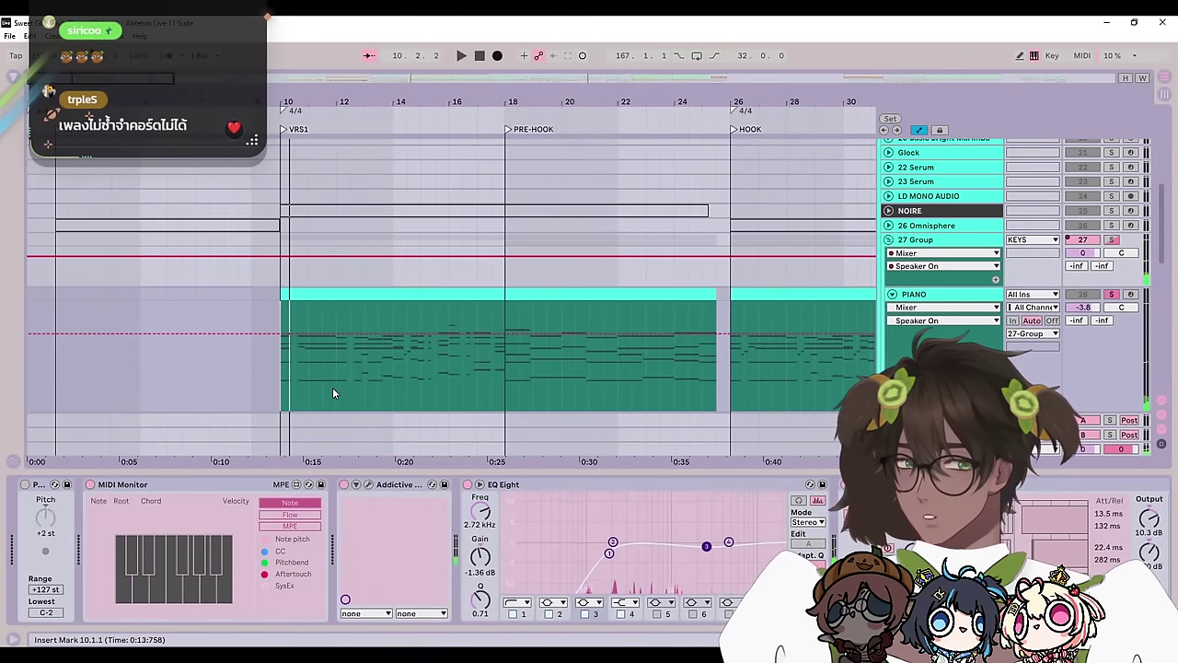
click(332, 386)
key(space)
key(space)
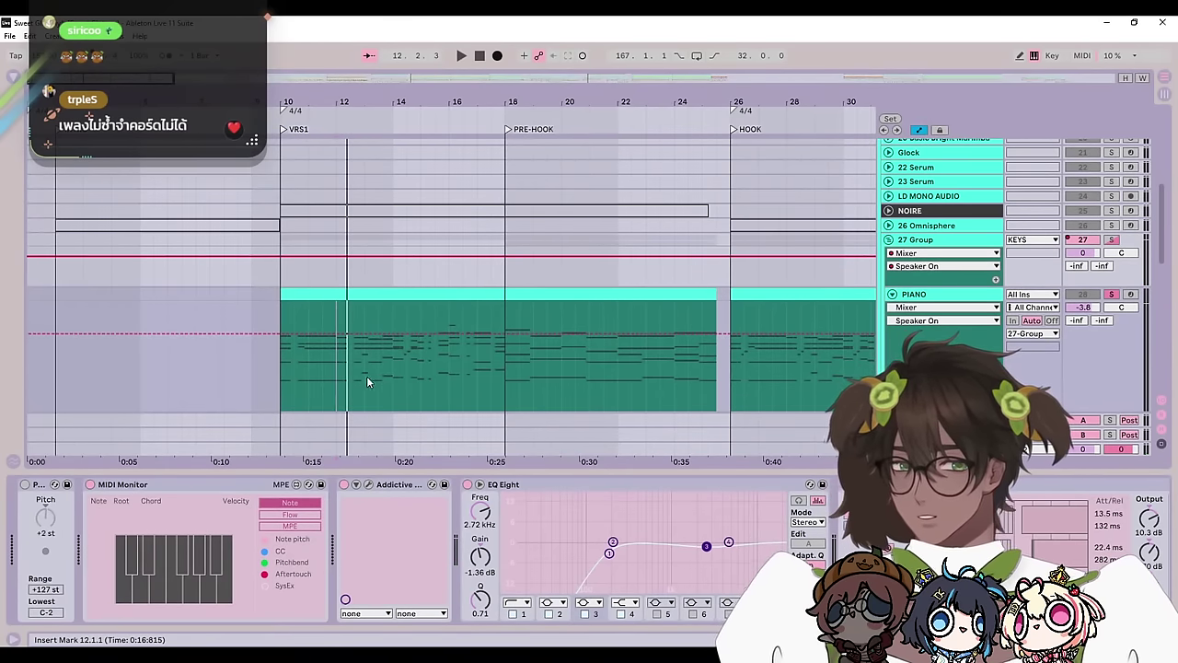
Step: Audition the piano chords in short bursts from bar 14 and bar 16
click(390, 380)
key(space)
key(space)
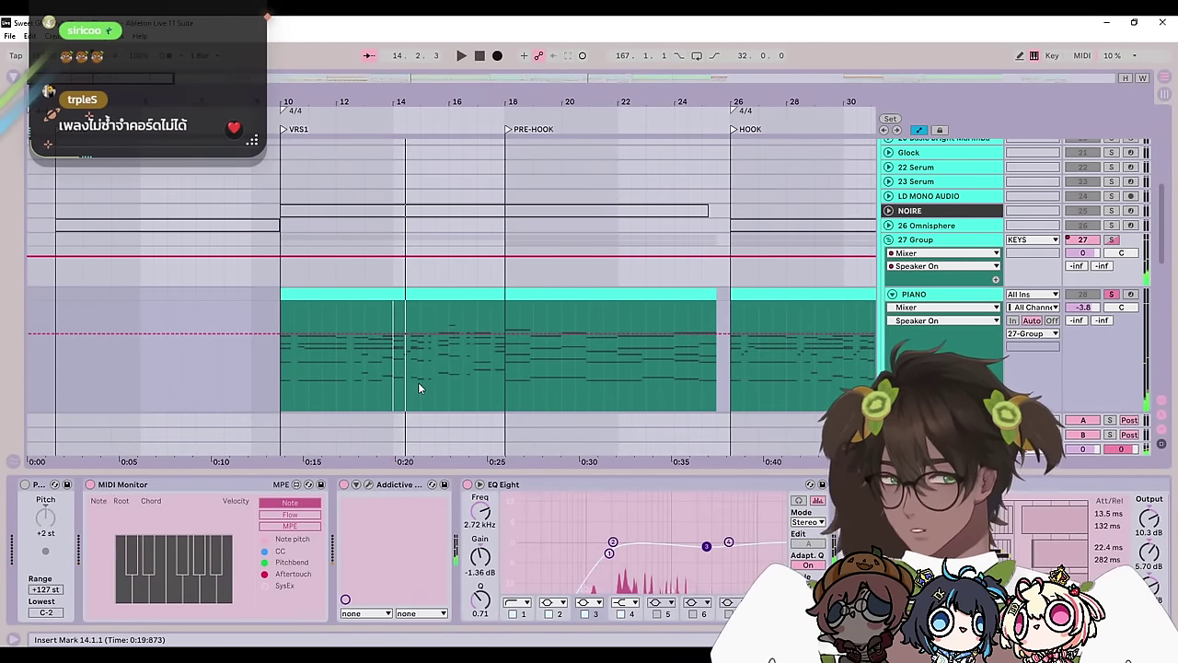
click(451, 396)
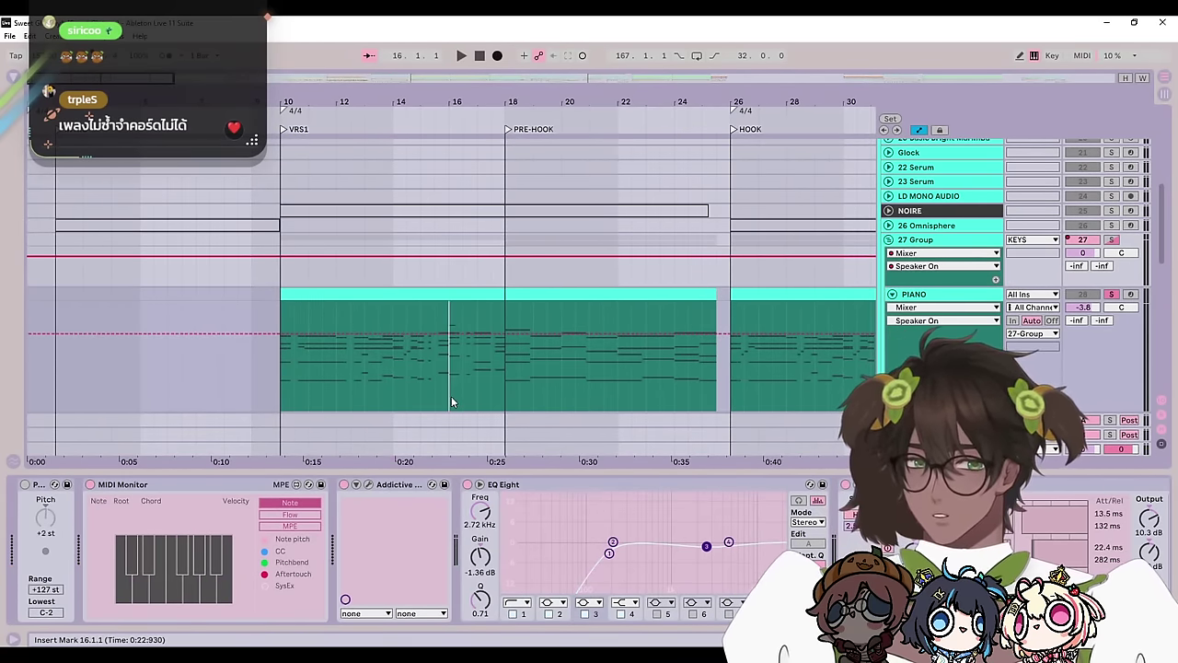
key(space)
key(space)
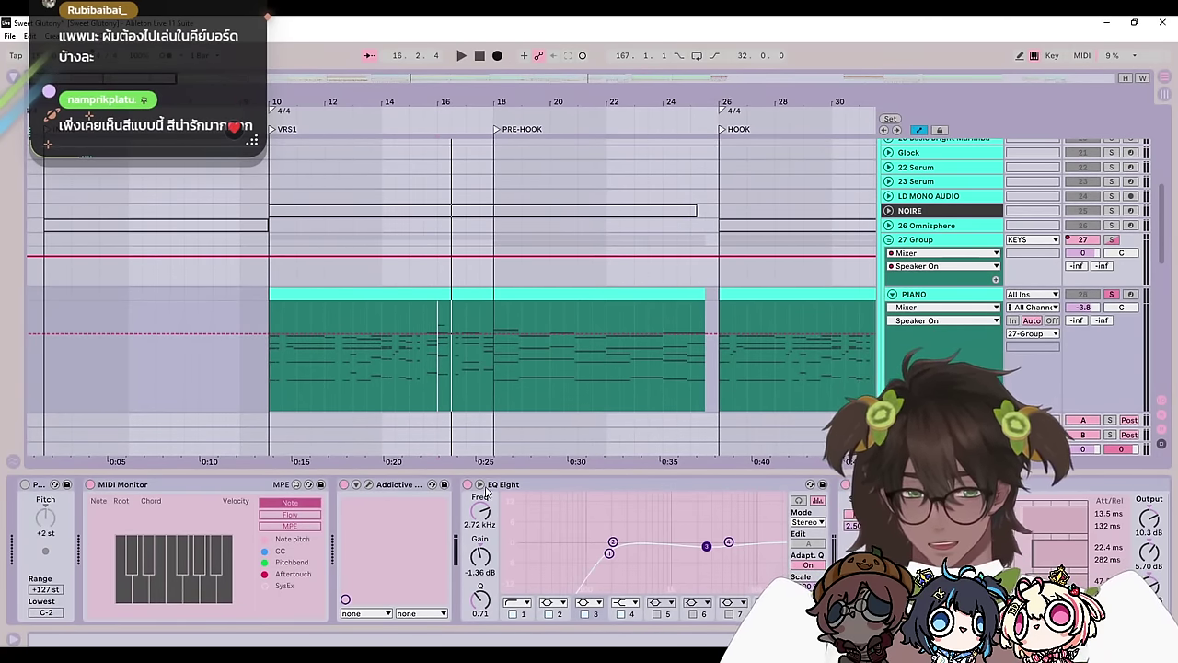
Step: Hide the device chain and place the insert marker at bar 16 on the PIANO track
scroll(501, 453, down, 3)
drag(540, 469, 540, 635)
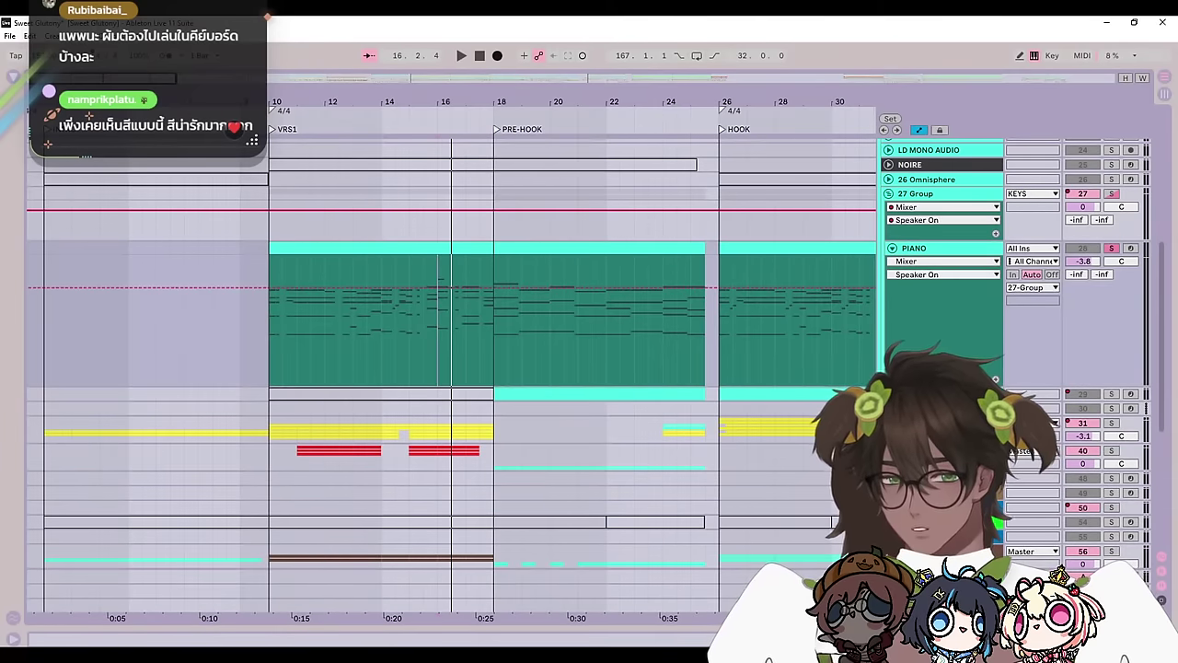
click(438, 341)
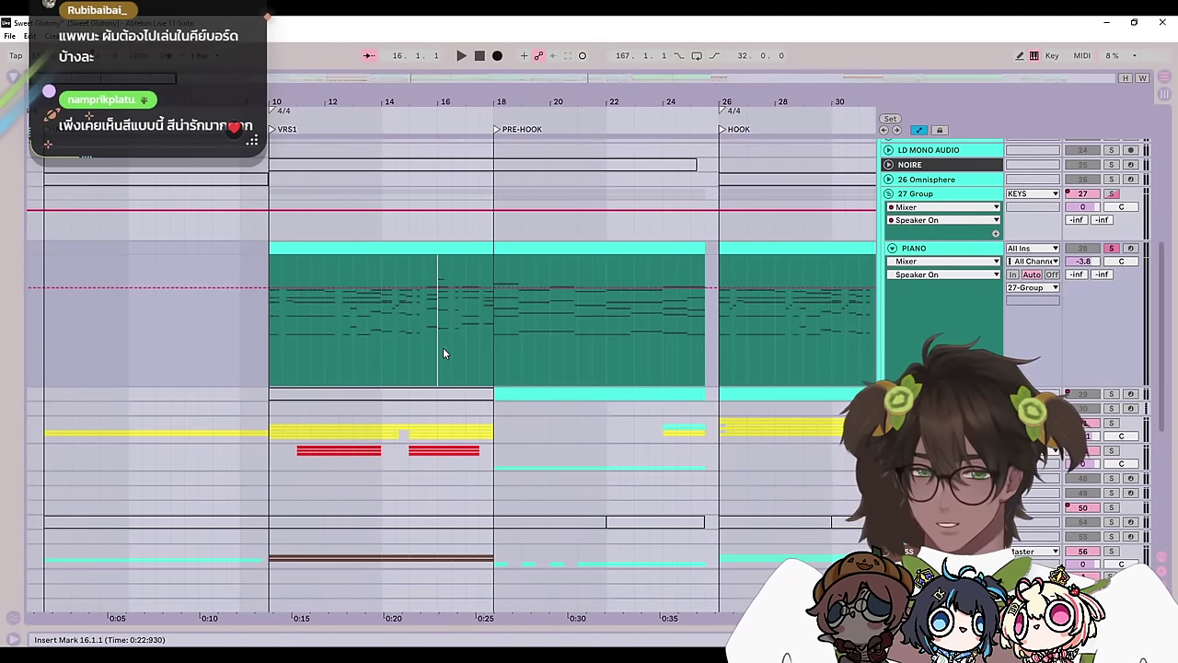
scroll(443, 347, down, 3)
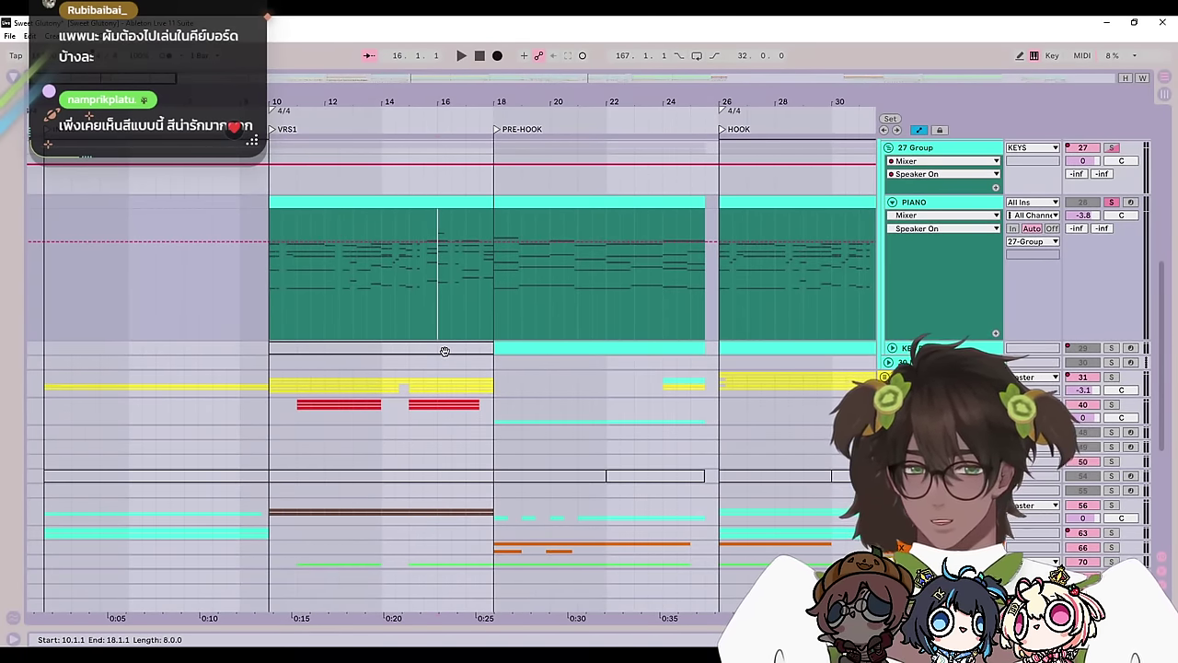
Step: Place the insert marker at bar 10 on the PIANO track and look over the KEY PAD track and the layers below it
click(270, 287)
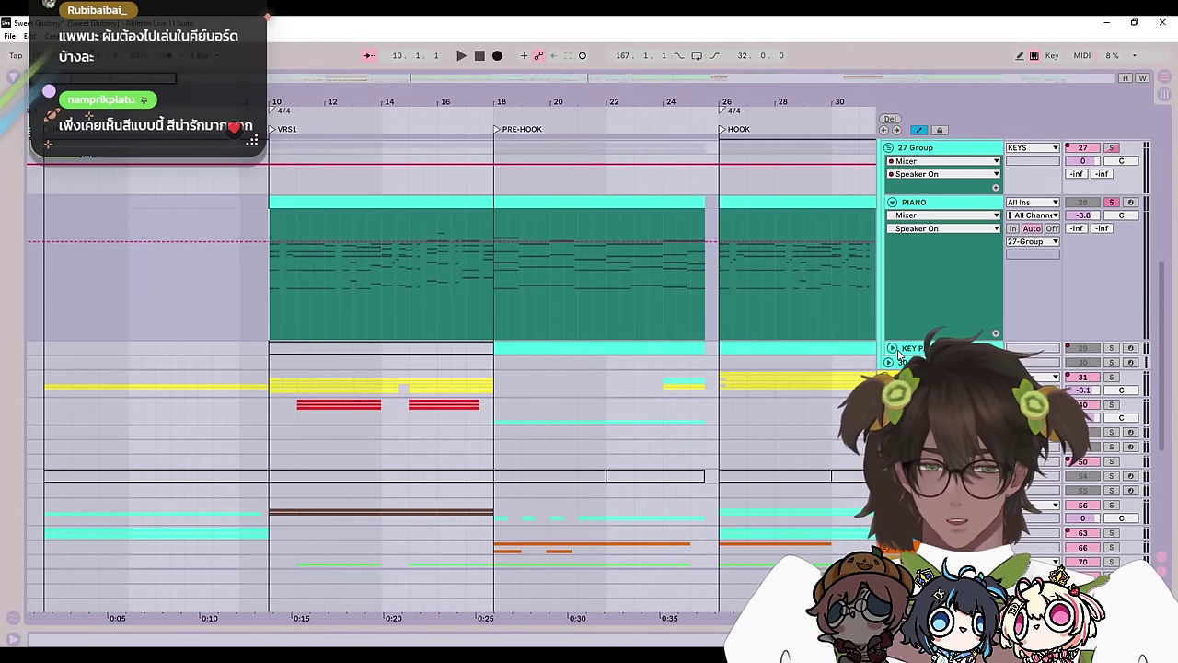
click(895, 350)
click(894, 350)
scroll(713, 363, down, 4)
scroll(712, 363, down, 1)
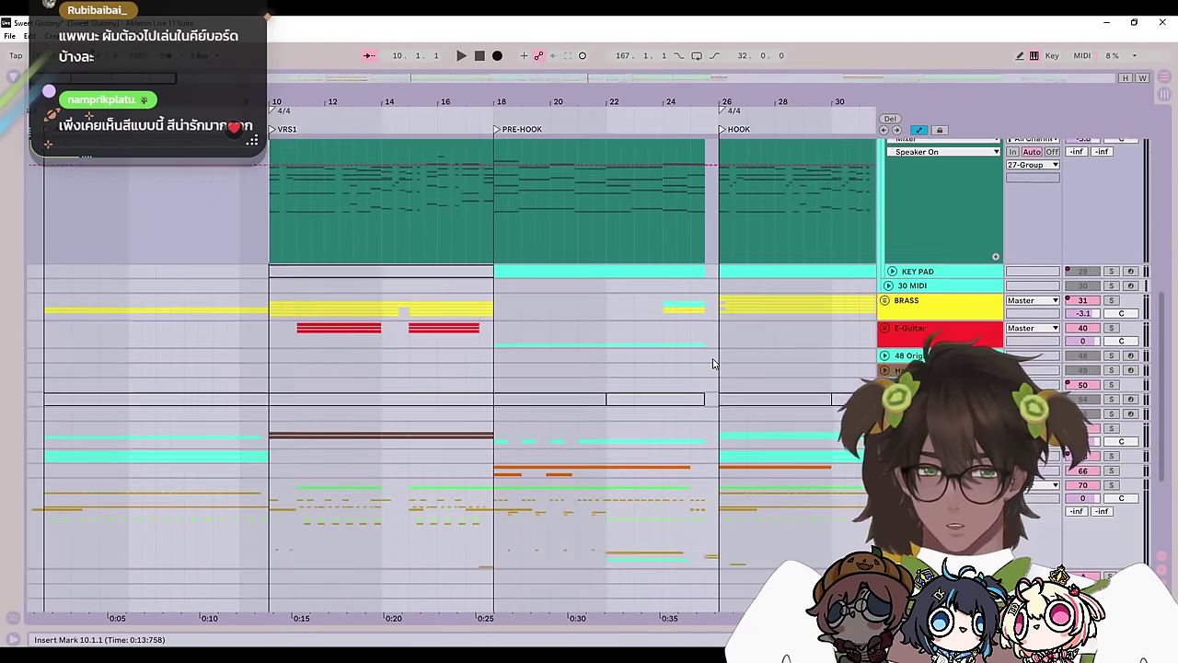
scroll(713, 364, down, 2)
scroll(843, 385, up, 5)
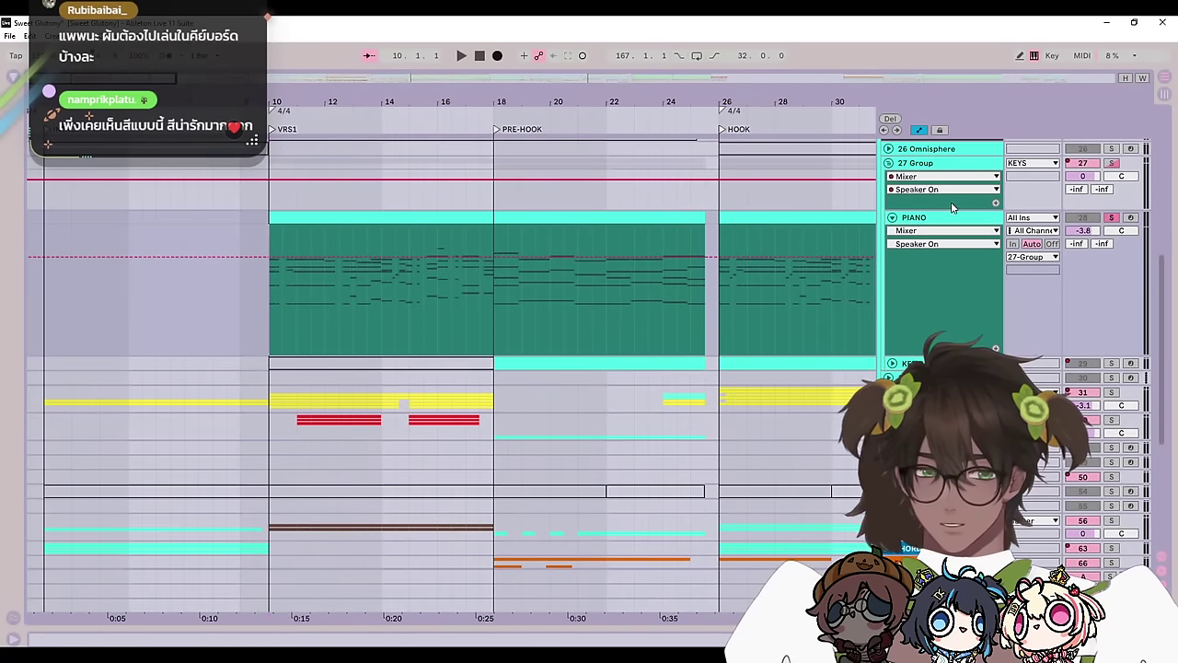
Step: Play the soloed piano from bar 10 and from bar 14 with its chord monitor displayed, and hide the device chain
double_click(948, 218)
key(space)
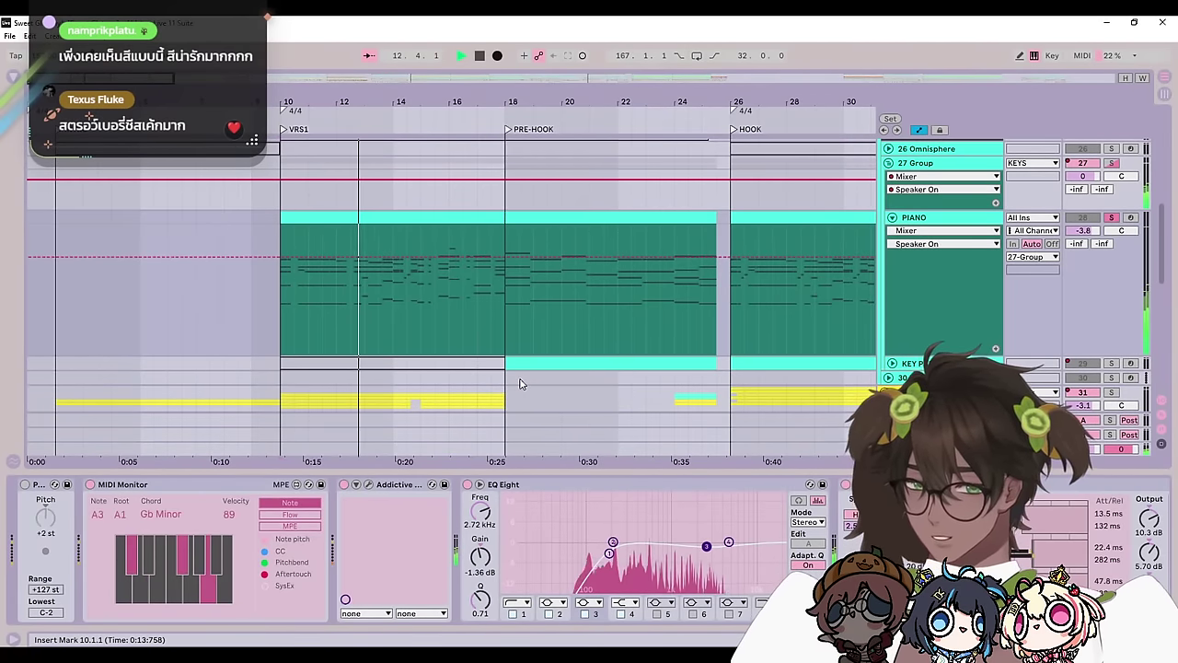
key(space)
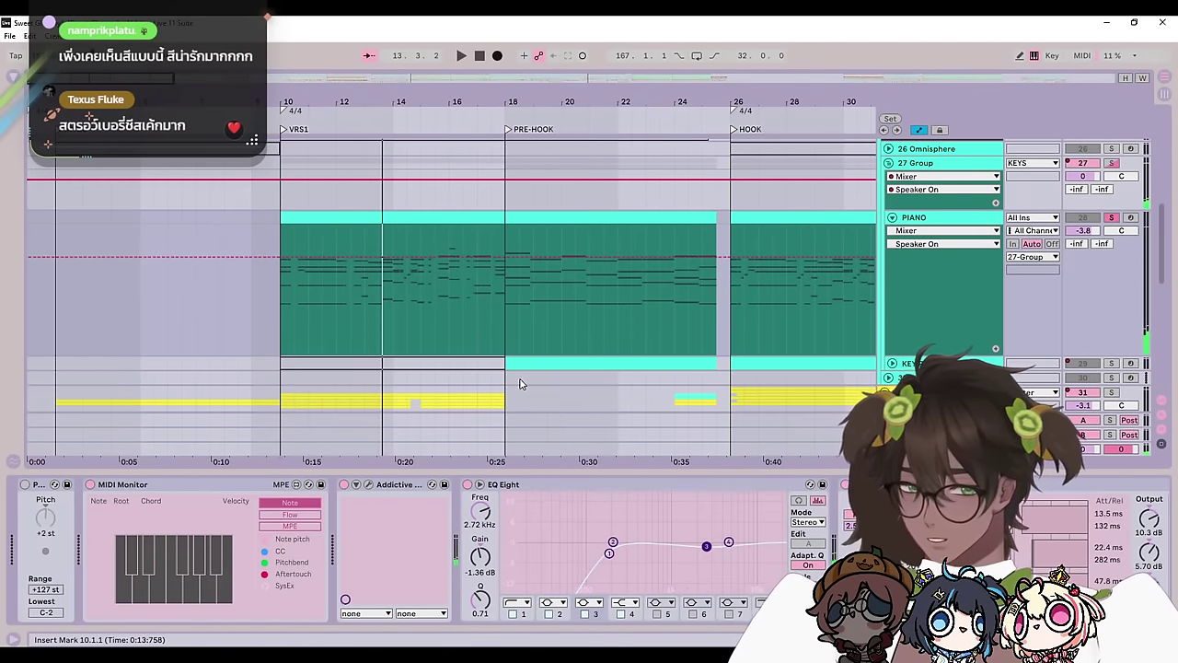
click(395, 333)
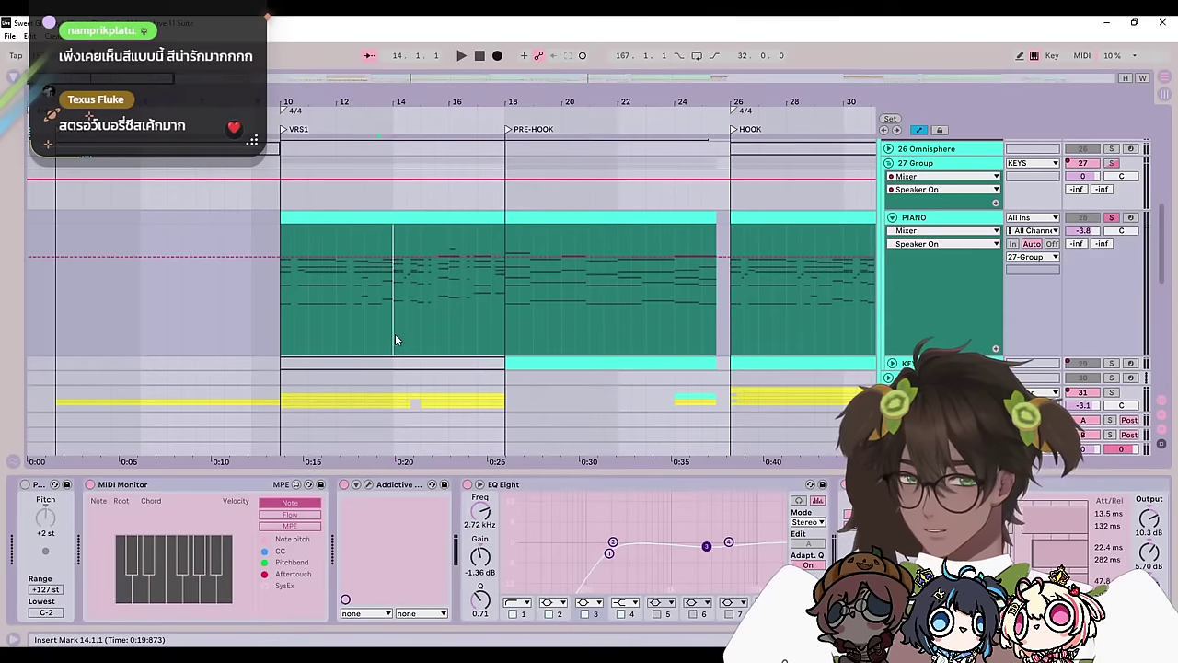
key(space)
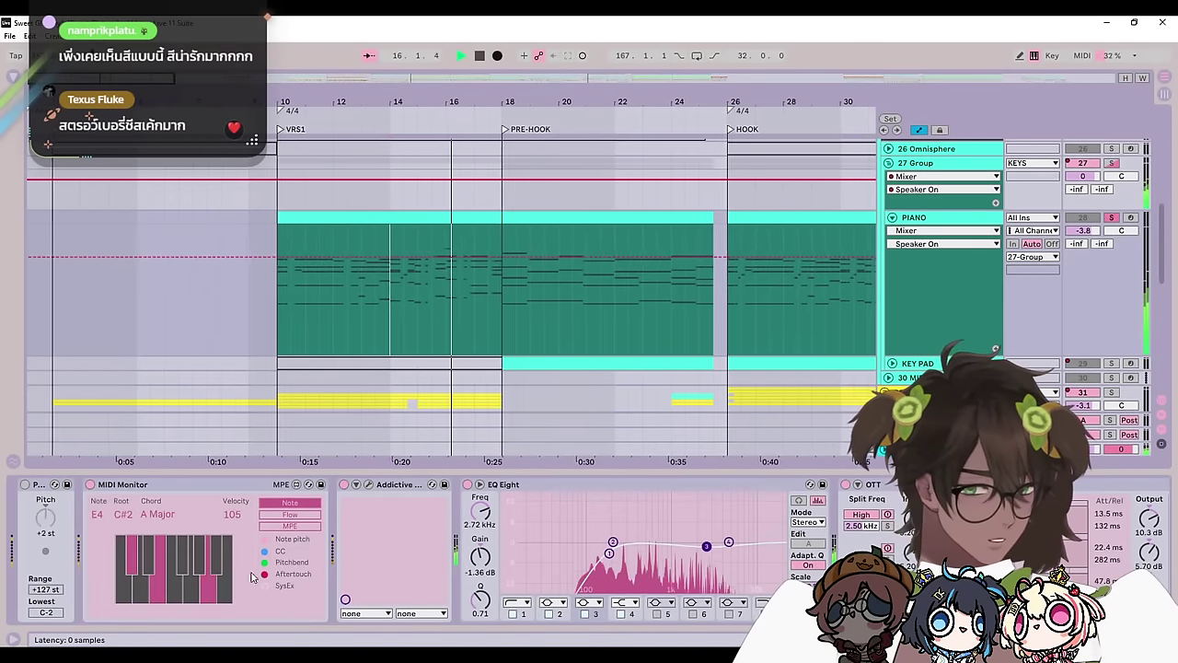
key(ctrl+alt+l)
key(space)
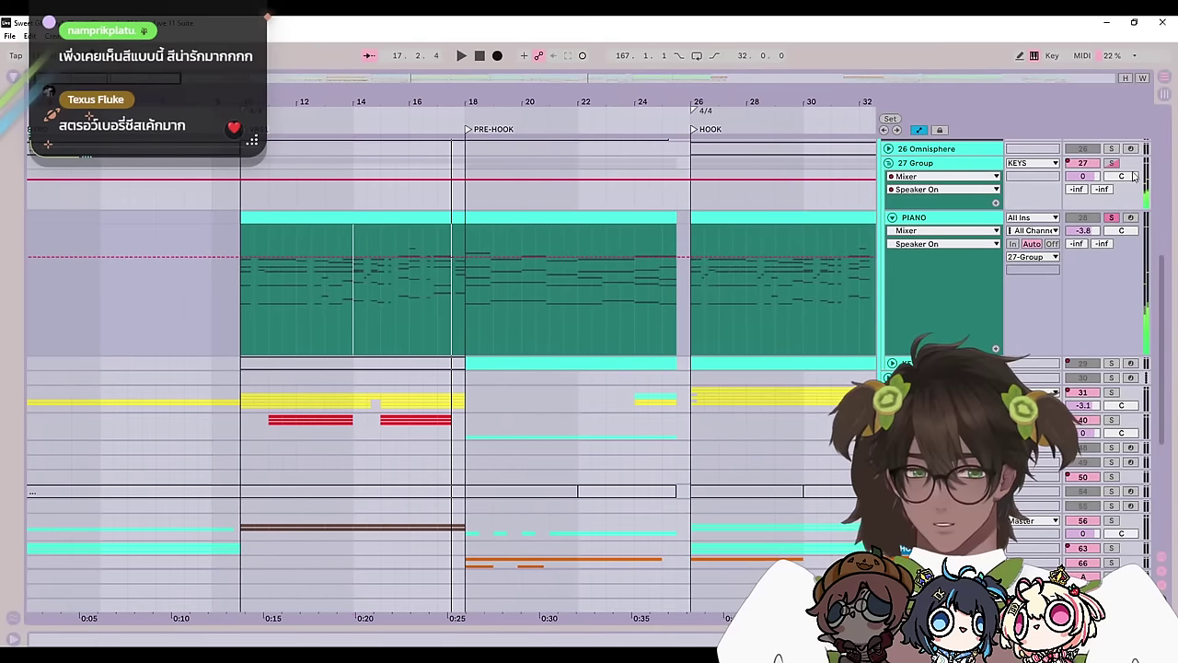
Step: Turn off the PIANO track's solo and fold its lane away within the KEYS group
click(1112, 219)
drag(339, 335, 794, 466)
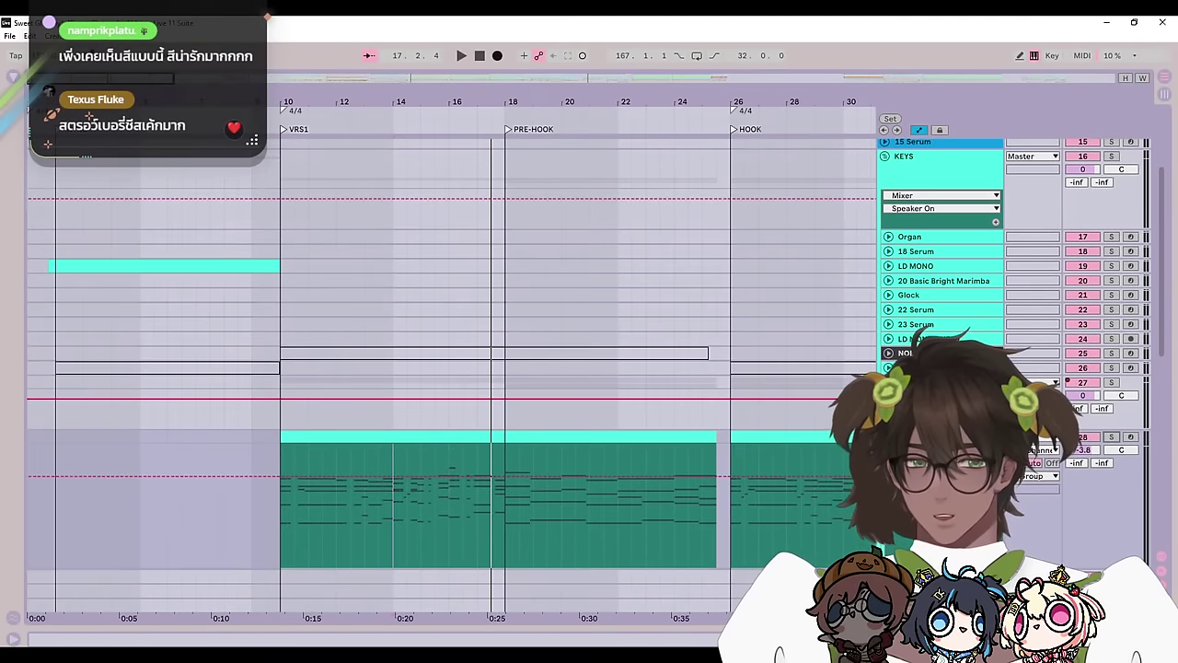
click(892, 436)
Step: Unfold the Sweet Glutony voice track to display its waveform and mixer controls
scroll(579, 460, up, 5)
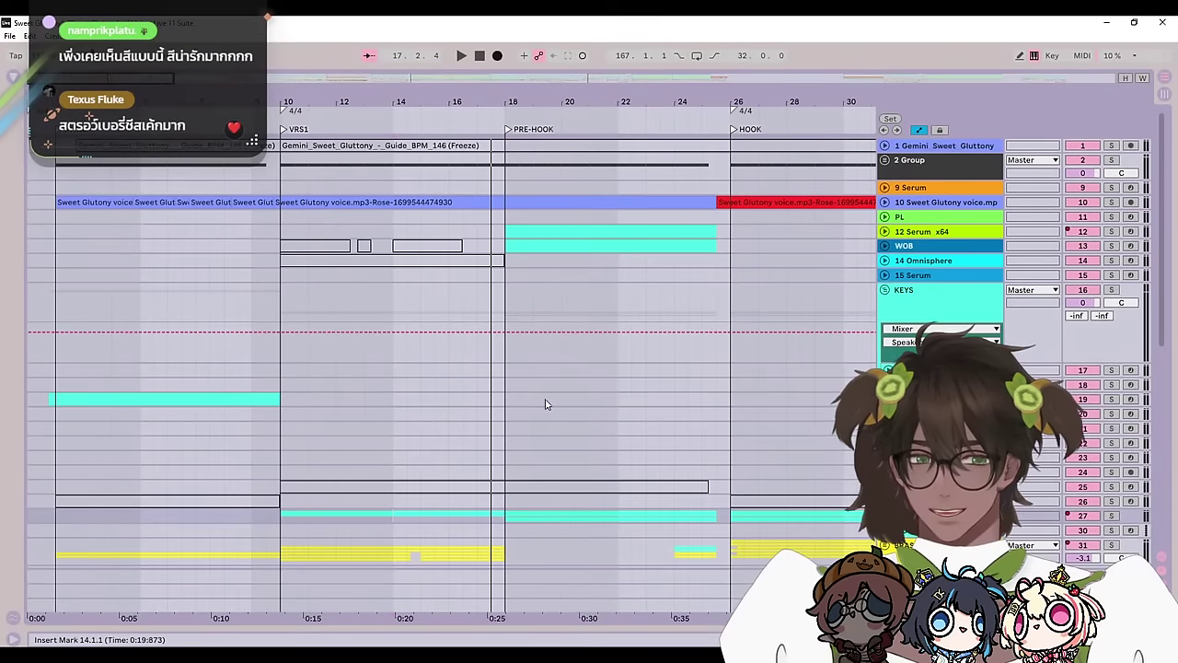
click(884, 201)
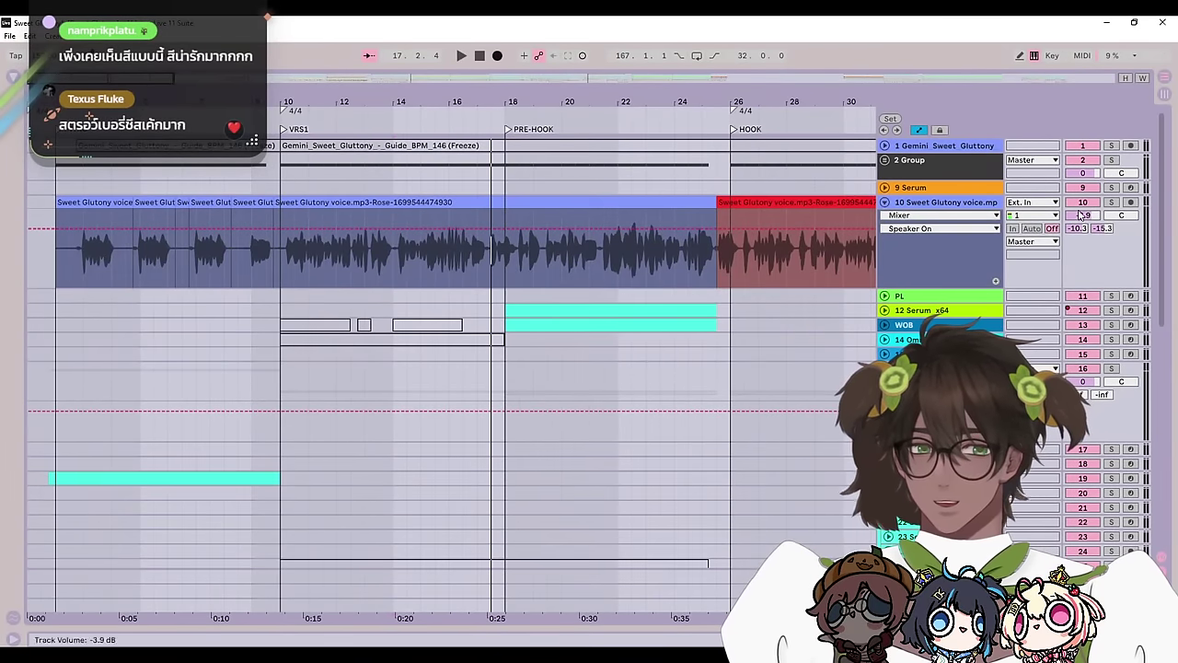
Step: Play the mix briefly from the start of verse 1, just before bar 10
click(274, 275)
key(space)
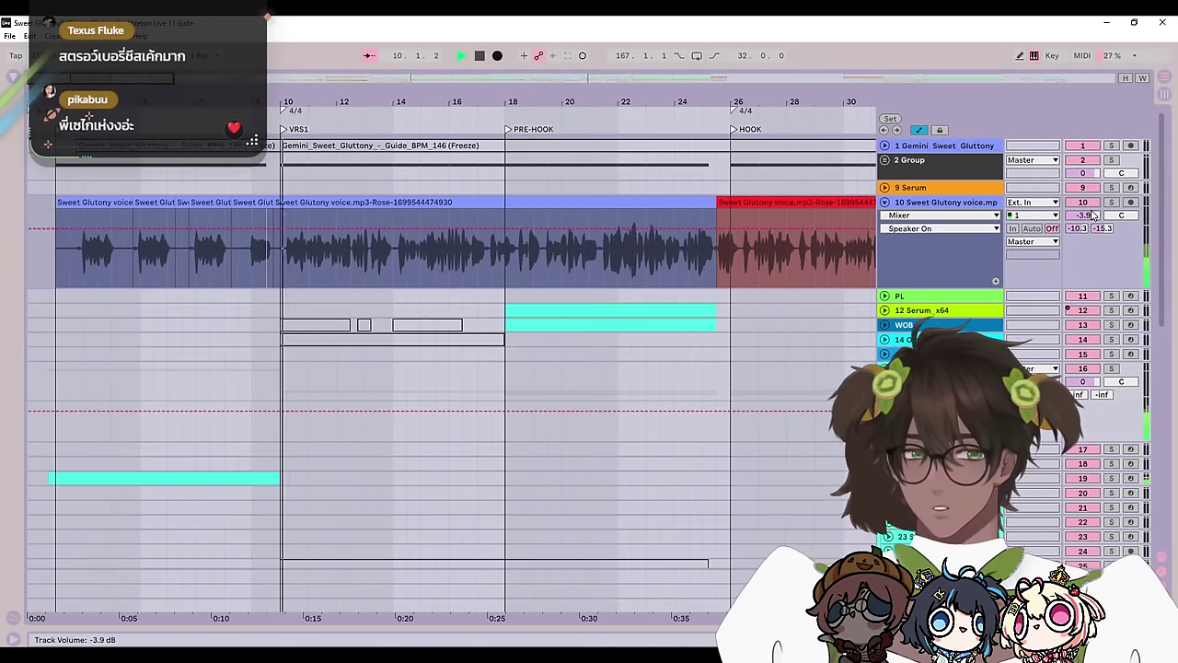
key(space)
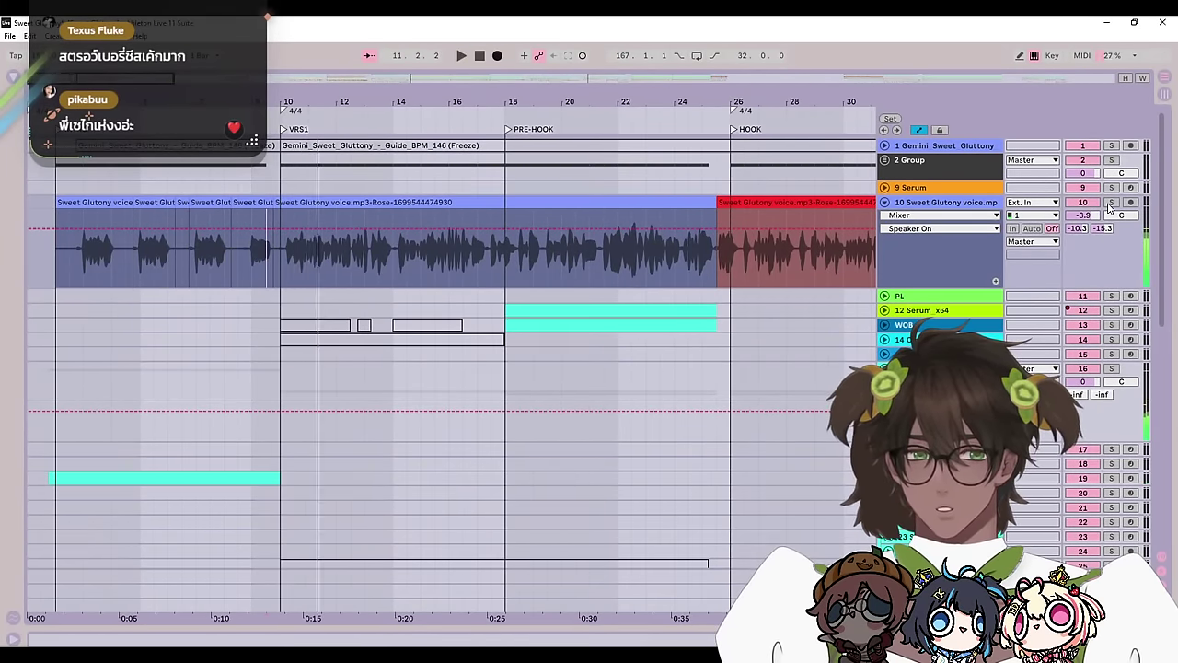
Step: Select the intro vocal clip from 4.4.1 to 6.2.1, and switch off and fold the Sweet Glutony voice track
click(540, 221)
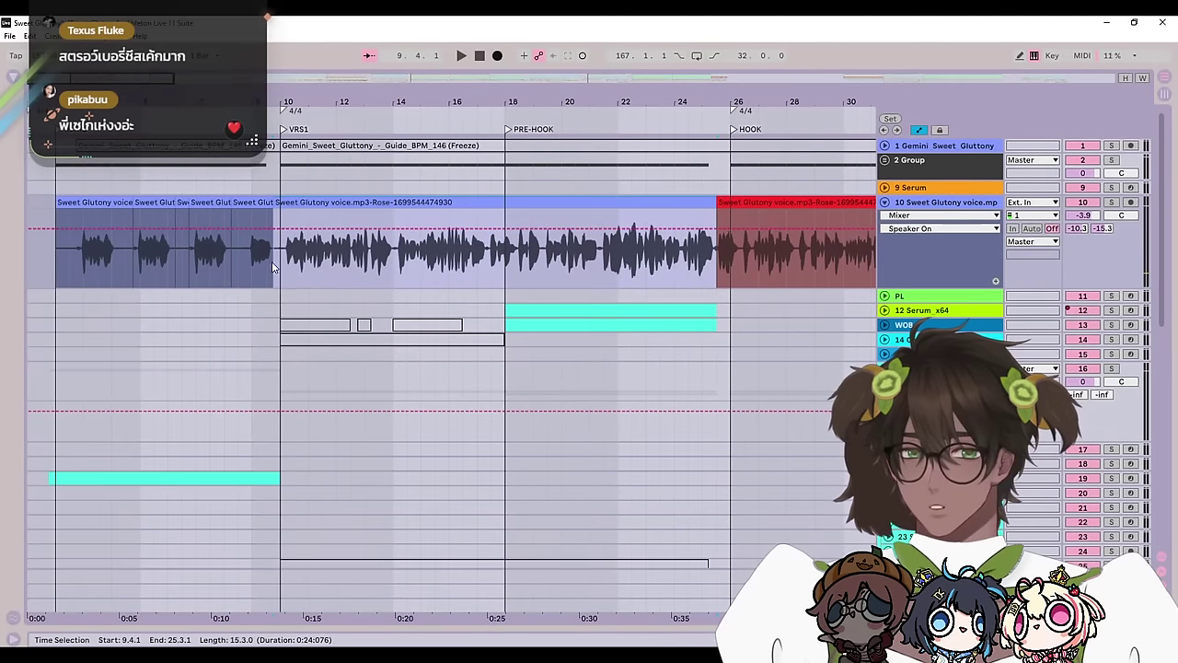
click(150, 201)
drag(483, 241, 285, 245)
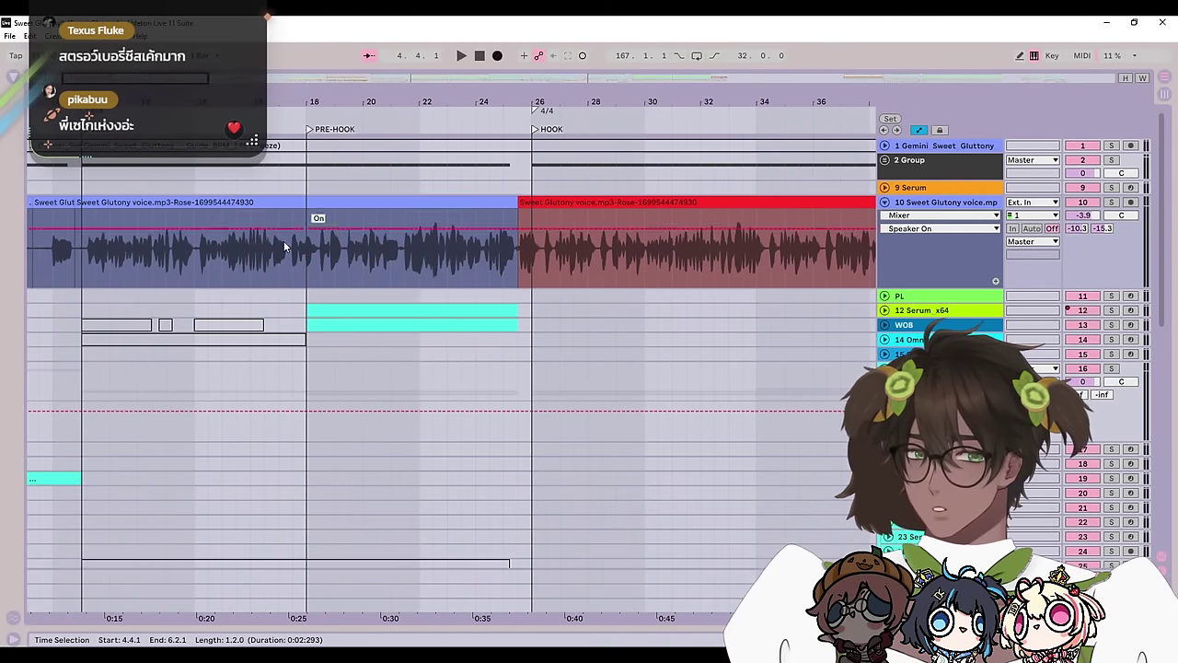
drag(508, 253, 511, 253)
scroll(509, 253, left, 5)
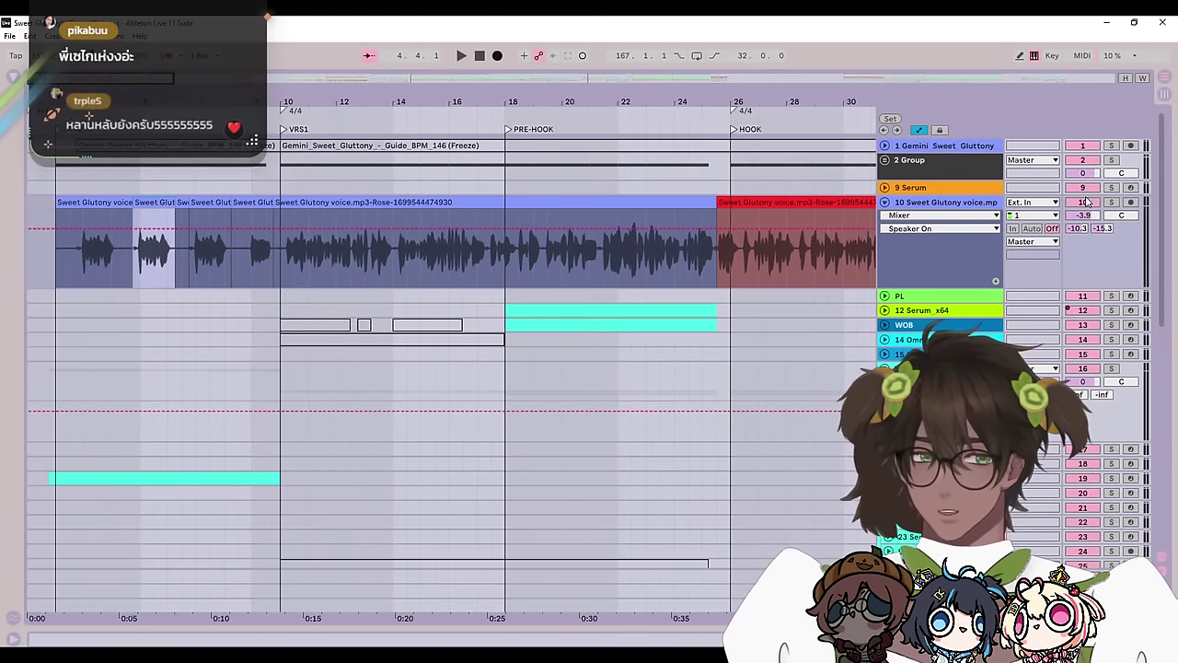
click(885, 202)
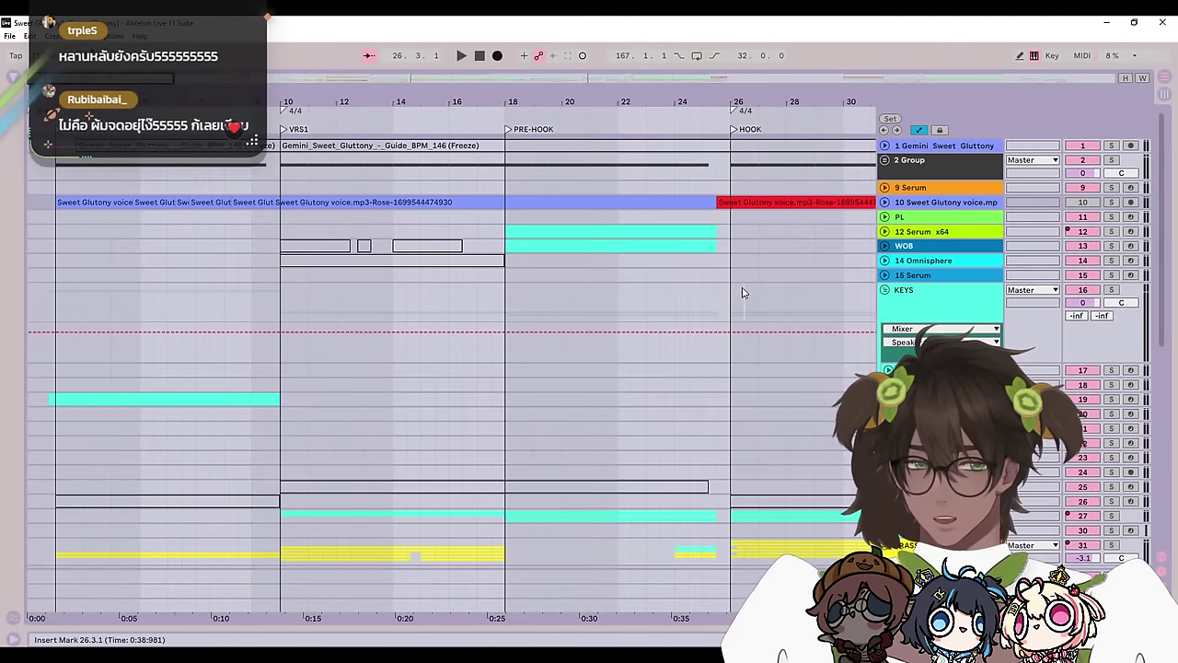
Step: Place the insert marker at 25.4.1 in the KEYS group and fold the group
right_click(724, 286)
click(631, 293)
click(884, 289)
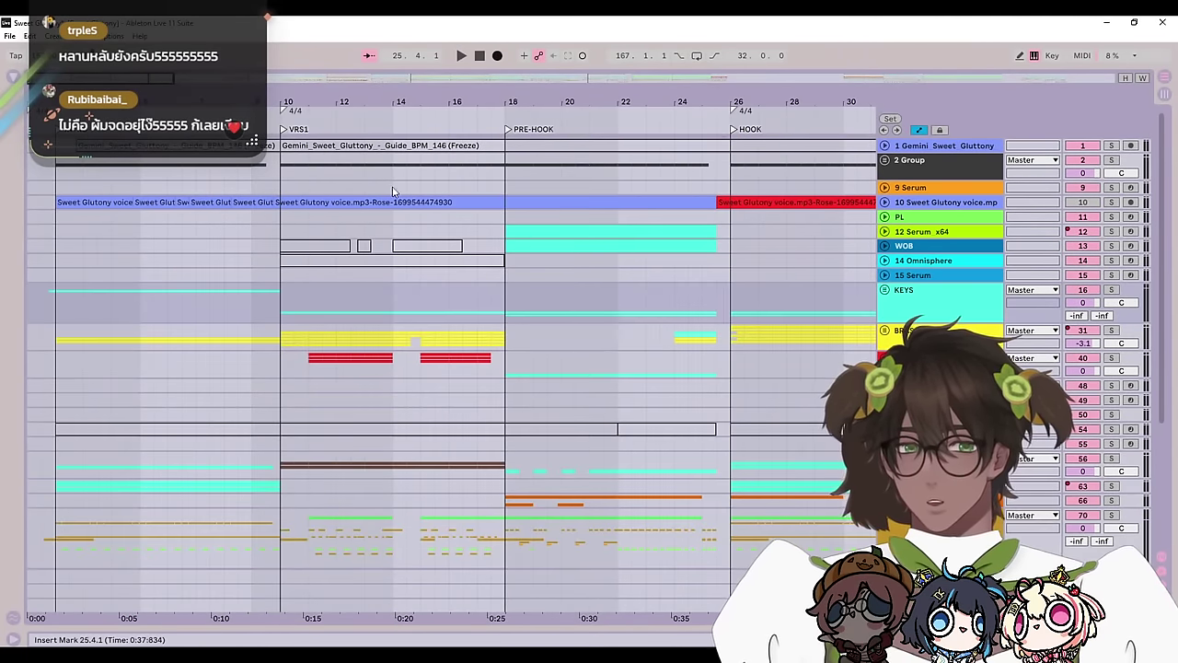
Step: Look over the DRUMS group layers, placing the insert marker at bar 18 and moving back through verse 1 to bar 12
scroll(542, 402, down, 5)
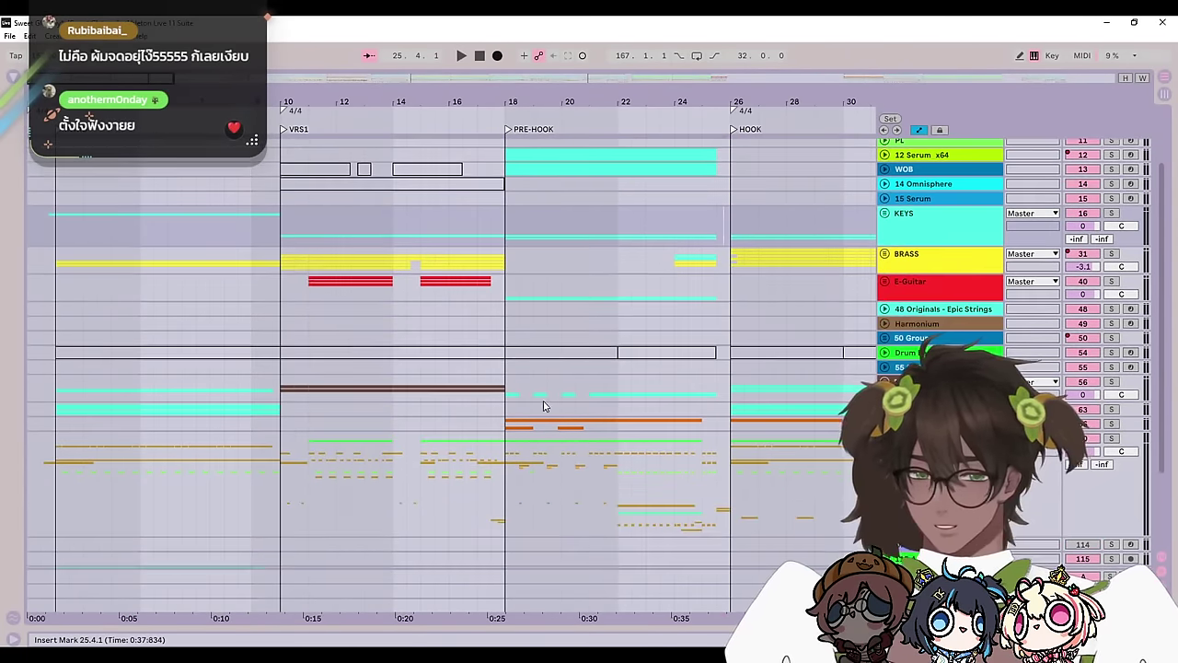
click(511, 422)
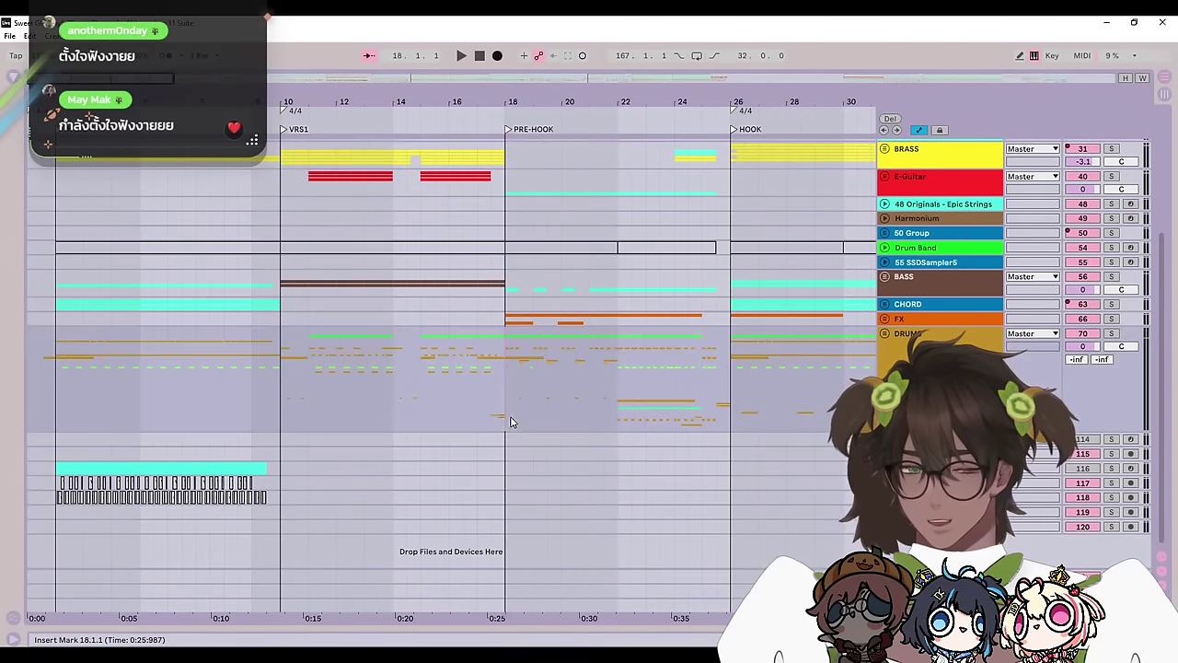
click(350, 399)
click(280, 395)
click(197, 407)
click(335, 419)
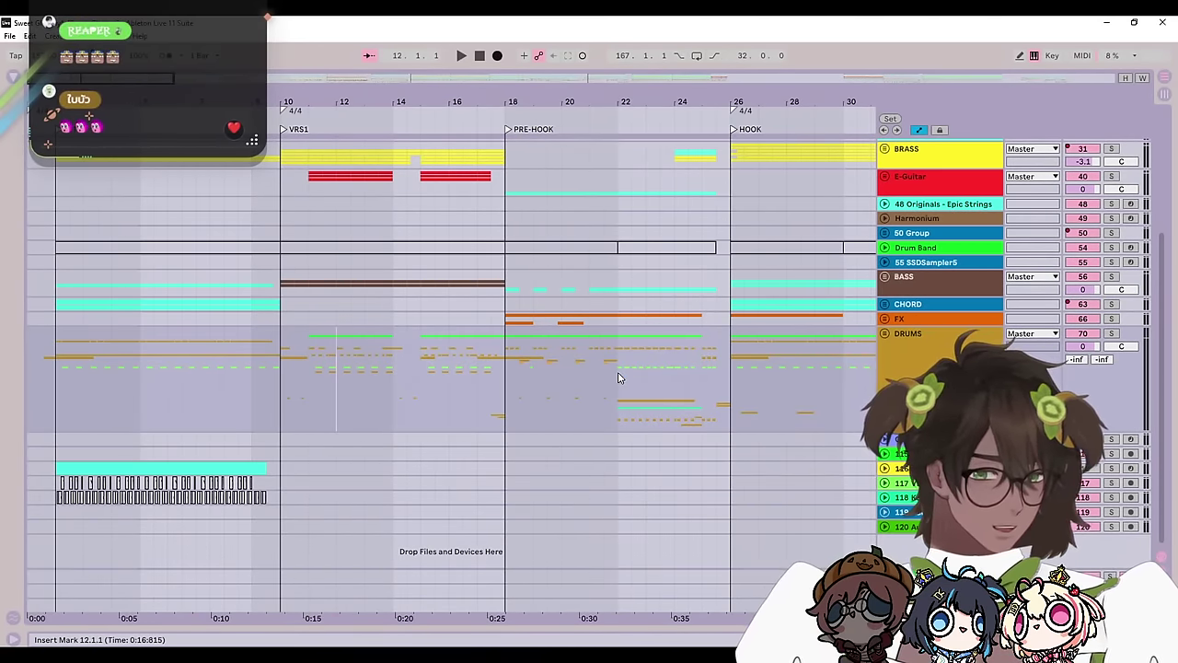
Step: Place the insert marker at bar 2 on the DRUMS group and enlarge the intro in the timeline
scroll(552, 368, up, 1)
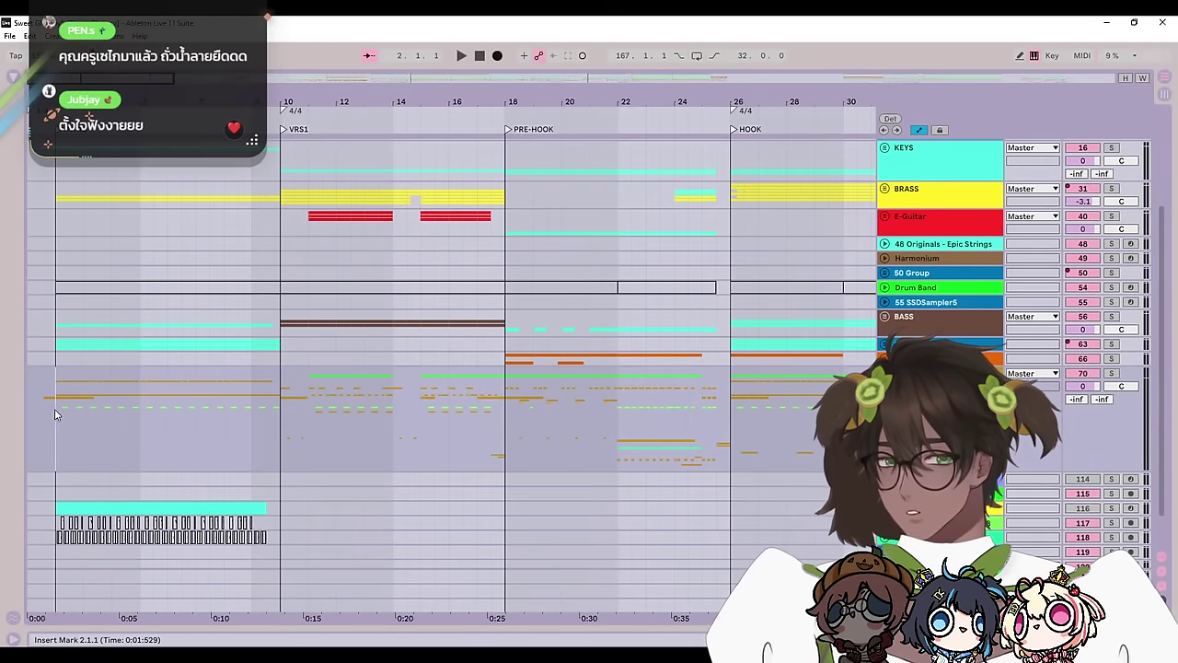
drag(429, 102, 437, 175)
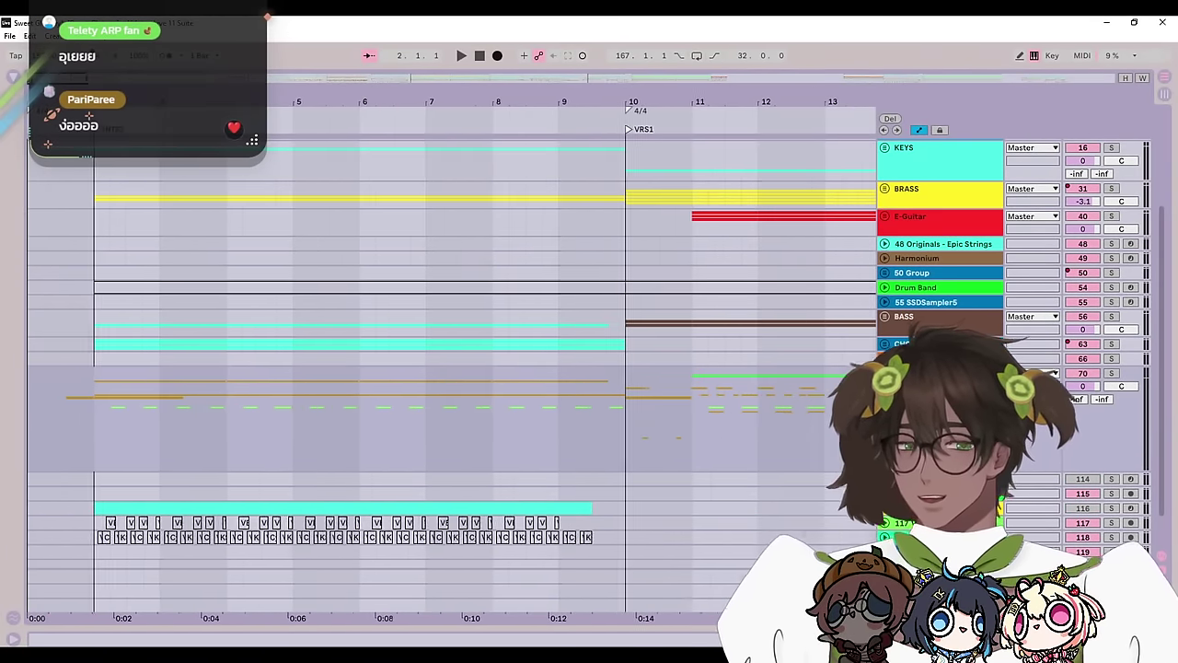
scroll(415, 408, up, 4)
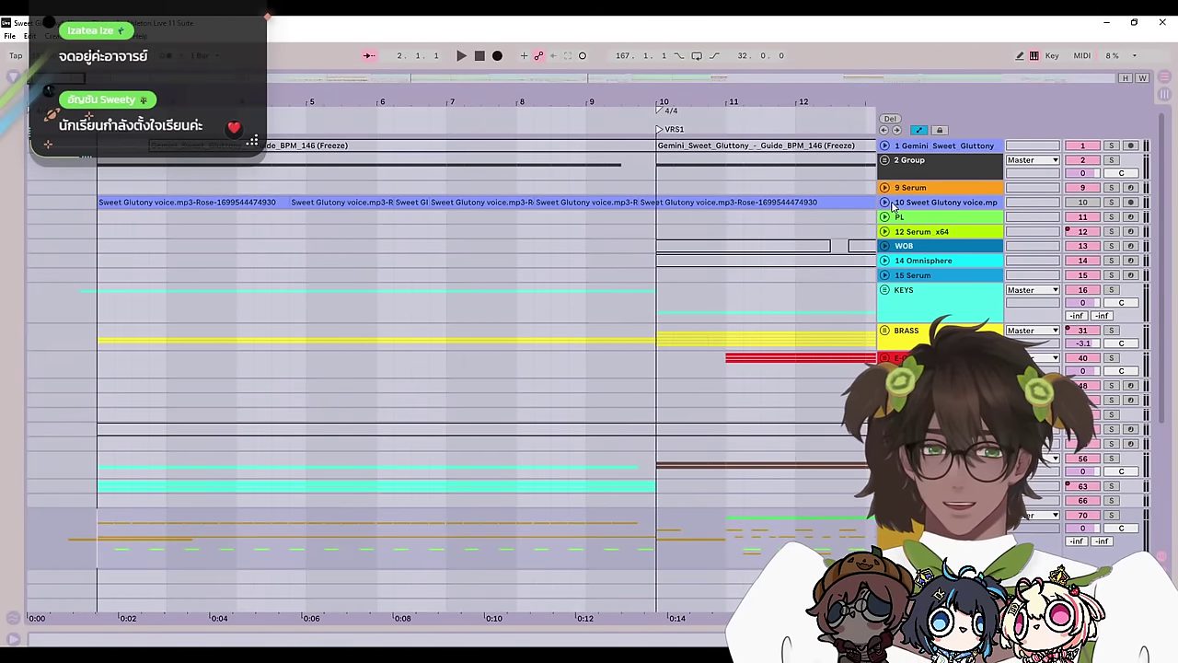
Step: Unfold the voice track, play its soloed intro vocal from bar 2, and release the solo with the track switched on
click(884, 203)
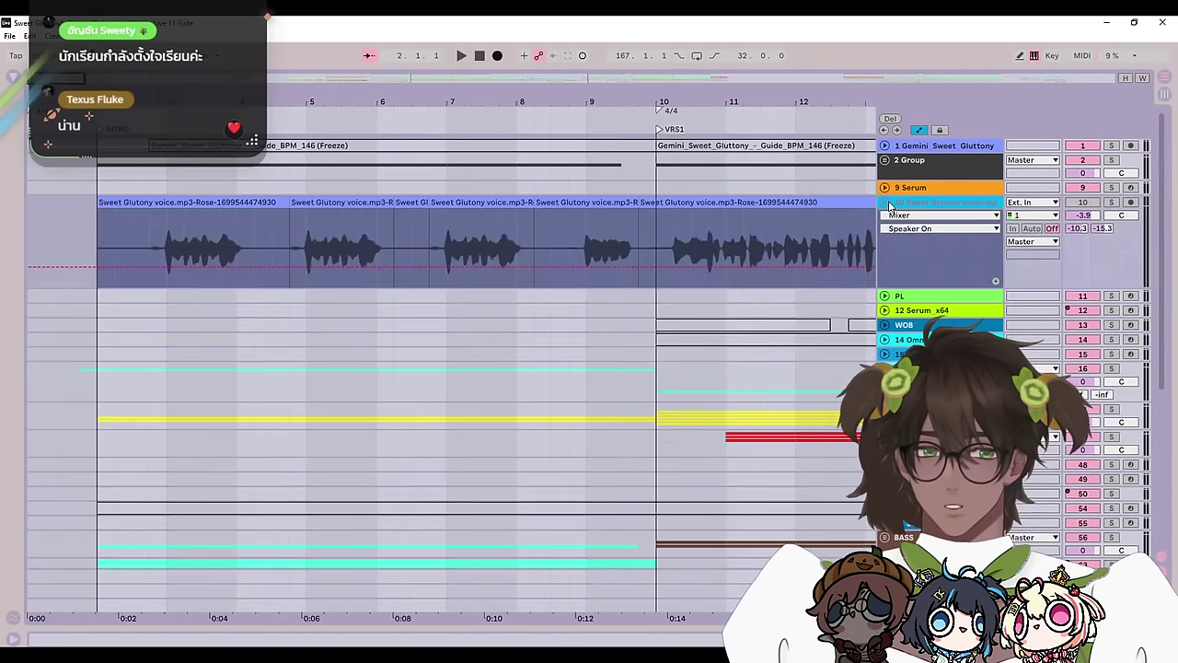
click(1111, 202)
click(1110, 201)
key(space)
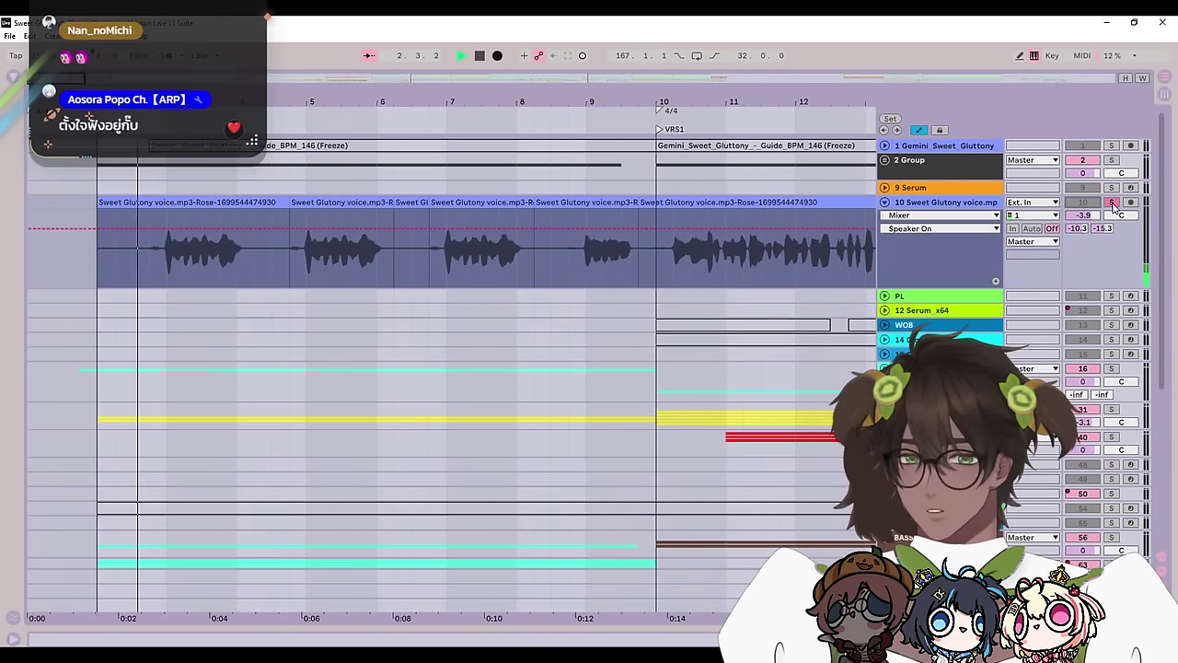
click(1113, 204)
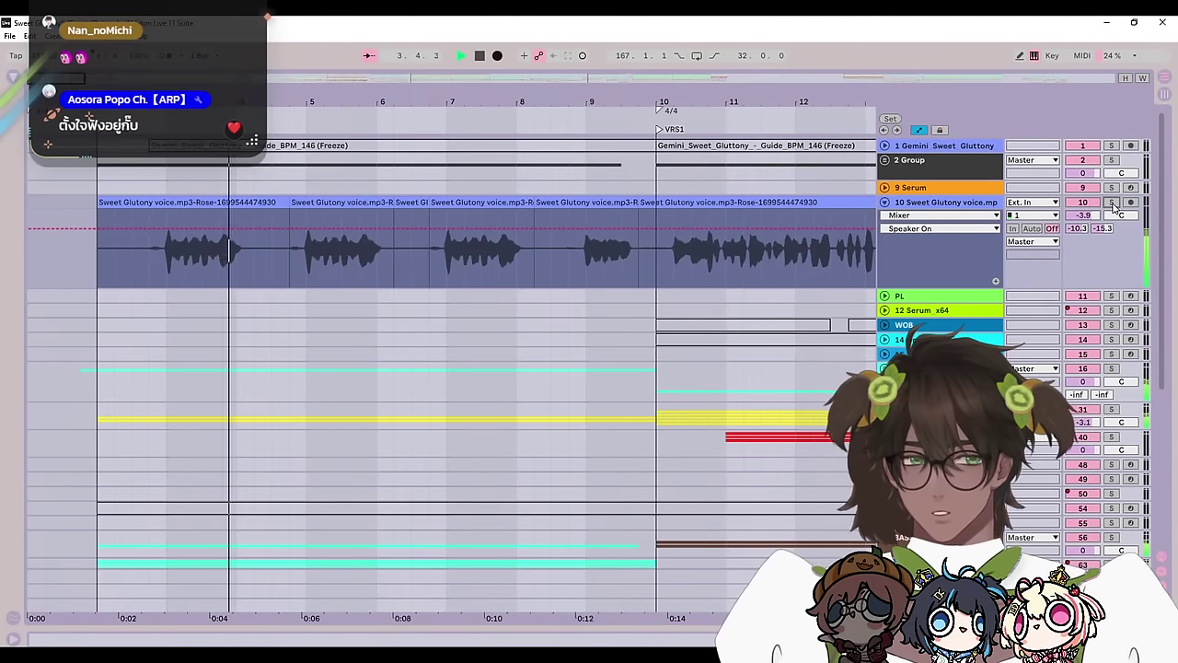
Step: Solo the KEYS group during the intro, unfold its tracks, stop playback and clear the solo
scroll(762, 354, down, 1)
ctrl+click(1111, 323)
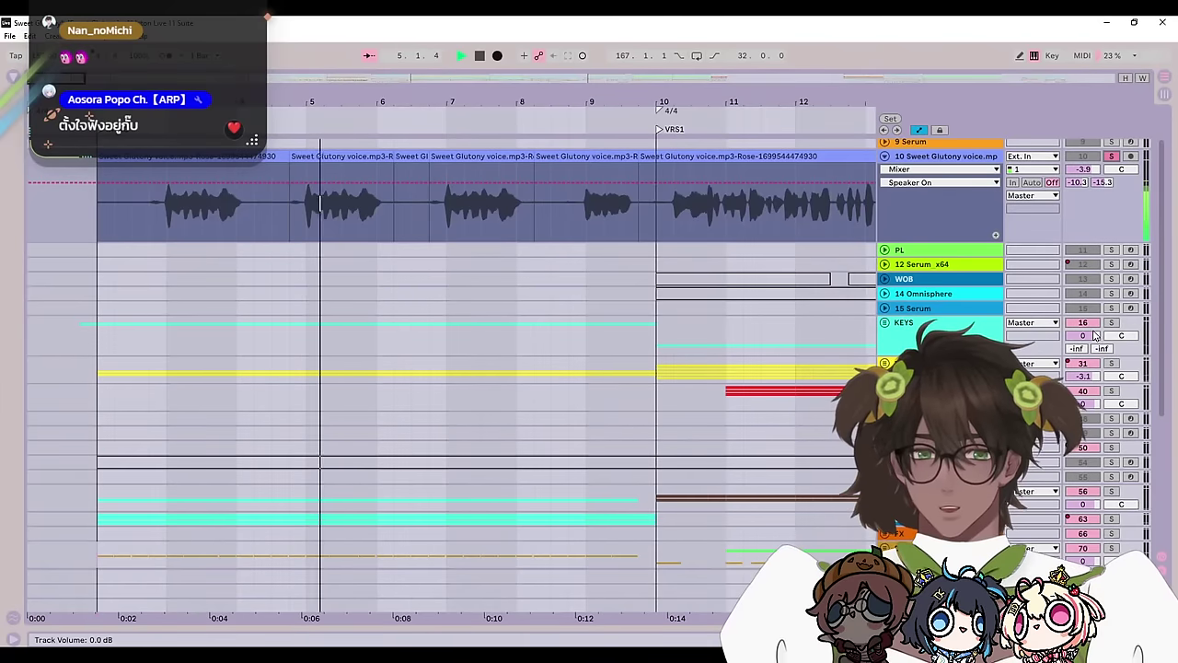
click(884, 322)
scroll(891, 329, down, 4)
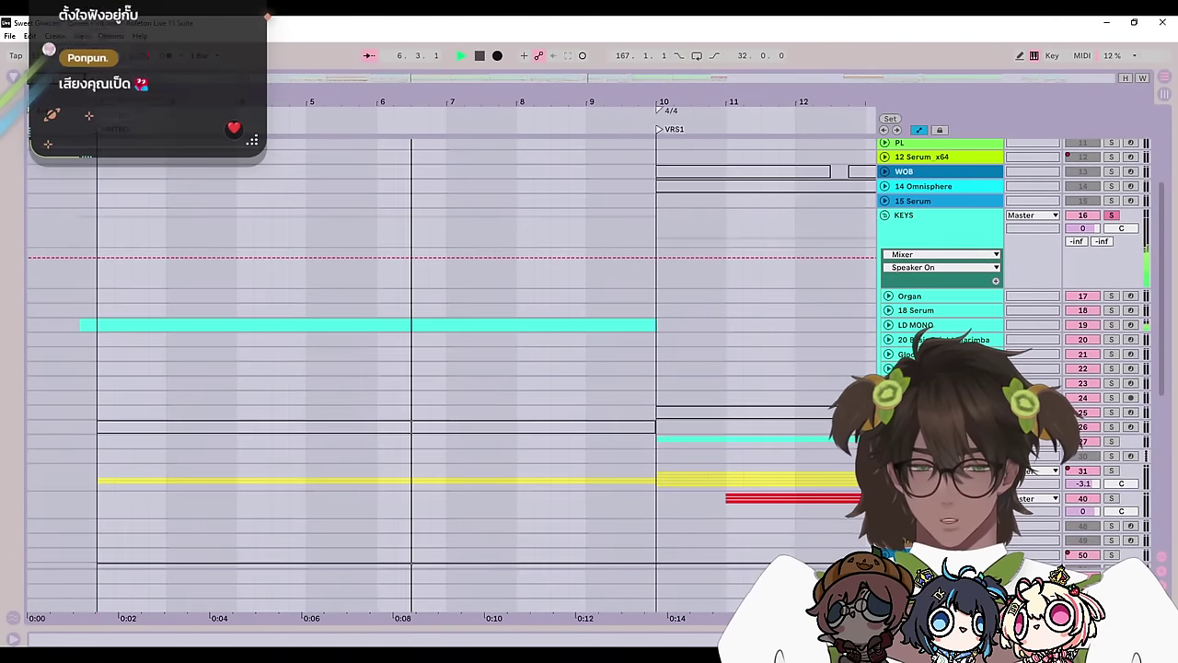
scroll(893, 313, up, 3)
key(space)
click(1110, 277)
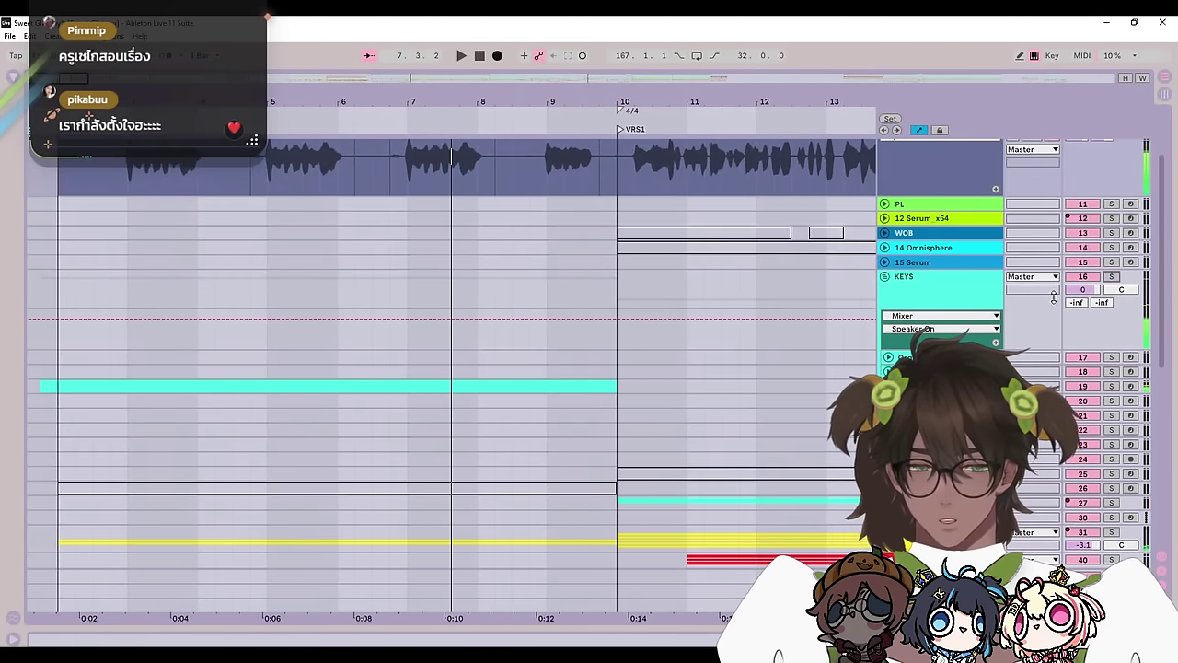
Step: Unfold the LD MONO track, place the insert marker at 1.4.1 and display the track's device chain
click(888, 385)
drag(339, 468, 654, 470)
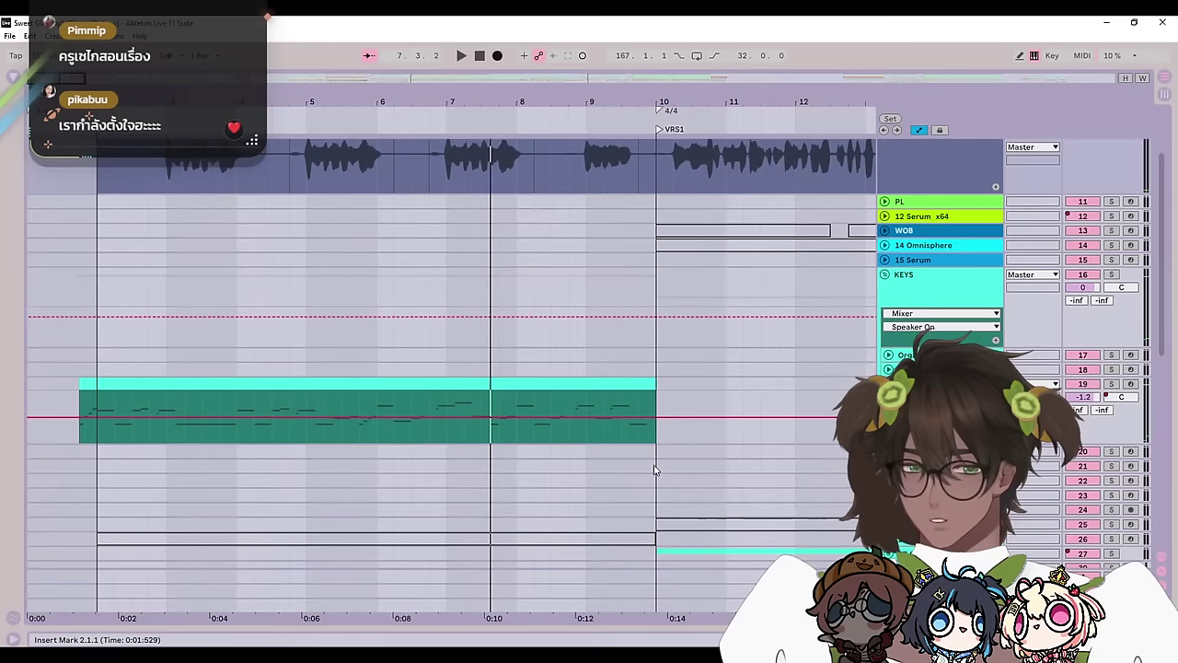
key(space)
click(89, 454)
double_click(929, 383)
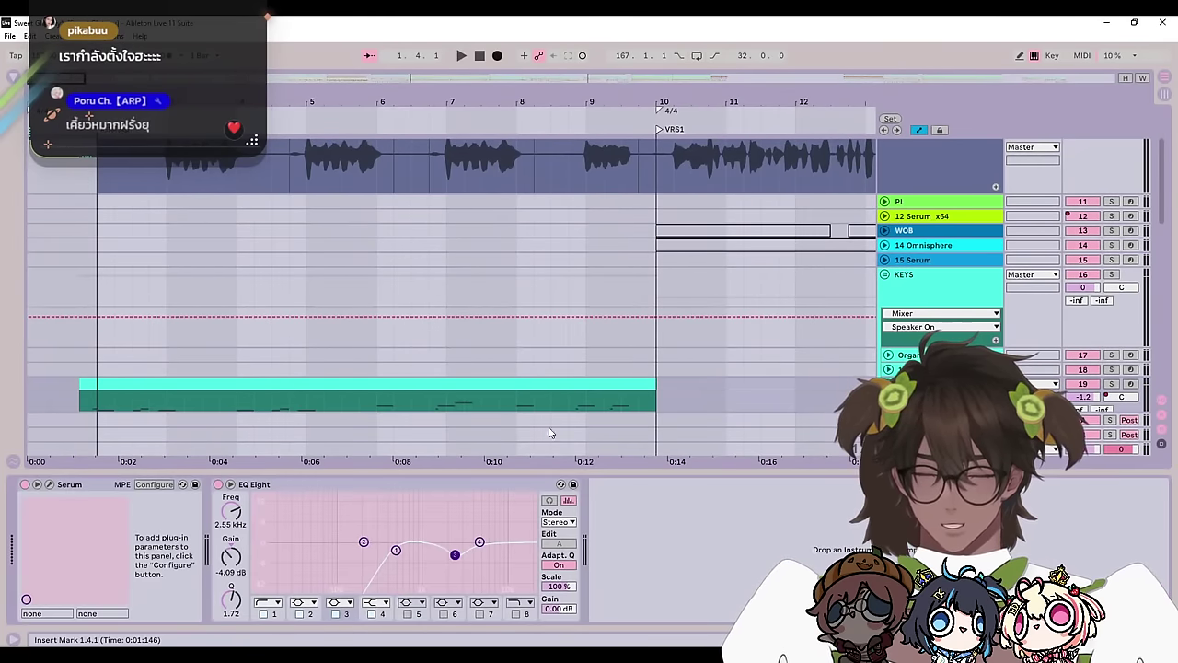
Step: Open the Serum instrument on LD MONO, play the mix with its LD_PurpleSkies preset shown, and close the plug-in window
key(ctrl+alt+p)
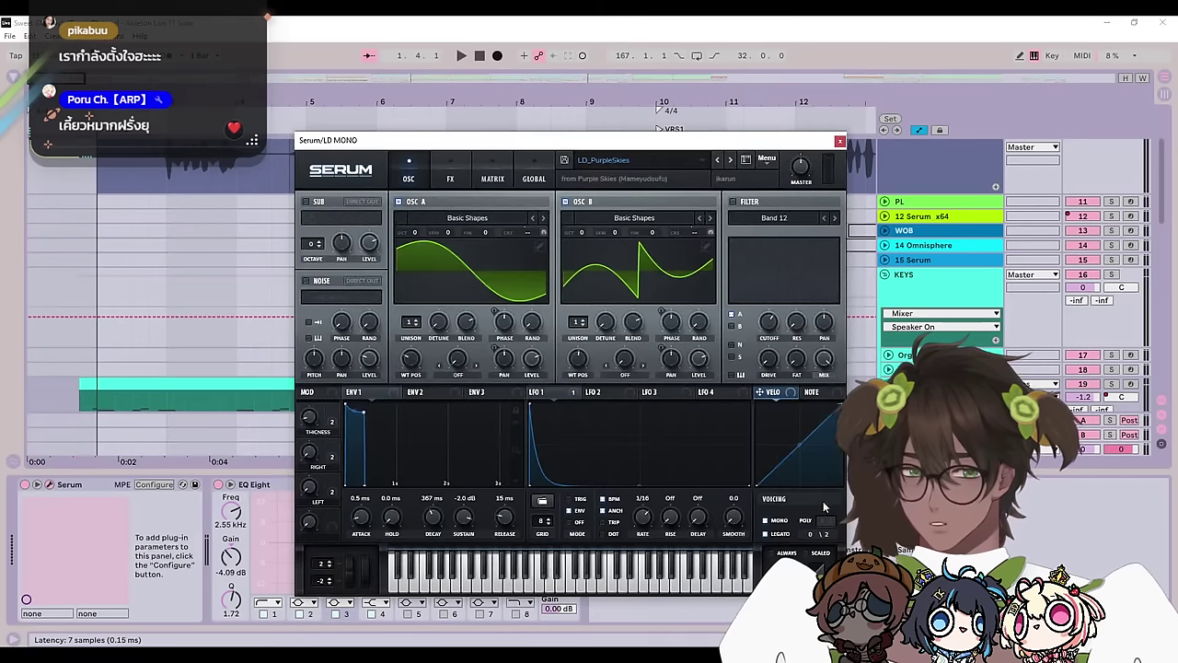
click(709, 130)
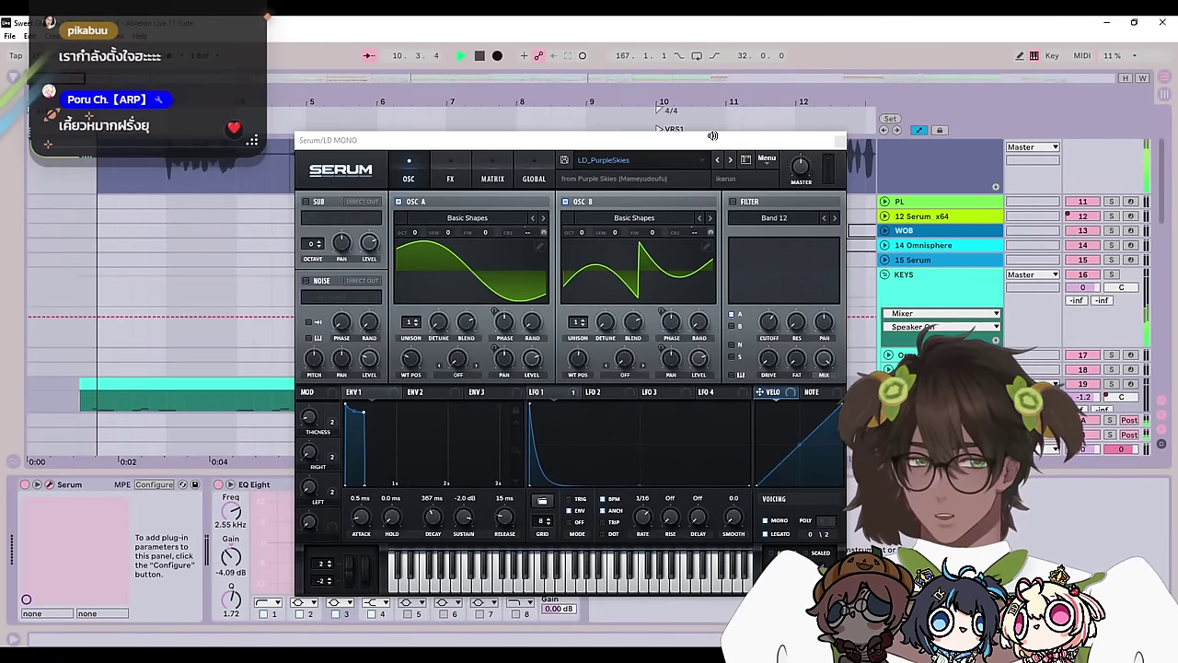
click(839, 141)
drag(162, 414, 475, 342)
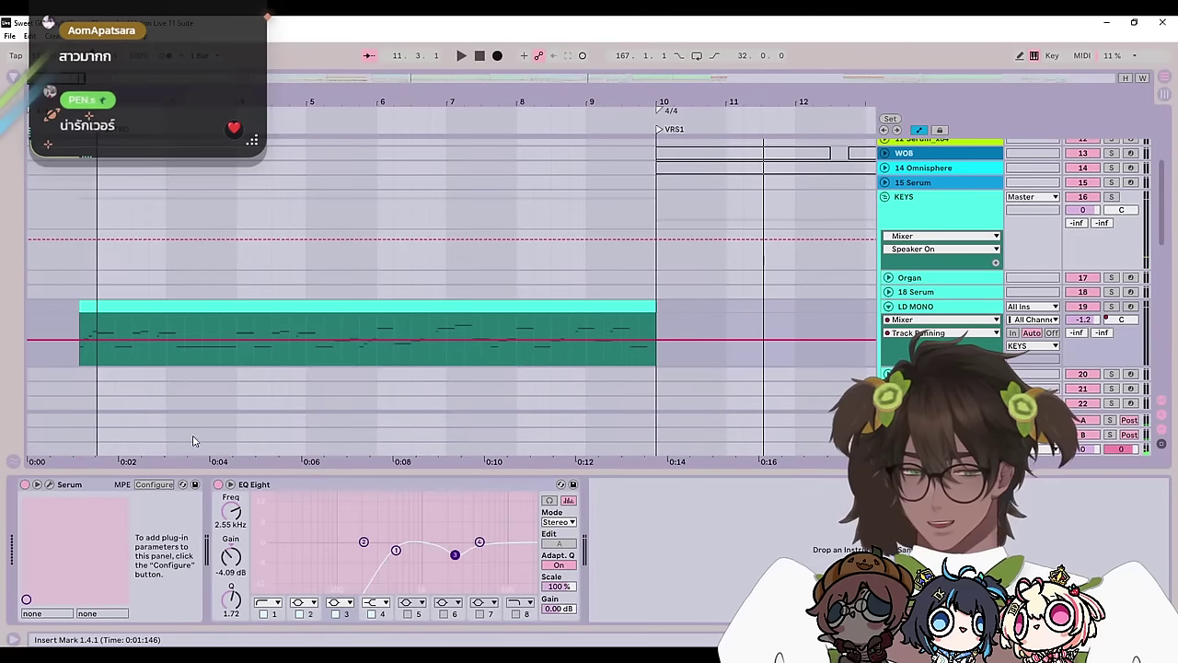
Step: Reopen LD MONO's Serum to view the preset, close it, and play the intro from 1.4.1
click(51, 485)
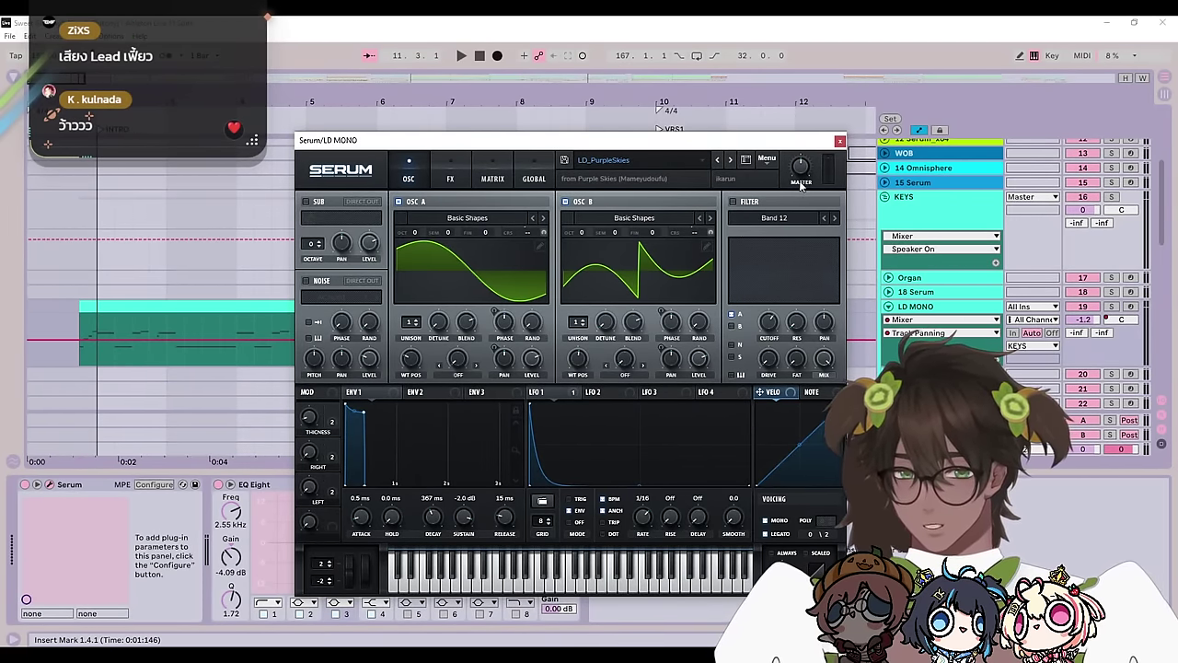
click(839, 141)
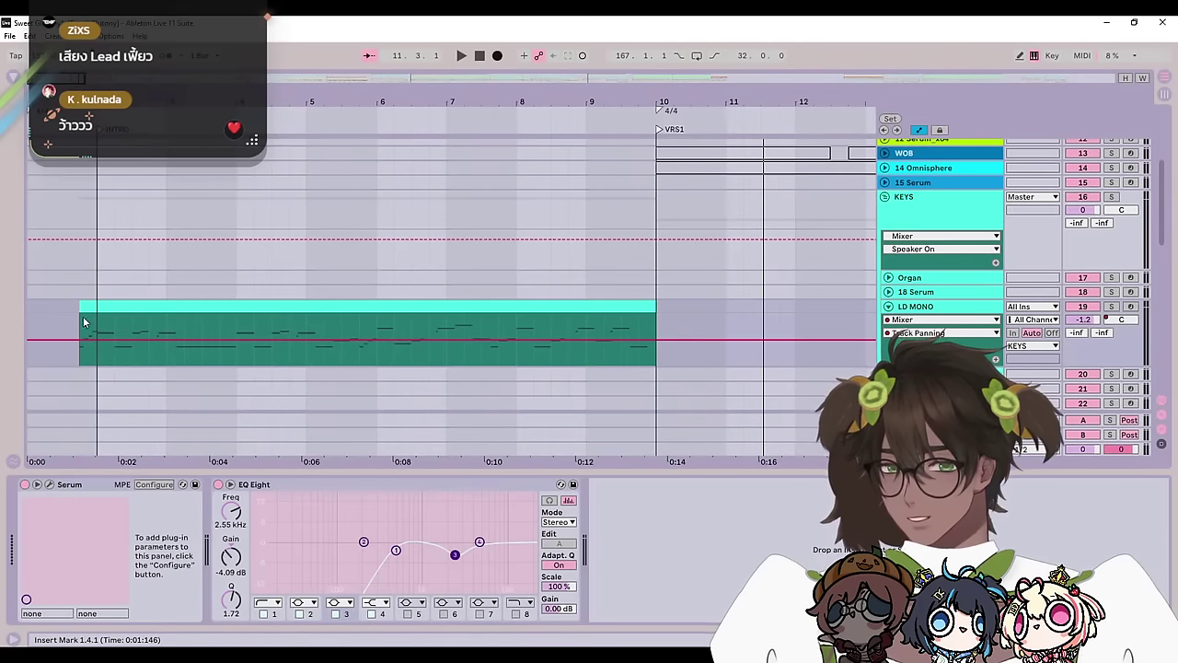
key(space)
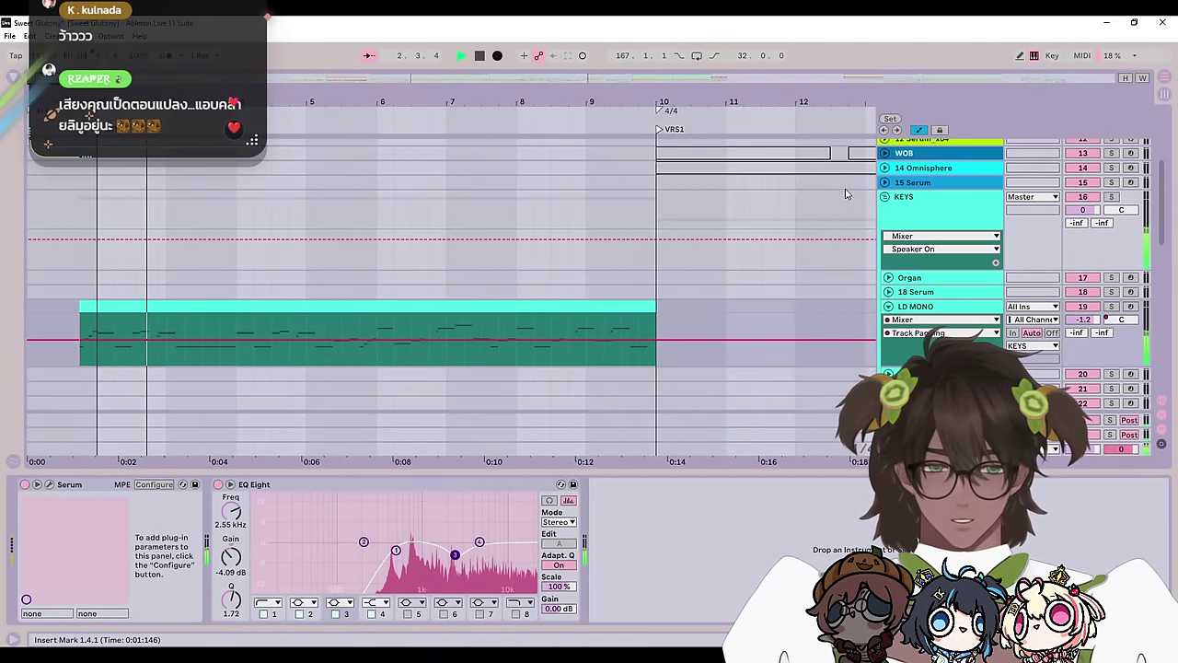
Step: Fold the KEYS group, stop playback and unfold the CHORD group to display SAW UNISON and SAW Core
click(885, 197)
scroll(790, 297, down, 10)
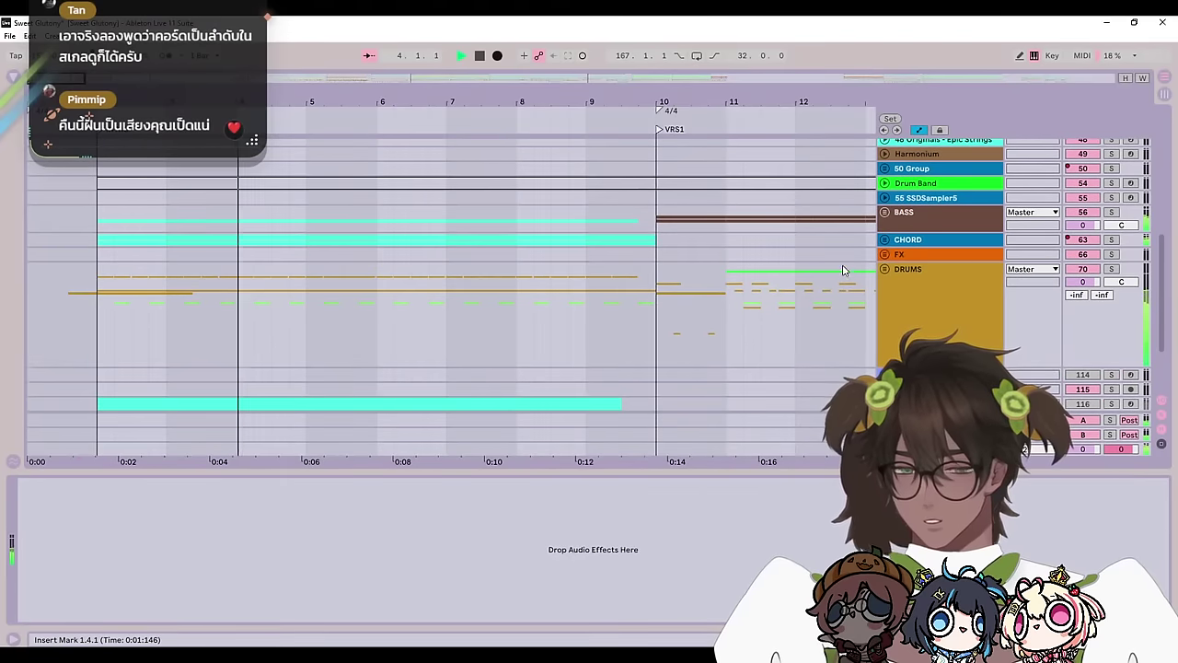
key(space)
click(883, 238)
scroll(749, 282, down, 3)
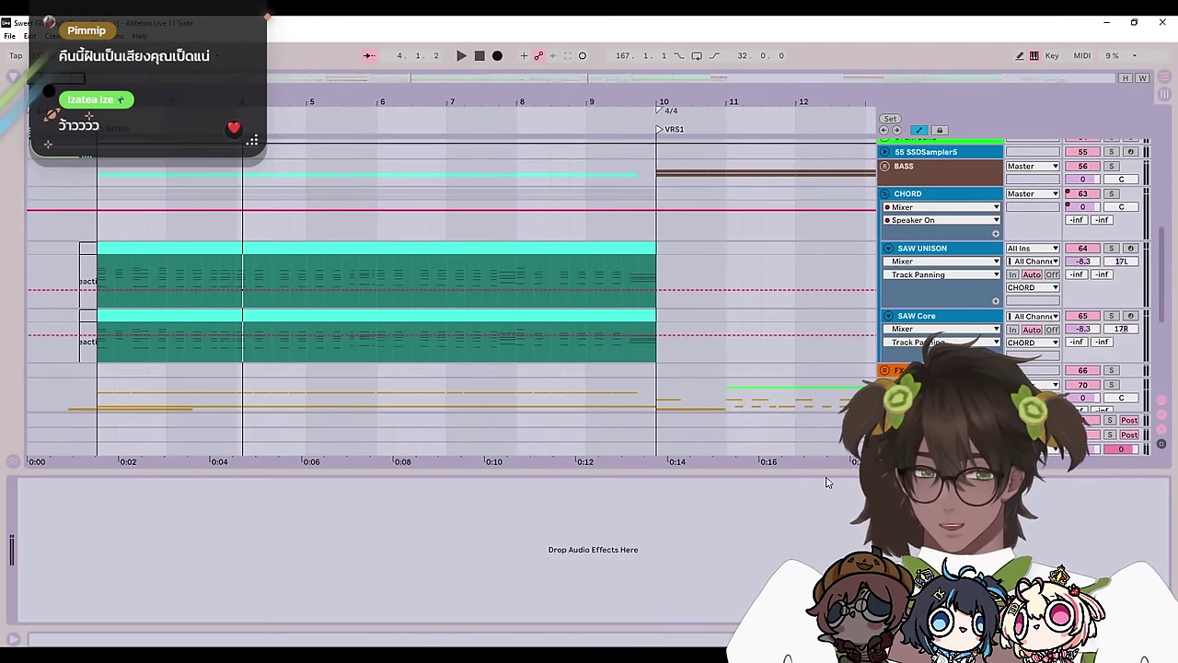
Step: Hide the device chain, solo the SAW UNISON track and play its intro chords from bar 2
click(1163, 639)
scroll(987, 204, up, 1)
click(932, 240)
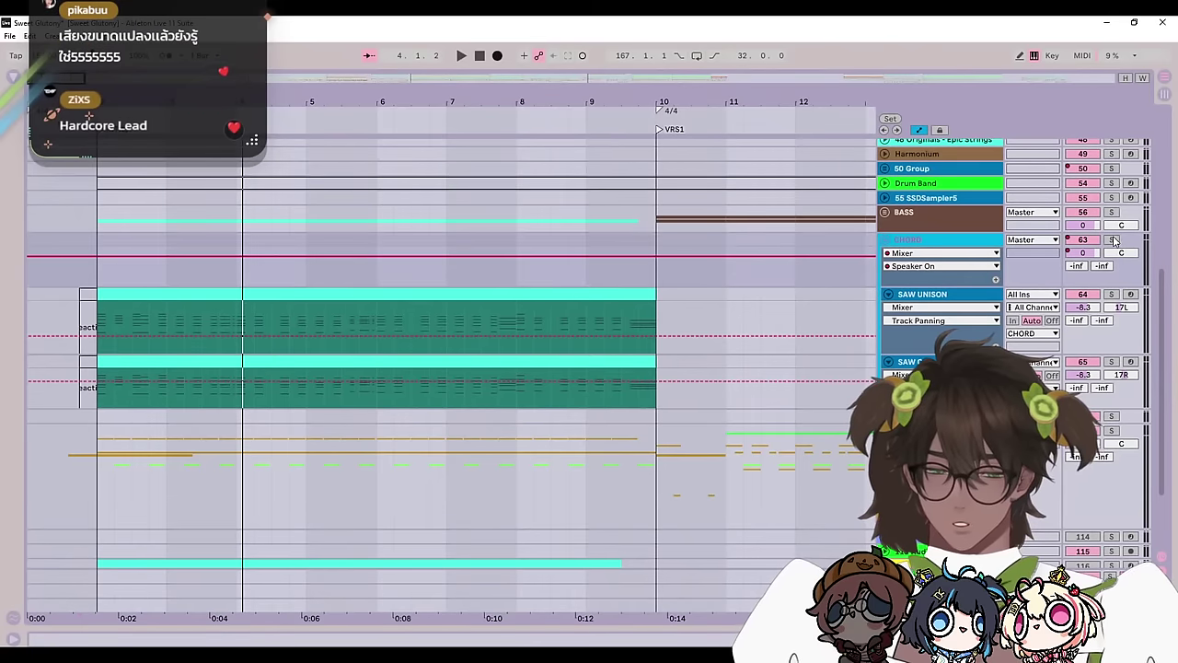
click(967, 297)
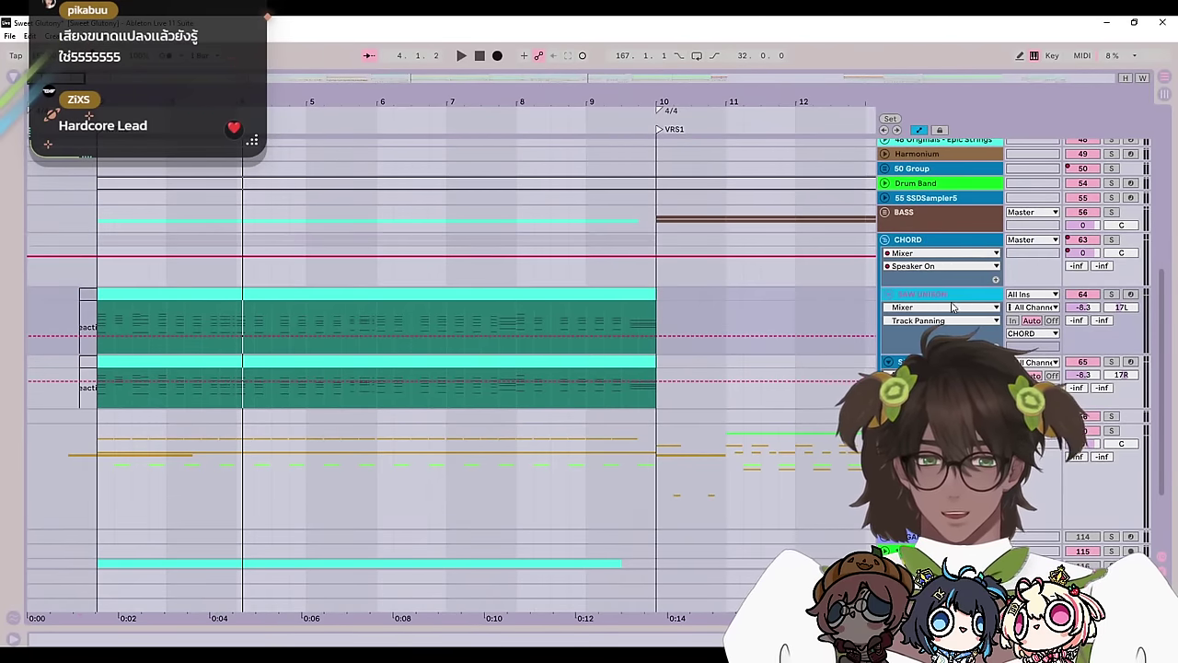
click(1111, 294)
key(space)
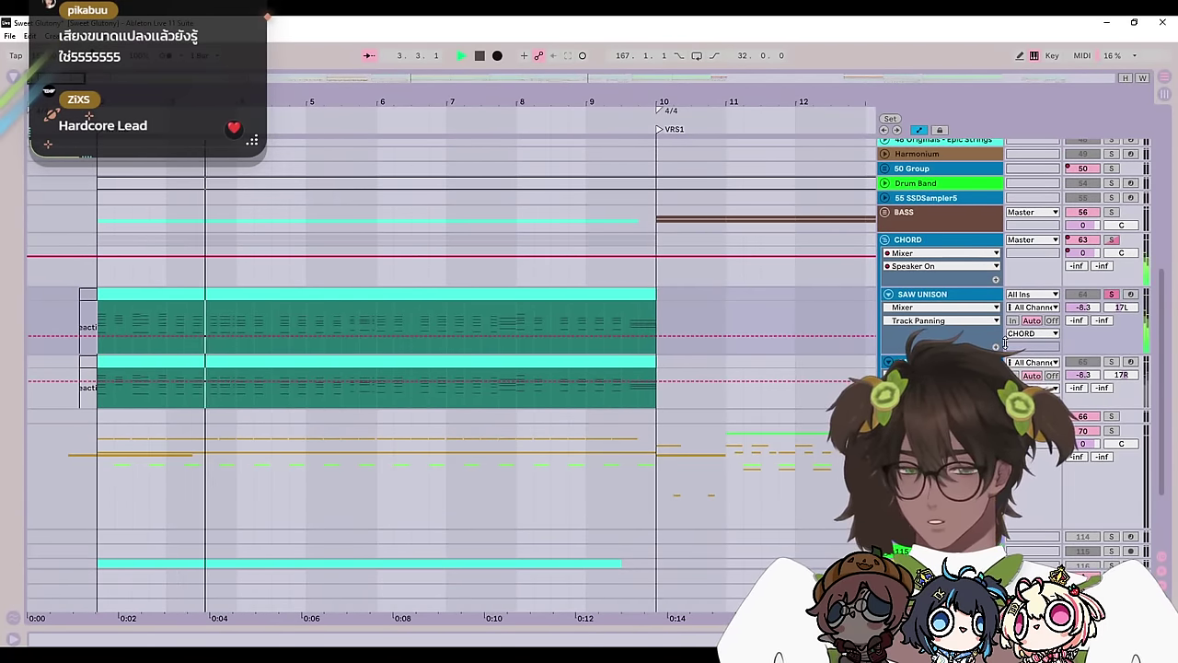
key(space)
Step: Display SAW UNISON's device chain and open its Serum instrument with the CH_saw(unison)_2 preset
scroll(763, 306, up, 1)
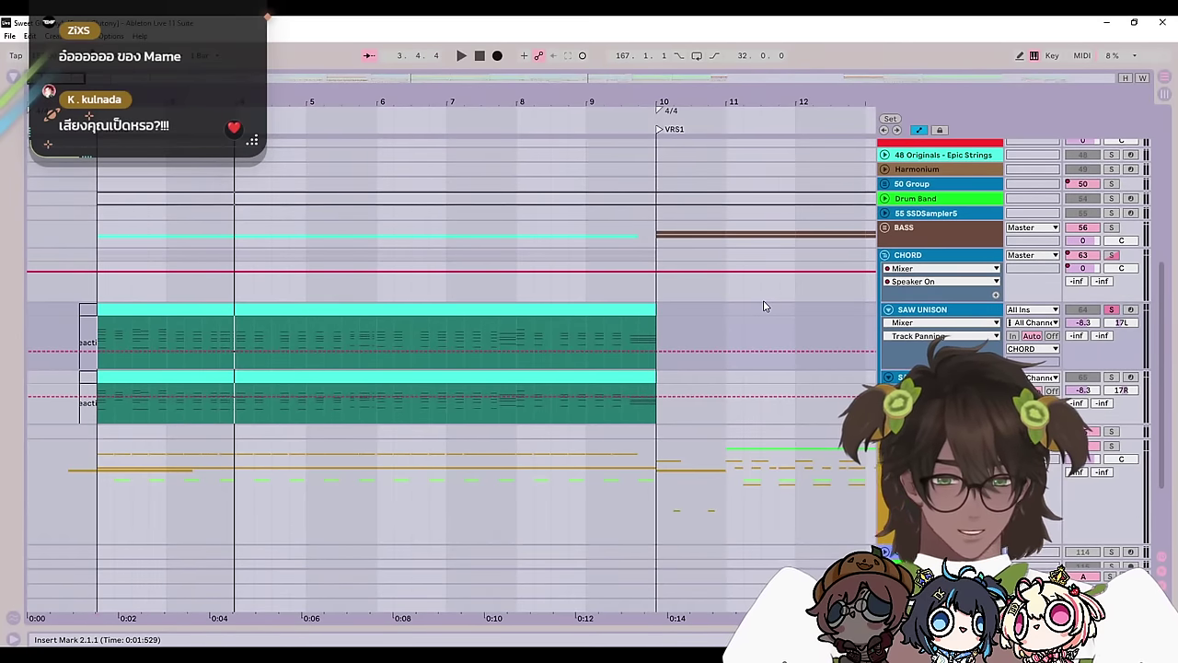
double_click(947, 312)
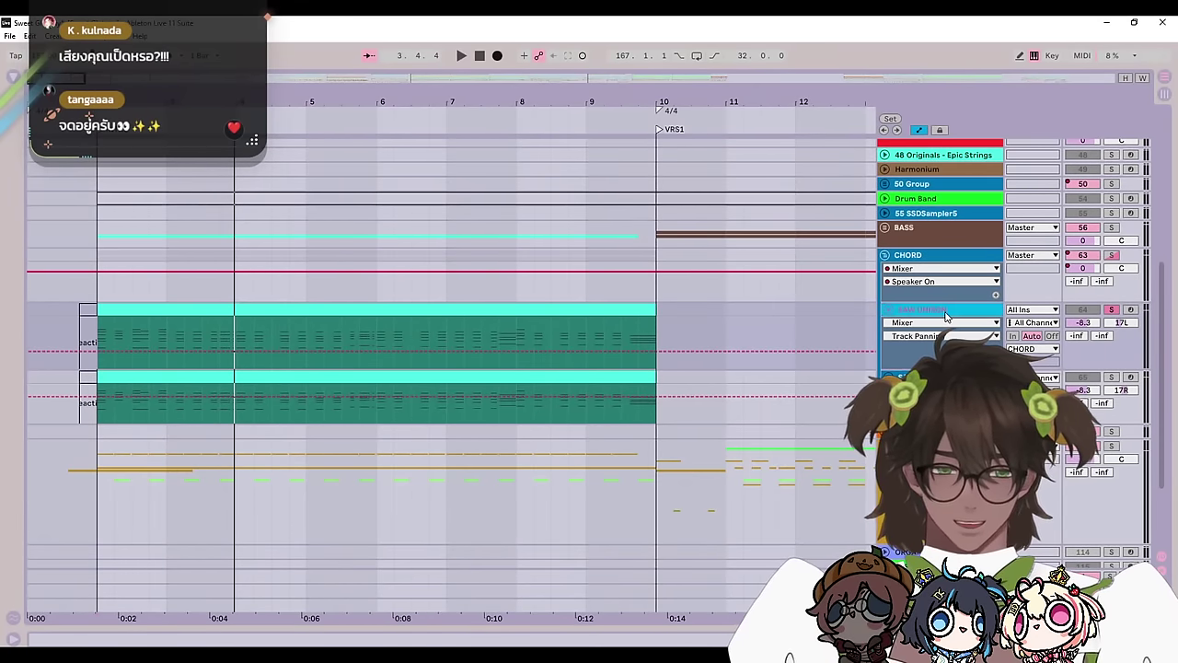
click(304, 485)
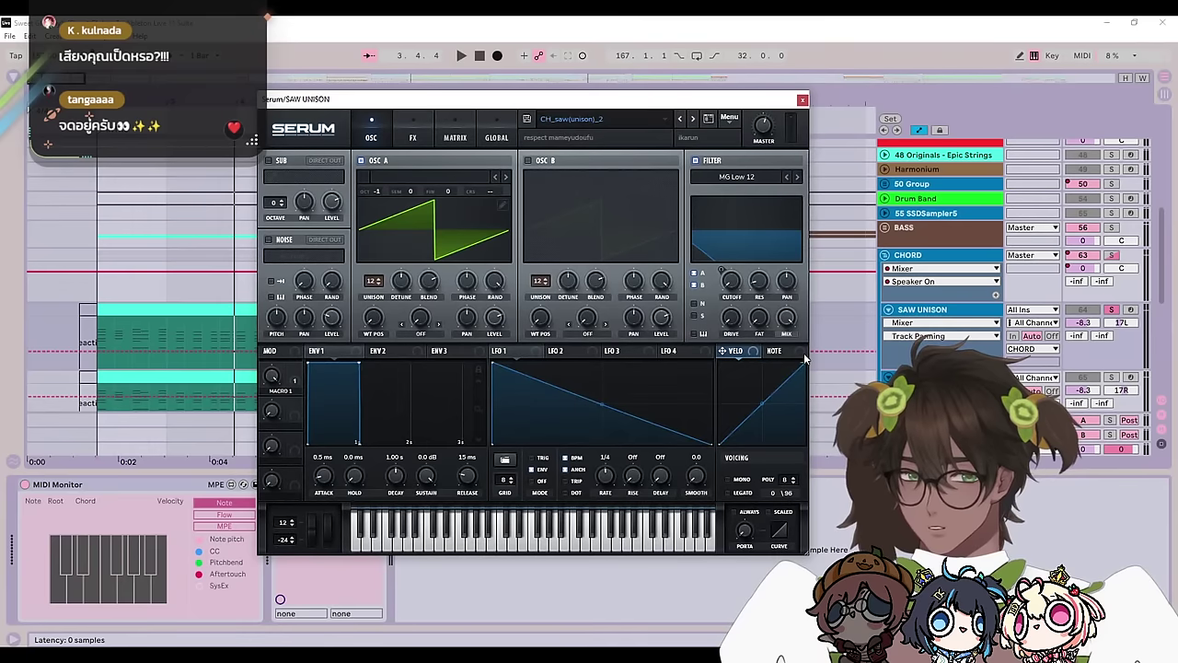
Step: Check the FX page of SAW UNISON's Serum, return to the OSC page and close the instrument
click(413, 137)
click(374, 136)
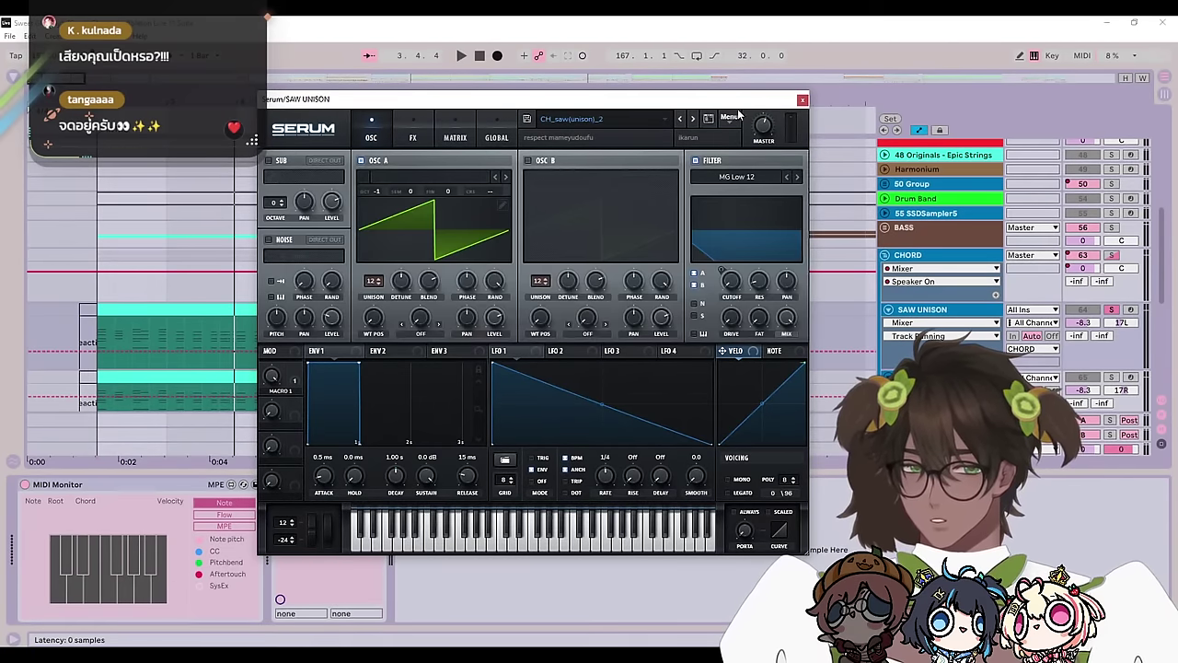
click(802, 100)
Step: Enlarge the SAW Core track, solo it and play its intro chords from bar 2, stopping after about a bar
scroll(884, 335, down, 5)
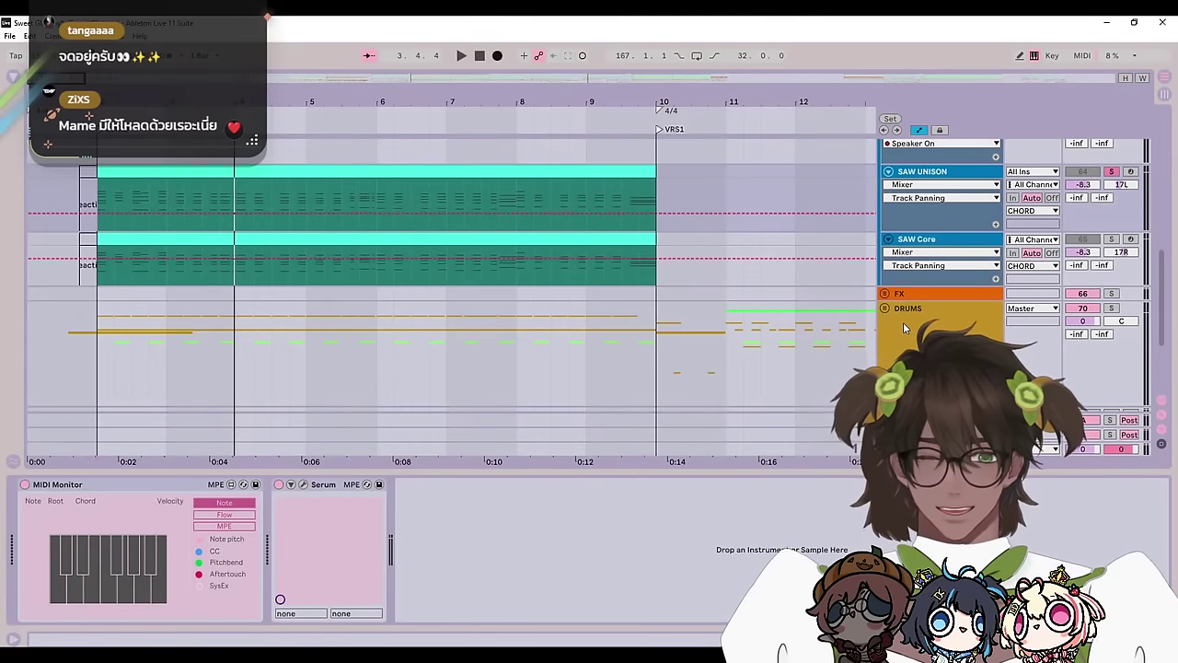
drag(933, 288, 939, 351)
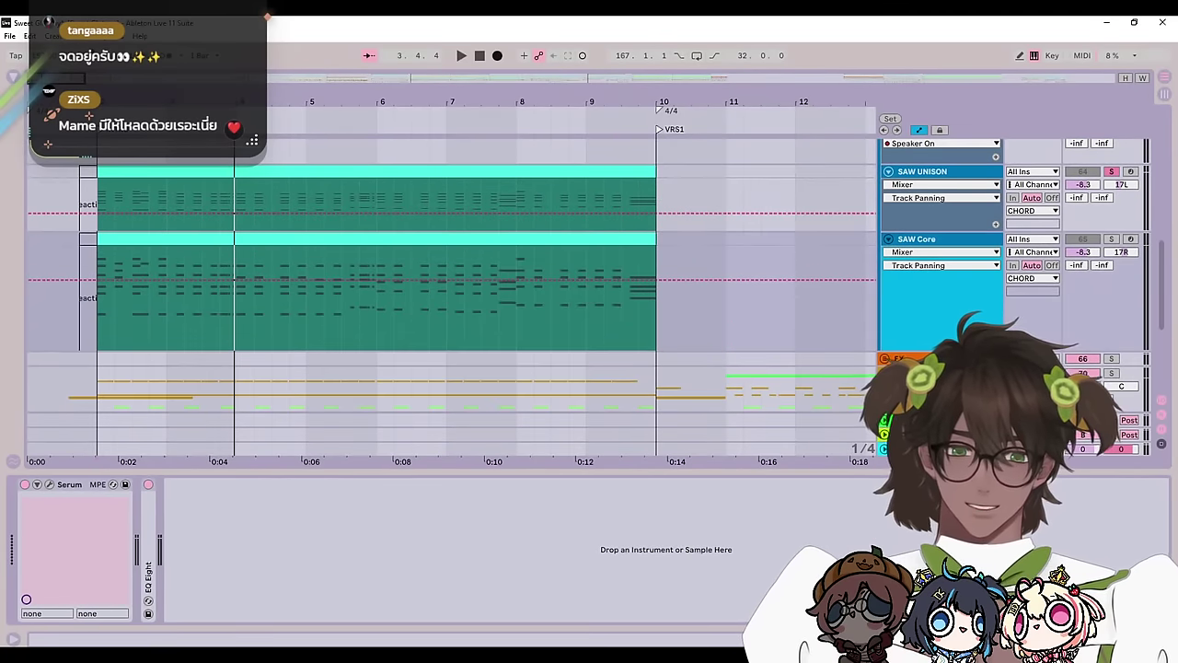
click(1112, 238)
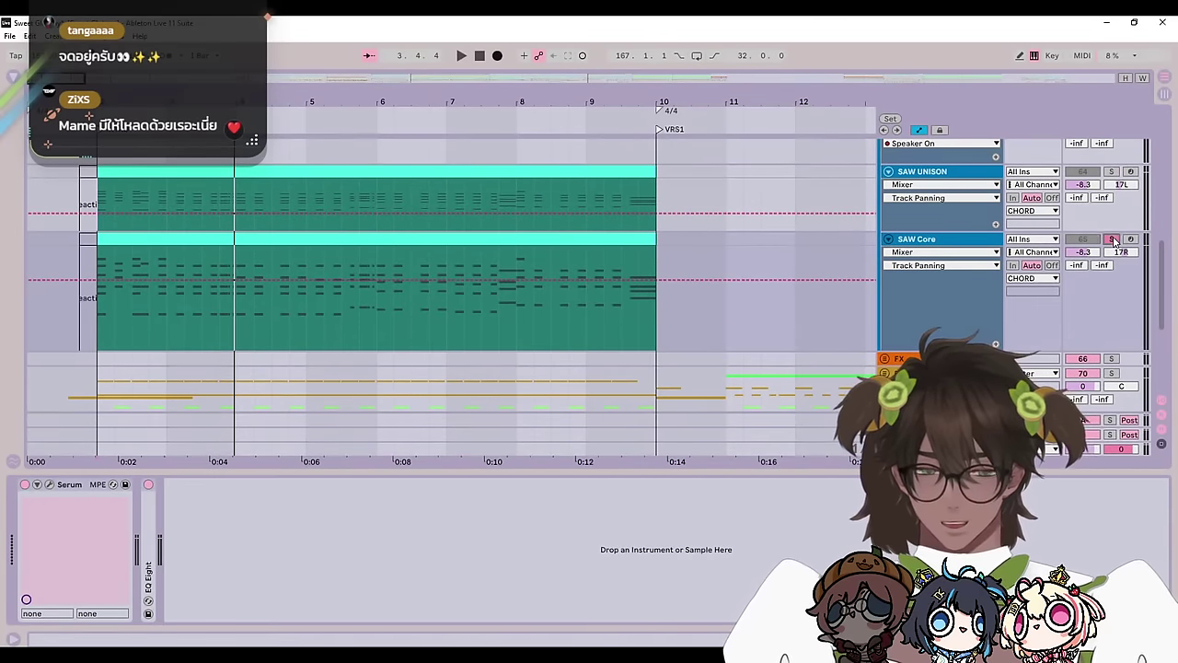
key(space)
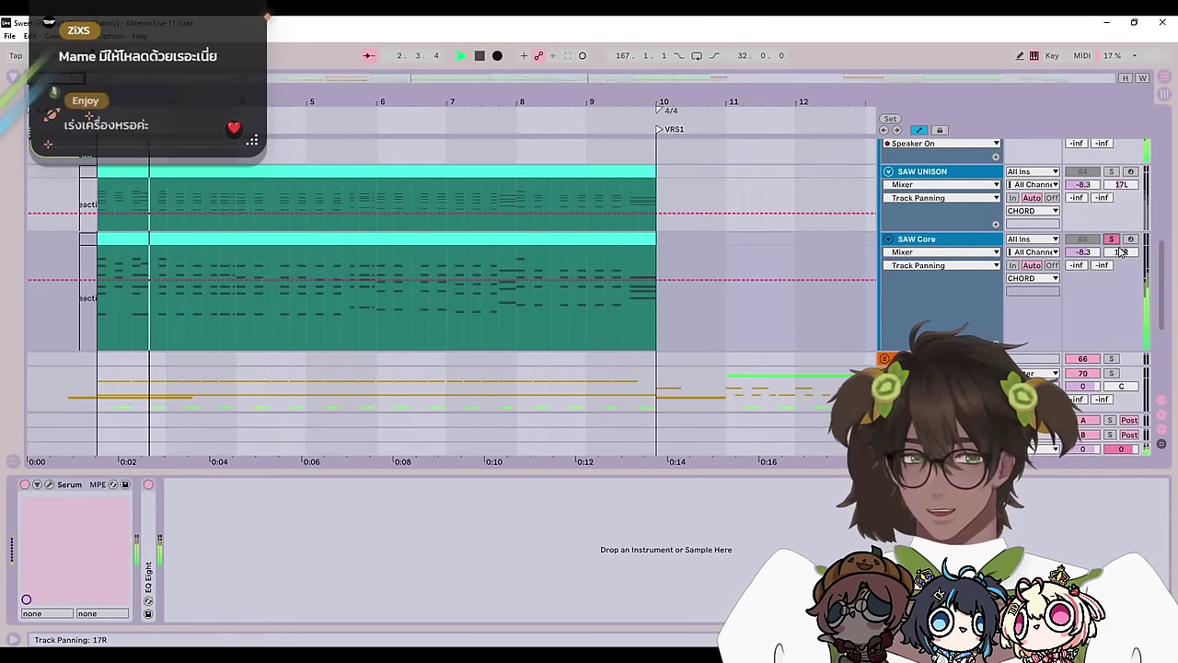
key(space)
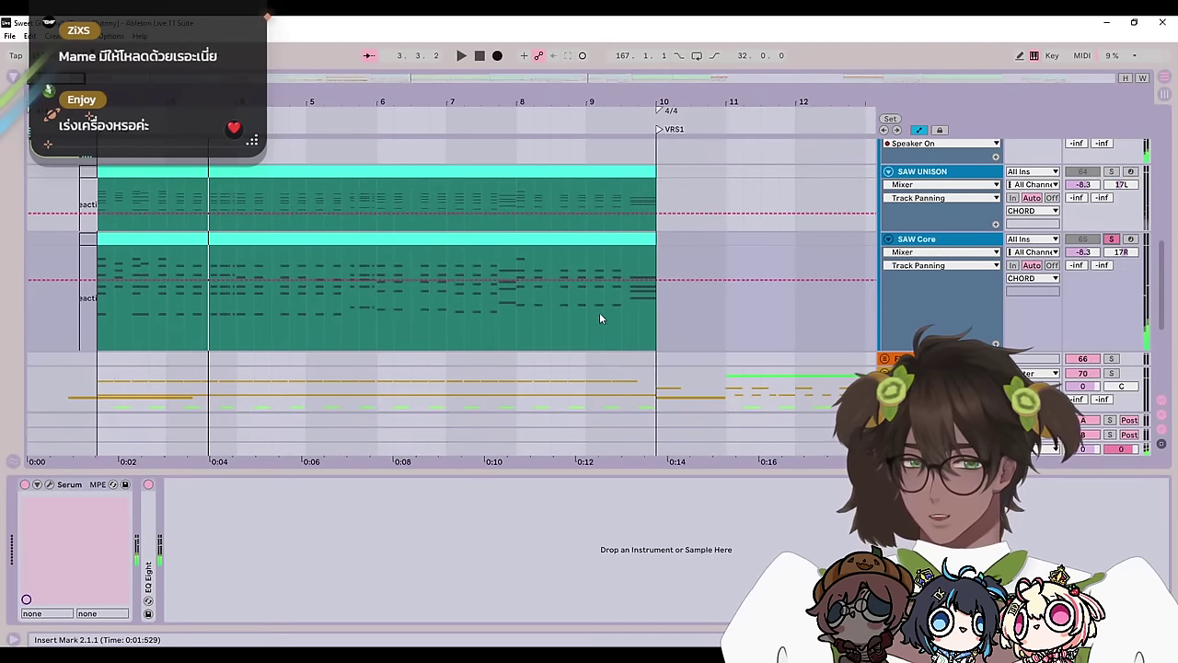
Step: Switch the solo to SAW UNISON and play the intro chords again from bar 2 for comparison
scroll(1111, 225, up, 2)
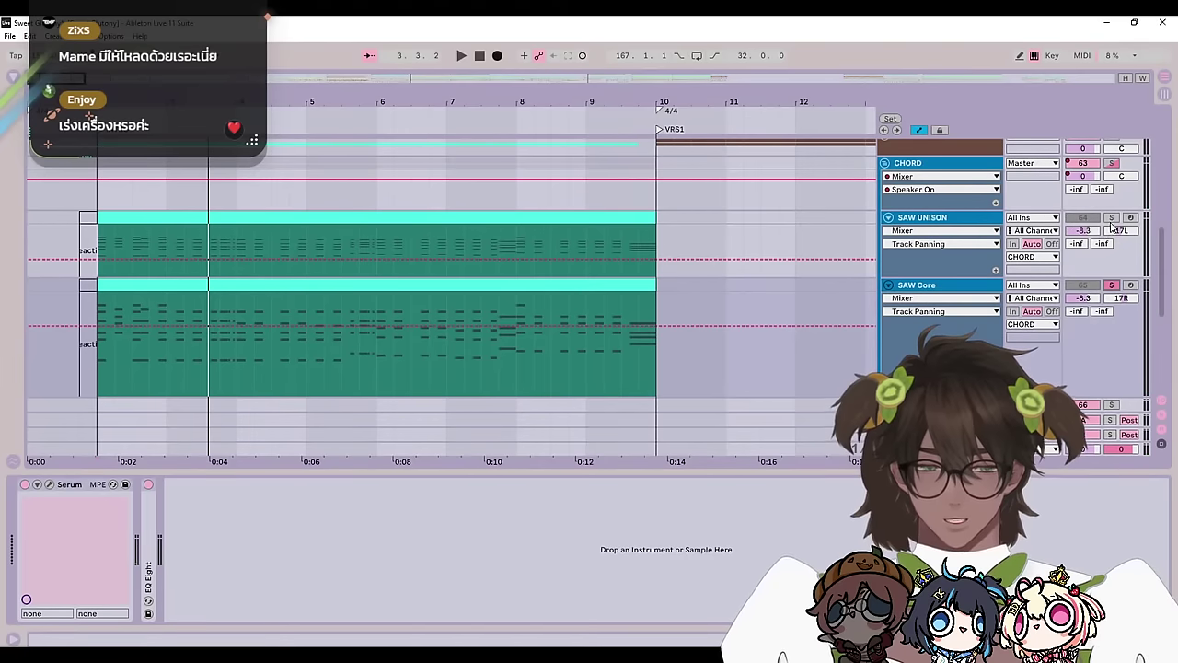
click(1110, 219)
key(space)
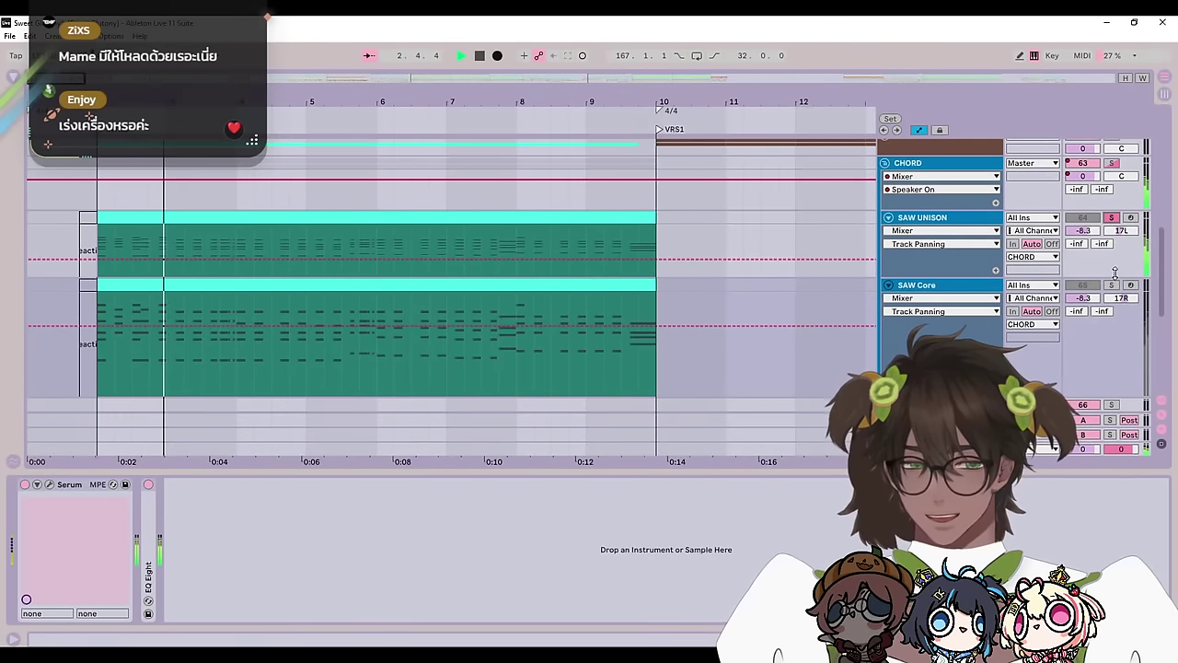
Step: Solo the whole CHORD group to hear both saw layers together, stop playback and shrink the SAW Core track
click(1116, 176)
click(1111, 164)
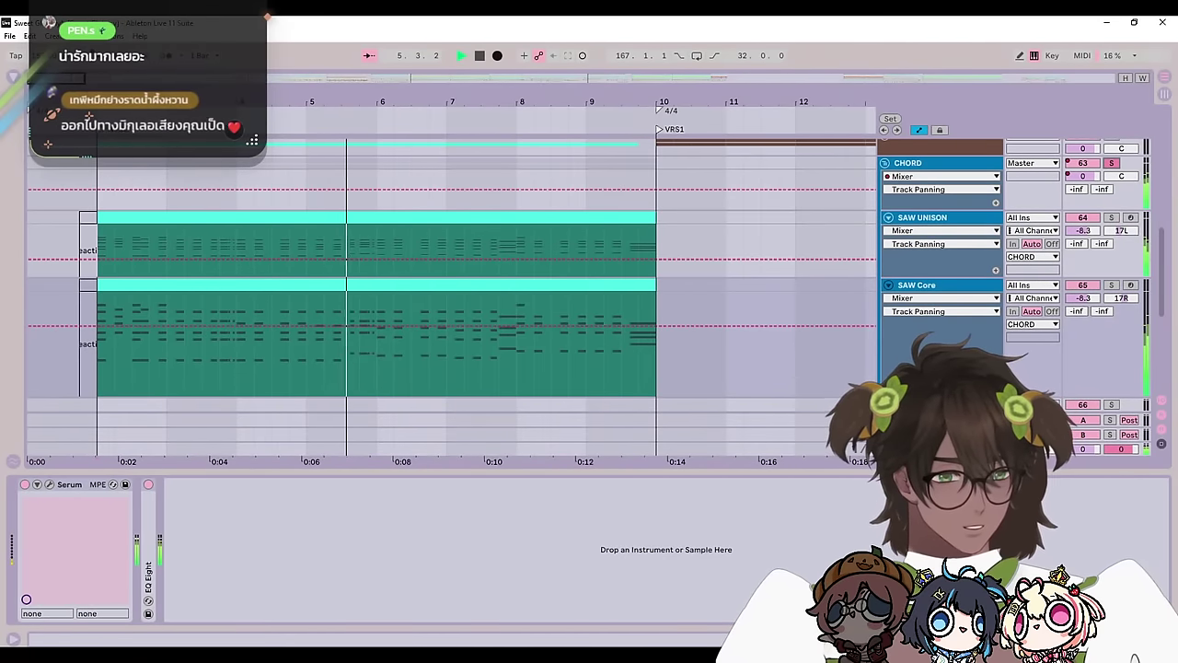
key(space)
drag(940, 396, 941, 335)
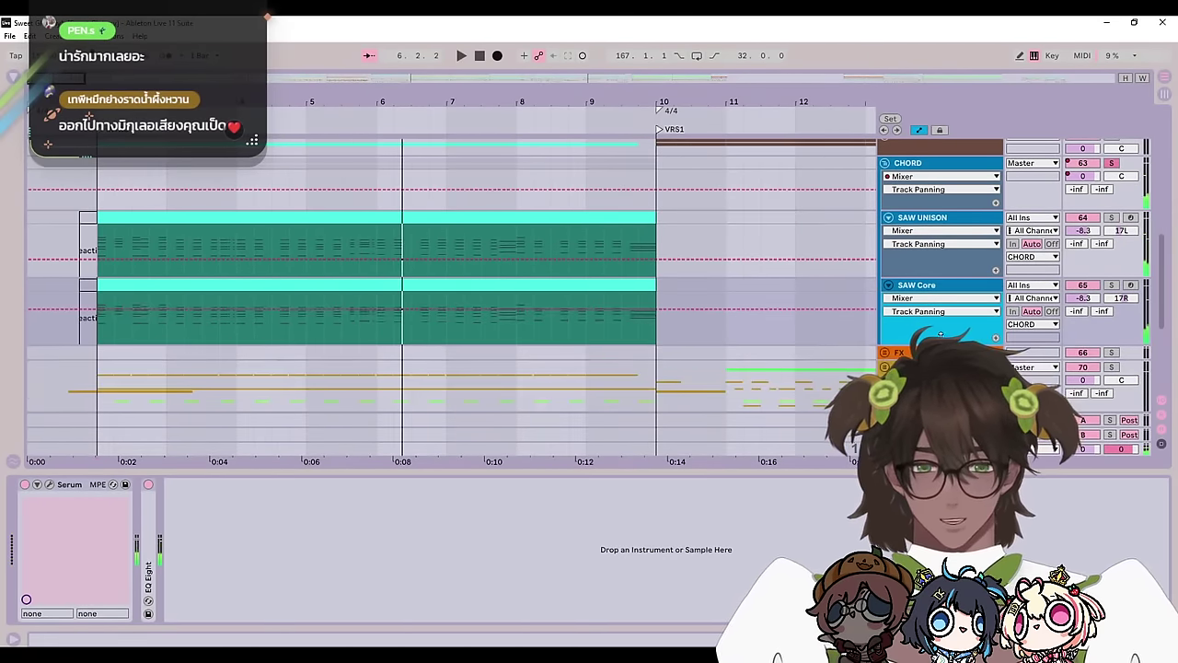
Step: Hide the device chain to enlarge the arrangement and place the insert marker at 2.1.1 on SAW UNISON
right_click(675, 337)
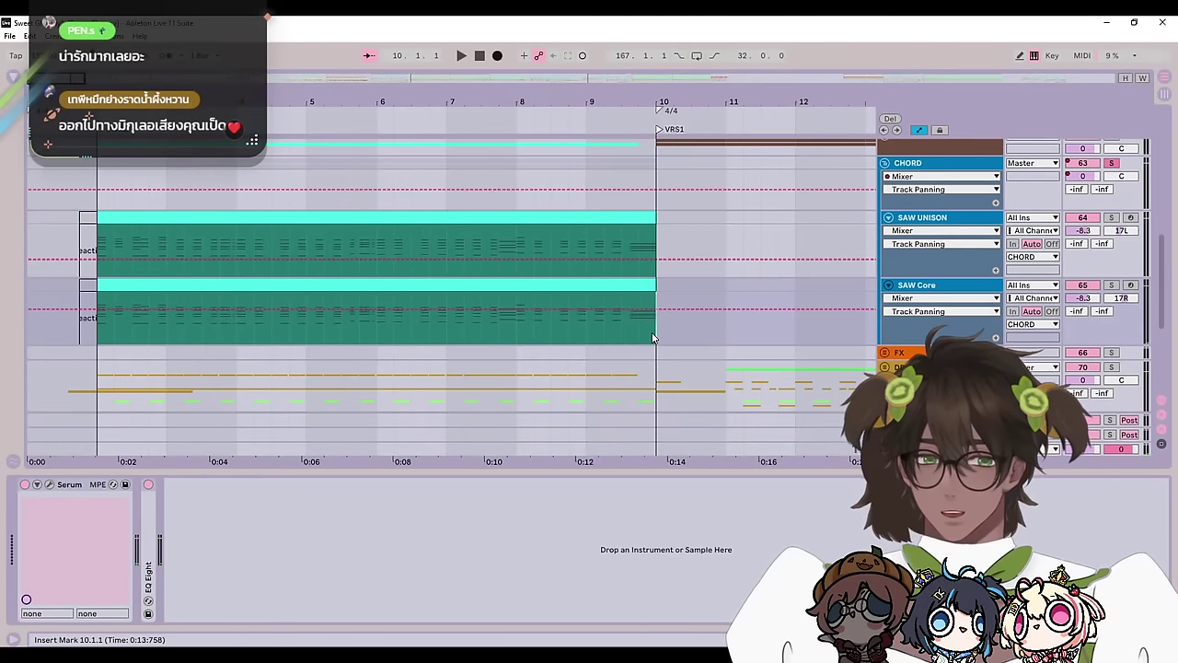
click(656, 477)
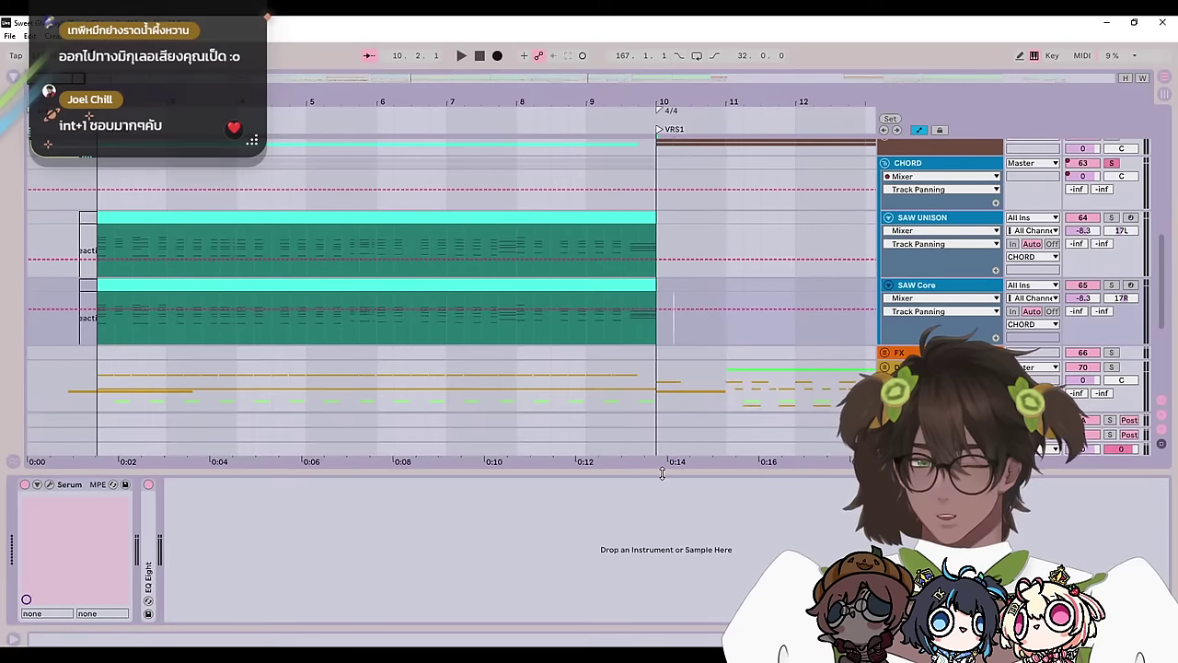
drag(660, 472, 660, 626)
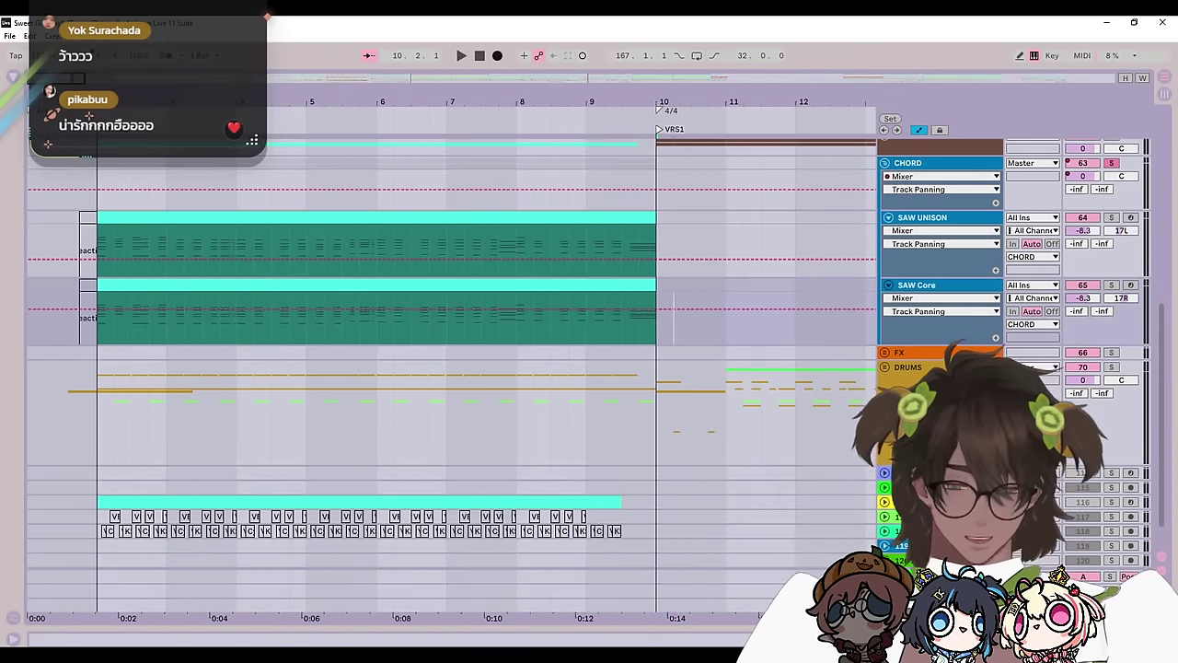
click(97, 248)
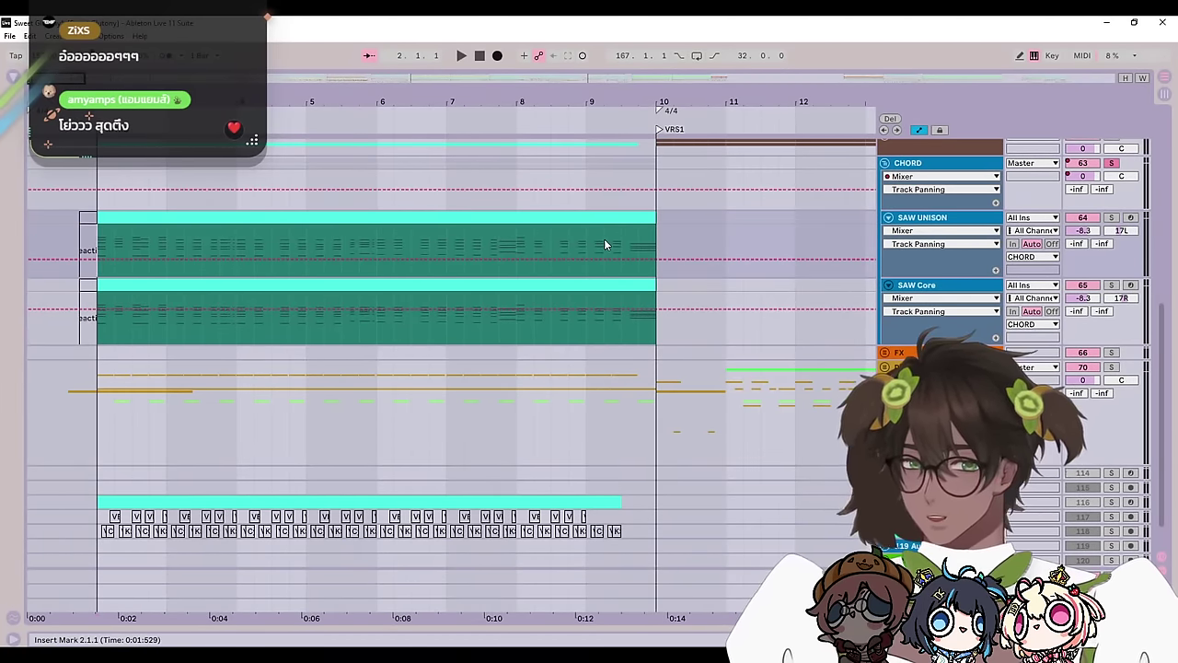
Step: Create an empty eight-bar MIDI clip on SAW UNISON from 10.1.1 to 18.1.1 and enlarge its note editor
scroll(641, 445, up, 2)
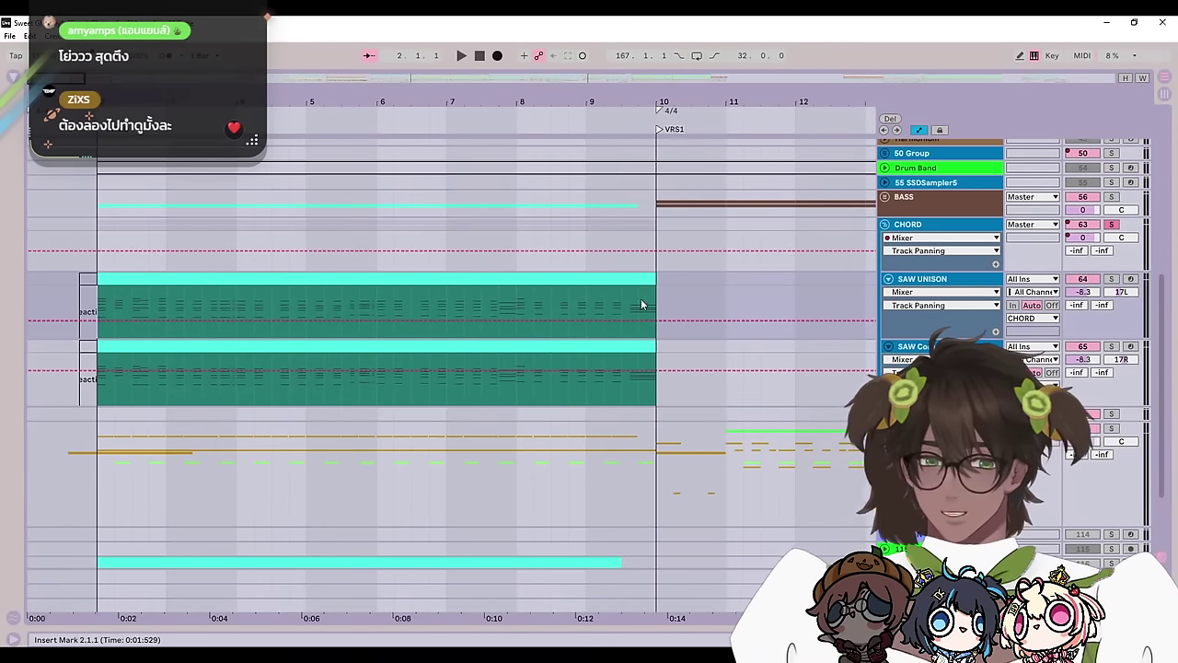
right_click(722, 279)
drag(533, 262, 169, 268)
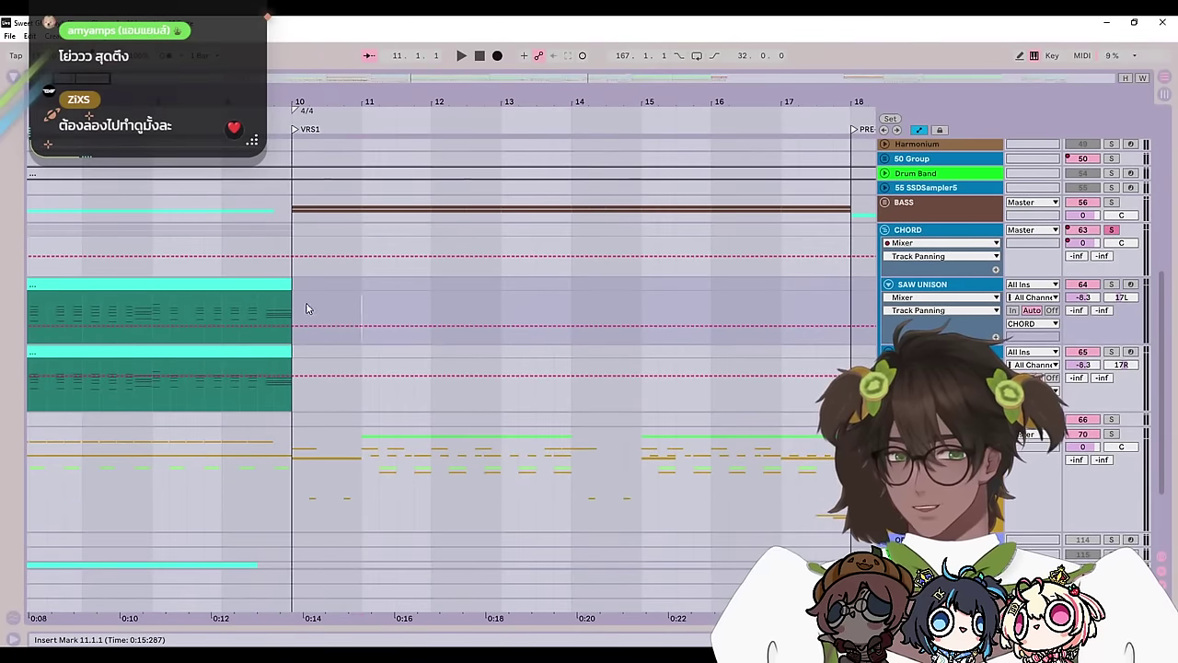
drag(289, 289, 840, 287)
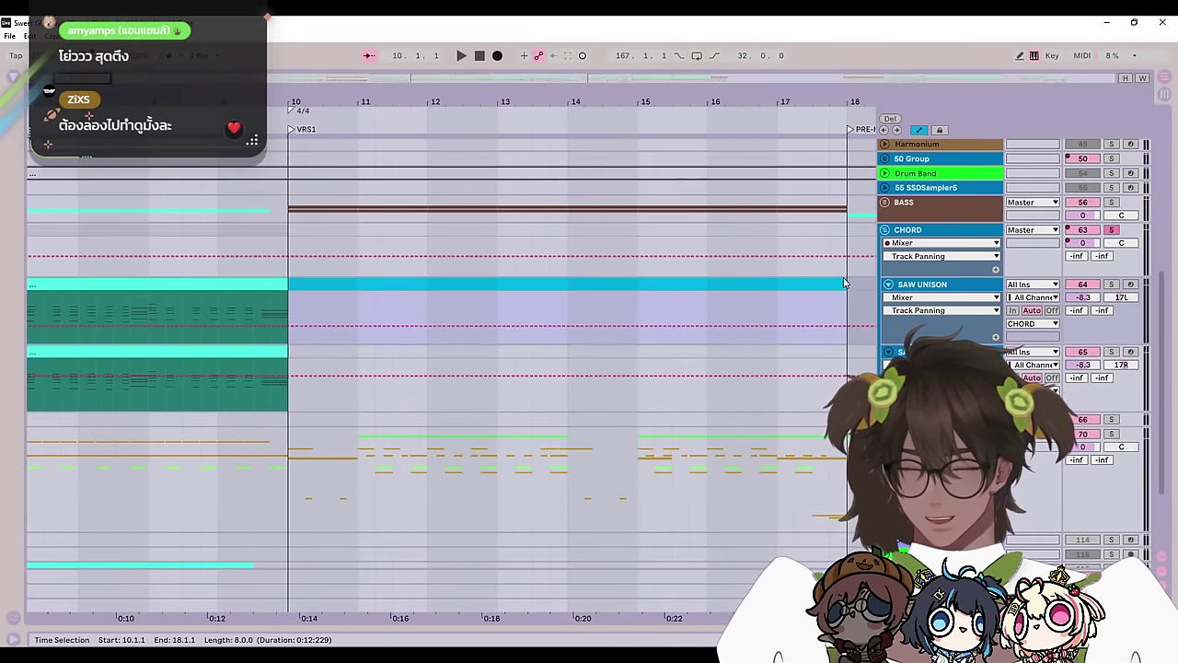
key(ctrl+shift+m)
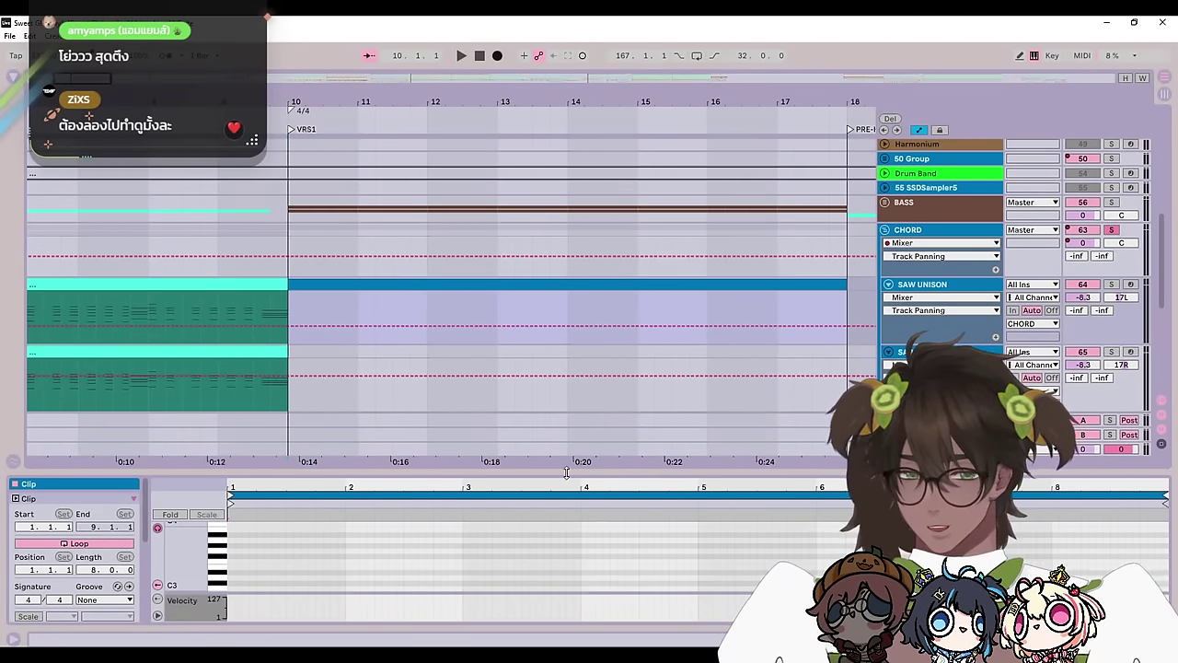
drag(565, 472, 568, 291)
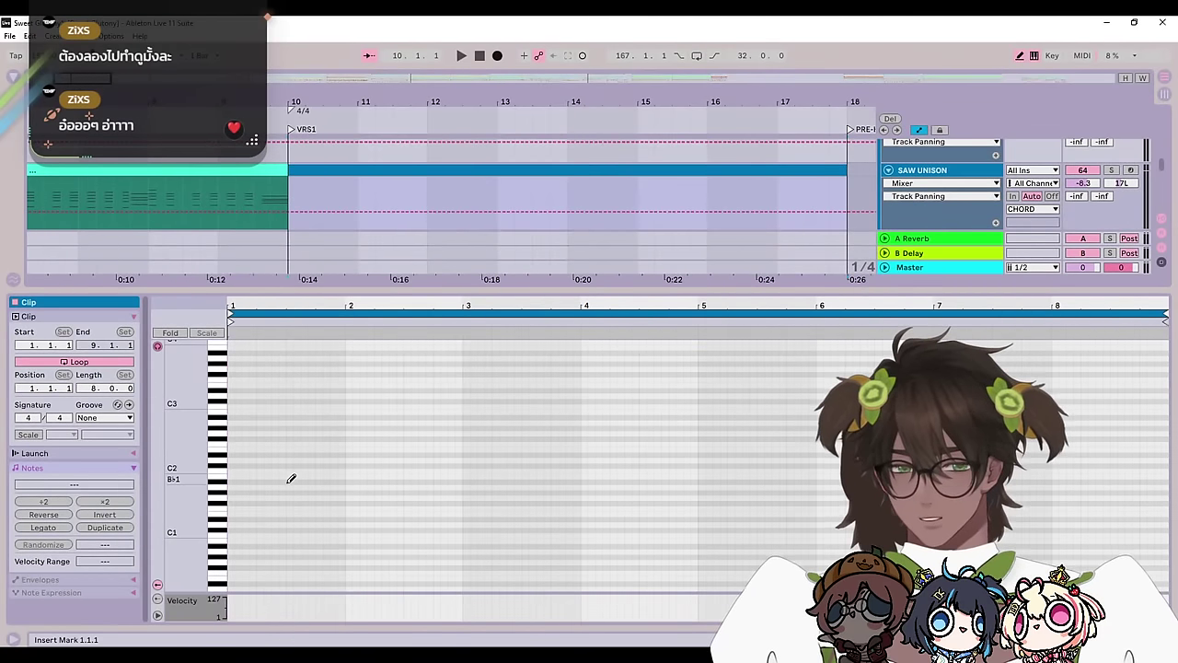
Step: Enter two short, separated E4 notes at the start of the new clip
click(385, 419)
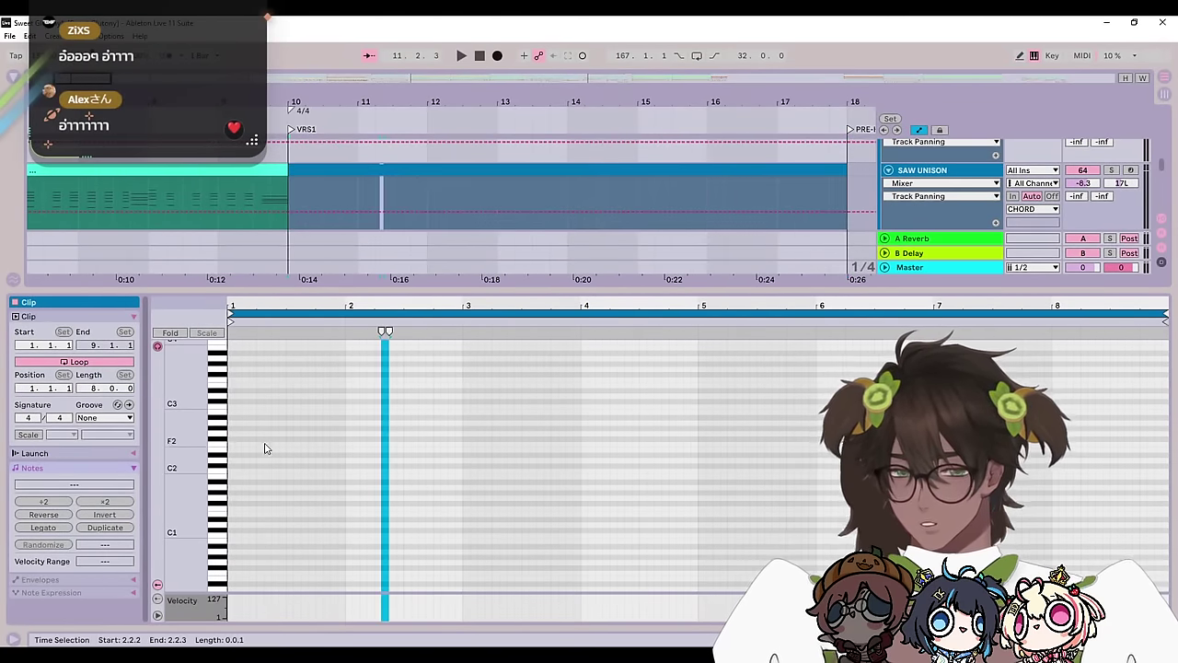
click(232, 475)
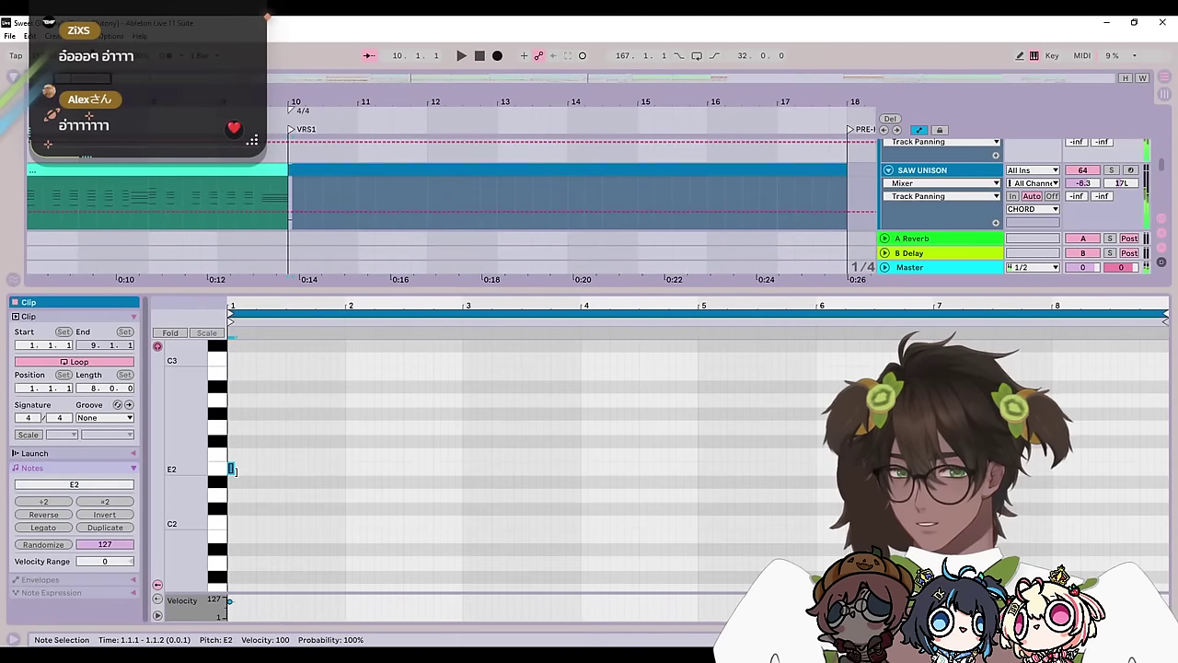
key(shift+Up)
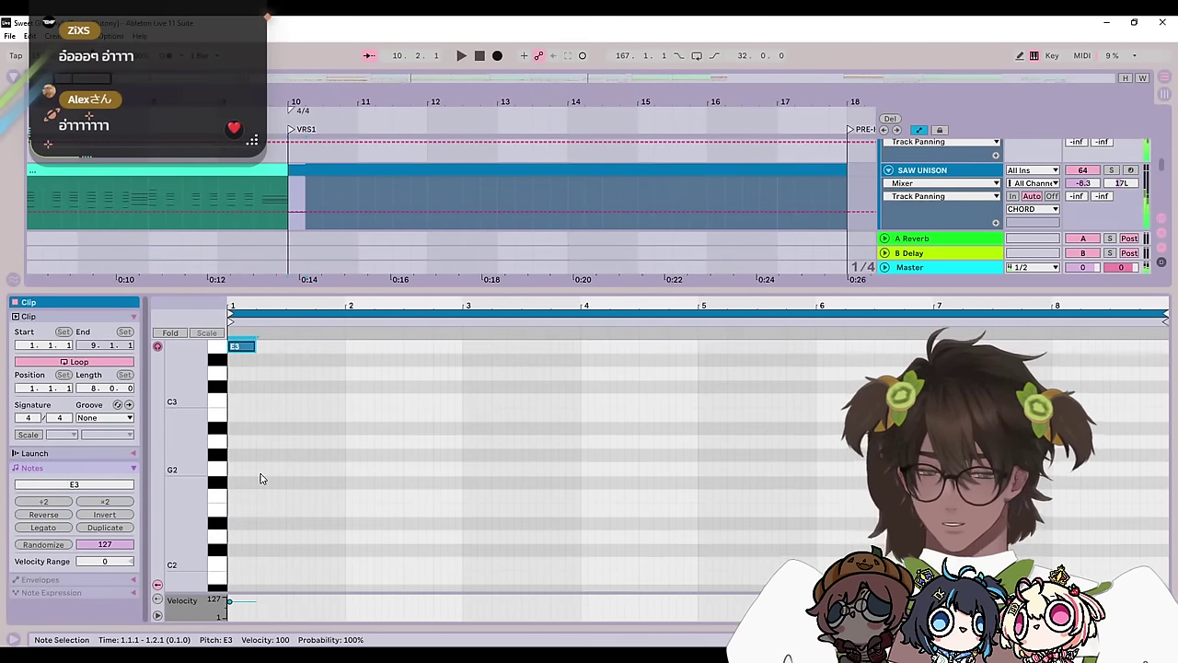
key(ctrl+d)
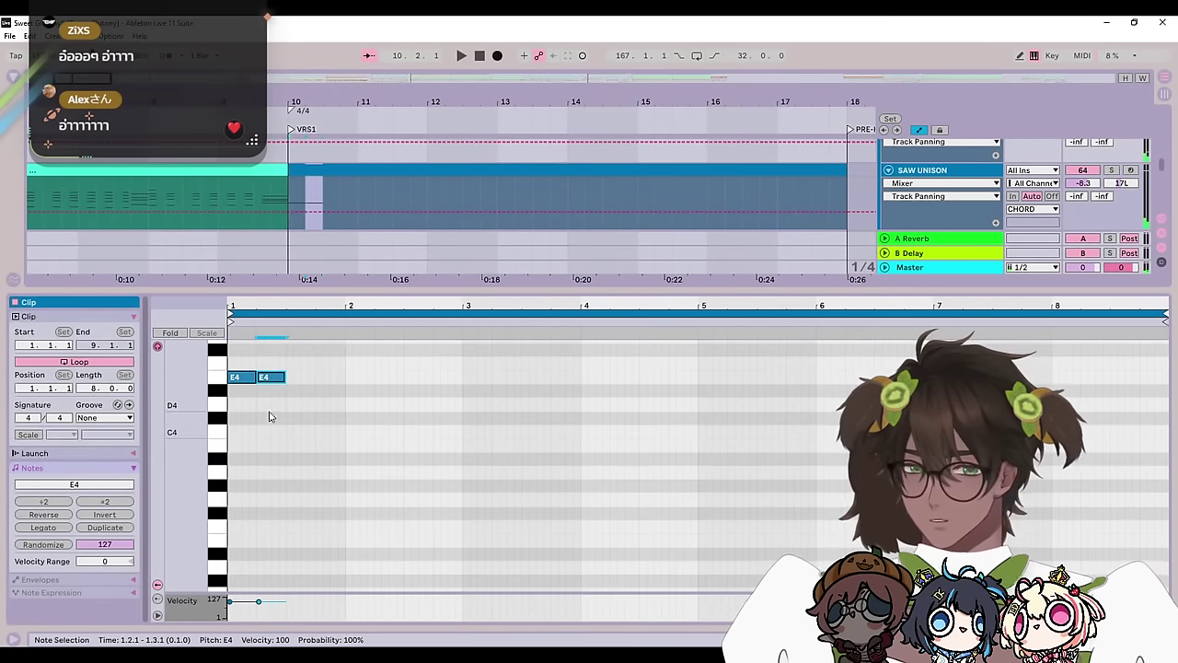
drag(254, 379, 241, 378)
drag(265, 378, 258, 378)
Step: Duplicate the note pair at G4, play back the phrase, and add another copy of the pair at A4
key(ctrl+a)
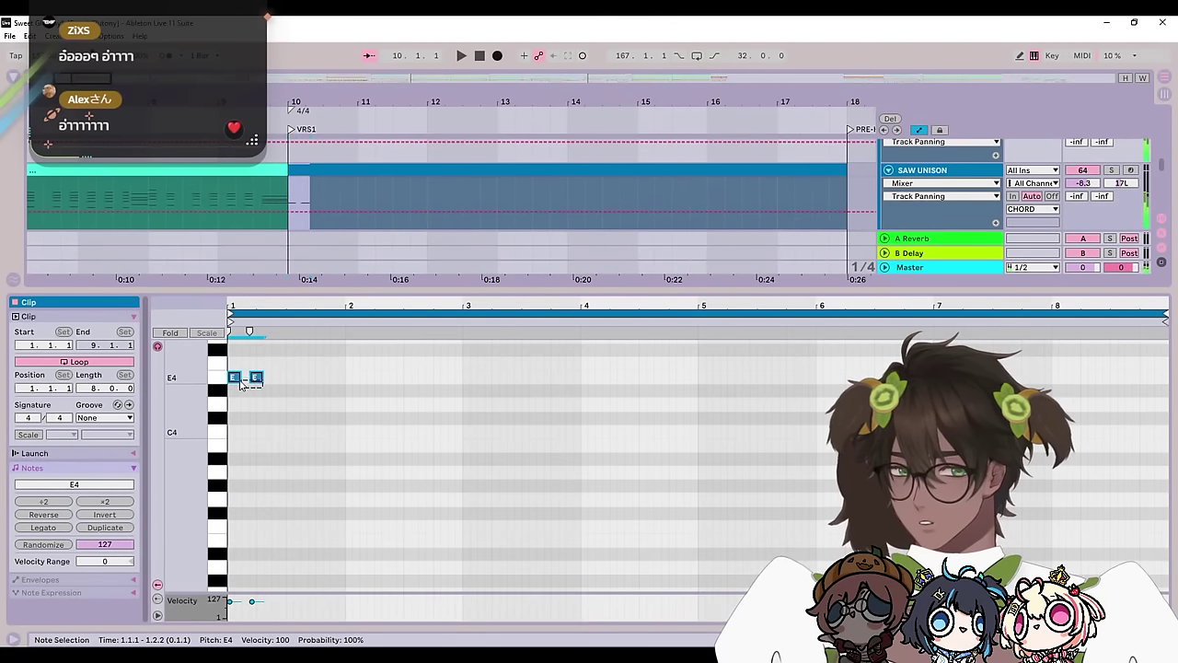
key(ctrl+d)
drag(281, 380, 283, 365)
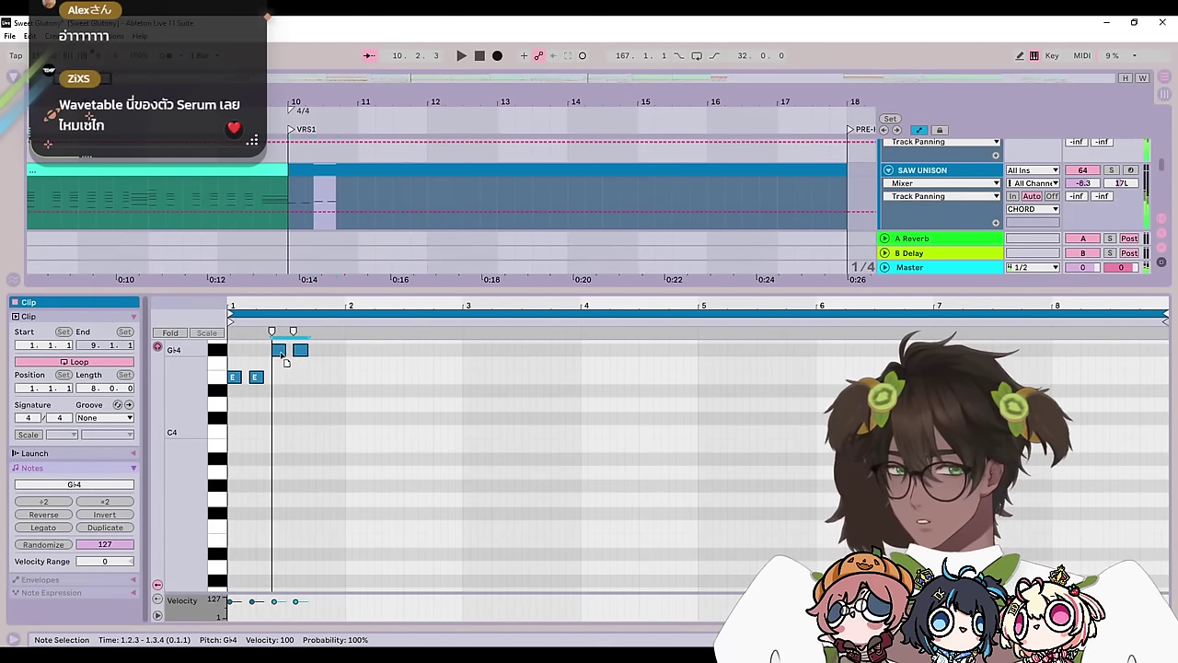
scroll(285, 364, up, 1)
key(space)
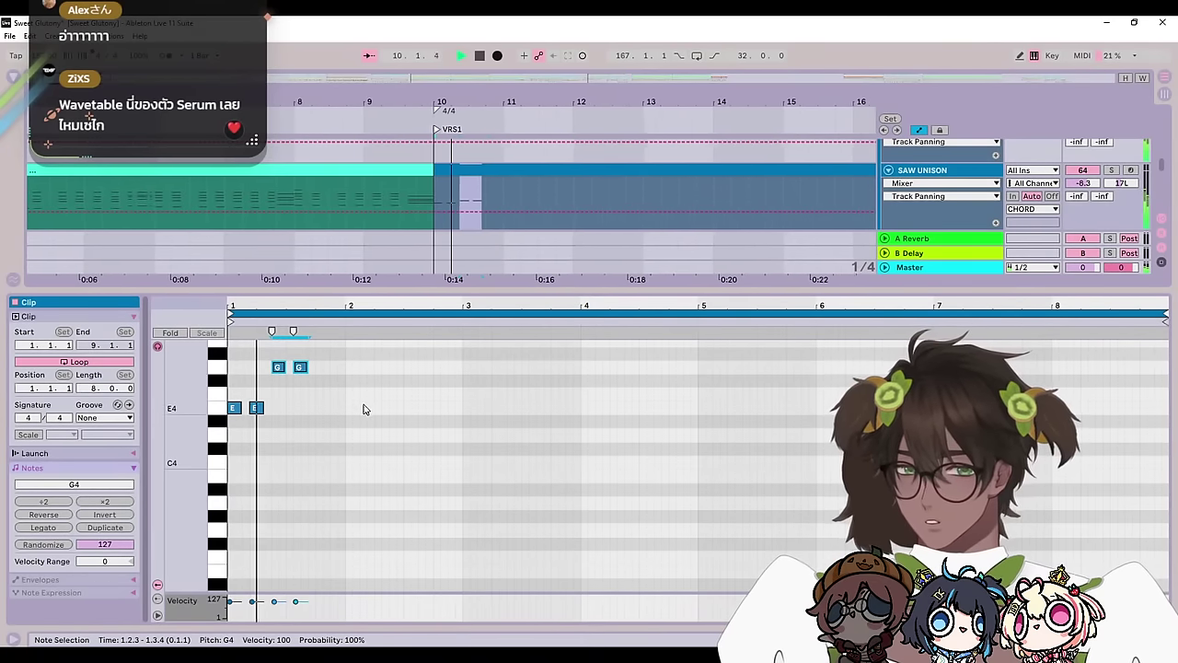
click(352, 410)
drag(316, 393, 323, 347)
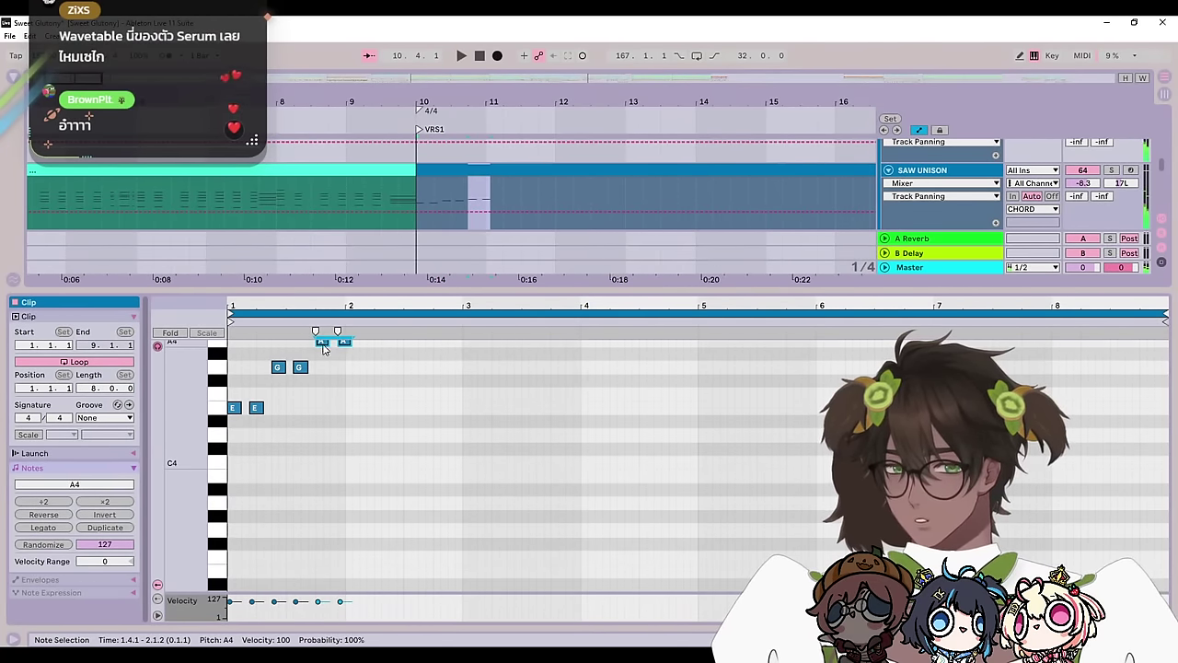
Step: Shrink the note editor, split the SAW UNISON example clip at 11.1.1 and delete both parts
drag(517, 288, 518, 465)
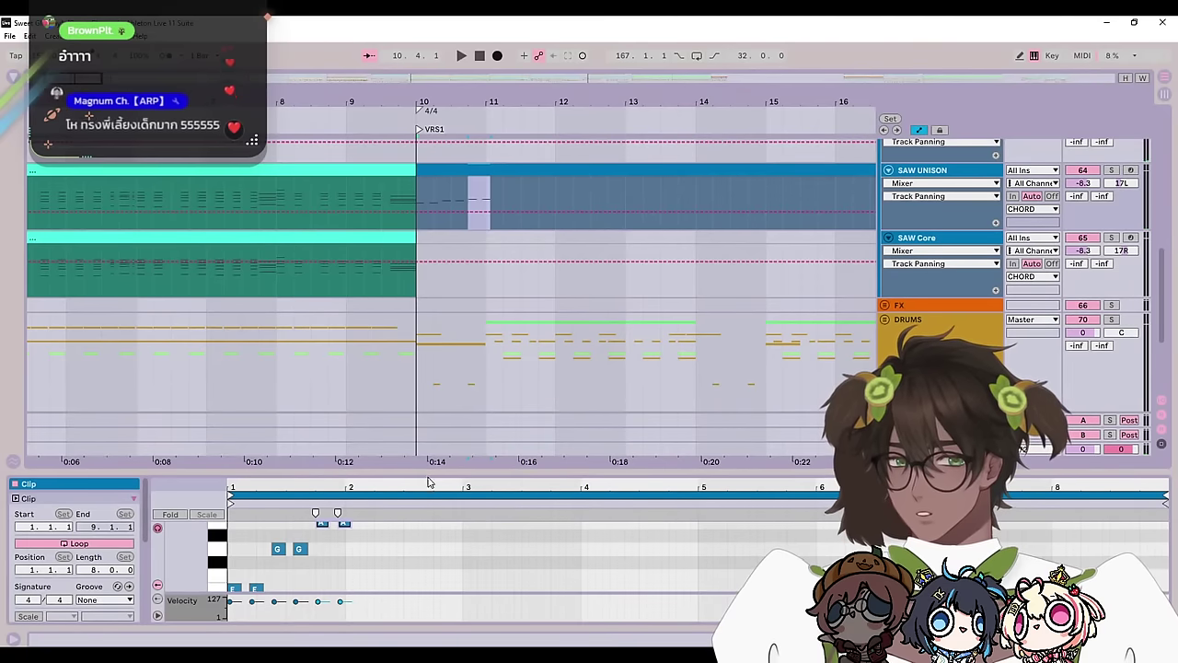
click(490, 189)
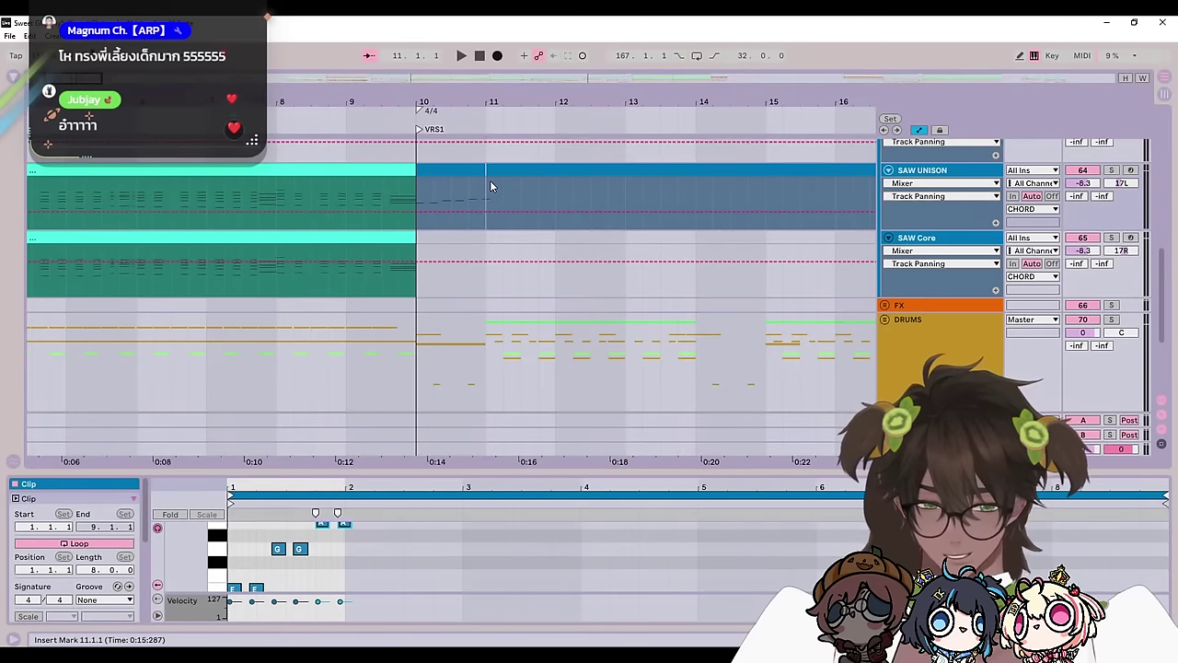
key(ctrl+e)
key(Delete)
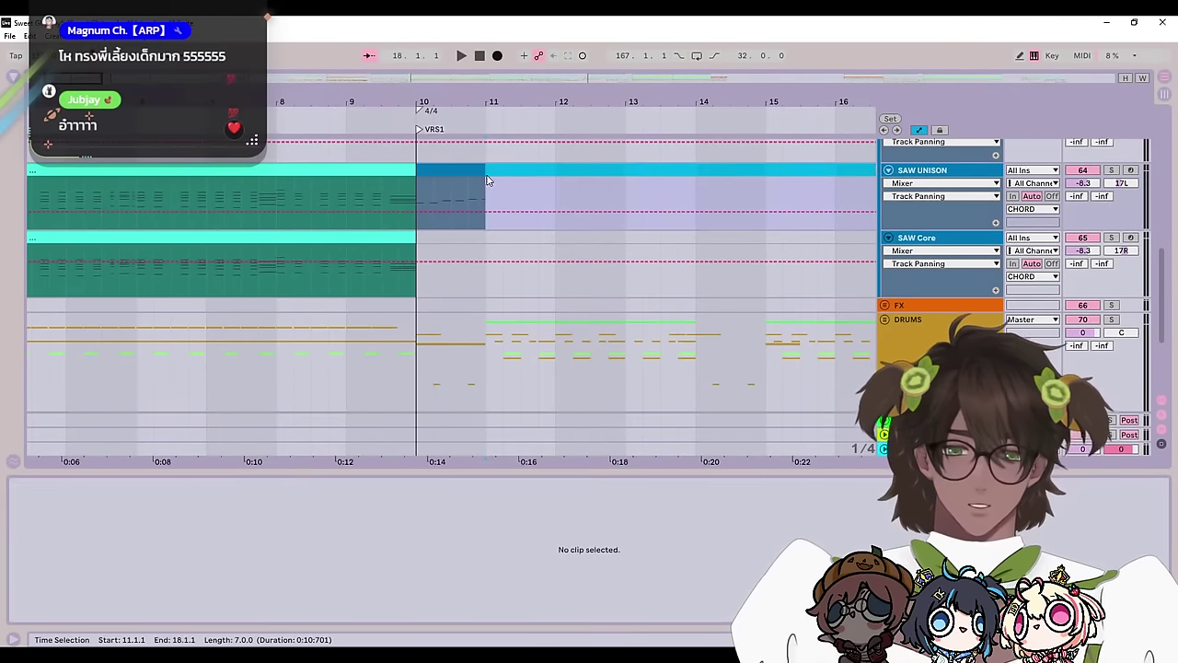
key(Delete)
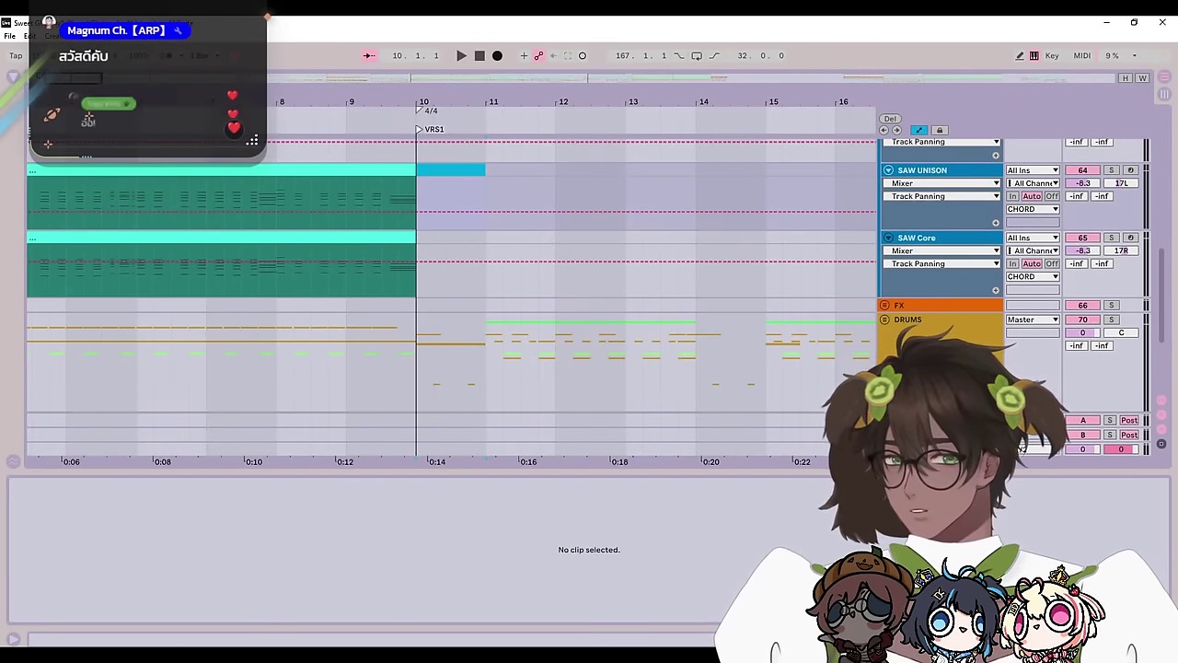
Step: Set the insert marker at 2.1.1, display SAW UNISON's device chain and reopen its Serum instrument
drag(43, 78, 1, 65)
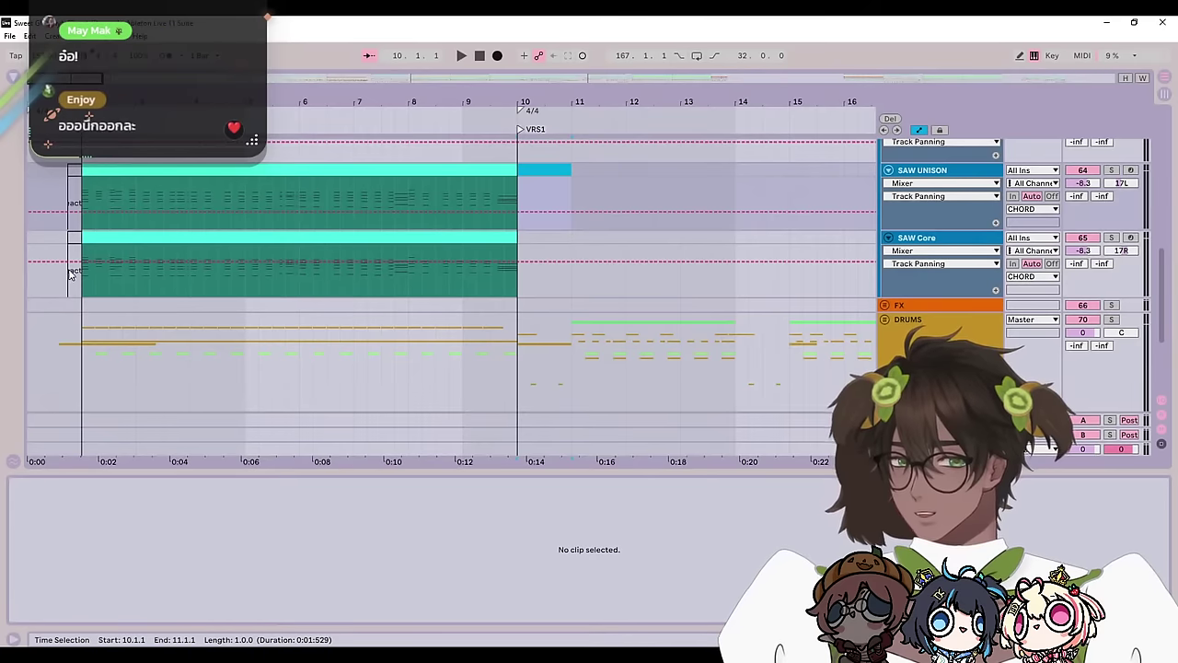
click(81, 296)
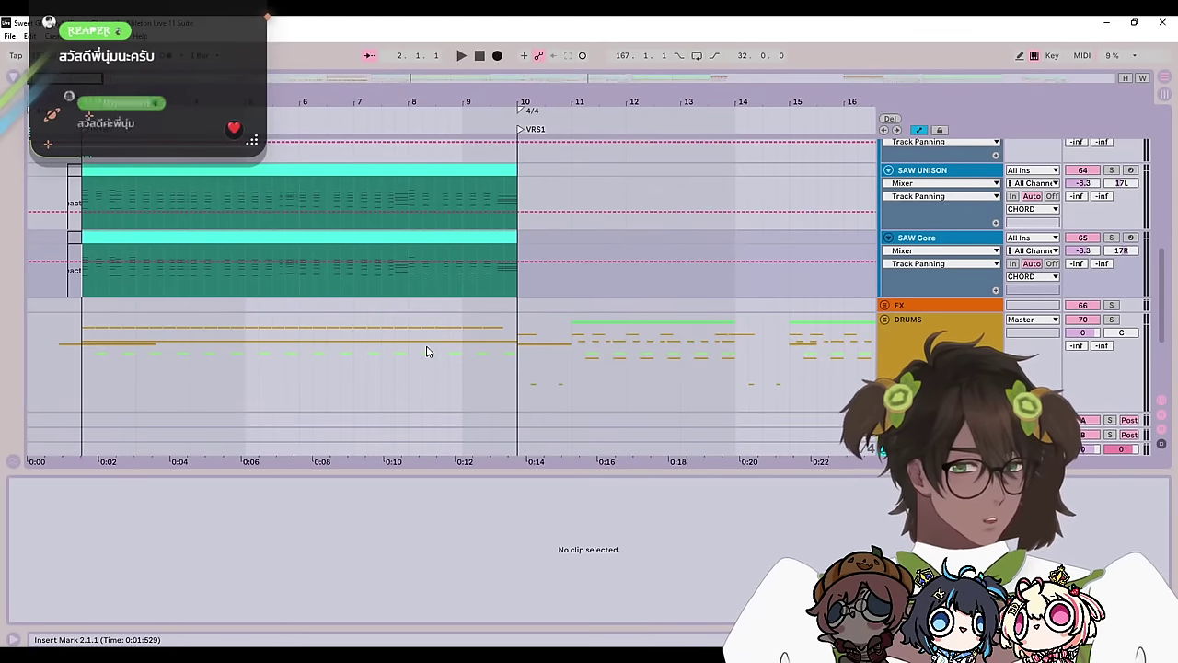
double_click(926, 171)
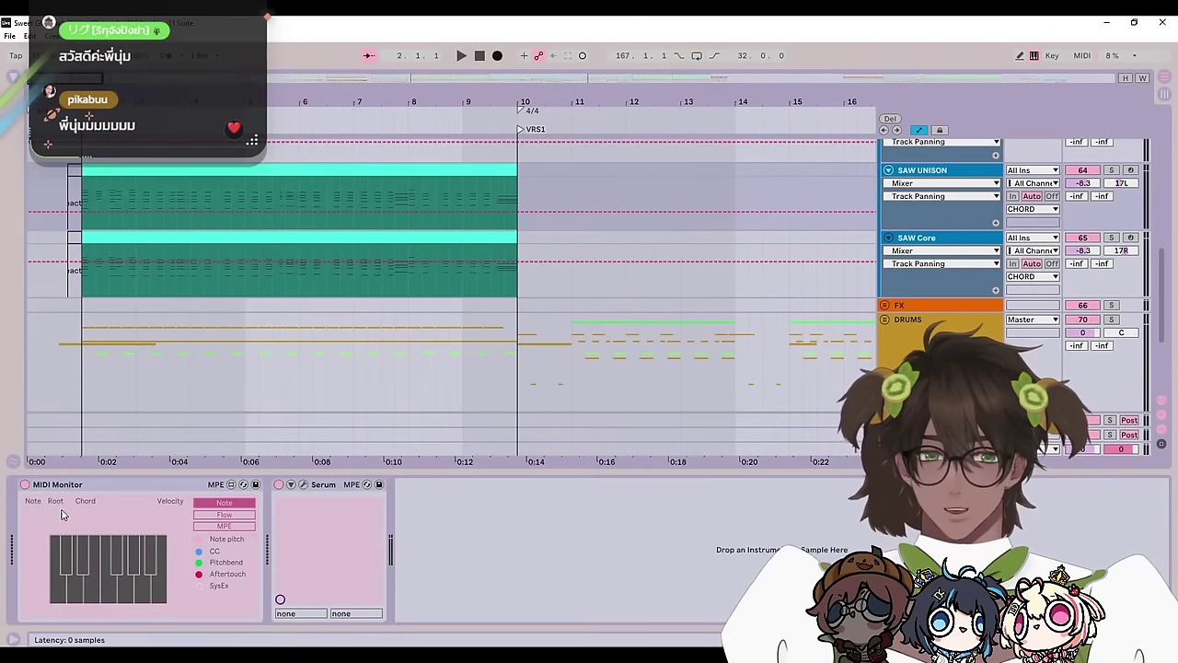
click(305, 485)
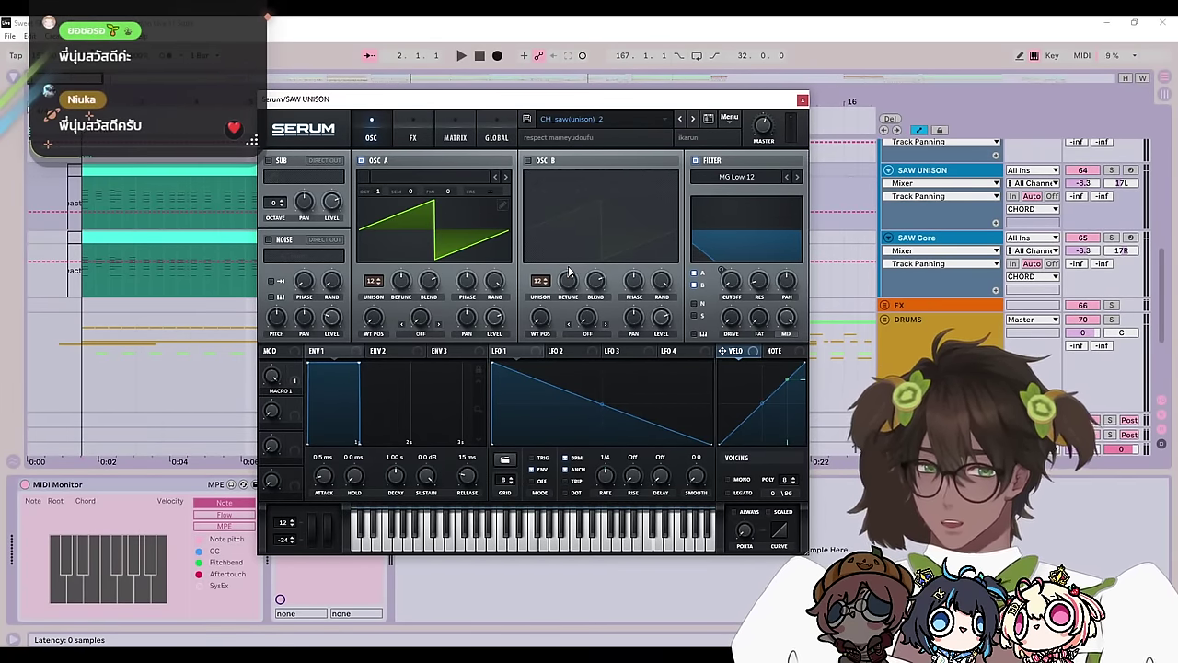
Step: Close SAW UNISON's Serum window, and unfold and enlarge the 116 Kontakt 7 track
click(803, 99)
scroll(836, 297, down, 5)
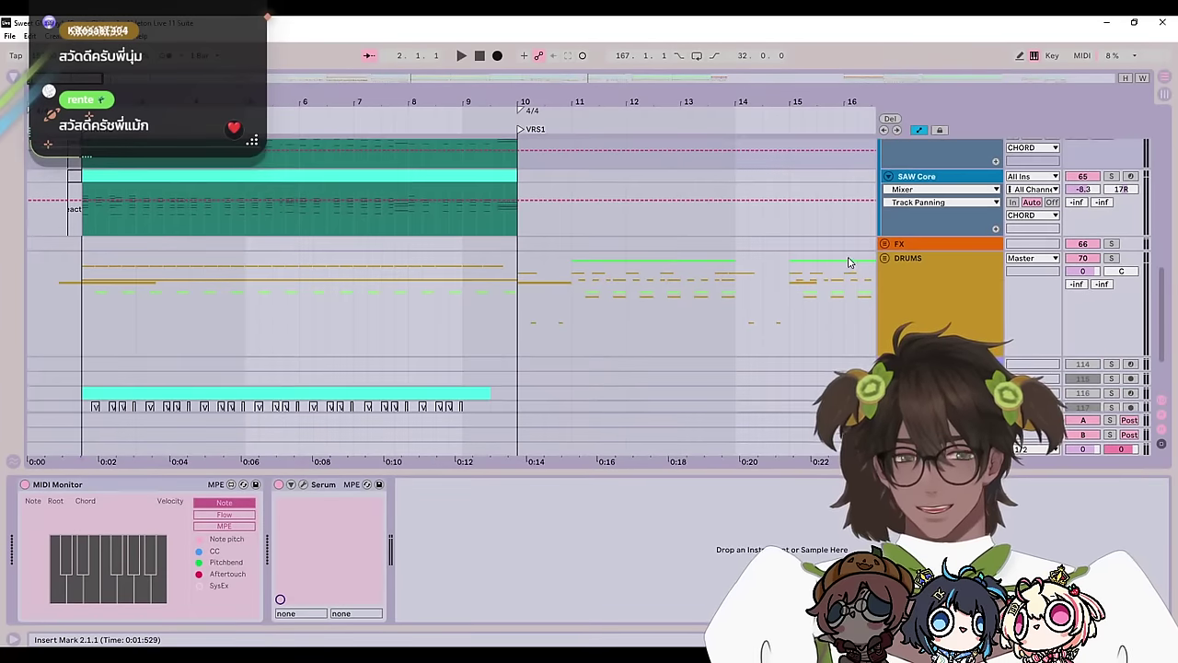
click(884, 316)
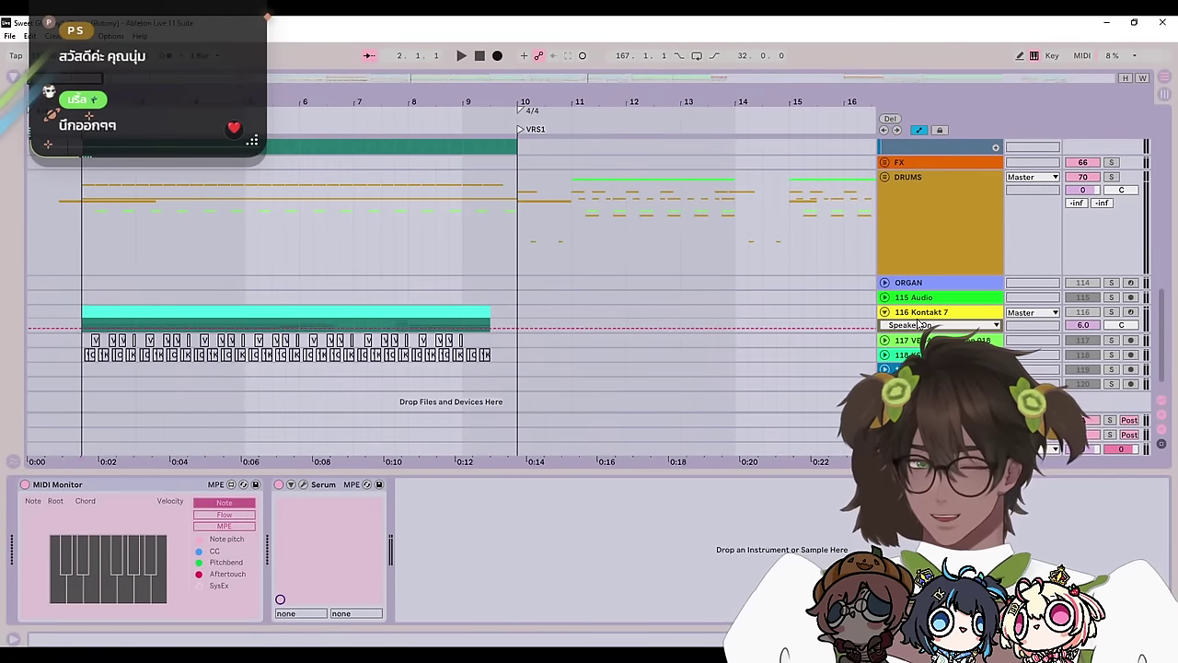
drag(925, 331, 925, 411)
scroll(702, 371, down, 2)
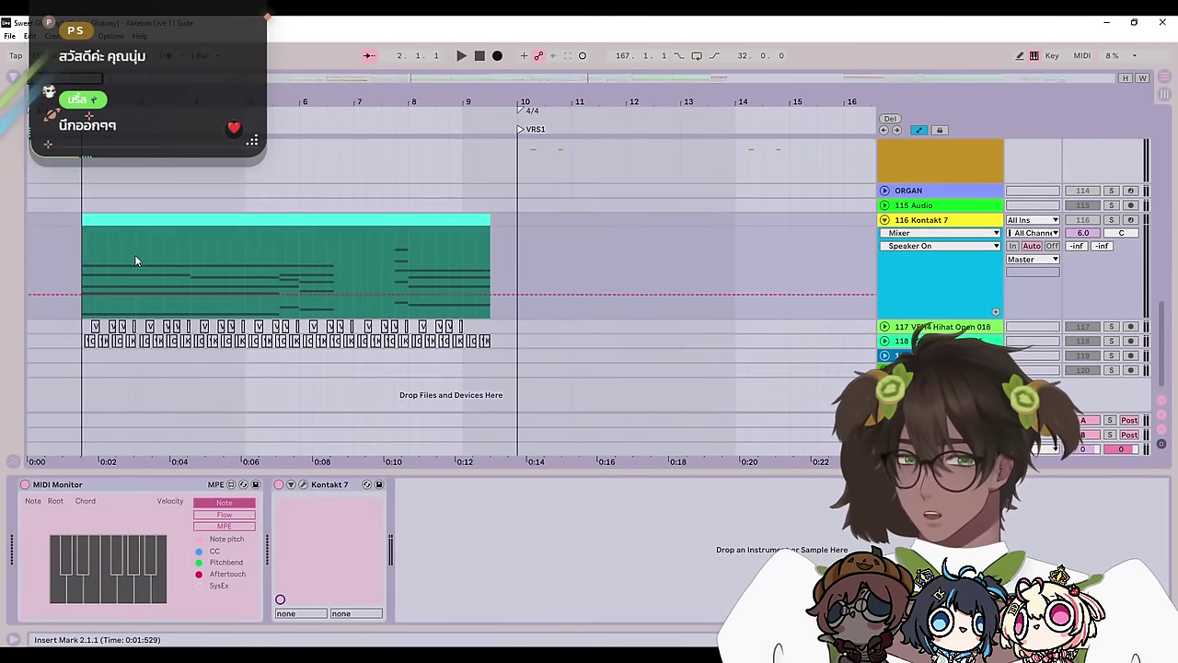
Step: Audition the 116 Kontakt 7 chords in solo from 2.2.1, clear the solo and fold the track
click(90, 258)
key(space)
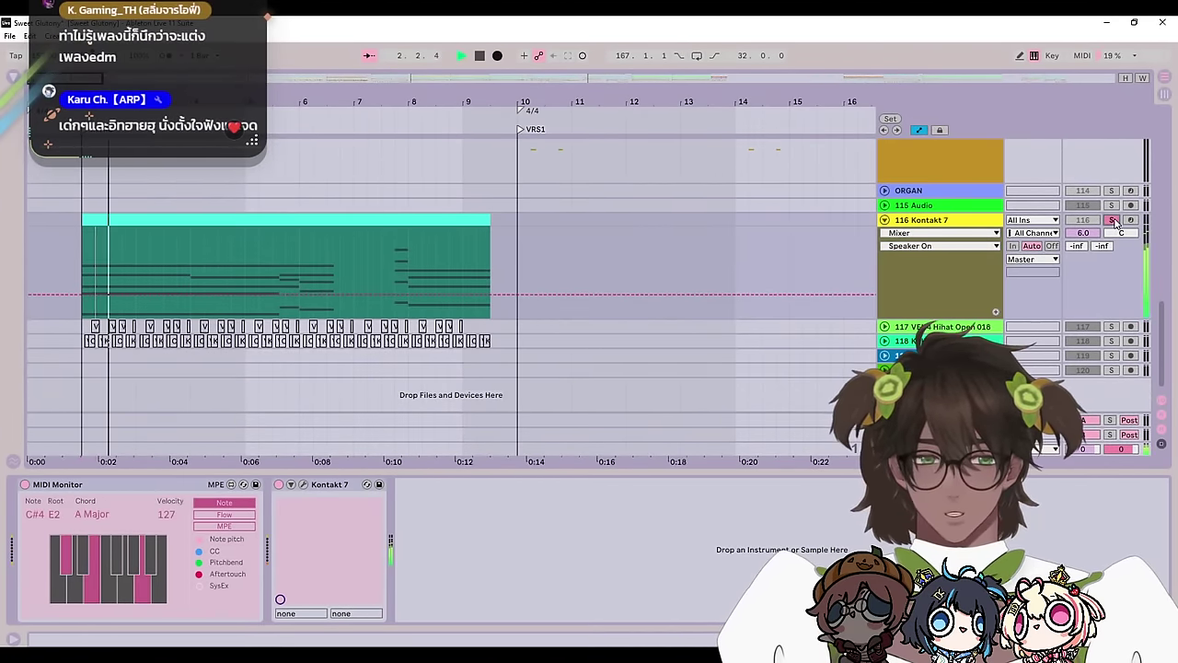
scroll(810, 208, up, 3)
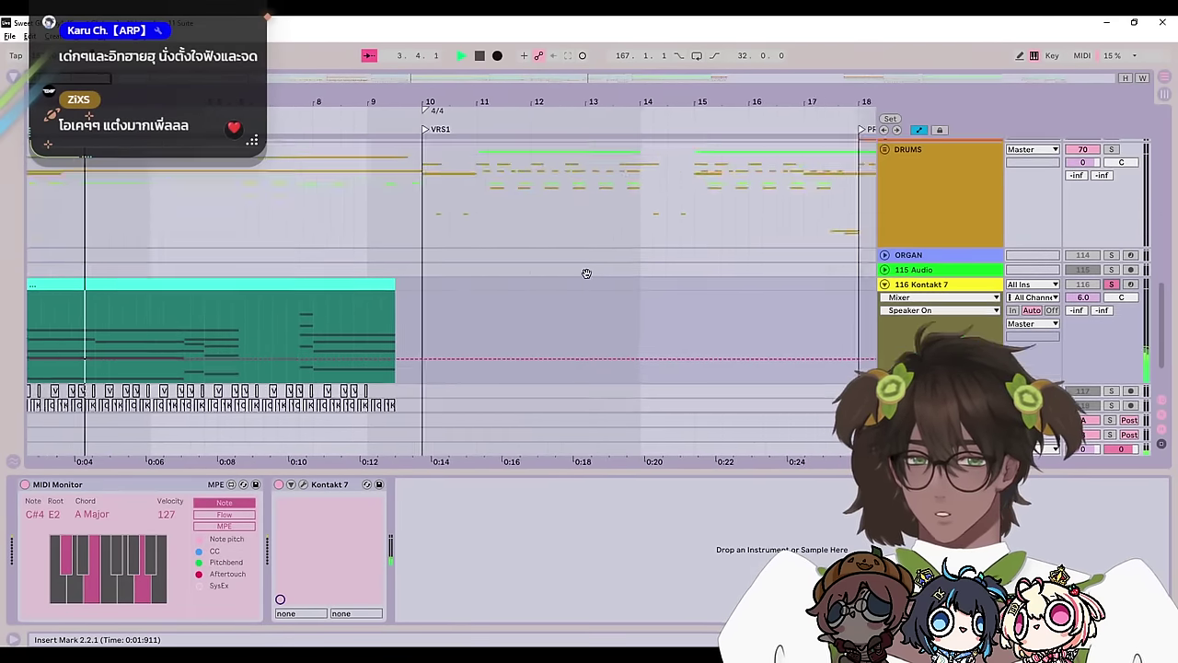
key(space)
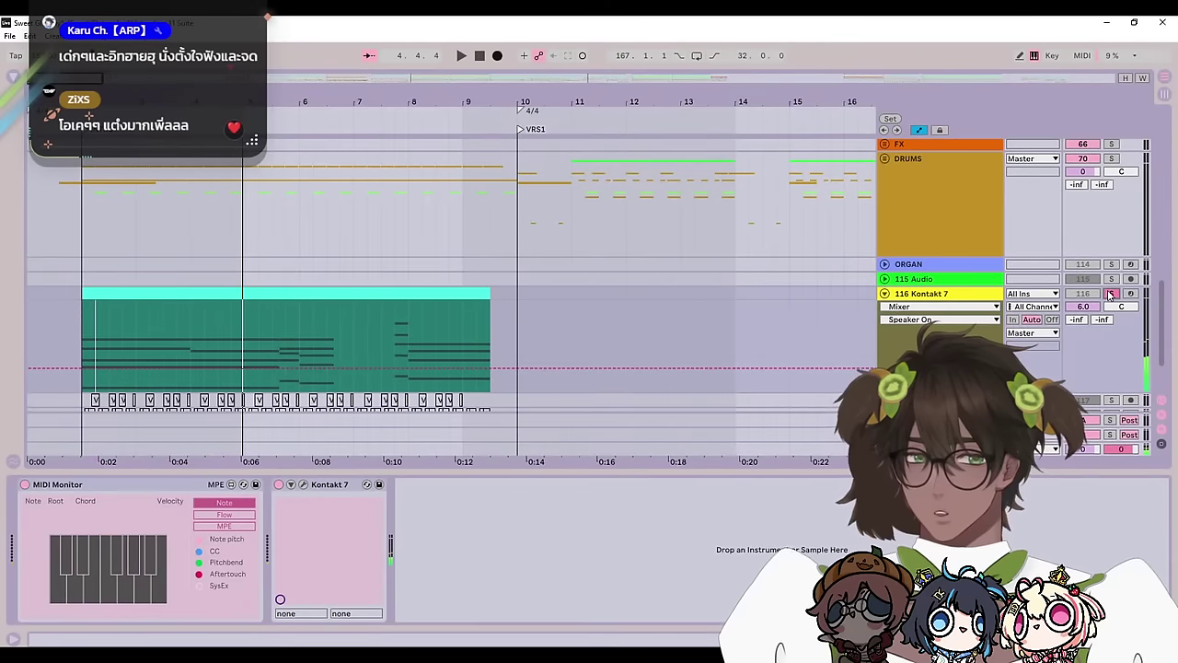
click(885, 294)
Step: Hide the device view to enlarge the arrangement and save the current Set
drag(581, 242, 675, 366)
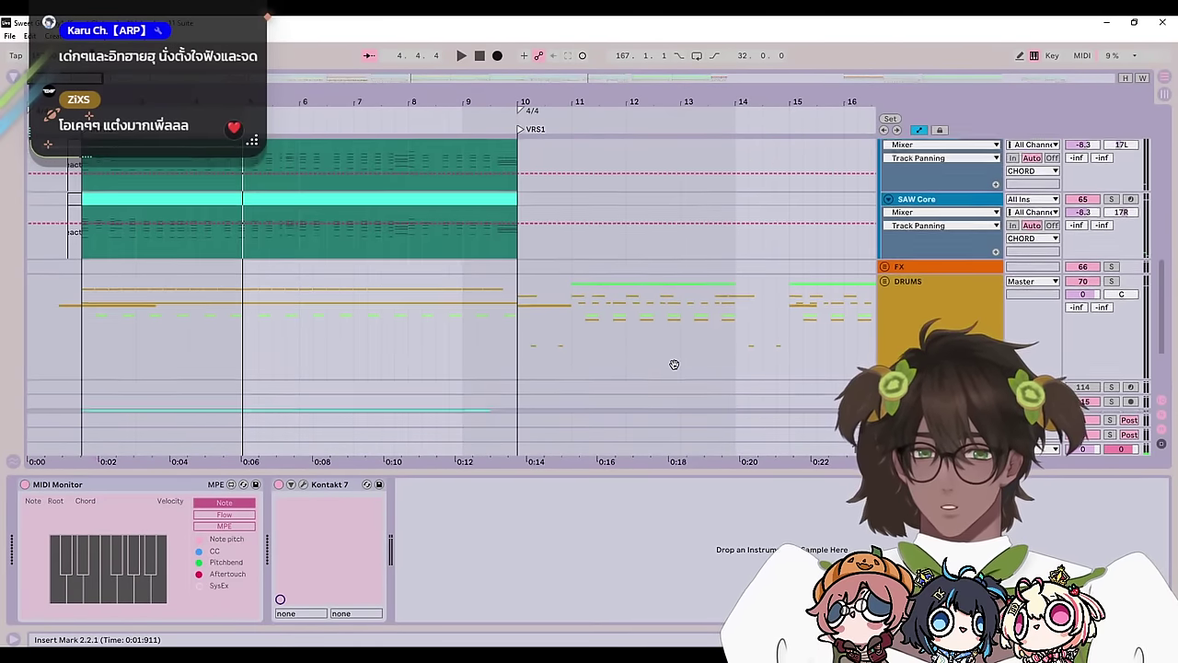
right_click(619, 338)
click(1161, 639)
click(1162, 639)
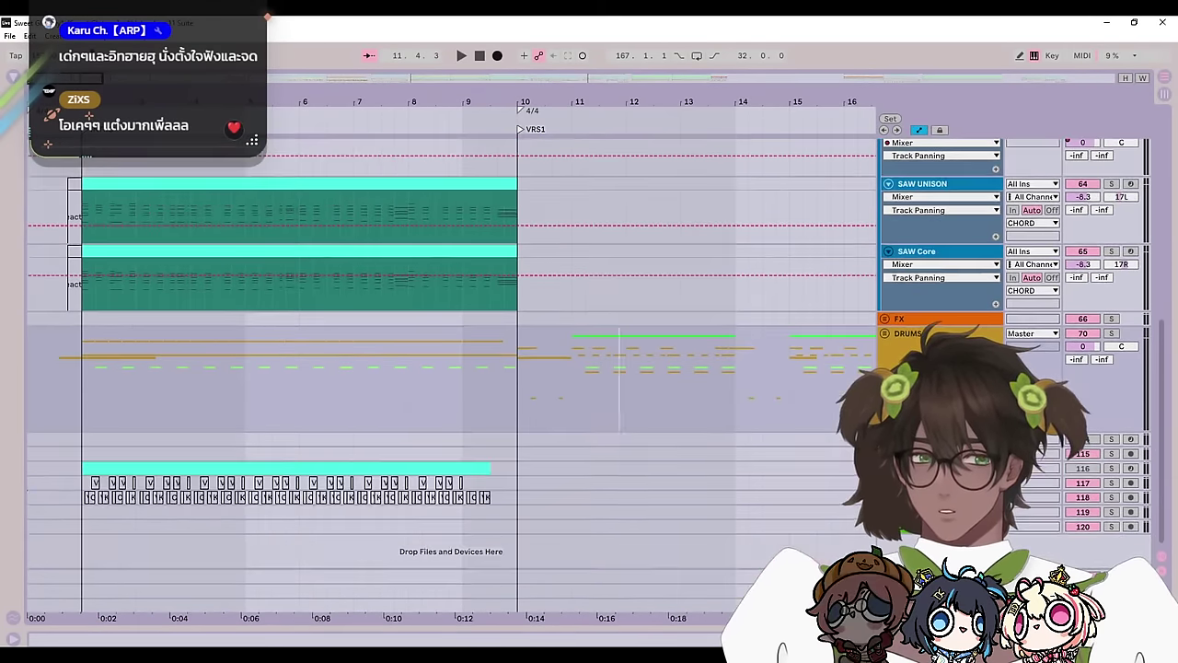
scroll(638, 437, up, 3)
click(516, 411)
key(ctrl+s)
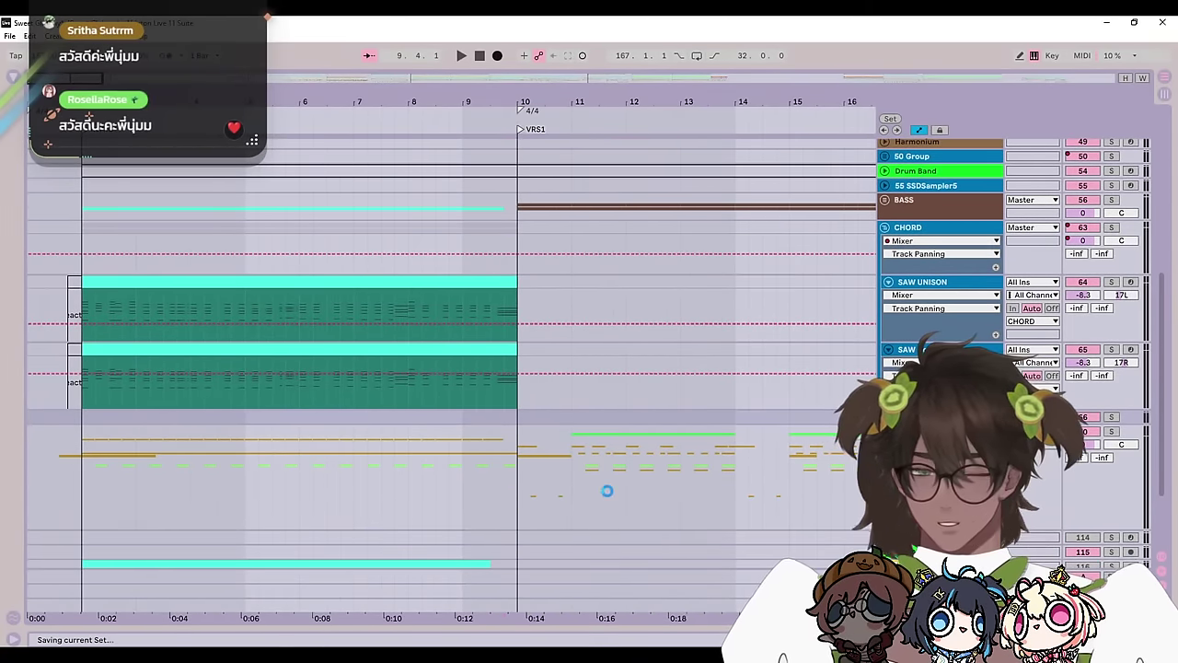
Step: Set the insert marker at 10.1.1, unfold BASS CHARLIE inside the BASS group and solo it
click(659, 495)
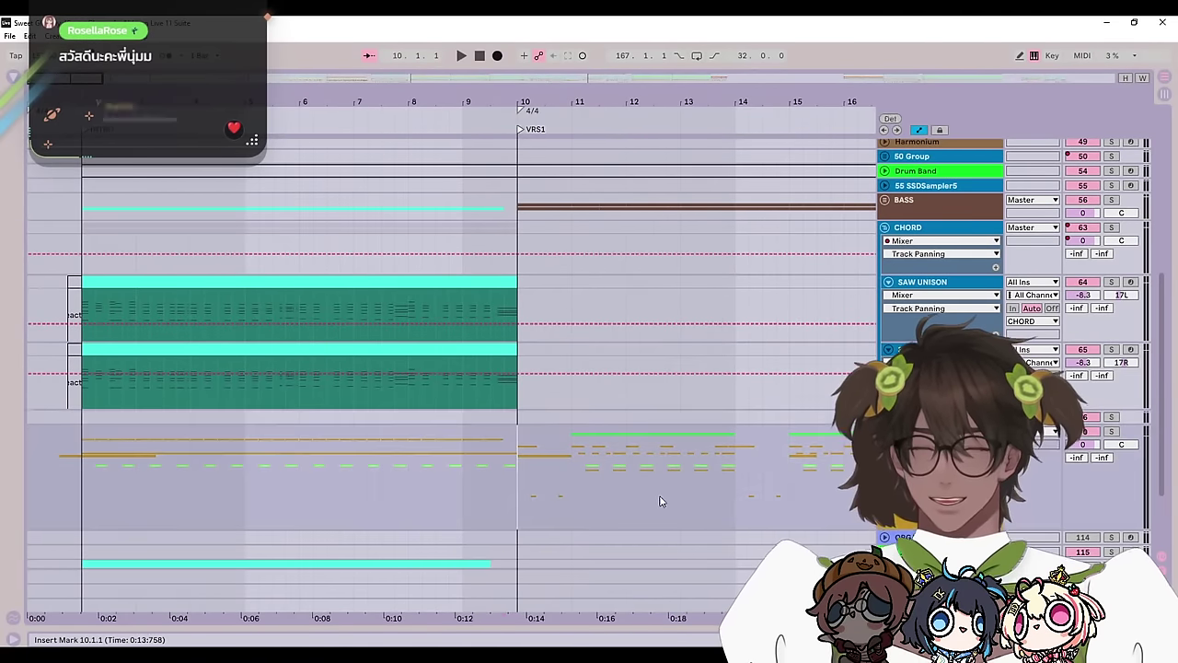
click(885, 201)
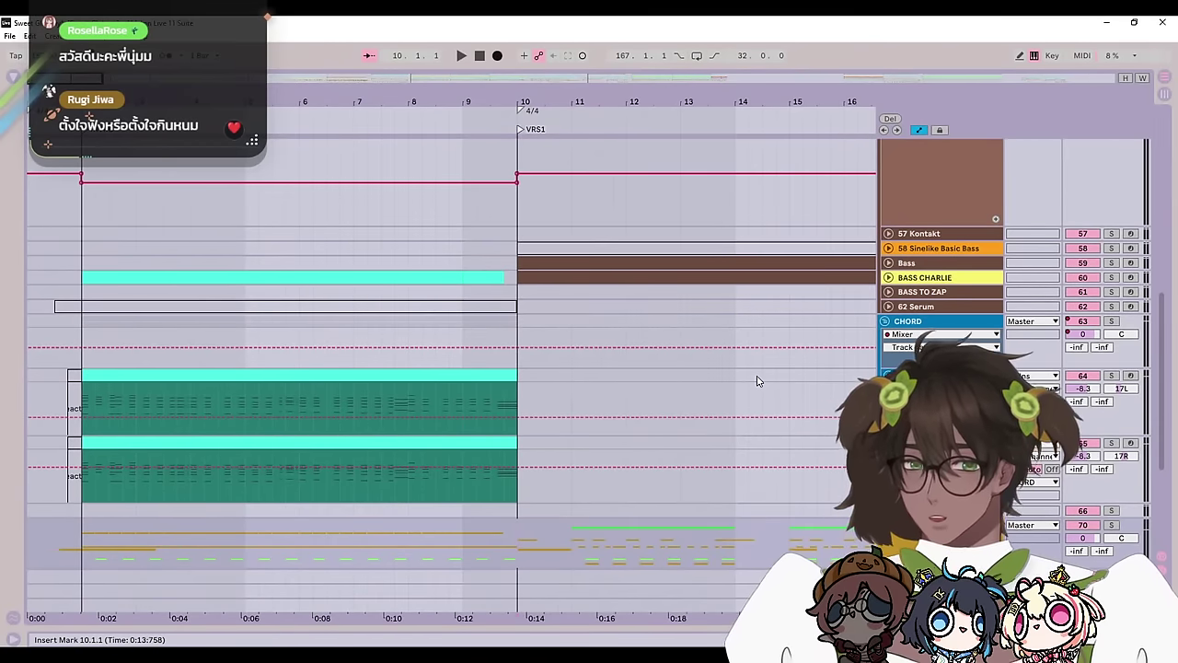
click(888, 278)
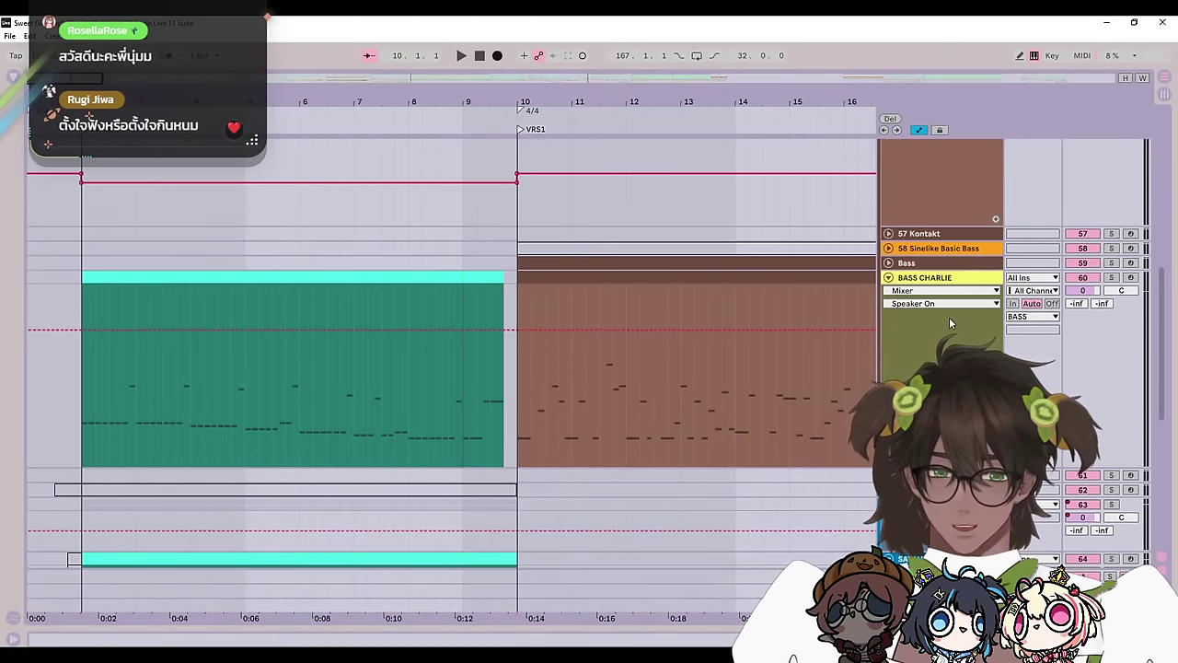
click(1109, 278)
scroll(351, 426, down, 2)
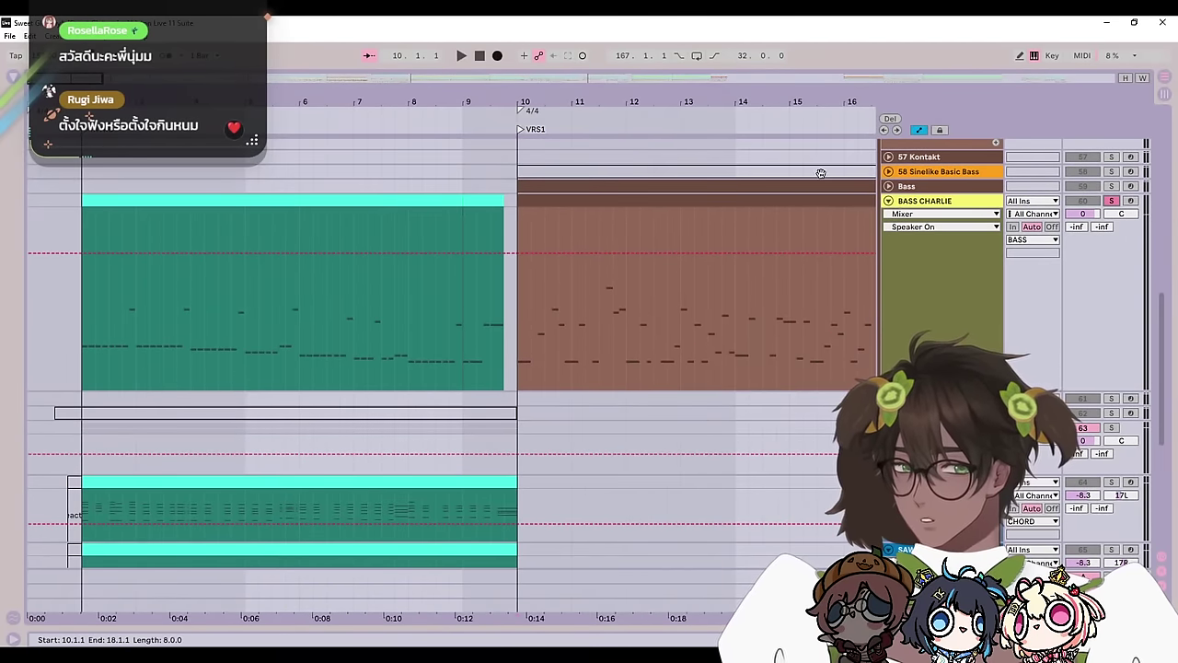
Step: Open the Serum instrument on BASS CHARLIE, inspect its bass patch and close the plug-in window
double_click(940, 204)
click(50, 485)
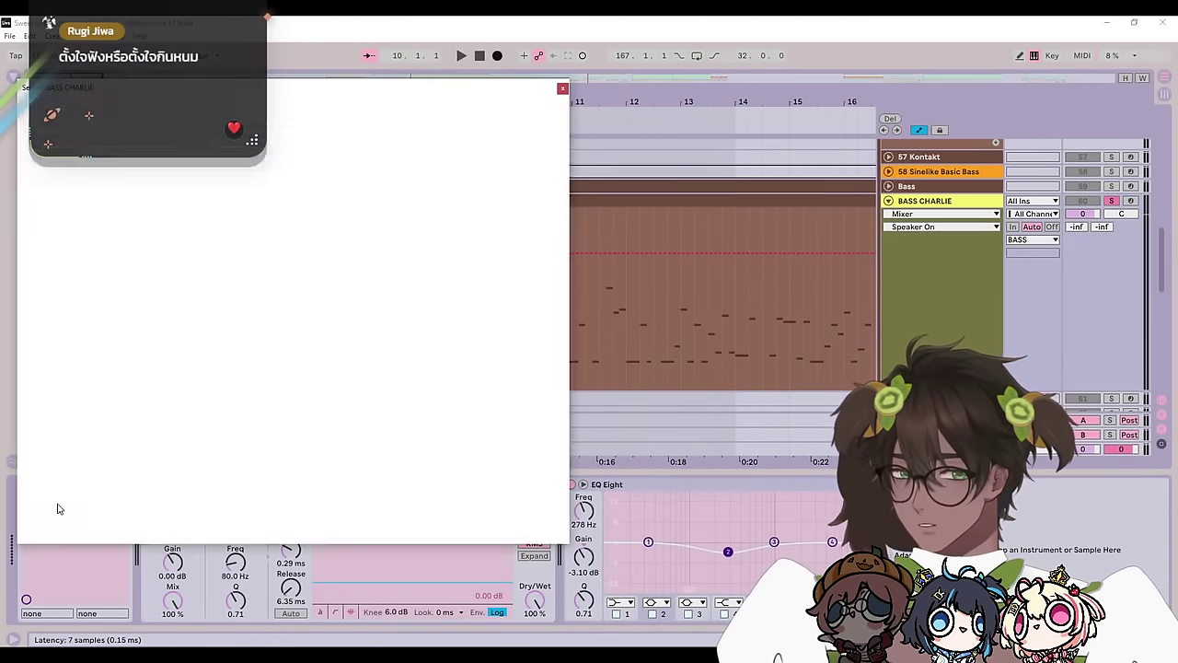
drag(351, 86, 606, 133)
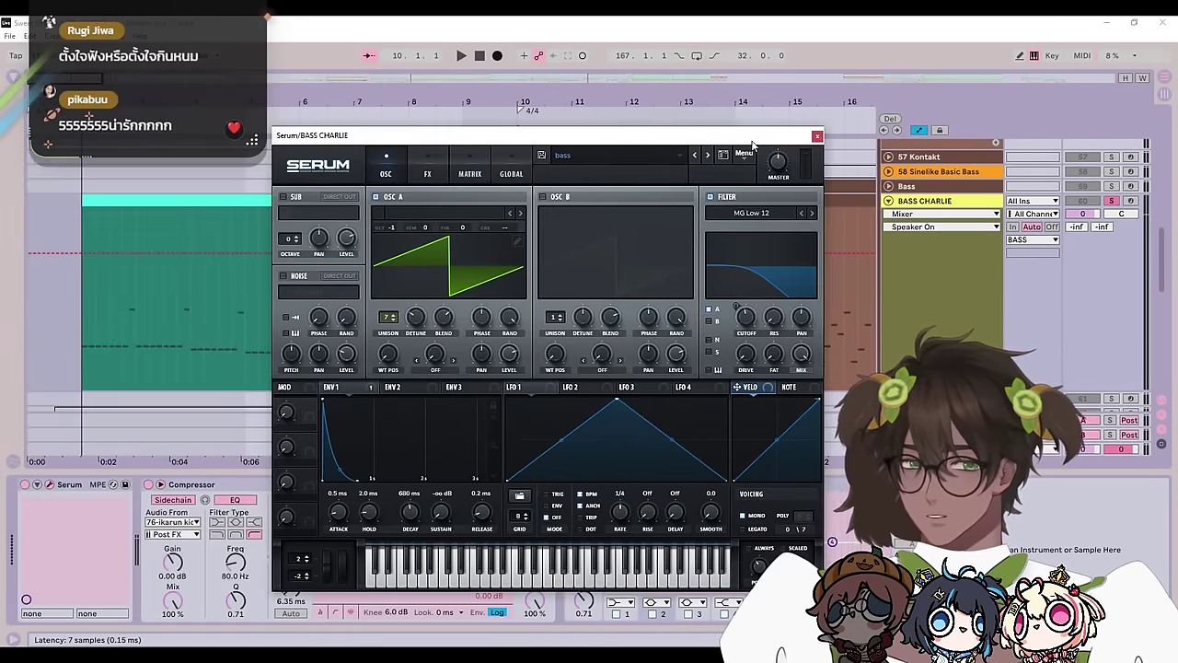
click(818, 138)
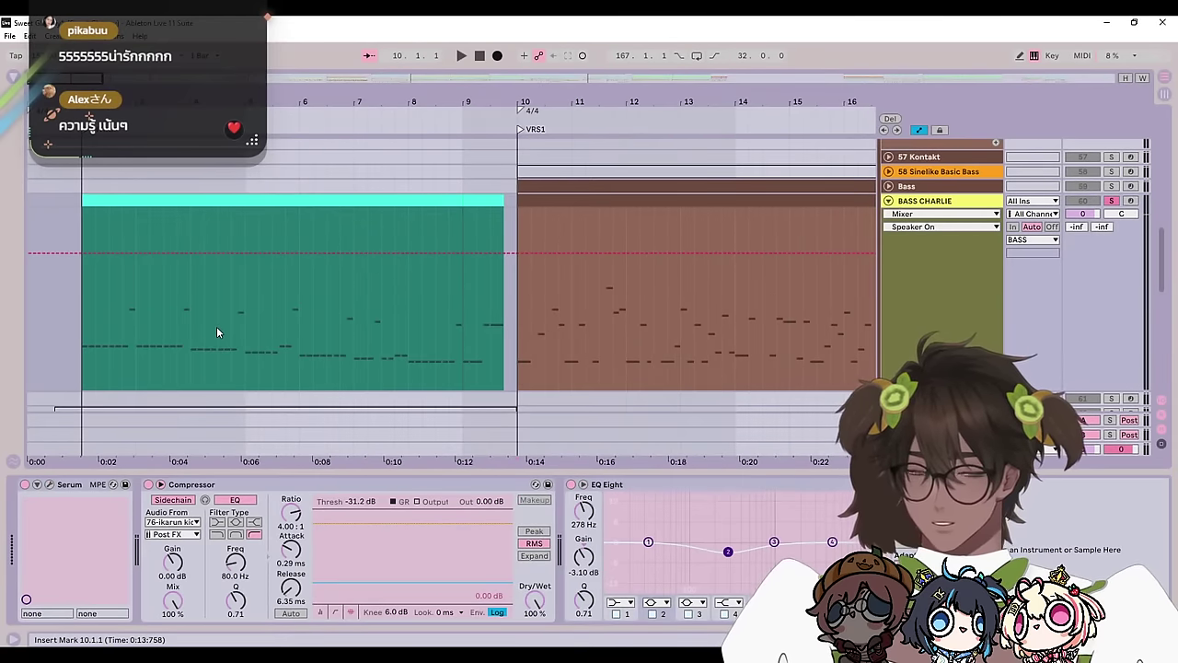
Step: Play the soloed bass briefly from 10.1.1 and set the insert marker at 2.1.1
key(space)
key(space)
scroll(981, 259, down, 1)
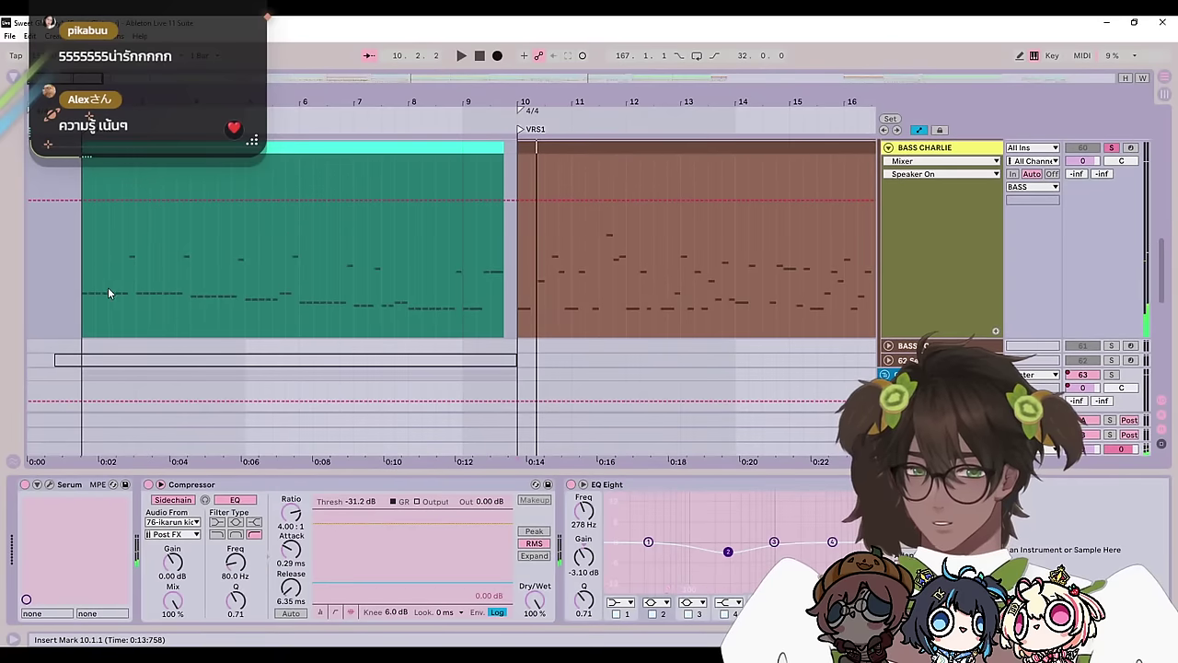
click(109, 293)
scroll(1086, 202, up, 1)
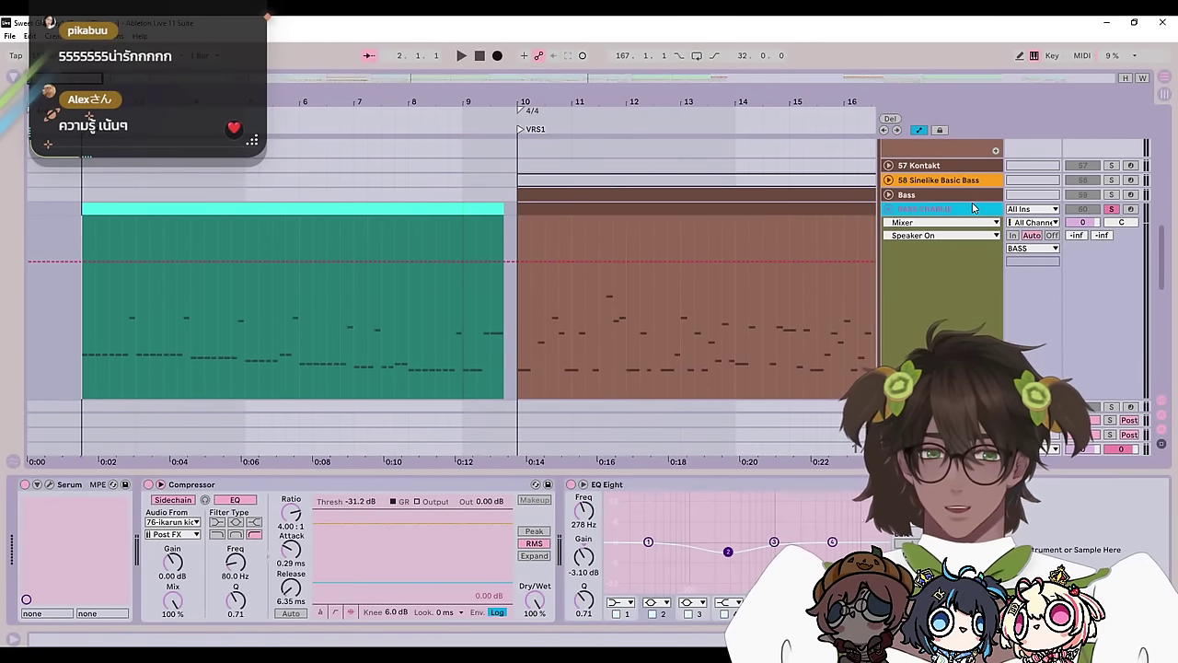
Step: Play the intro bass line from 2.1.1 in solo, hide the device view and stop playback
key(ctrl+r)
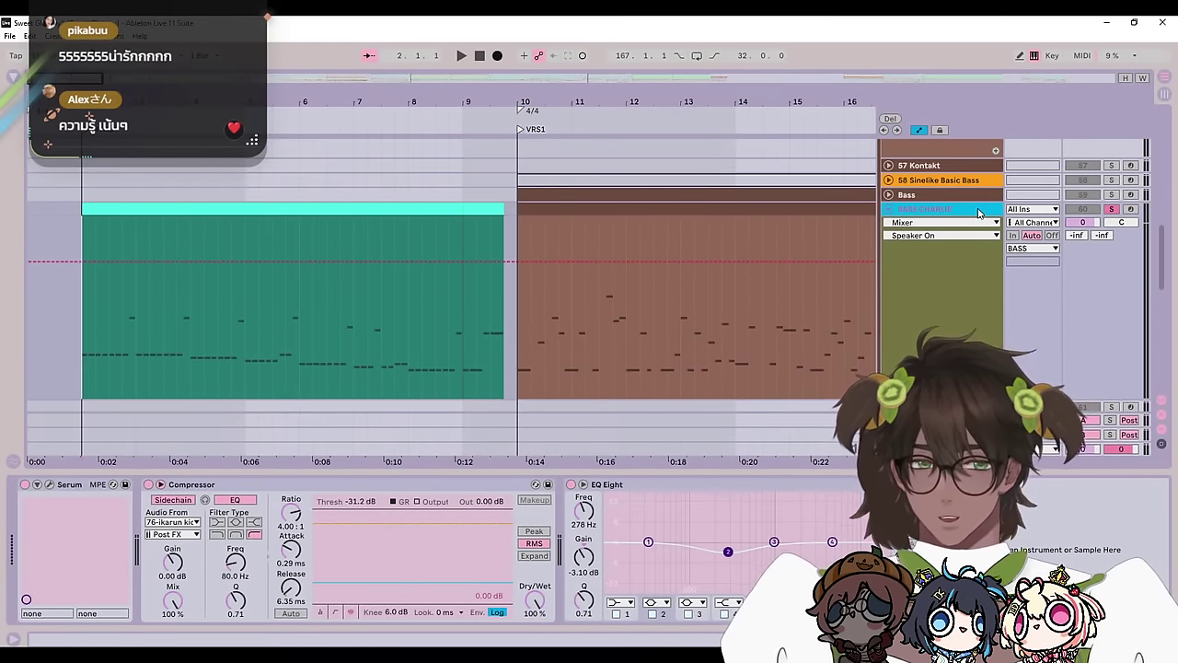
key(space)
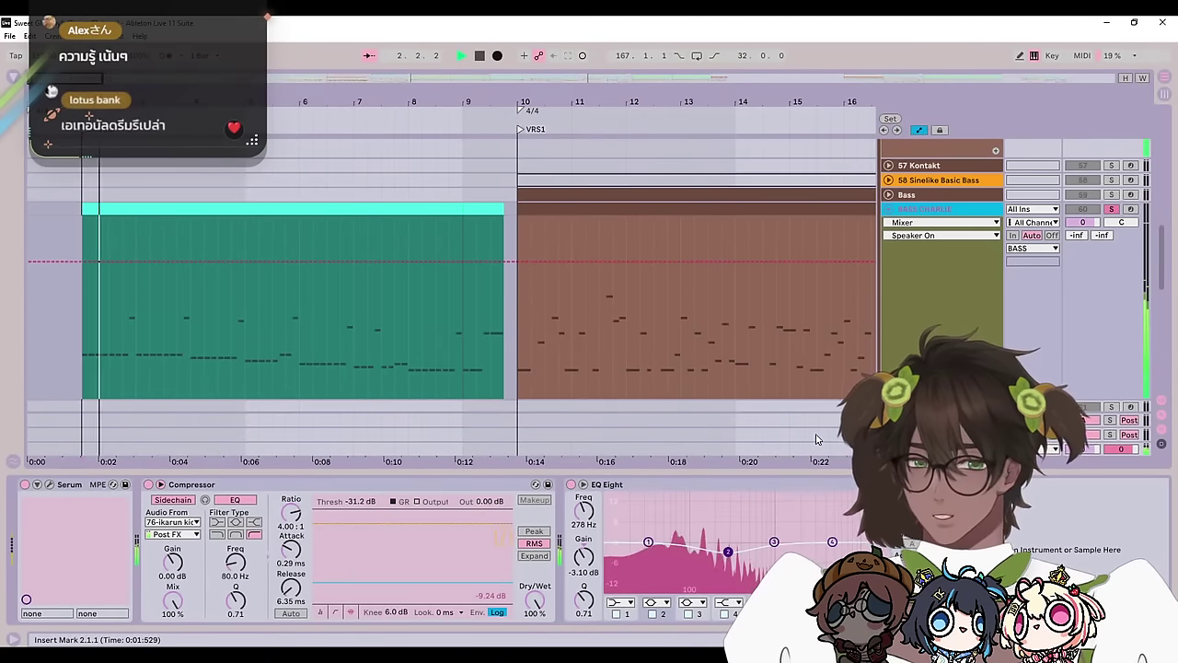
scroll(806, 350, down, 3)
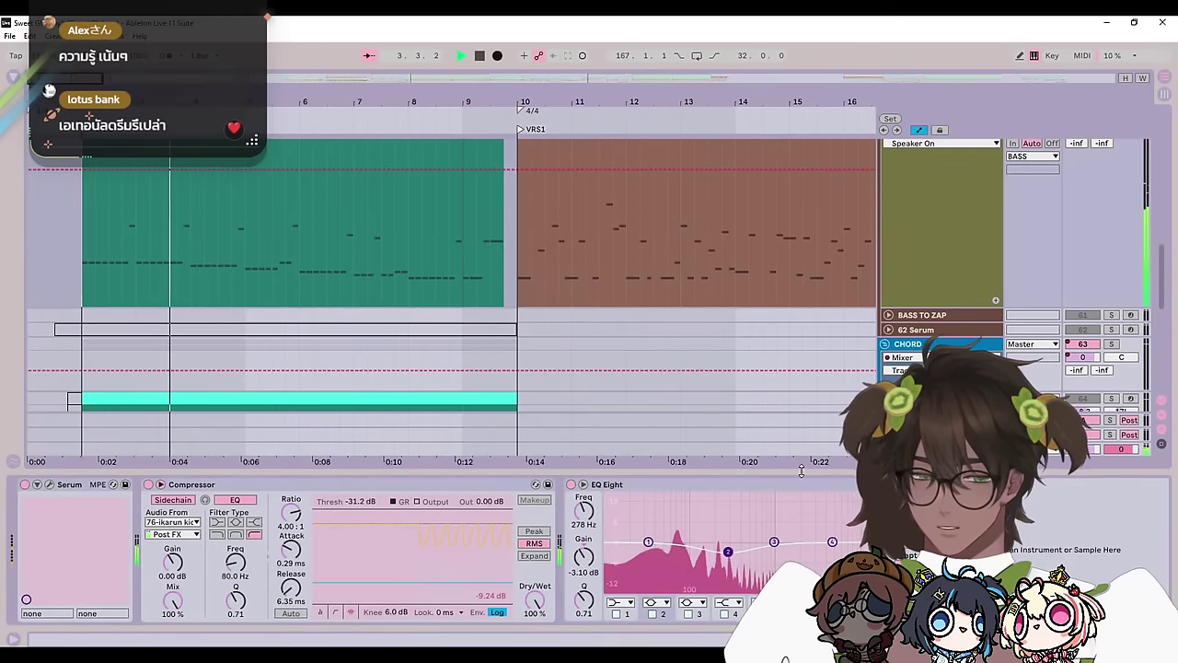
drag(801, 471, 803, 561)
scroll(804, 515, down, 4)
scroll(803, 516, up, 2)
scroll(1102, 328, down, 3)
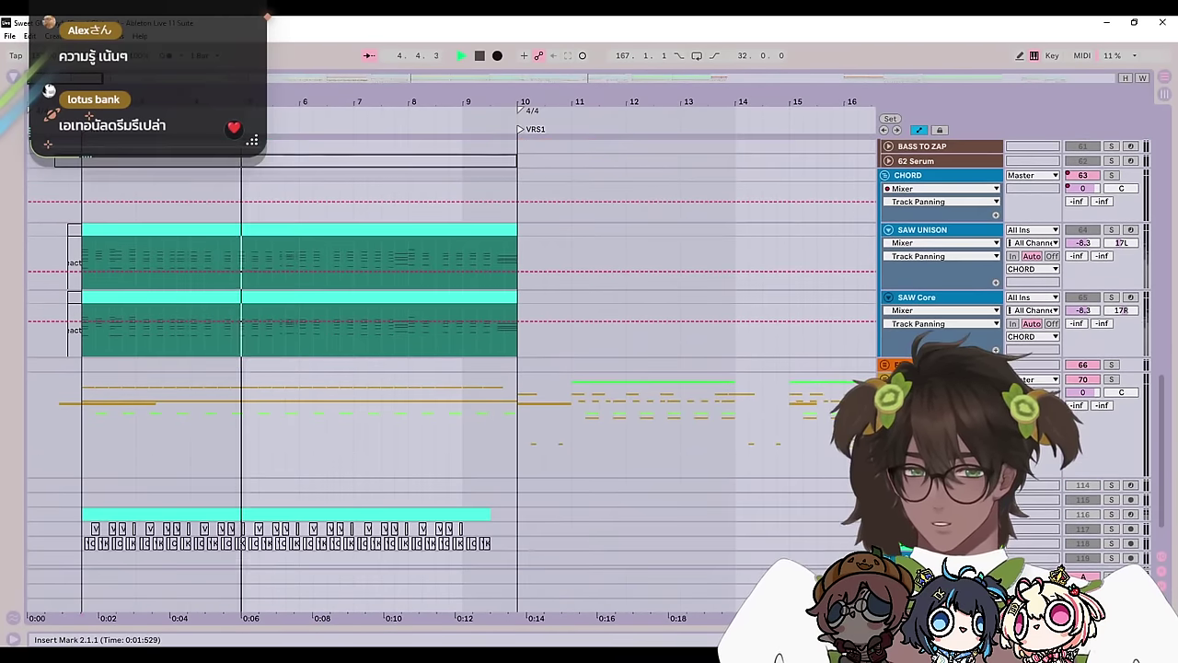
scroll(1101, 329, up, 5)
key(space)
Step: Solo the CHORD group alongside BASS CHARLIE and play both from 2.1.1
click(1112, 329)
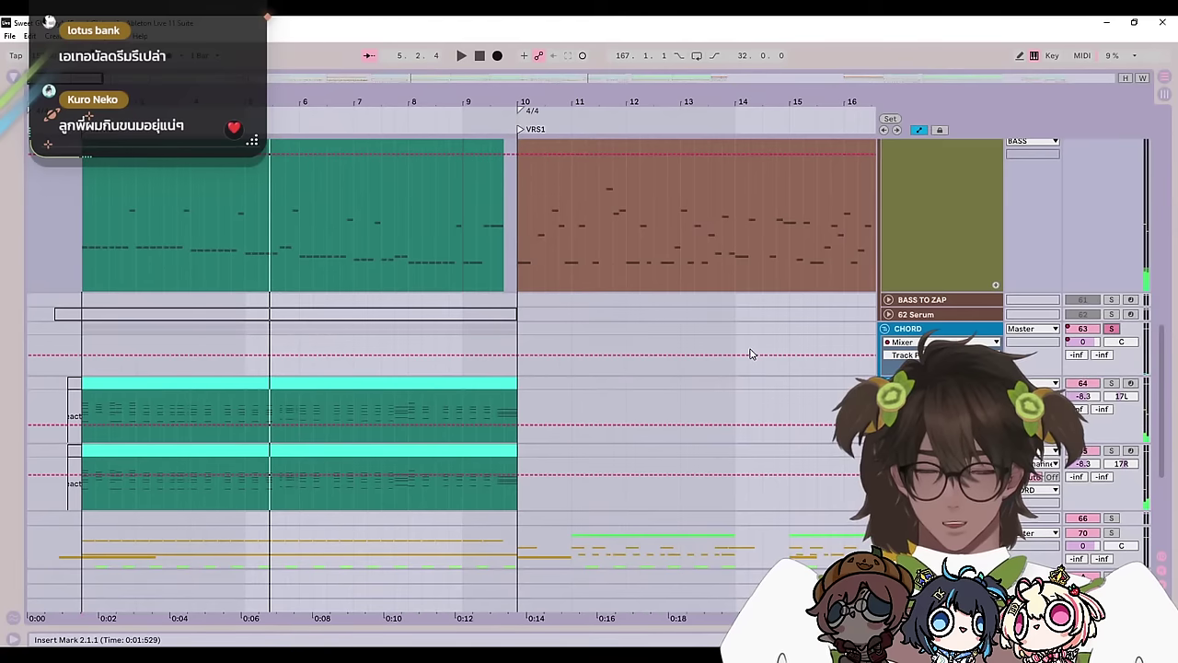
key(space)
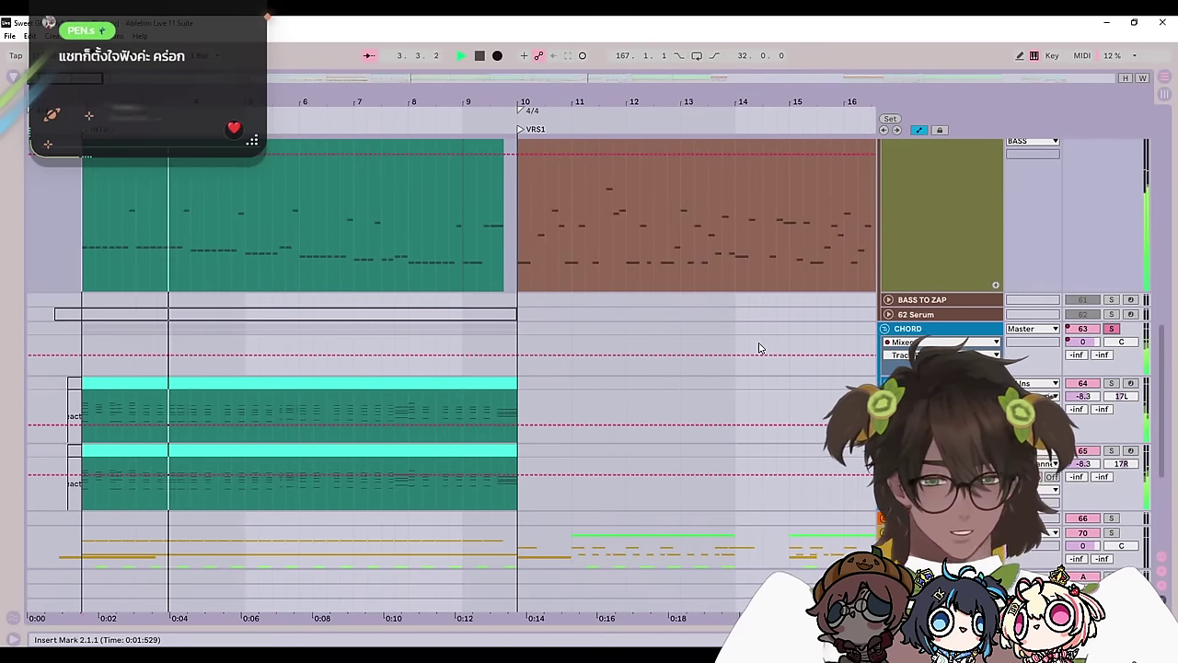
scroll(760, 347, down, 5)
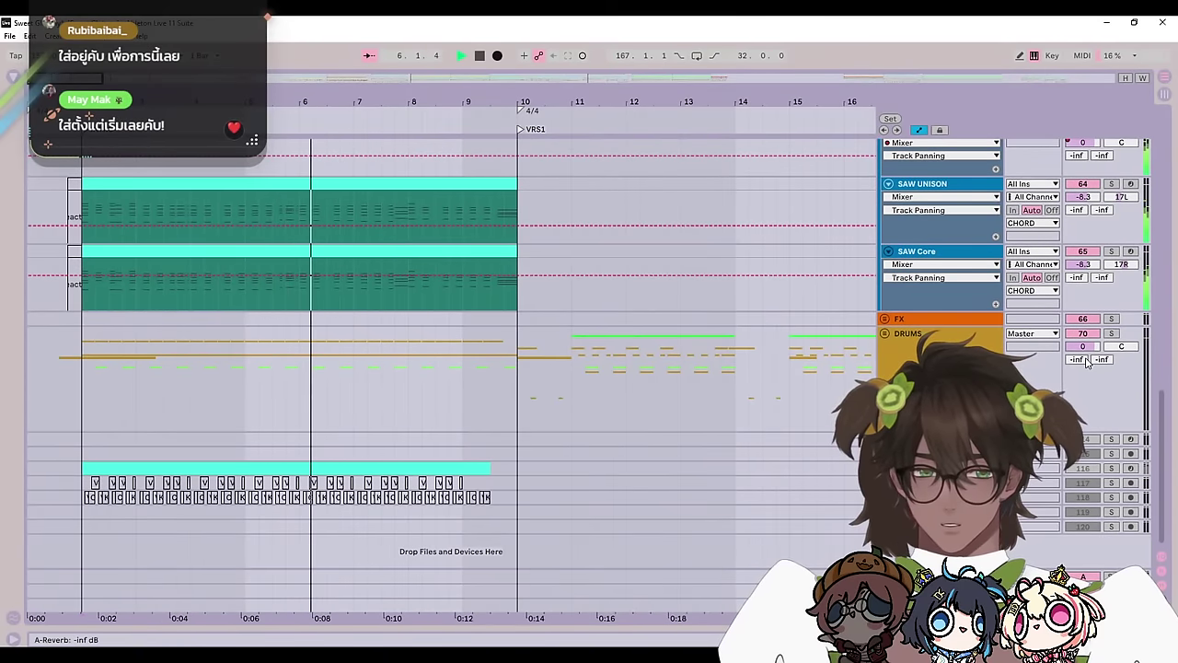
key(space)
Step: Unfold the DRUMS group, add it to the soloed tracks and play the intro from 2.1.1
click(886, 335)
scroll(887, 359, down, 3)
scroll(1108, 208, down, 1)
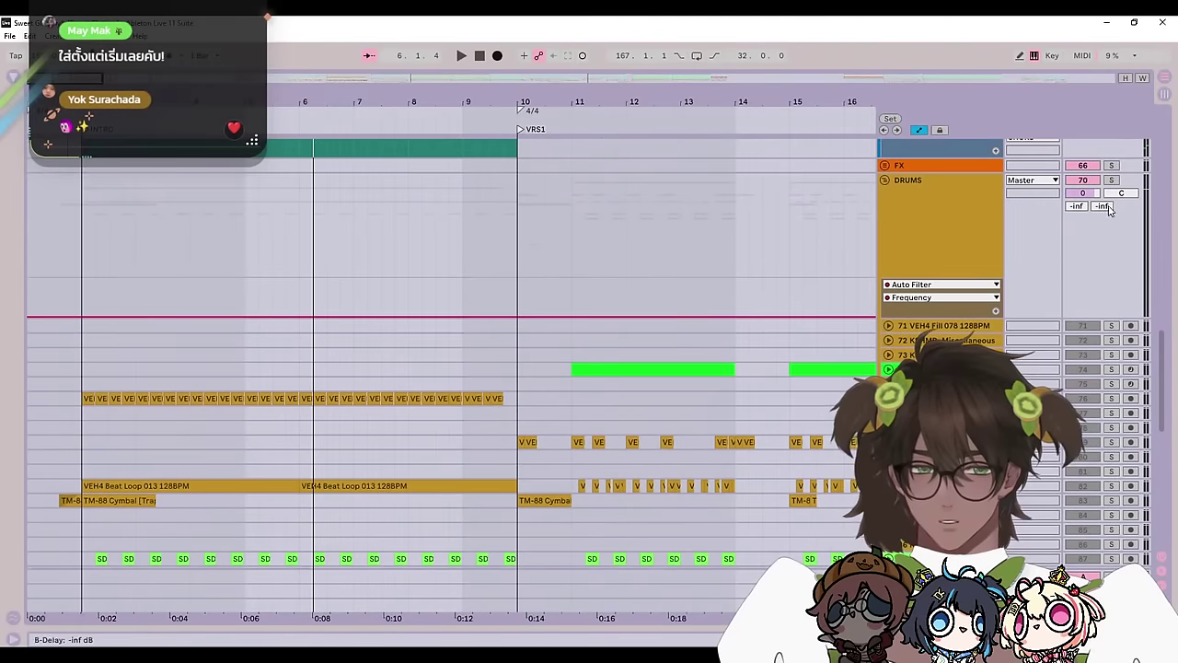
click(1114, 182)
key(space)
scroll(405, 408, down, 3)
scroll(848, 303, up, 3)
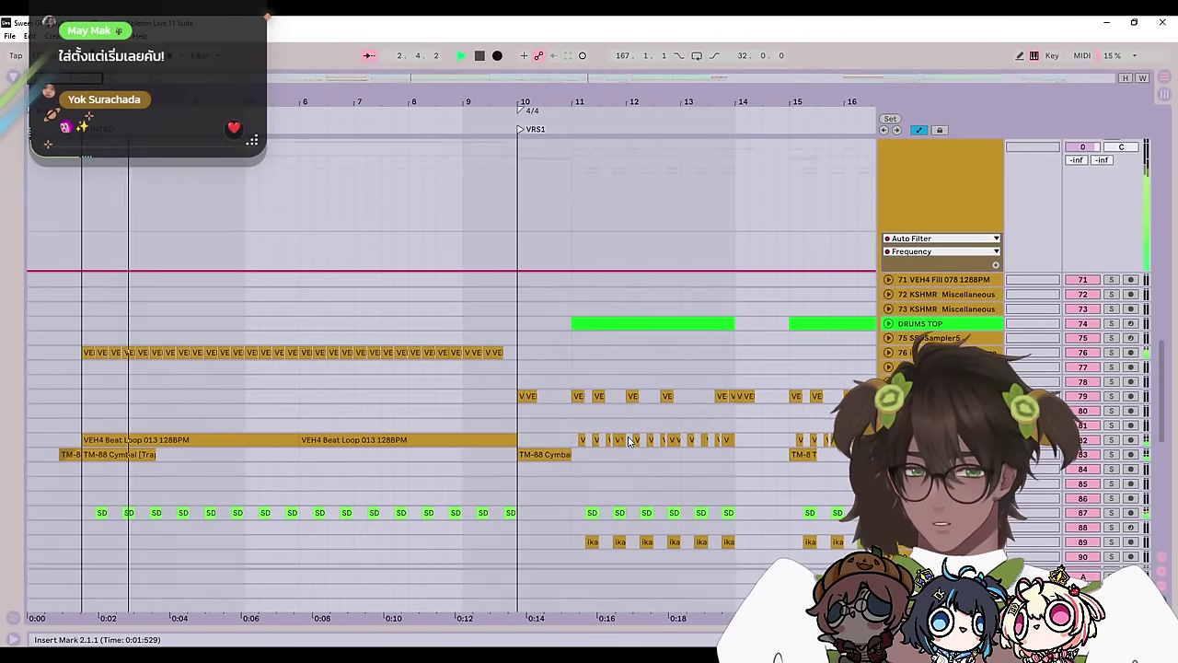
Step: Shrink the DRUMS group's Auto Filter Frequency automation lane while playback continues
click(945, 240)
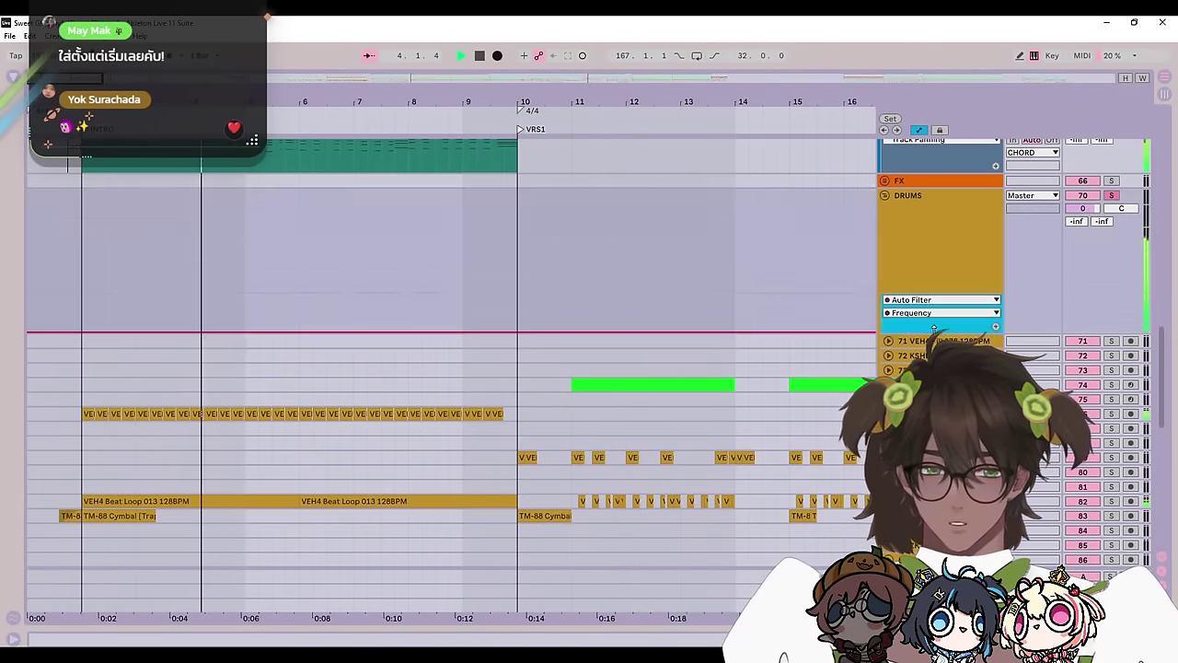
key(u)
key(u)
click(946, 301)
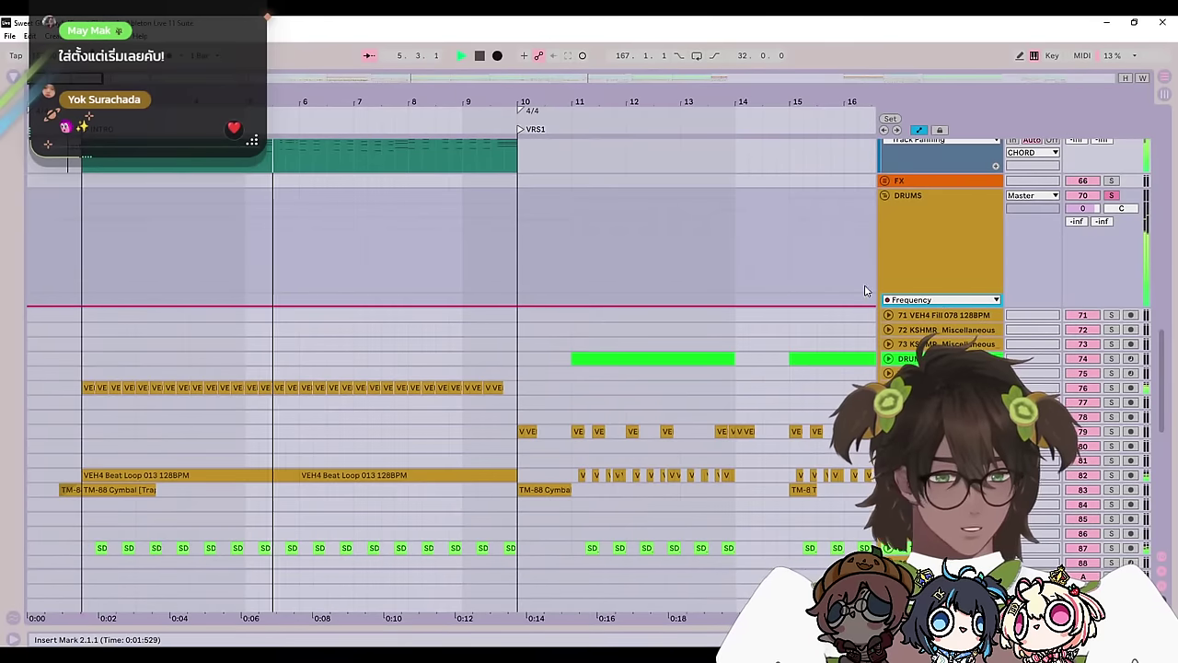
Step: Look through the drum tracks during playback, fold the DRUMS group, clear the solos and stop playback
scroll(579, 377, down, 5)
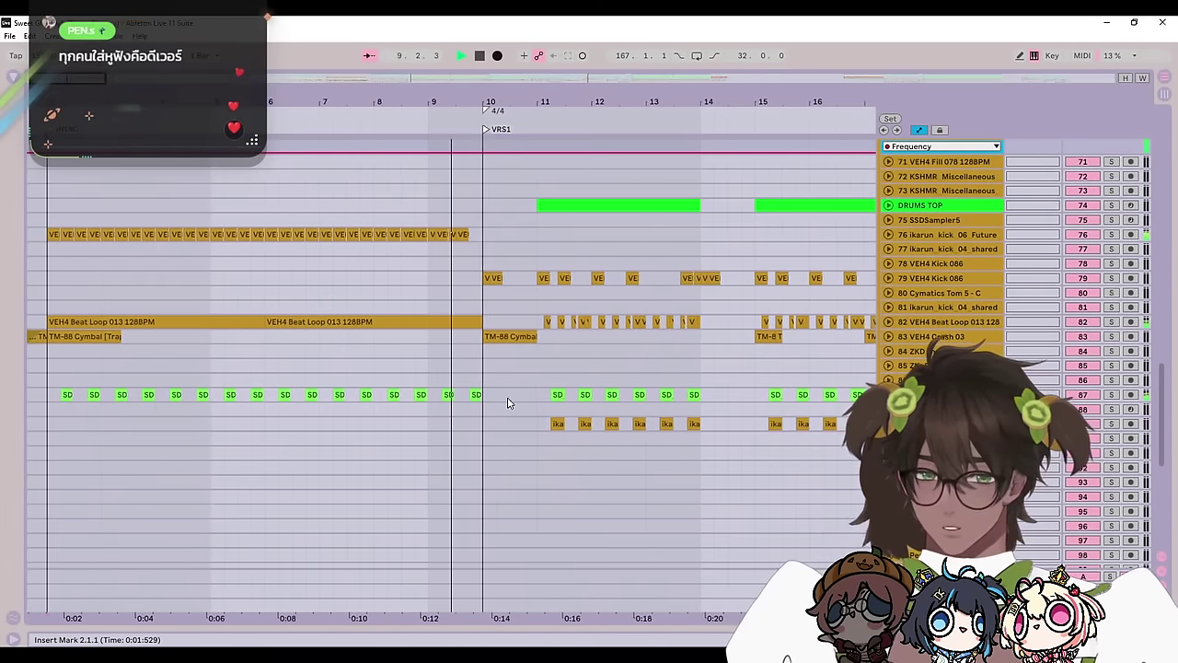
scroll(552, 432, up, 2)
scroll(884, 230, up, 2)
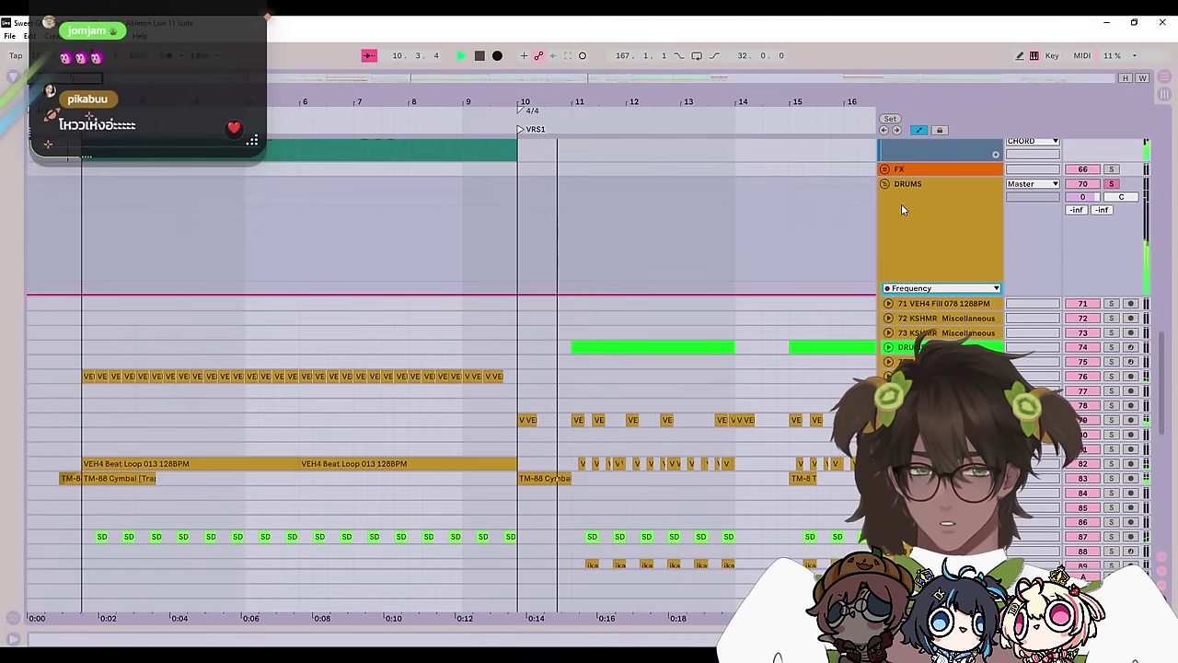
click(886, 185)
click(1111, 184)
key(space)
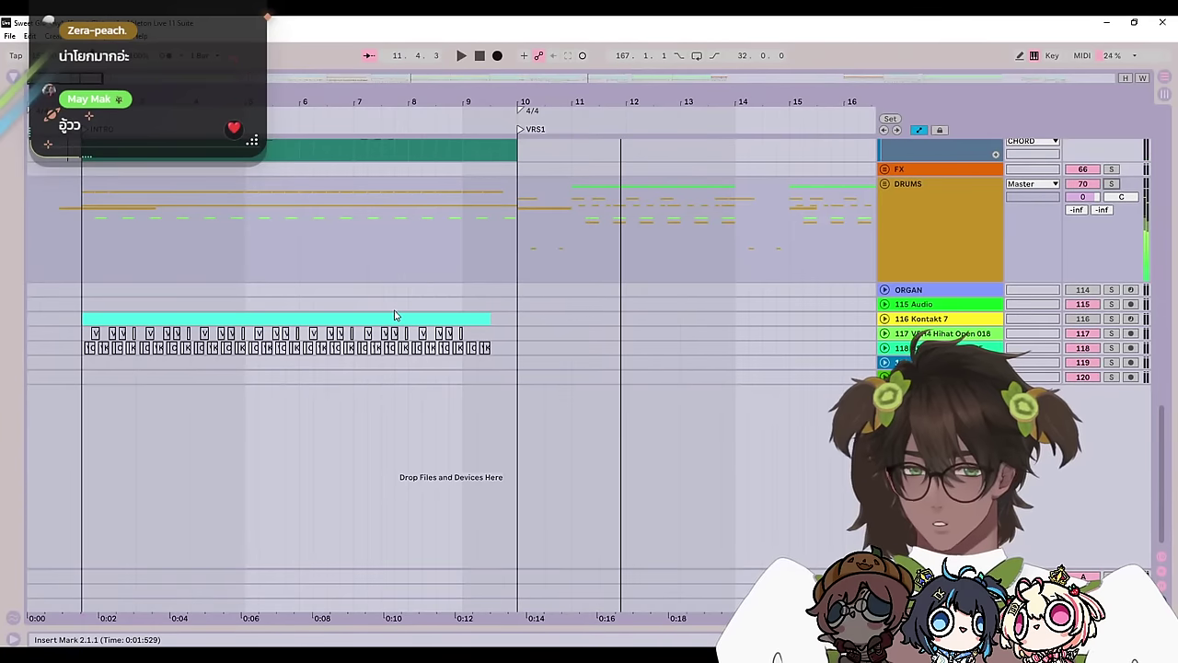
Step: Unfold the BRASS group and expand its tracks 37 and 38 to show their intro notes
drag(447, 400, 517, 516)
scroll(553, 405, up, 5)
scroll(644, 313, up, 2)
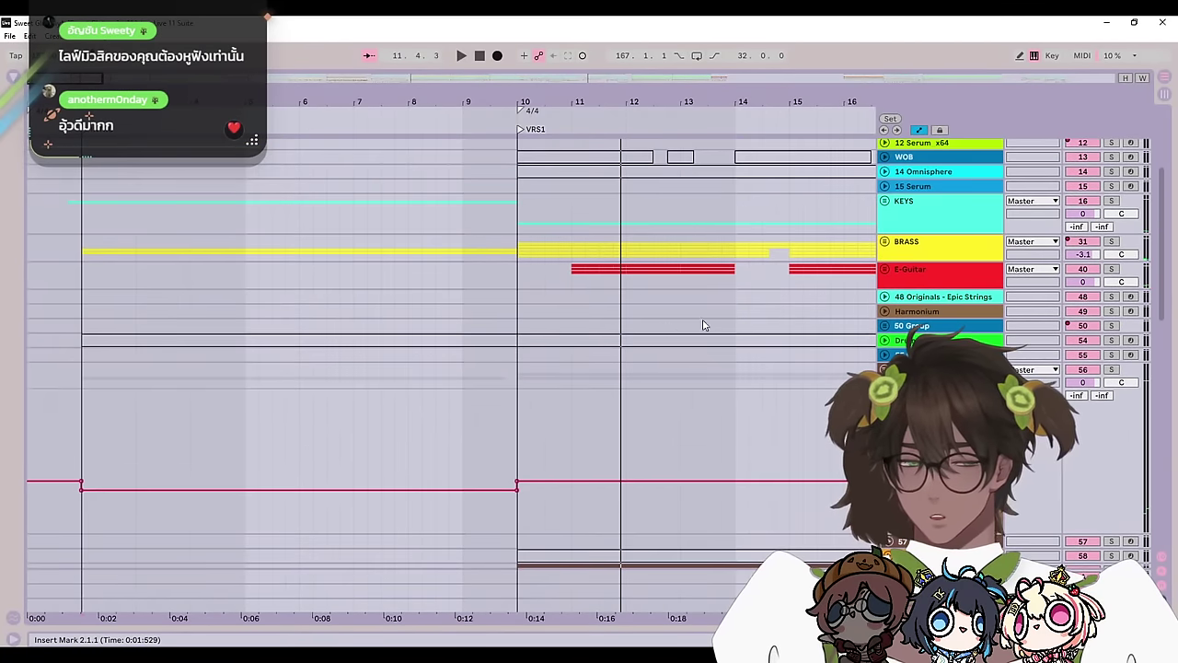
click(892, 237)
click(886, 240)
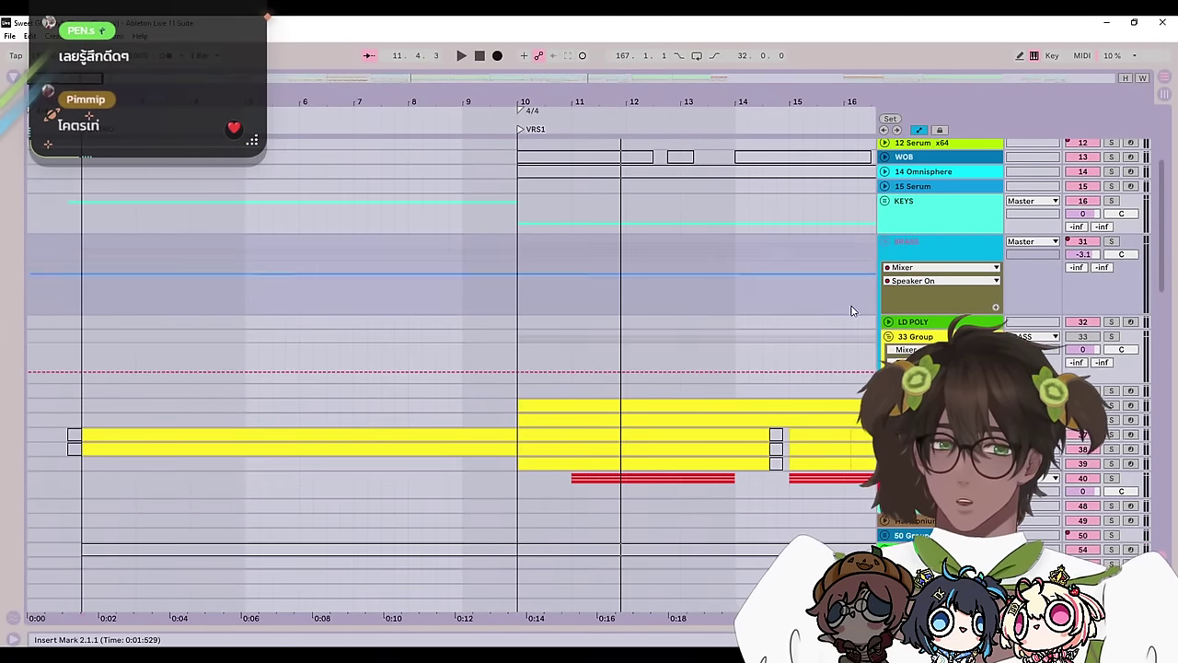
click(888, 449)
click(888, 434)
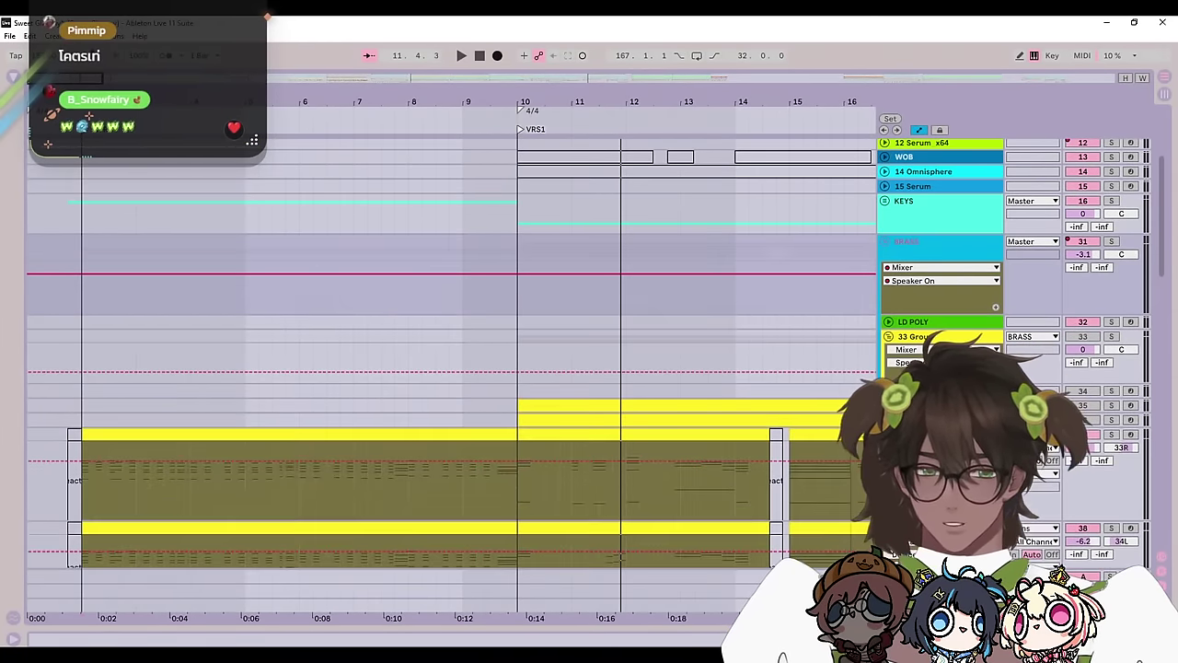
Step: Check the Trombone notes inside 33 Group, collapse that track again, and show the separate brass synth track 39 in a shortened lane
scroll(888, 434, down, 2)
click(892, 343)
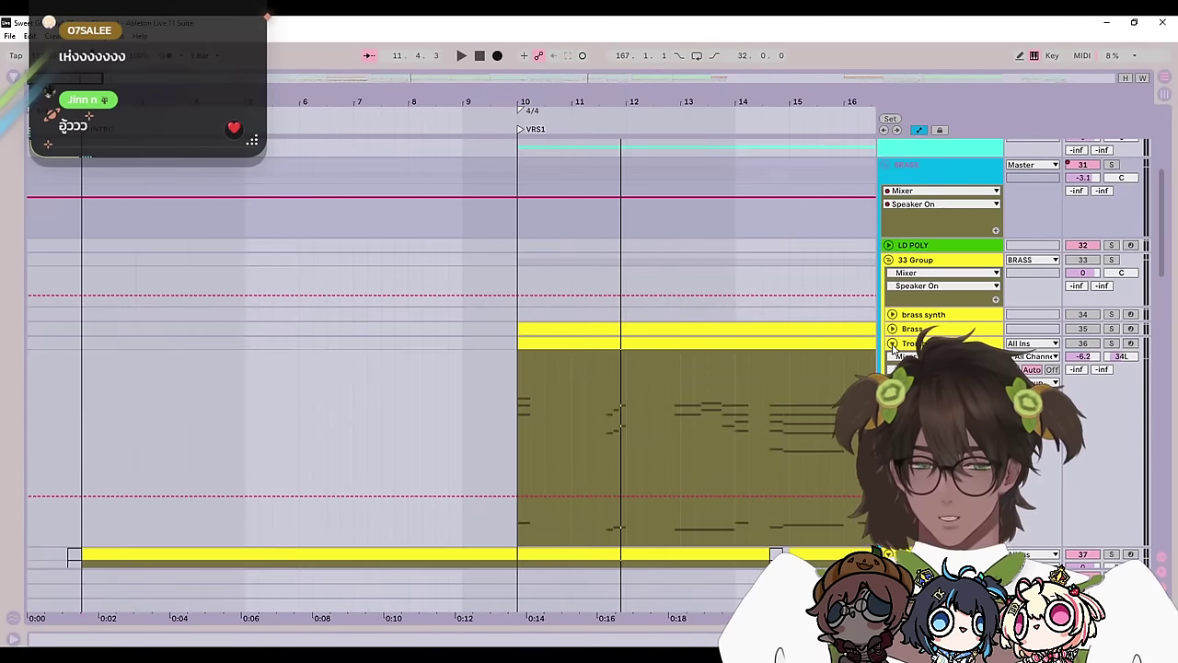
click(891, 343)
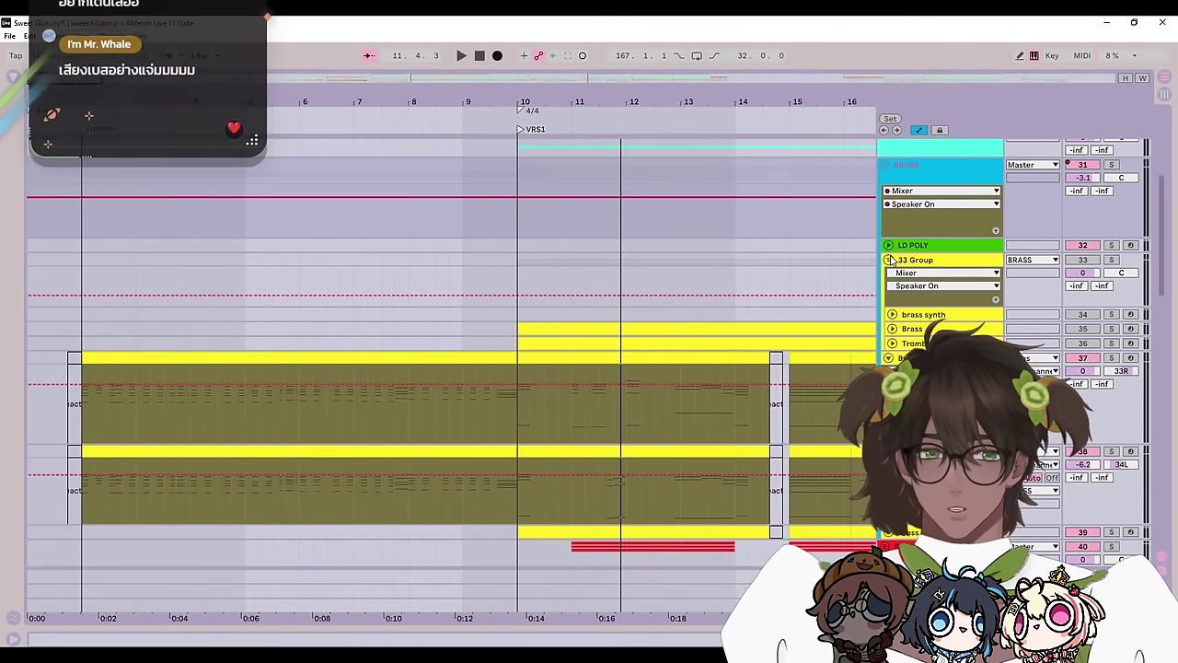
scroll(589, 350, down, 5)
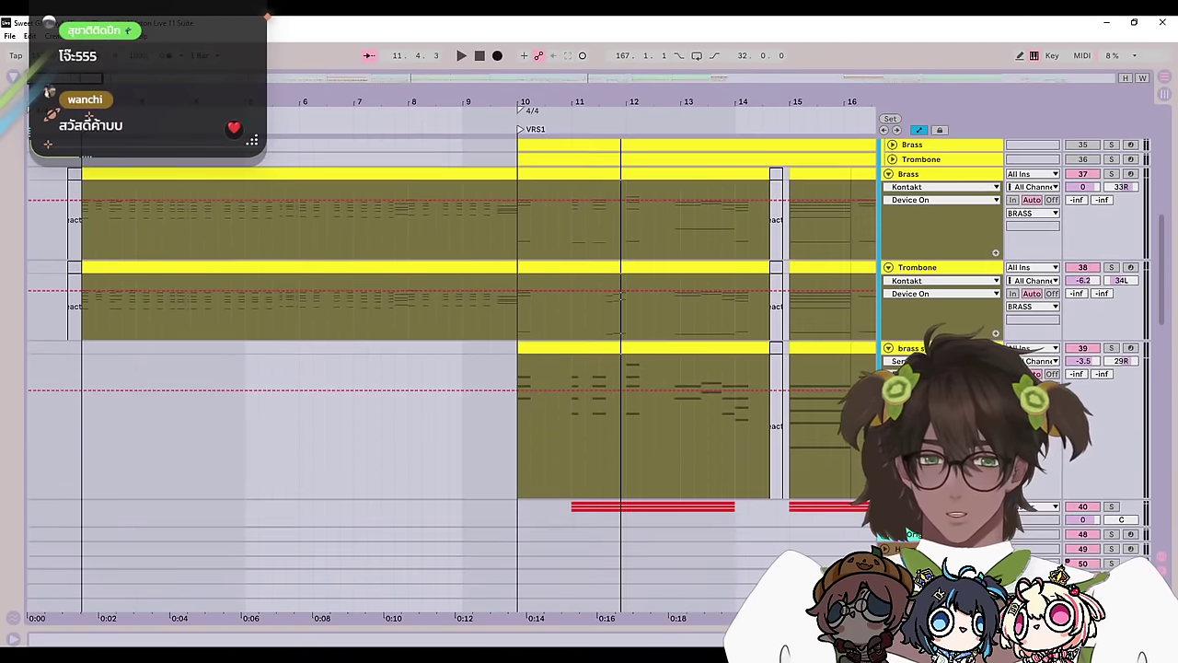
drag(944, 498, 943, 447)
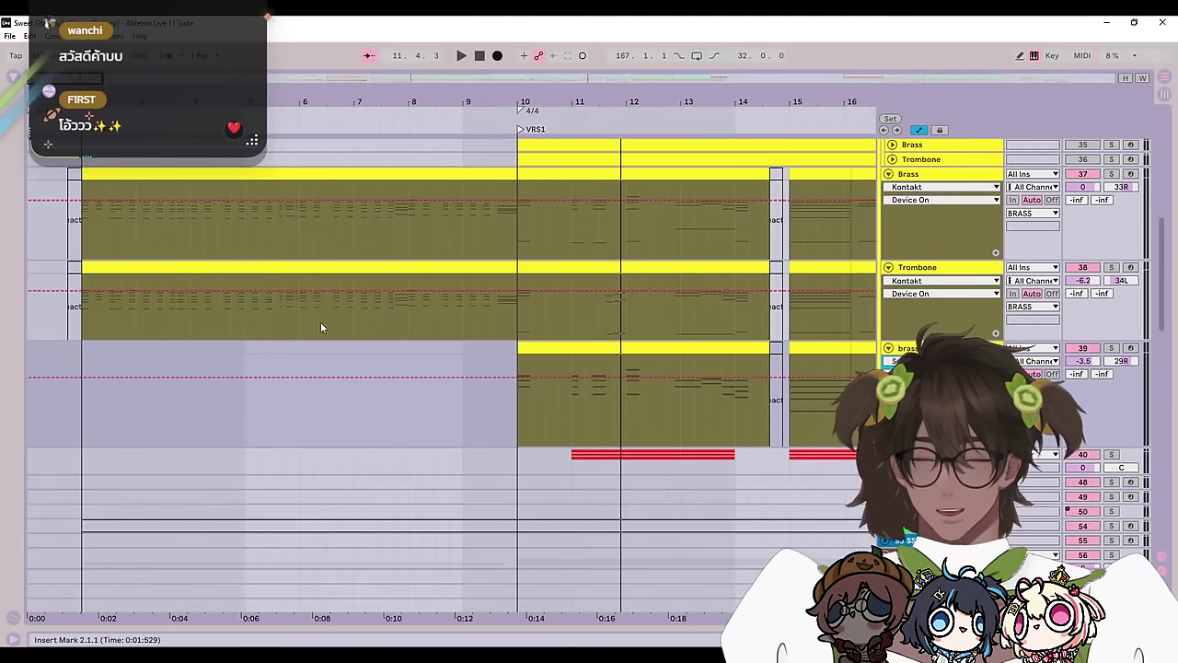
Step: Set the insert marker to 2.1.1 on the Brass track and play the intro's brass parts
click(92, 230)
scroll(873, 311, up, 1)
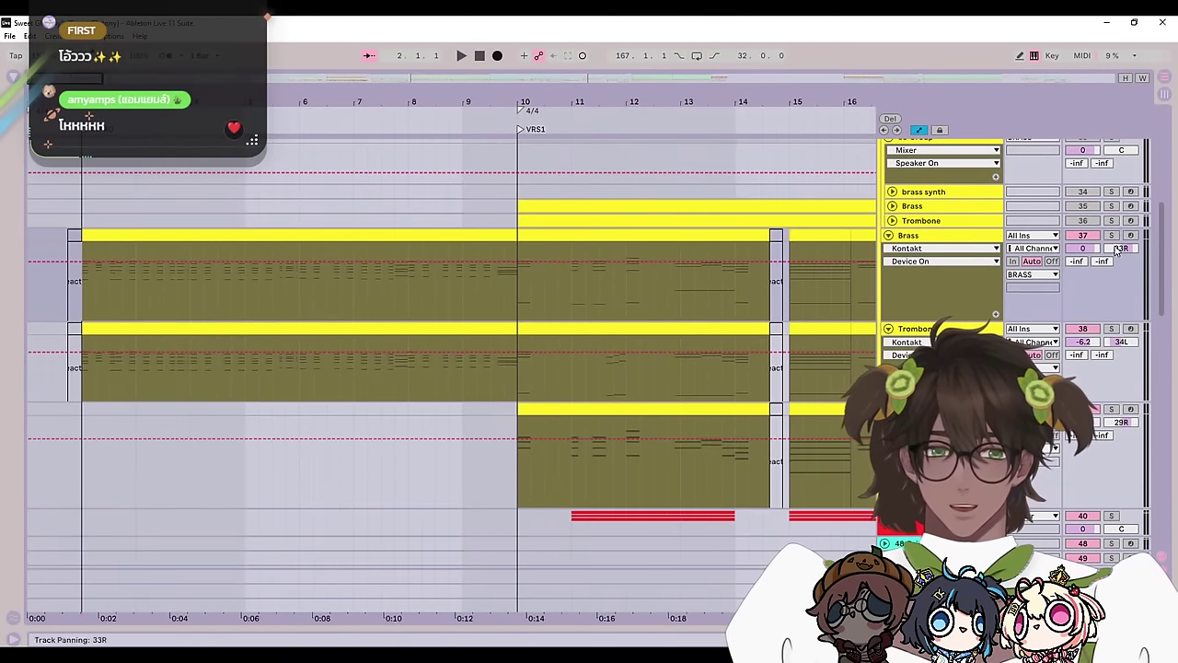
scroll(1118, 250, up, 3)
scroll(1113, 215, up, 4)
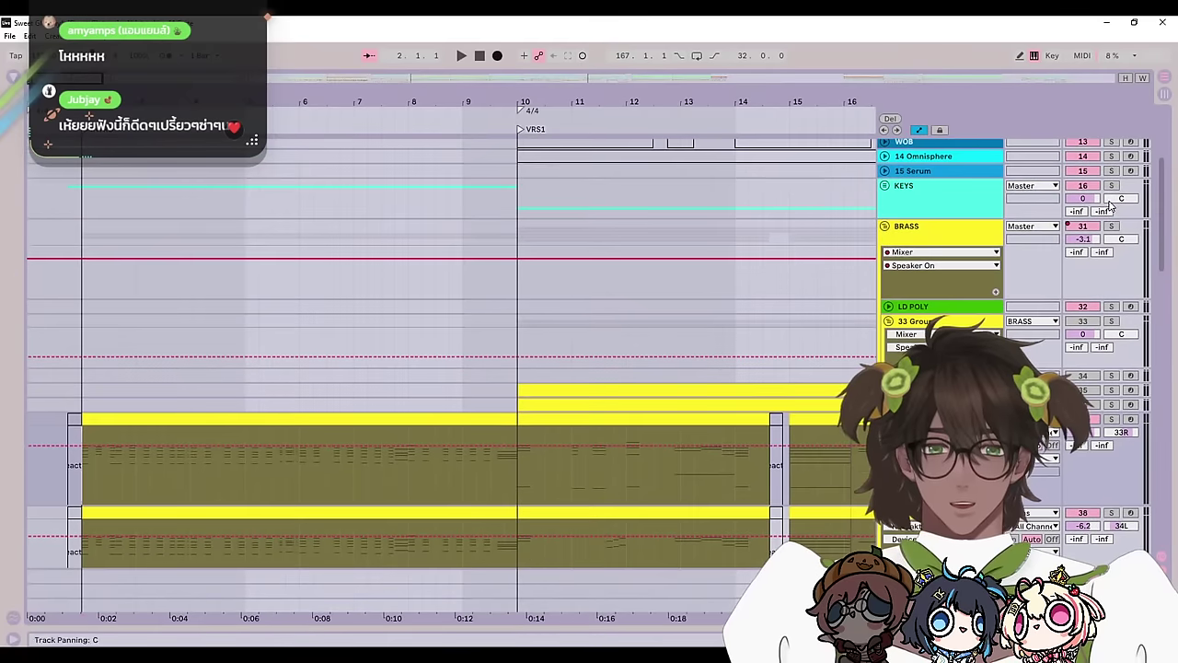
key(space)
Step: Look through the BASS and CHORD tracks during playback and return to the brass layers
scroll(730, 437, down, 4)
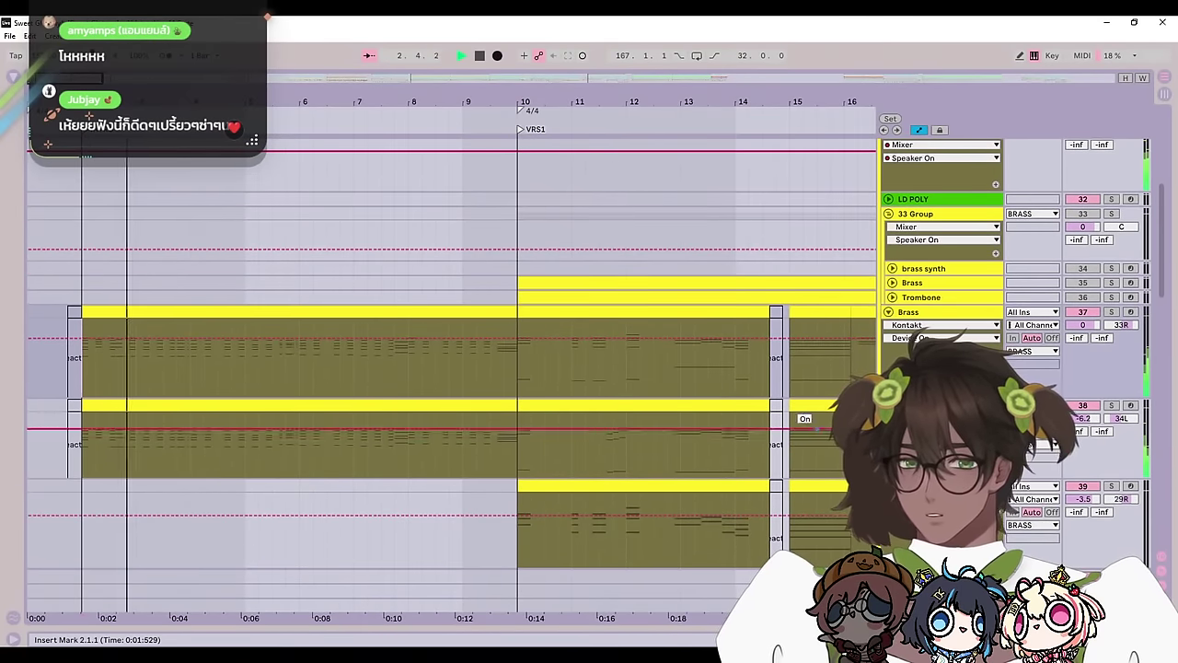
scroll(801, 421, down, 3)
scroll(1108, 406, down, 10)
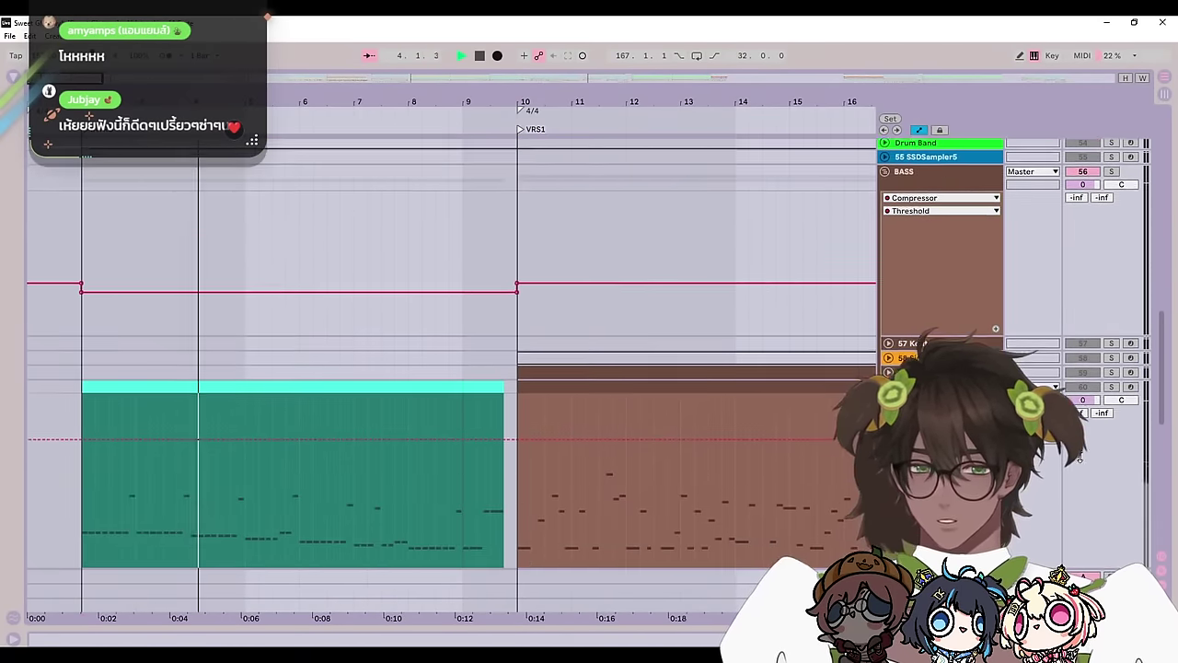
scroll(1108, 405, down, 2)
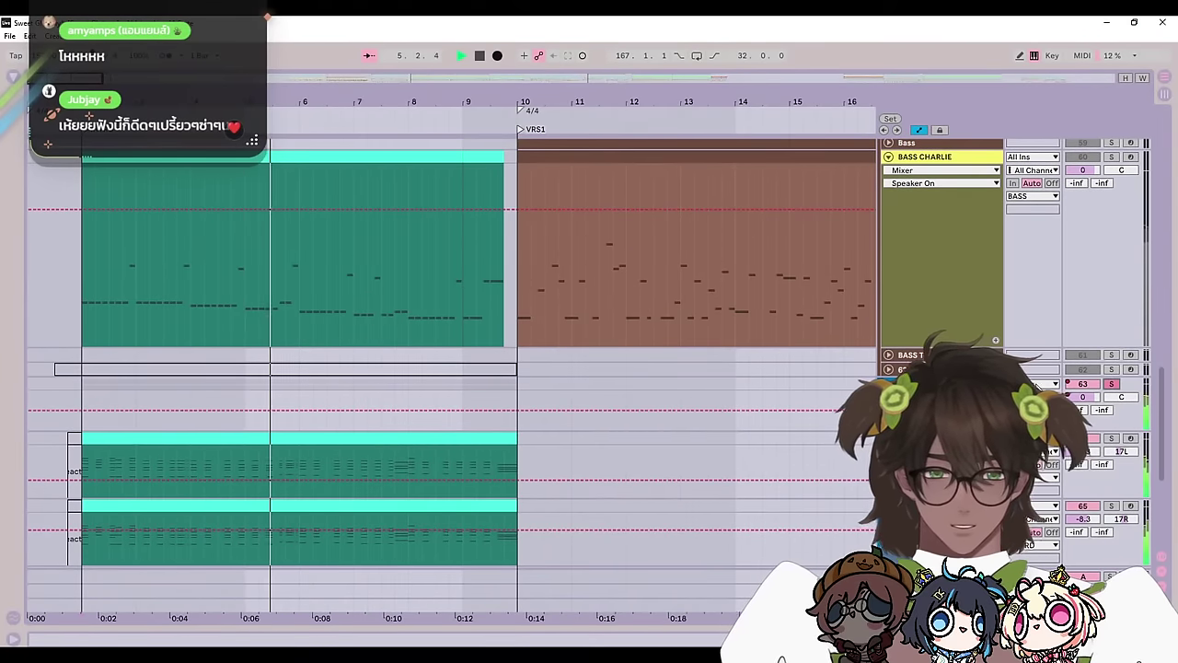
scroll(593, 367, up, 3)
scroll(791, 382, up, 5)
scroll(816, 389, down, 1)
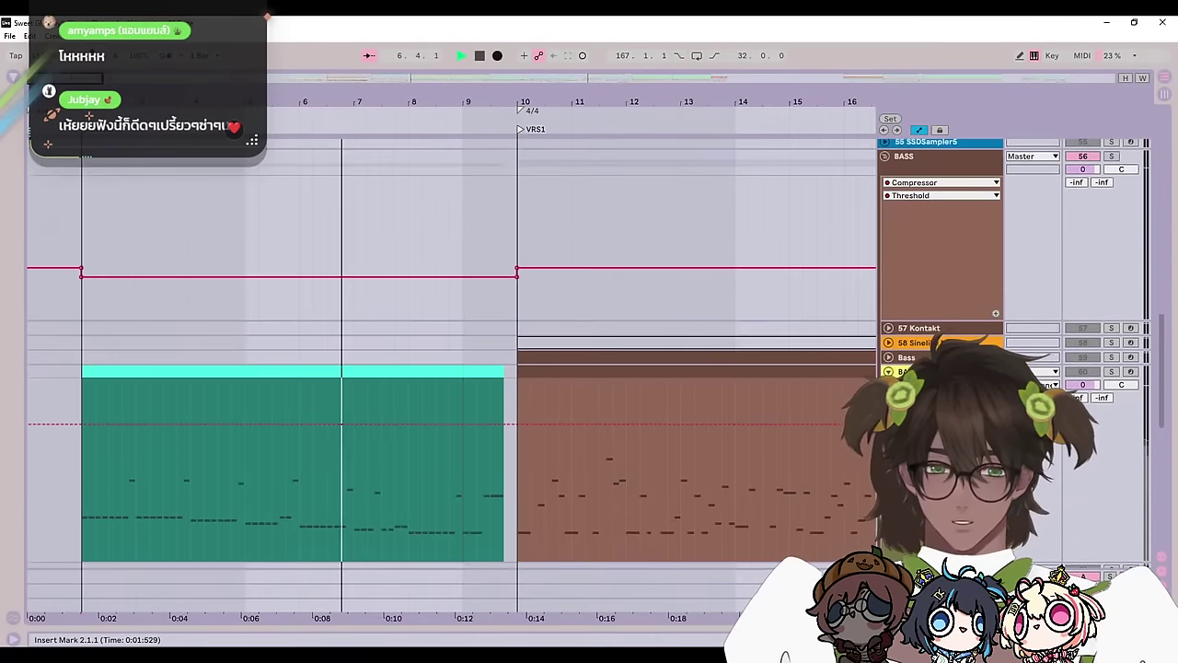
scroll(815, 389, up, 3)
scroll(689, 350, up, 6)
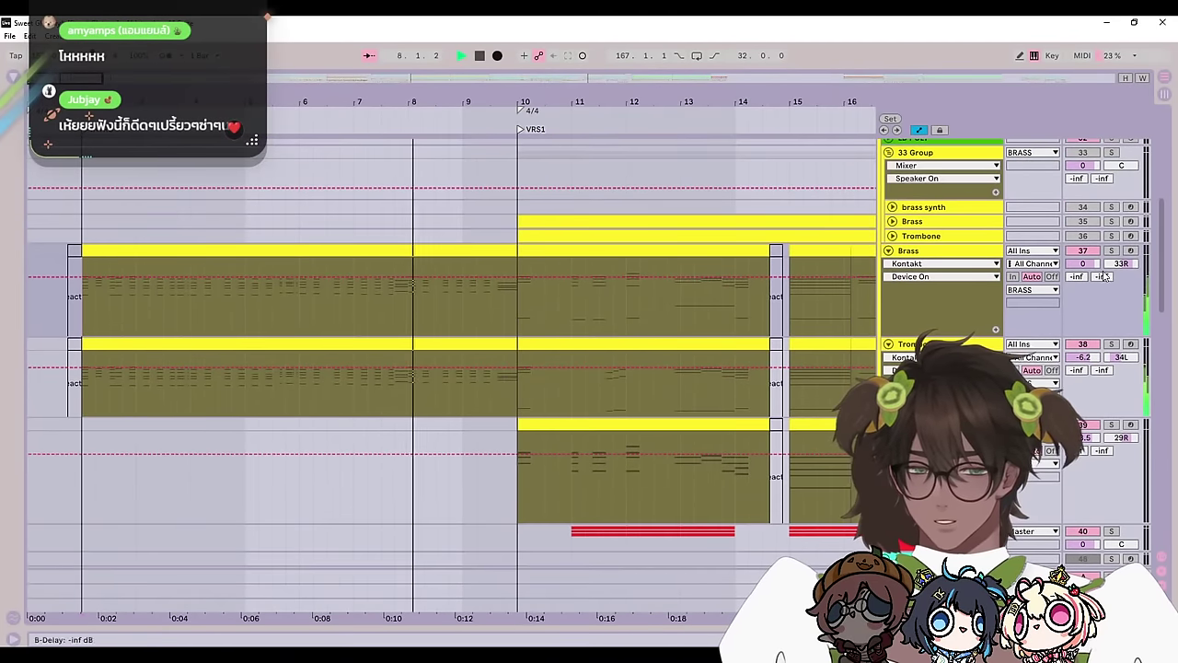
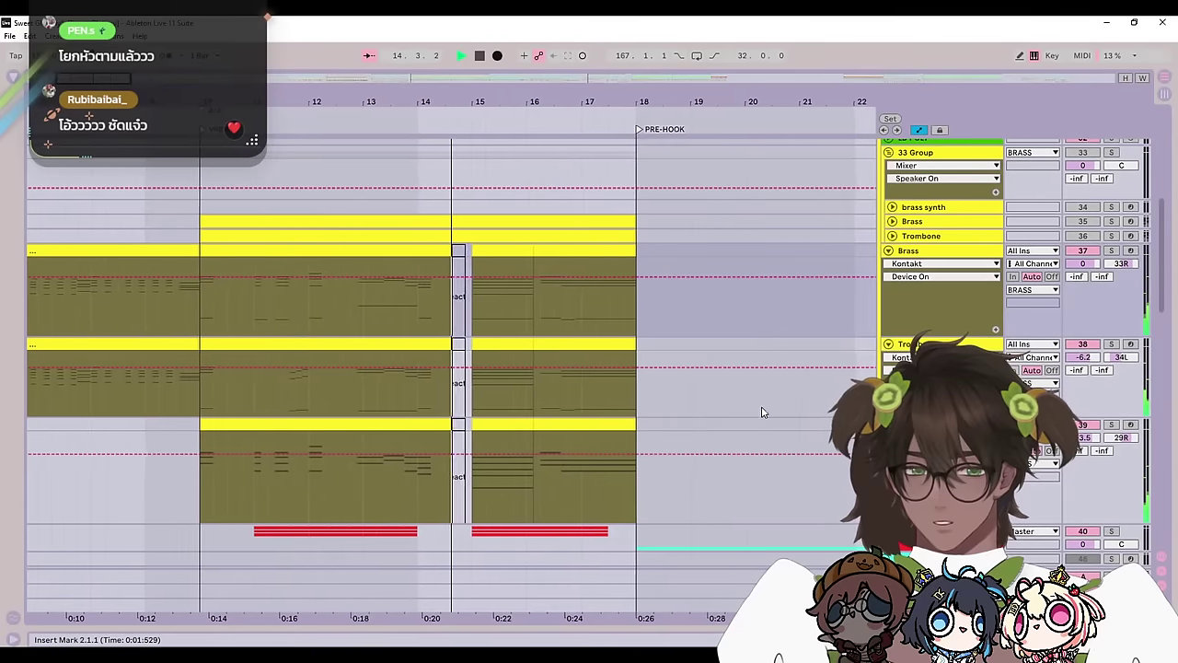
Step: Follow the brass parts through VRS1 up to the PRE-HOOK marker and stop playback
drag(763, 411, 871, 433)
scroll(832, 382, down, 2)
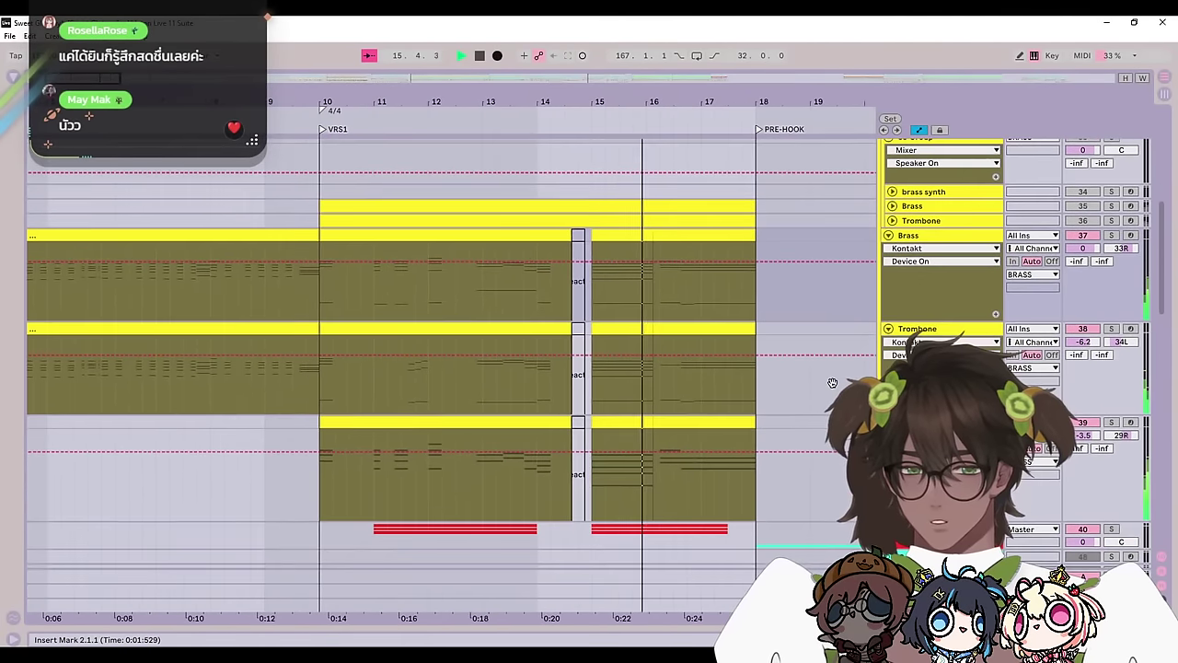
scroll(589, 348, up, 1)
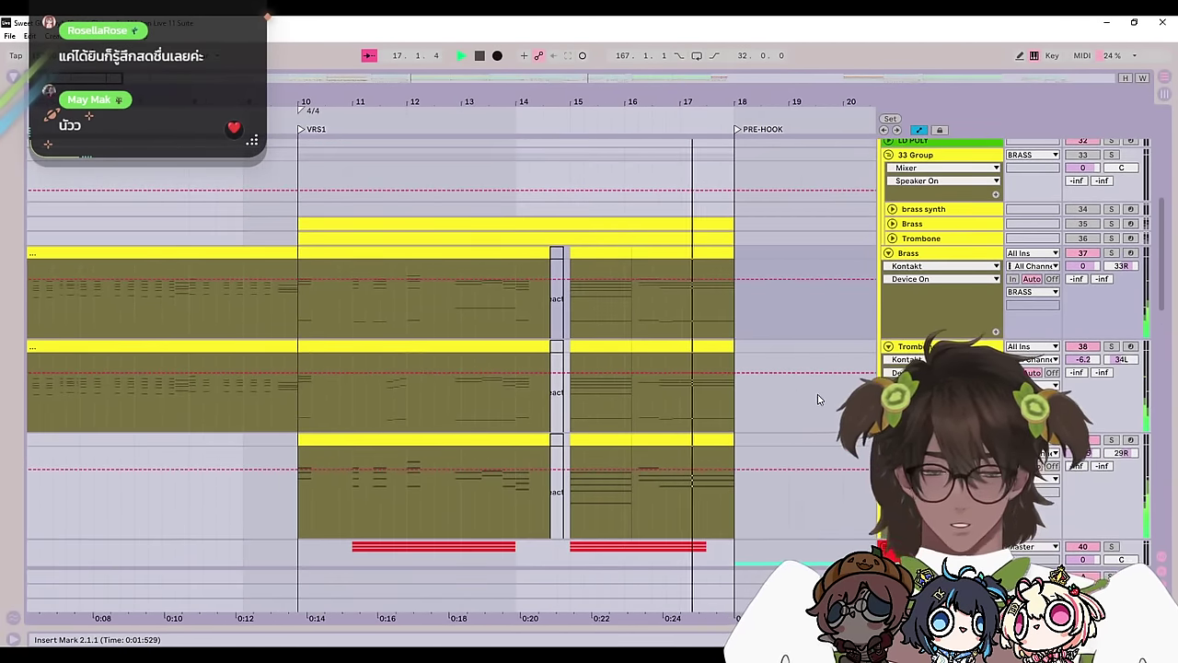
drag(818, 399, 825, 447)
key(space)
Step: Inspect the Brass track's Kontakt instrument, close its window and show the Trombone track's device
double_click(941, 301)
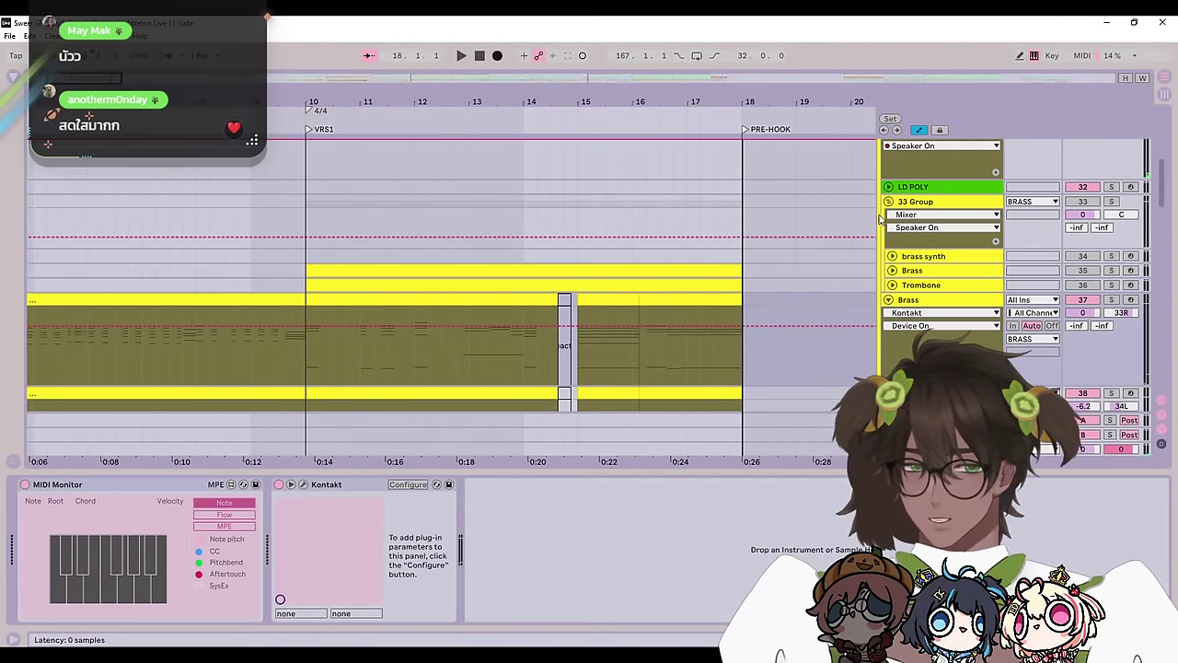
click(885, 328)
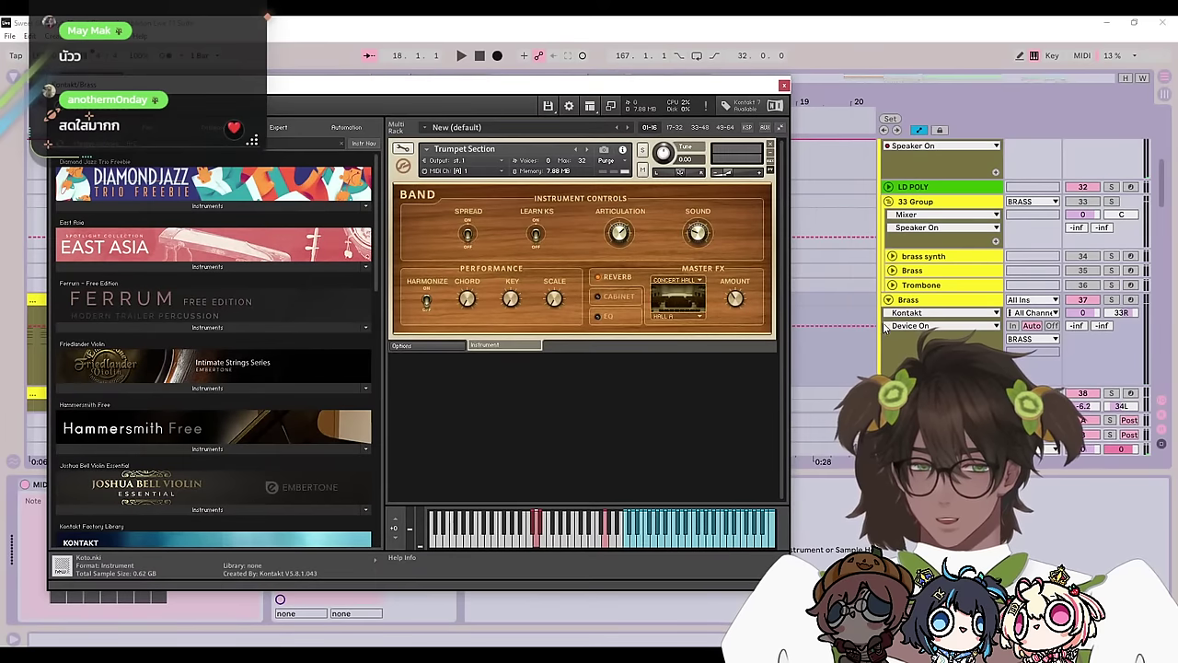
click(783, 85)
scroll(930, 299, down, 3)
click(941, 256)
scroll(919, 333, down, 2)
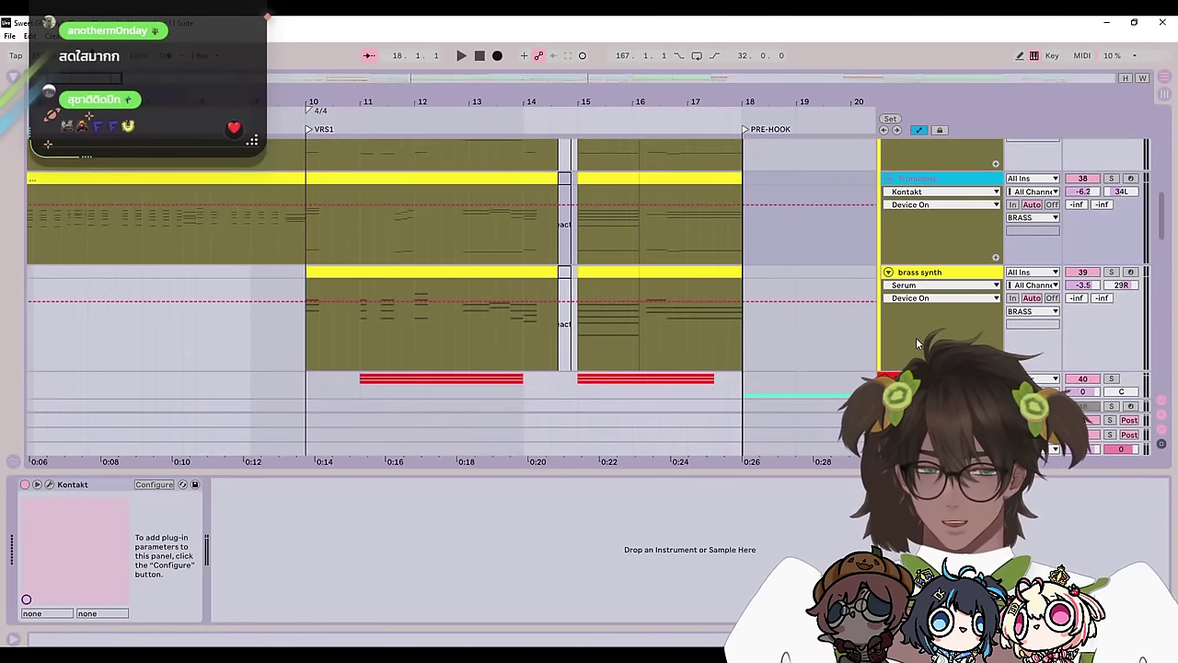
Step: Solo the brass synth track, shorten its lane and play it from 10.1.1
click(933, 197)
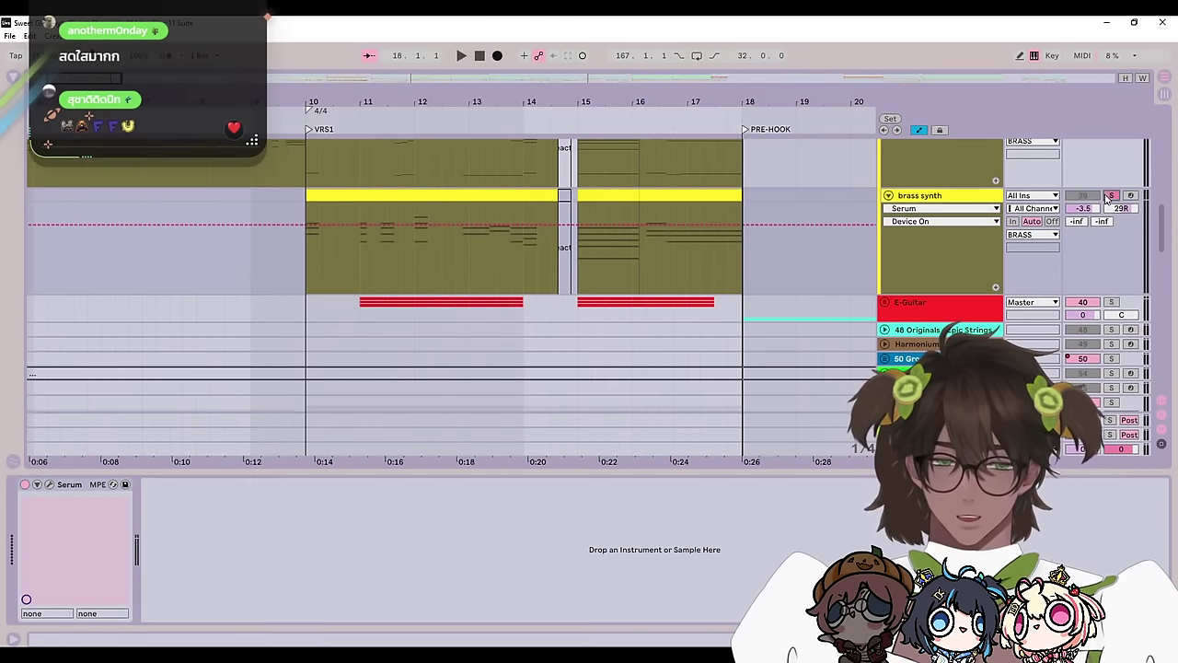
click(305, 259)
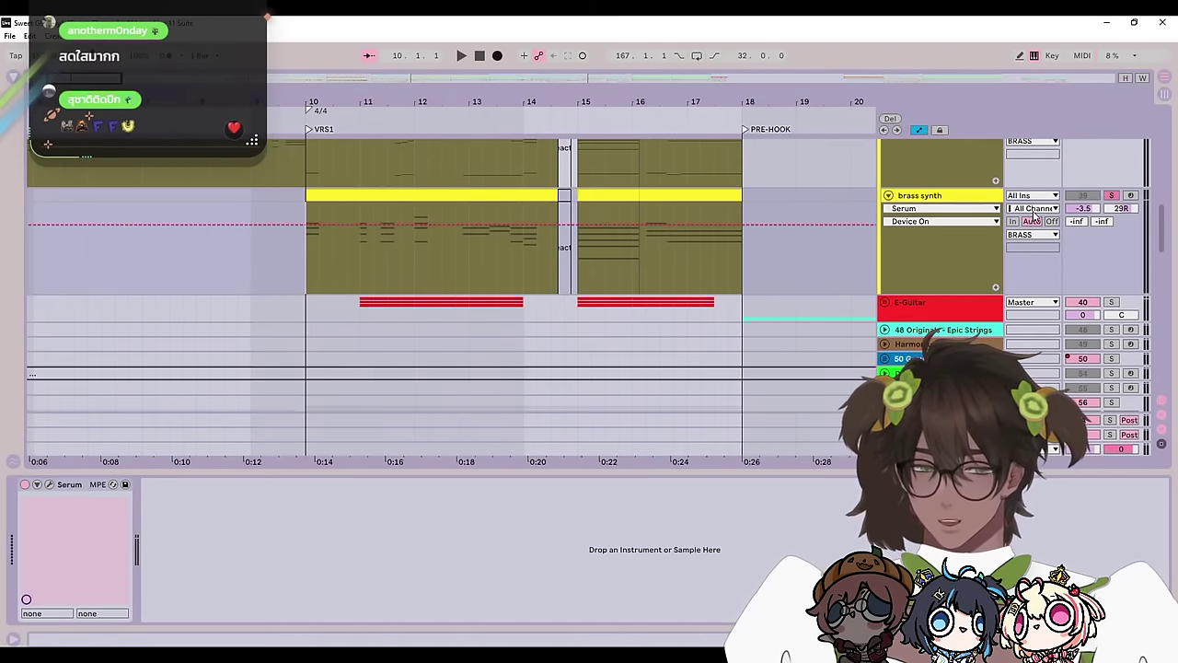
drag(959, 294, 959, 256)
key(space)
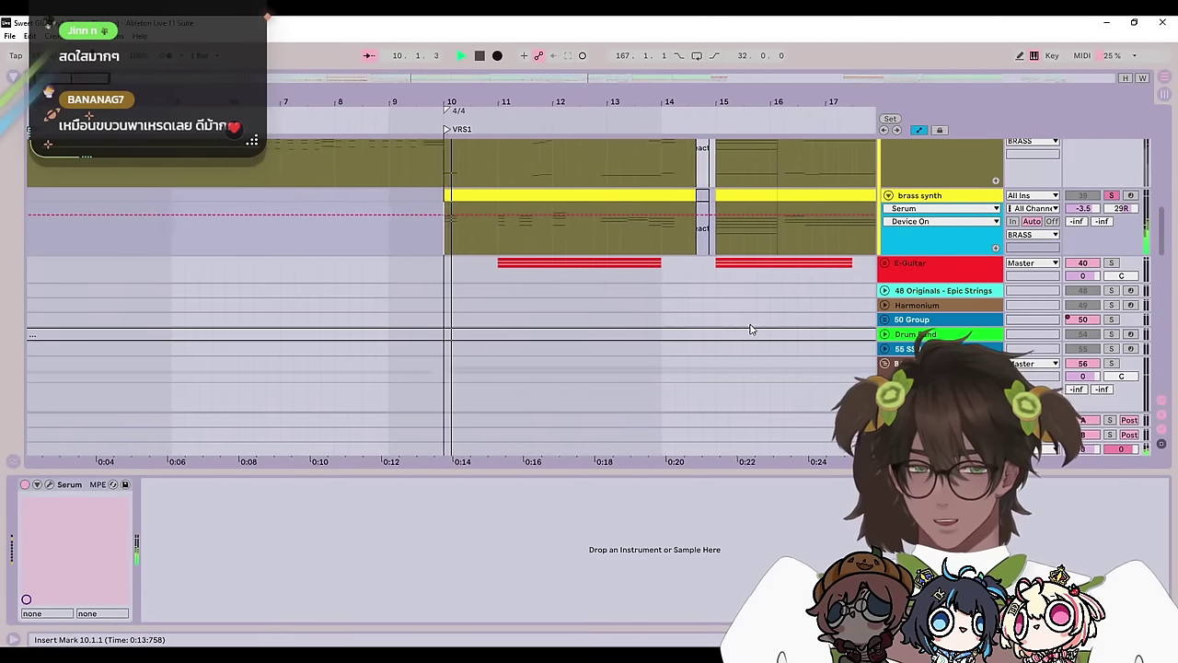
Step: Hide the device view, clear the brass synth solo and stop playback
scroll(515, 340, up, 1)
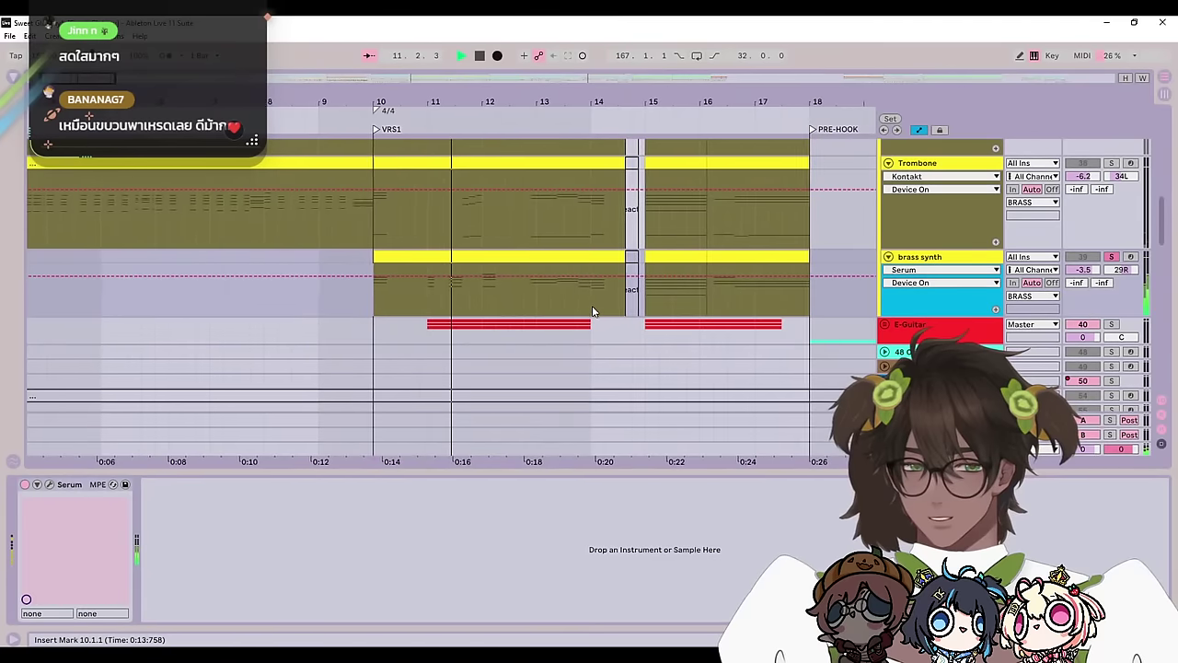
drag(753, 476, 757, 526)
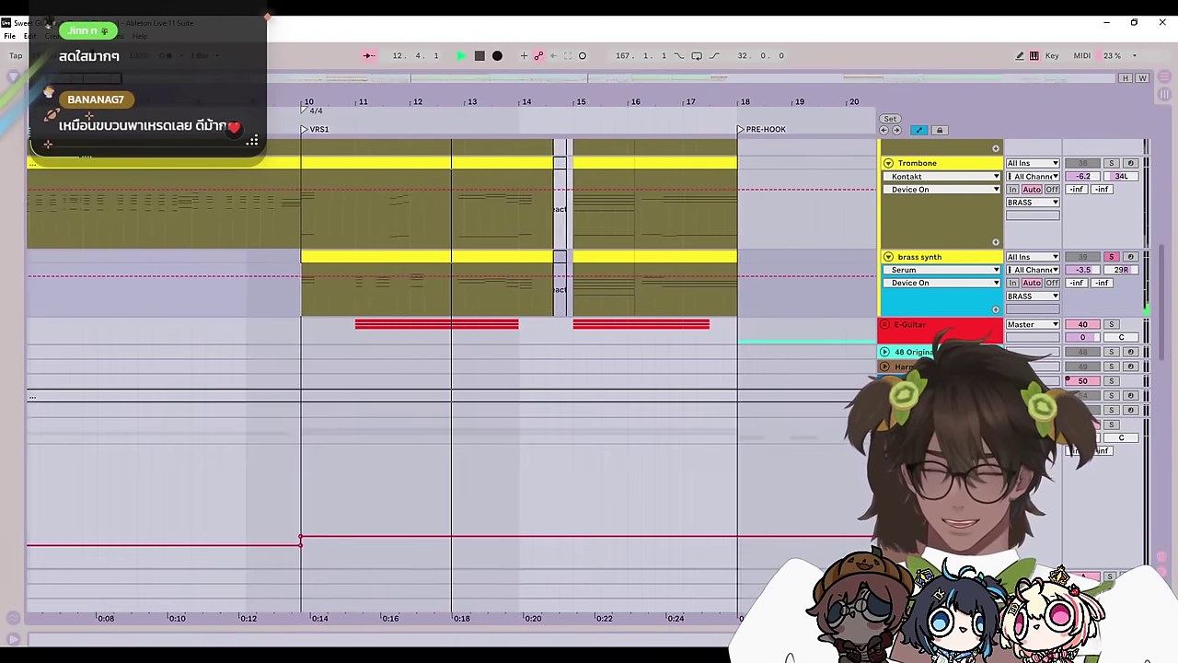
scroll(697, 412, up, 1)
scroll(696, 414, up, 2)
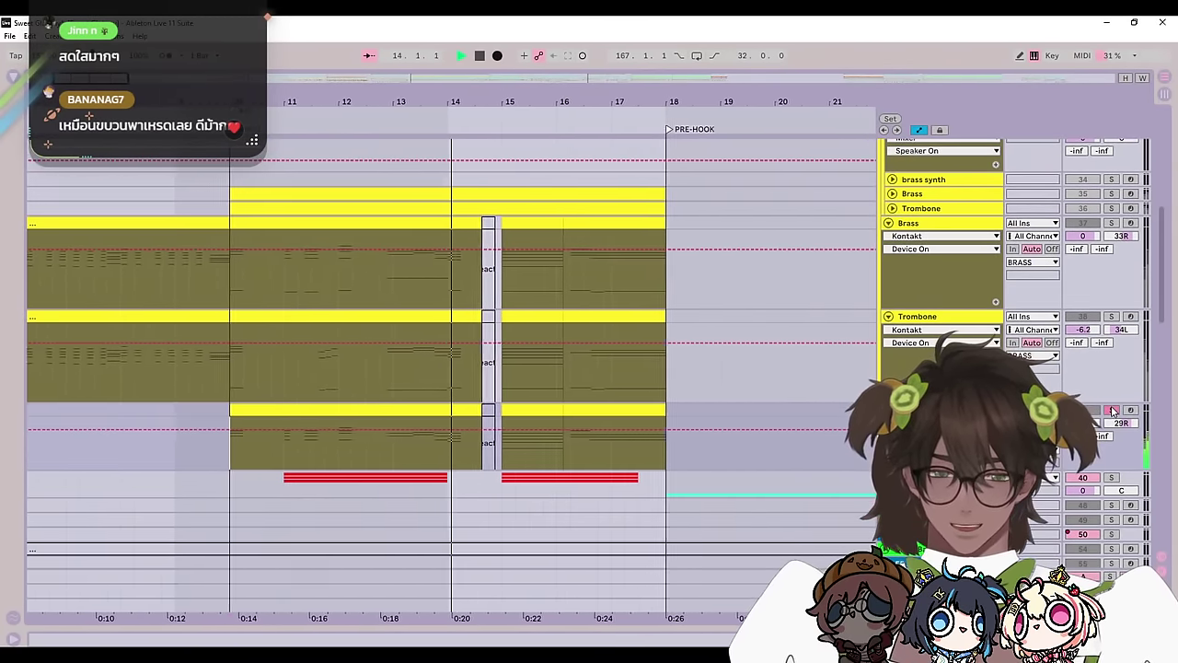
key(space)
scroll(697, 413, down, 3)
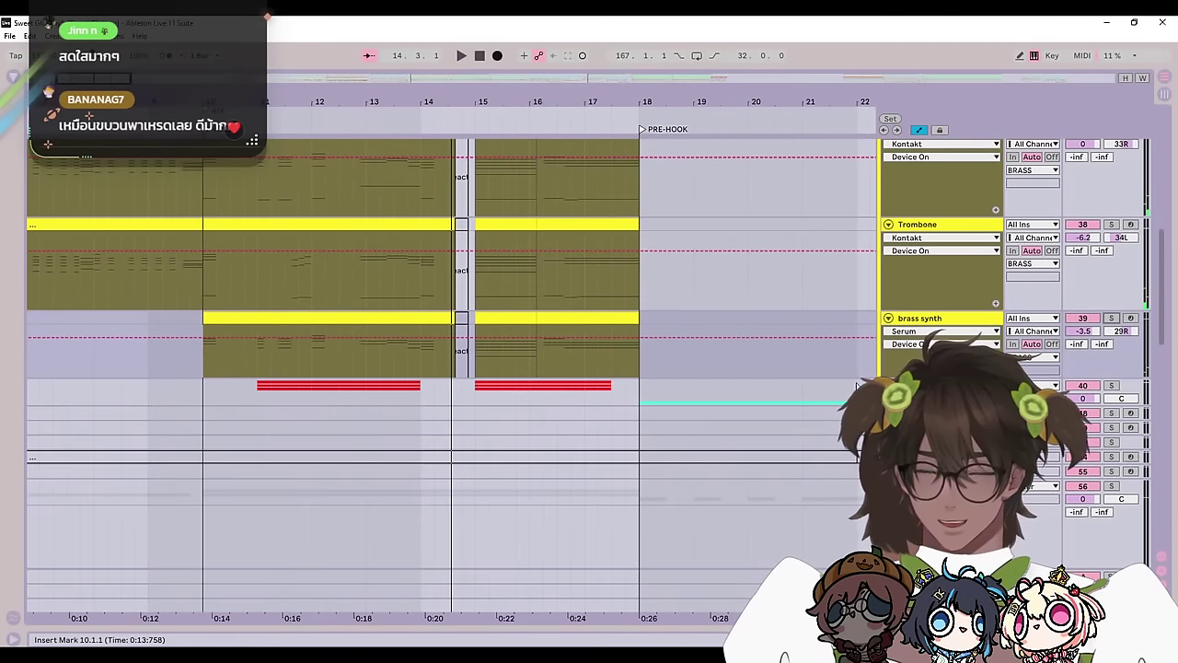
Step: Unfold the E-Guitar group and expand tracks 42 and 43 to show their verse notes
scroll(856, 384, down, 5)
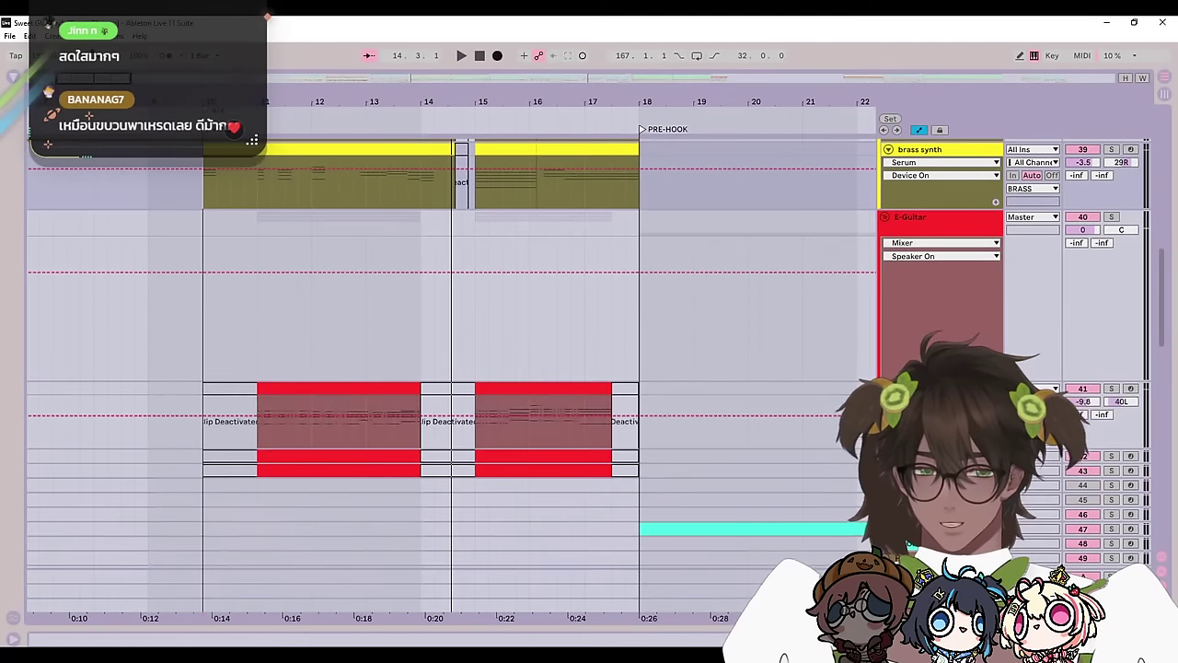
click(888, 457)
click(888, 524)
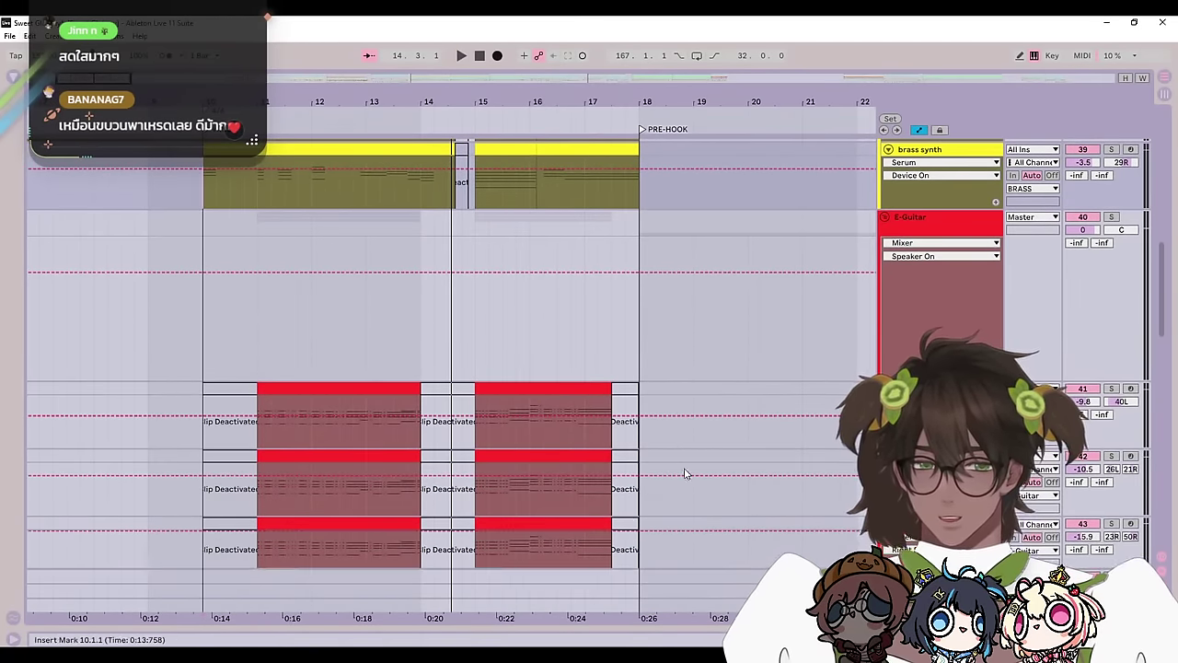
scroll(686, 473, down, 2)
scroll(773, 350, up, 3)
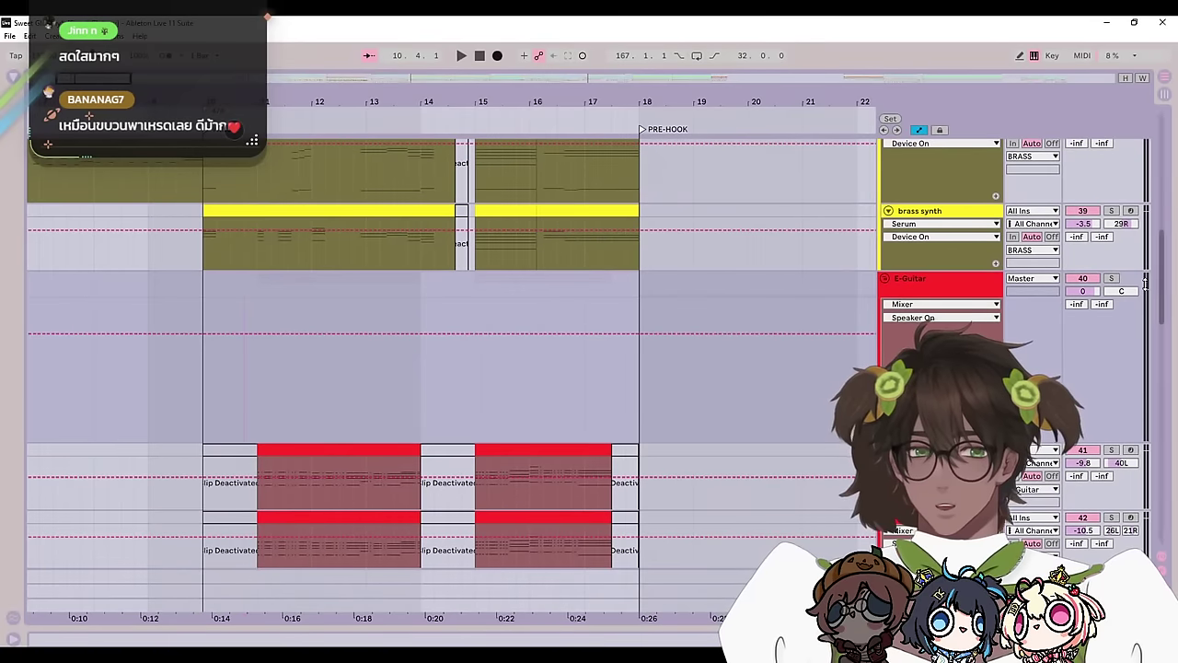
scroll(755, 331, down, 3)
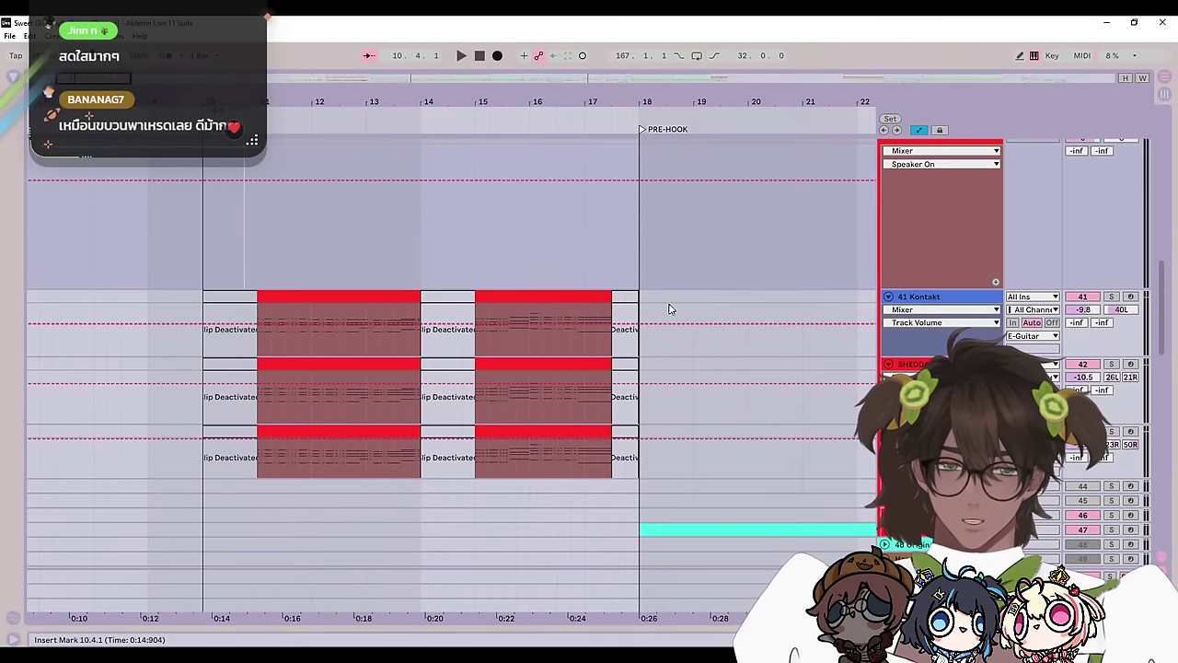
right_click(705, 250)
key(Escape)
Step: Collapse the BASS CHARLIE track, solo group track 70 and play it from 10.1.1
scroll(349, 283, down, 5)
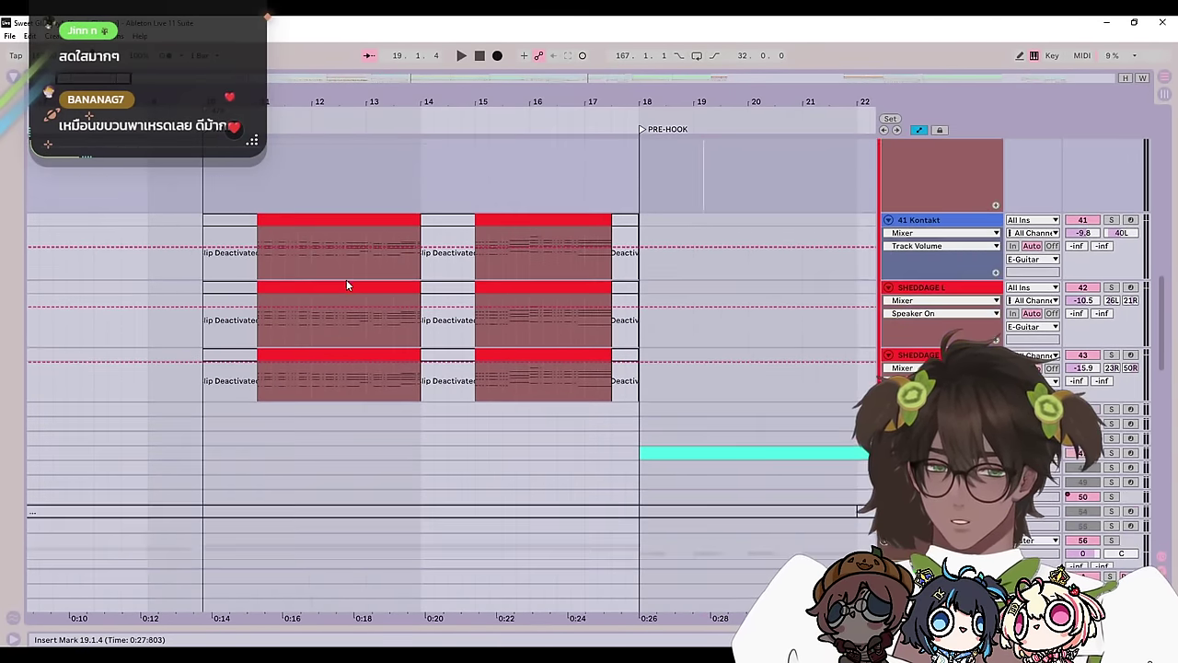
scroll(865, 346, down, 3)
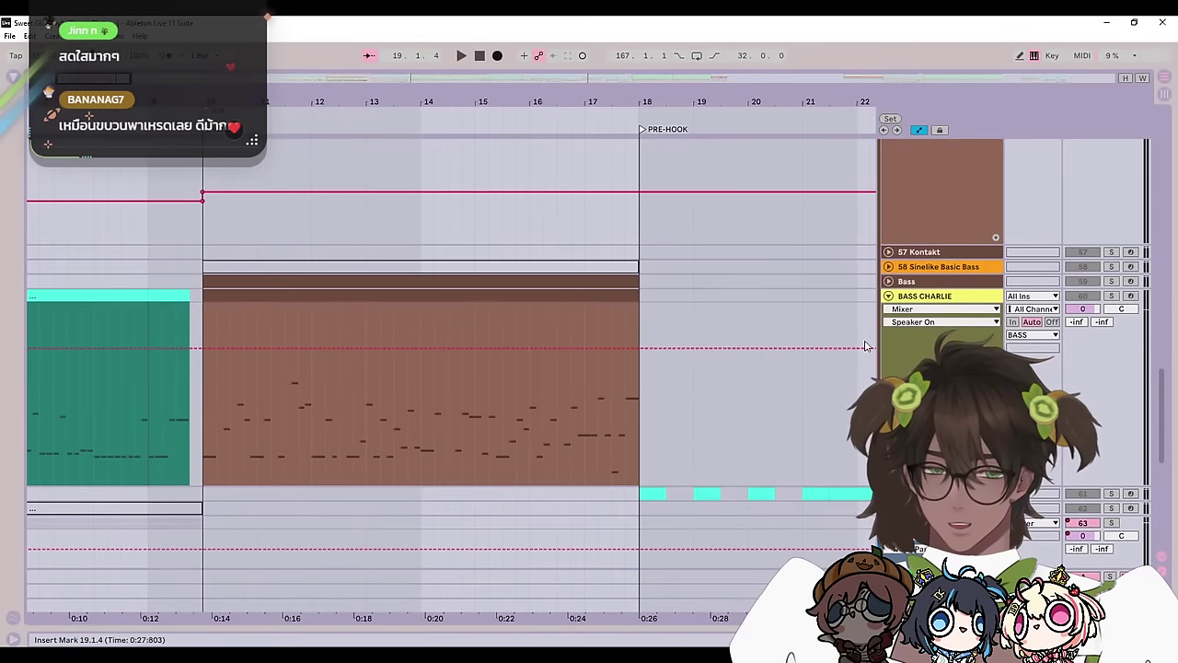
click(888, 295)
scroll(1098, 494, down, 2)
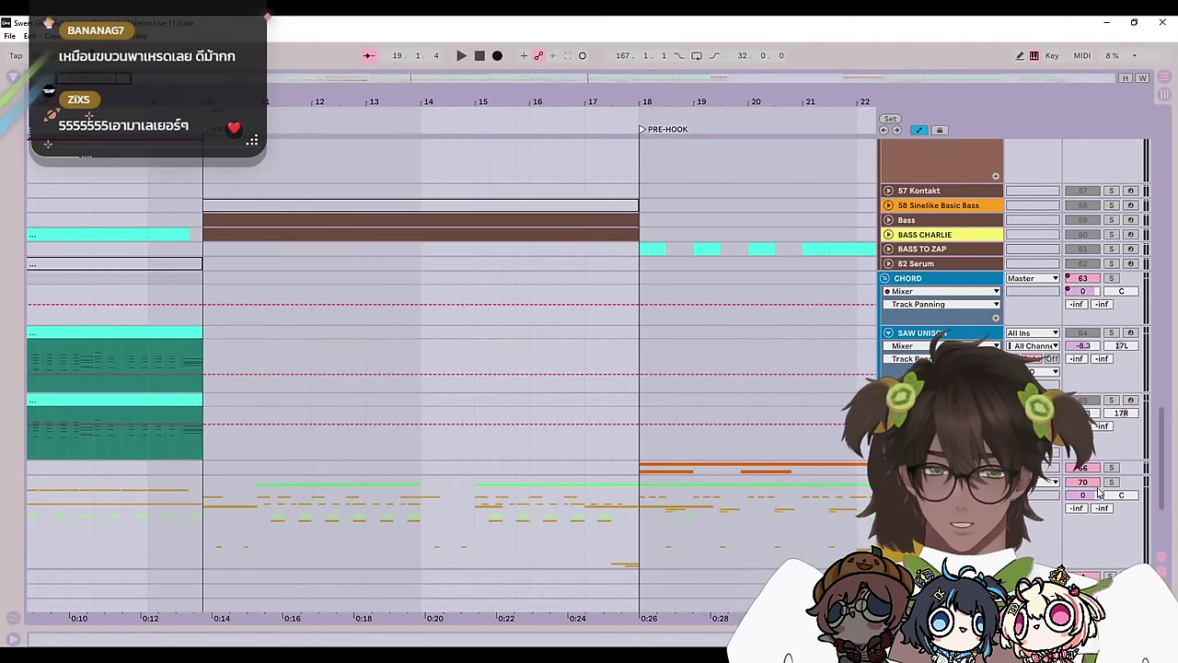
click(208, 500)
key(space)
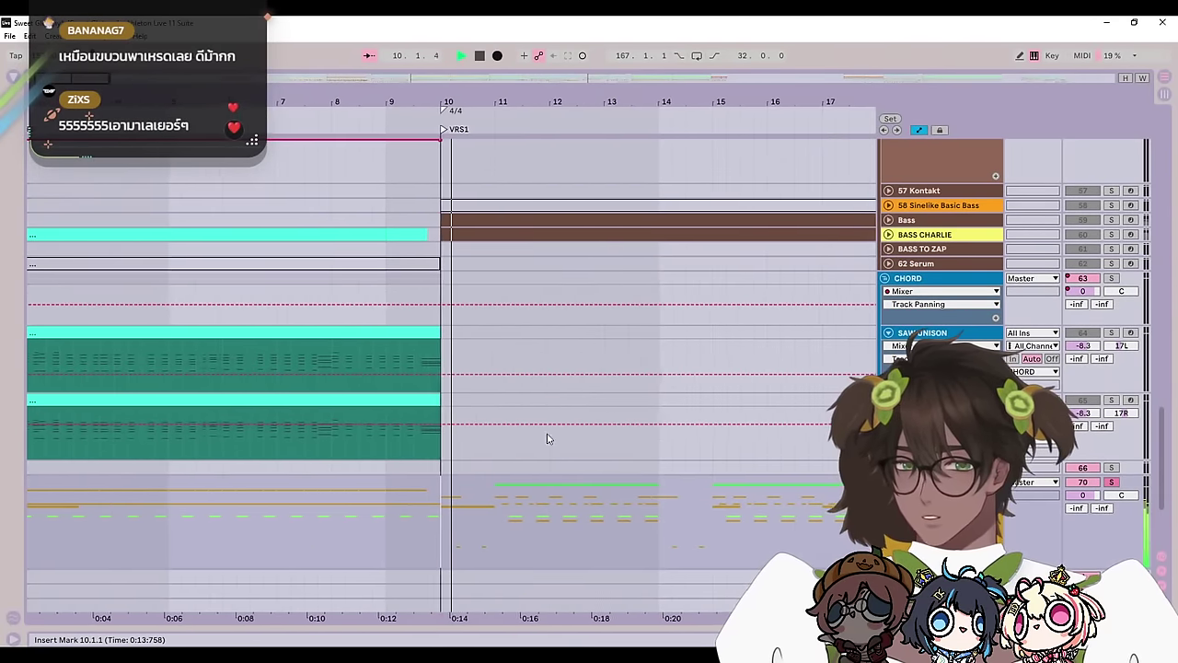
Step: Follow group 70's parts to the PRE-HOOK marker, stop playback and expand the BASS CHARLIE track again
scroll(575, 431, down, 1)
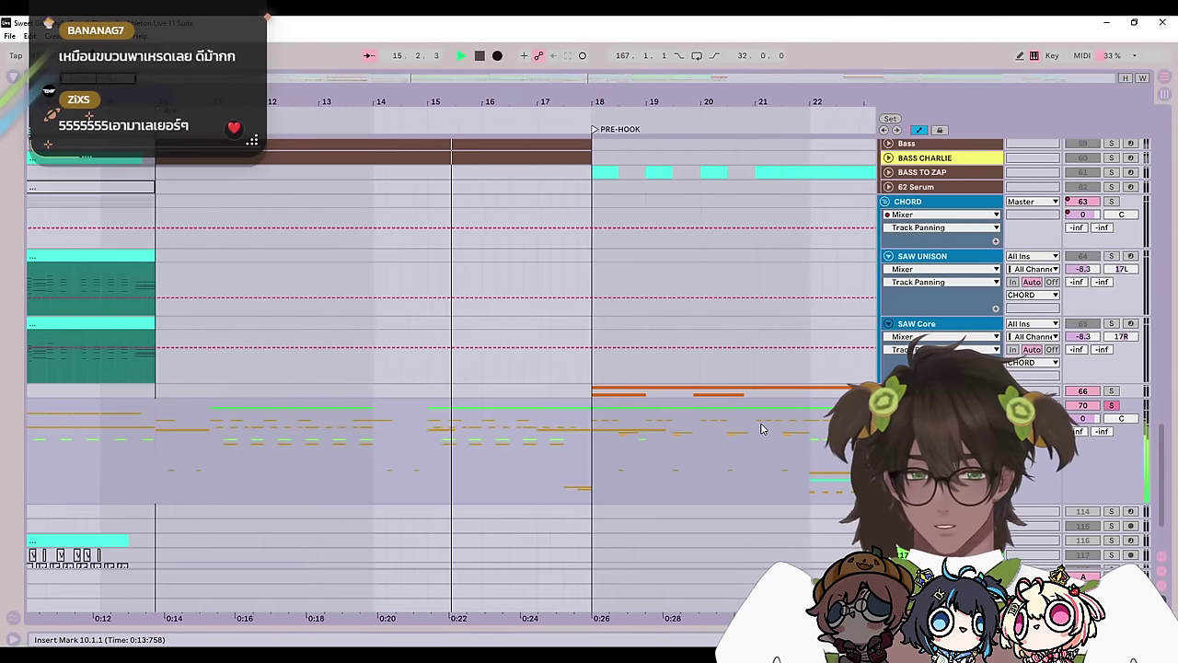
drag(541, 421, 713, 400)
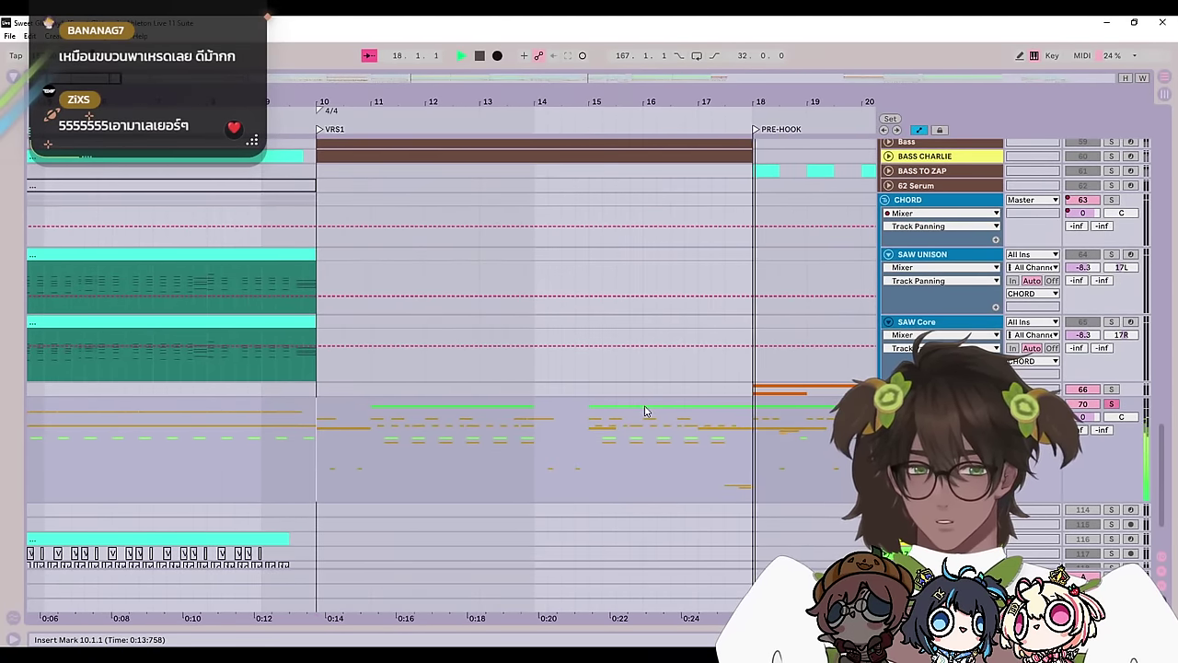
key(space)
scroll(787, 367, up, 4)
click(888, 325)
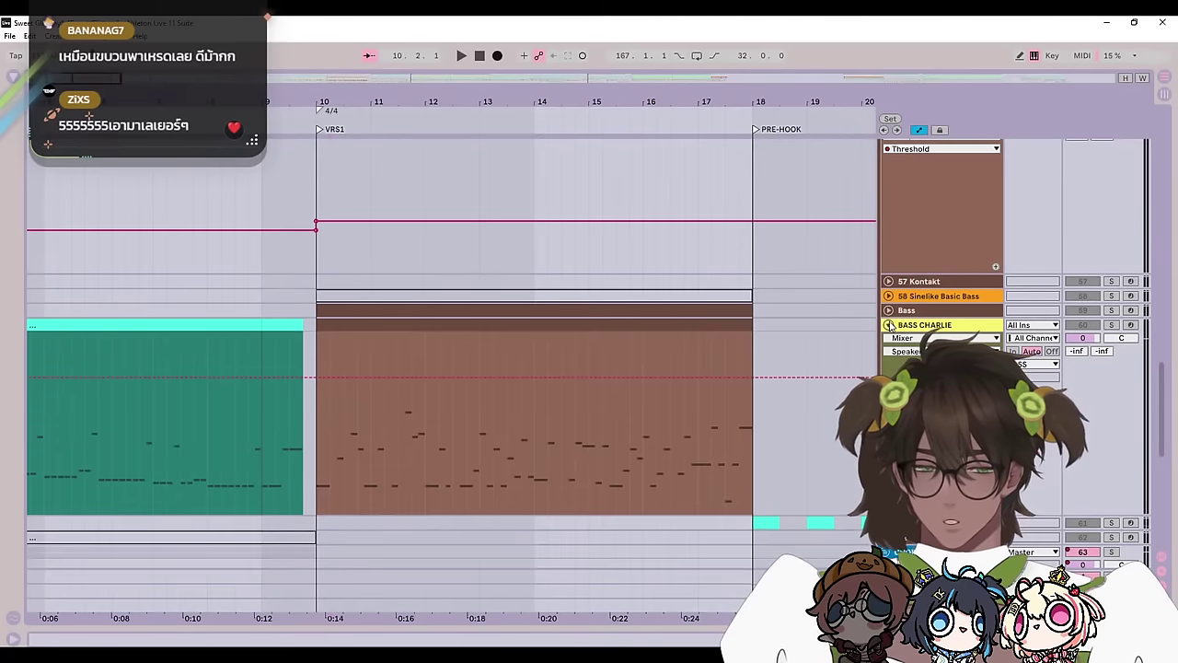
Step: Expand and enlarge the Bass track above BASS CHARLIE and place the insert marker at 10.1.1
click(888, 311)
scroll(664, 372, down, 2)
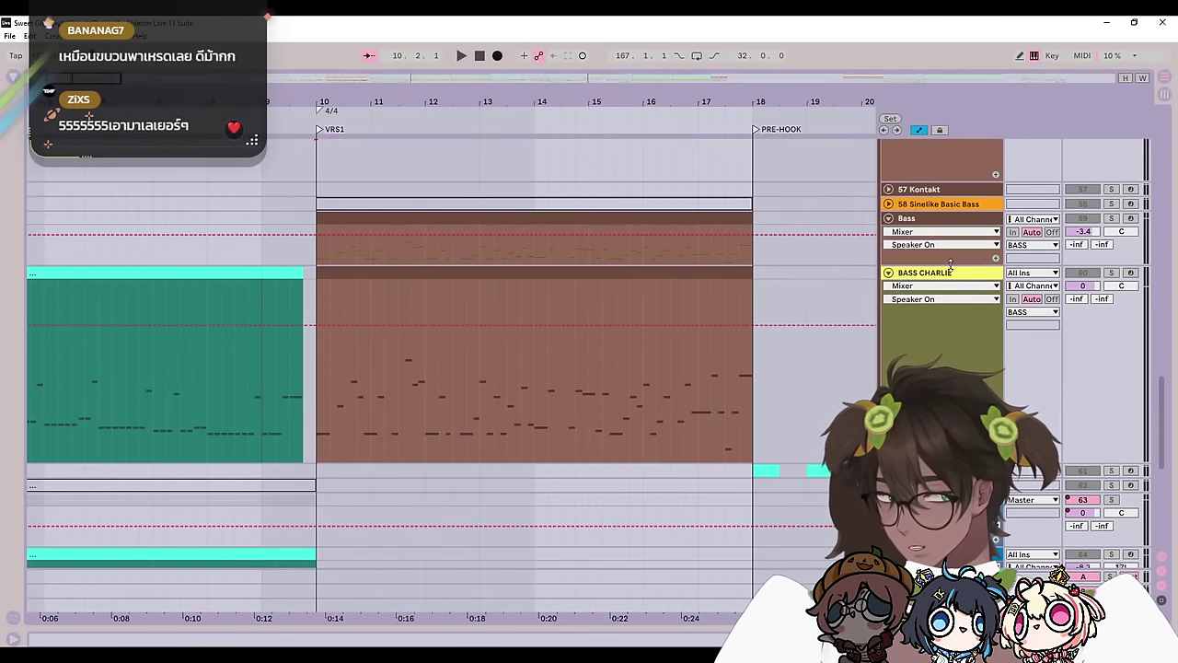
drag(951, 264, 959, 287)
click(309, 425)
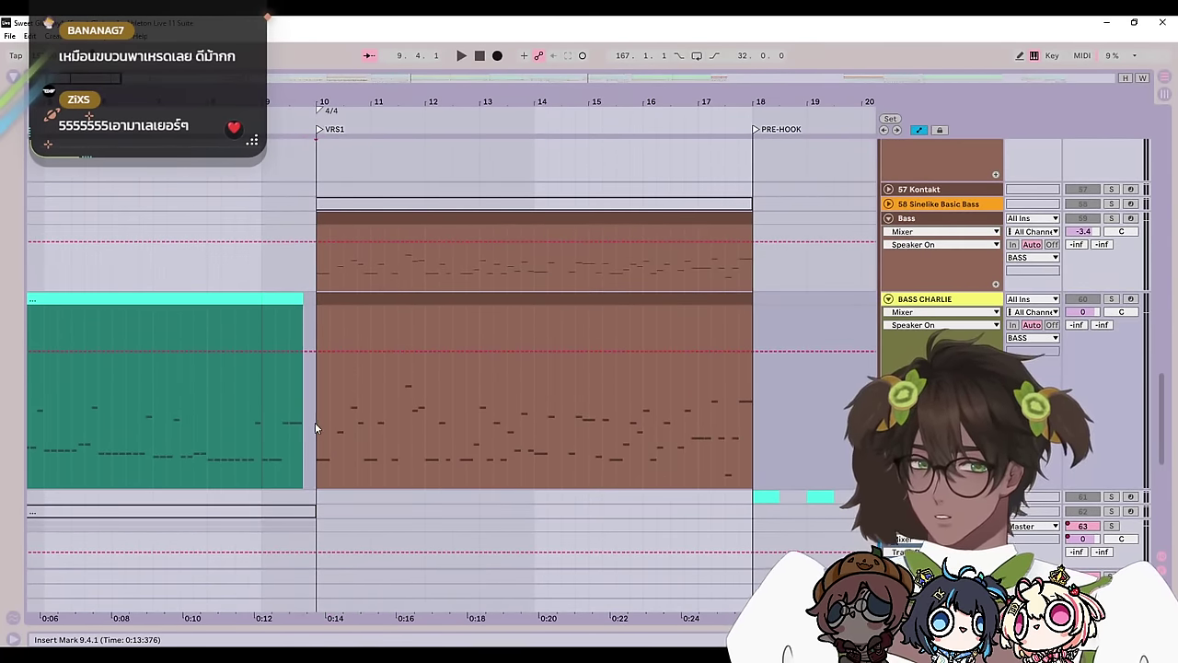
click(318, 423)
Step: Solo the BASS CHARLIE track and play its verse part from 10.1.1
drag(225, 443, 426, 430)
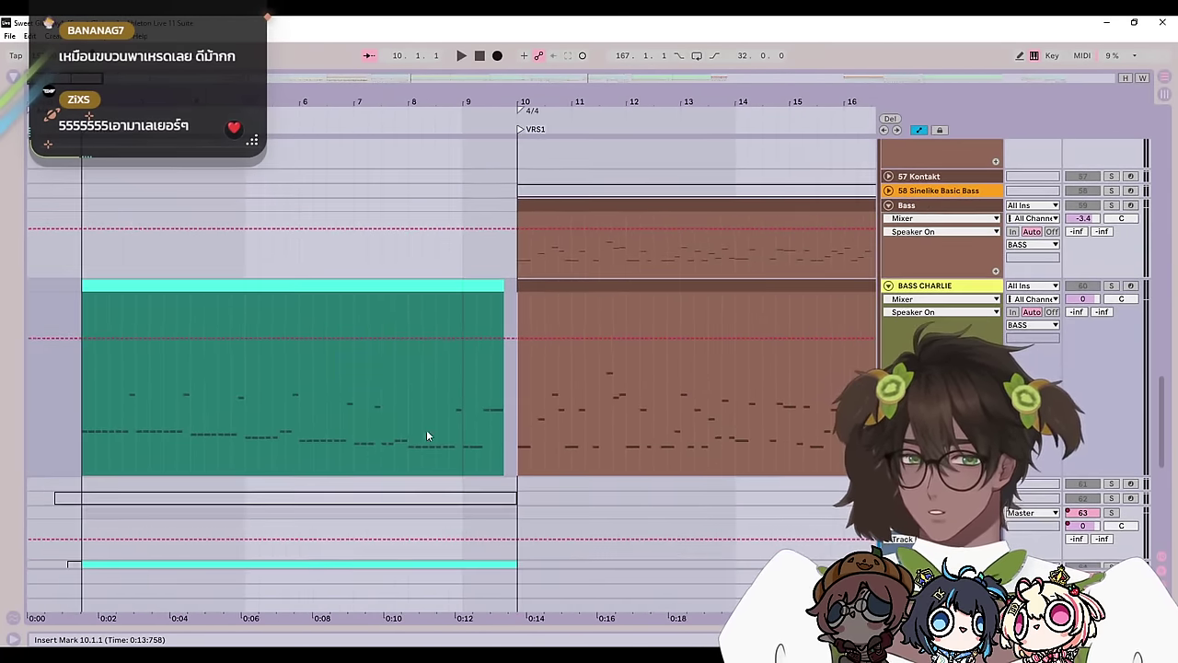
click(1111, 287)
key(space)
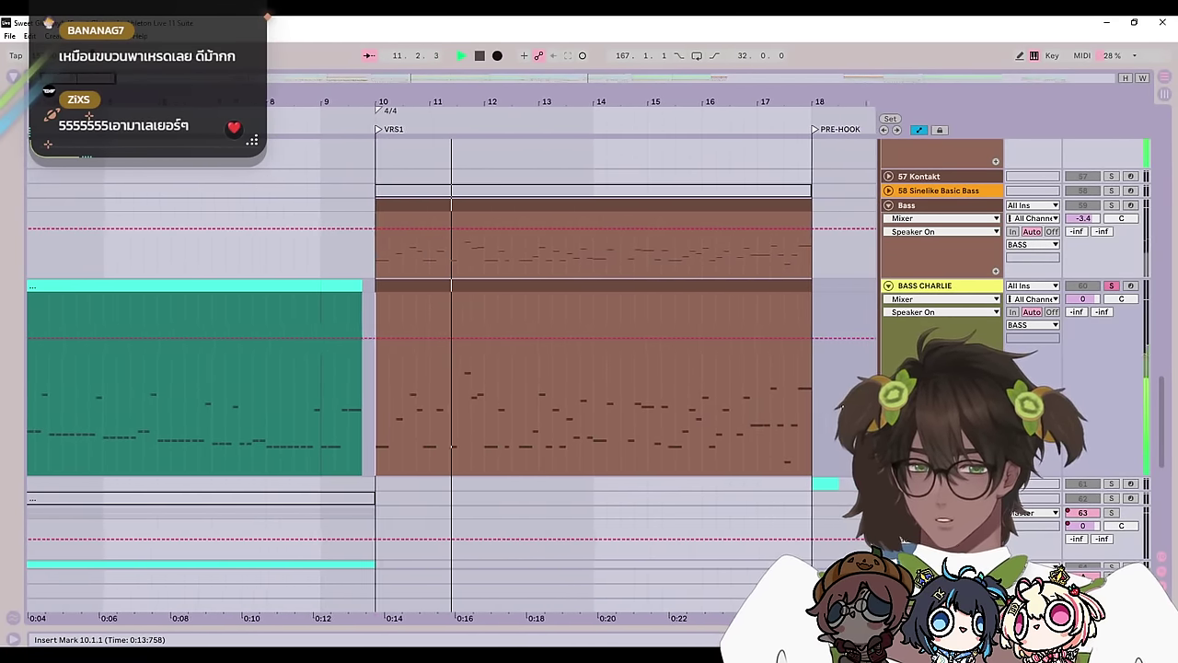
scroll(1118, 353, down, 10)
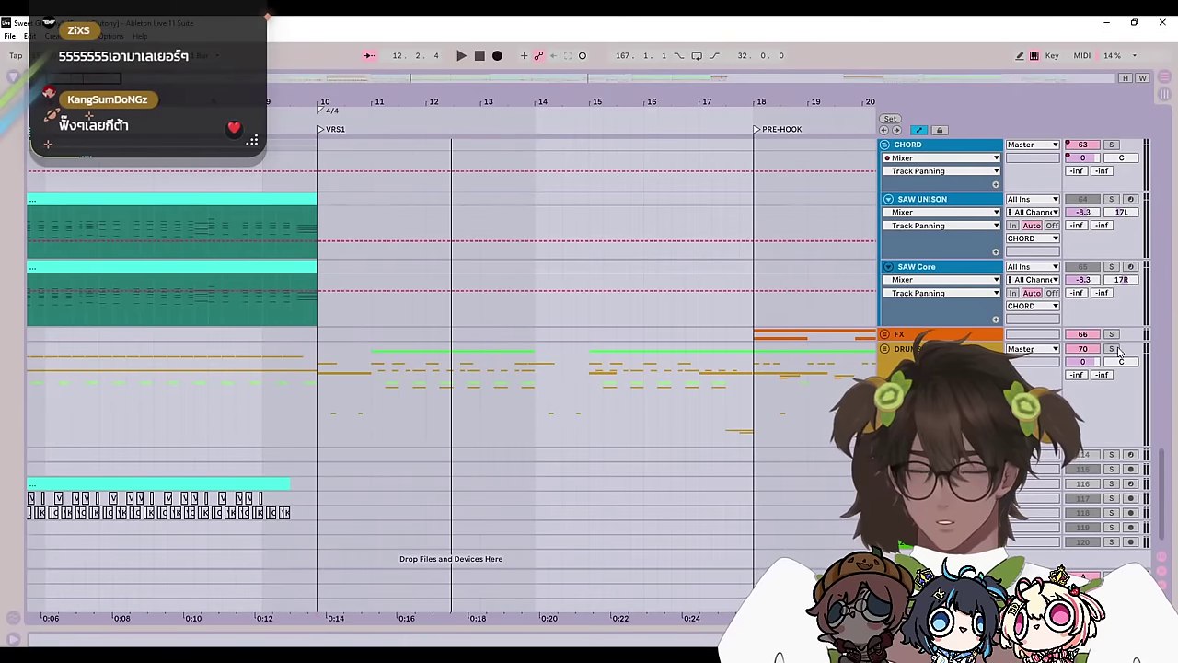
Step: Play the verse from 10.1.1 with the DRUMS group soloed alongside BASS CHARLIE, checking both parts, and stop playback
key(space)
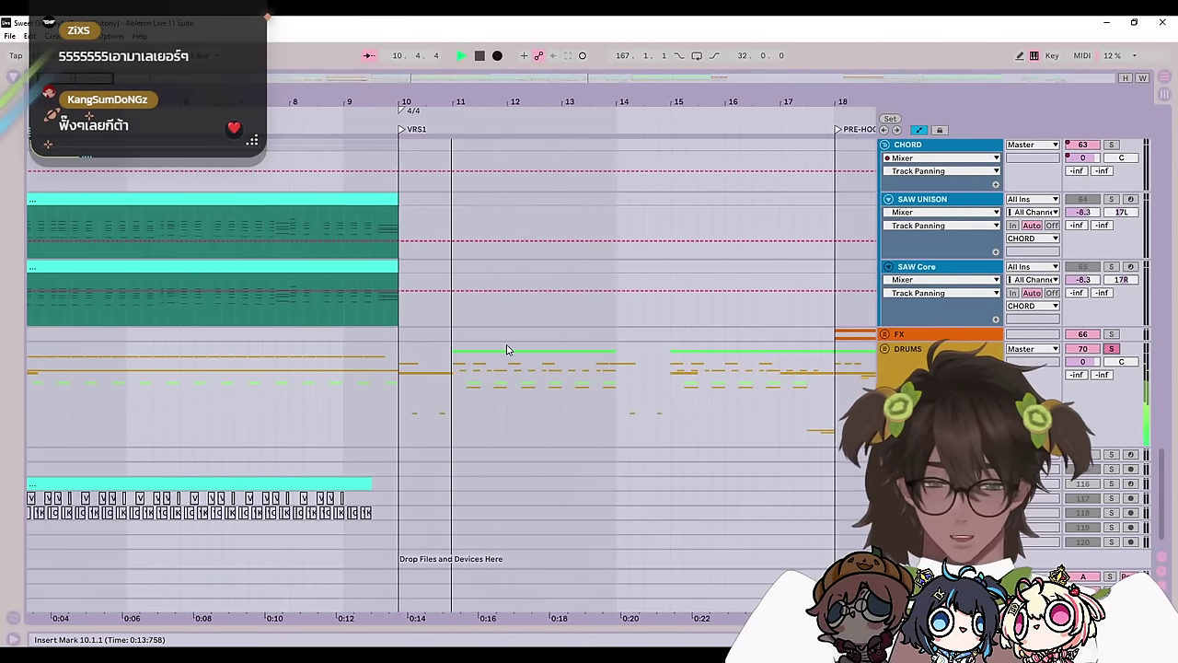
scroll(516, 340, up, 5)
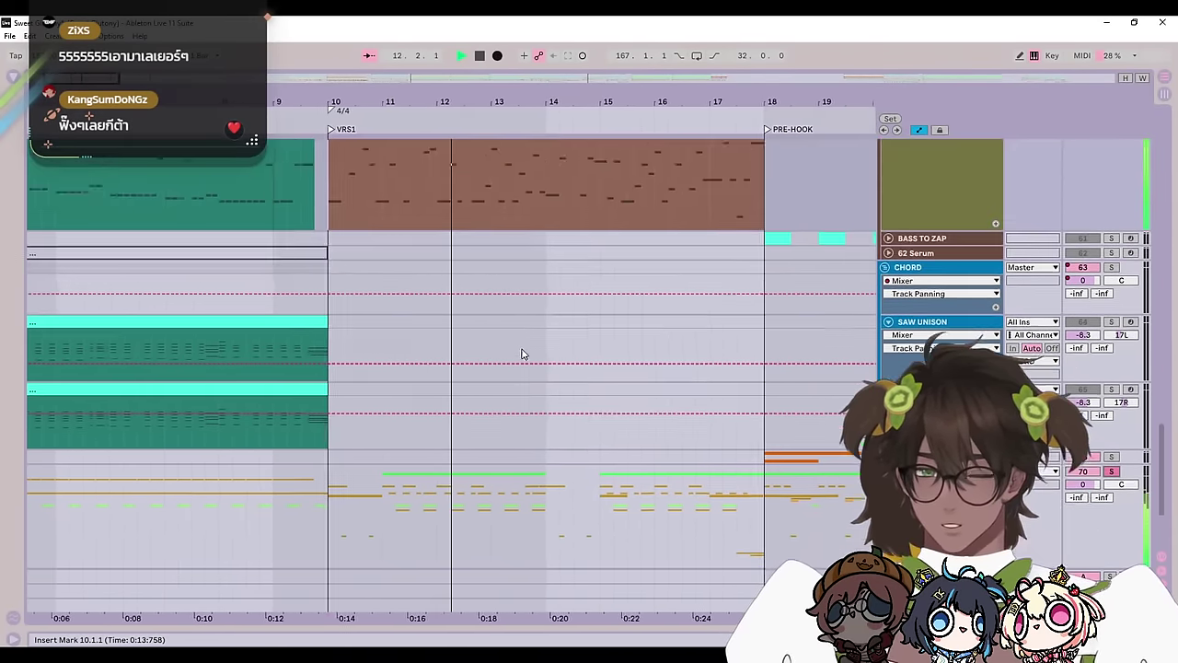
scroll(552, 331, up, 1)
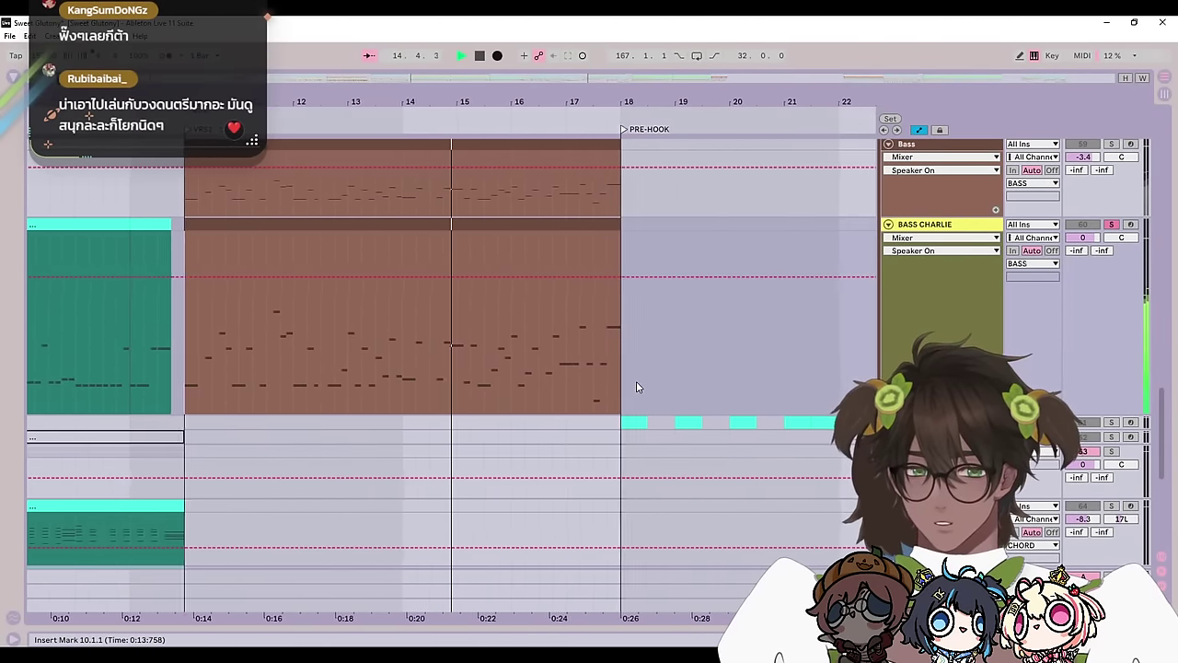
drag(622, 380, 681, 456)
key(space)
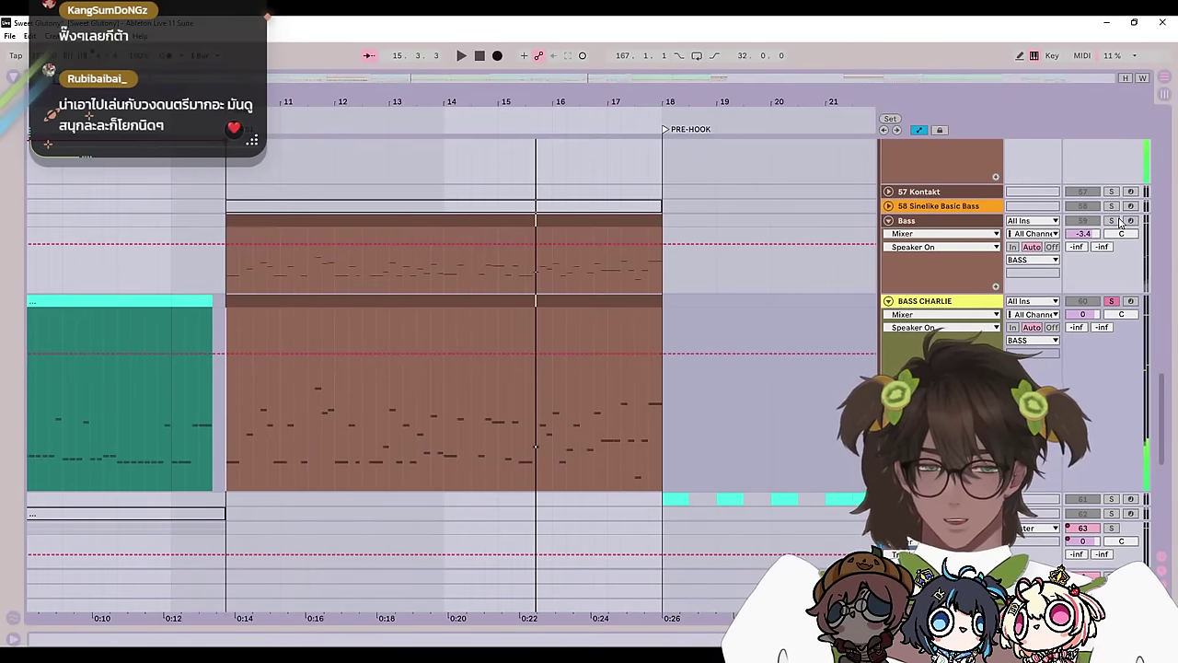
Step: Solo the Bass track, enlarge it to show its notes and play the verse from 10.1.1 with BASS CHARLIE and the drums
click(933, 290)
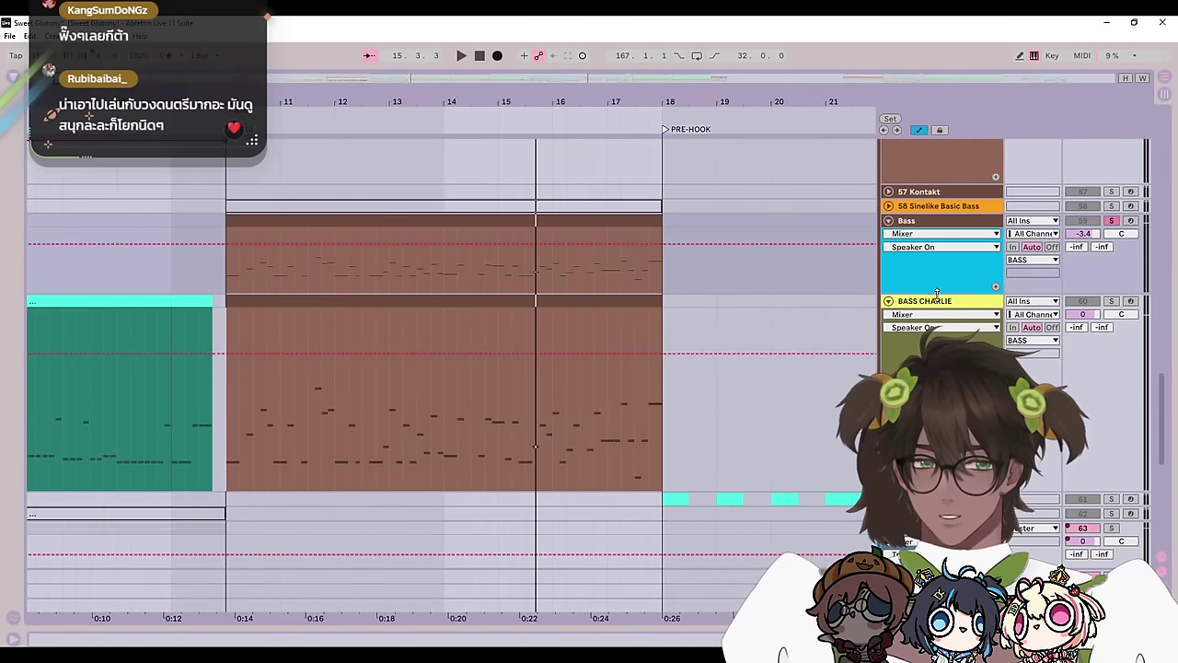
drag(935, 291, 441, 358)
key(space)
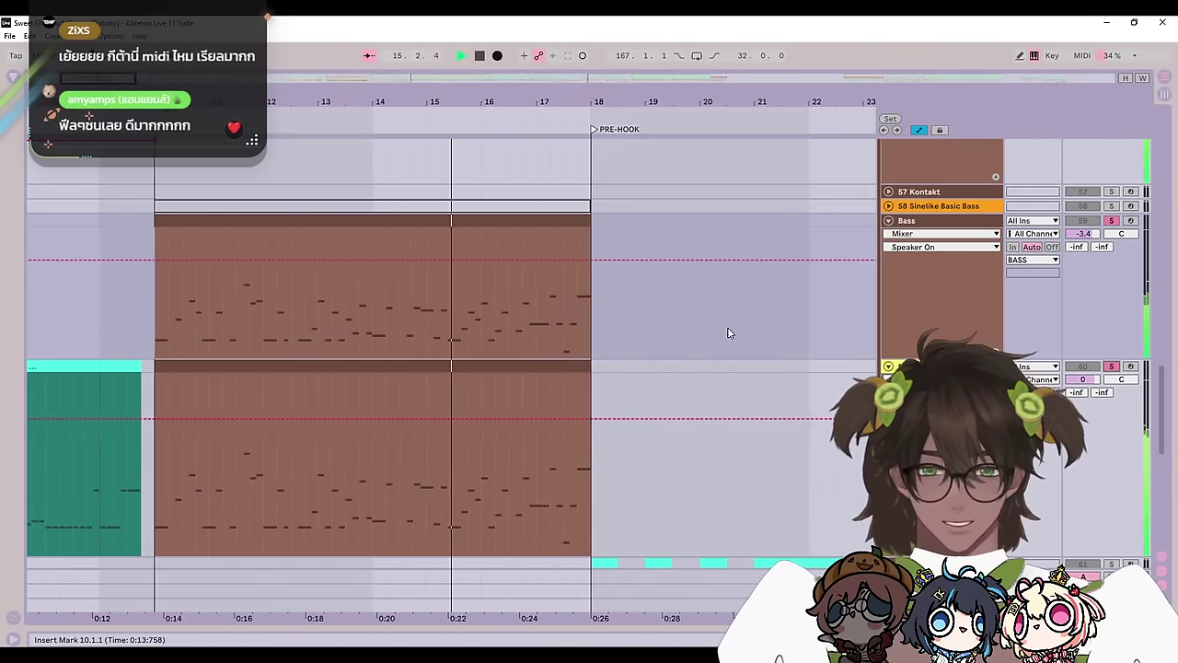
Step: Collapse the Bass and BASS CHARLIE tracks, follow the parts to the PRE-HOOK marker and stop playback
scroll(730, 332, up, 1)
click(888, 267)
click(888, 282)
scroll(631, 420, down, 1)
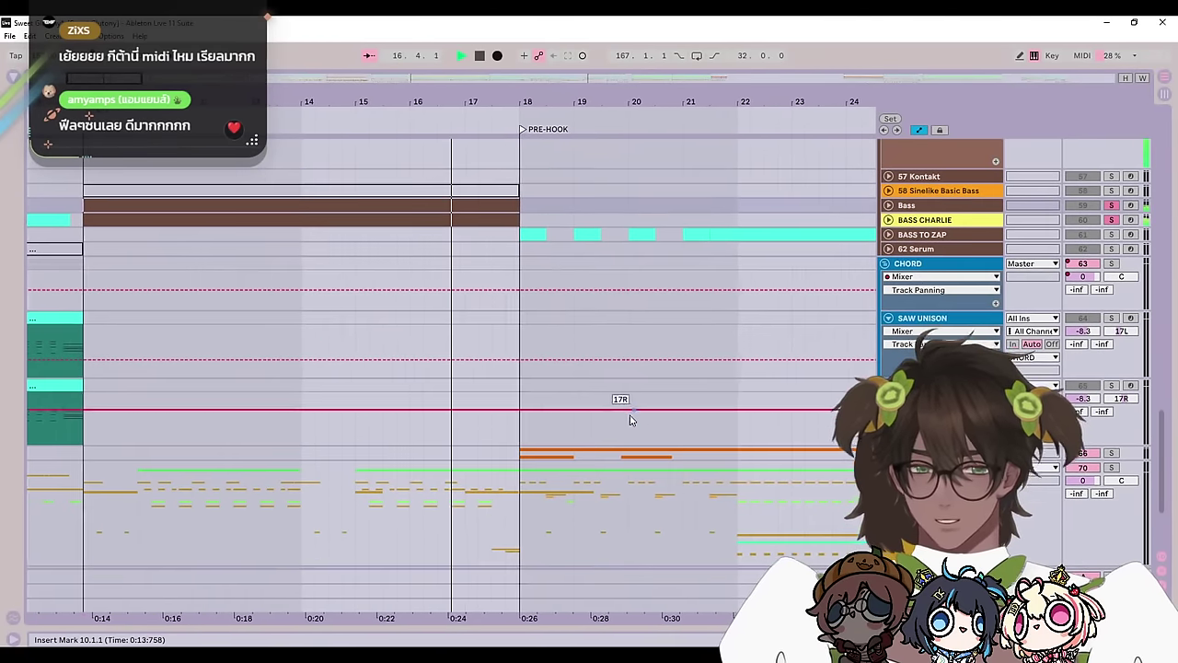
drag(452, 405, 681, 239)
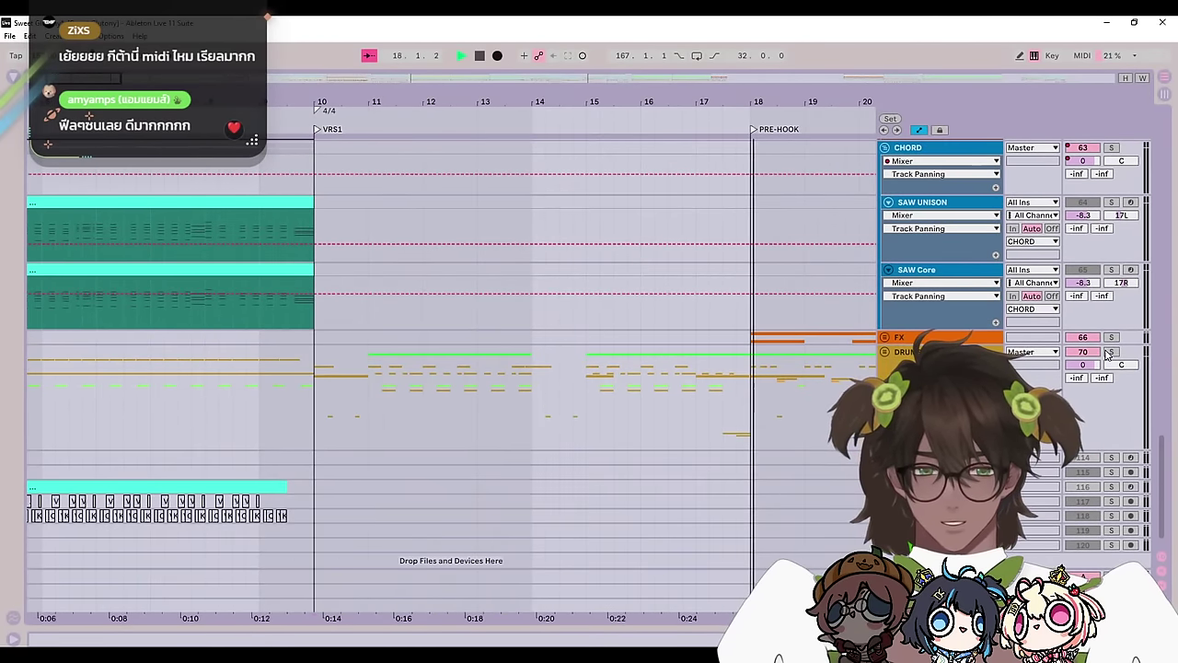
key(space)
Step: Open the Kontakt instrument on track 41 of the E-Guitar group and examine its Shreddage 3 Stratus FREE settings
scroll(711, 416, up, 8)
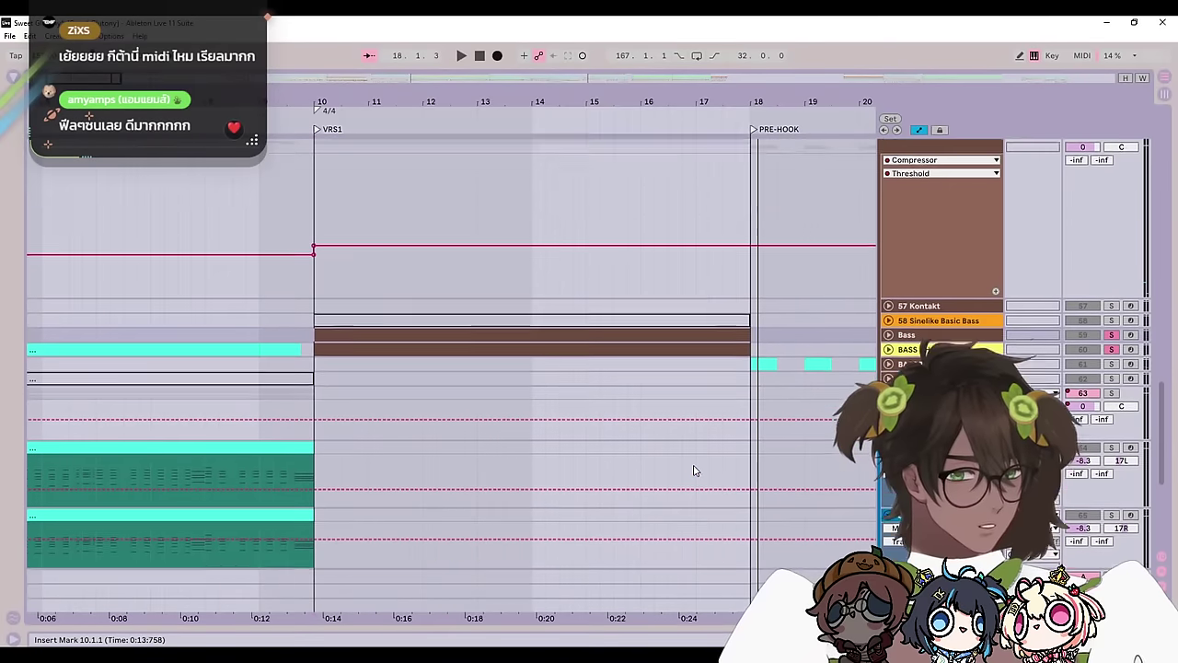
scroll(689, 424, up, 5)
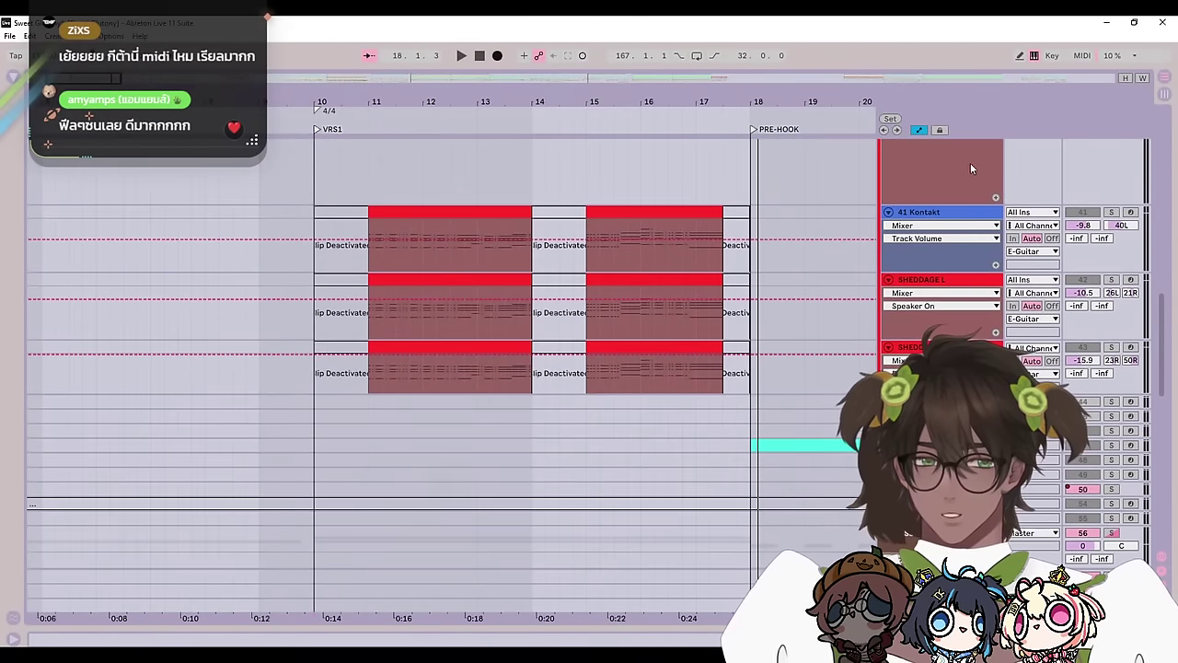
double_click(920, 212)
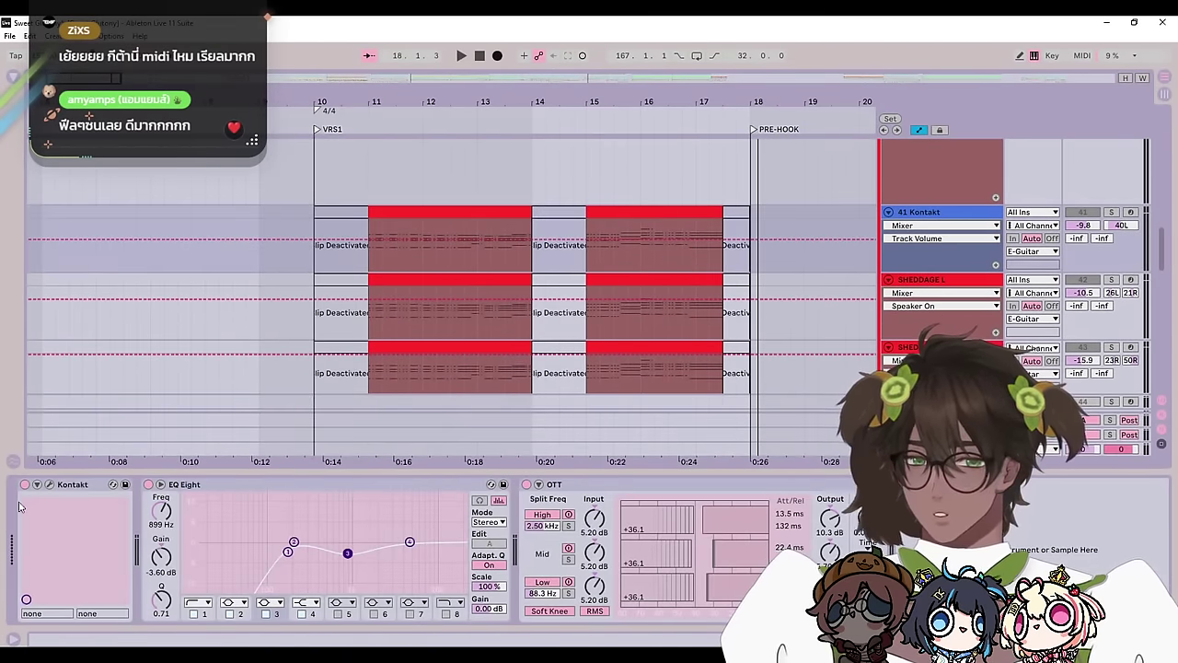
click(49, 485)
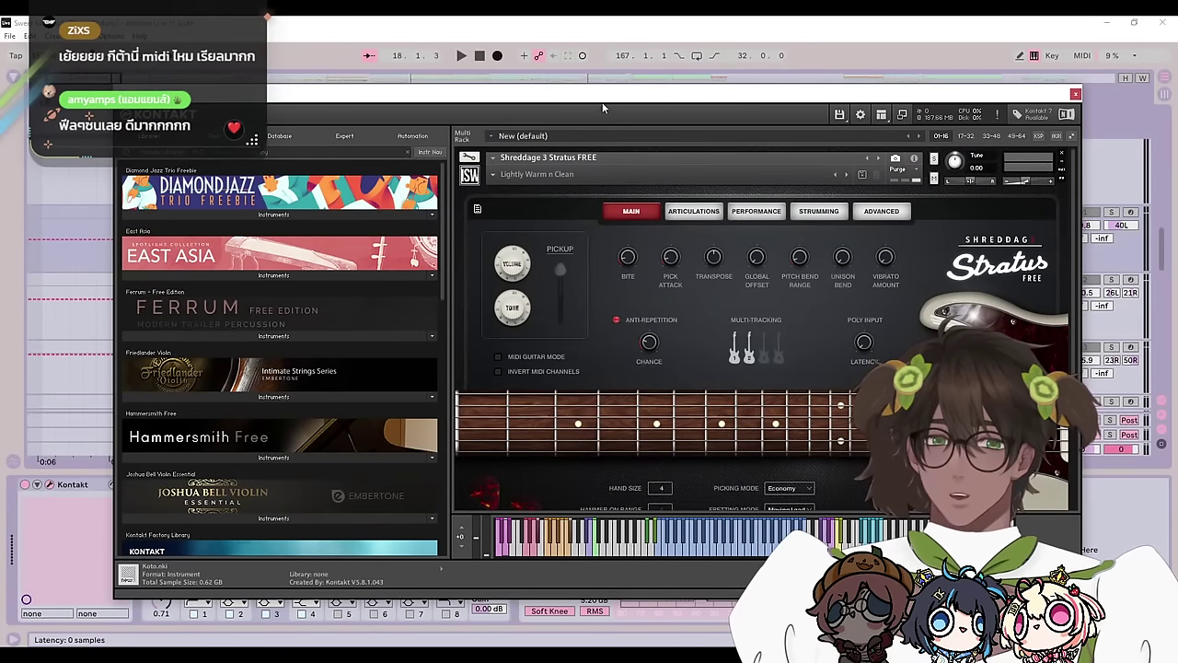
drag(602, 108, 540, 73)
scroll(640, 442, down, 3)
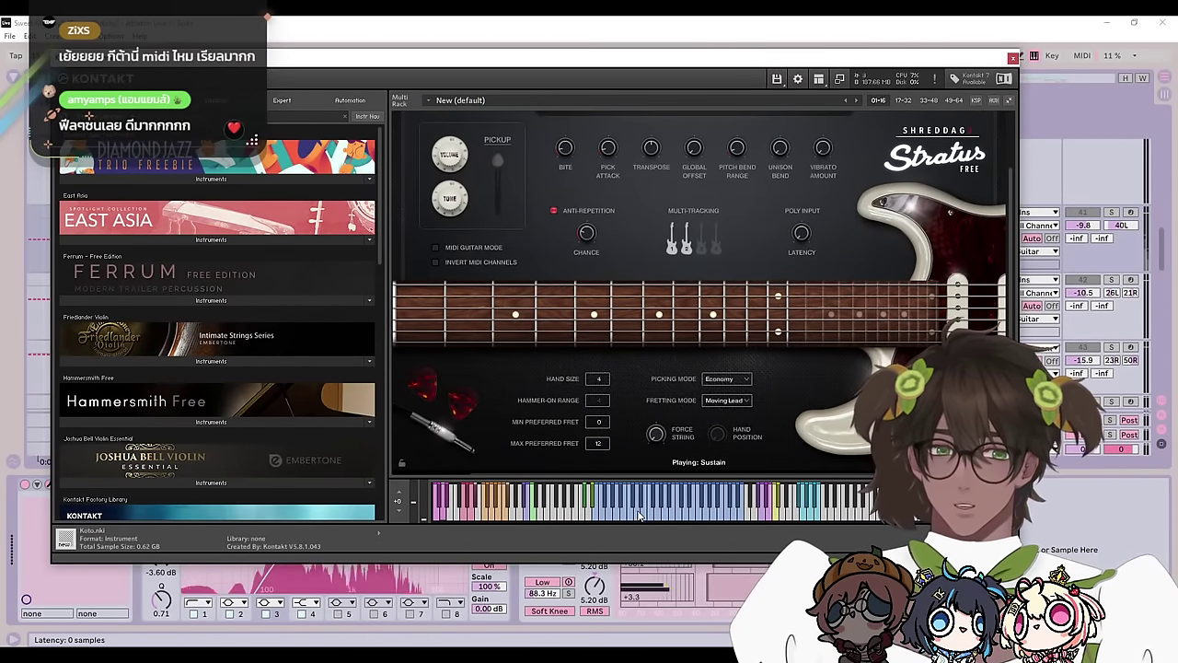
Step: Open the SHEDDAGE L track's Kontakt instrument, audition notes on its keyboard and close the instrument window
click(1071, 288)
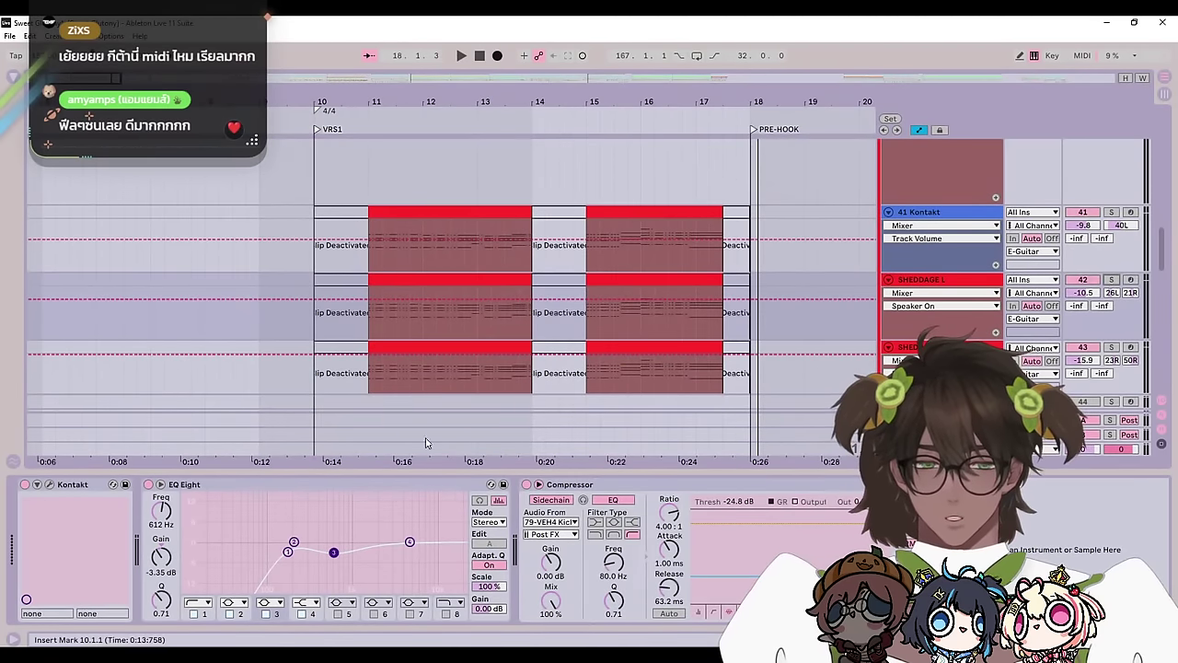
click(50, 485)
click(660, 526)
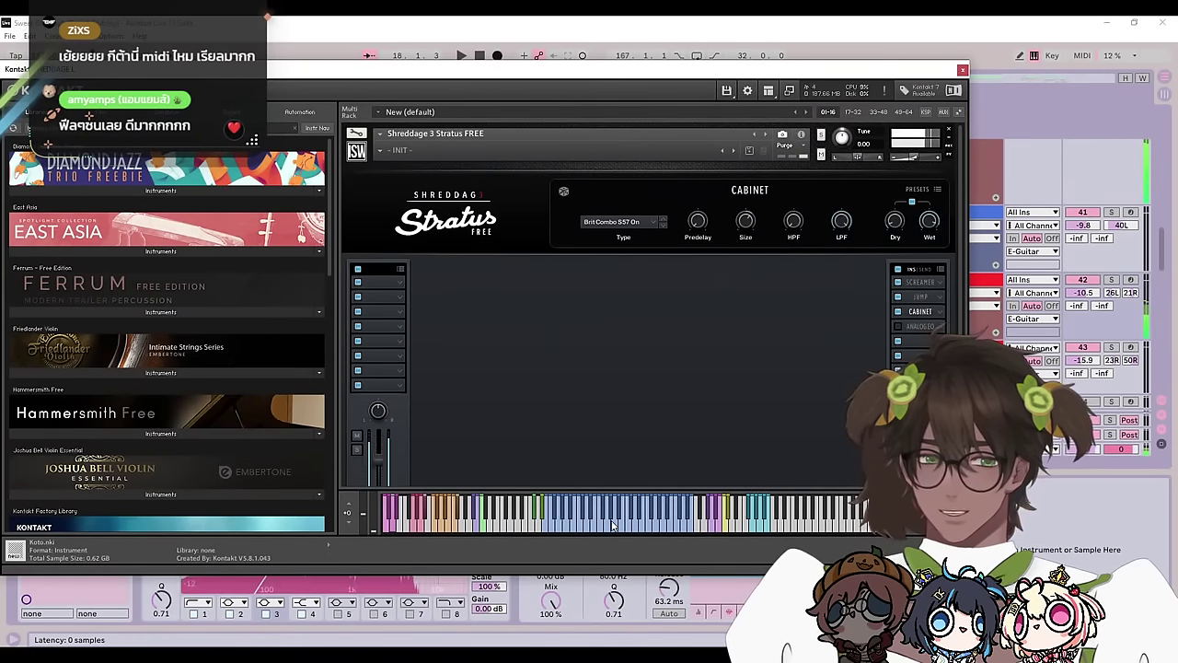
click(669, 527)
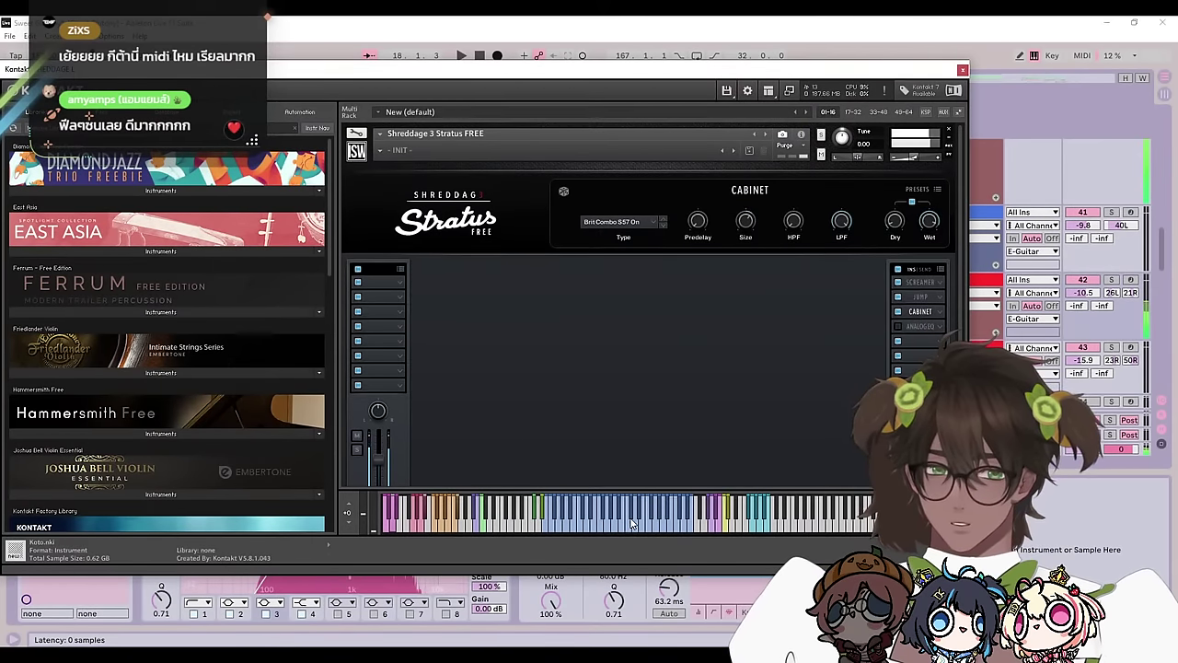
click(963, 71)
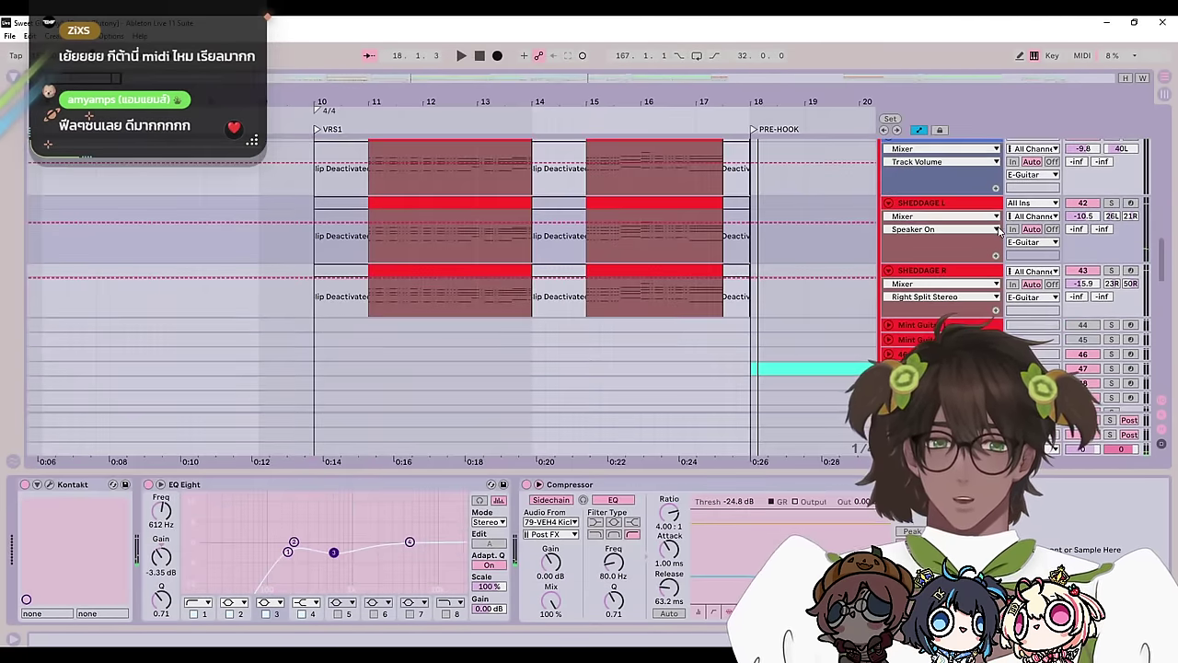
Step: Compare the devices of tracks 41 Kontakt and SHEDDAGE L, rechecking the SHEDDAGE L Kontakt cabinet settings
click(936, 202)
click(1012, 58)
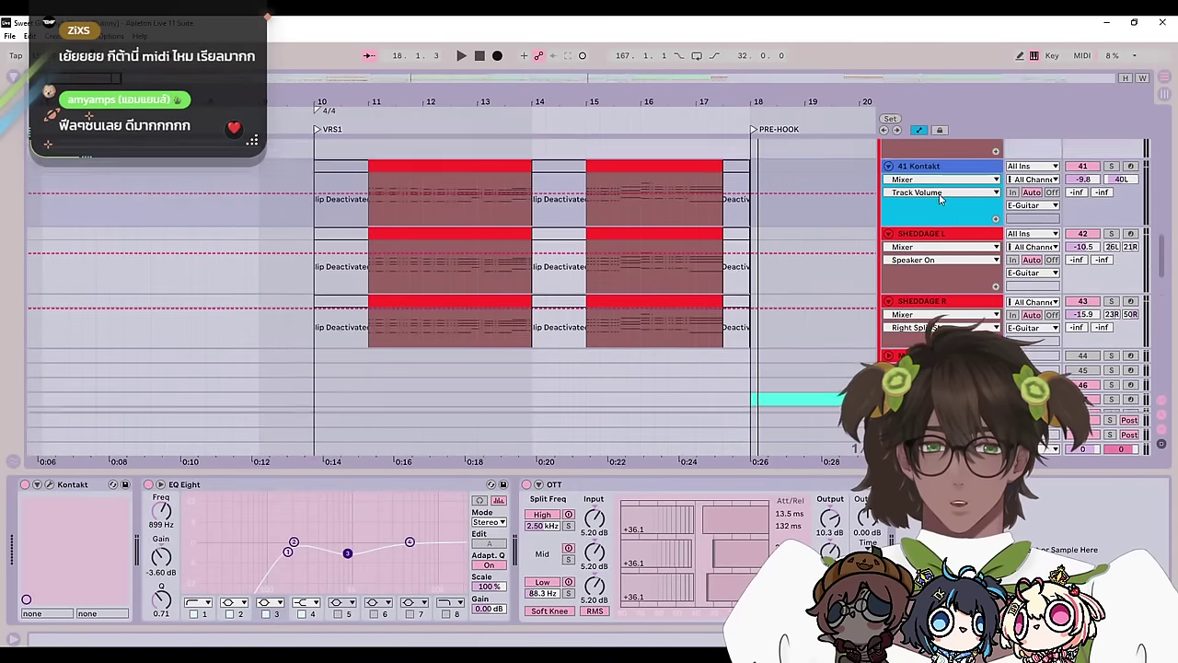
click(990, 221)
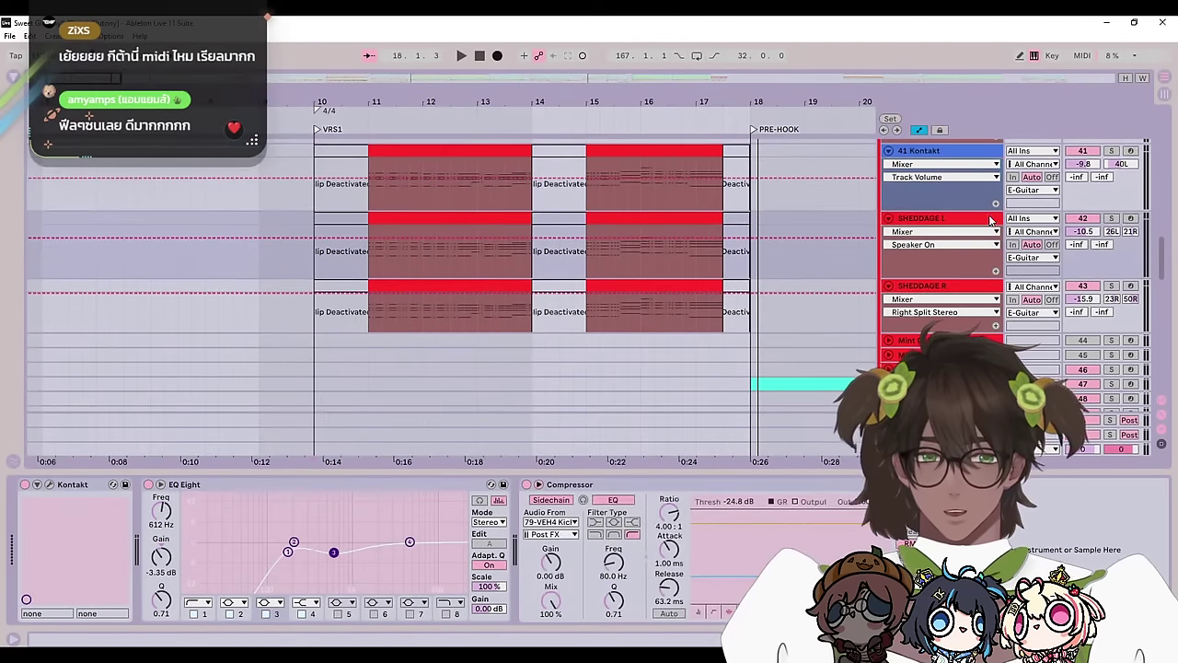
click(49, 485)
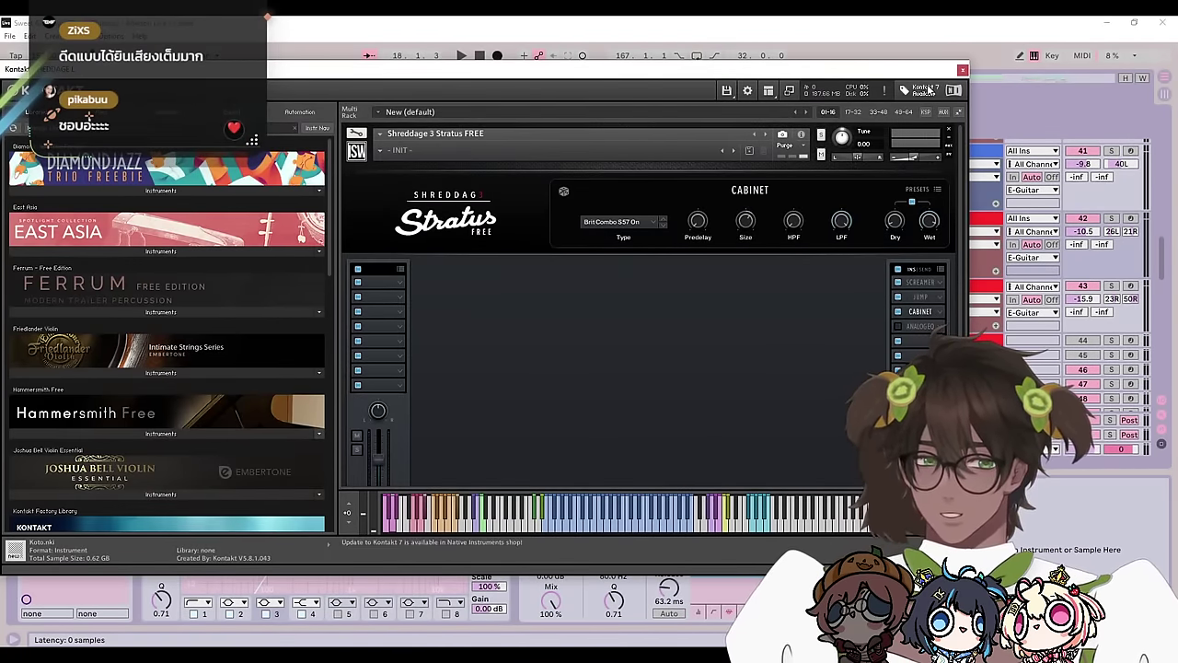
click(961, 71)
Step: Arm and solo the 41 Kontakt, SHEDDAGE L and SHEDDAGE R tracks in turn to audition each guitar live, and clear the last solo
click(1131, 197)
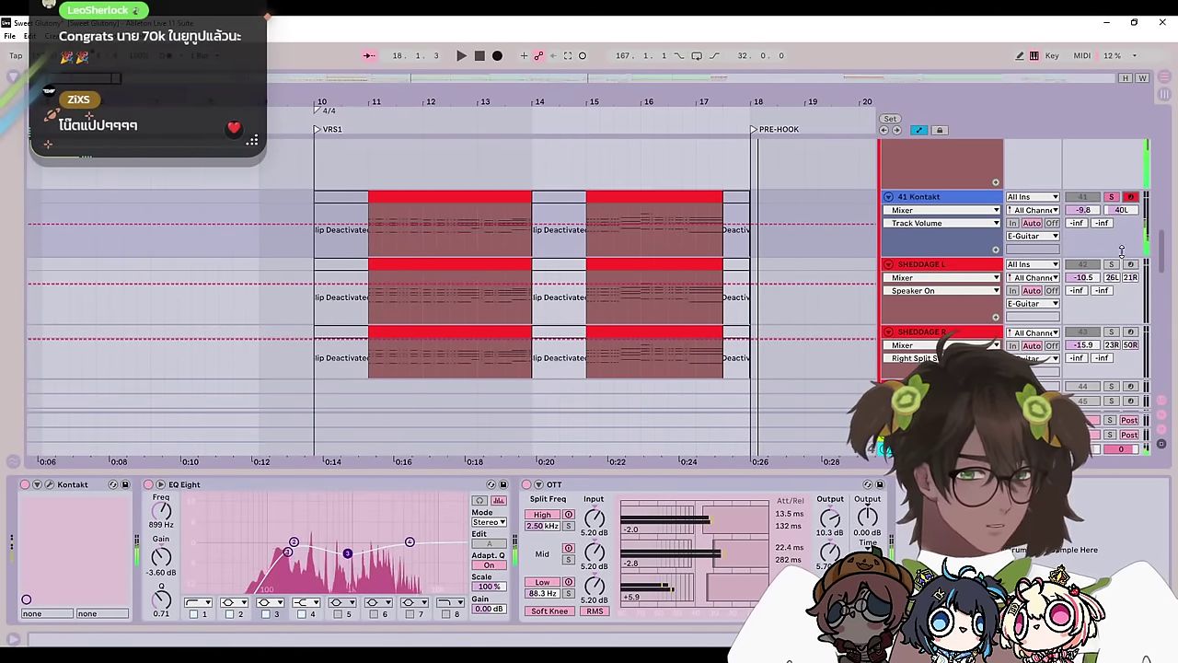
scroll(1117, 256, down, 1)
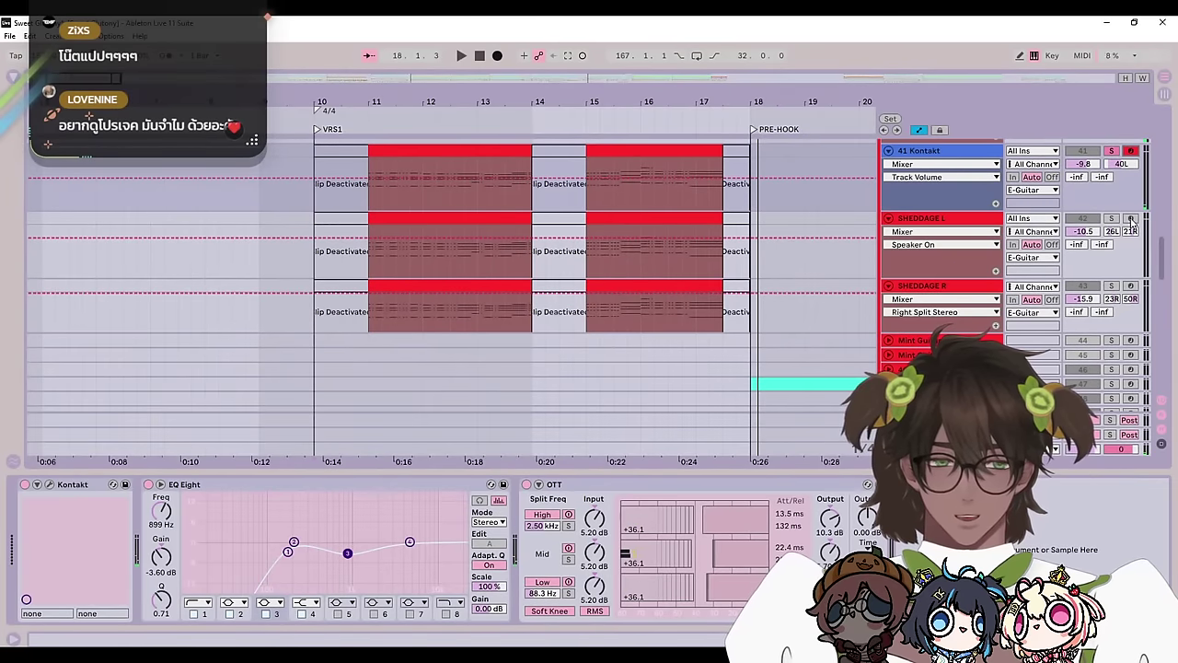
click(1131, 219)
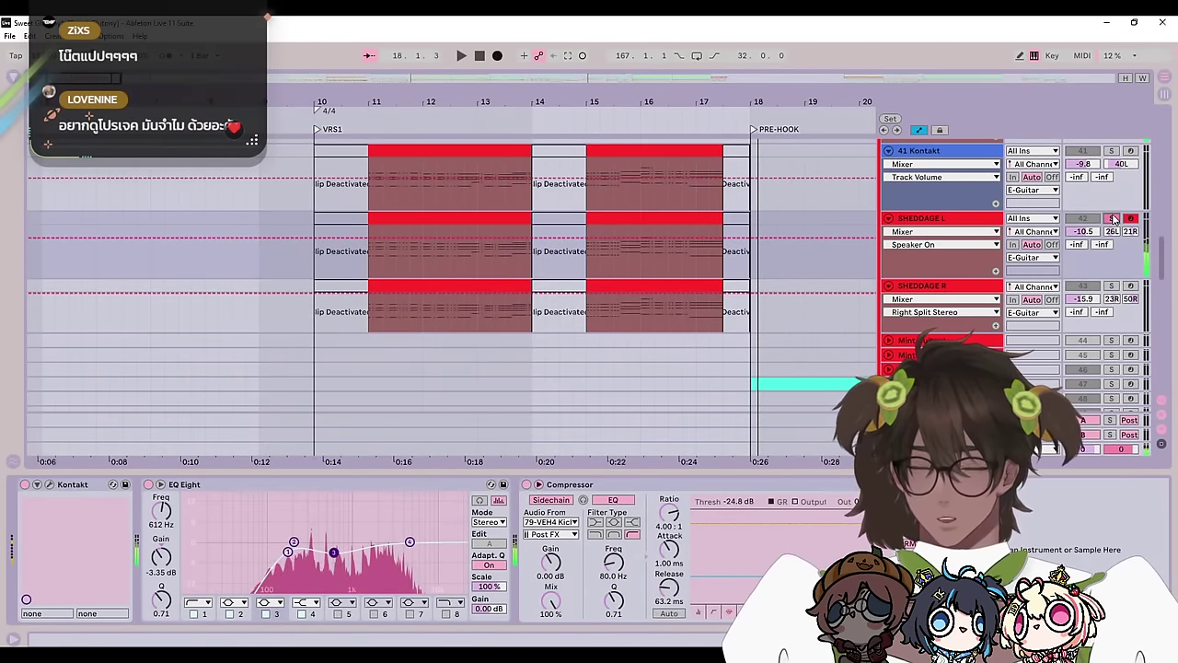
click(1131, 286)
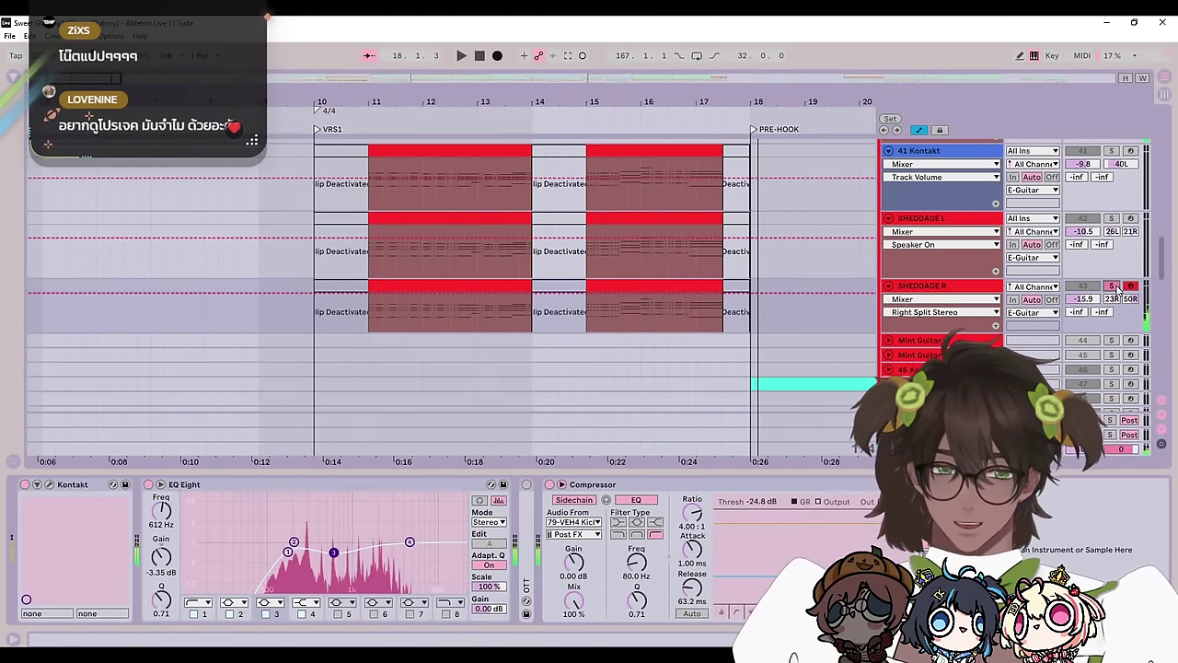
click(1113, 287)
Step: Place the insert marker at 11.1.1, hide the device view and fold the E-Guitar group
click(369, 257)
scroll(764, 276, up, 1)
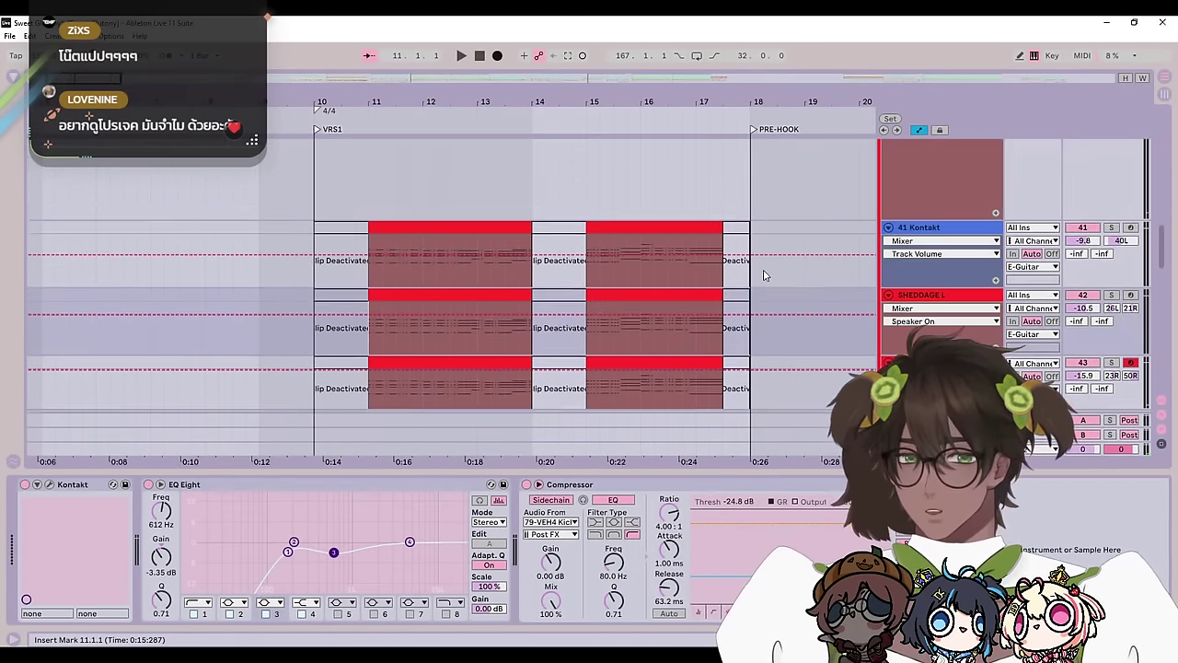
scroll(763, 275, up, 2)
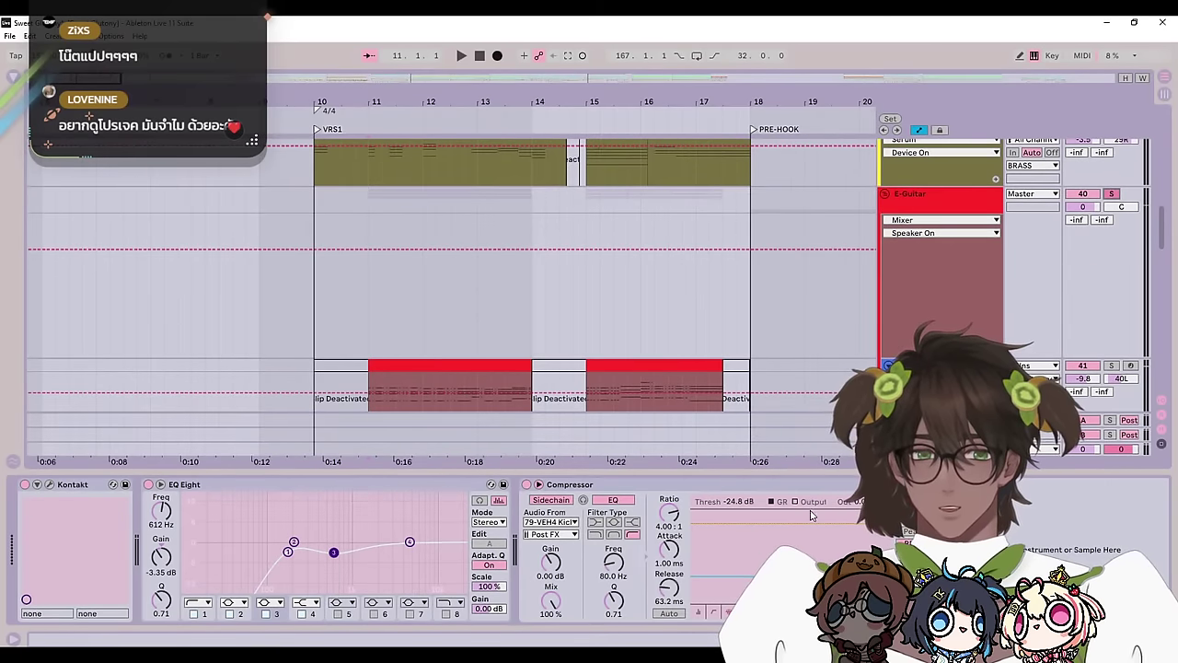
drag(836, 471, 837, 630)
scroll(800, 313, up, 1)
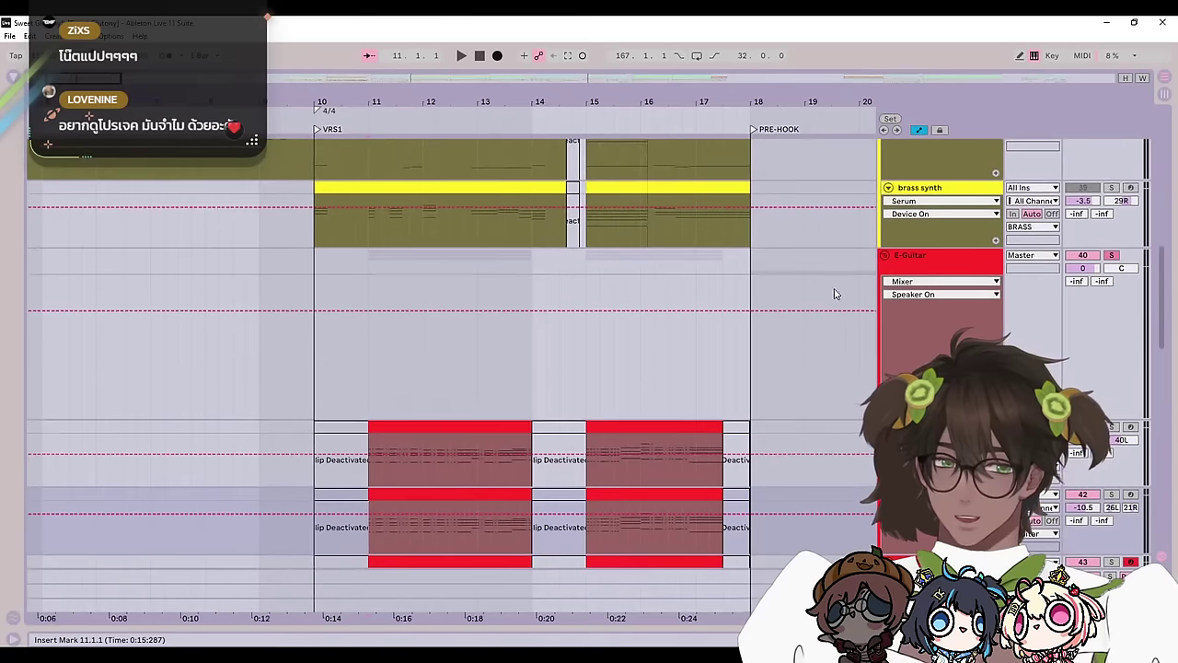
click(884, 258)
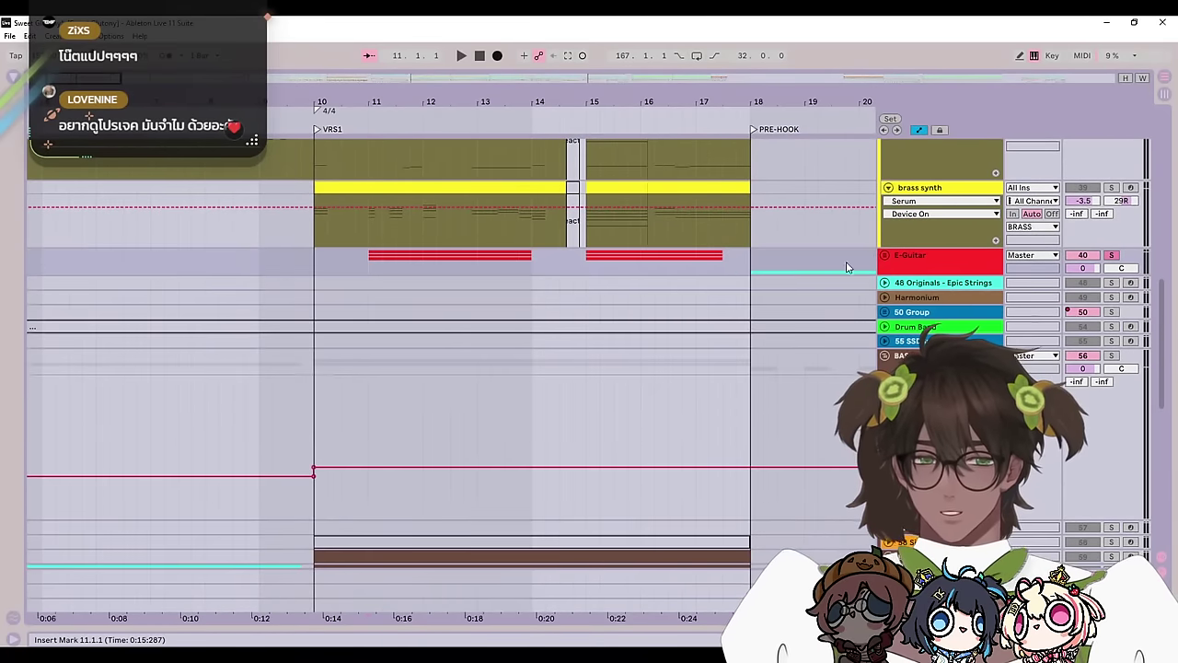
right_click(430, 270)
key(Escape)
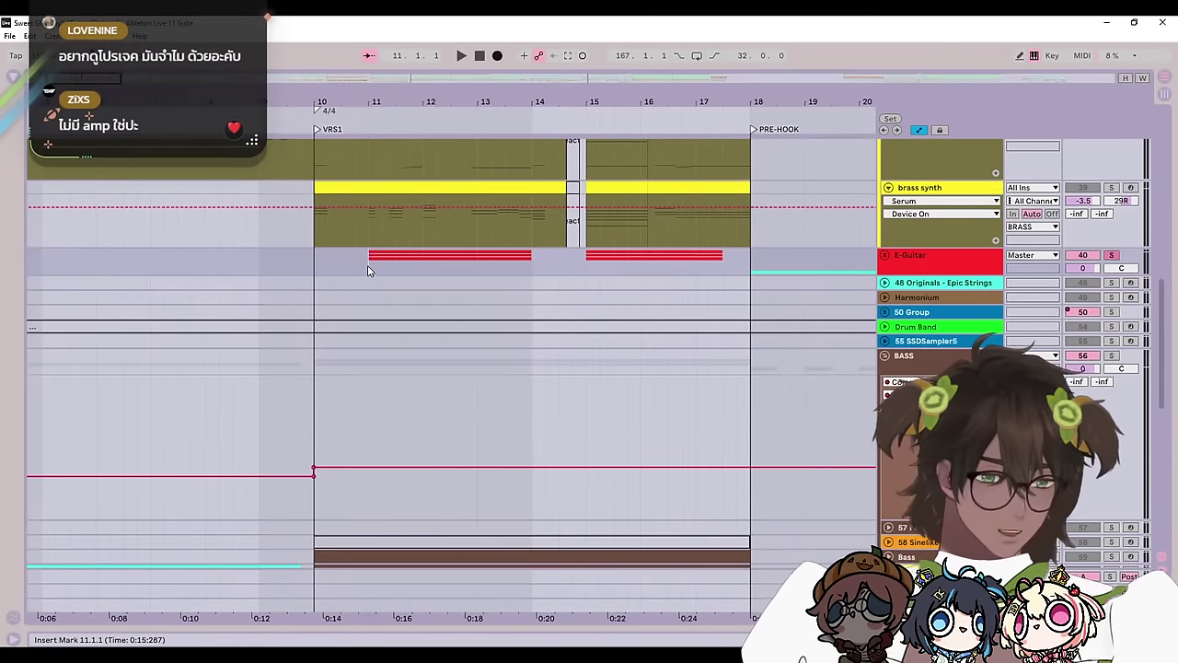
scroll(378, 275, up, 1)
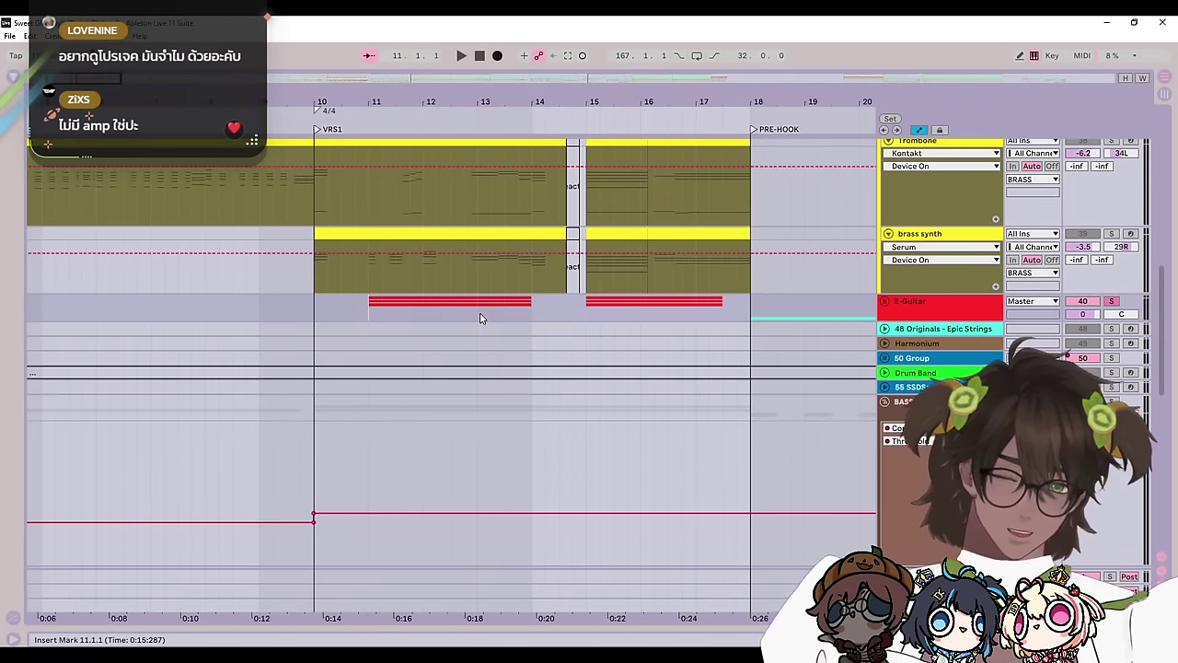
Step: Play the soloed E-Guitar group from 11.1.1 and unfold the group to show its guitar tracks
scroll(479, 319, up, 1)
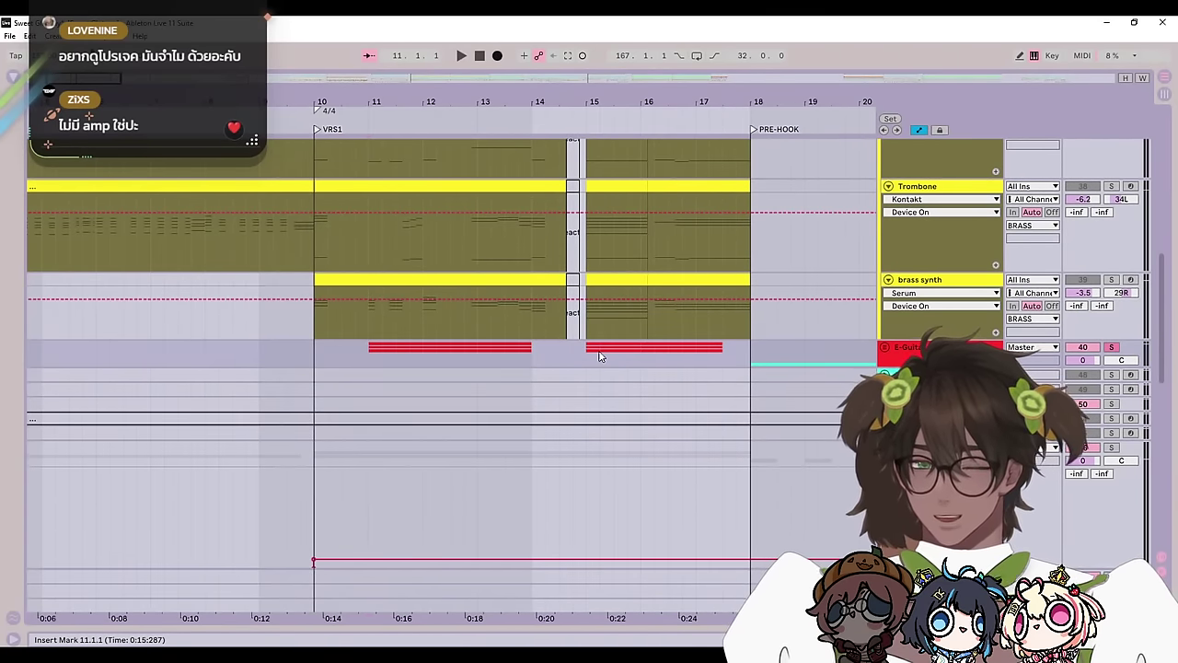
scroll(601, 356, up, 4)
key(space)
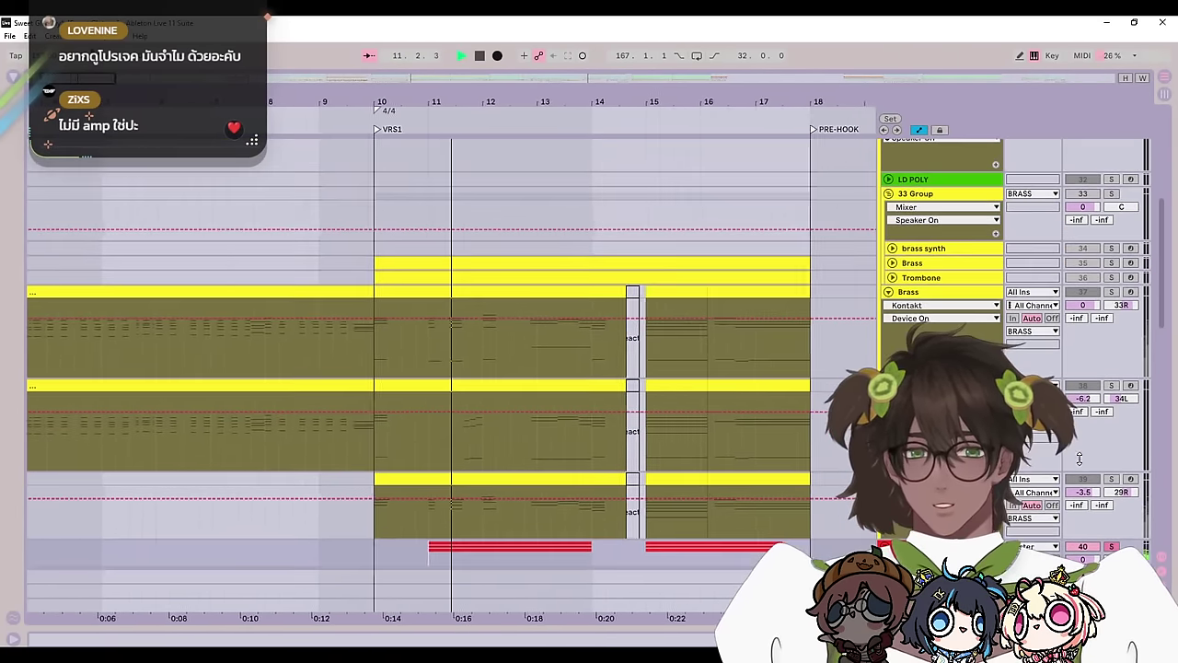
scroll(1080, 484, down, 3)
click(884, 408)
scroll(802, 452, down, 2)
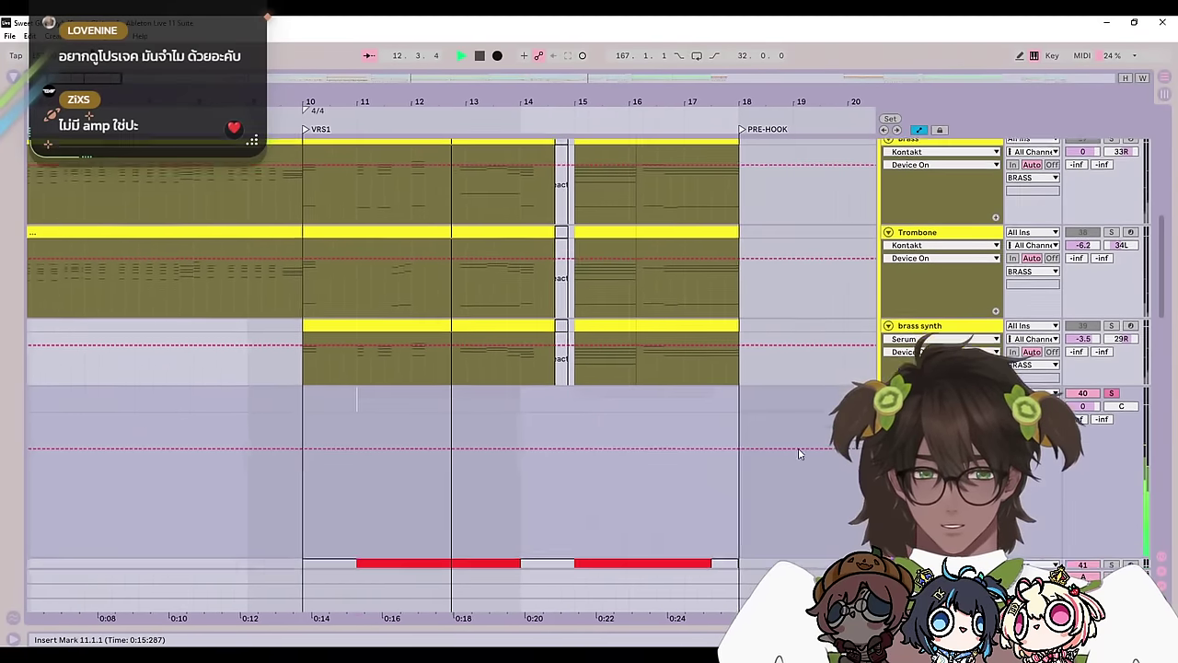
key(space)
Step: Open the 41 Kontakt track's first guitar clip in an enlarged note editor and select the long chord at 2.1.3
double_click(451, 502)
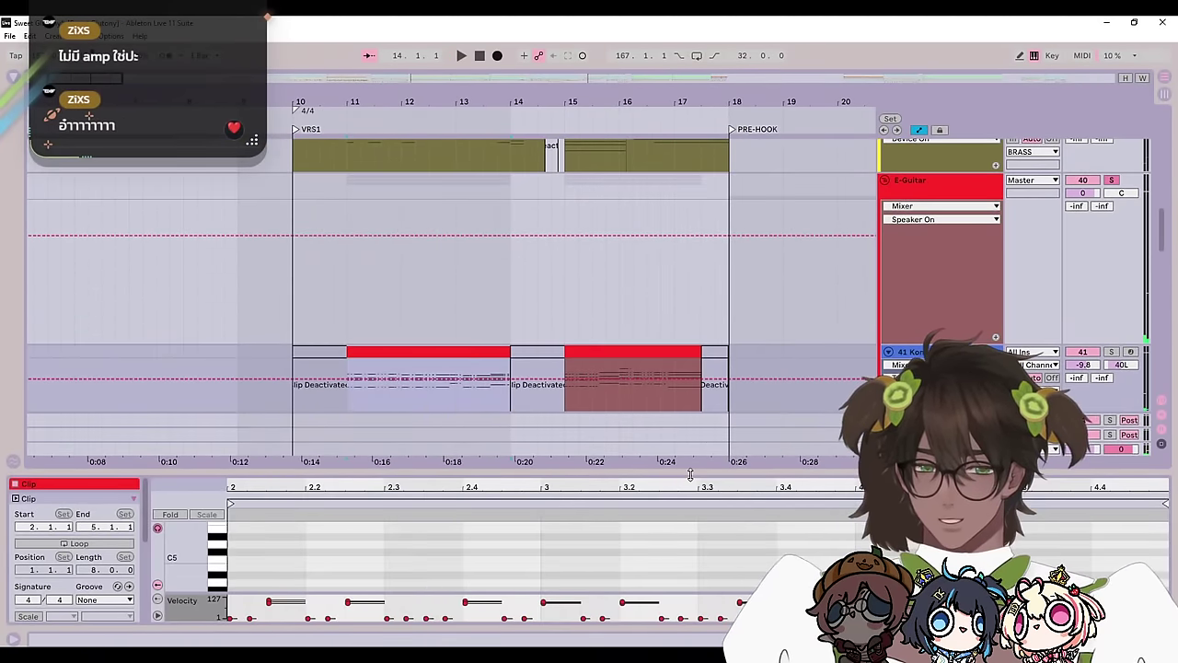
drag(690, 470, 727, 98)
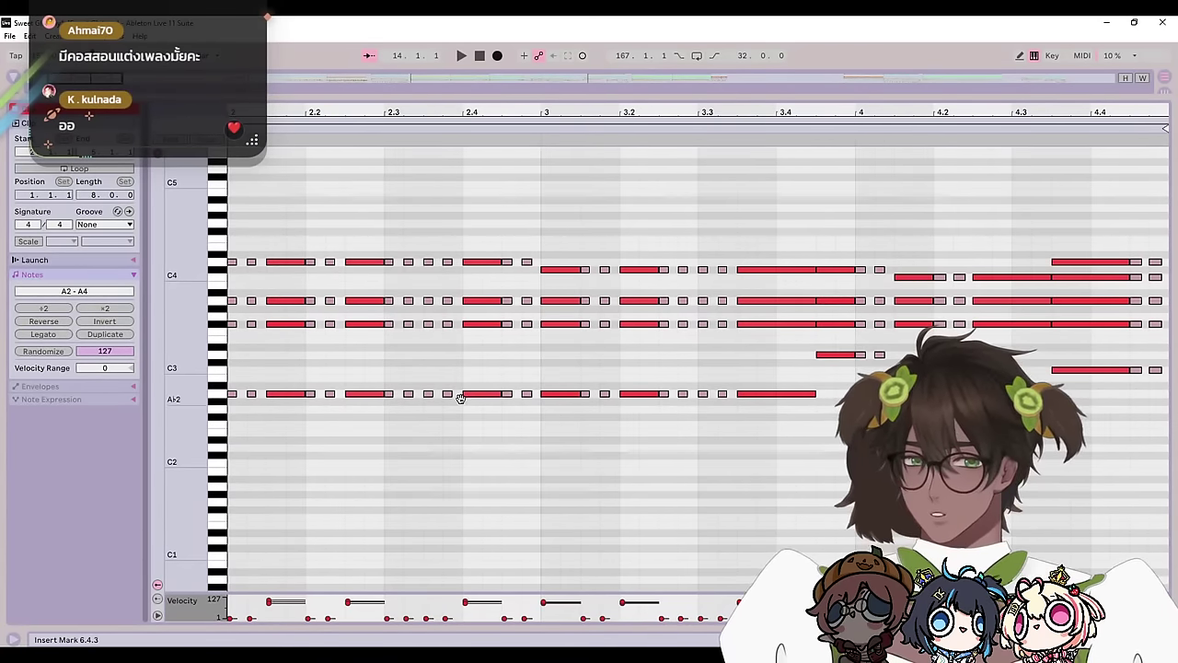
drag(461, 398, 596, 453)
drag(595, 453, 585, 152)
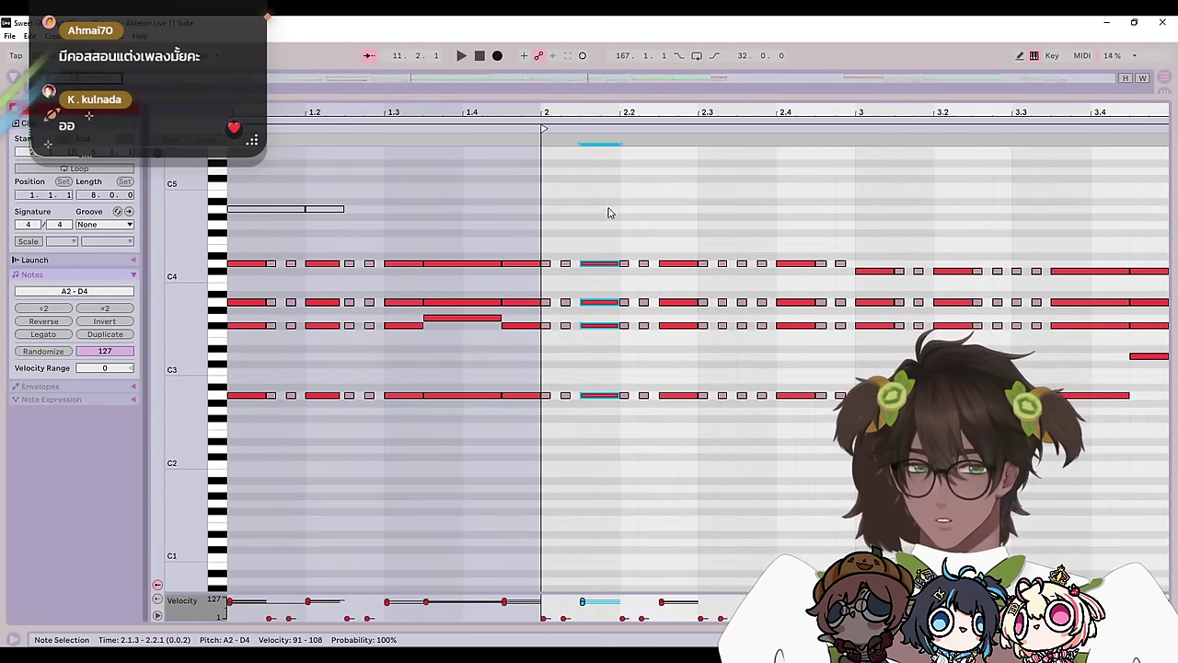
Step: Select the short low-velocity chord notes between 2.1.1 and 2.1.3 and play the guitar clip
click(677, 377)
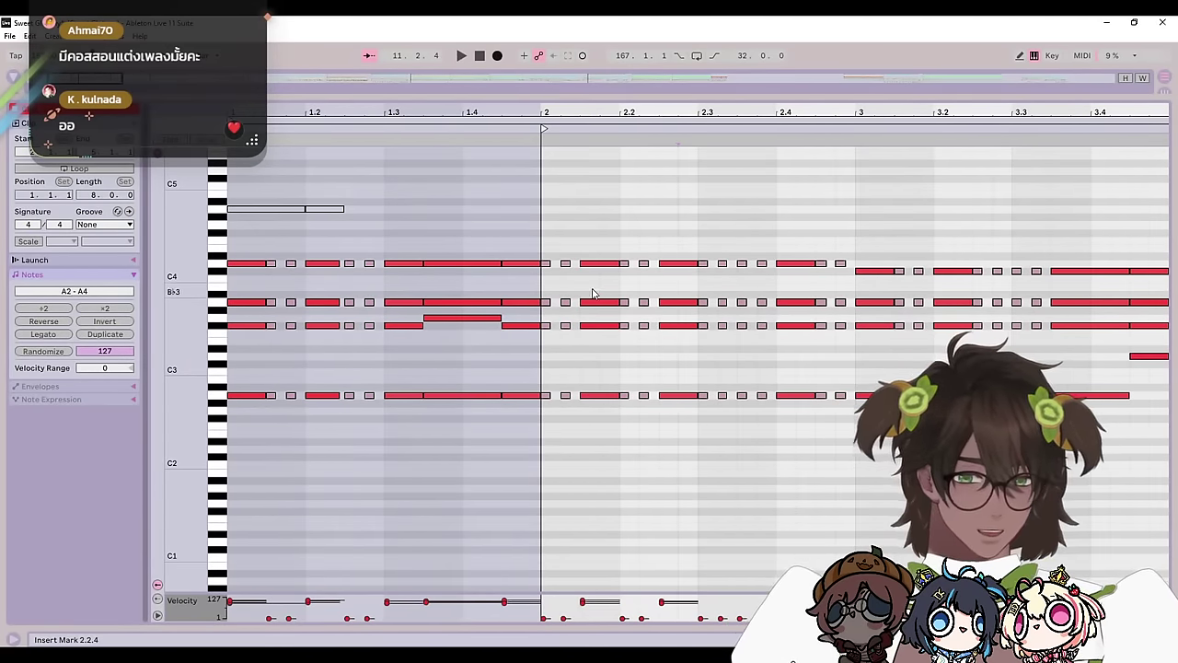
drag(595, 248, 543, 243)
drag(576, 429, 544, 266)
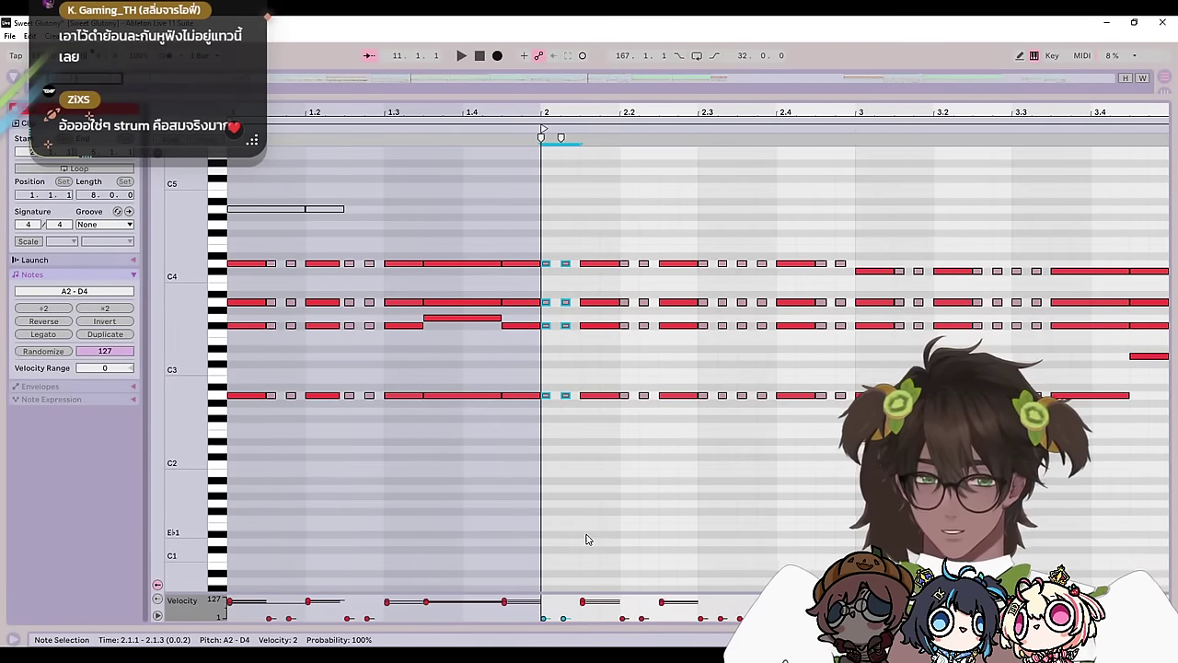
key(space)
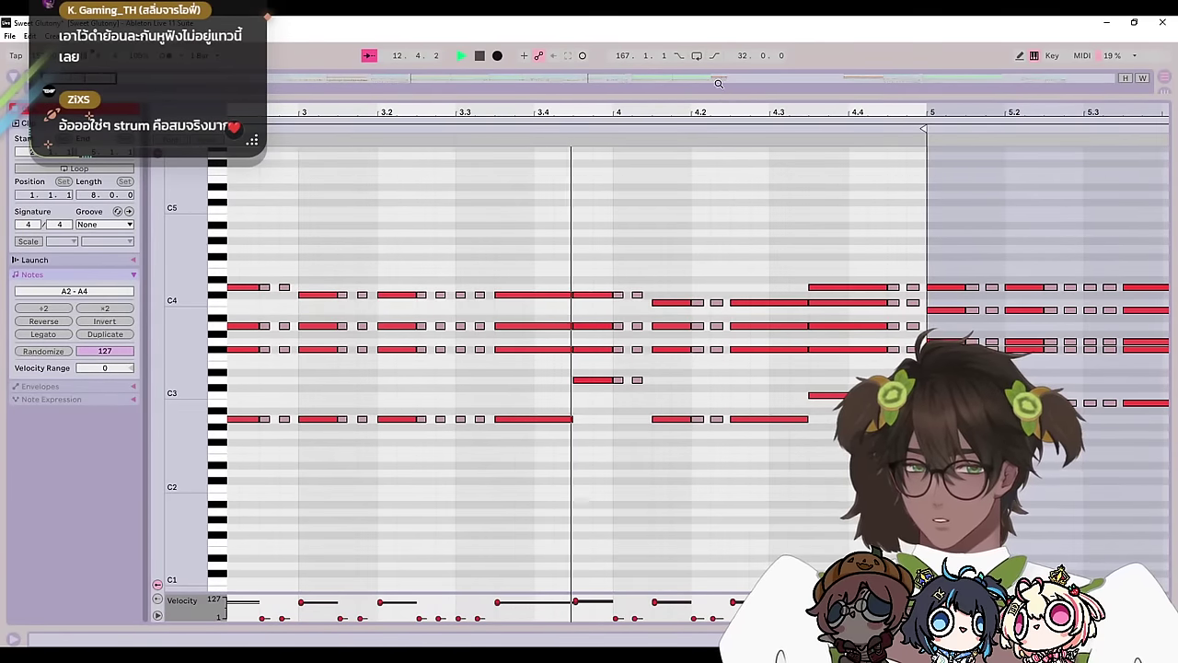
key(space)
Step: Hide the clip view and fold the E-Guitar group
key(ctrl+alt+l)
scroll(789, 386, up, 4)
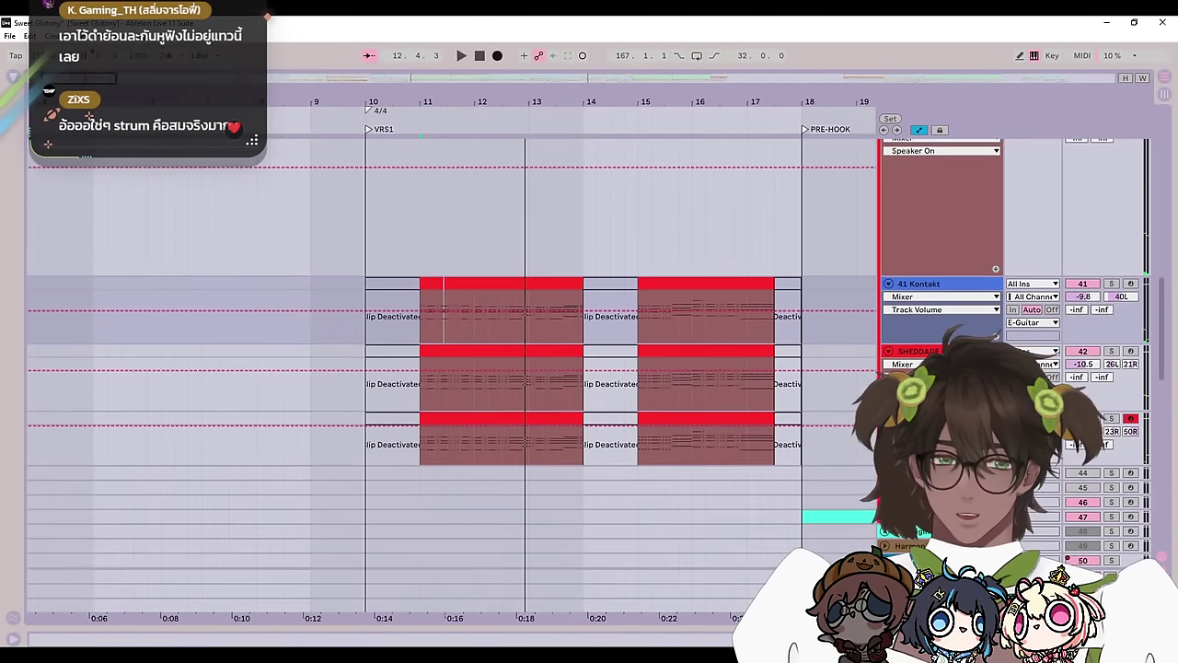
scroll(887, 293, up, 3)
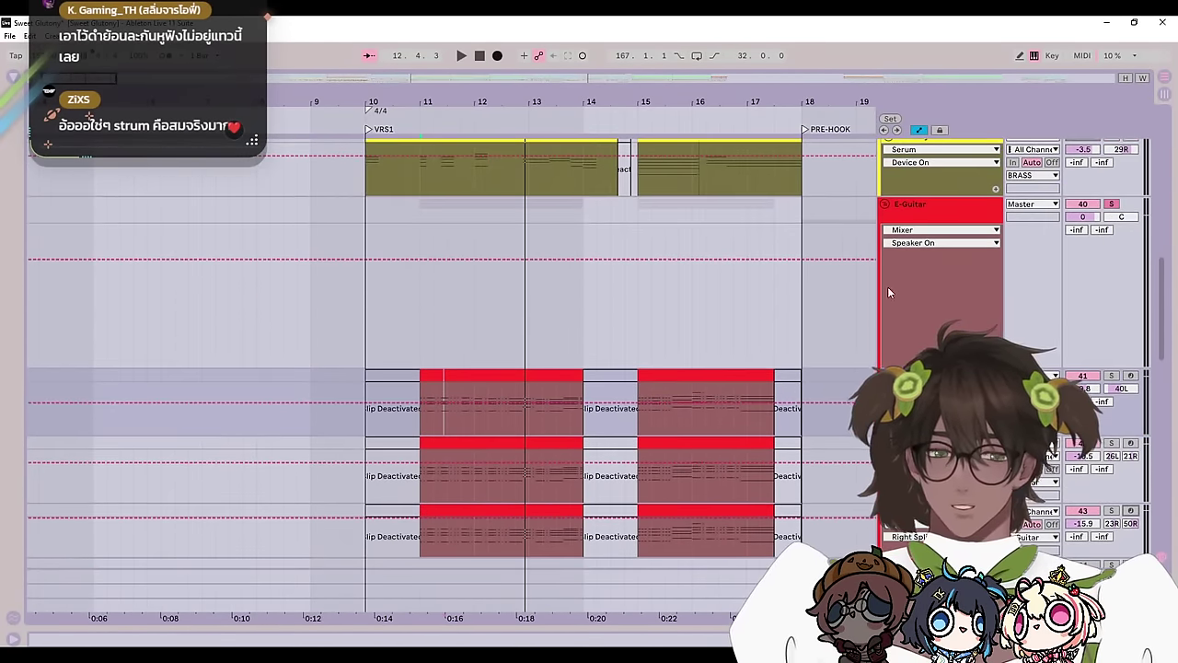
click(884, 208)
scroll(749, 378, up, 3)
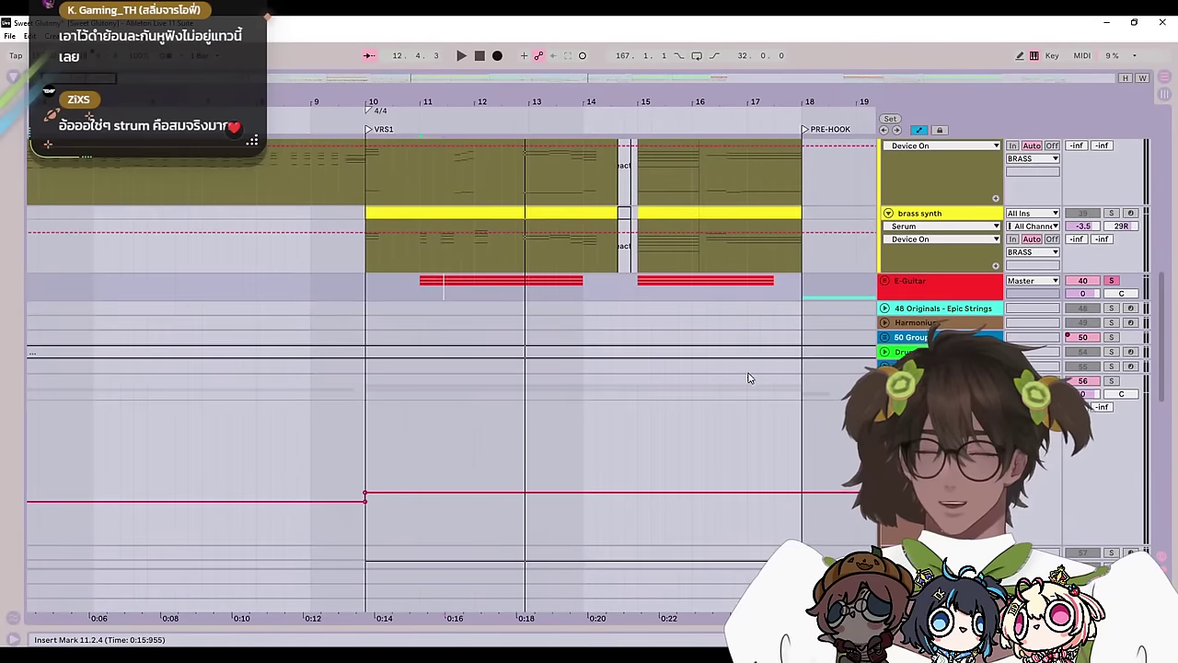
Step: Fold the brass synth, Trombone and Brass tracks, the 33 Group and the whole BRASS group
scroll(749, 378, up, 3)
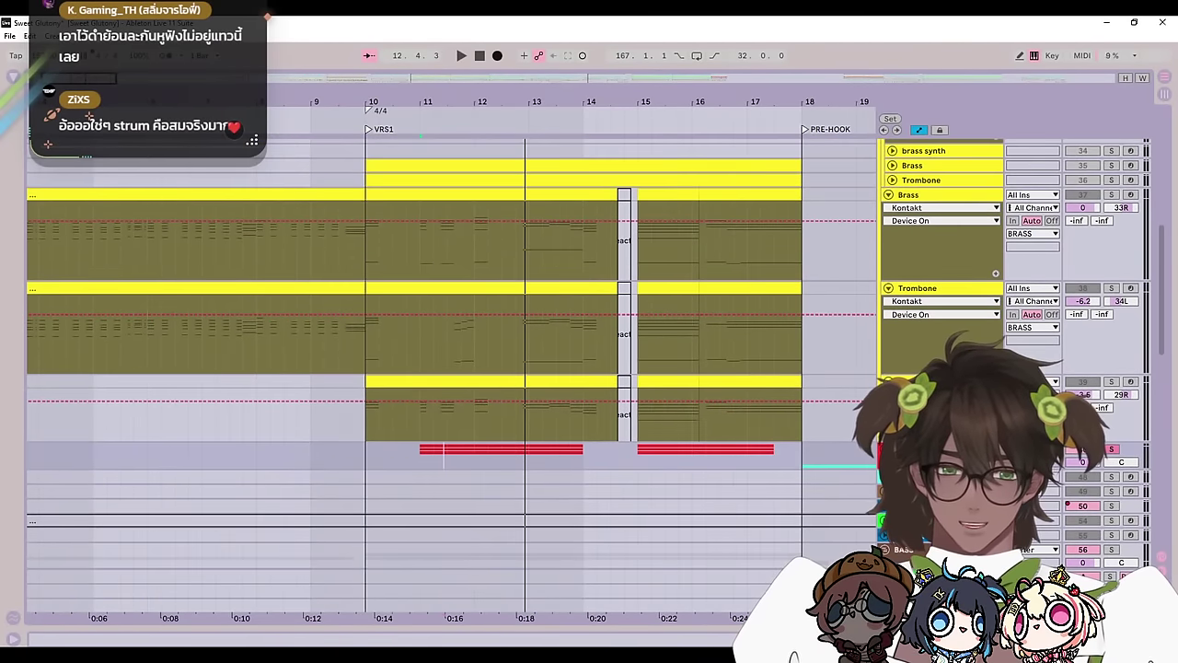
click(889, 381)
click(888, 288)
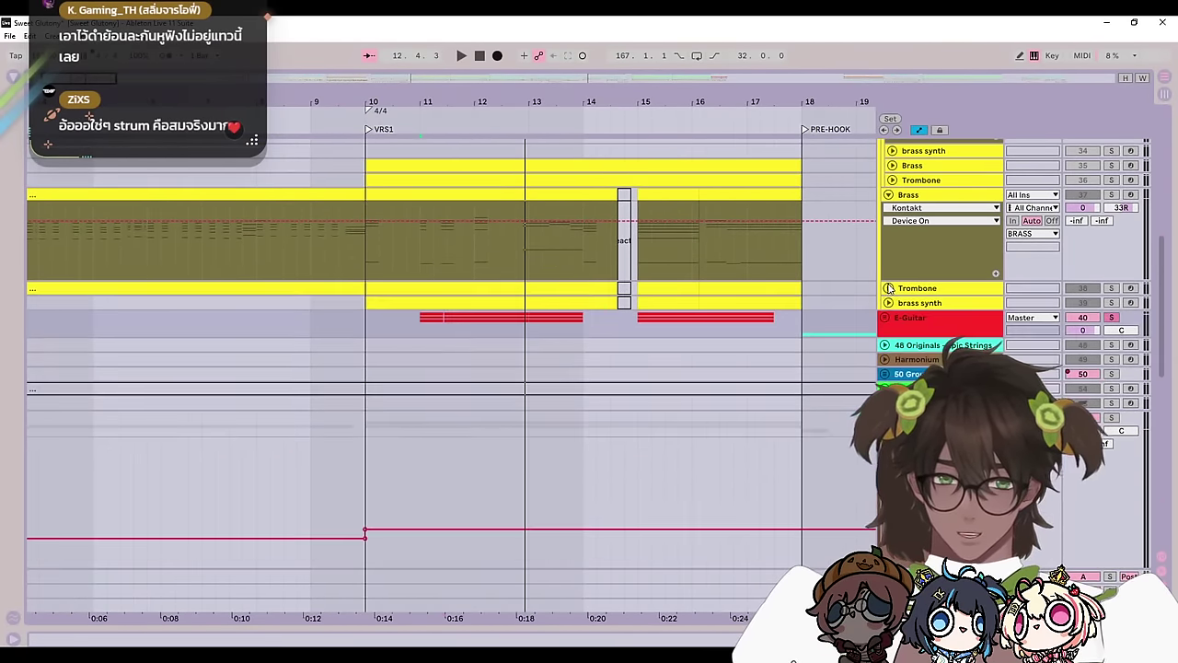
click(888, 195)
scroll(857, 435, up, 5)
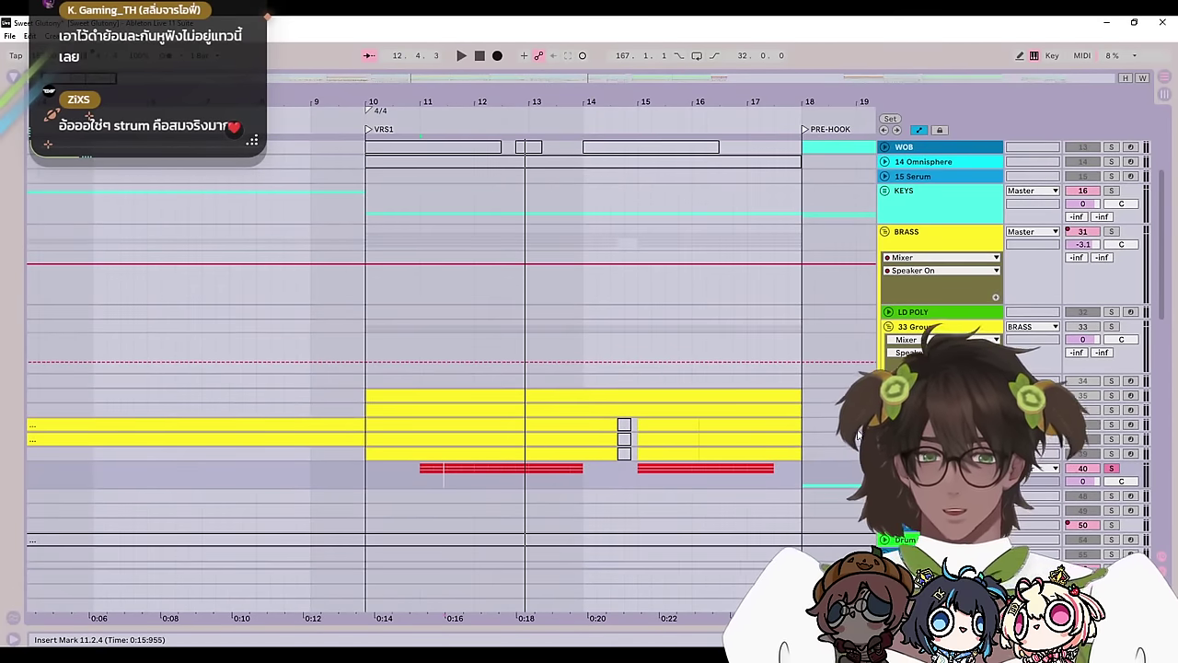
click(889, 327)
scroll(889, 313, up, 2)
click(886, 293)
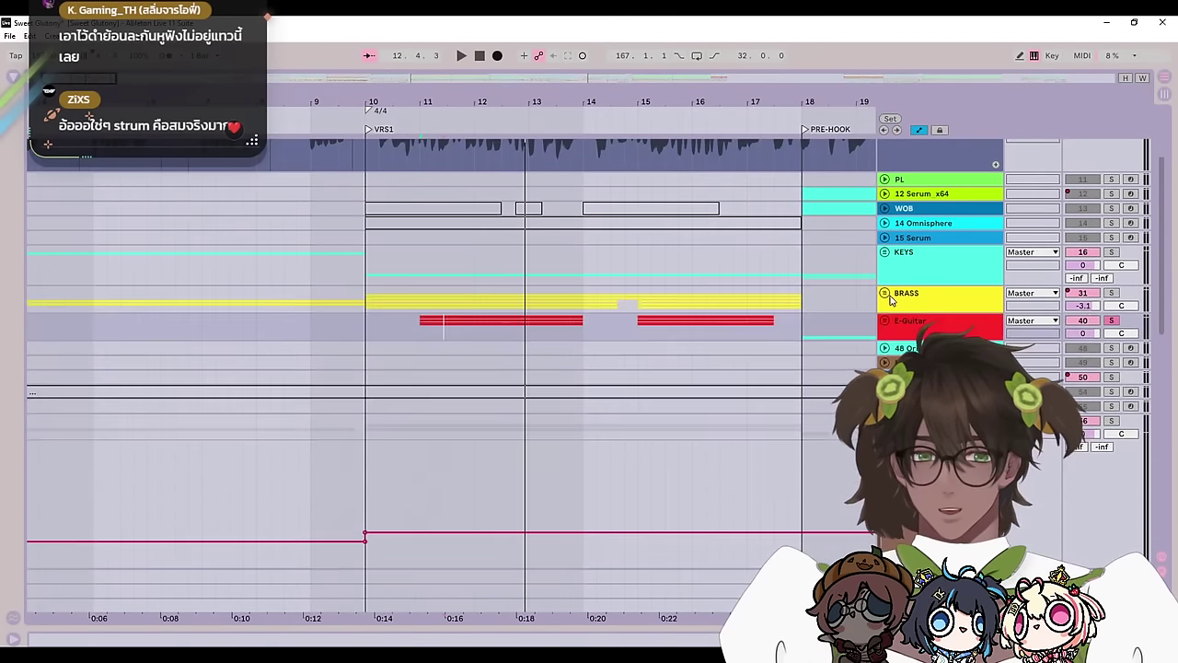
Step: Unfold the KEYS group and expand the PIANO track inside the 27 Group
click(885, 266)
click(884, 251)
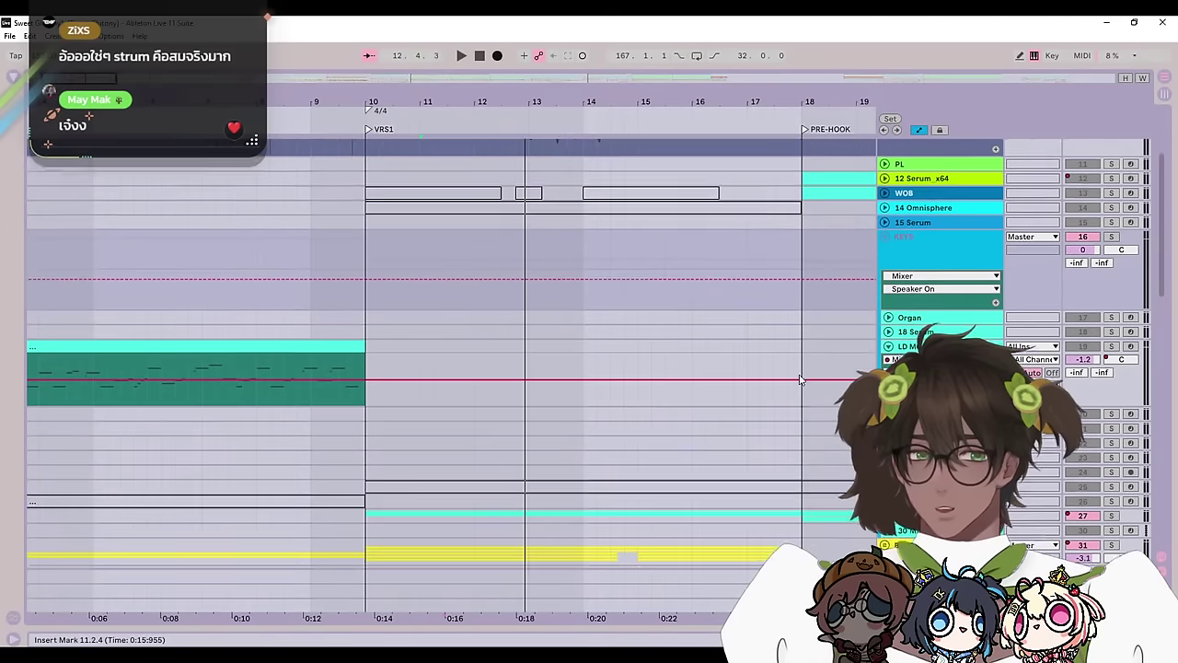
scroll(885, 266, down, 3)
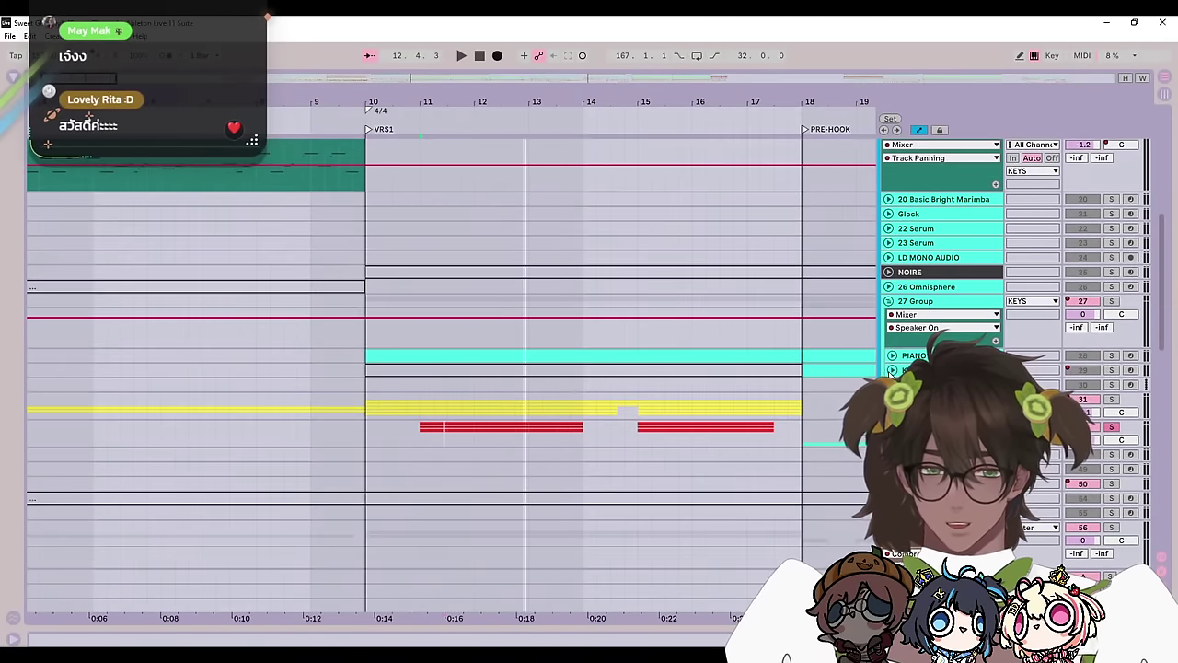
click(893, 355)
scroll(842, 373, down, 1)
Step: Solo the PIANO track and play it from 10.1.1, then clear the solo and fold the PIANO track and its 27 Group
click(366, 386)
click(1107, 322)
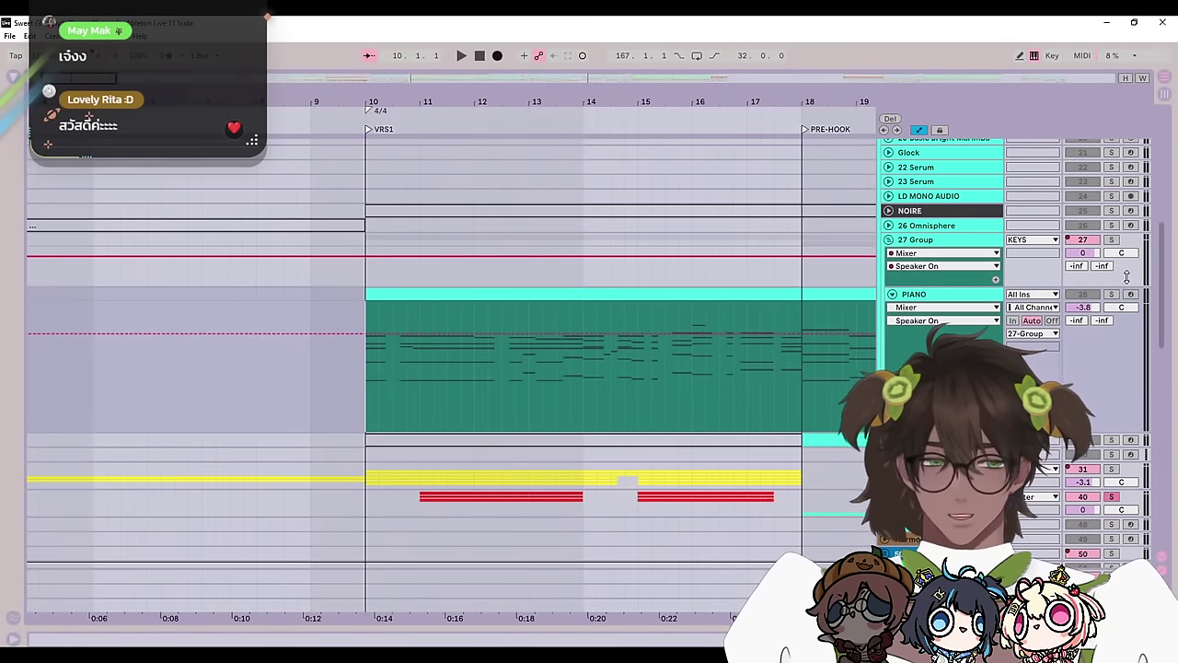
click(1112, 294)
key(space)
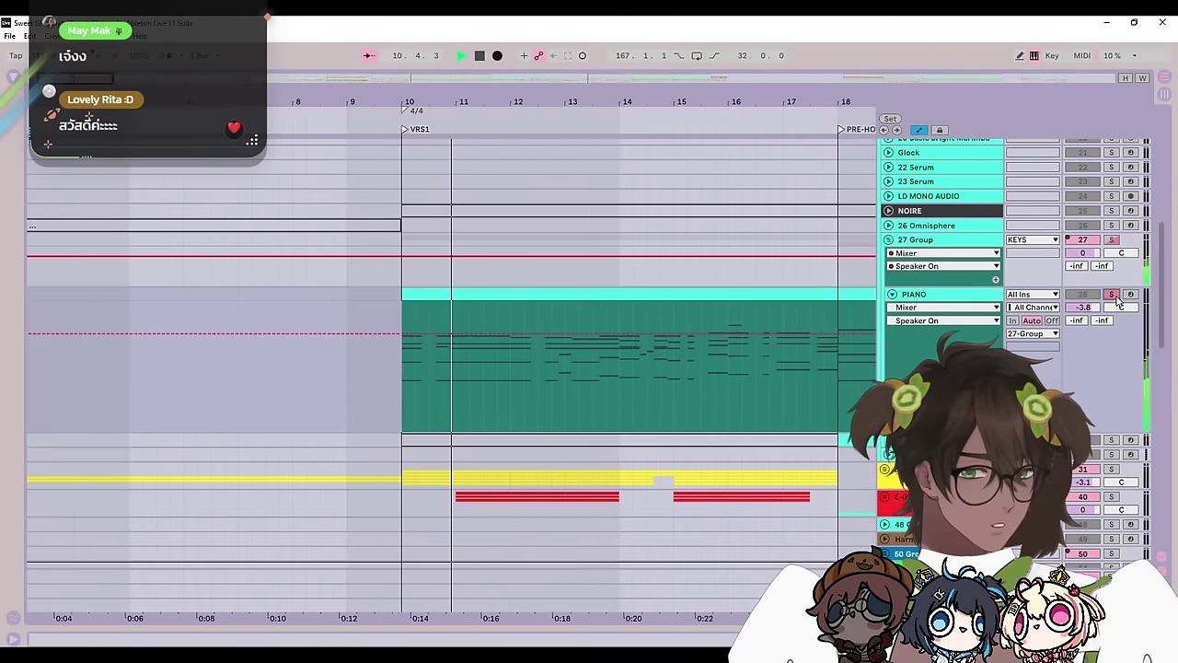
click(886, 240)
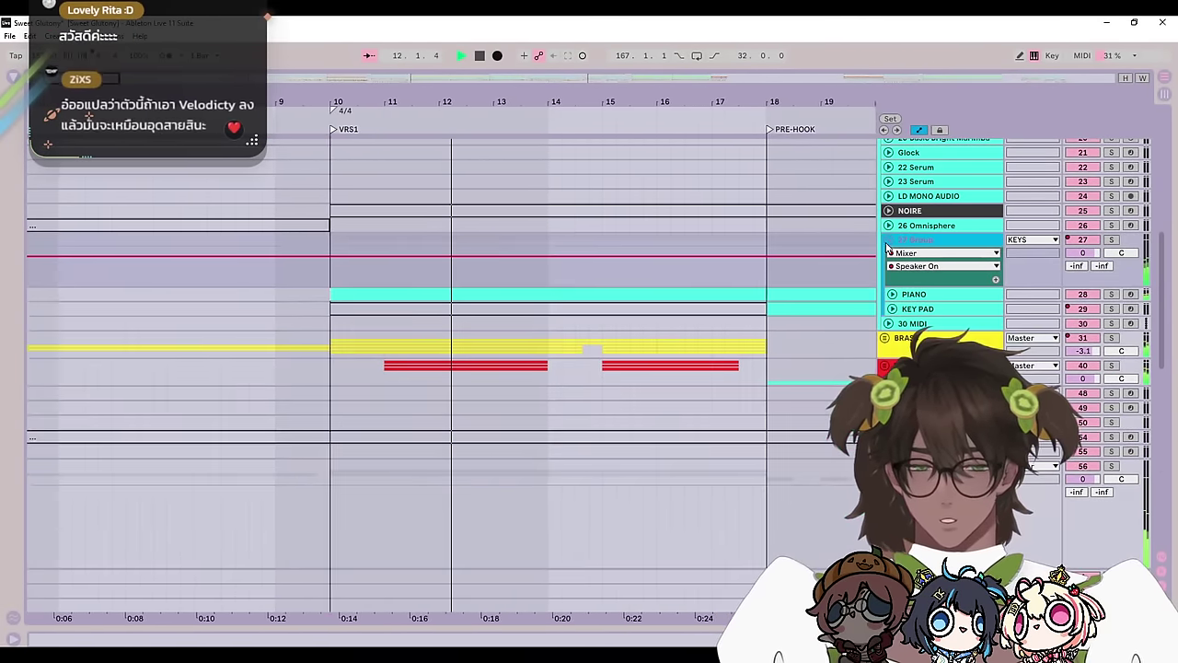
Step: Listen to the full verse mix through to the start of the pre-hook while looking over the track list
scroll(807, 329, up, 10)
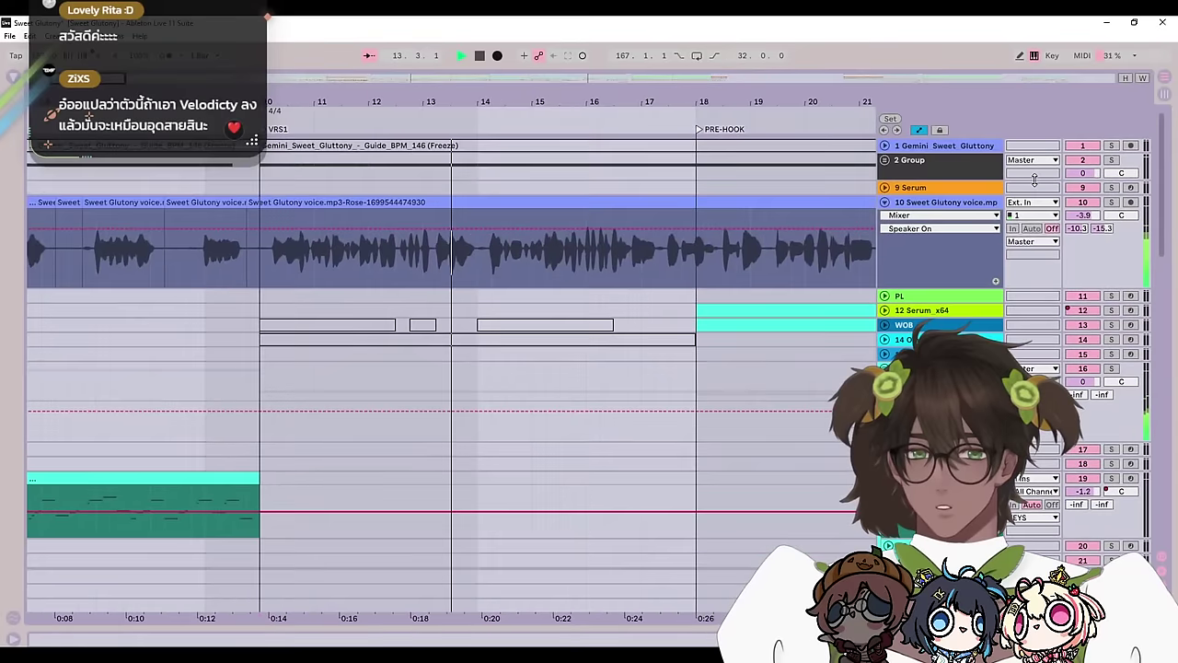
scroll(770, 350, down, 10)
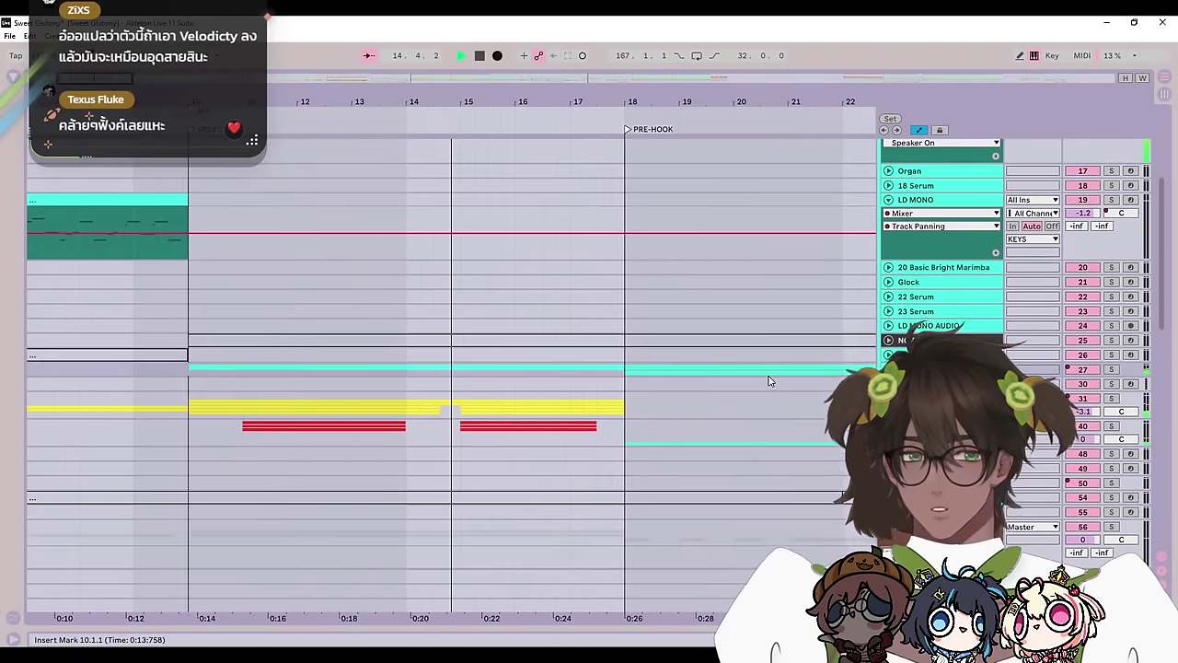
scroll(773, 426, down, 15)
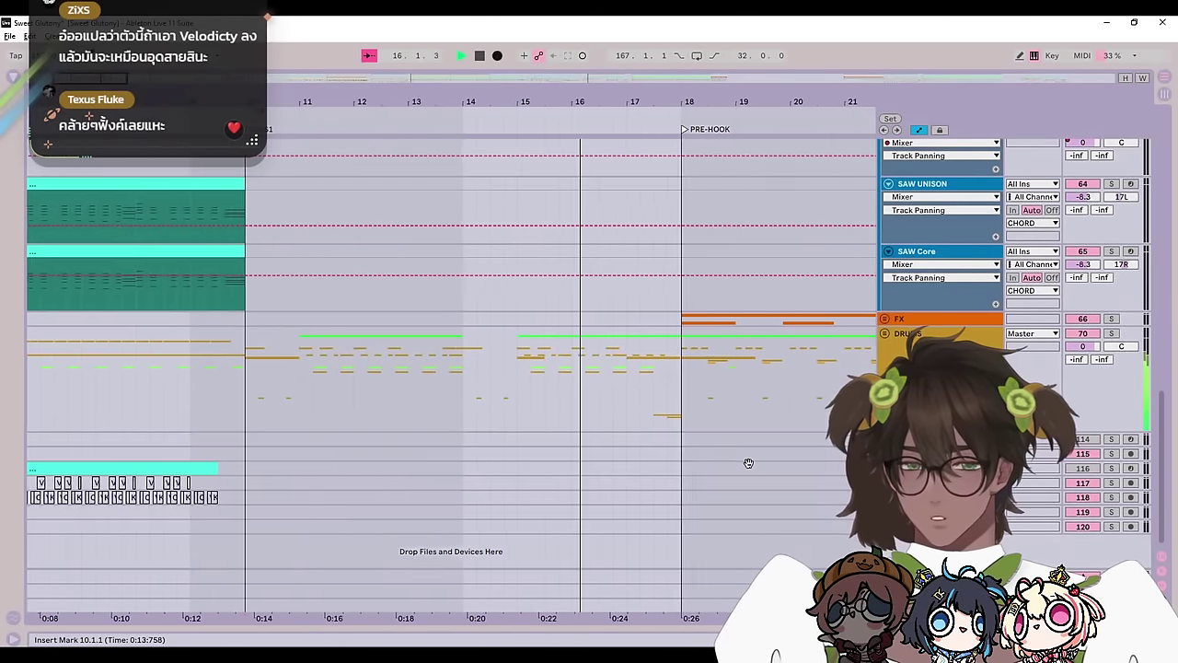
scroll(699, 451, up, 1)
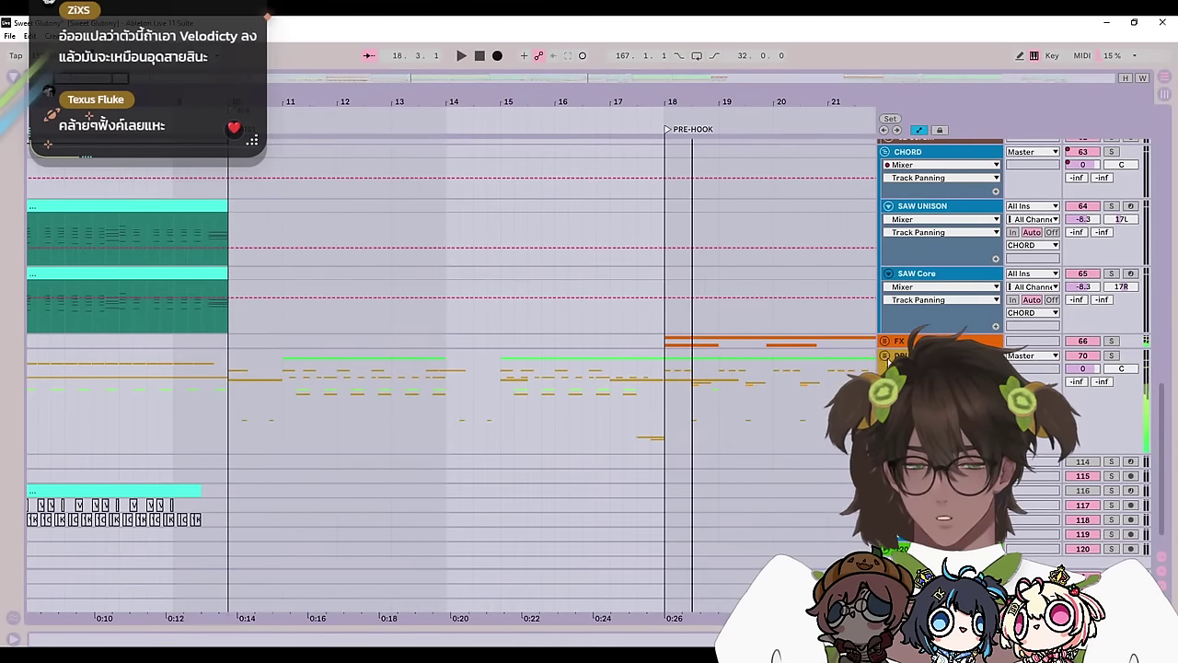
Step: Unfold the DRUMS group and expand tracks 107 and 108 with the snare fill just before the pre-hook
scroll(805, 455, down, 3)
scroll(792, 453, down, 15)
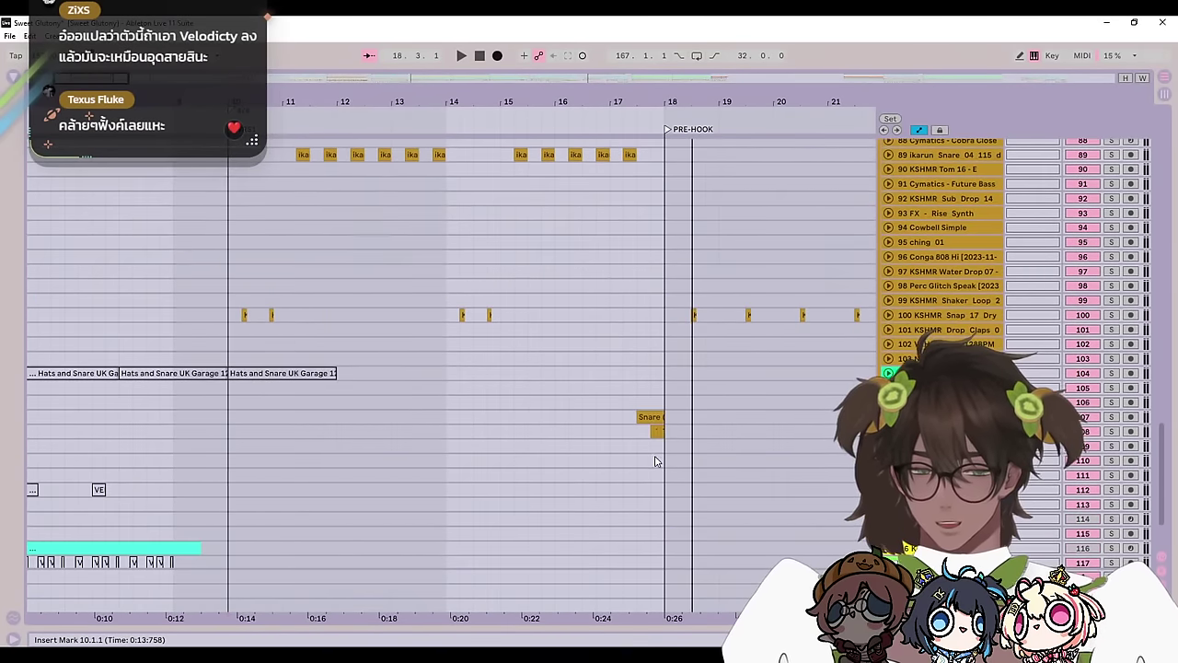
click(664, 433)
click(888, 432)
click(888, 417)
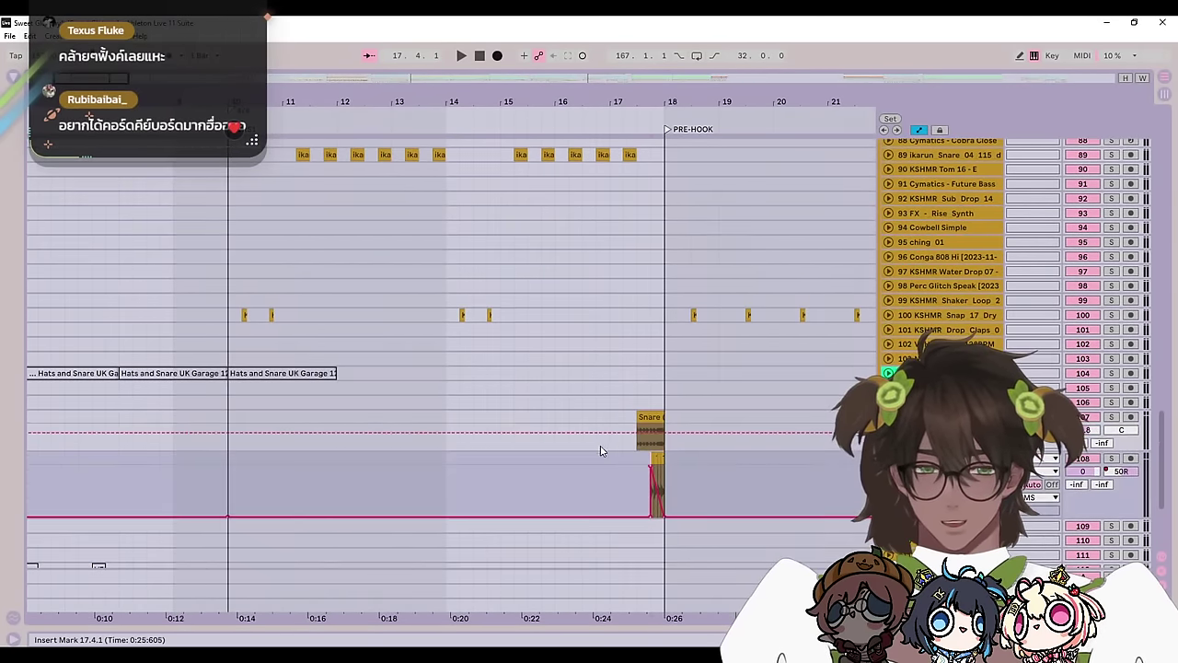
Step: Solo drum tracks 107 and 108, play the fill from 17.3.1 into the pre-hook and clear the solos
click(630, 446)
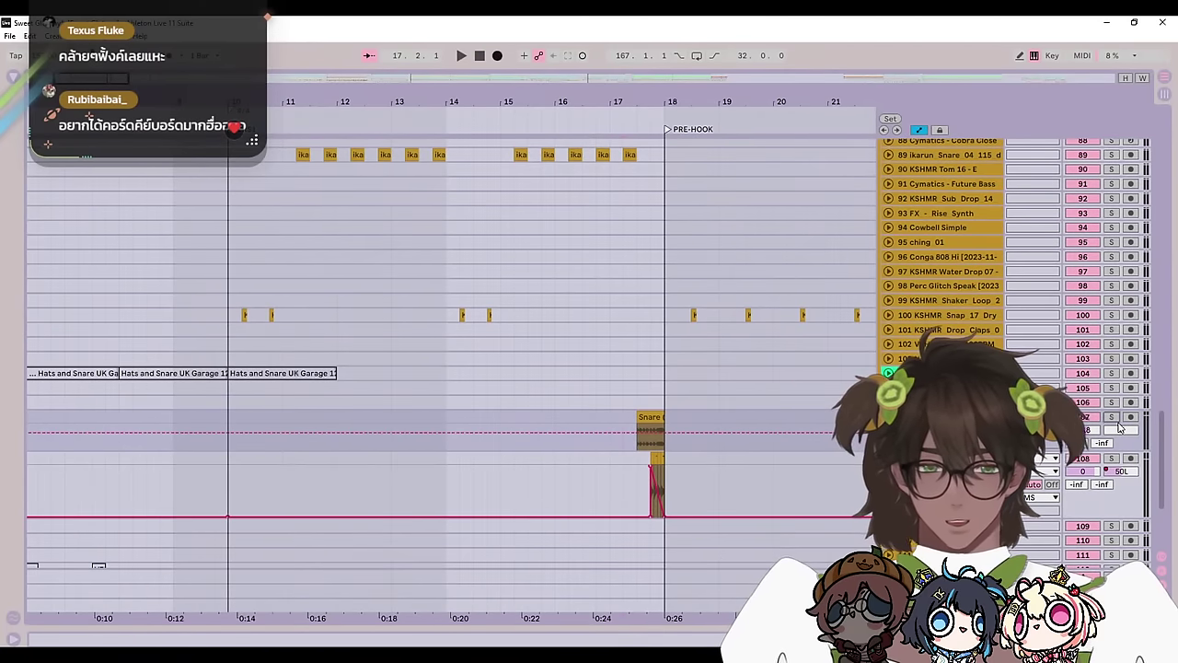
right_click(710, 259)
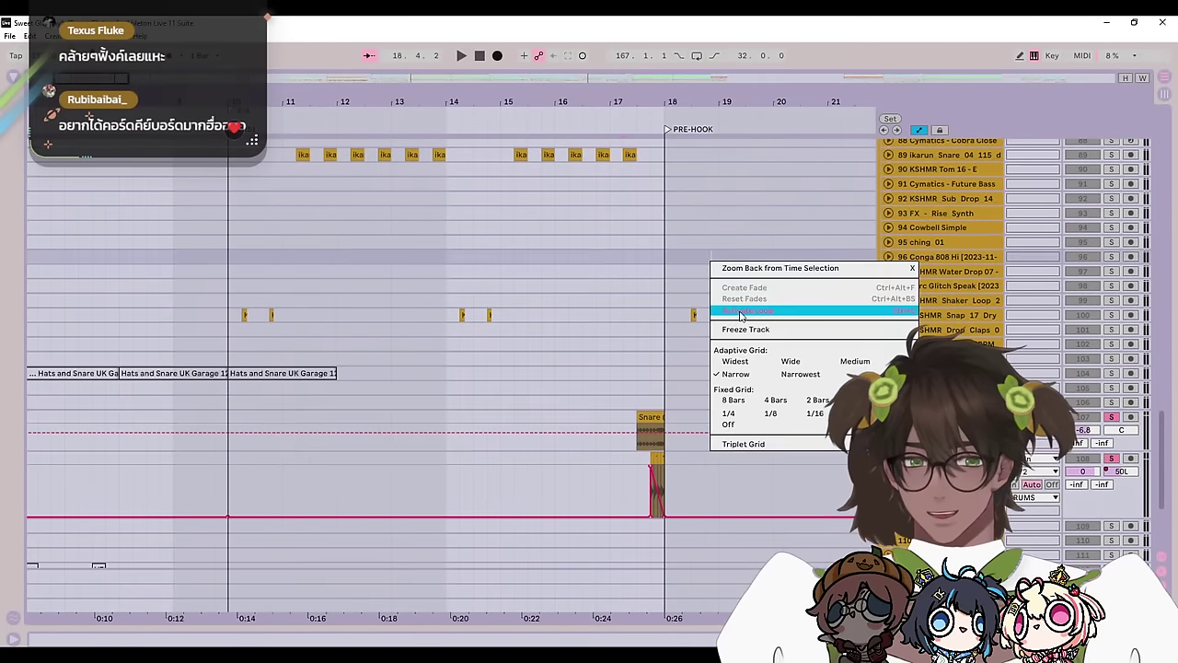
click(742, 372)
click(596, 315)
click(640, 342)
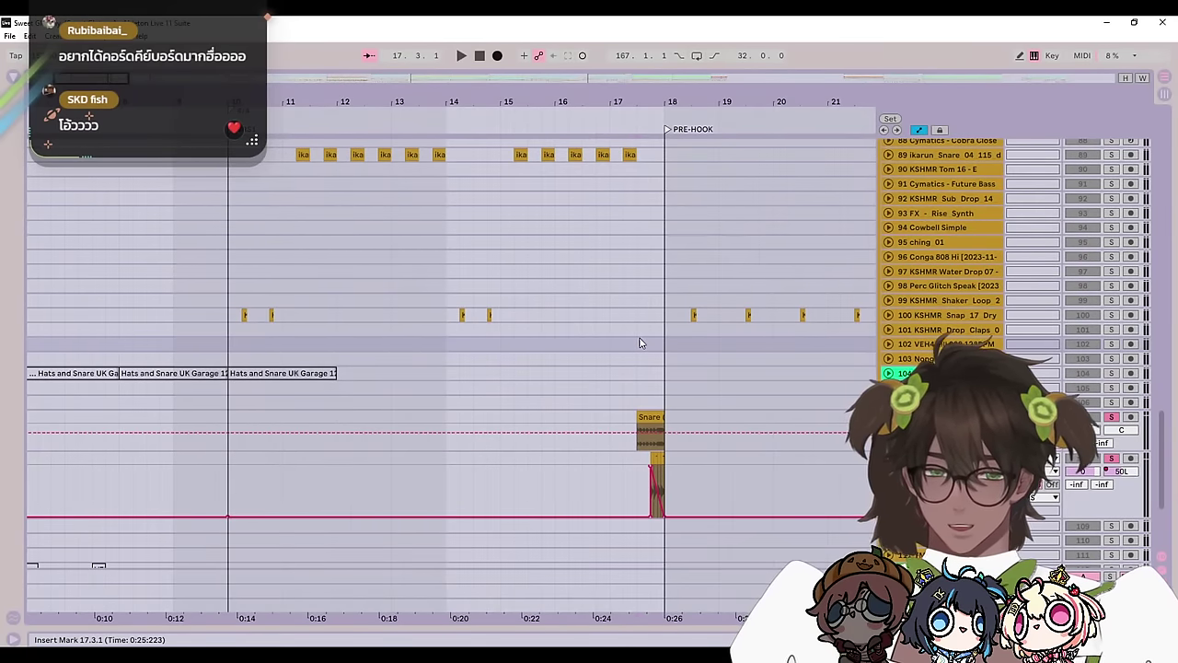
click(641, 402)
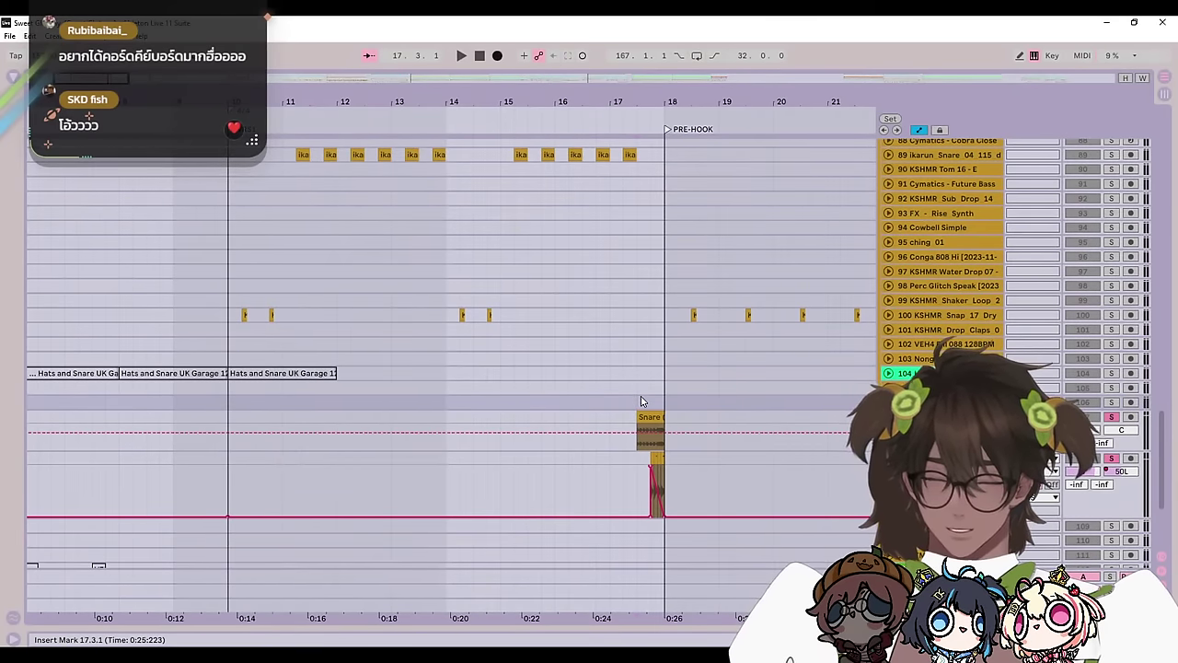
key(space)
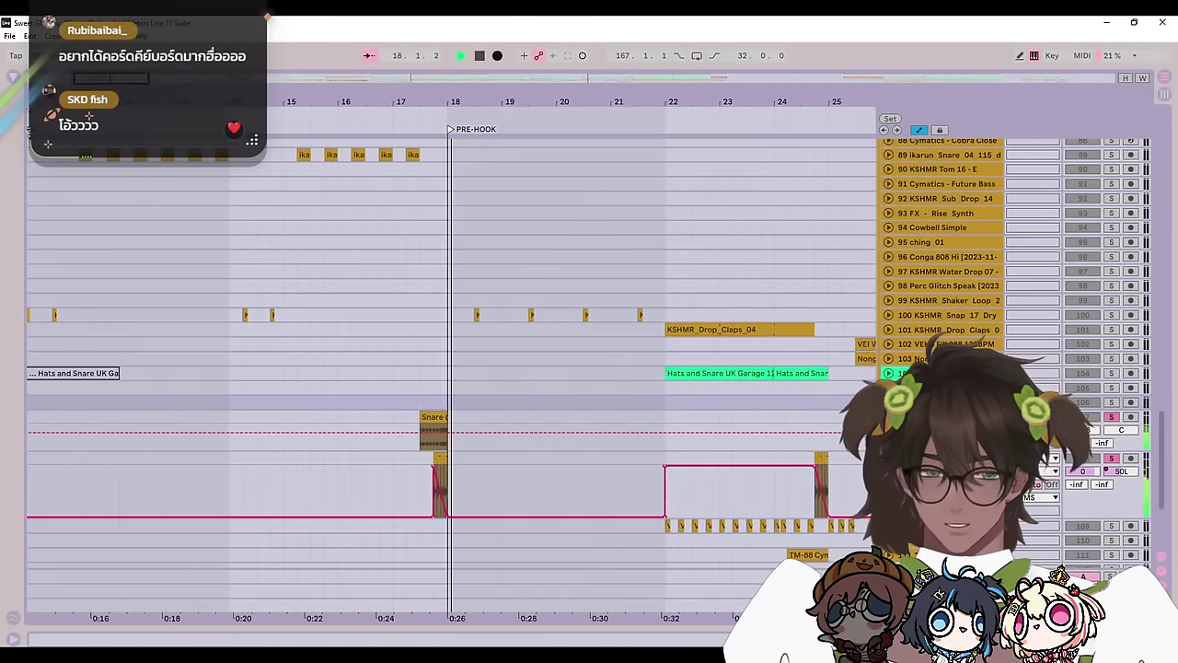
click(1110, 420)
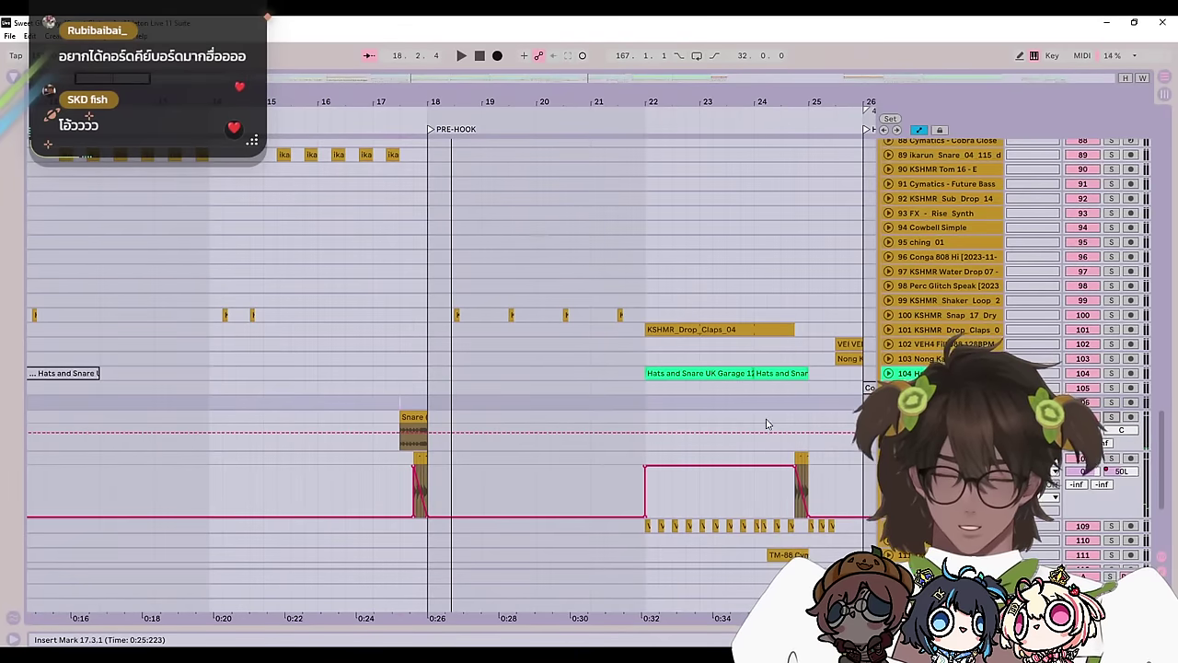
Step: Play the full mix from 17.2.1 into the pre-hook while viewing the upper drum tracks
scroll(718, 424, up, 7)
click(387, 385)
key(space)
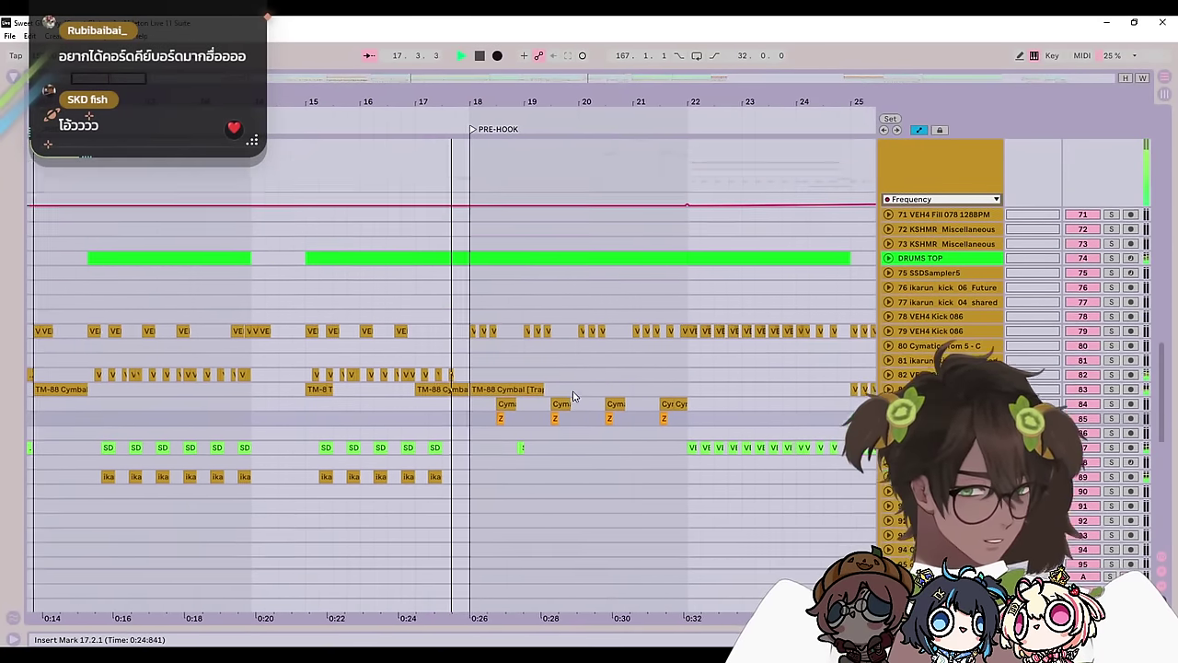
scroll(728, 465, up, 4)
key(space)
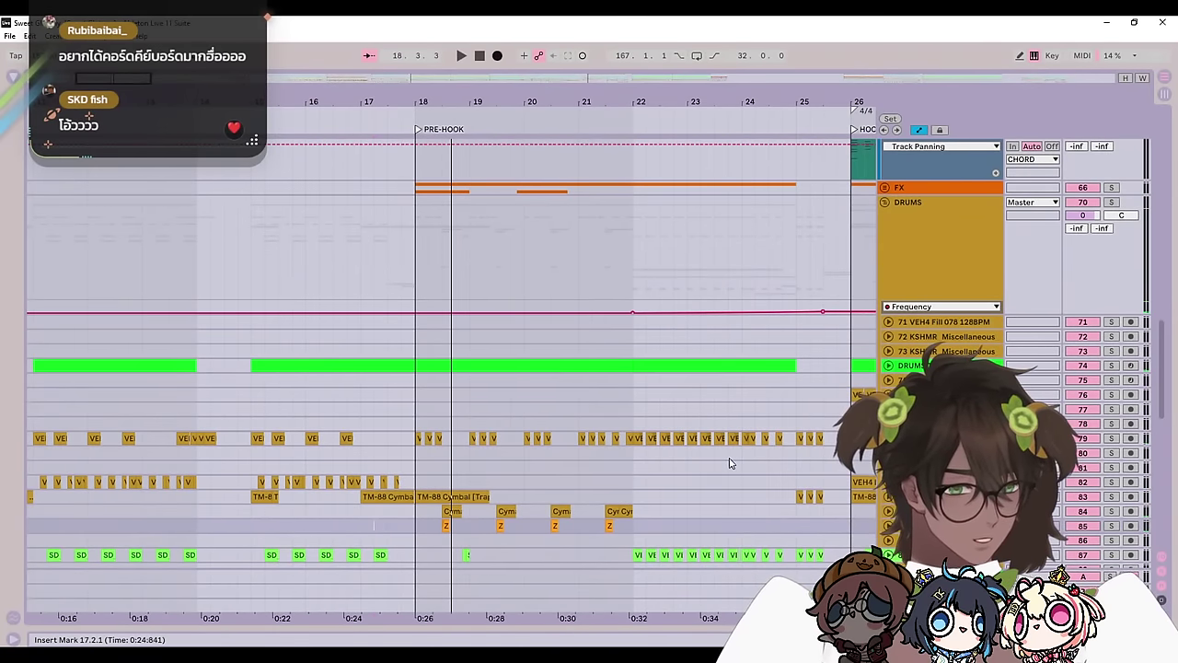
Step: Place the insert marker at the pre-hook start, 18.1.1, and expand the BASS TO ZAP track
scroll(599, 547, up, 6)
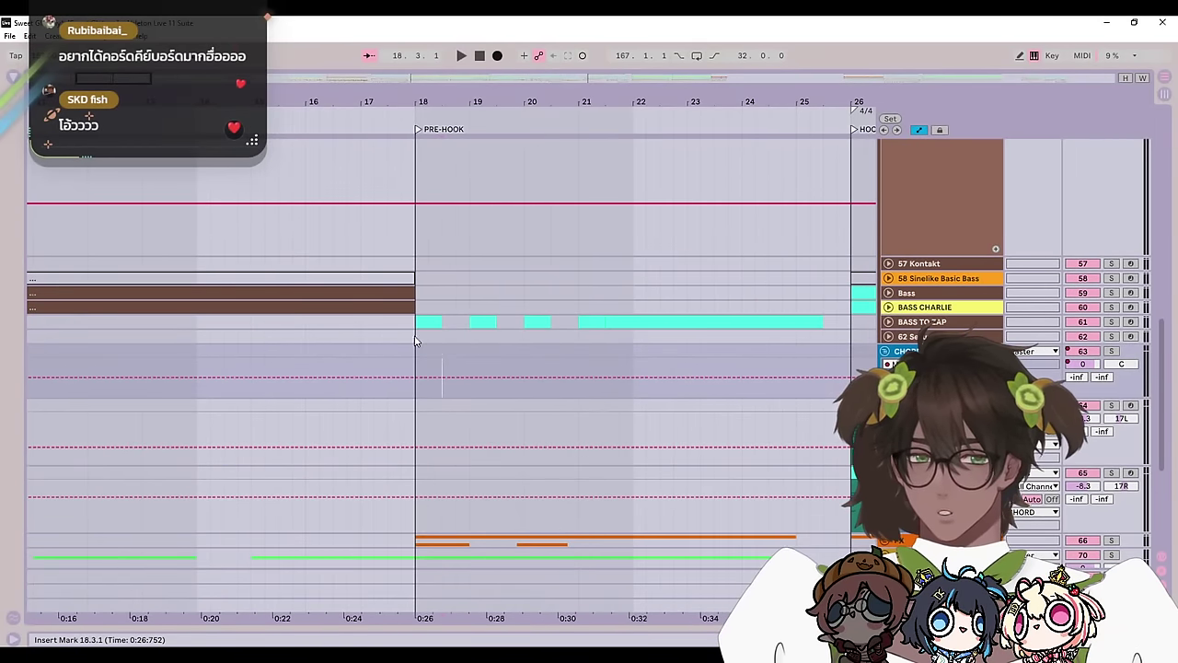
click(415, 338)
click(887, 322)
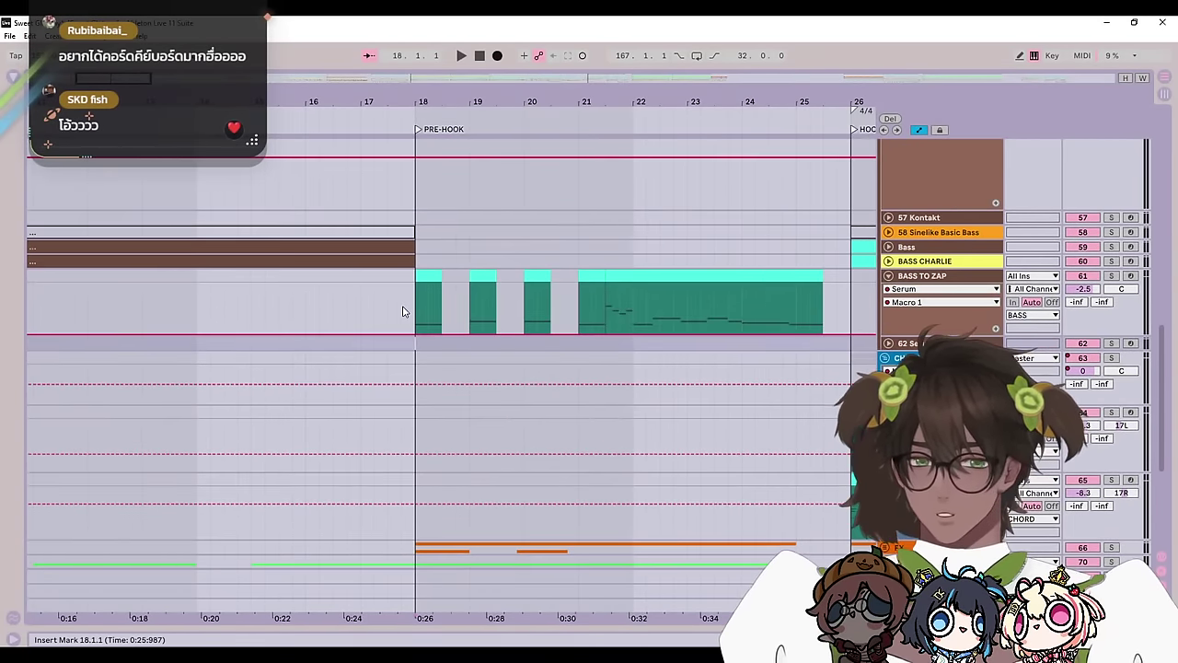
Step: Solo BASS TO ZAP, play its pre-hook part from 18.1.1, clear the solo to hear the full mix and stop playback
scroll(477, 379, up, 4)
scroll(1103, 337, down, 3)
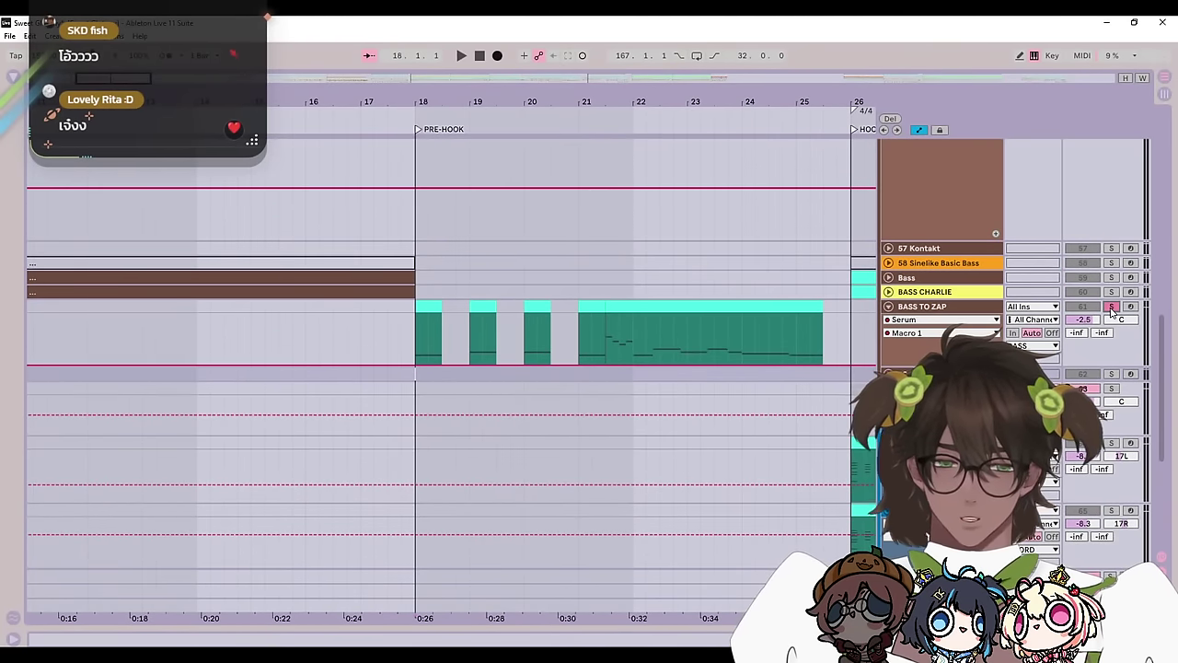
key(space)
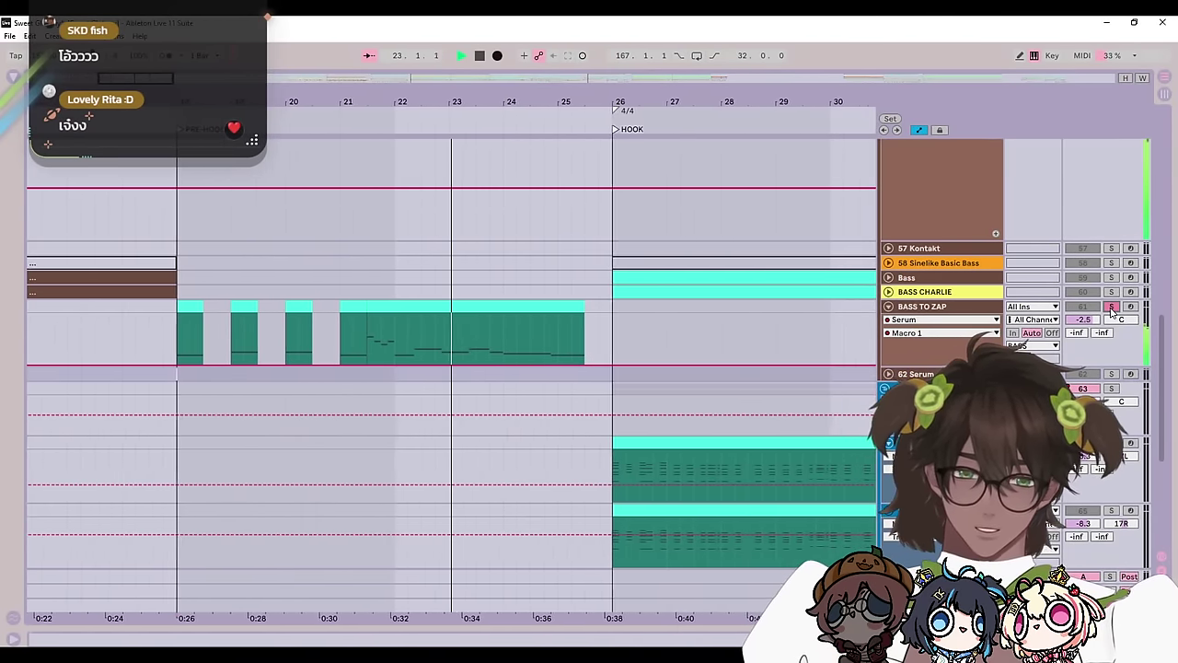
click(1110, 306)
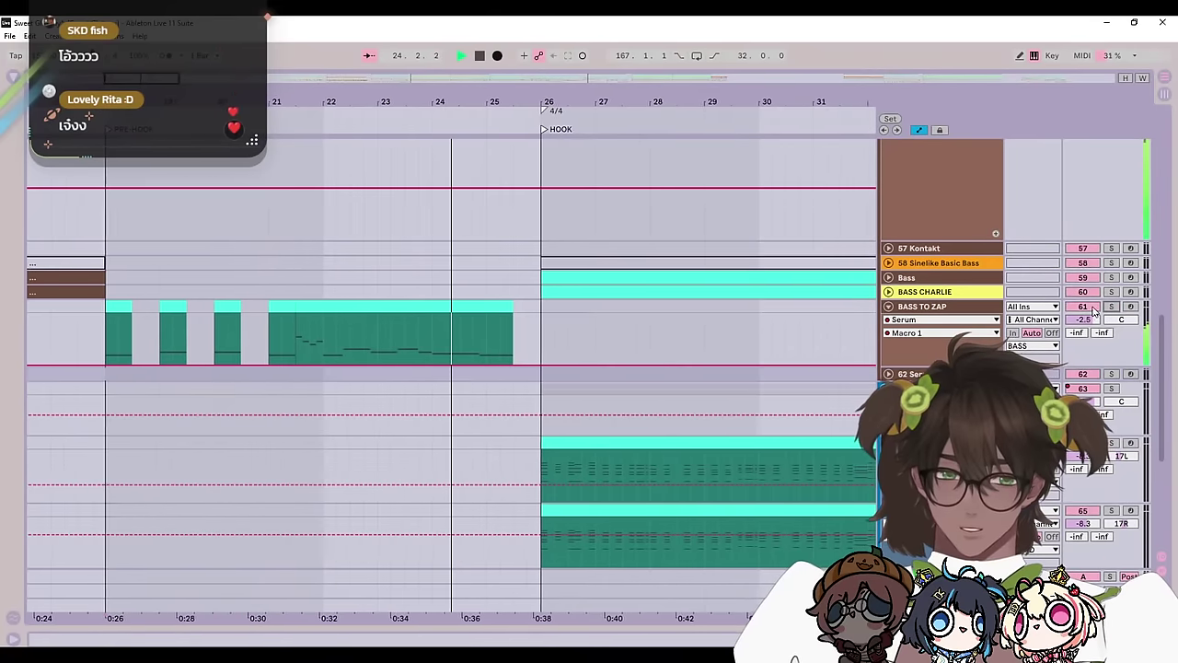
key(space)
Step: Fold the BASS group and unfold 27 Group to show the PIANO and KEY PAD tracks around the pre-hook
ctrl+alt+drag(231, 261, 704, 517)
scroll(780, 439, up, 1)
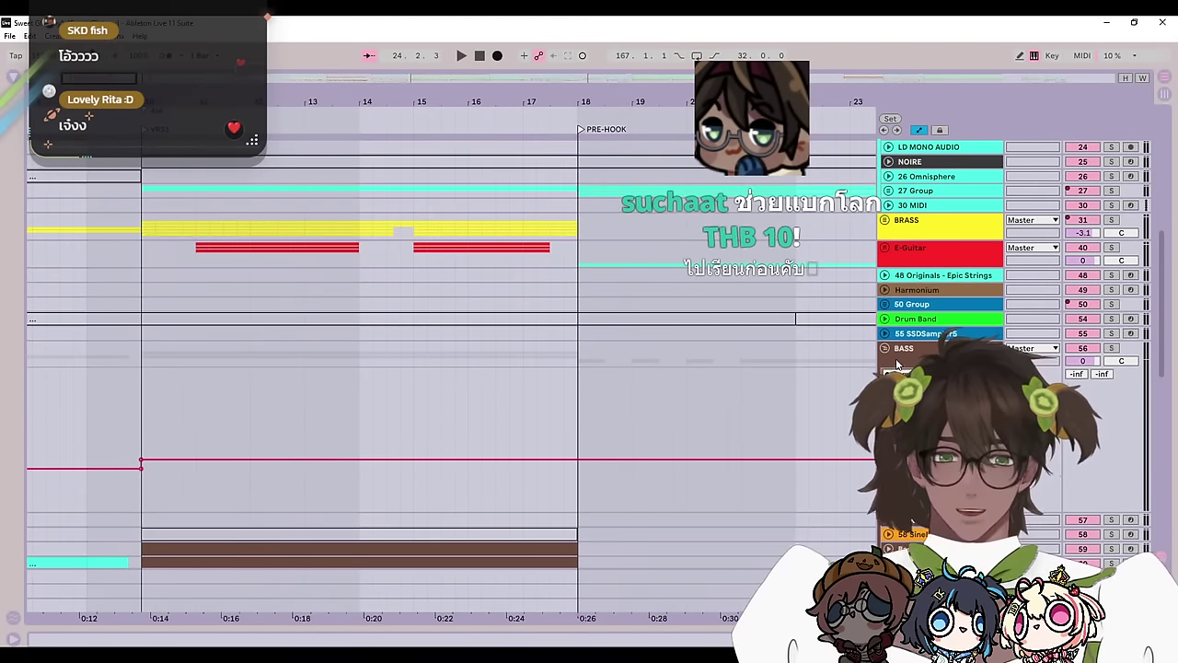
scroll(891, 352, up, 4)
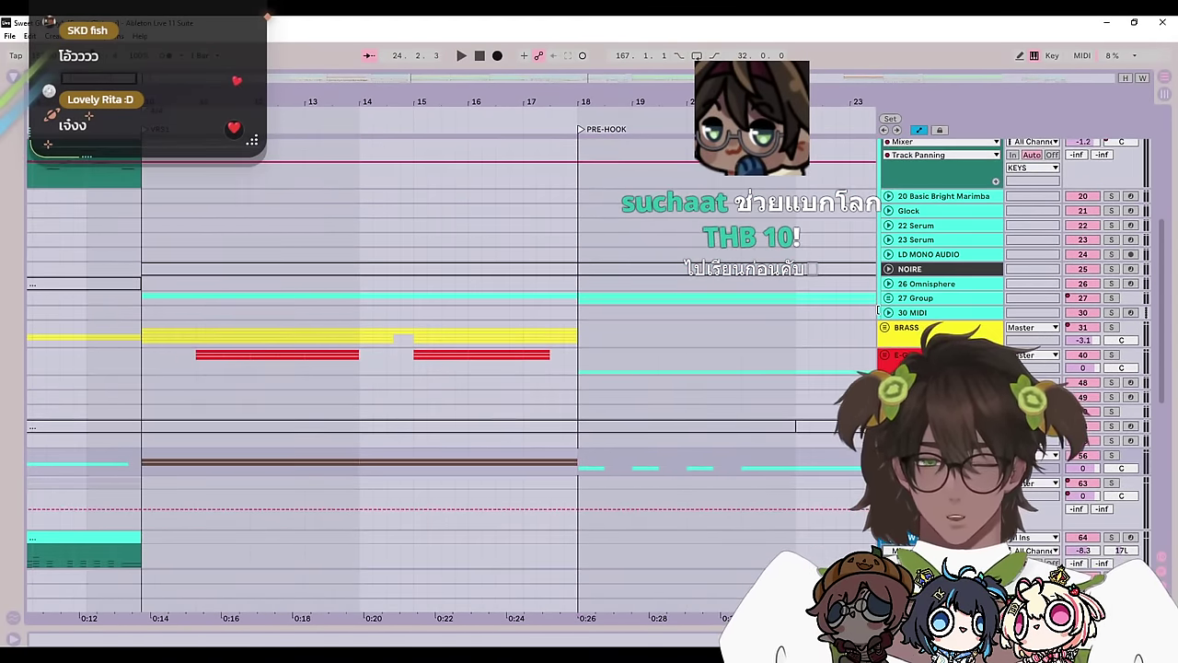
scroll(881, 304, up, 3)
click(891, 368)
click(891, 353)
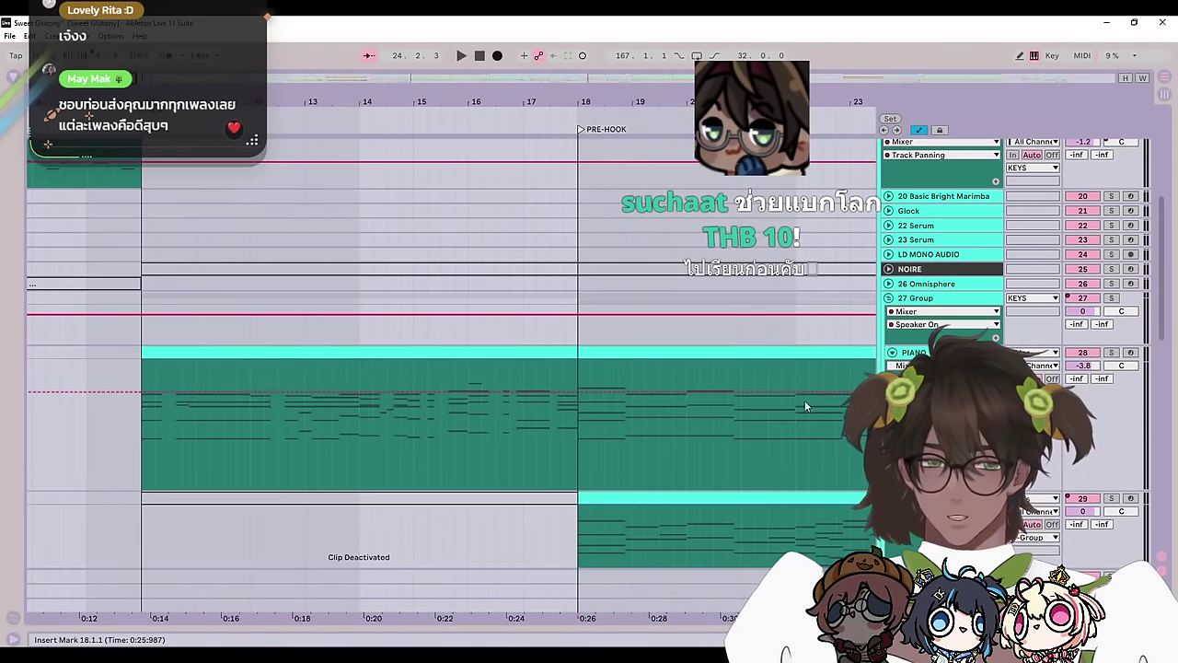
Step: Solo the PIANO track and play its part from the pre-hook start at 18.1.1
click(1111, 353)
key(space)
drag(847, 399, 697, 398)
scroll(698, 397, down, 3)
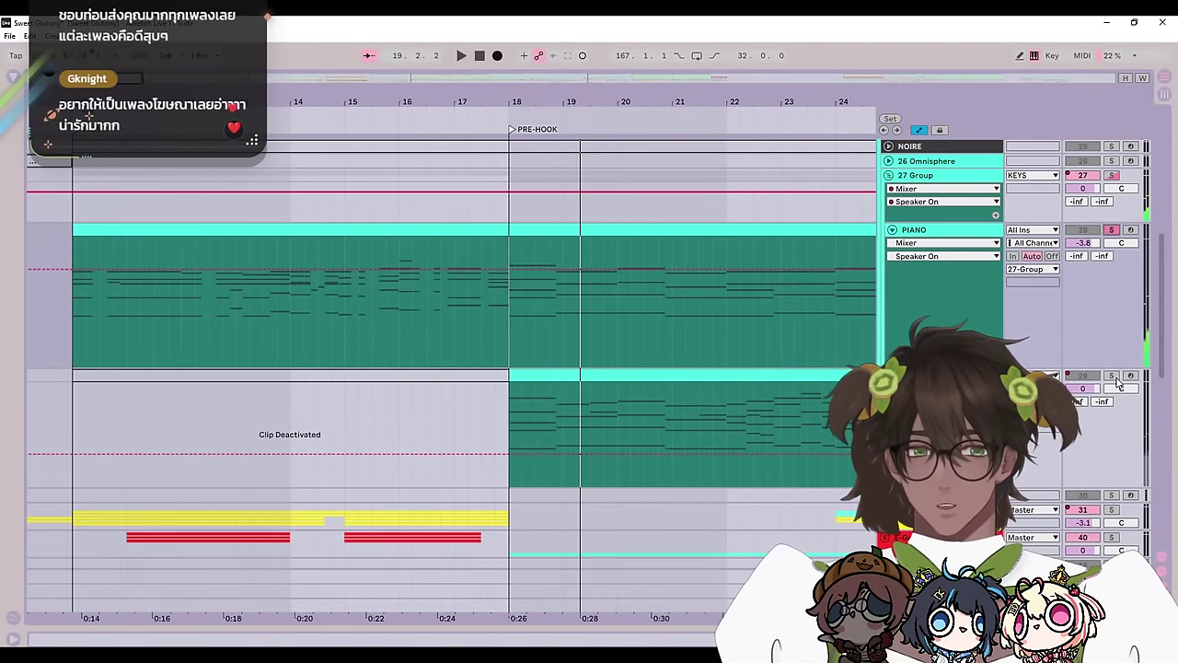
Step: Solo the KEY PAD track instead, play its pre-hook chords, stop playback and open the pre-hook clip's notes
scroll(838, 434, down, 2)
click(1111, 299)
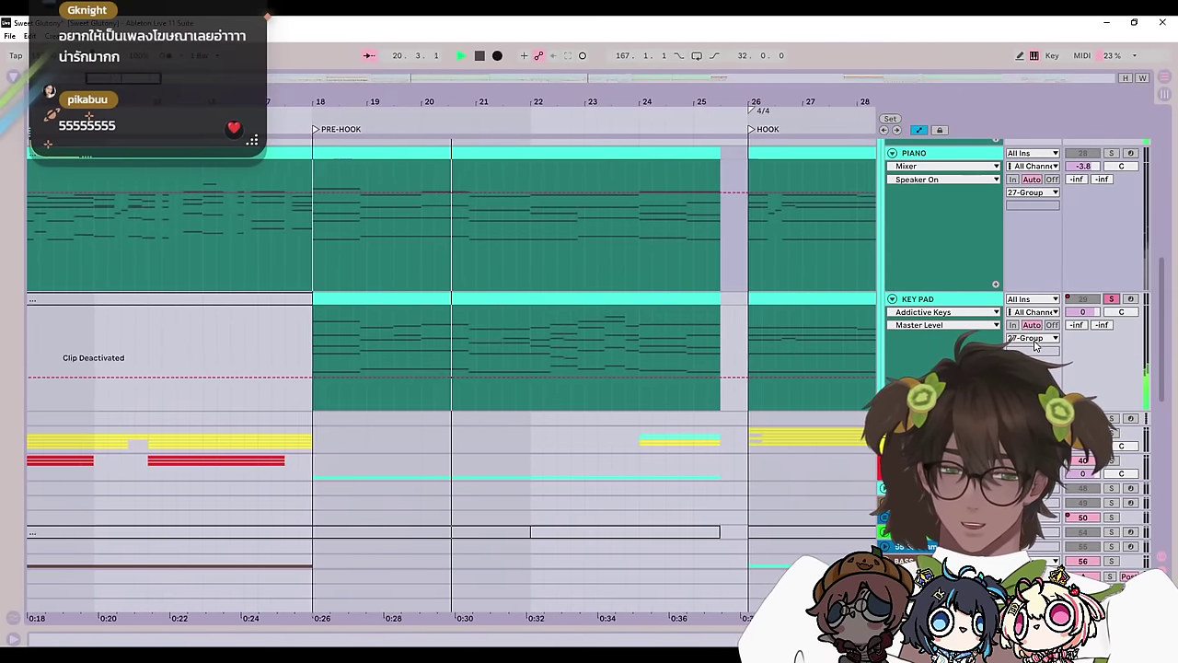
right_click(521, 444)
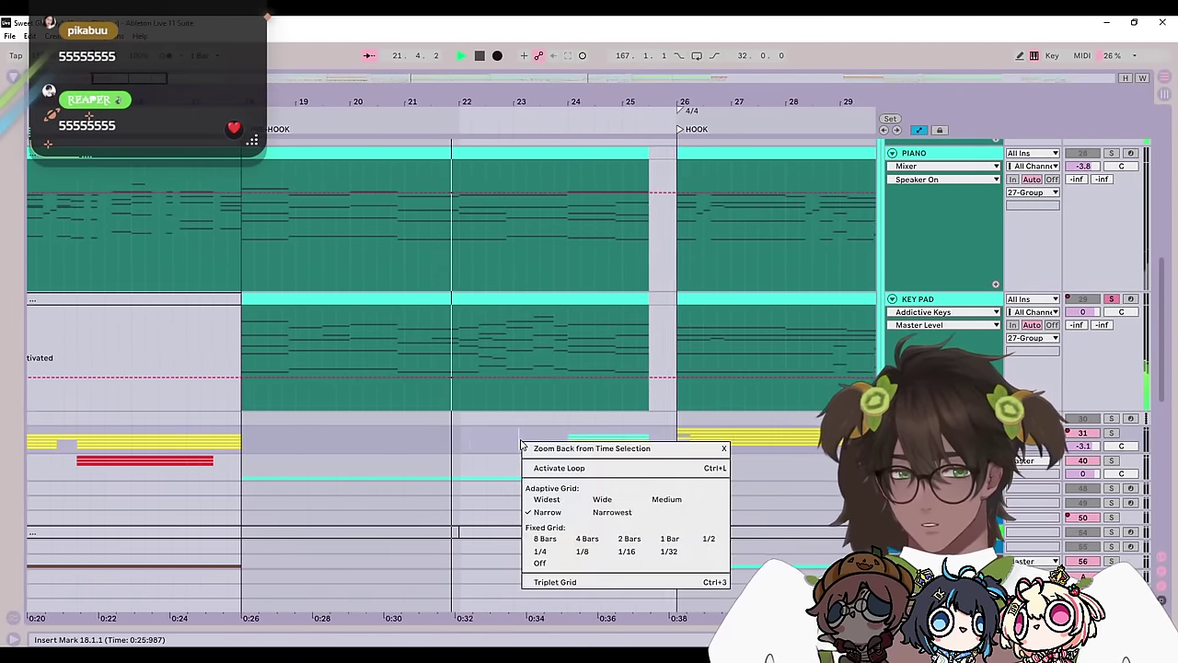
click(561, 449)
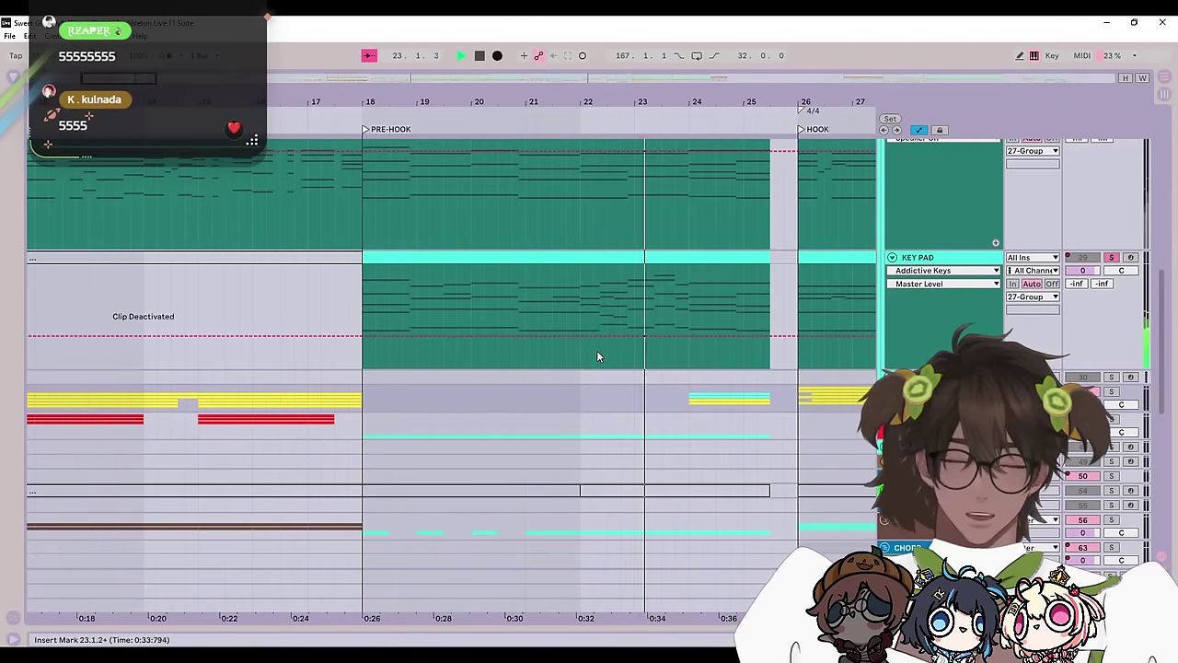
key(space)
scroll(596, 350, up, 2)
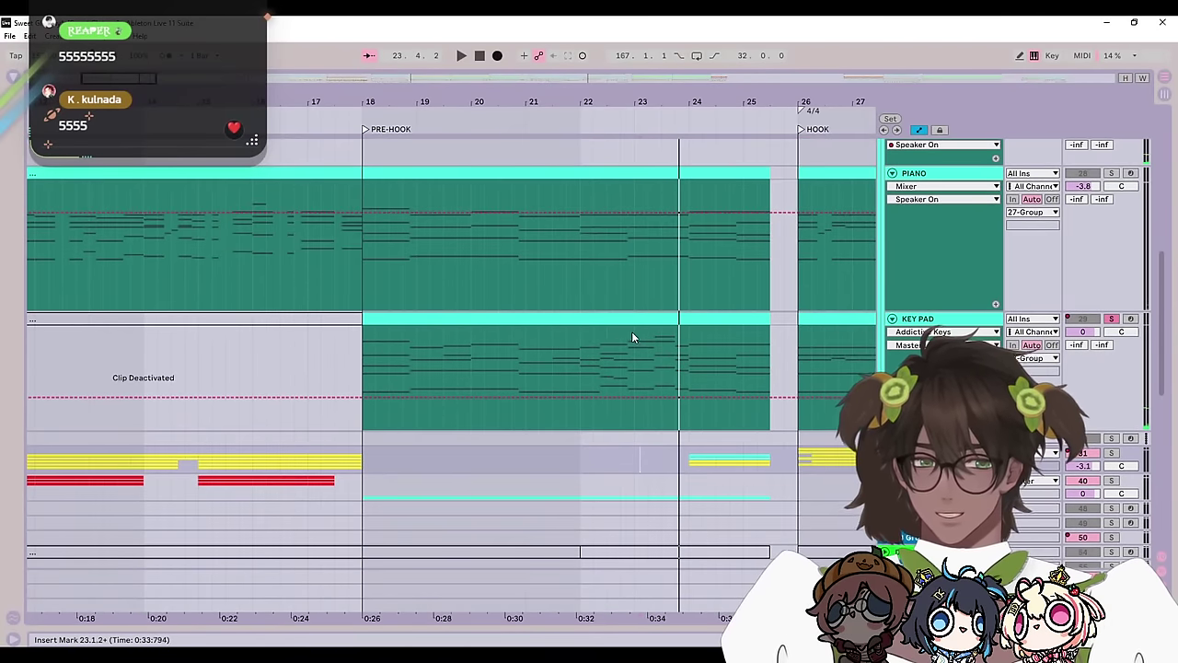
double_click(641, 318)
Step: Reactivate the deactivated KEY PAD clip in the verse, spanning 10.1.1 to 18.1.1
drag(282, 334, 600, 306)
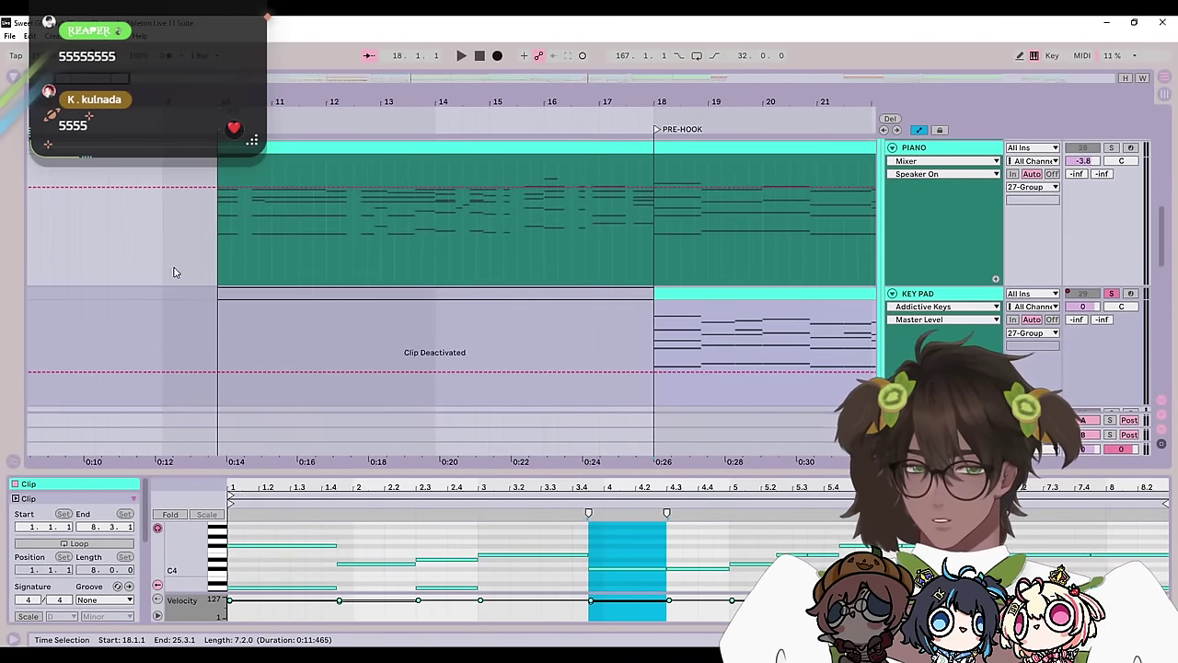
click(216, 241)
scroll(221, 243, up, 1)
click(571, 357)
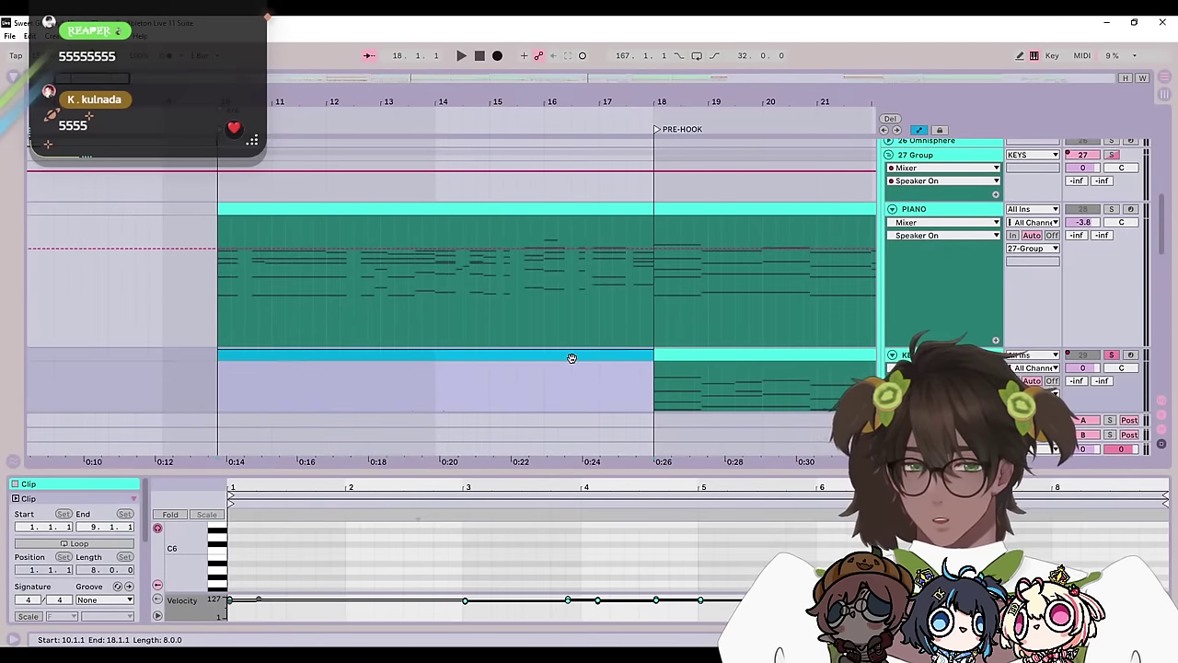
key(0)
scroll(568, 348, down, 2)
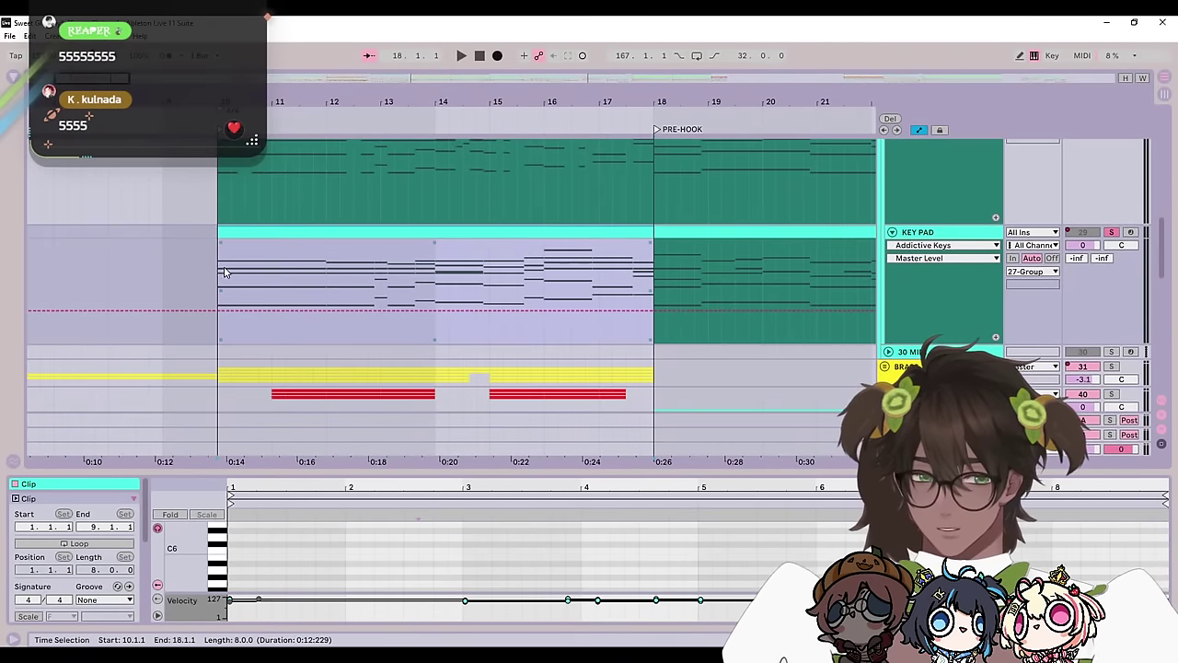
Step: Play the soloed KEY PAD track from bar 10 and deactivate its clip spanning bars 10 to 18
click(219, 272)
key(space)
double_click(981, 234)
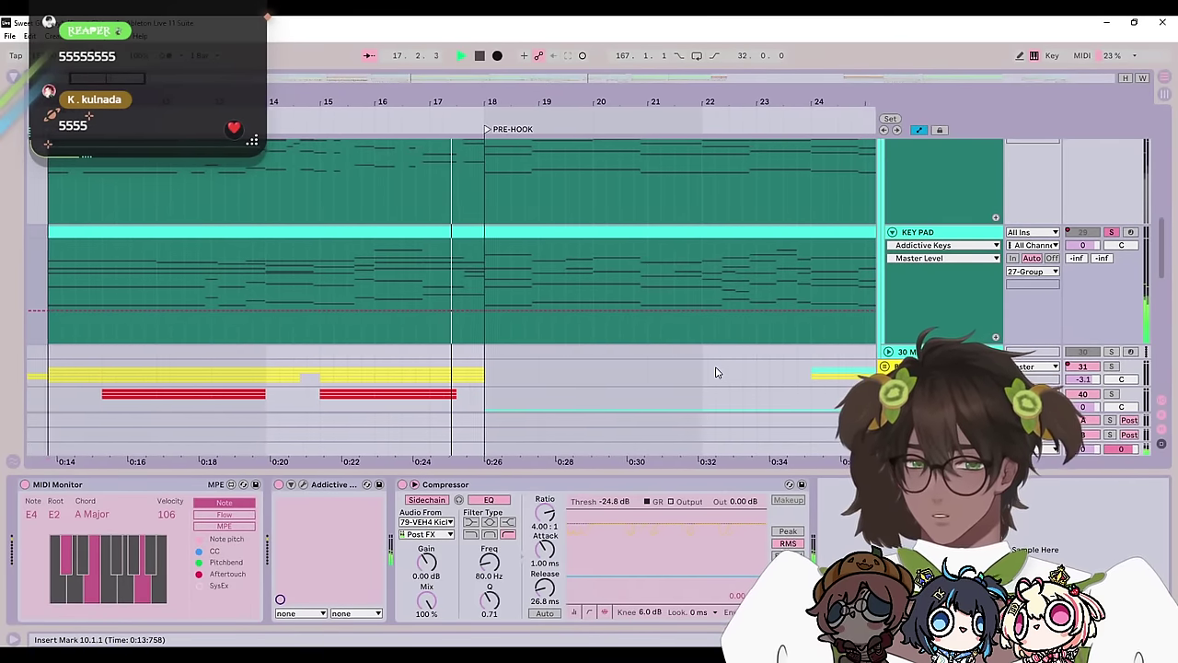
click(347, 235)
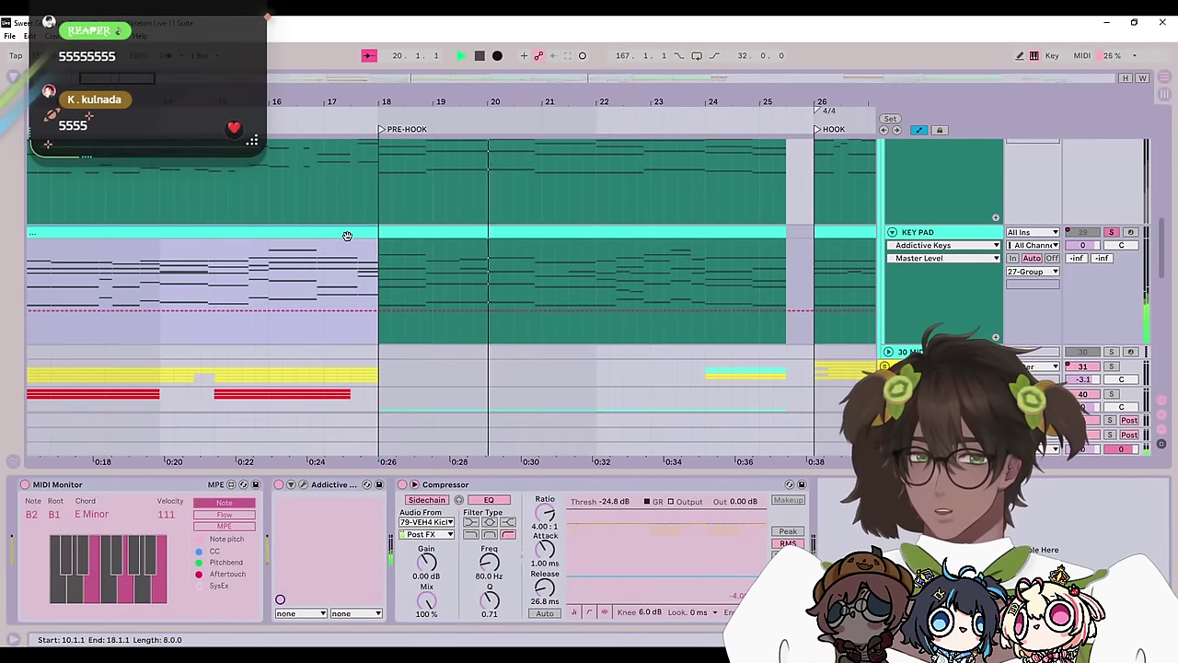
key(0)
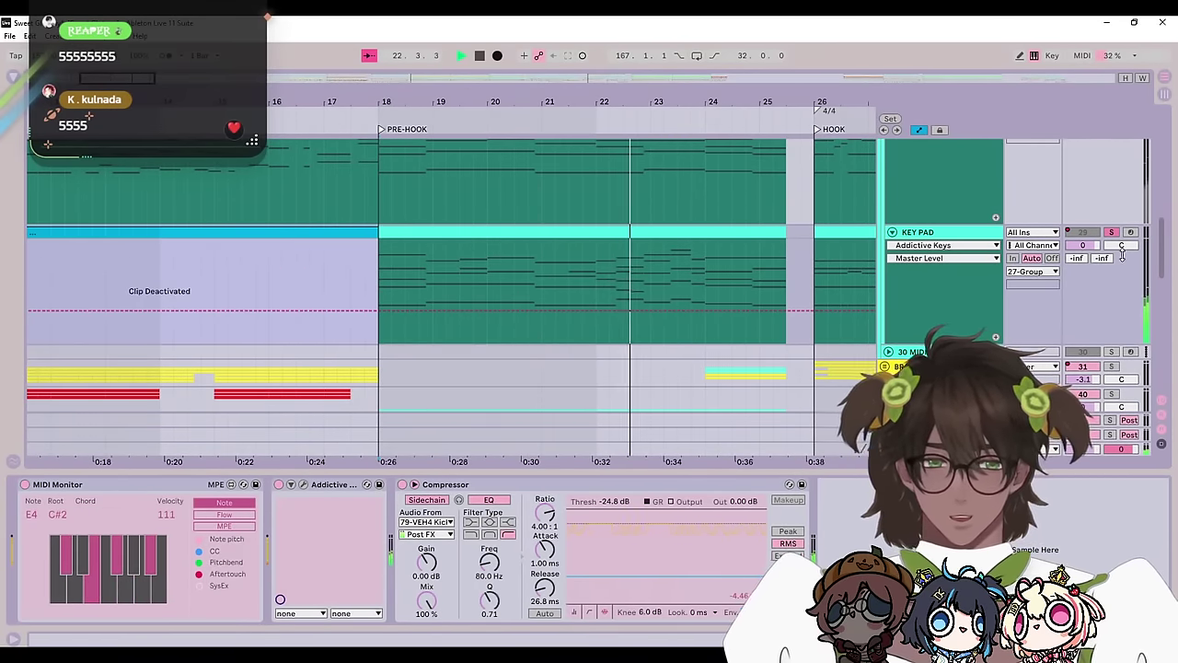
key(space)
Step: Examine the chord notes of the KEY PAD clip in the PRE-HOOK section in an enlarged note editor
click(775, 236)
drag(788, 470, 763, 241)
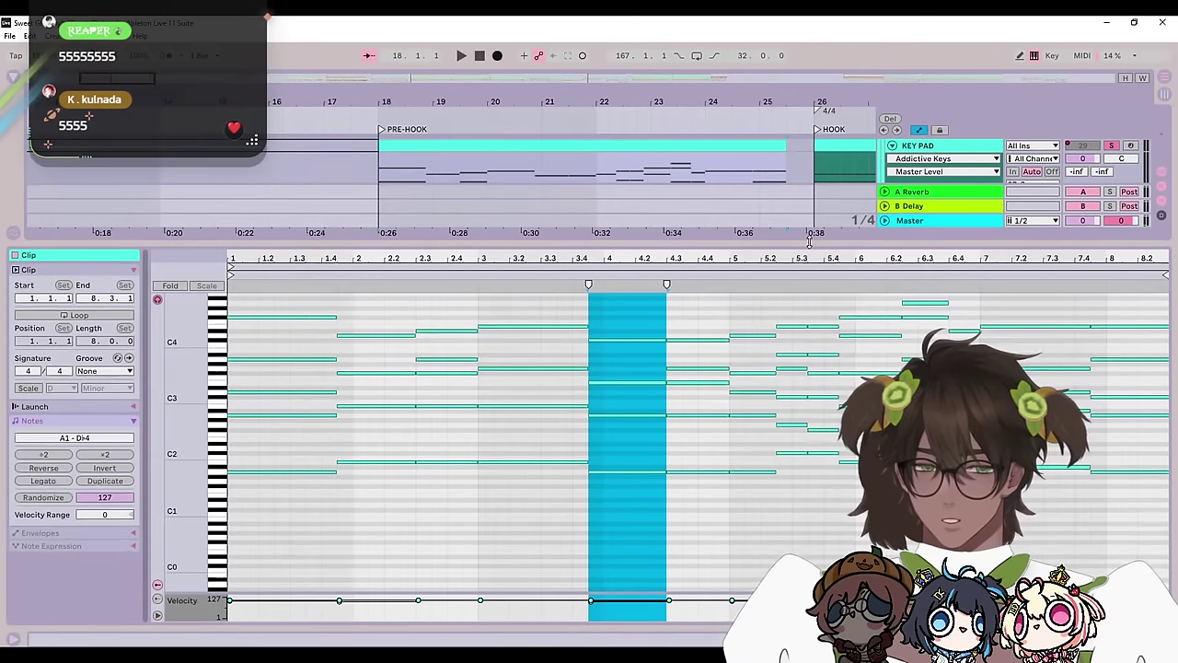
click(713, 320)
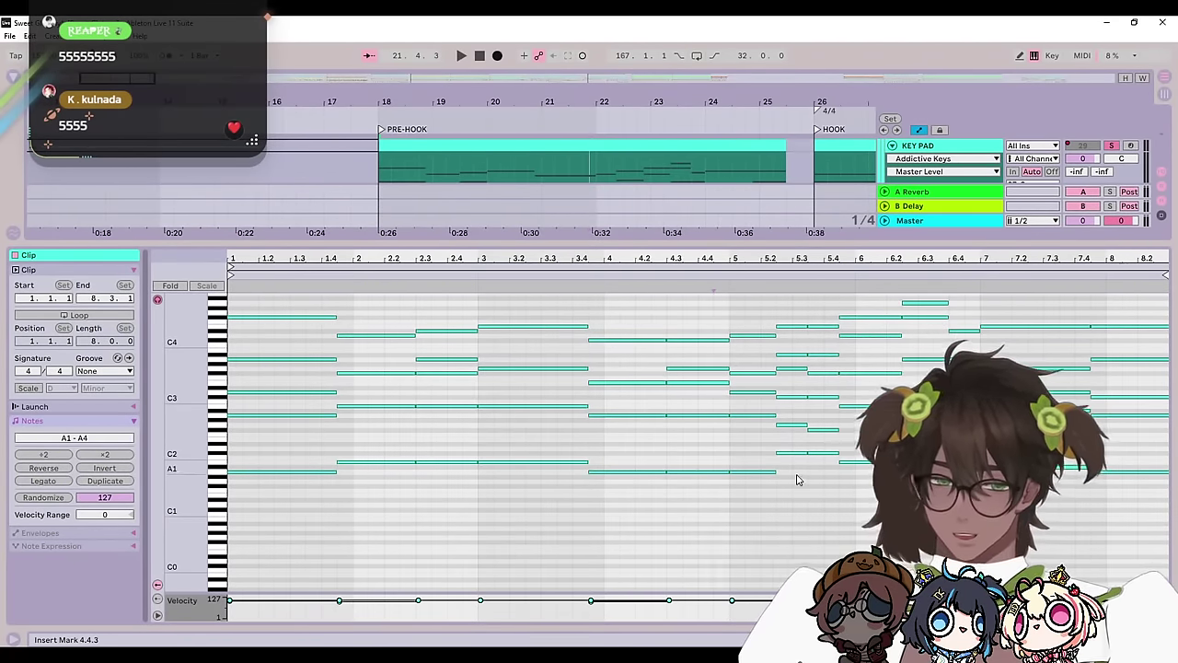
drag(824, 503, 822, 315)
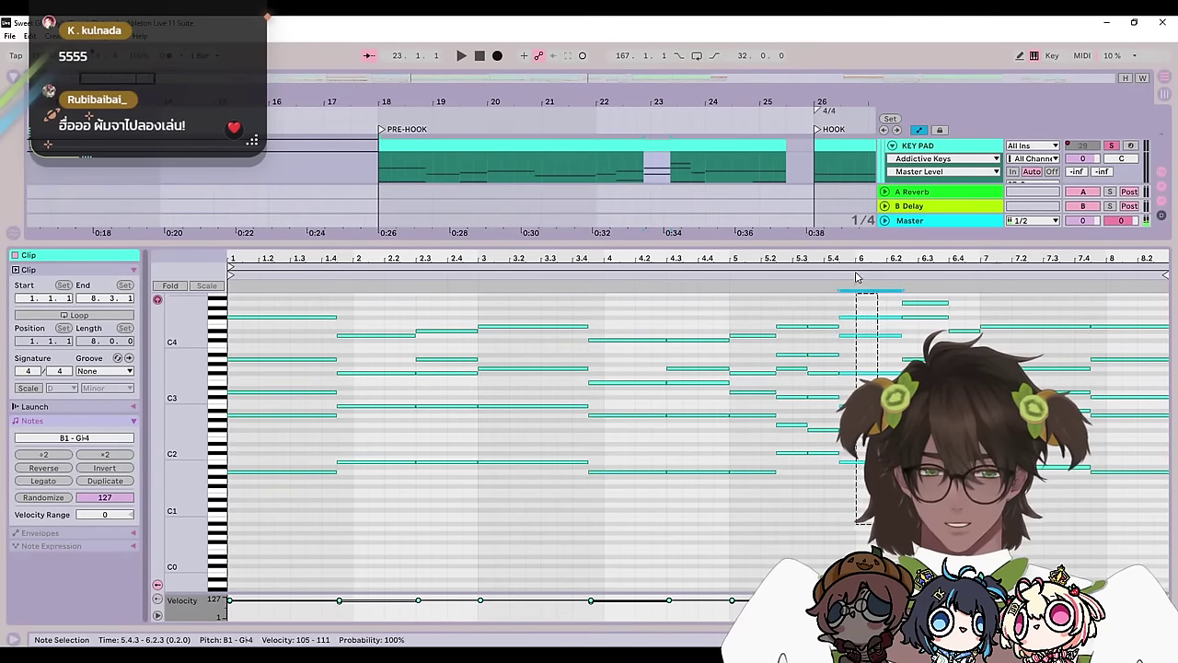
drag(861, 232, 861, 282)
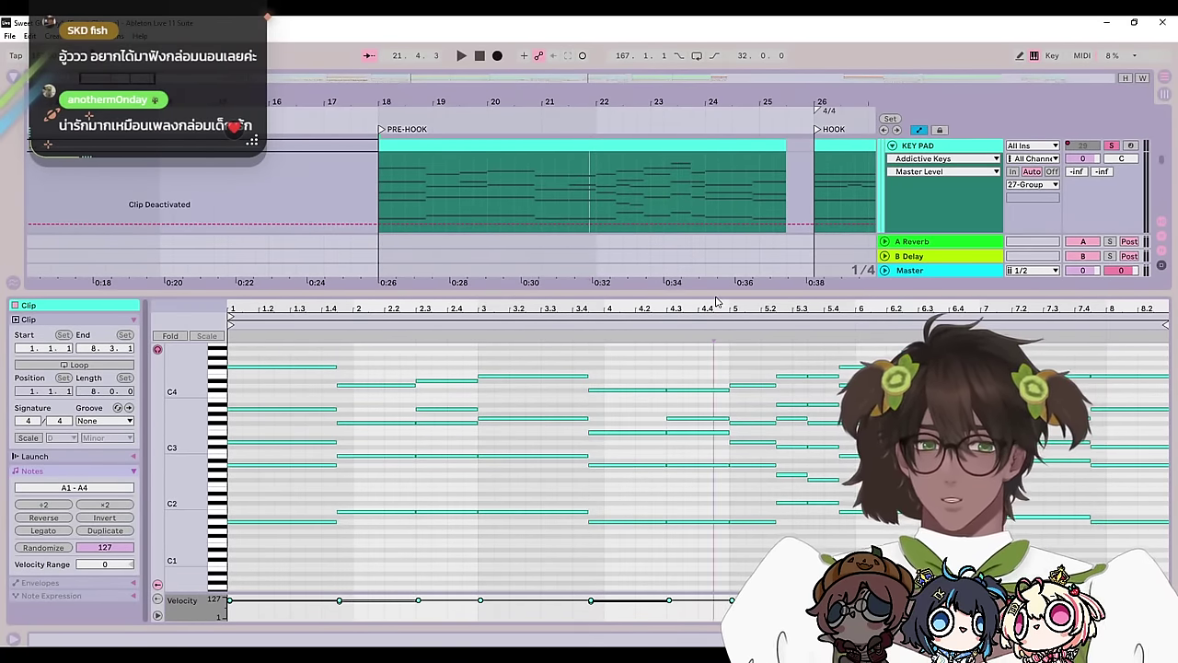
drag(717, 293, 718, 471)
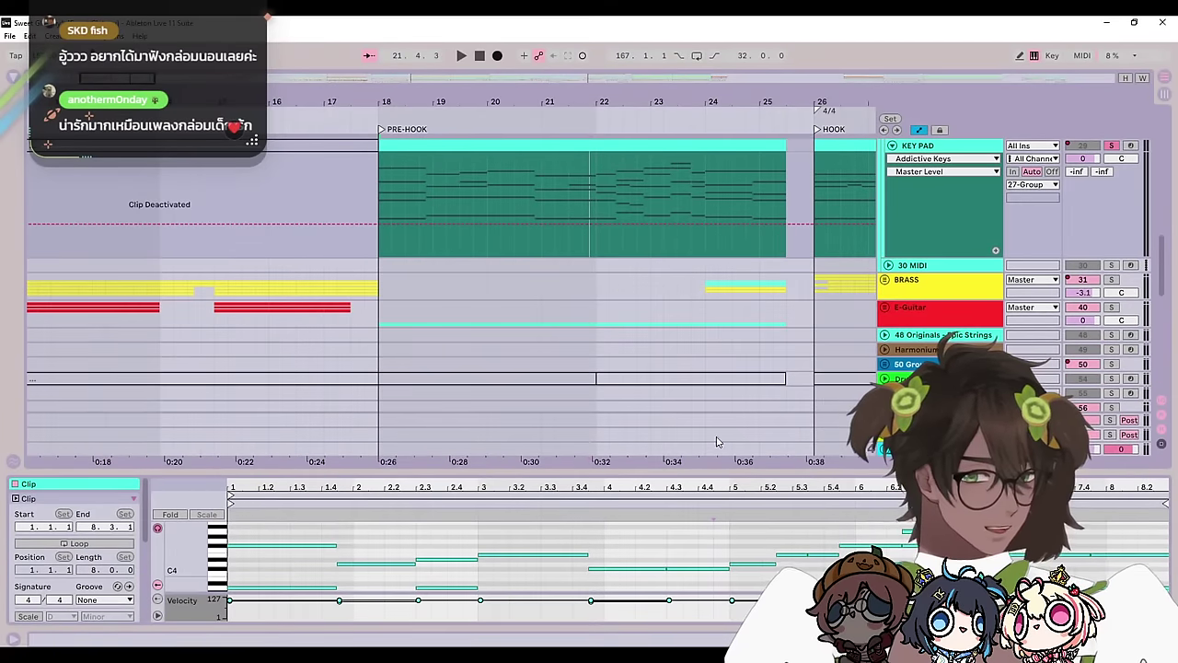
Step: Unsolo KEY PAD, hide the clip detail view, and play the 27 Group soloed from the PRE-HOOK marker
click(377, 222)
scroll(1091, 237, up, 2)
click(1112, 224)
scroll(685, 368, up, 3)
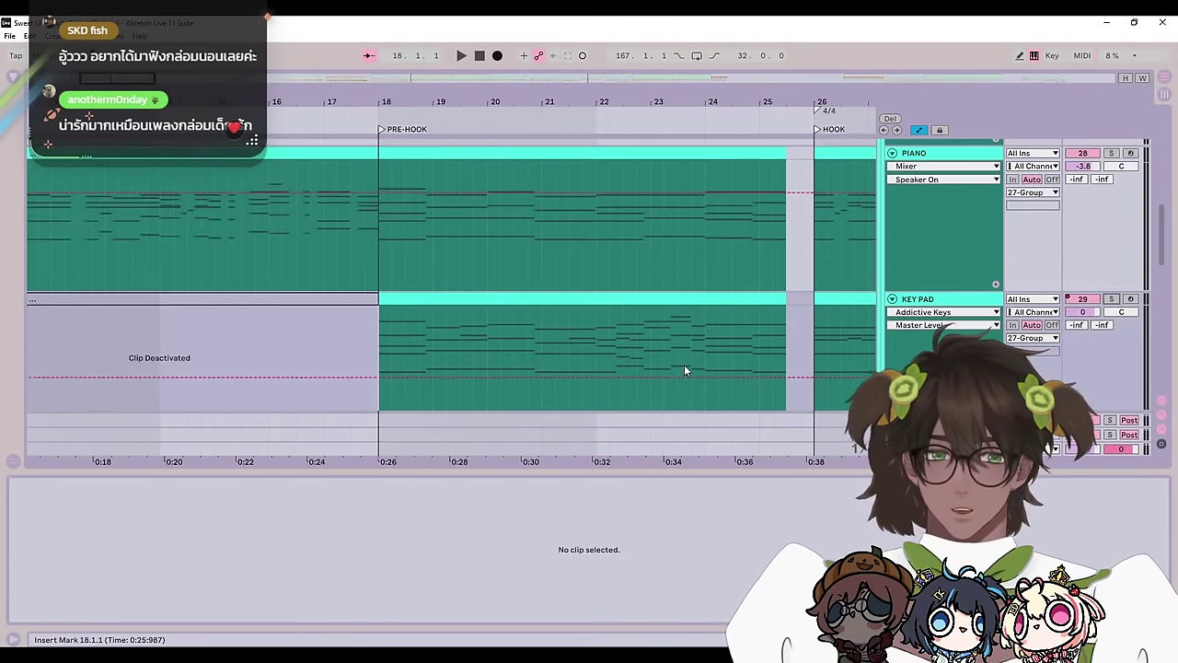
click(1165, 639)
scroll(681, 441, up, 2)
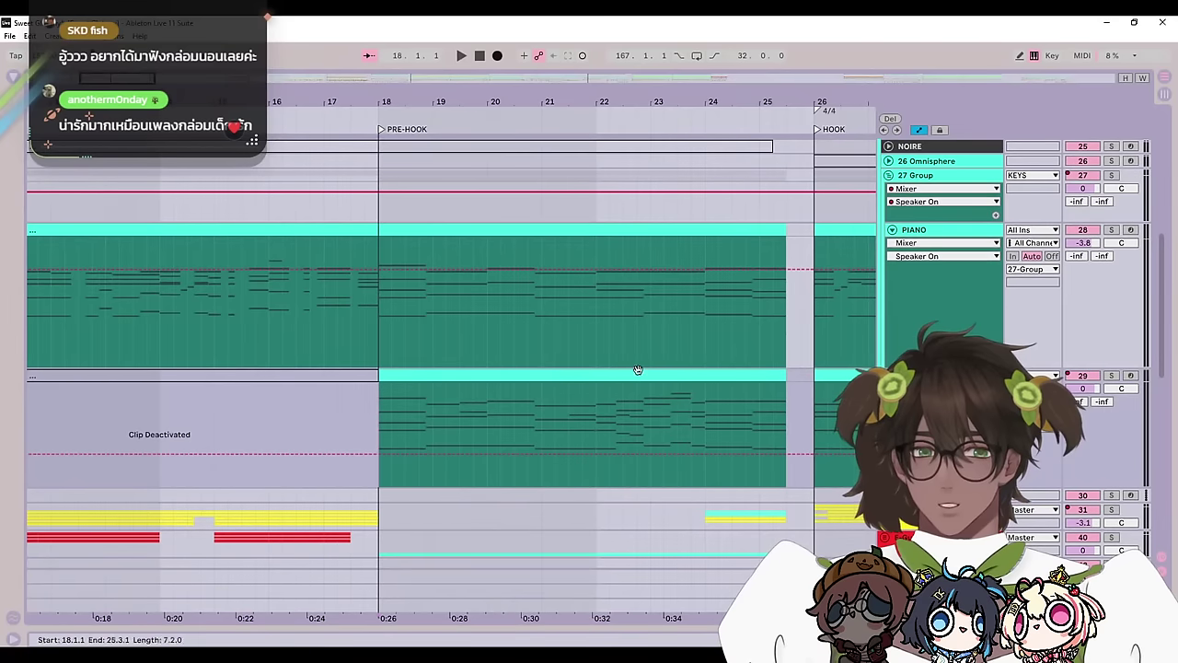
click(1113, 176)
key(space)
Step: Solo the E-Guitar group, stop playback and unfold the group's tracks
scroll(739, 468, down, 4)
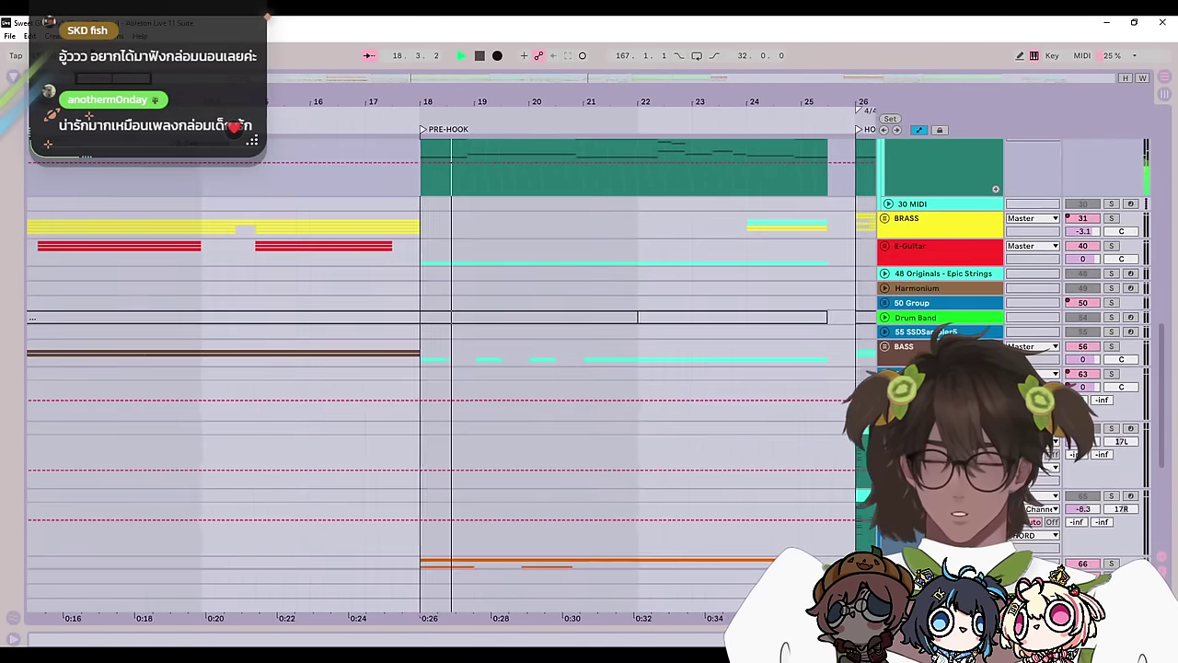
scroll(738, 467, up, 1)
click(1112, 307)
key(space)
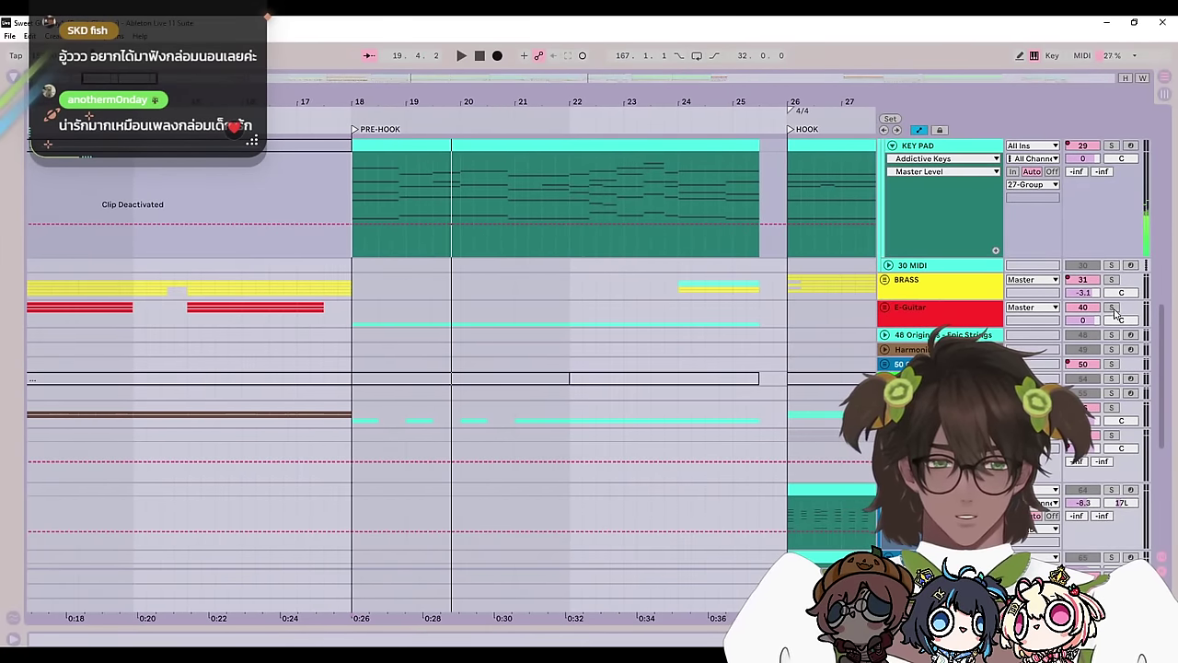
click(884, 307)
scroll(856, 368, down, 5)
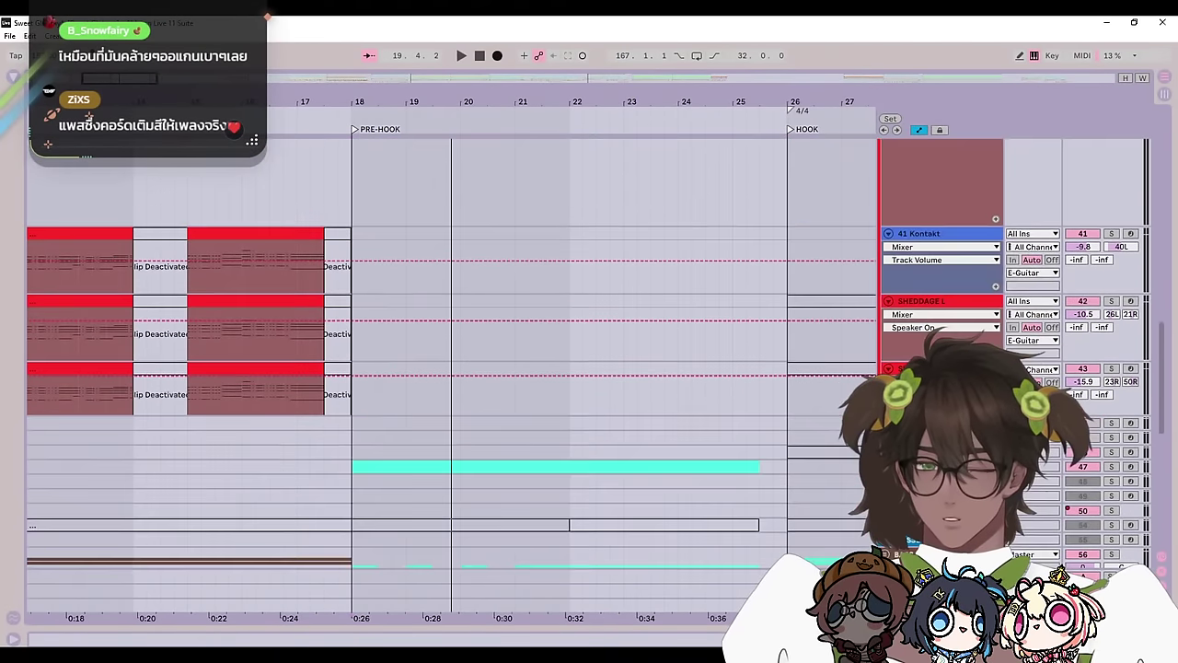
Step: Unfold guitar track 47 in the E-Guitar group and play it soloed
click(885, 360)
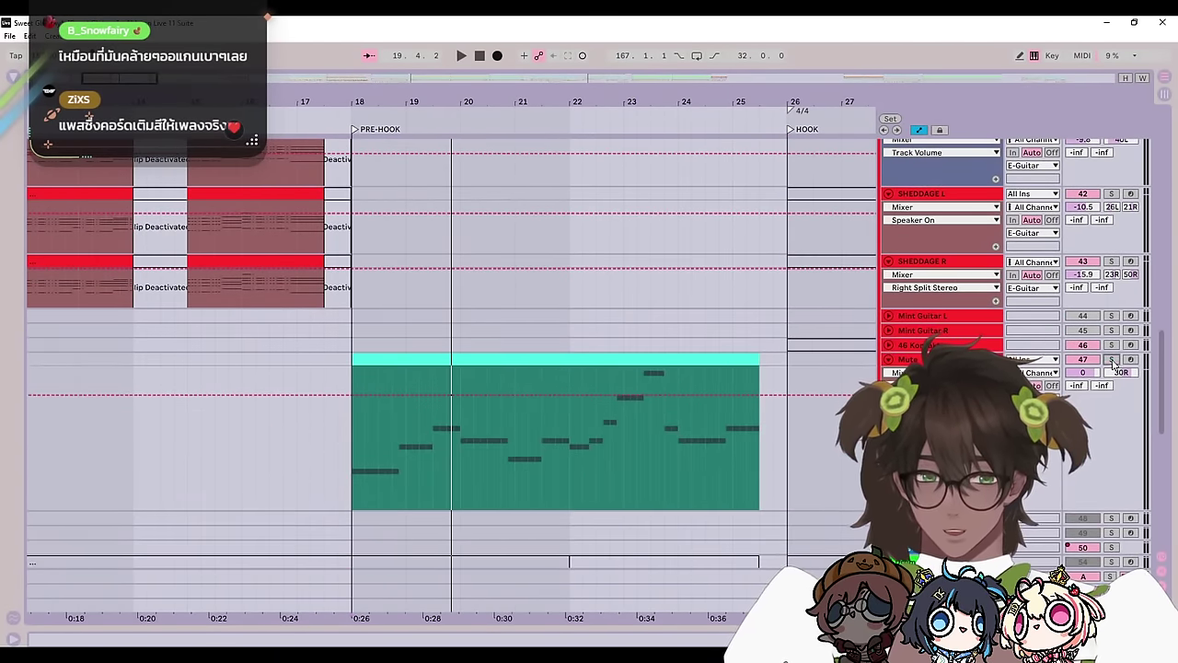
click(1112, 360)
key(space)
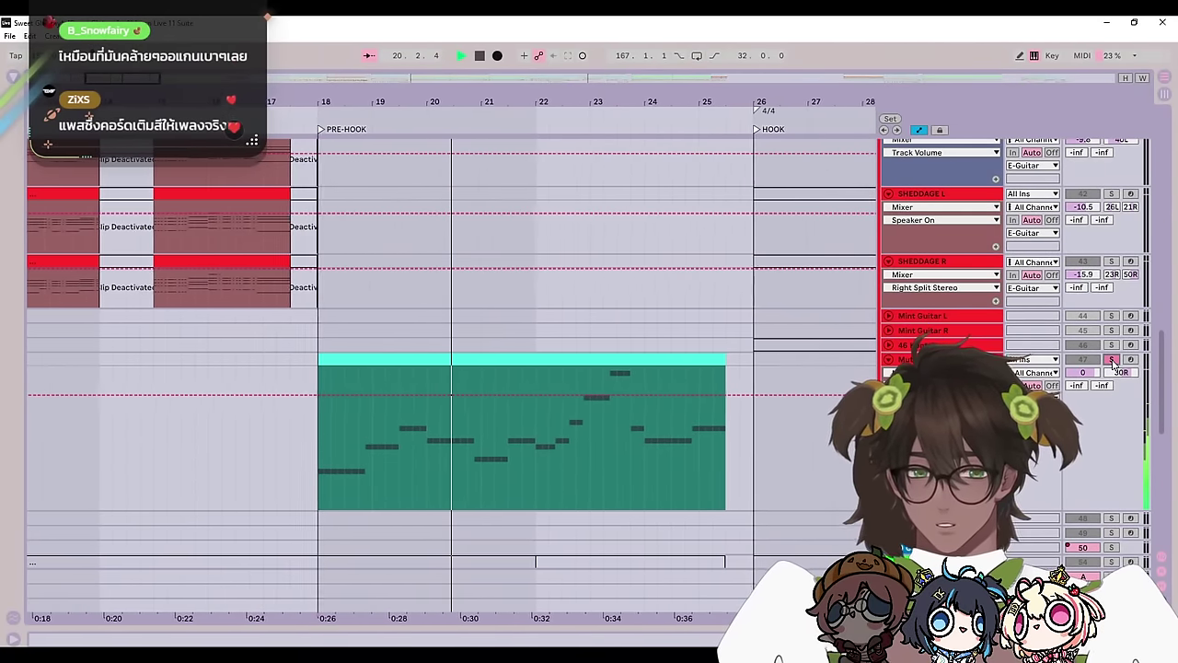
Step: Solo the 27 Group alongside the guitar, and fold the 27 Group and the 30 MIDI track
scroll(1100, 248, up, 8)
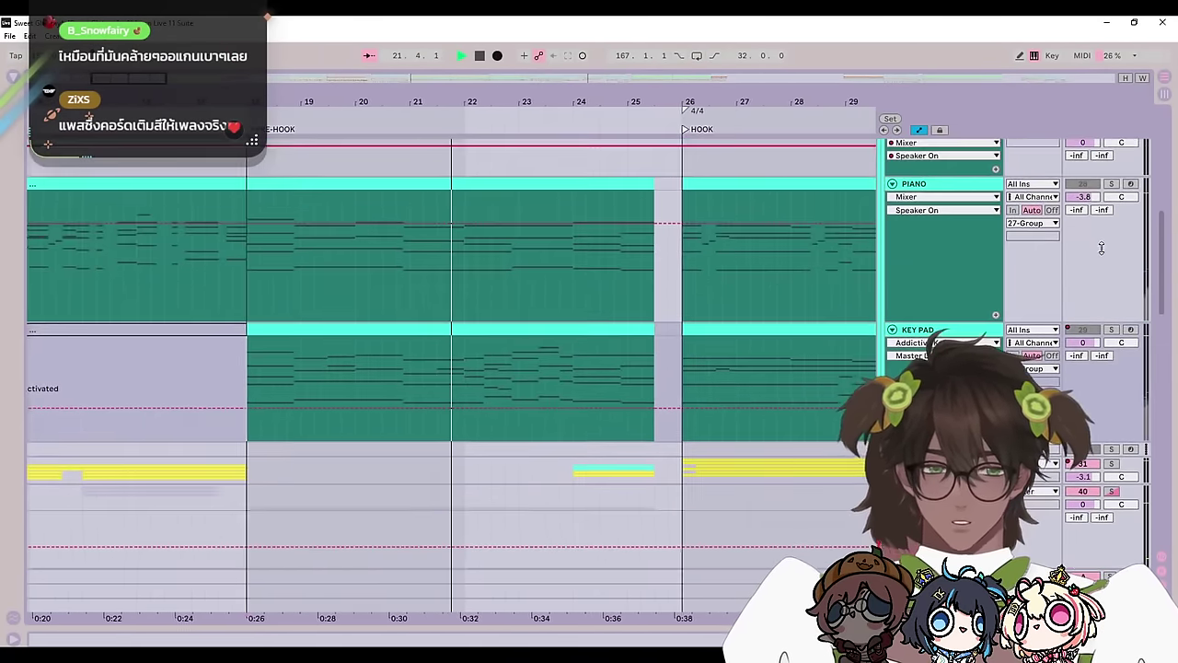
scroll(1100, 247, up, 3)
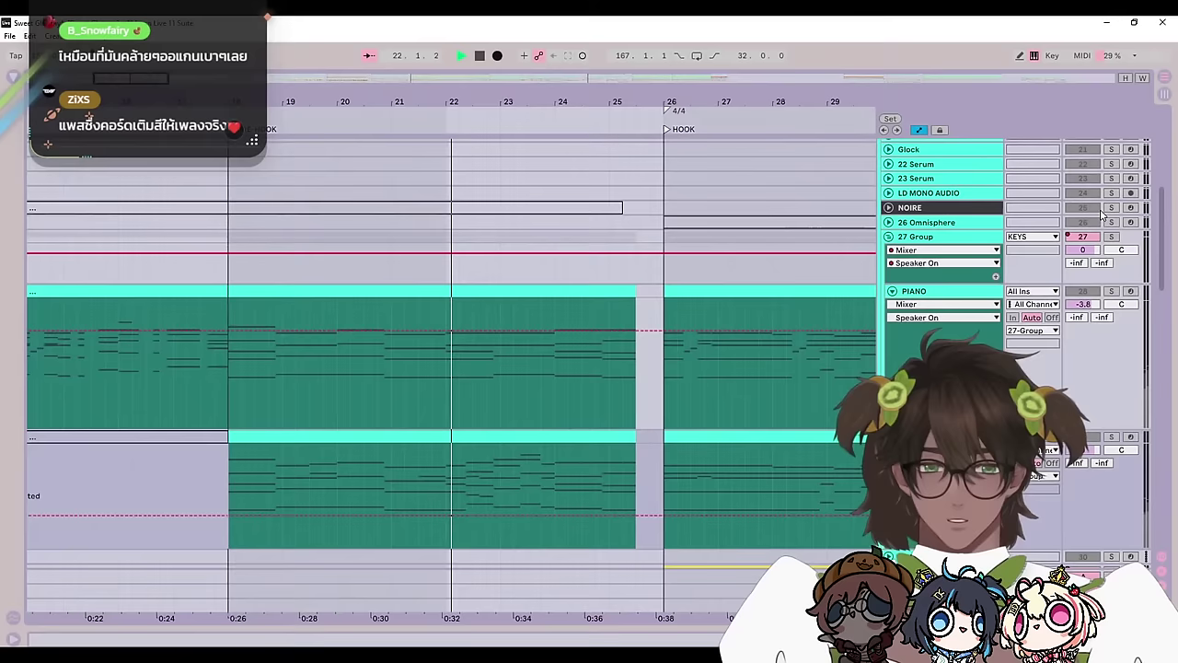
click(888, 237)
click(889, 250)
click(889, 239)
click(889, 239)
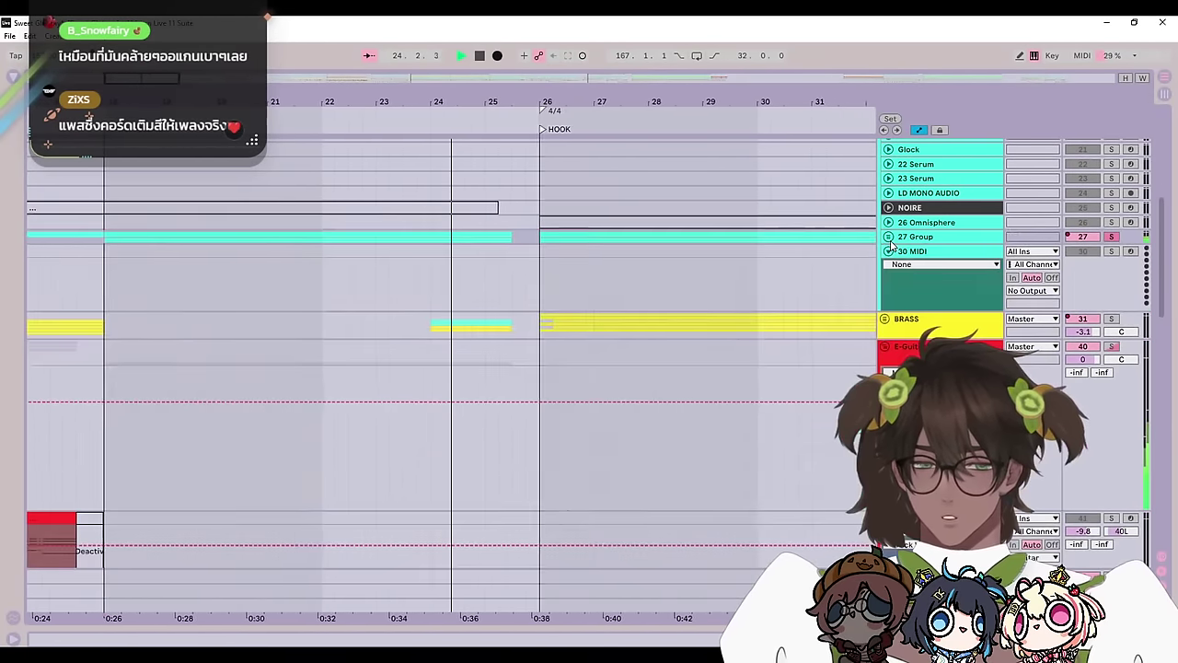
click(889, 251)
Step: Unfold the 12 Serum x64 and WOB tracks and play 12 Serum x64 soloed from the PRE-HOOK marker
drag(335, 184, 723, 366)
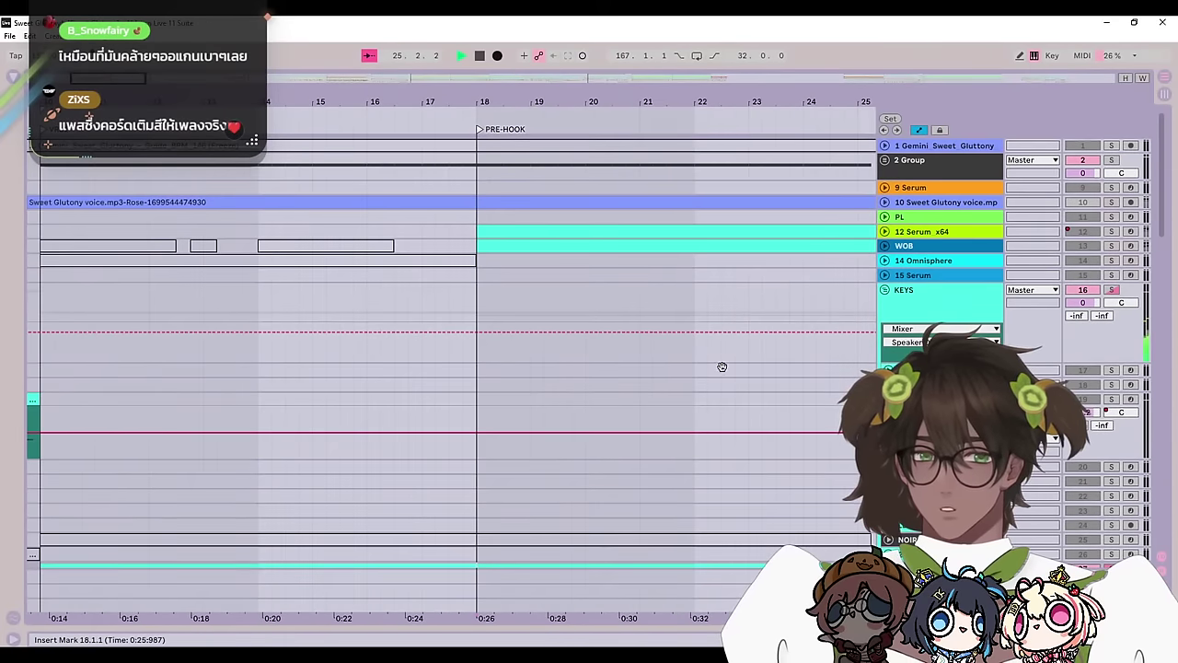
click(885, 246)
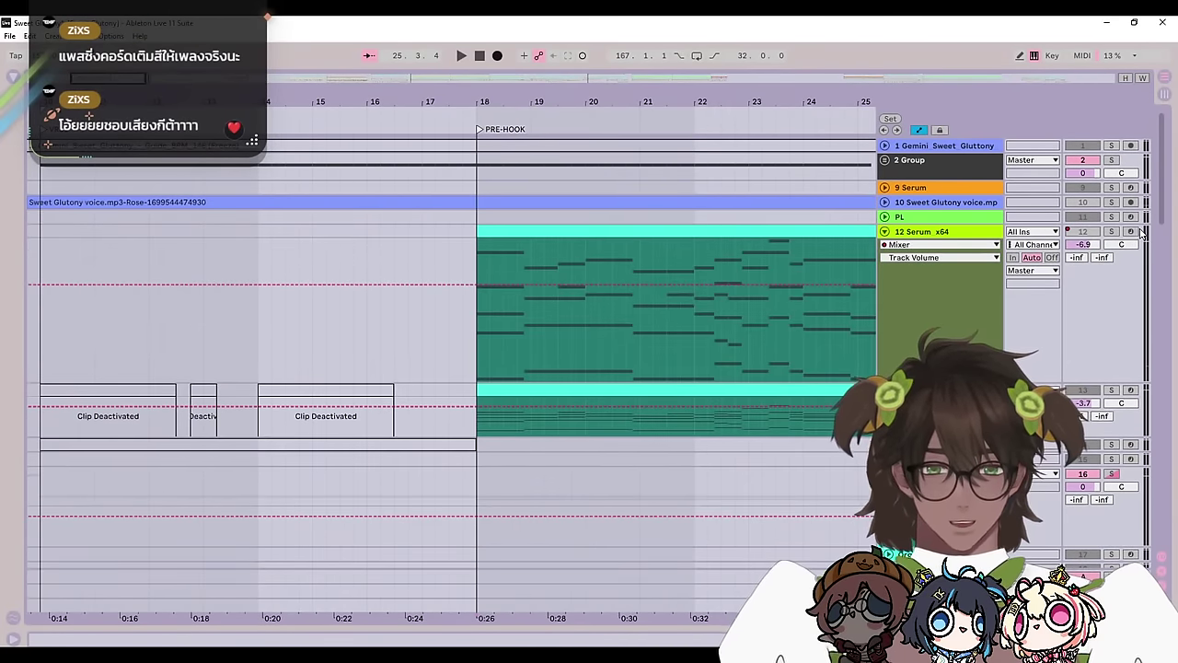
key(space)
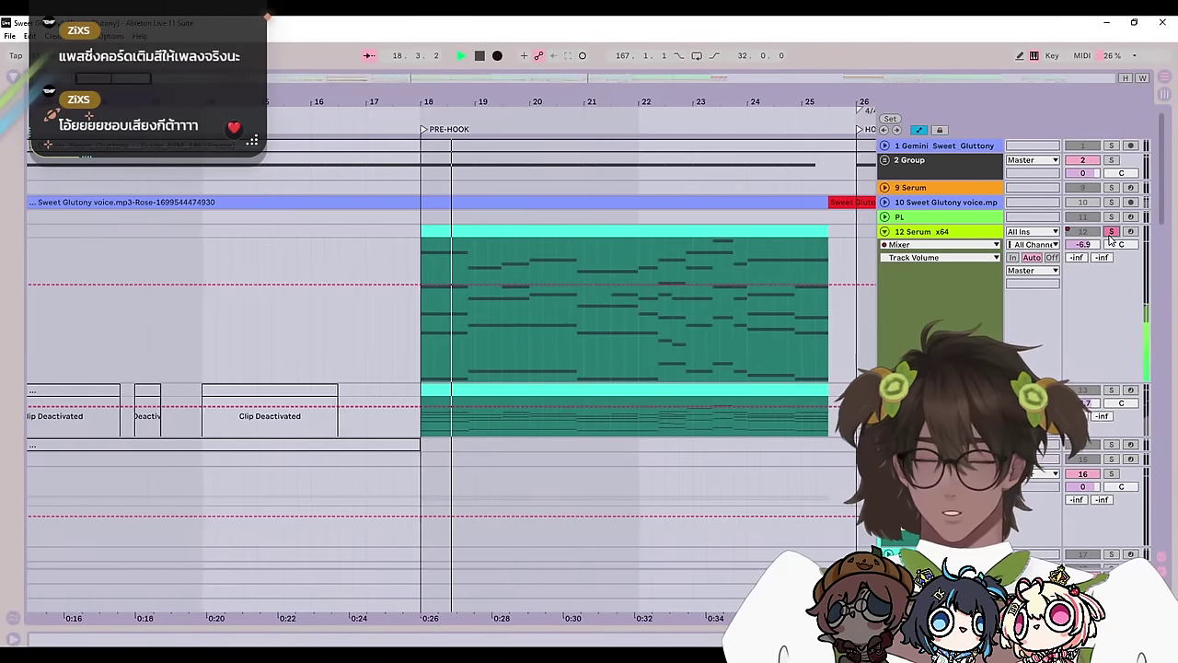
key(space)
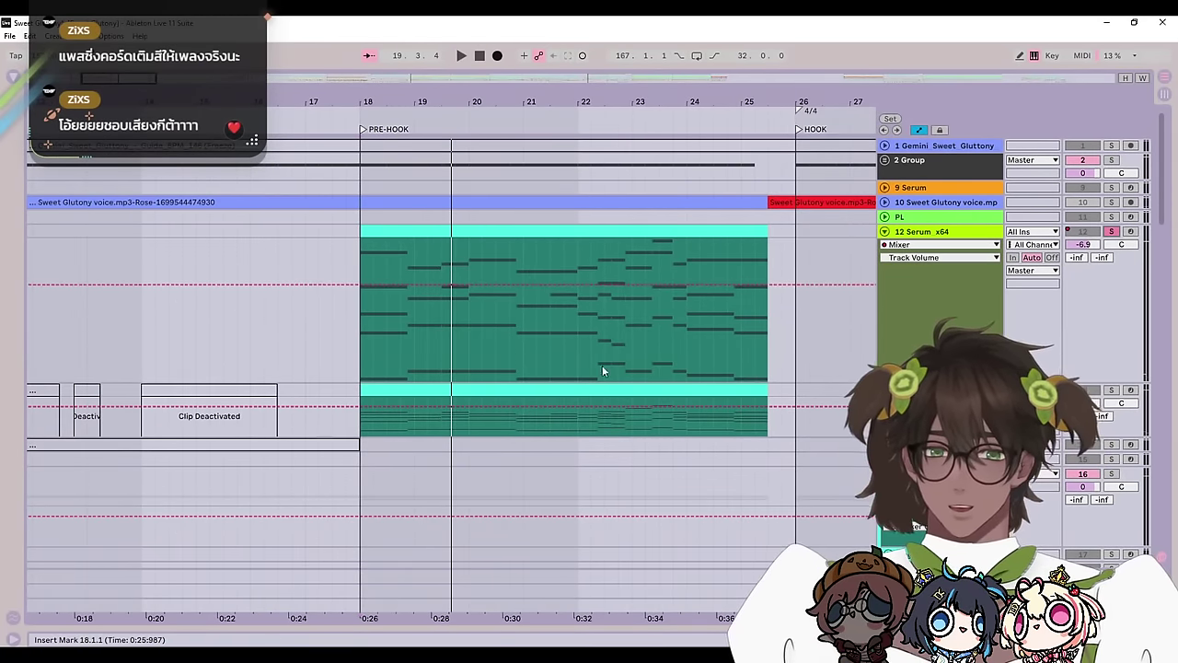
Step: Play the PRE-HOOK section again with both 12 Serum x64 and WOB soloed
scroll(602, 371, down, 2)
key(space)
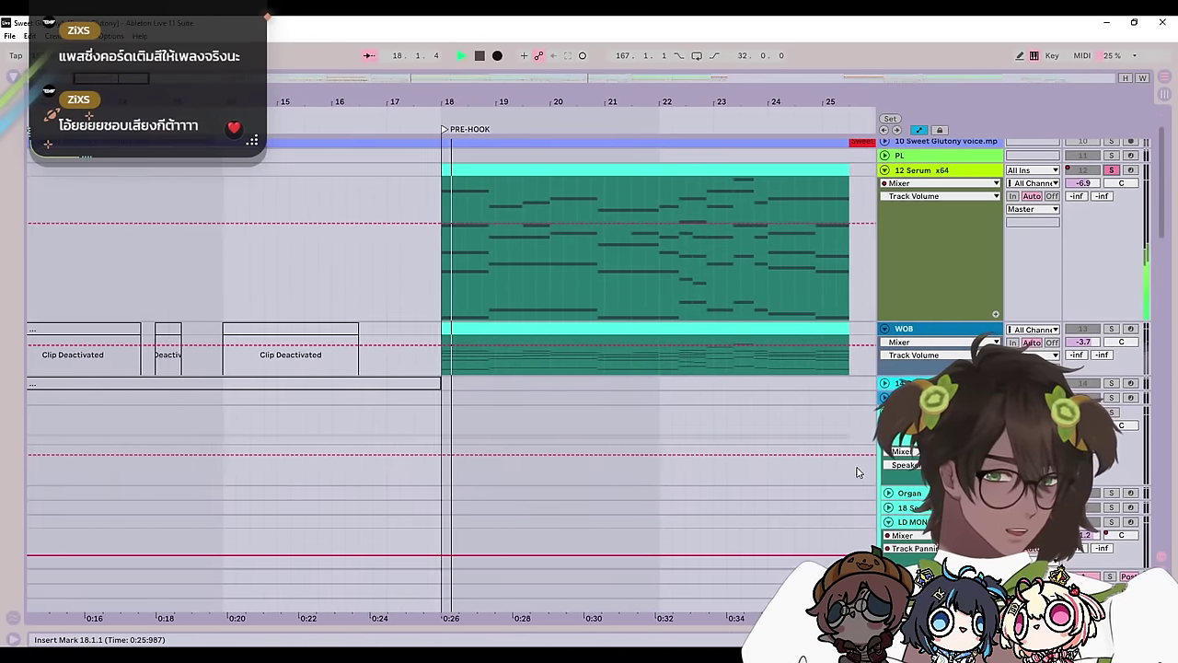
scroll(857, 473, up, 2)
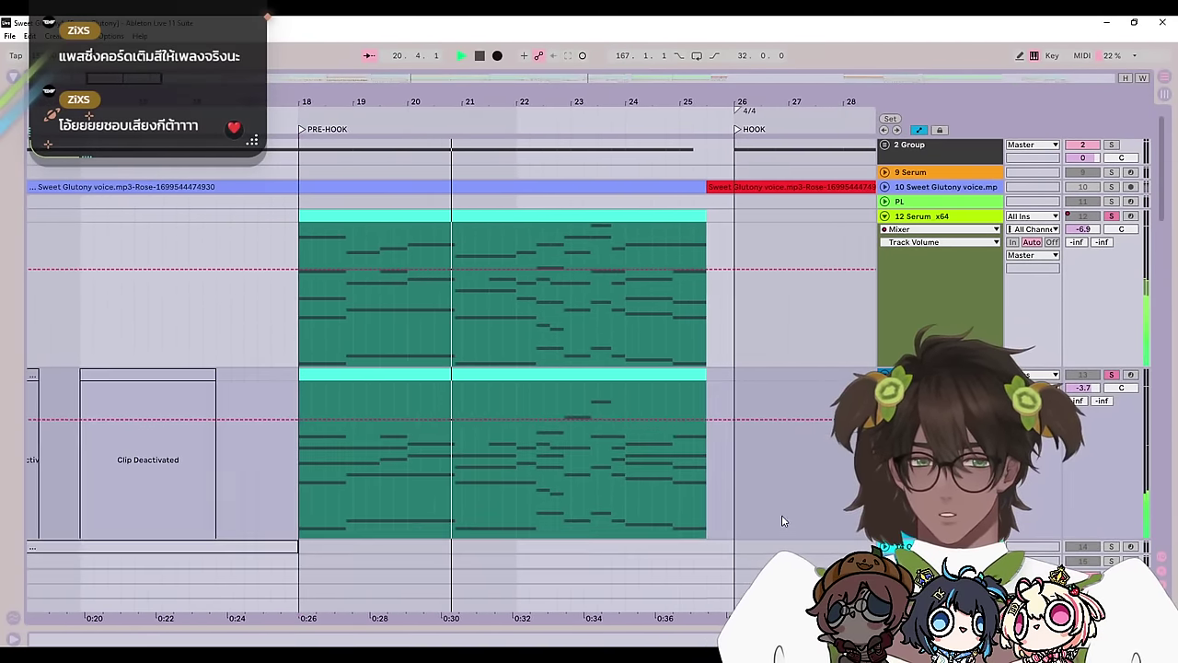
scroll(782, 515, down, 2)
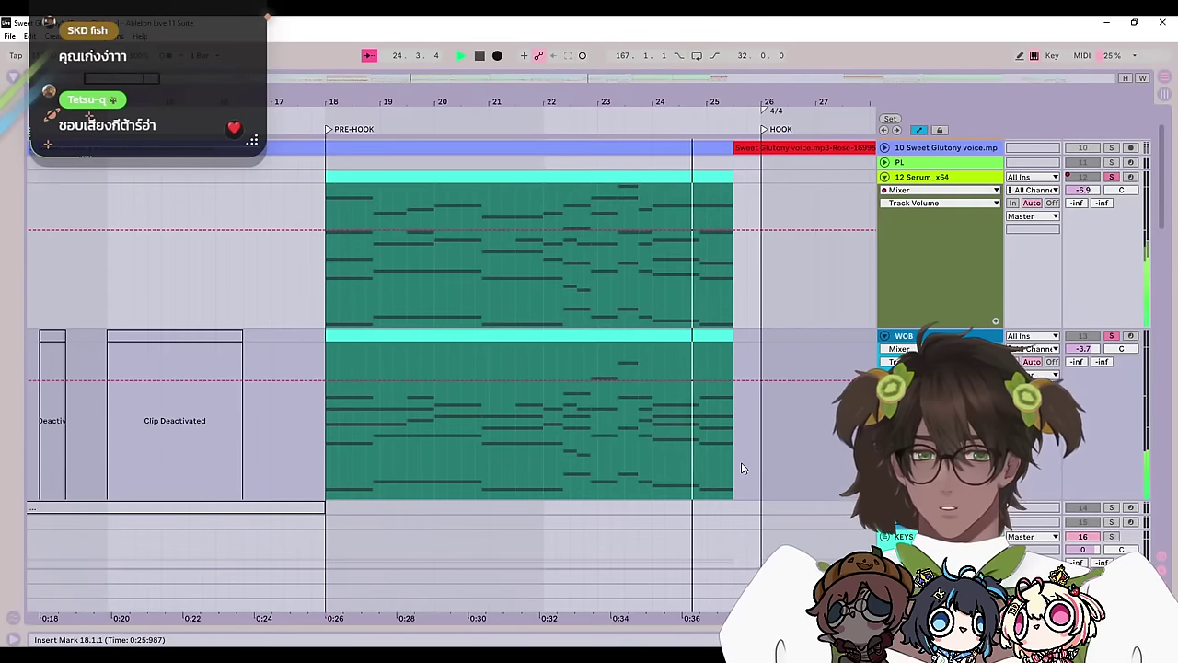
key(space)
Step: Open the device chain of 12 Serum x64 and show its Fil Cutoff automation in the arrangement
scroll(935, 318, up, 1)
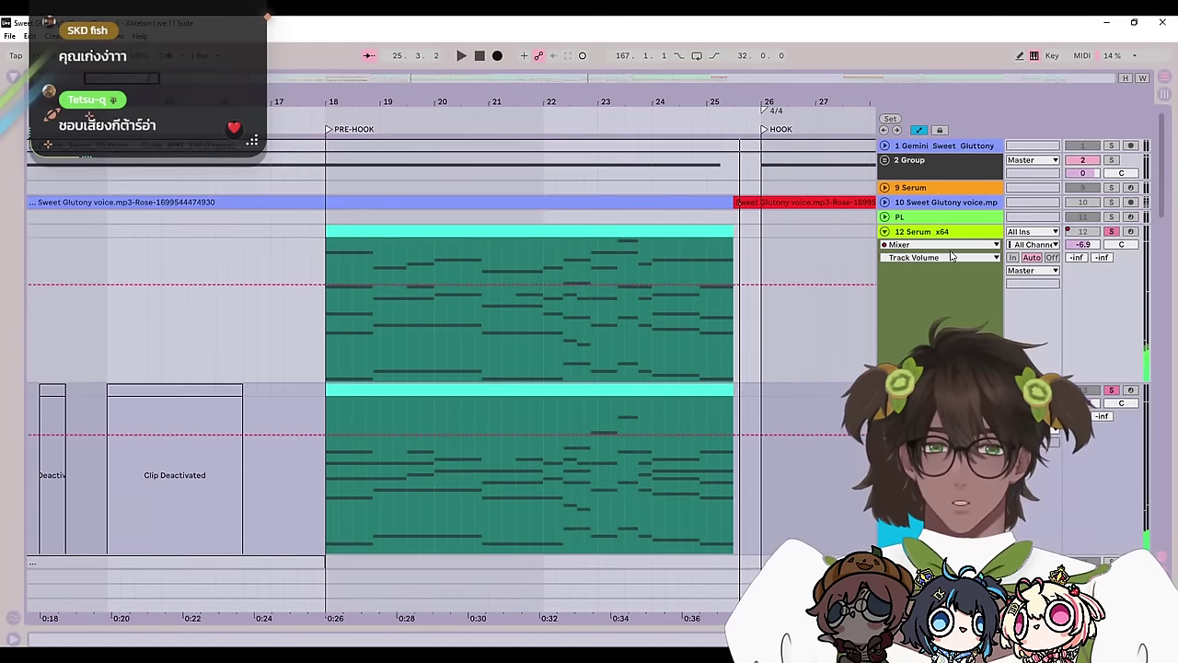
double_click(963, 232)
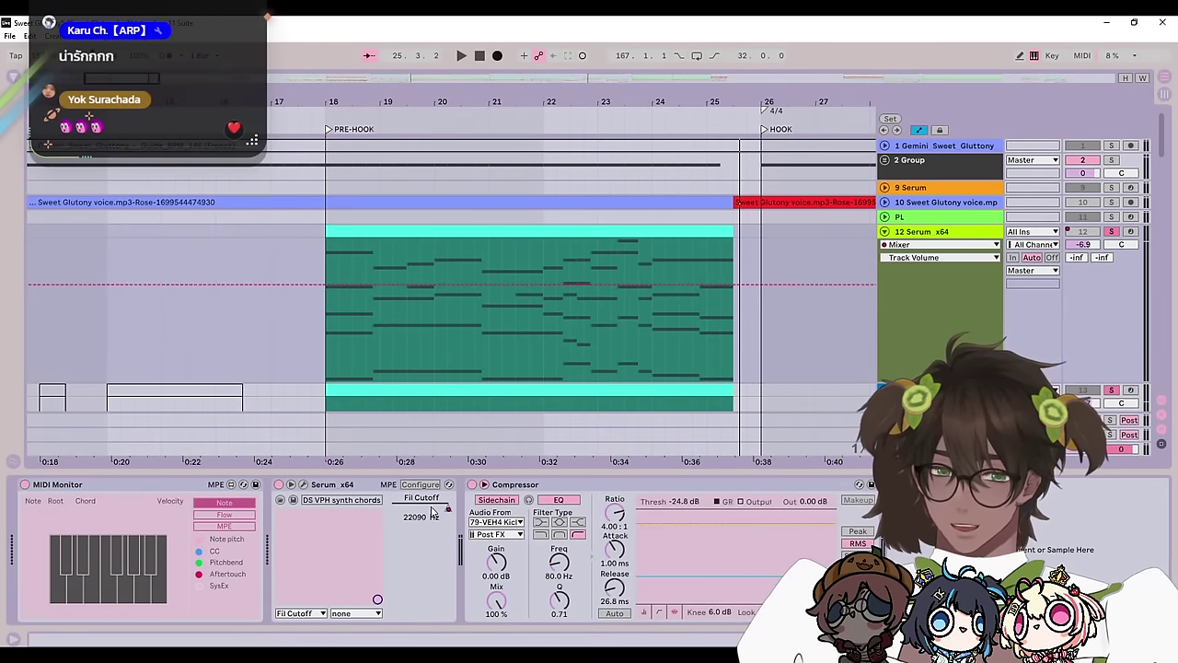
right_click(434, 512)
click(464, 516)
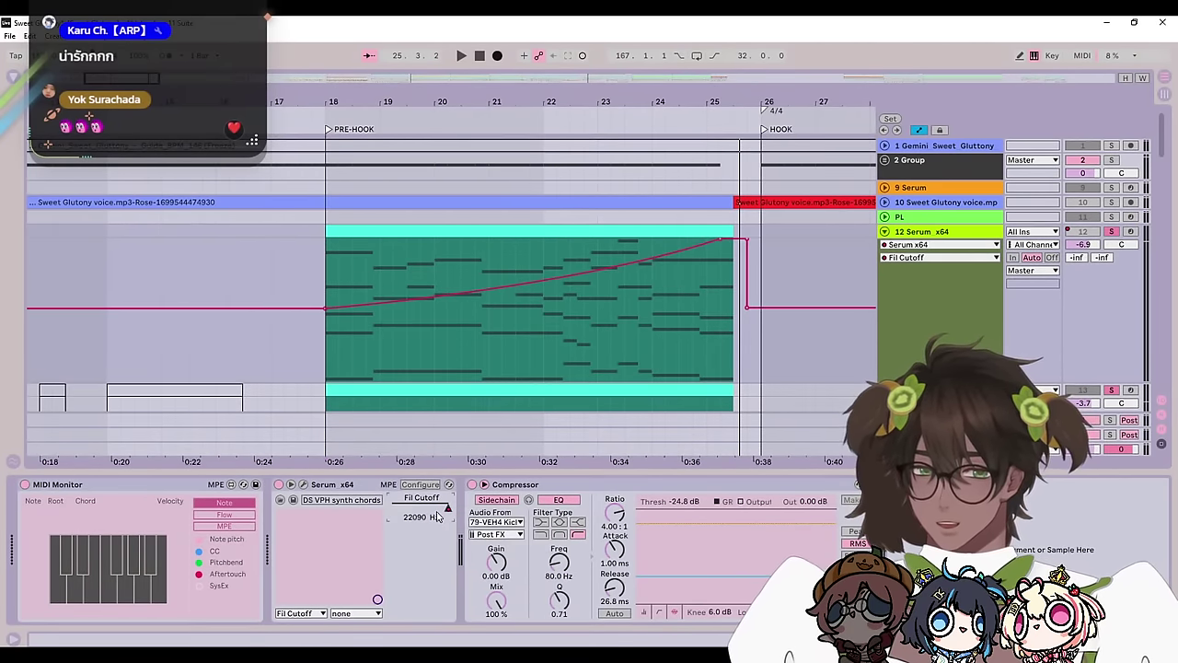
Step: Watch the filter in the Serum editor of 12 Serum x64 while playing the PRE-HOOK, and close the editor
click(305, 485)
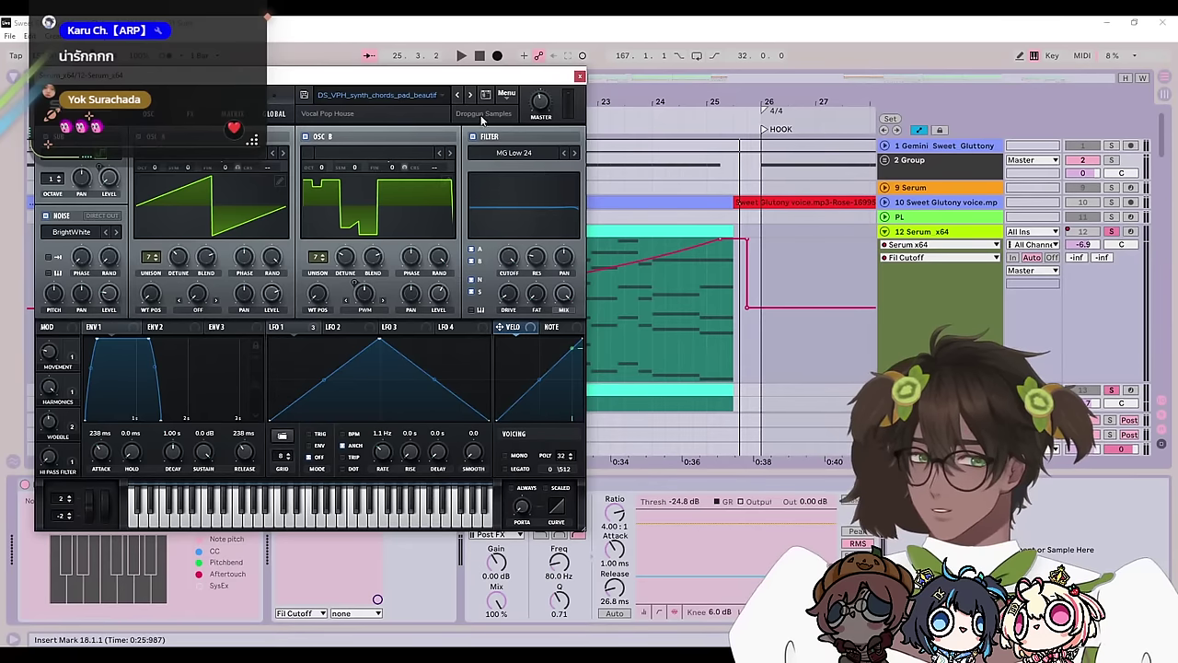
drag(478, 76, 594, 242)
click(322, 357)
key(space)
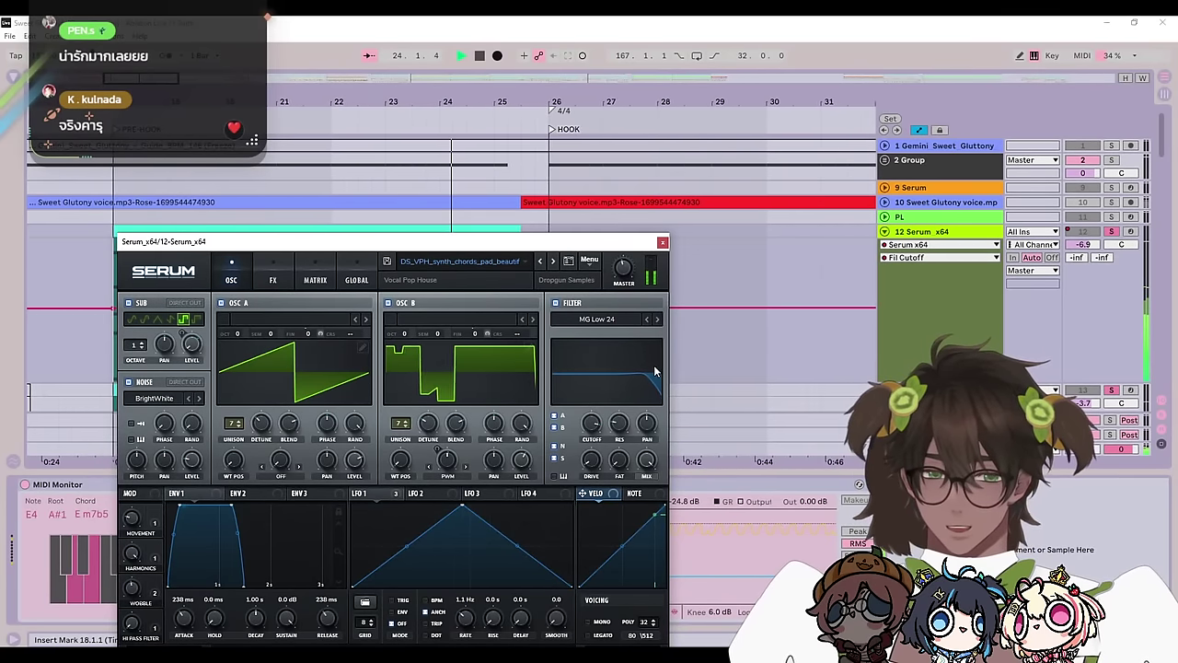
click(663, 243)
key(space)
Step: Play the WOB track soloed from bar 18 and inspect its Serum patch in the plugin editor
drag(483, 351, 871, 170)
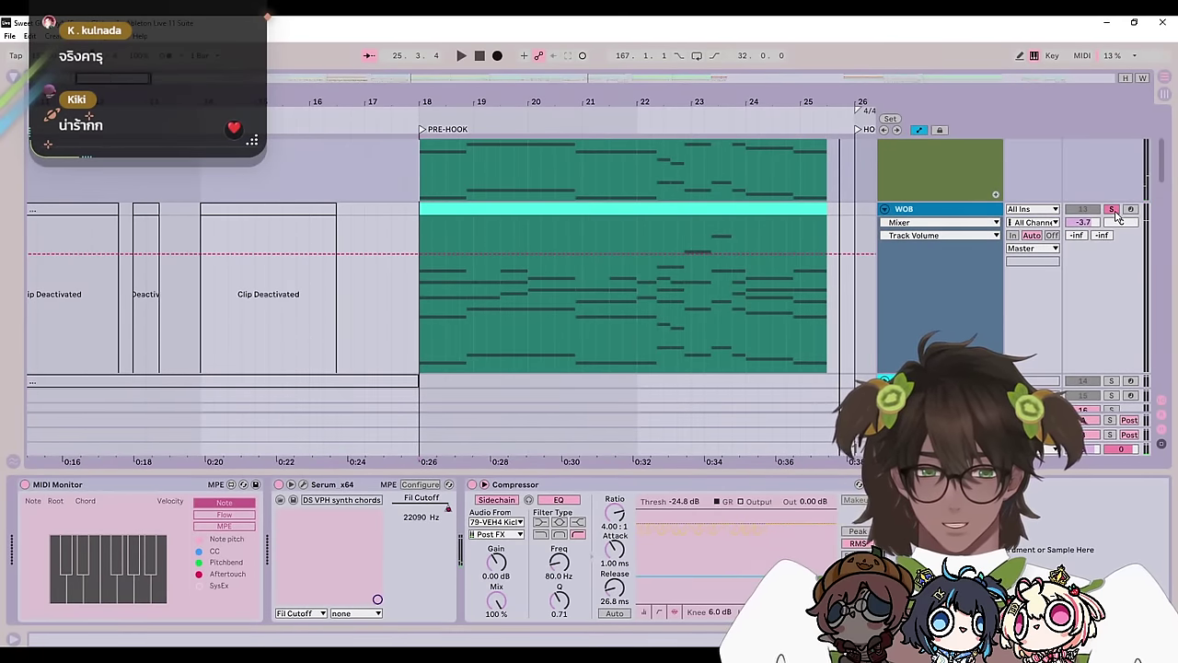
click(414, 301)
key(space)
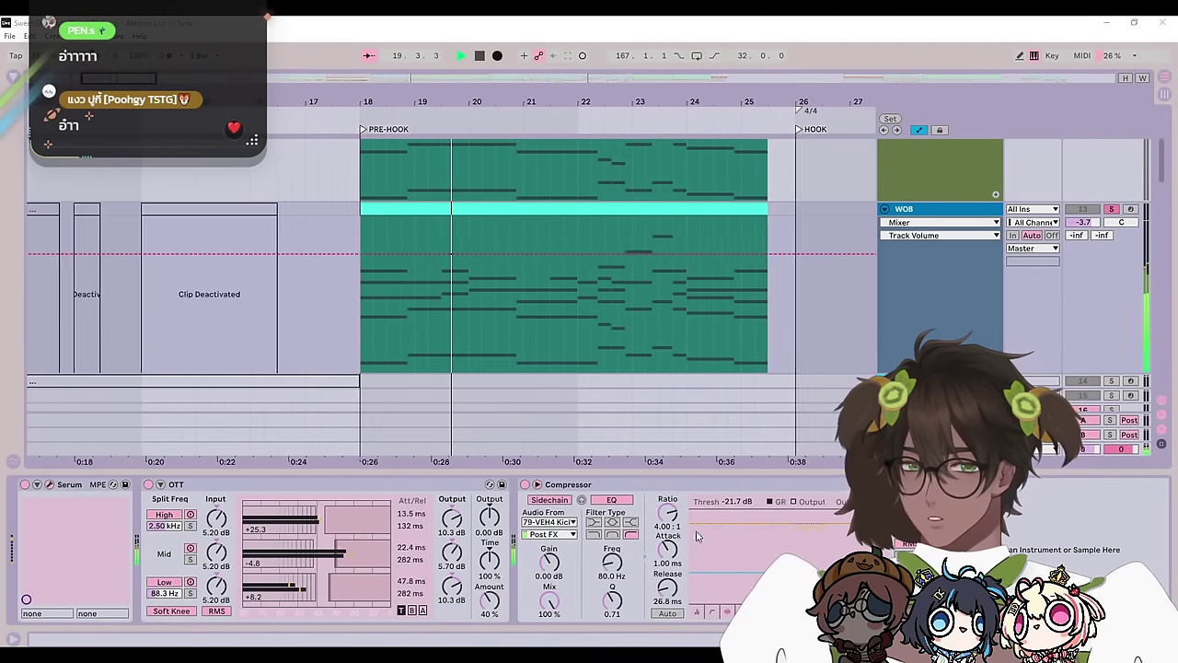
click(50, 484)
drag(839, 124, 512, 117)
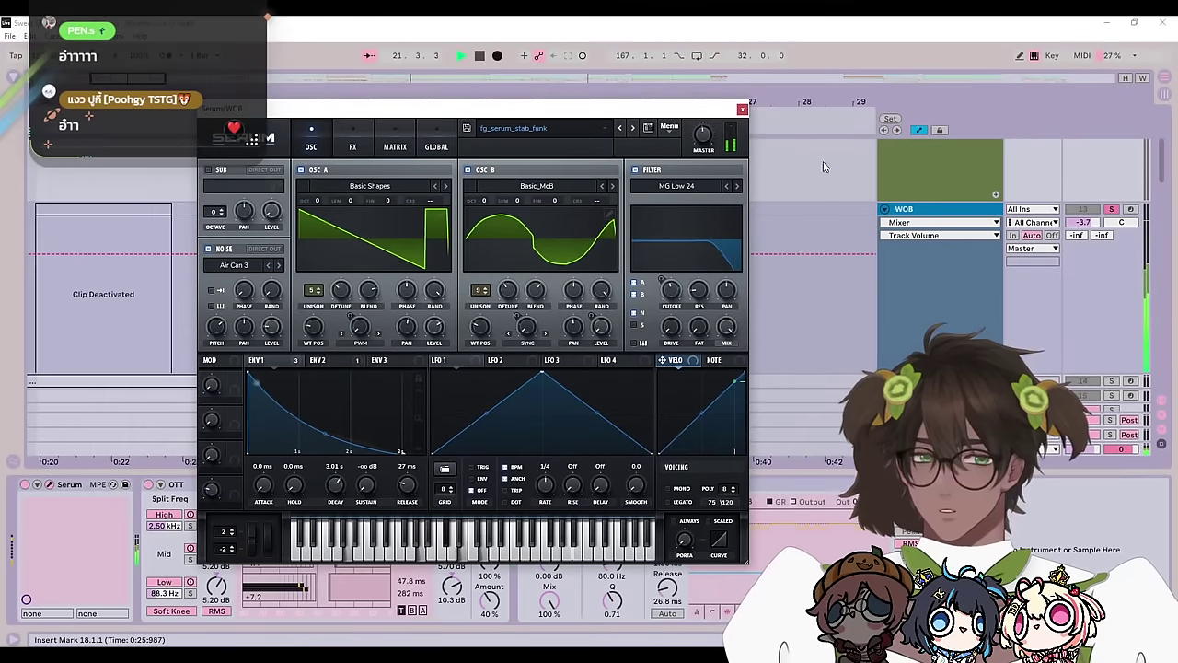
click(742, 110)
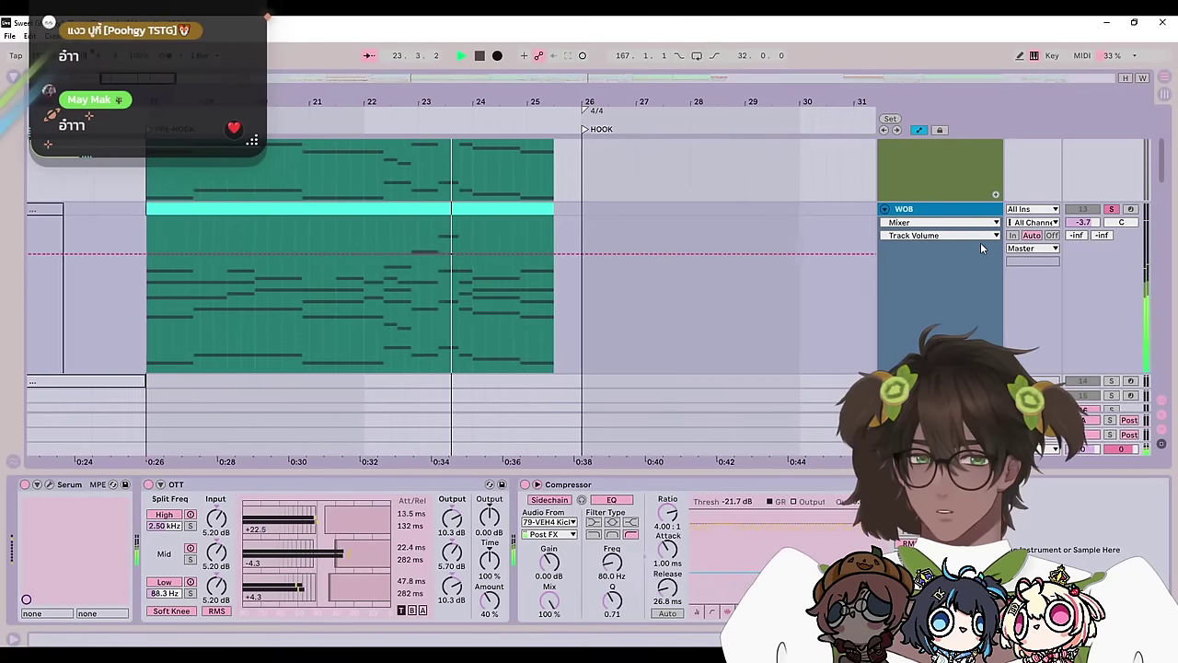
key(space)
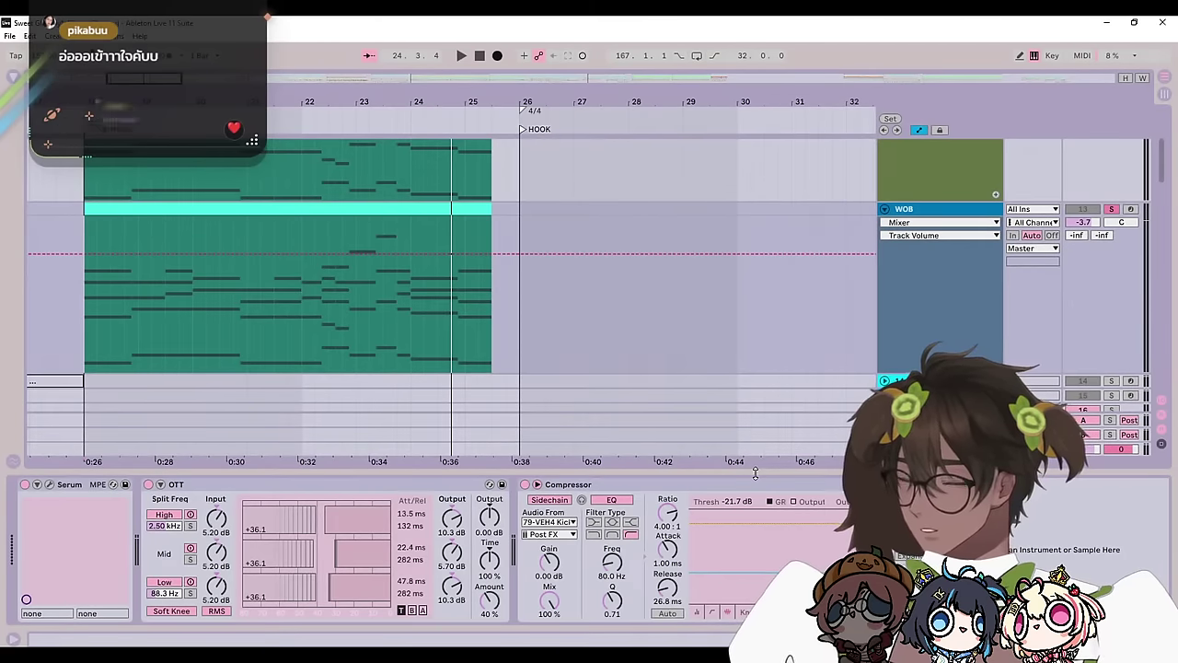
Step: Hide the WOB track's device chain and place the insert marker at bar 18, the start of the PRE-HOOK
drag(756, 473, 756, 562)
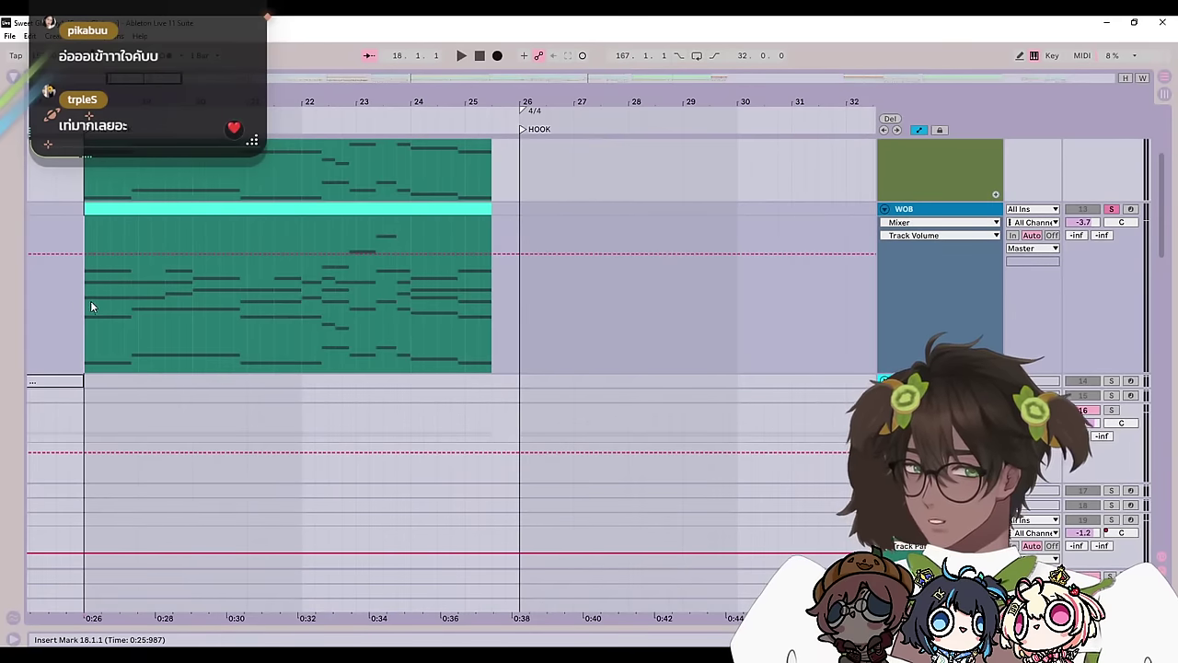
right_click(586, 310)
click(622, 451)
click(287, 342)
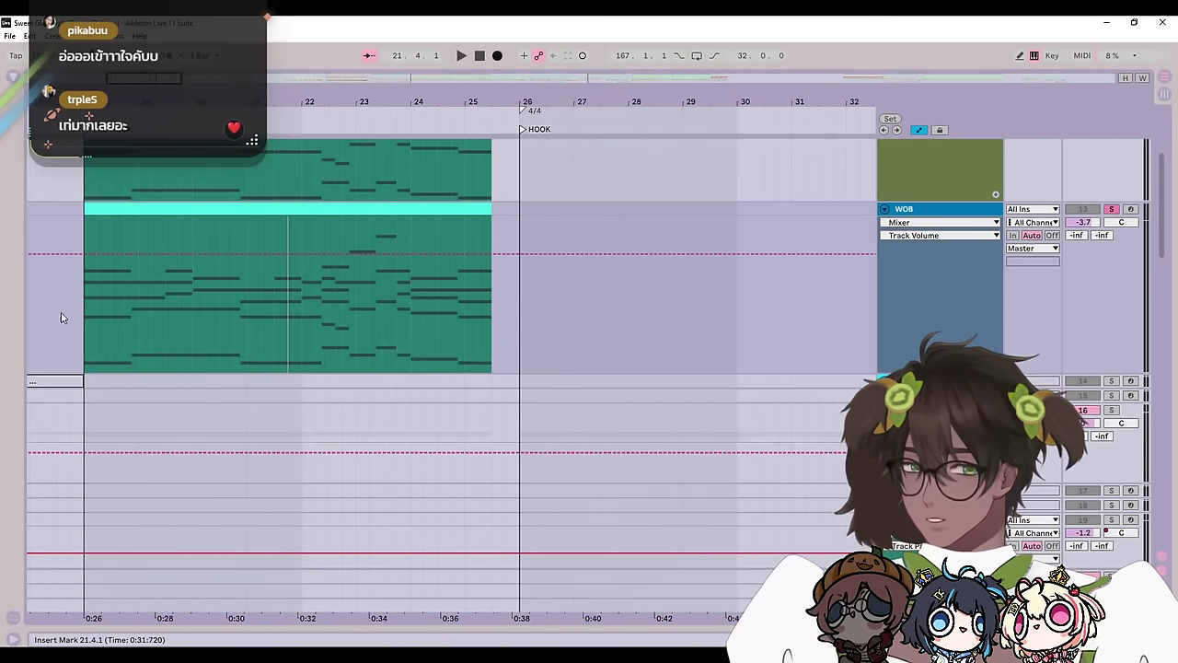
click(72, 323)
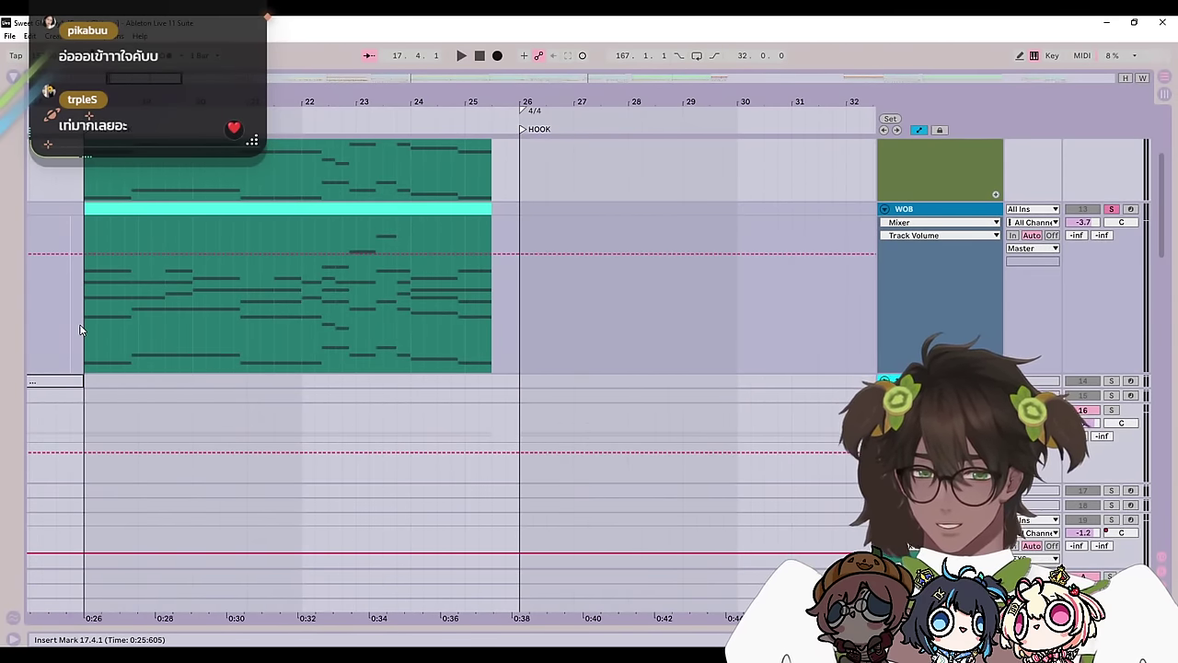
click(86, 323)
Step: Unsolo WOB and fold the WOB and 12 Serum x64 tracks and the KEYS group
scroll(381, 367, up, 3)
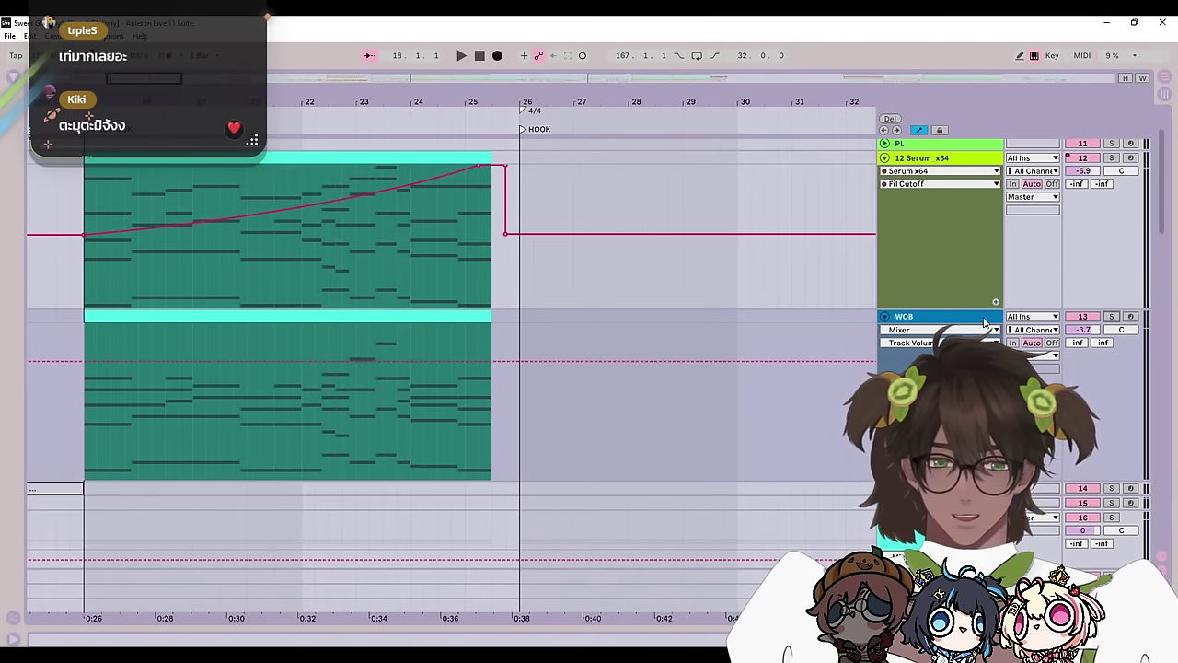
click(884, 316)
scroll(884, 199, up, 5)
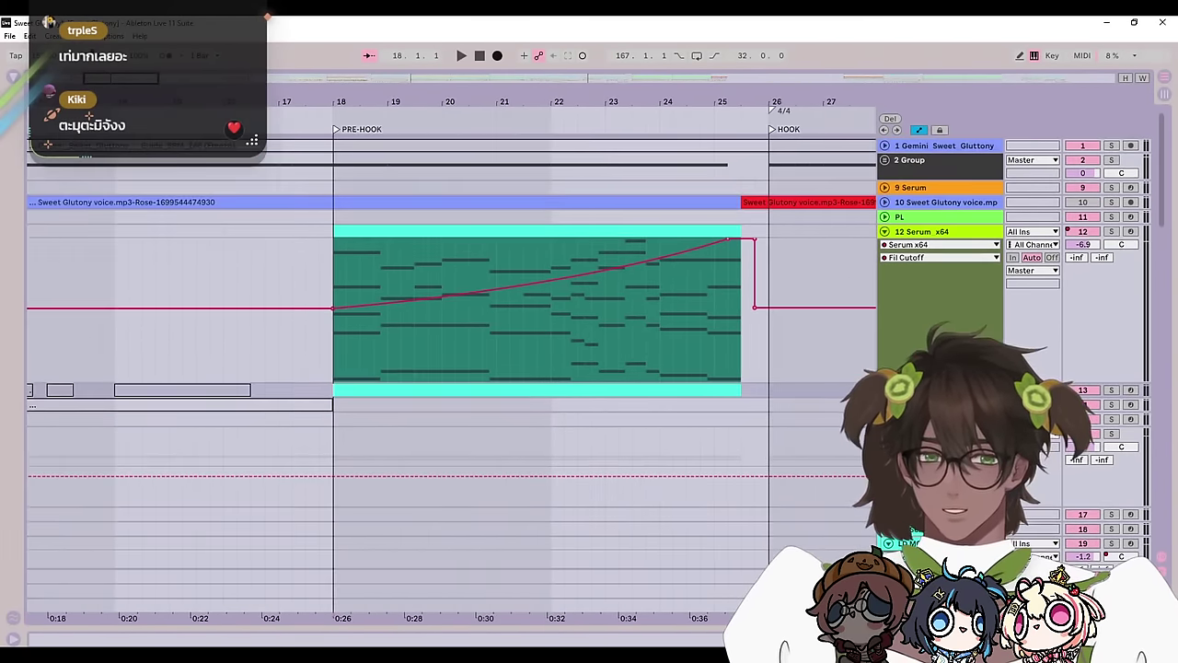
click(885, 232)
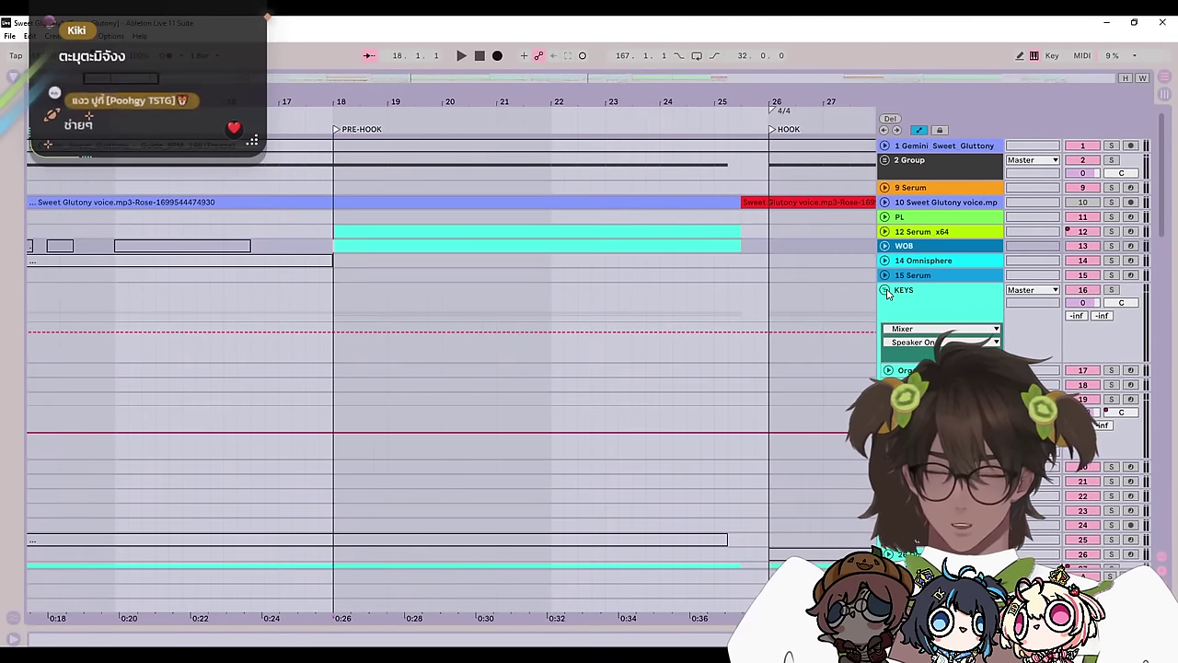
click(884, 290)
Step: Play the full mix briefly from bar 18, stop, and unfold the DRUMS group
click(339, 278)
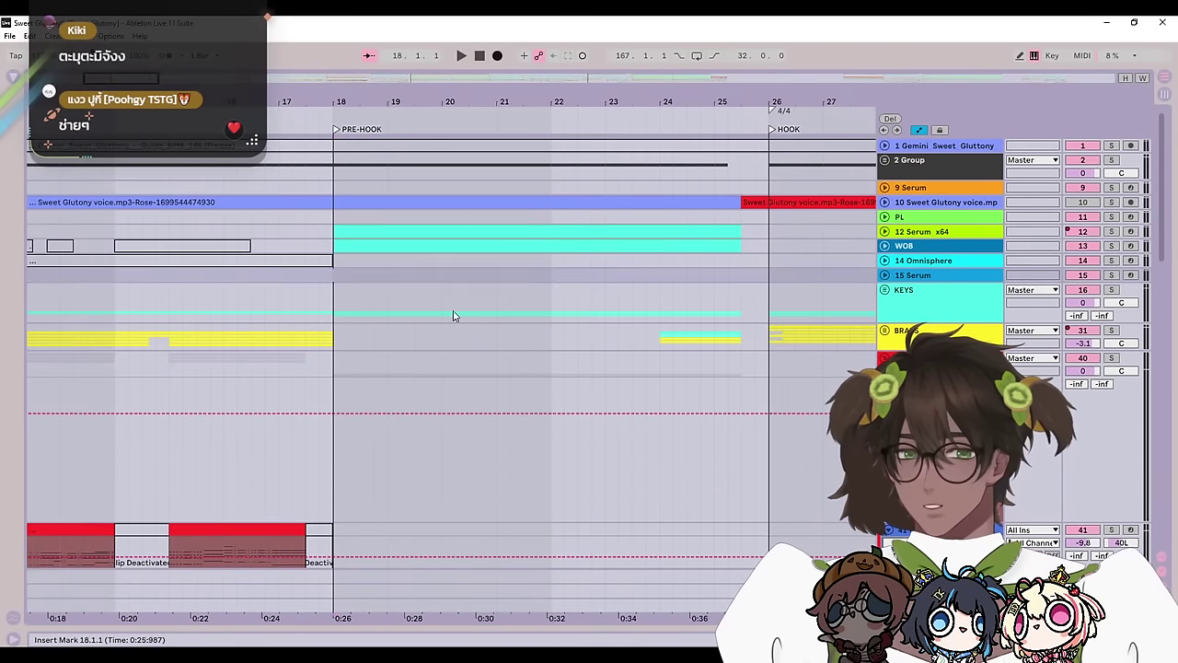
scroll(455, 315, down, 4)
key(space)
scroll(902, 321, down, 10)
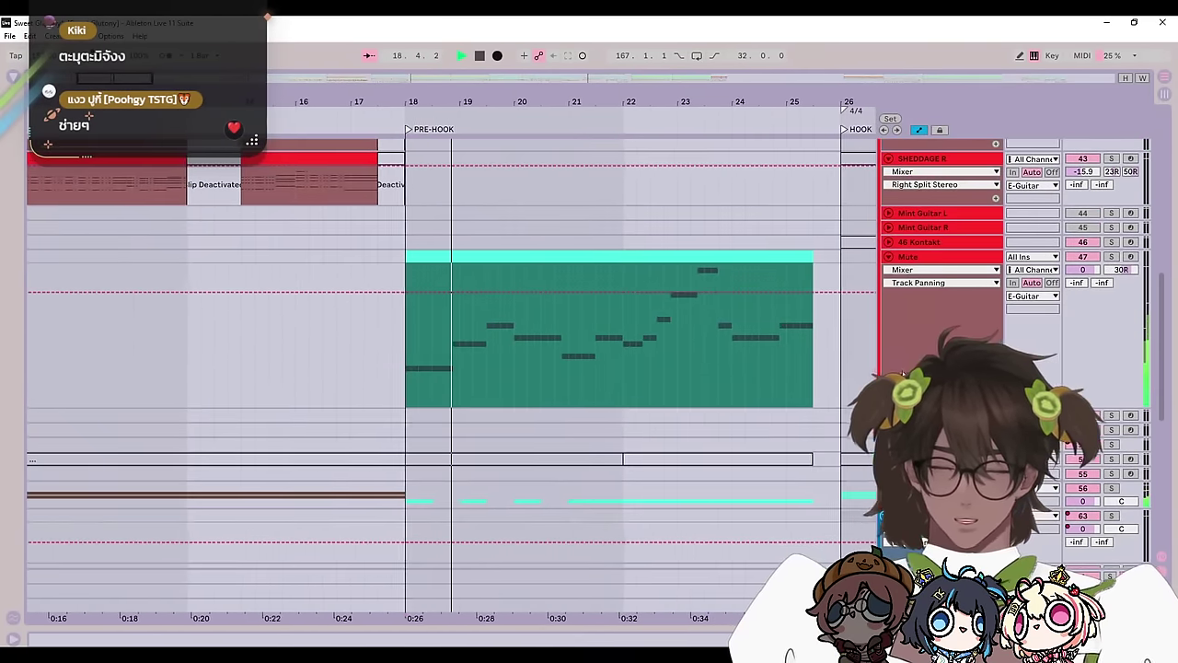
scroll(906, 342, down, 5)
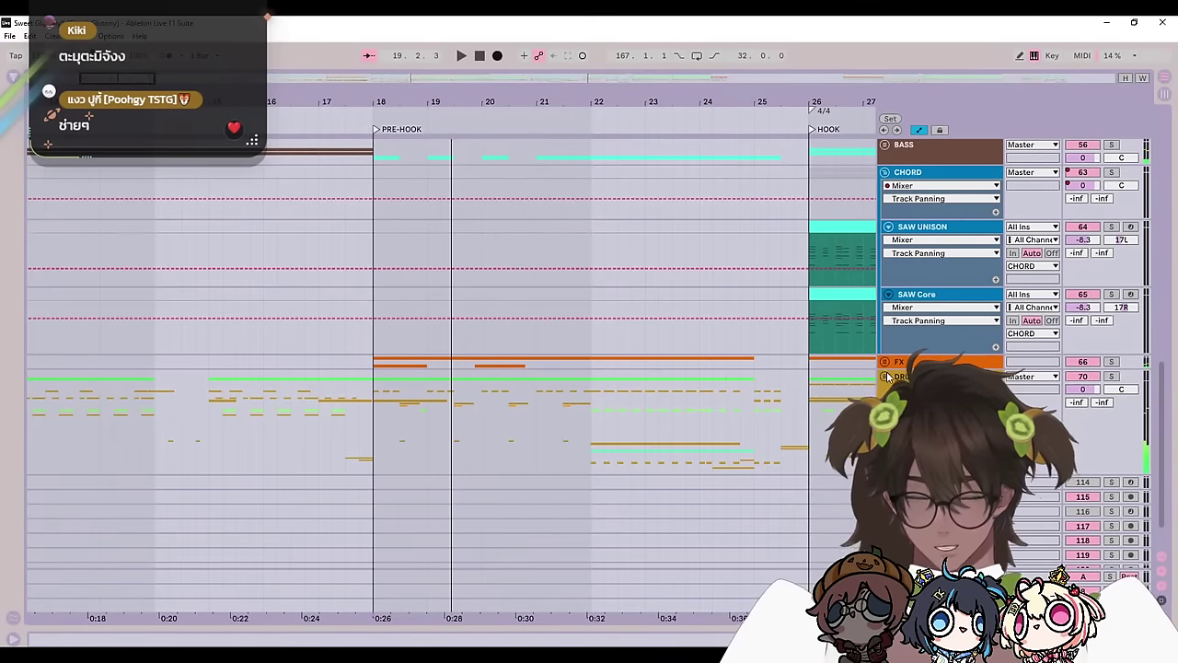
scroll(907, 343, down, 5)
scroll(865, 405, down, 7)
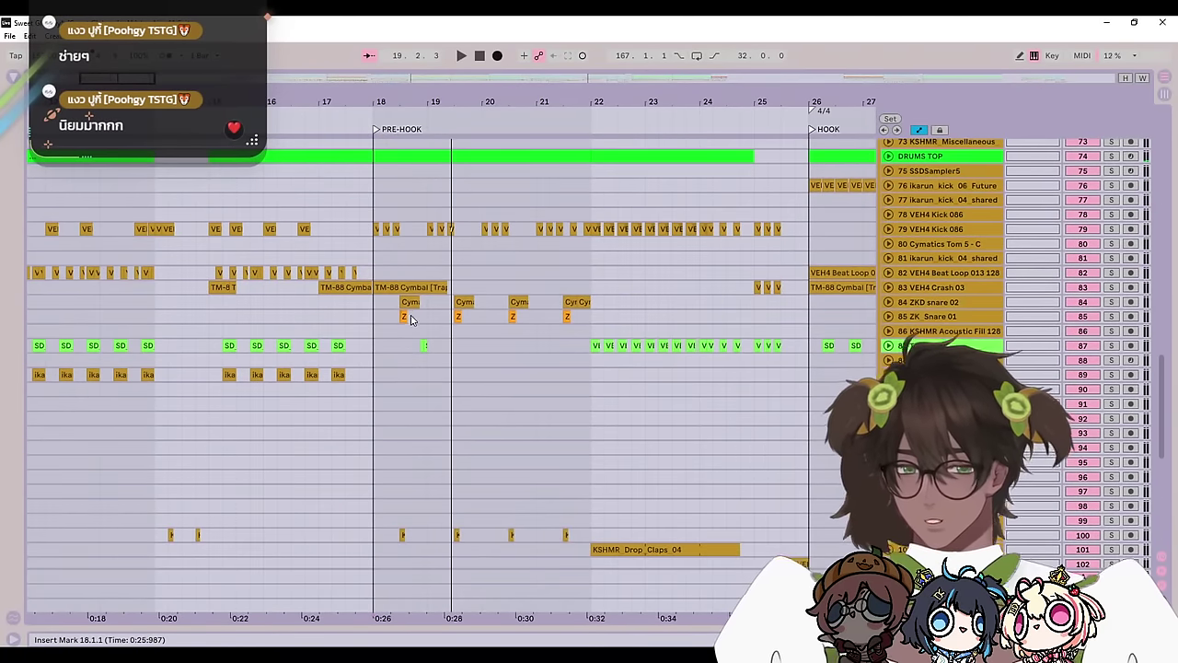
Step: Put the insert marker at bar 18 and examine the drum clips before and after the start of the PRE-HOOK
click(373, 318)
scroll(1079, 247, up, 2)
scroll(1082, 247, up, 3)
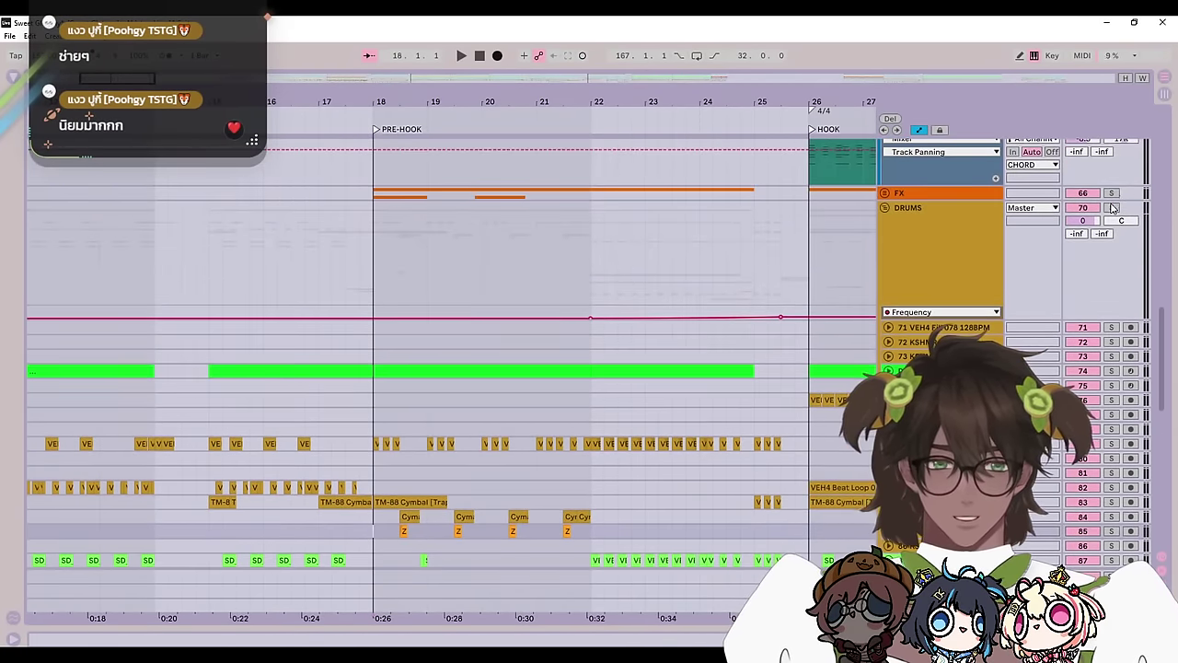
scroll(681, 445, down, 4)
scroll(681, 445, right, 4)
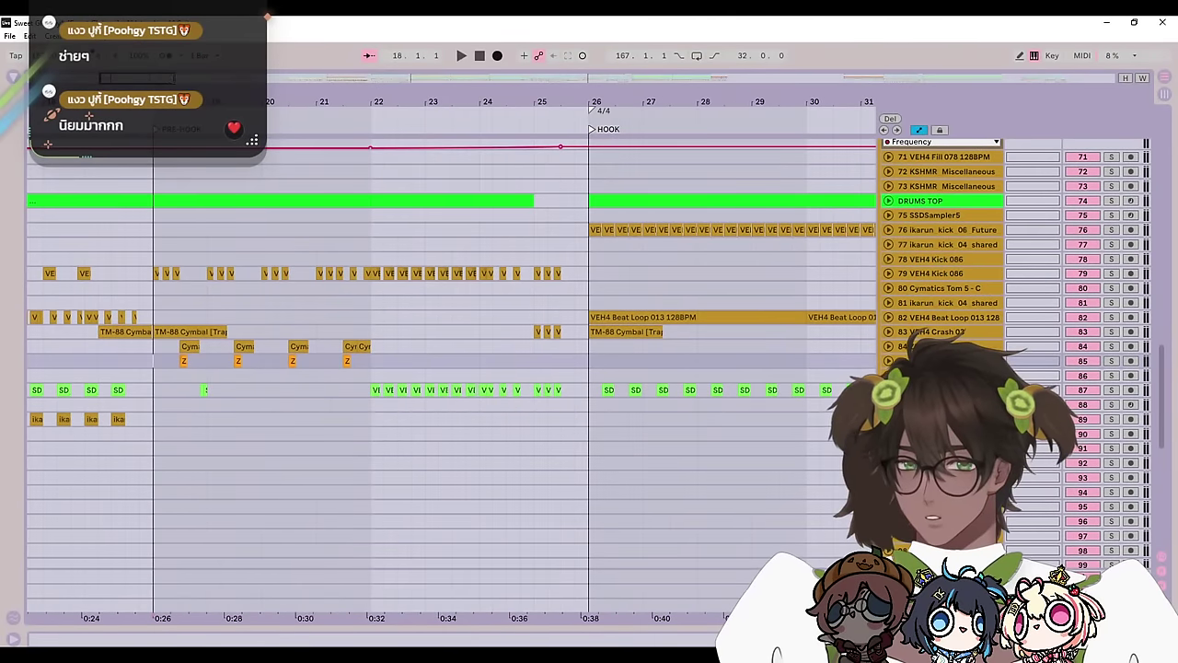
scroll(451, 359, left, 3)
scroll(451, 359, up, 5)
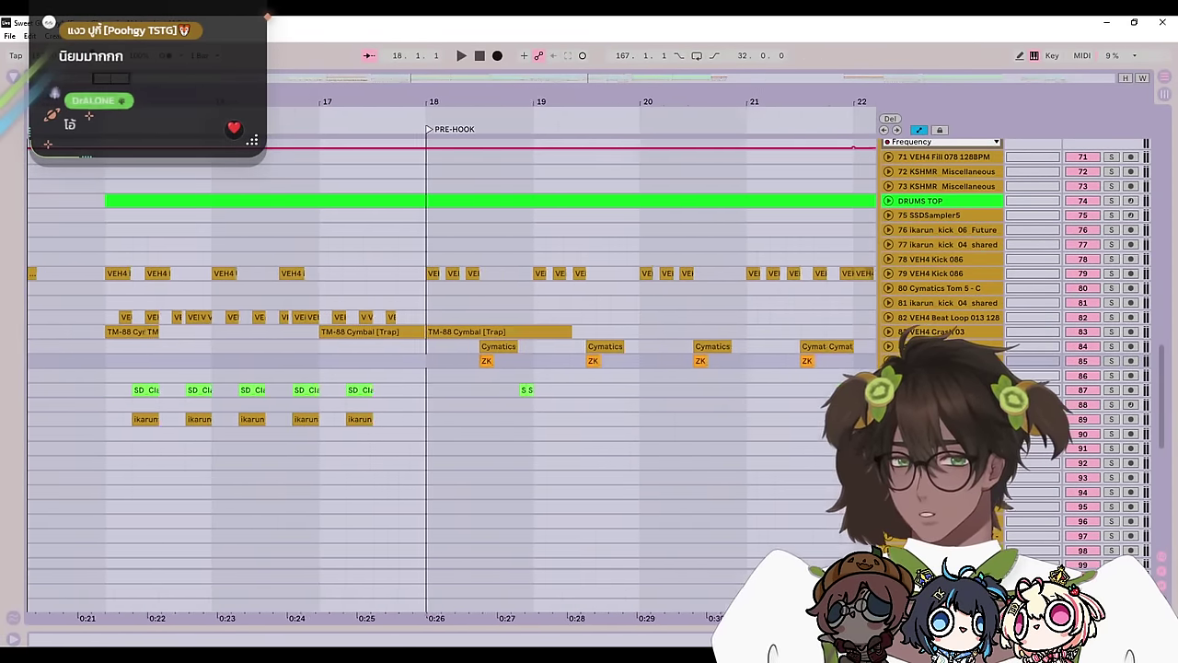
Step: Expand the 84 ZKD snare 02 and 79 VEH4 Kick 086 tracks and play the PRE-HOOK from bar 18
click(889, 347)
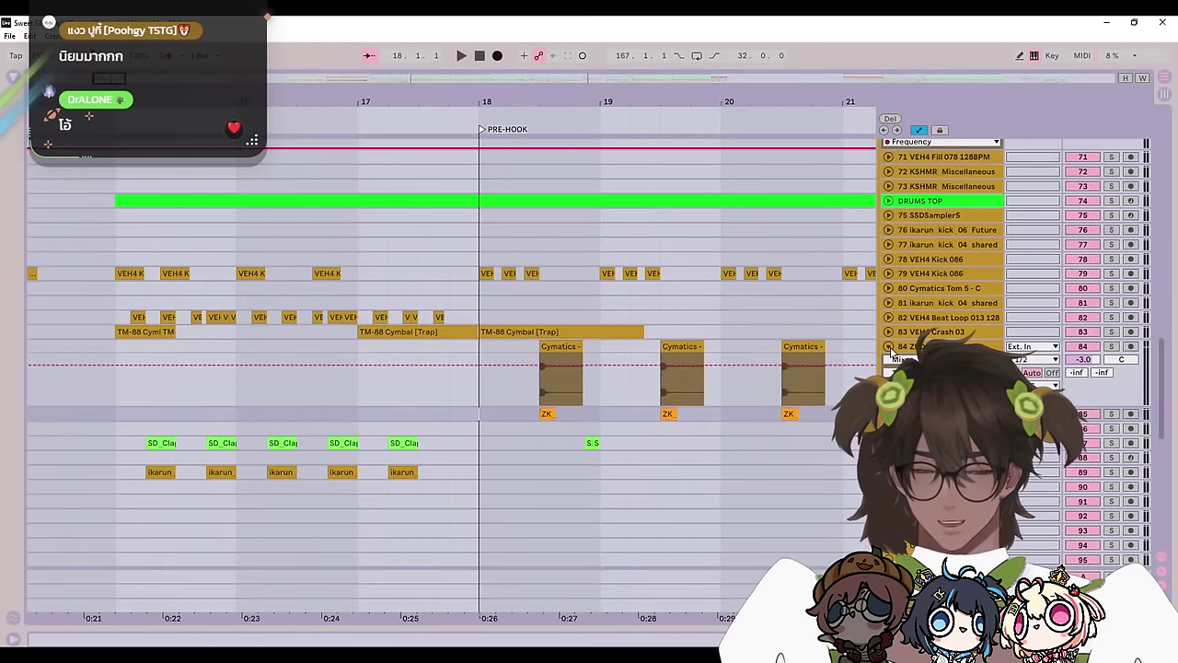
click(888, 274)
click(477, 361)
key(space)
scroll(563, 378, up, 1)
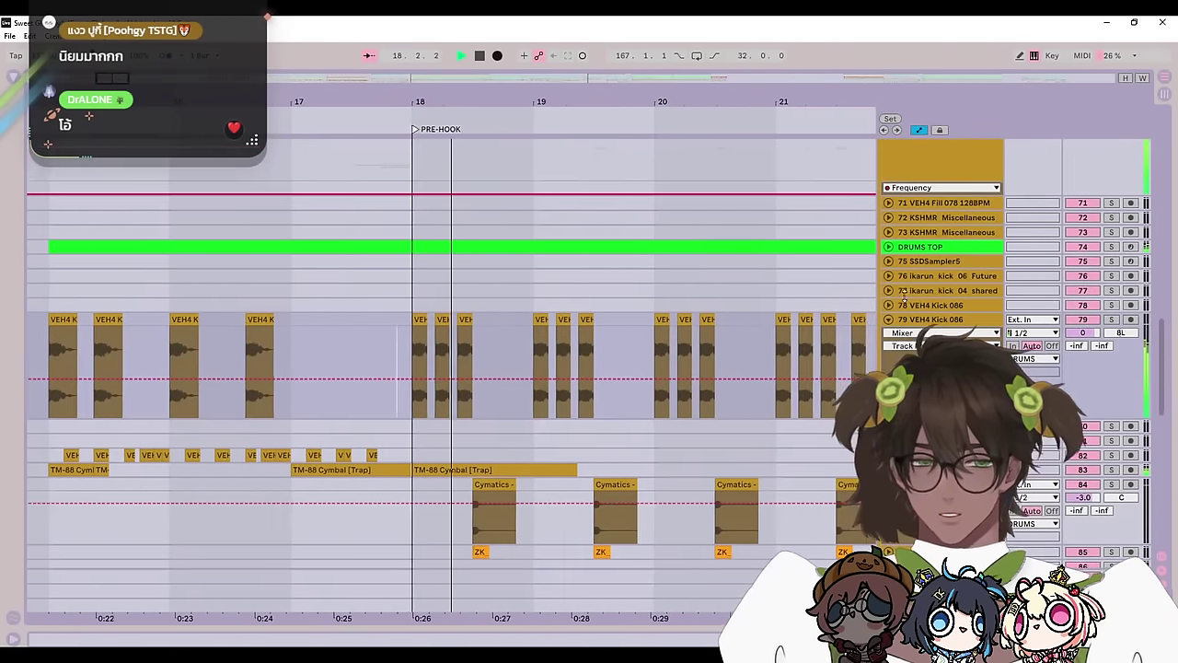
scroll(1123, 324, down, 4)
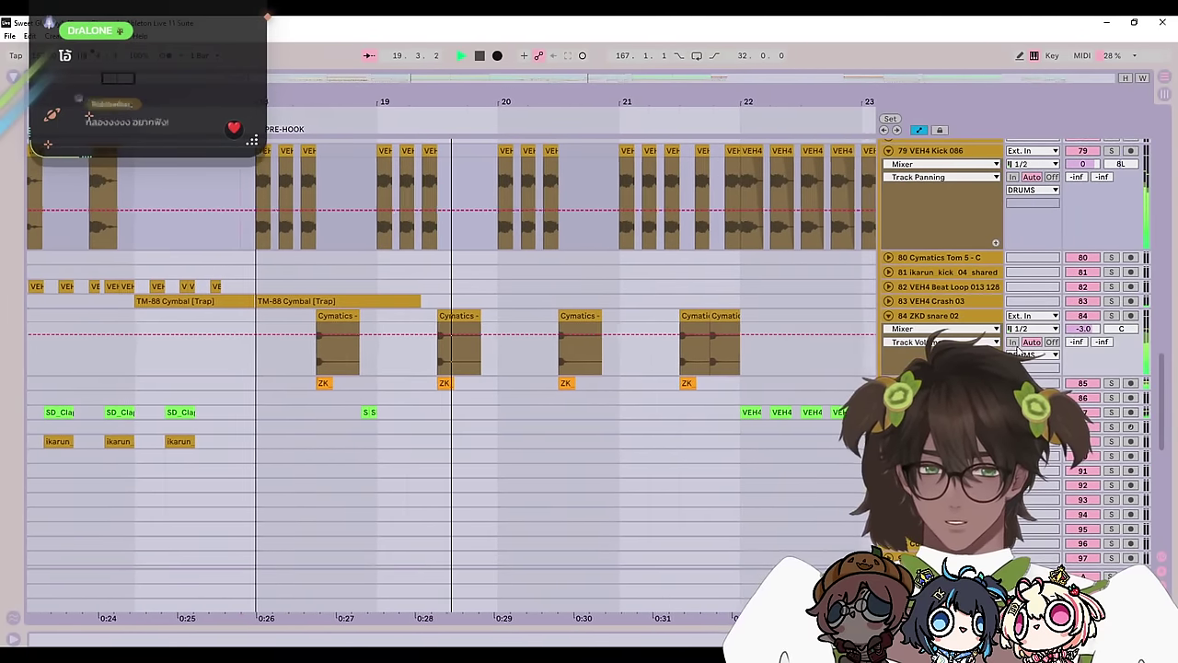
Step: Solo snare tracks 84 and 85, play them from the start of the PRE-HOOK, stop and unsolo them
click(1111, 316)
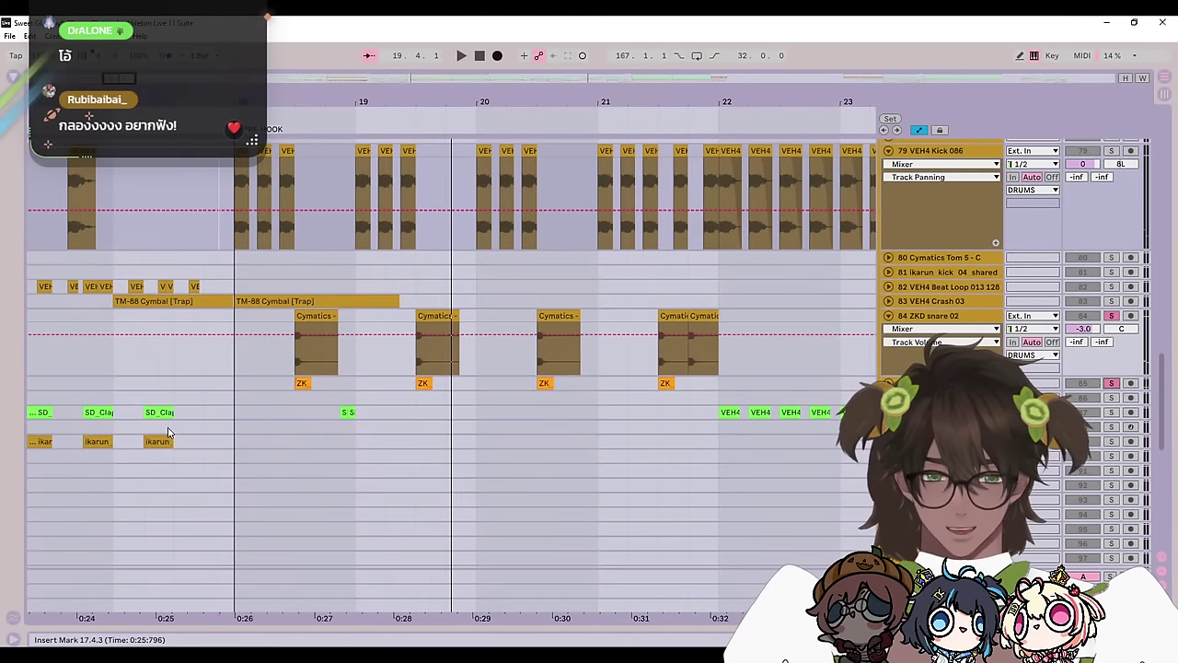
click(254, 401)
key(space)
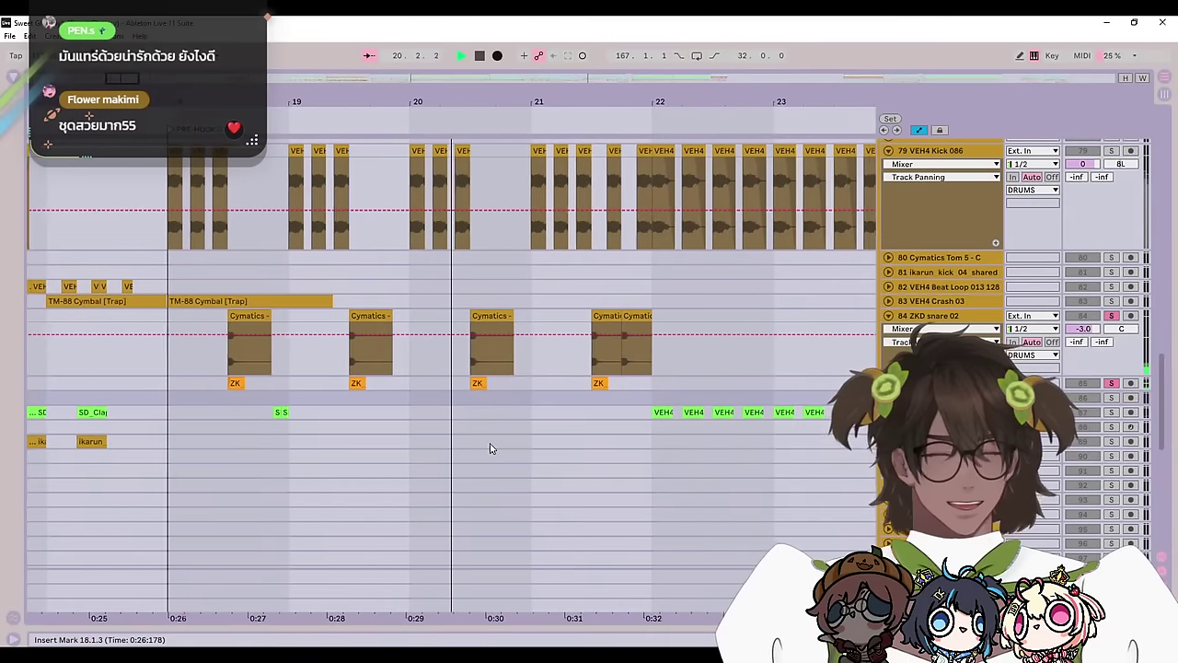
key(space)
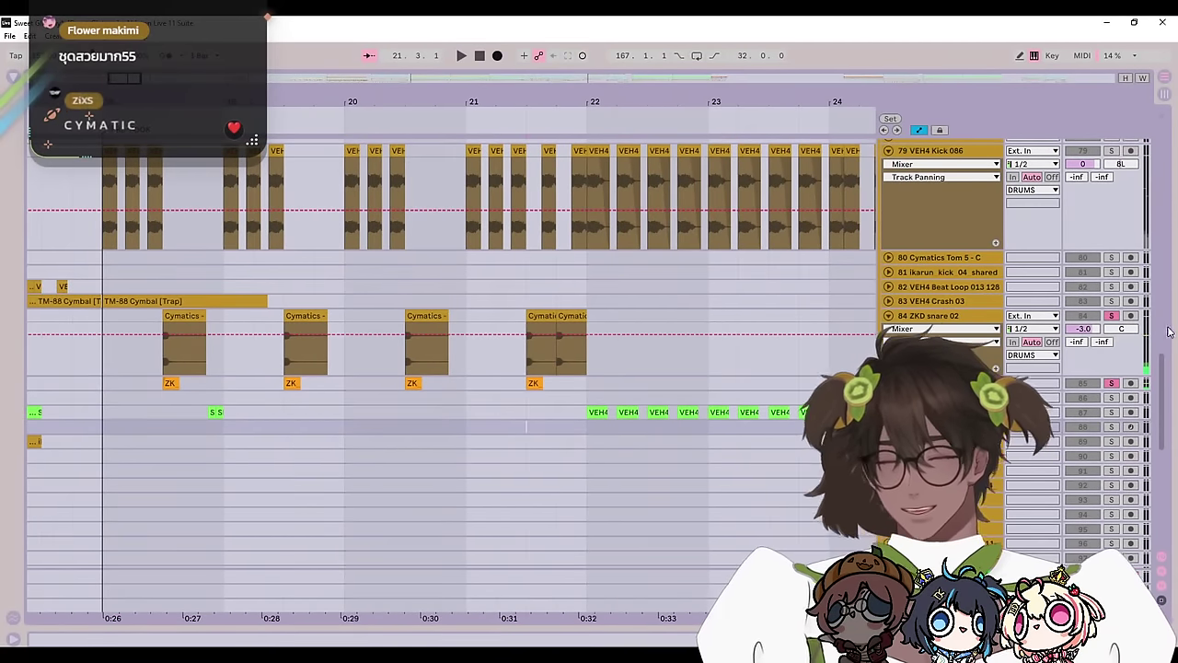
click(1112, 318)
Step: Fold the expanded 84 ZKD snare 02 and 79 VEH4 Kick 086 tracks in the DRUMS group
drag(443, 502, 554, 517)
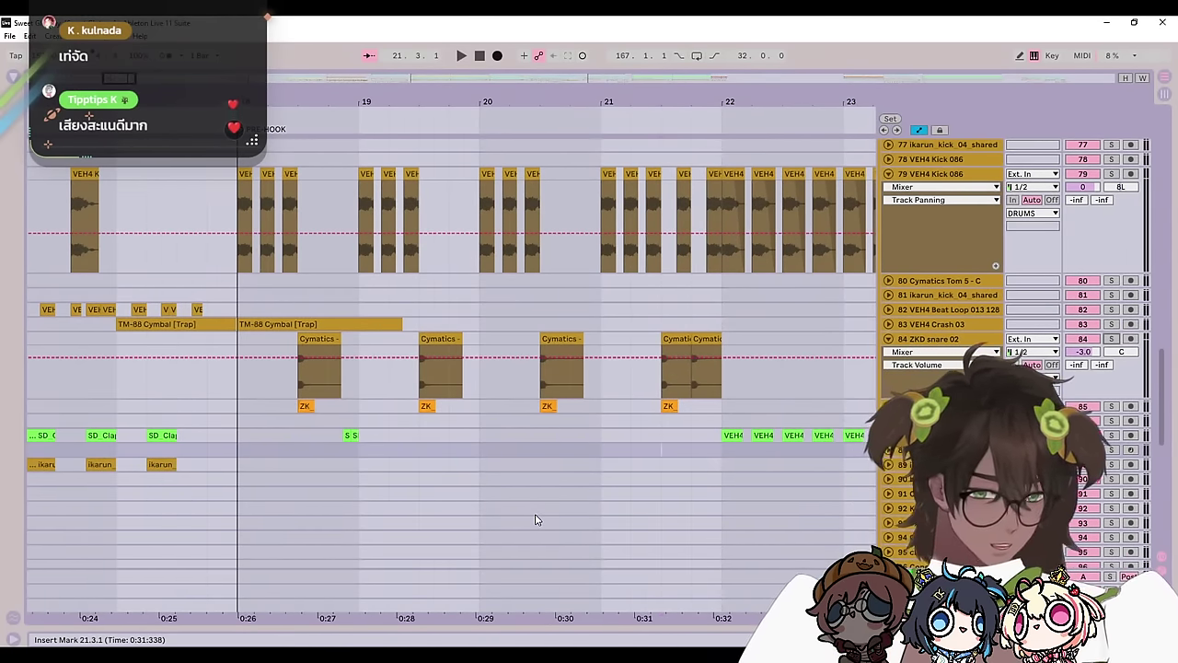
click(210, 416)
scroll(210, 416, up, 2)
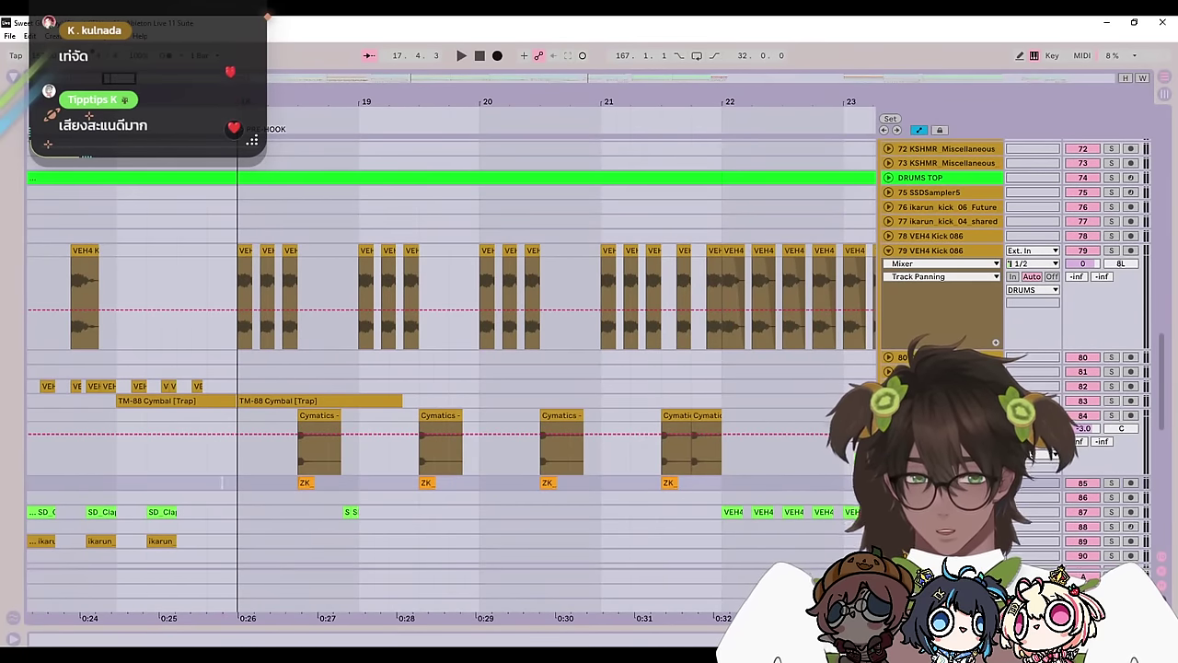
scroll(863, 311, up, 3)
click(887, 327)
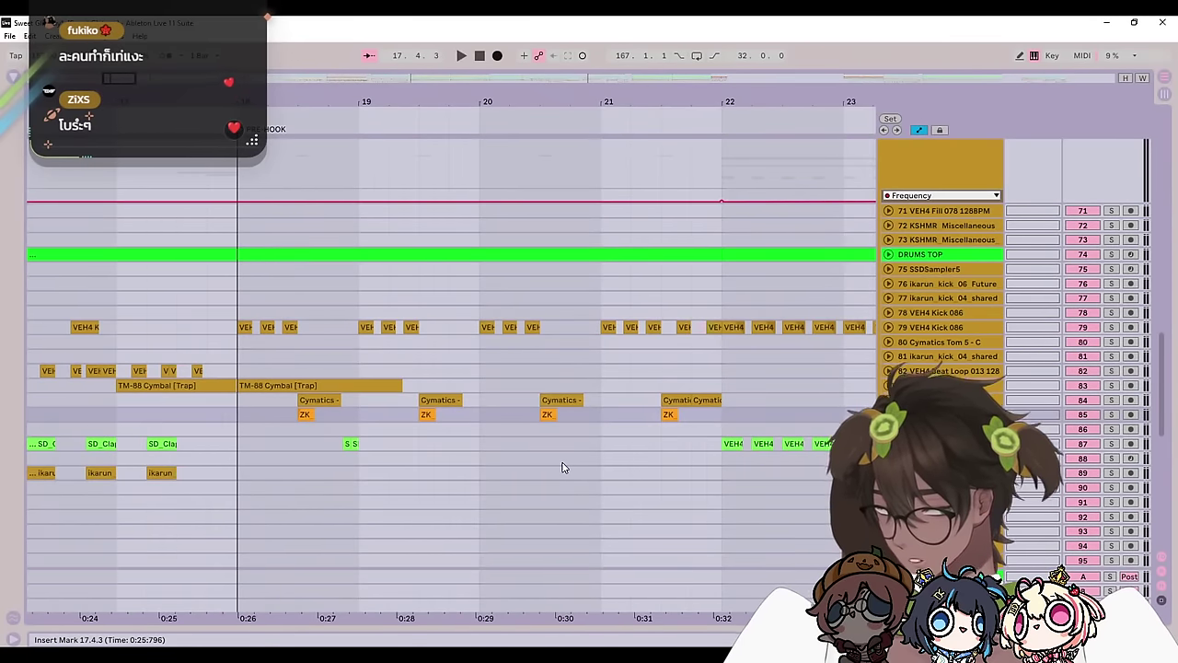
Step: Play the full mix from bar 18, fold the DRUMS group during playback, and stop just before the HOOK
scroll(231, 411, up, 5)
click(238, 408)
key(space)
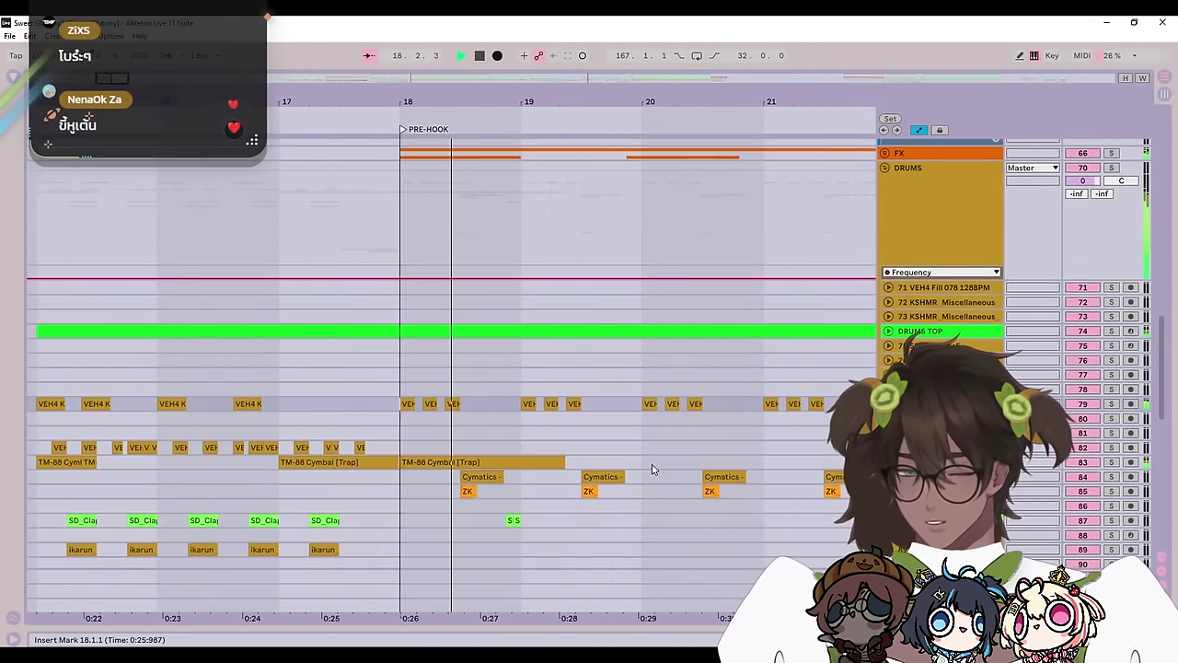
scroll(652, 464, up, 3)
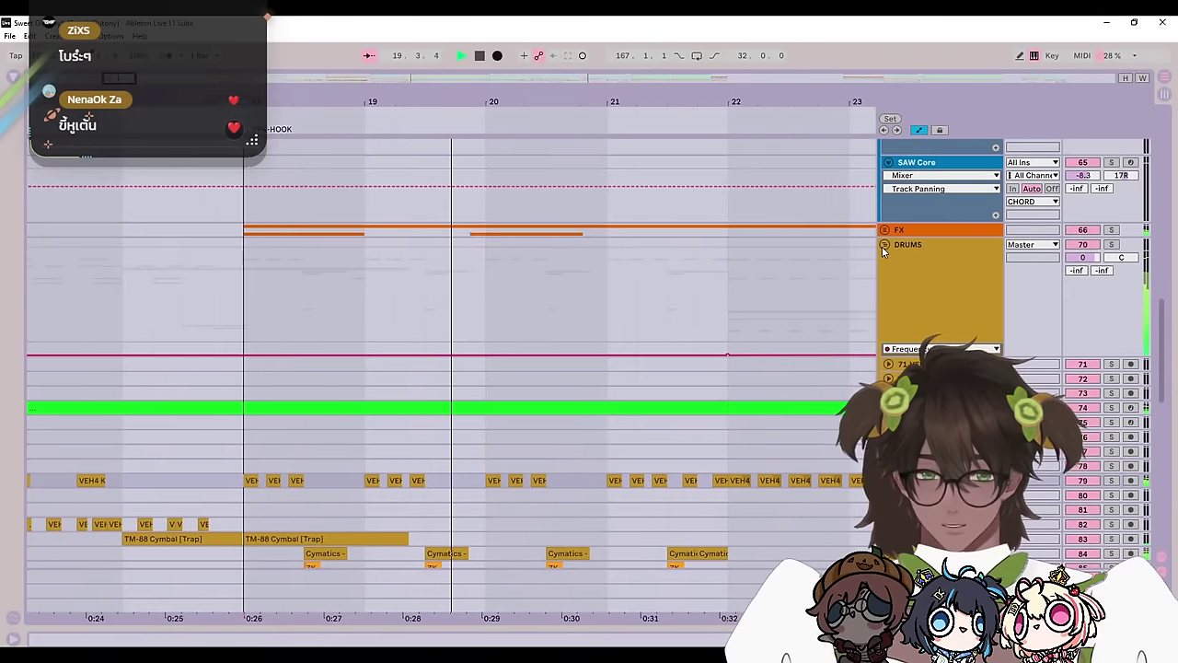
click(885, 243)
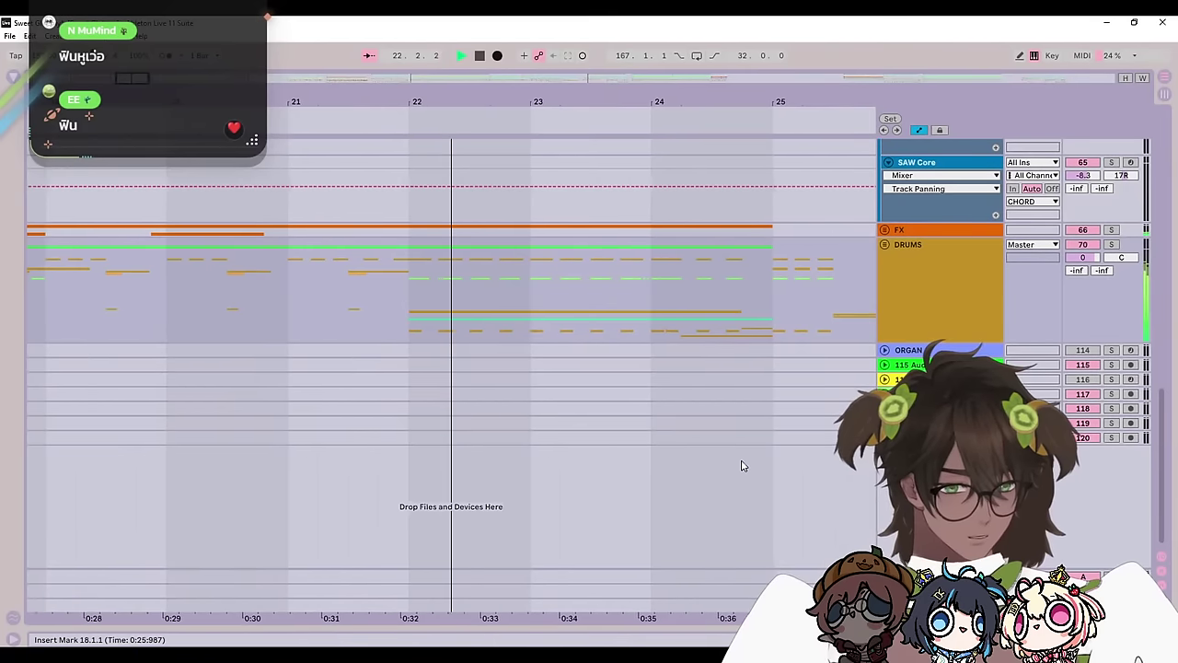
scroll(732, 461, up, 3)
scroll(739, 516, up, 1)
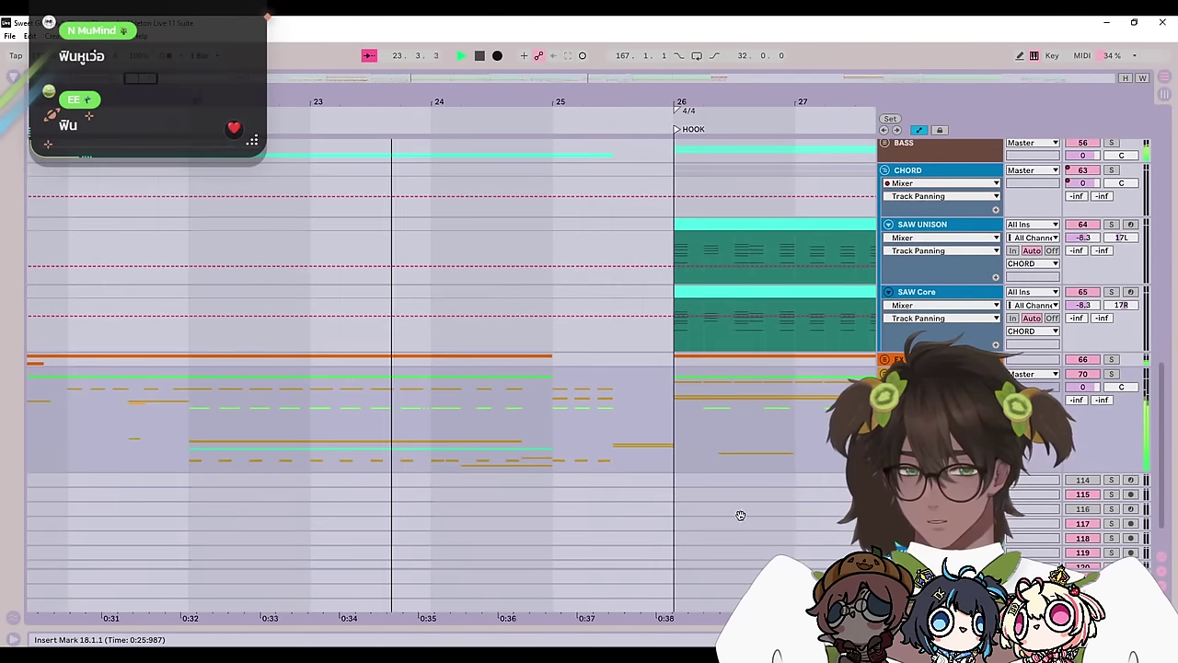
scroll(767, 495, up, 2)
drag(645, 503, 782, 497)
key(space)
Step: Solo the DRUMS group and unfold it to show its tracks in the PRE-HOOK
drag(751, 443, 604, 380)
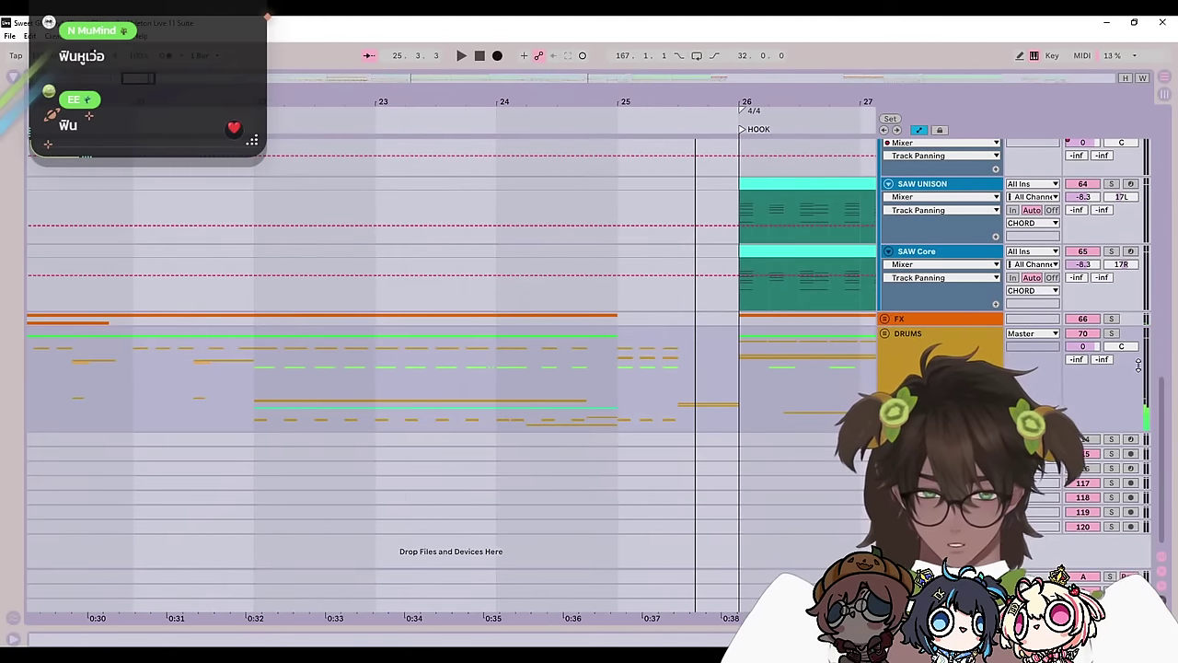
click(1112, 333)
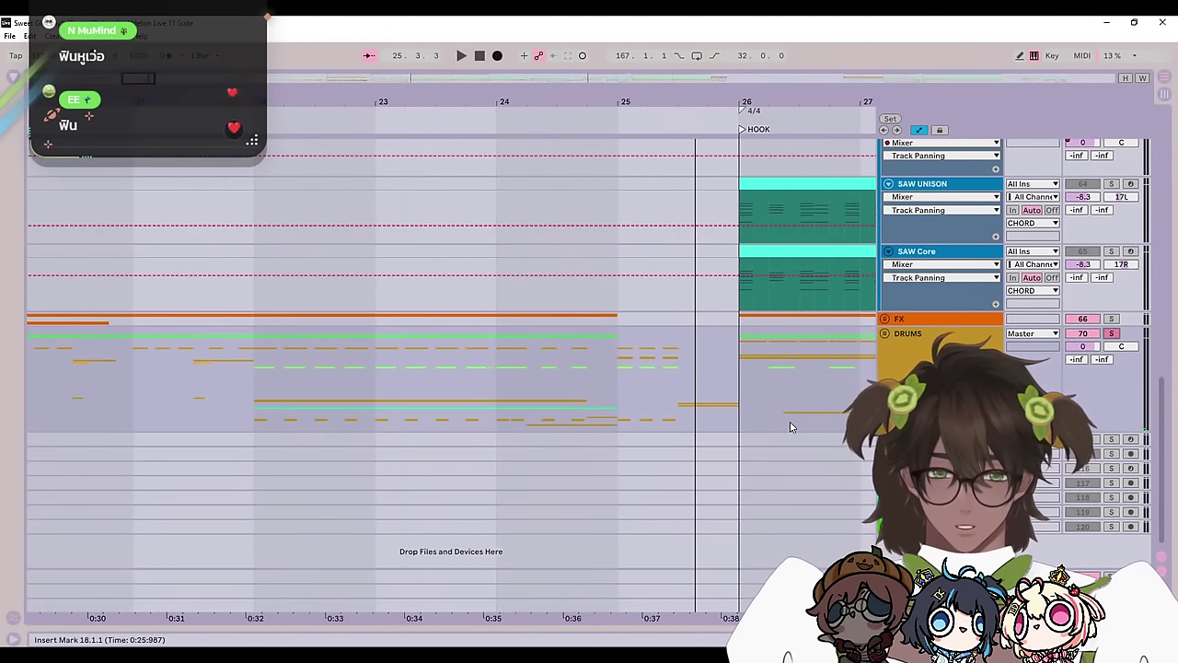
click(885, 335)
scroll(495, 386, down, 3)
scroll(495, 387, left, 5)
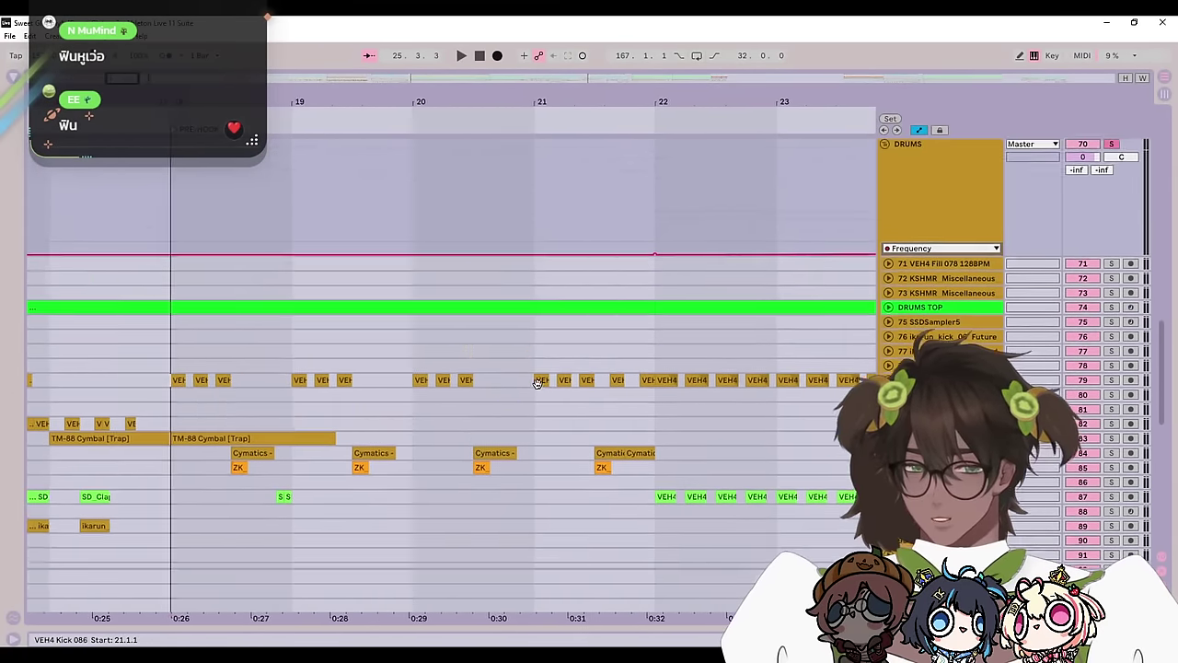
Step: Inspect the drum clips around bars 21 and 22, and play the soloed drums from bar 22 toward the HOOK
click(540, 353)
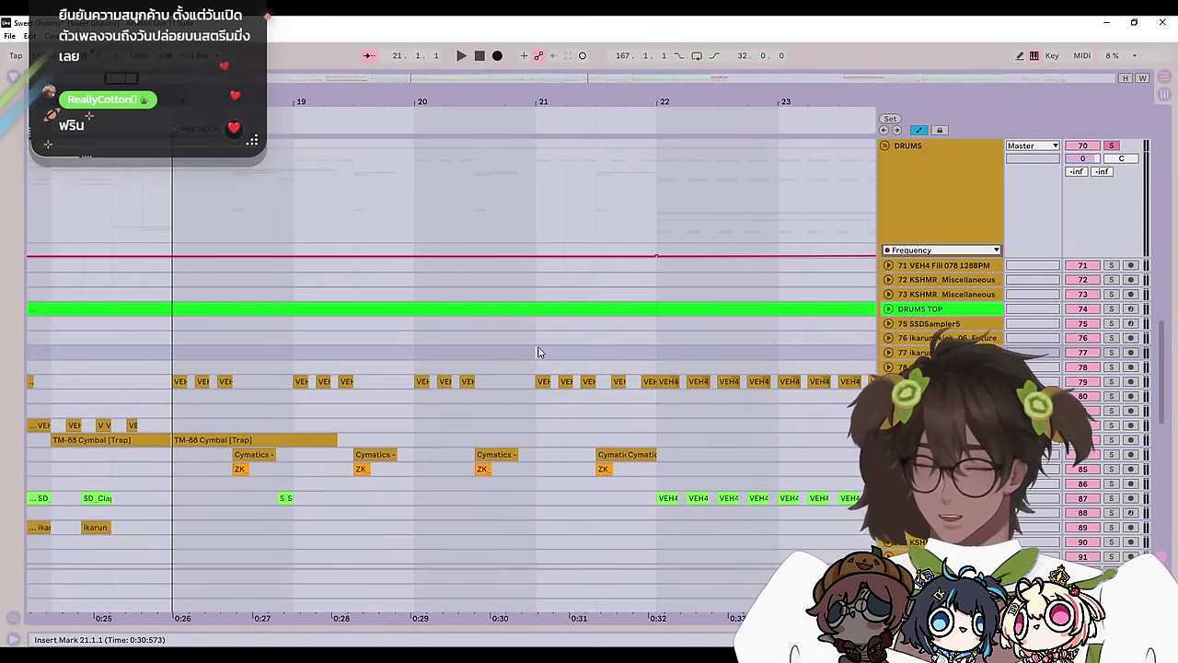
drag(621, 429, 565, 353)
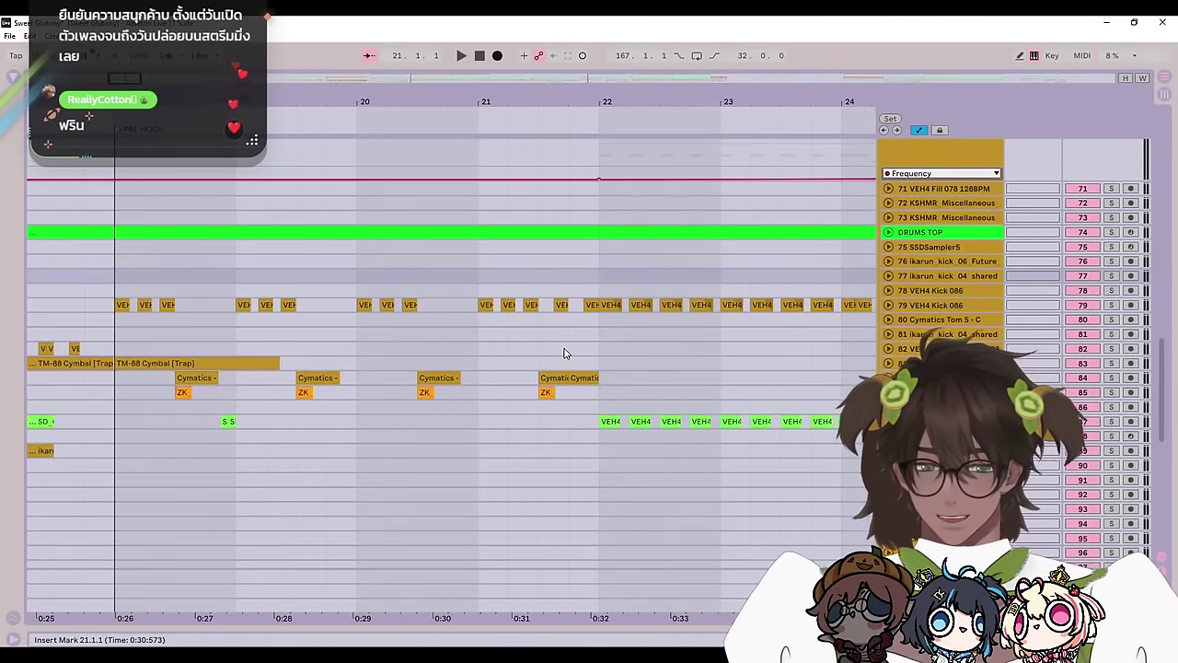
click(591, 347)
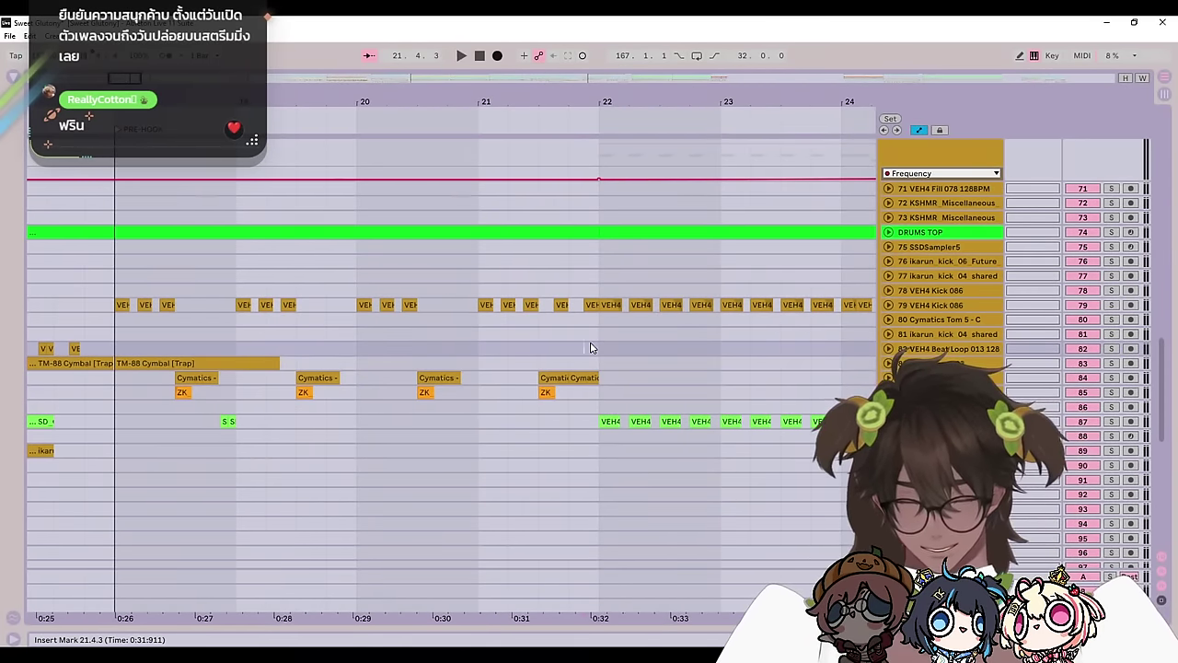
drag(661, 373, 626, 417)
click(565, 395)
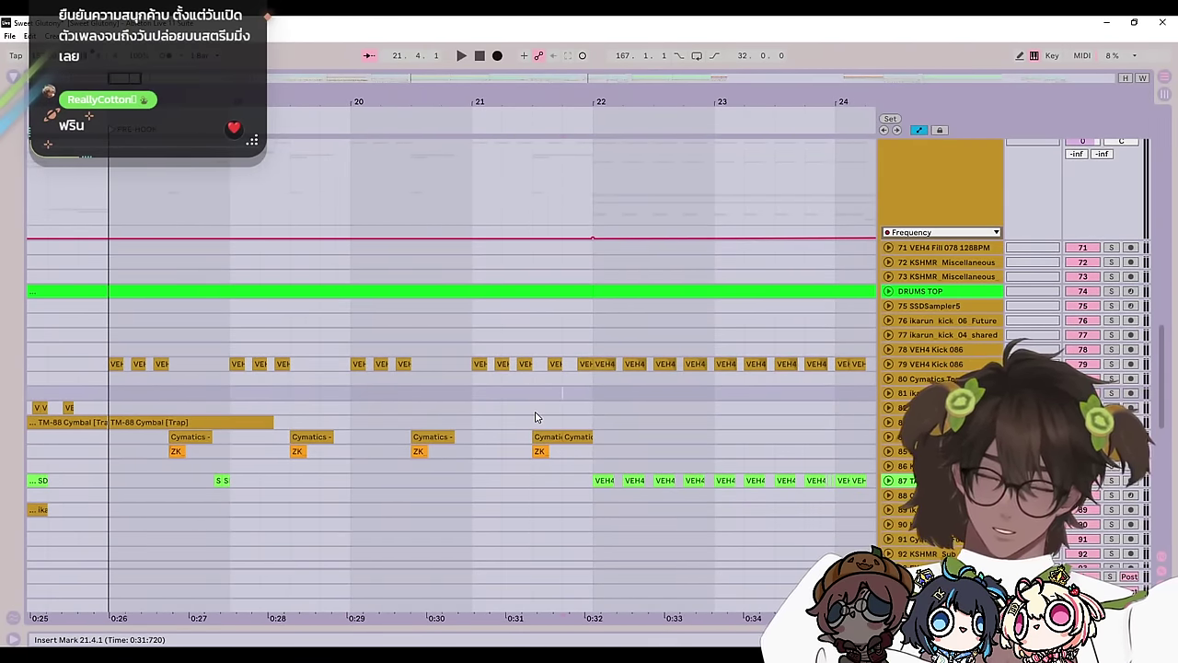
drag(571, 398, 376, 393)
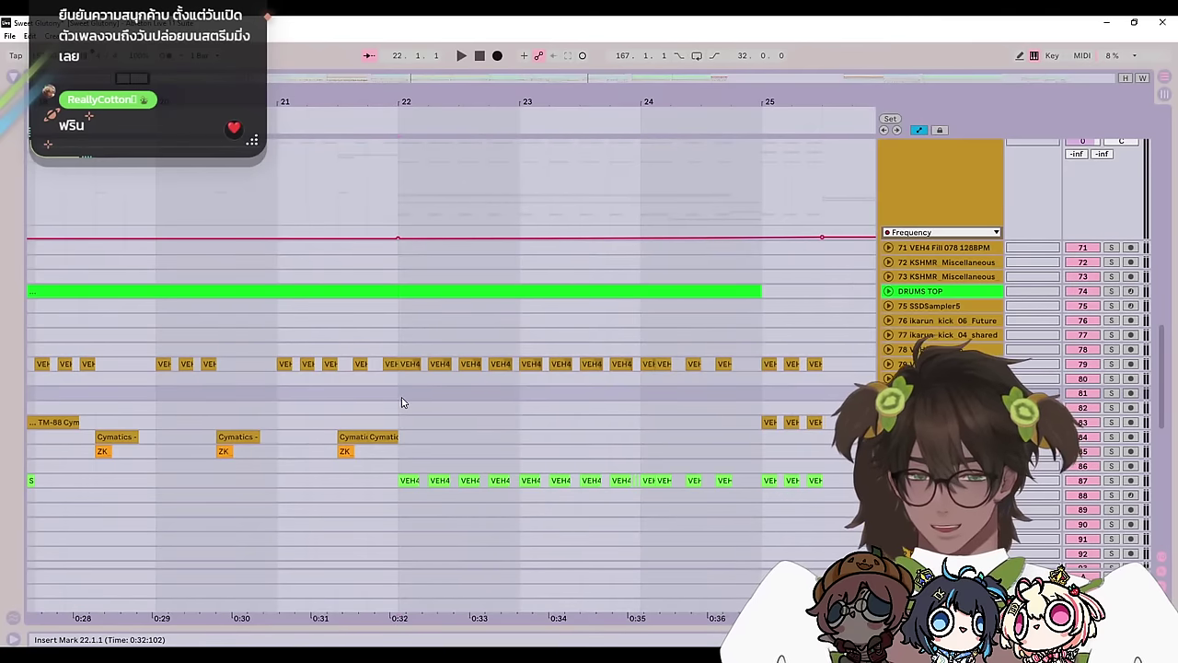
key(space)
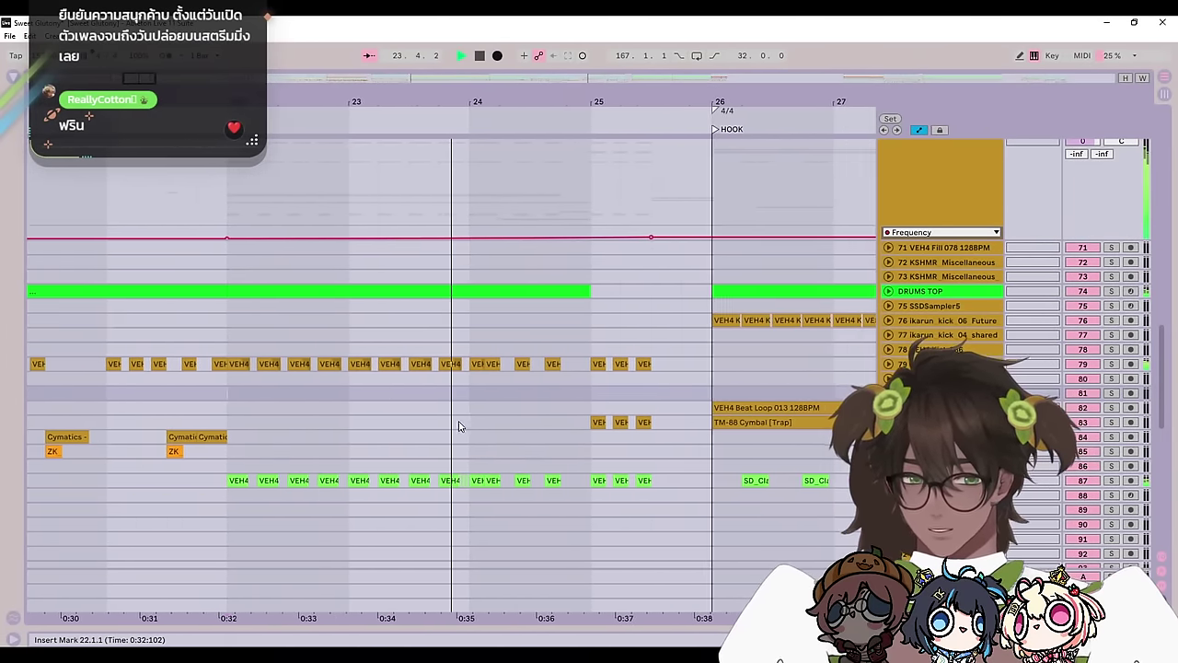
Step: Stop playback and inspect the kick, crash and clap clips leading up to the HOOK at bar 26
click(451, 424)
key(space)
drag(218, 341, 670, 390)
click(461, 421)
click(638, 434)
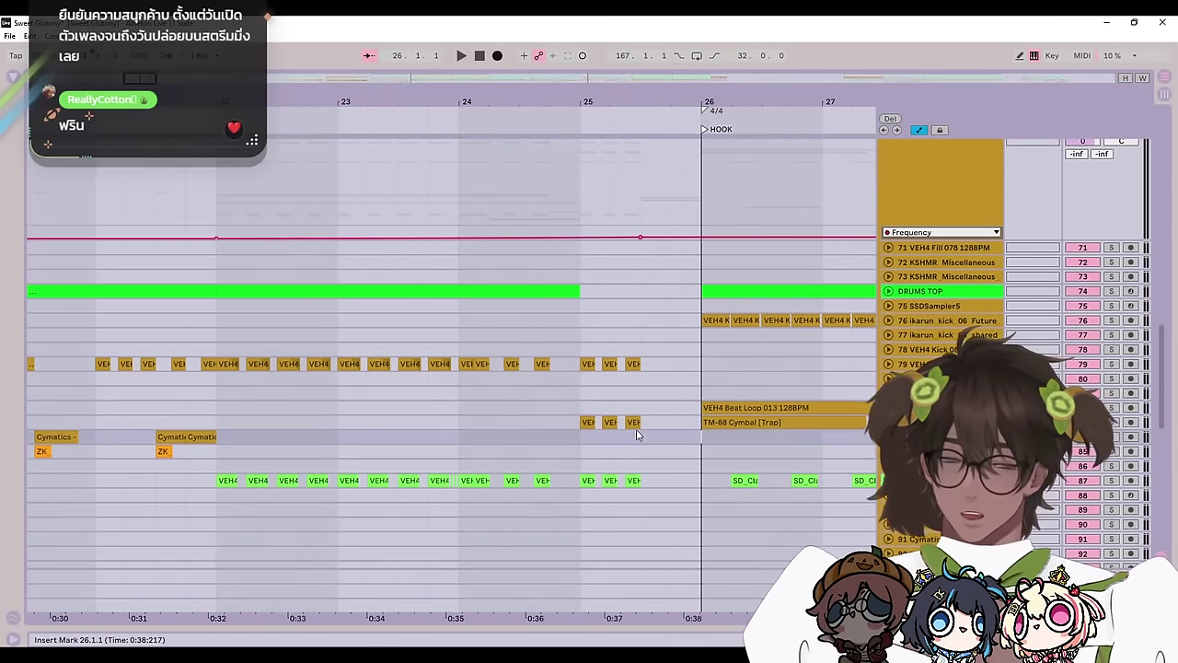
Step: Play the soloed drums from bar 24 and stop just before the HOOK
click(462, 400)
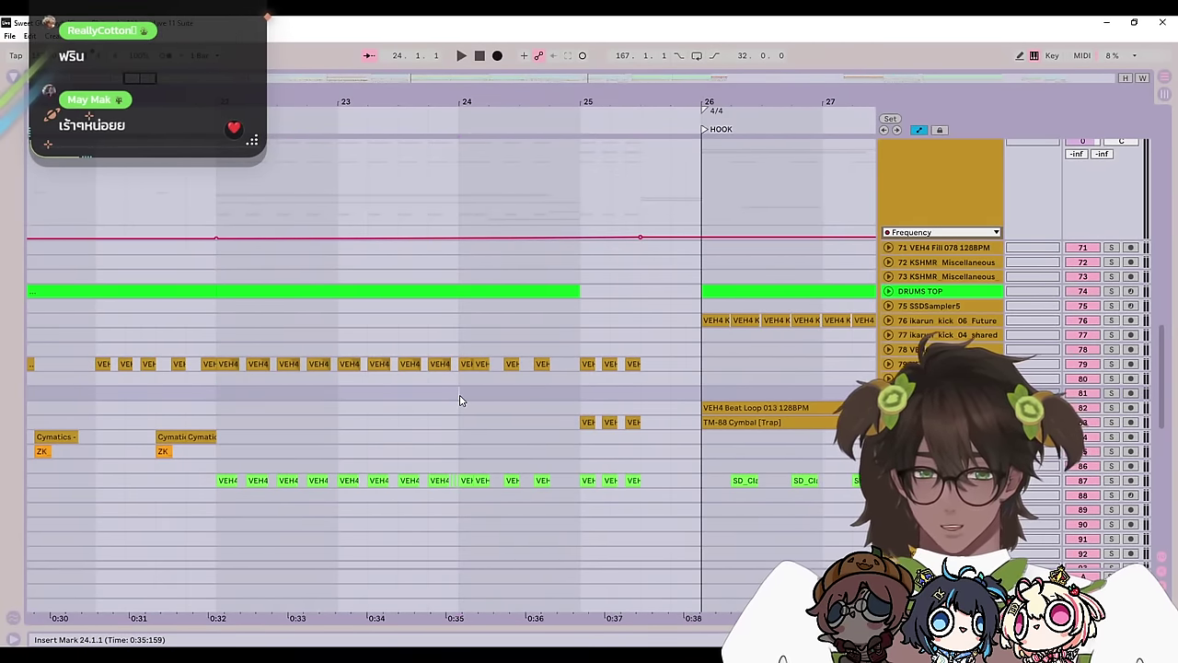
key(space)
drag(455, 401, 594, 349)
key(space)
Step: Fold the expanded track 108 with the panning automation in the DRUMS group
scroll(644, 423, down, 8)
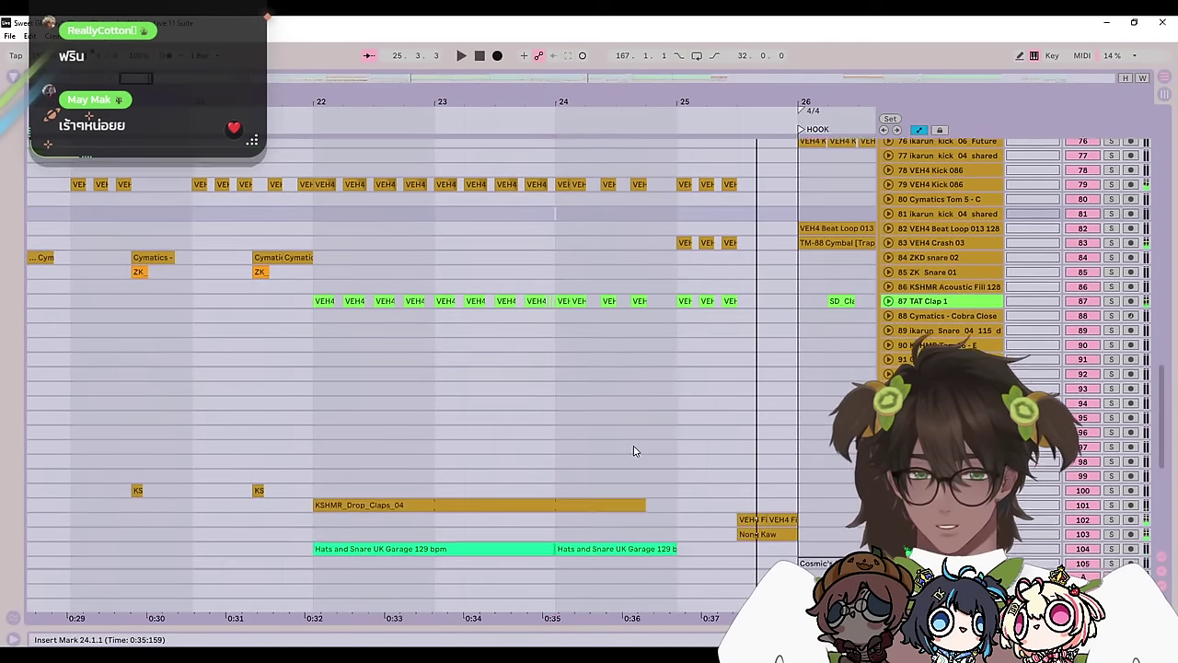
drag(556, 433, 516, 431)
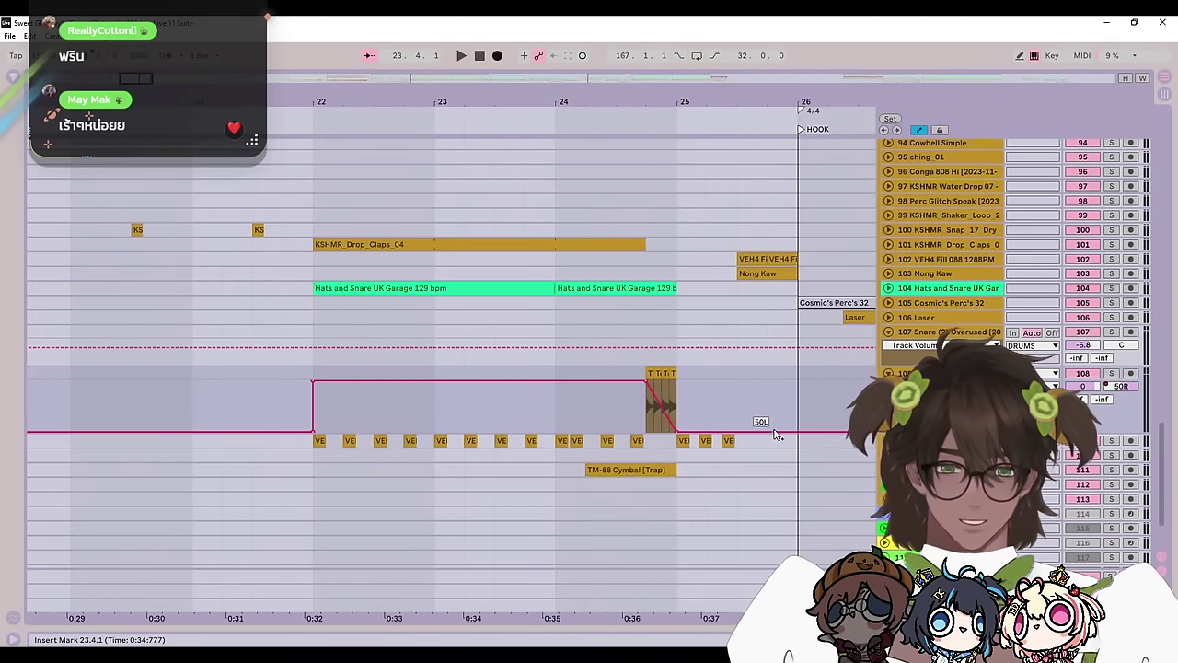
click(888, 374)
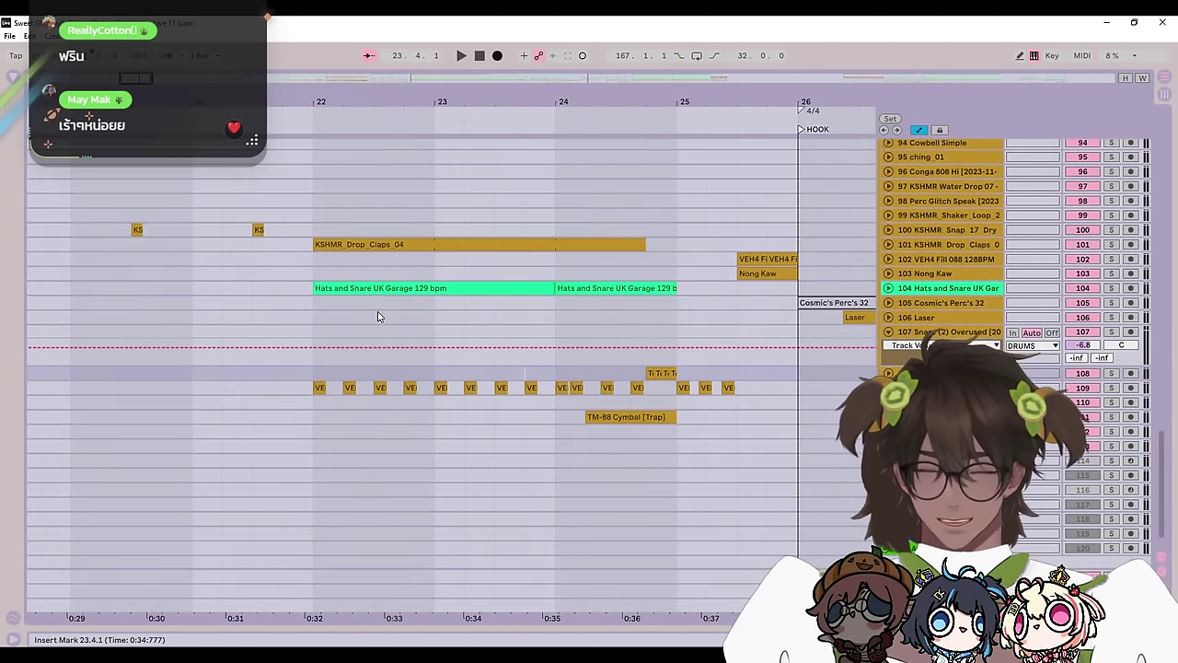
Step: Play the soloed drums from bar 22 and stop at the start of the HOOK
click(312, 308)
key(space)
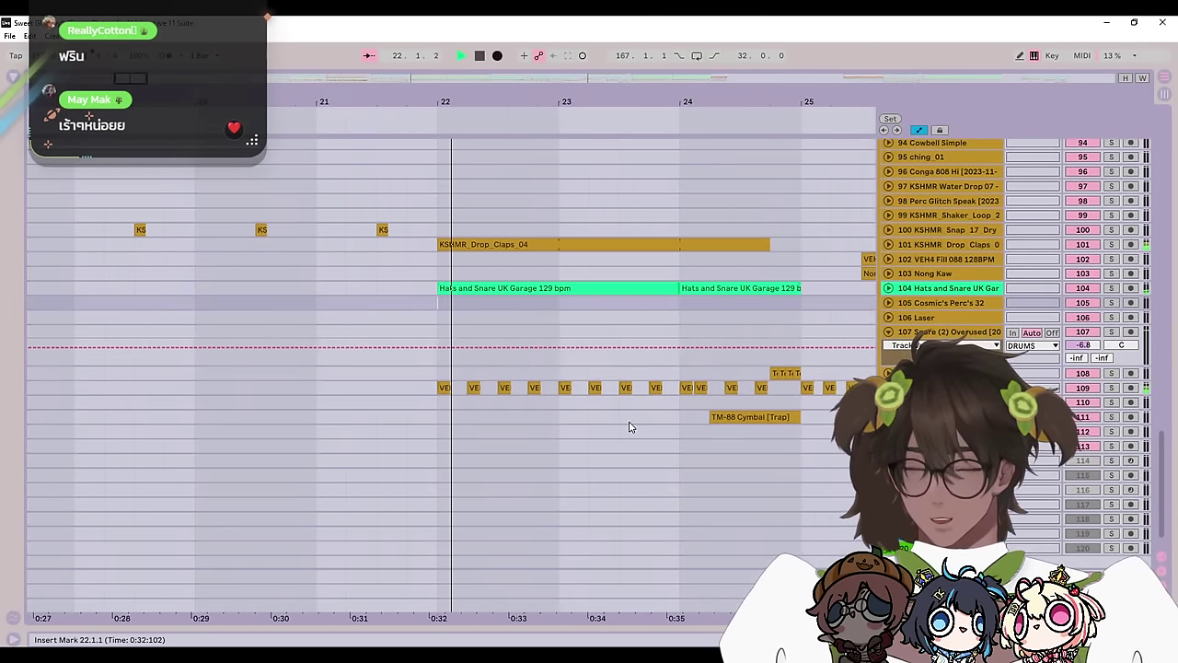
scroll(644, 432, up, 3)
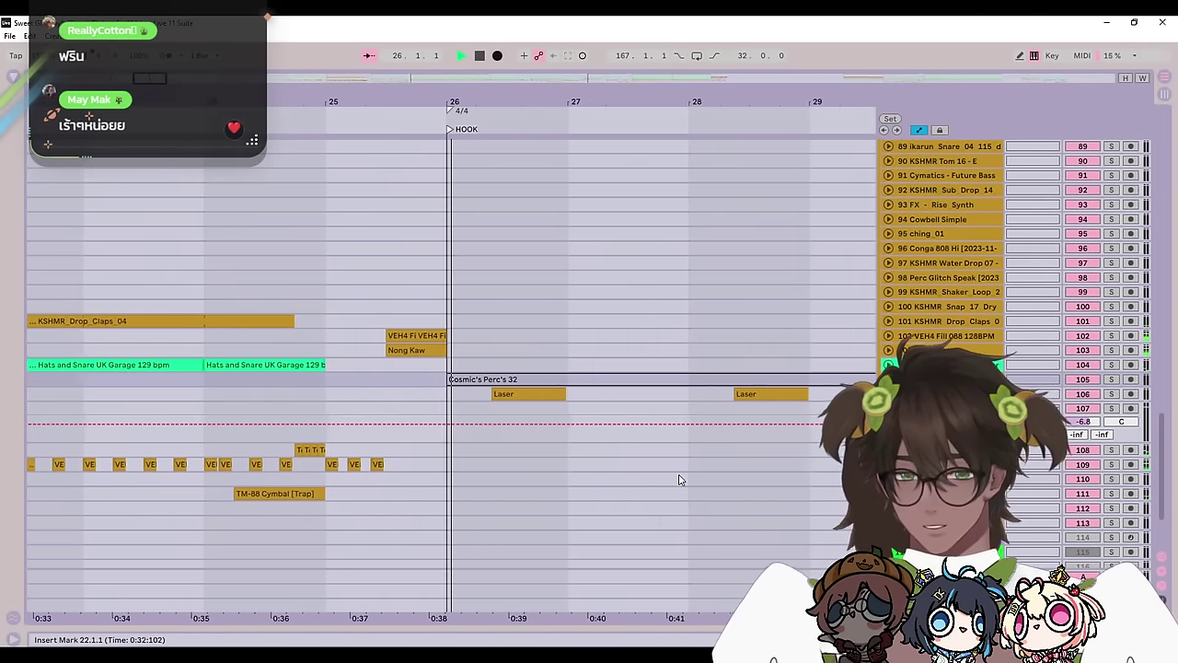
key(space)
Step: Unfold the 103 Nong Kaw track and open its clip just before the HOOK to view the waveform
drag(418, 457, 561, 532)
click(888, 424)
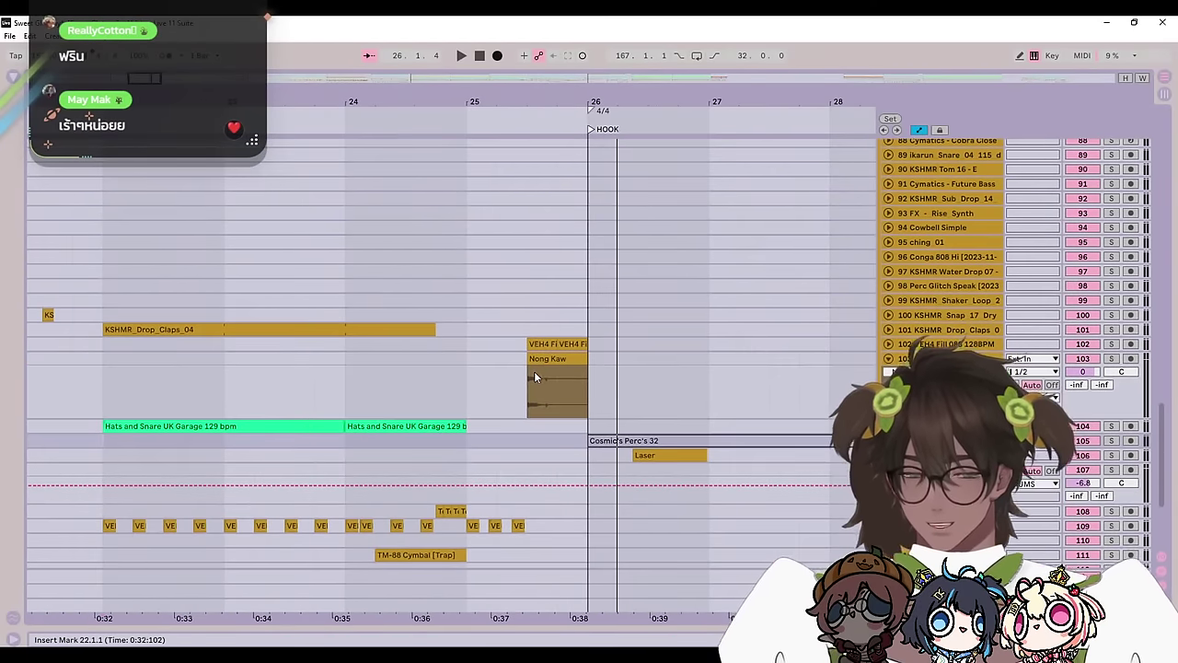
double_click(534, 371)
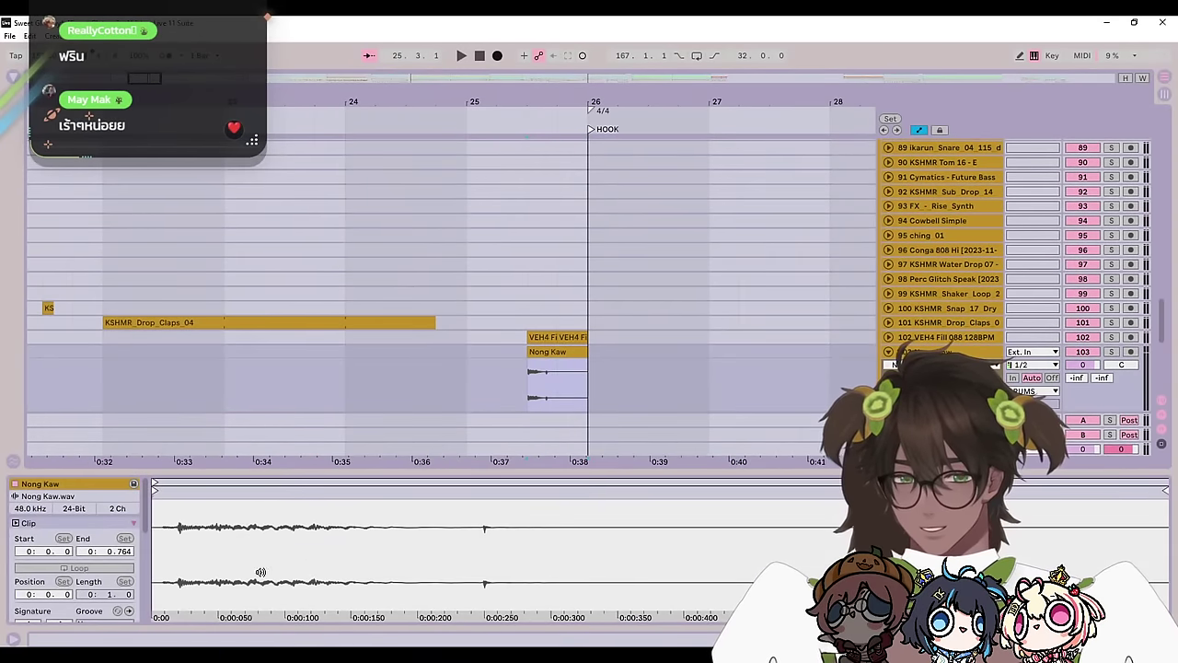
Step: Hide the Nong Kaw clip's detail view and fold its track
drag(330, 467, 491, 591)
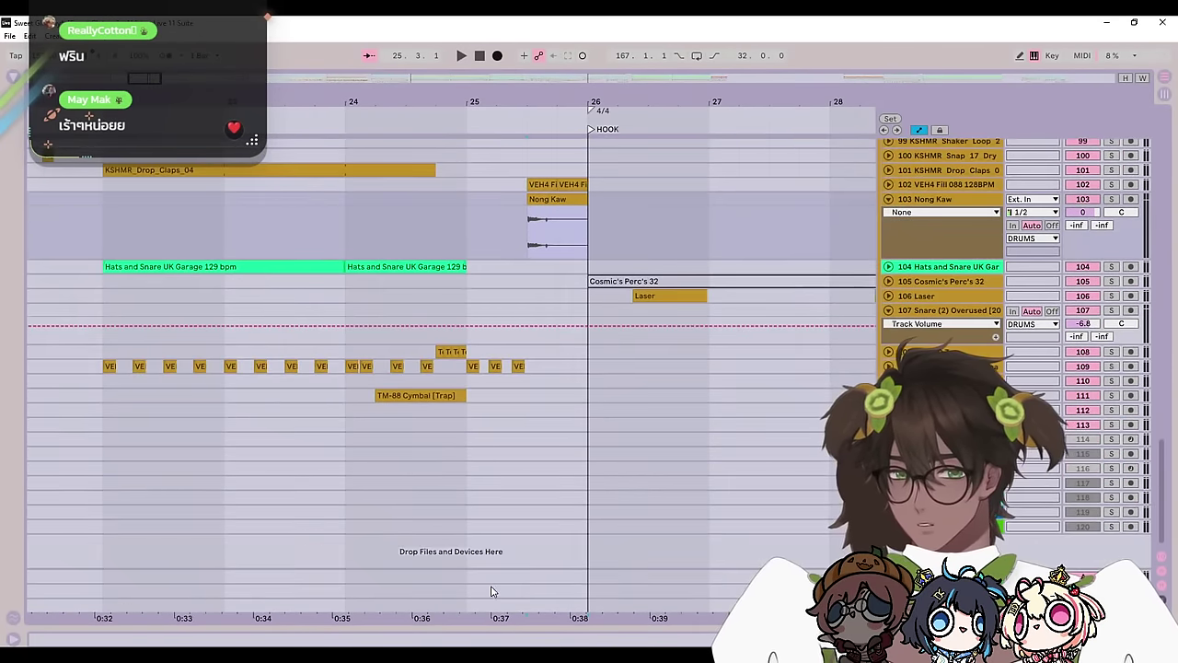
scroll(546, 303, up, 3)
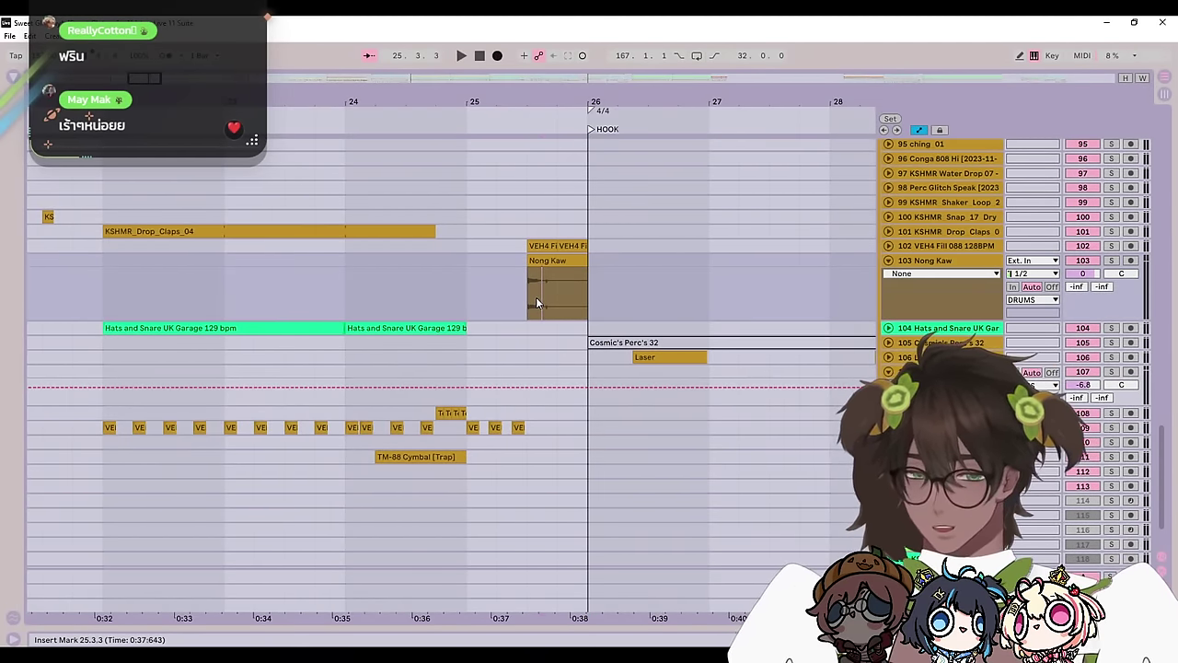
click(889, 260)
Step: Fold the DRUMS group and save the current Set
scroll(644, 396, up, 10)
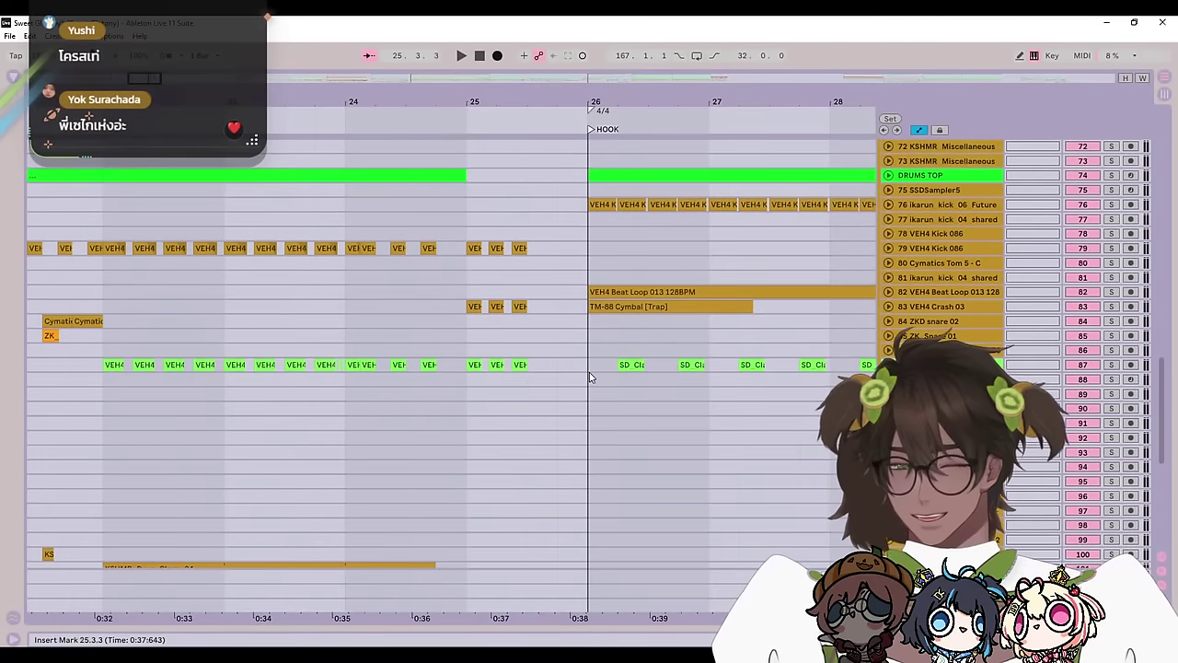
scroll(589, 377, up, 8)
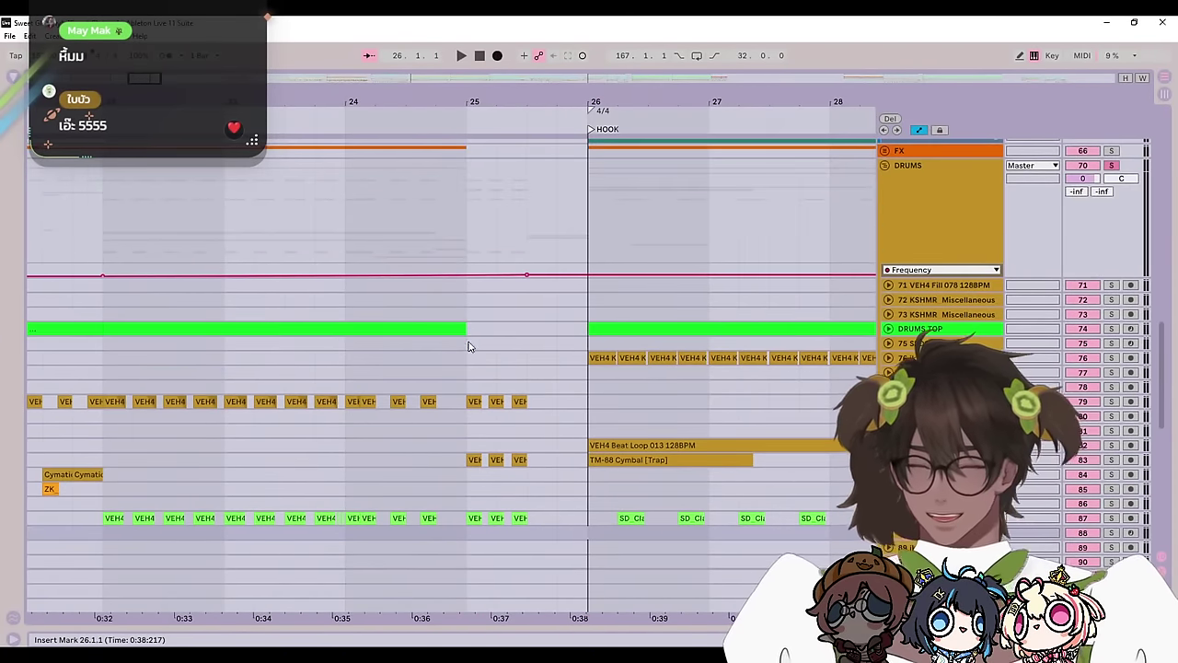
click(469, 347)
scroll(477, 414, up, 3)
click(885, 304)
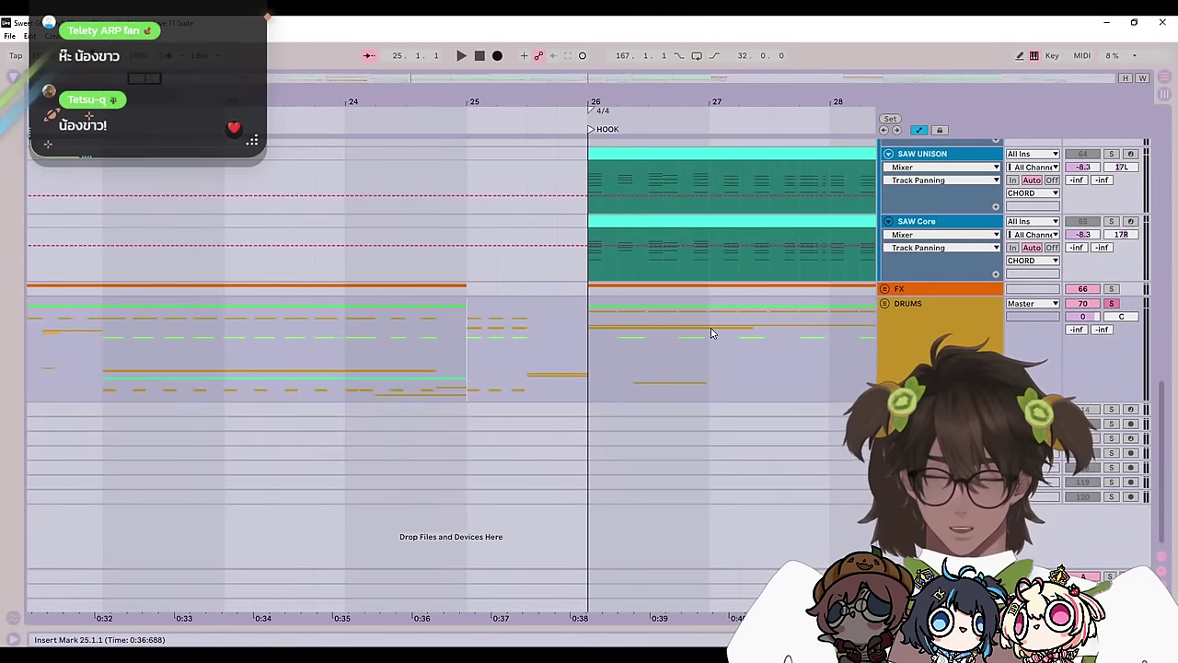
key(Left)
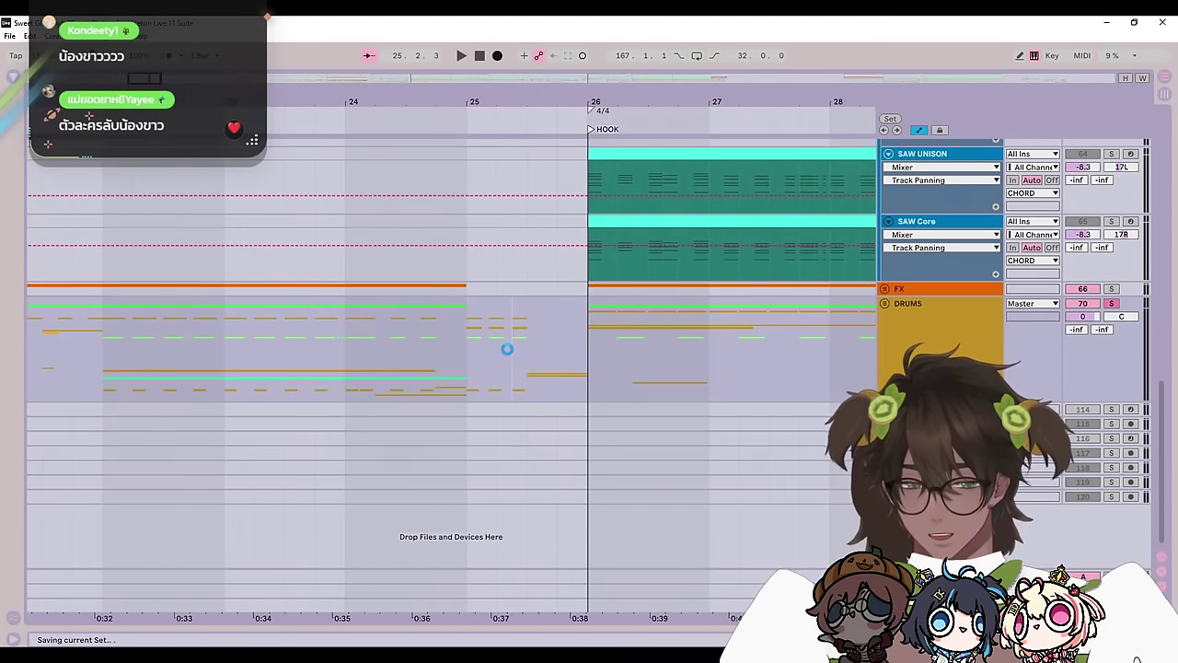
click(523, 364)
scroll(548, 405, up, 2)
scroll(555, 409, up, 4)
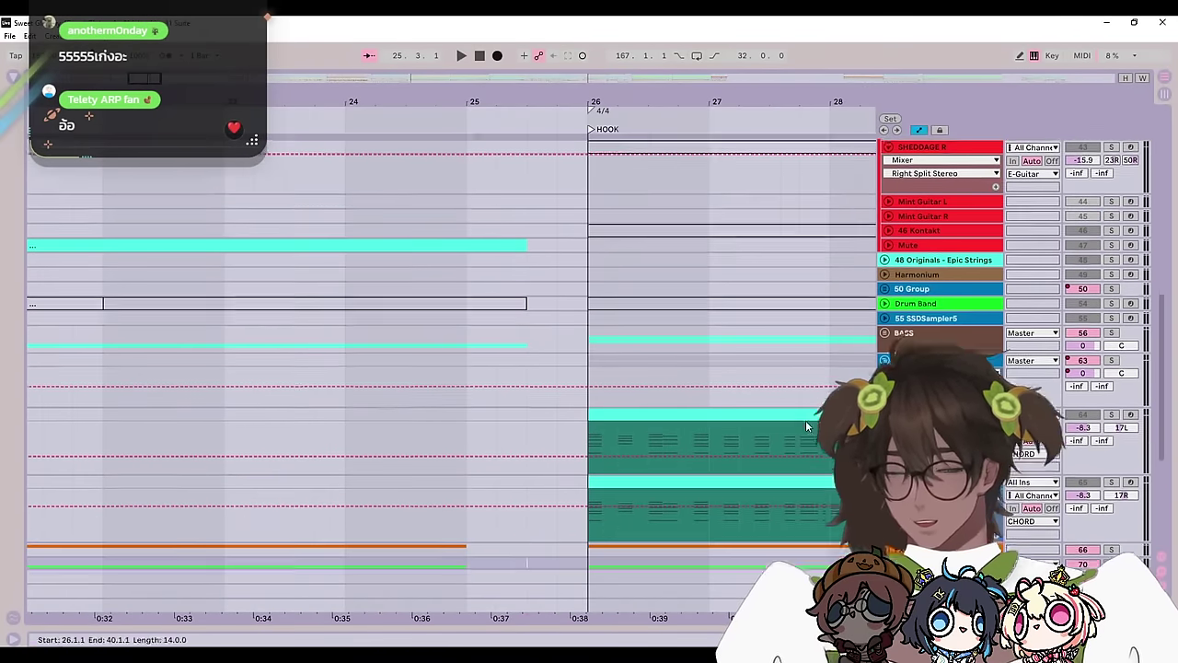
scroll(806, 420, down, 2)
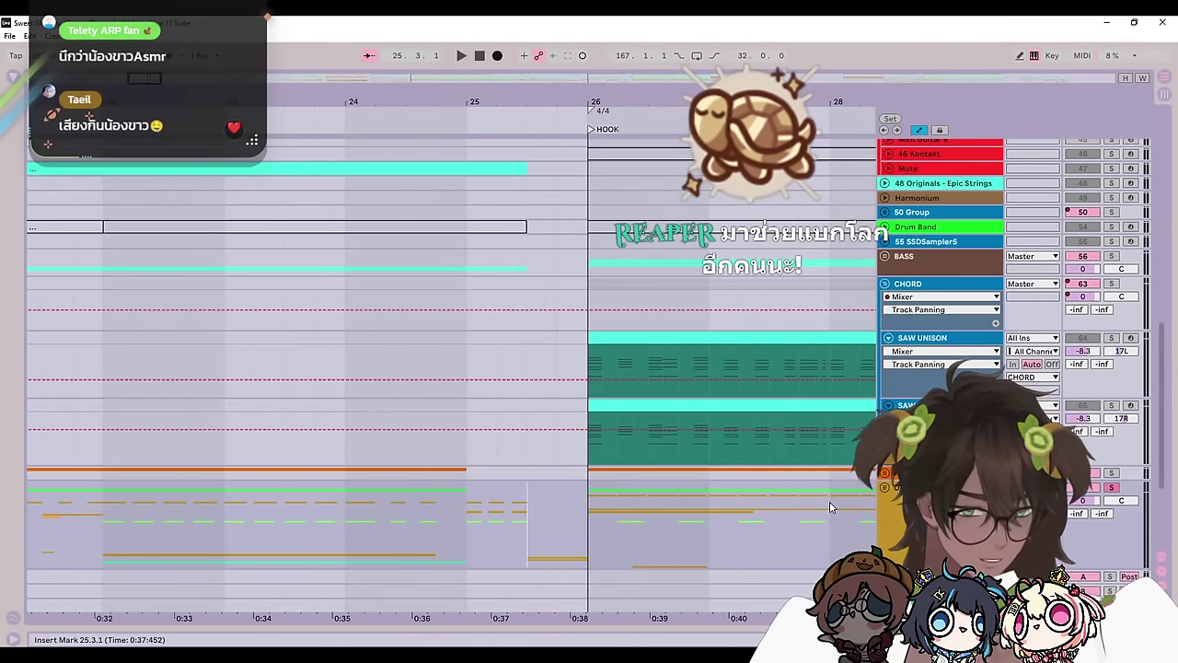
Step: Reduce the height of the E-Guitar group track, leaving the group unfolded
scroll(814, 550, up, 5)
scroll(814, 550, up, 10)
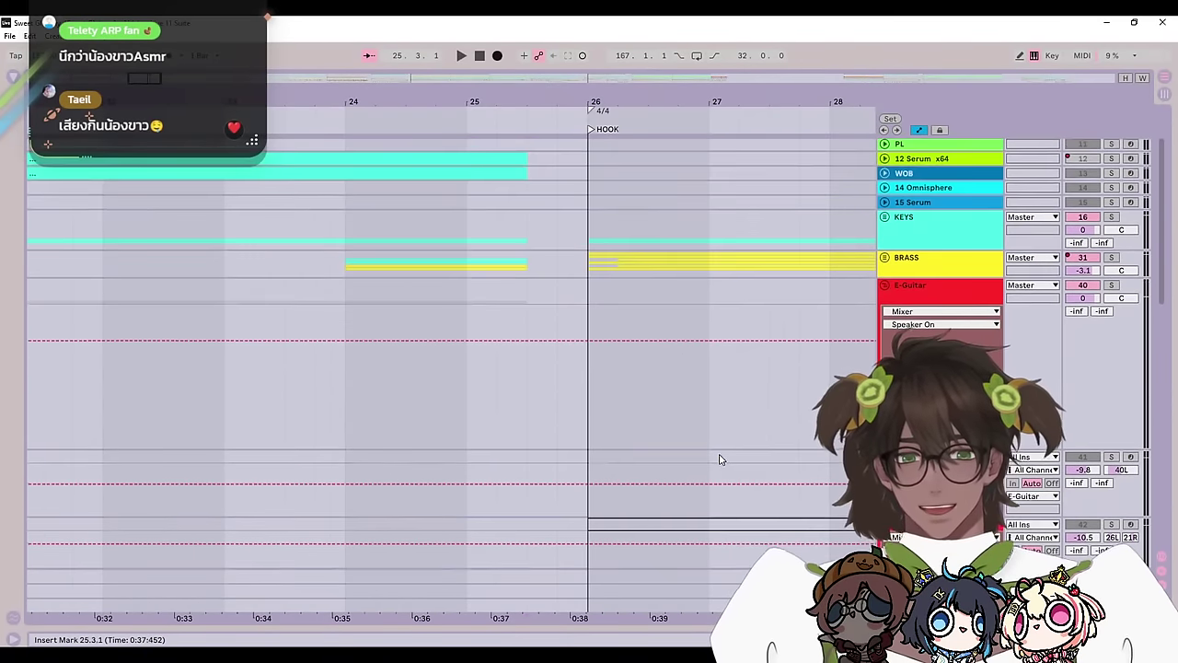
click(885, 357)
click(886, 358)
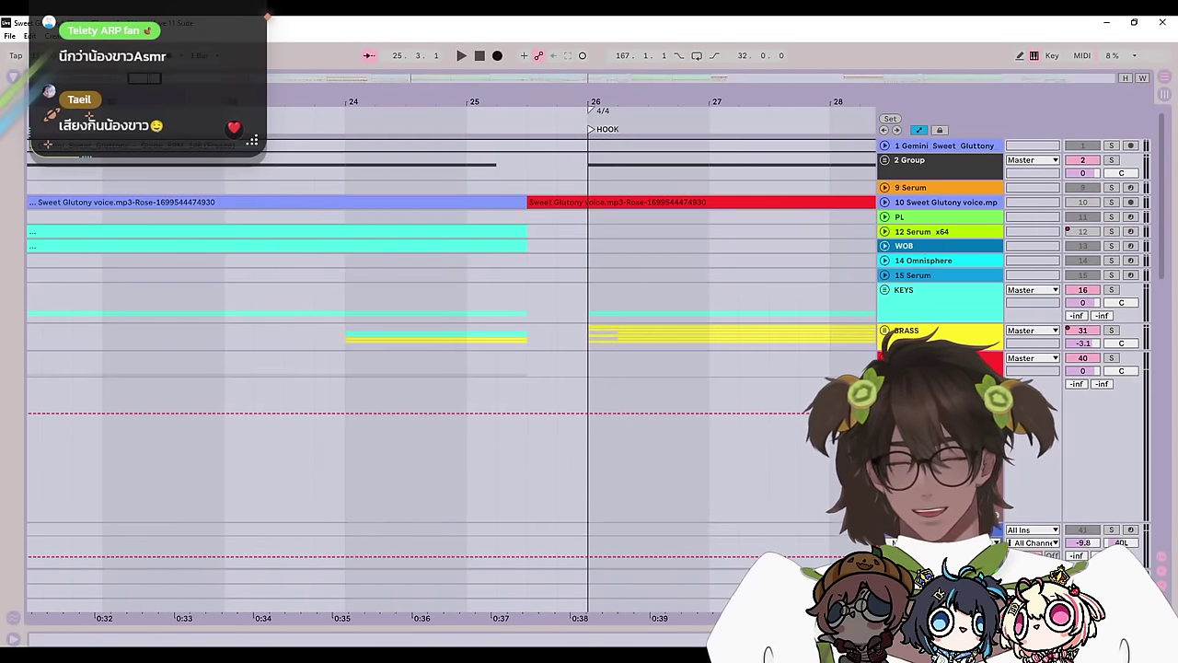
drag(939, 522, 938, 418)
right_click(888, 377)
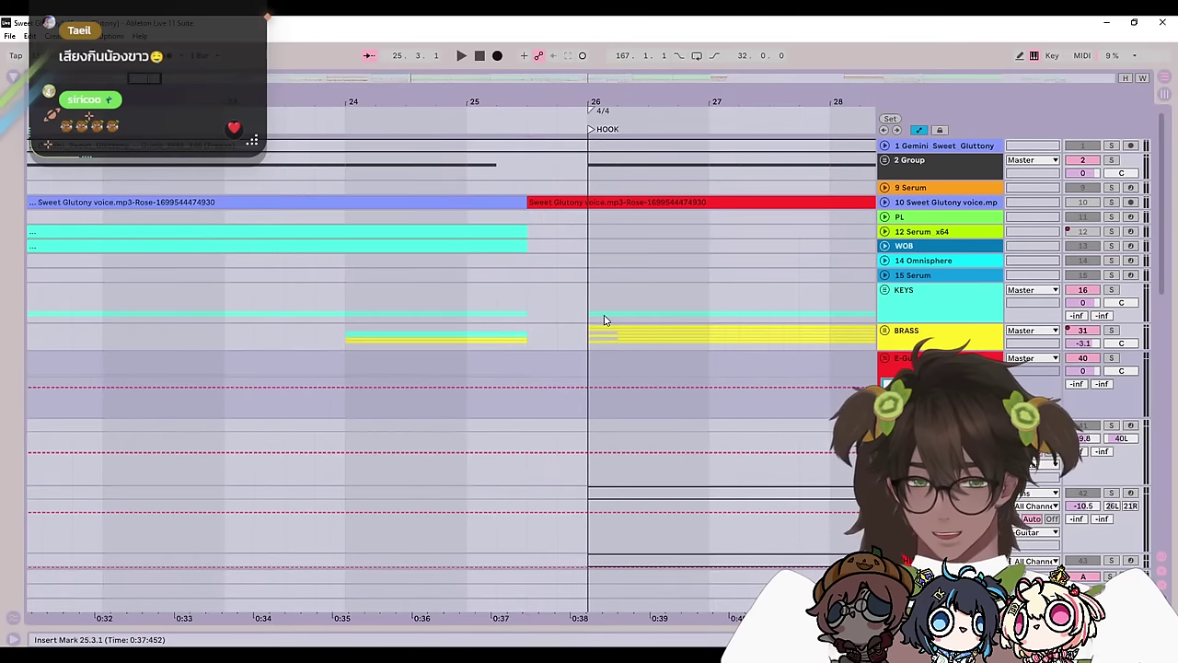
click(577, 310)
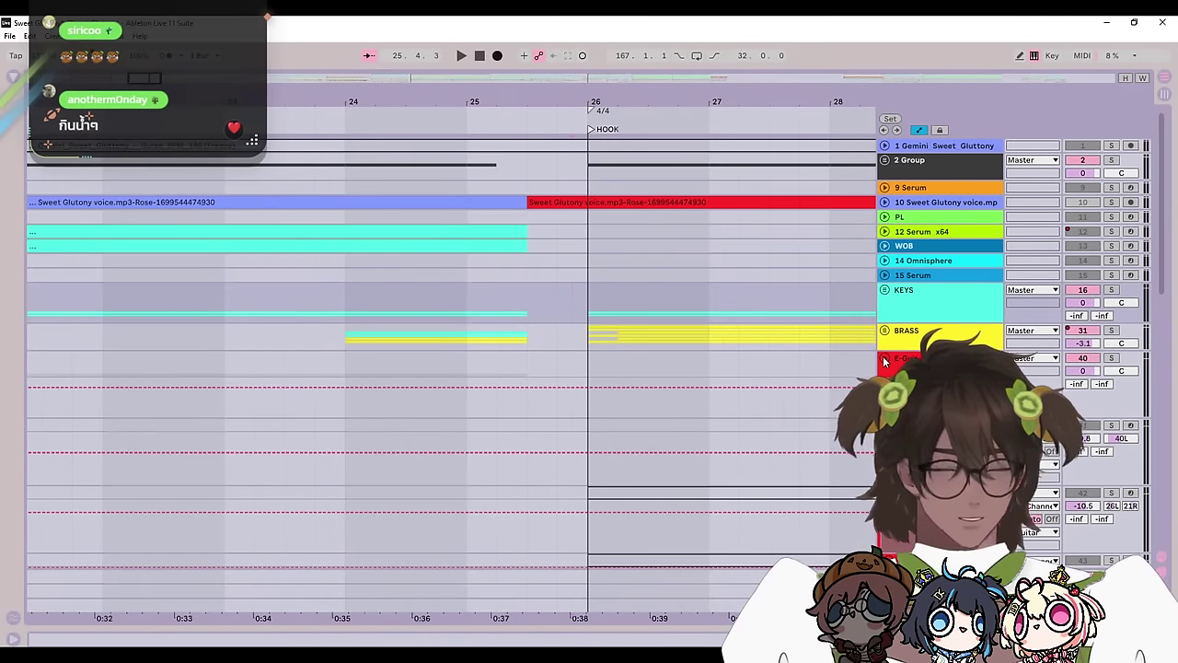
Step: Unfold the DRUMS group to show its tracks in the HOOK
scroll(882, 370, down, 2)
scroll(757, 419, down, 10)
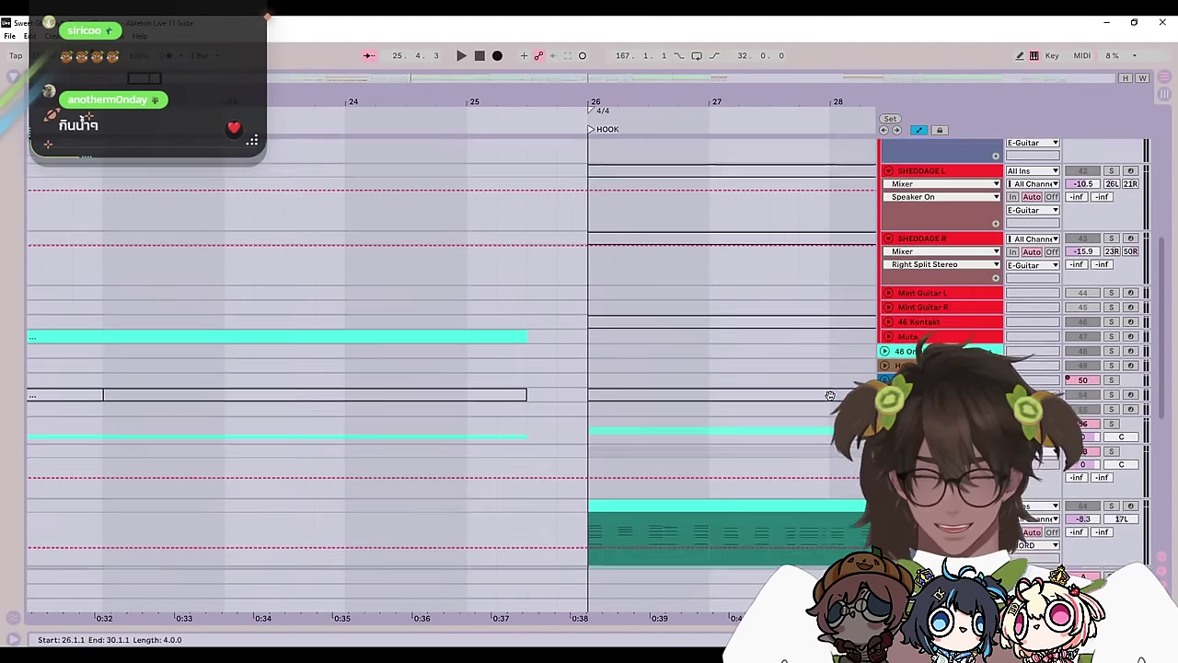
scroll(756, 419, right, 5)
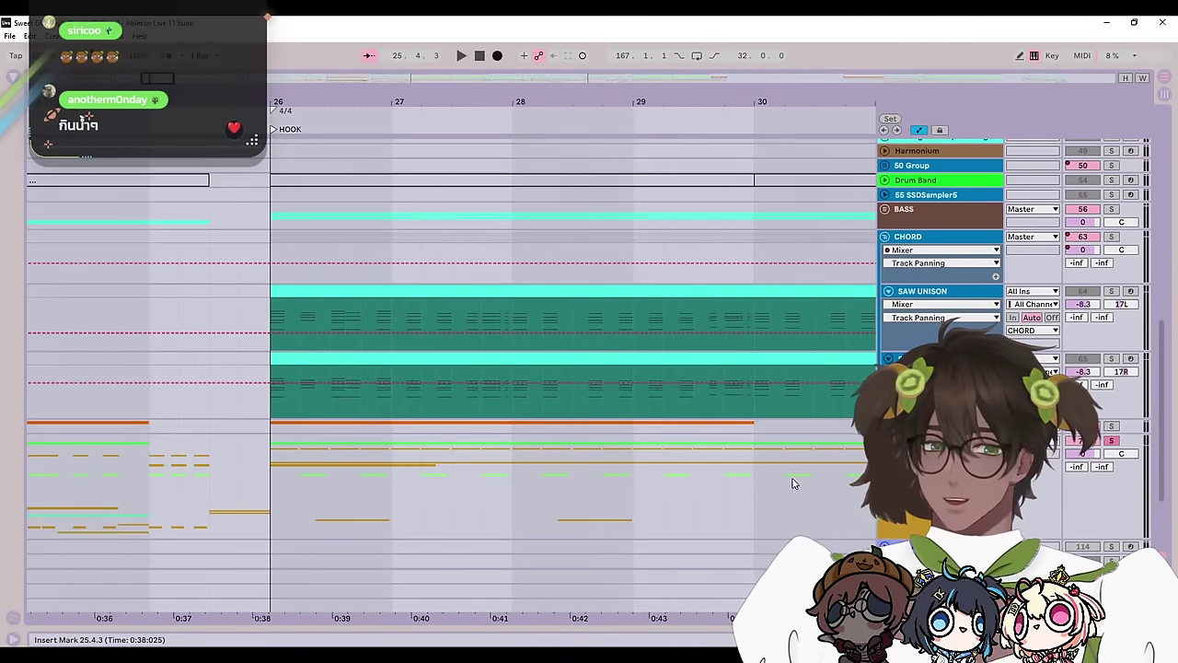
click(762, 497)
scroll(762, 498, down, 10)
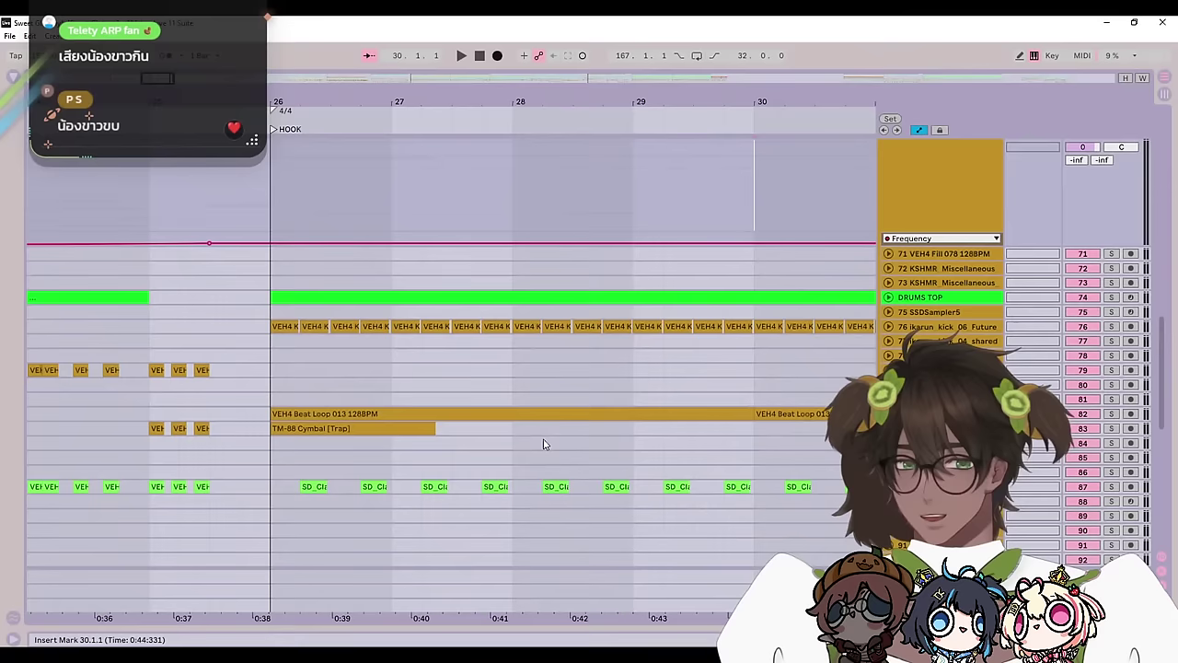
Step: Play the soloed drums from the start of the HOOK at bar 26 and stop at bar 30
right_click(450, 385)
click(302, 362)
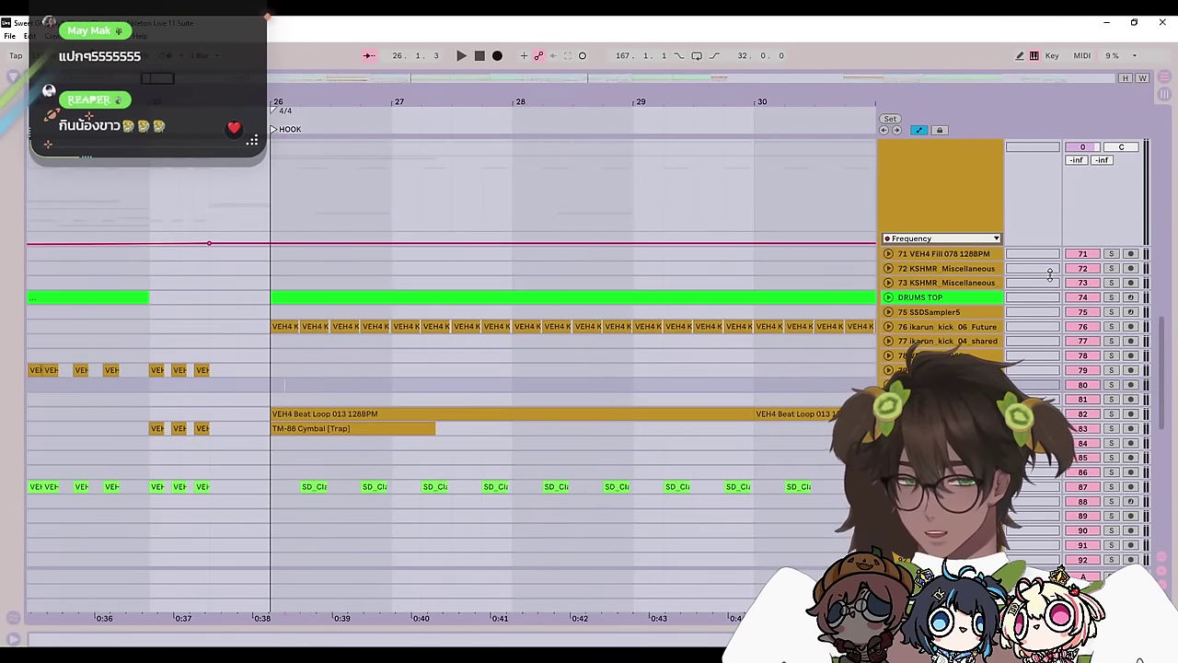
scroll(1113, 260, up, 3)
click(271, 314)
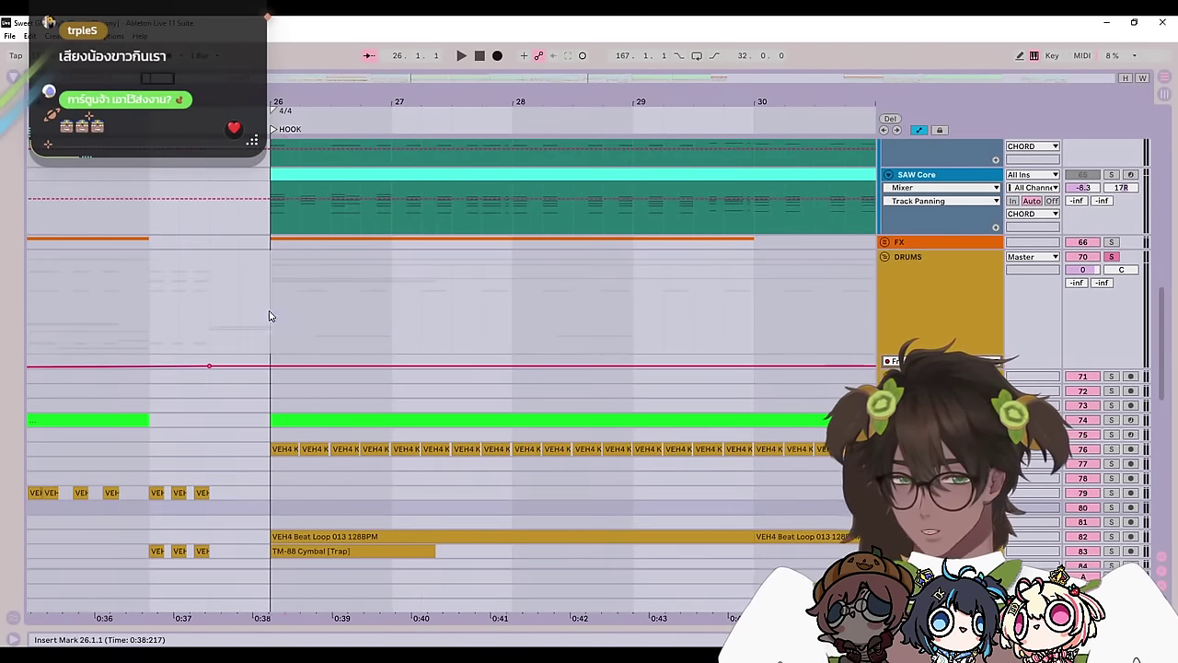
key(space)
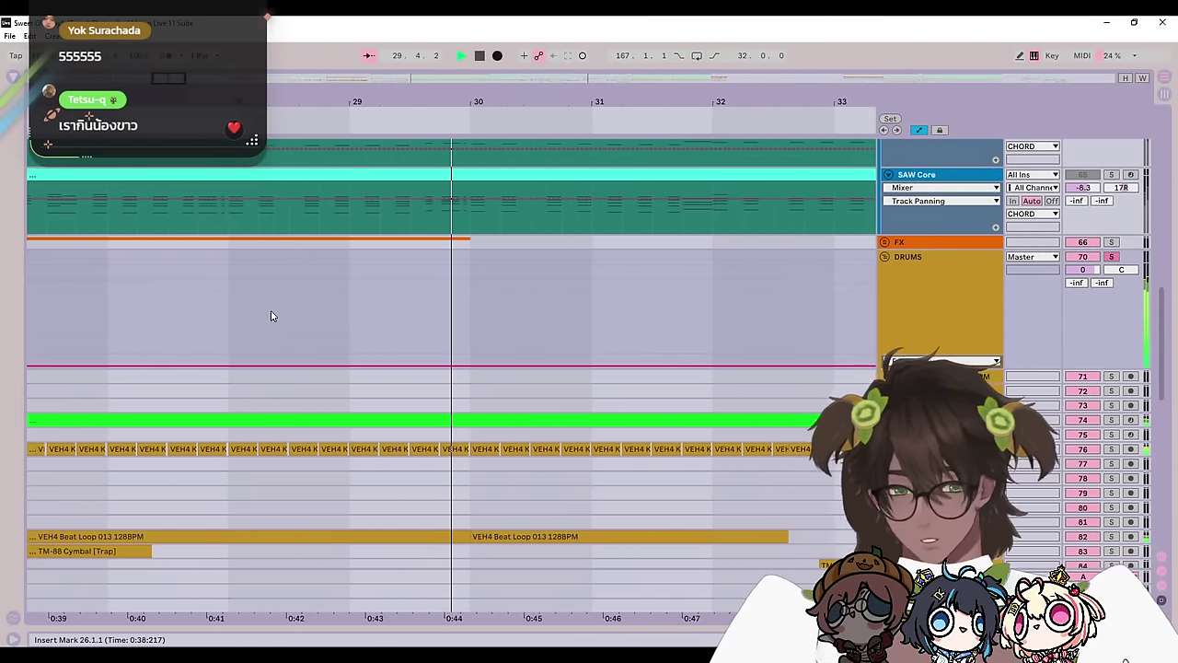
drag(549, 628, 500, 486)
key(space)
Step: Unfold and solo the 106 Laser track, and play its clips in the HOOK up to bar 28
scroll(498, 485, down, 3)
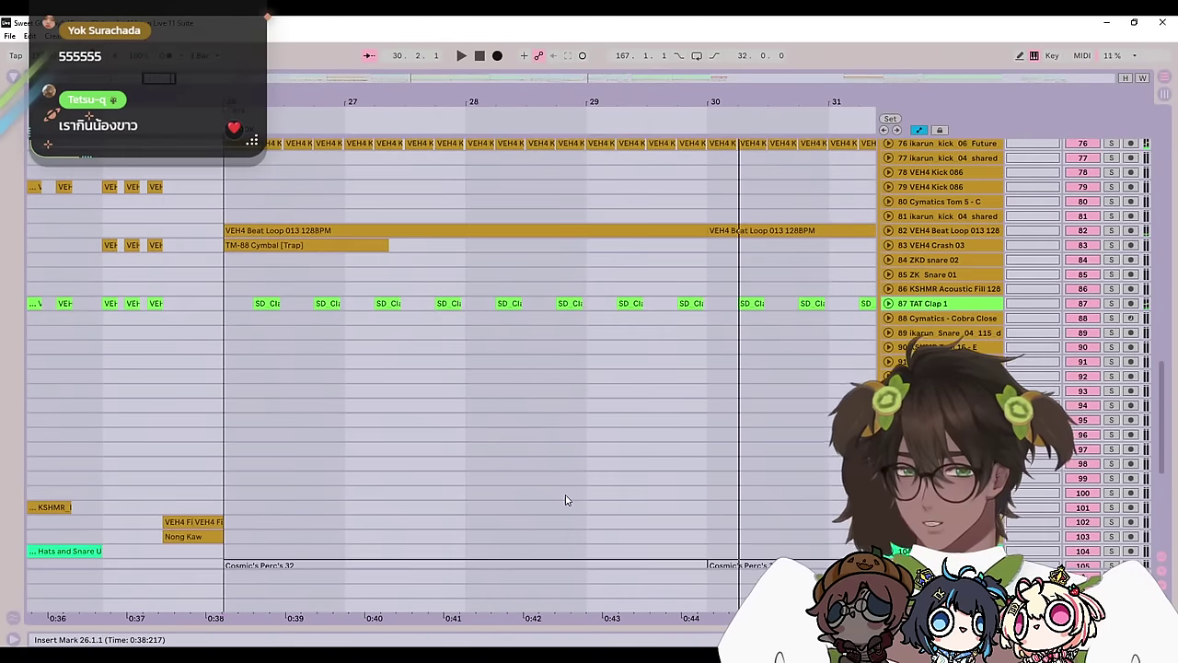
scroll(565, 494, down, 3)
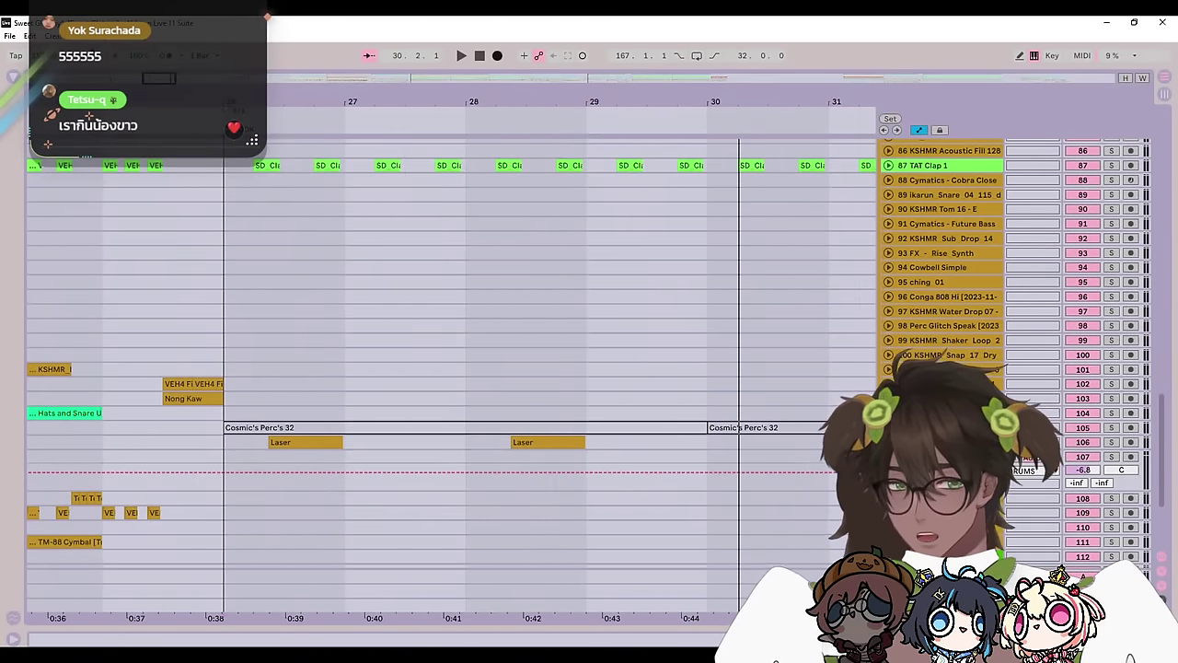
click(276, 484)
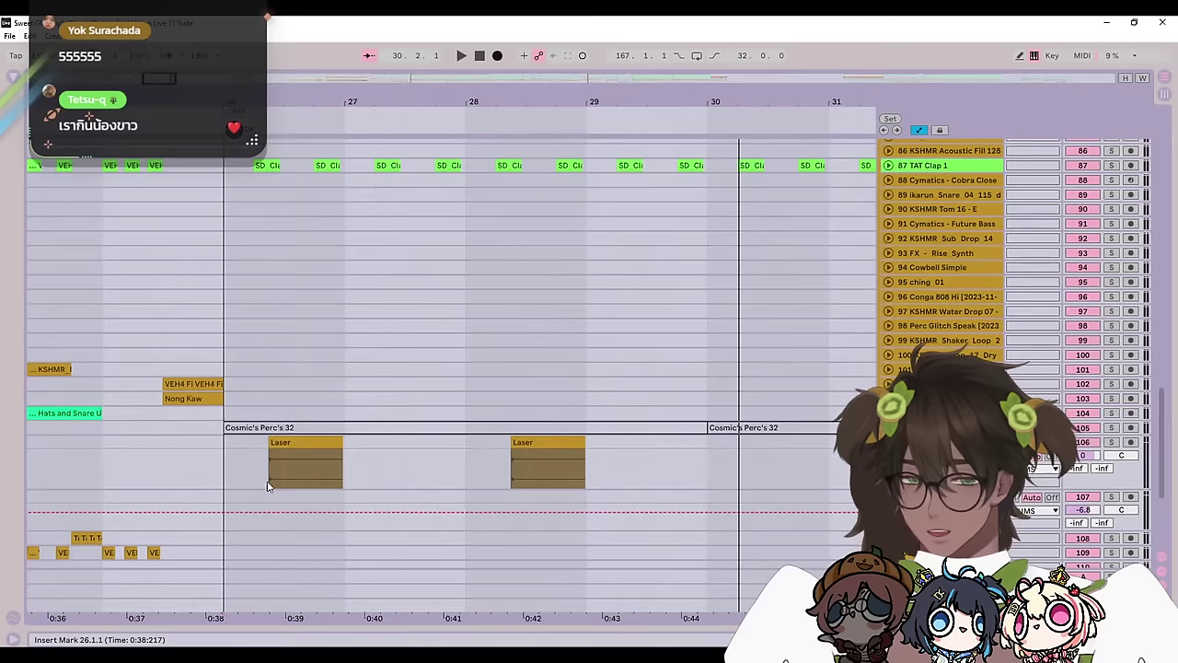
click(1111, 443)
key(space)
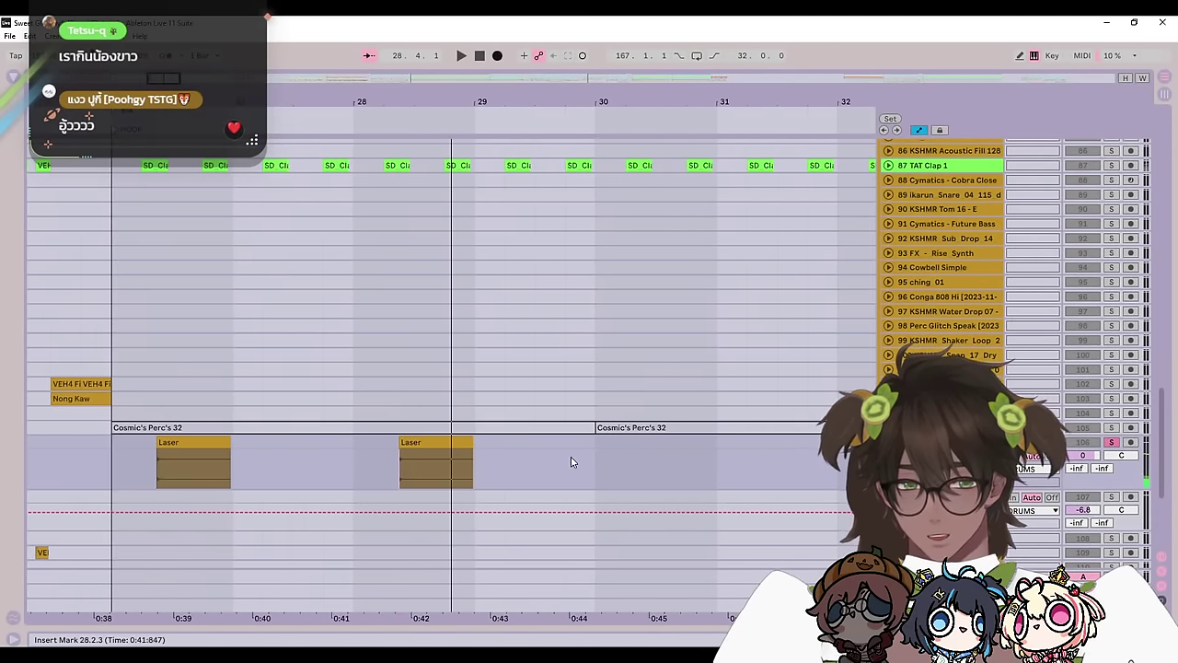
drag(476, 471, 806, 512)
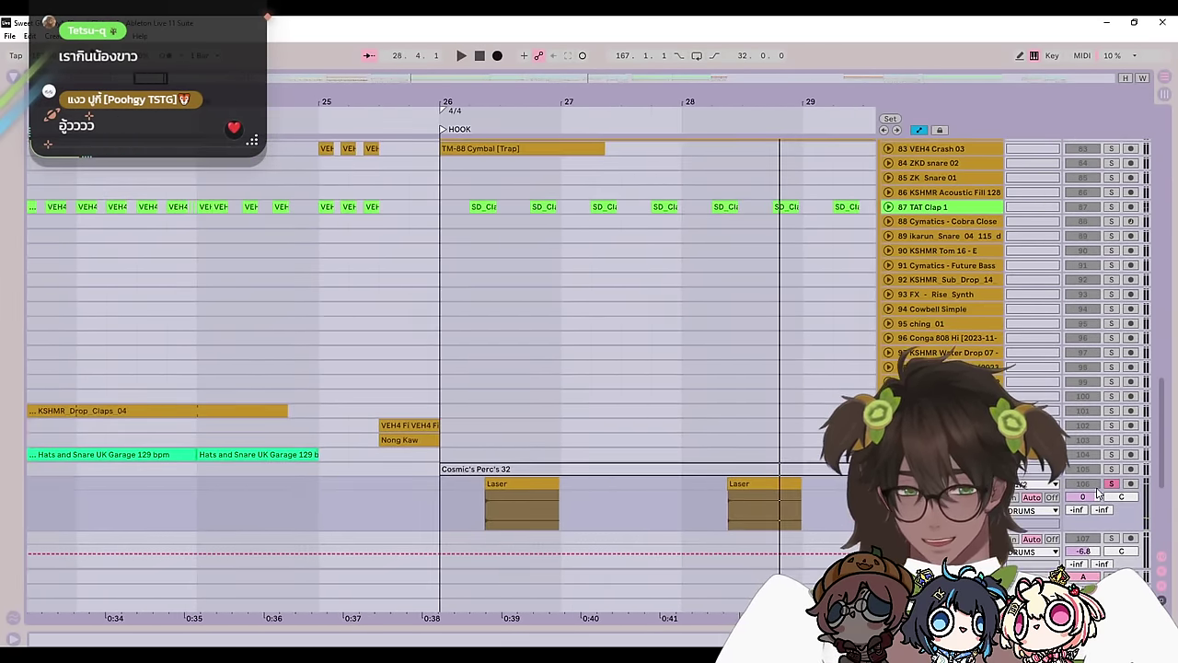
Step: Unsolo the Laser track and briefly play the DRUMS group from the start of the HOOK at bar 26
click(452, 399)
scroll(1015, 236, up, 8)
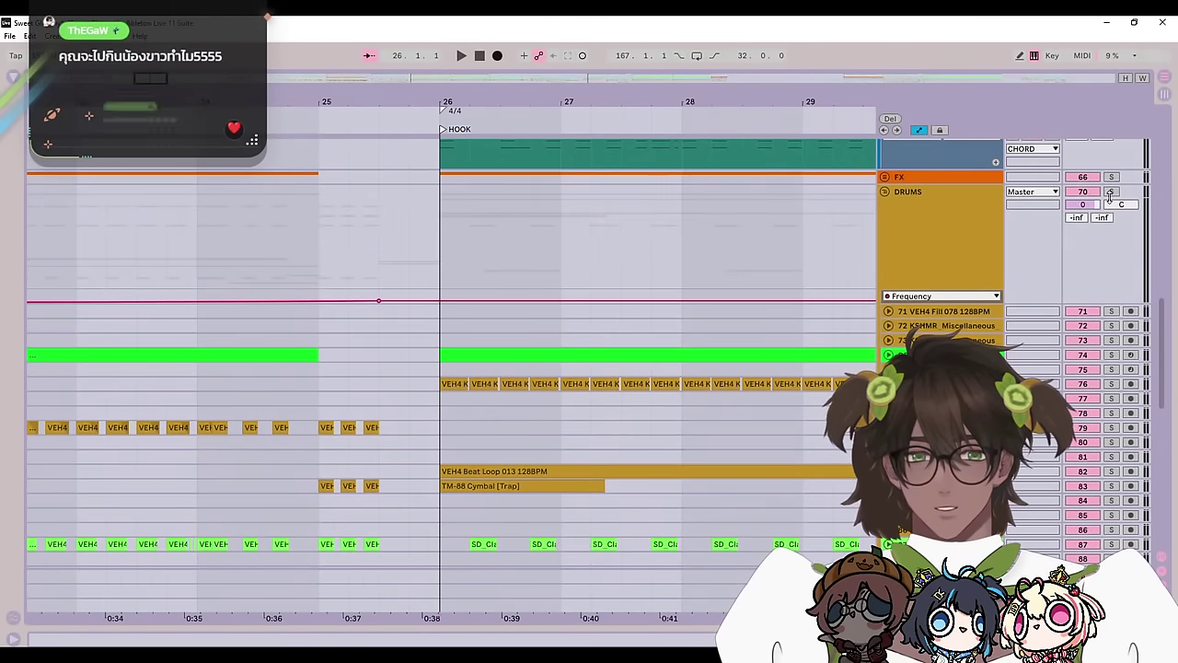
scroll(1104, 211, down, 1)
key(space)
scroll(452, 389, down, 10)
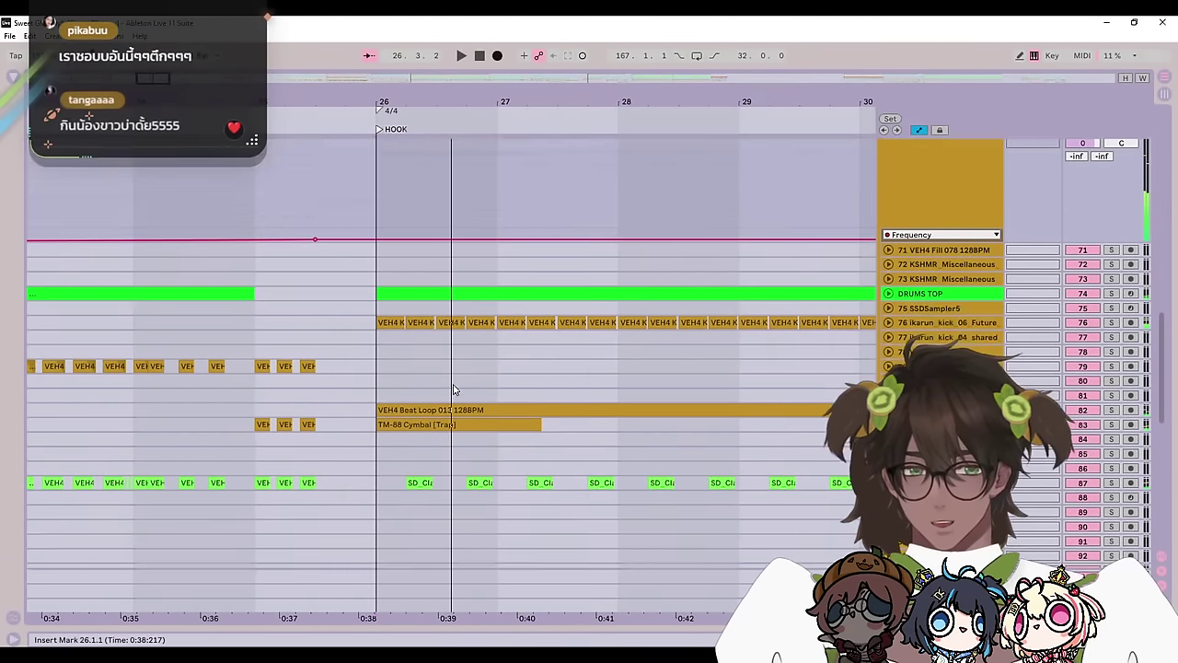
key(space)
scroll(610, 468, down, 3)
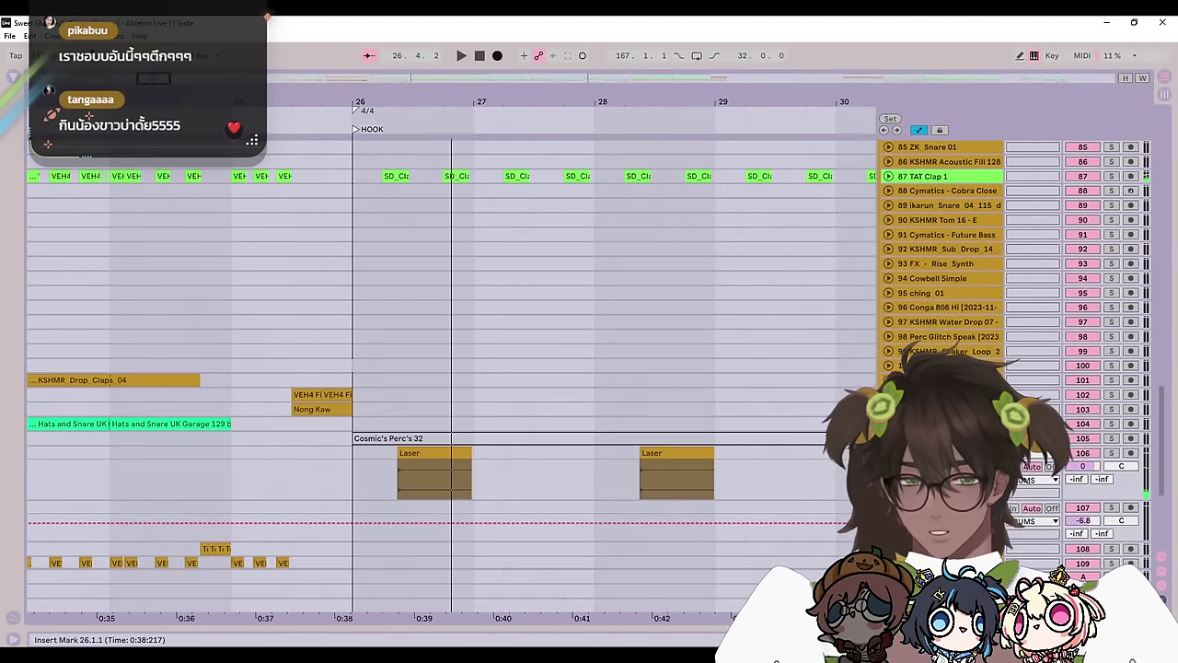
Step: Fold the DRUMS group back into a single overview row
scroll(782, 502, up, 10)
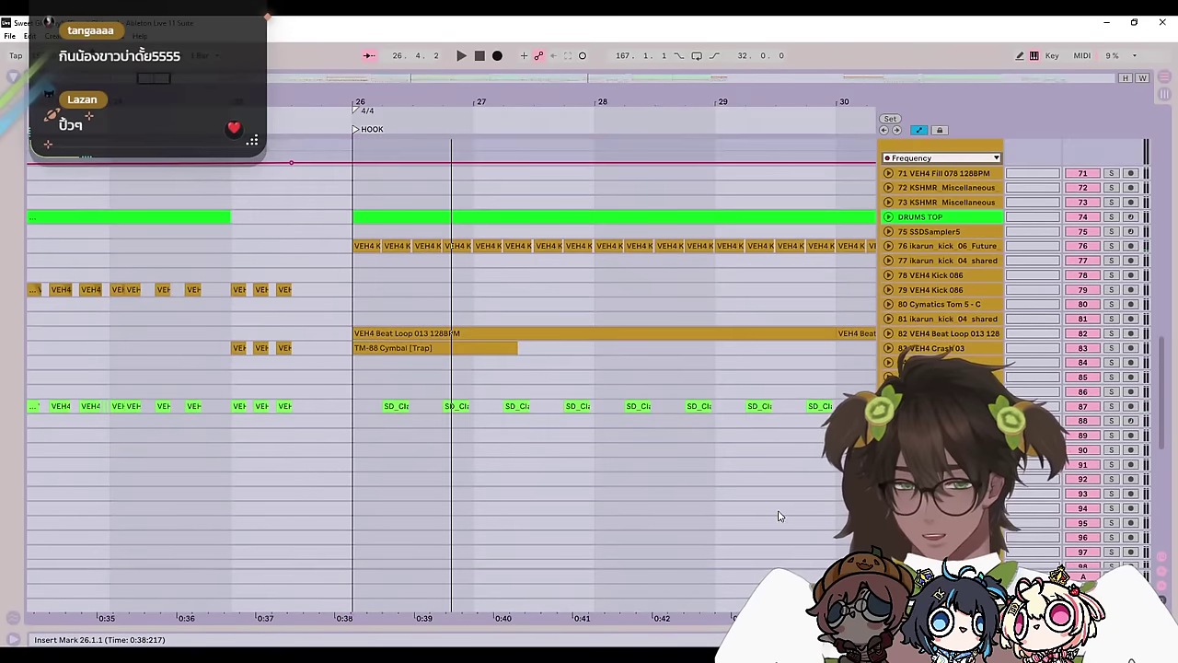
scroll(772, 479, up, 3)
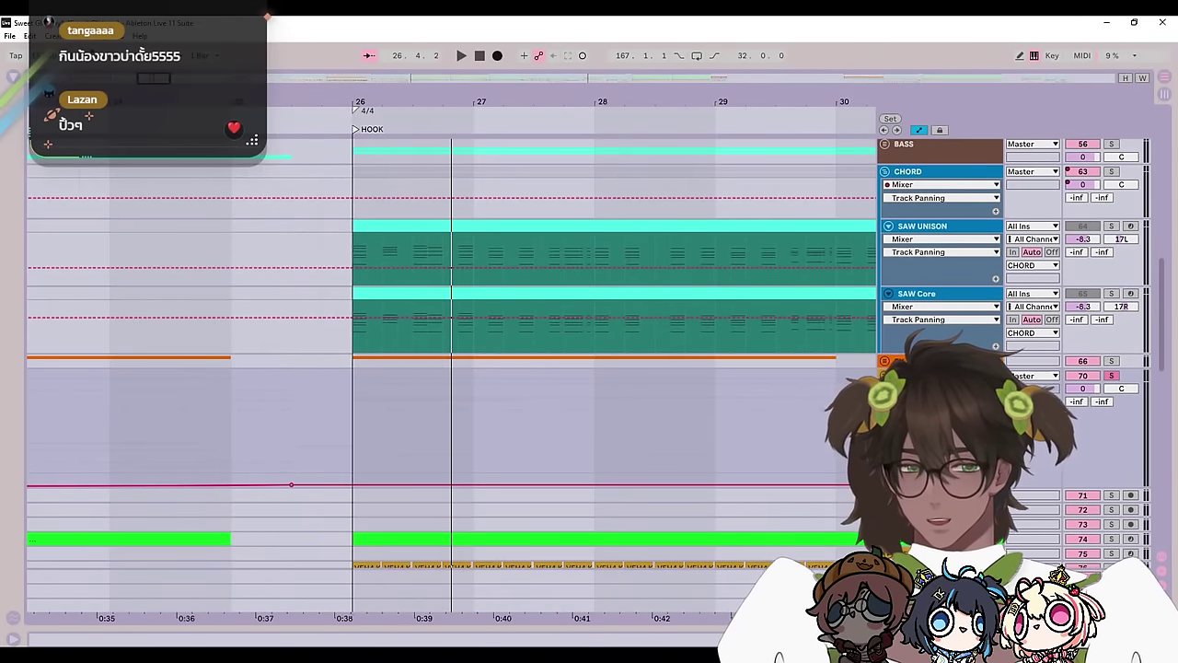
click(885, 375)
scroll(341, 395, up, 1)
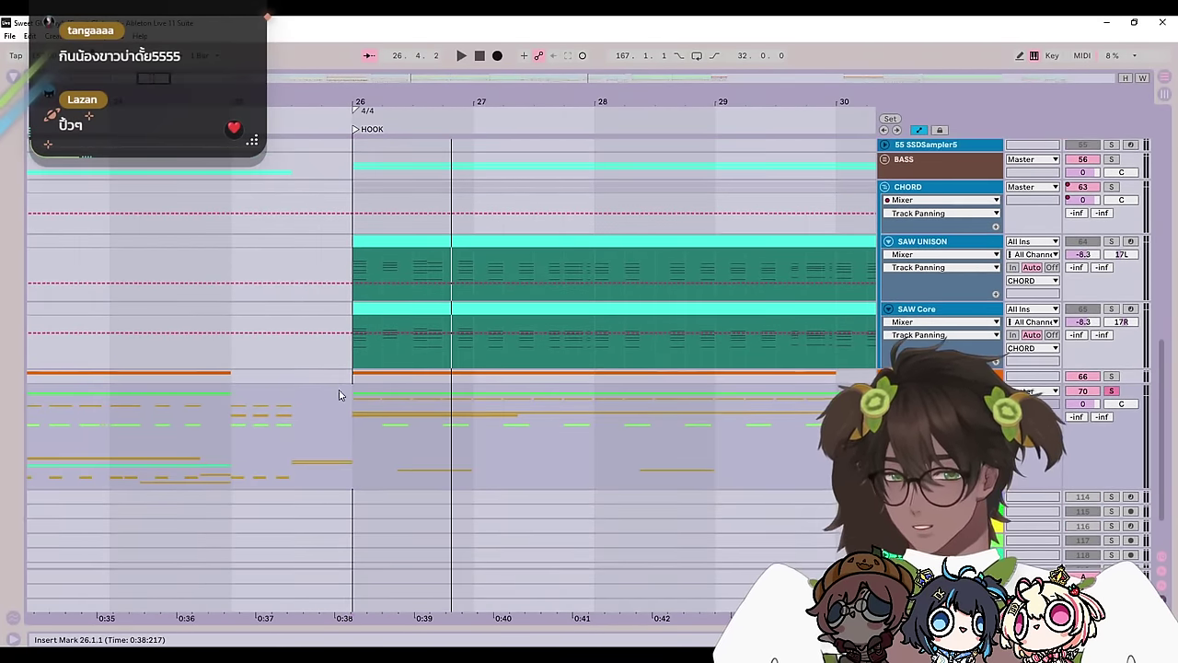
scroll(417, 445, up, 2)
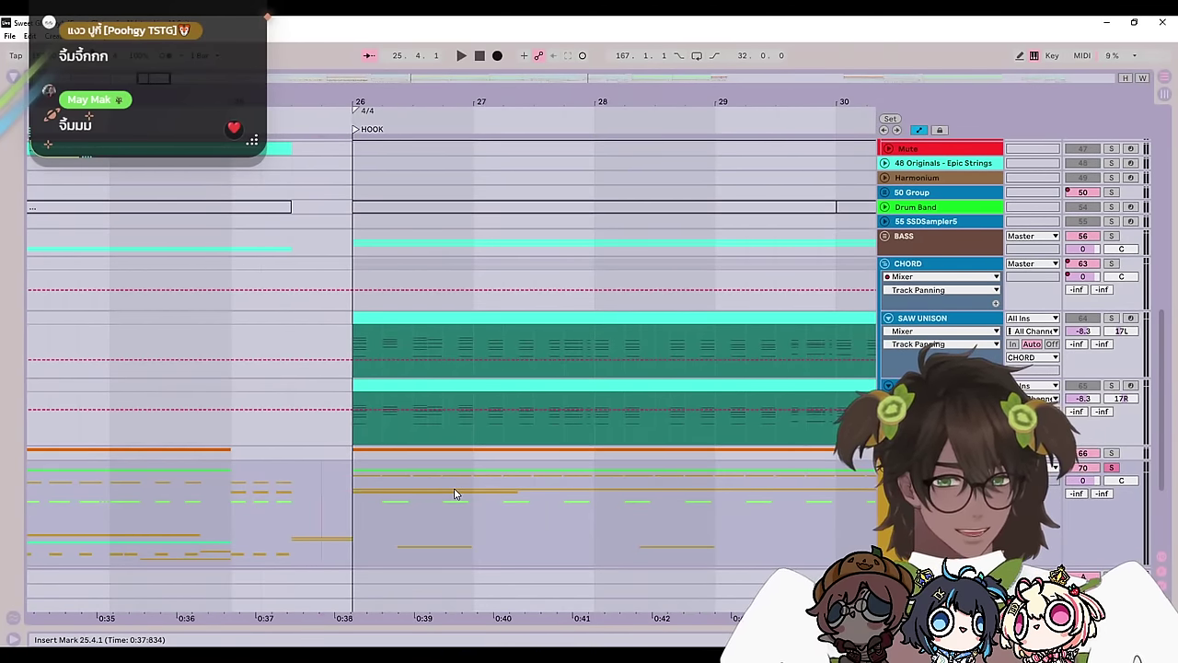
Step: Increase the heights of the SAW UNISON and SAW Core tracks to show their chord notes in the HOOK
scroll(454, 494, up, 5)
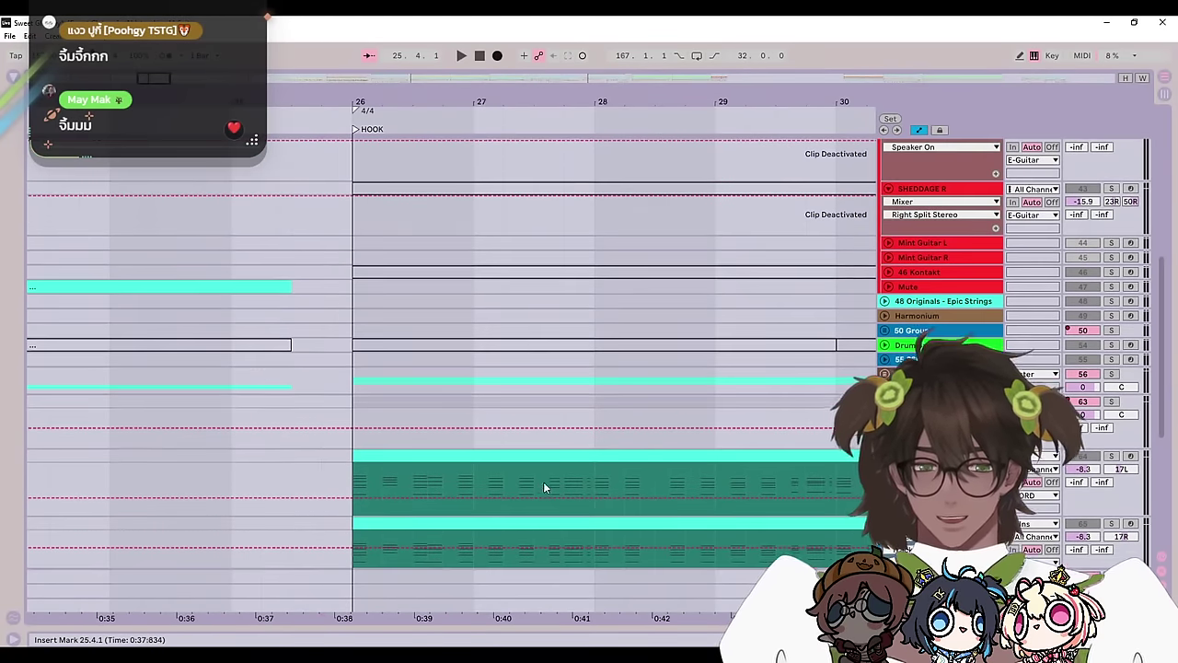
scroll(543, 482, down, 3)
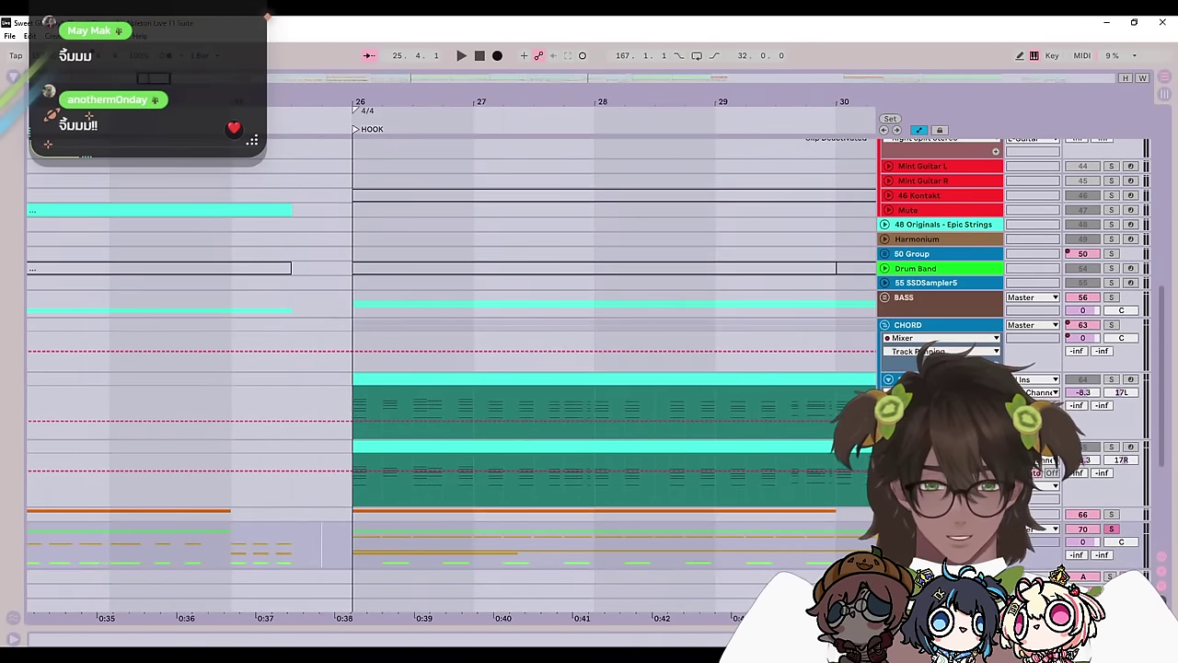
scroll(451, 369, down, 3)
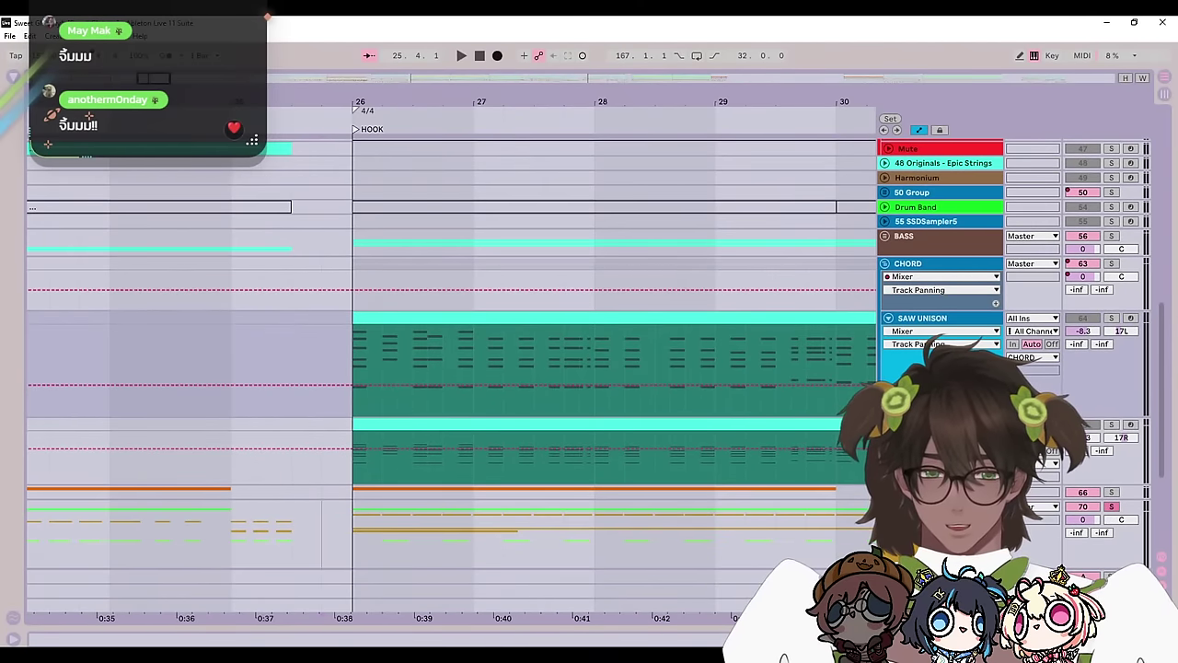
drag(940, 484, 941, 510)
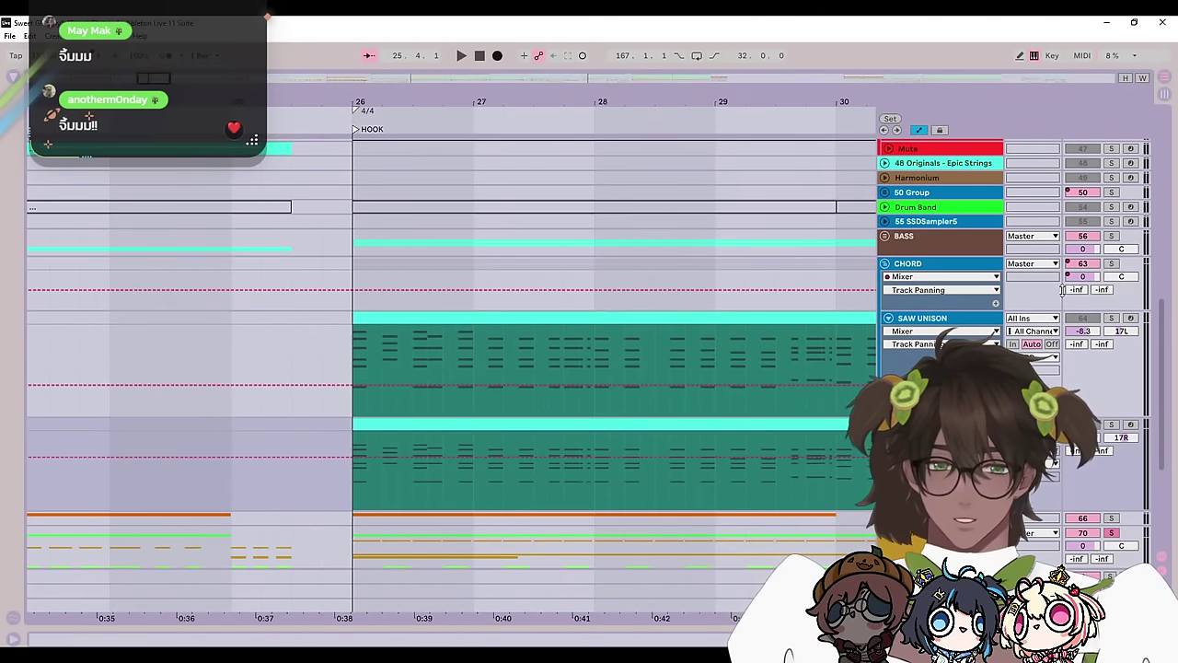
Step: Solo the CHORD group and play it from the start of the HOOK at bar 26
click(355, 363)
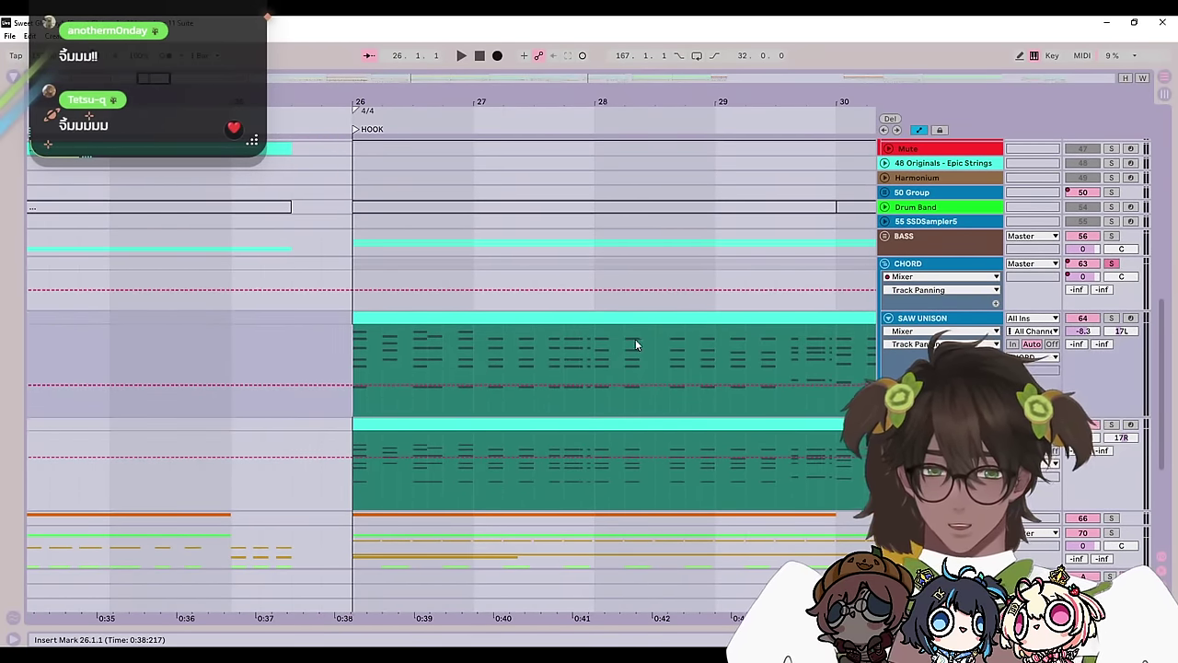
scroll(589, 351, up, 3)
drag(129, 448, 9, 331)
key(space)
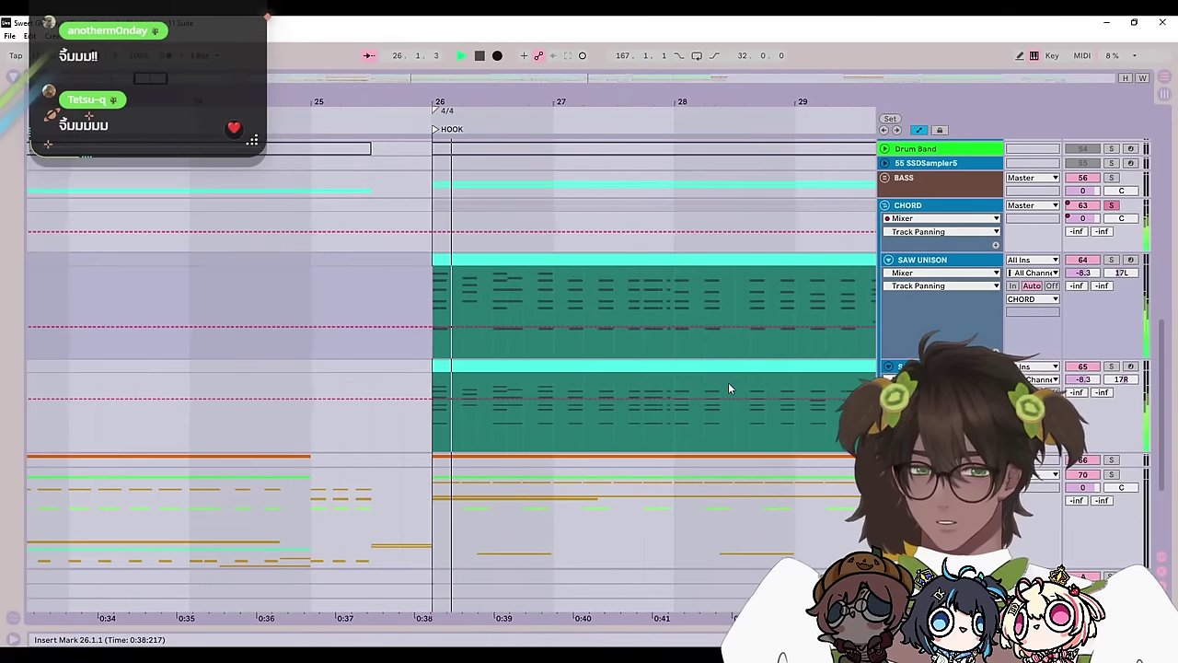
scroll(894, 349, up, 3)
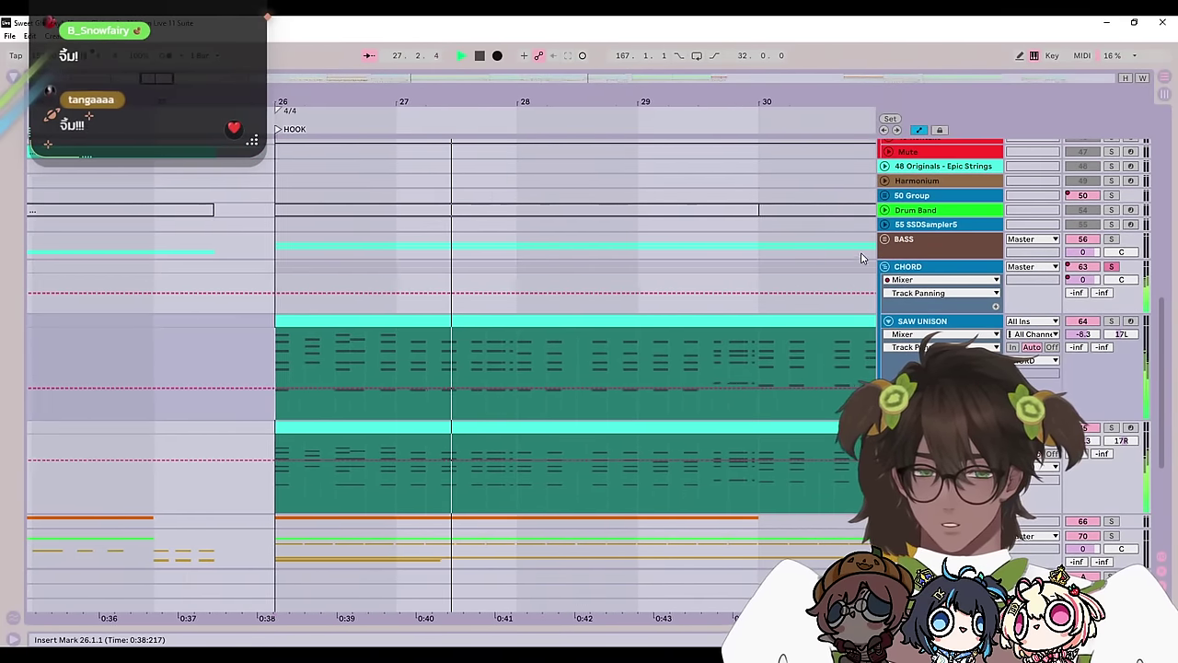
Step: Unfold the BASS group, add DRUMS to the soloed CHORD group, and listen to the HOOK up to bar 34
click(885, 240)
scroll(814, 484, down, 4)
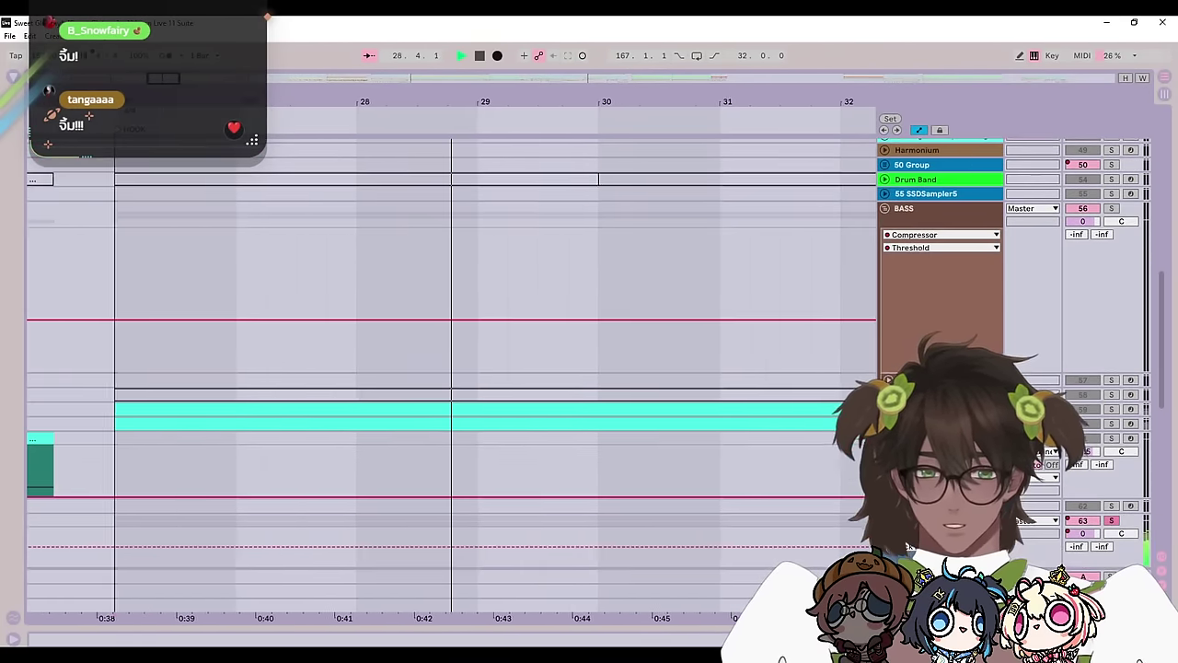
scroll(815, 477, down, 6)
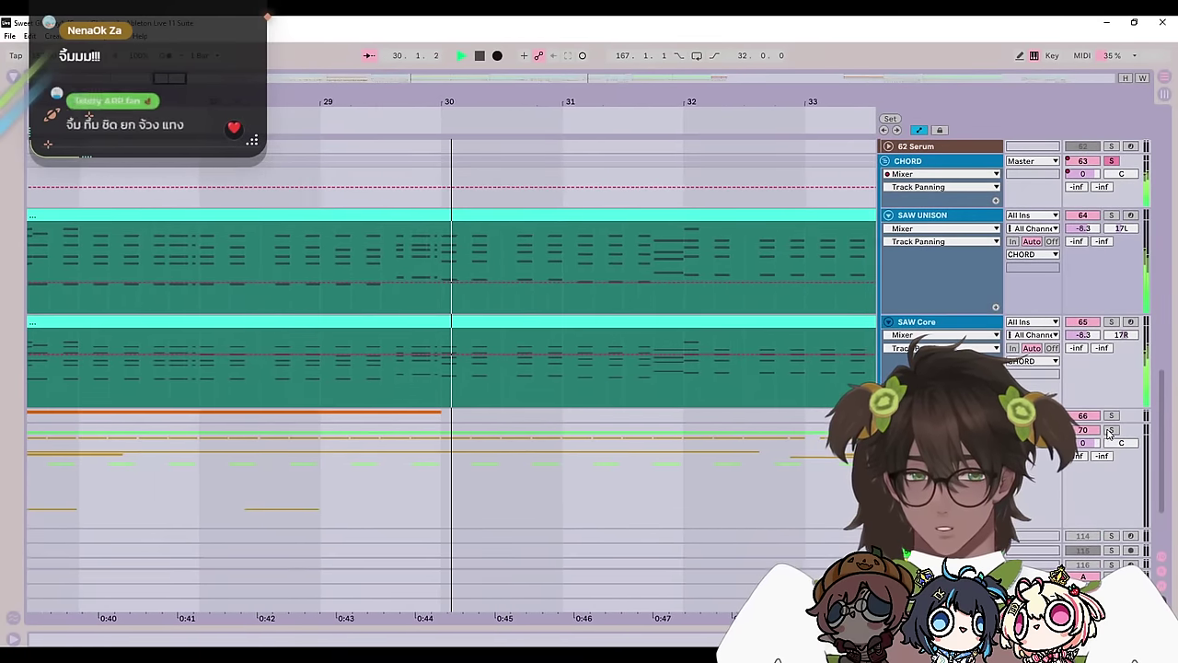
scroll(729, 454, up, 2)
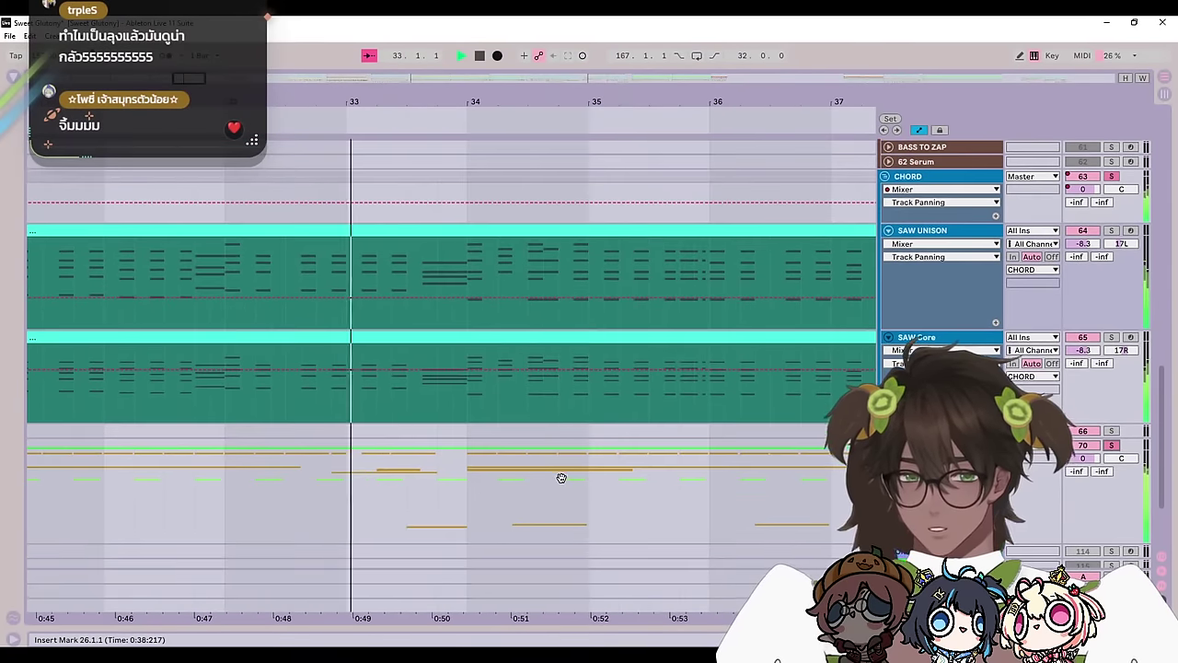
scroll(566, 488, up, 4)
drag(549, 528, 818, 645)
key(space)
Step: Unfold the Bass and BASS CHARLIE tracks to show their HOOK clips, and place the insert marker at 25.4.1
drag(465, 389, 998, 416)
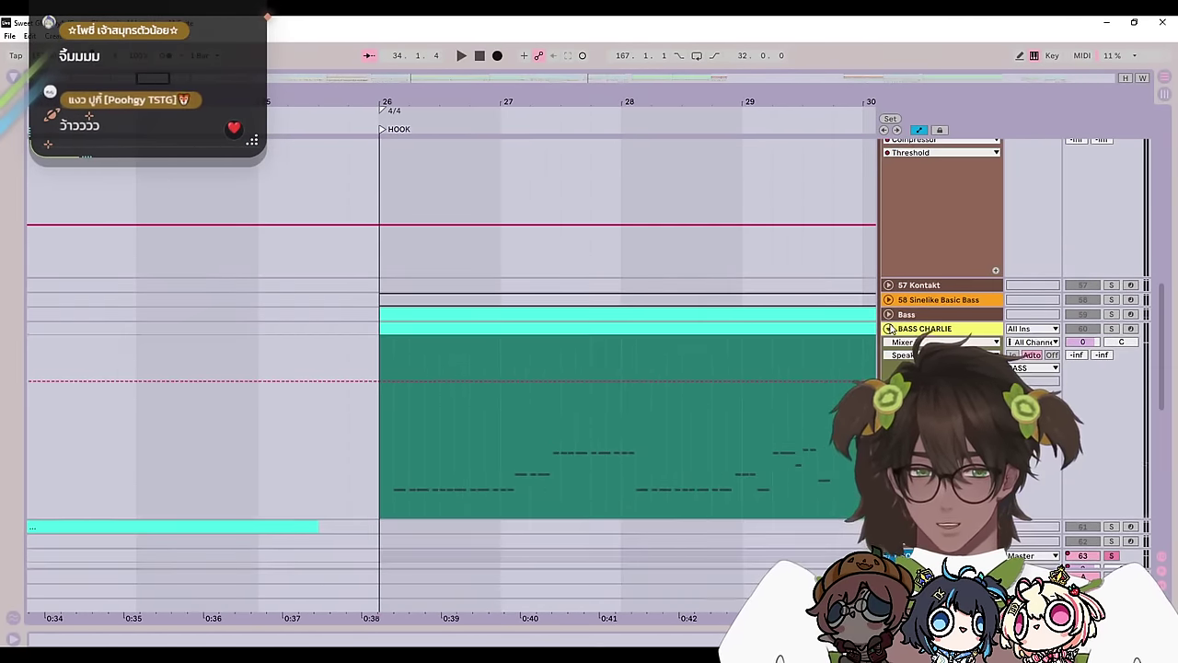
scroll(460, 423, down, 5)
click(304, 405)
click(365, 404)
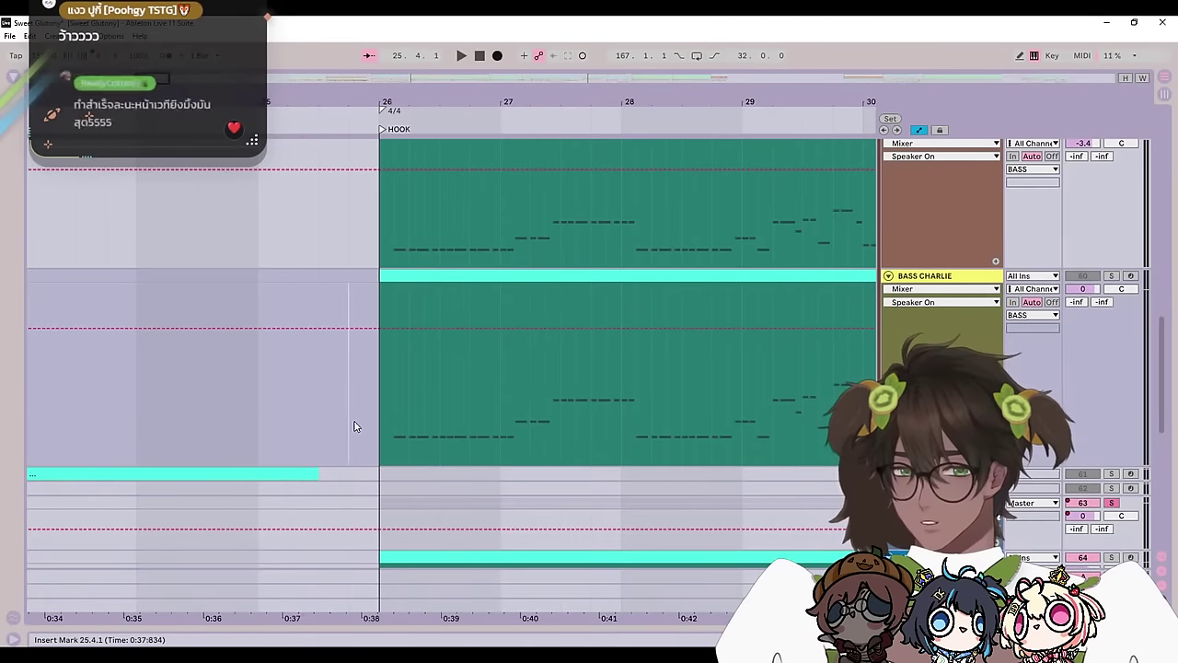
Step: Solo BASS CHARLIE instead of CHORD and play its first clip from 2.3.1, stopping at bar 4
drag(137, 79, 28, 79)
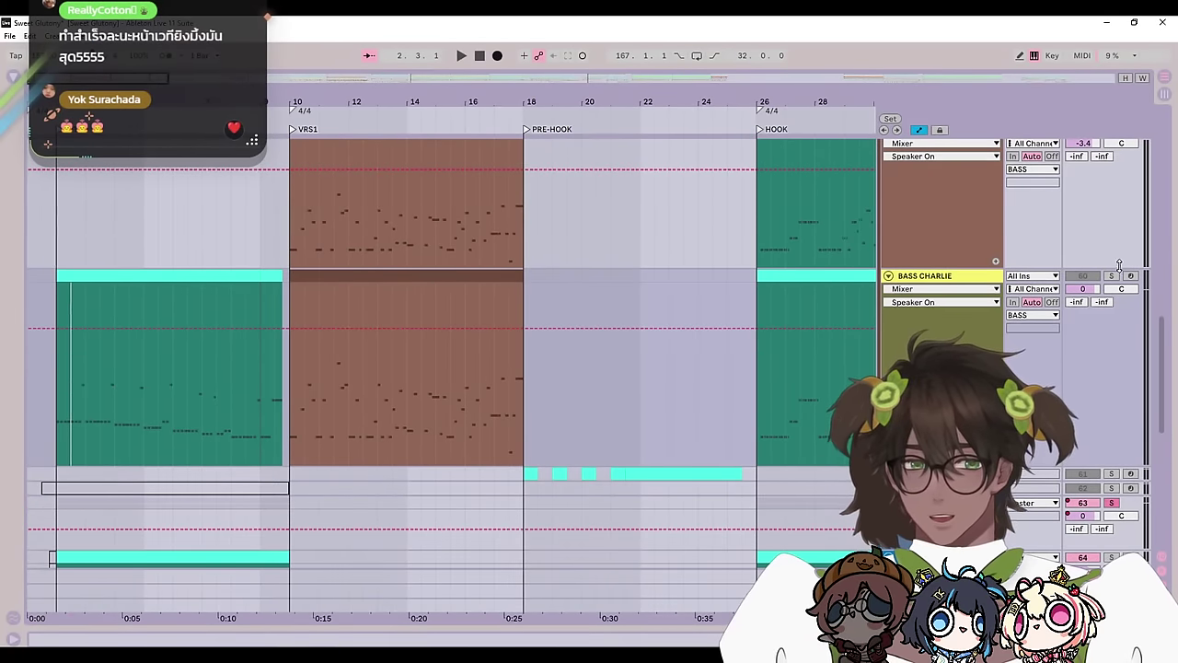
key(space)
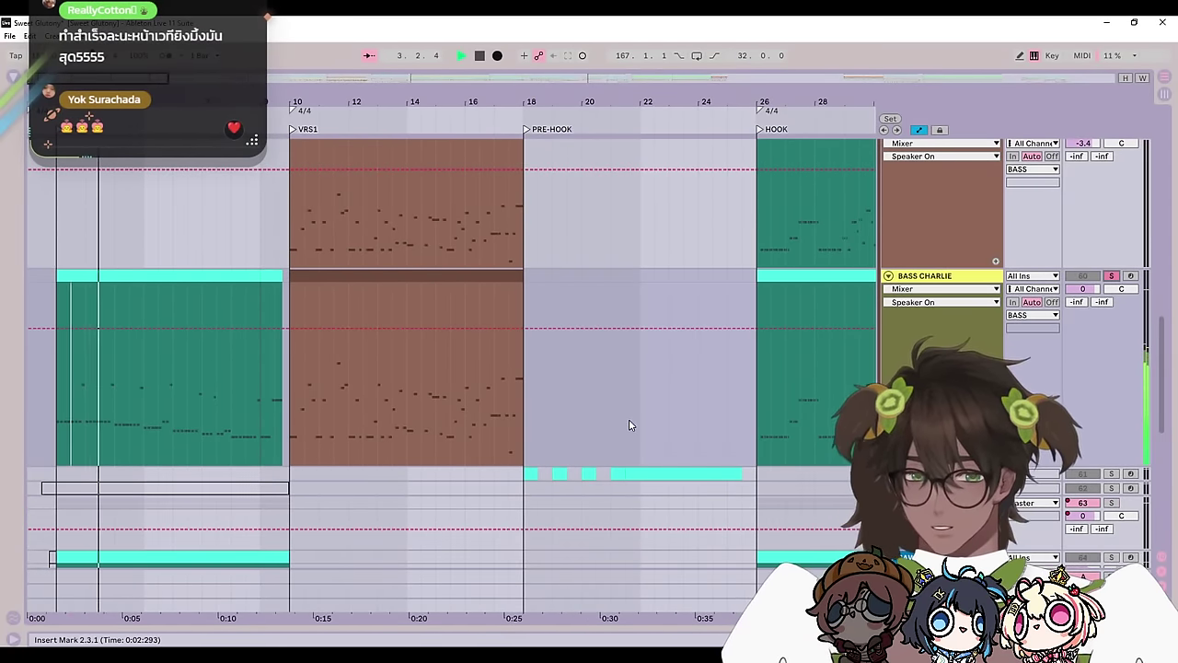
key(space)
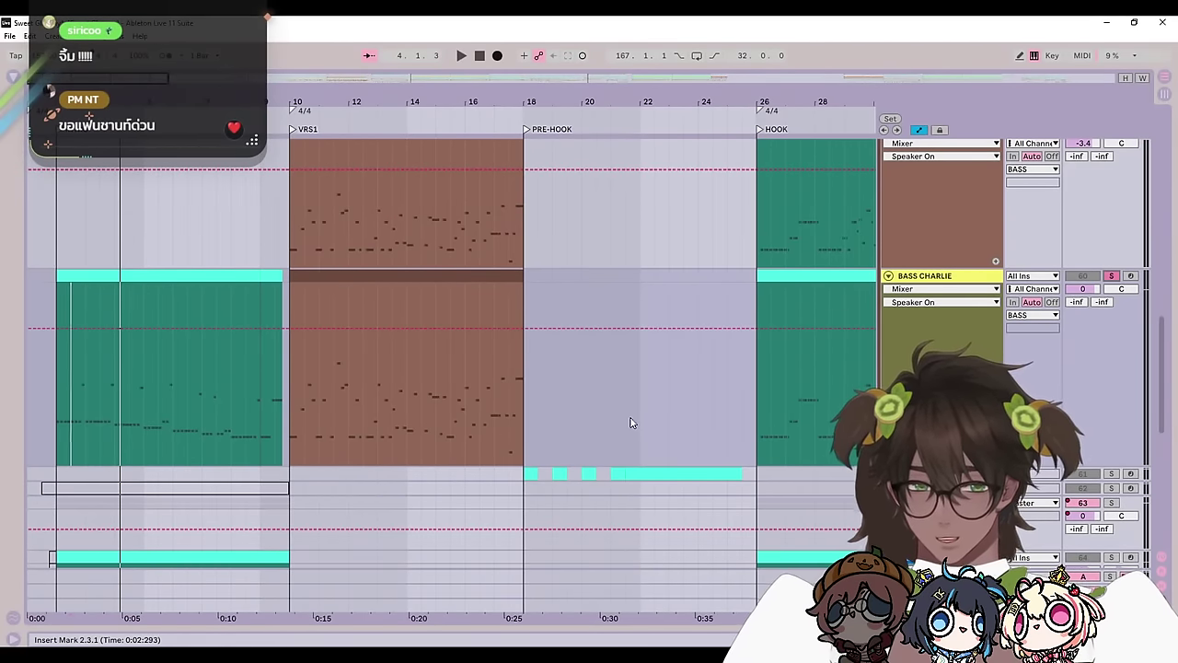
Step: Examine the bass clips from the HOOK to VRS 2, placing the insert marker at 26.3.1
drag(764, 391, 353, 370)
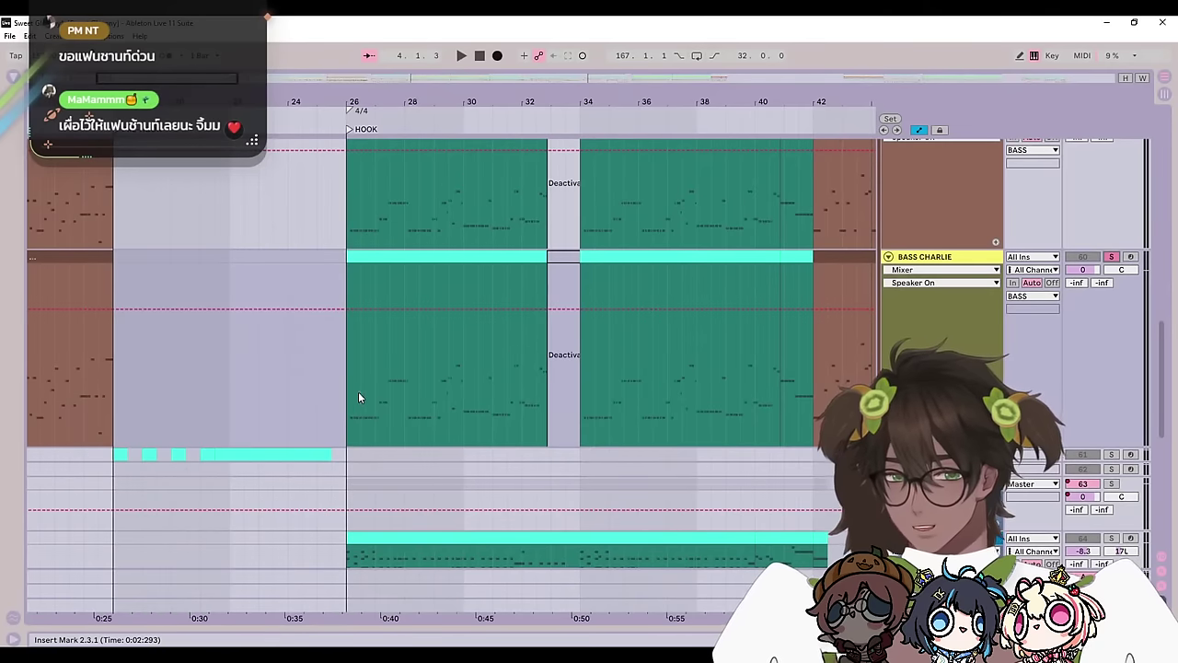
click(359, 395)
drag(517, 408, 133, 415)
scroll(147, 368, up, 4)
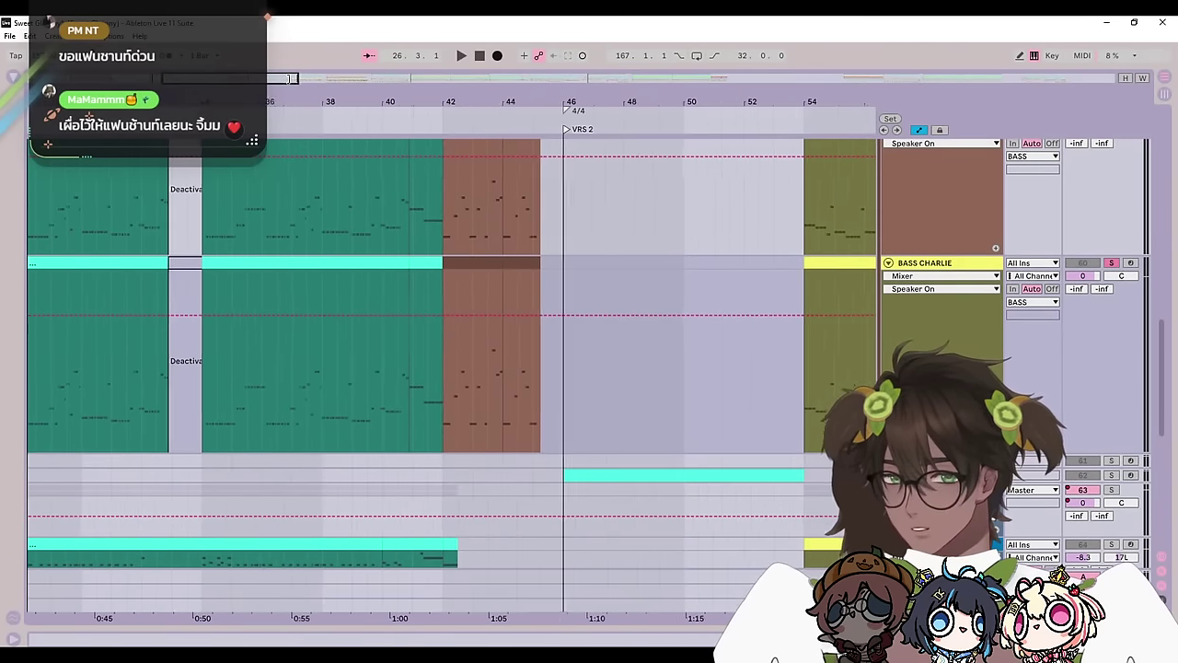
drag(152, 357, 329, 357)
scroll(328, 356, left, 3)
scroll(650, 430, up, 1)
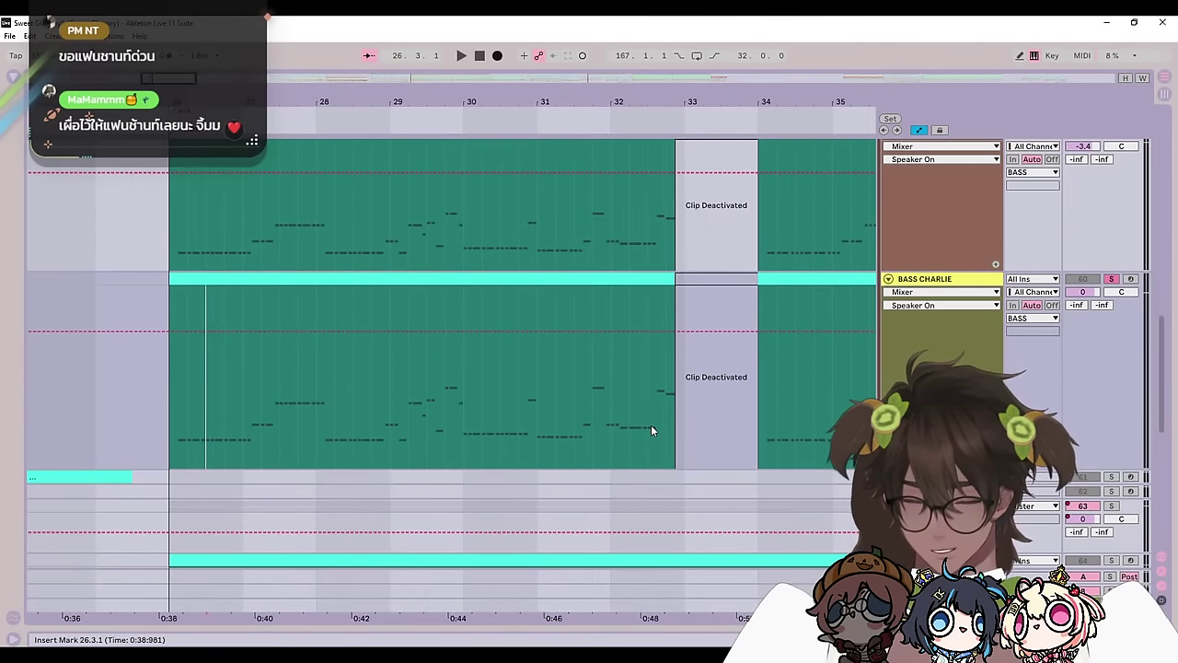
Step: Solo the Bass track and the DRUMS group along with BASS CHARLIE, and play them from 26.3.1
scroll(651, 430, up, 3)
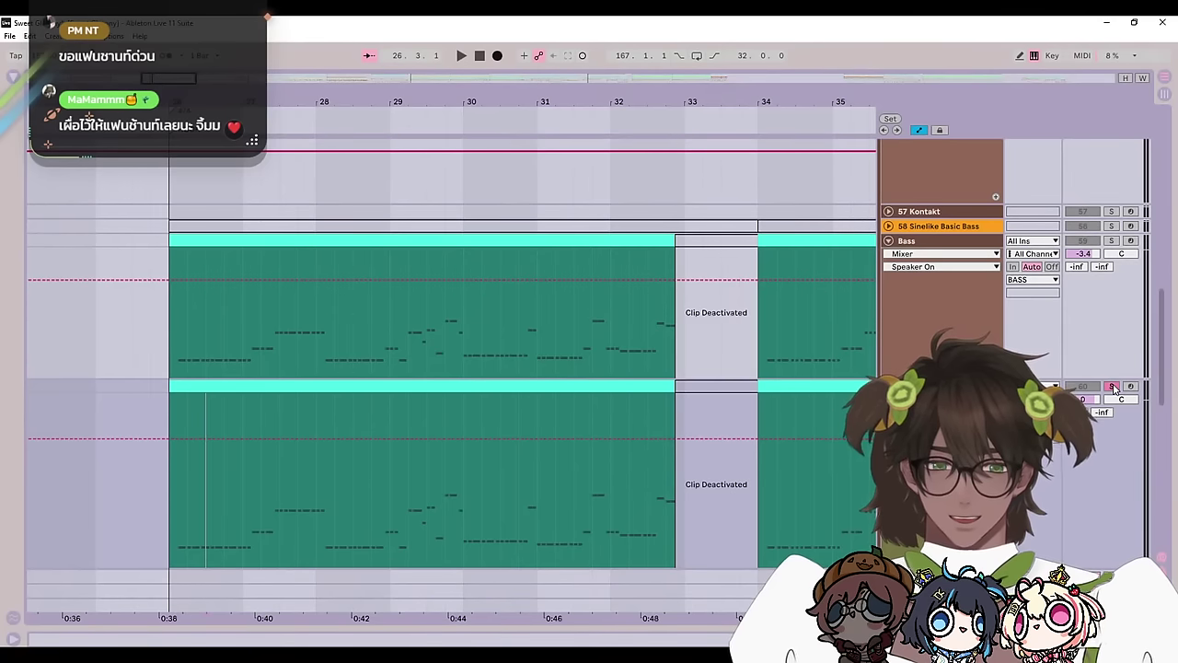
scroll(779, 373, down, 10)
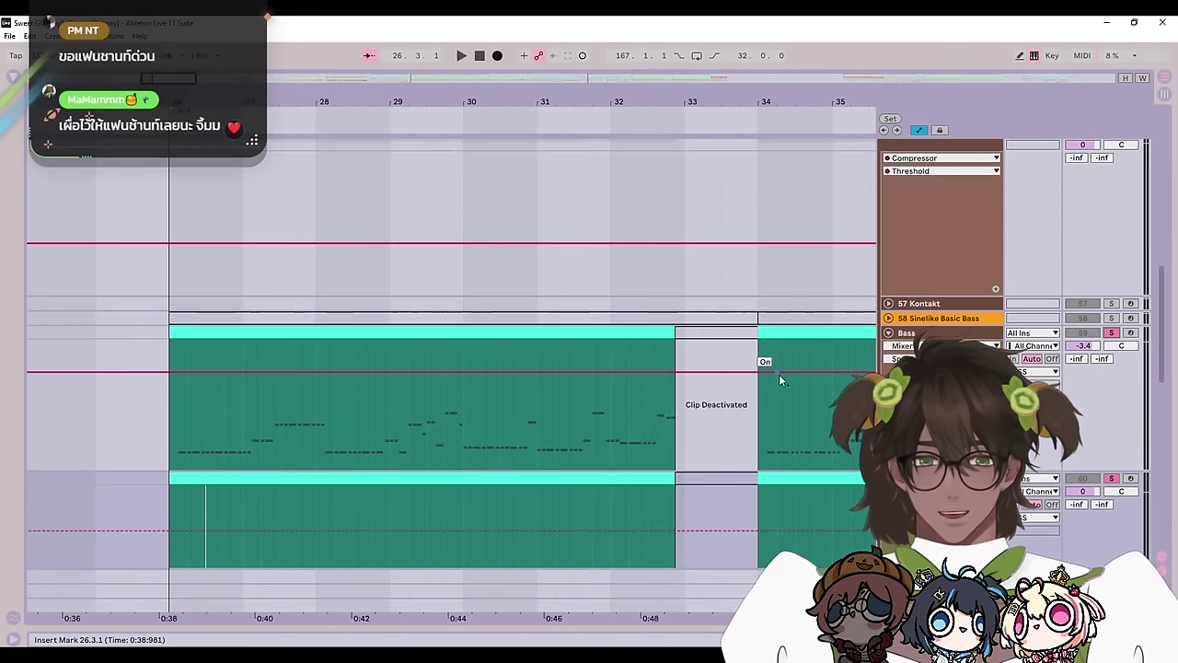
scroll(1103, 401, down, 3)
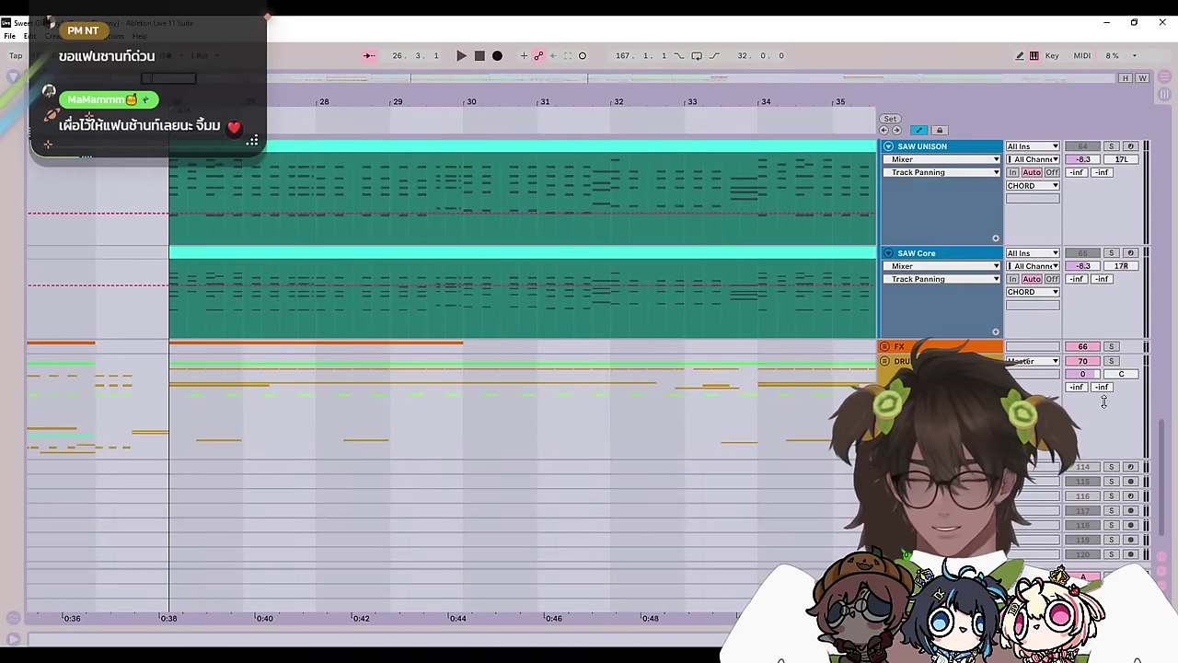
click(1111, 363)
key(space)
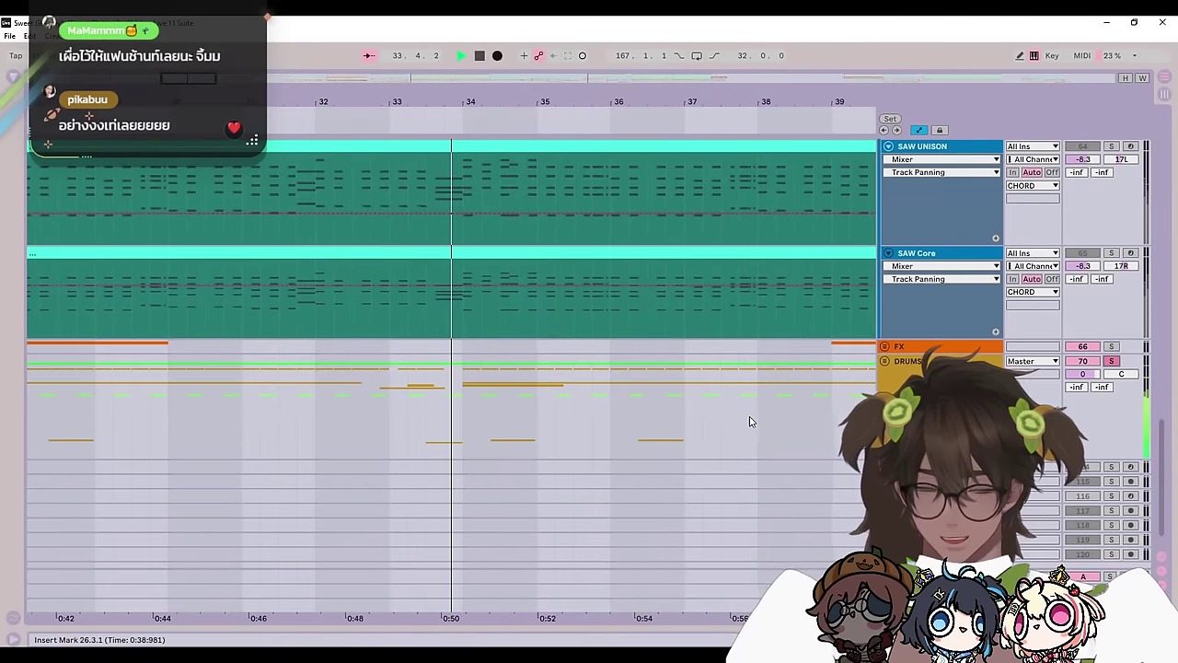
Step: Stop playback and fold the BASS CHARLIE and Bass tracks
drag(750, 421, 1109, 629)
drag(607, 529, 646, 549)
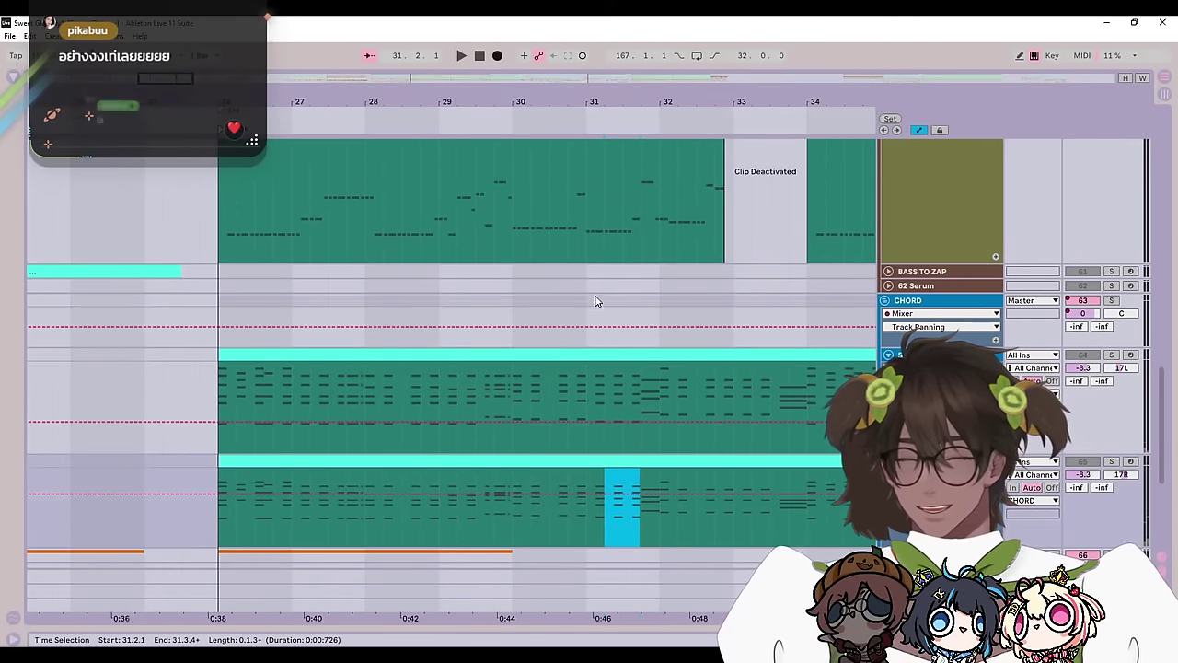
drag(597, 300, 648, 348)
click(591, 335)
scroll(591, 388, up, 5)
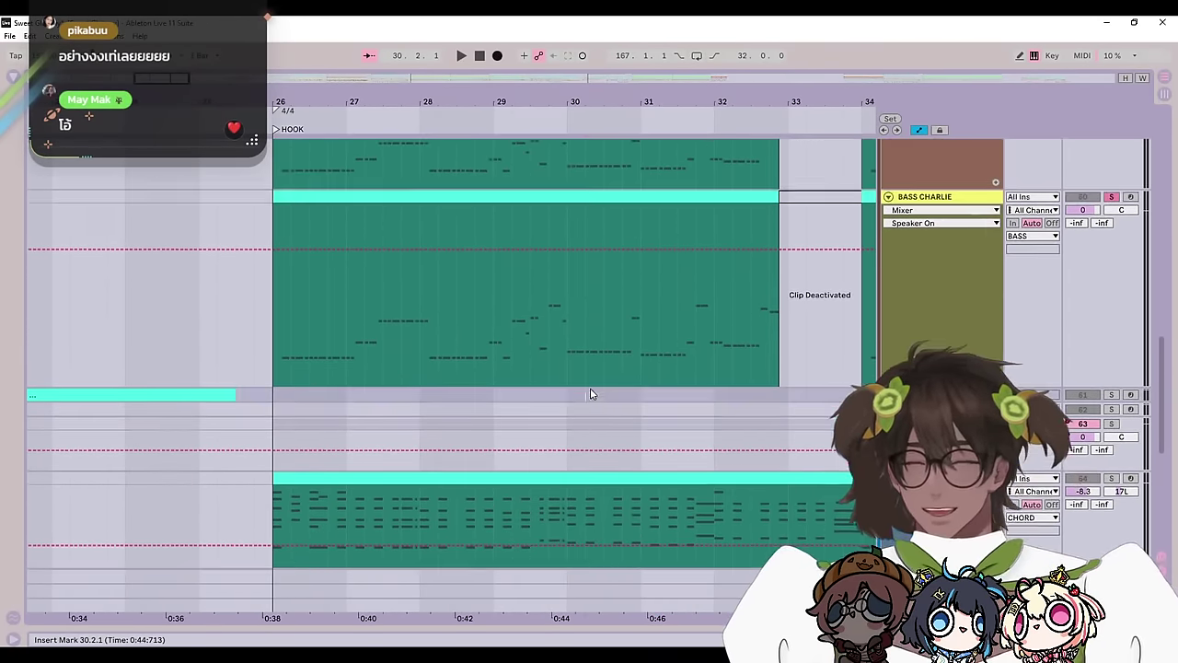
click(888, 304)
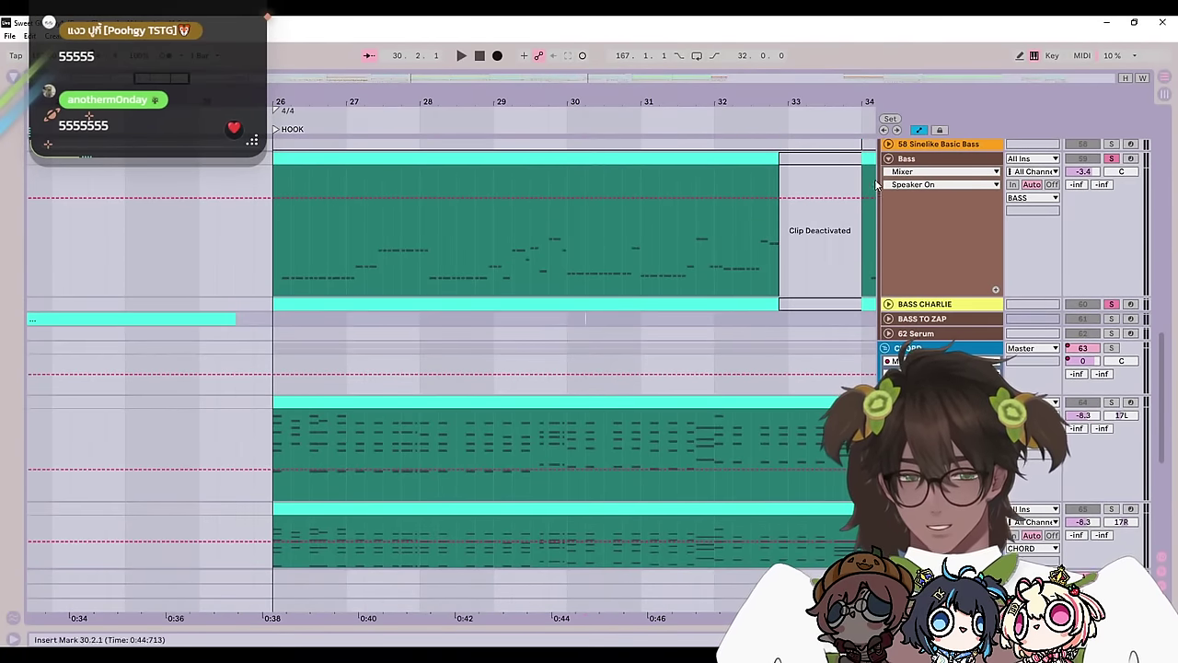
click(888, 158)
Step: Fold the SAW UNISON and SAW Core tracks, and clear all solos with the insert marker at 26.2.1
drag(657, 237, 728, 304)
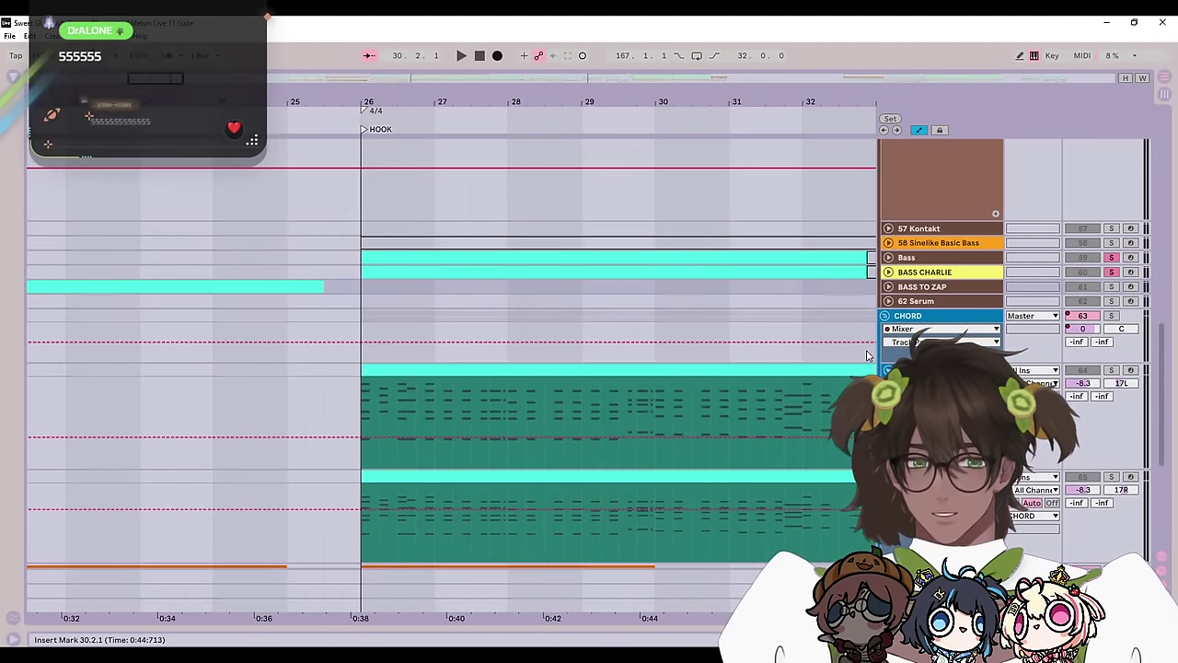
click(888, 371)
click(888, 385)
drag(664, 390, 556, 469)
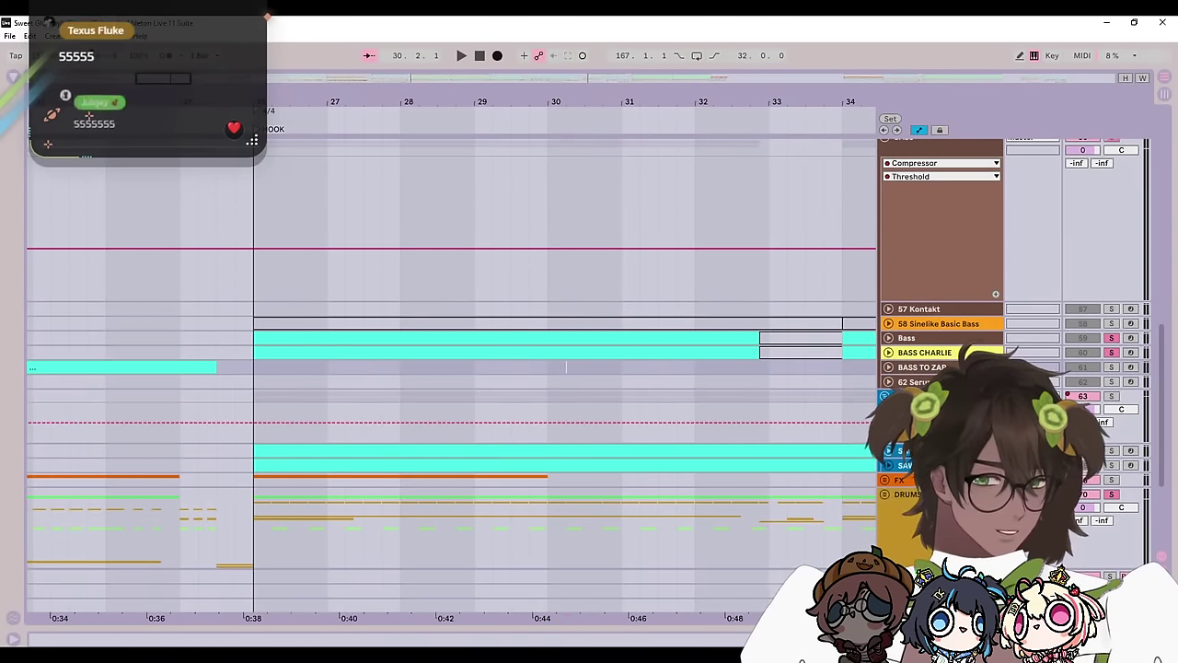
scroll(566, 367, up, 3)
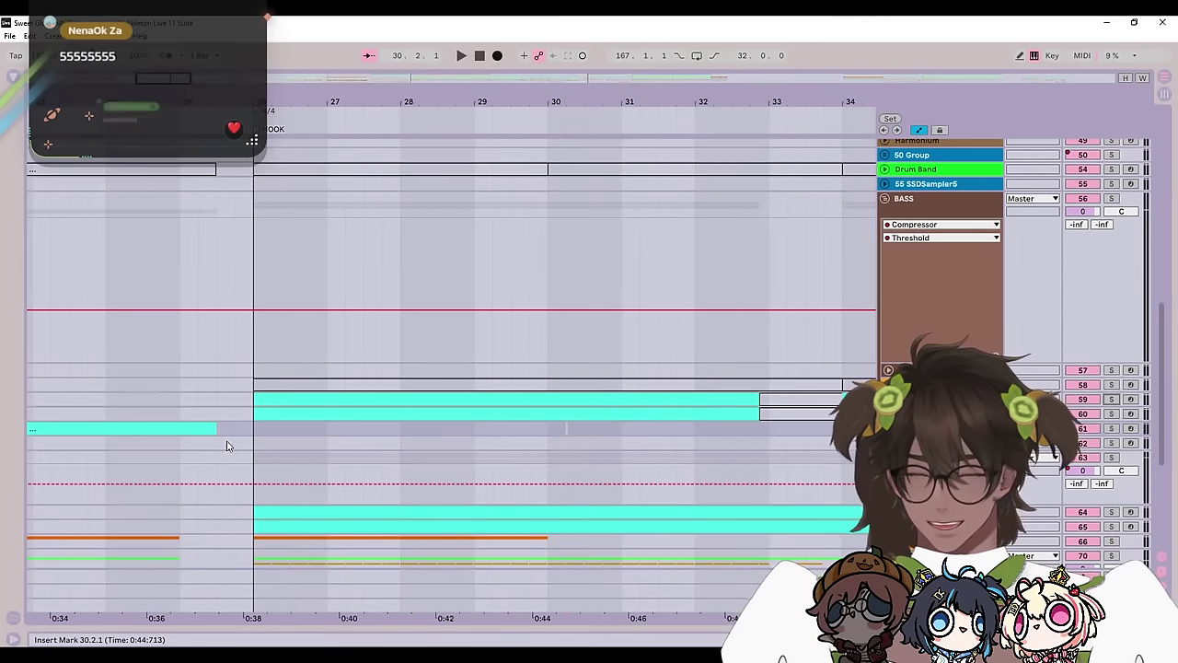
click(271, 444)
Step: Unfold the BRASS and KEYS groups, and open 27 Group inside KEYS to show the PIANO track's HOOK clips
scroll(686, 436, up, 10)
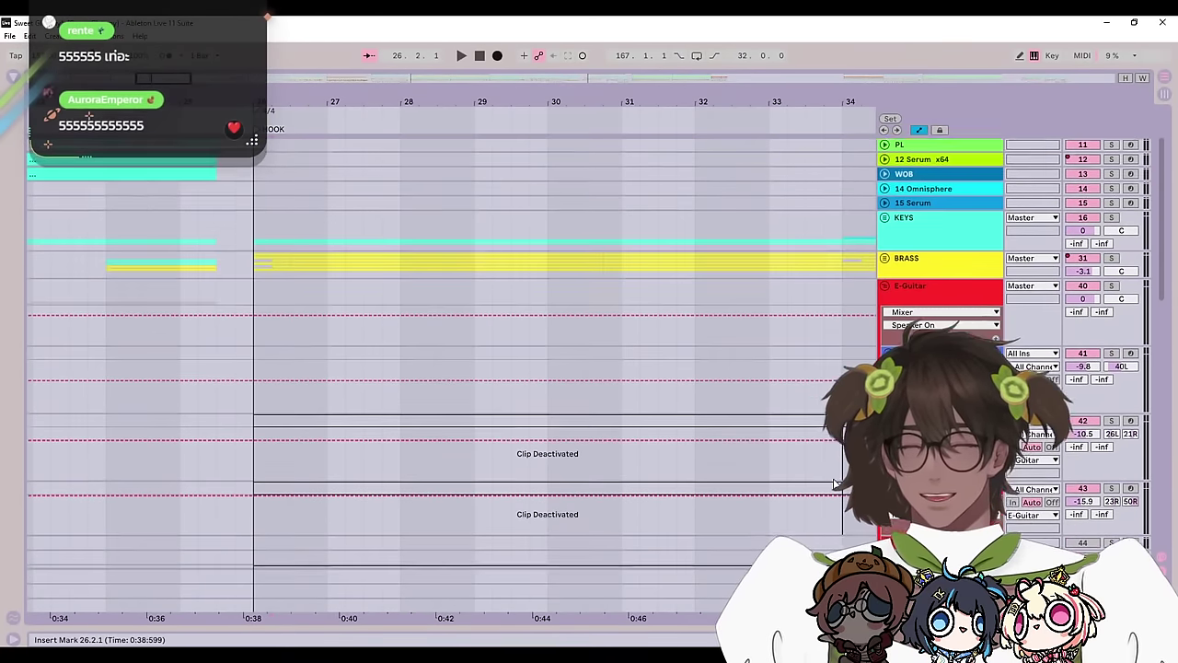
scroll(834, 484, up, 2)
click(885, 305)
click(886, 264)
scroll(799, 449, down, 6)
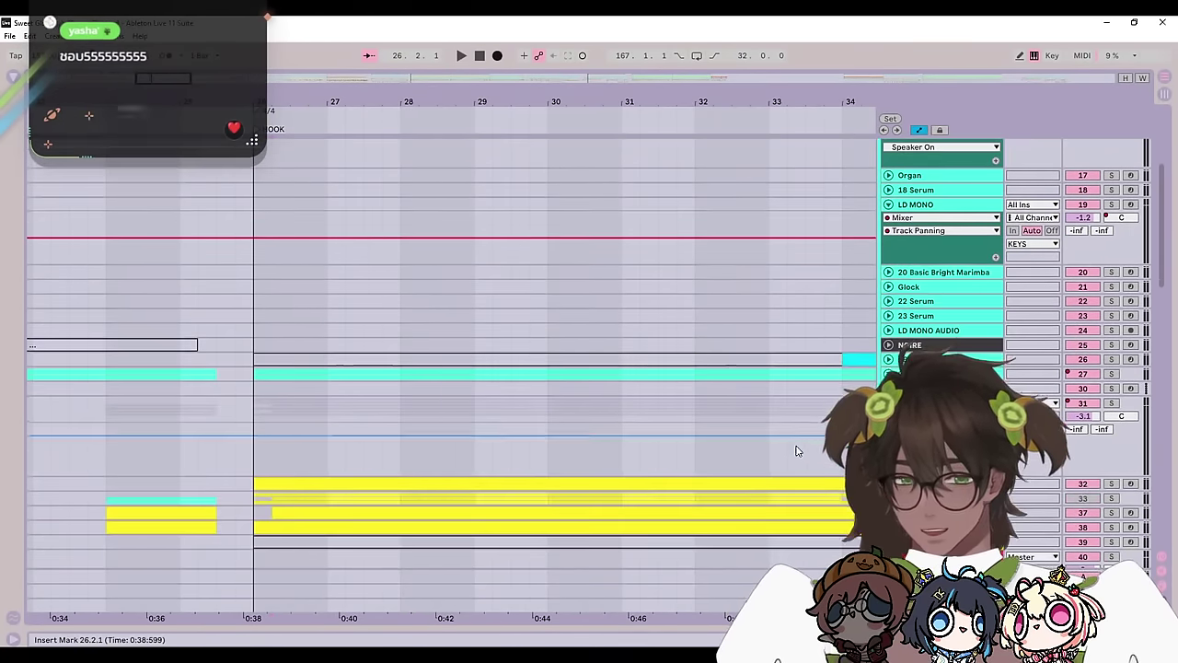
click(887, 370)
scroll(358, 422, down, 7)
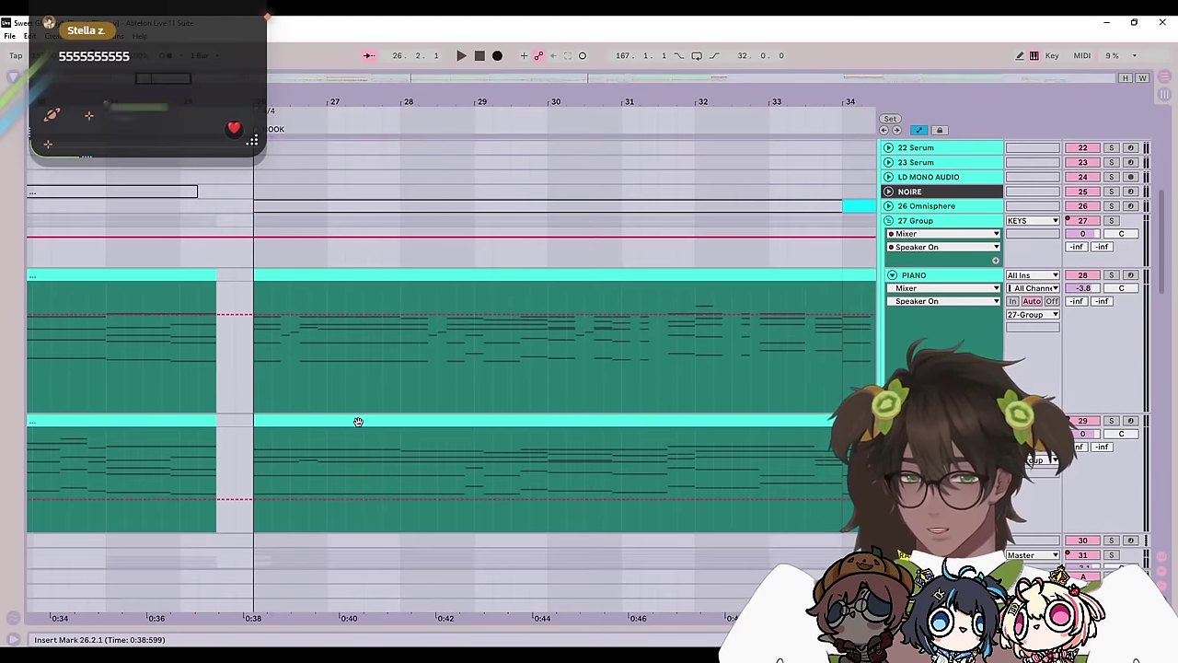
Step: Solo the PIANO and KEY PAD tracks and play them from 25.4.1 into the HOOK, then stop playback
click(231, 370)
click(1111, 275)
key(space)
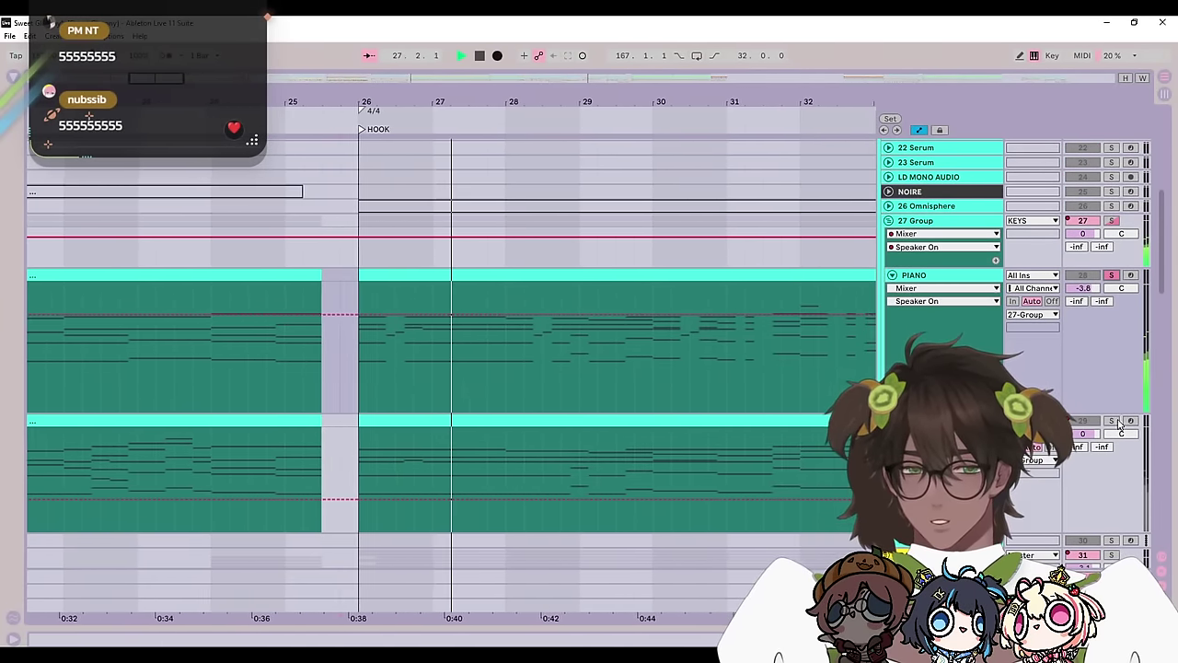
scroll(648, 451, down, 2)
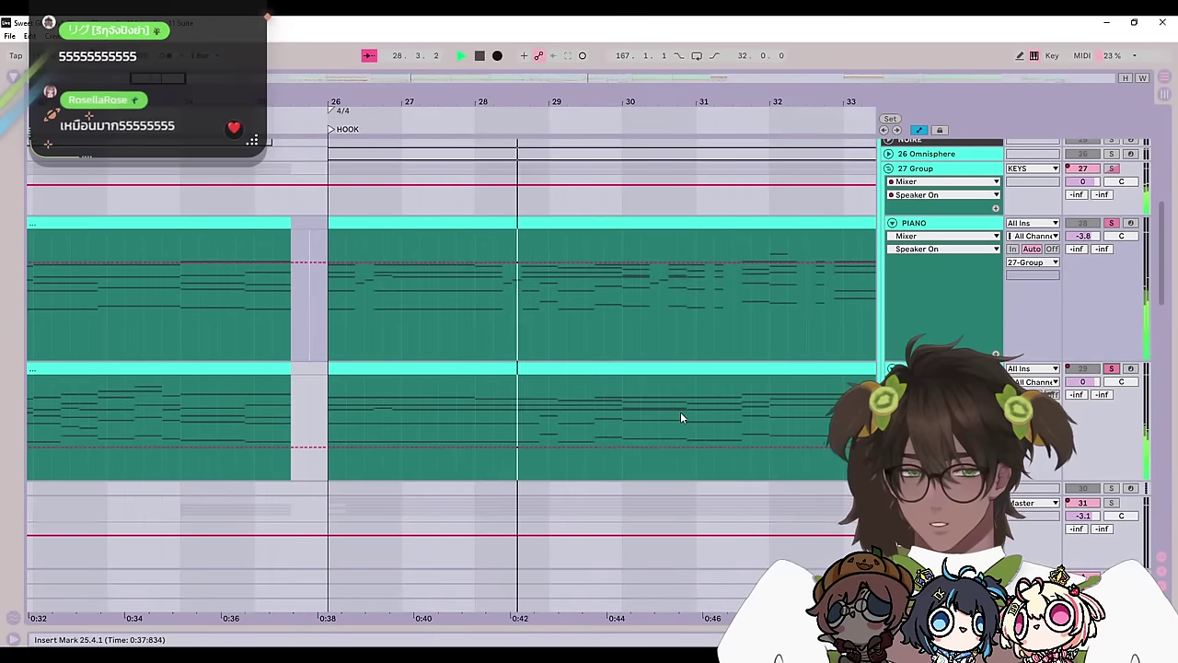
scroll(727, 419, down, 3)
right_click(796, 435)
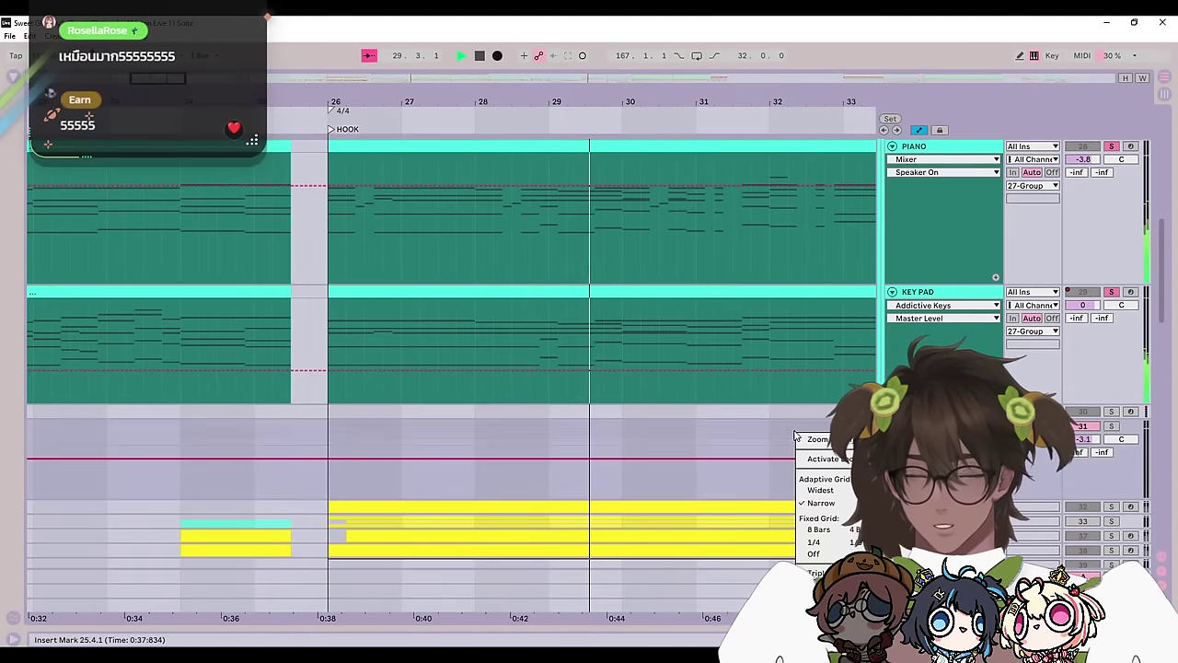
click(819, 505)
scroll(491, 418, down, 1)
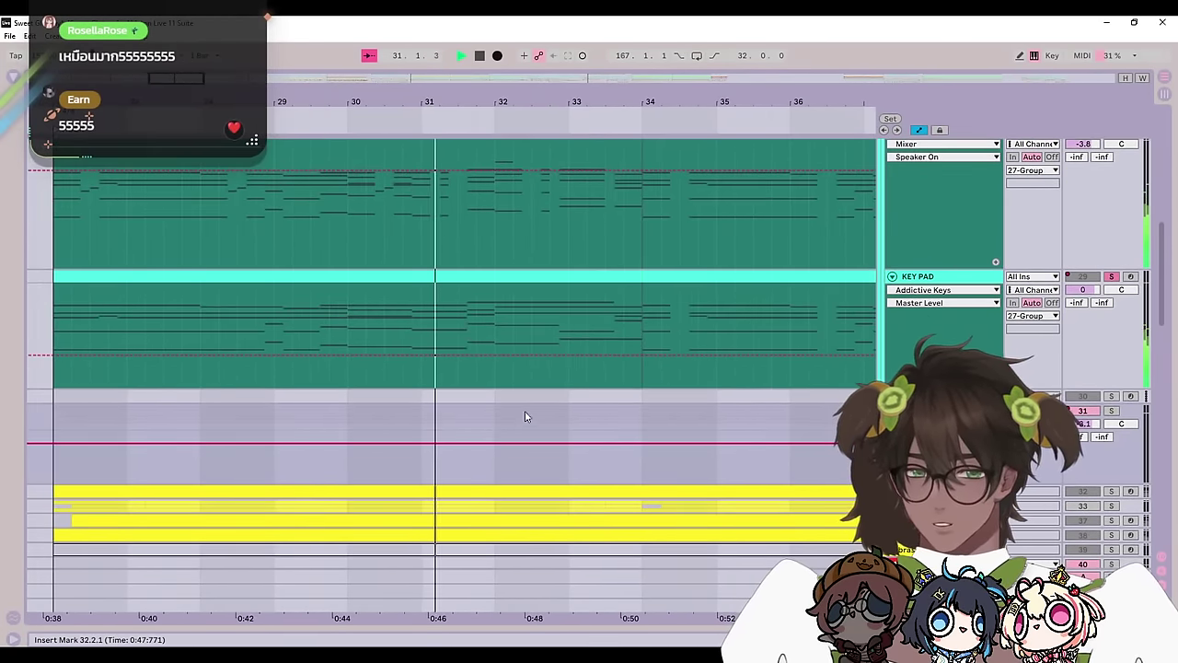
key(space)
Step: Compare the PIANO and KEY PAD clips in the VRS1 and PRE-HOOK sections with those in the HOOK
drag(364, 384, 946, 434)
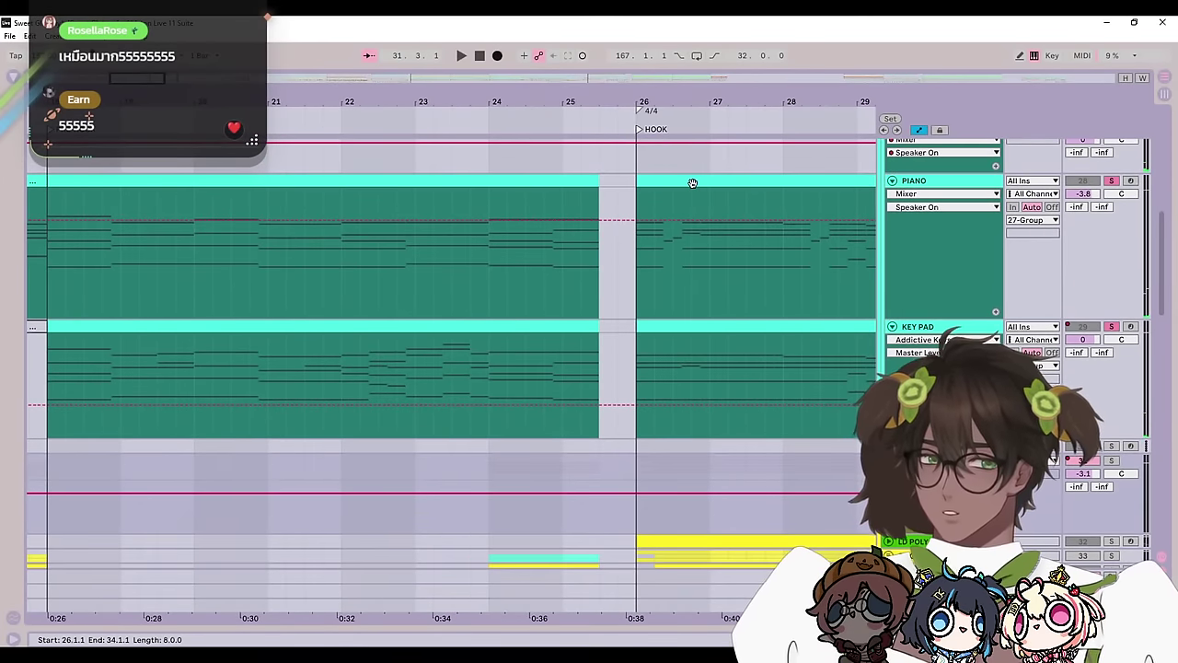
scroll(576, 451, up, 1)
scroll(576, 451, left, 10)
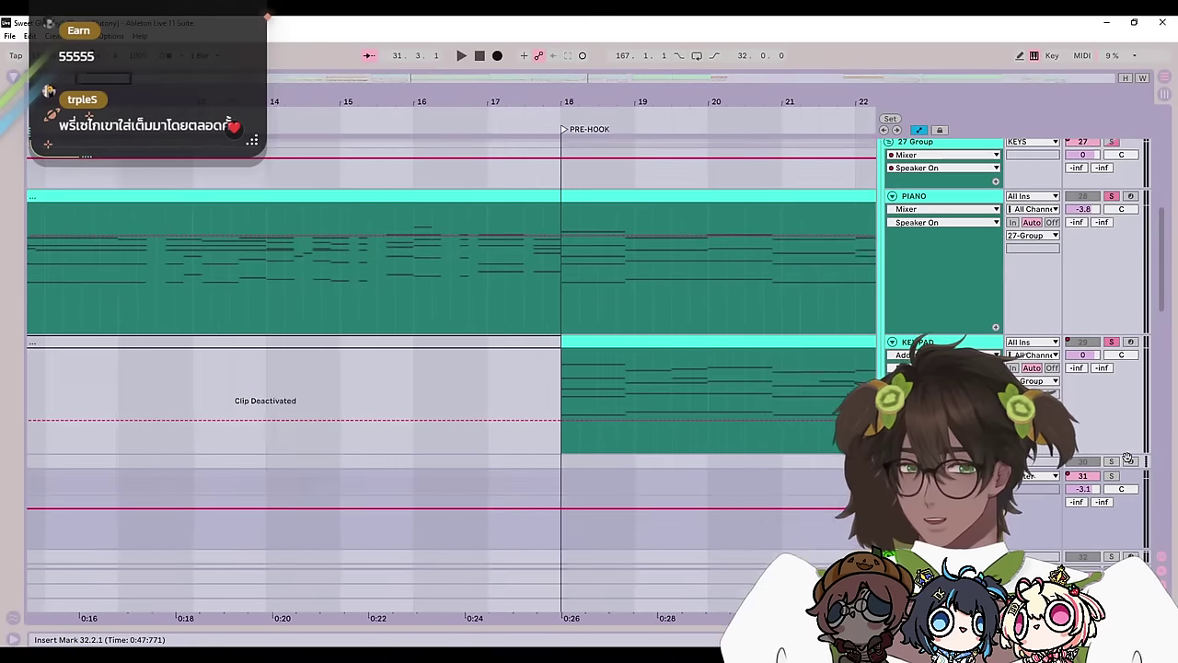
scroll(730, 450, down, 2)
scroll(730, 450, right, 7)
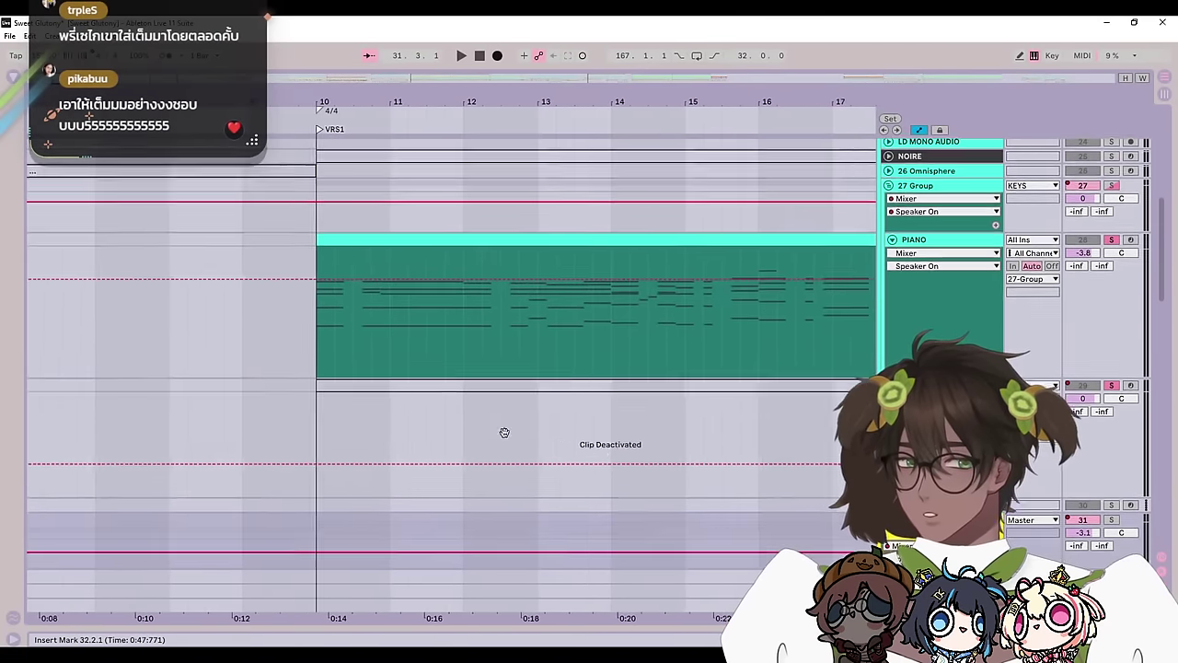
scroll(621, 397, right, 9)
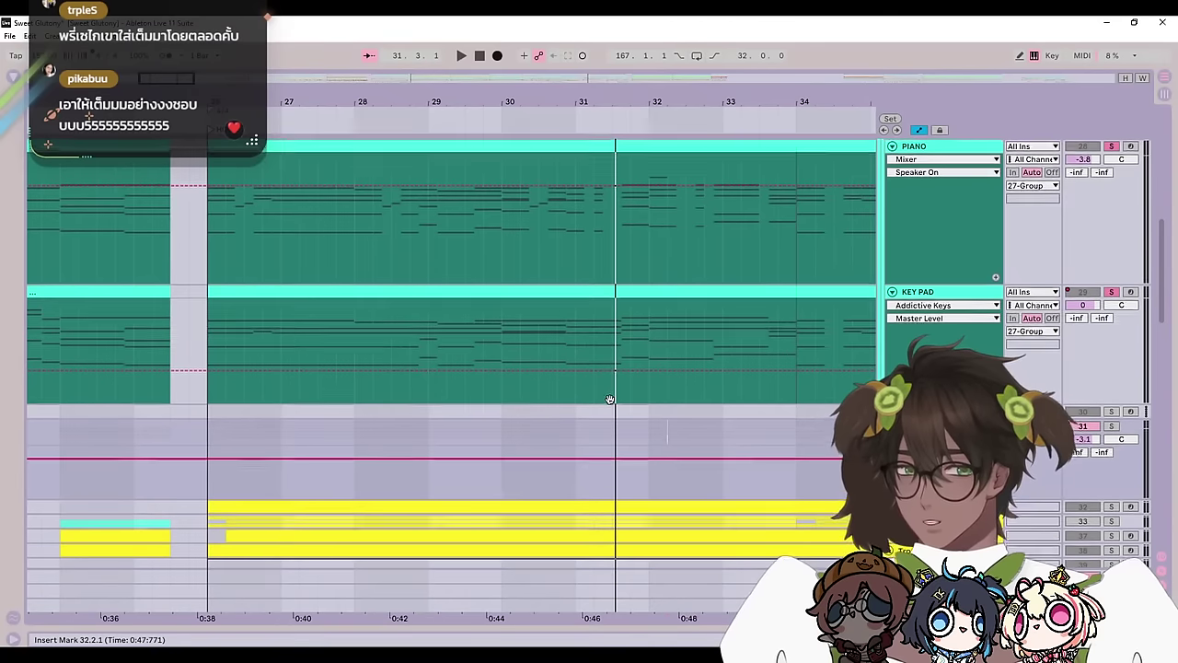
Step: Fold the PIANO and KEY PAD tracks and unfold the LD POLY track in the BRASS group
scroll(684, 438, up, 2)
scroll(685, 438, up, 2)
click(892, 251)
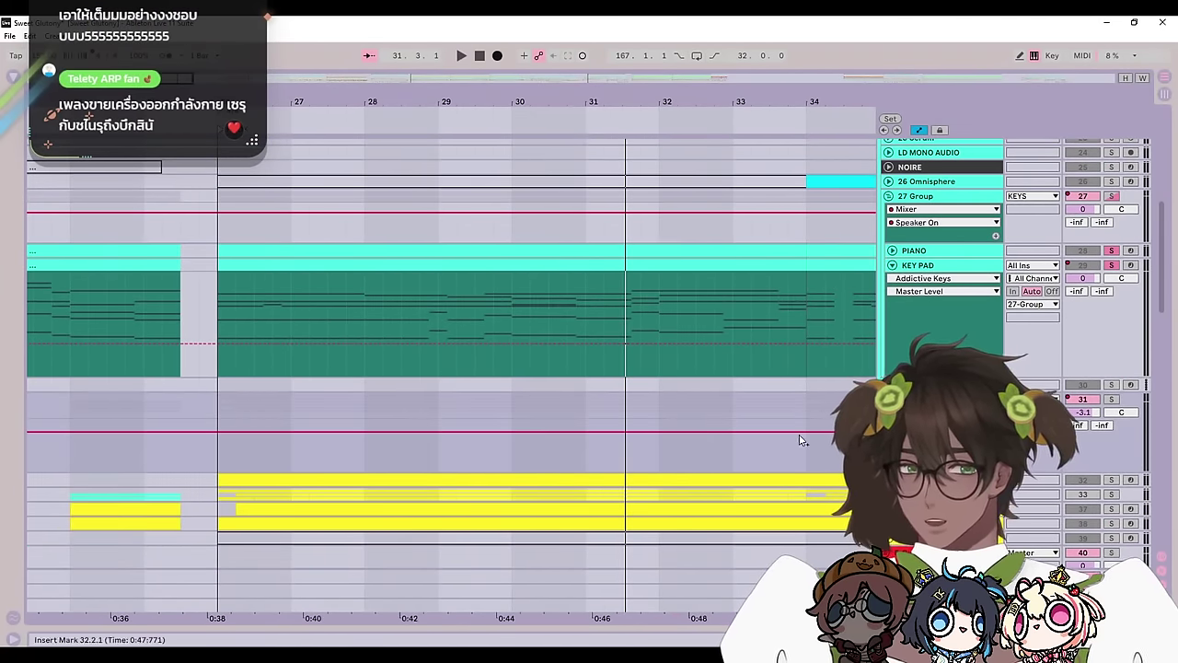
click(891, 265)
click(887, 374)
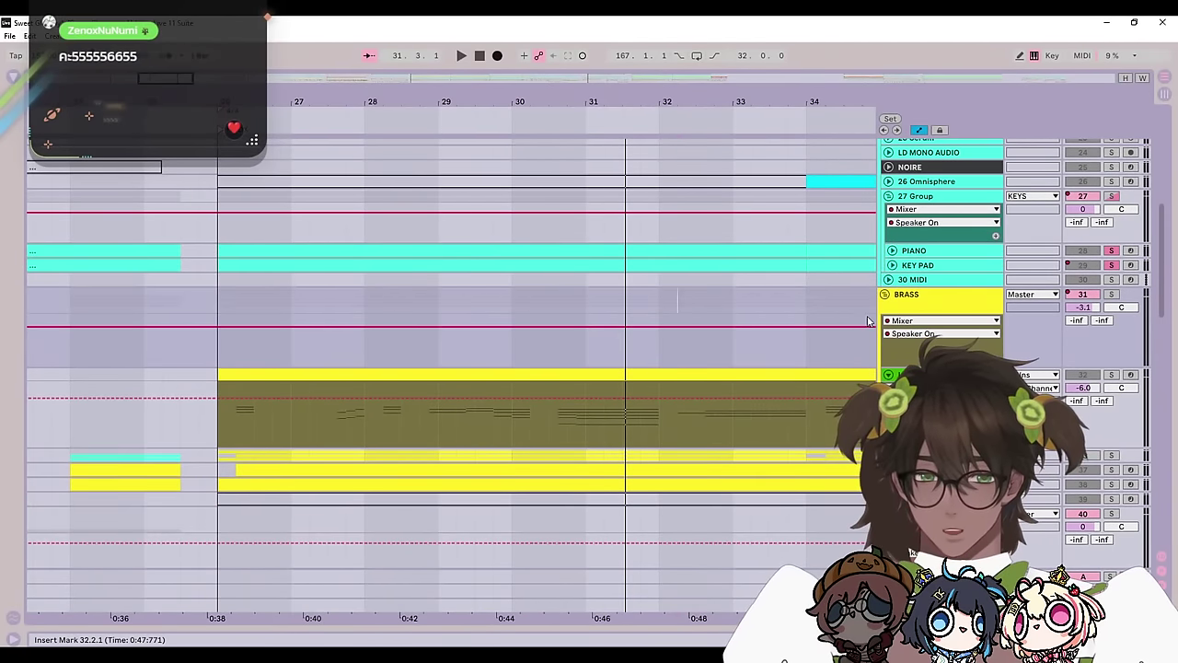
Step: Solo the DRUMS group, the BRASS group and 27 Group together
scroll(451, 368, down, 3)
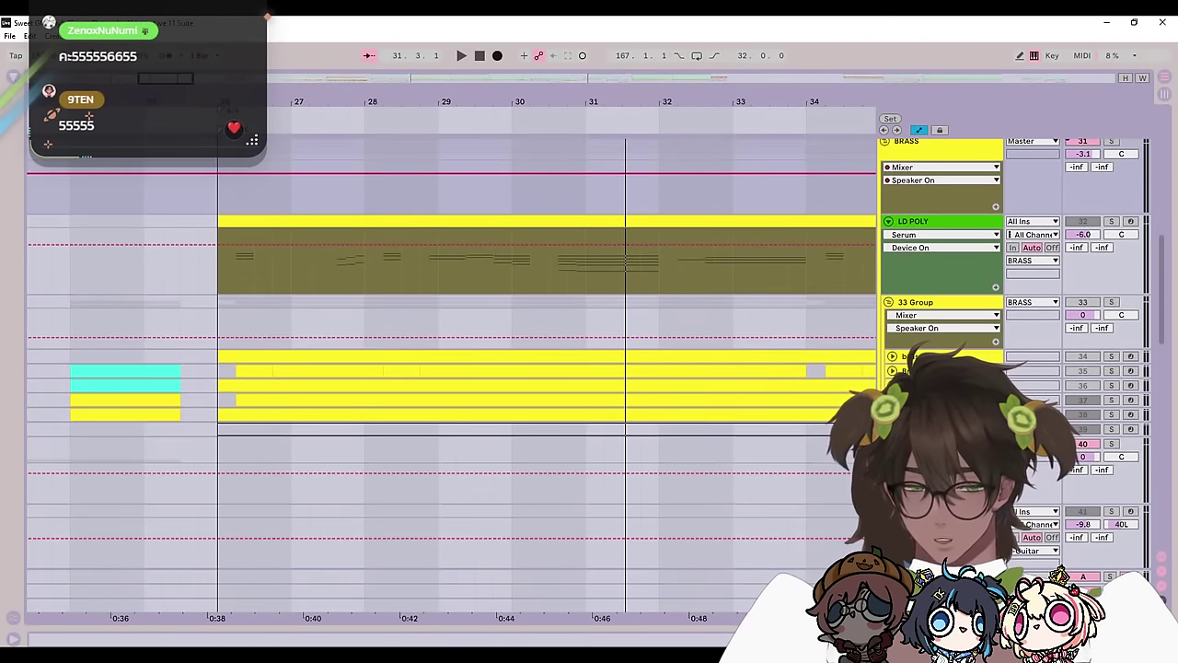
scroll(677, 346, up, 4)
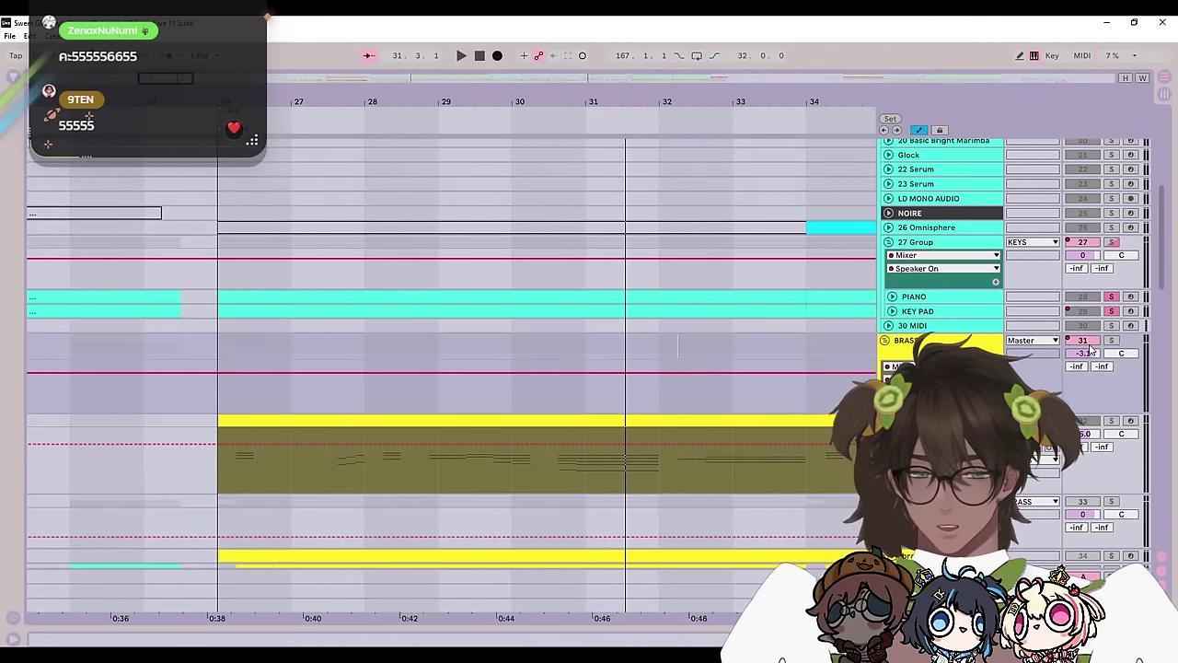
scroll(644, 413, down, 10)
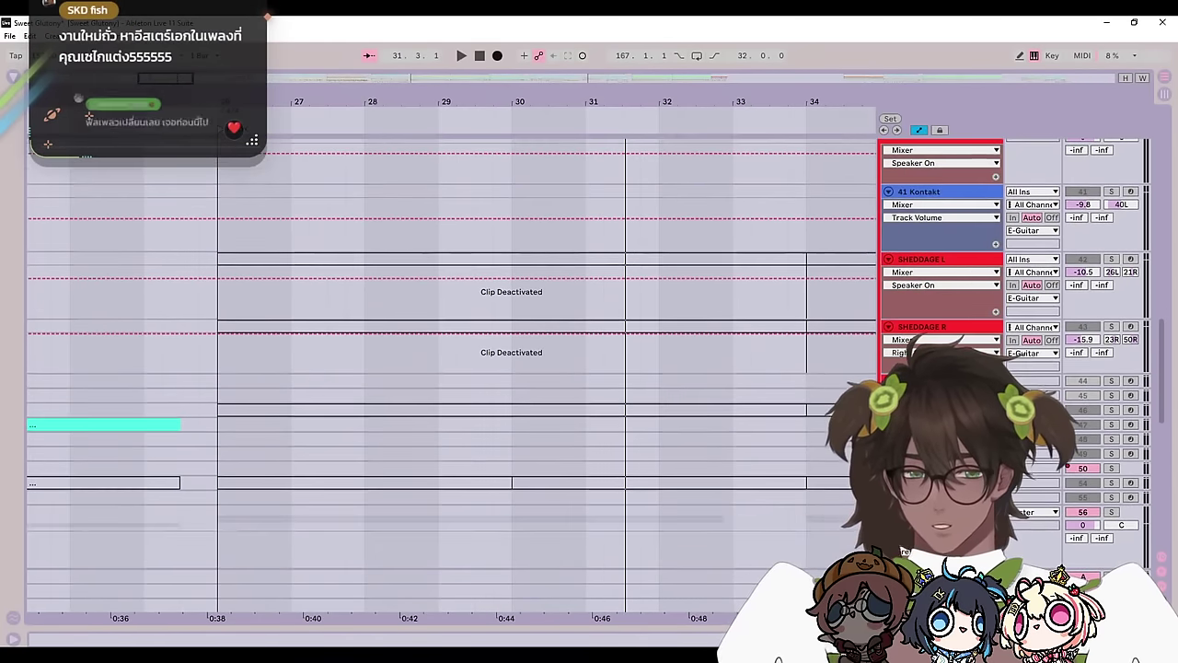
scroll(1072, 490, down, 10)
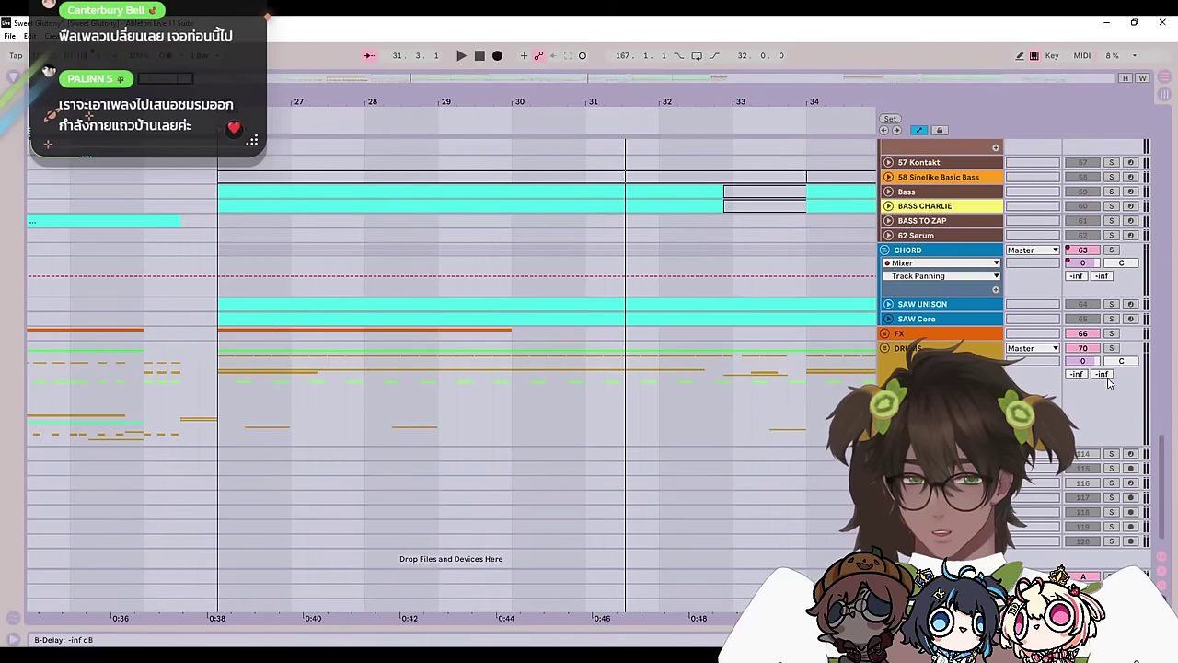
click(1113, 352)
scroll(468, 568, up, 15)
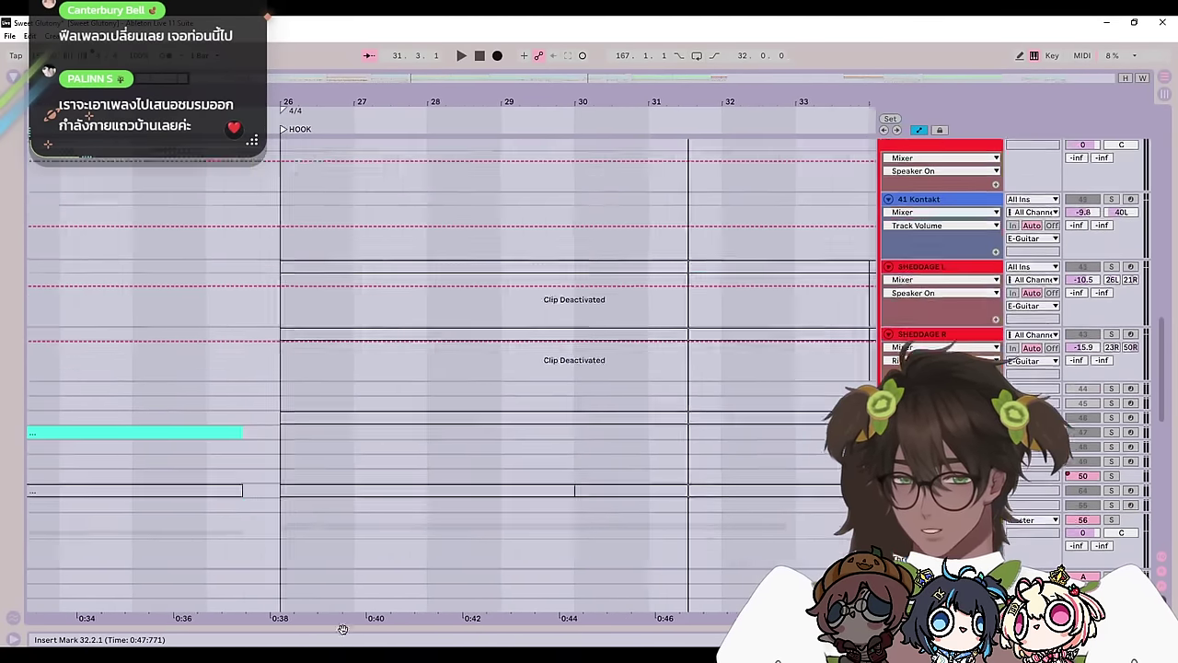
scroll(424, 553, up, 10)
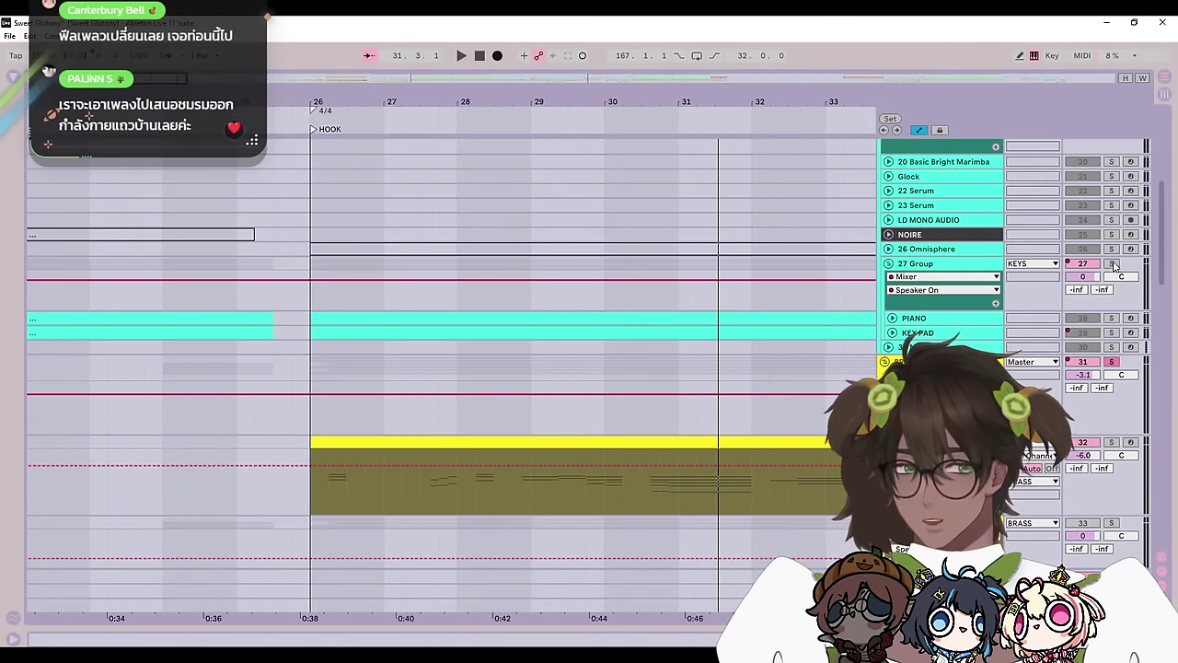
ctrl+click(1113, 264)
Step: Play the soloed groups from 25.3.1 through the HOOK, with the Trombone track's notes unfolded
key(space)
drag(355, 319, 657, 328)
click(655, 330)
key(space)
key(space)
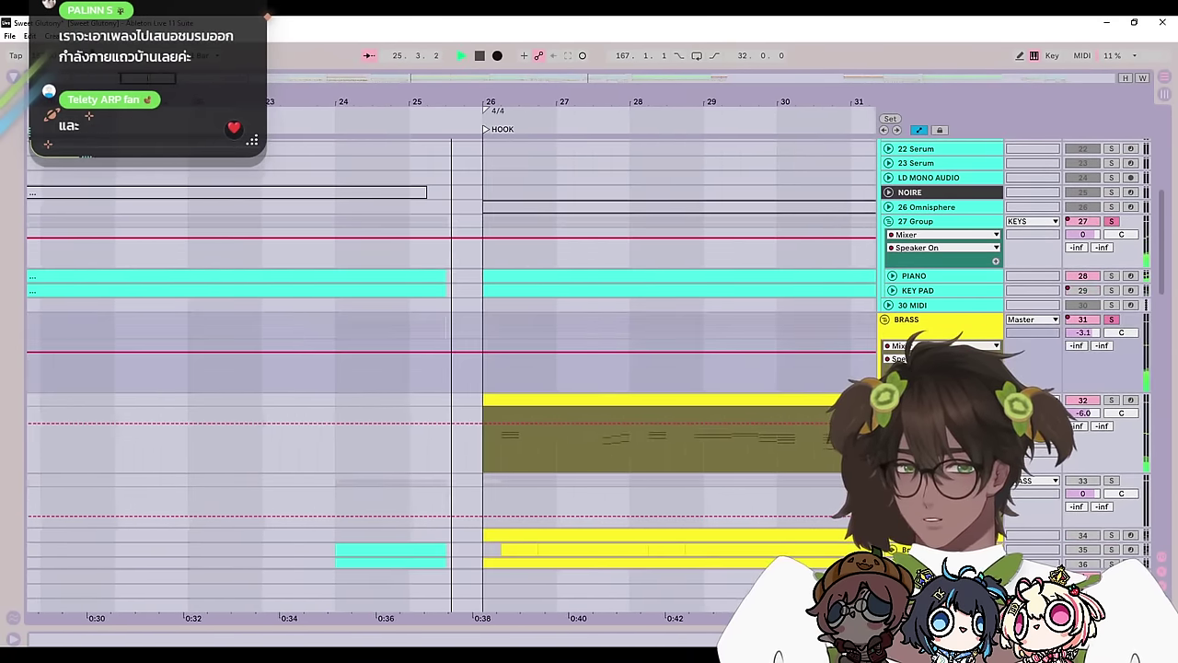
scroll(552, 368, down, 3)
scroll(552, 368, down, 2)
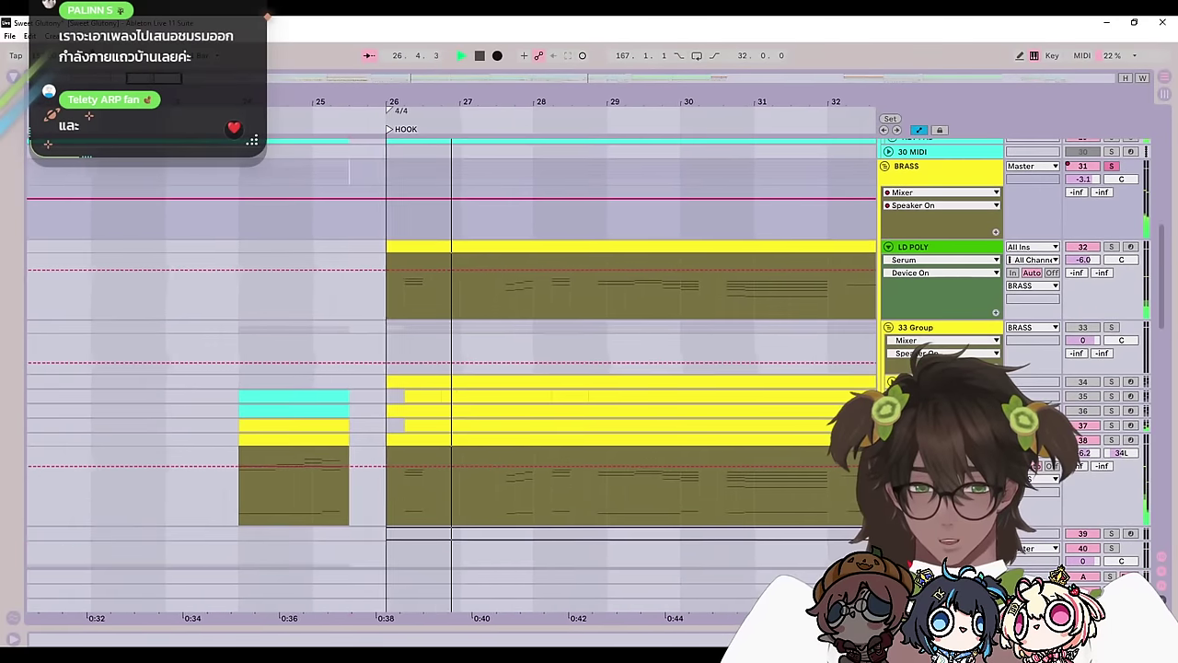
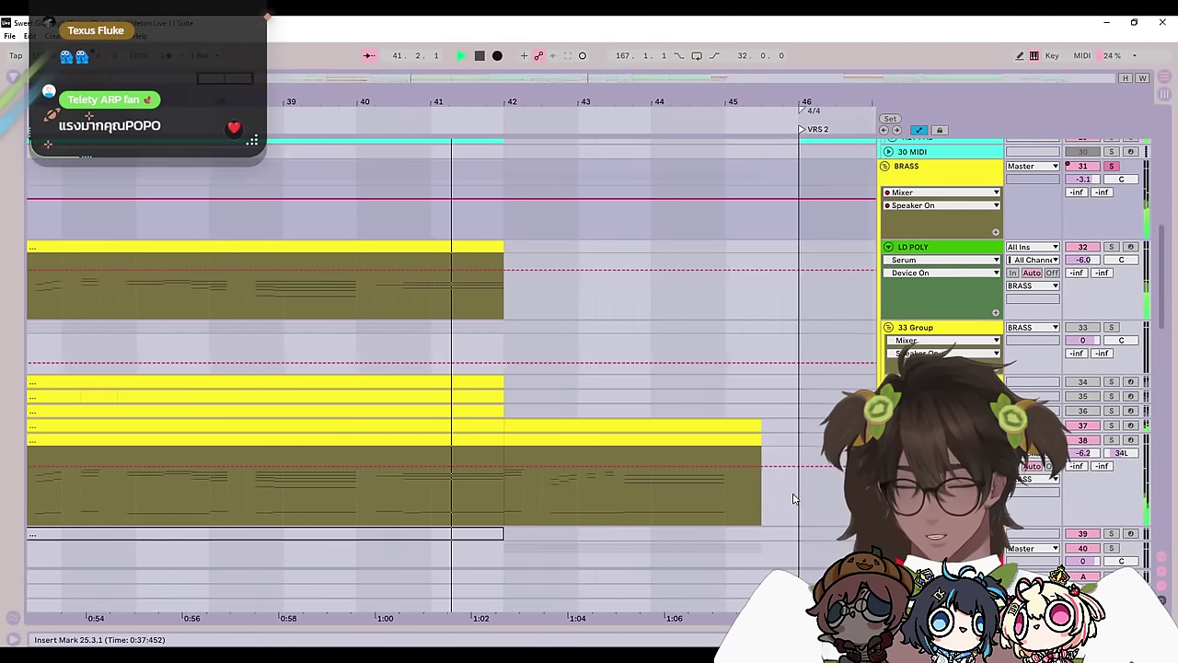
Step: Stop playback, return to the start of the HOOK, and fold the E-Guitar and BASS groups
drag(548, 314, 1128, 228)
drag(494, 457, 1033, 307)
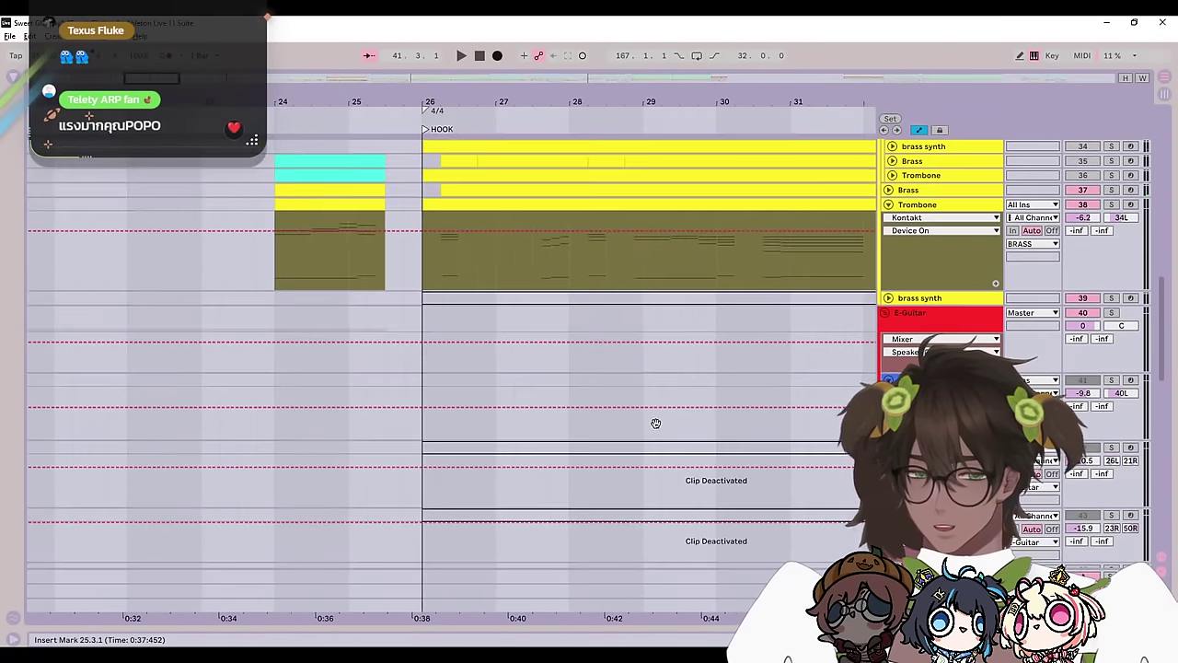
drag(654, 421, 578, 328)
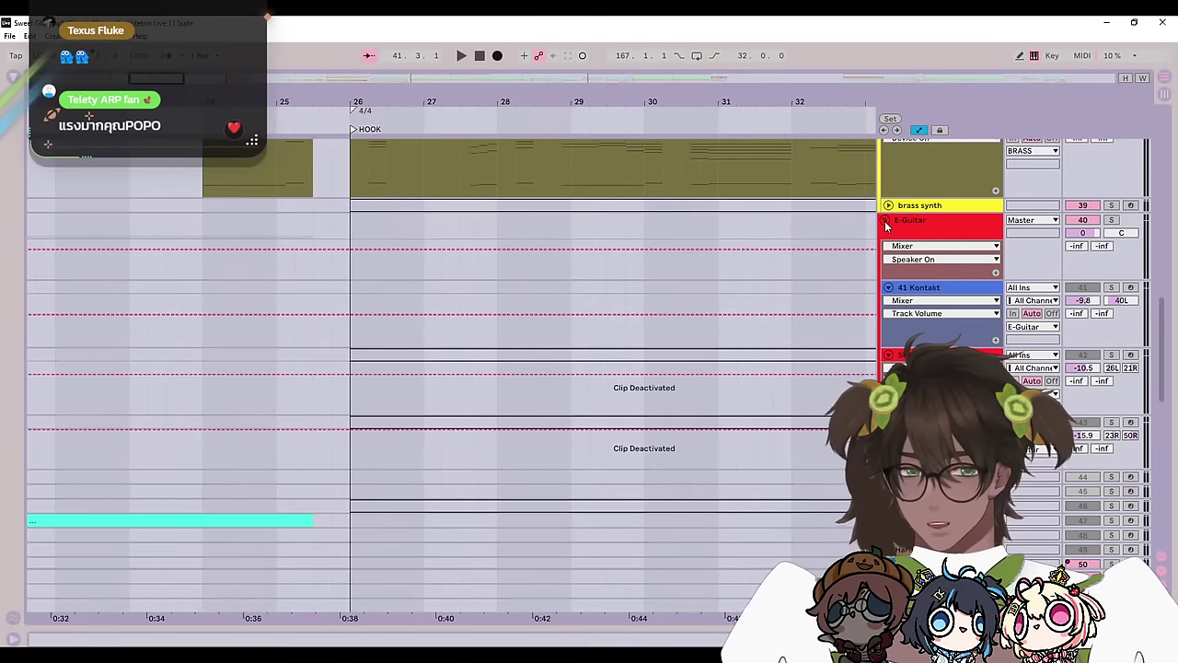
click(885, 221)
scroll(886, 225, up, 2)
click(884, 399)
Step: Fold the LD POLY track and the BRASS group, and clear all solos
scroll(885, 398, down, 3)
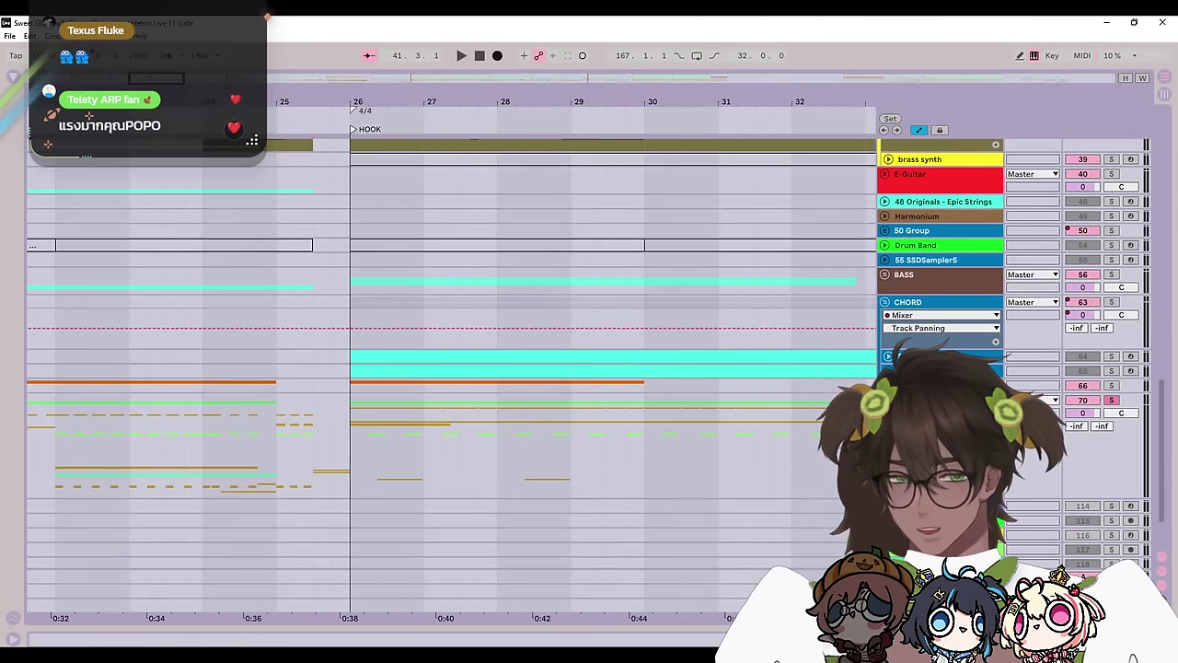
scroll(552, 322, up, 2)
scroll(552, 368, up, 5)
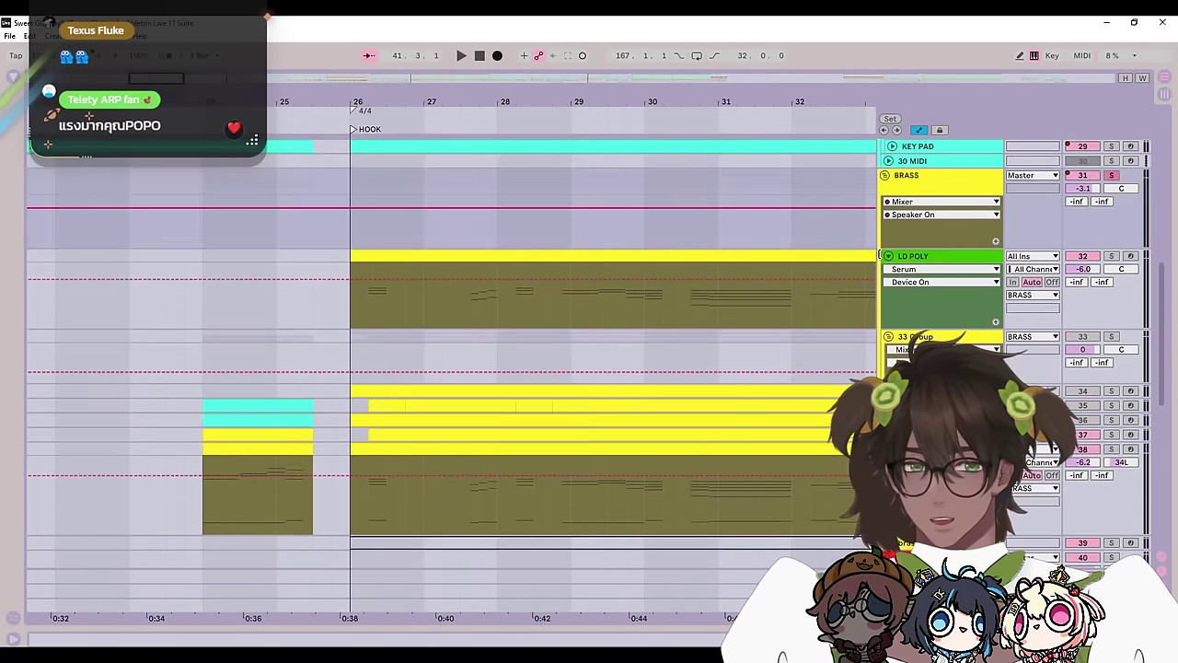
click(888, 256)
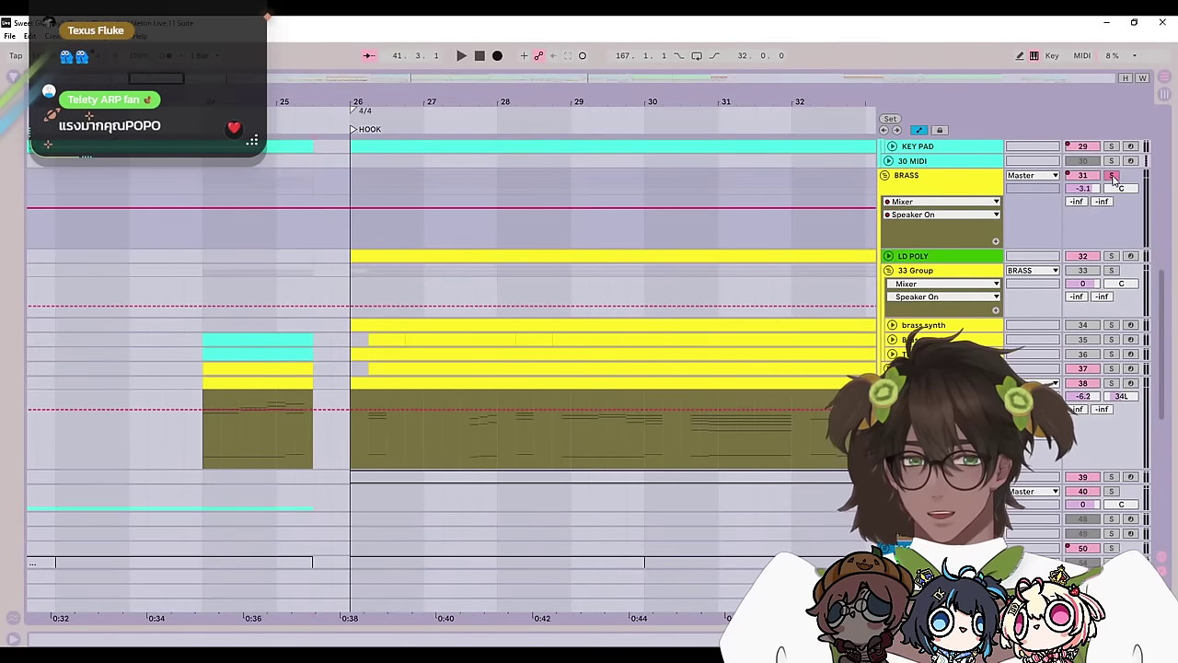
click(884, 175)
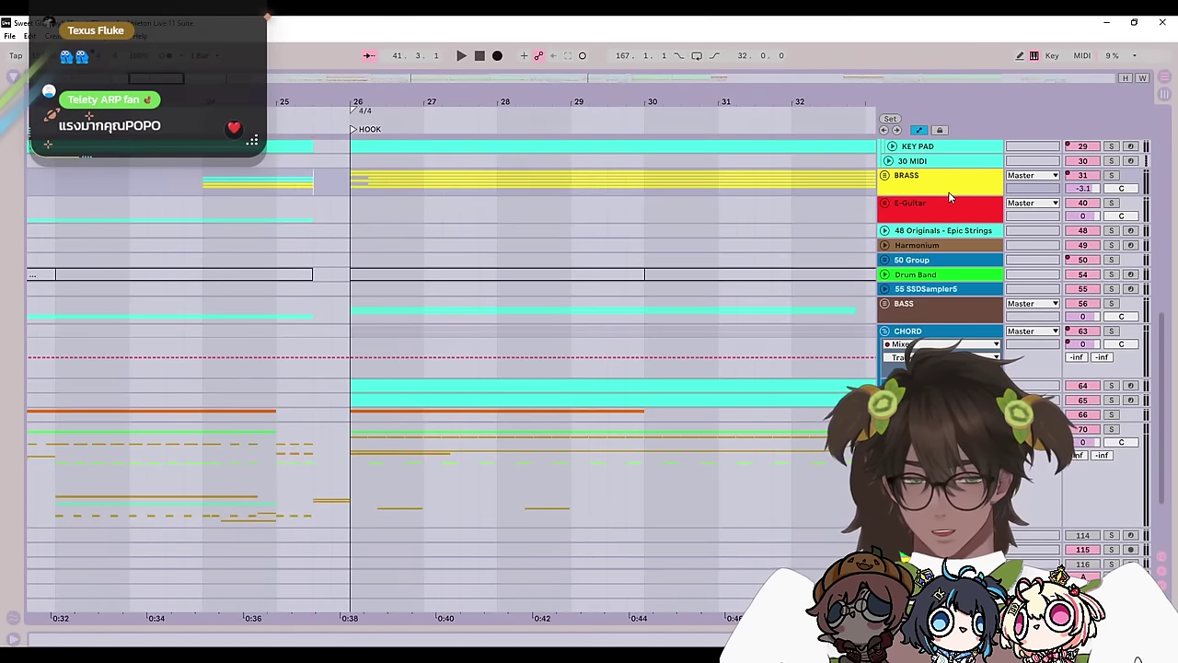
Step: Reopen the BRASS group and set its Speaker On automation to off from the start of the HOOK at bar 26
right_click(1075, 178)
click(1058, 188)
drag(594, 251, 525, 310)
drag(387, 289, 246, 300)
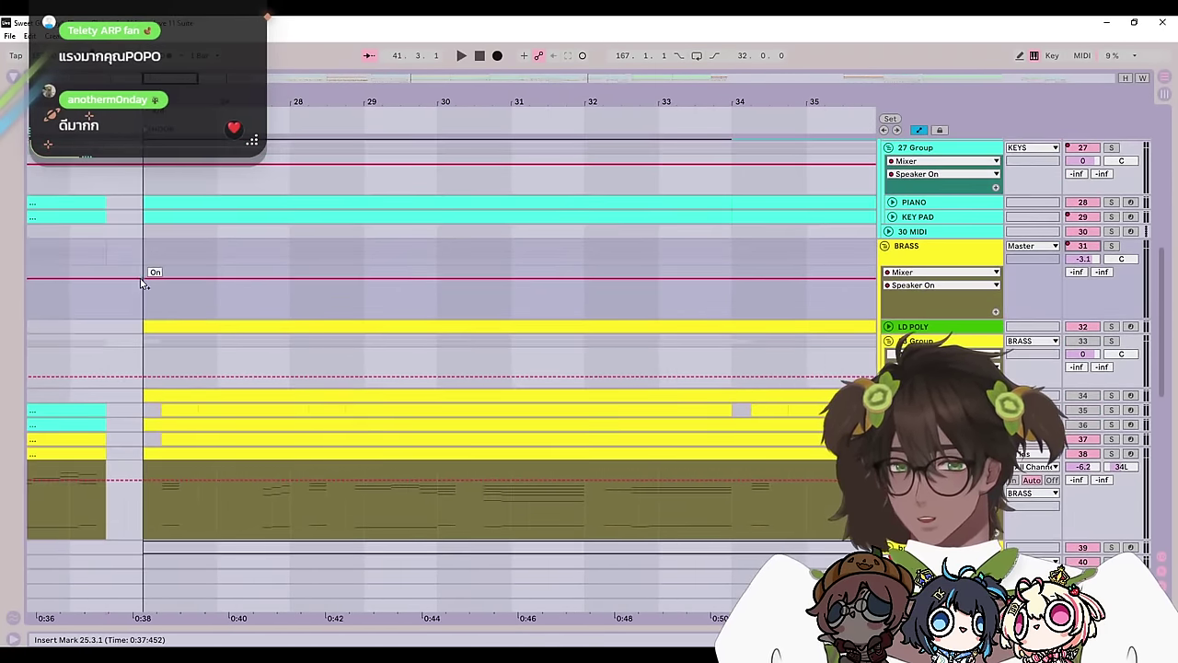
drag(525, 326, 150, 310)
drag(590, 313, 157, 287)
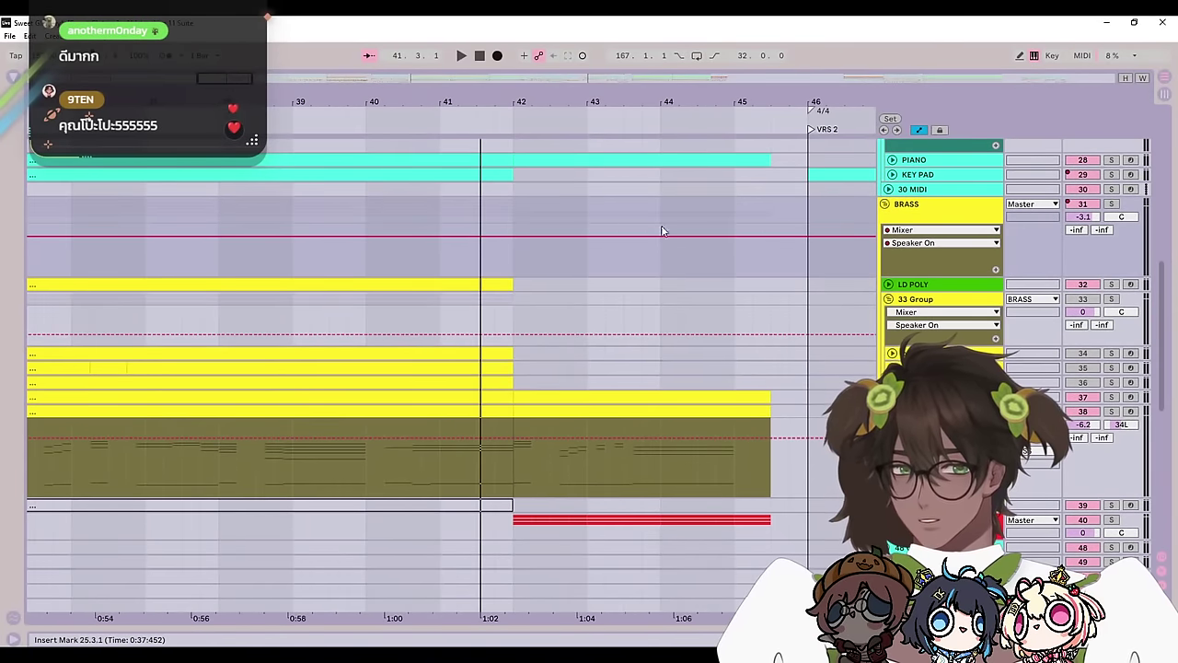
drag(285, 239, 1056, 277)
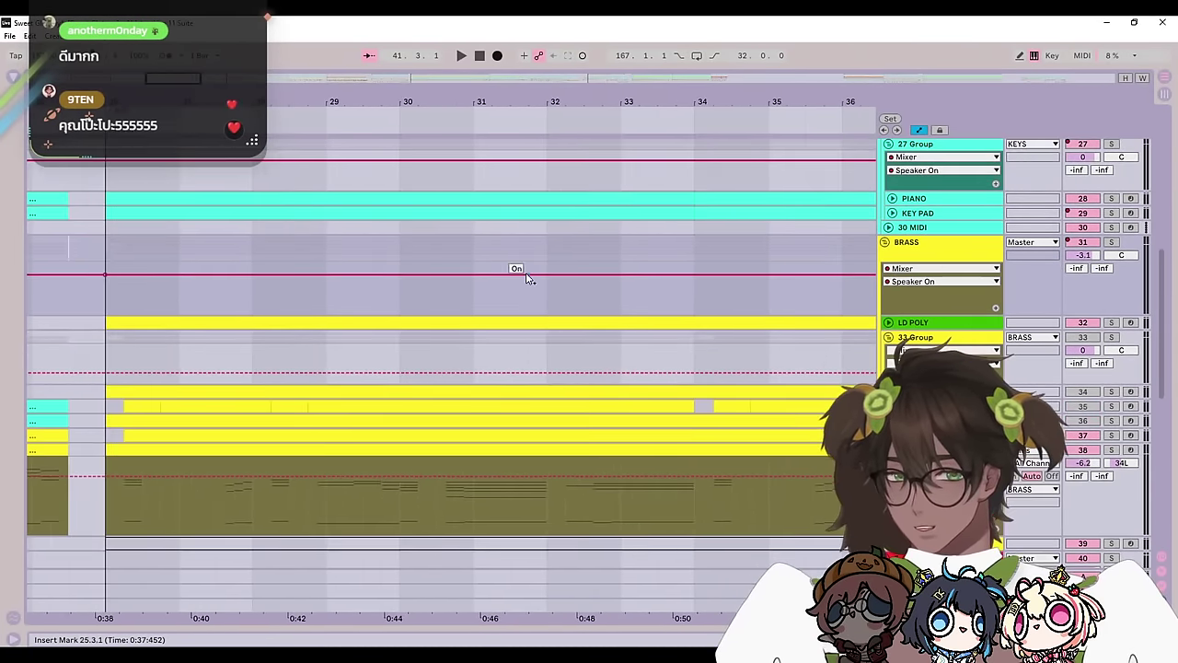
drag(510, 279, 122, 309)
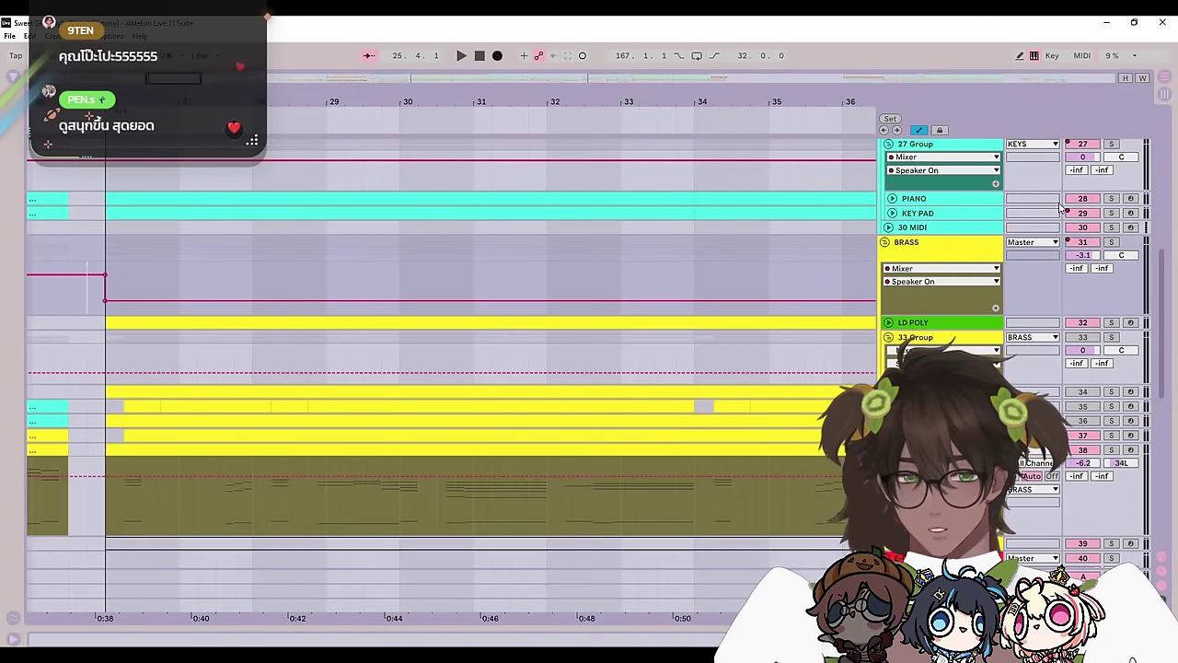
Step: Play the HOOK from 25.4.1 with the BRASS group switched off, folding and reopening the group during playback
key(space)
click(885, 243)
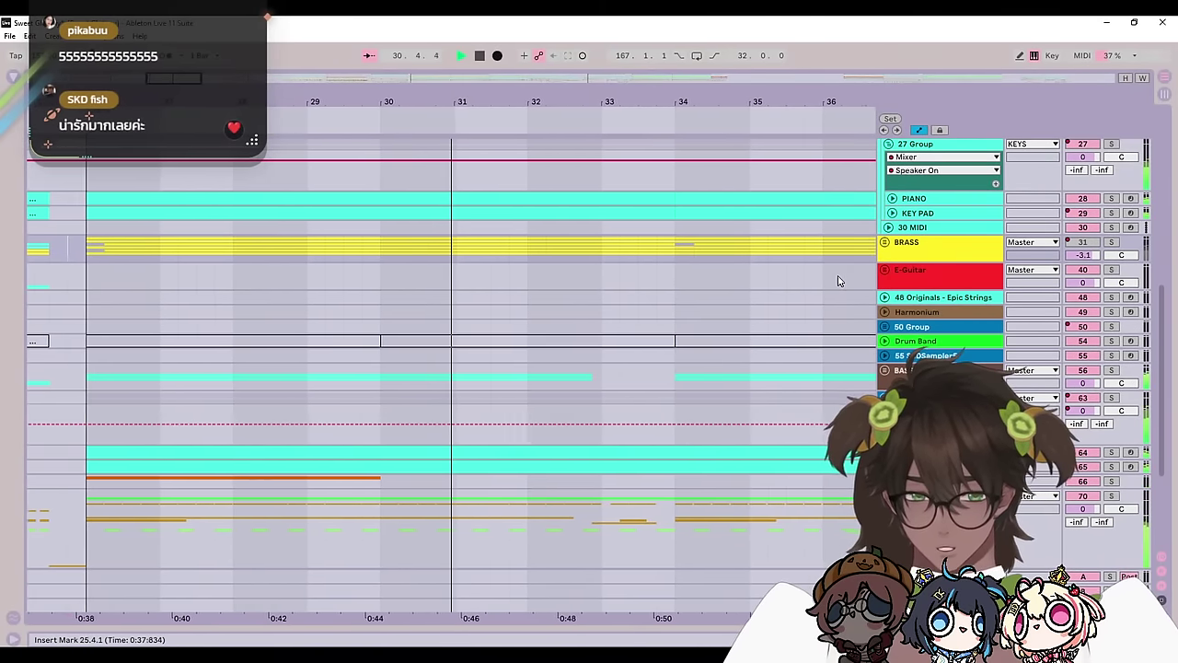
click(884, 242)
drag(530, 386, 920, 320)
drag(378, 266, 235, 291)
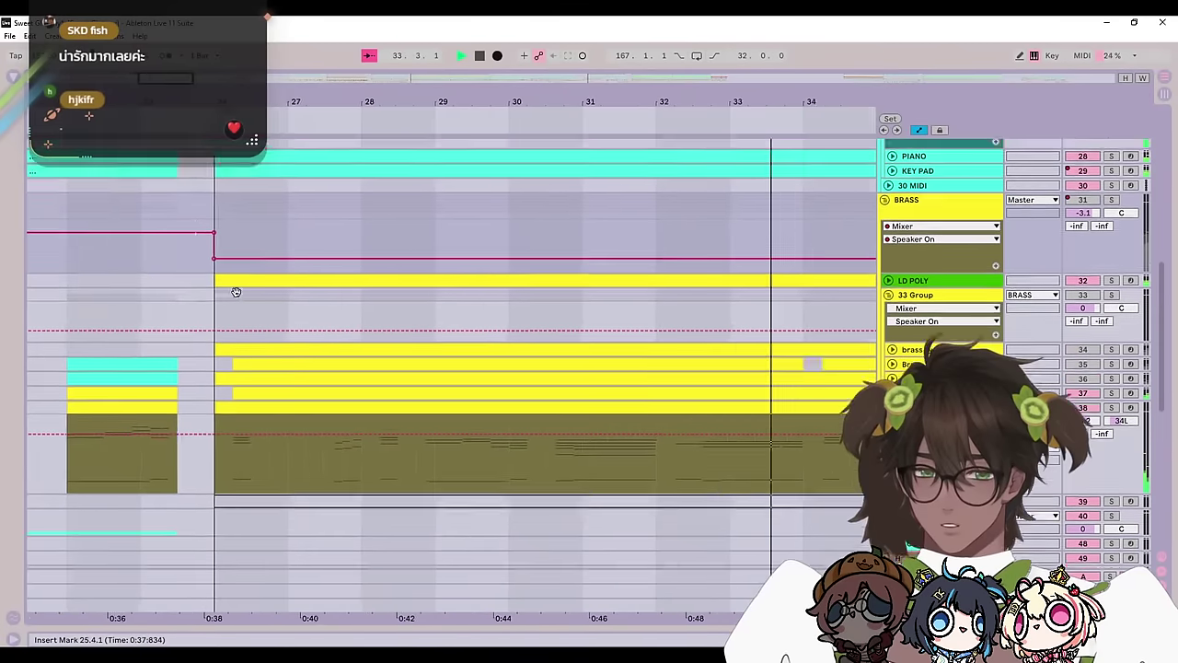
drag(751, 297, 494, 299)
drag(578, 299, 425, 310)
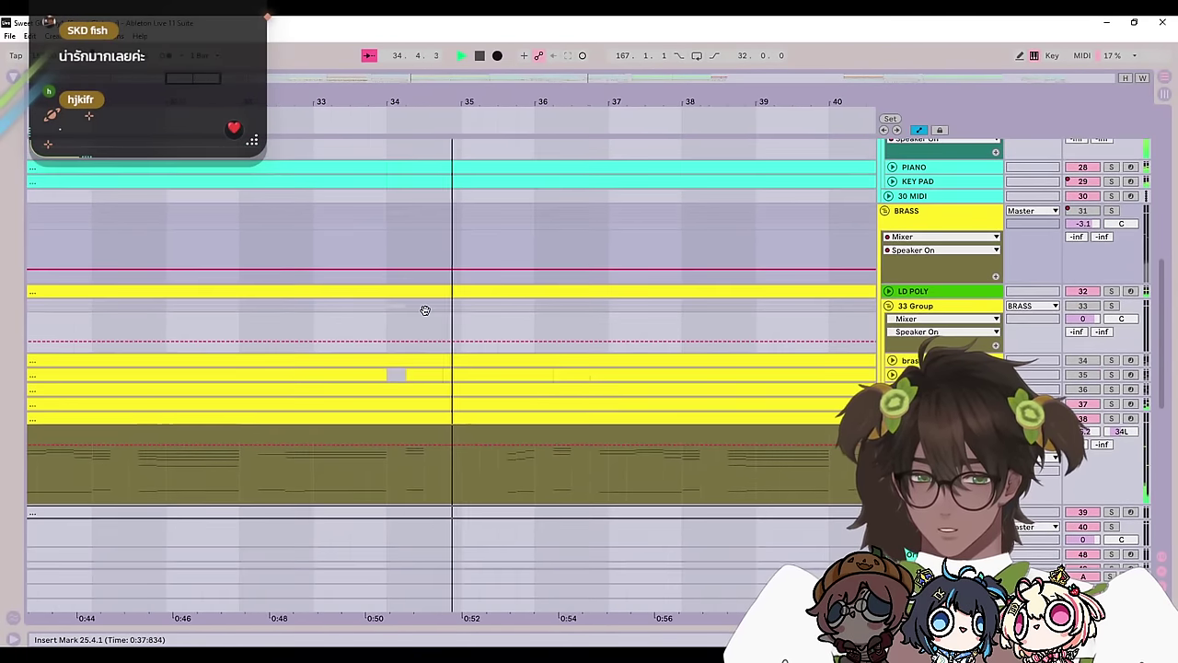
Step: Select 26.1.1 to 42.1.1 in the BRASS group, stop playback, and return the group's Speaker On automation to on
scroll(533, 306, down, 1)
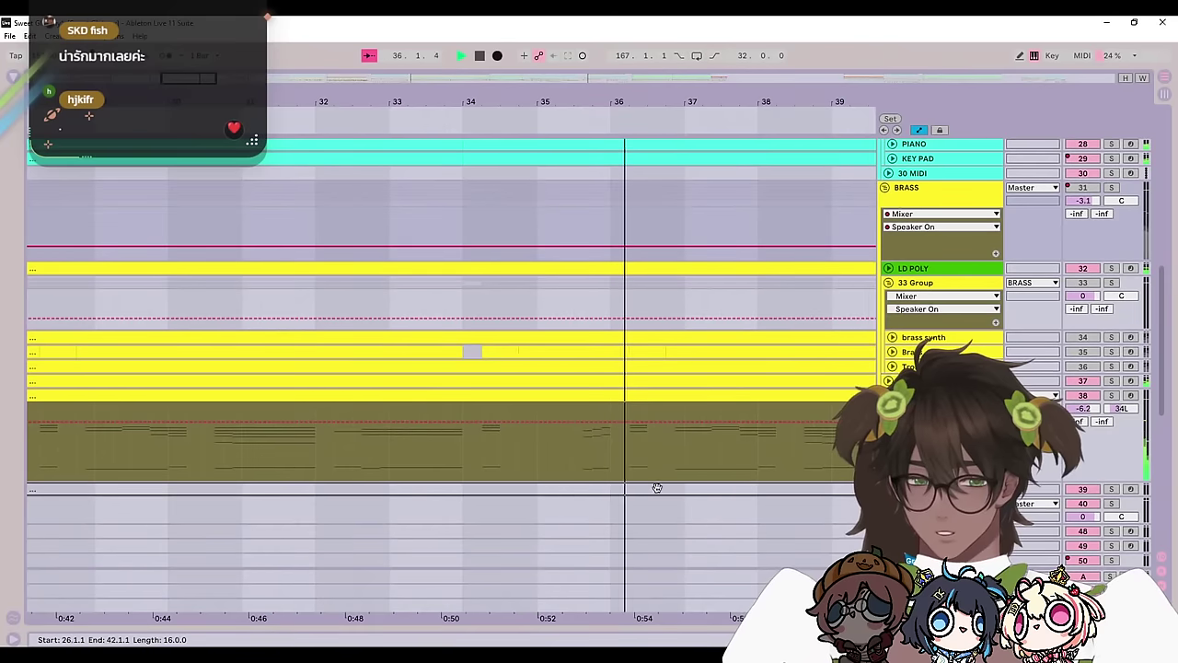
drag(657, 488, 1007, 509)
drag(718, 479, 270, 467)
drag(675, 518, 610, 467)
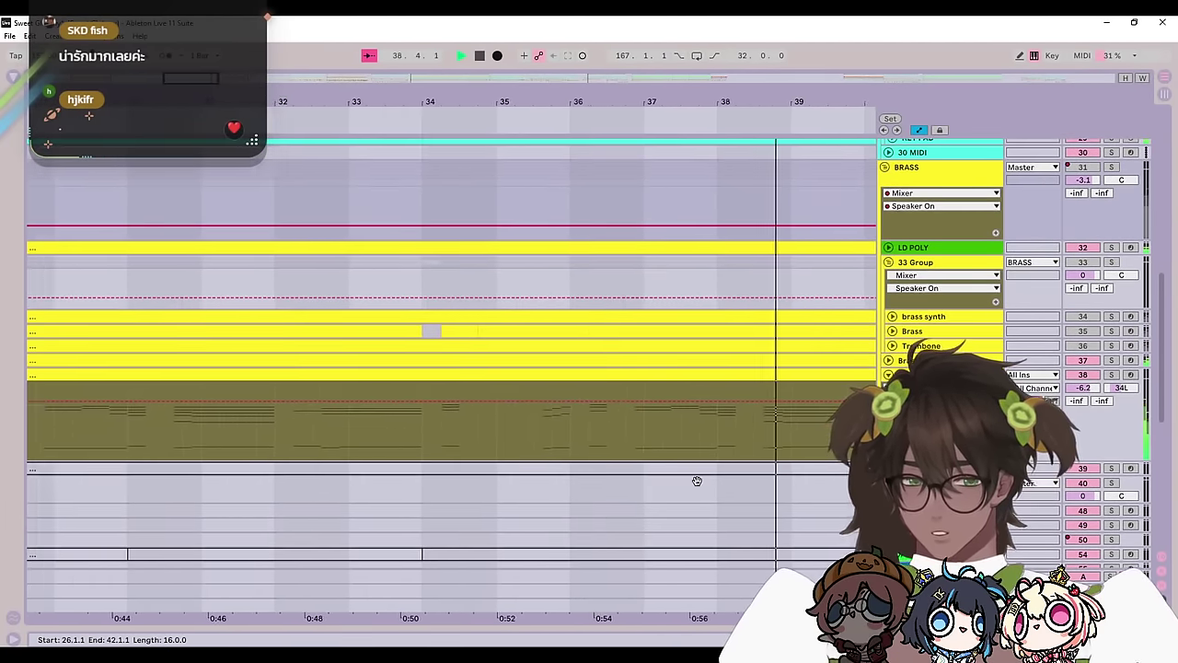
drag(697, 482, 864, 507)
drag(449, 453, 805, 484)
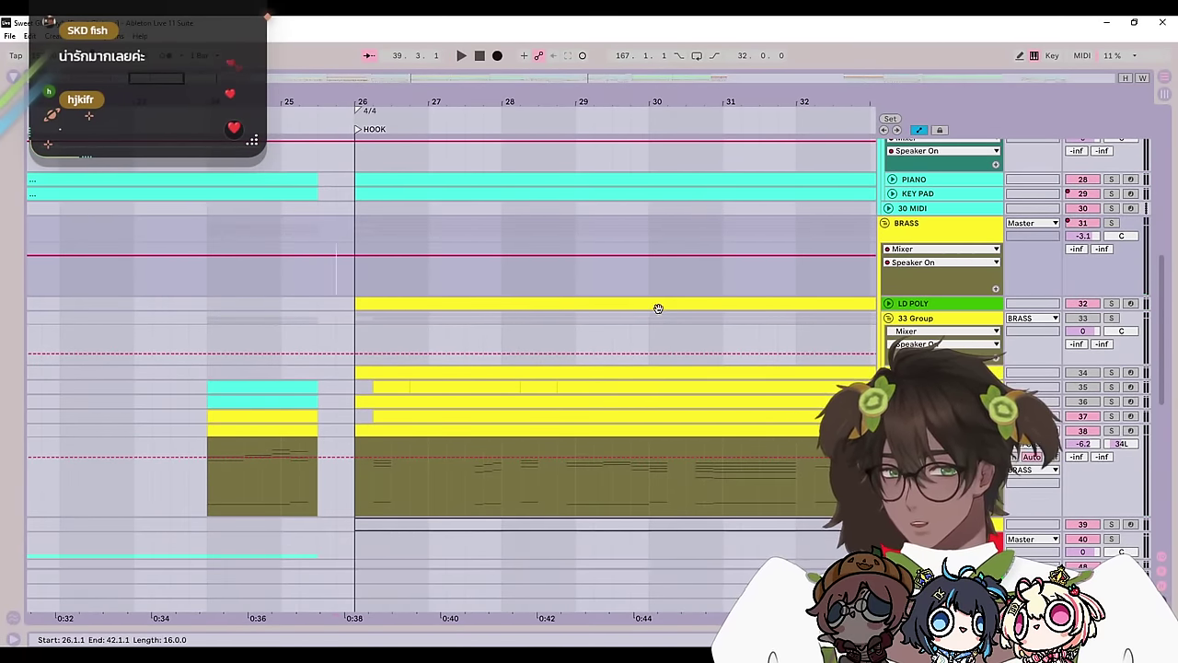
Step: Play the HOOK from 26.1.1 with the BRASS group switched back on, looking down through the tracks to group 70 during playback
scroll(658, 307, down, 1)
scroll(791, 294, right, 12)
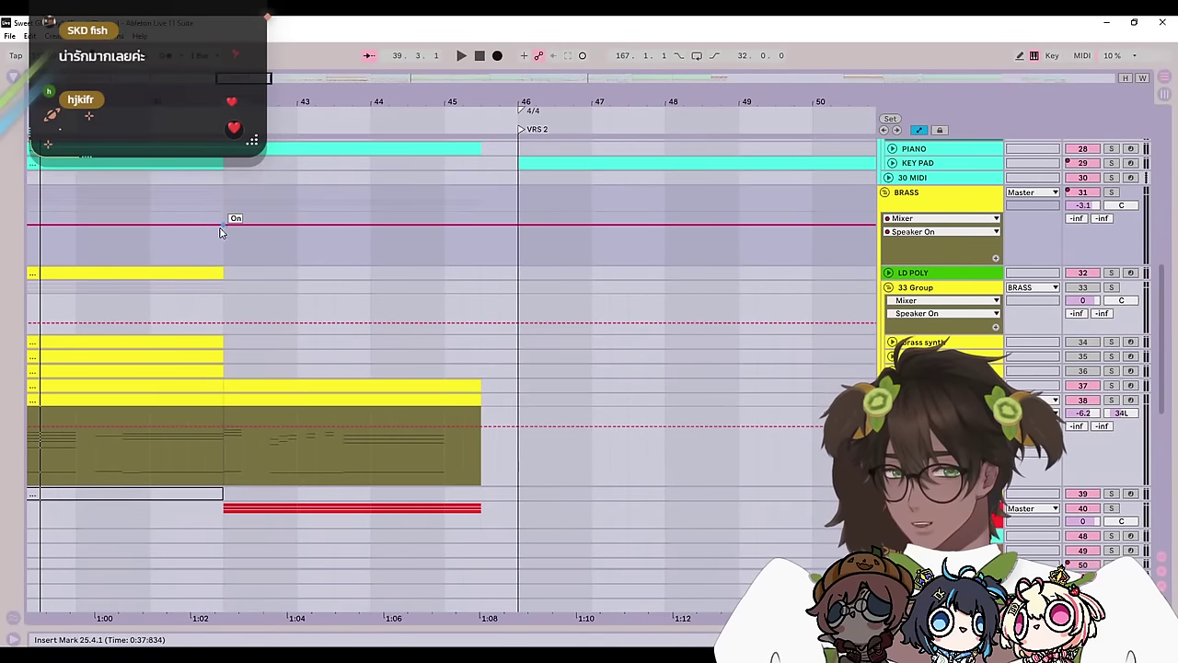
scroll(649, 267, up, 1)
scroll(649, 267, left, 4)
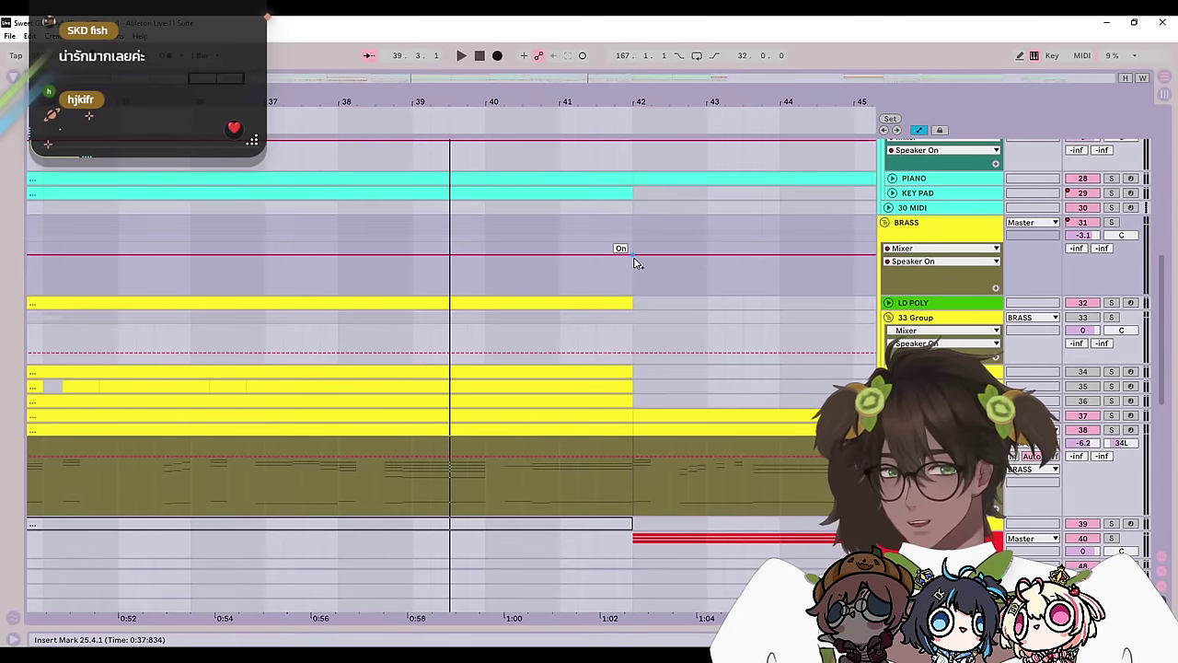
scroll(644, 272, left, 9)
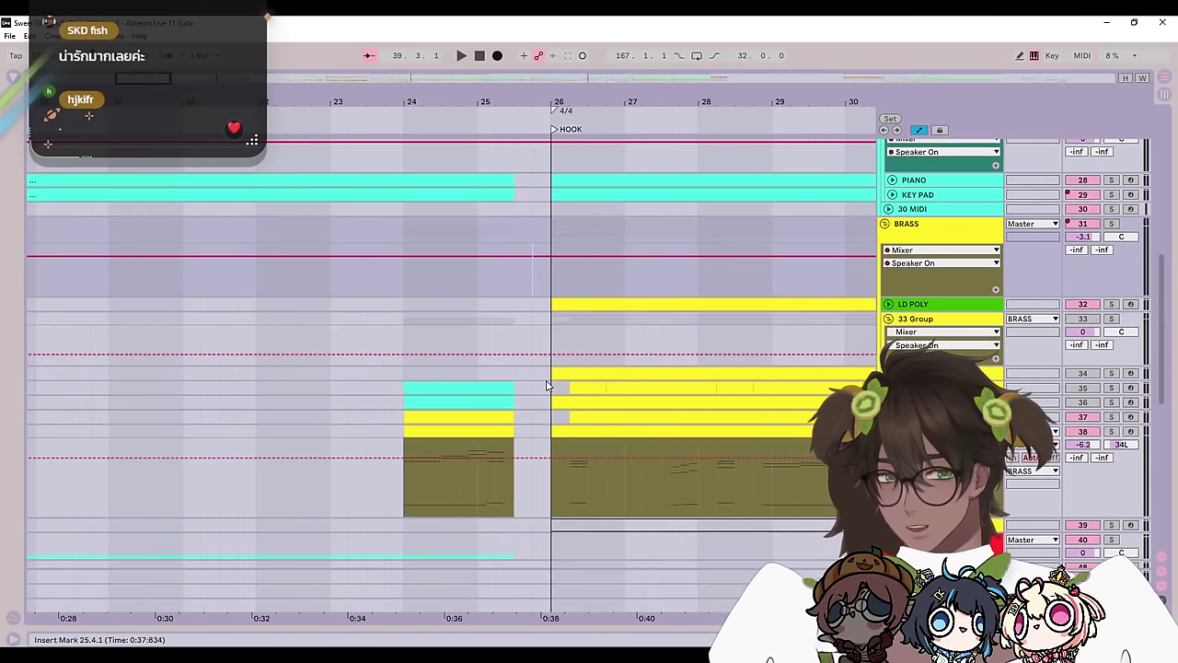
key(space)
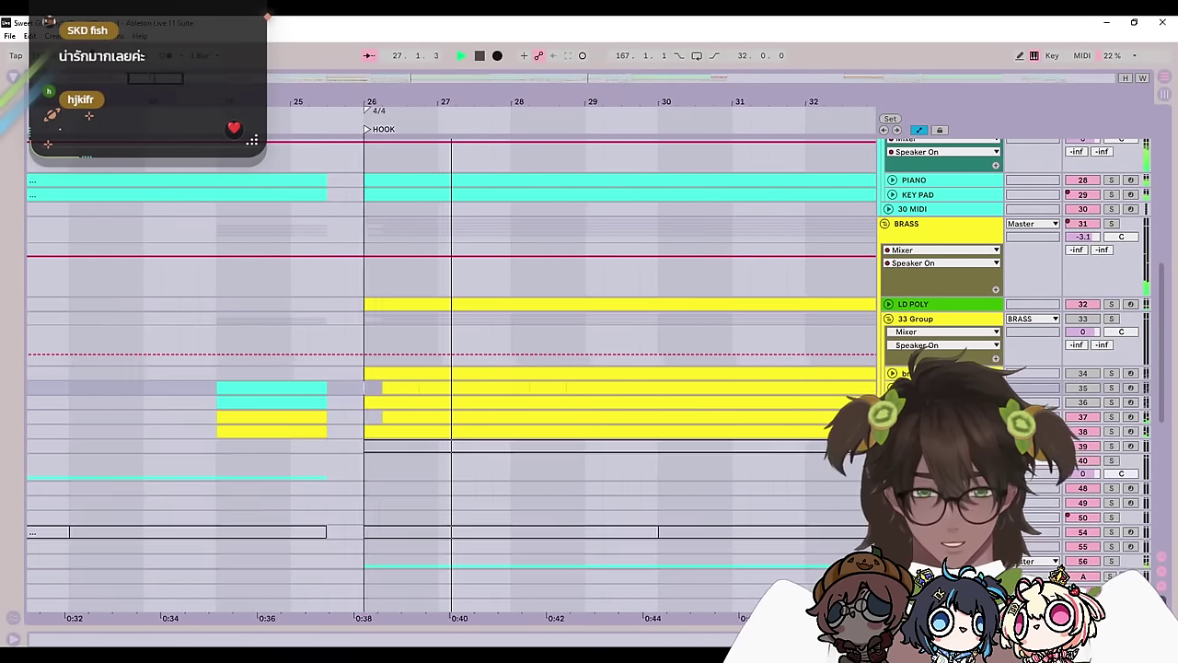
scroll(813, 438, down, 2)
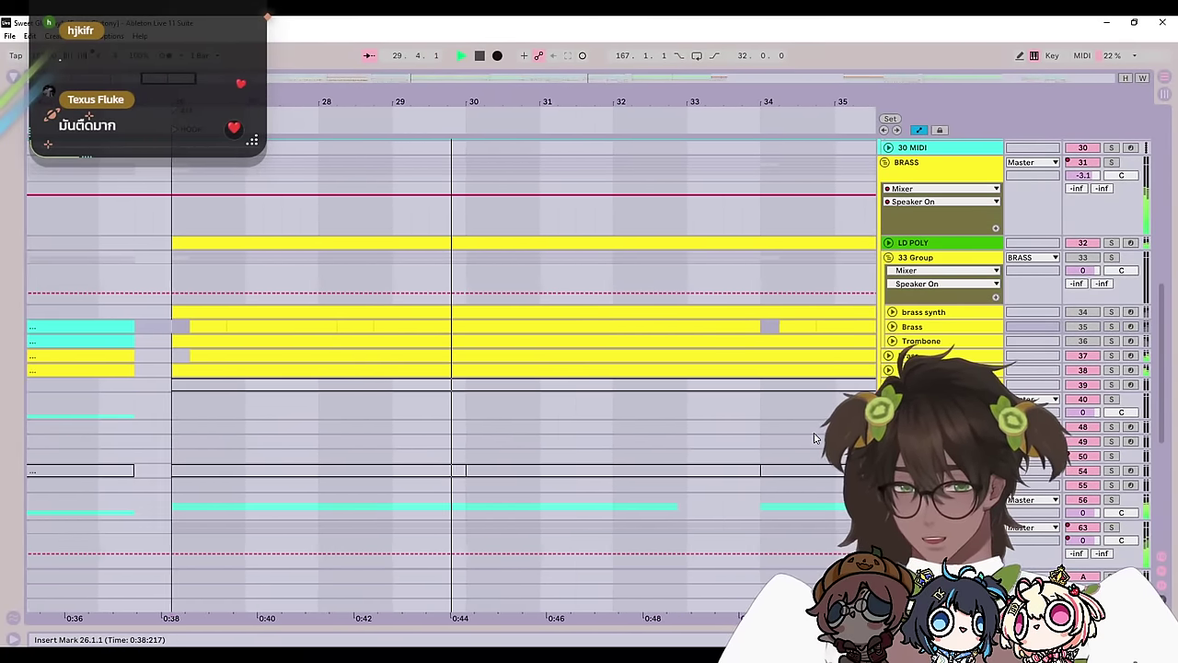
scroll(814, 438, down, 2)
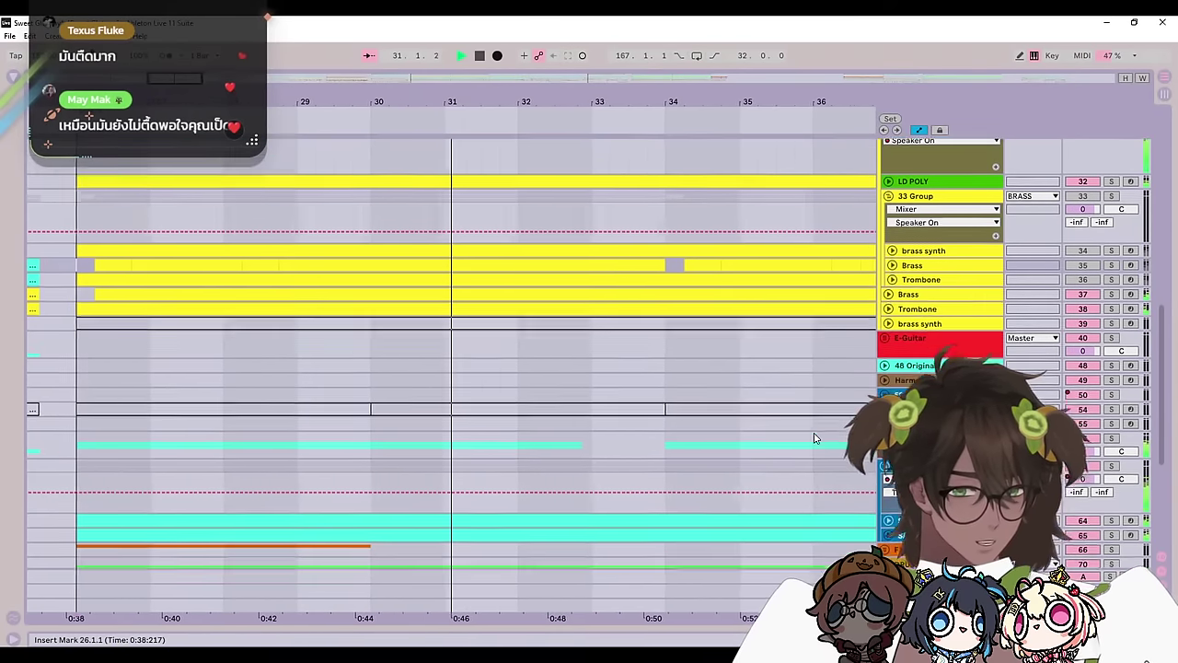
scroll(813, 438, down, 1)
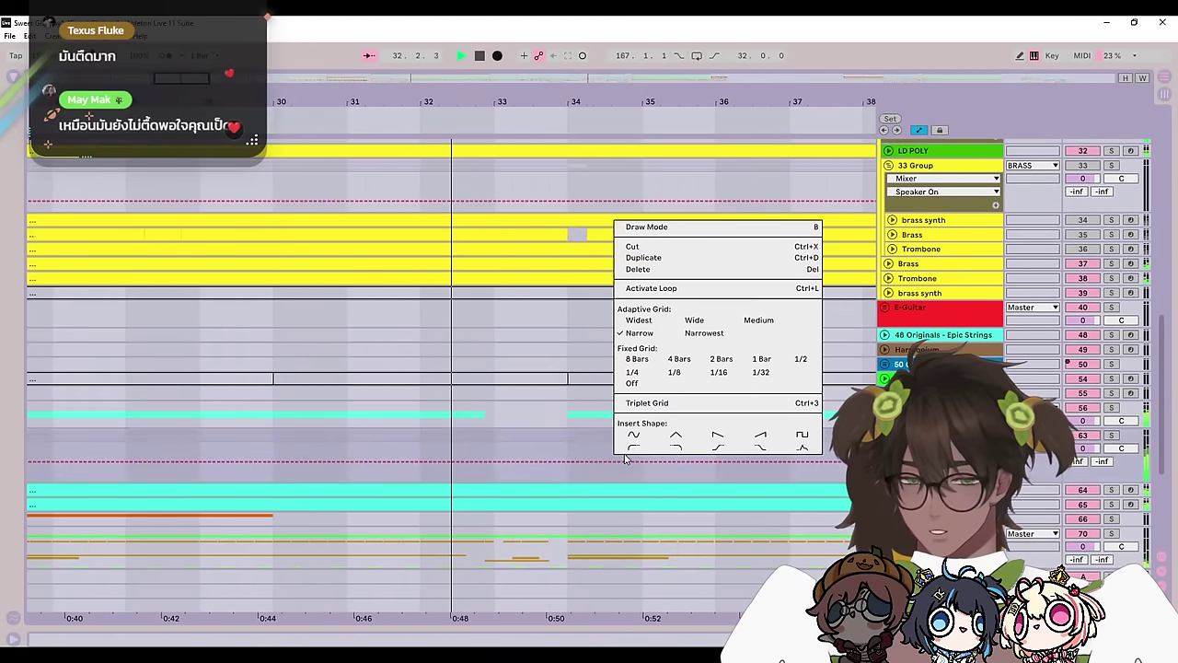
scroll(814, 438, down, 5)
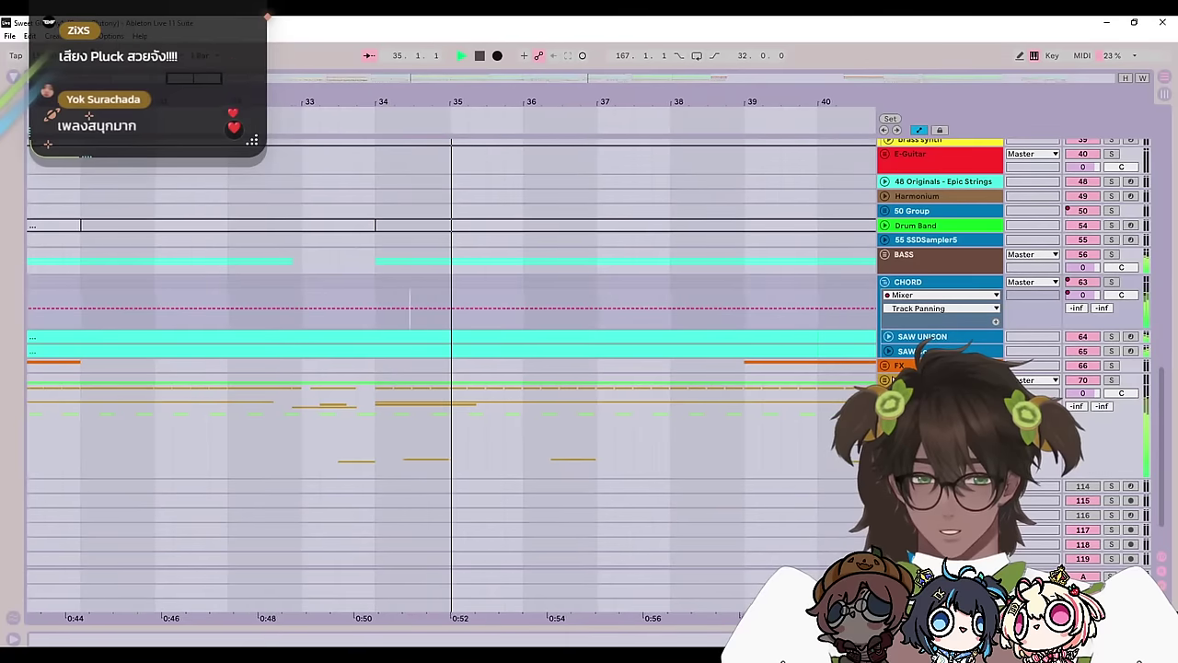
Step: Unfold the 26 Omnisphere track and play it soloed from 34.1.1
scroll(888, 372, up, 10)
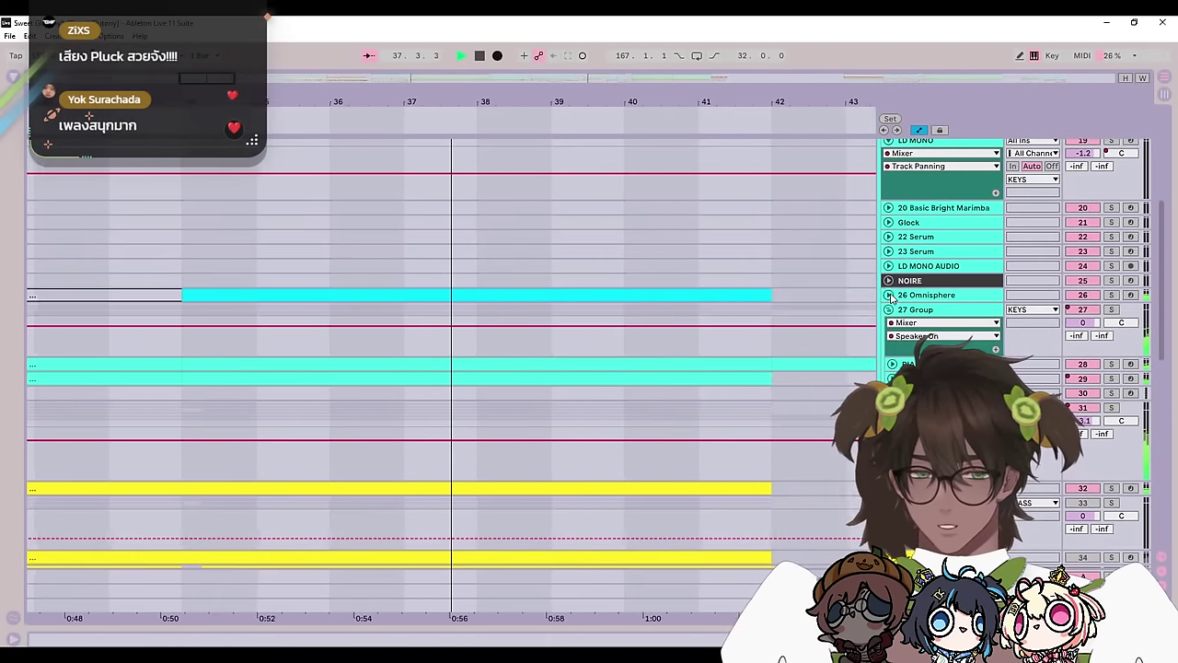
click(888, 294)
key(space)
click(176, 338)
key(Left)
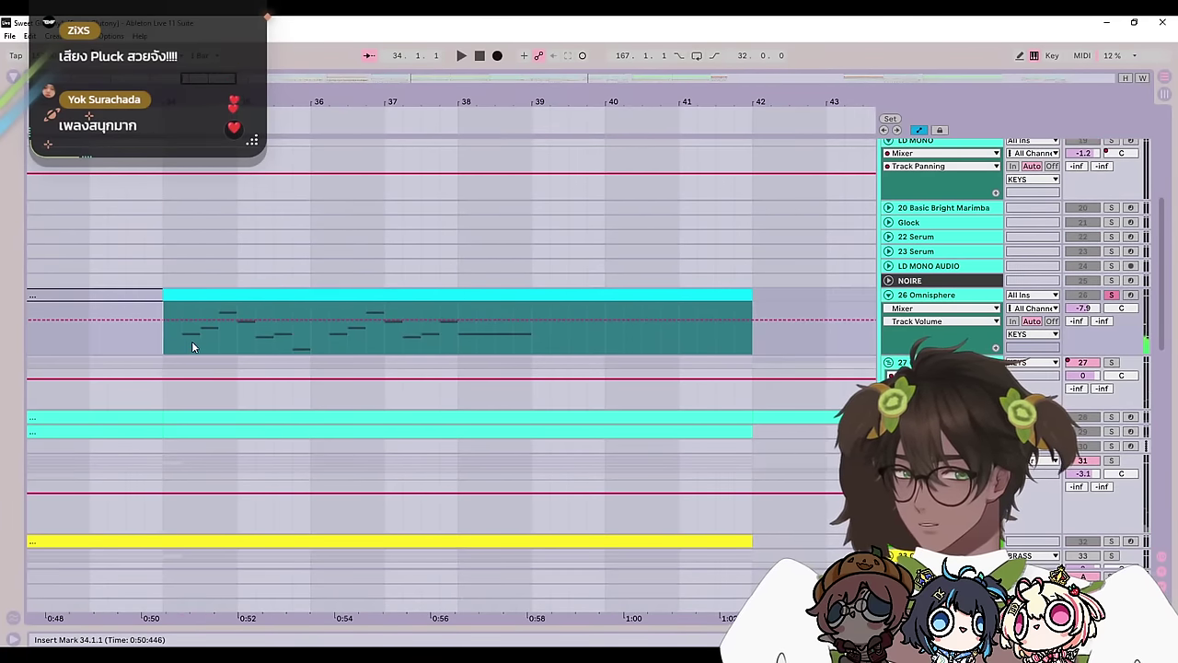
key(space)
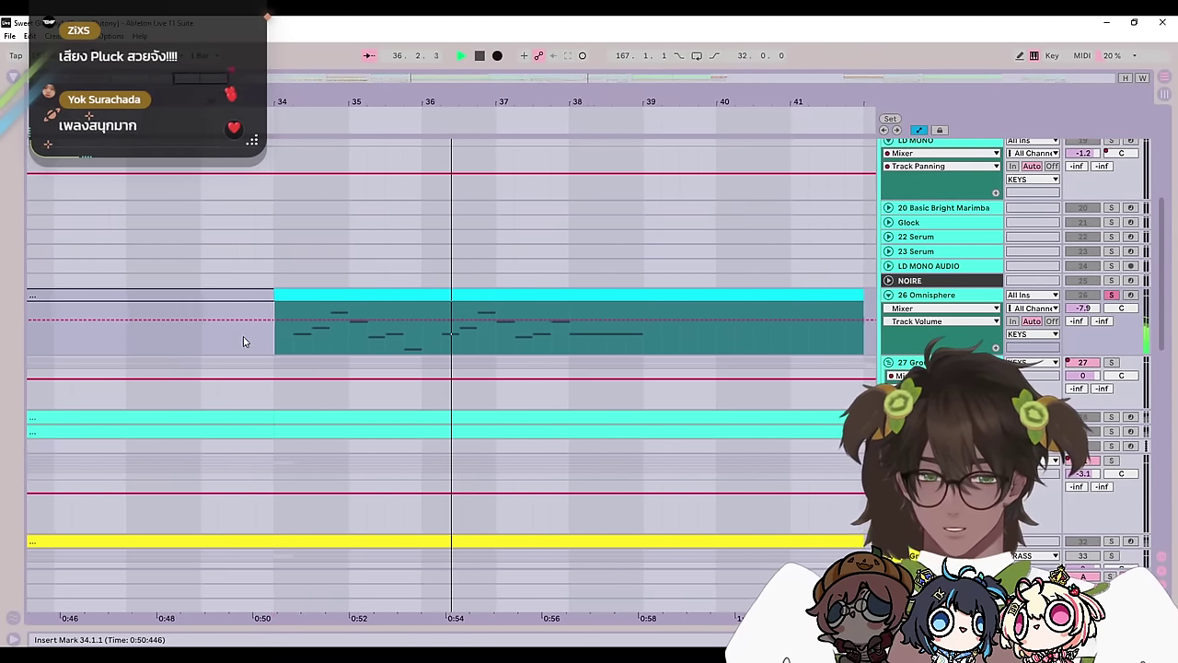
Step: Solo group 70 together with 26 Omnisphere and play both from 33.2.1
scroll(673, 439, down, 9)
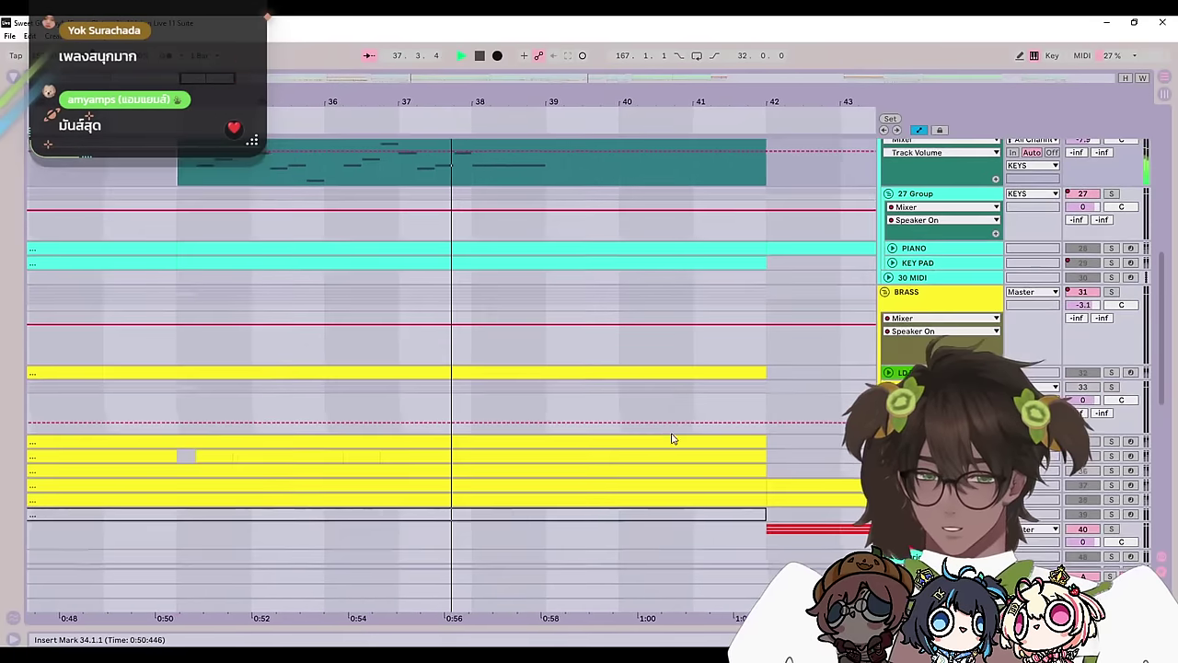
key(space)
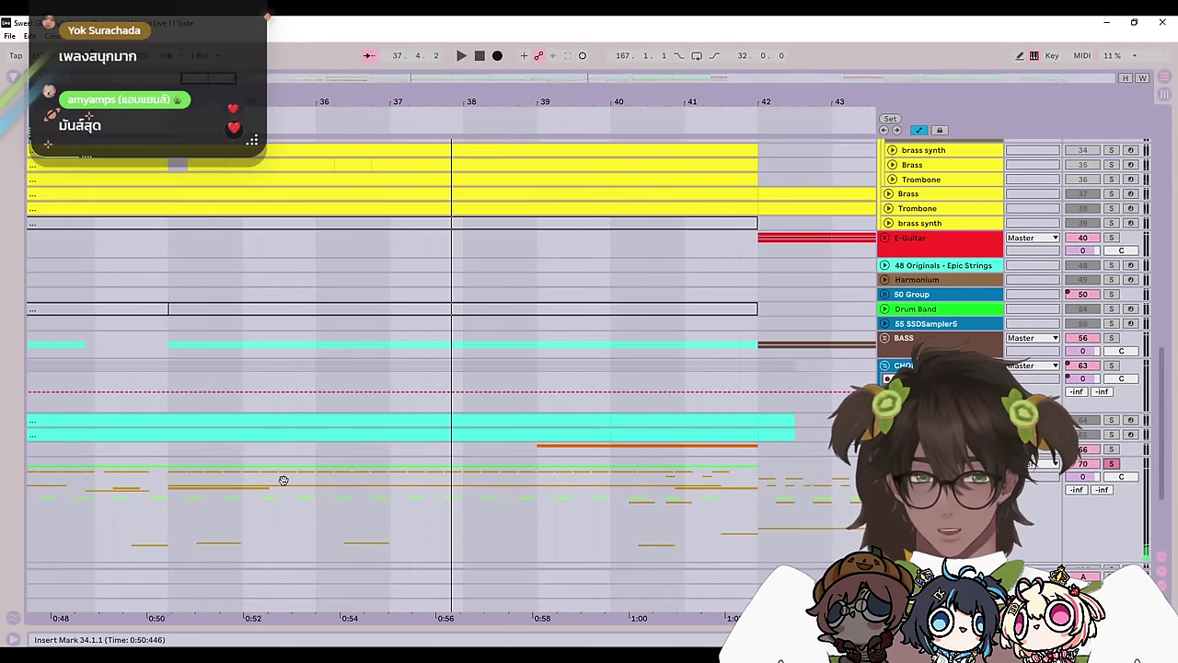
drag(284, 480, 544, 488)
click(380, 406)
key(space)
scroll(809, 398, up, 3)
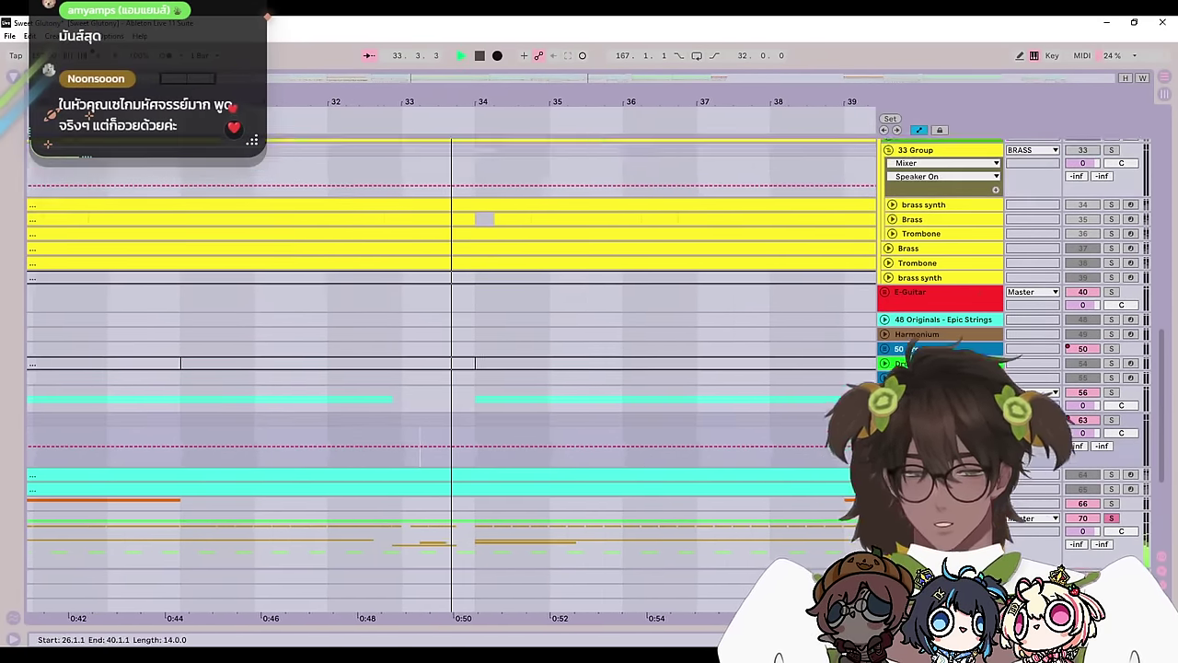
Step: Fold the KEYS group, clear all solos and stop playback
scroll(1018, 352, up, 5)
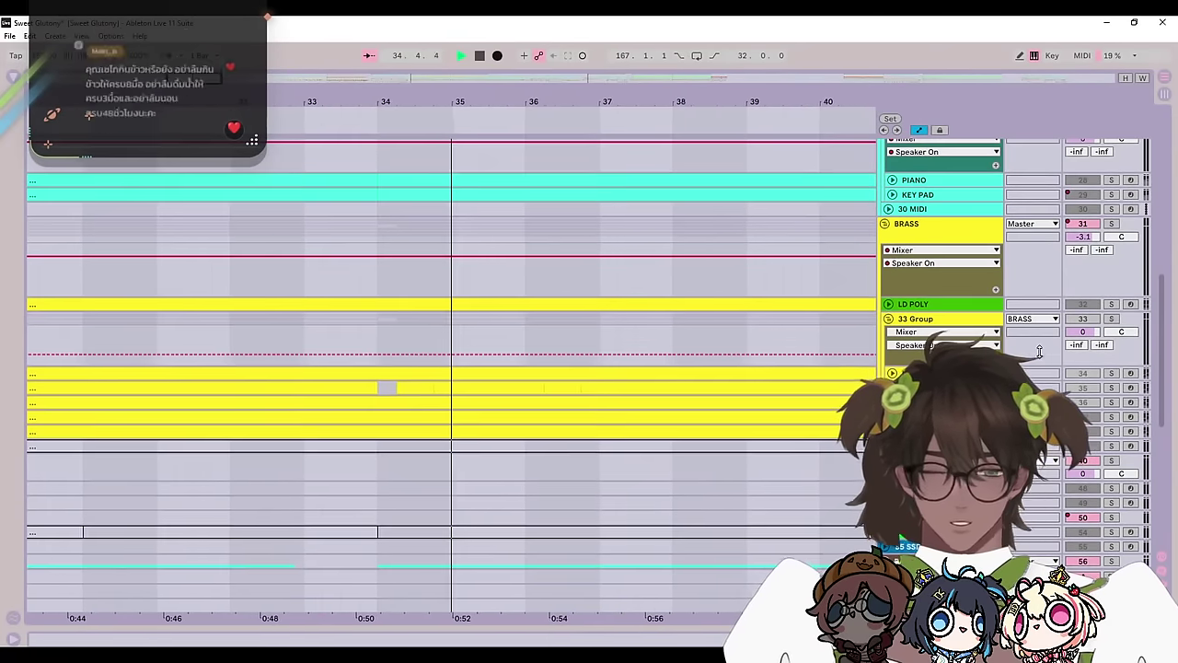
scroll(1018, 353, up, 5)
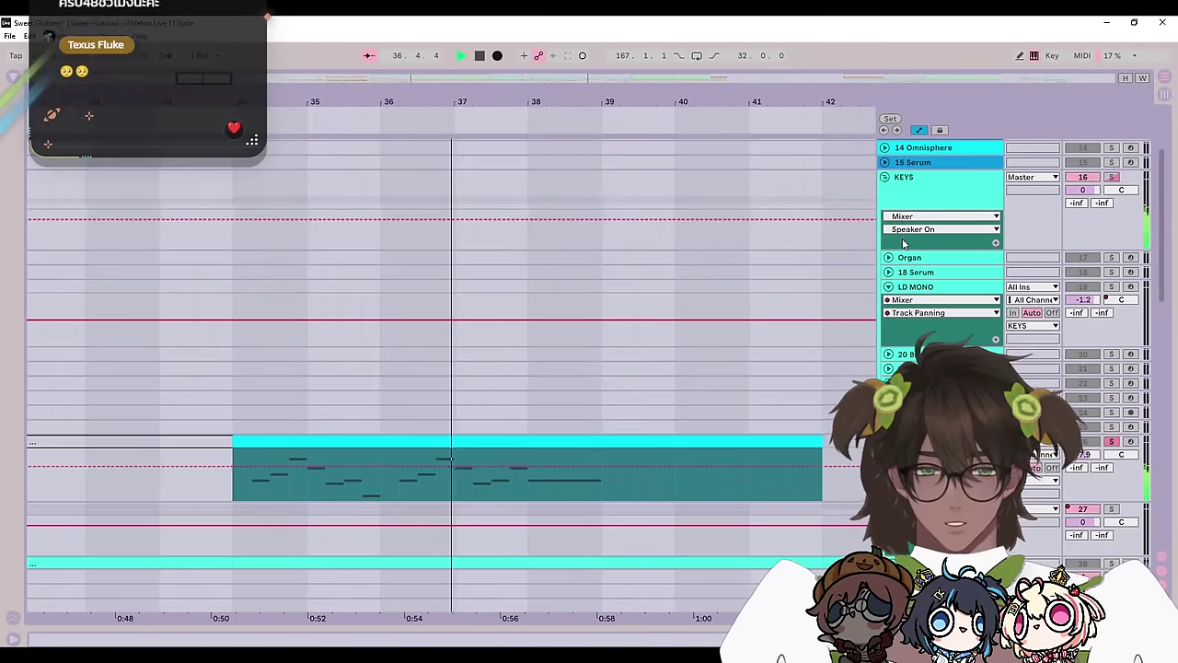
scroll(903, 244, up, 1)
click(885, 239)
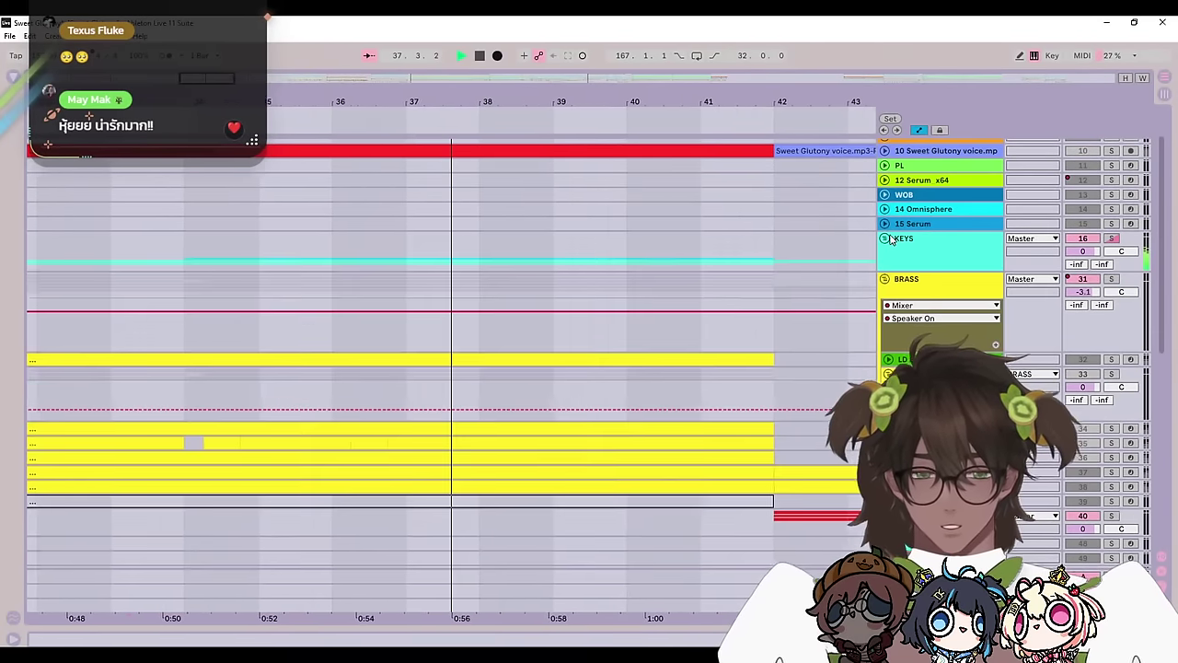
scroll(1111, 402, down, 10)
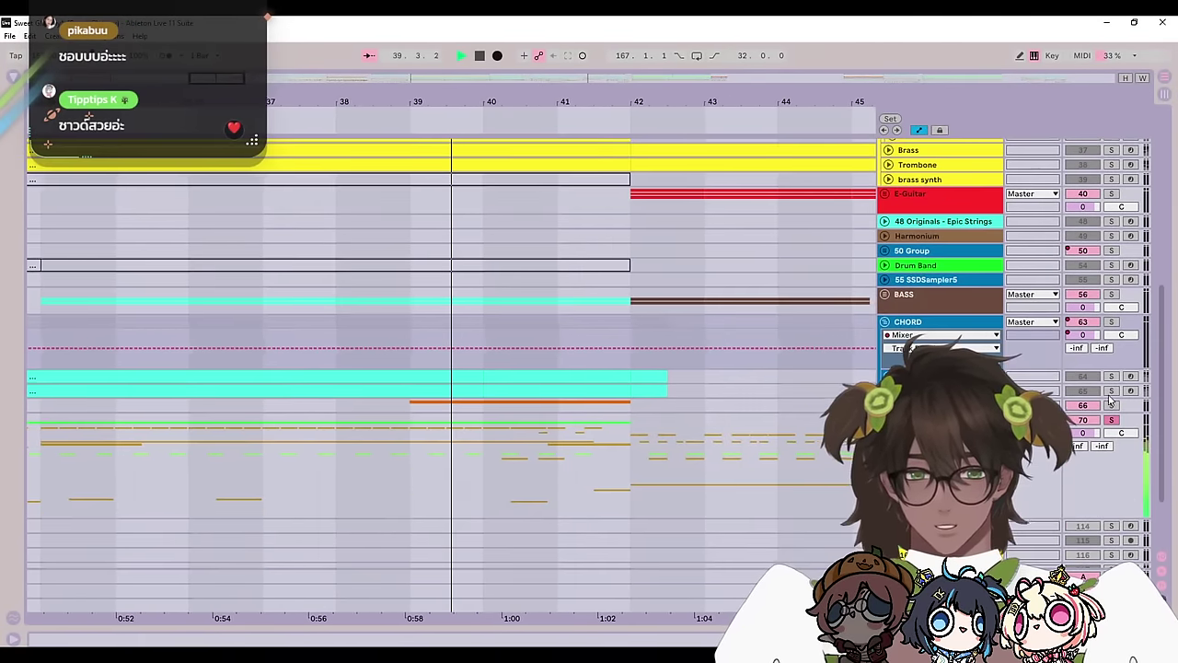
click(1112, 420)
click(512, 468)
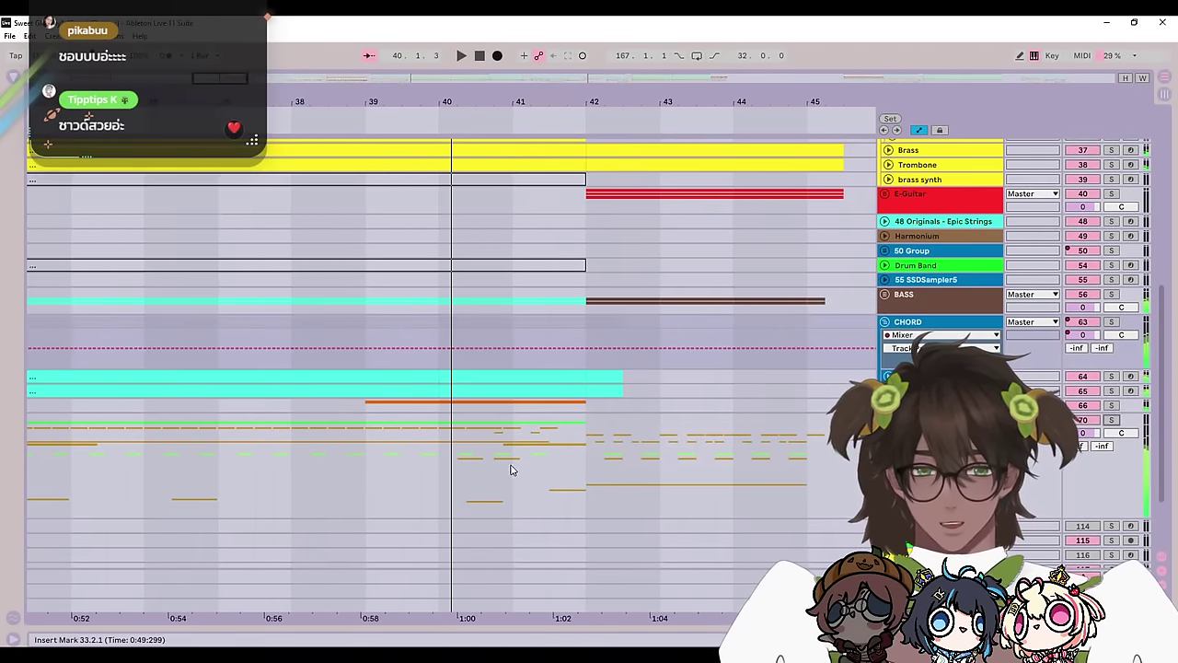
key(space)
Step: Place the insert marker at 40.1.1 on group 70 and save the current Set
scroll(513, 470, up, 1)
click(428, 471)
click(498, 485)
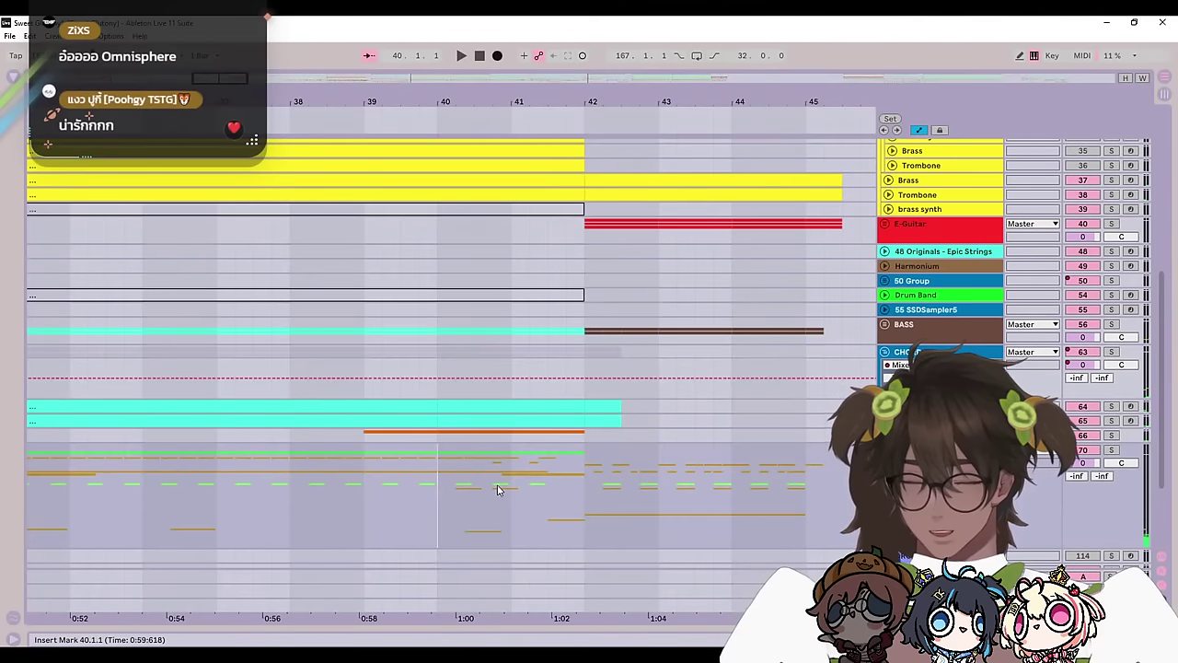
key(ctrl+s)
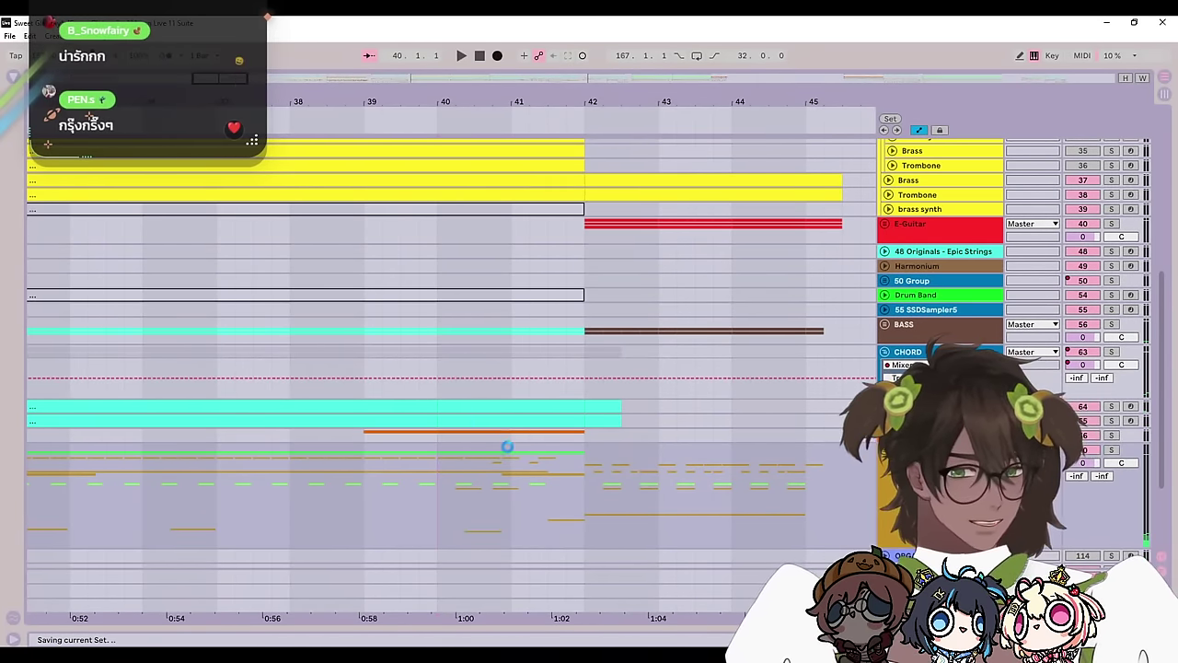
Step: Play all tracks through the end of the HOOK, starting from 40.3.1
click(567, 352)
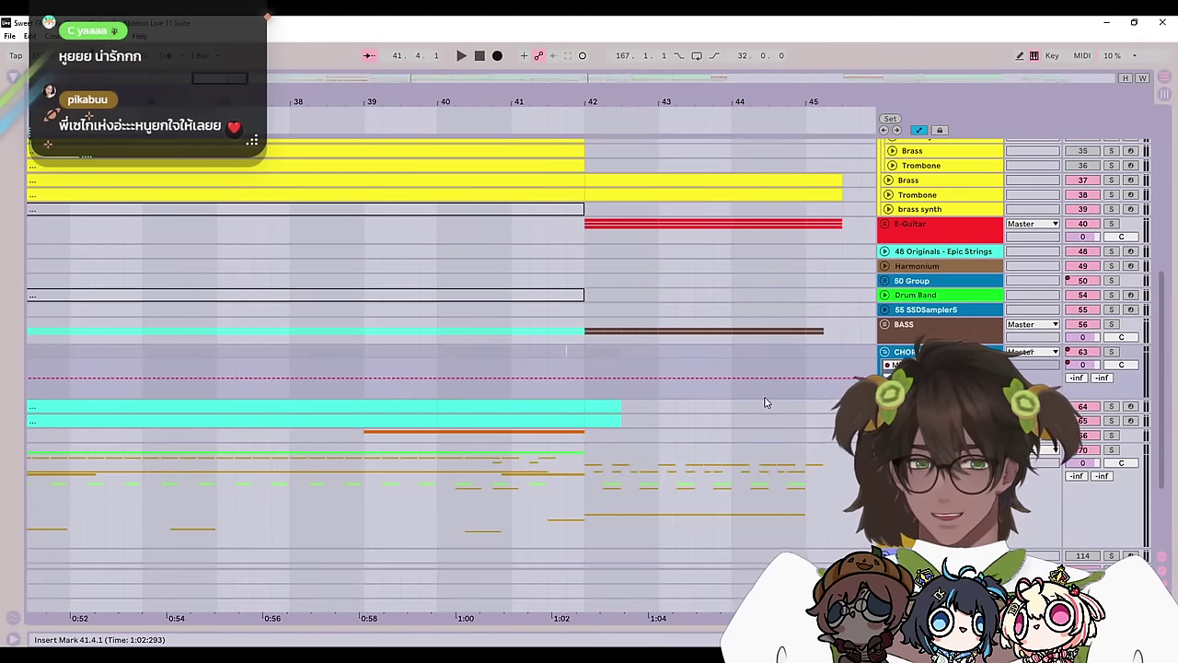
click(543, 322)
drag(652, 322, 601, 467)
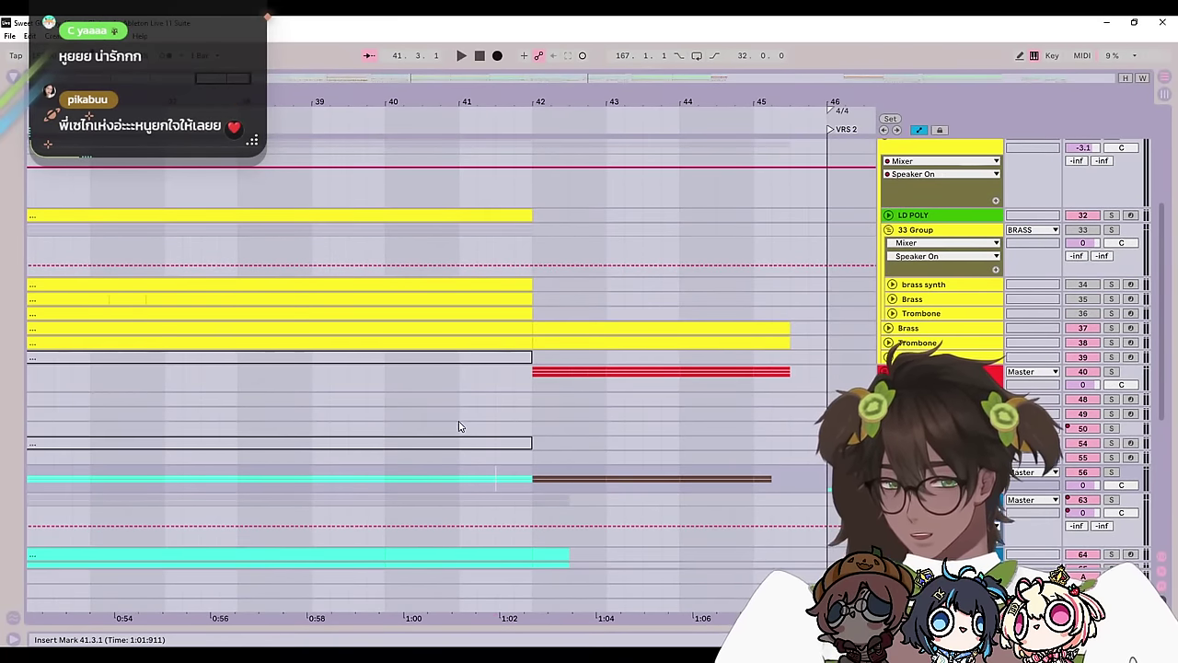
click(505, 431)
click(517, 420)
scroll(520, 429, down, 5)
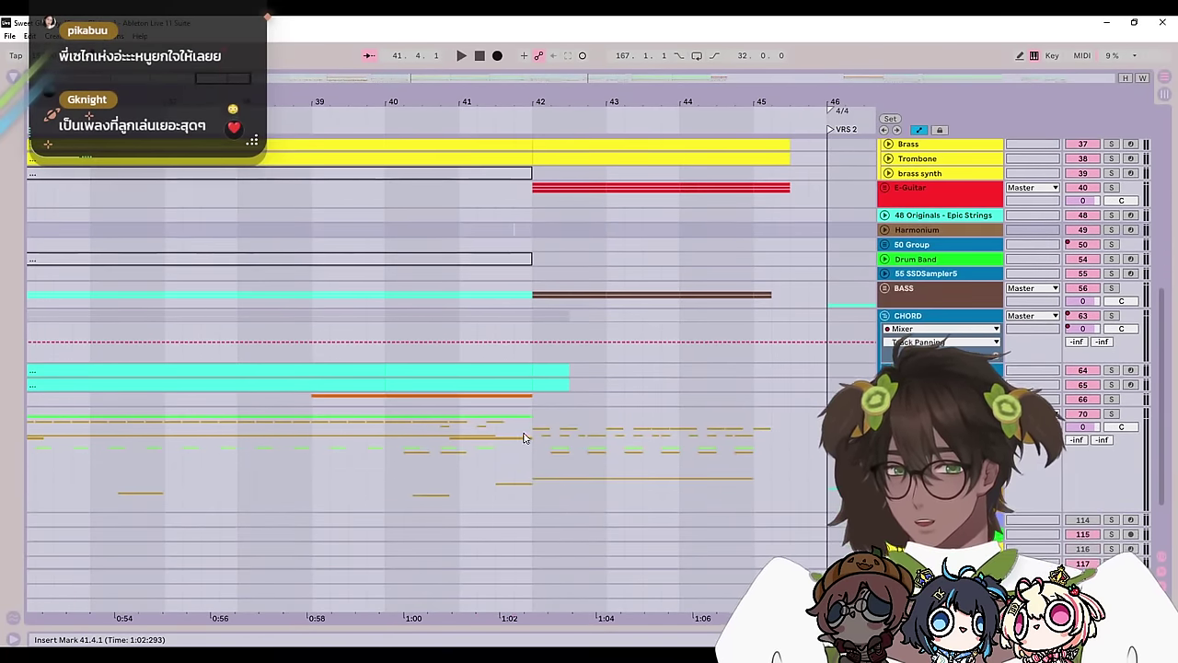
click(529, 431)
key(space)
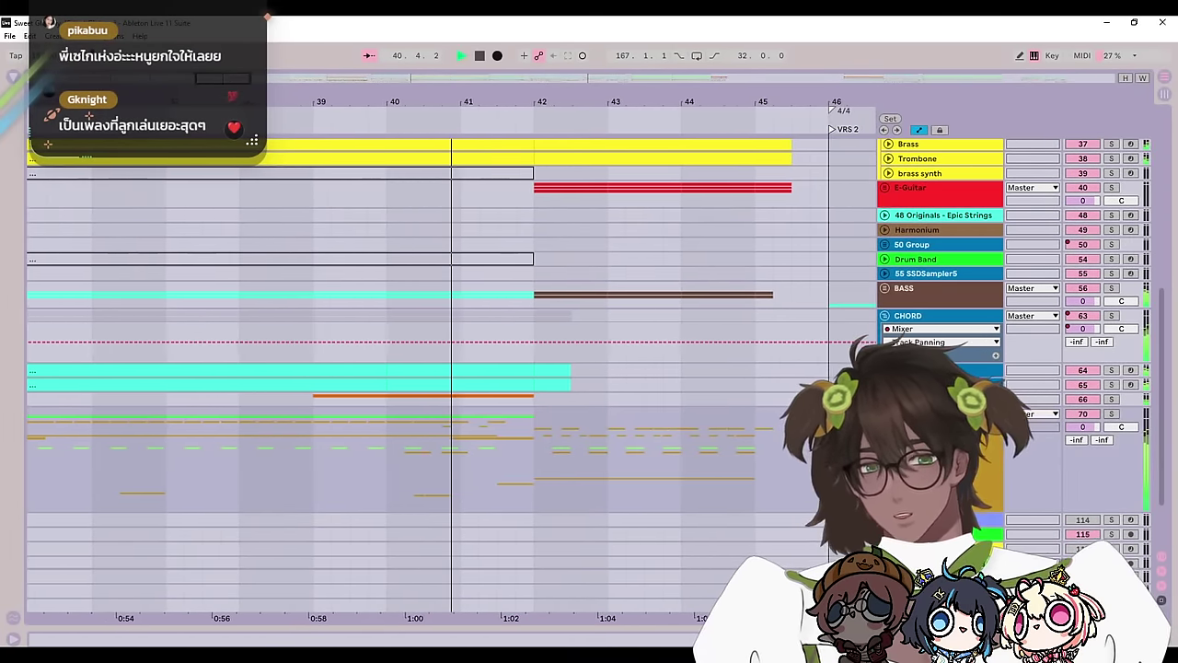
Step: Solo group 70 during playback past bar 42, stop, and place the insert marker at 42.1.1
click(1111, 413)
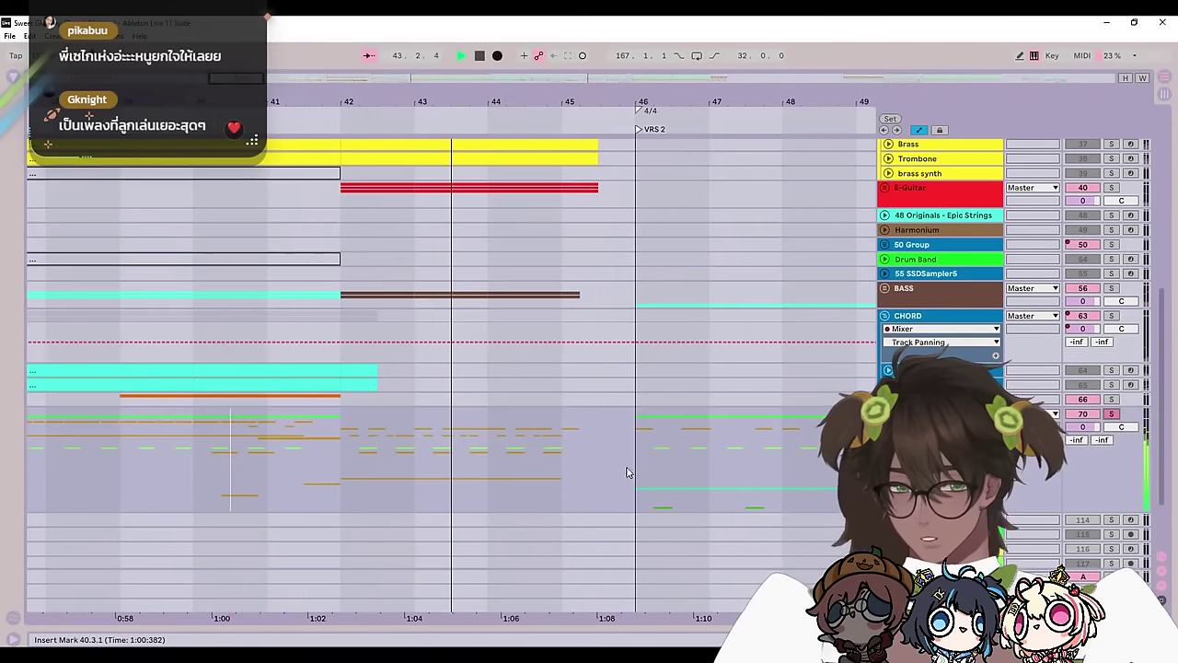
drag(270, 470, 639, 449)
drag(749, 433, 497, 453)
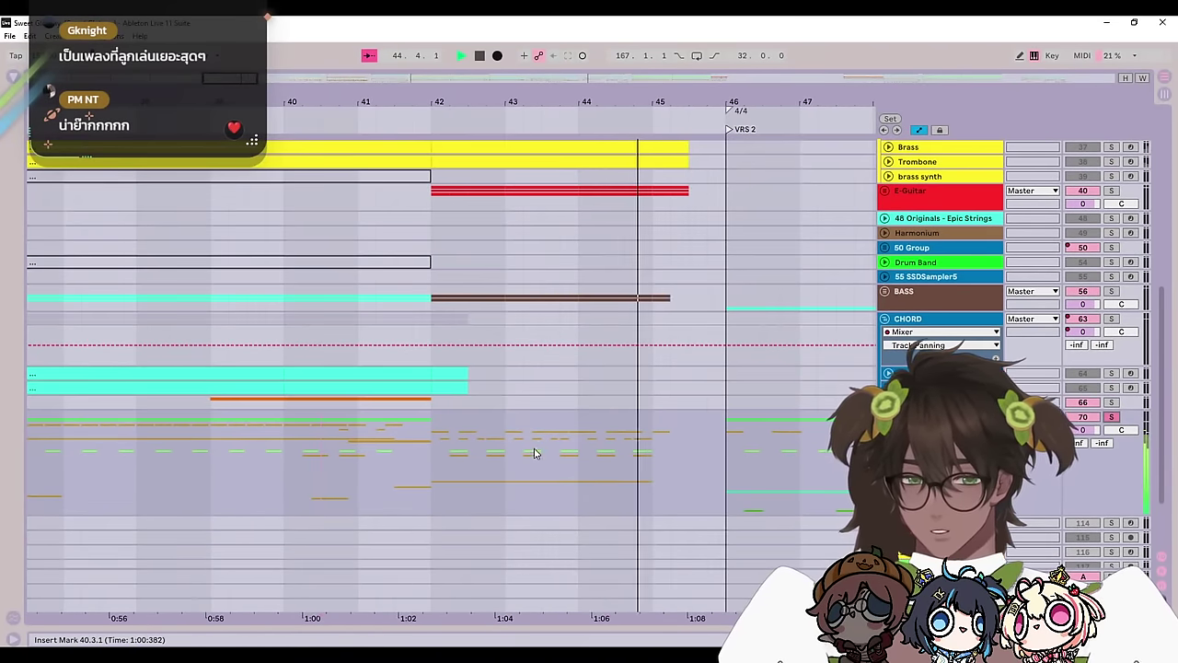
click(429, 452)
key(space)
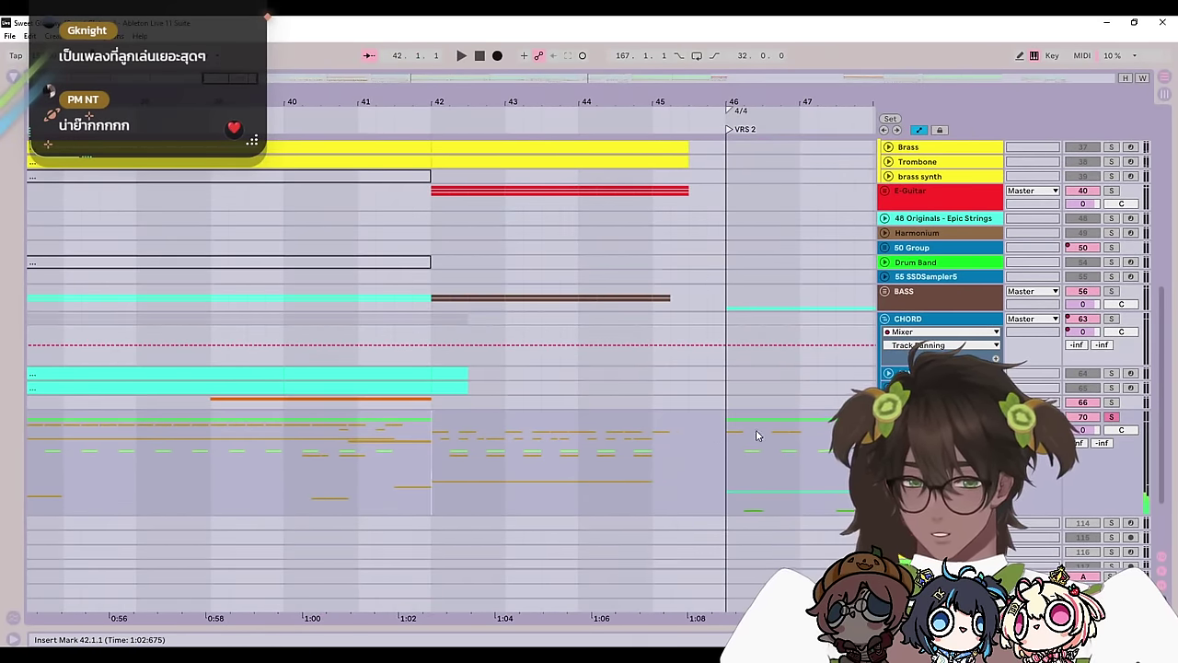
Step: Unfold the BASS group to inspect its clips around bar 42, and fold it again
scroll(758, 435, up, 1)
click(885, 369)
scroll(884, 368, down, 2)
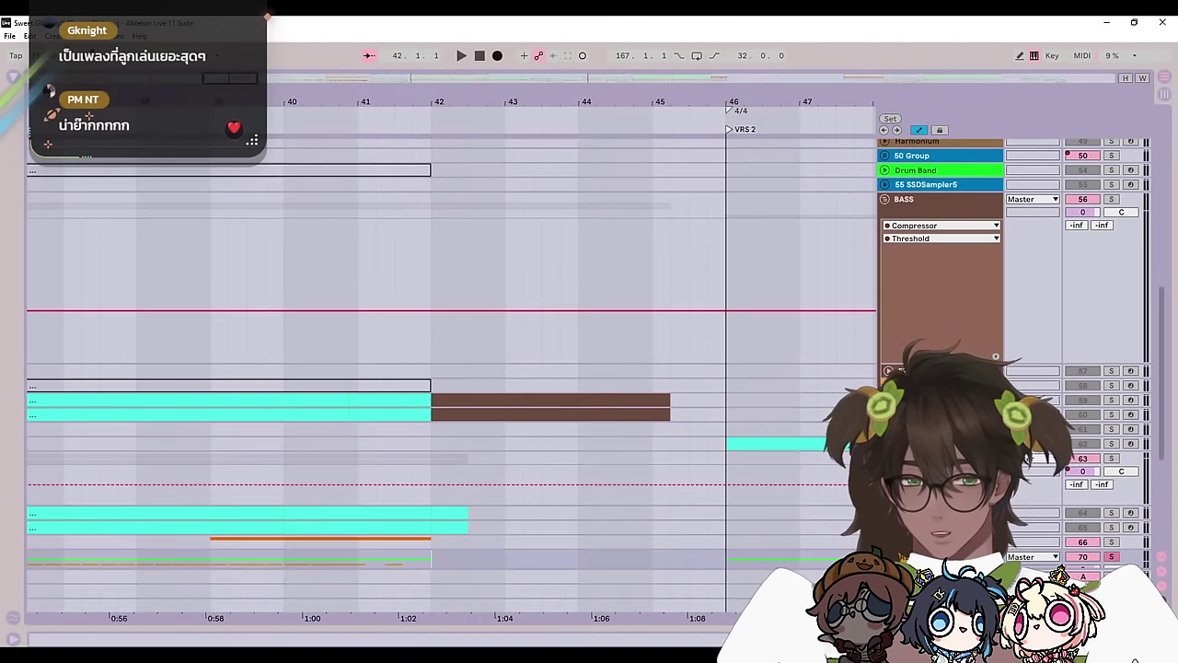
scroll(883, 299, up, 1)
click(884, 230)
scroll(610, 482, up, 5)
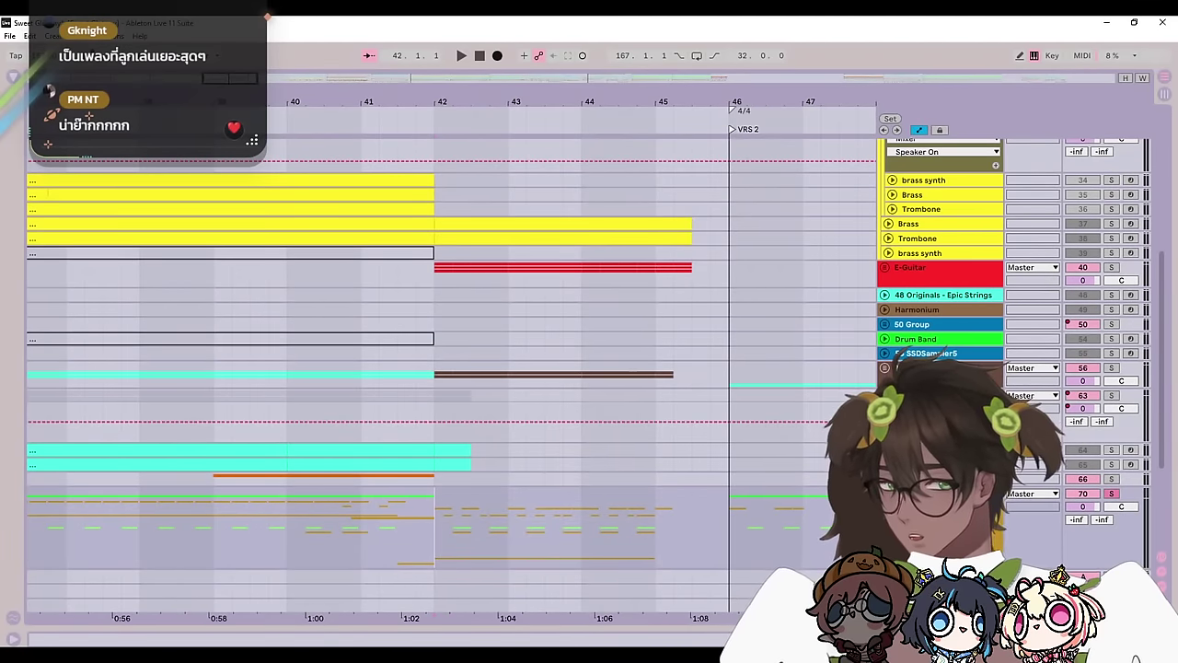
Step: Play the section before VRS 2 from 42.1.1 with group 70 soloed, and clear the solo during playback
scroll(451, 359, left, 3)
drag(207, 99, 207, 52)
click(261, 405)
key(space)
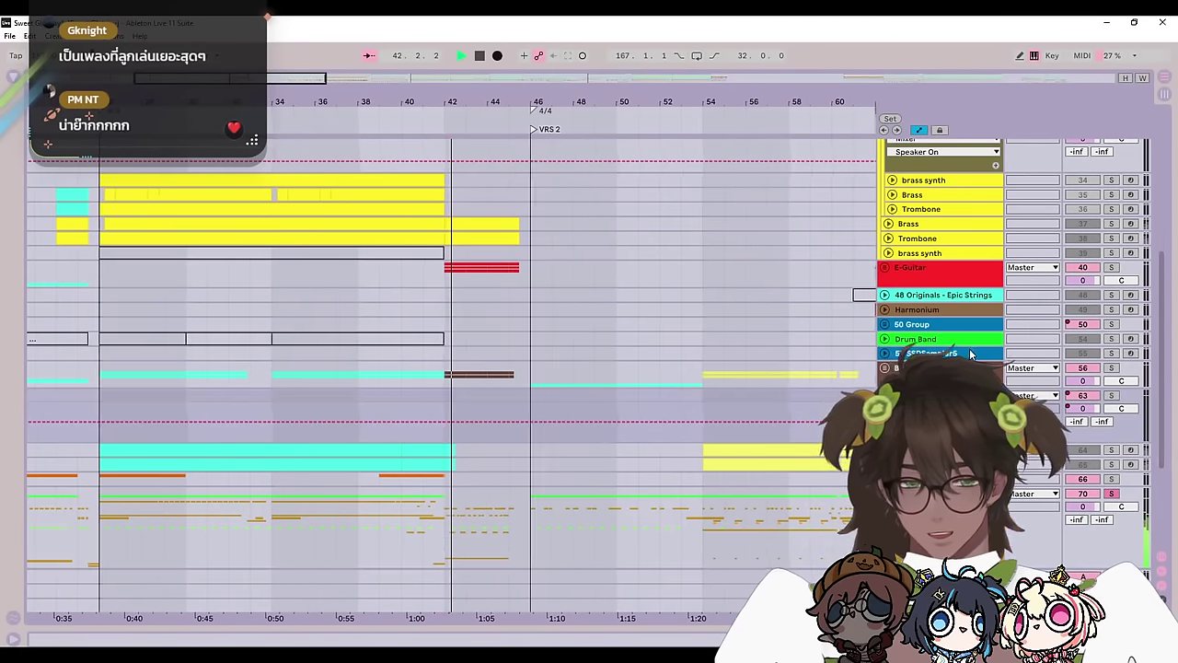
scroll(855, 350, up, 2)
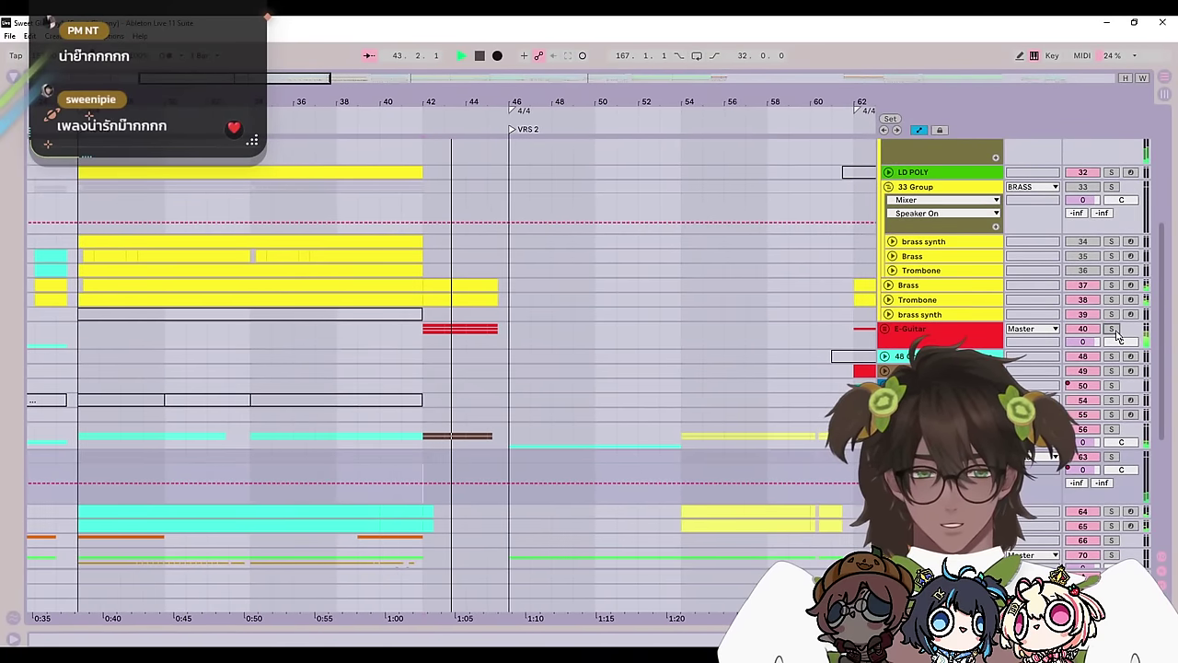
Step: Unfold the E-Guitar group to inspect its clips from bar 42, fold it again, and stop playback after VRS 2 begins
click(886, 329)
scroll(843, 355, down, 3)
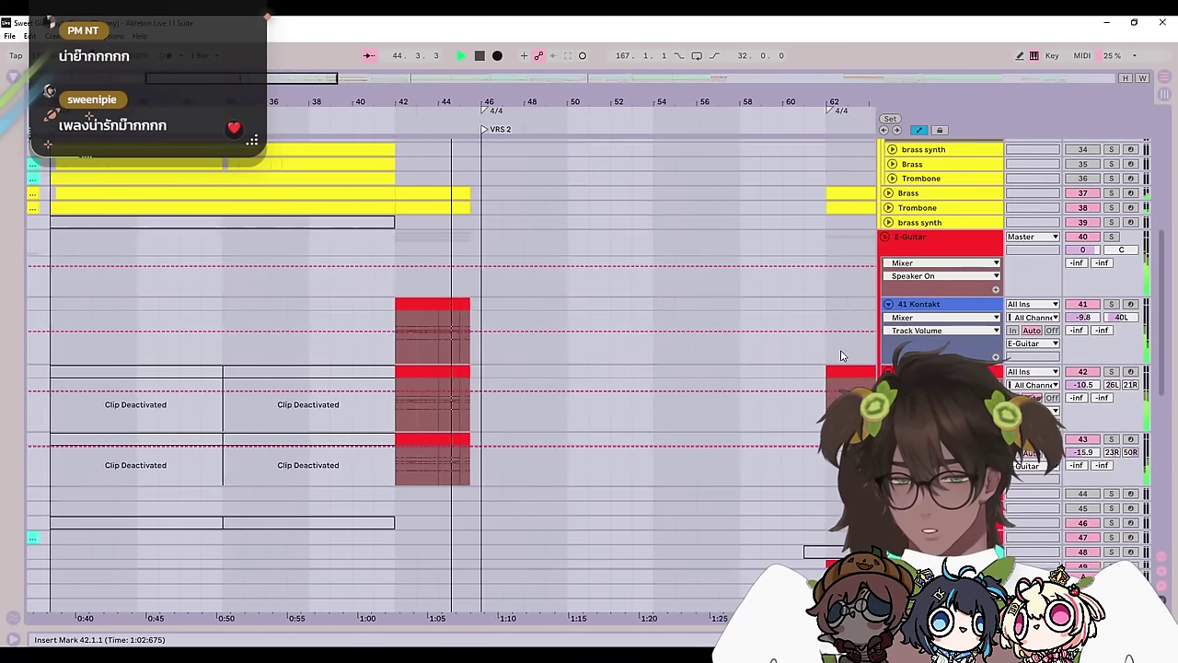
click(885, 236)
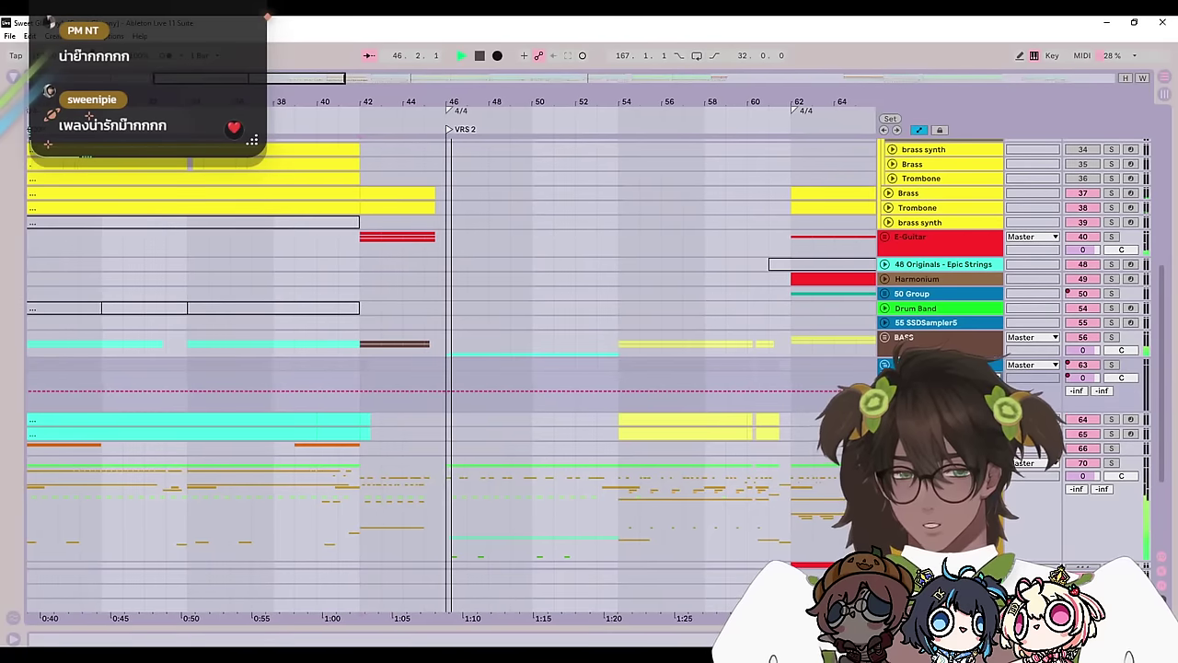
scroll(656, 392, up, 3)
scroll(656, 392, up, 6)
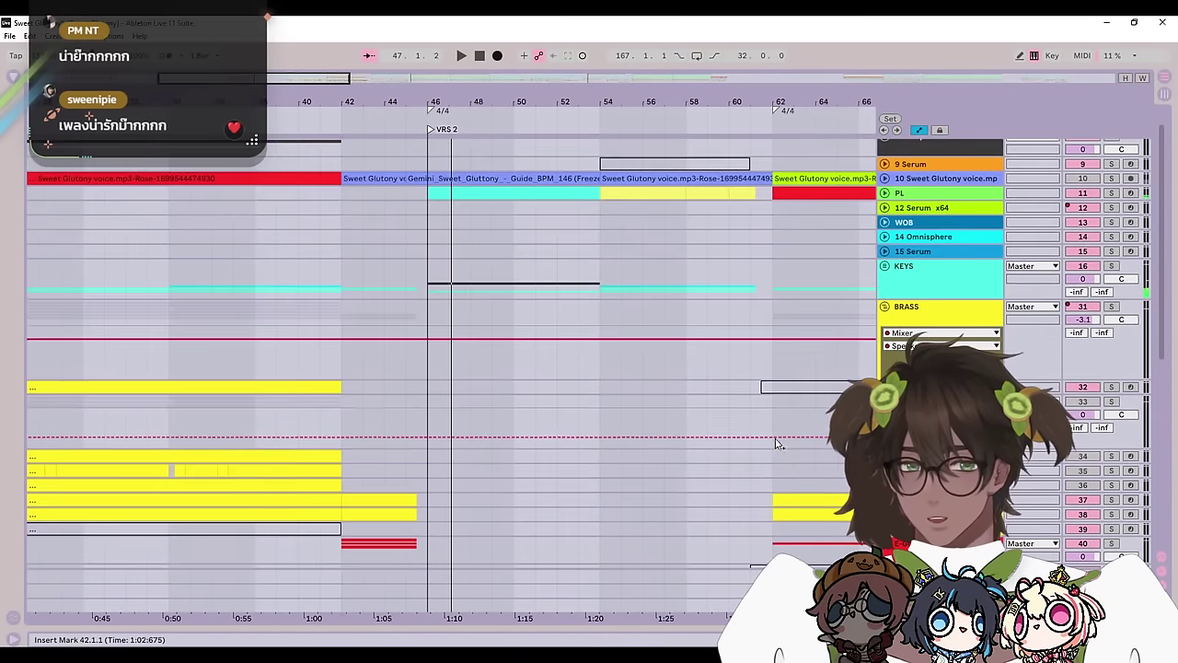
Step: Fold the BRASS group and place the insert marker in the DRUMS group at 49.1.1
click(885, 331)
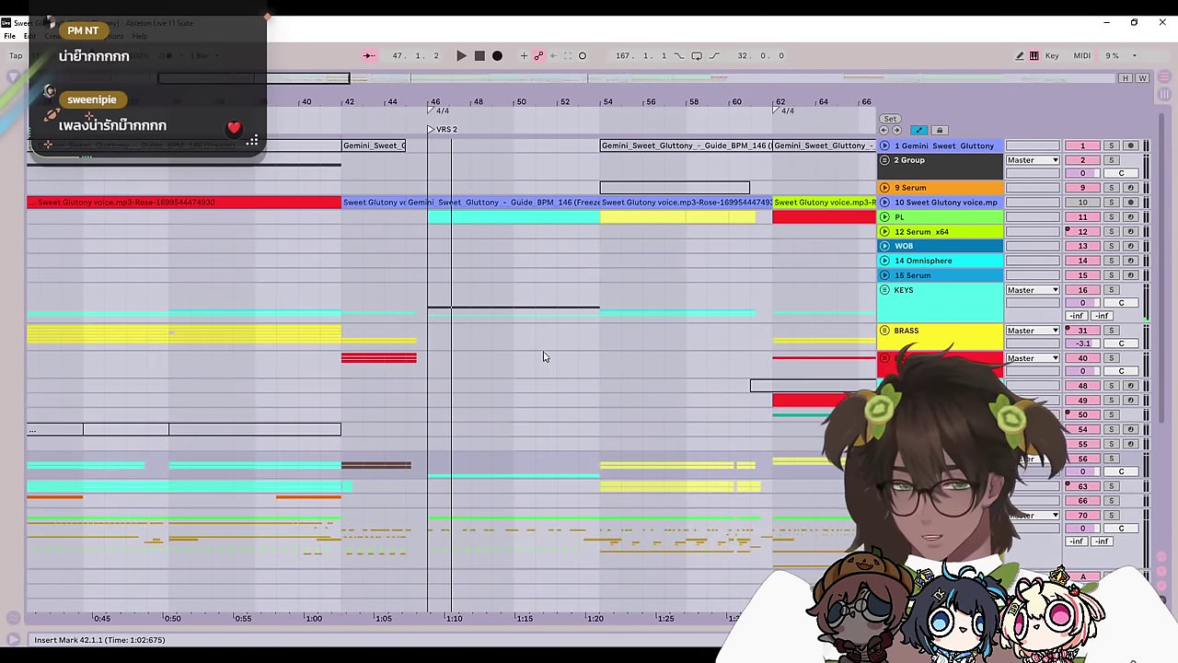
scroll(548, 361, down, 4)
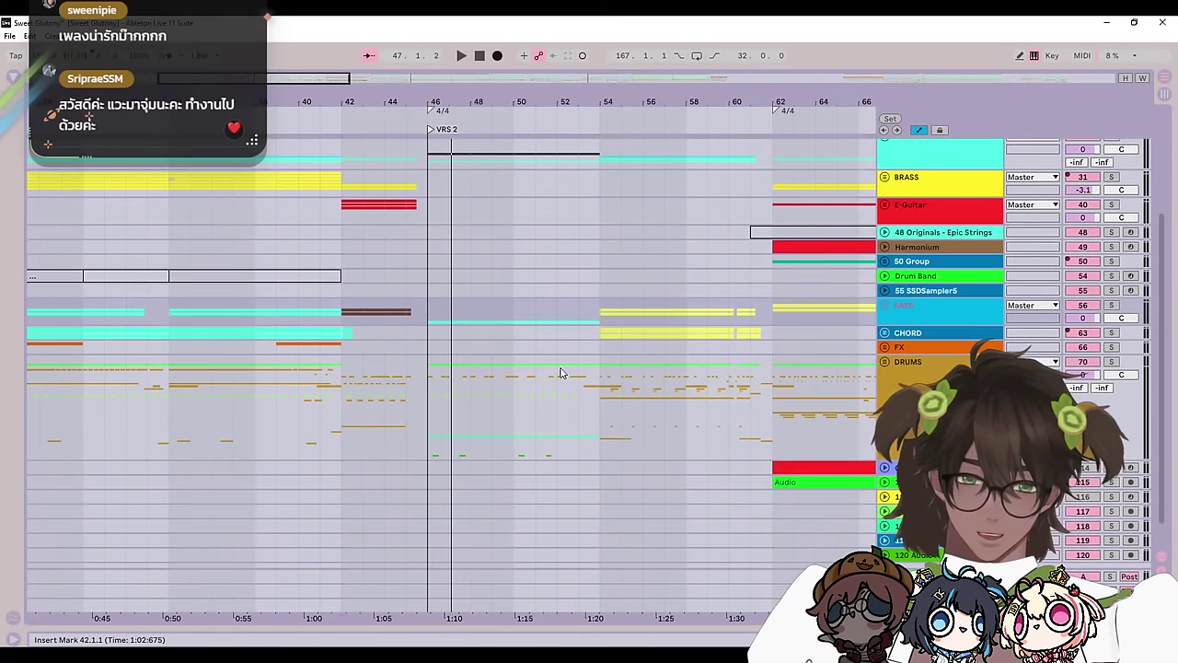
click(556, 376)
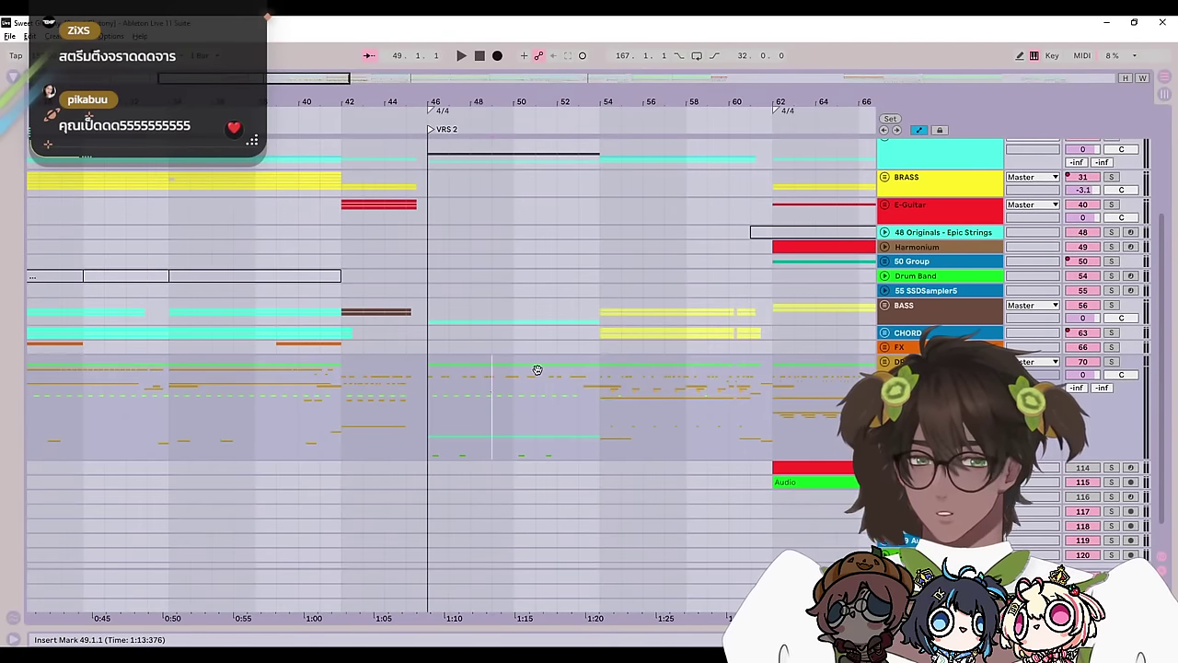
Step: Play VRS 2 from 46.1.1 with the DRUMS group soloed, and stop playback in bar 51
drag(537, 370, 338, 344)
drag(394, 78, 298, 78)
scroll(449, 419, up, 4)
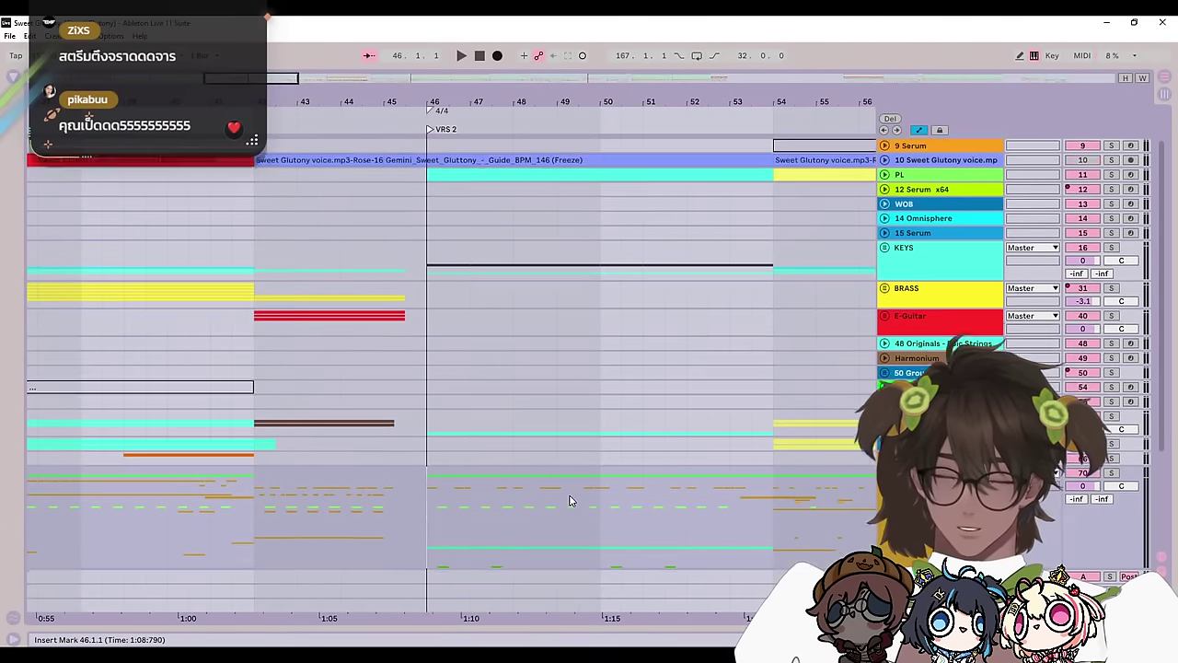
scroll(571, 502, down, 2)
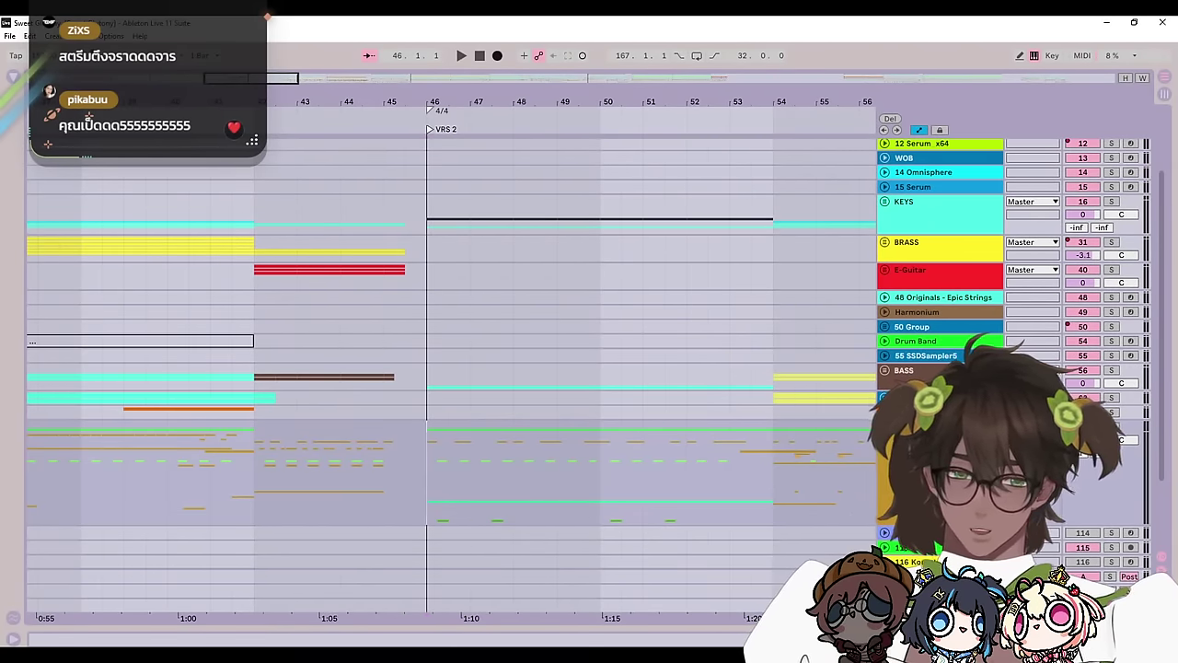
key(space)
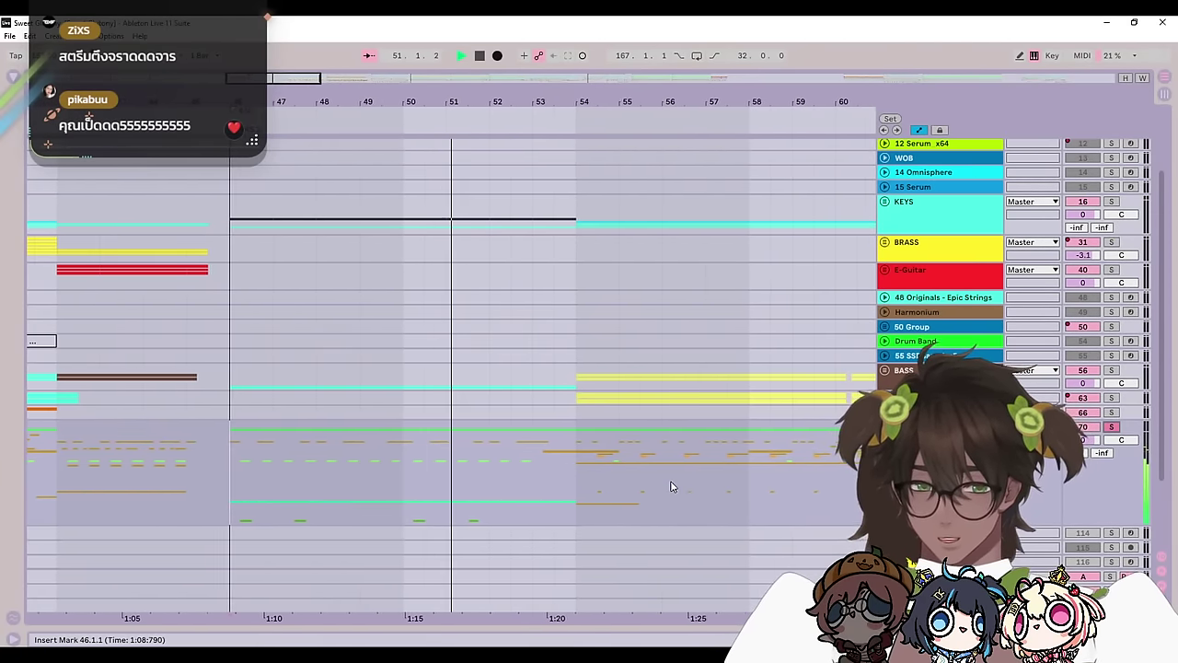
key(space)
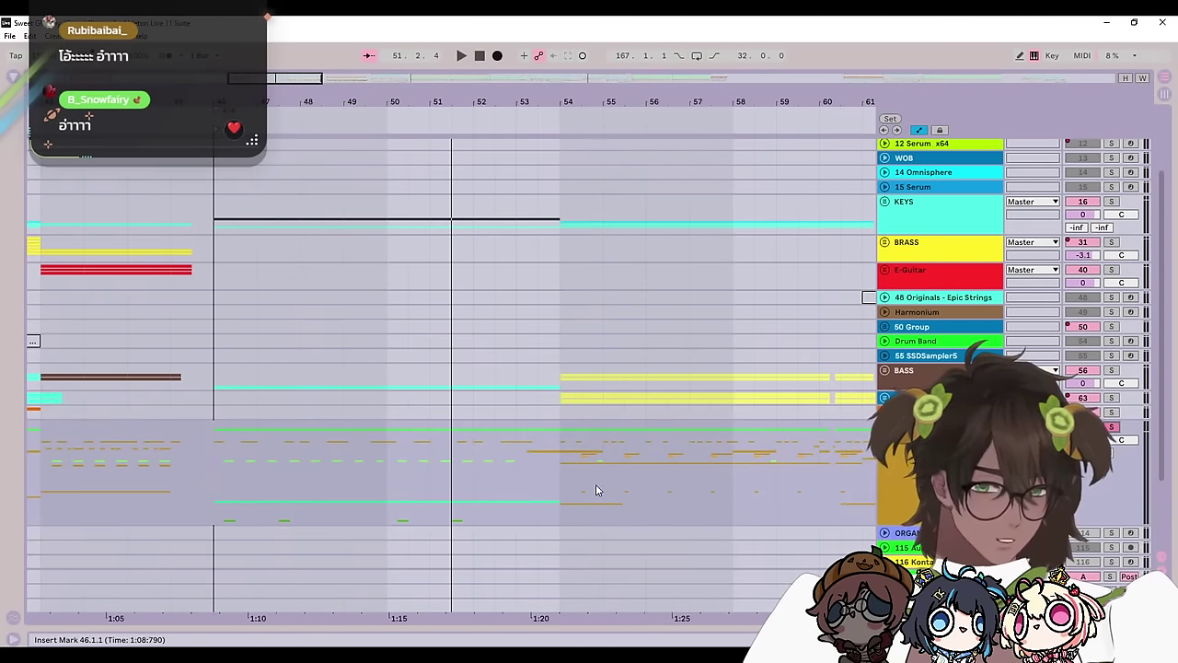
Step: Replay VRS 2 from 46.1.1 with the DRUMS group soloed, and add the KEYS group to the solo during playback
scroll(552, 487, up, 3)
scroll(387, 389, left, 5)
click(612, 411)
key(ctrl+z)
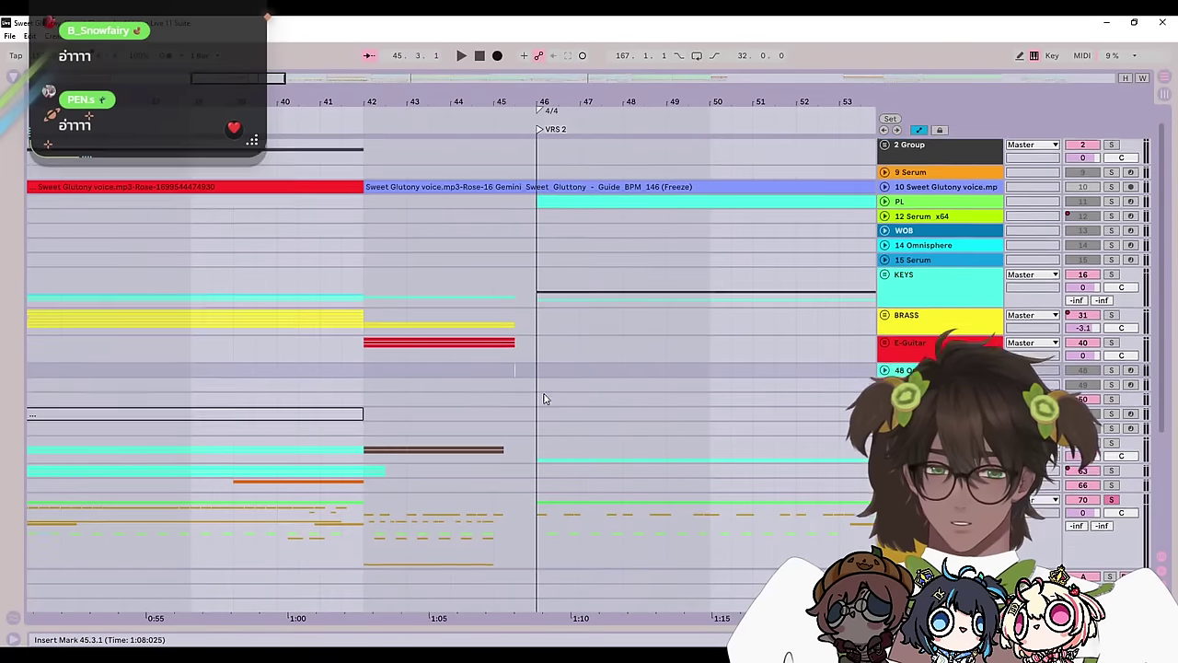
scroll(543, 394, down, 5)
click(547, 397)
scroll(625, 441, down, 5)
scroll(705, 480, up, 3)
key(space)
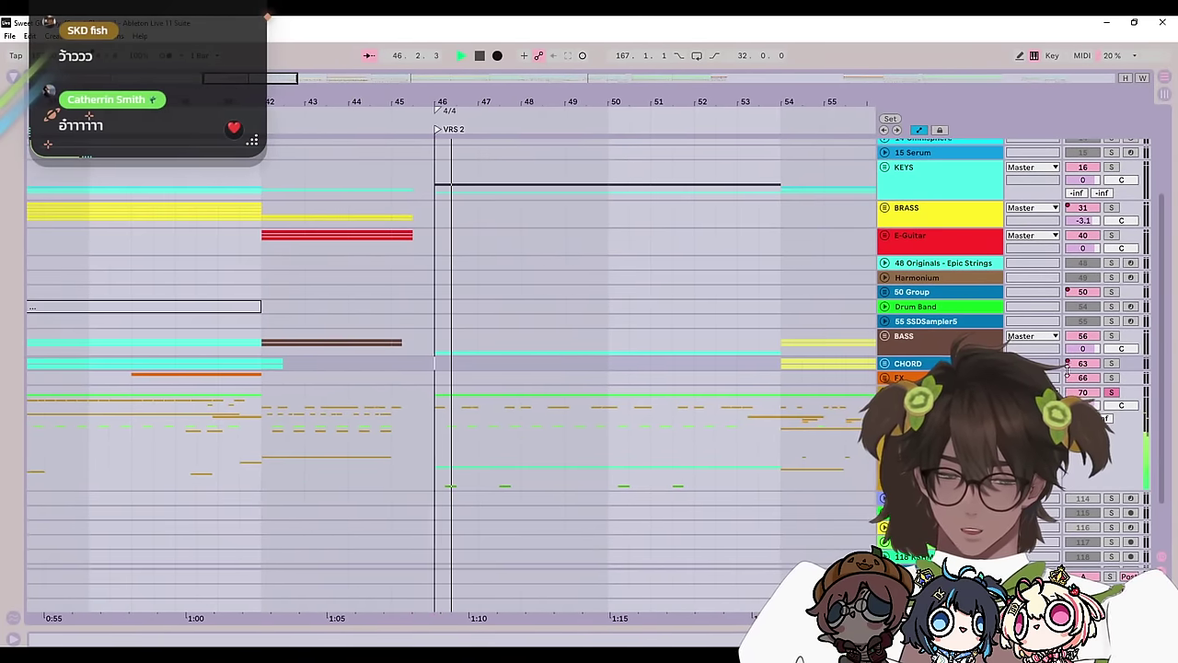
scroll(1116, 230, up, 2)
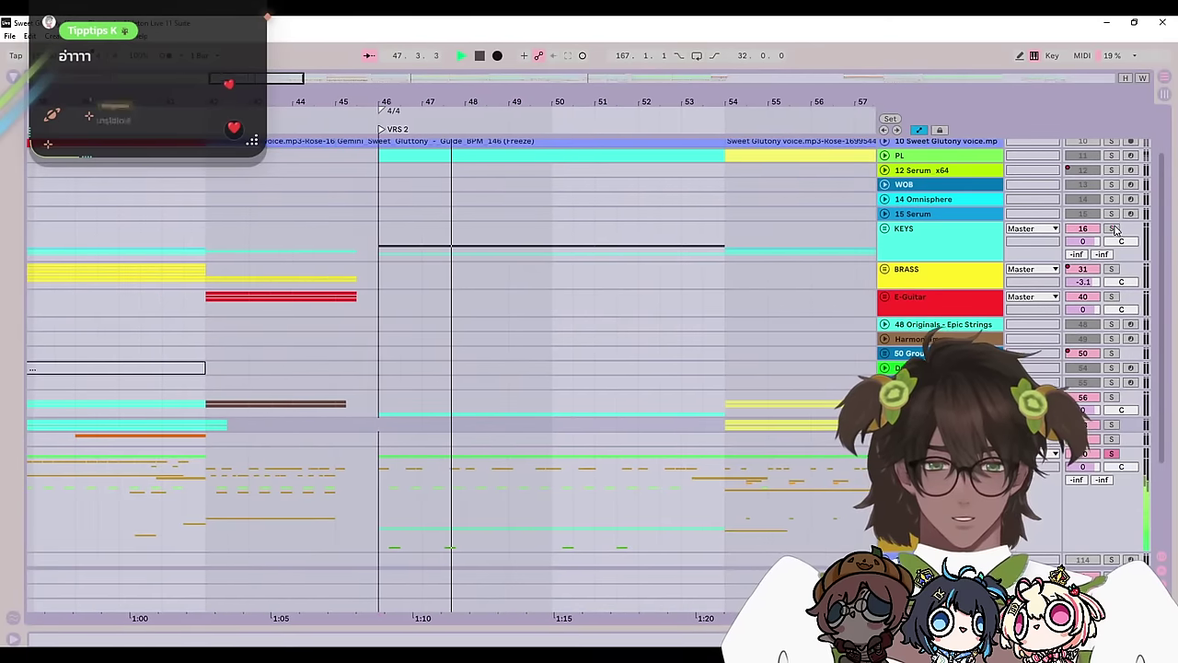
click(1111, 228)
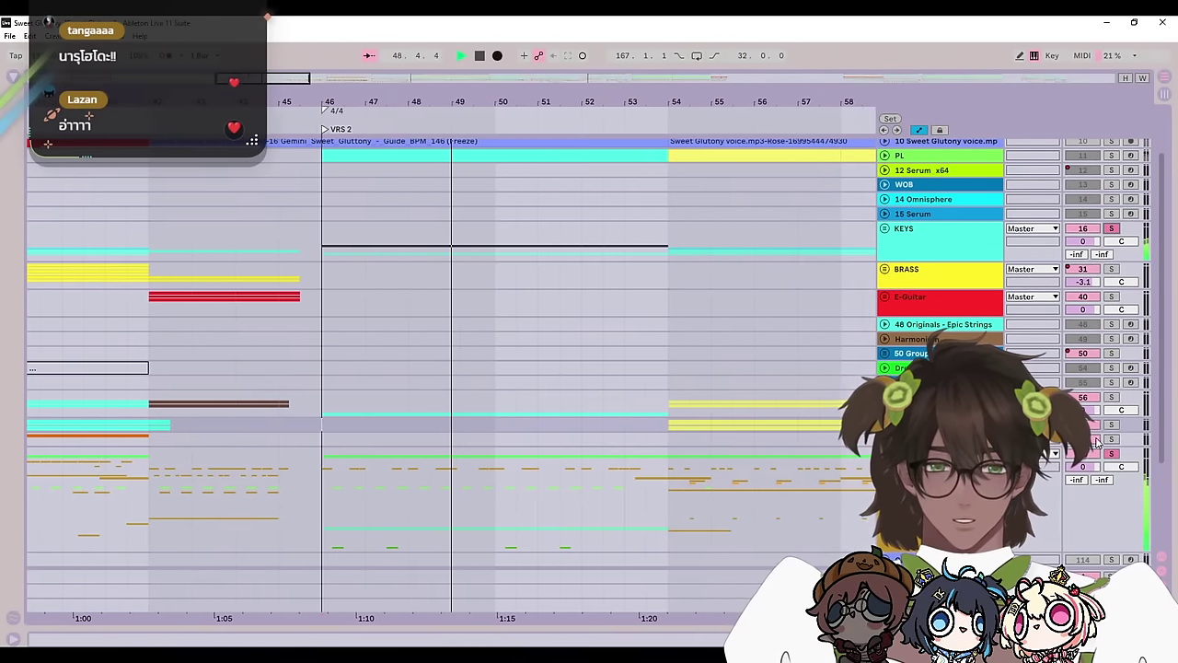
Step: Unfold the BASS group to inspect its VRS 2 clips during playback, fold it again, and stop with the insert marker at 53.3.1
scroll(771, 413, down, 3)
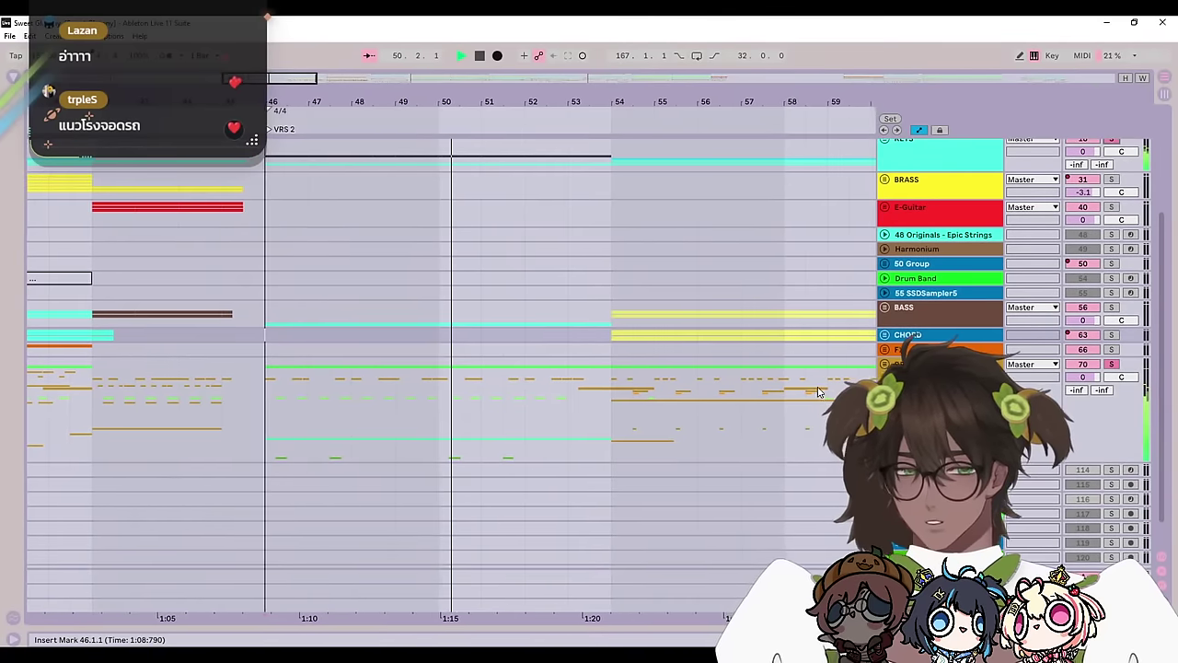
click(884, 308)
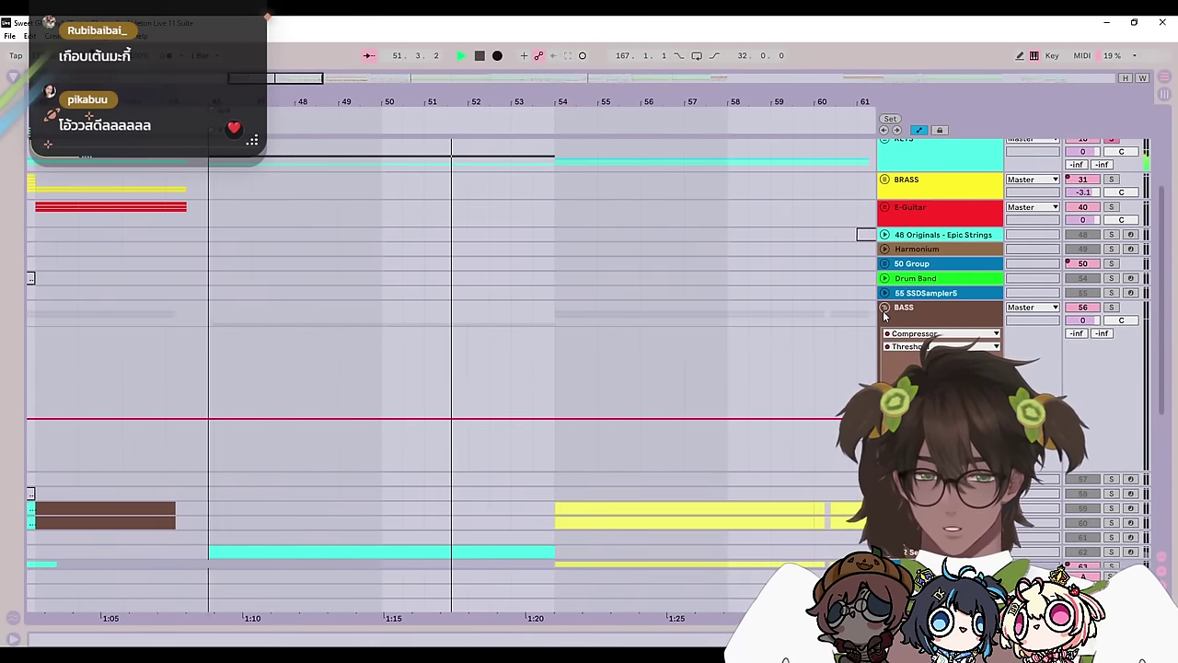
click(884, 308)
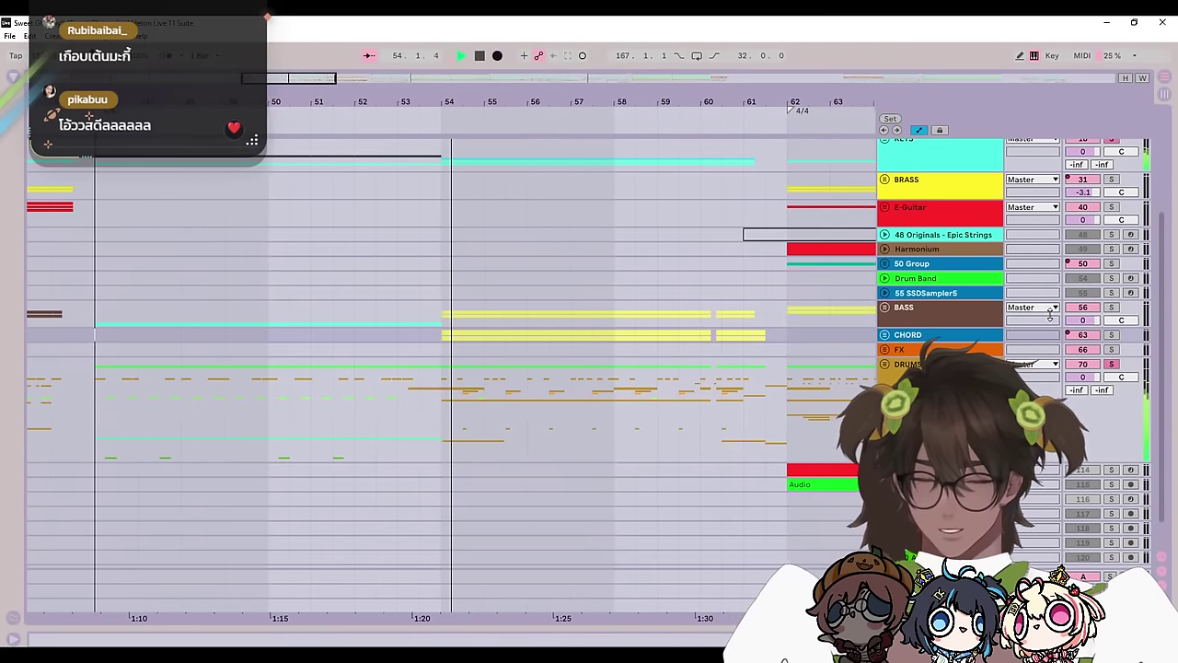
key(space)
click(337, 408)
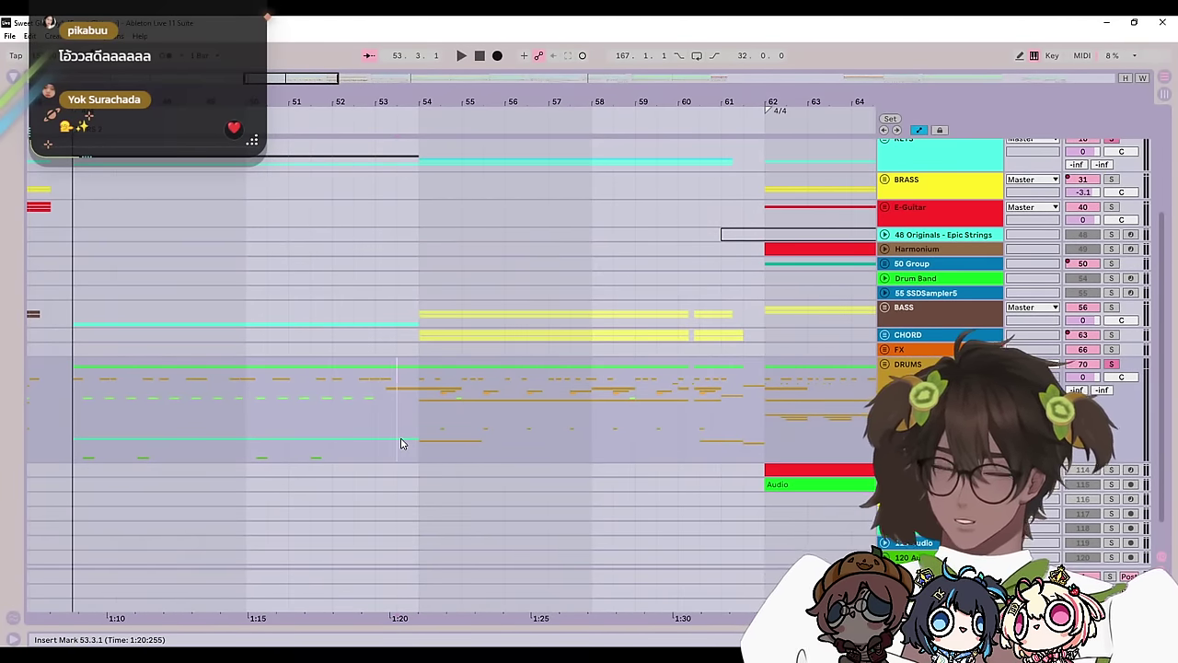
Step: Unfold the CHORD group and compare its clips and the drum patterns in the PRE-HOOK area with those after bar 54
click(885, 335)
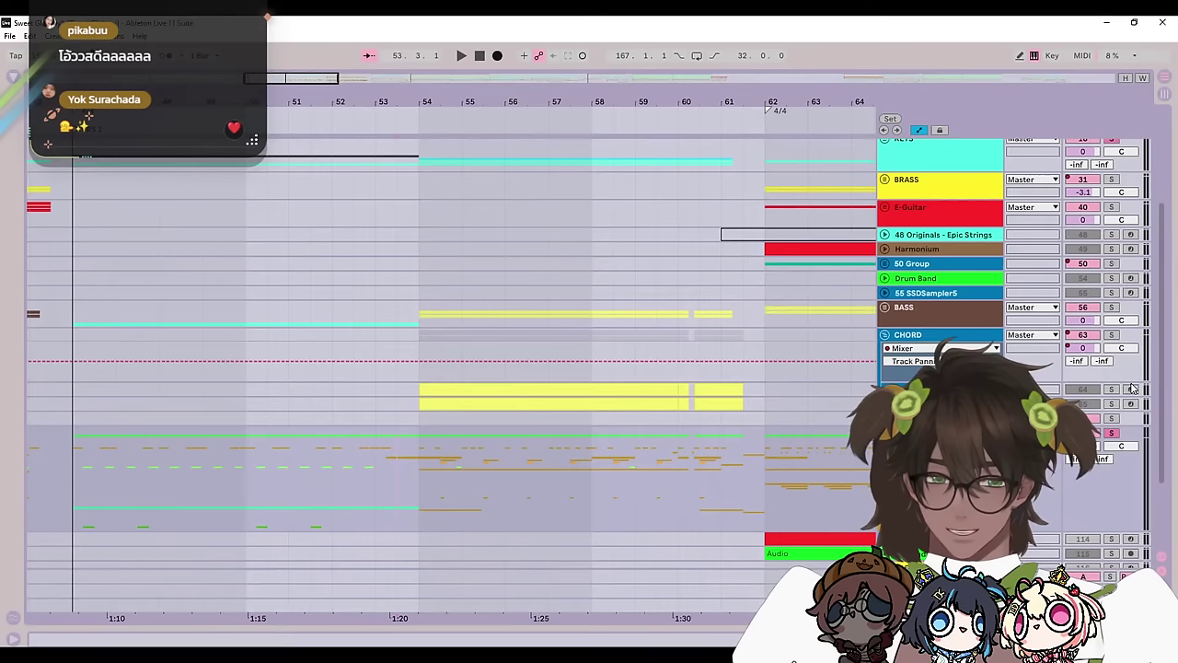
click(1112, 434)
drag(279, 500, 610, 400)
drag(126, 368, 989, 387)
drag(142, 389, 375, 387)
drag(166, 370, 152, 368)
drag(775, 336, 531, 331)
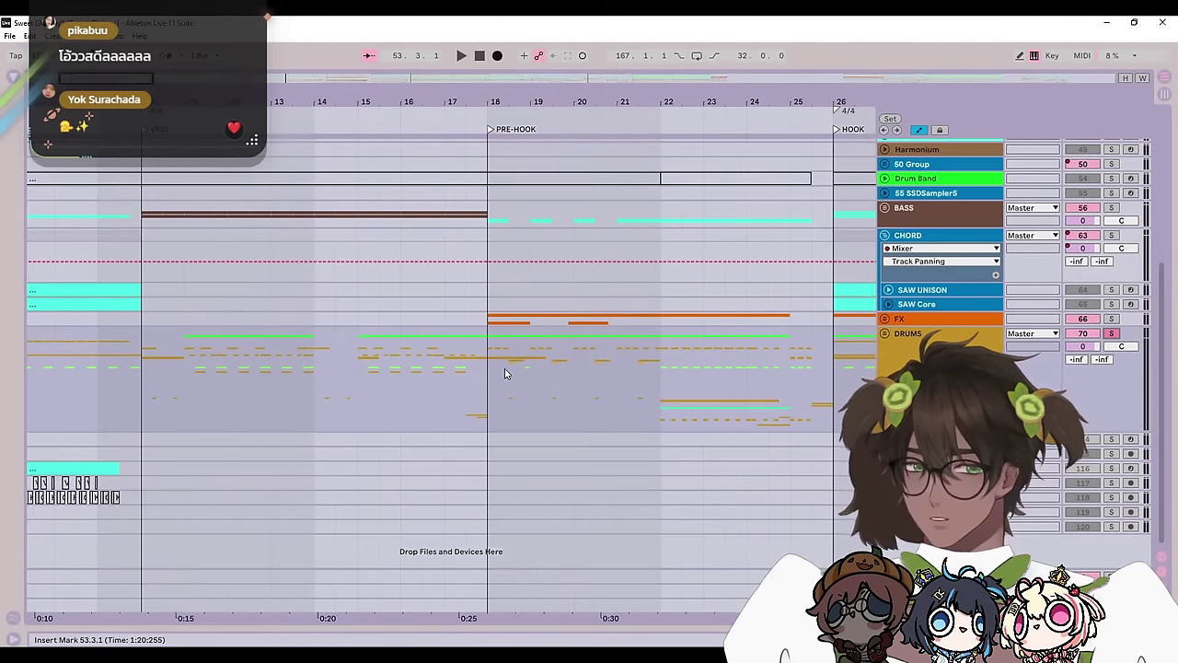
scroll(494, 344, up, 2)
scroll(395, 358, right, 10)
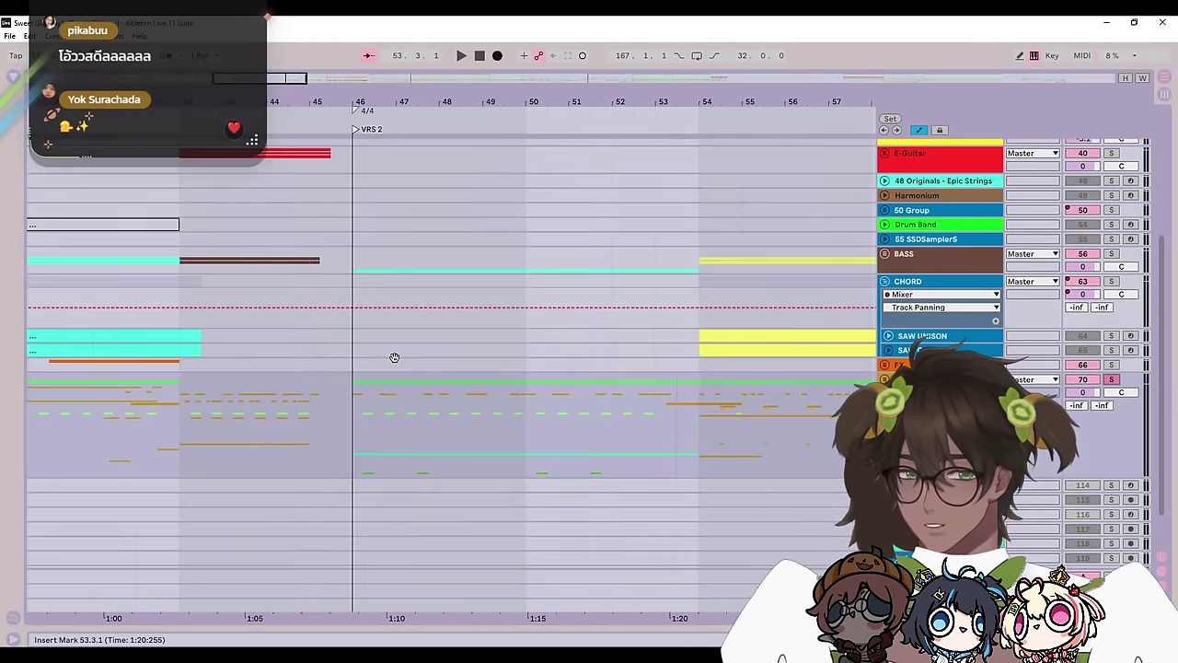
scroll(142, 366, up, 1)
scroll(143, 365, right, 5)
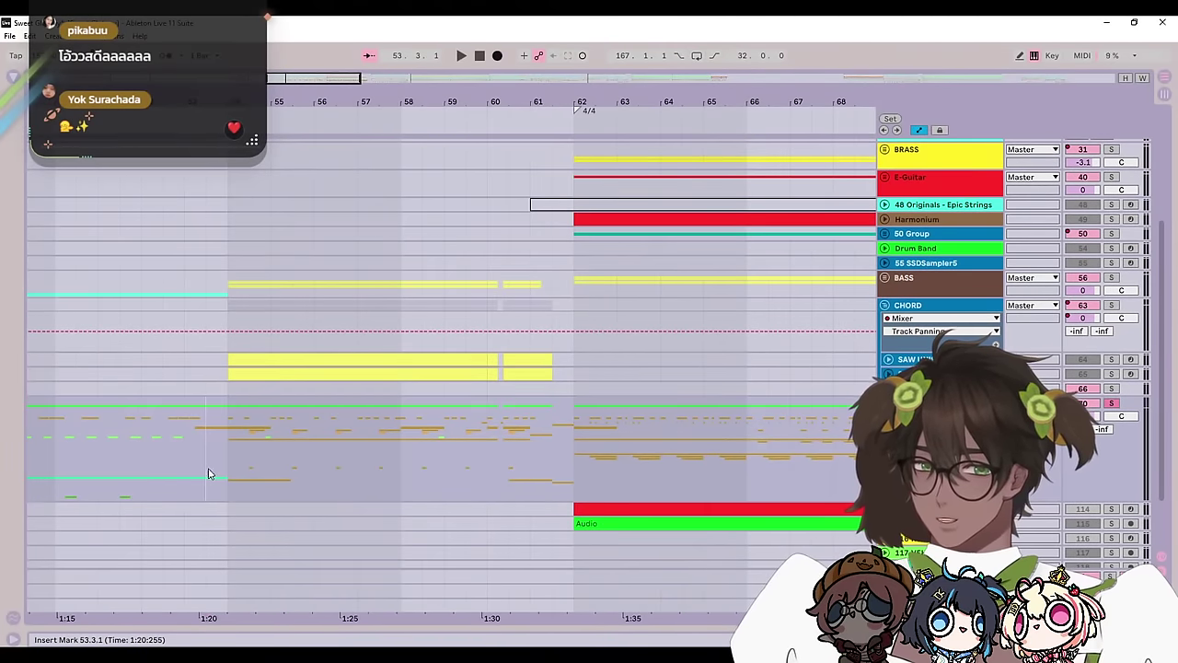
Step: Play from 54.1.1 with the DRUMS group soloed, and replay it with the CHORD group added to the solo
scroll(213, 475, down, 2)
scroll(537, 397, left, 3)
mouse_move(223, 366)
mouse_down()
mouse_move(652, 365)
mouse_move(223, 363)
mouse_up()
click(530, 369)
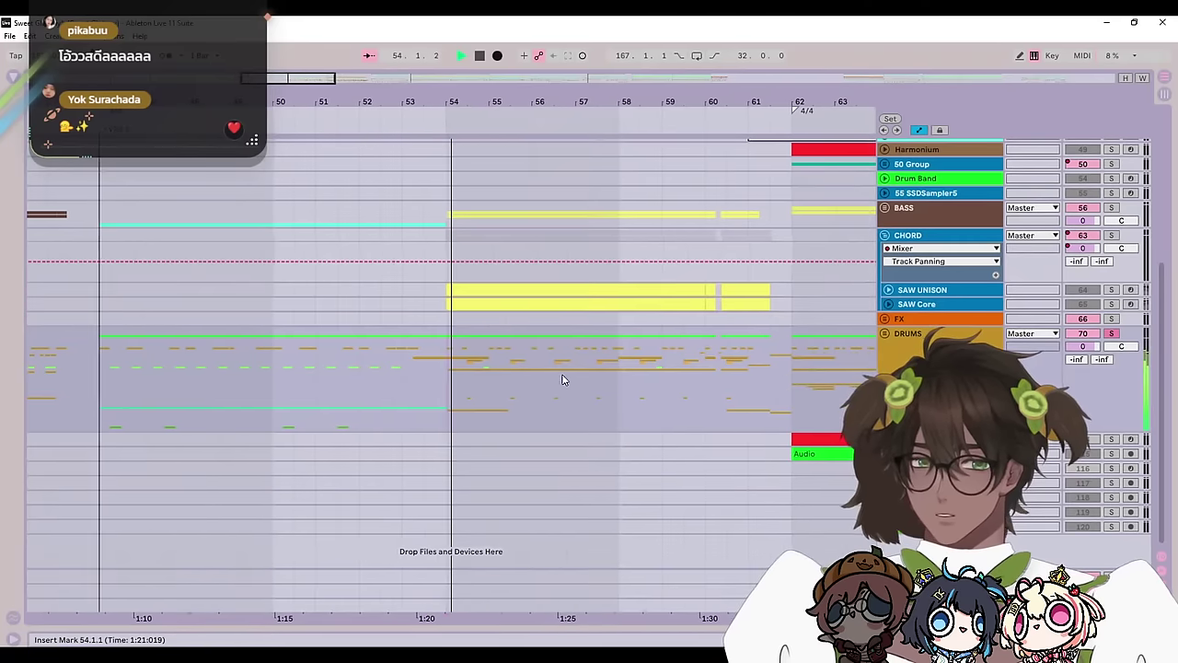
key(space)
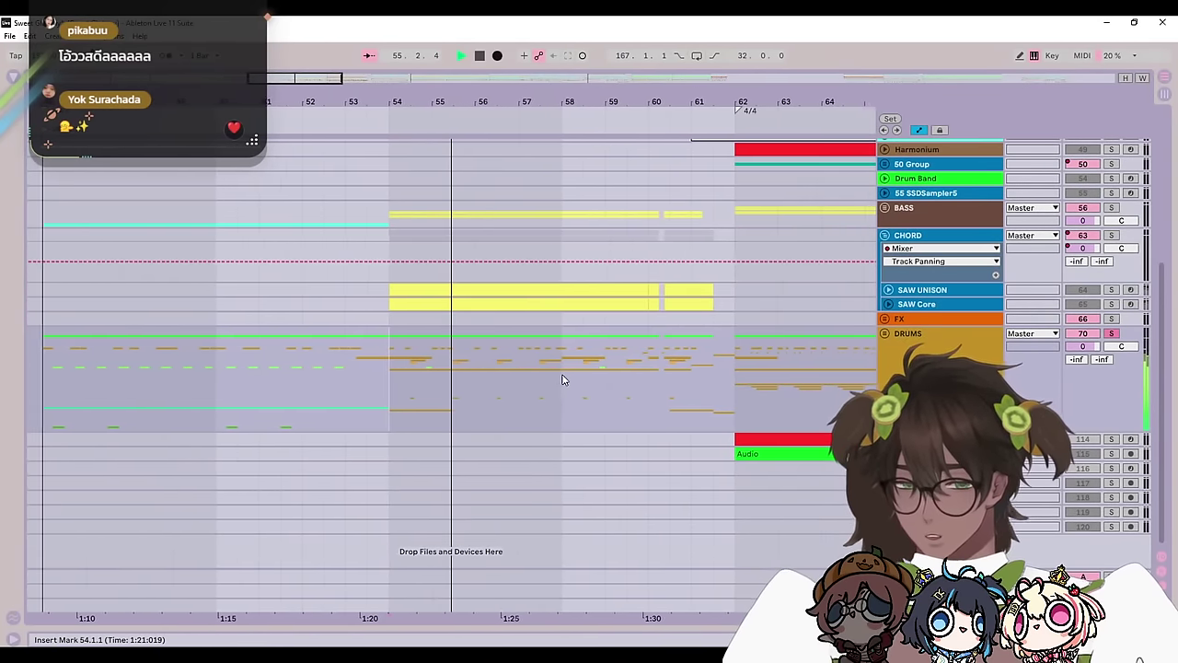
scroll(563, 379, up, 3)
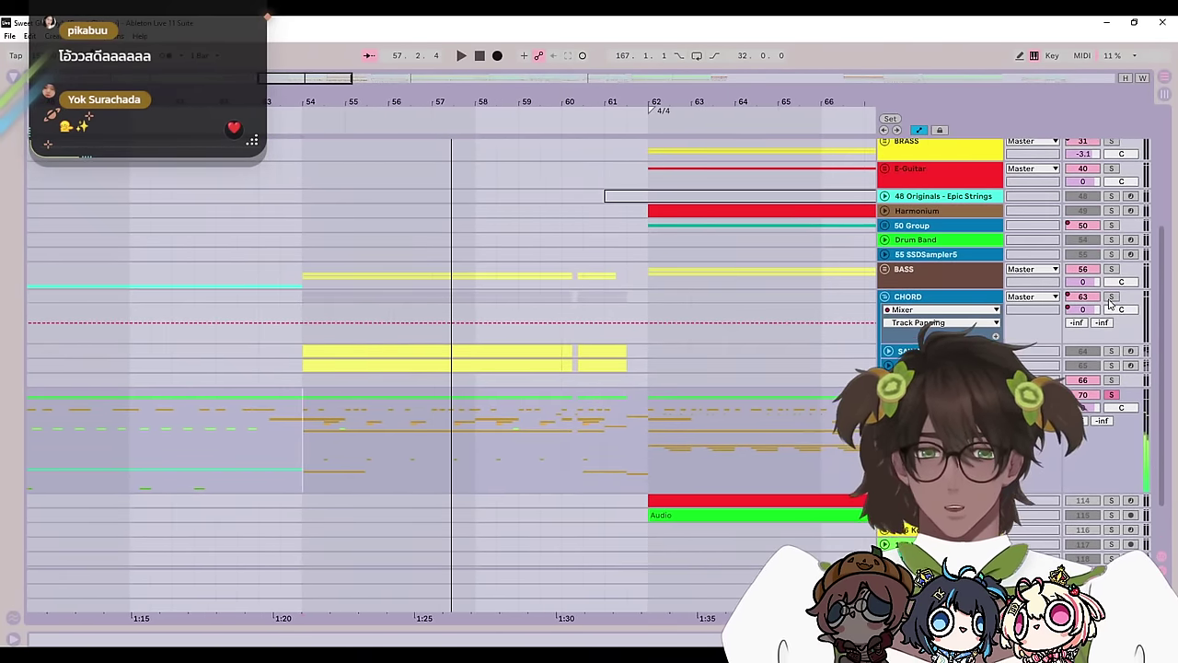
click(1111, 298)
key(space)
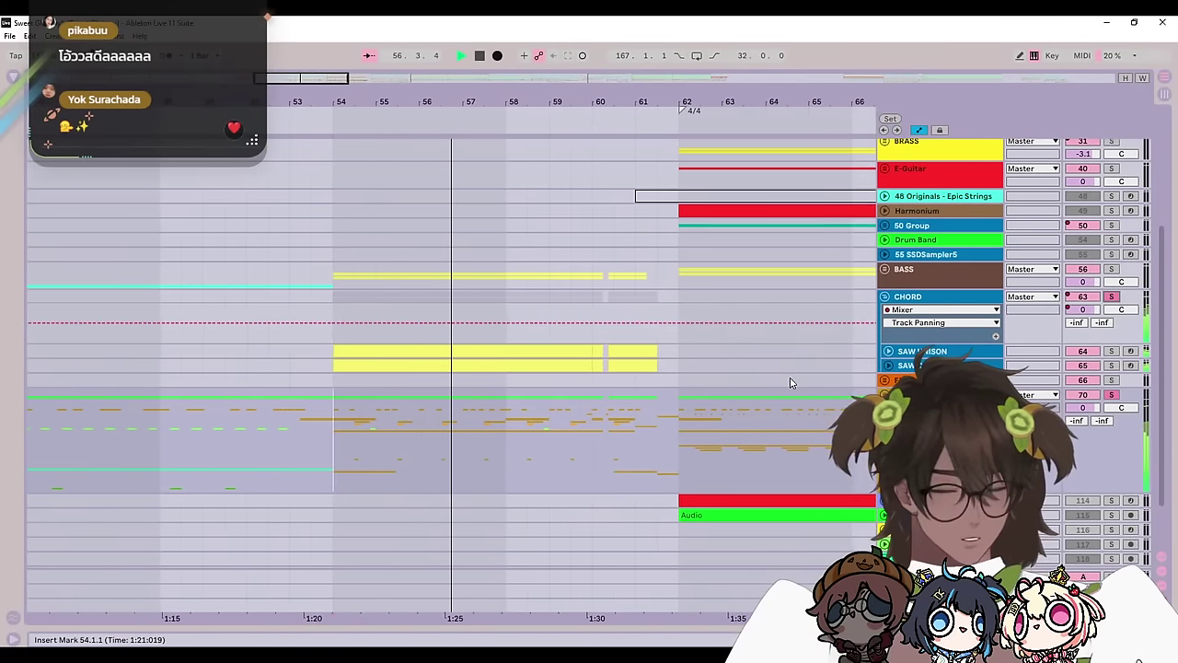
scroll(645, 486, up, 3)
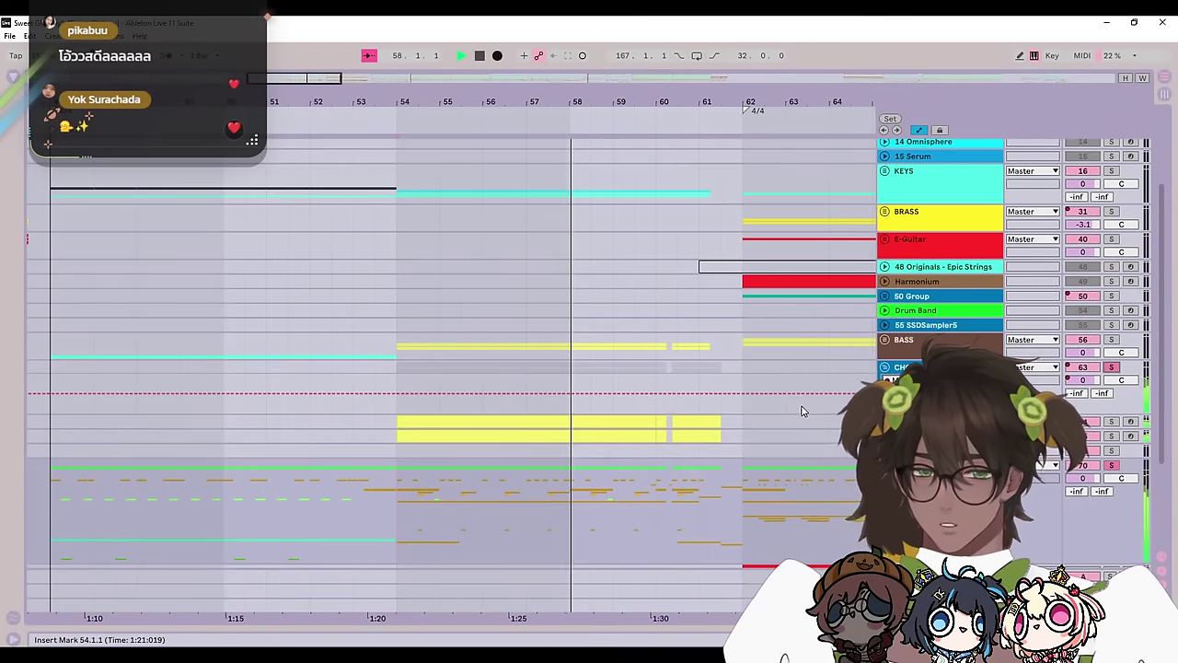
Step: Unfold the BASS group and its tracks 59 and 60, and play from 54.1.1 with BASS added to the solo
click(884, 341)
scroll(894, 350, down, 2)
key(space)
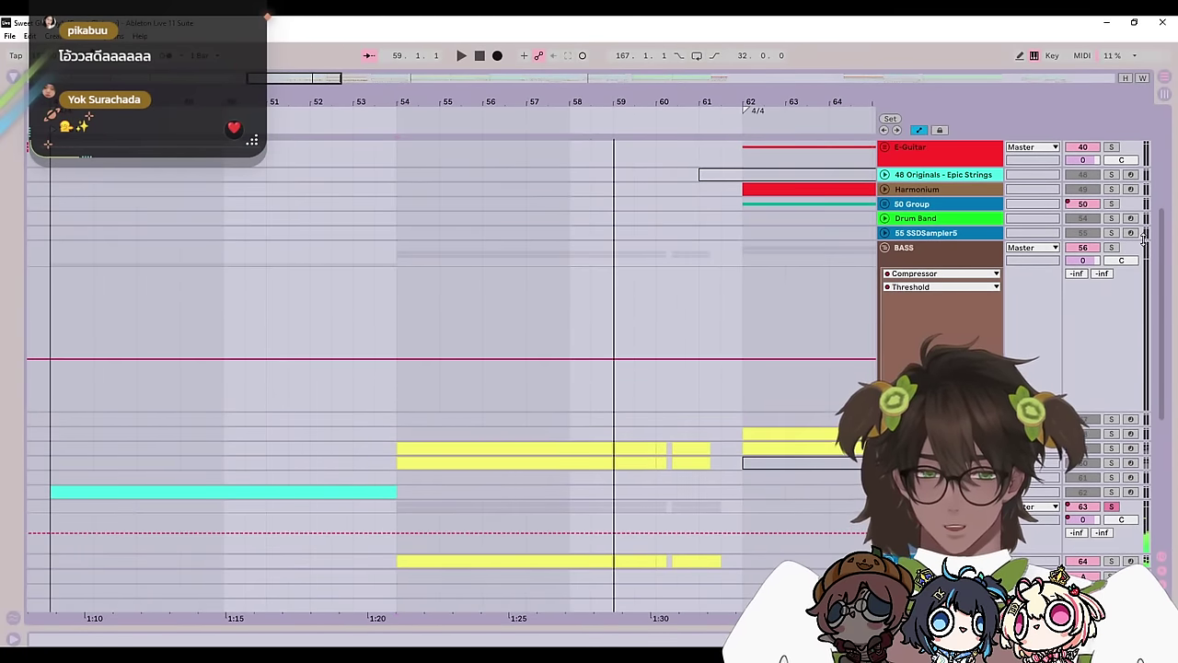
click(888, 448)
scroll(887, 451, down, 4)
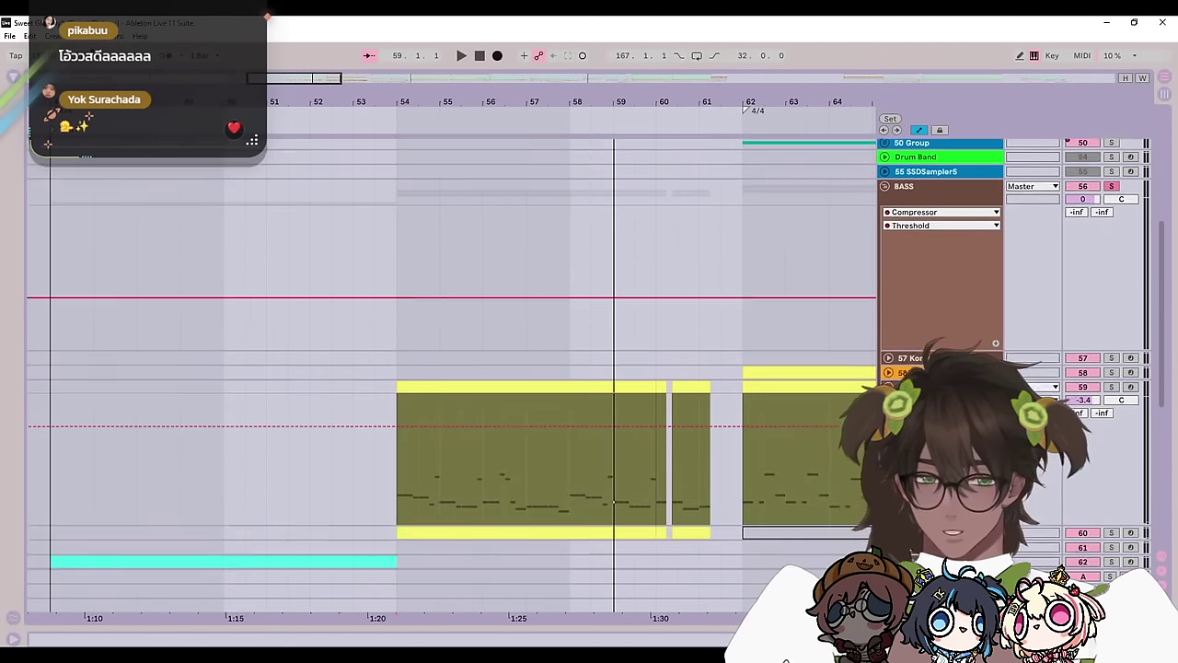
click(888, 471)
scroll(656, 467, down, 2)
key(space)
scroll(658, 451, up, 2)
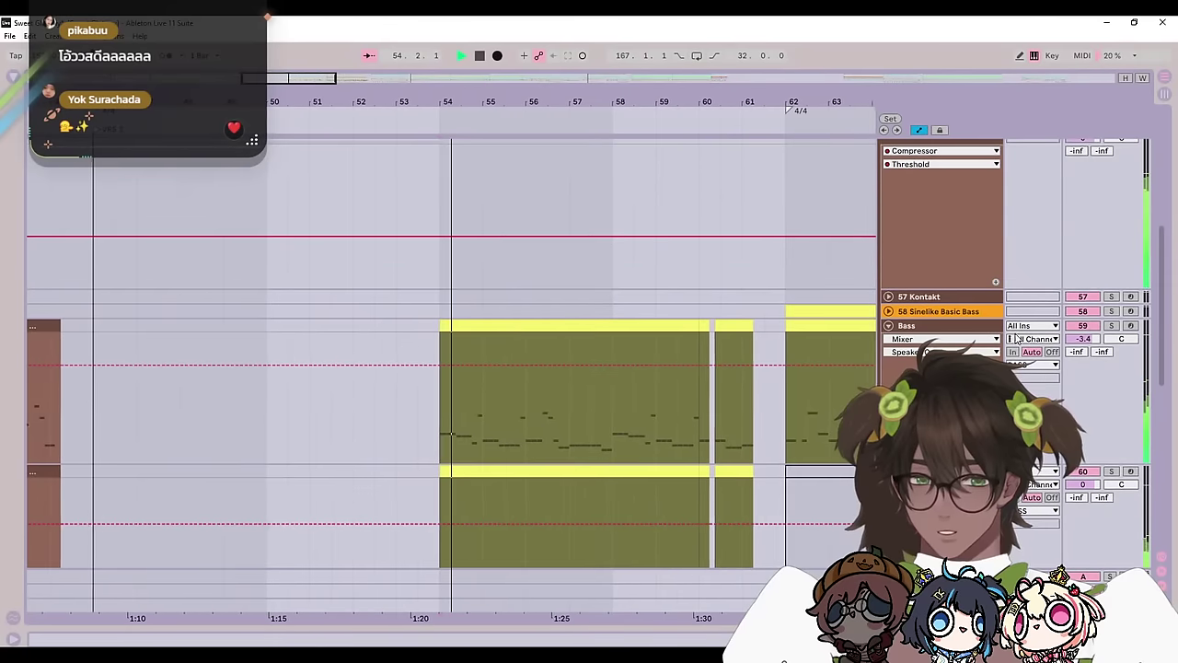
Step: Fold tracks 59 and 60 and the BASS group again during playback
click(888, 326)
click(888, 339)
scroll(797, 420, up, 10)
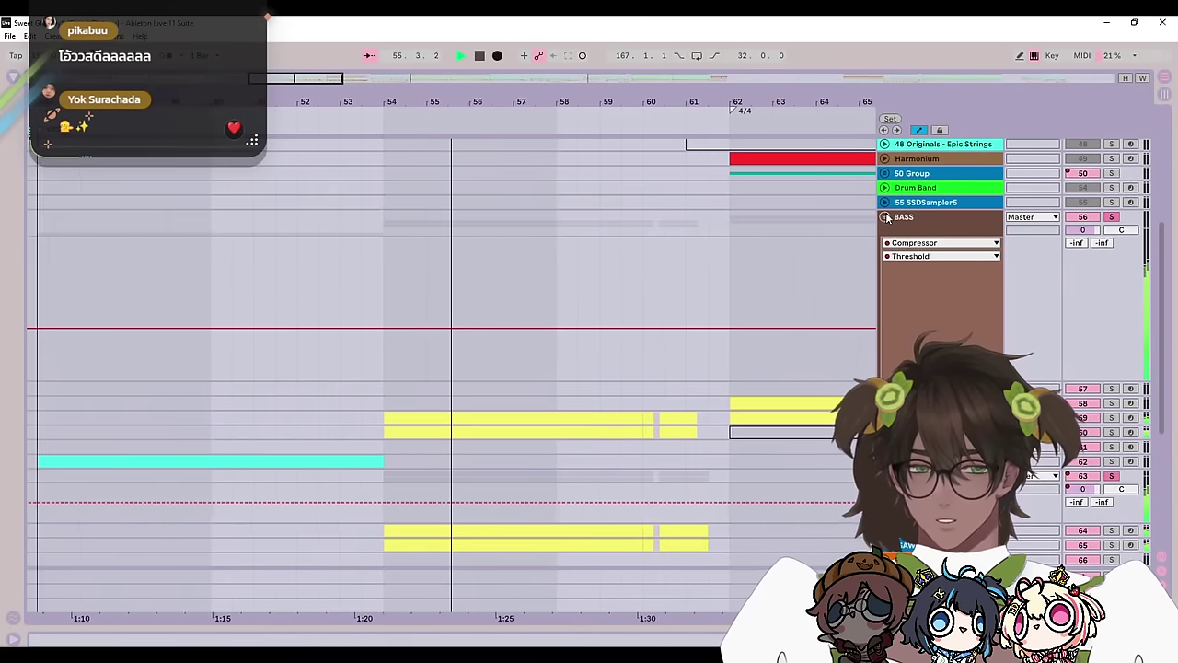
scroll(797, 420, up, 2)
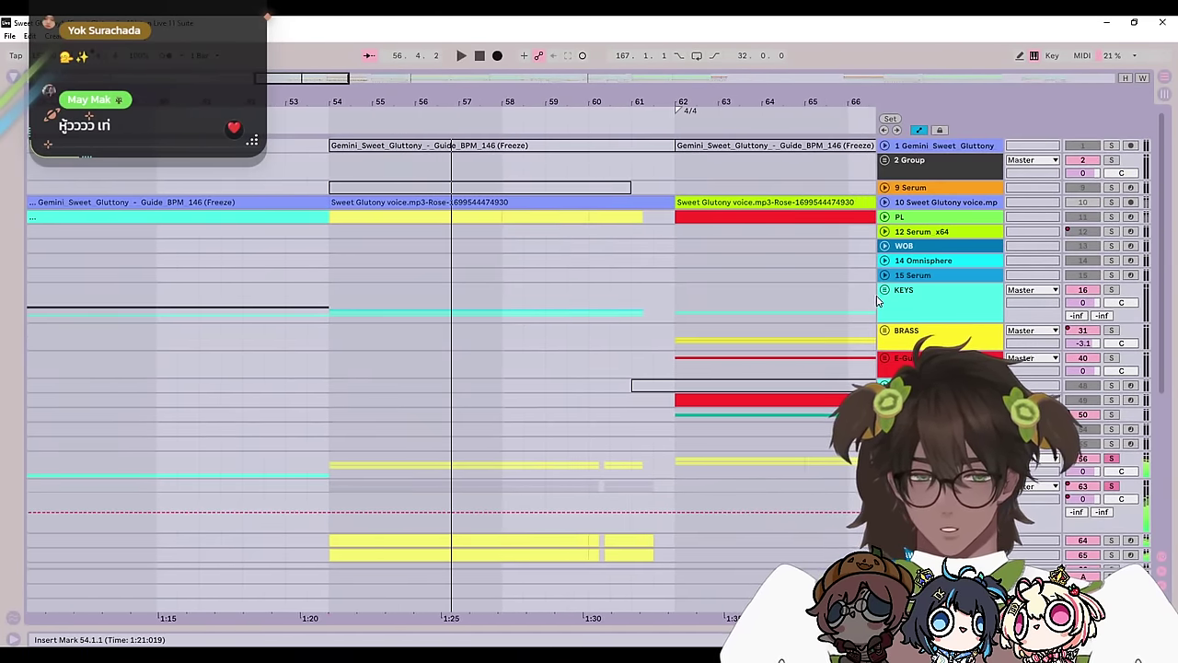
Step: Solo only the KEYS group and play the section from 54.1.1
click(1112, 291)
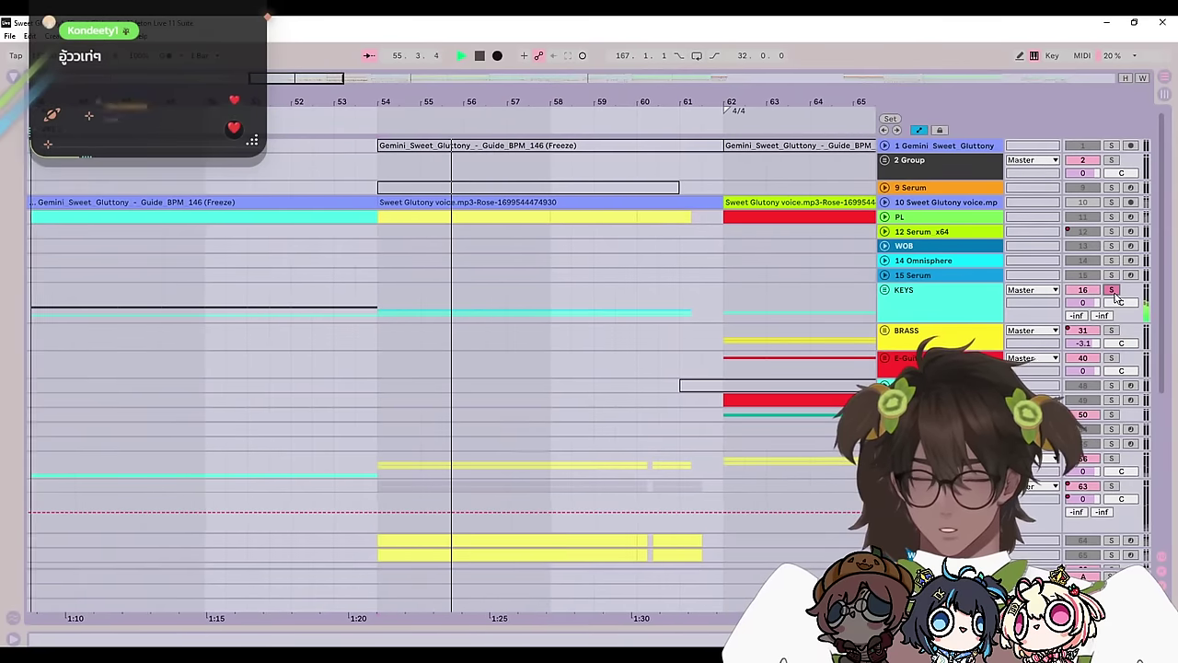
scroll(917, 298, down, 2)
scroll(1012, 405, down, 4)
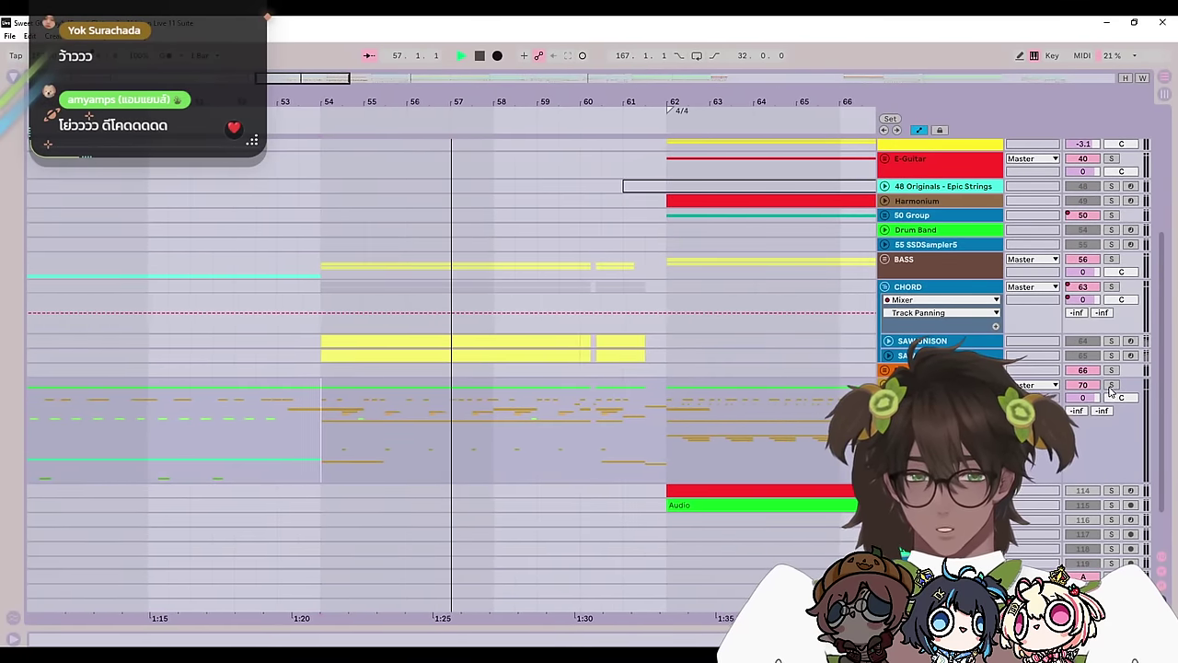
click(1112, 385)
scroll(552, 437, up, 2)
scroll(644, 506, left, 2)
scroll(718, 549, up, 4)
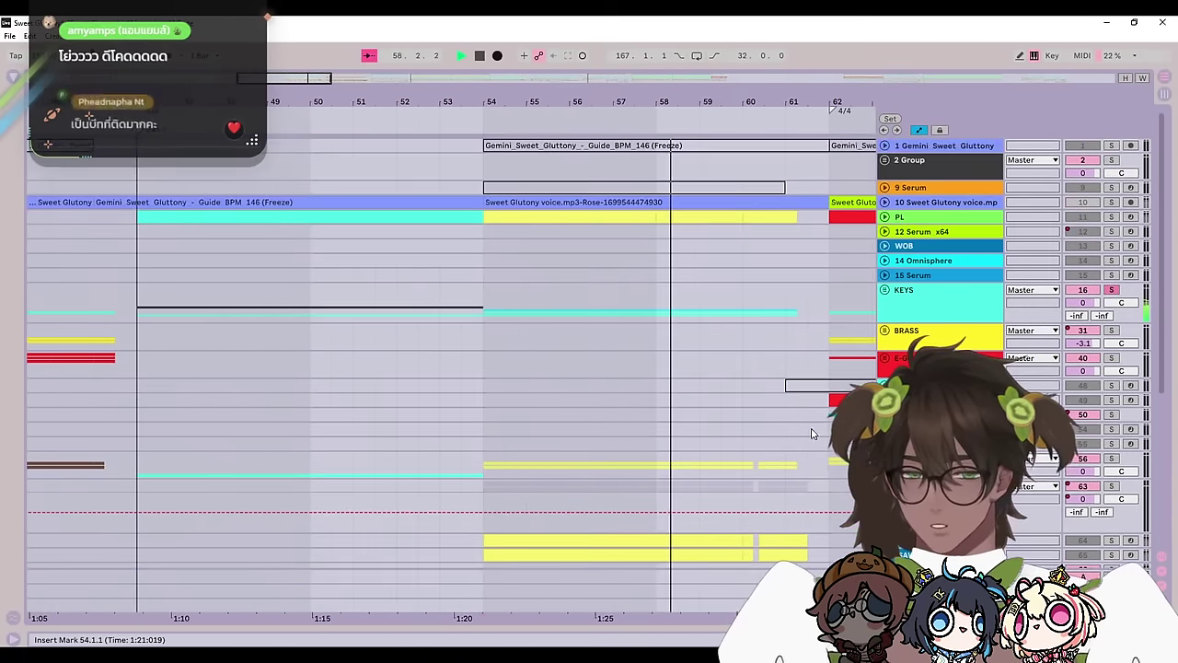
Step: Unfold the PL track to show its notes, and play it soloed from 54.1.1
click(137, 124)
click(884, 216)
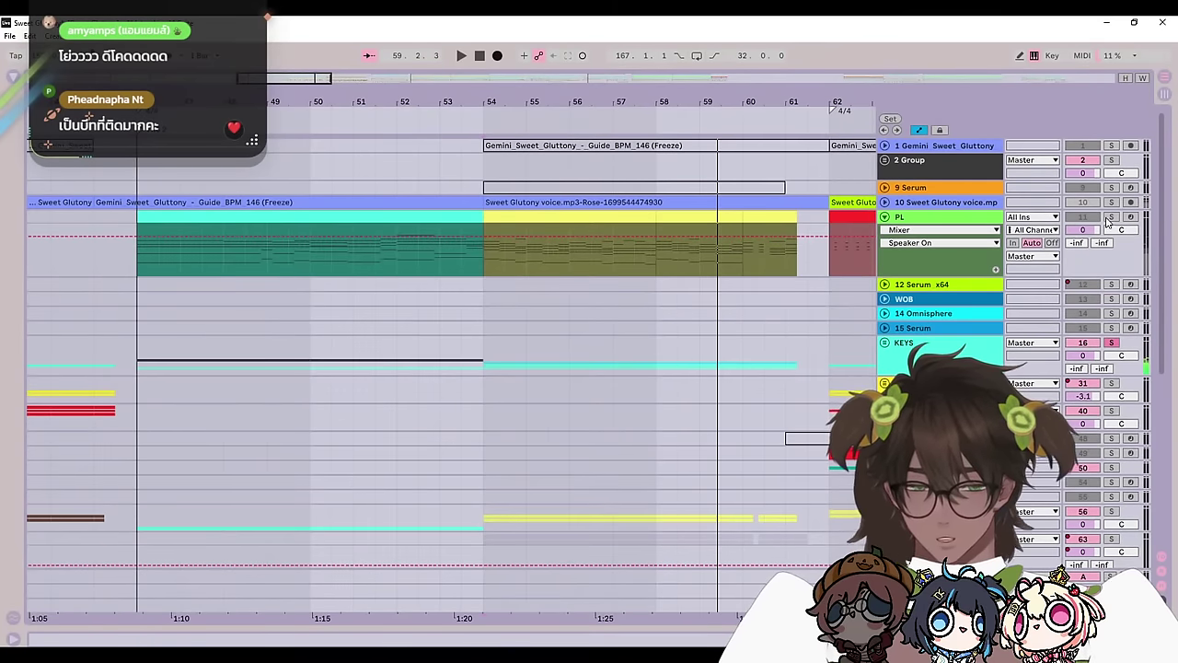
key(space)
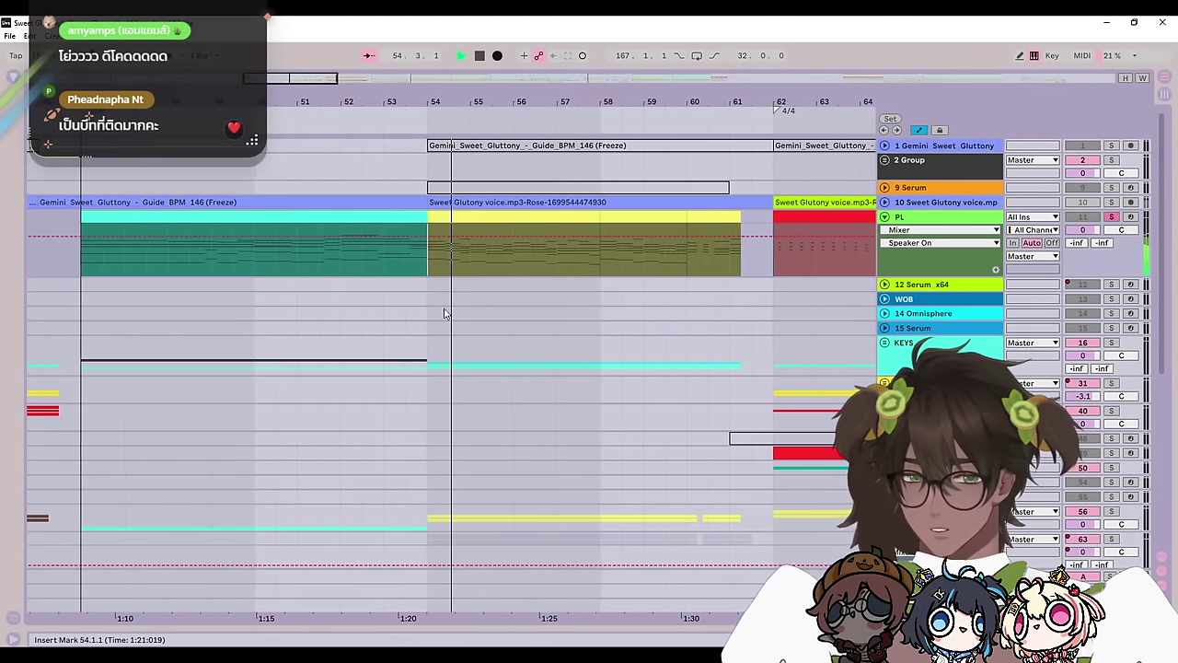
Step: Stop playback, place the insert marker at 46.1.1, and play VRS 2 with all solos cleared
key(space)
click(74, 262)
key(space)
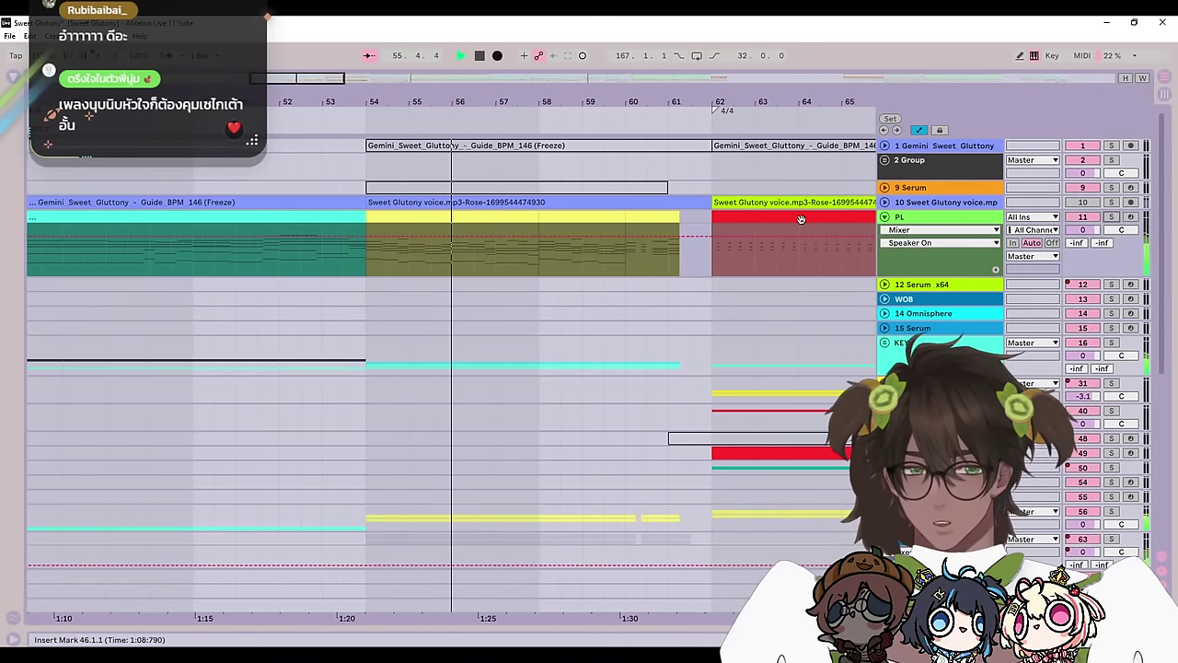
Step: Fold the PL track during playback and view the lower tracks down to the DRUMS group
click(885, 218)
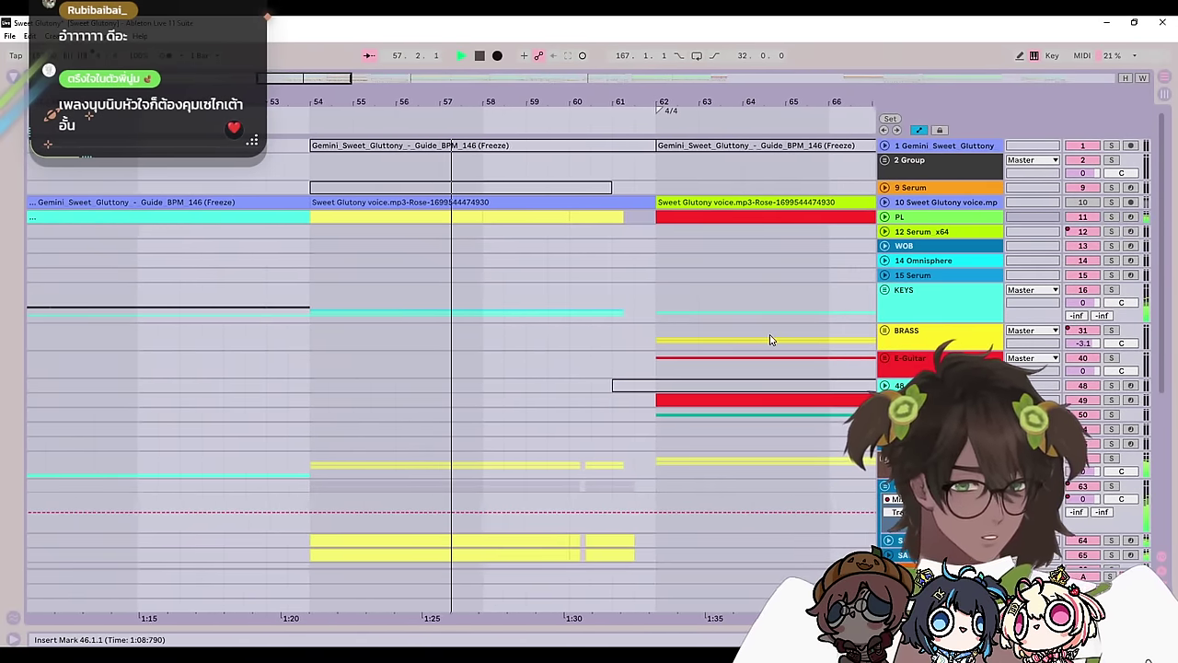
scroll(763, 350, down, 3)
scroll(764, 355, down, 2)
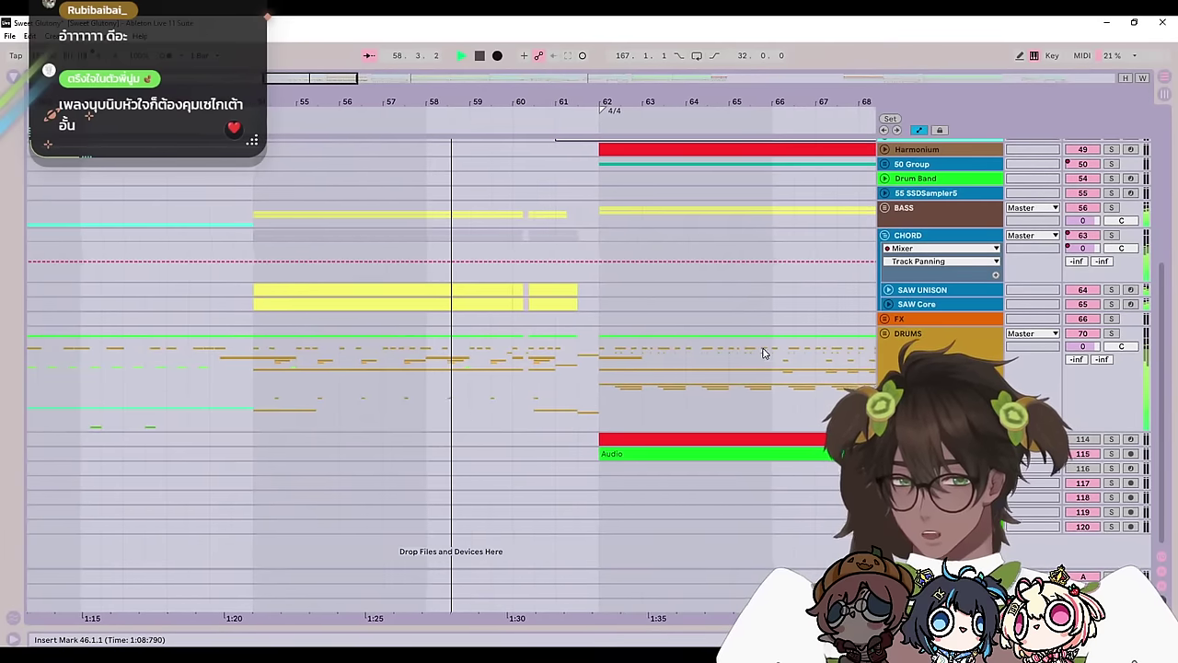
scroll(764, 352, up, 1)
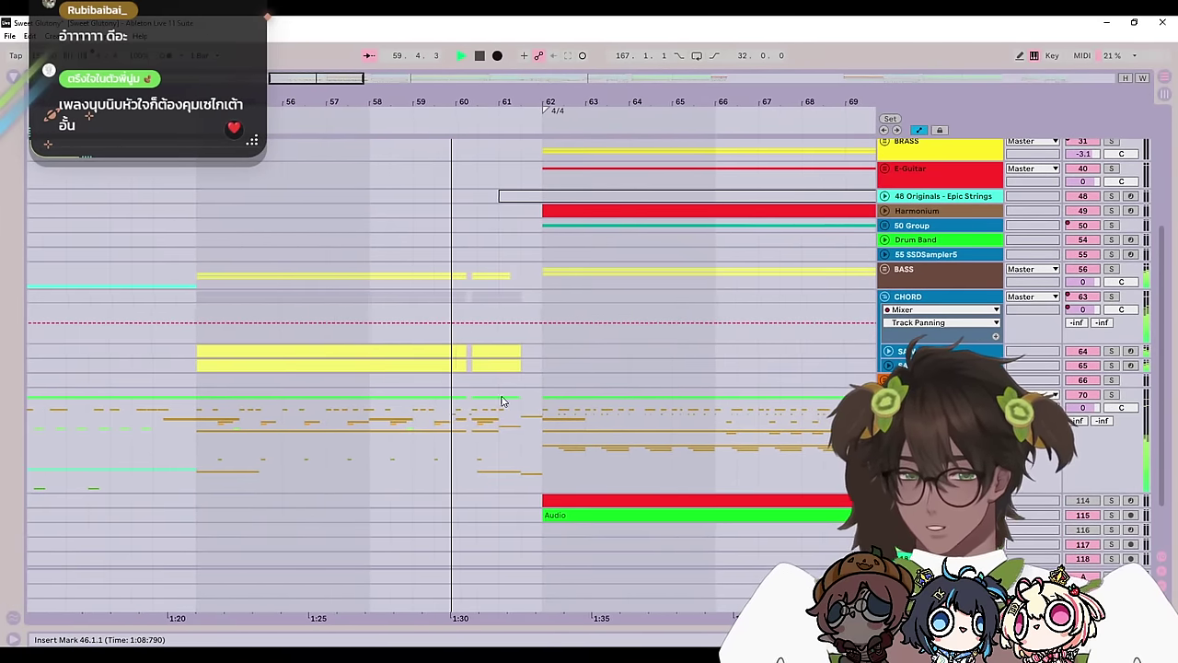
Step: Place the insert marker at 60.1.1, solo the DRUMS group and play the transition into bar 62
click(444, 434)
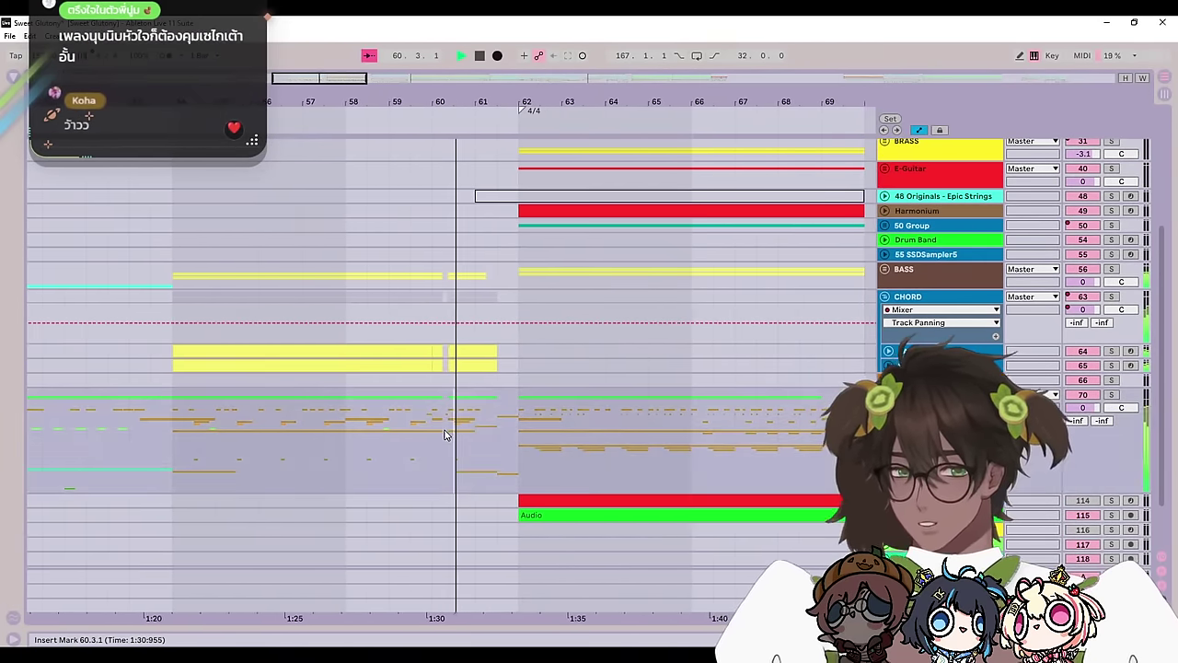
key(space)
click(396, 448)
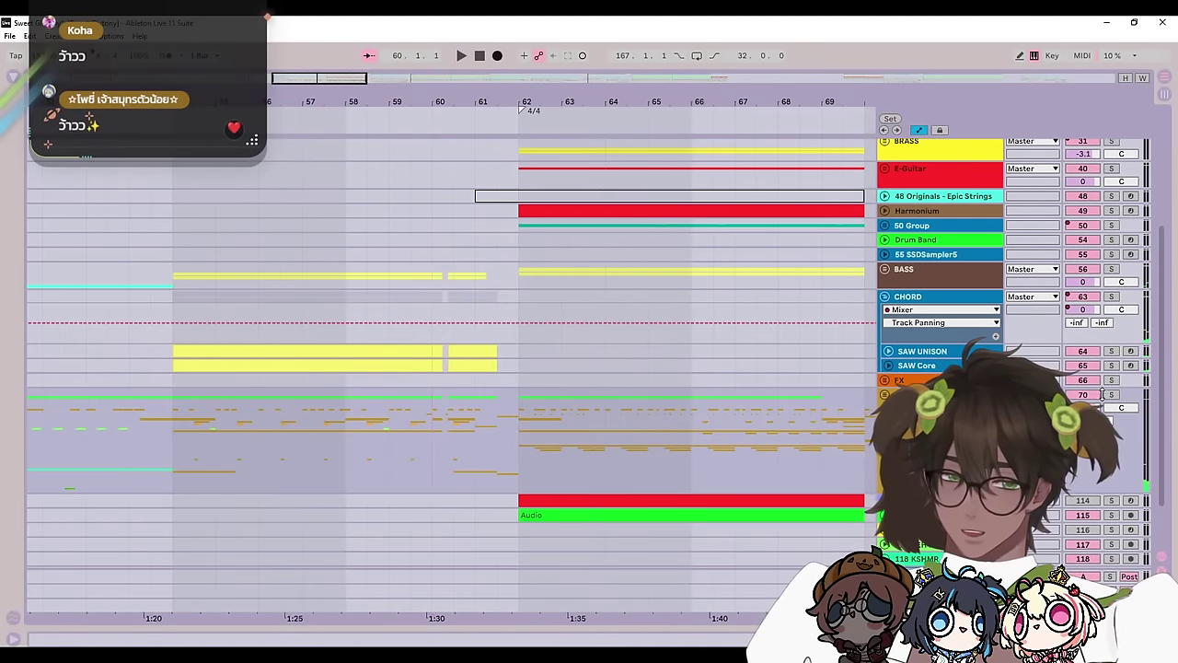
key(space)
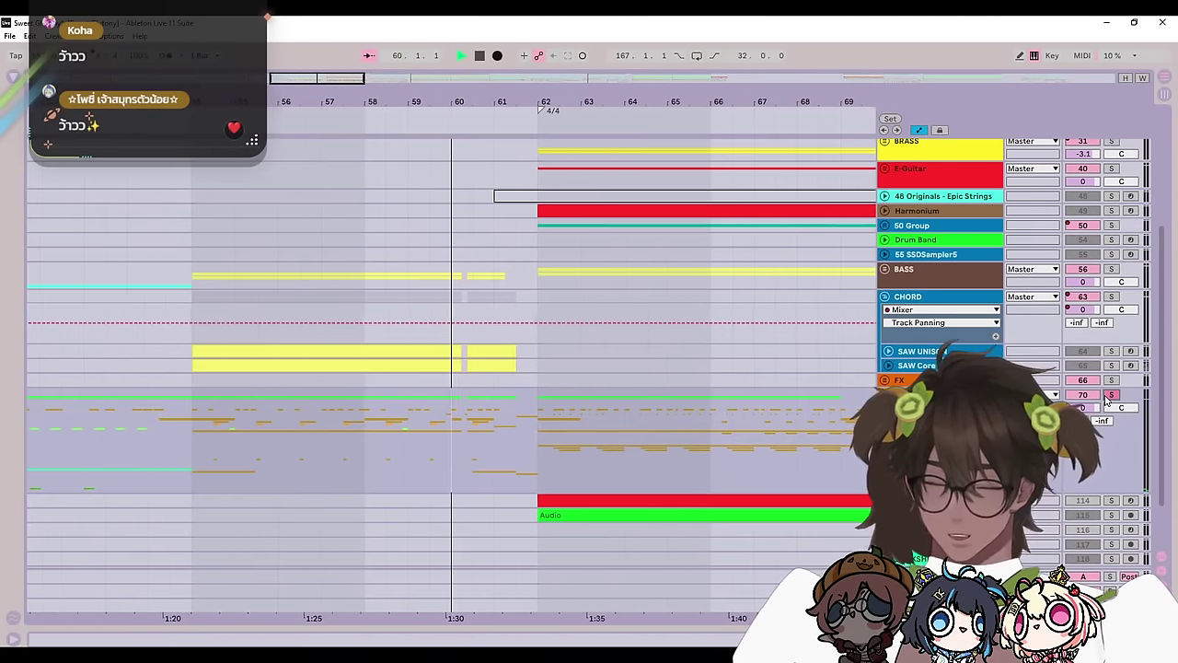
click(1111, 395)
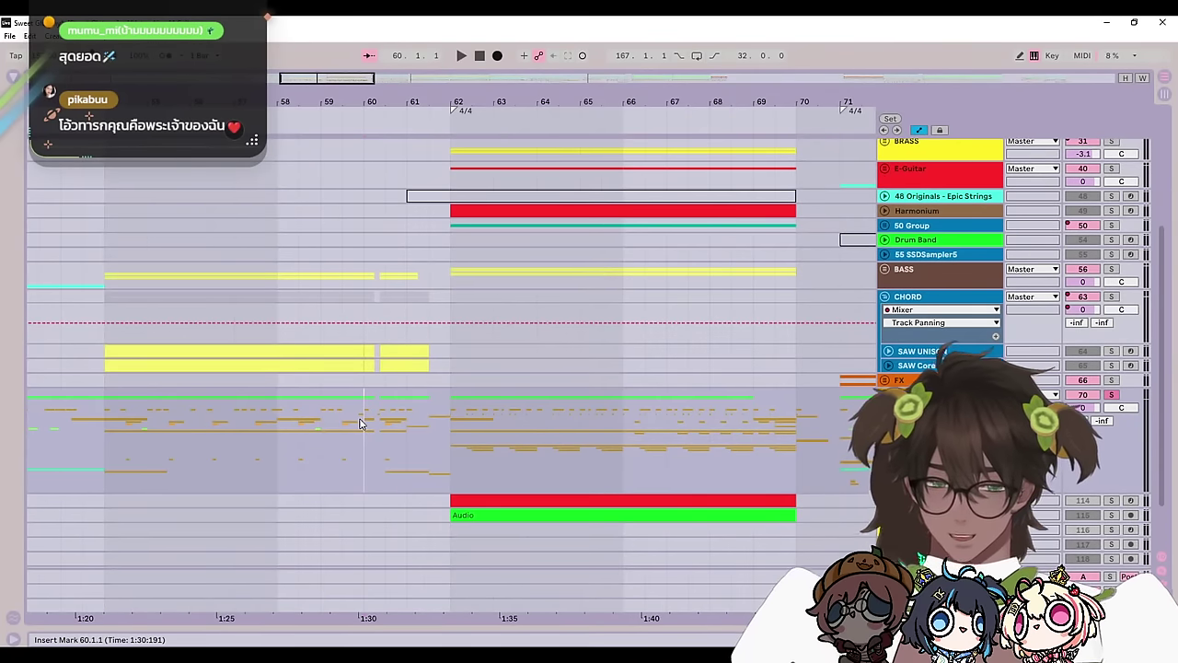
key(space)
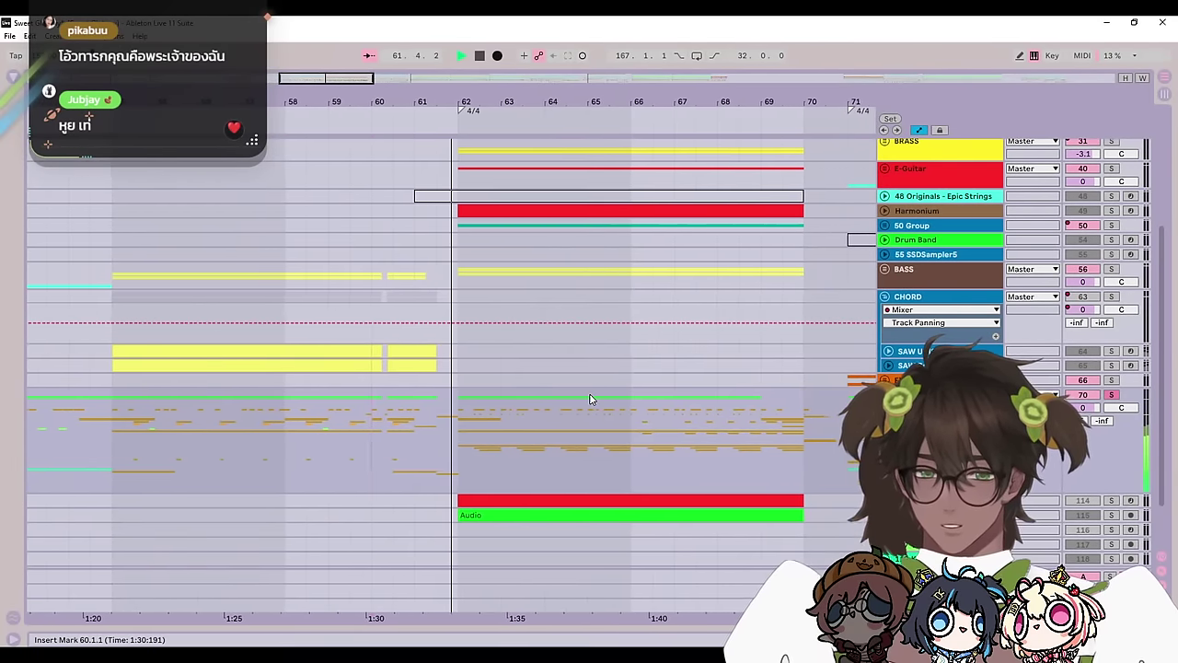
key(space)
Step: Clear the DRUMS solo and play the break before bar 62 in the full mix from around bar 60
drag(658, 441, 435, 381)
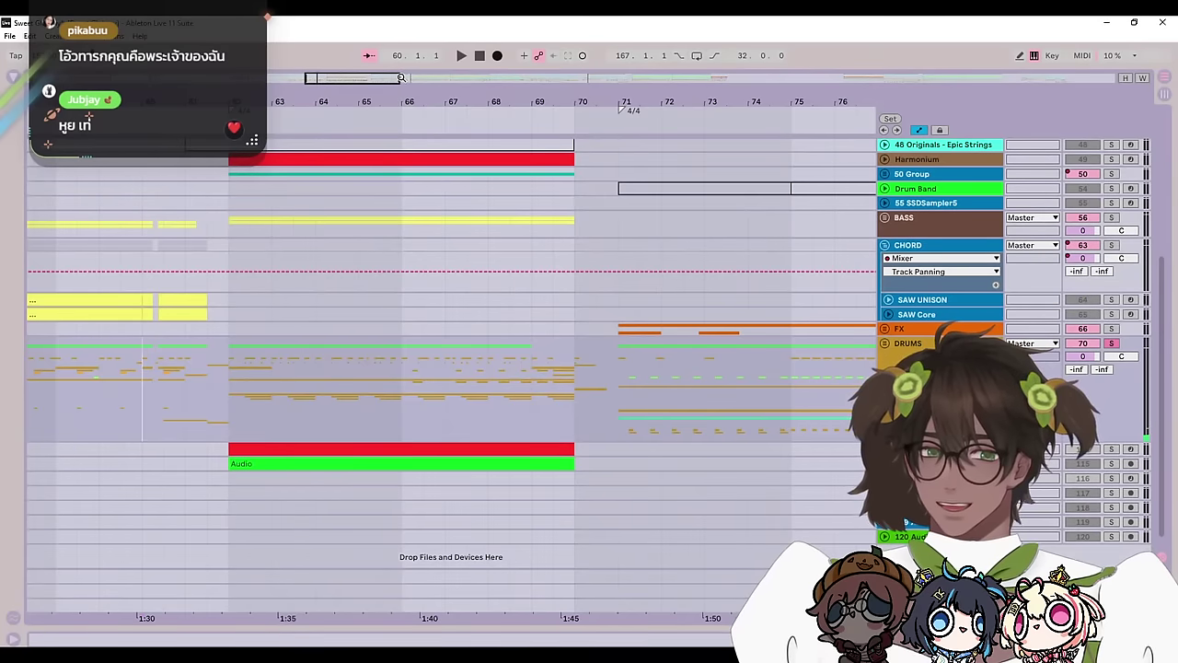
drag(397, 77, 338, 89)
click(396, 389)
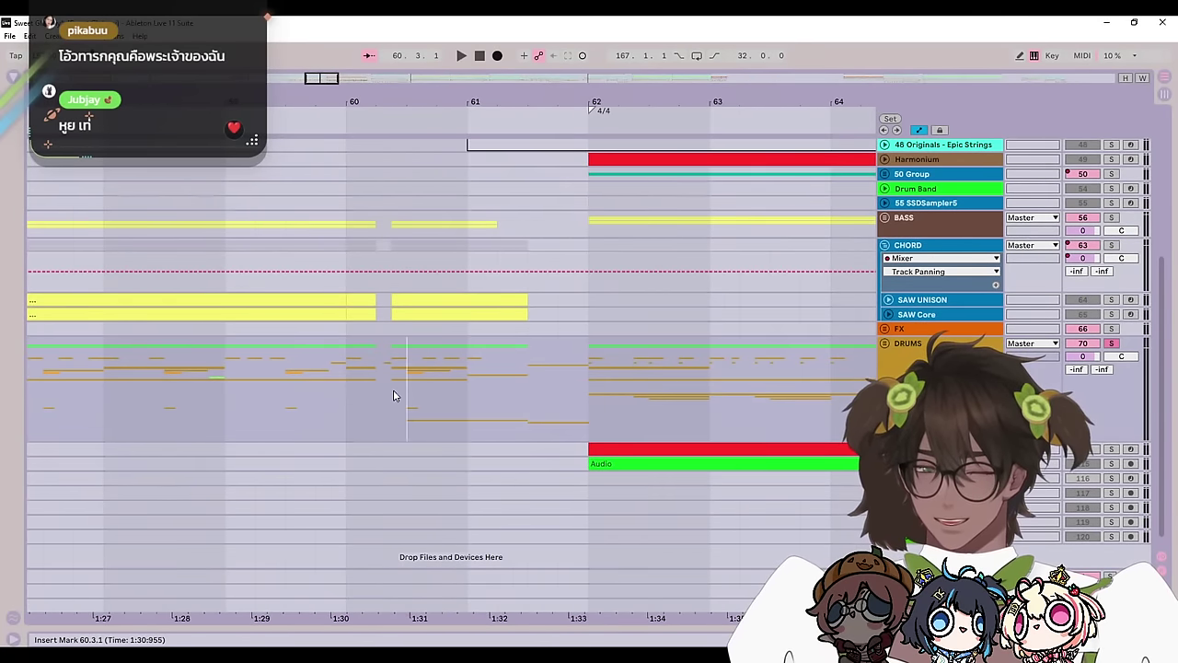
scroll(395, 390, up, 2)
scroll(658, 394, down, 1)
scroll(658, 395, left, 5)
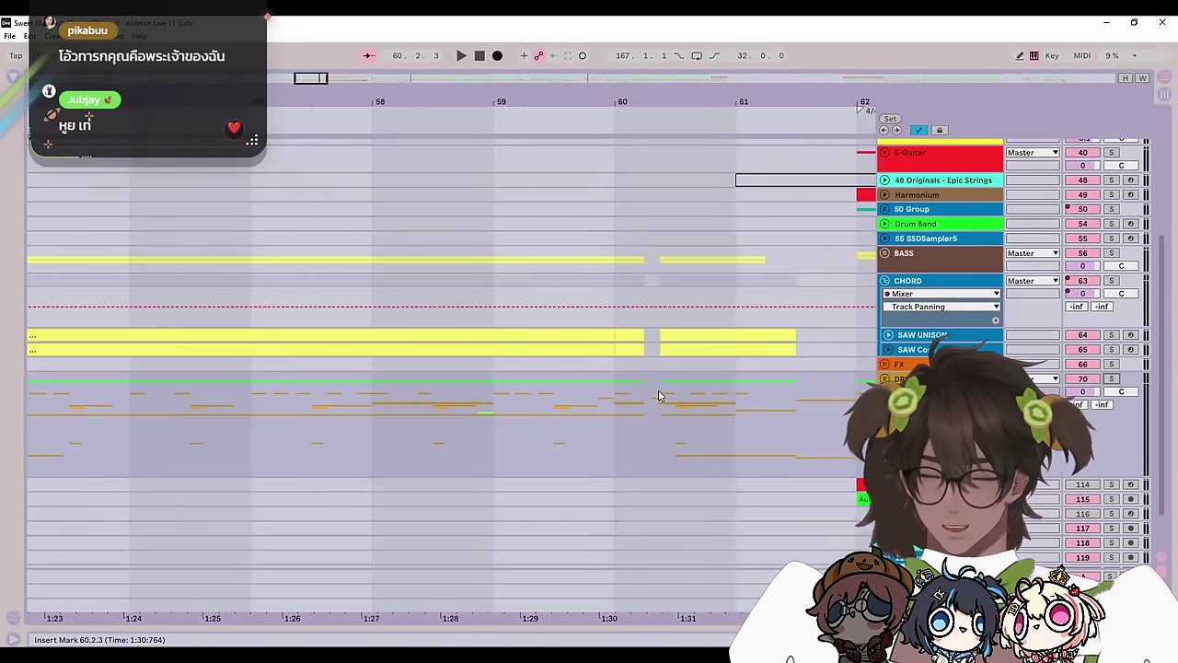
click(619, 414)
key(space)
scroll(668, 415, up, 2)
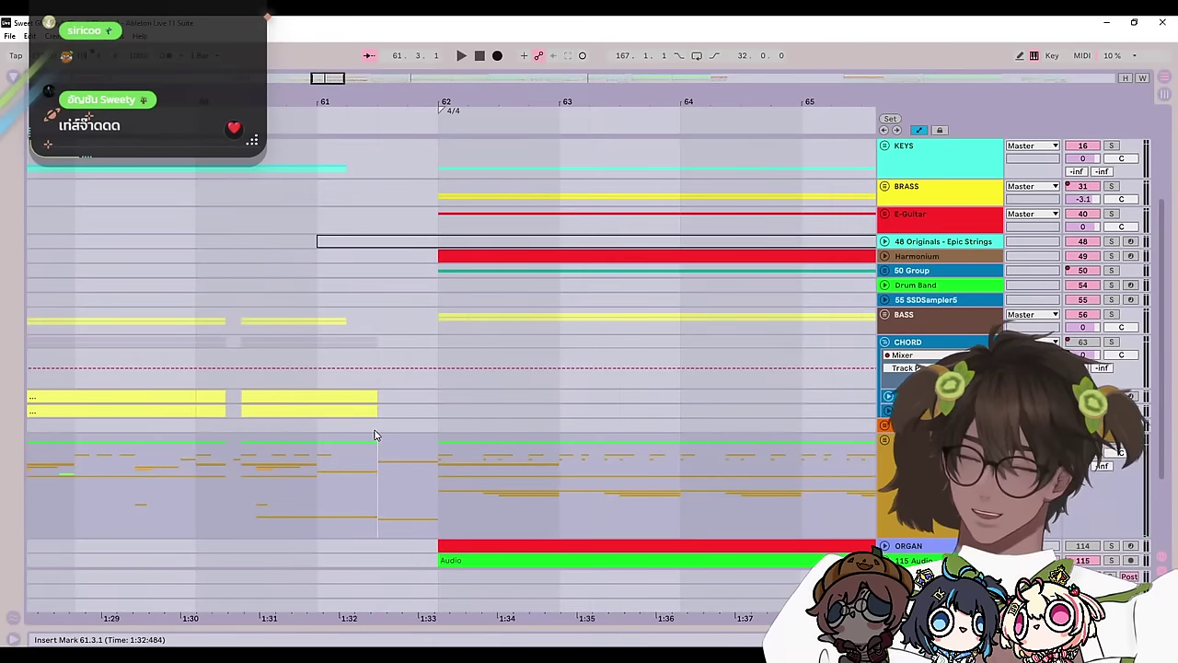
Step: Fold the CHORD group so its SAW UNISON and SAW Core tracks are hidden
scroll(677, 438, up, 3)
scroll(778, 458, down, 3)
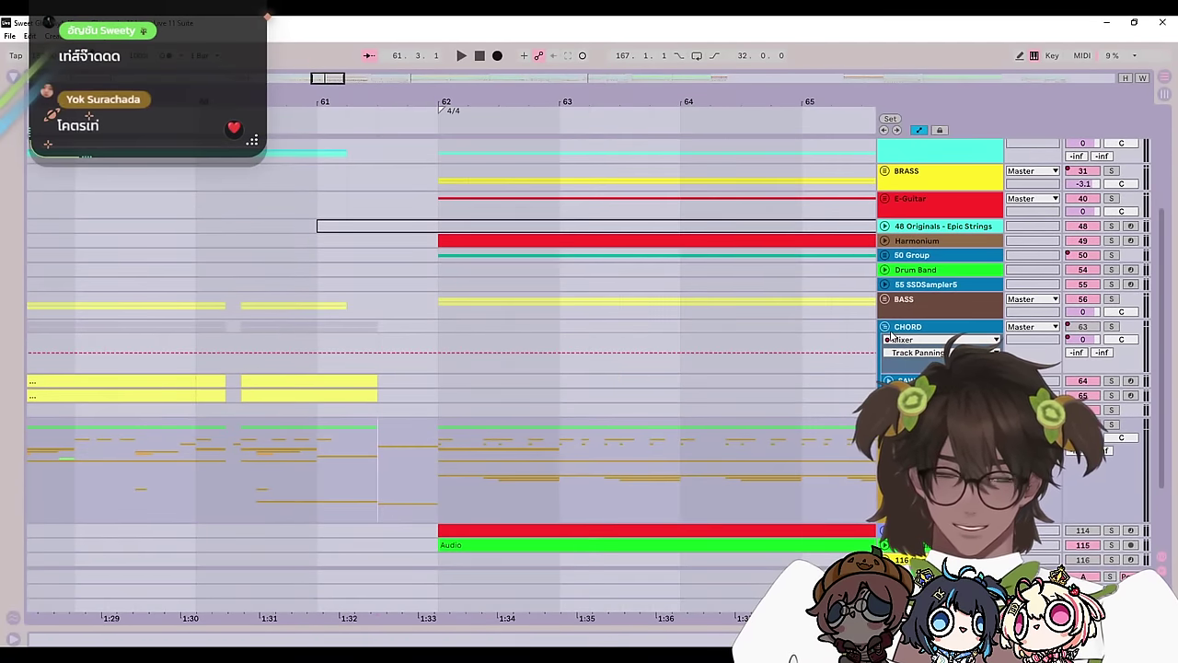
click(887, 327)
drag(445, 388, 650, 489)
drag(563, 481, 562, 434)
Step: Return to VRS 2 and select the DRUMS group's time range from 46.1.1 to 54.1.1
click(300, 78)
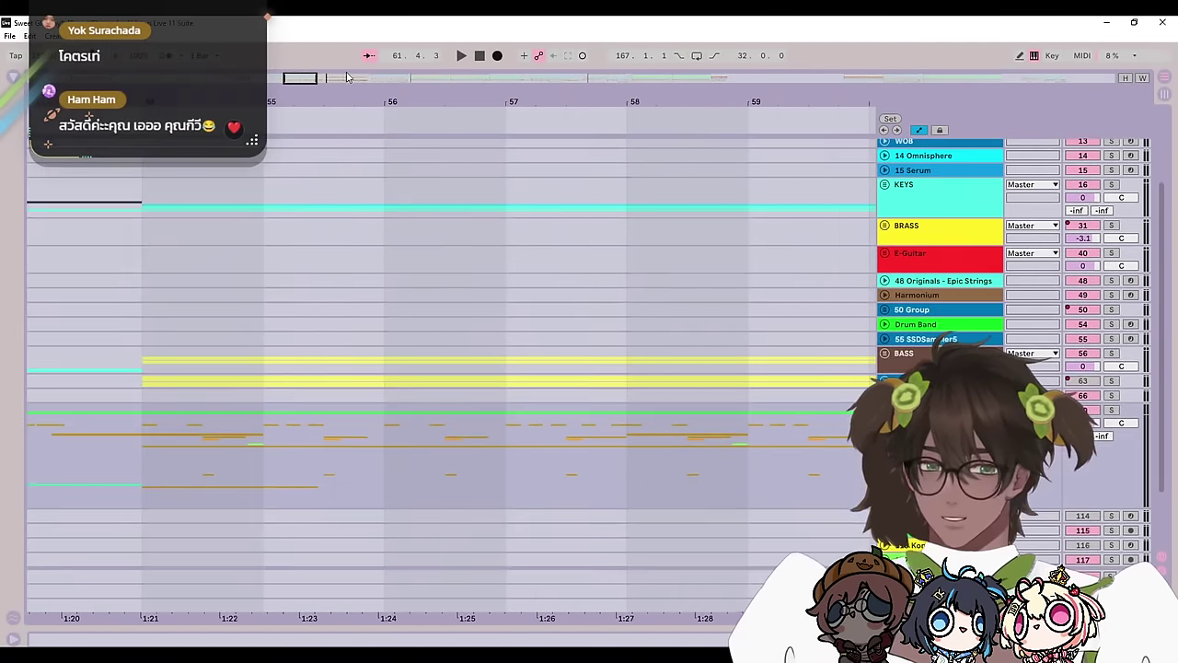
drag(280, 79, 174, 80)
drag(484, 436, 422, 470)
click(422, 469)
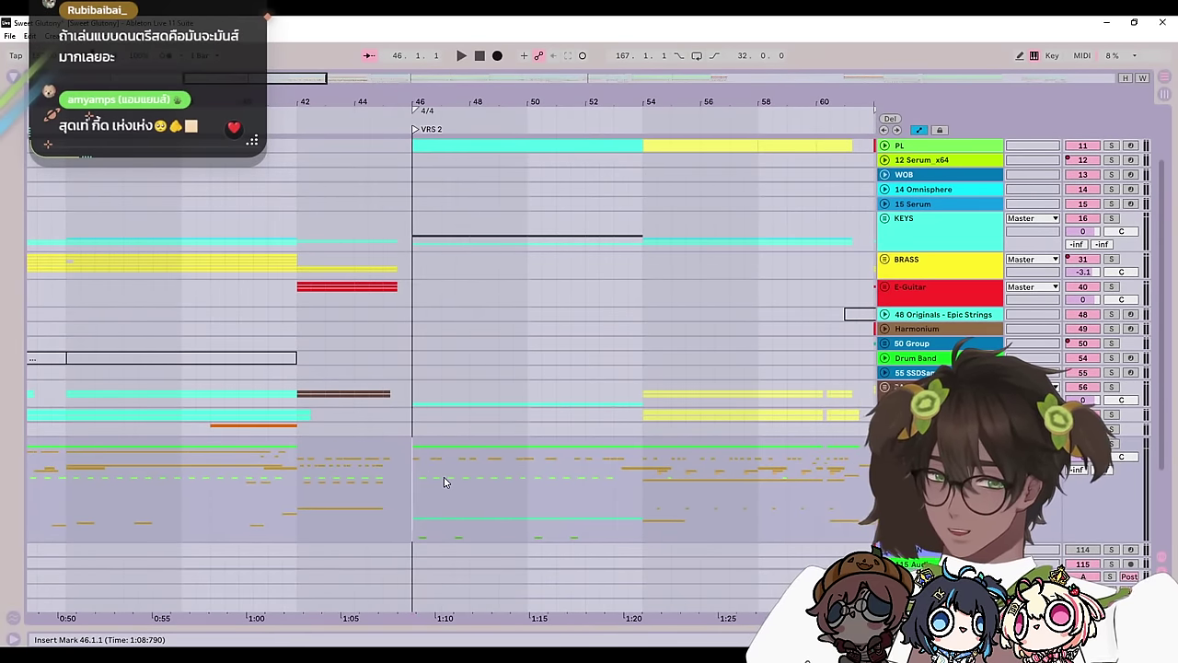
click(523, 496)
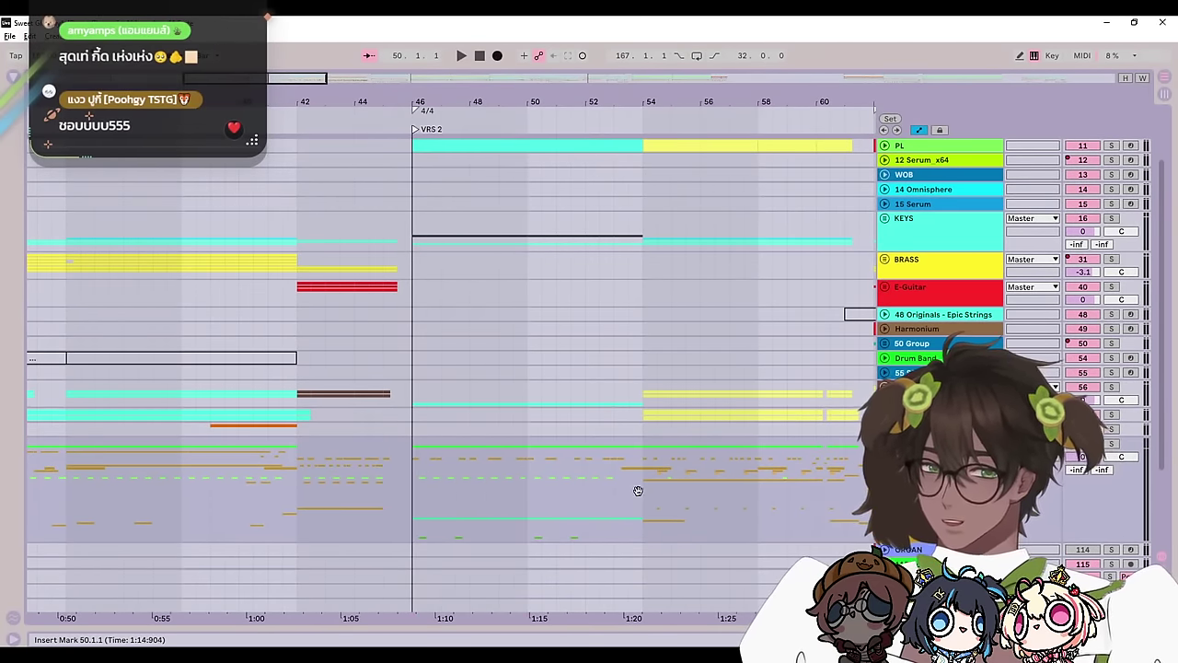
drag(638, 491, 379, 466)
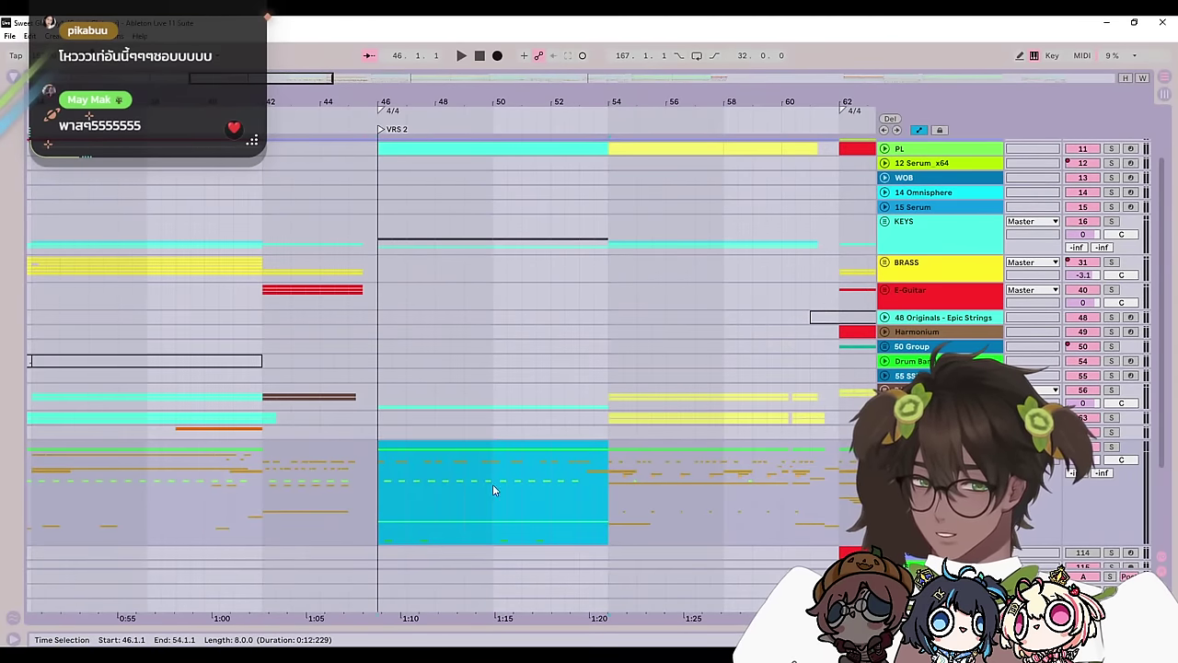
Step: Select the DRUMS group's time range from 62.1.1 to 70.3.1
scroll(703, 503, right, 5)
scroll(703, 502, down, 1)
drag(282, 473, 752, 473)
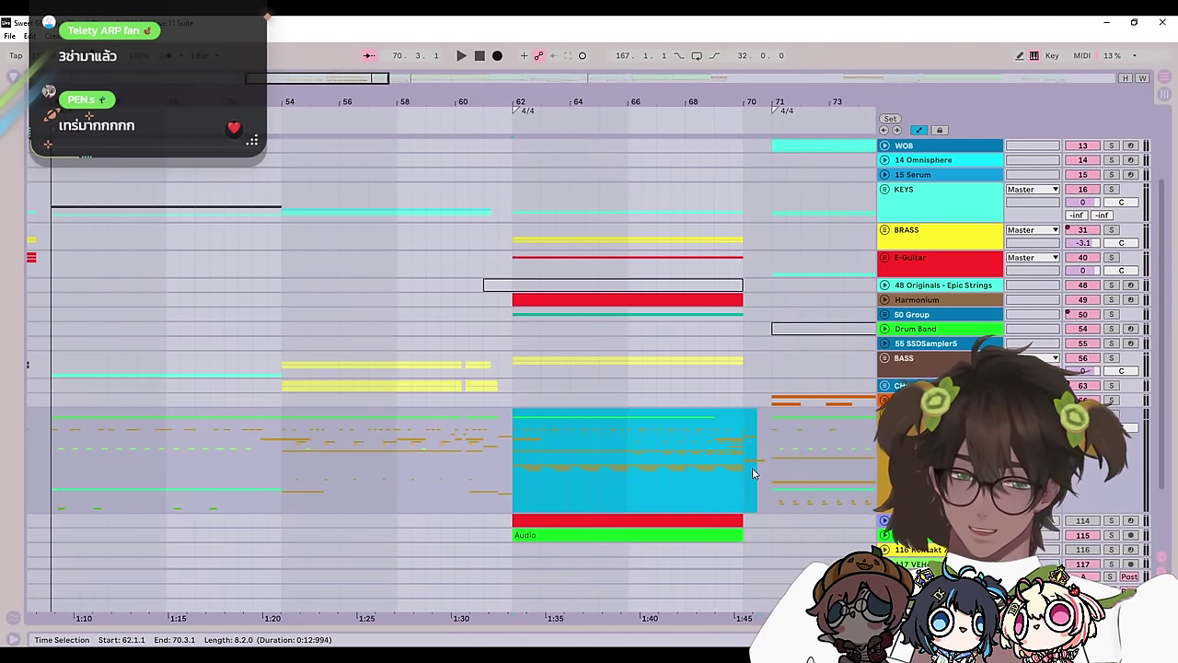
Step: Place the insert marker at 62.1.1, solo the DRUMS group and play it from there
drag(471, 474, 491, 478)
scroll(606, 466, down, 2)
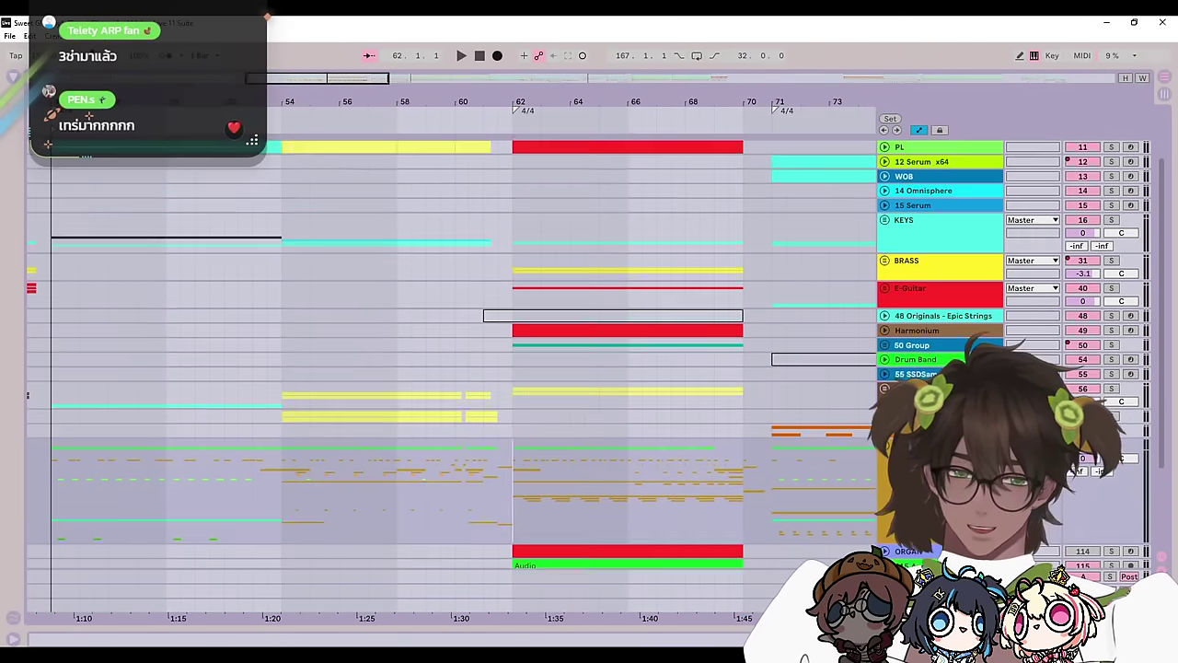
scroll(776, 399, down, 3)
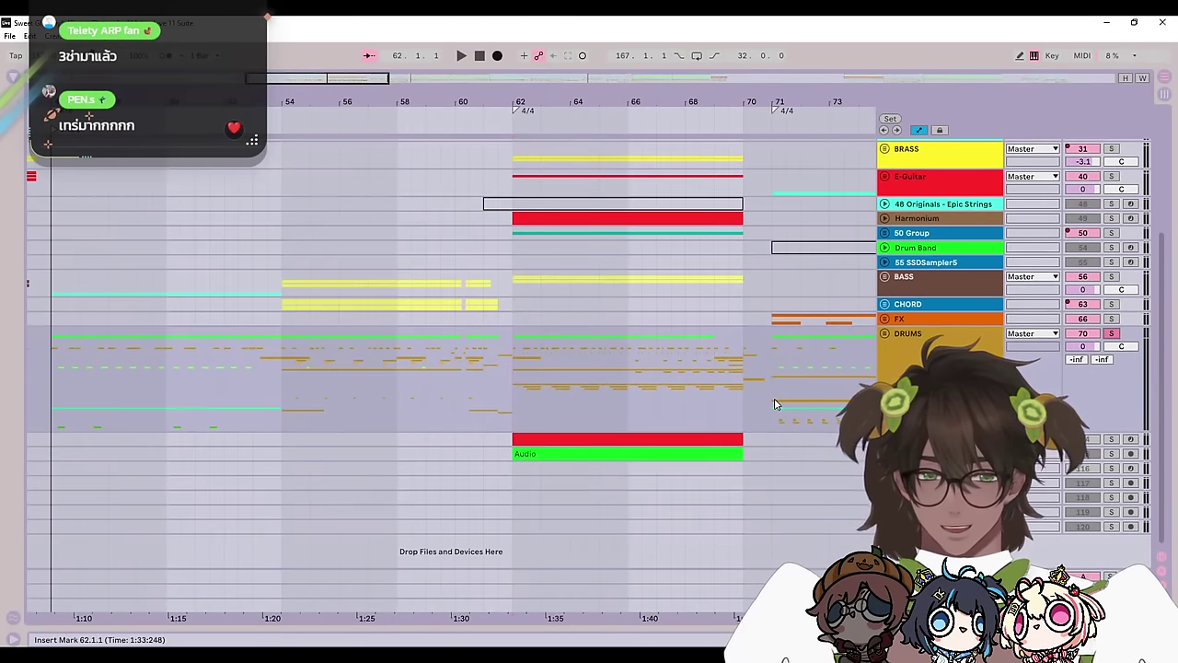
key(space)
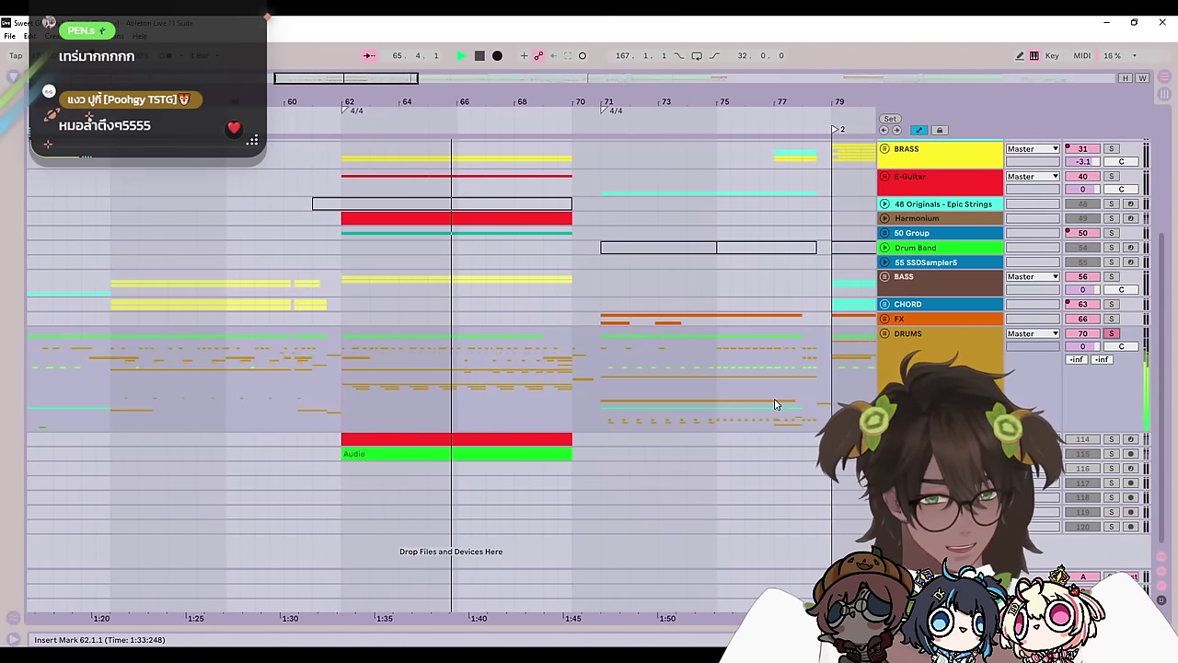
Step: Unfold the DRUMS group during playback and examine its individual percussion tracks between bars 62 and 70
click(892, 335)
click(885, 334)
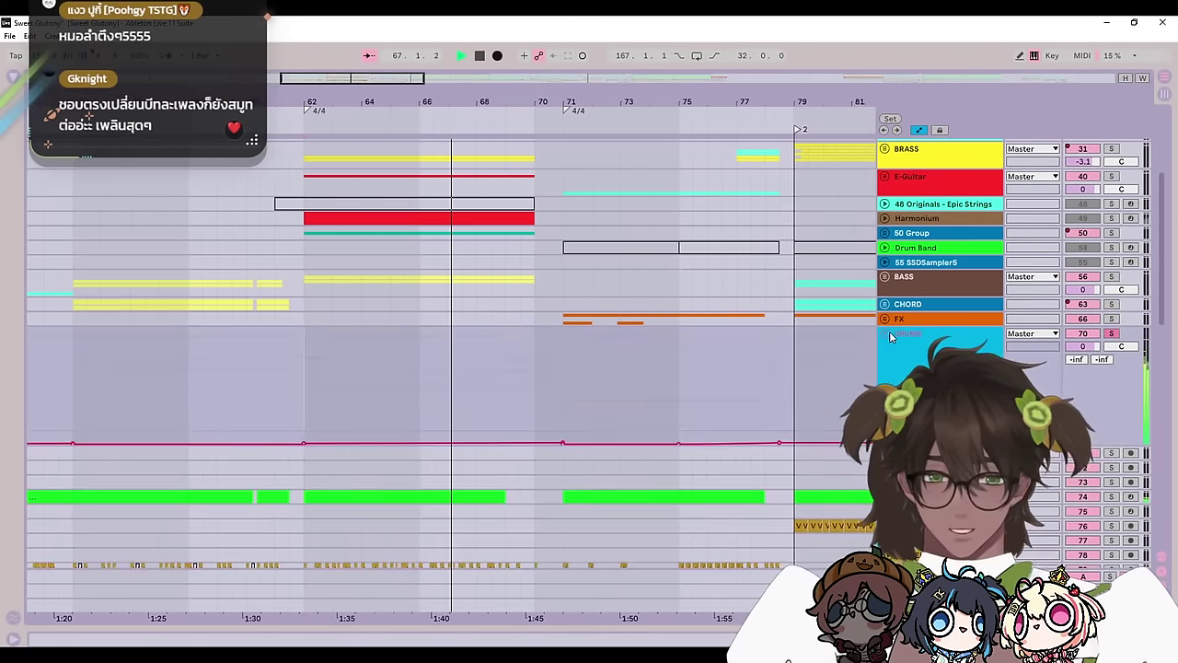
scroll(690, 453, down, 5)
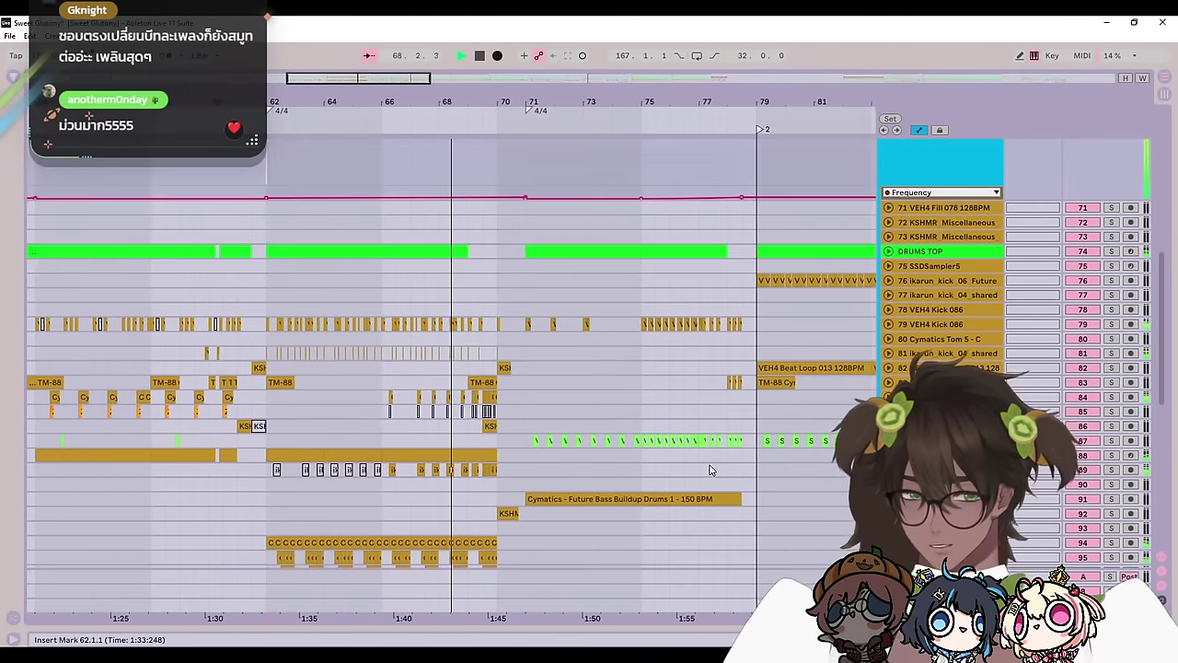
scroll(607, 405, down, 4)
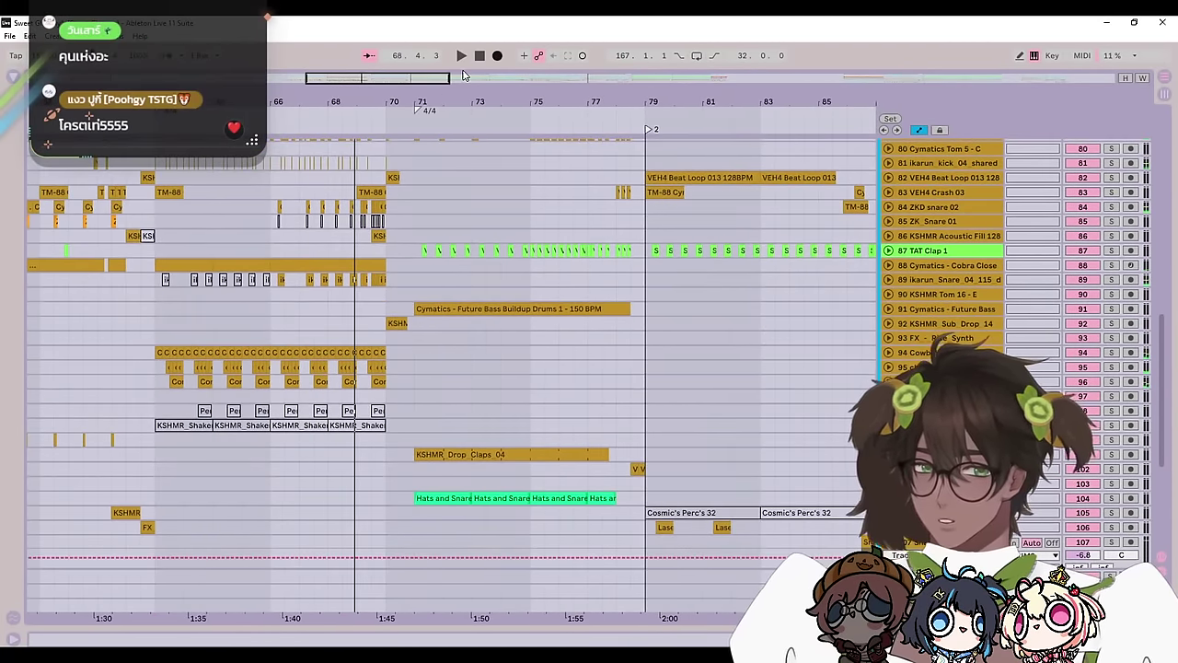
Step: Unfold tracks 94 Cowbell Simple, 95 ching and 96 Conga 808 Hi to show their waveforms
drag(452, 77, 391, 98)
scroll(447, 356, up, 2)
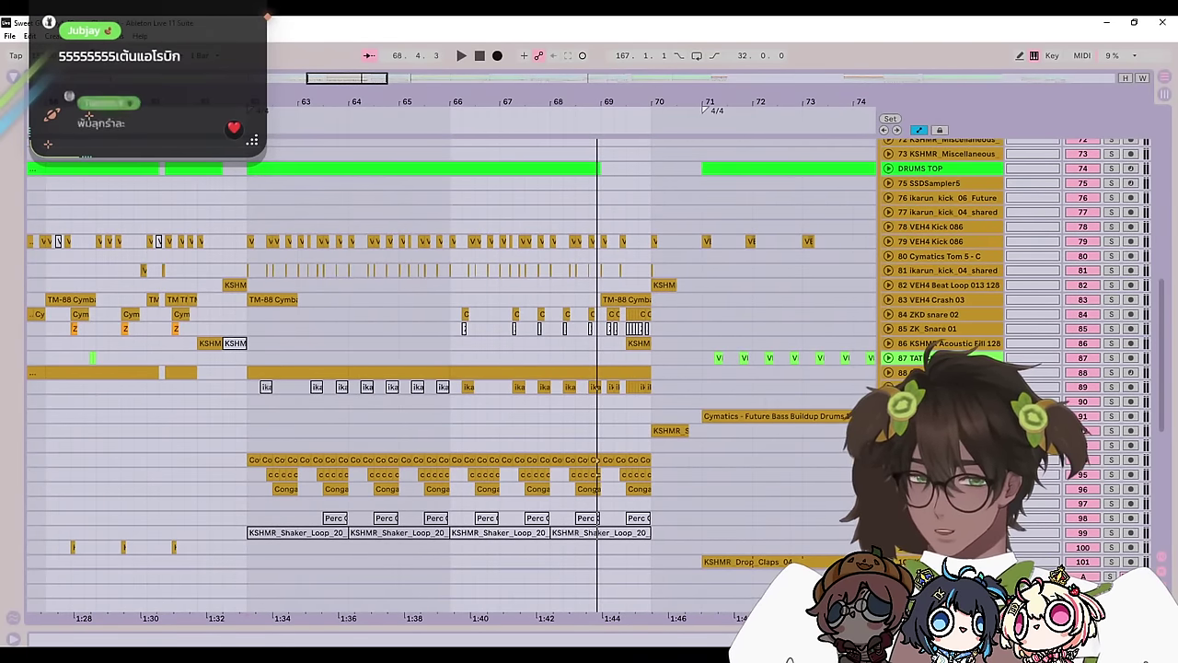
click(888, 460)
scroll(888, 461, down, 2)
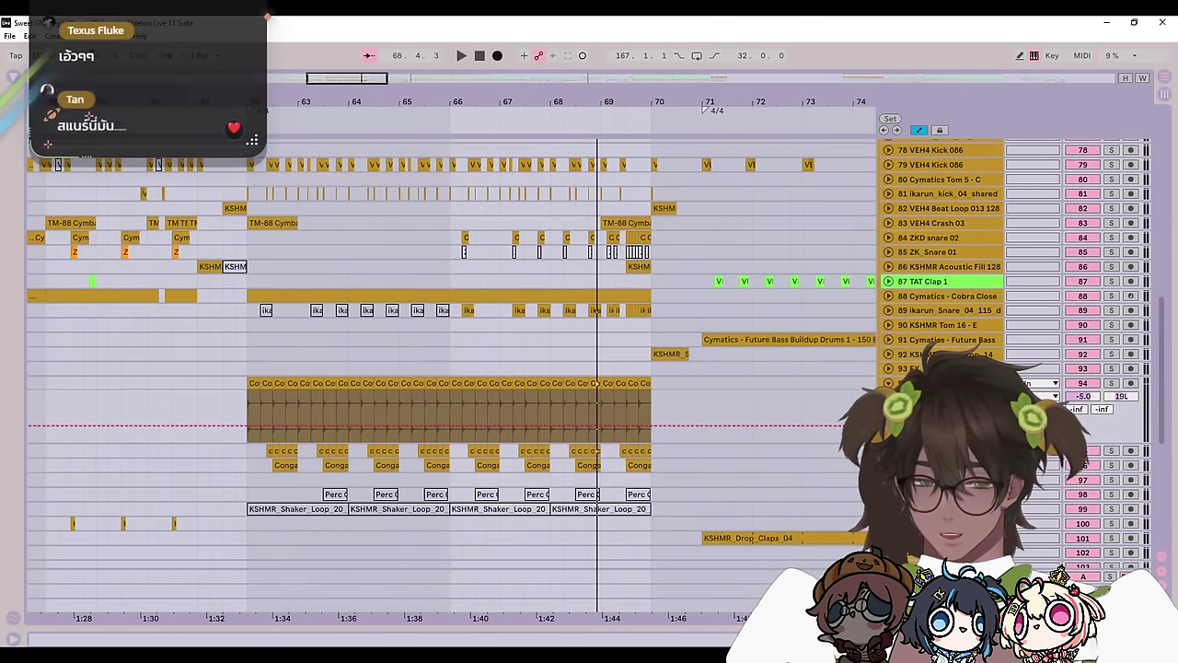
click(888, 451)
click(888, 518)
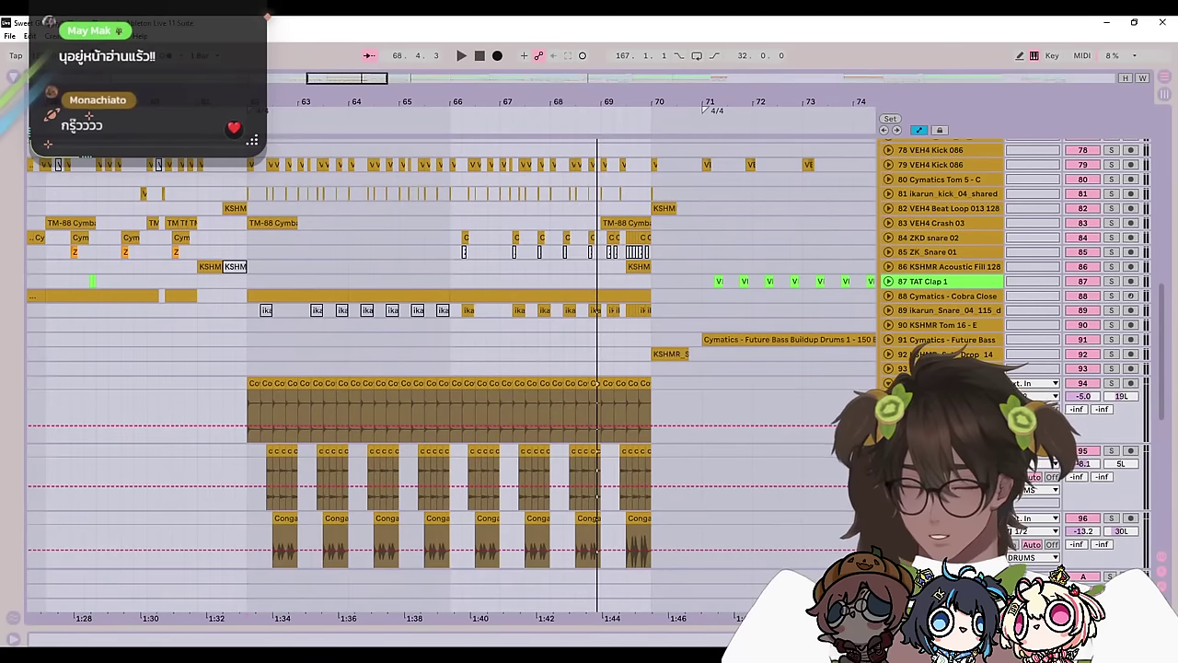
Step: Solo the Cowbell Simple track and play from 62.1.1, adding the ching and Conga 808 Hi tracks to the solo
click(1110, 382)
key(space)
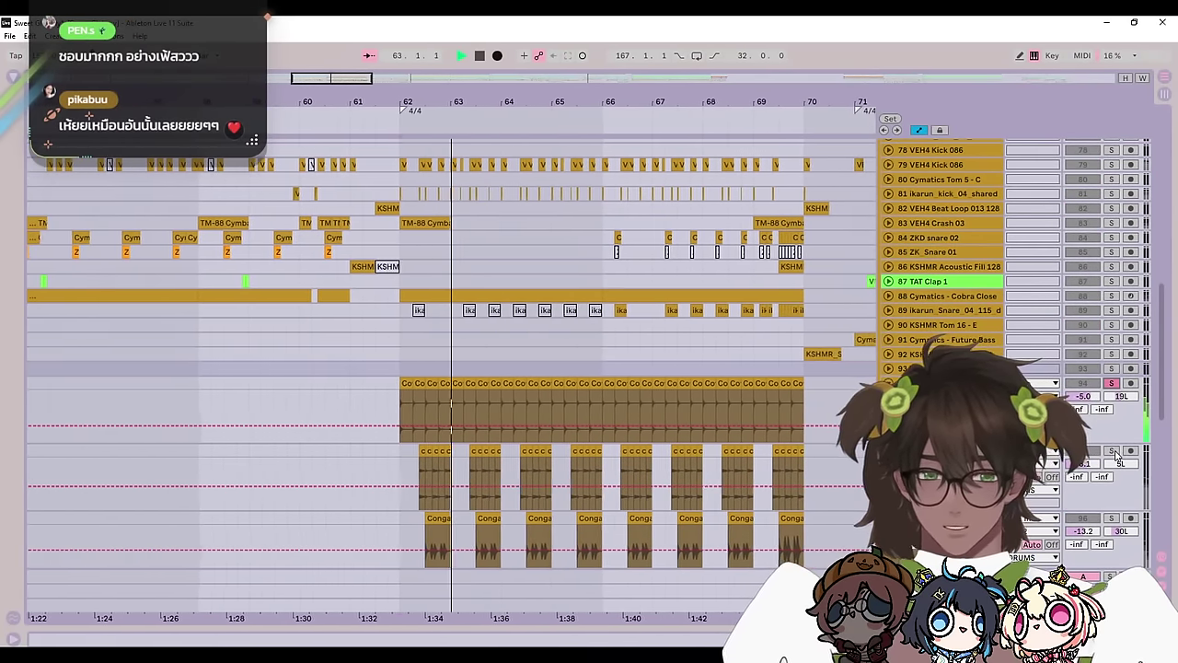
scroll(1105, 453, down, 3)
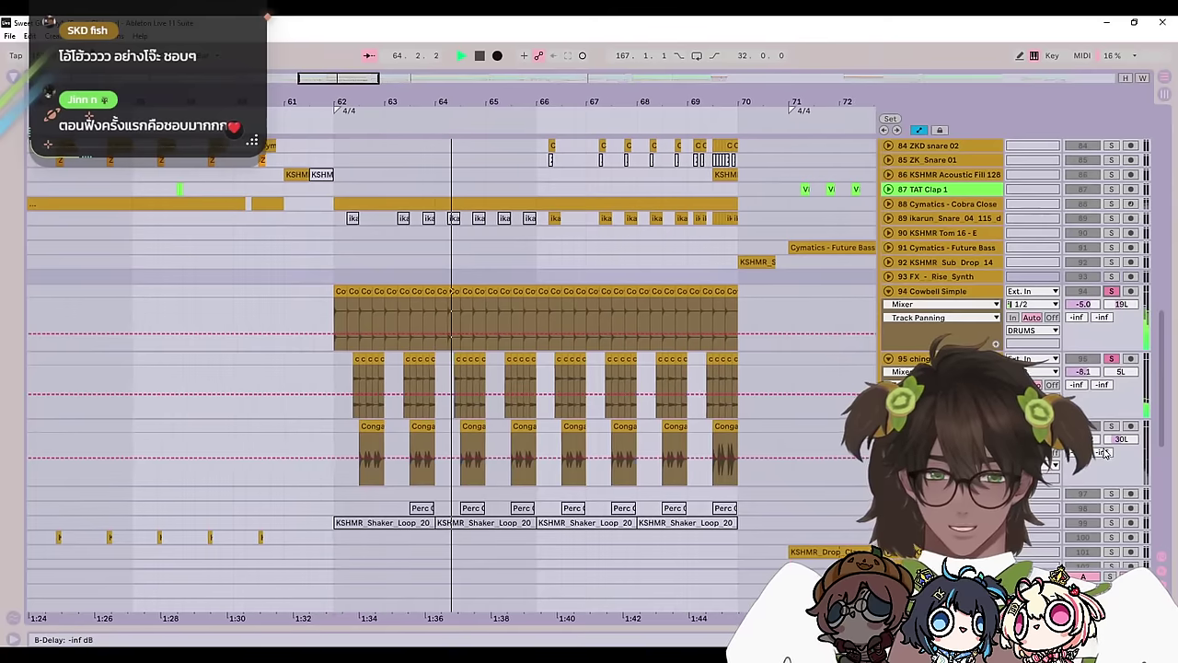
scroll(1104, 452, down, 5)
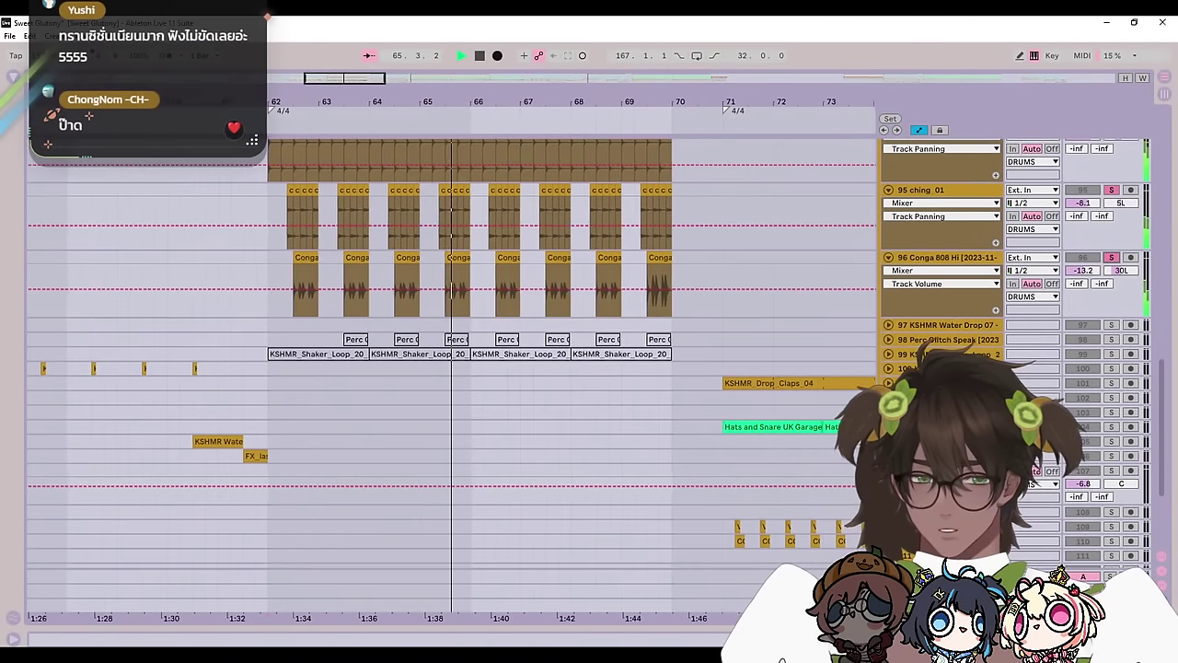
Step: Unfold track 88 Cymatics - Cobra Close, add it to the soloed tracks and replay from bar 62
scroll(1104, 358, up, 10)
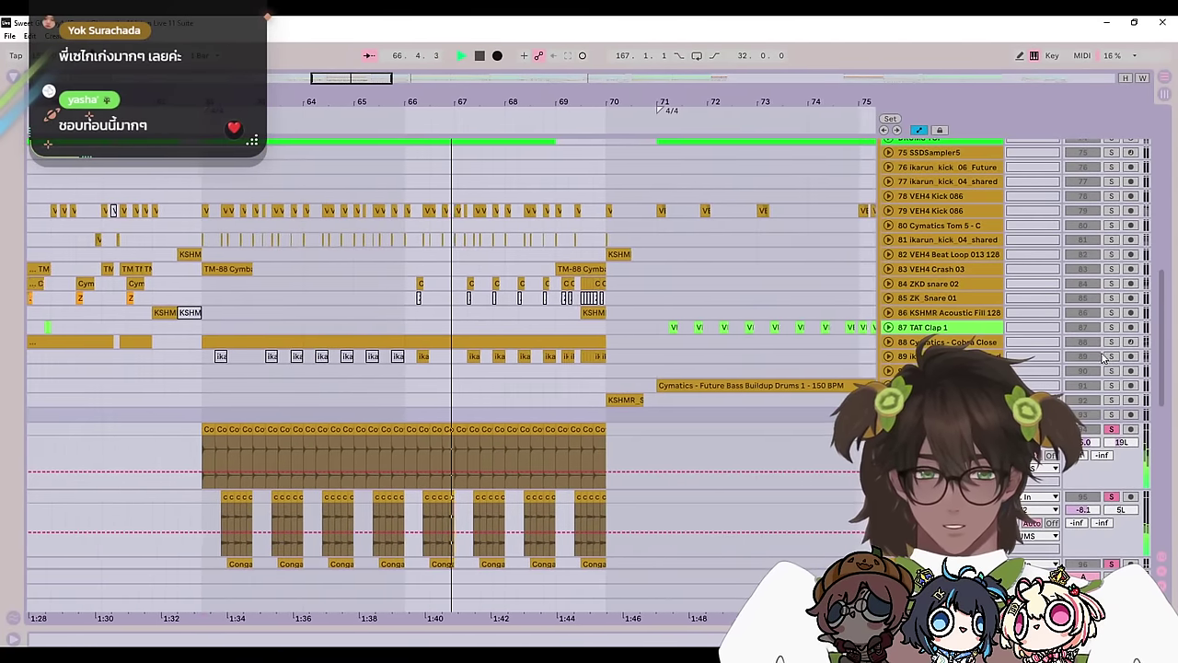
click(887, 342)
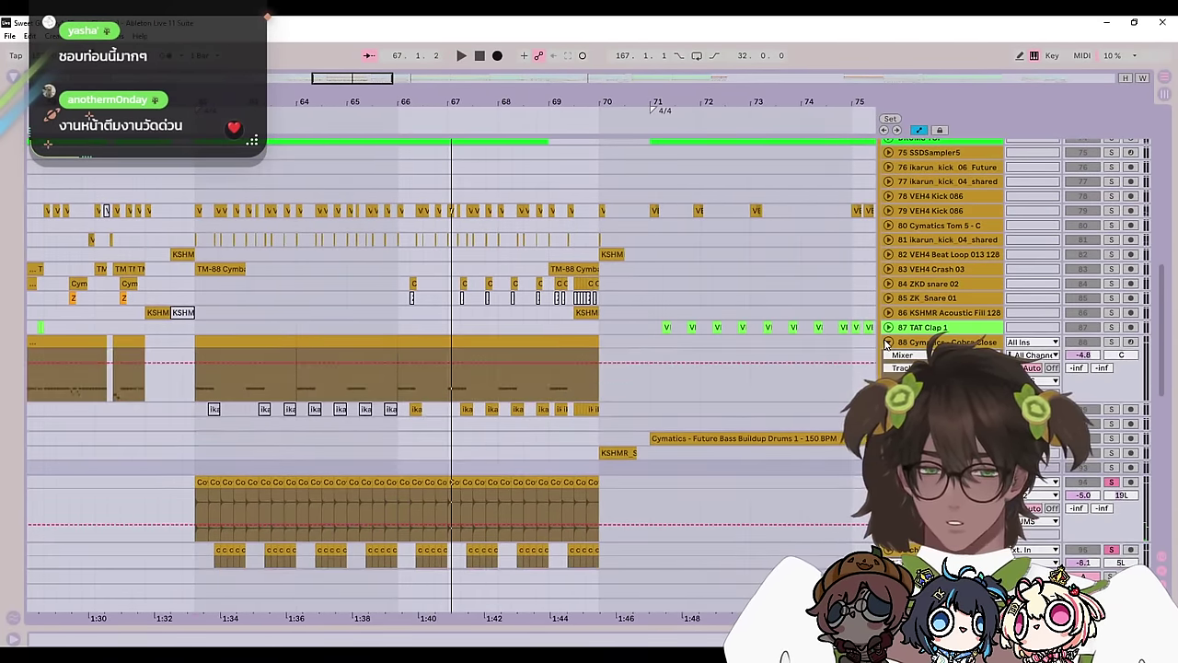
key(space)
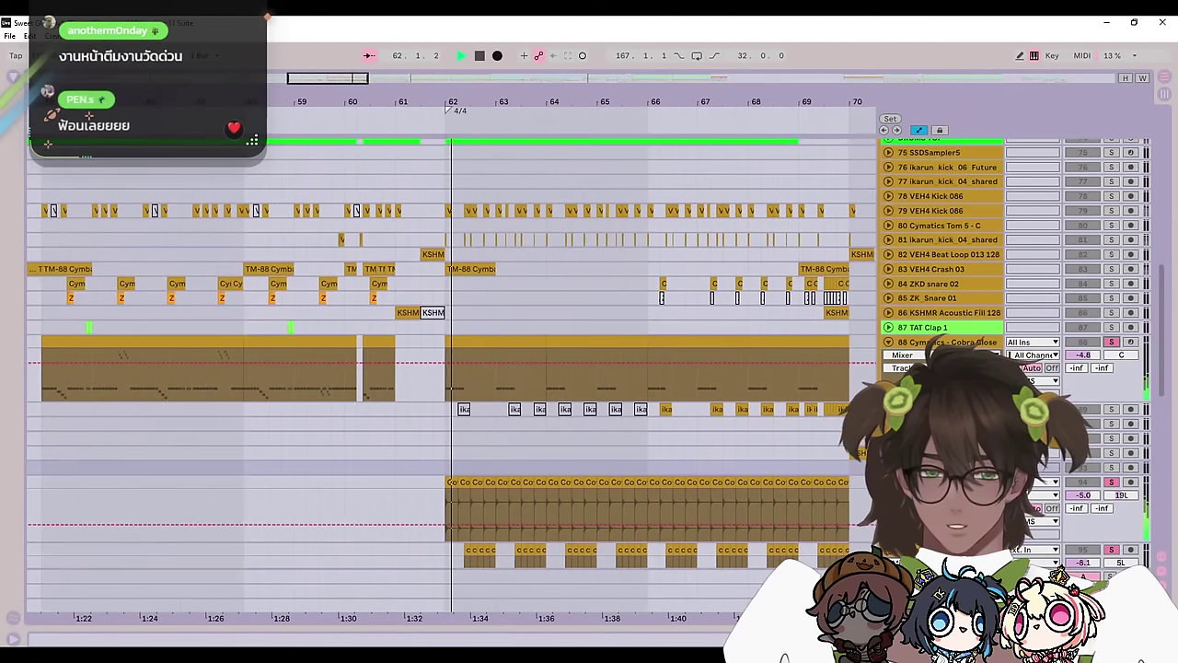
Step: Stop playback, add track 79 VEH4 Kick 086 to the soloed tracks and replay from bar 62
scroll(1098, 356, up, 2)
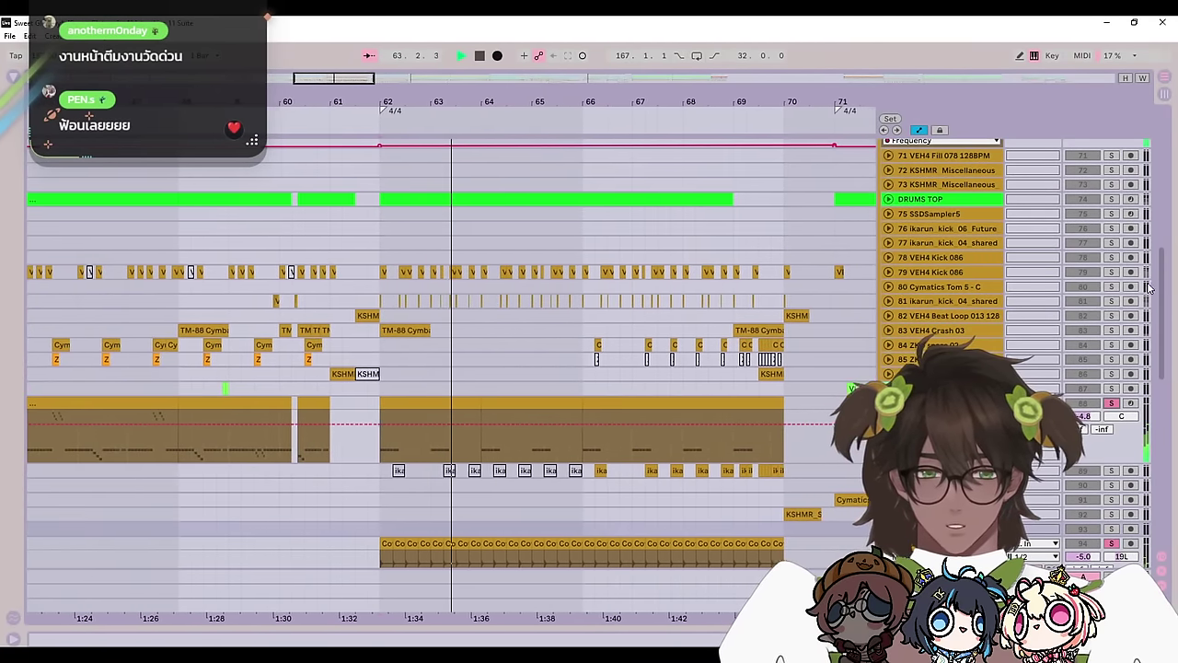
key(space)
click(1112, 271)
key(space)
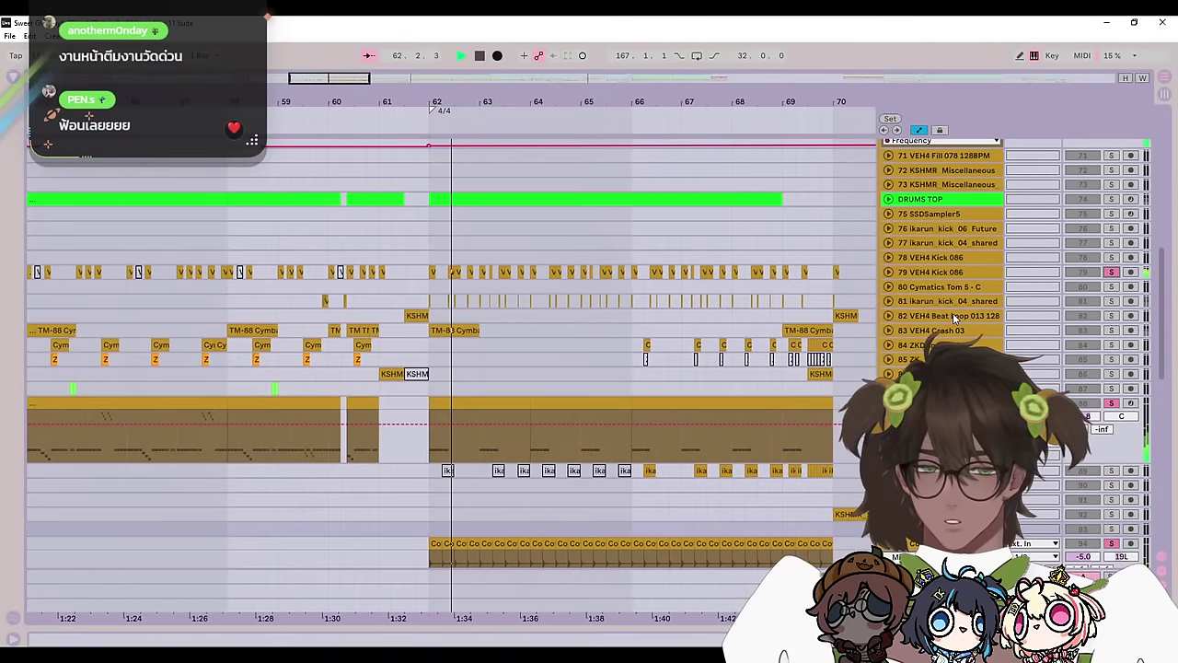
Step: Show the DRUMS TOP track's notes while playing, stop playback and fold the track again
scroll(893, 323, up, 5)
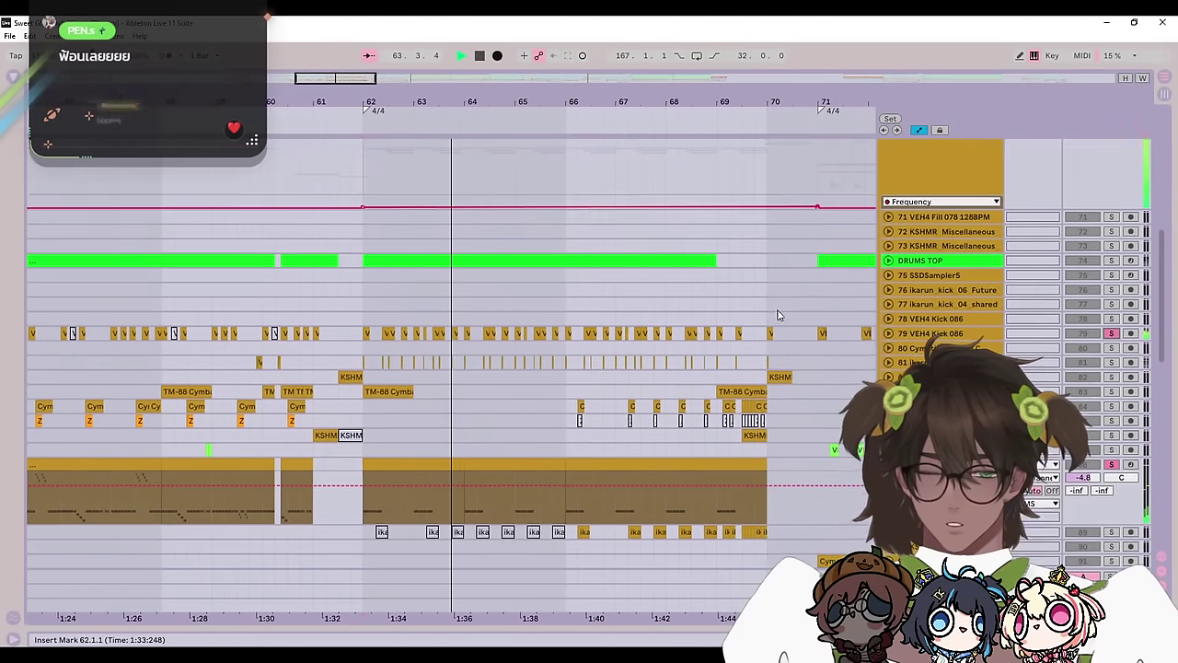
click(890, 338)
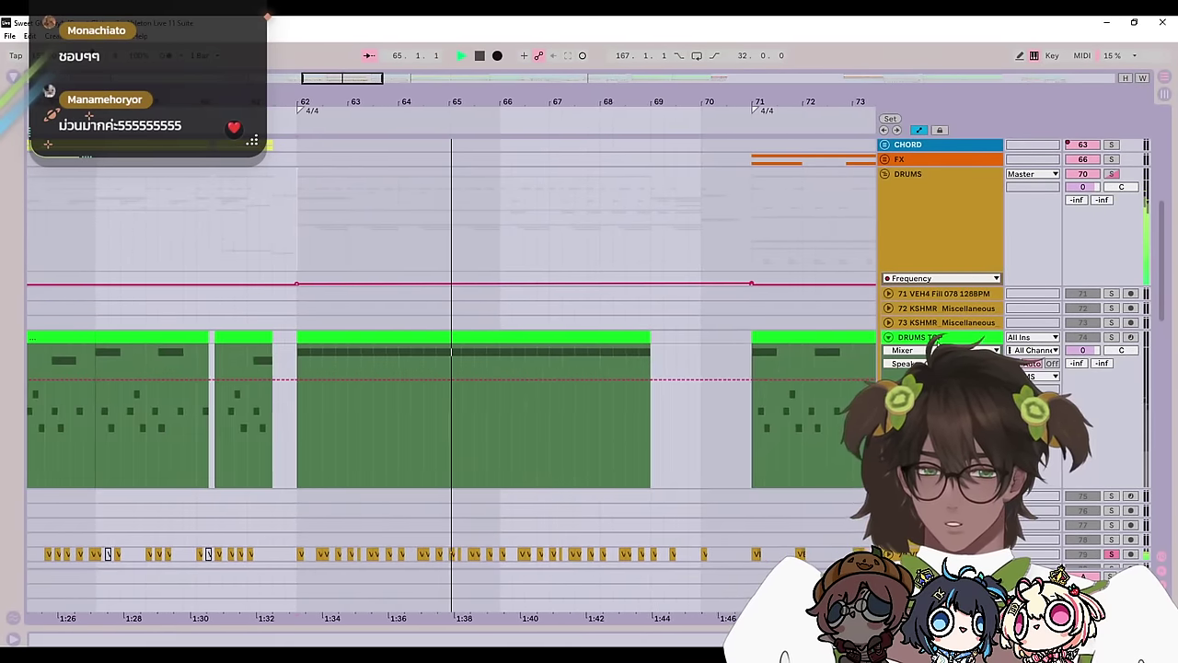
scroll(840, 456, up, 4)
key(space)
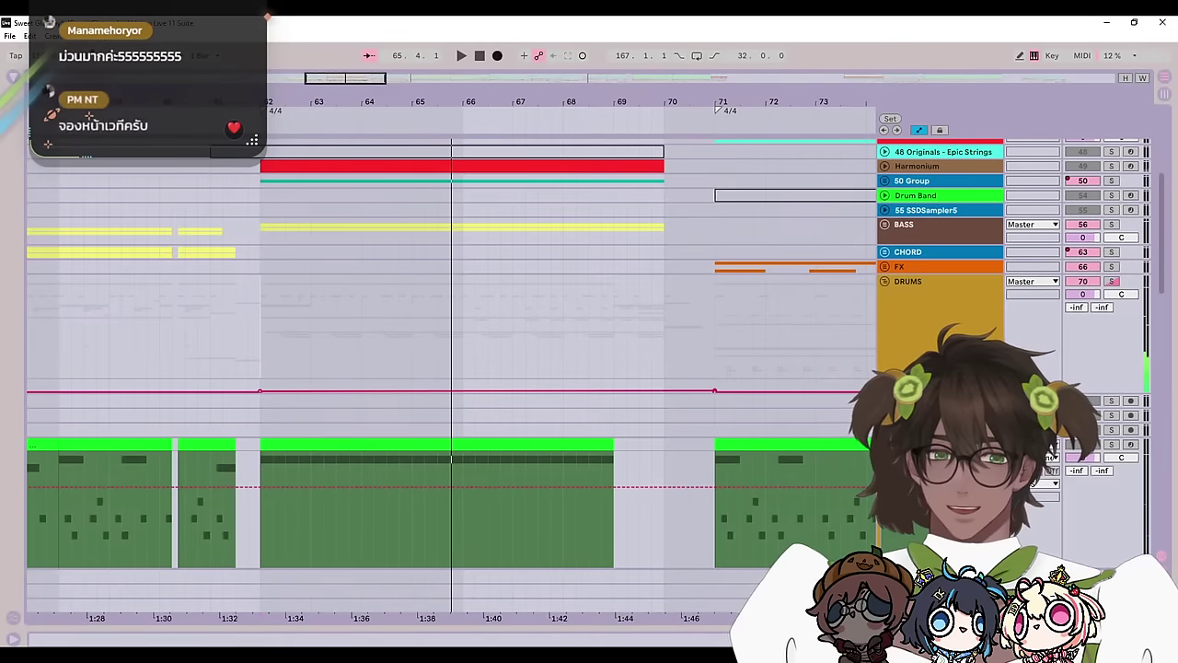
click(887, 444)
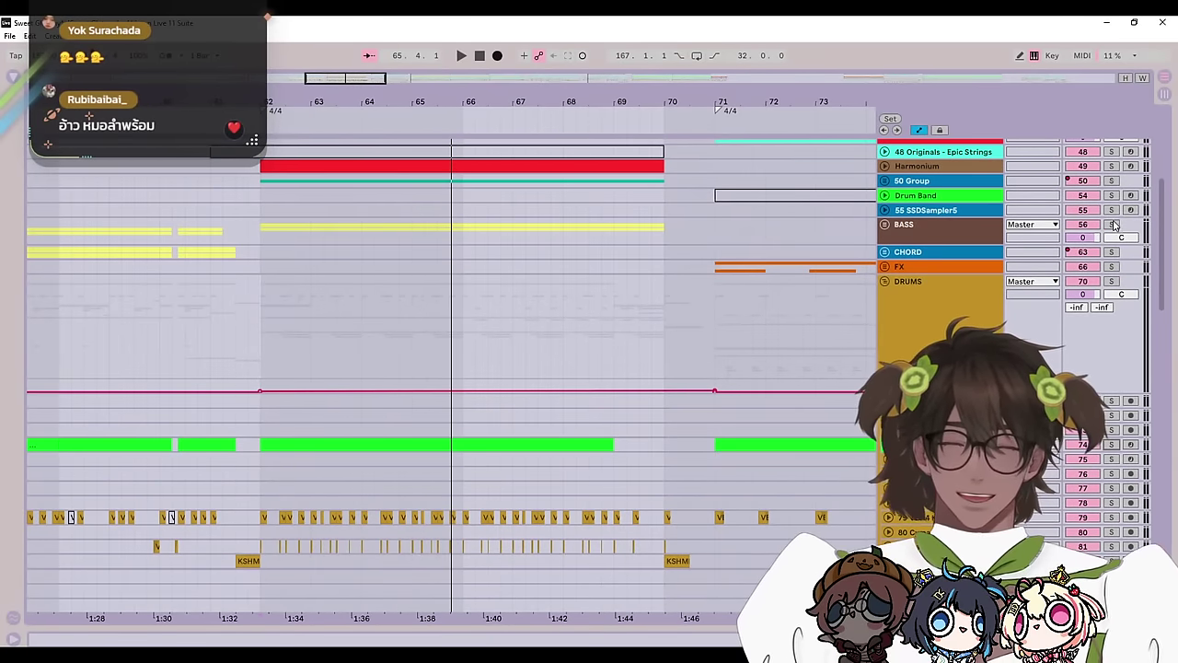
Step: Unfold and solo the BASS group, show the Bass track's notes and play from bar 62
click(884, 224)
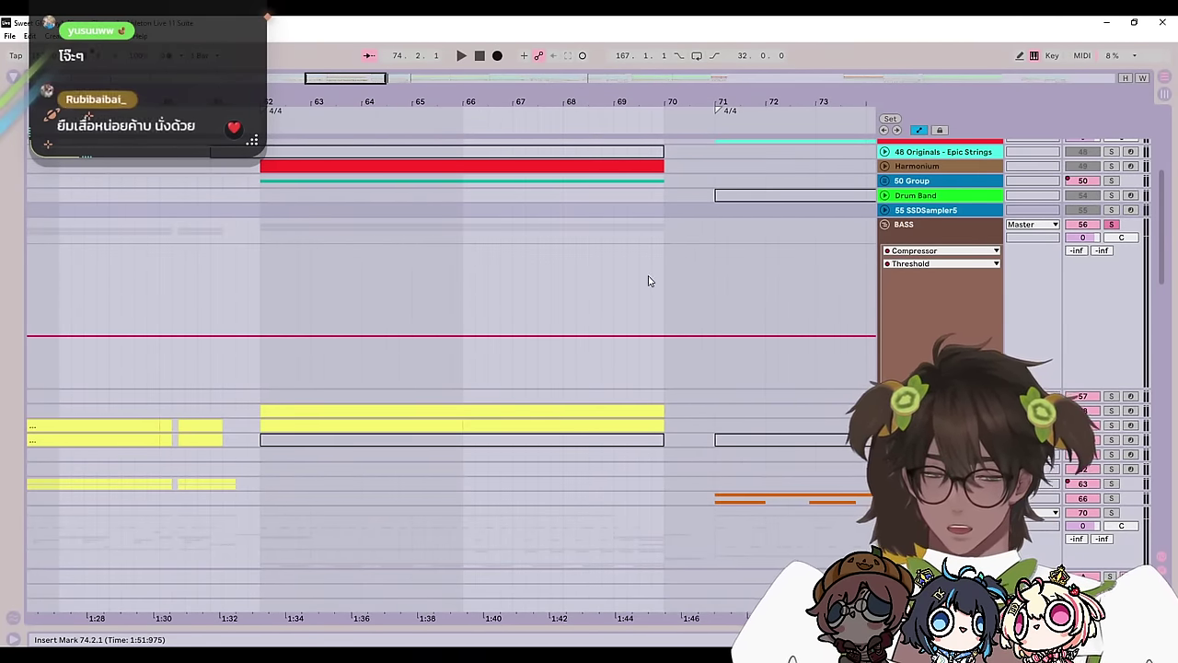
click(262, 295)
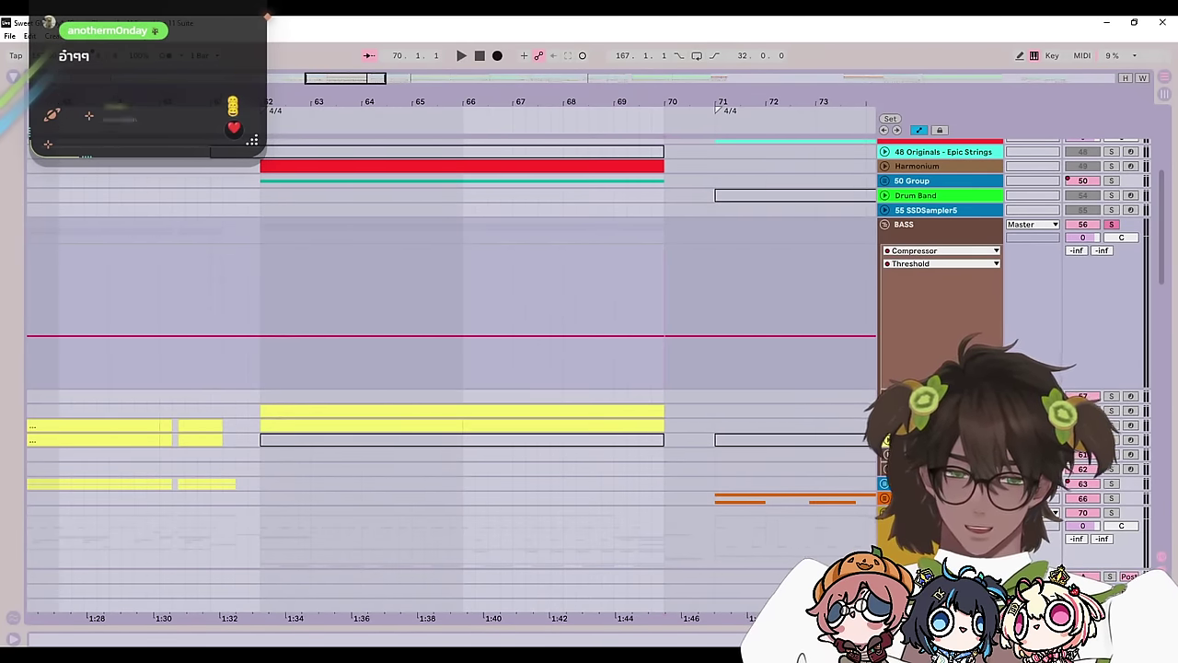
click(885, 425)
click(885, 410)
click(884, 411)
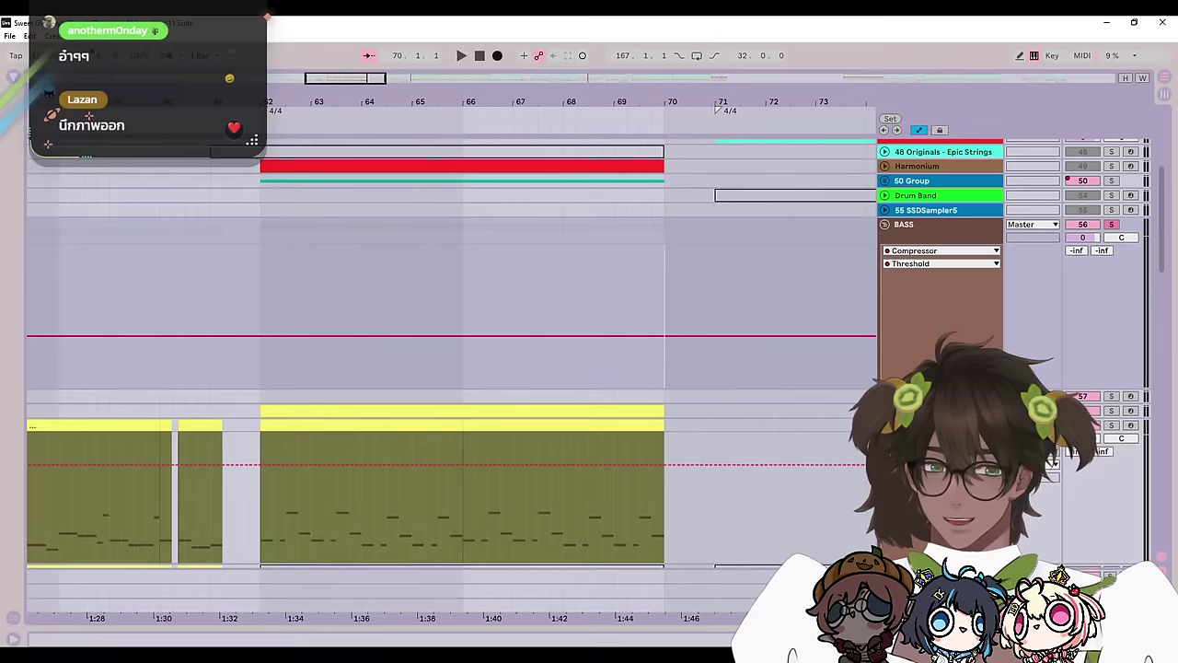
click(267, 474)
key(space)
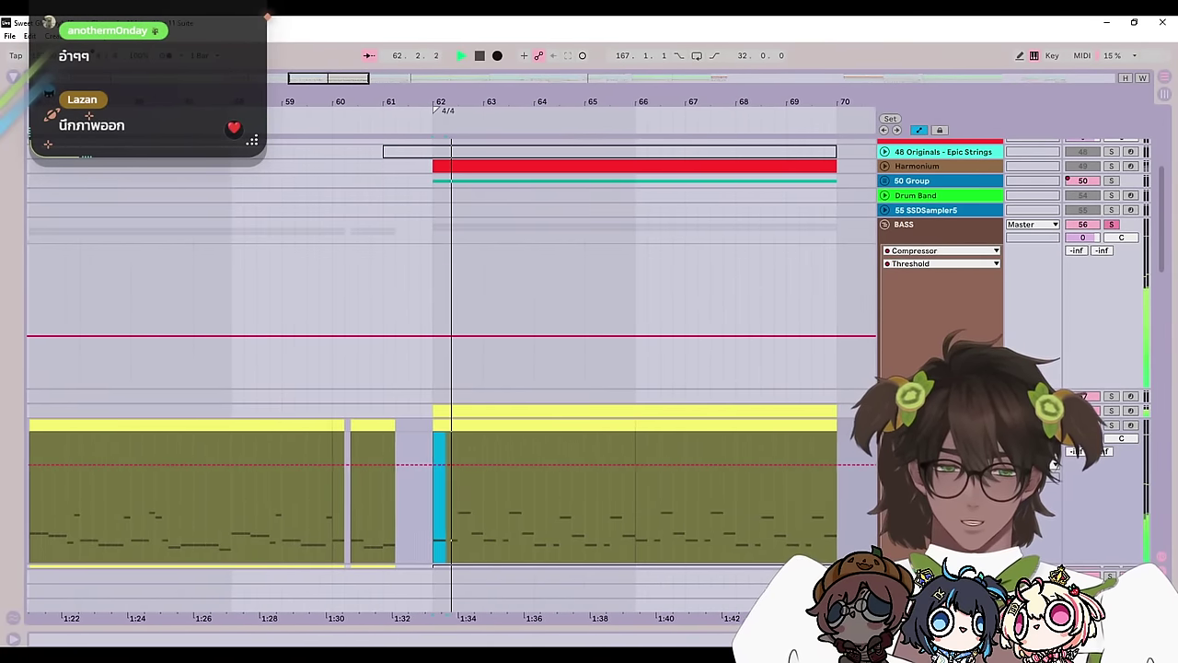
Step: Fold the Bass track and the DRUMS group, then replay bar 62 with DRUMS added to the soloed BASS group
scroll(890, 366, down, 1)
click(889, 364)
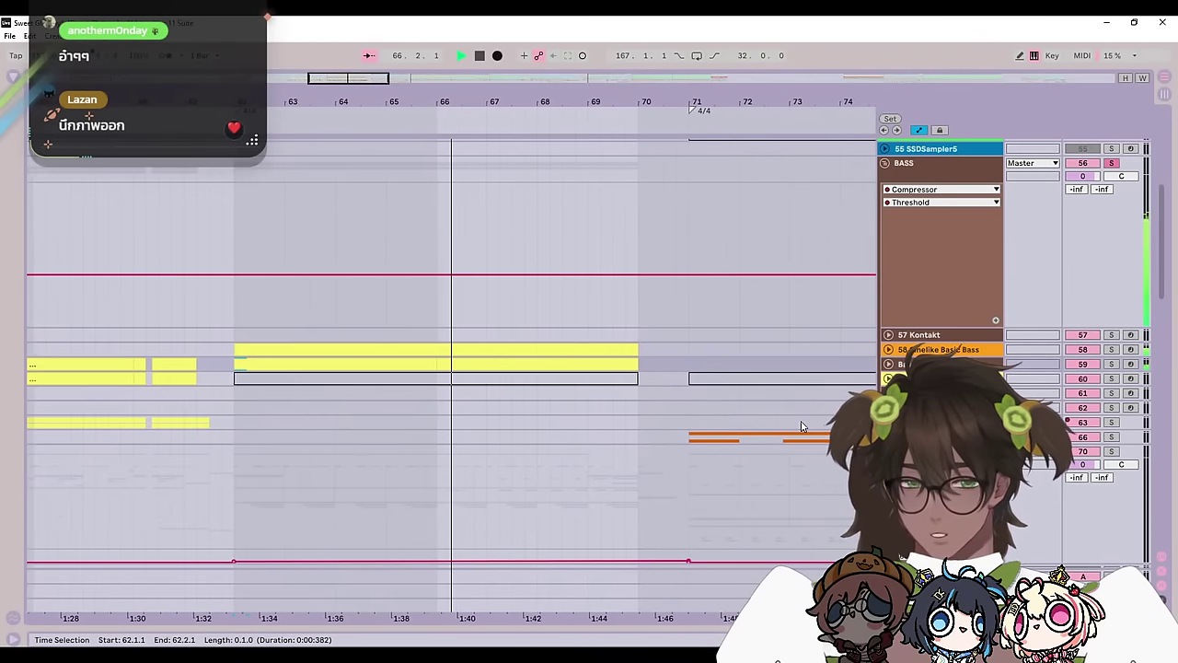
scroll(1065, 241, up, 1)
scroll(1065, 242, down, 3)
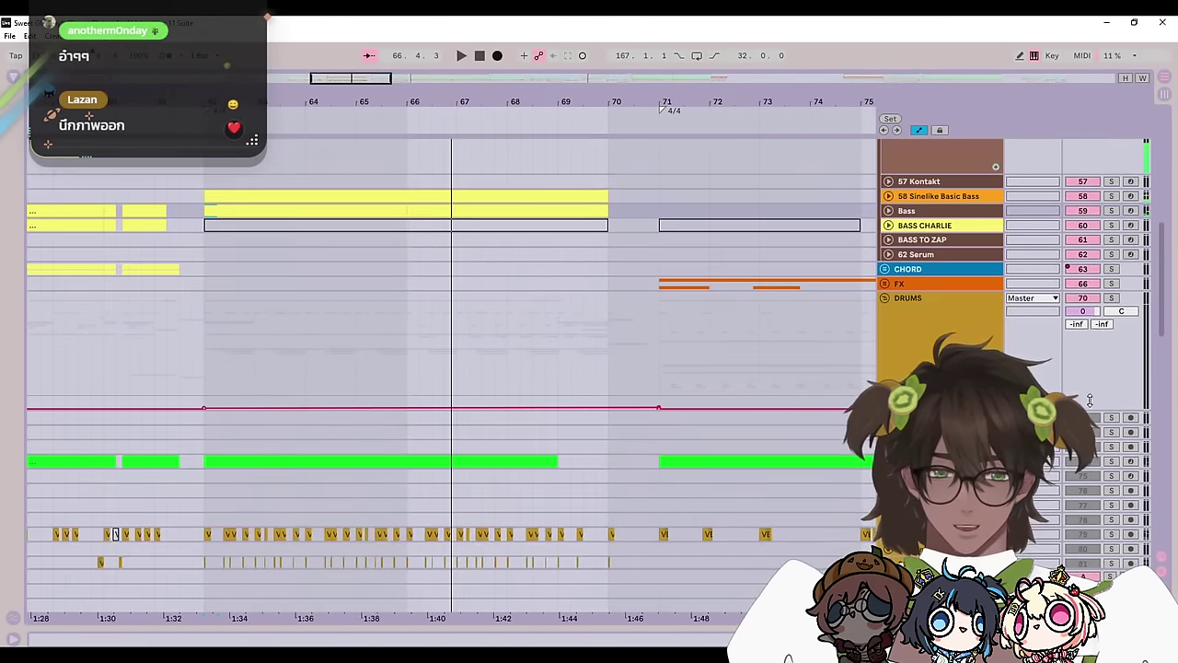
click(886, 299)
key(space)
scroll(676, 355, up, 1)
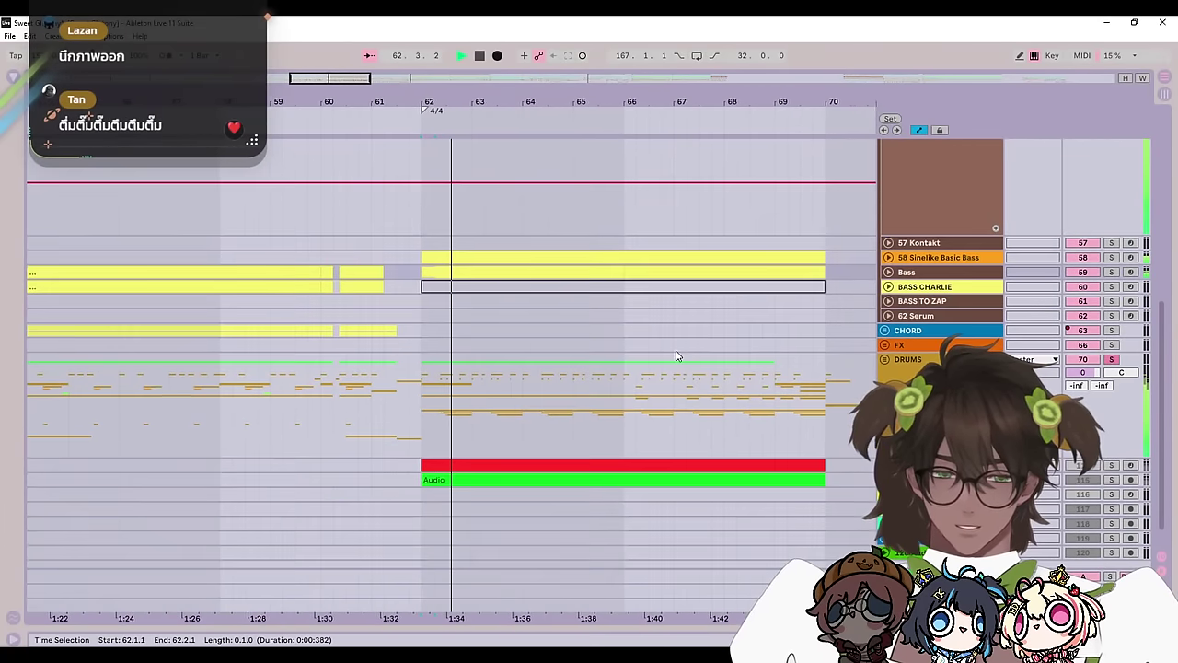
Step: Unfold the ORGAN track to show its notes, stop playback and reduce the track's height
click(884, 466)
scroll(809, 452, down, 2)
key(space)
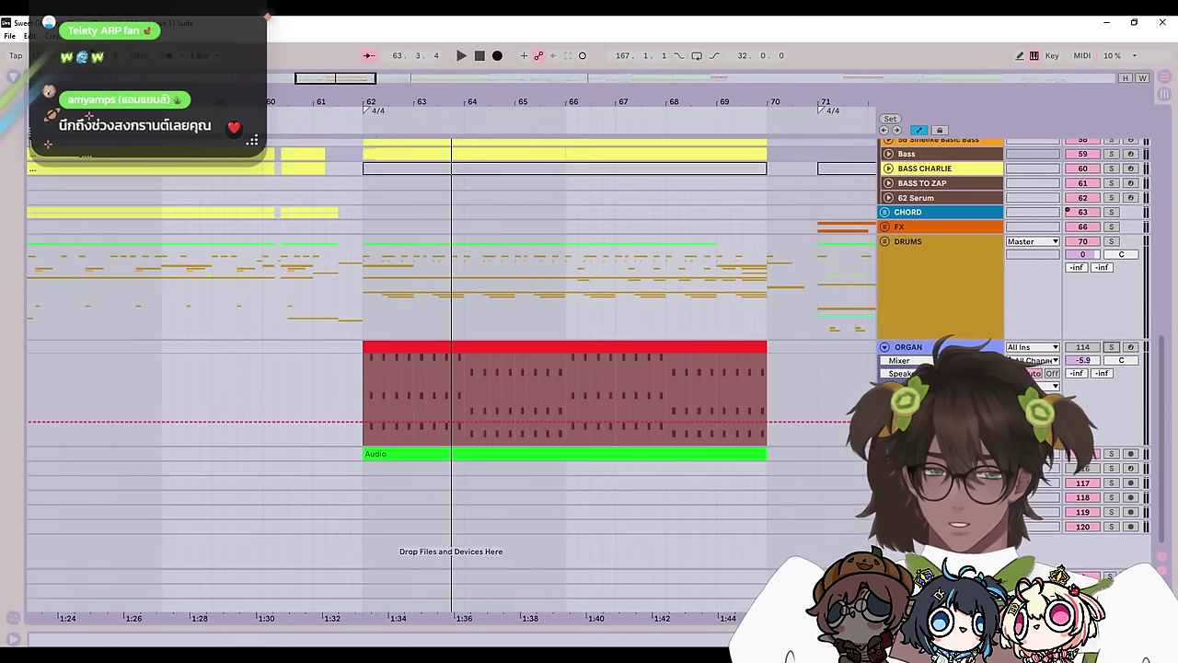
click(884, 453)
click(884, 454)
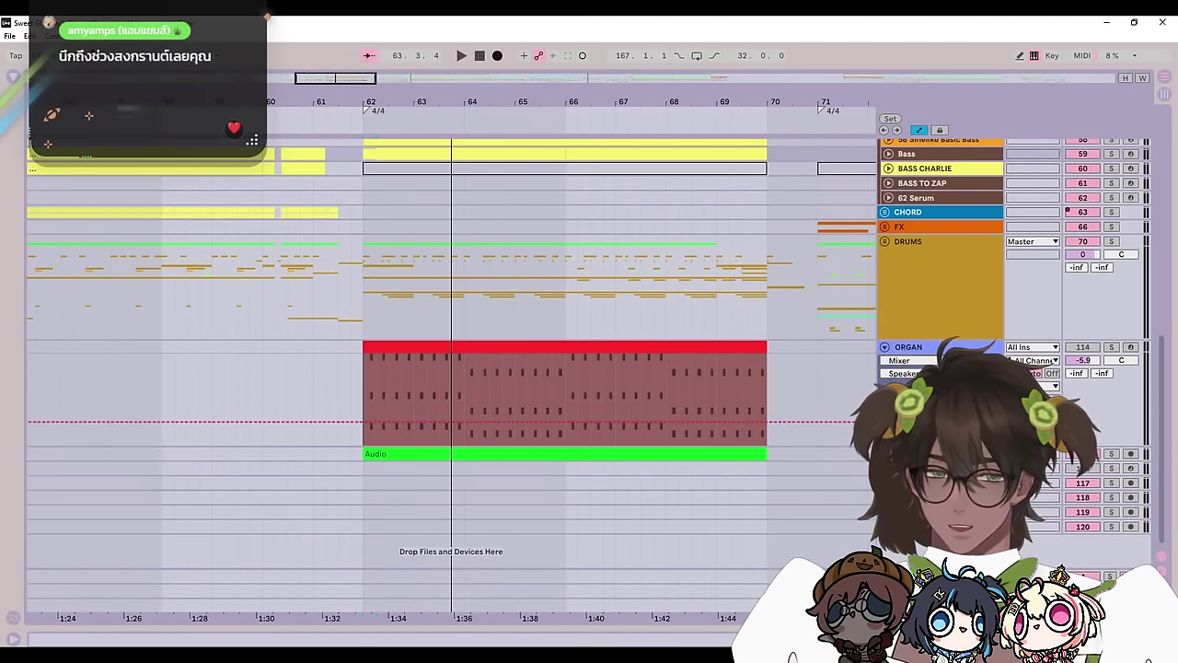
drag(897, 446, 897, 420)
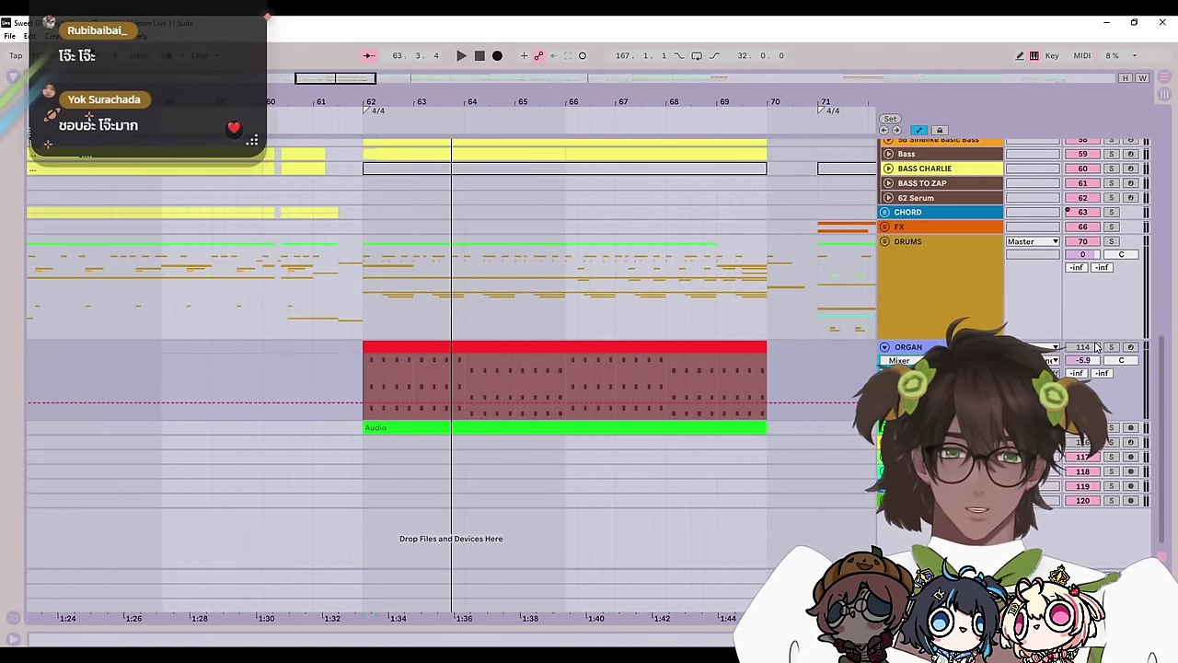
Step: Unfold and solo audio track 115 below ORGAN, play from bar 62 and replay with the DRUMS group soloed too
click(1111, 428)
key(space)
key(u)
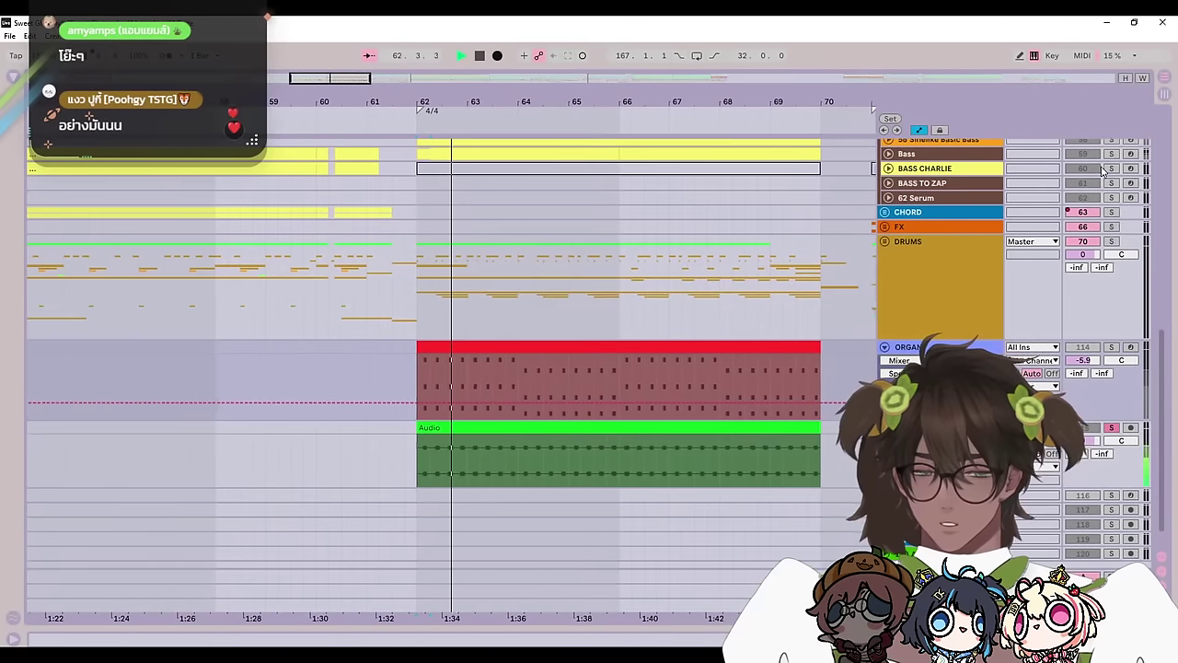
key(space)
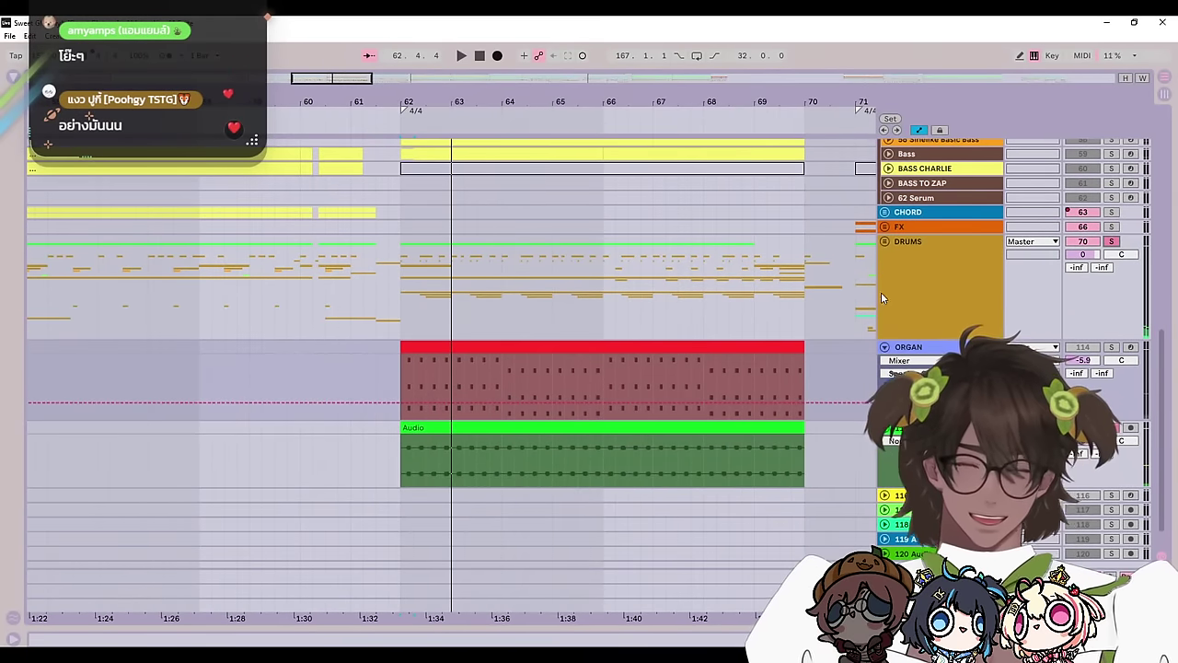
key(space)
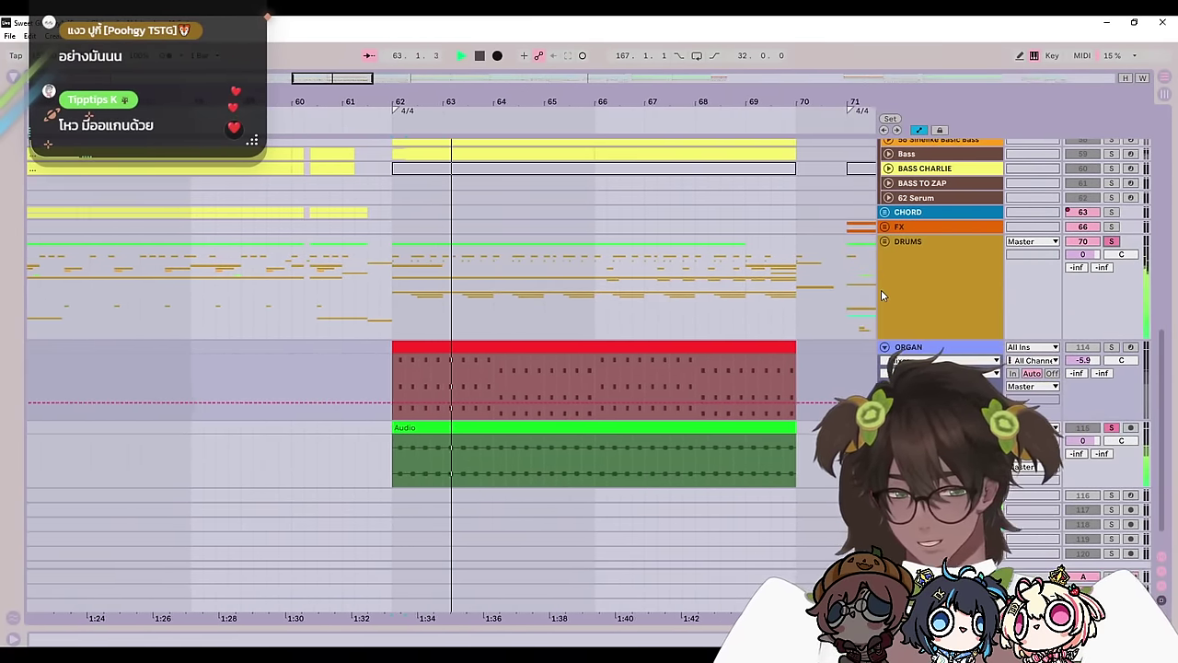
Step: Add the BASS group to the soloed DRUMS and audio track 115, listen through bar 67 and stop playback
scroll(932, 296, up, 3)
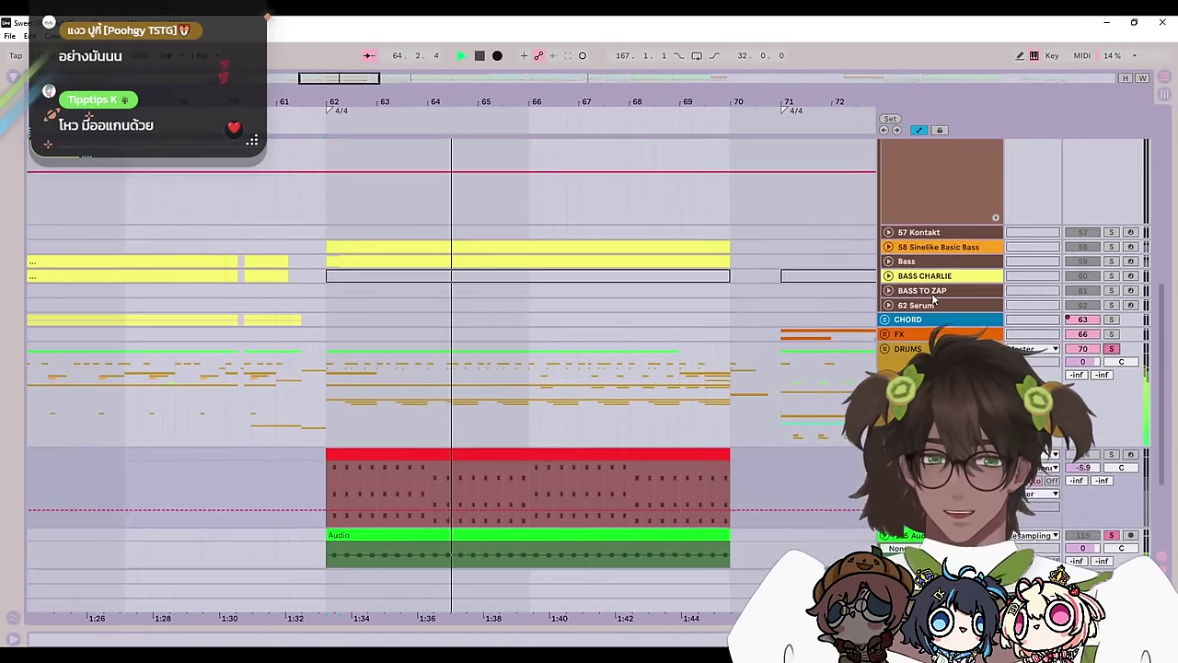
scroll(932, 297, up, 4)
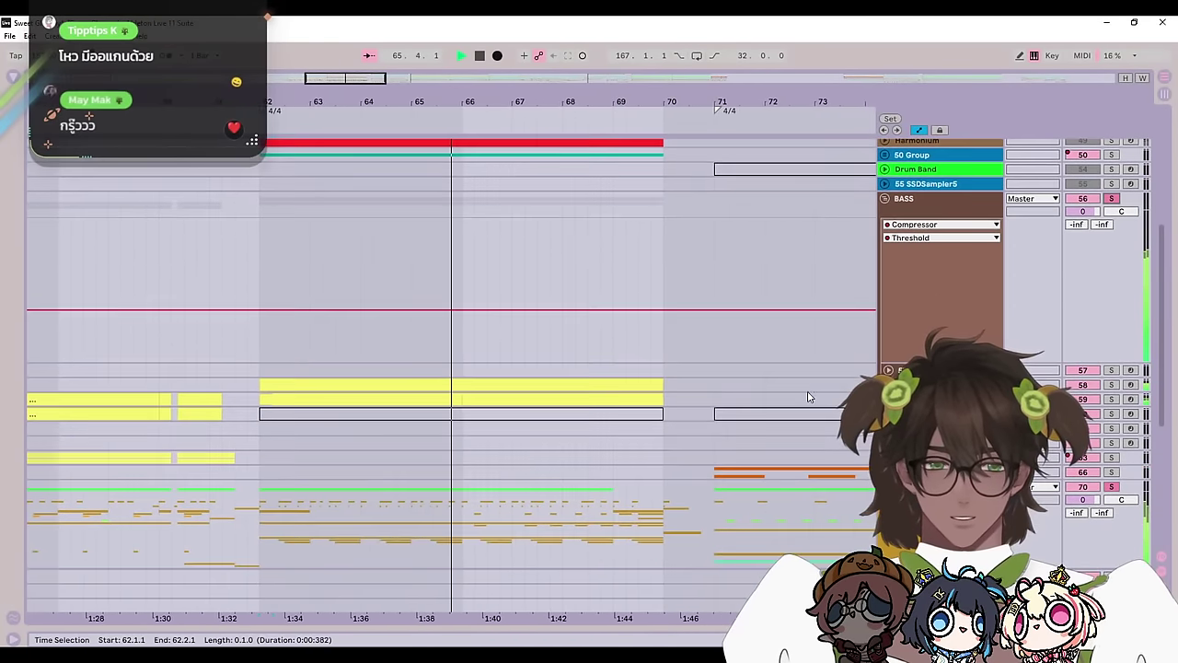
scroll(808, 398, down, 8)
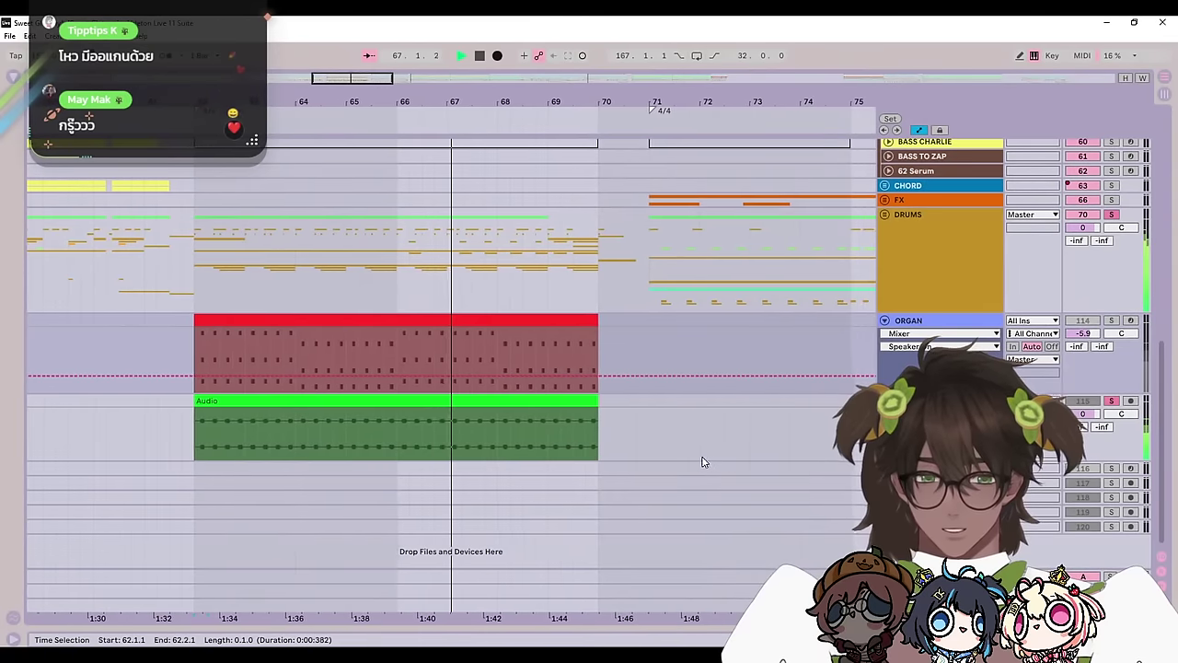
scroll(702, 462, up, 3)
key(space)
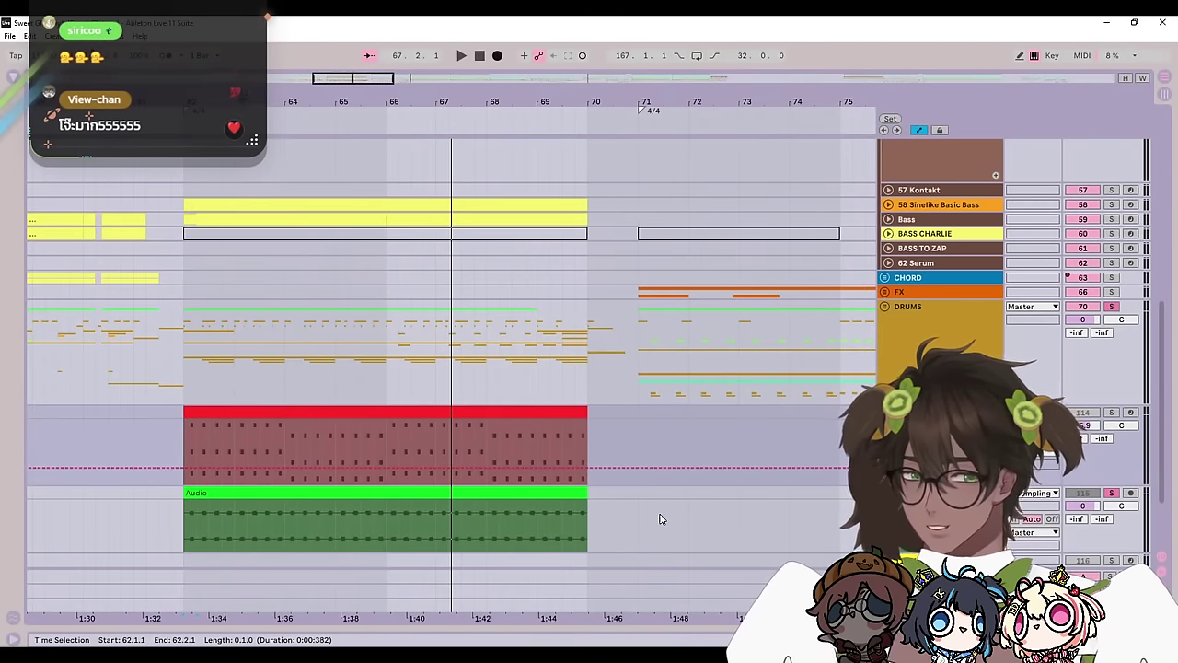
Step: Unfold the KEYS group and its 27 Group, solo KEYS and play from 62.1.1
scroll(581, 463, up, 10)
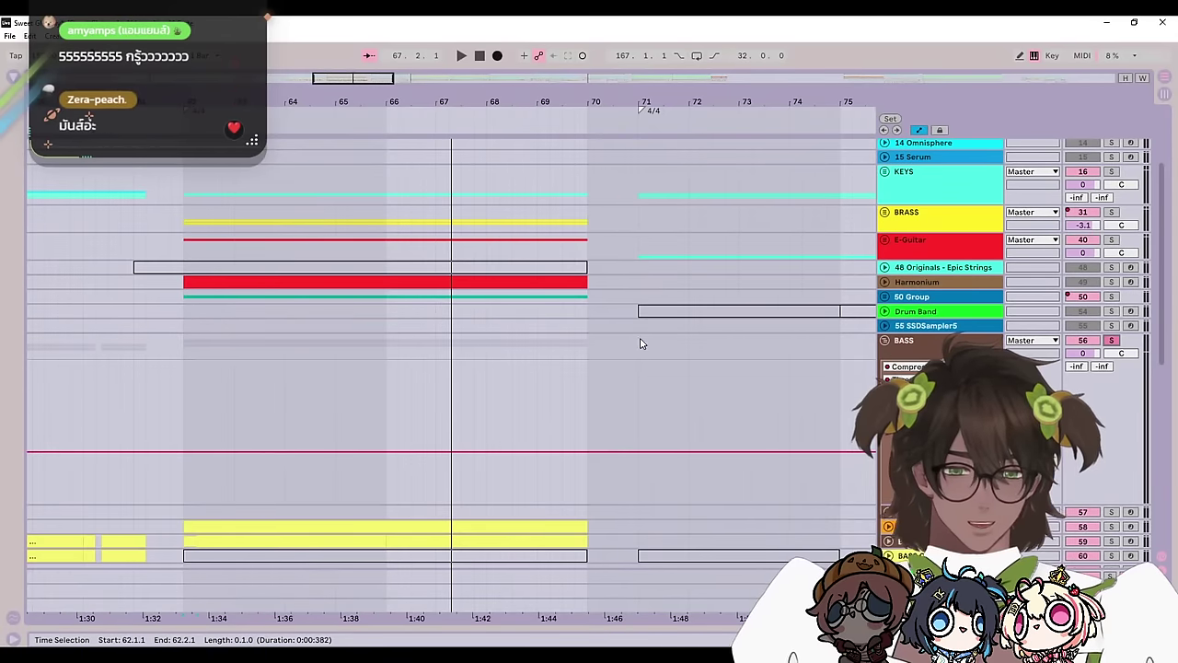
scroll(481, 289, up, 5)
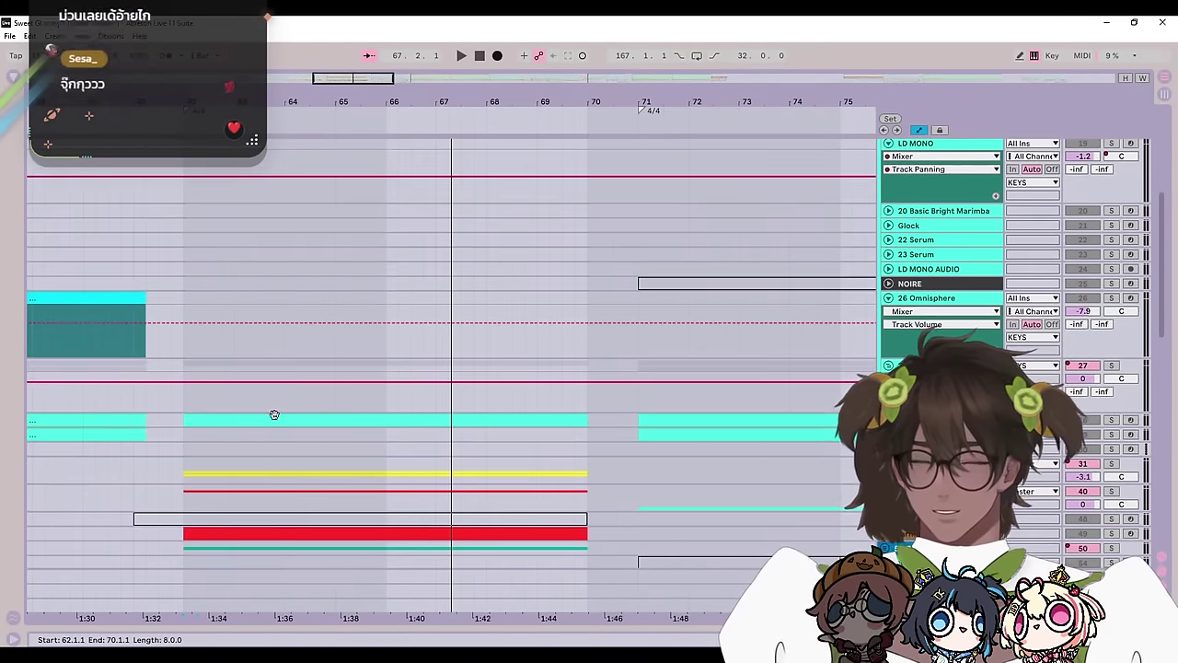
scroll(1096, 367, up, 4)
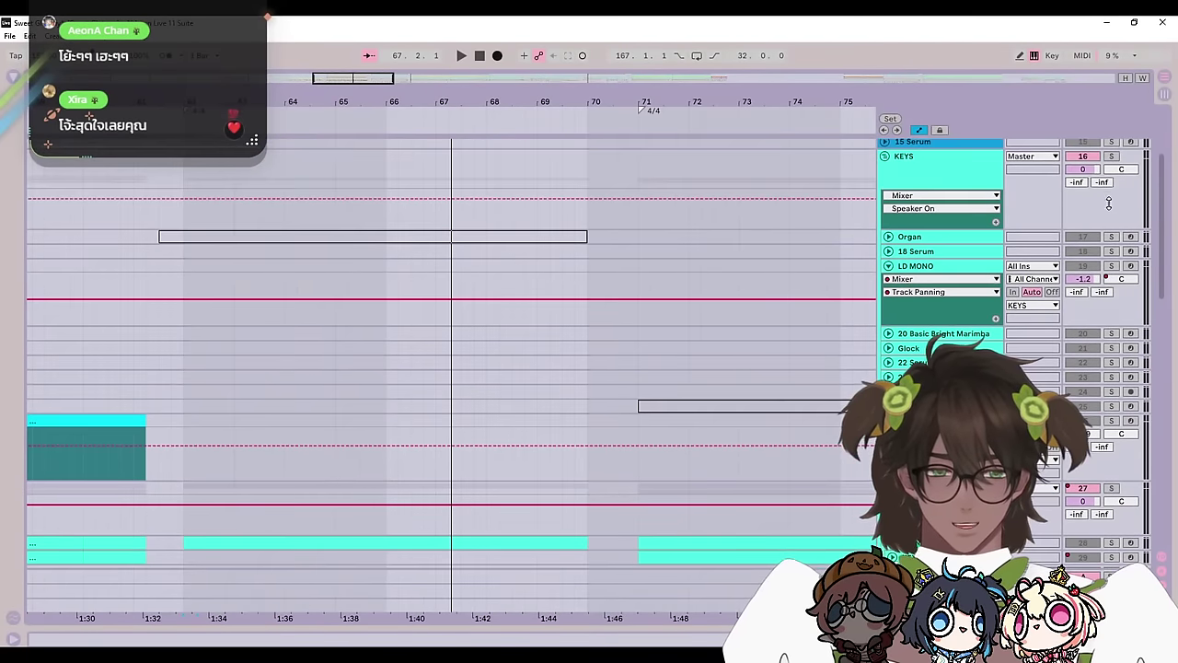
scroll(319, 449, down, 2)
key(space)
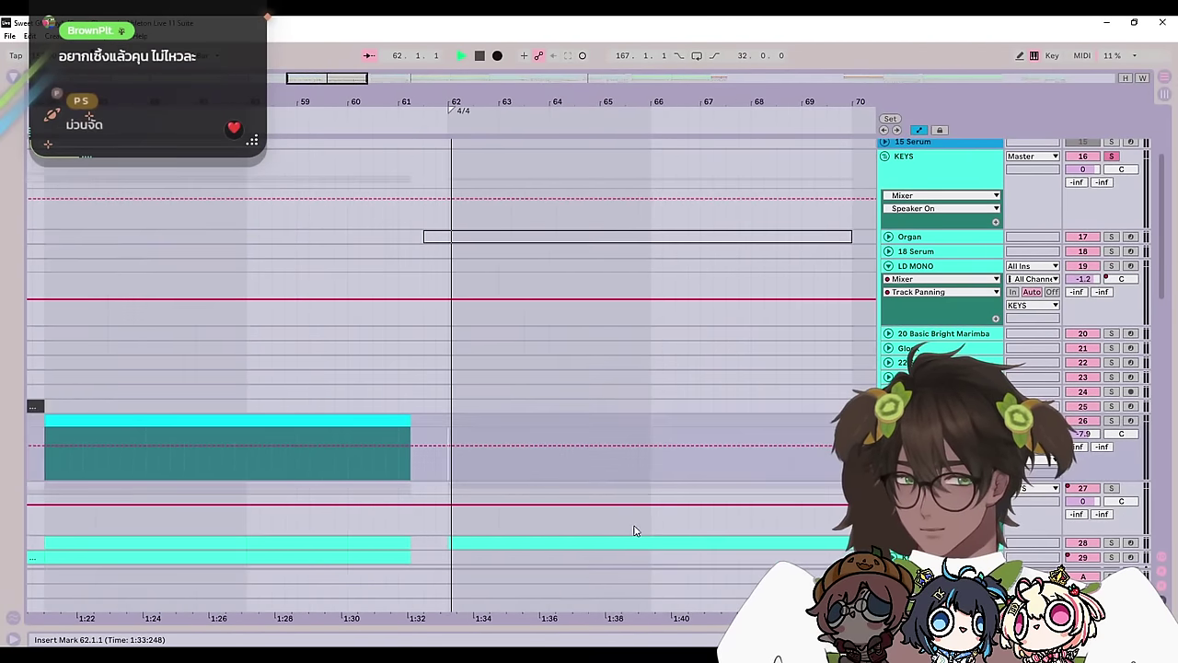
Step: Unfold the PIANO track to inspect its clip at bar 62, fold it again and stop playback
scroll(893, 420, down, 1)
click(892, 420)
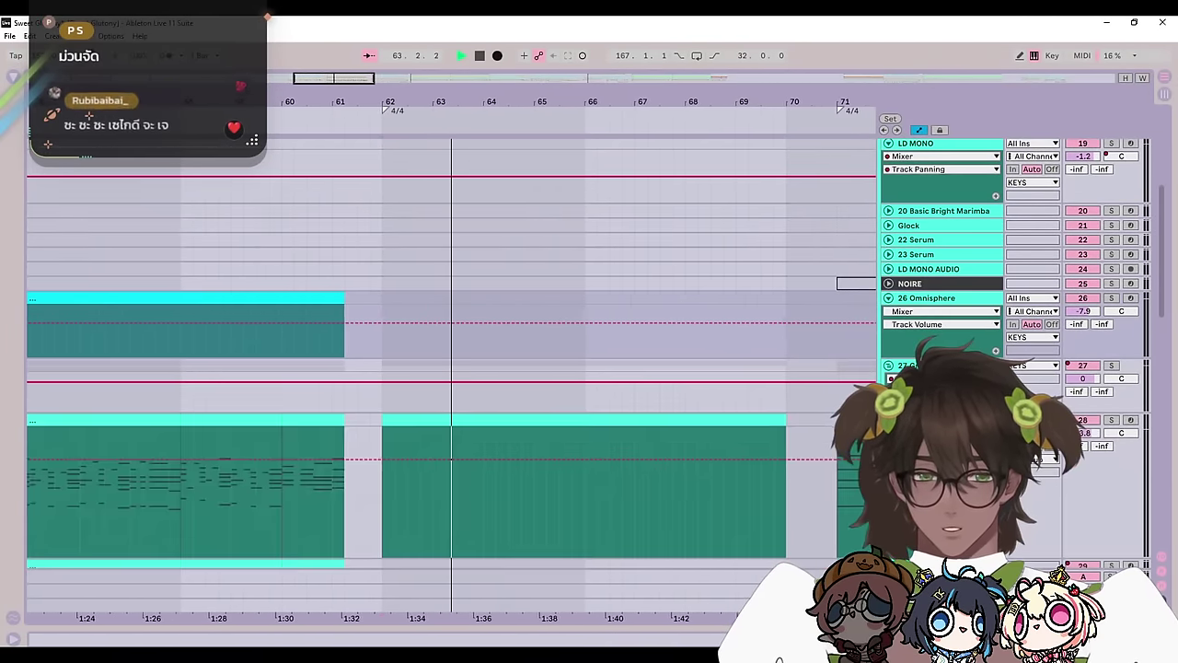
click(893, 420)
scroll(893, 420, down, 1)
key(space)
Step: Unfold track 37 and the Trombone track in the BRASS group, solo BRASS and play from bar 62
scroll(589, 354, down, 4)
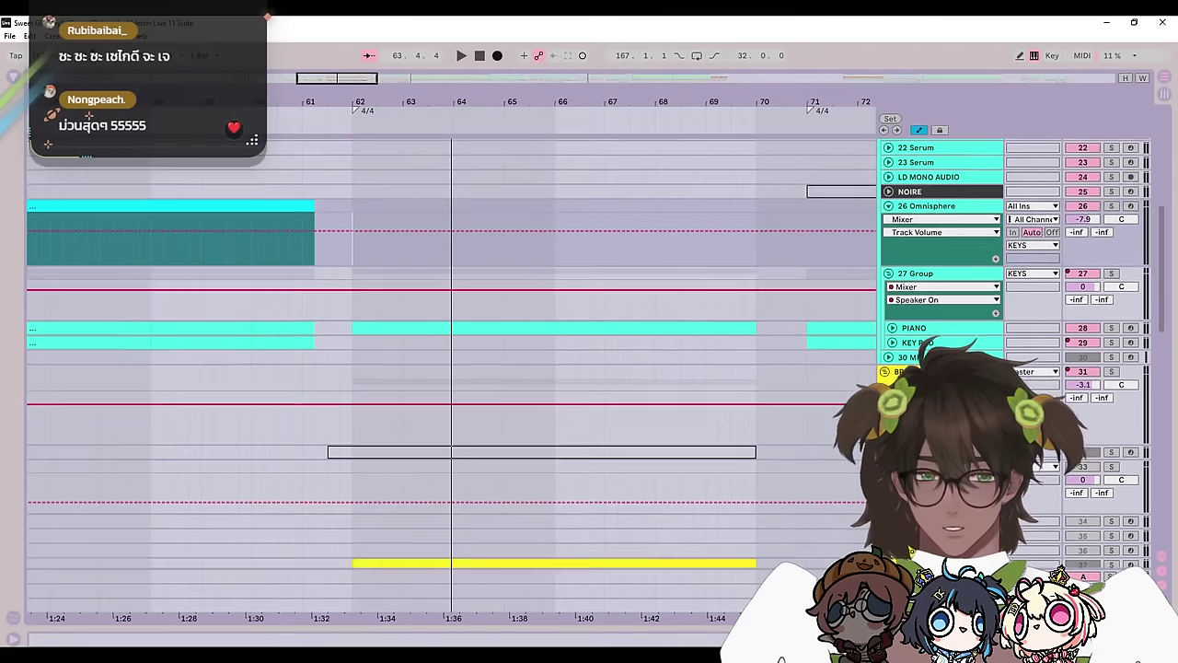
click(892, 426)
click(892, 412)
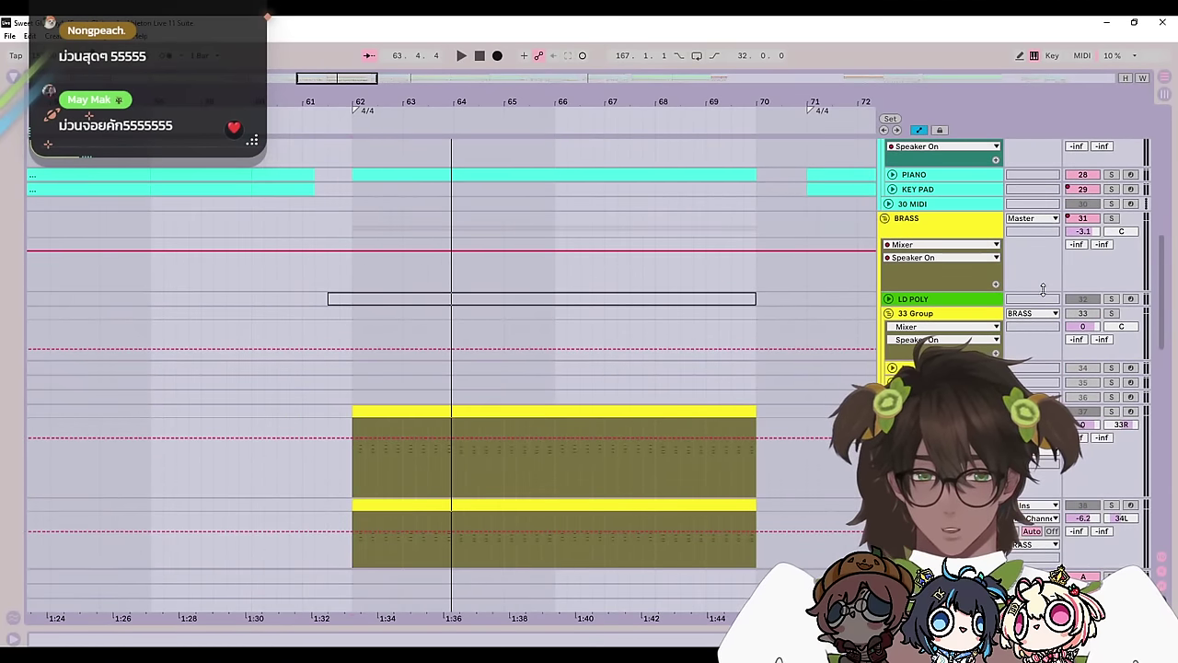
click(1109, 220)
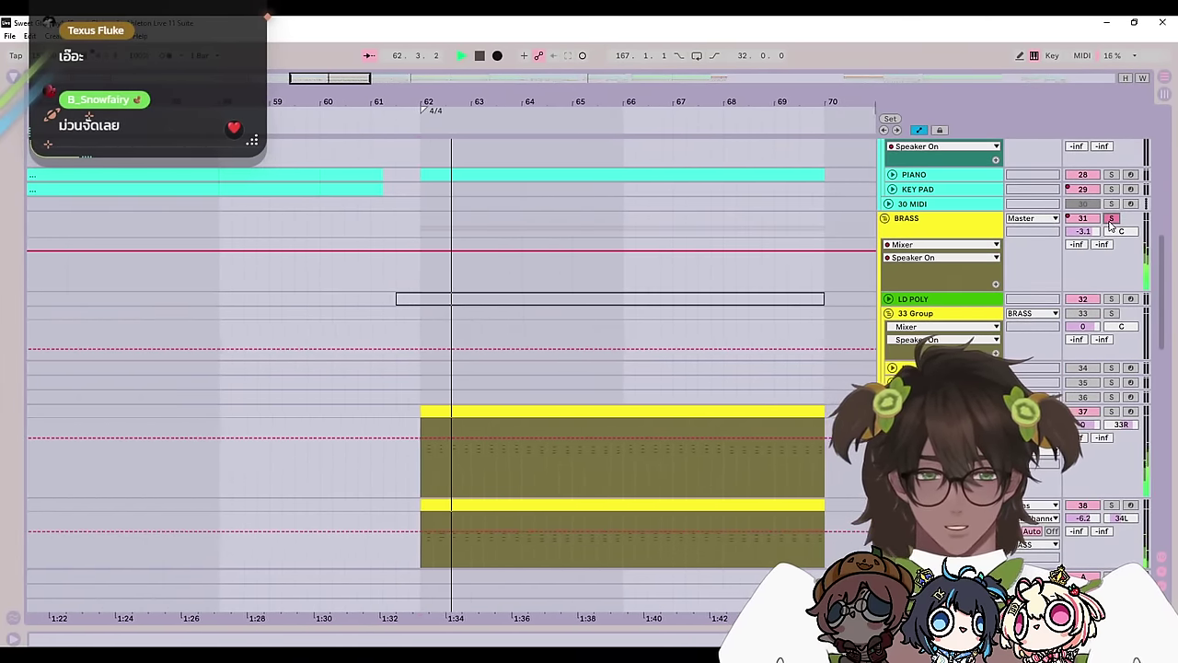
Step: Solo the DRUMS group, replay from bar 62, fold the BASS group and add it to the solo
scroll(1111, 219, down, 3)
scroll(1083, 416, down, 10)
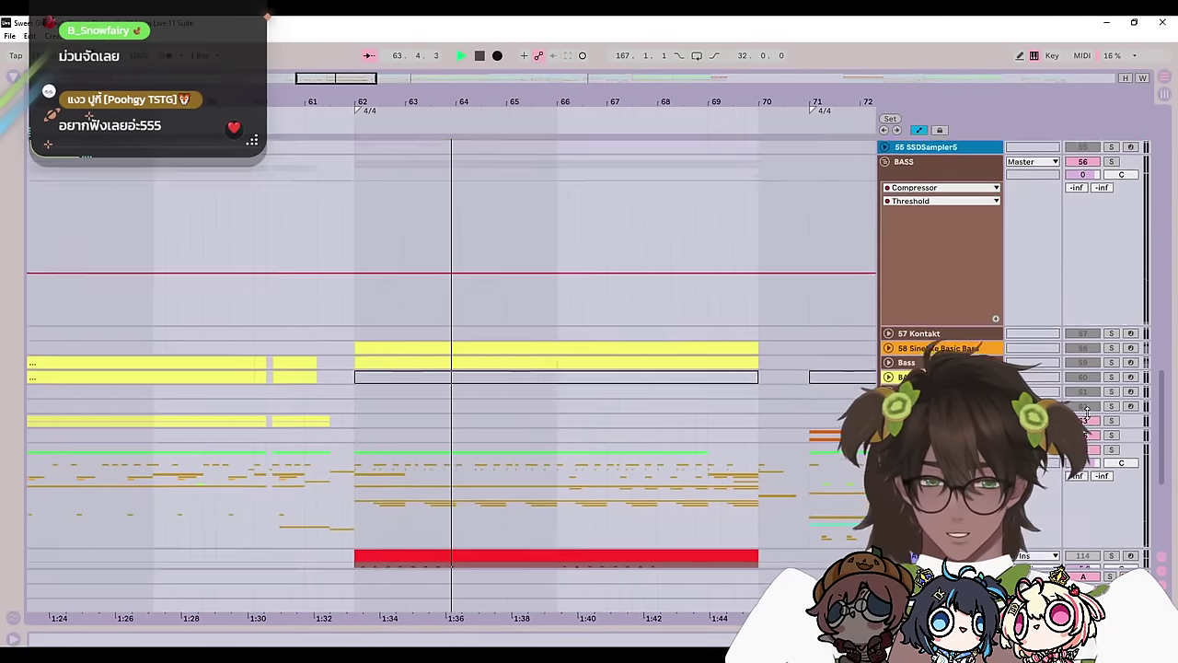
scroll(1111, 420, up, 2)
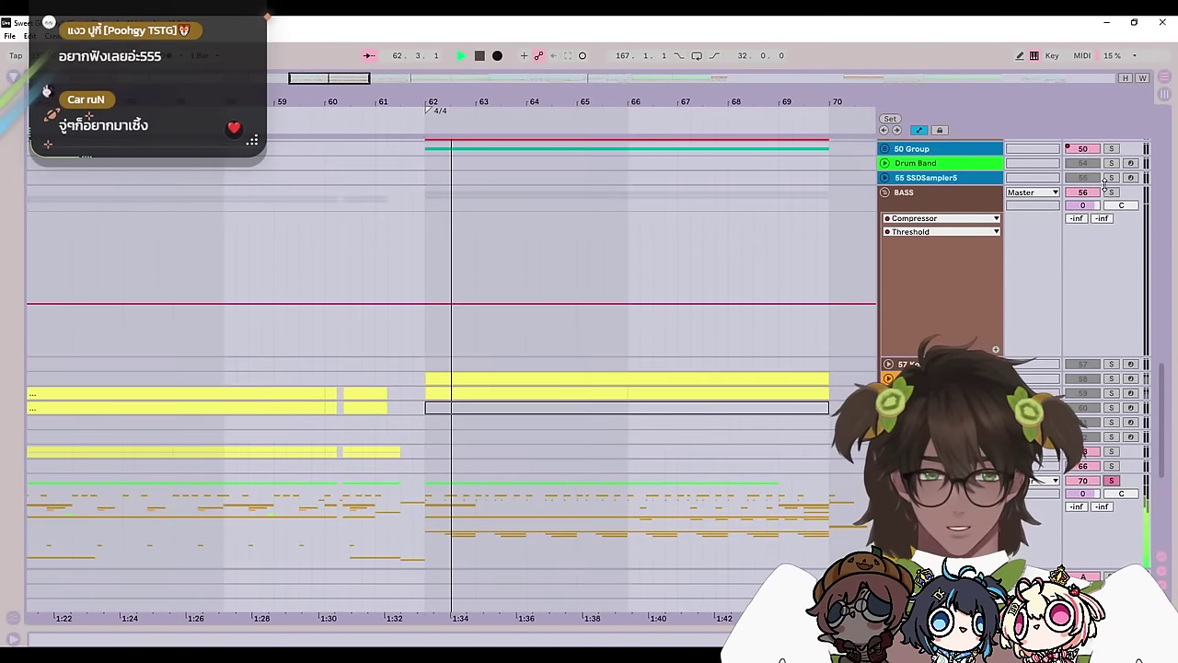
click(885, 194)
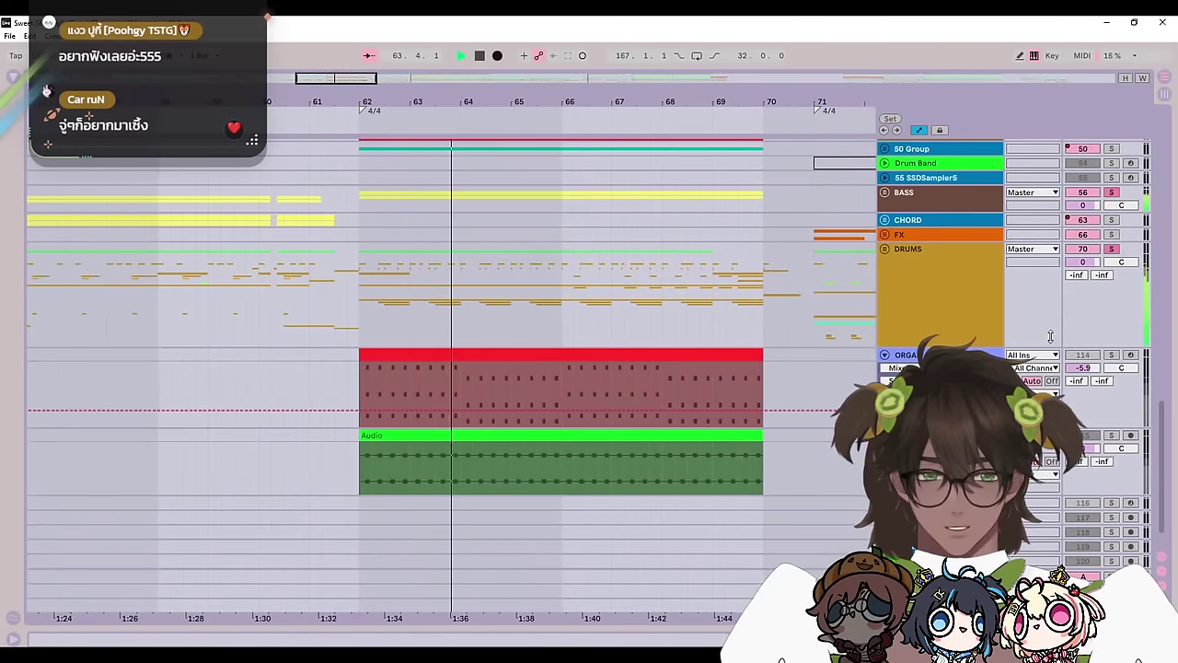
Step: Unfold the Harmonium track, solo it, play from bar 62 and stop playback
scroll(736, 267, up, 3)
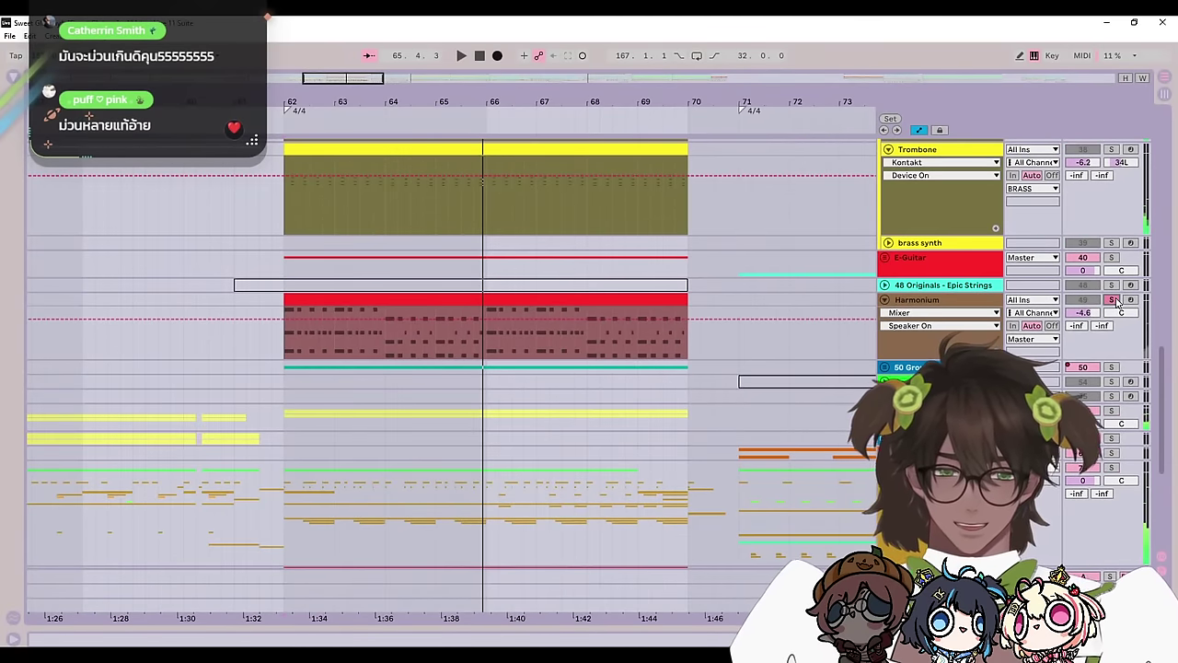
key(space)
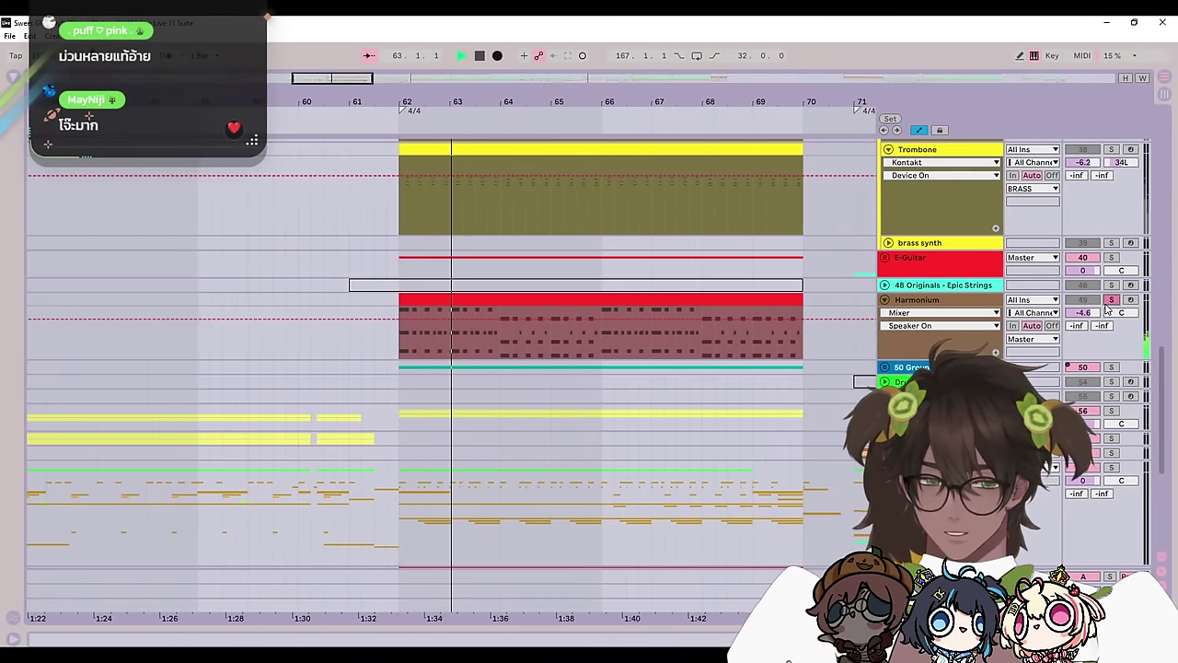
key(space)
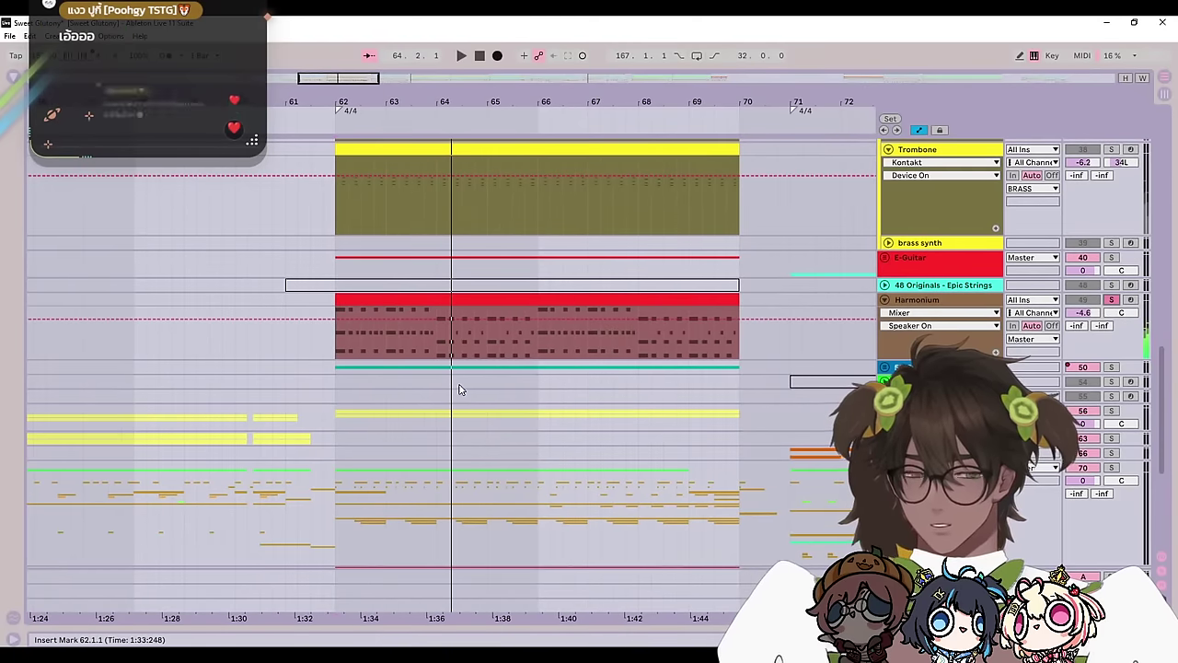
Step: Place the insert marker at bar 62 and play the soloed Harmonium track from there
click(451, 338)
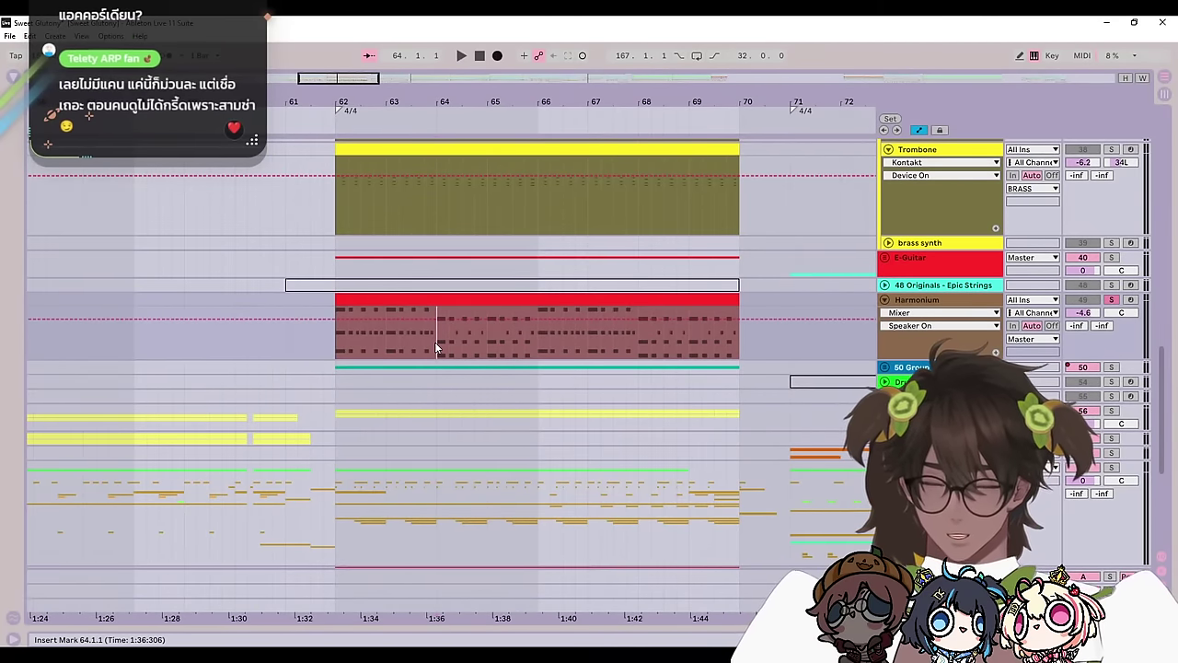
click(340, 346)
key(space)
scroll(1118, 293, down, 4)
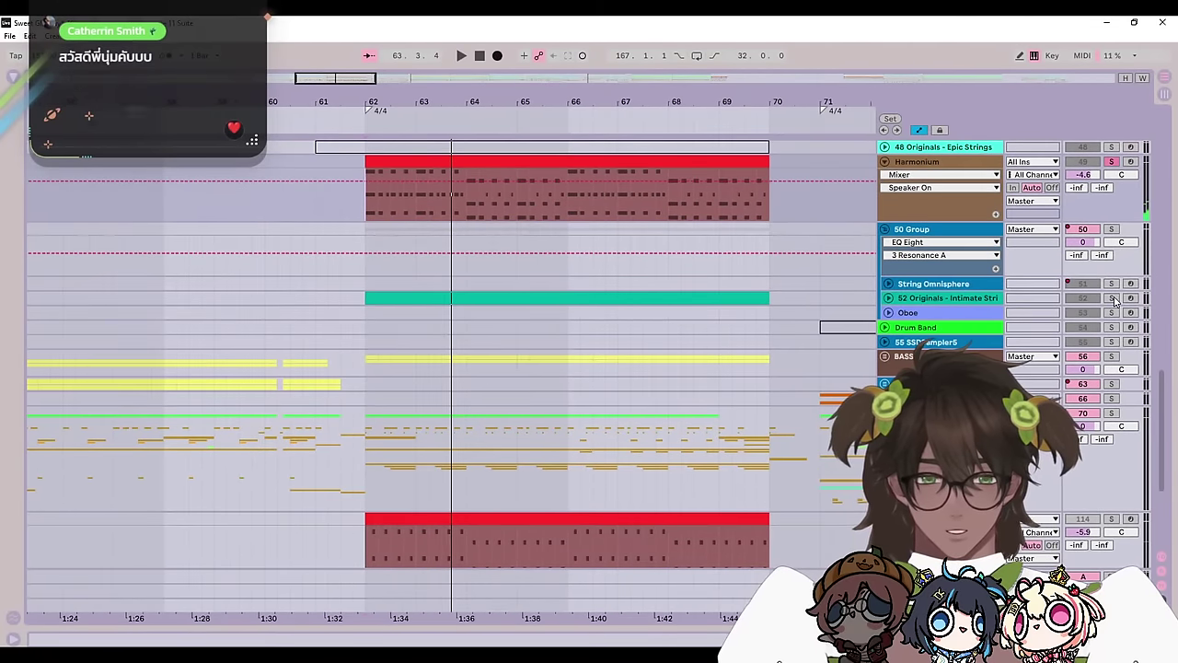
Step: Unfold the 52 Originals - Intimate Strings track in the 50 Group, solo it together with Harmonium and play from bar 62
click(888, 298)
key(space)
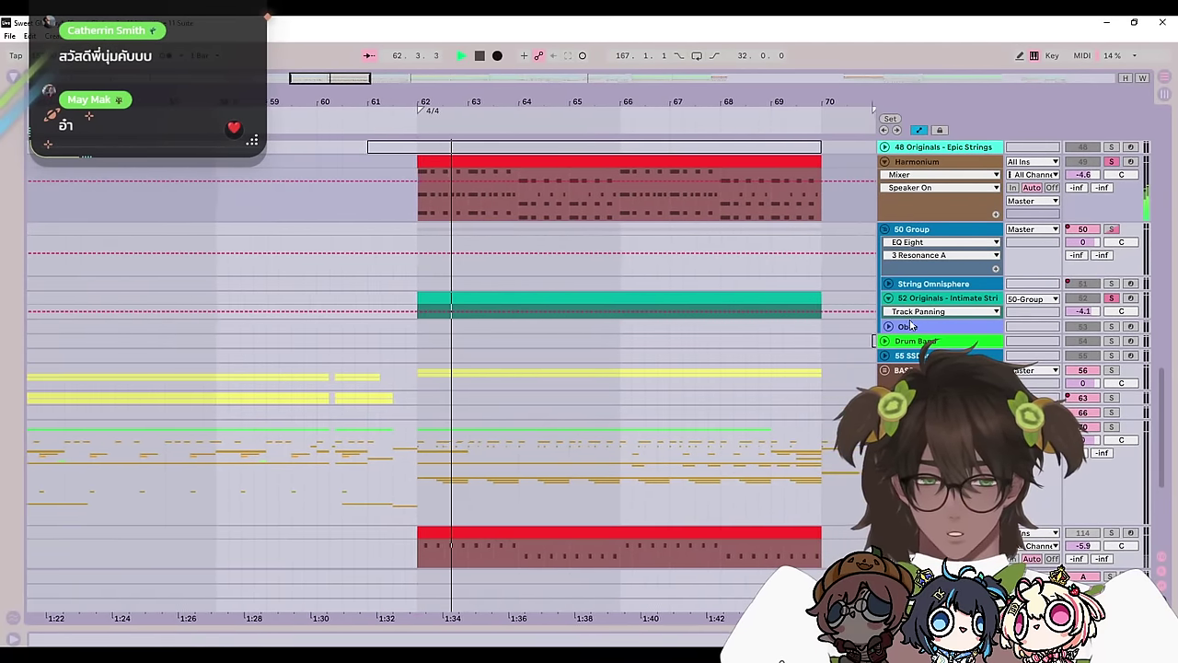
key(space)
Step: Fold the Intimate Strings track, the 50 Group, Harmonium and track 114, and play the full mix from bar 62
drag(913, 319, 977, 298)
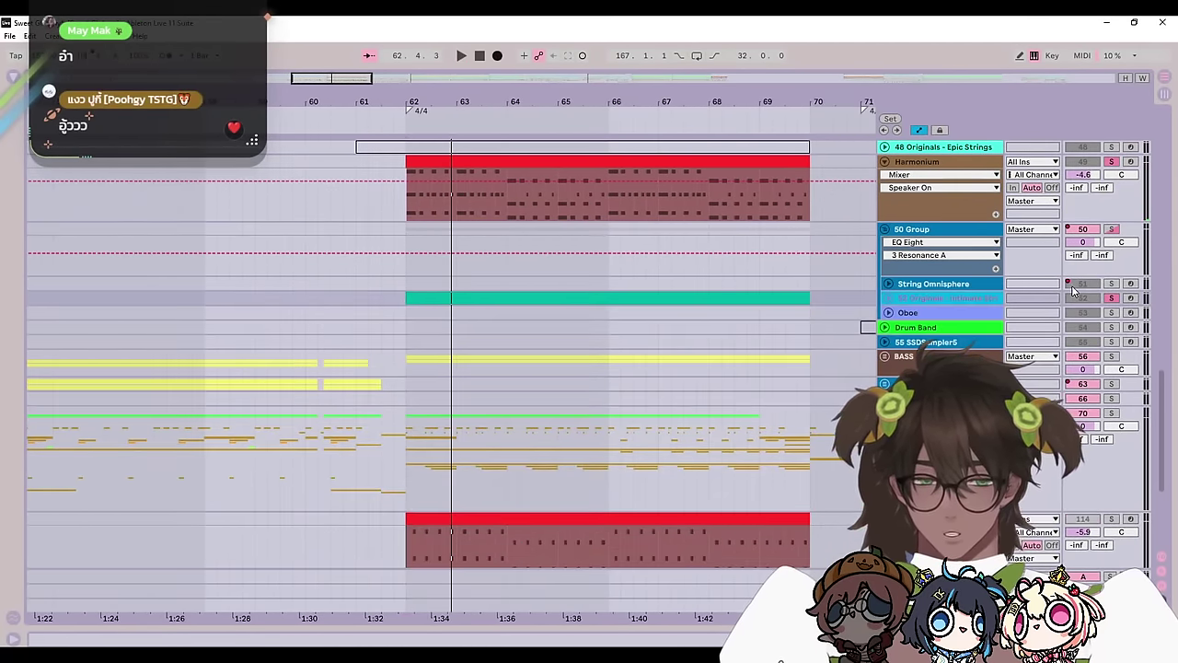
click(884, 229)
click(885, 208)
key(space)
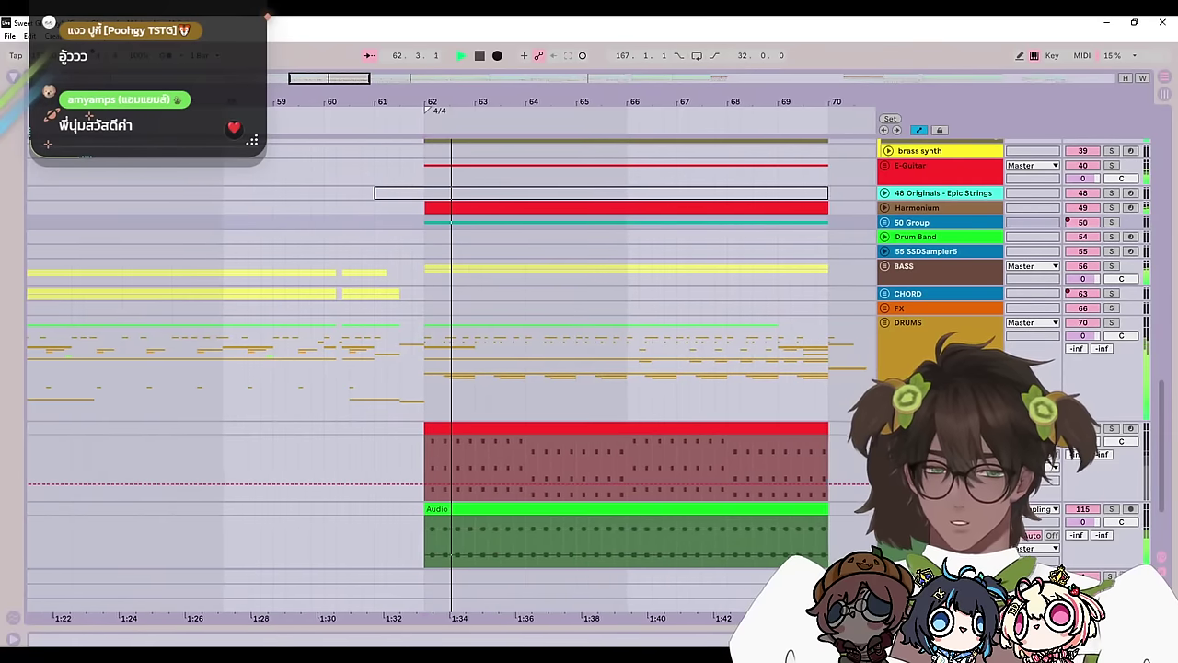
click(884, 442)
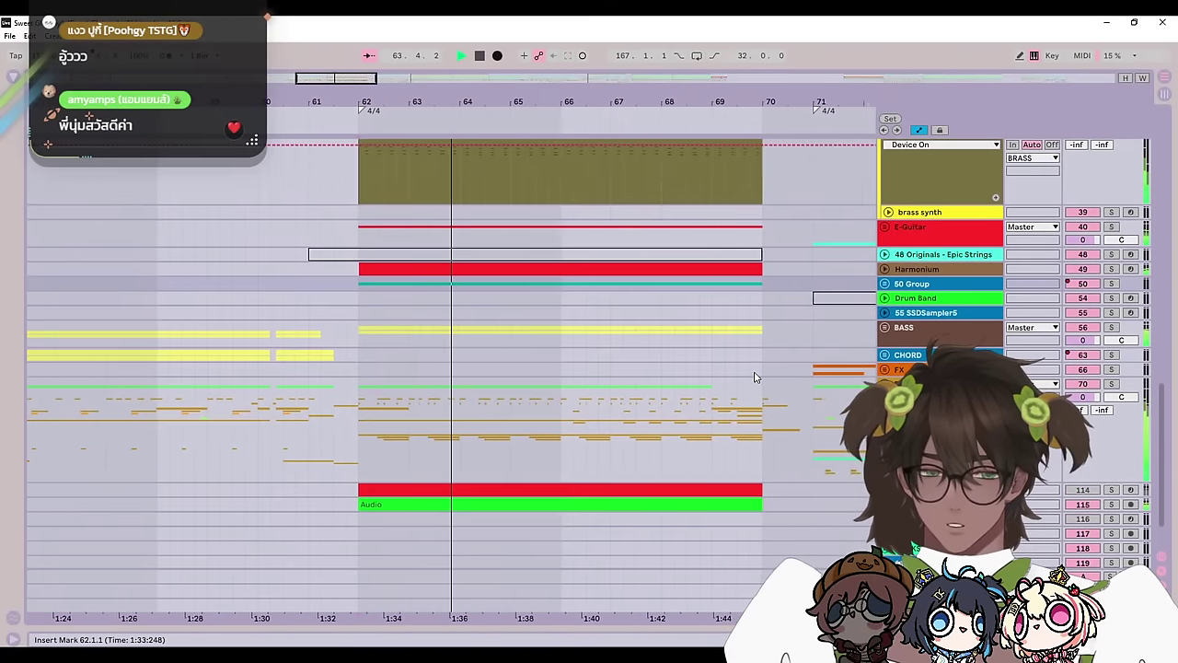
Step: Fold the Trombone track, the Brass track 37 and the whole BRASS group while the full mix plays
click(755, 372)
click(750, 415)
scroll(755, 411, up, 1)
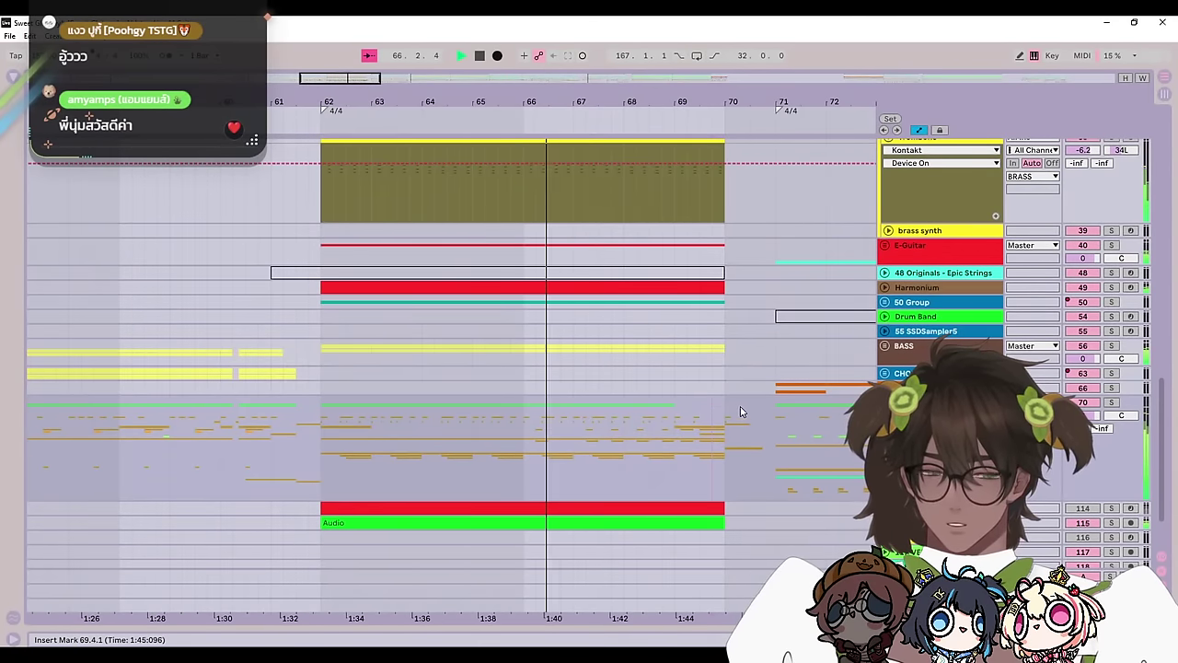
scroll(742, 408, up, 2)
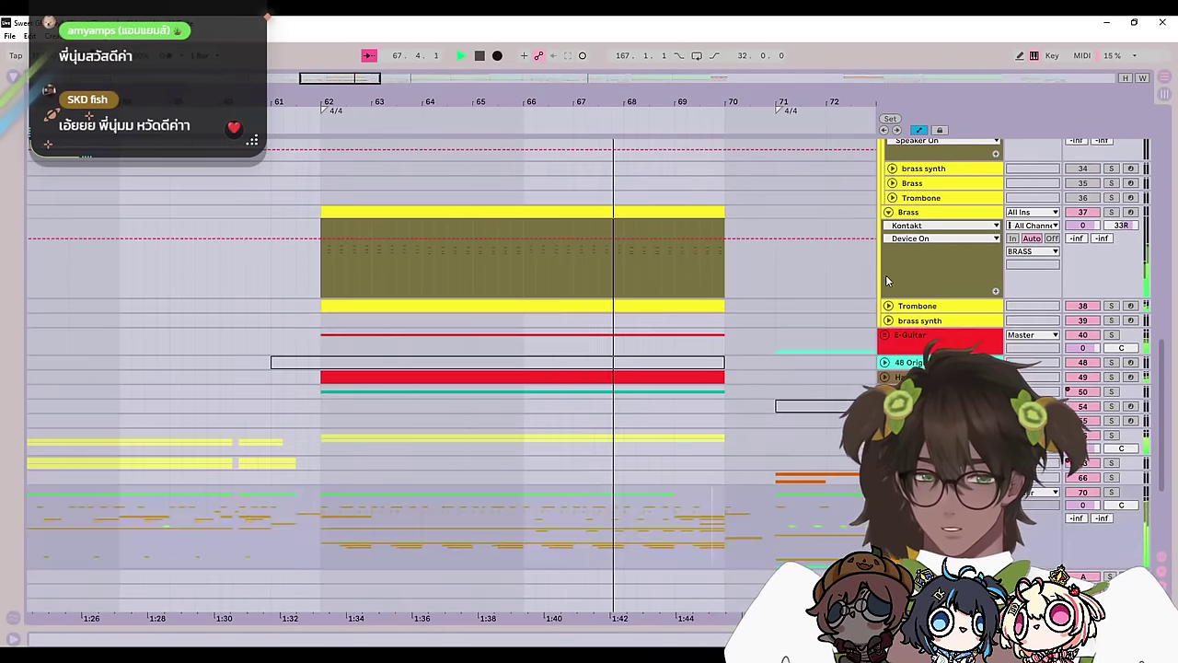
click(890, 223)
click(889, 222)
click(889, 214)
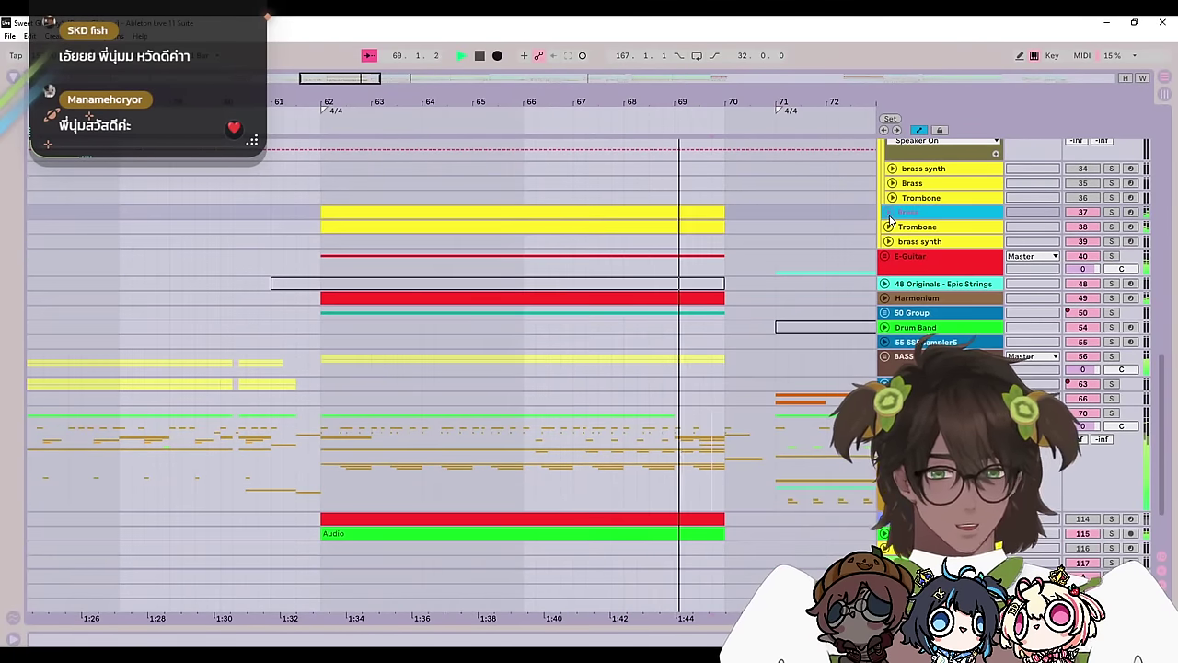
scroll(842, 304, up, 6)
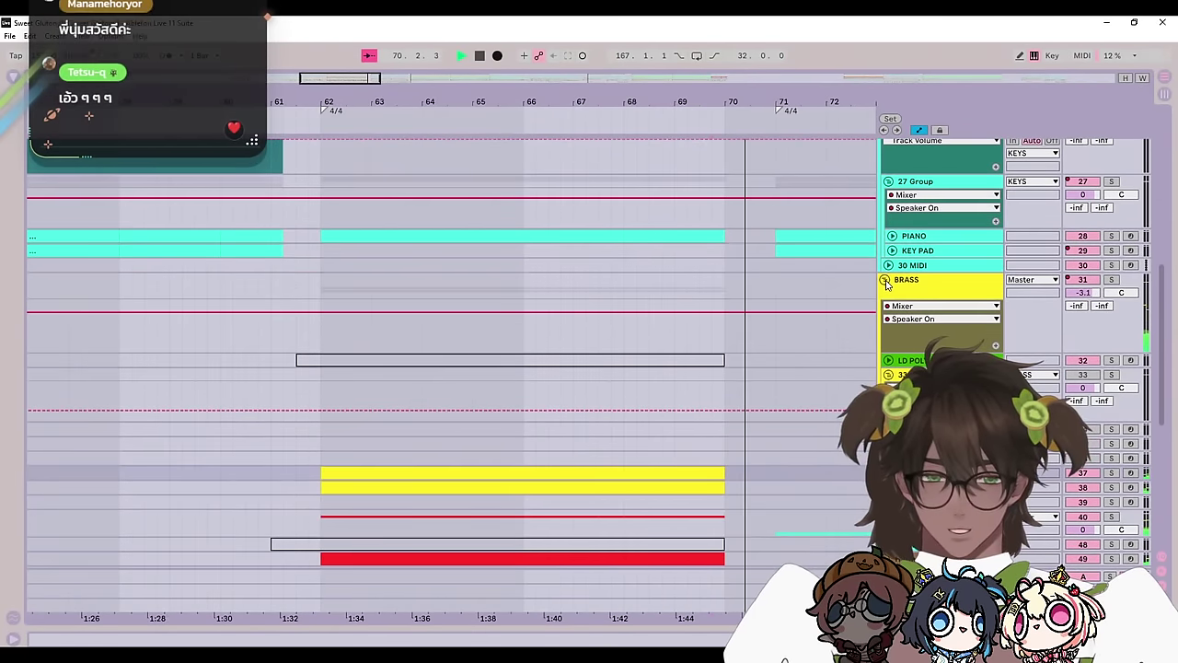
click(886, 280)
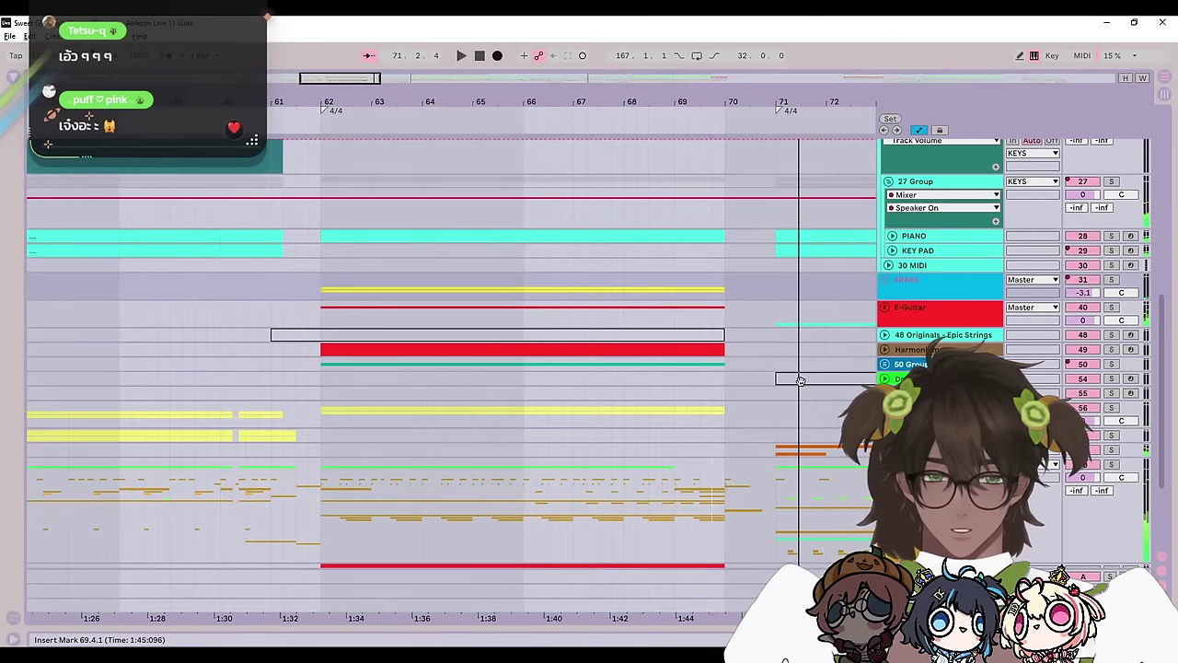
Step: Place the insert marker at bar 71 and fold the KEYS group
drag(799, 380, 483, 252)
click(466, 322)
click(463, 334)
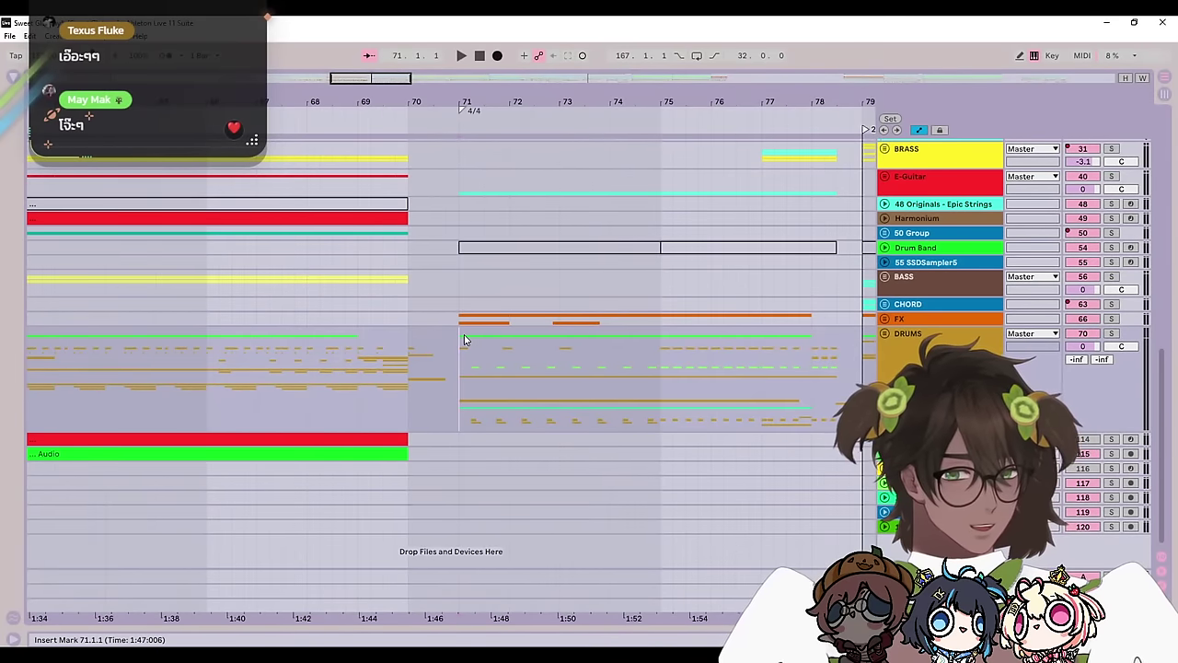
scroll(464, 340, up, 5)
click(461, 347)
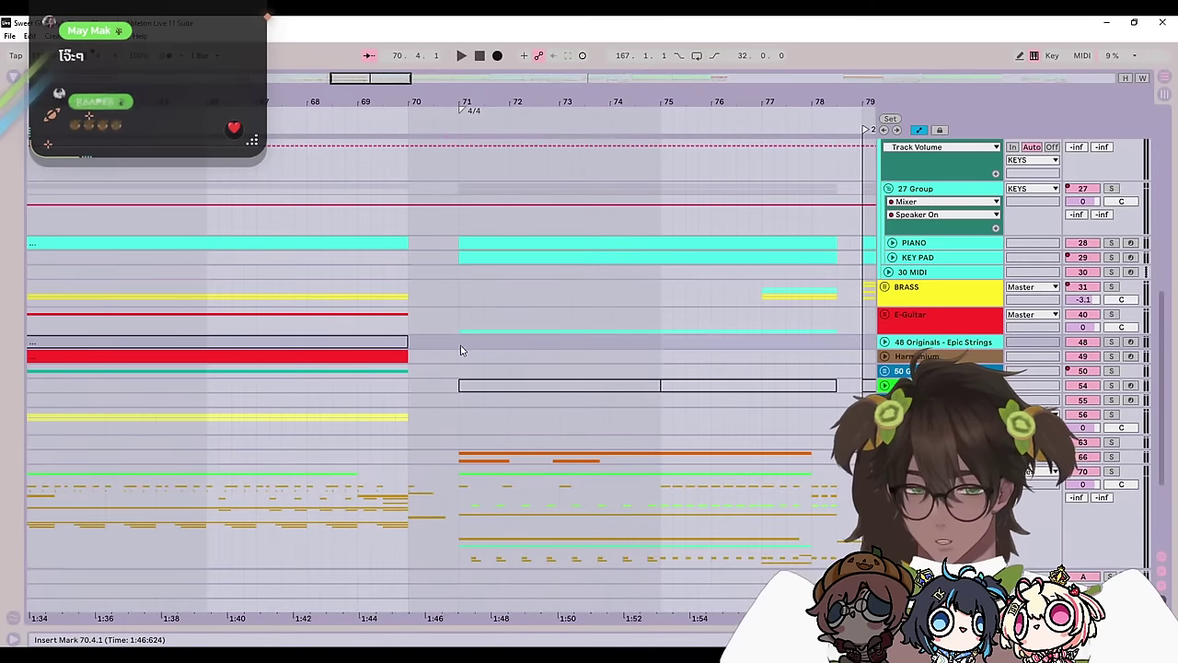
scroll(470, 355, up, 10)
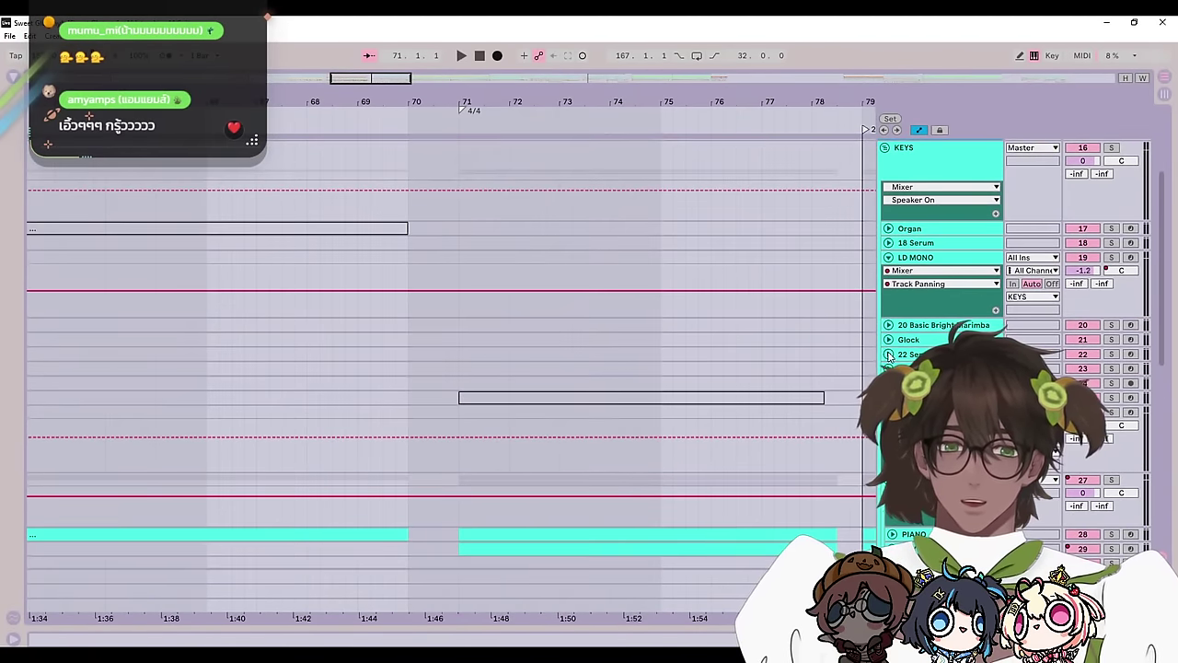
scroll(803, 397, up, 5)
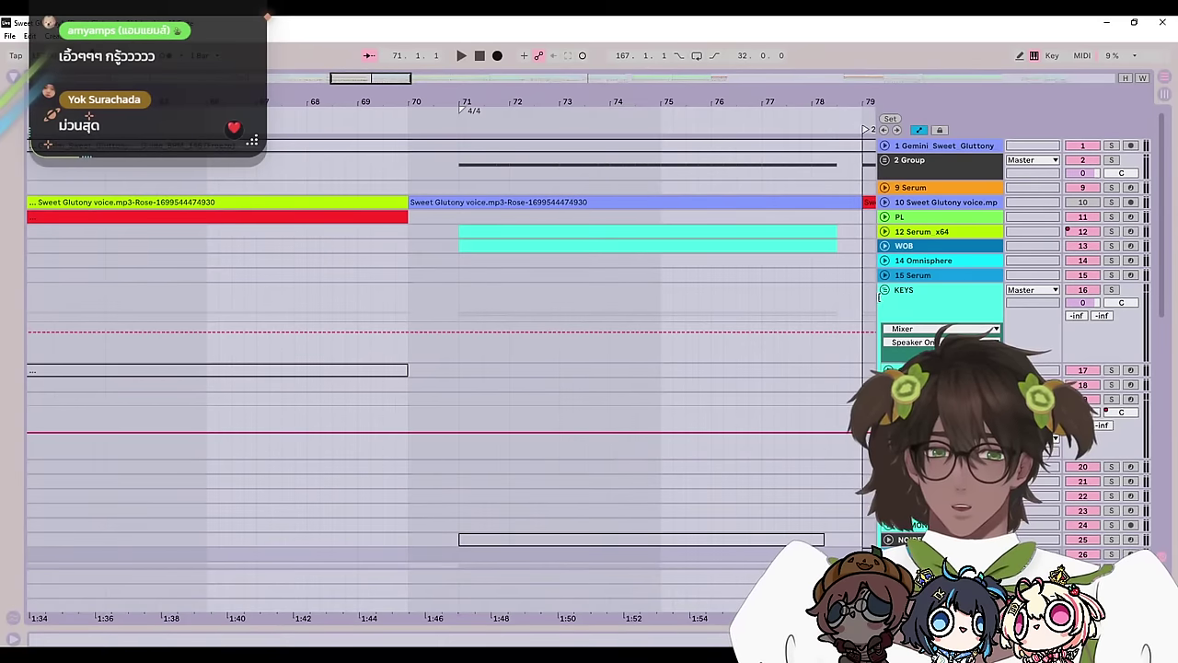
click(885, 290)
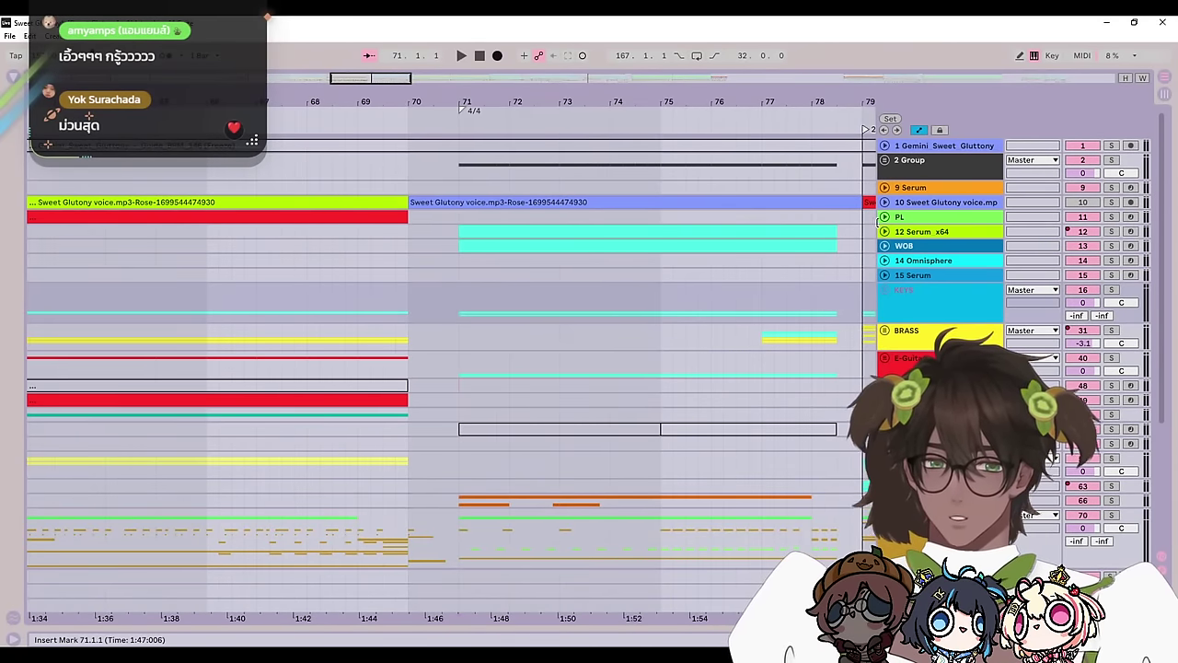
Step: Unfold the 12 Serum_x64 track to show its filter cutoff automation, solo it and play from bar 70.4
click(885, 232)
click(884, 232)
click(884, 232)
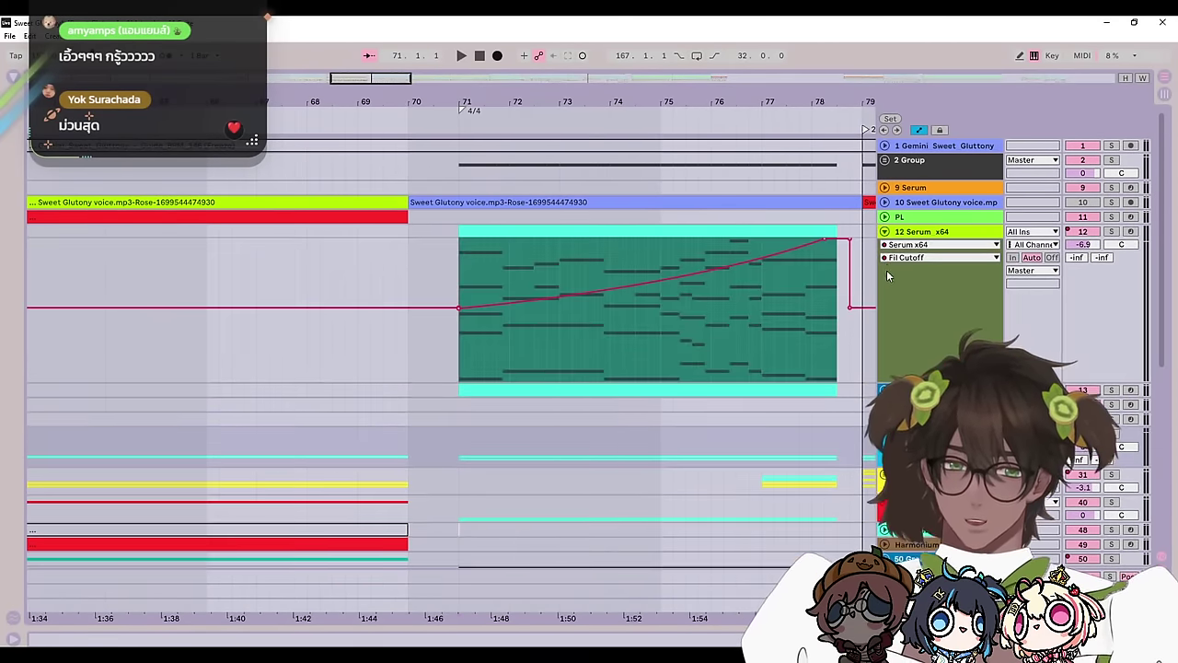
click(451, 348)
key(space)
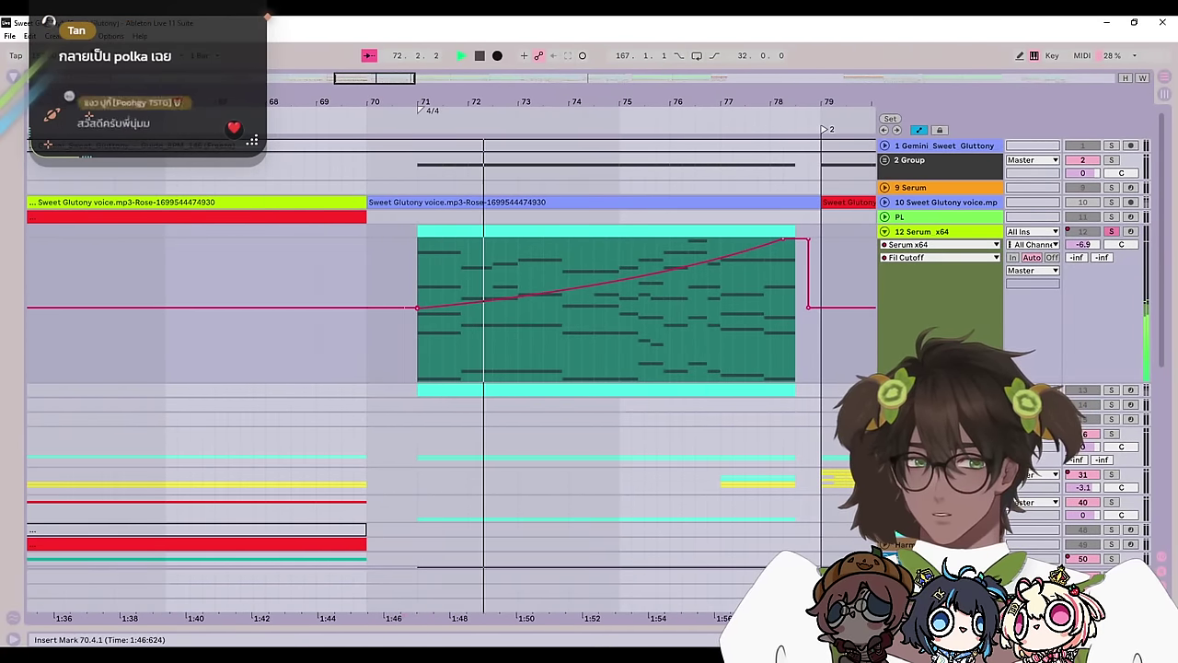
Step: Unfold the WOB track, solo it instead of 12 Serum_x64 and replay the section from bar 70.4
click(884, 390)
click(1112, 390)
key(space)
key(space)
scroll(607, 478, down, 2)
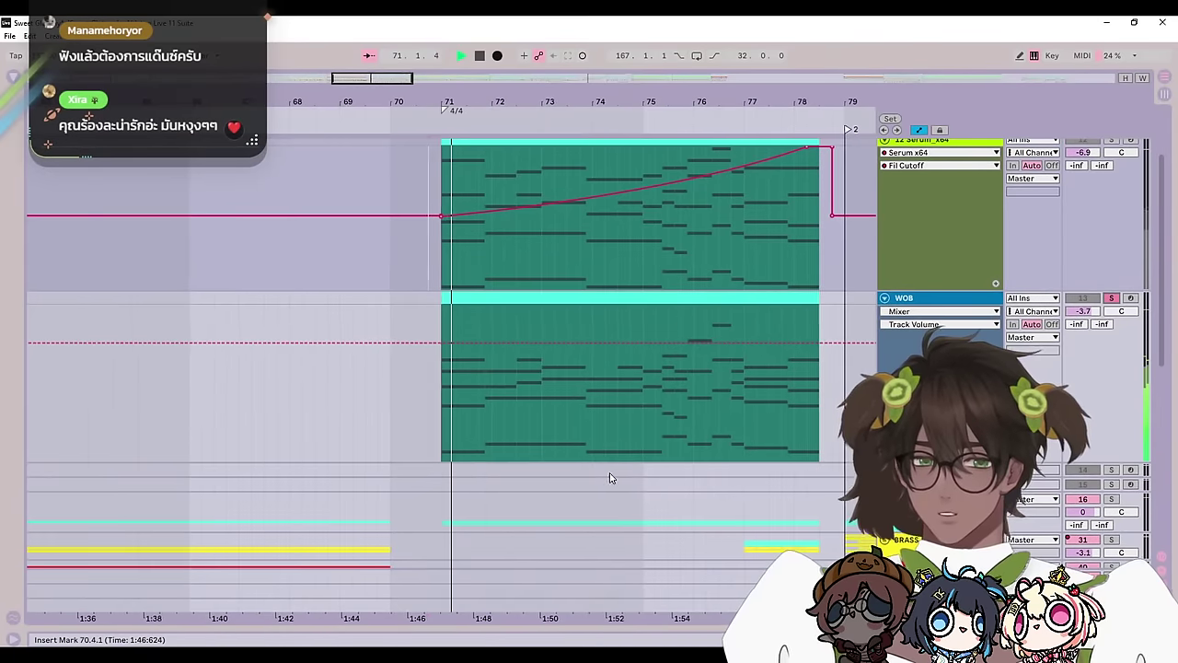
scroll(609, 478, down, 2)
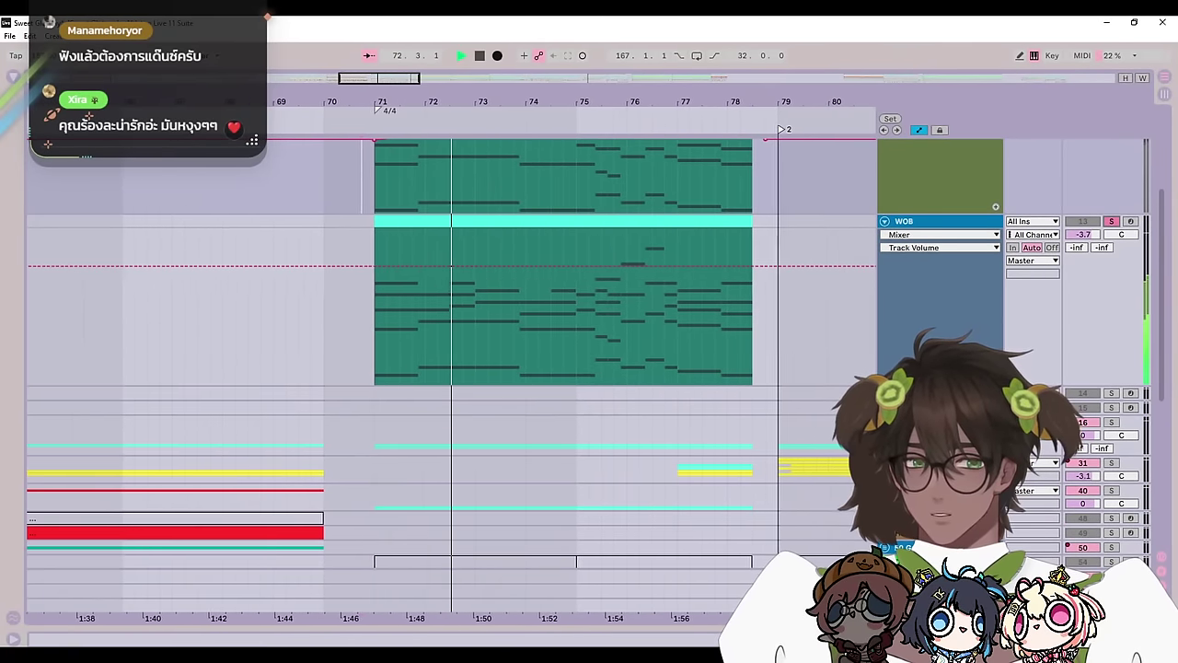
Step: Unsolo WOB, let the full mix play on past bar 79, and fold the WOB and 12 Serum_x64 tracks
scroll(760, 433, down, 2)
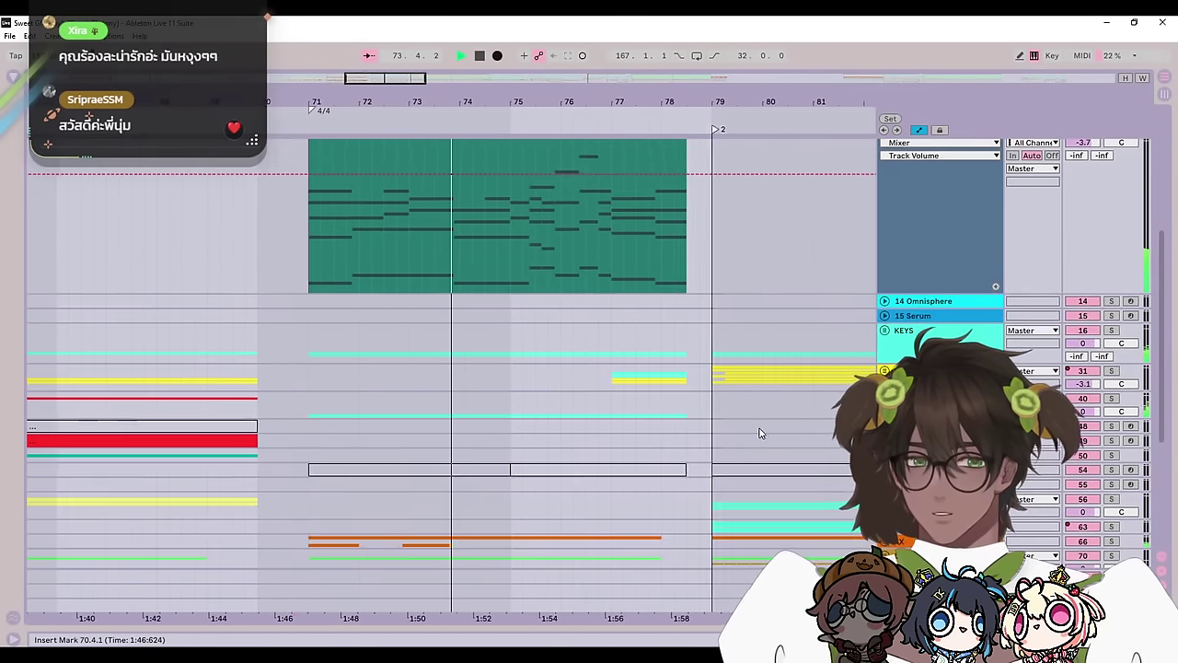
scroll(761, 432, down, 5)
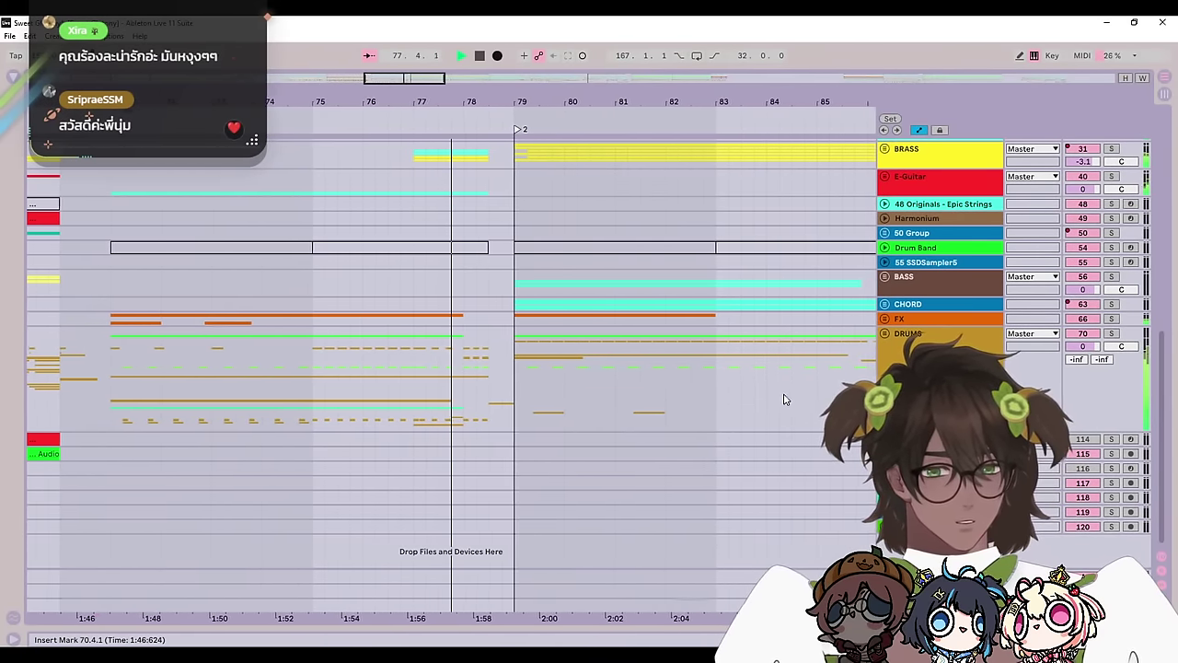
scroll(784, 400, up, 6)
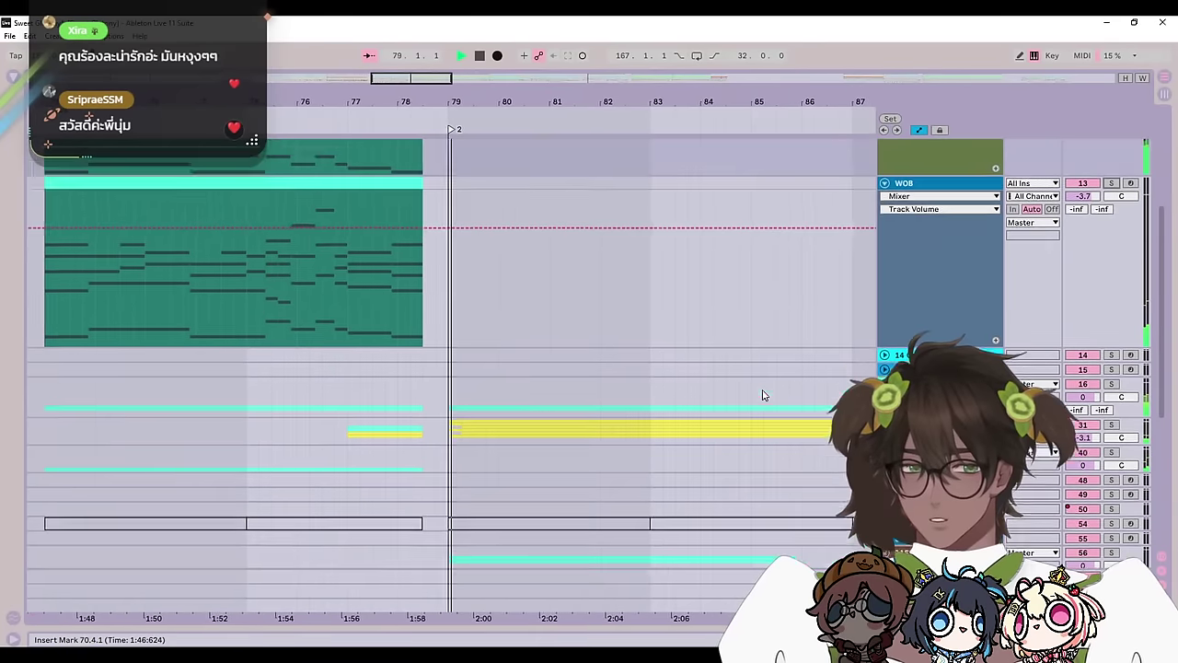
click(883, 215)
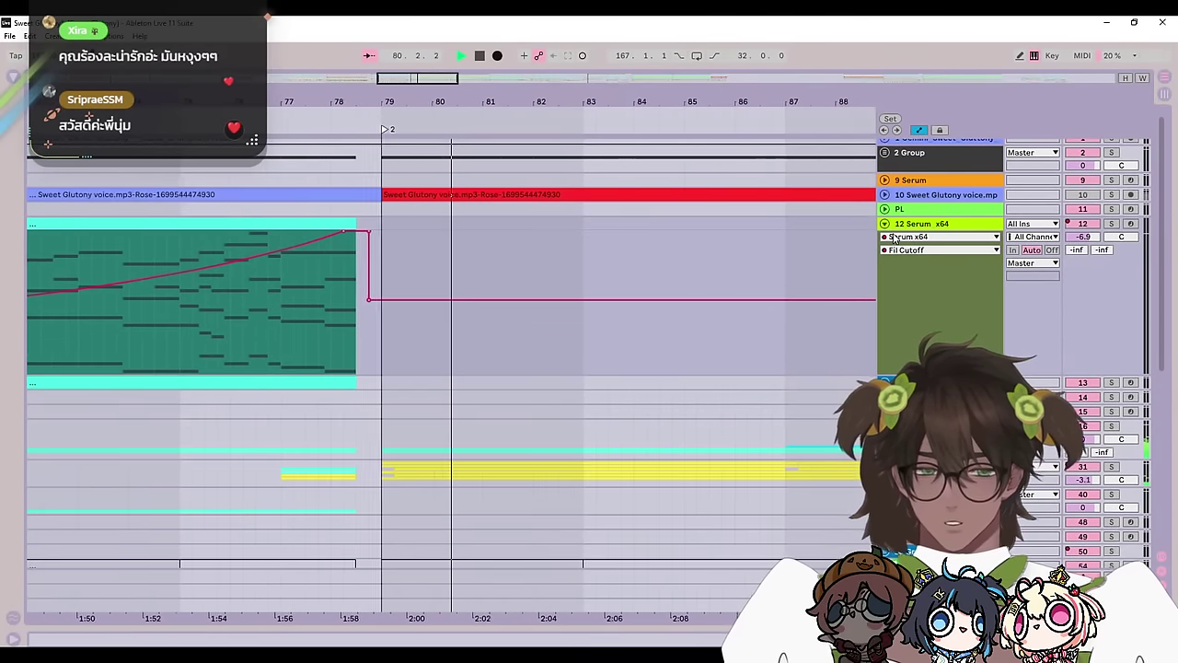
click(885, 224)
click(885, 195)
click(885, 195)
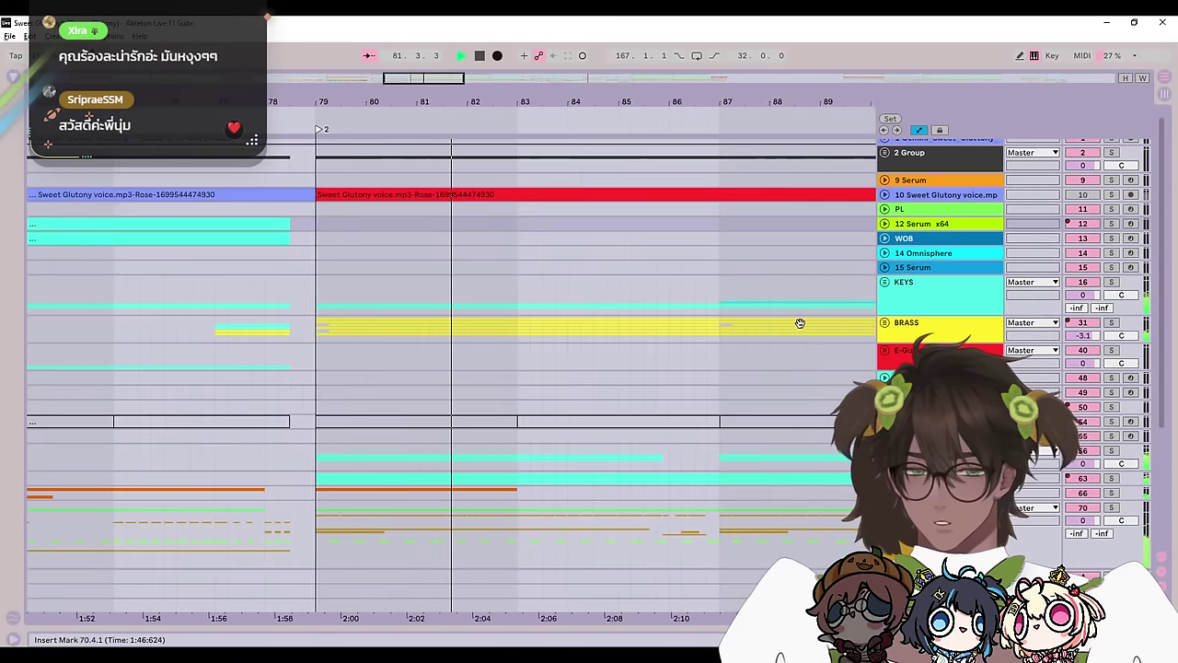
Step: Place the insert marker at bar 94 in the DRUMS group and view the section that follows it
scroll(402, 342, down, 5)
scroll(531, 376, up, 2)
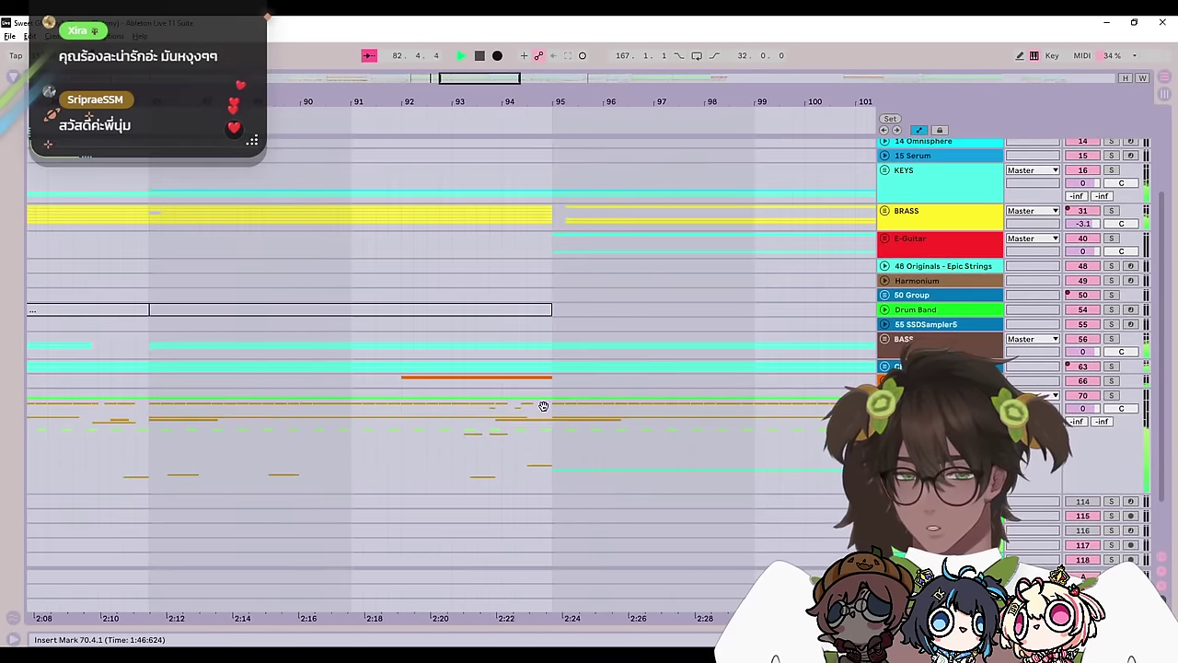
click(514, 432)
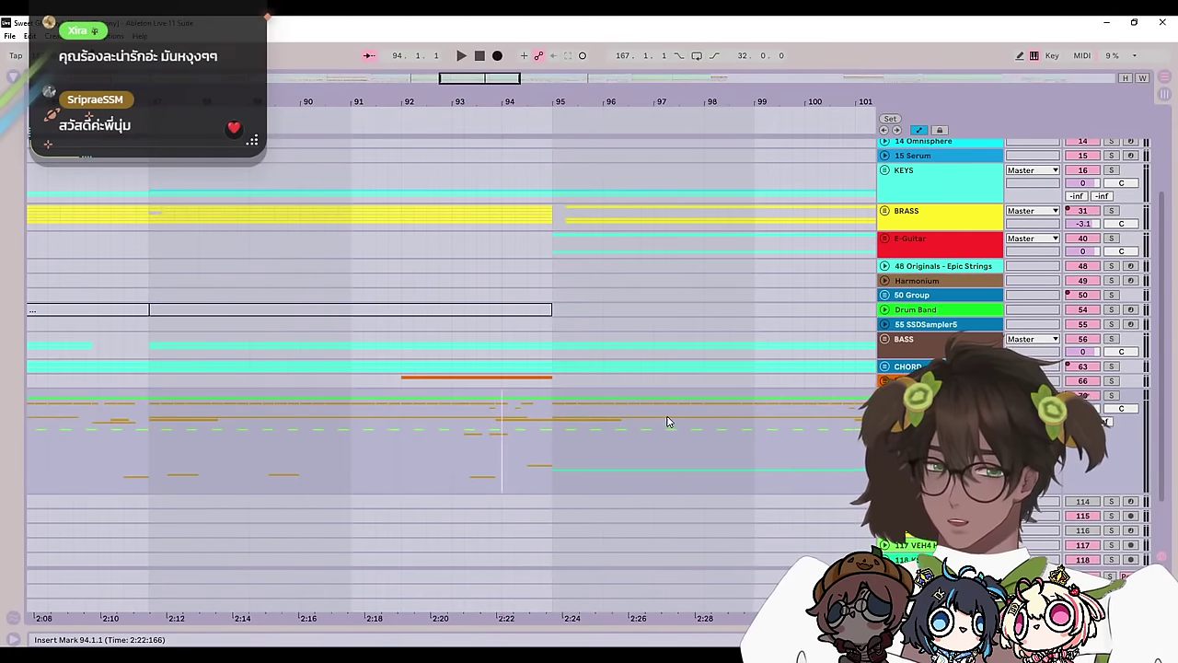
scroll(737, 487, up, 5)
scroll(500, 365, right, 3)
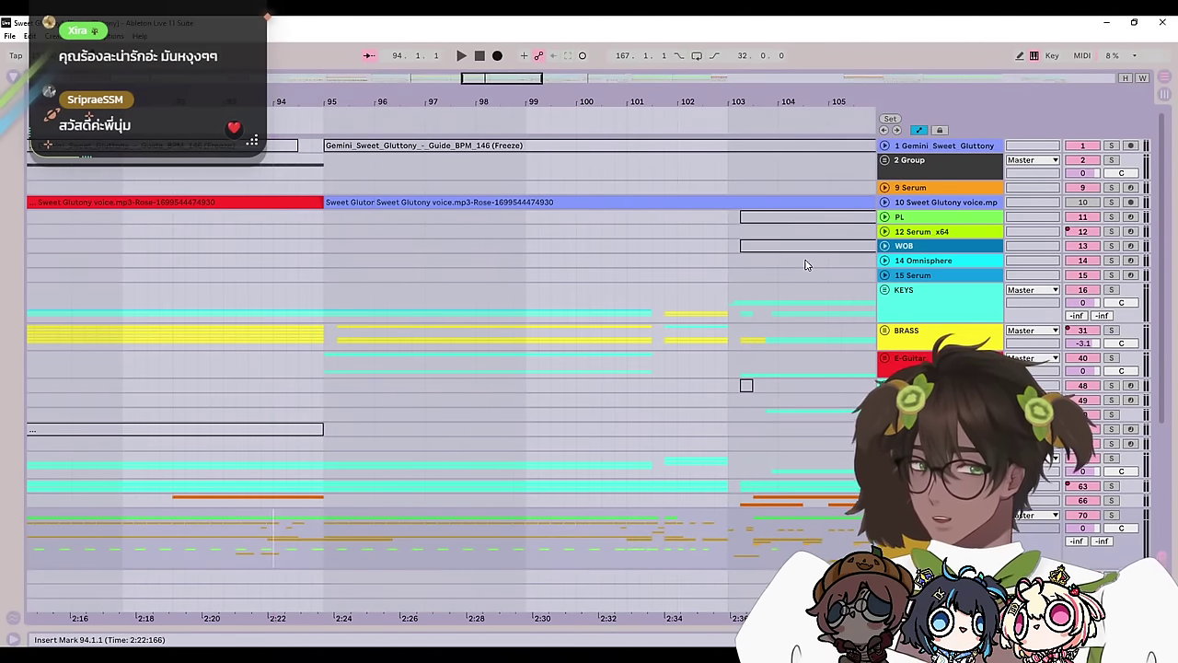
Step: Place the insert marker at bar 103 on the BRASS group and examine the tracks around that bar
click(726, 335)
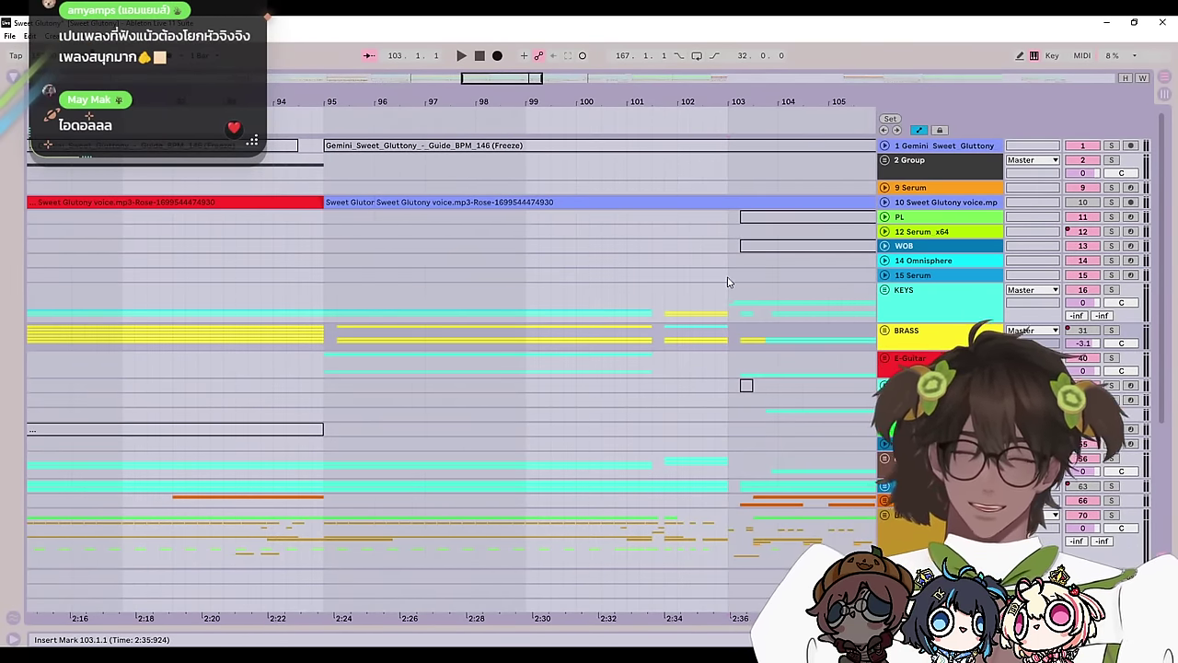
drag(607, 413, 308, 284)
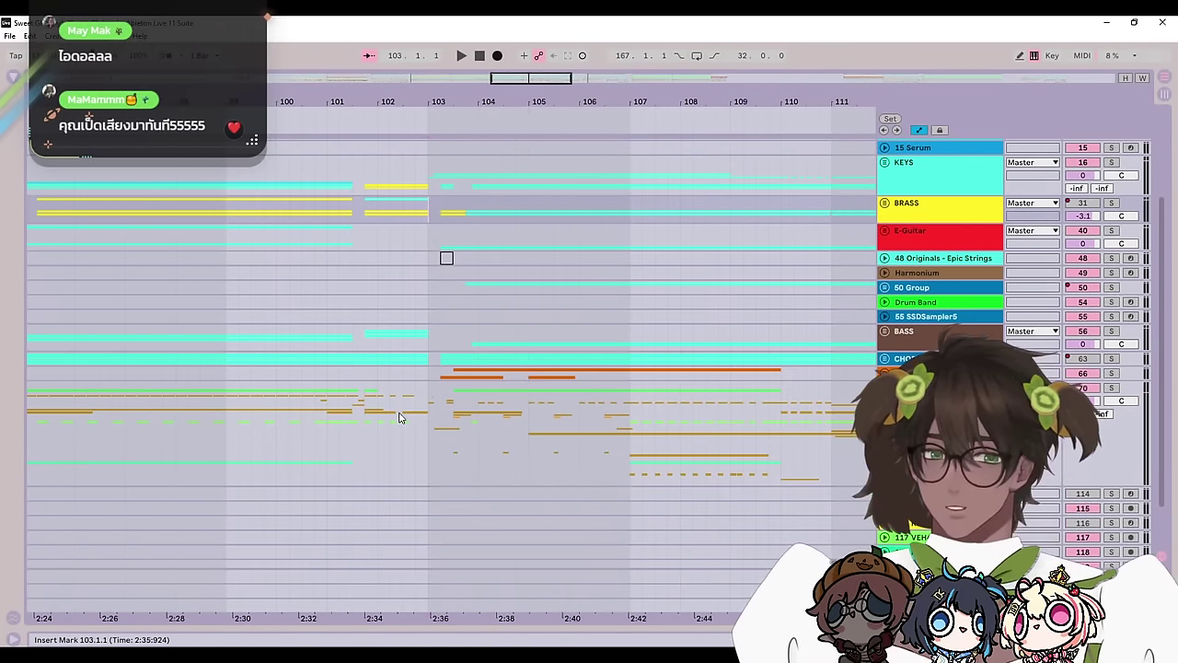
scroll(398, 417, up, 3)
scroll(399, 417, left, 5)
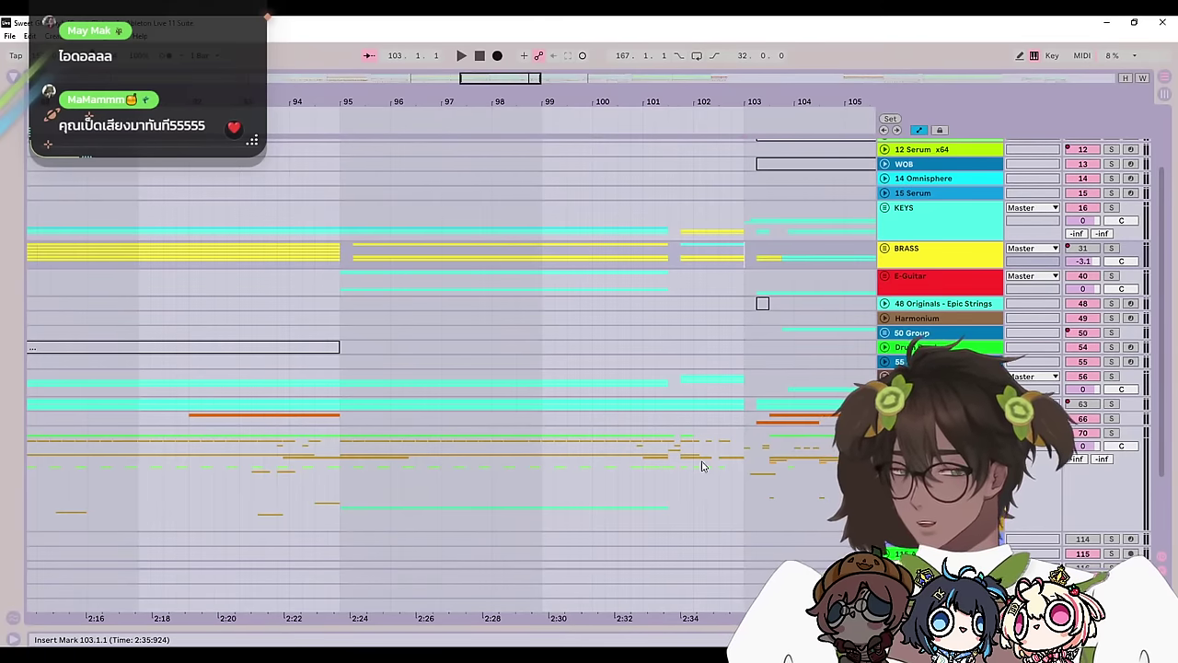
Step: Play the full mix from bar 94.4 into the section starting at bar 95
key(space)
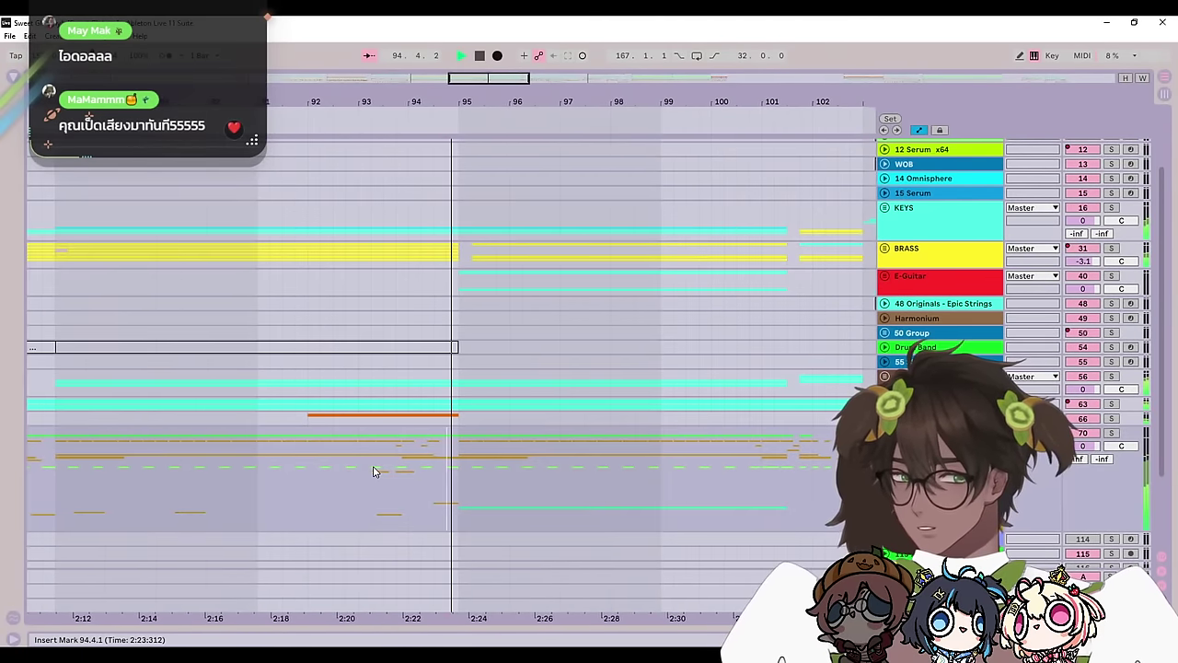
scroll(373, 471, up, 3)
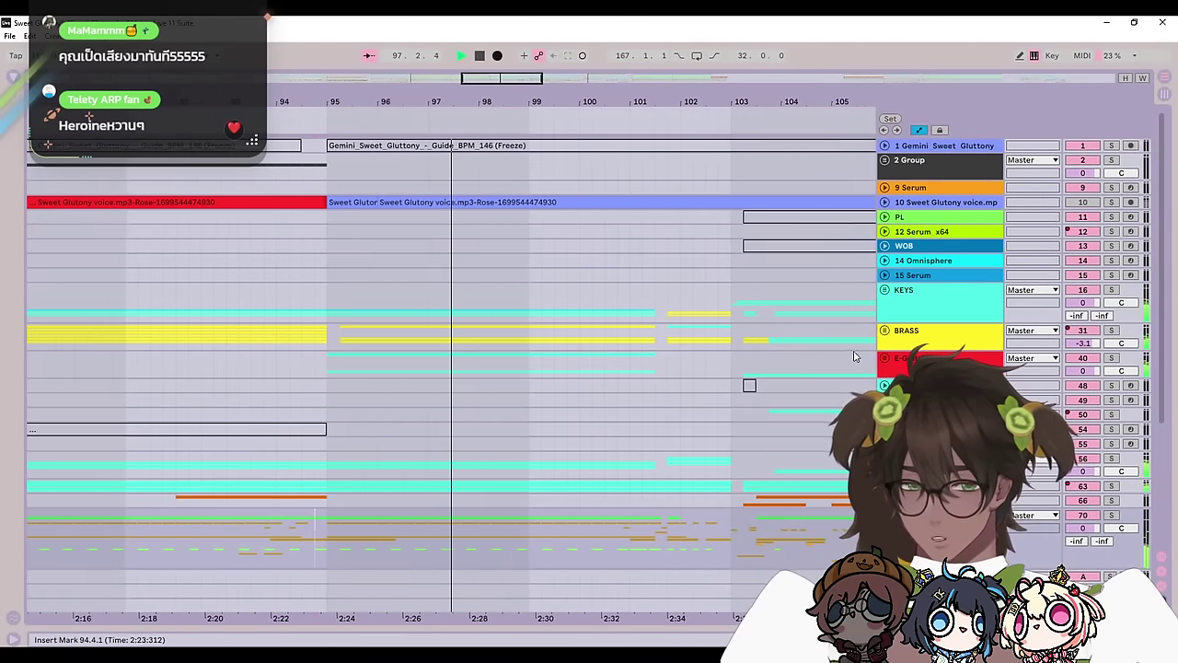
scroll(814, 357, down, 3)
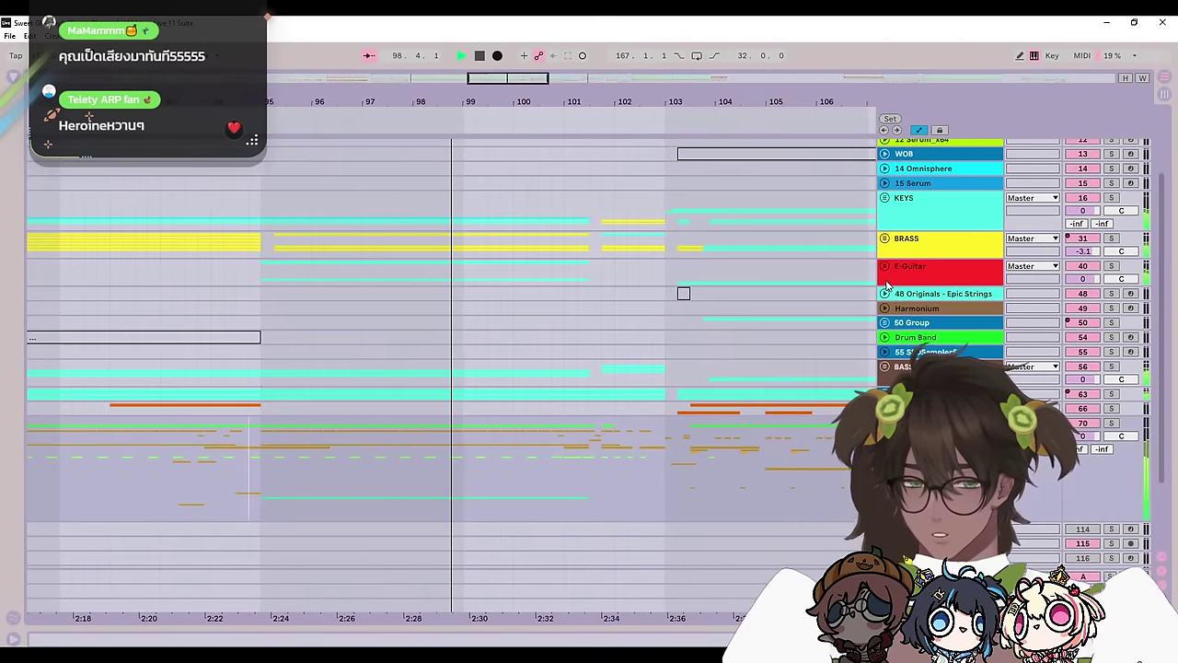
Step: Unfold the BRASS group to show its tracks, solo the group and stop playback
click(885, 238)
drag(687, 359, 816, 332)
scroll(816, 332, down, 1)
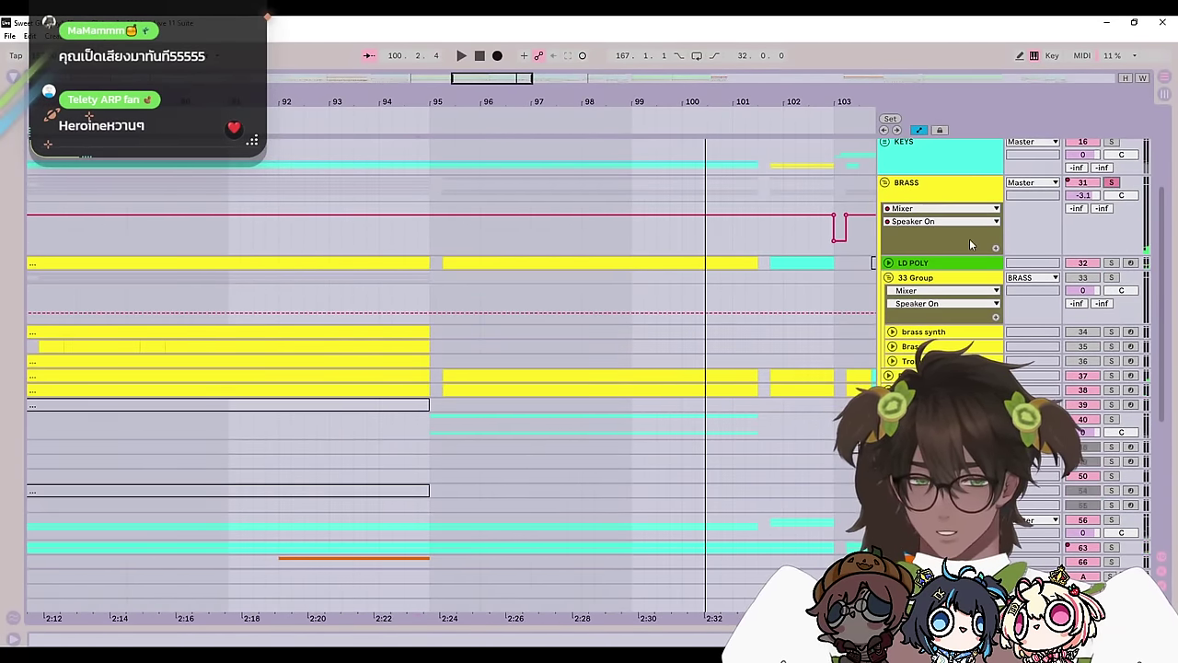
Step: Add the DRUMS group to the soloed BRASS group and play the section from bar 93
click(437, 285)
scroll(765, 400, down, 6)
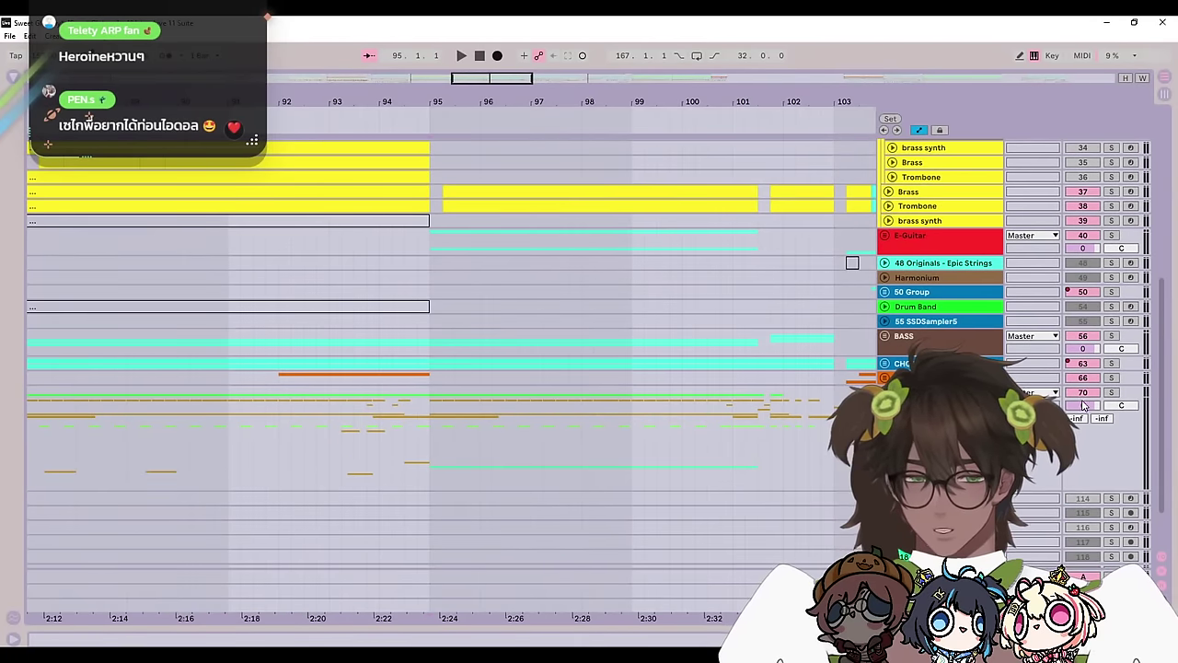
click(316, 460)
key(space)
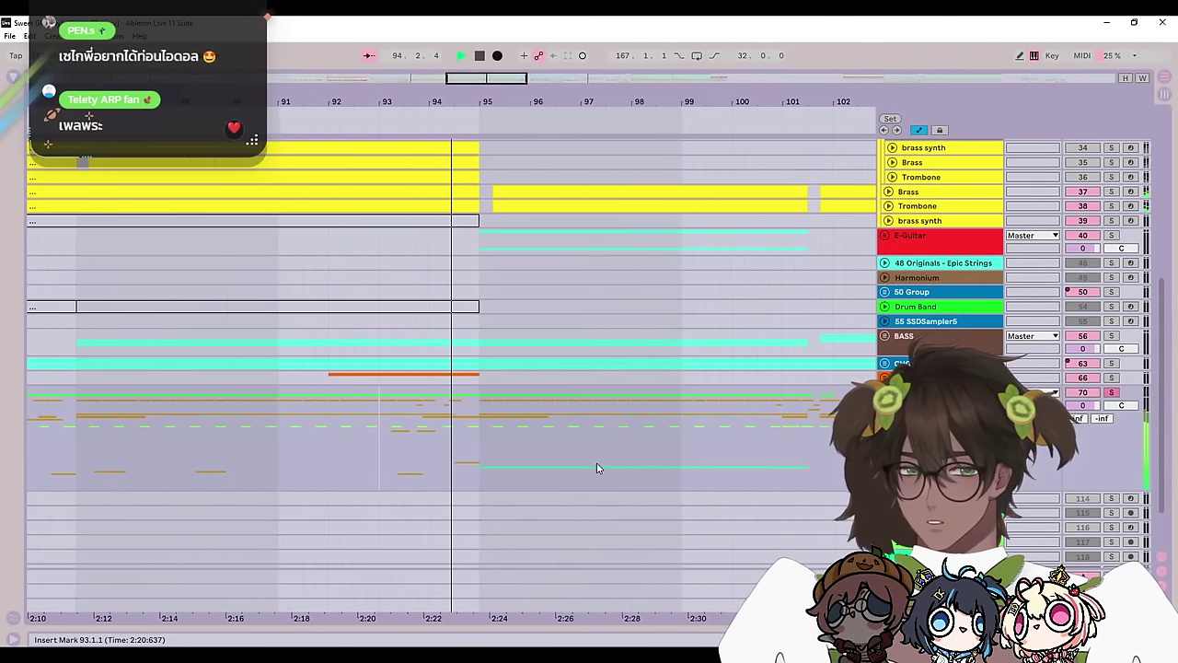
Step: Add the E-Guitar group to the solo during playback and unfold the BASS group
scroll(855, 364, up, 1)
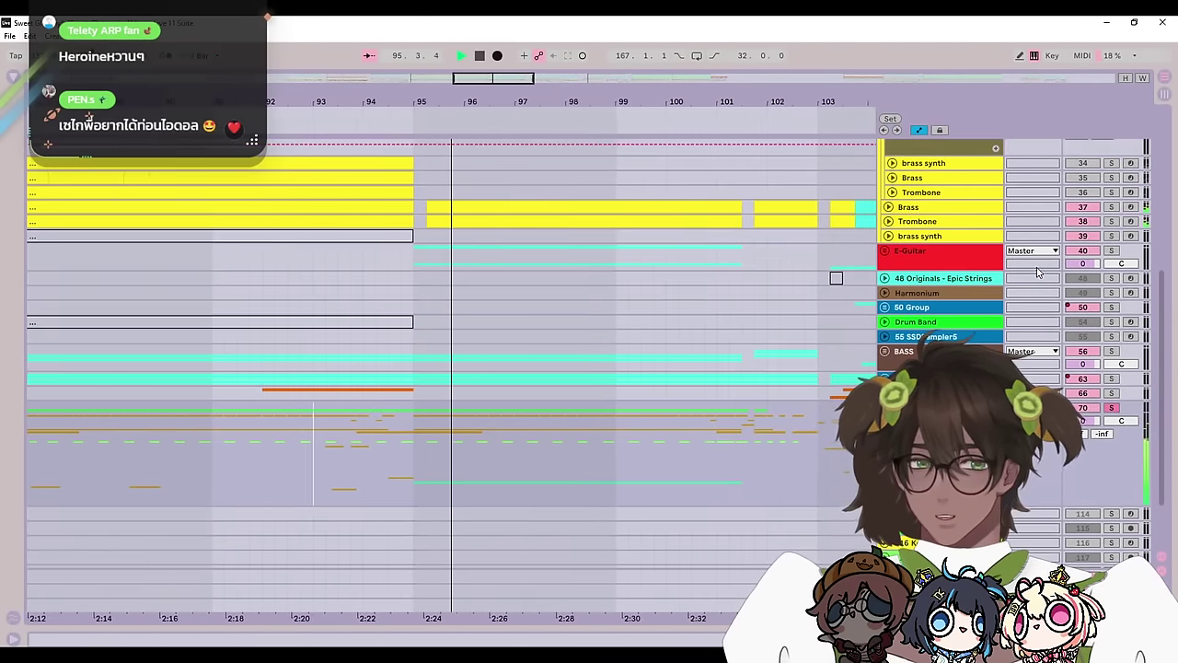
ctrl+click(1112, 251)
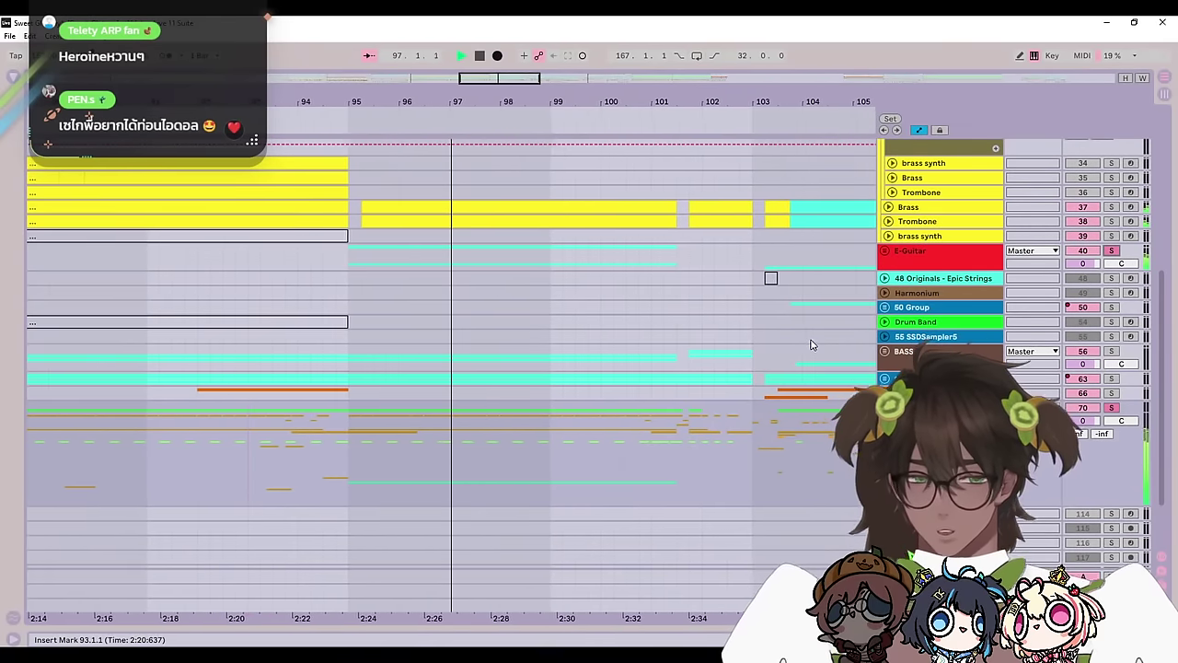
scroll(807, 366, down, 3)
scroll(804, 376, up, 2)
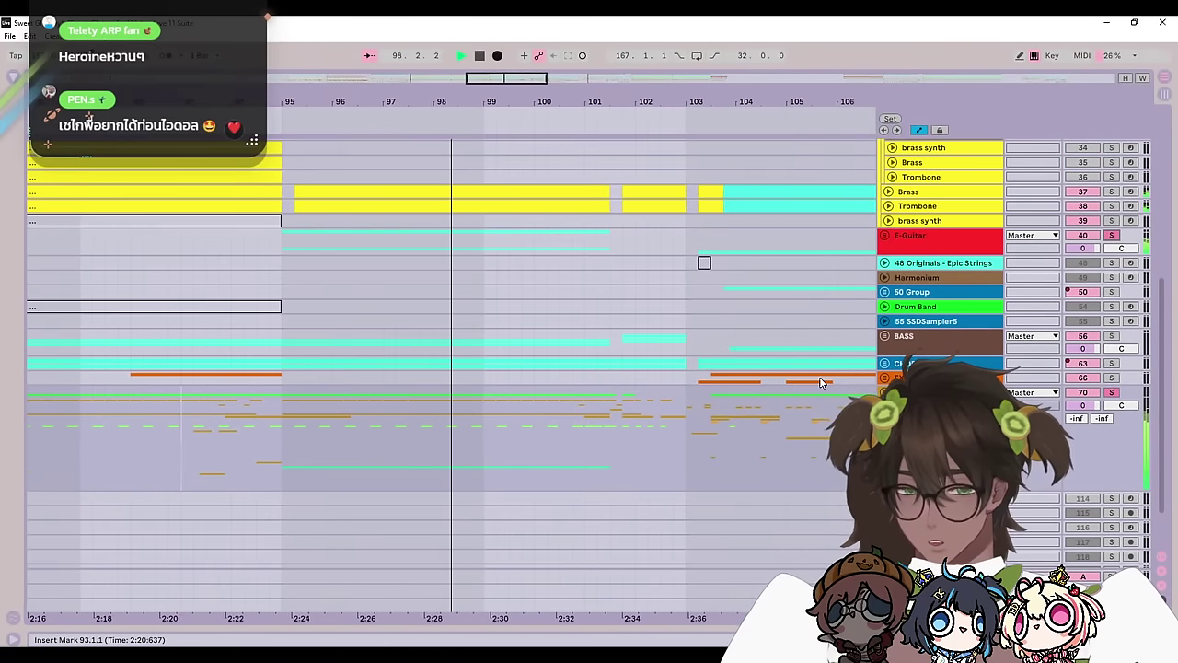
click(886, 339)
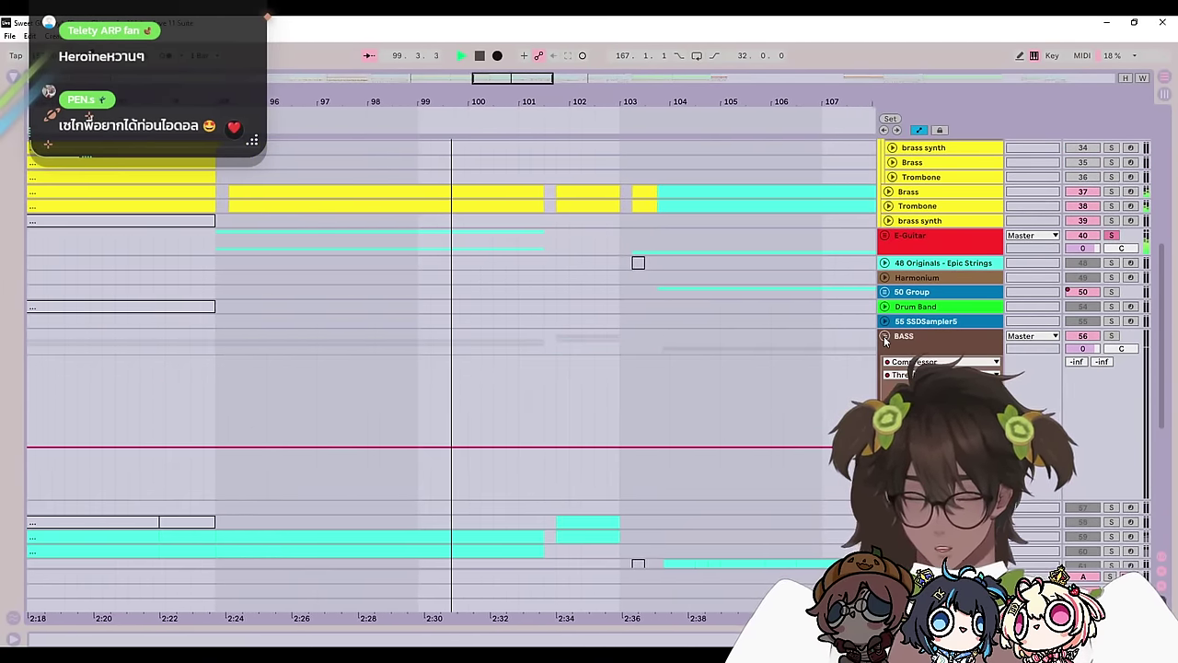
Step: Examine the brass, guitar and bass tracks up to bar 103 during playback and stop the playback
scroll(802, 368, down, 3)
scroll(693, 484, up, 10)
scroll(694, 484, up, 6)
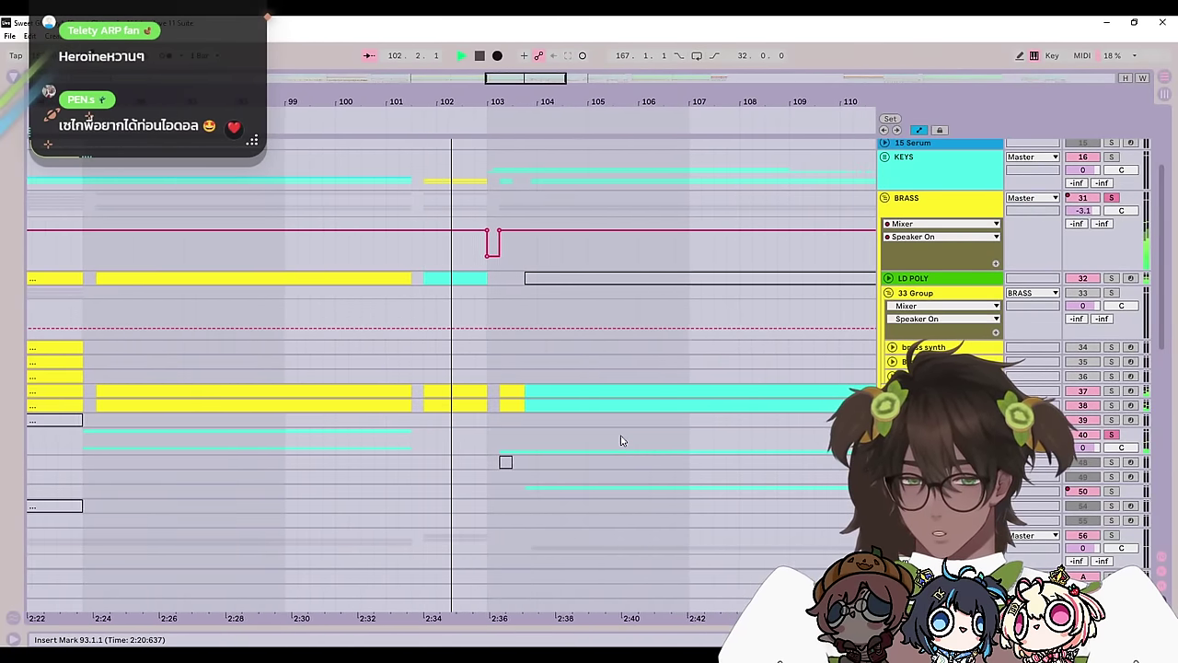
drag(620, 441, 890, 173)
key(space)
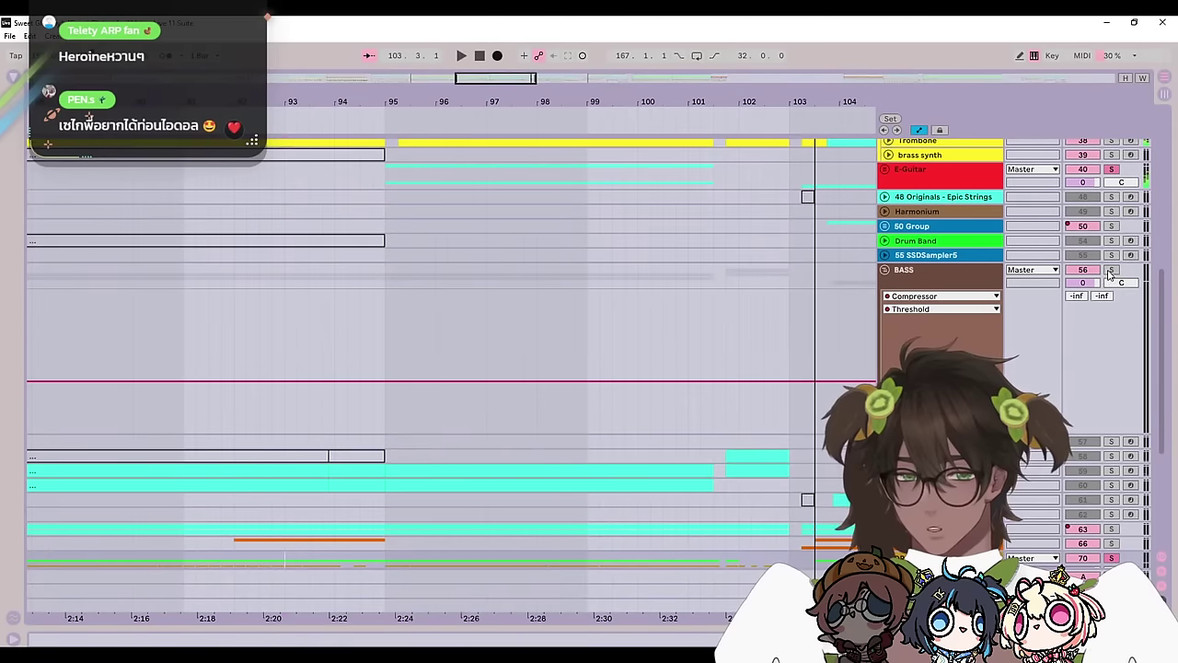
Step: Place the insert marker at bar 101 and fold the BASS group
scroll(1012, 304, down, 5)
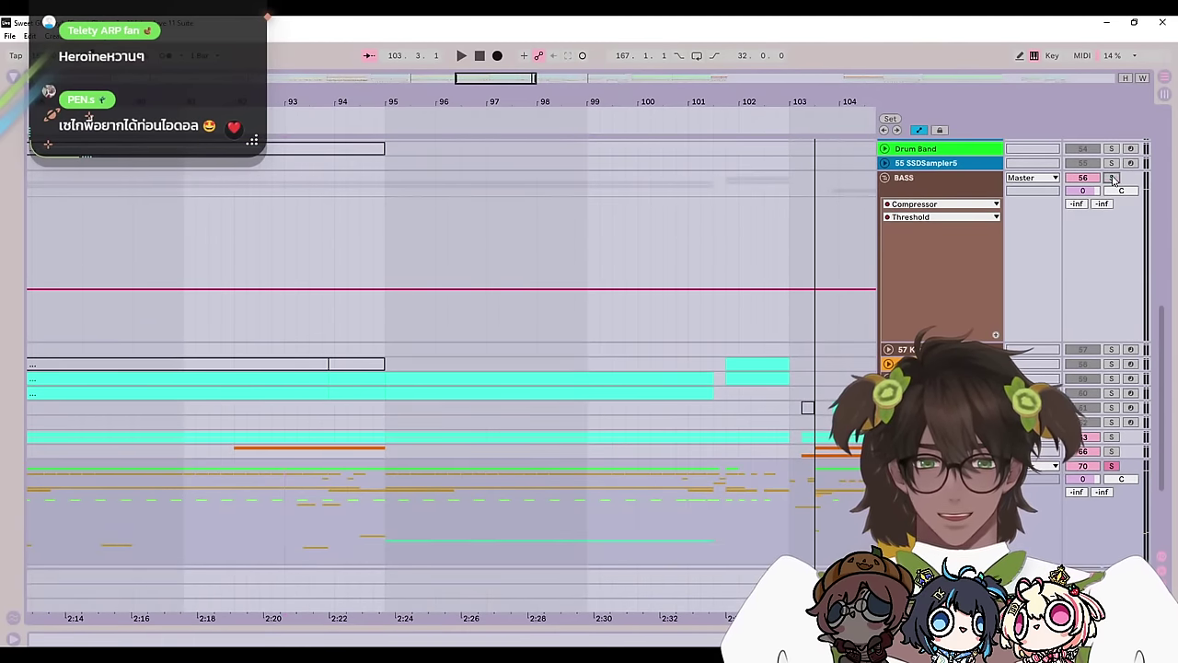
click(682, 338)
scroll(814, 285, up, 2)
click(885, 224)
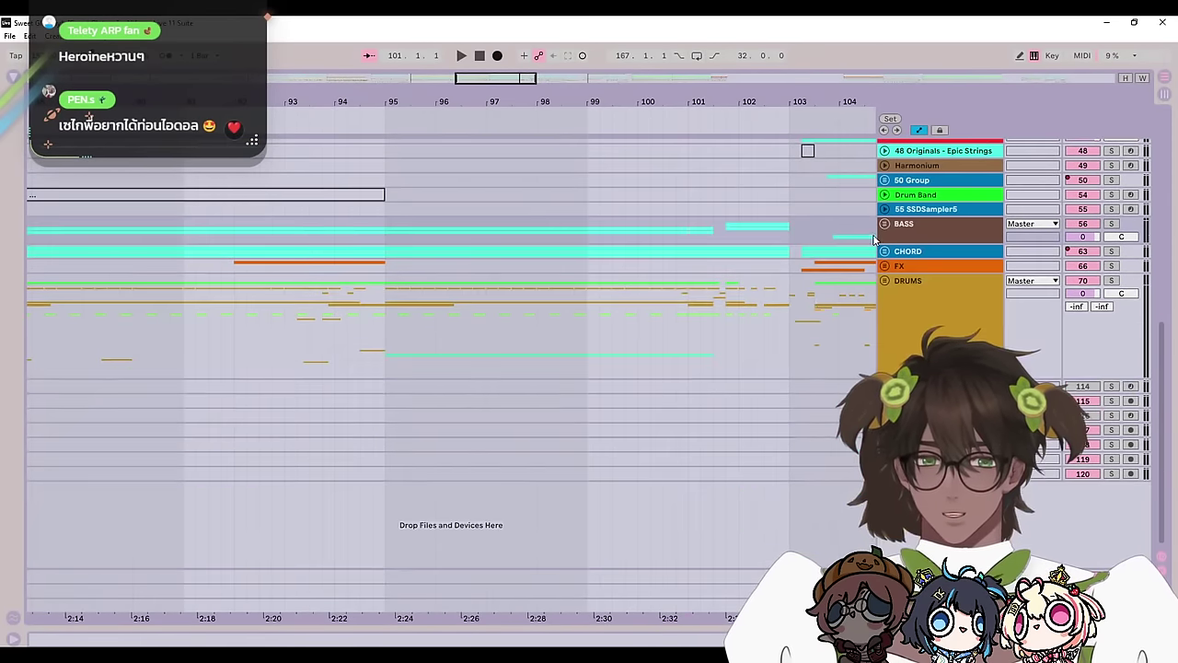
Step: Solo the DRUMS group alone and play its part from bar 101
click(599, 296)
drag(679, 311, 688, 309)
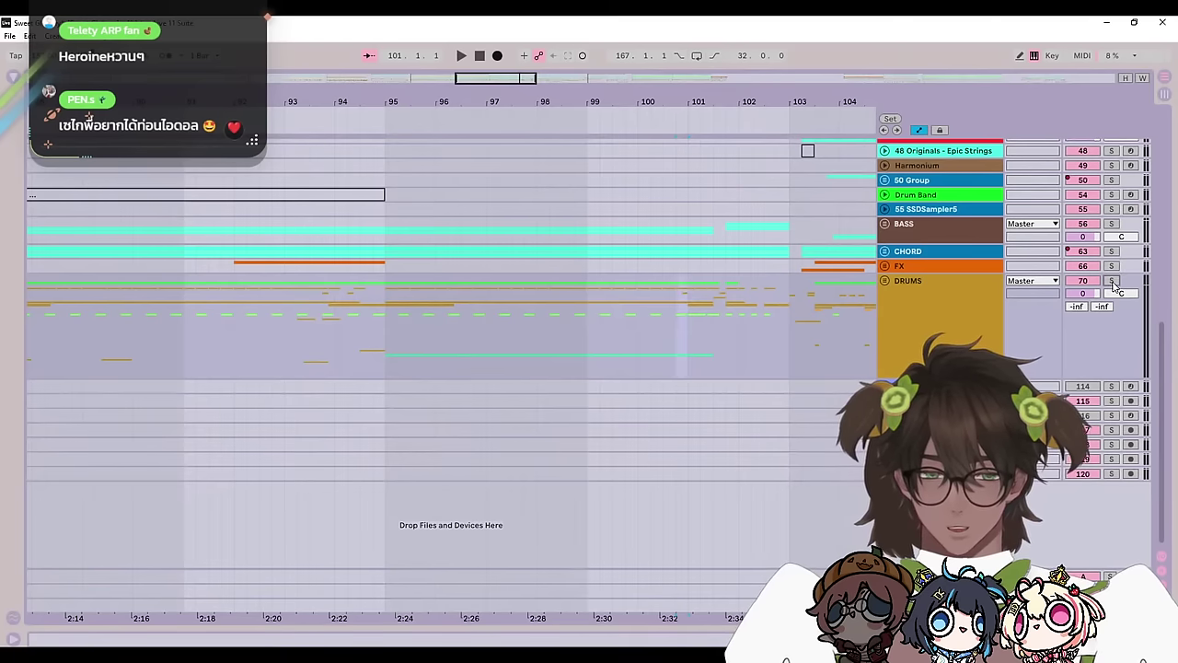
click(674, 319)
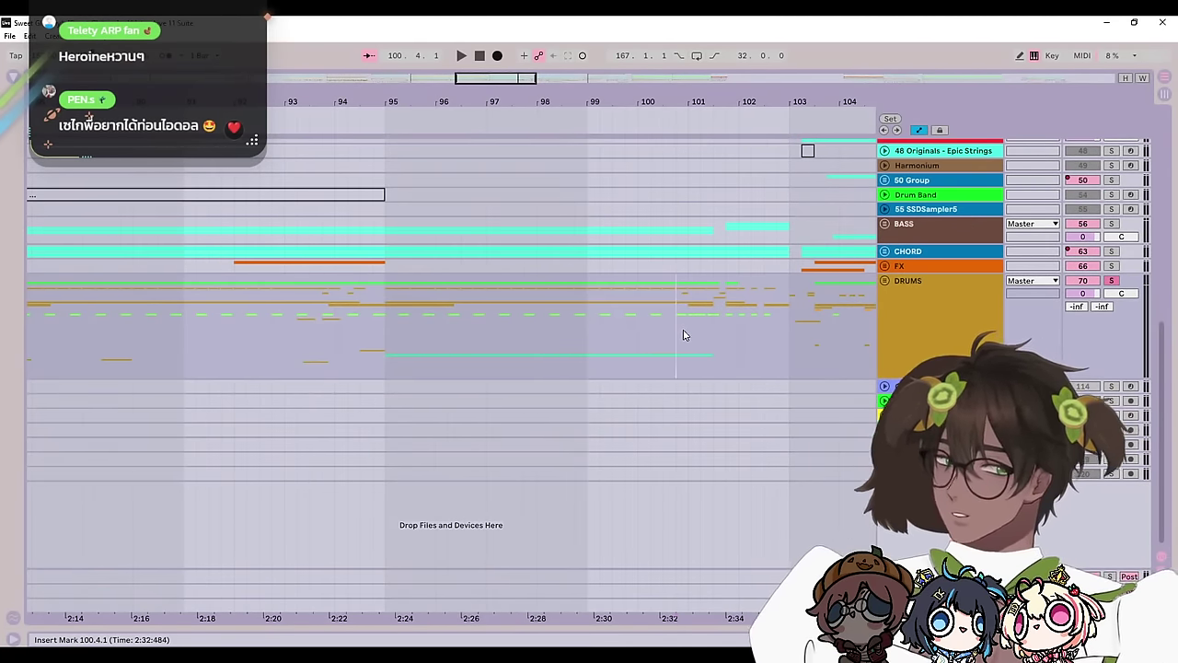
key(space)
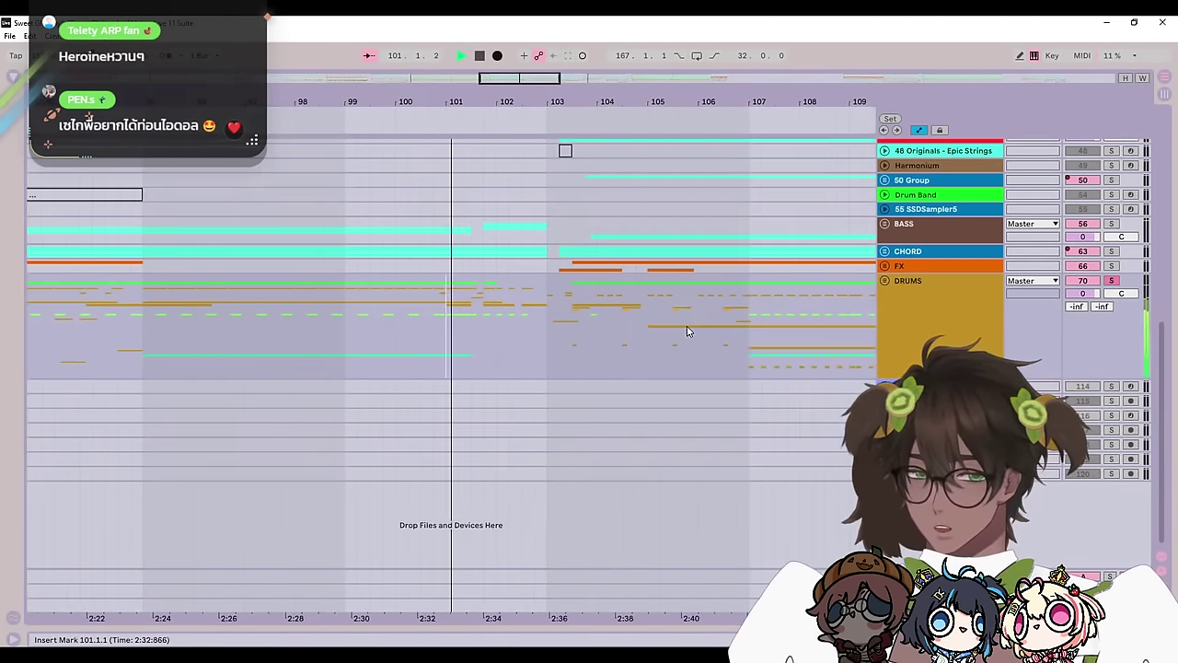
Step: Stop playback, place the insert marker at bar 101.3 and view the KEYS and BRASS groups around it
scroll(658, 377, up, 3)
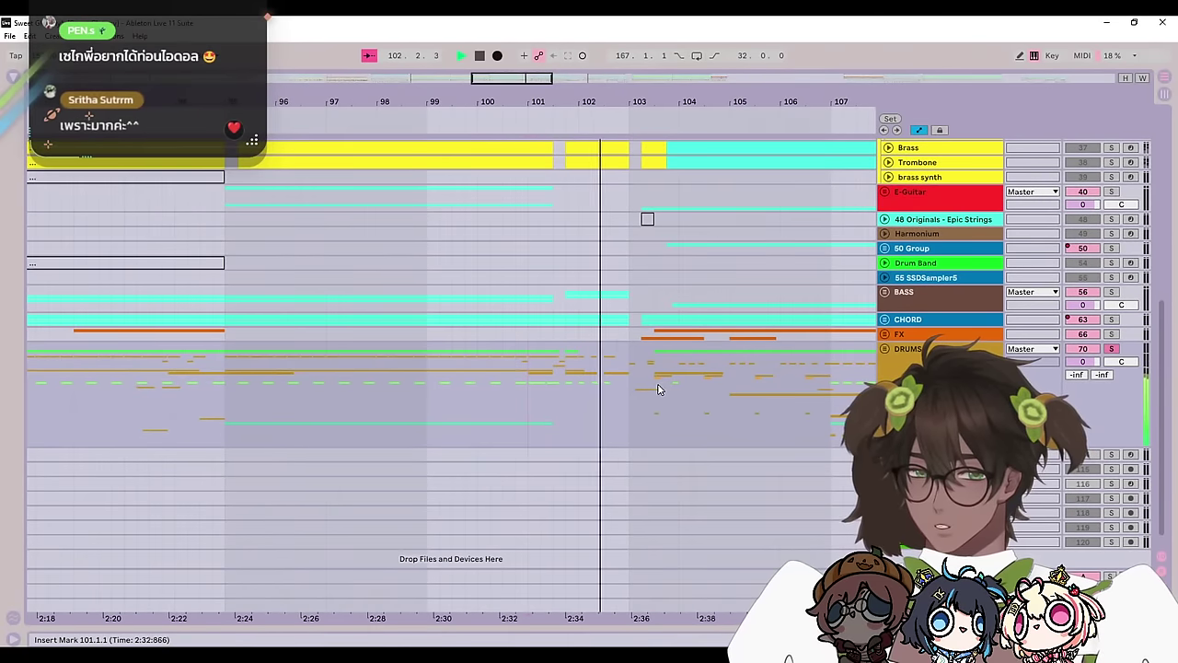
key(space)
scroll(570, 354, up, 2)
click(549, 327)
scroll(551, 328, up, 1)
scroll(551, 328, up, 5)
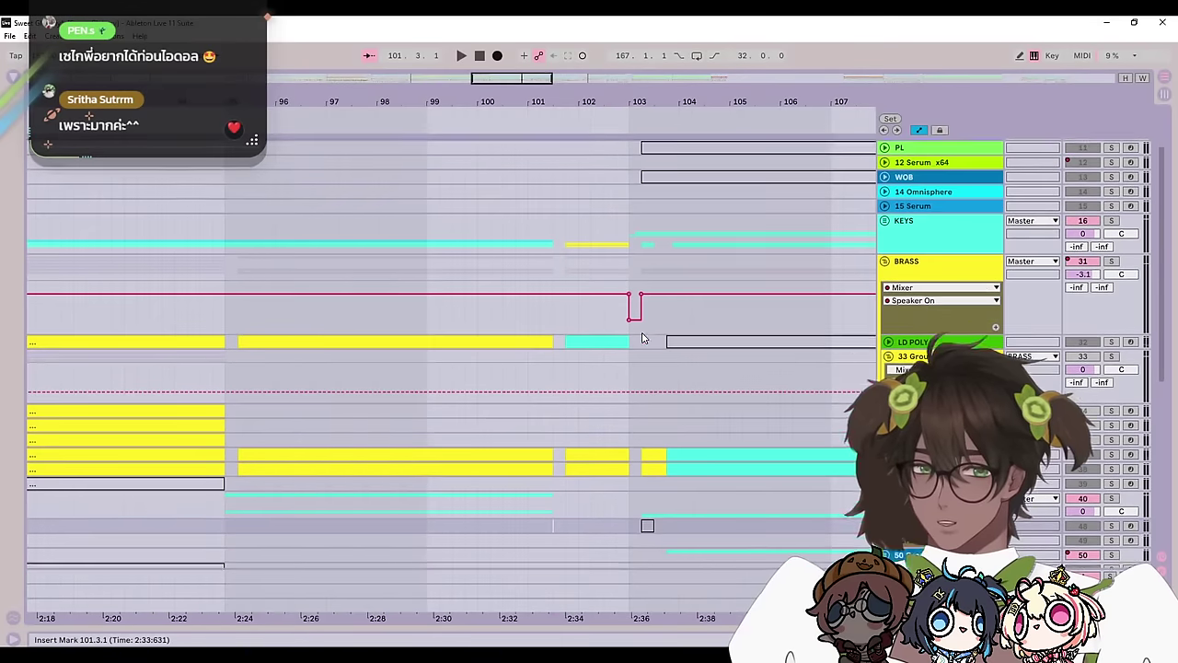
Step: Turn off solo on the KEYS group and play the full mix from bar 101, restarting once within that bar
click(544, 305)
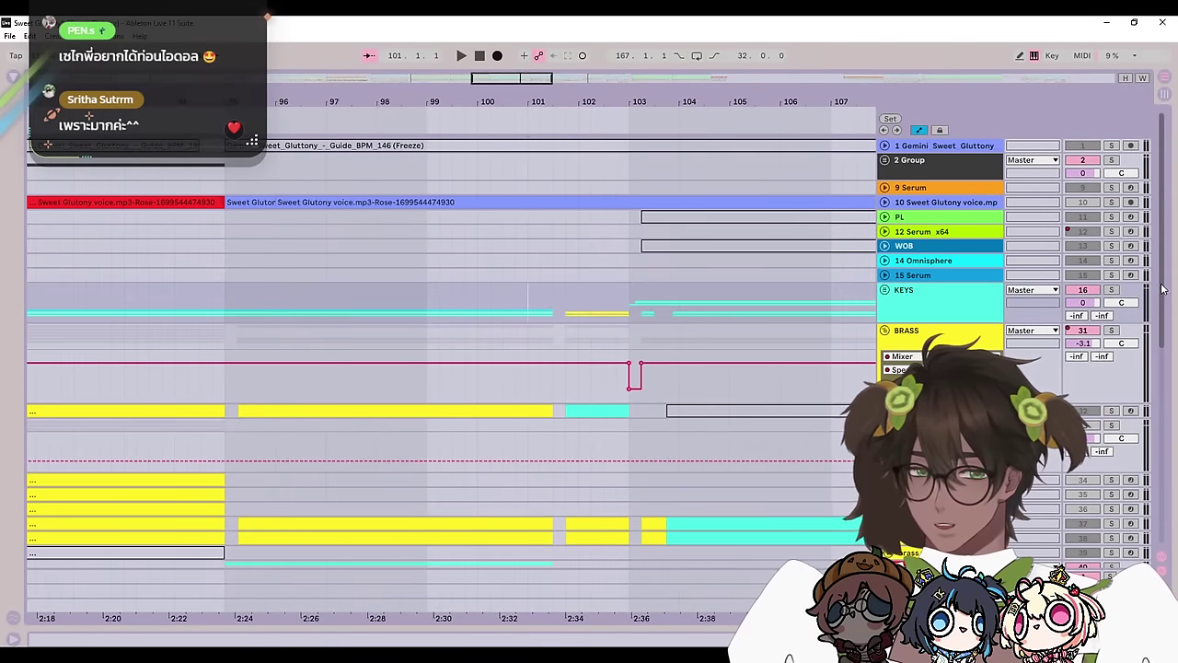
click(1111, 292)
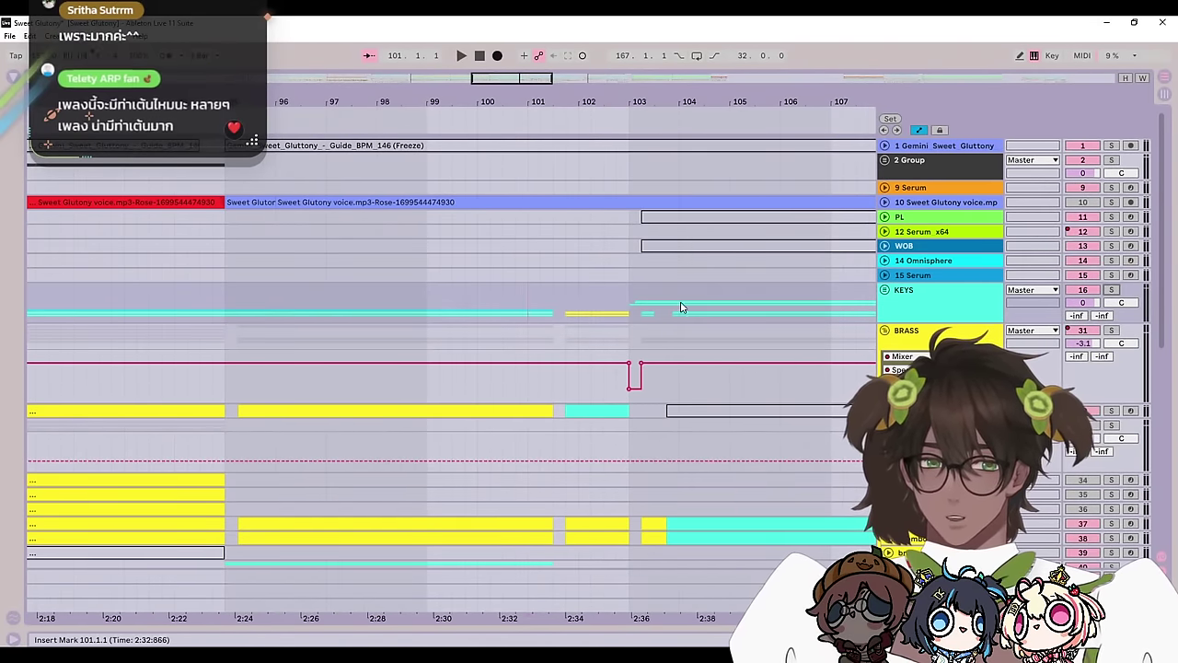
click(381, 276)
click(528, 306)
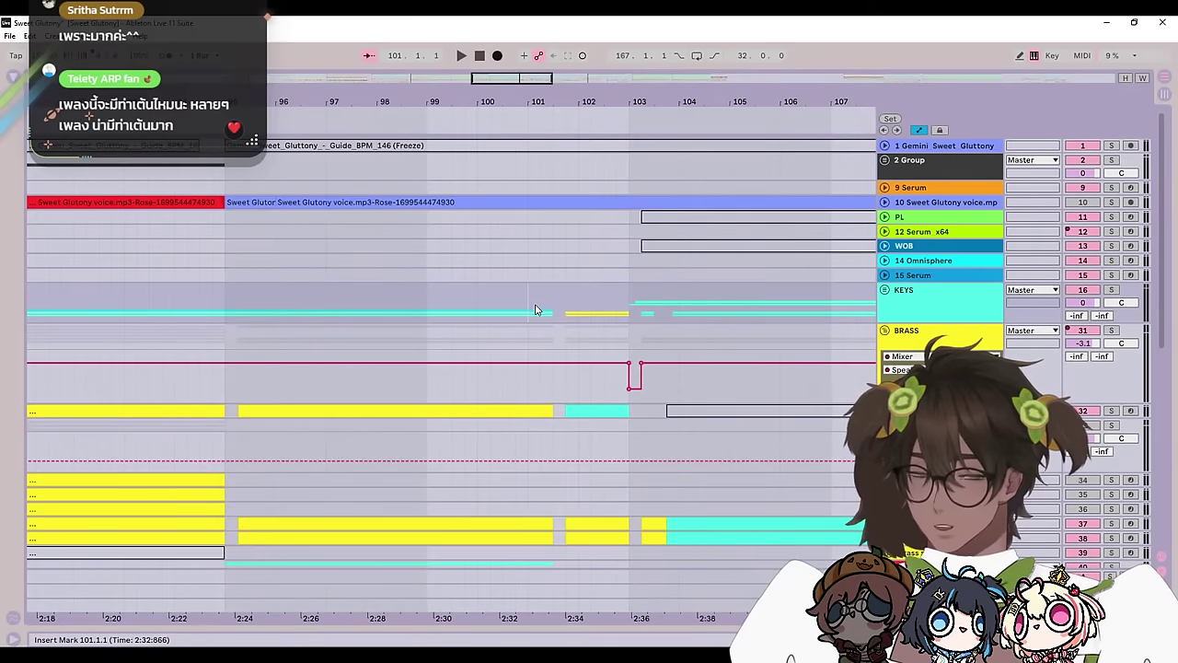
key(space)
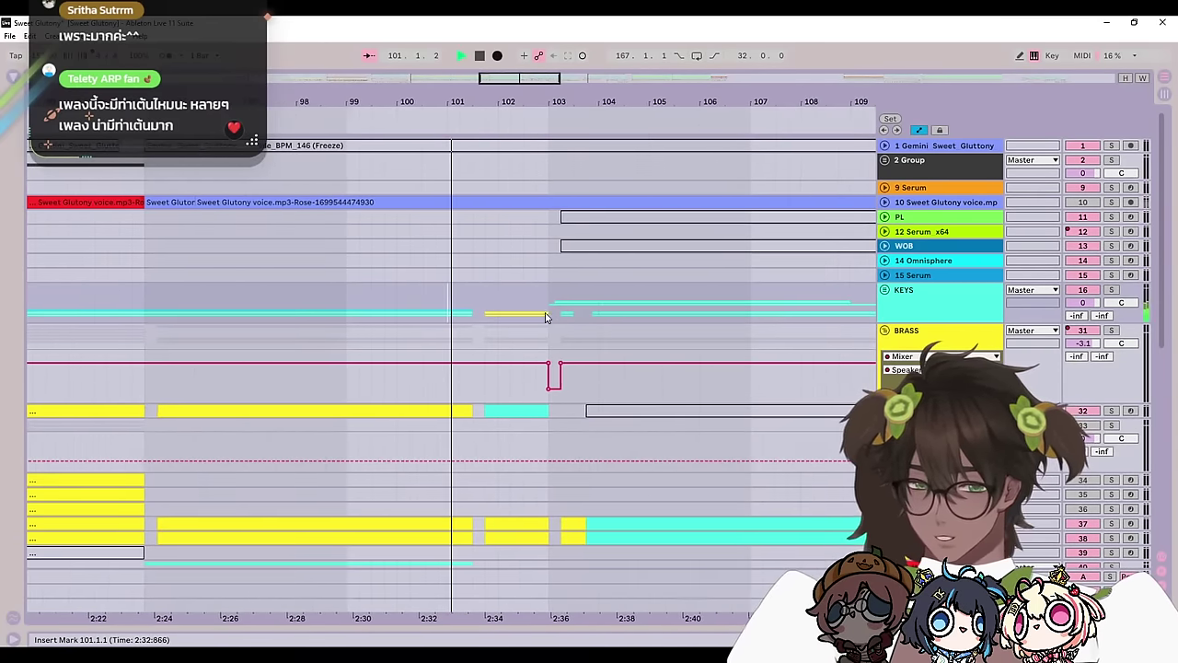
key(space)
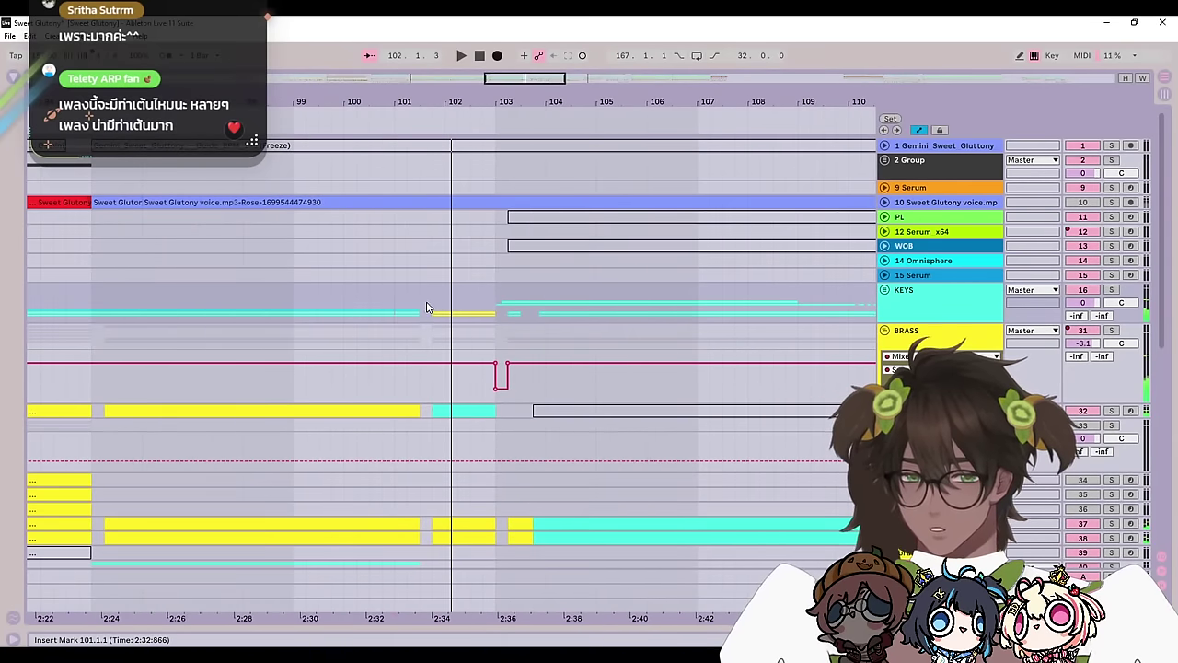
click(424, 308)
key(space)
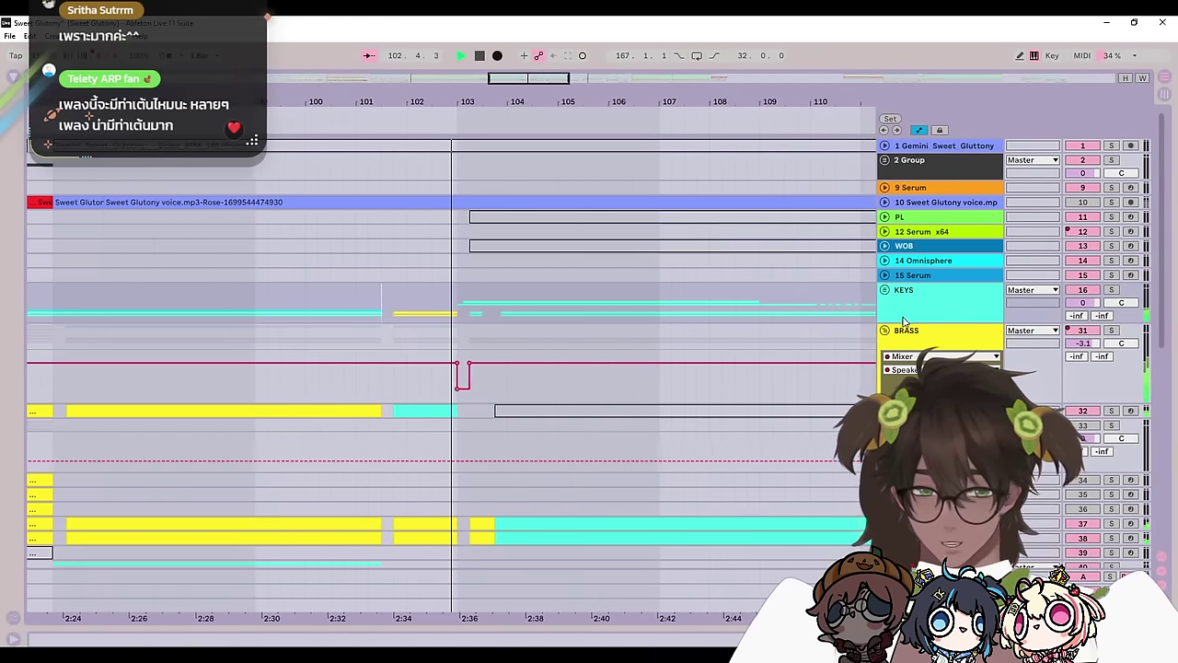
Step: Solo the KEYS group together with group 70 and play them around bars 104 to 106
scroll(885, 355, down, 3)
scroll(885, 354, up, 3)
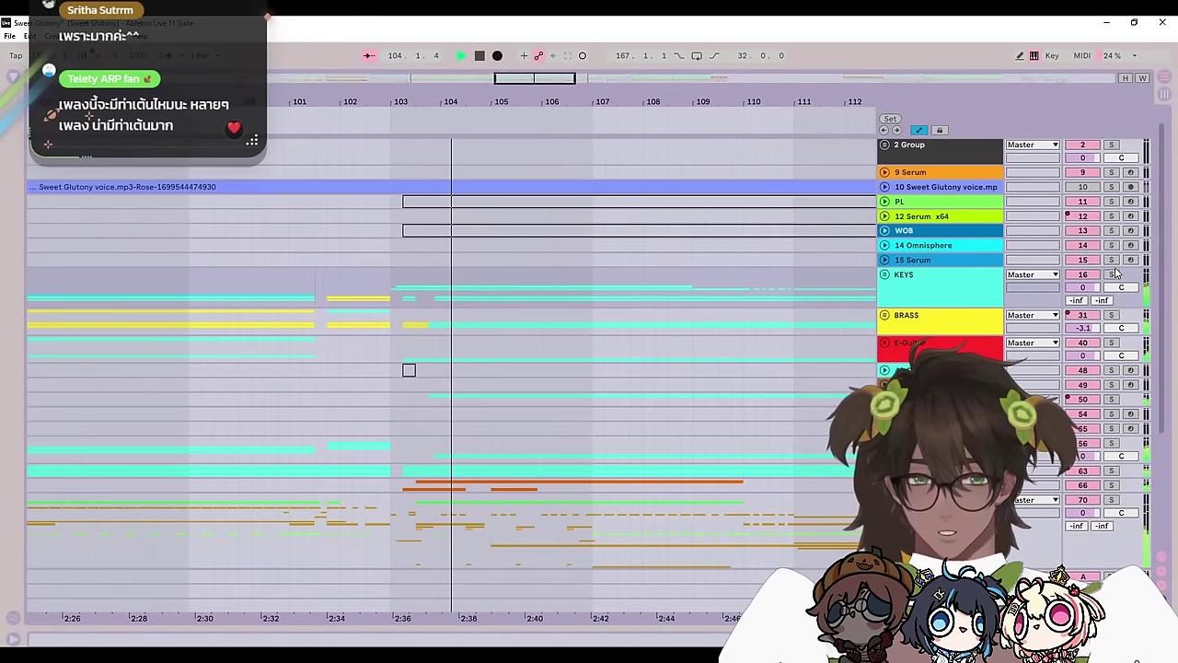
scroll(909, 304, down, 3)
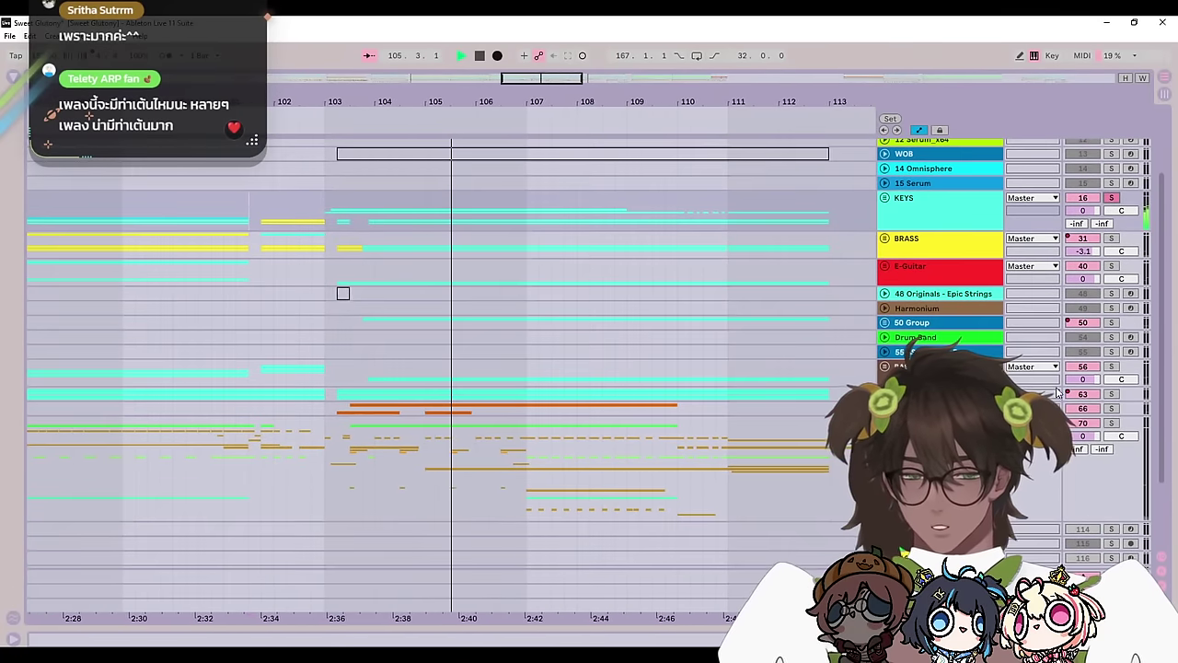
ctrl+click(1112, 438)
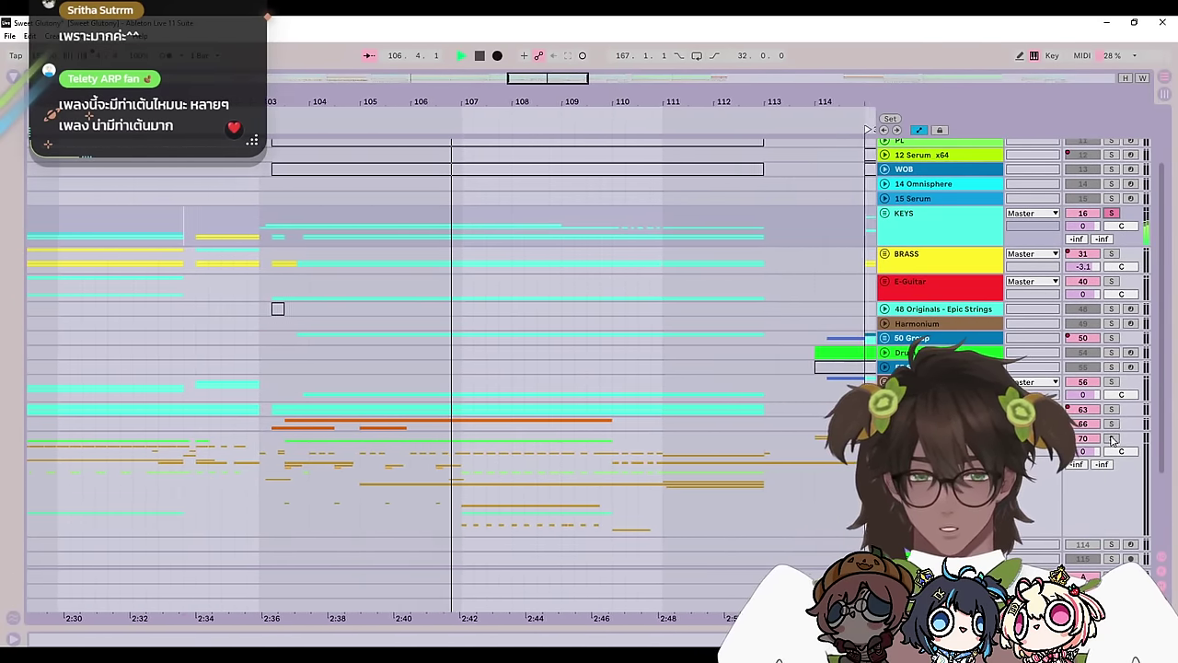
drag(436, 500, 650, 507)
key(space)
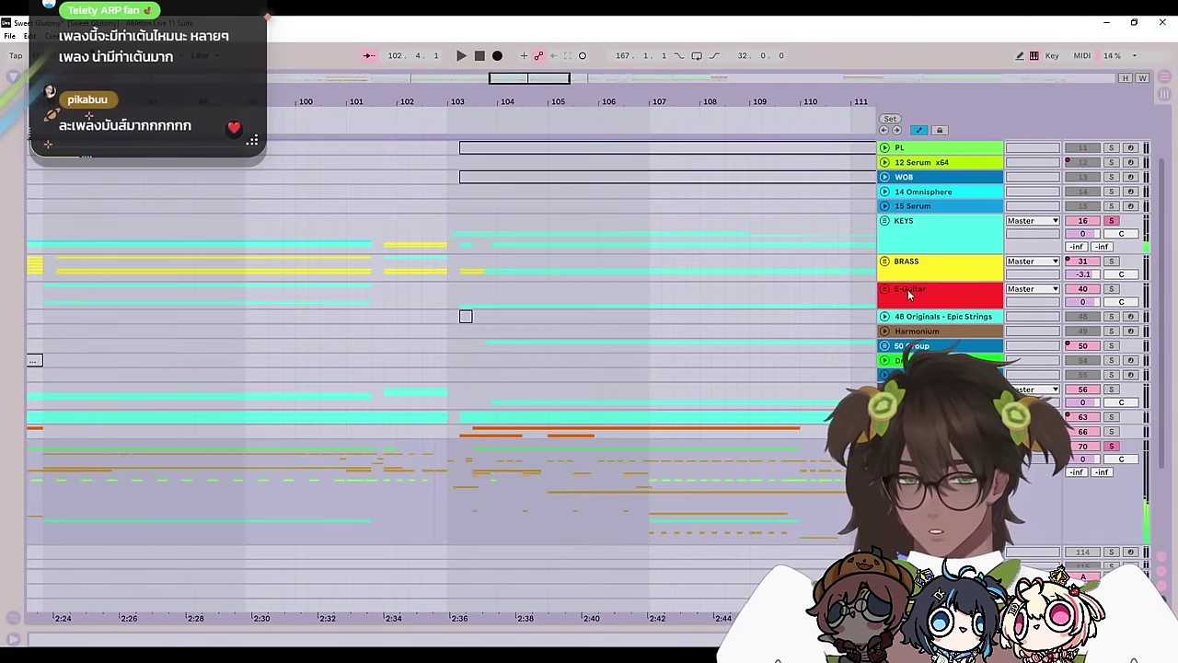
Step: Expand the KEYS group and unfold its 23 Serum and LD MONO AUDIO tracks
click(885, 222)
scroll(888, 226, down, 2)
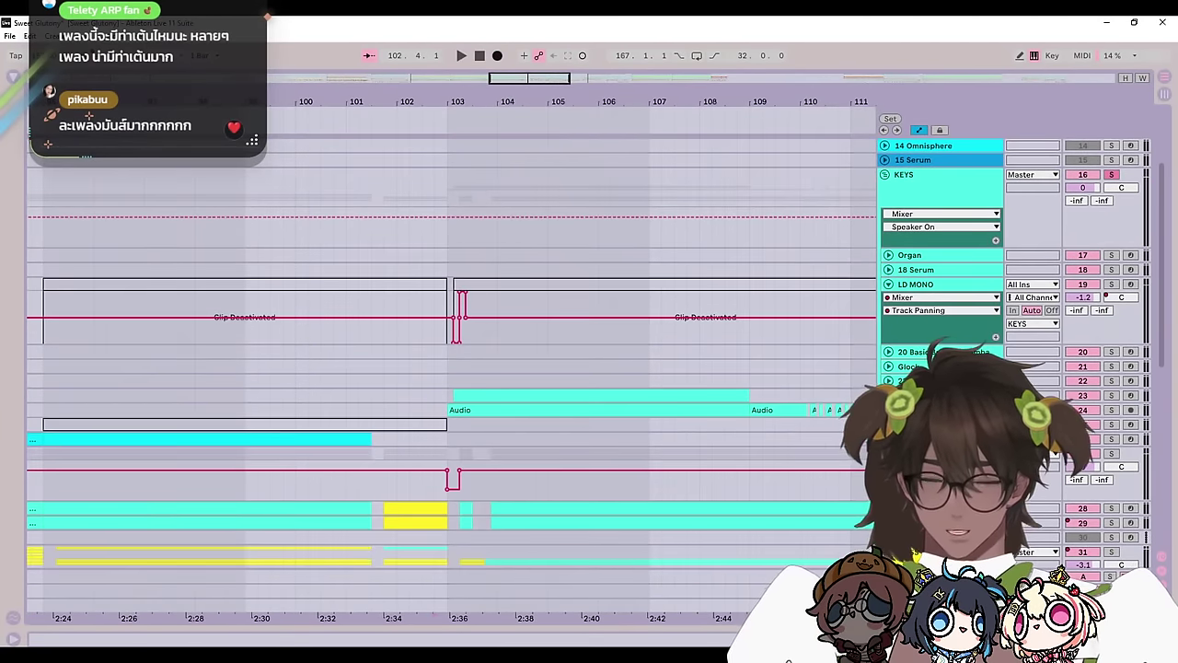
click(888, 395)
click(888, 463)
scroll(888, 463, down, 5)
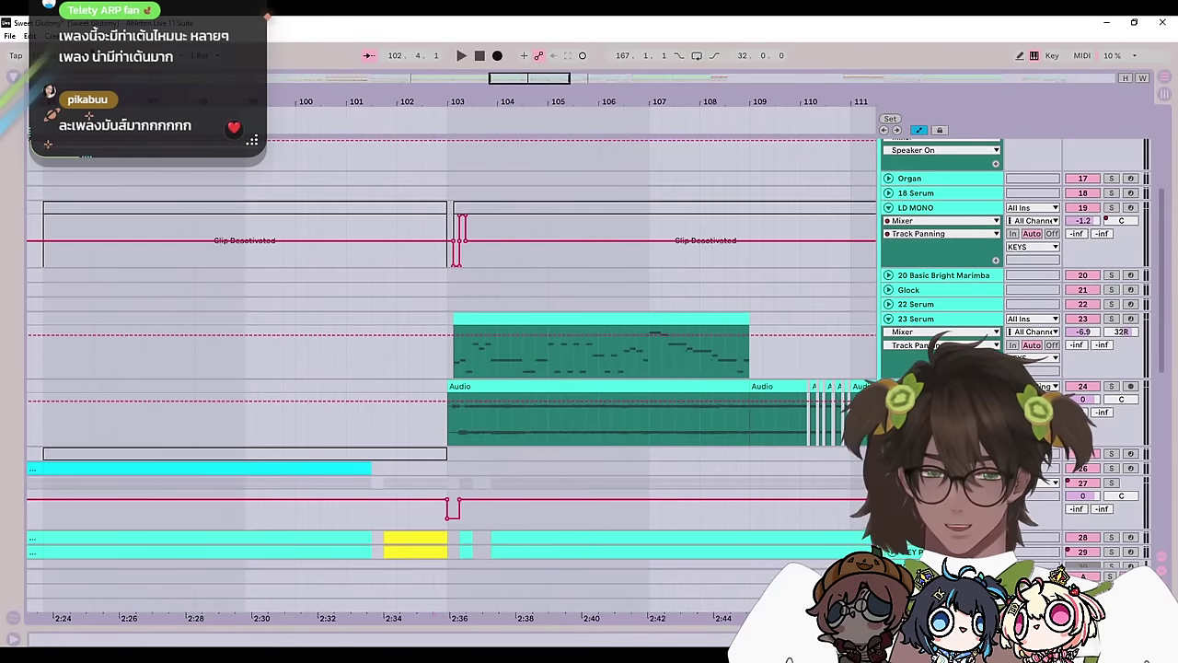
Step: Solo the 23 Serum and LD MONO AUDIO tracks and play them from bar 103 to bar 113
click(541, 368)
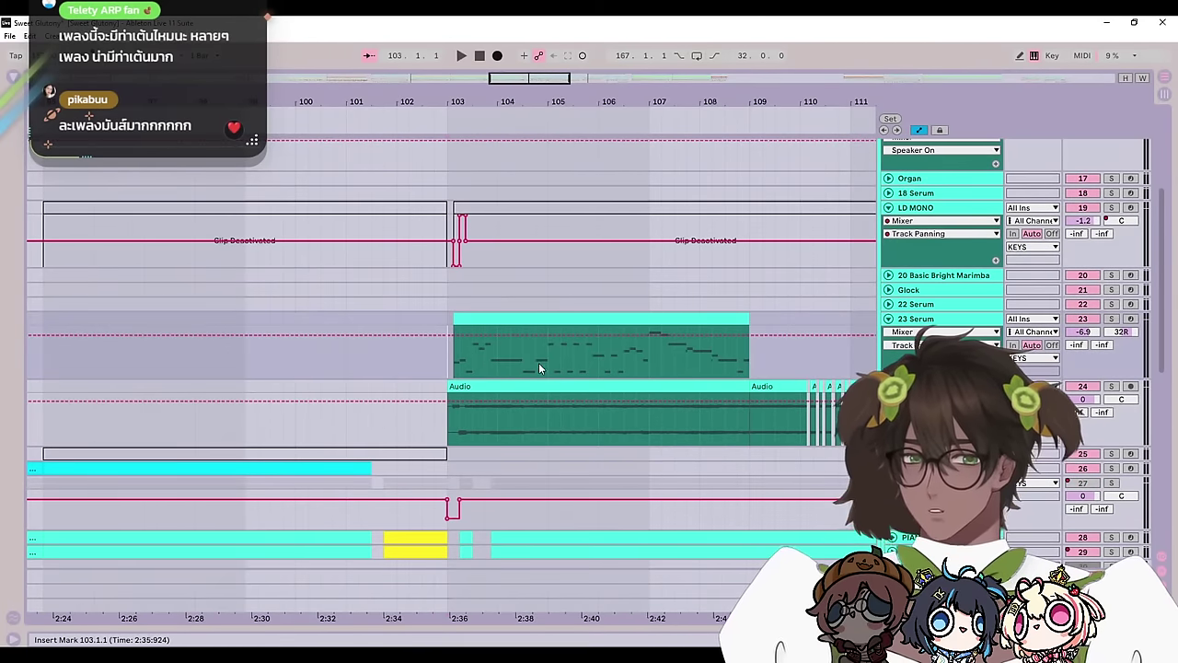
click(1110, 319)
key(space)
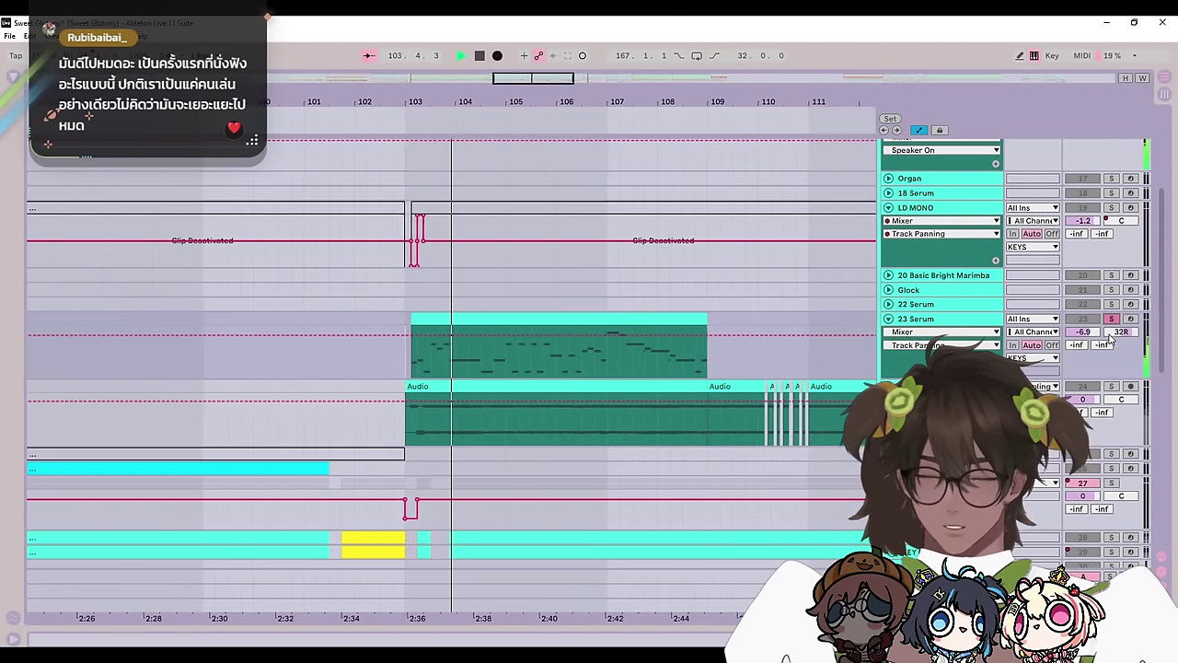
scroll(1111, 339, down, 1)
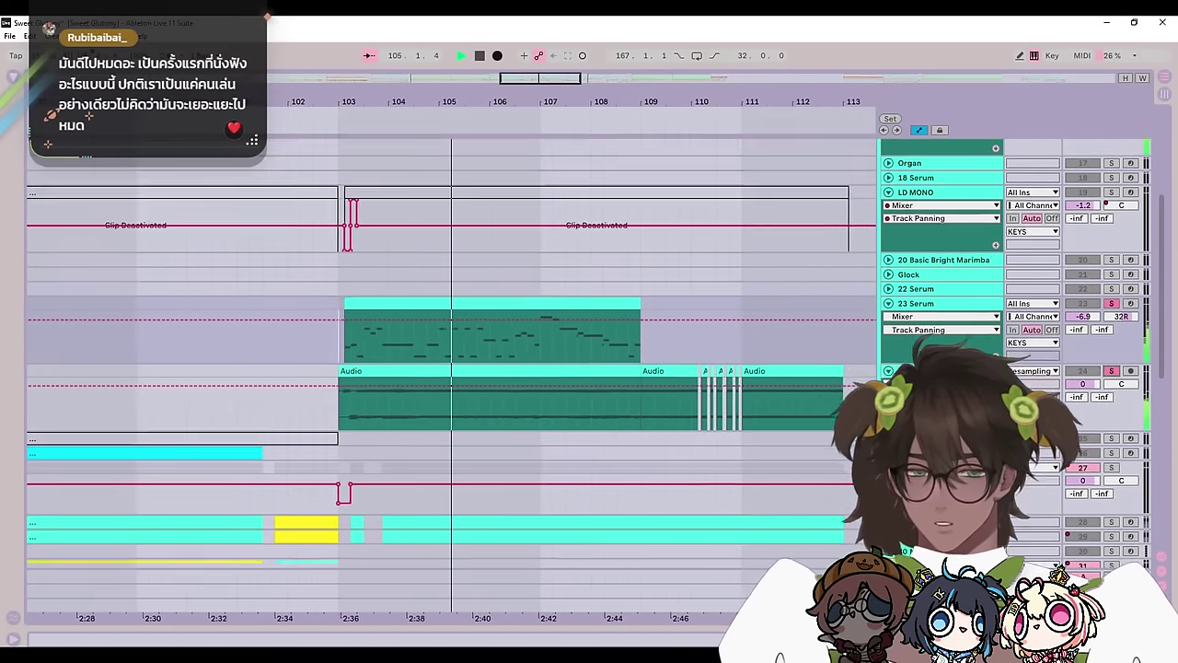
scroll(1111, 339, down, 4)
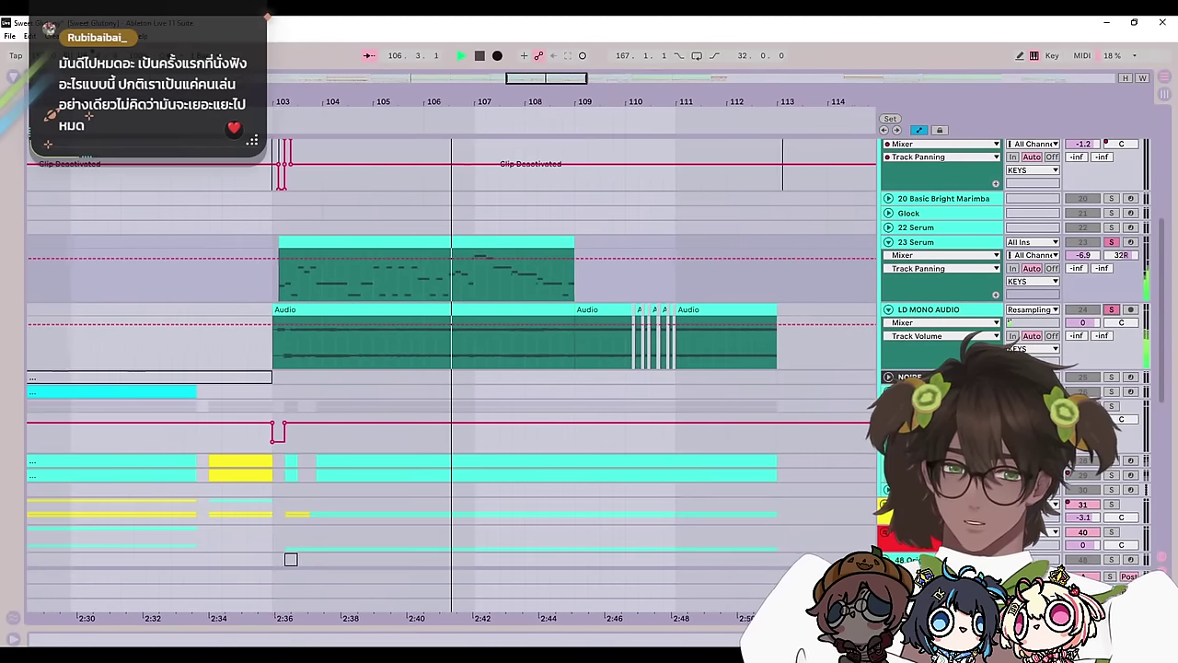
scroll(856, 368, up, 1)
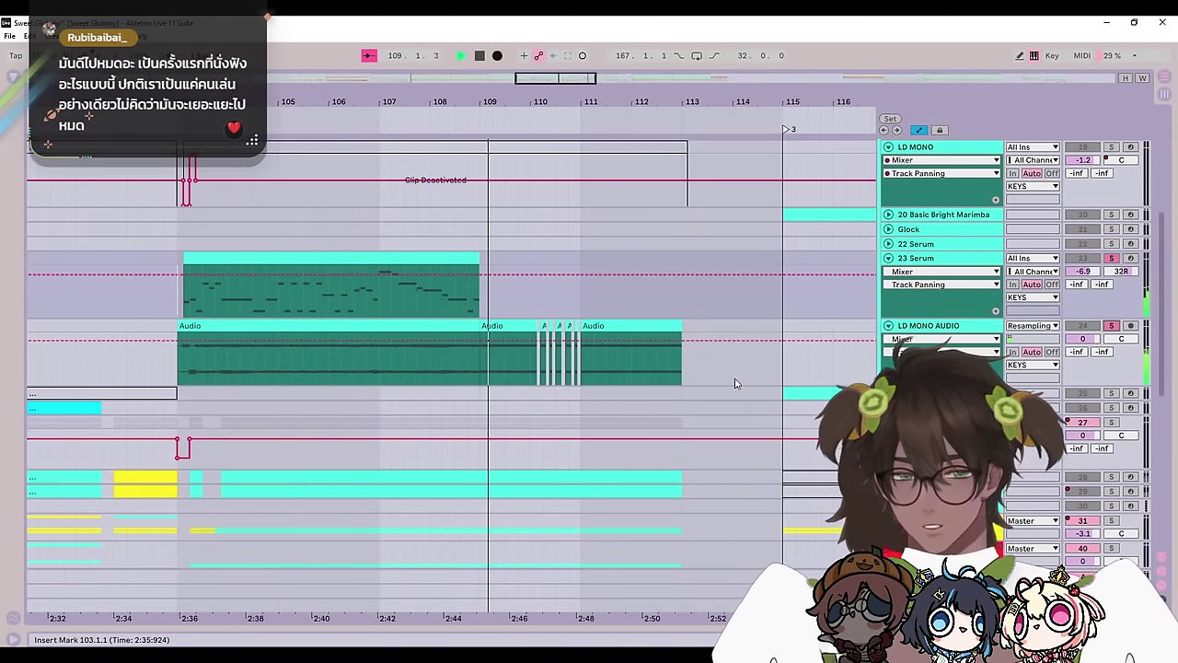
drag(765, 395, 899, 383)
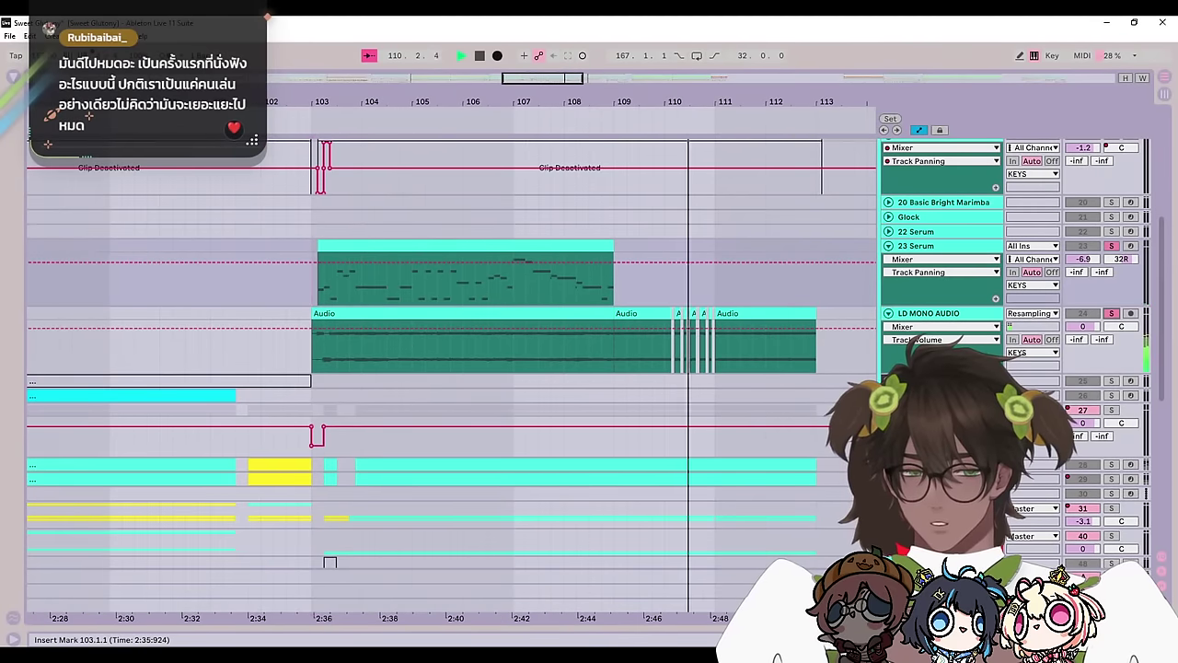
scroll(682, 368, right, 4)
scroll(682, 368, down, 1)
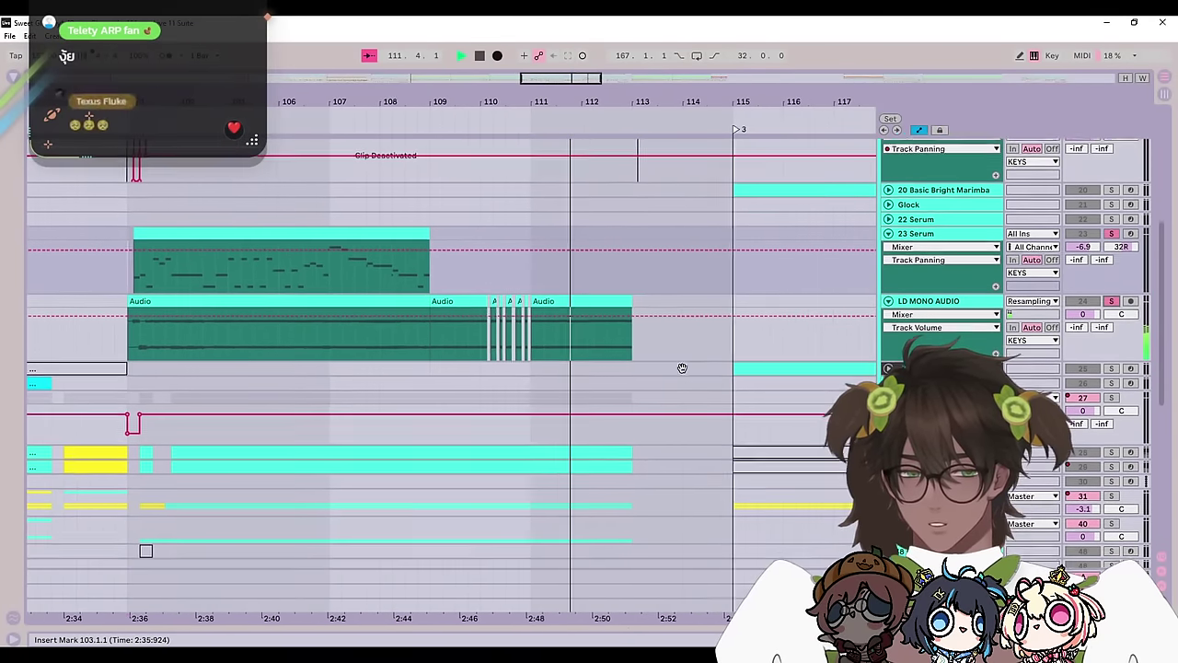
scroll(696, 366, down, 3)
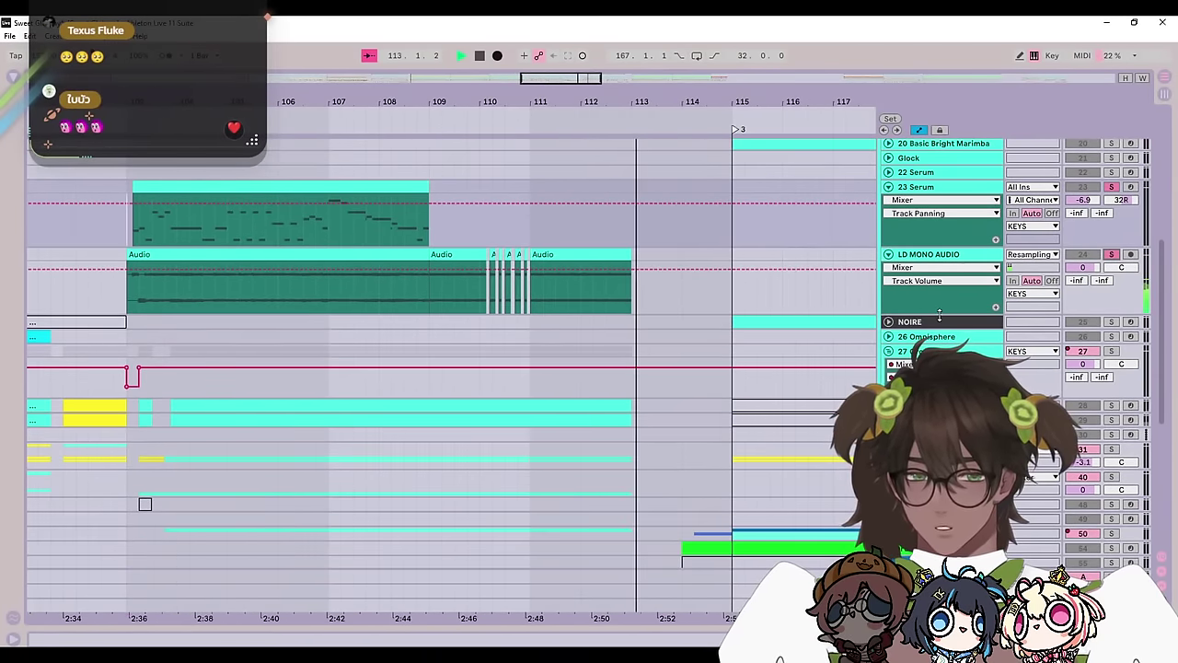
key(space)
Step: Increase the height of the LD MONO AUDIO track and open its audio clips in the clip view
drag(939, 314, 939, 431)
click(208, 275)
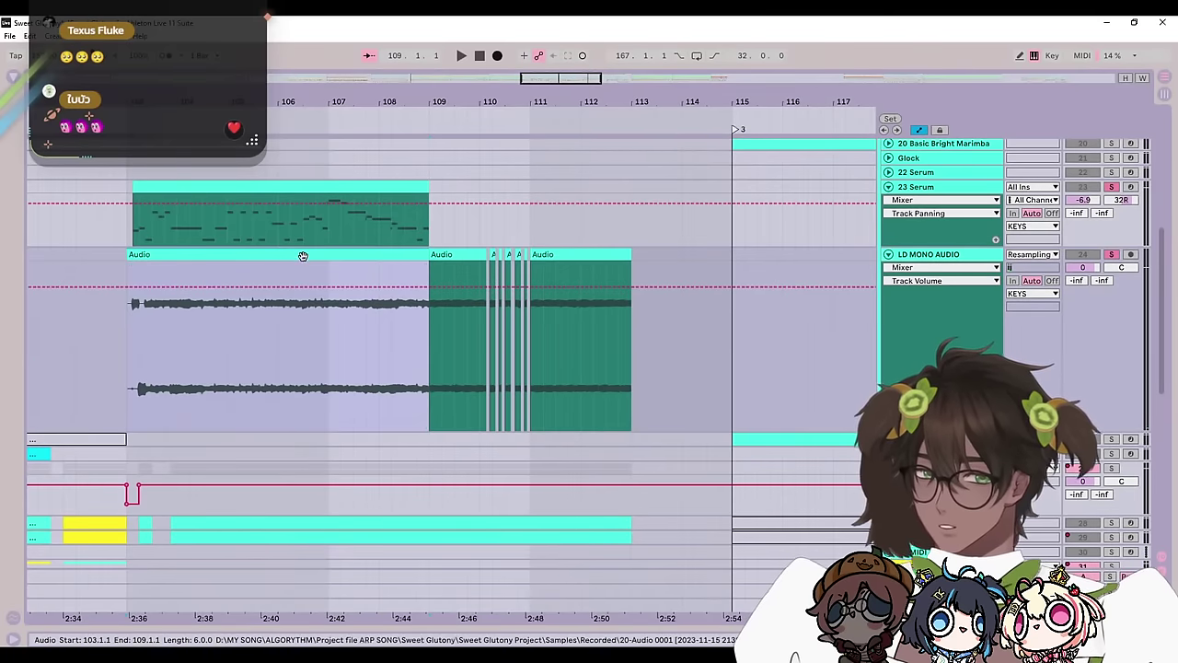
click(444, 254)
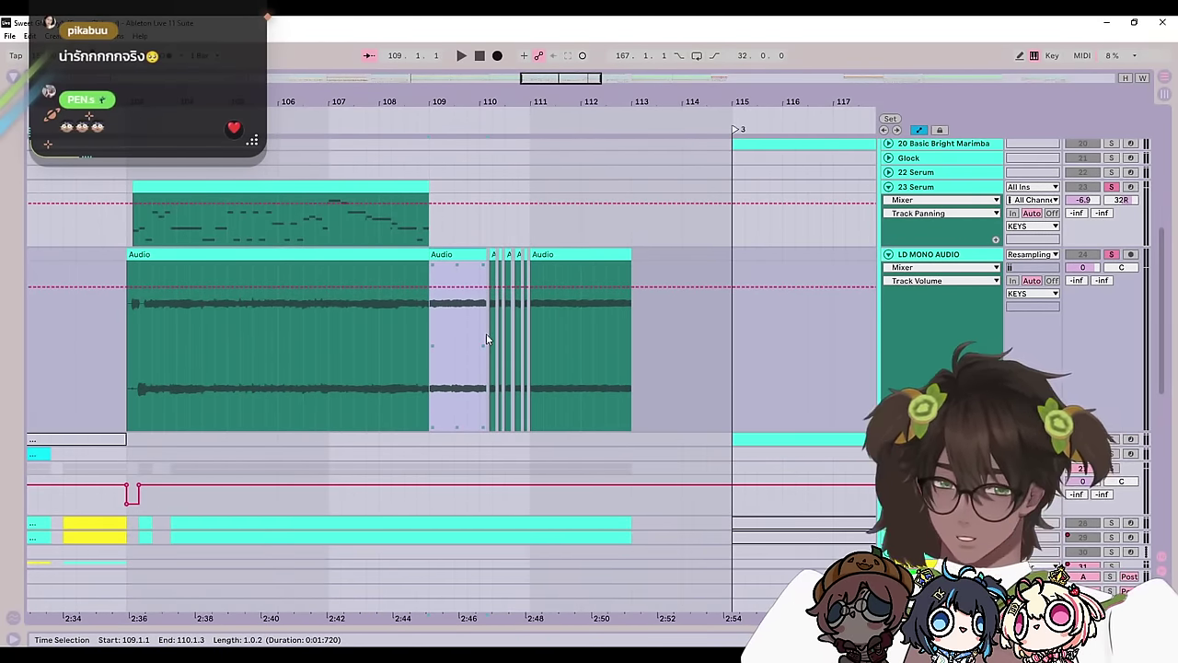
shift+double_click(578, 255)
click(420, 326)
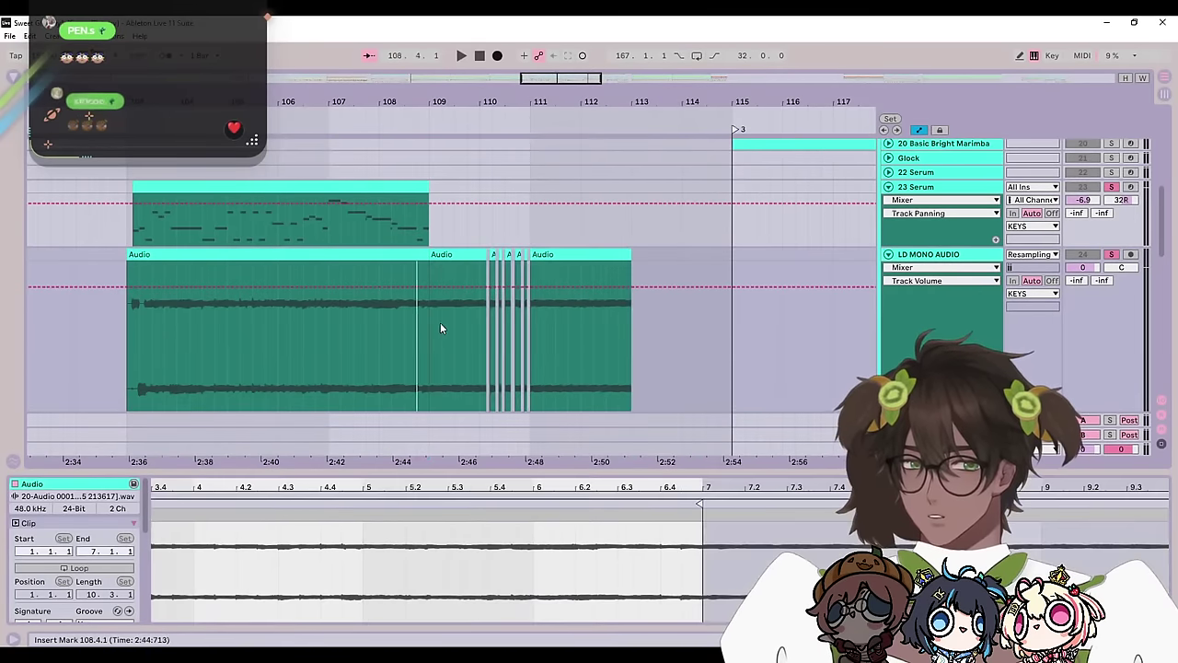
click(428, 321)
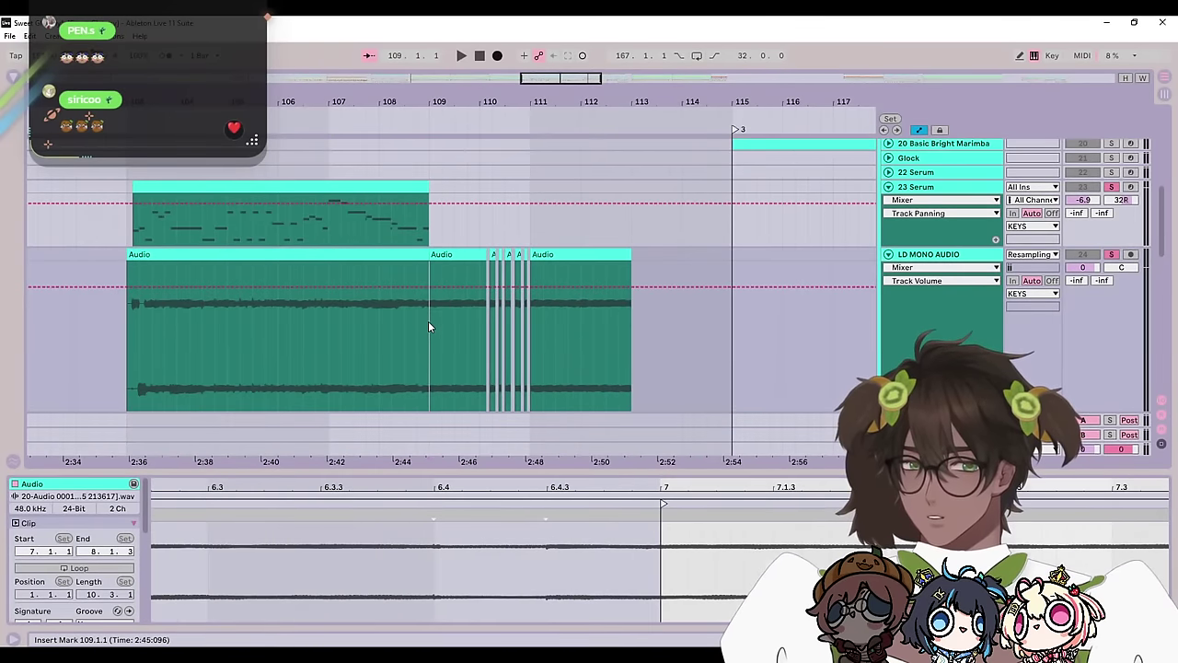
Step: Play the soloed lead tracks from position 107.3, hide the clip view and stop with the insert marker at bar 109
click(371, 326)
key(shift+Left)
key(space)
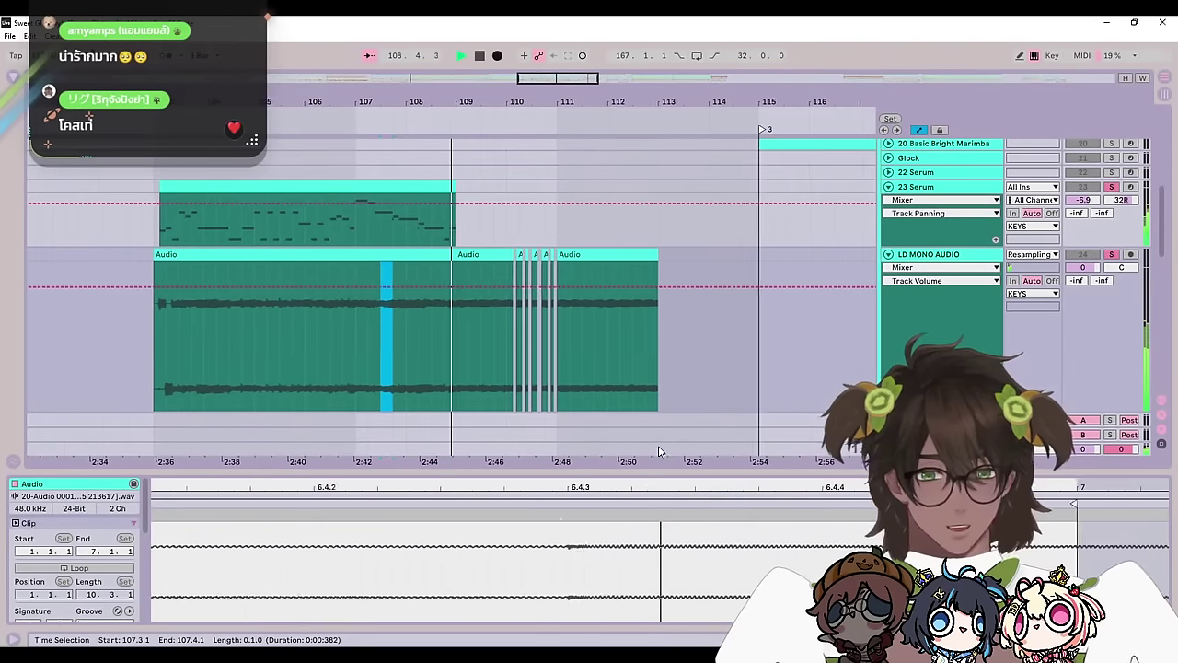
drag(672, 474, 670, 589)
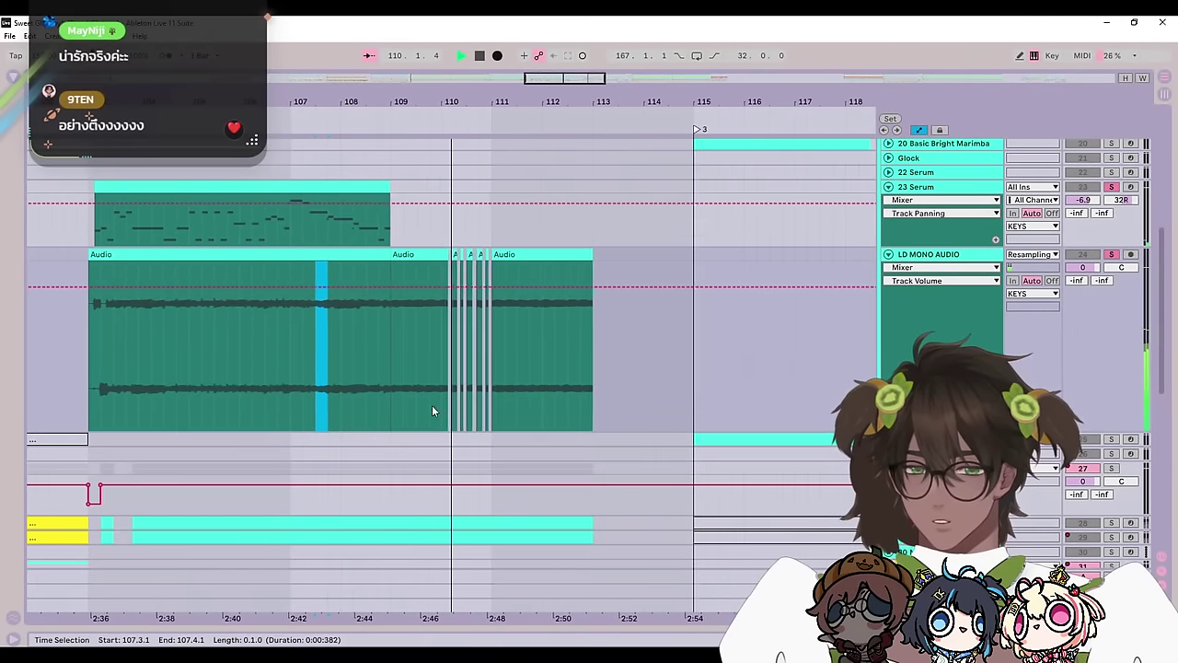
click(381, 385)
key(space)
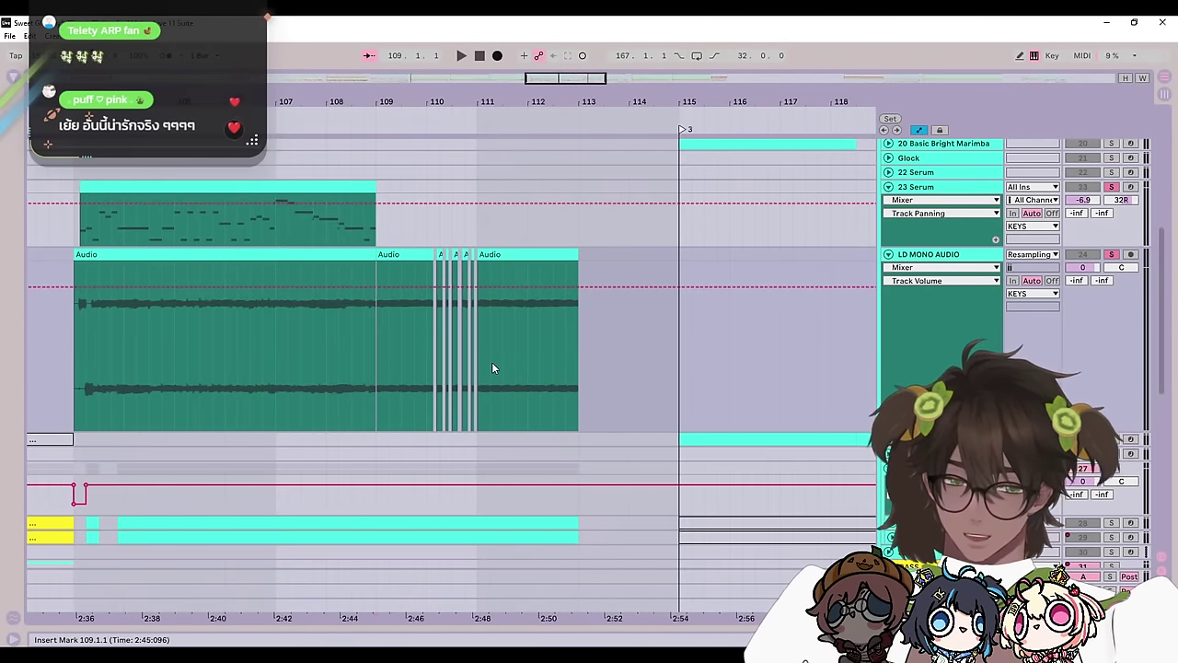
Step: Play the soloed lead tracks from bar 109 through bar 112
key(space)
scroll(502, 339, up, 5)
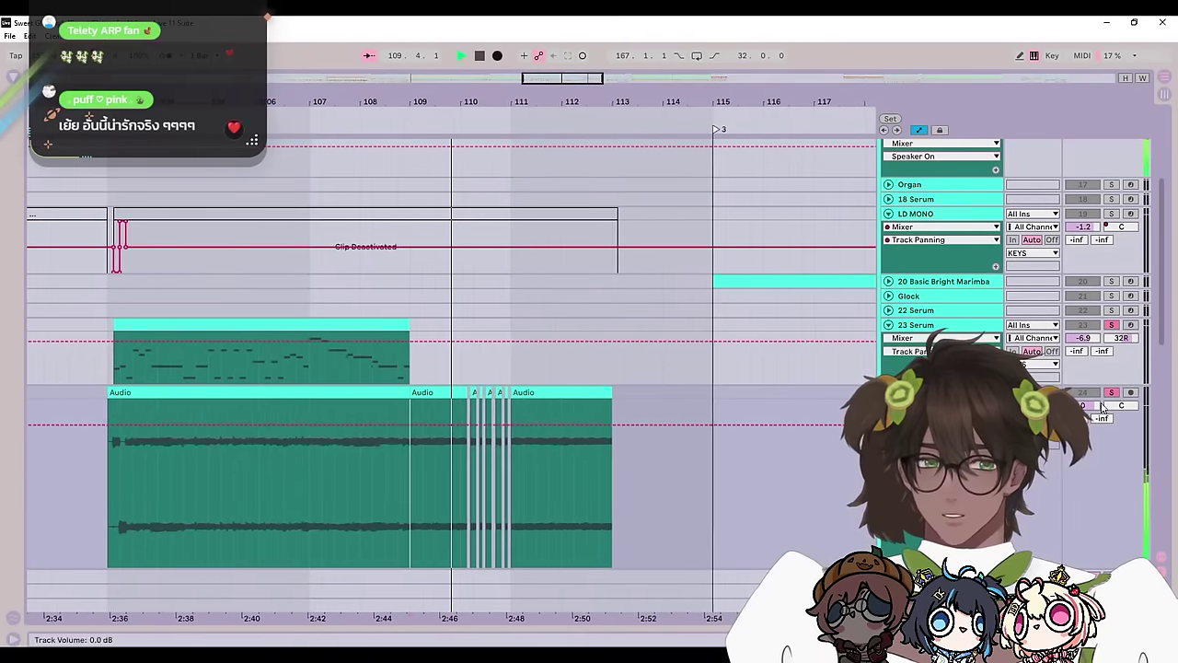
drag(533, 398, 796, 57)
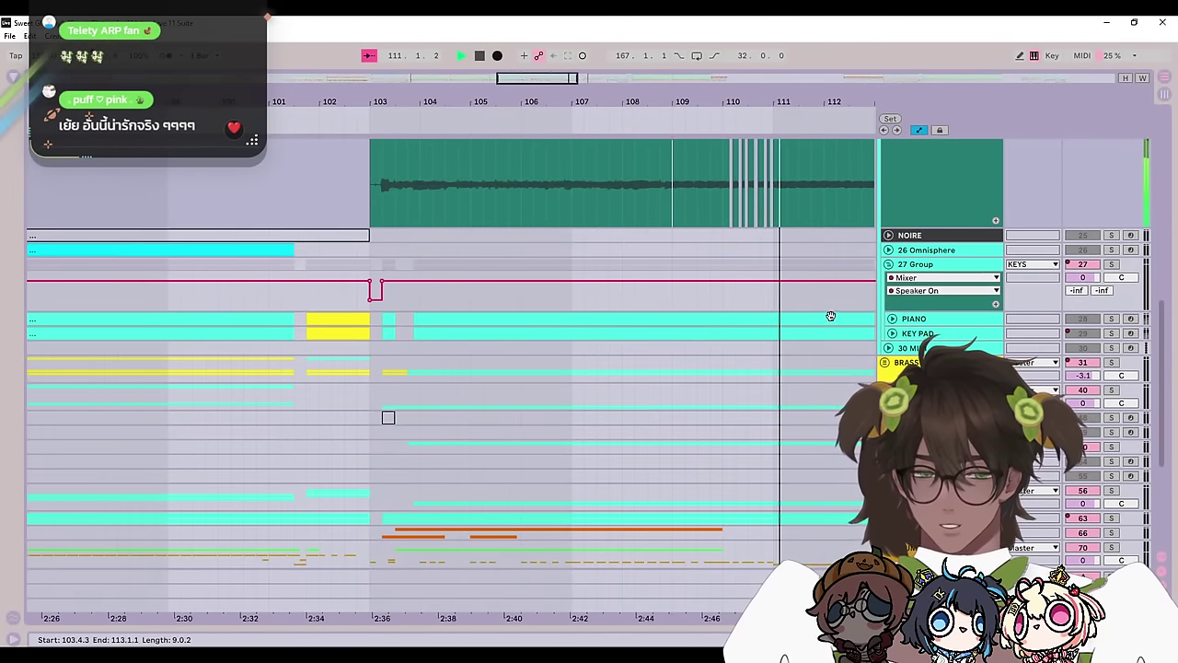
drag(831, 316, 693, 378)
drag(506, 323, 784, 357)
scroll(742, 262, up, 2)
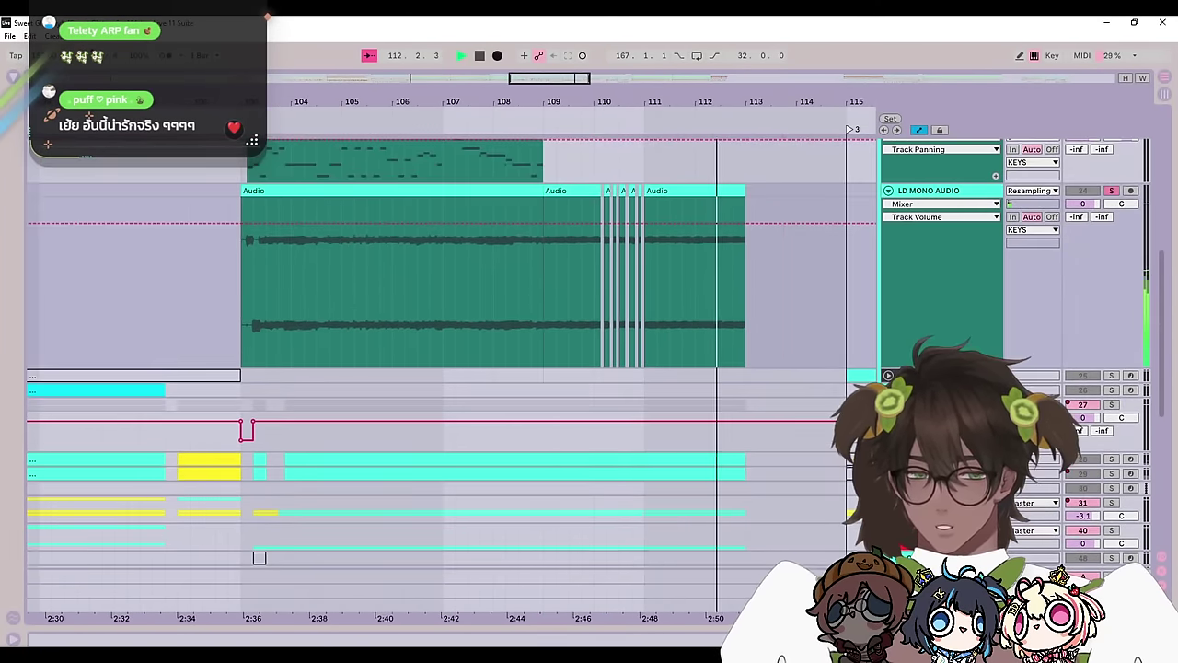
Step: Solo the 27 Group inside KEYS and play it from bar 103
scroll(1106, 411, down, 3)
key(space)
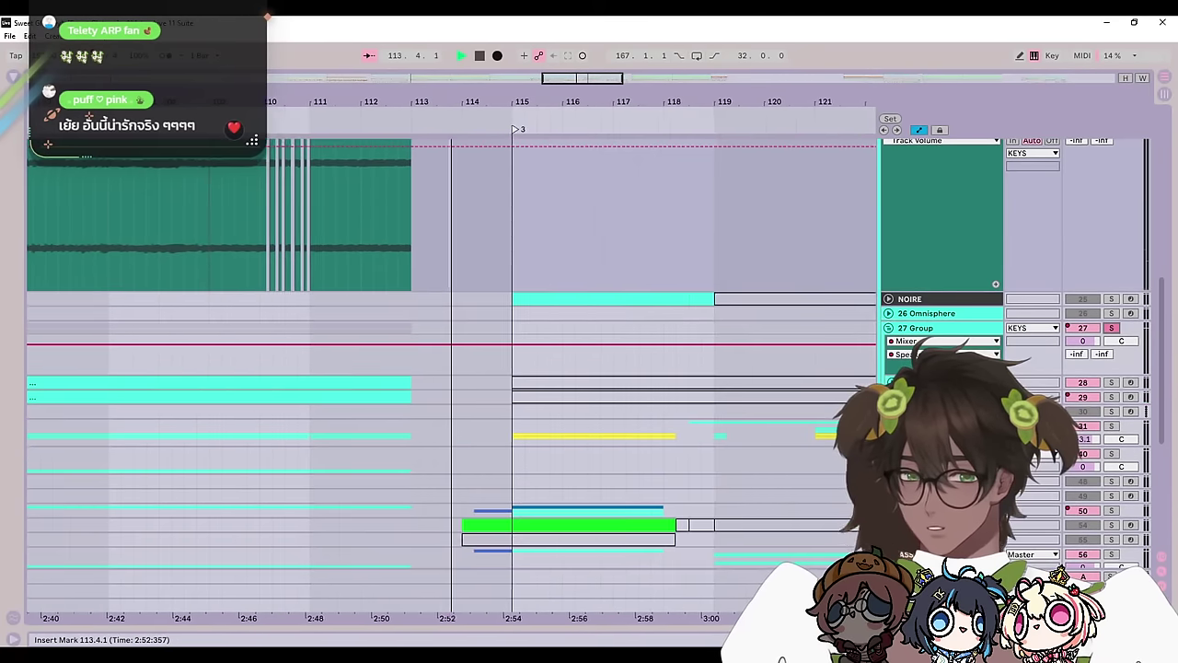
scroll(560, 370, left, 4)
scroll(560, 370, down, 2)
key(space)
key(space)
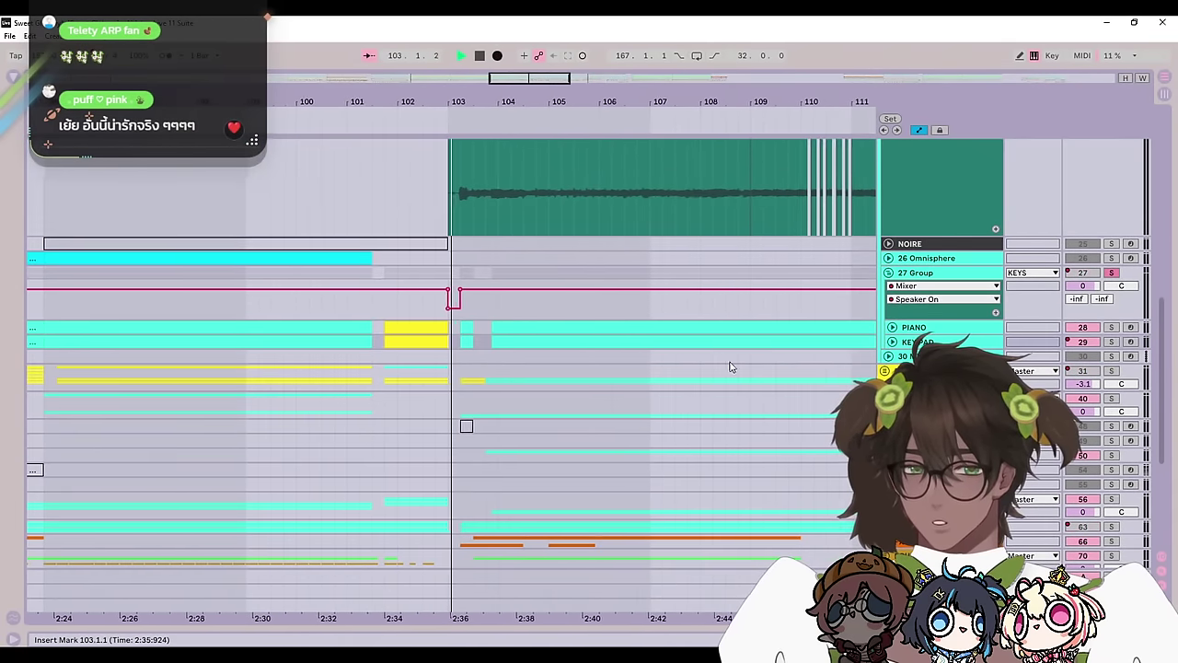
Step: Unfold the PIANO and KEY PAD tracks in the 27 Group to show their MIDI notes during playback
click(893, 327)
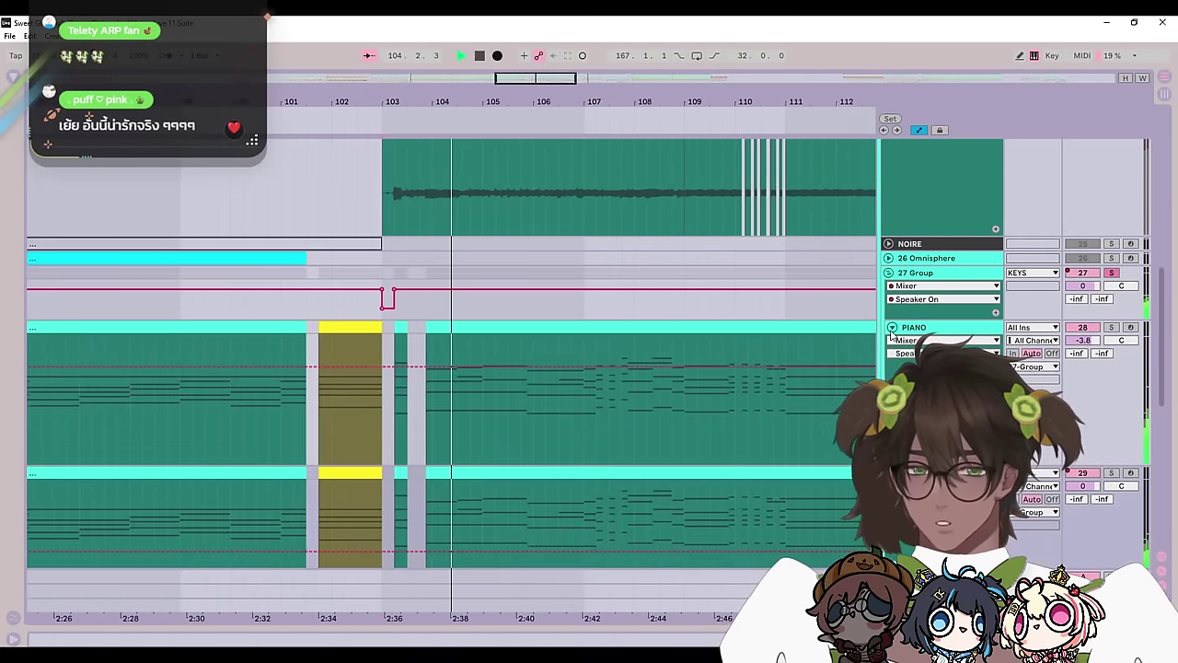
scroll(893, 328, up, 5)
scroll(849, 303, up, 5)
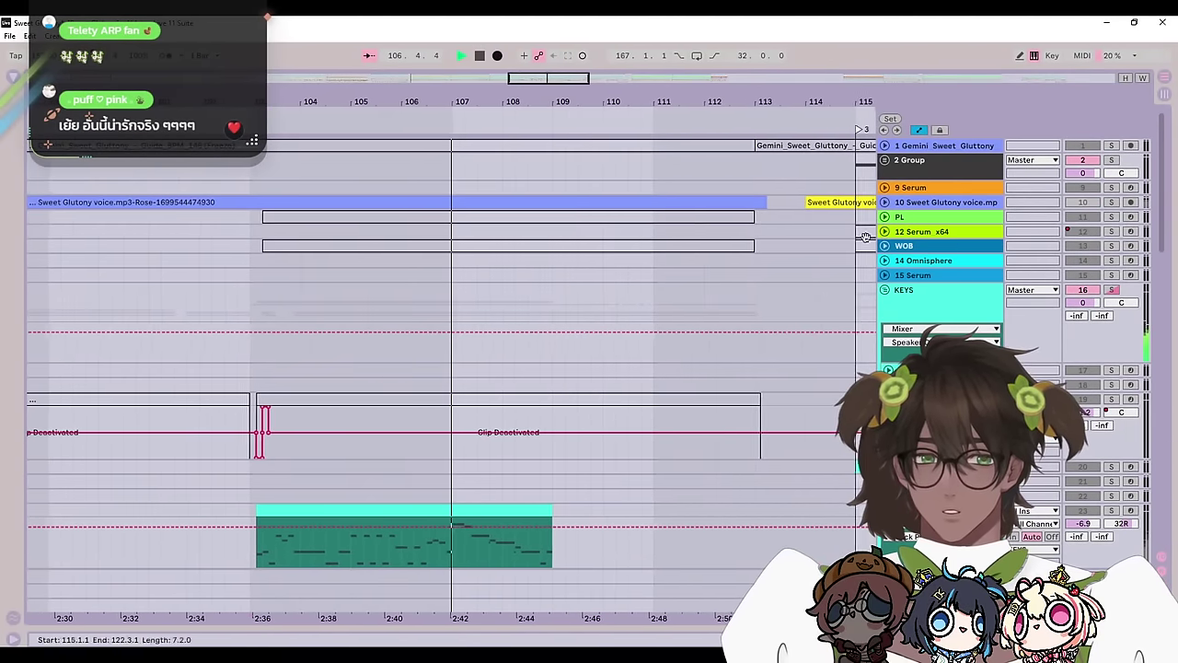
scroll(848, 303, down, 10)
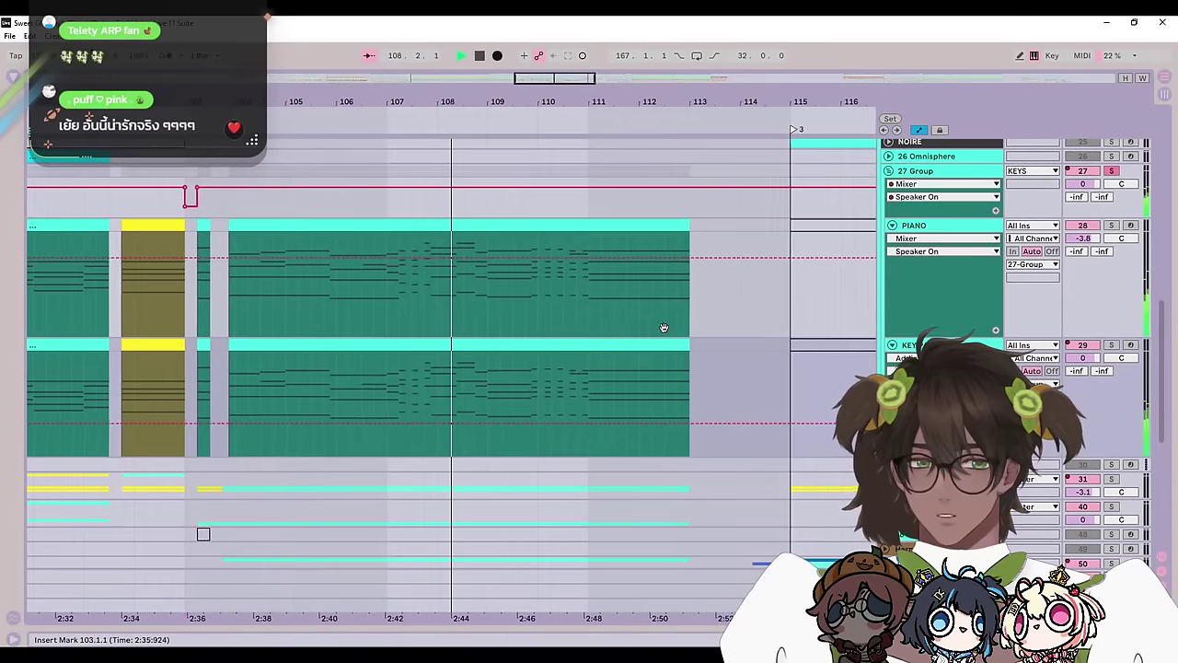
Step: Play the soloed 27 Group through bar 112, following the PIANO and KEY PAD notes, and select the PIANO clip starting at 103.4.3
scroll(801, 342, left, 5)
scroll(773, 326, right, 3)
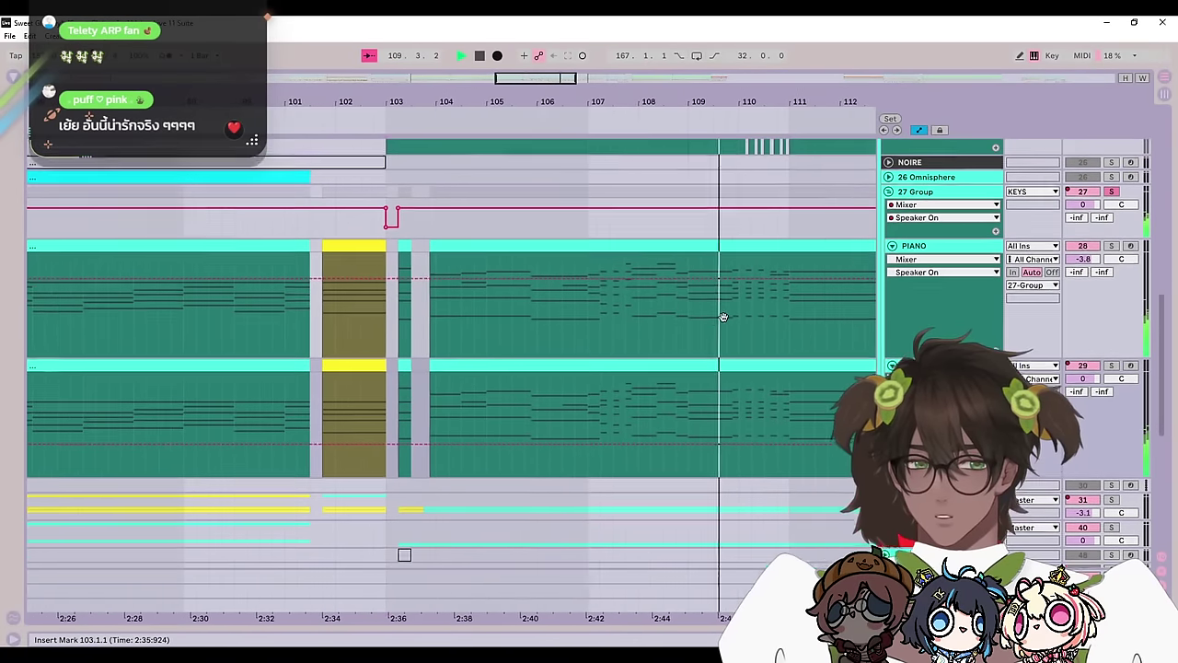
scroll(718, 326, up, 1)
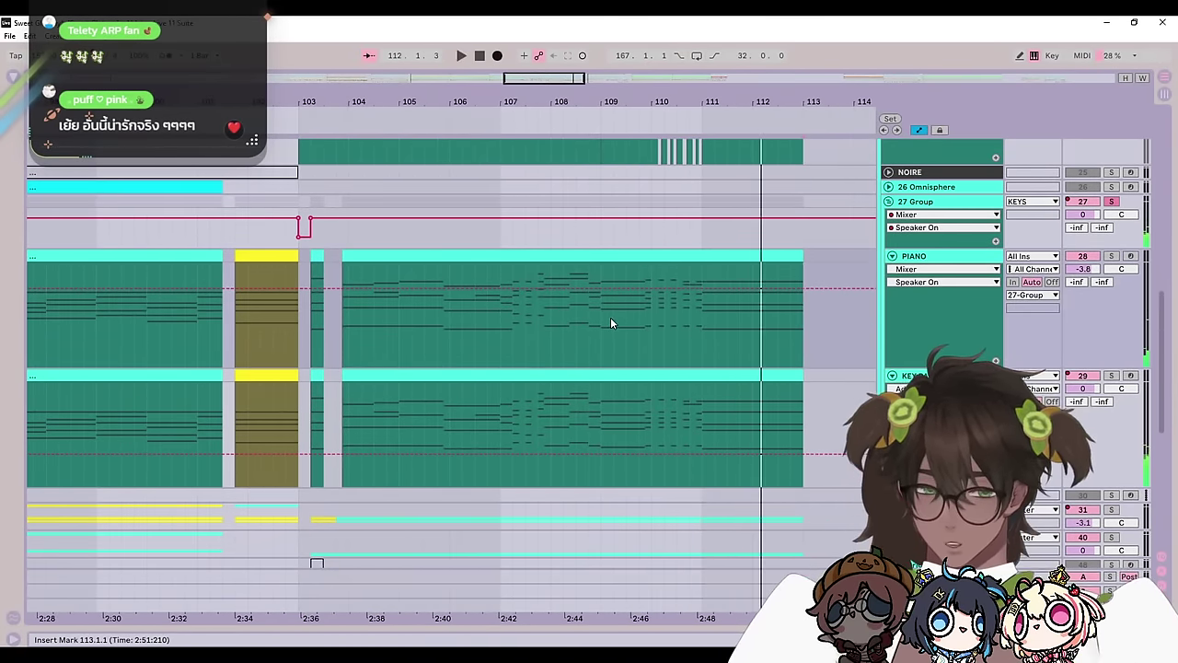
click(554, 250)
key(space)
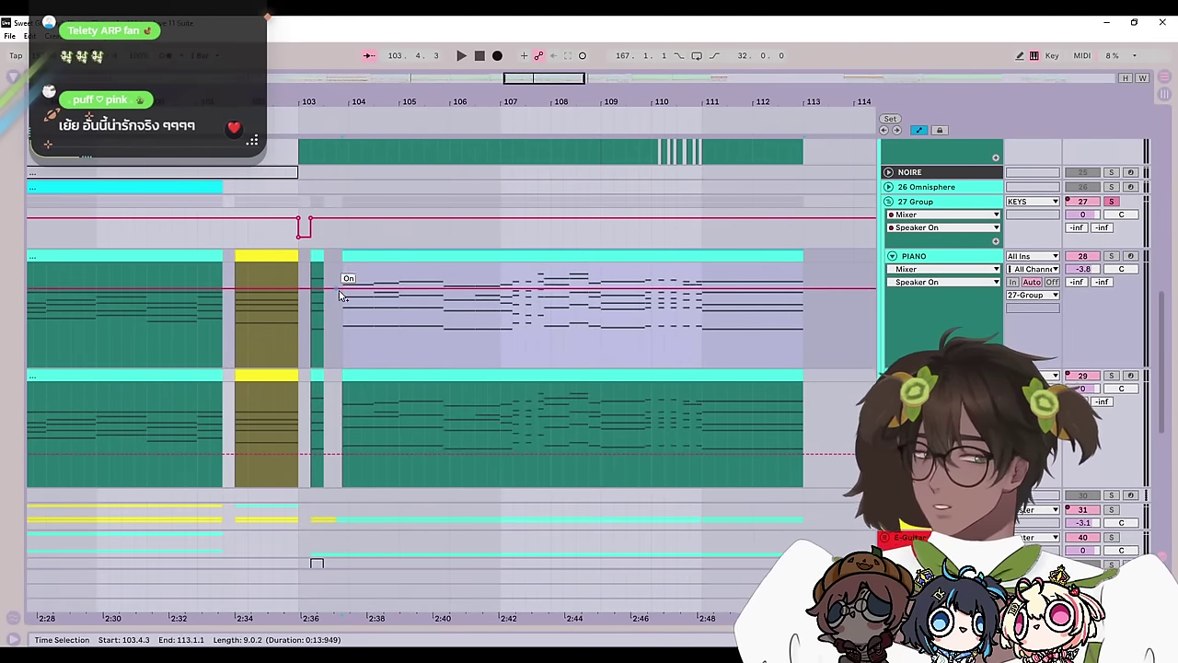
Step: Place the insert marker in the PIANO clip at 107.4.1 and play the soloed 27 Group briefly from there
click(576, 347)
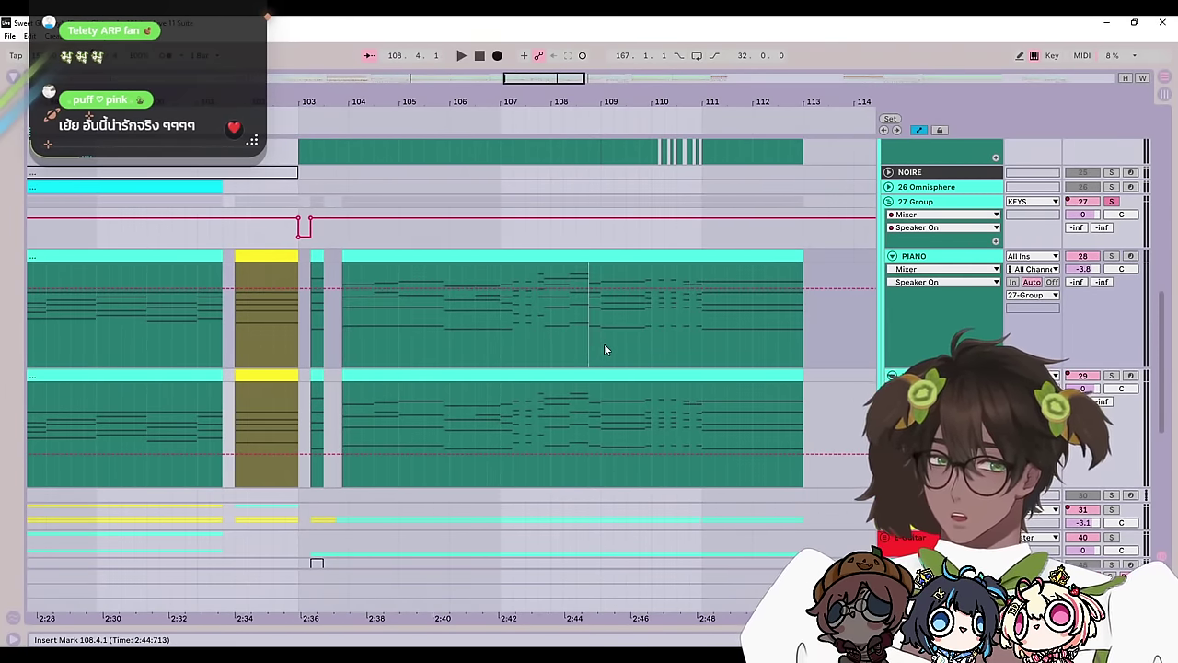
click(611, 354)
scroll(635, 372, up, 3)
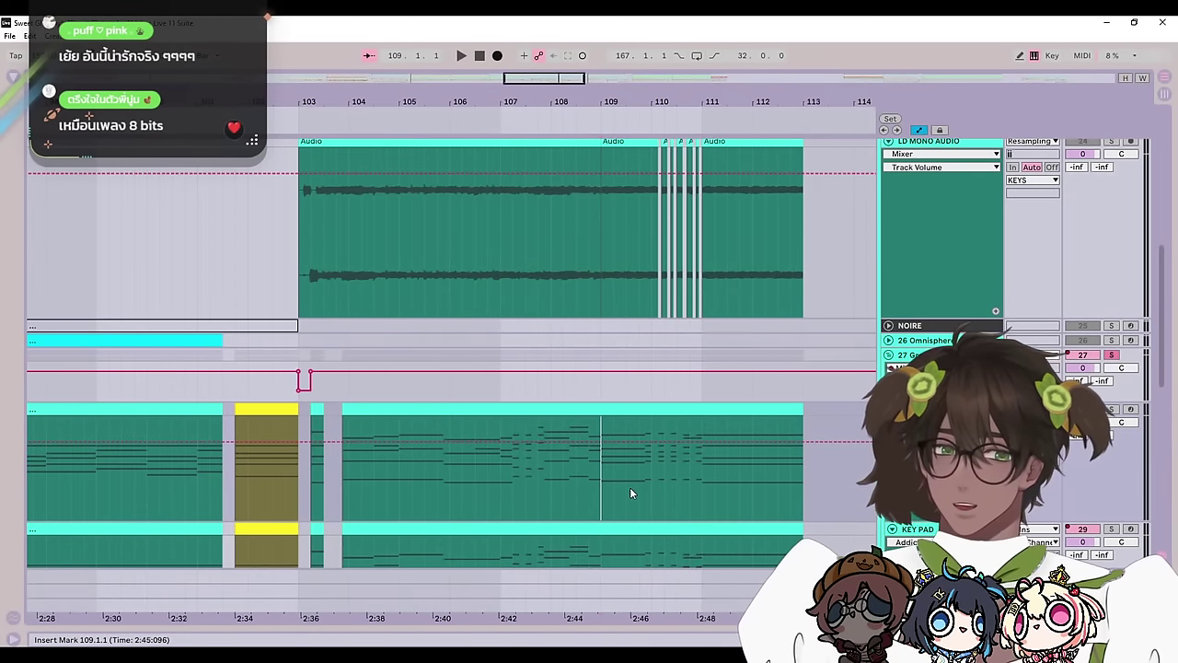
click(562, 482)
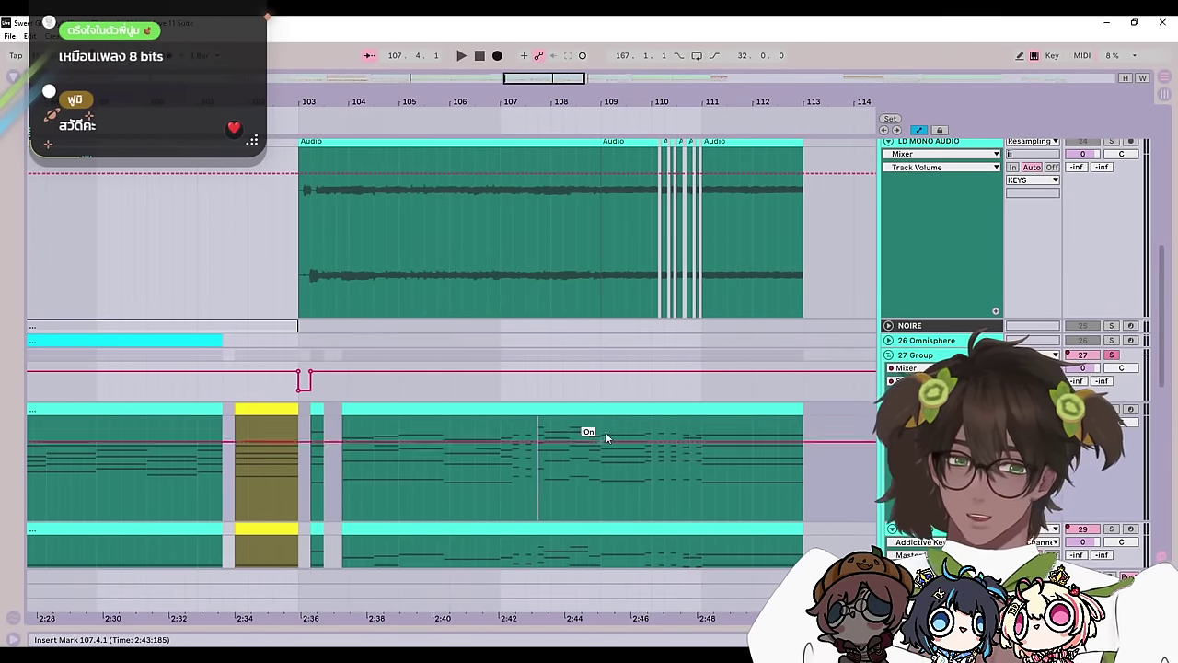
key(space)
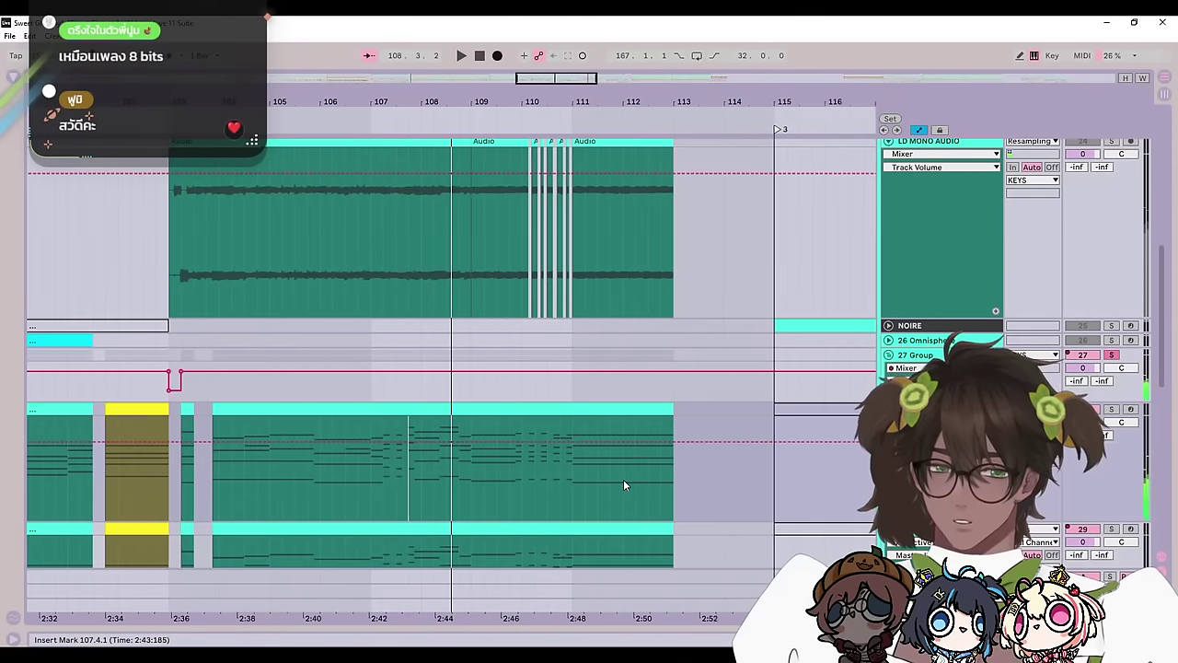
key(space)
Step: Play the soloed 27 Group from bar 107 to bar 113, viewing the PIANO device chain with its MIDI Monitor, and hide the device view
click(371, 512)
key(space)
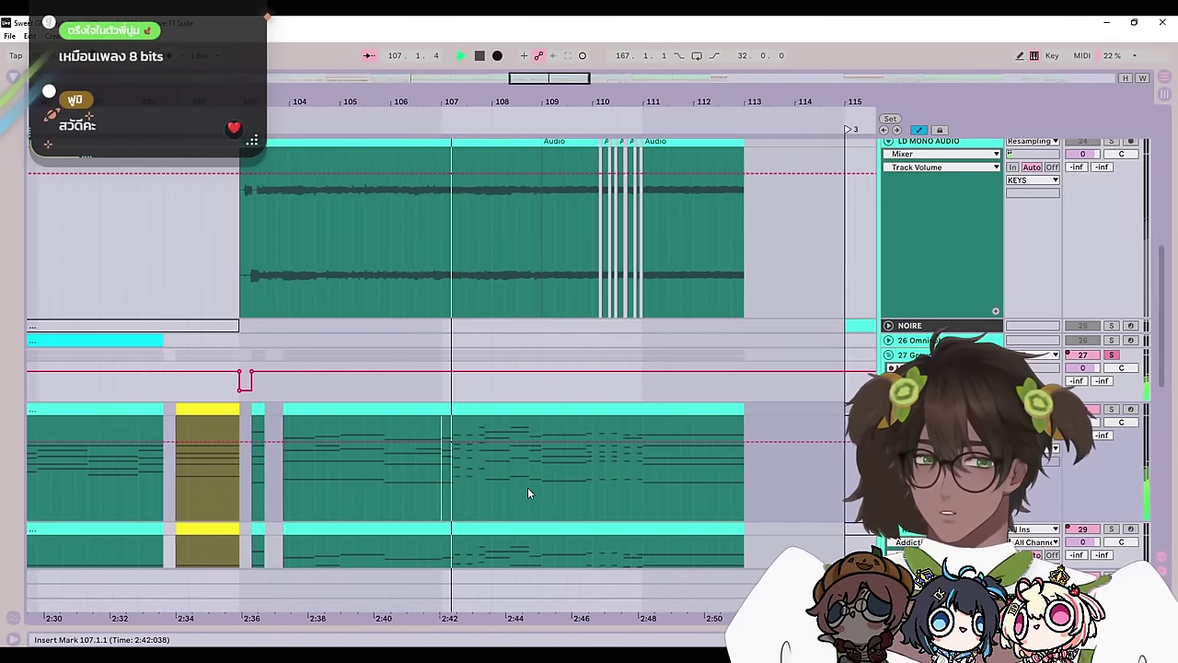
key(shift+Tab)
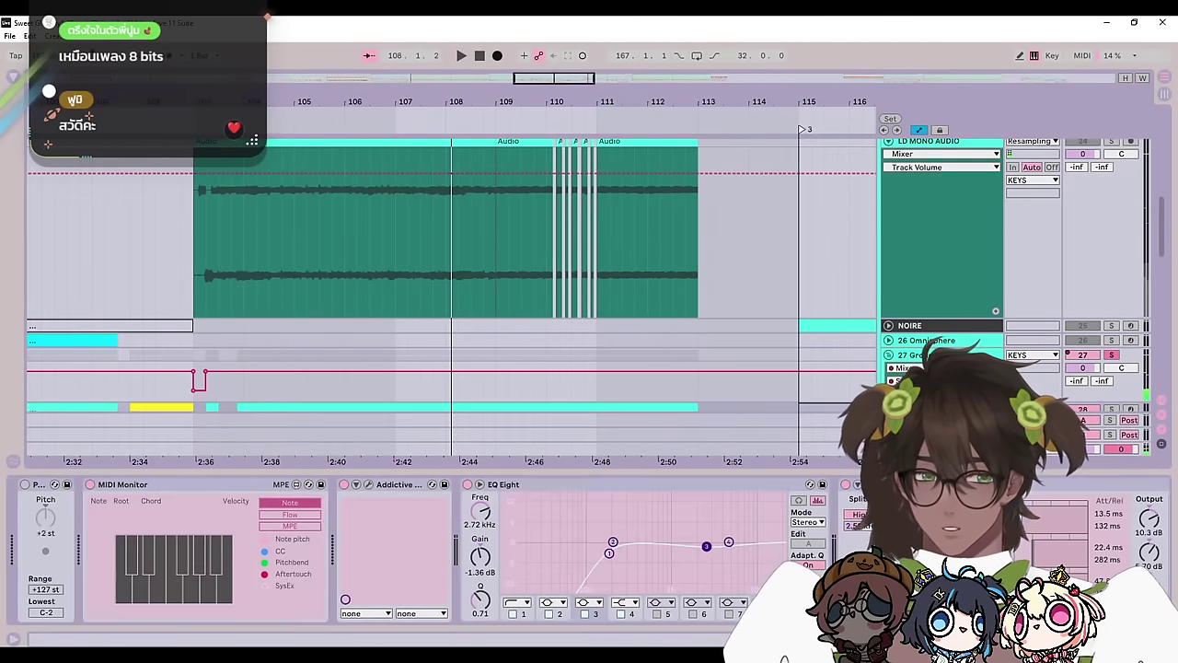
key(space)
scroll(507, 352, down, 2)
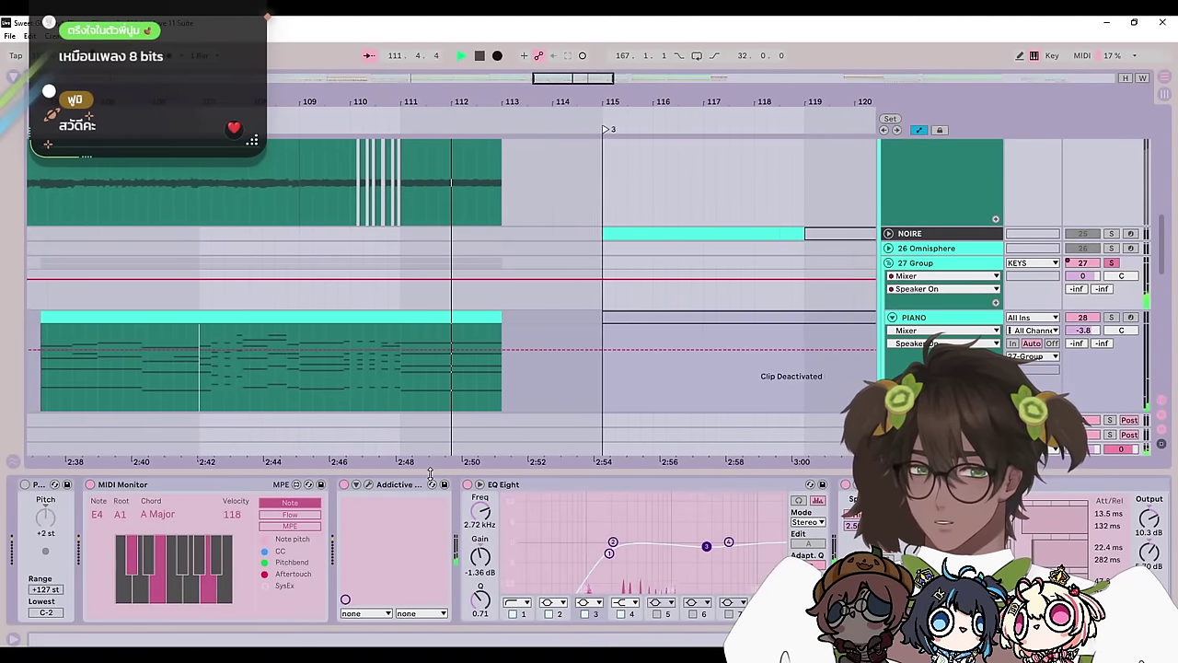
drag(432, 473, 436, 561)
key(space)
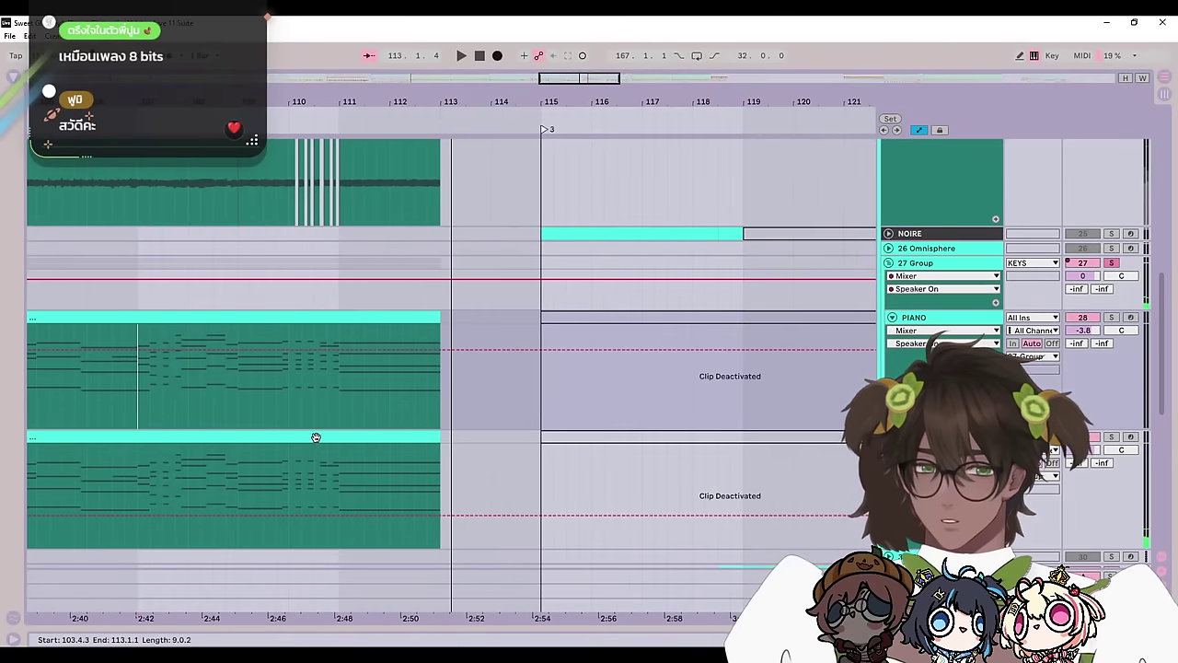
Step: Solo the BRASS group along with the 27 Group and play both from position 103.3.1
drag(315, 436, 789, 324)
scroll(703, 455, down, 2)
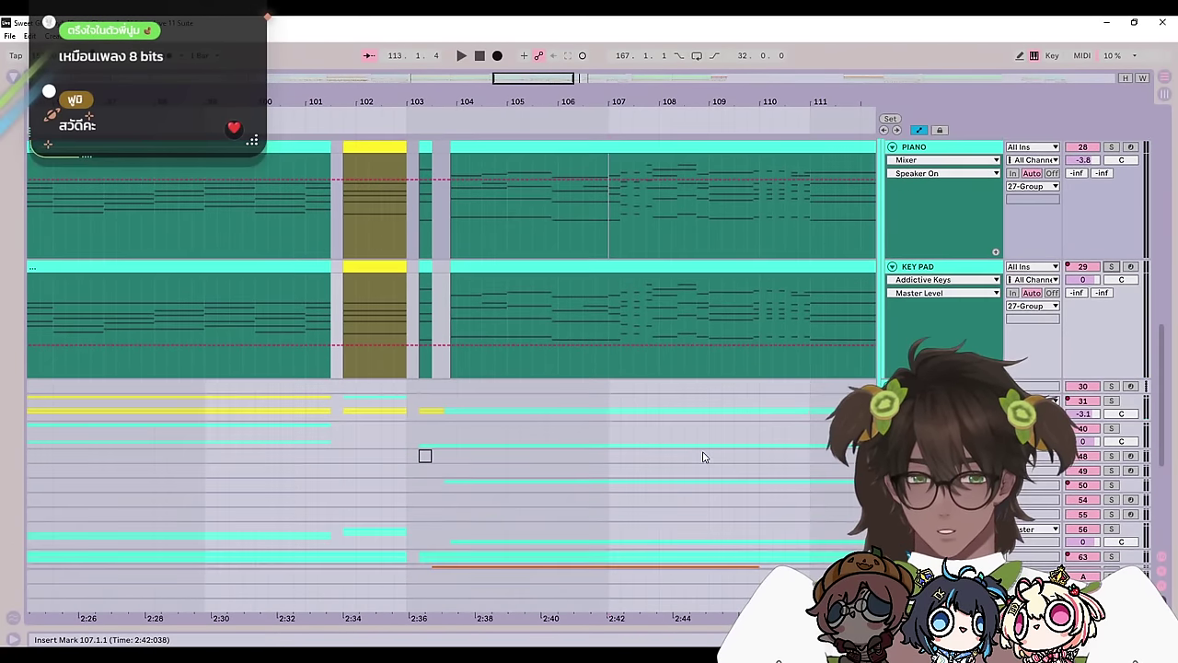
scroll(424, 456, down, 2)
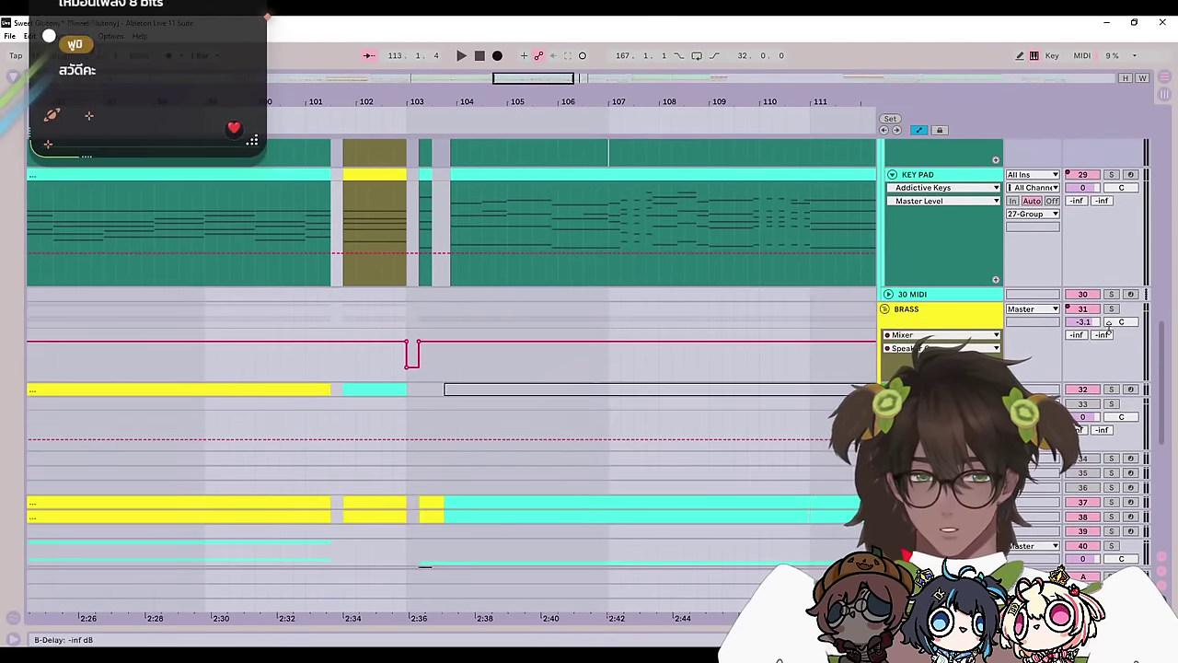
key(space)
scroll(419, 497, down, 2)
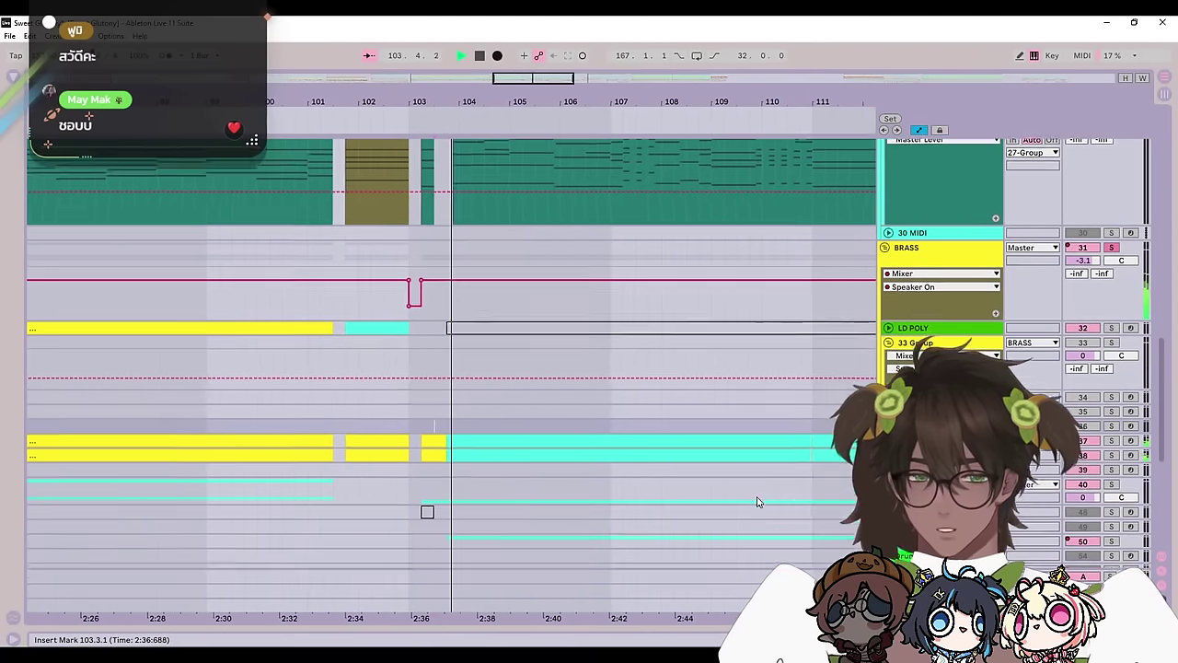
Step: Unfold the Brass track to show its MIDI notes and look over the tracks from KEYS down to DRUMS during playback
scroll(1060, 267, up, 6)
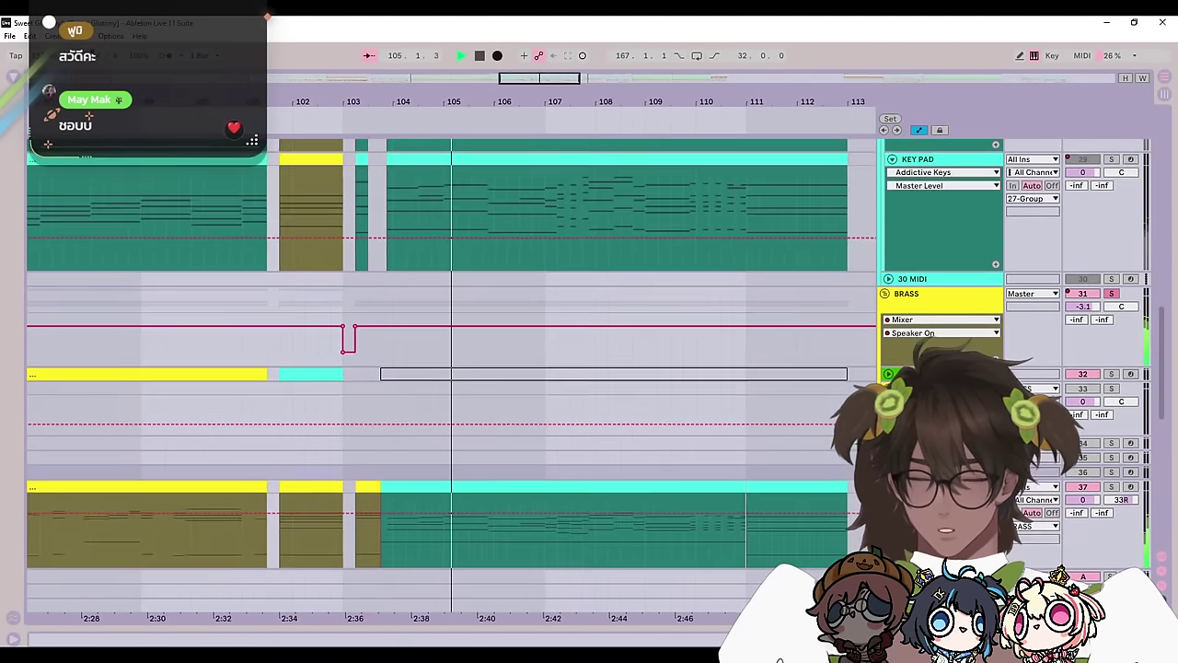
scroll(1067, 258, up, 5)
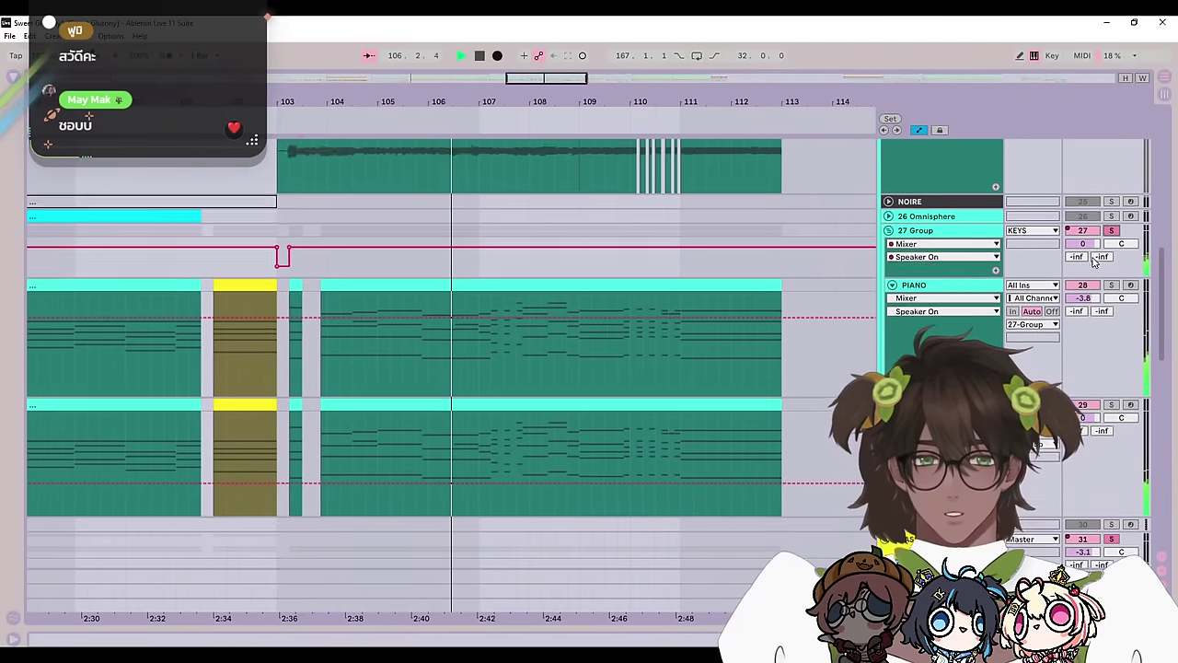
scroll(1012, 251, up, 8)
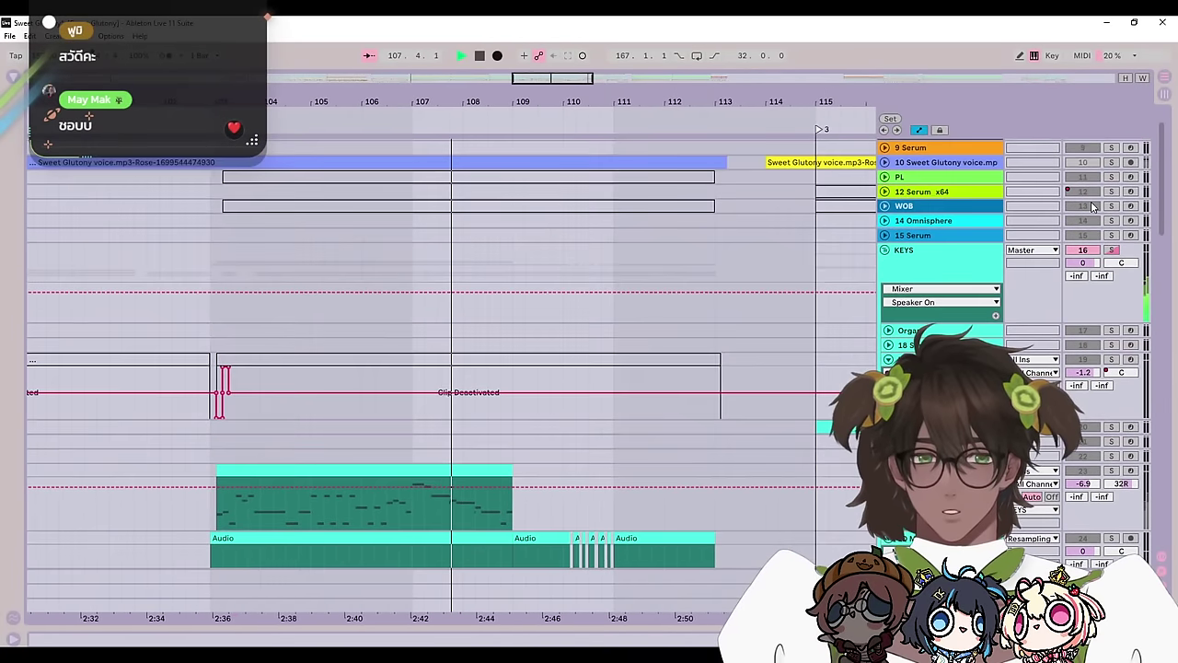
scroll(607, 368, down, 10)
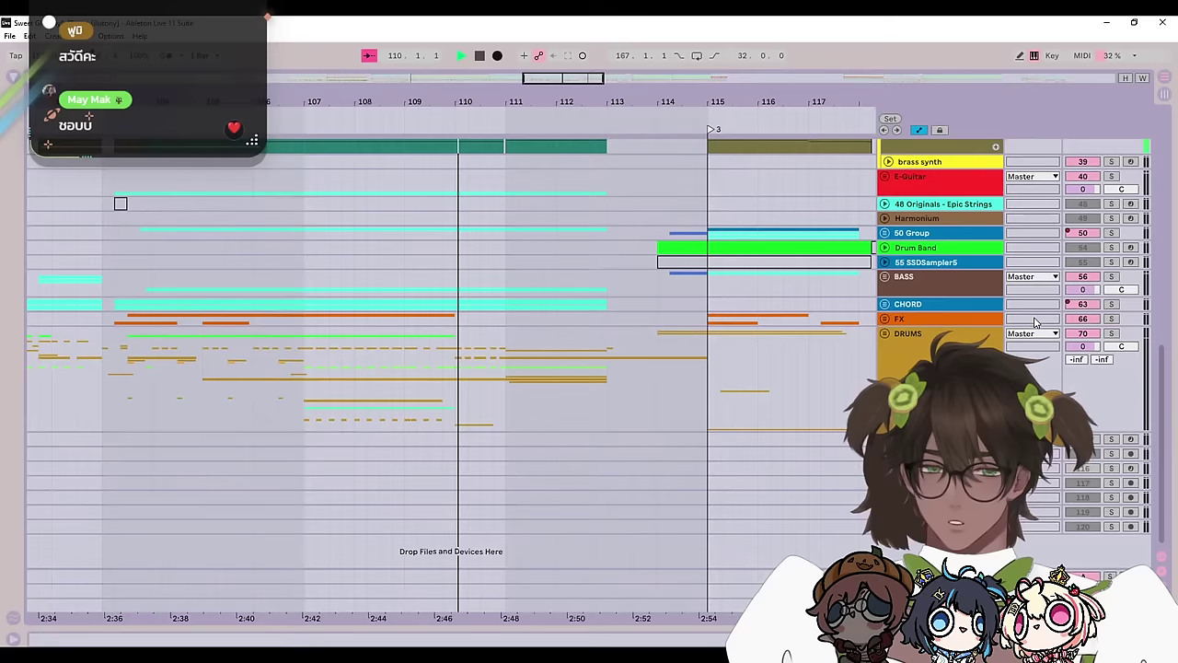
Step: Unfold the CHORD group, clear the solos and play the full arrangement from 103.3.1, placing the insert marker in DRUMS at 111.4.1
drag(585, 384, 706, 379)
click(884, 304)
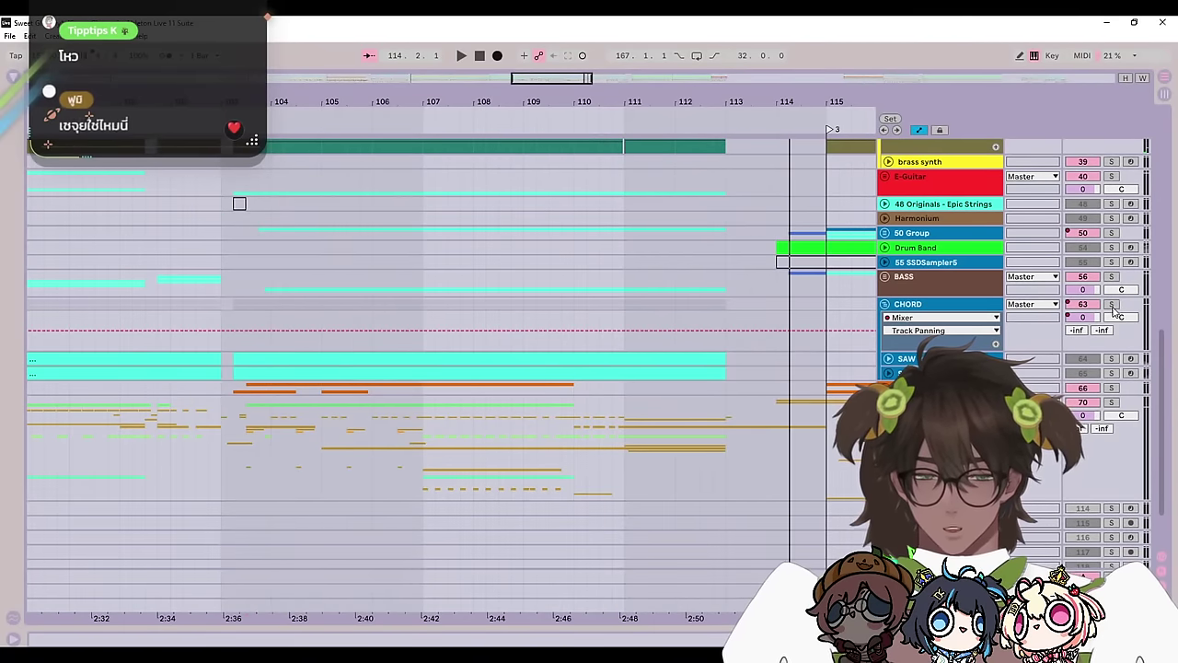
key(space)
scroll(636, 516, down, 3)
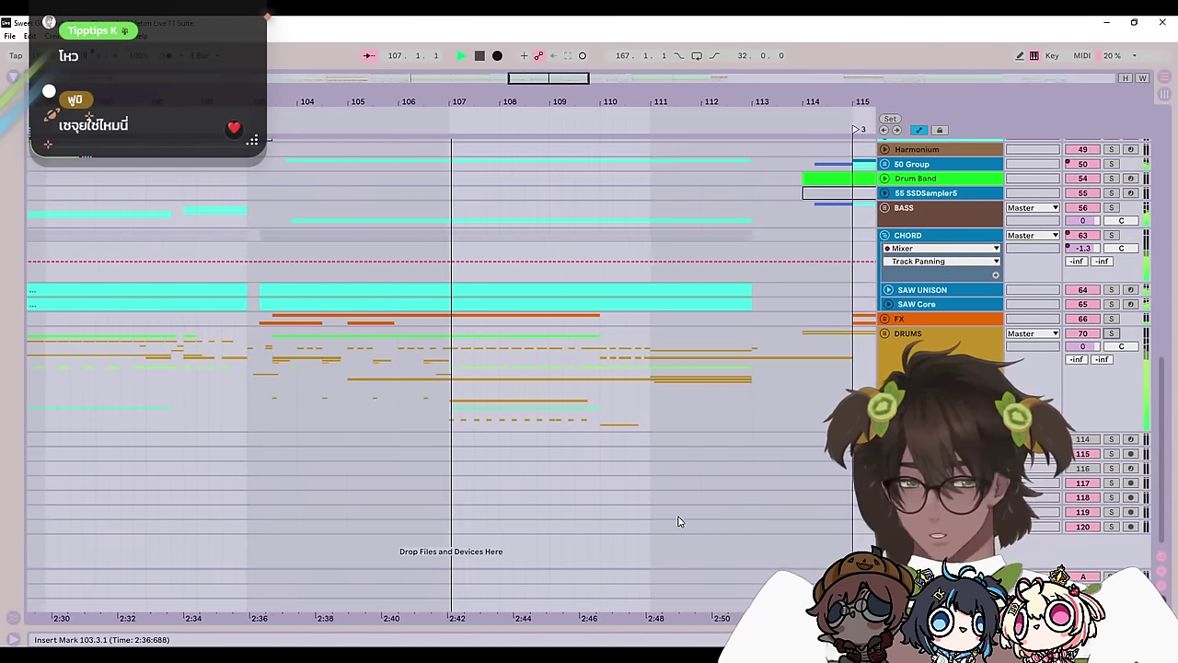
click(669, 424)
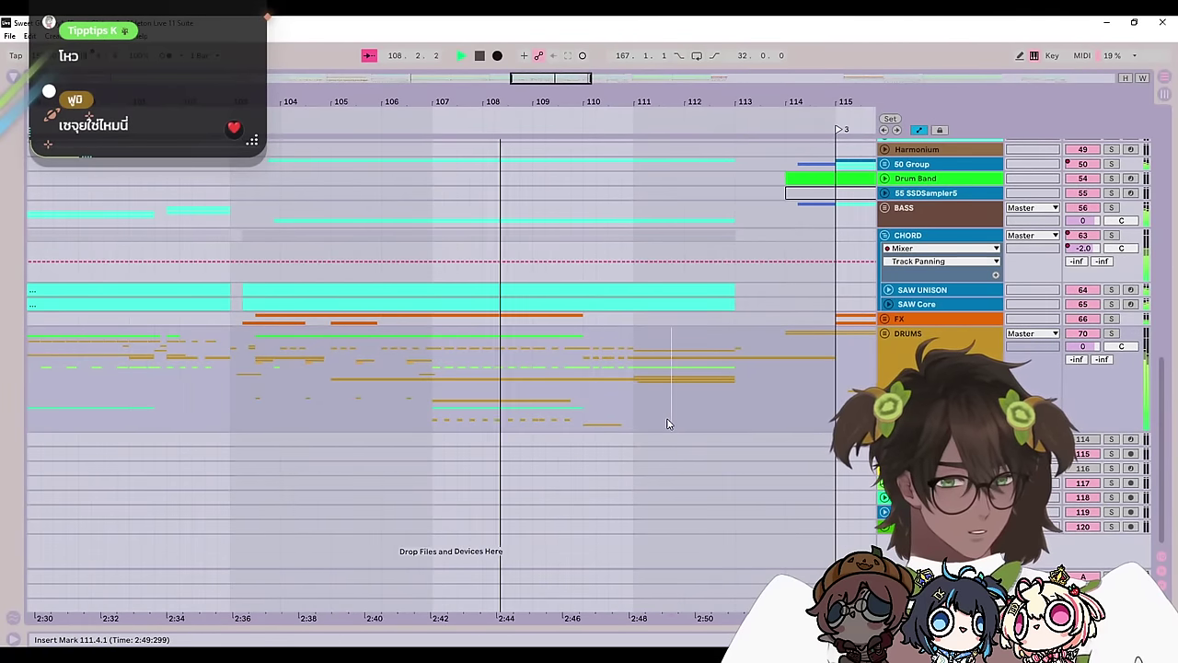
Step: Fold the Brass track and the KEYS group while playing on to bar 114, and zoom the timeline to bars 113 to 120
scroll(655, 424, up, 3)
scroll(655, 424, up, 3)
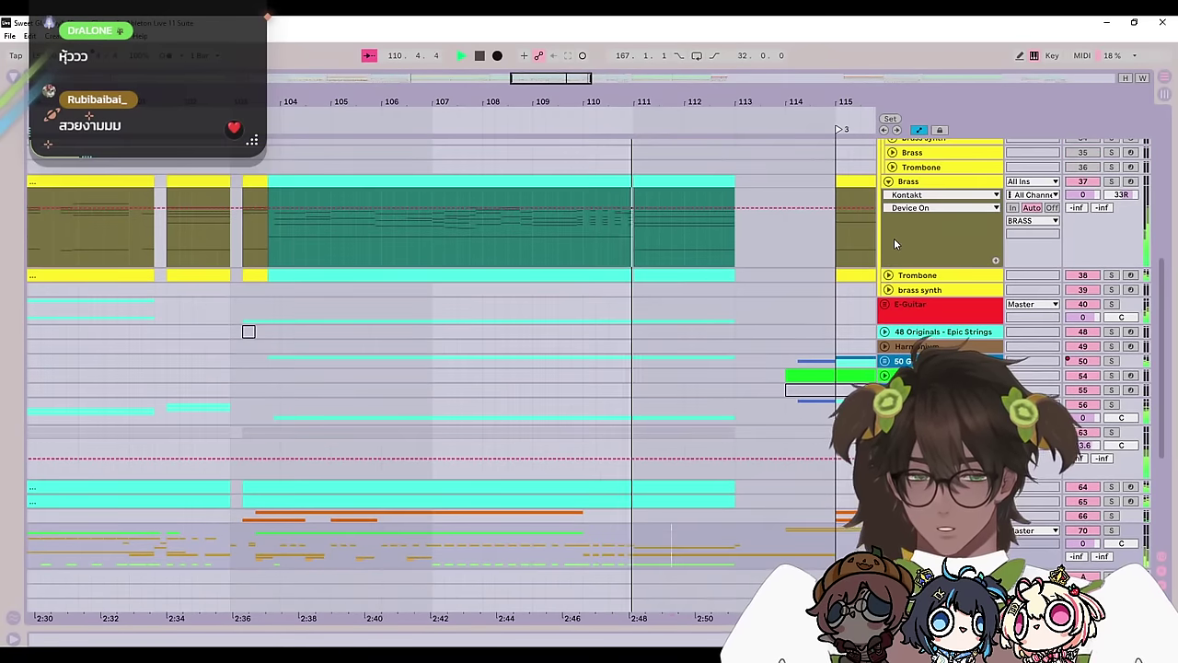
scroll(891, 247, up, 6)
scroll(789, 374, down, 12)
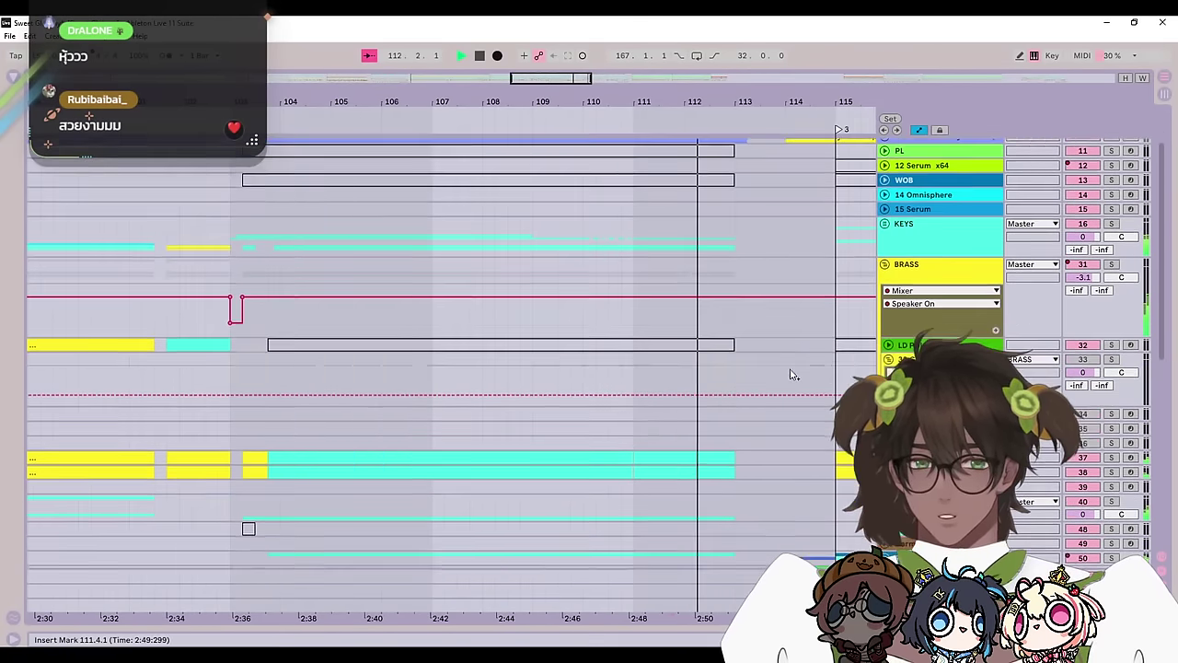
scroll(474, 374, up, 2)
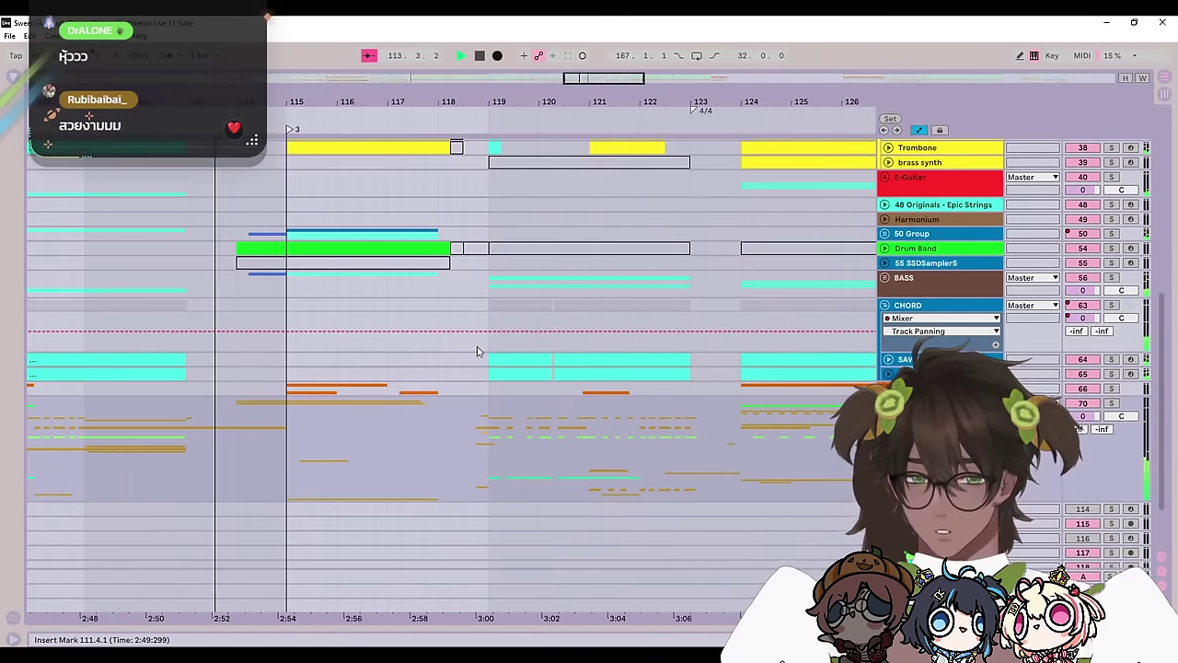
drag(638, 77, 612, 78)
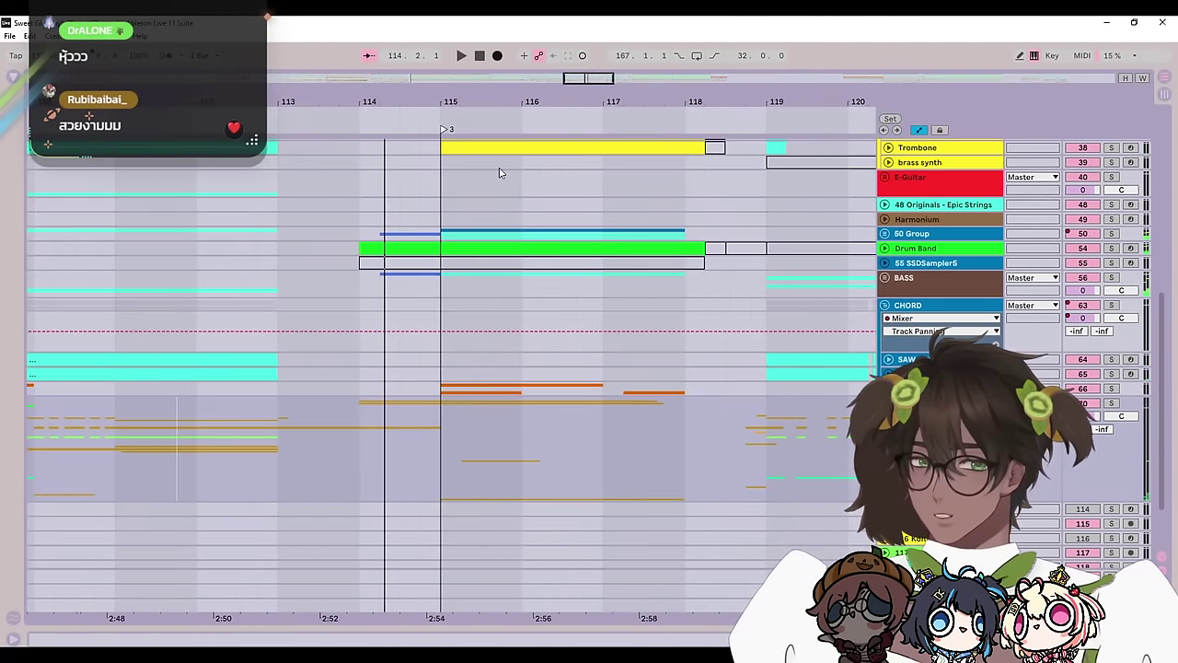
Step: Fold the CHORD group and play the full arrangement from bar 113 to position 118.3.1
click(198, 347)
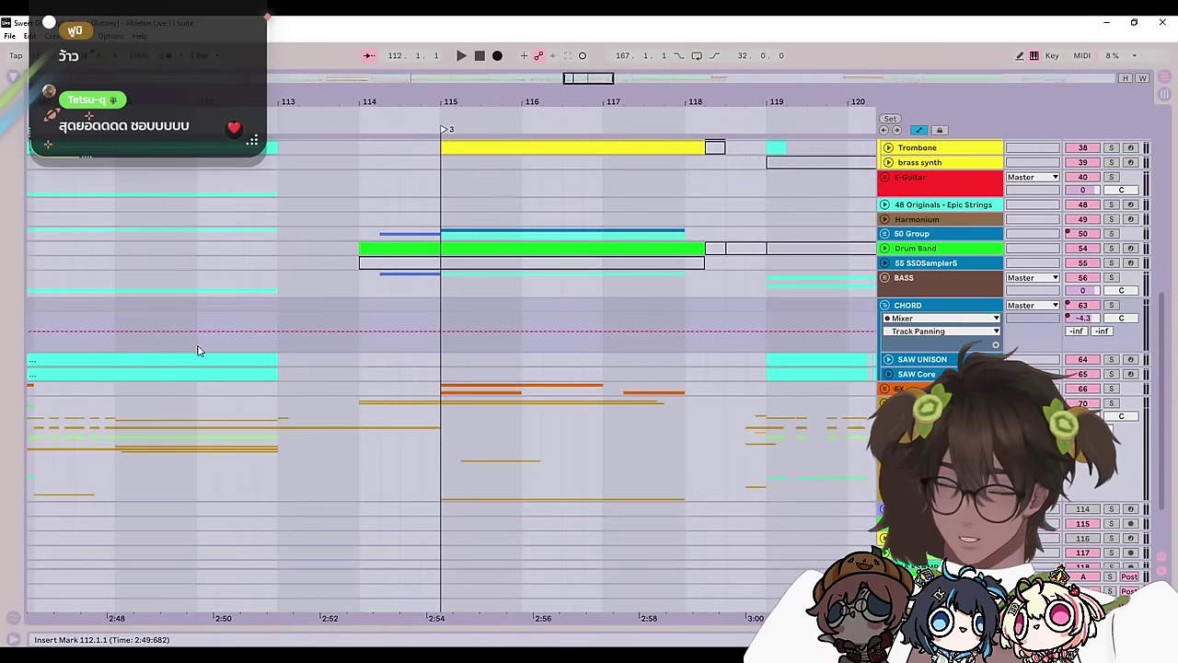
click(248, 408)
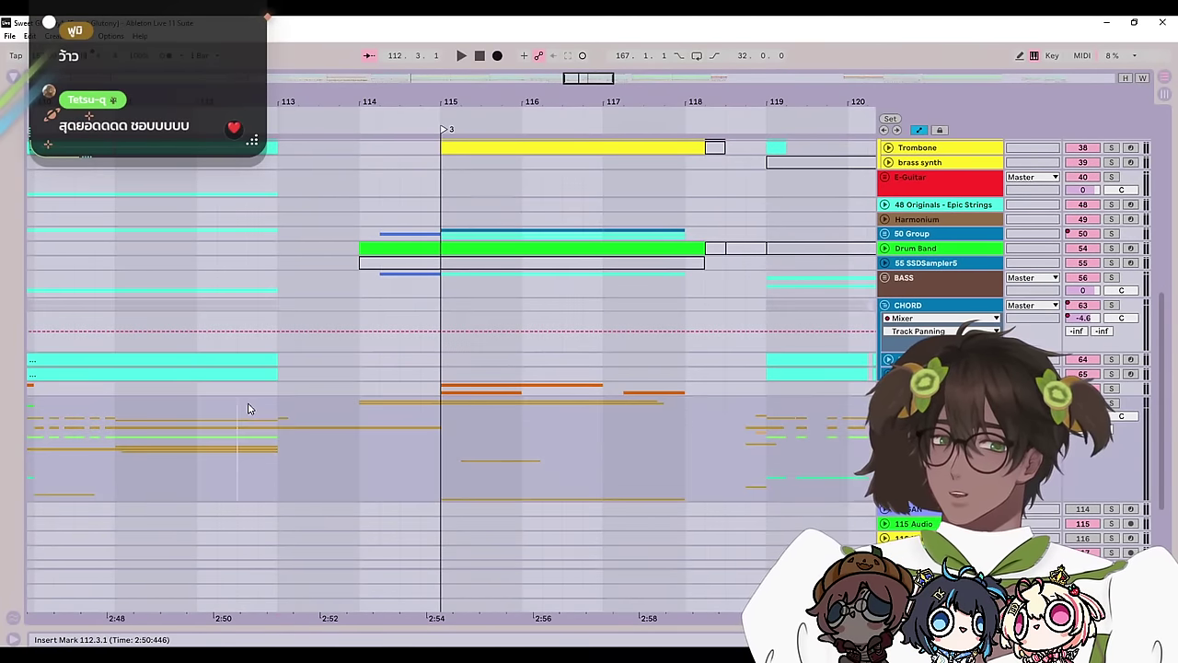
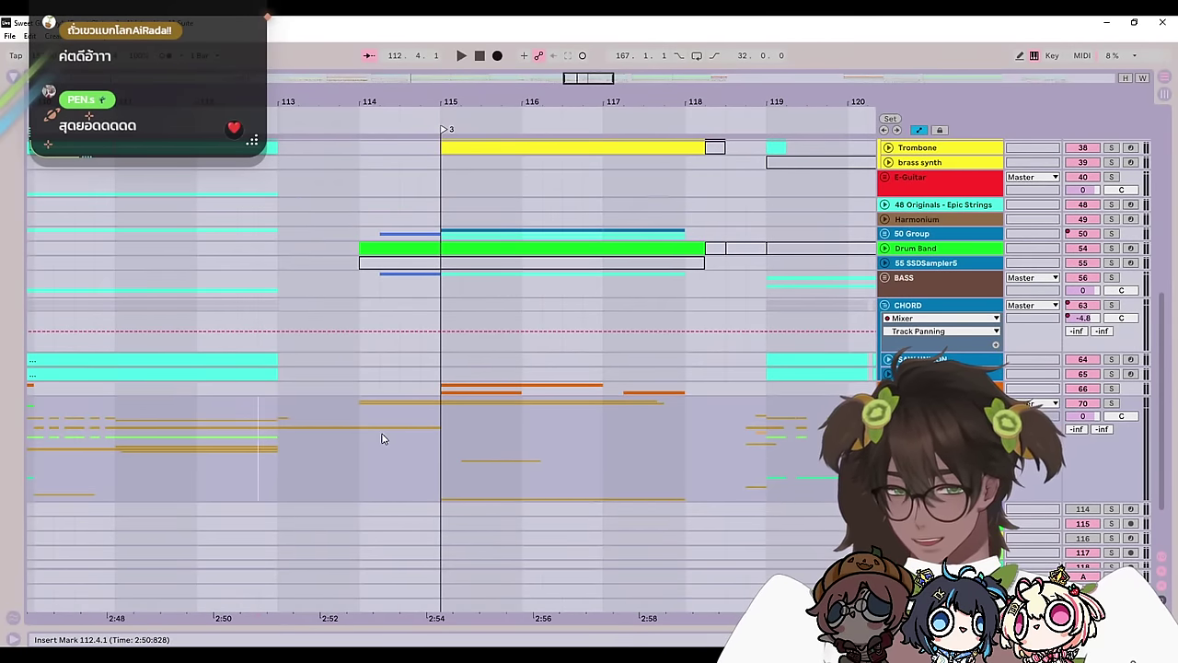
click(887, 305)
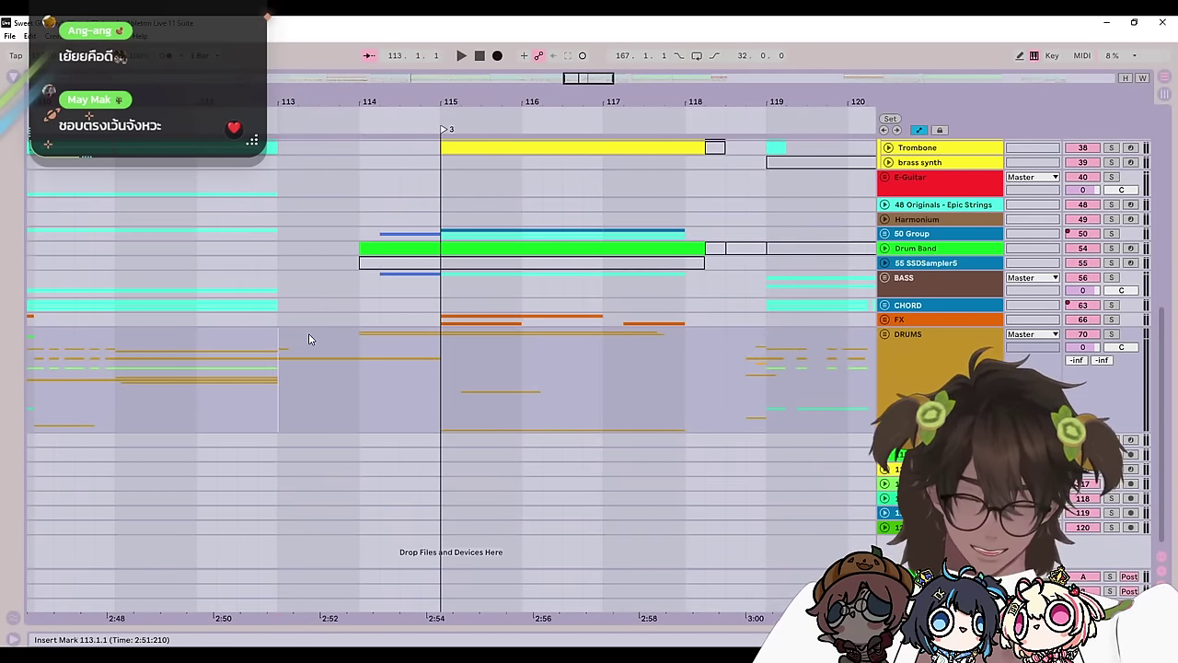
key(space)
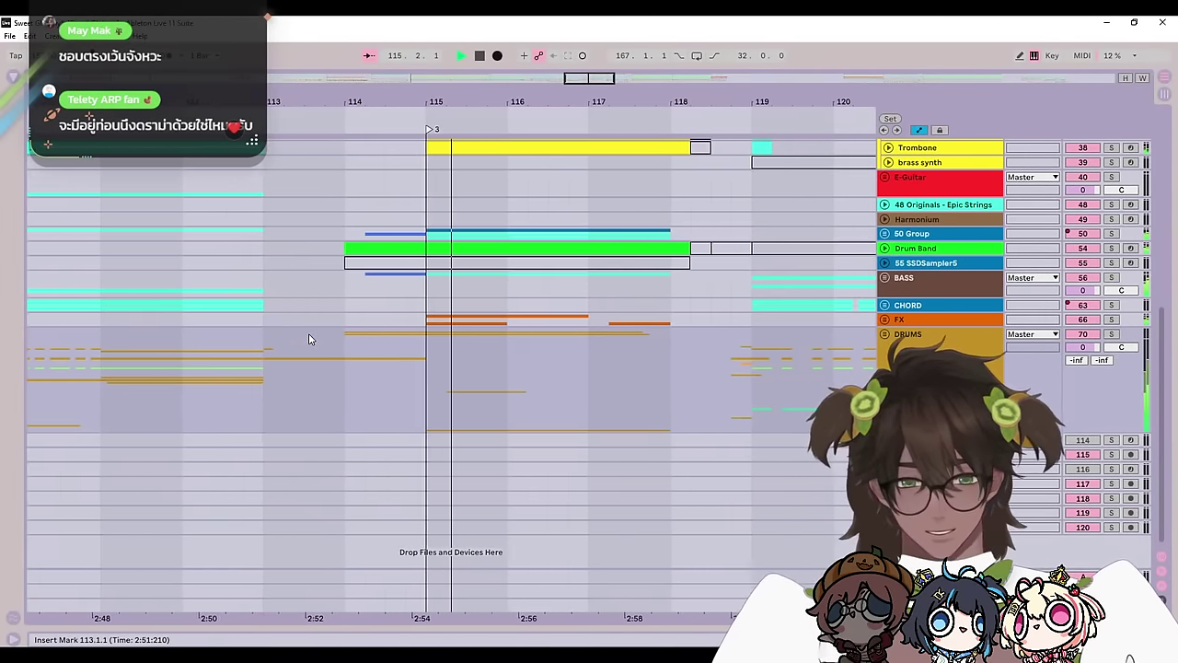
scroll(548, 414, up, 3)
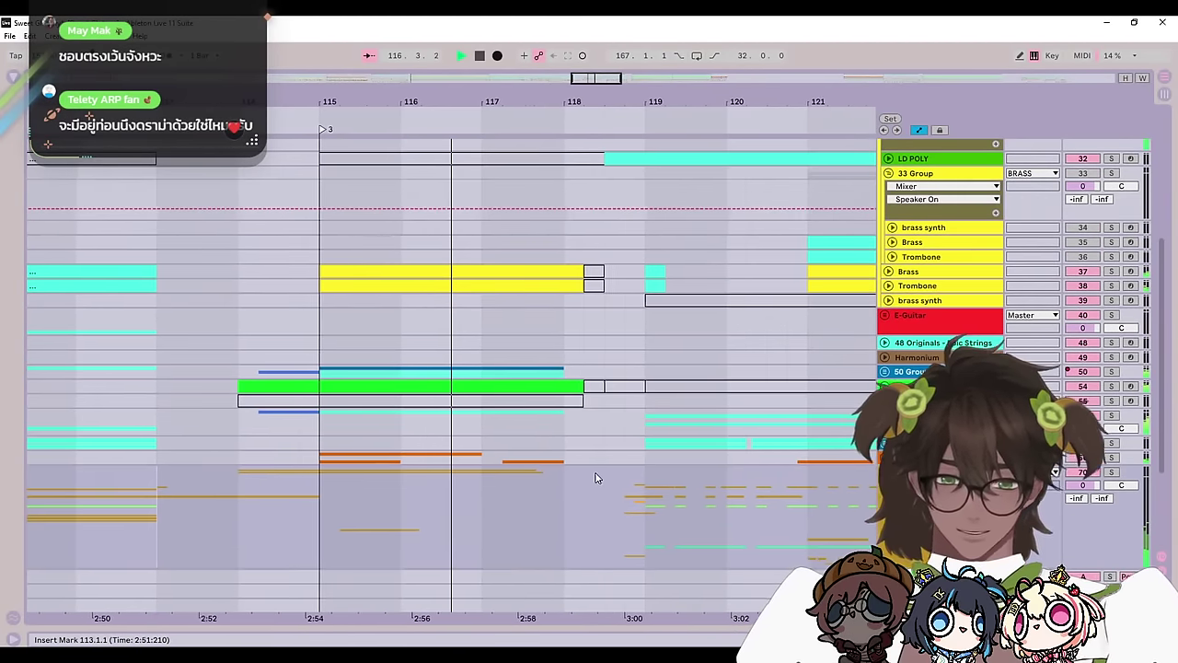
scroll(603, 477, up, 1)
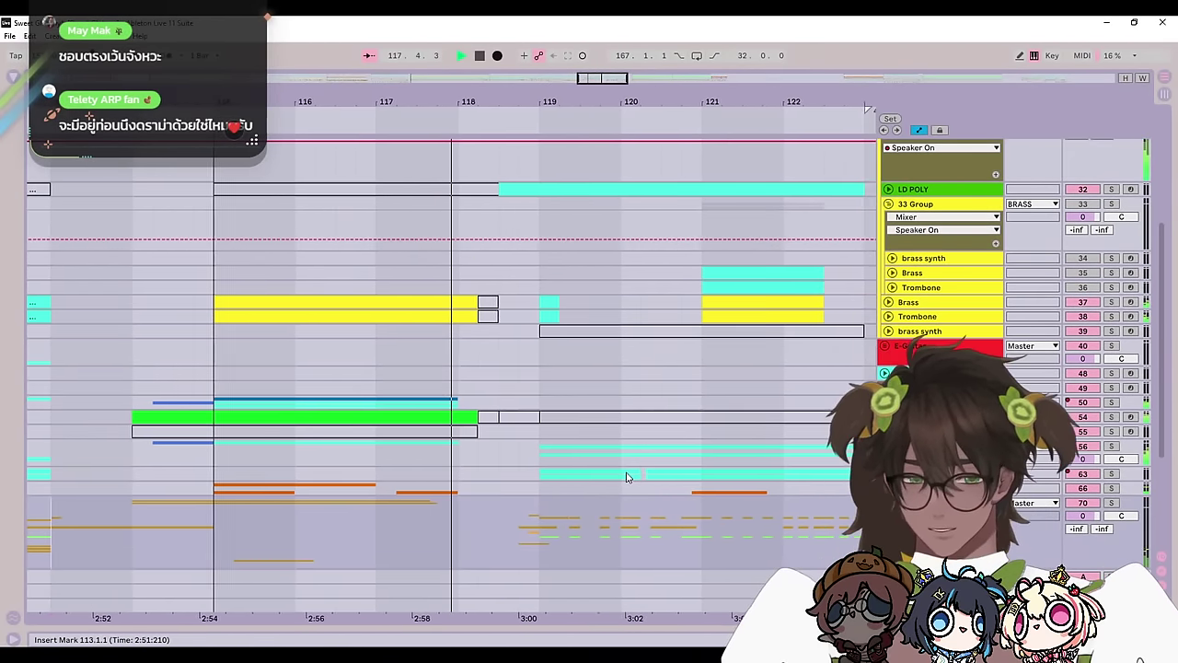
key(space)
Step: Unfold the KEYS group to show its tracks around bars 115 to 120
drag(473, 467, 710, 582)
scroll(720, 566, up, 3)
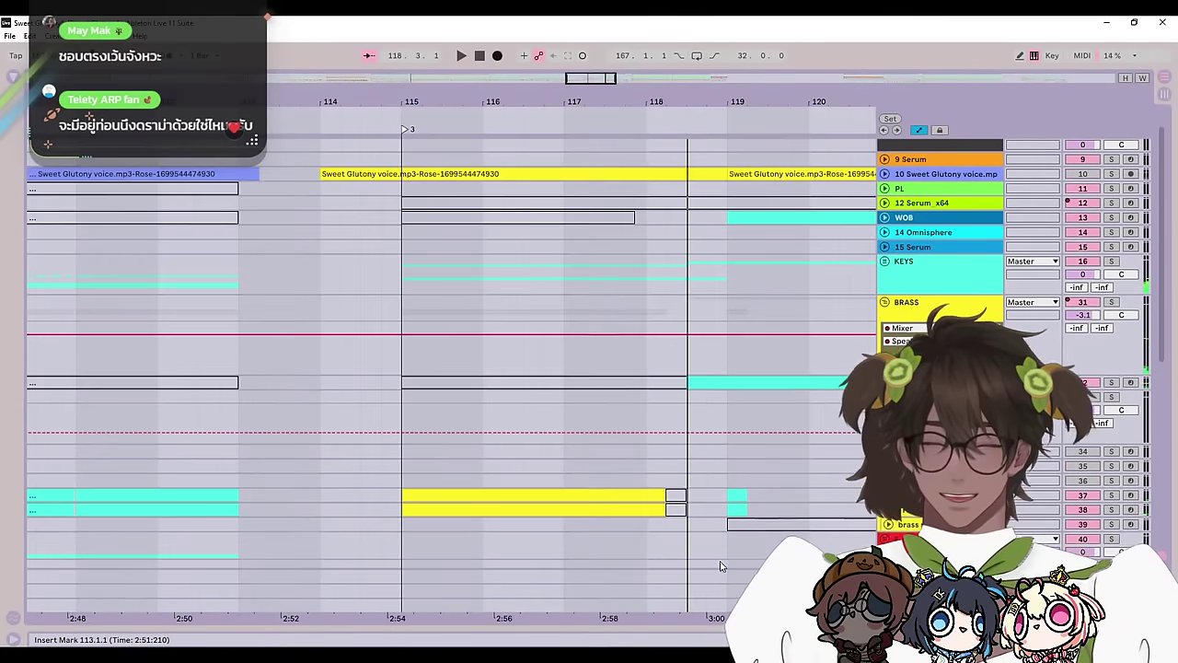
scroll(681, 479, up, 1)
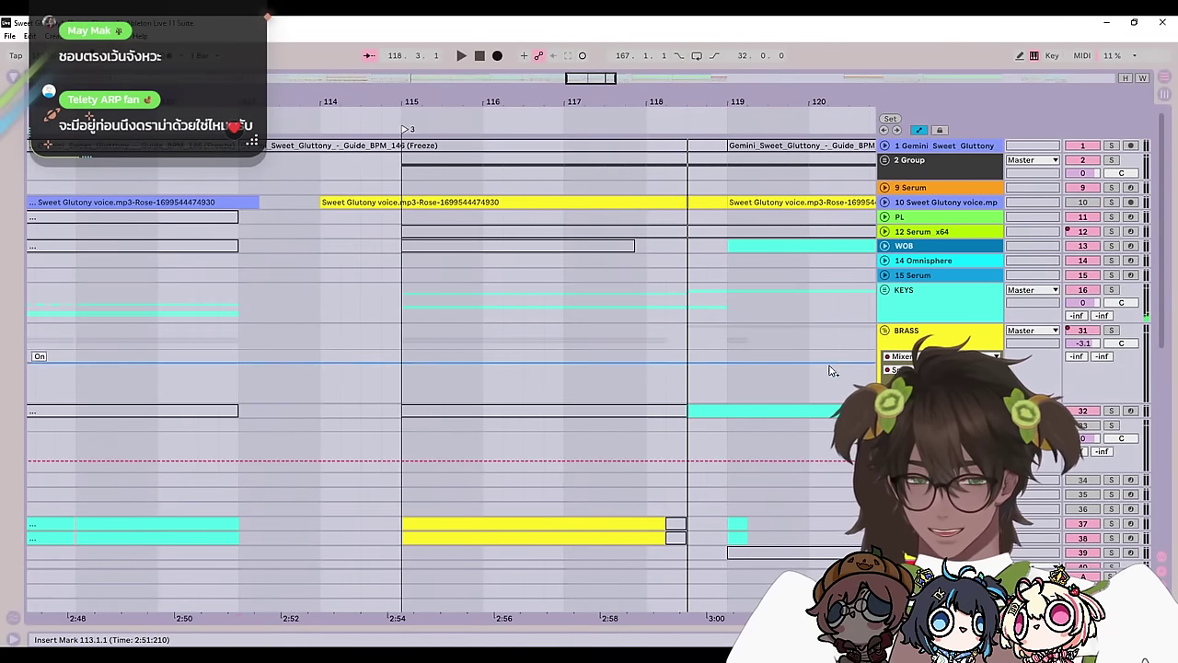
click(885, 291)
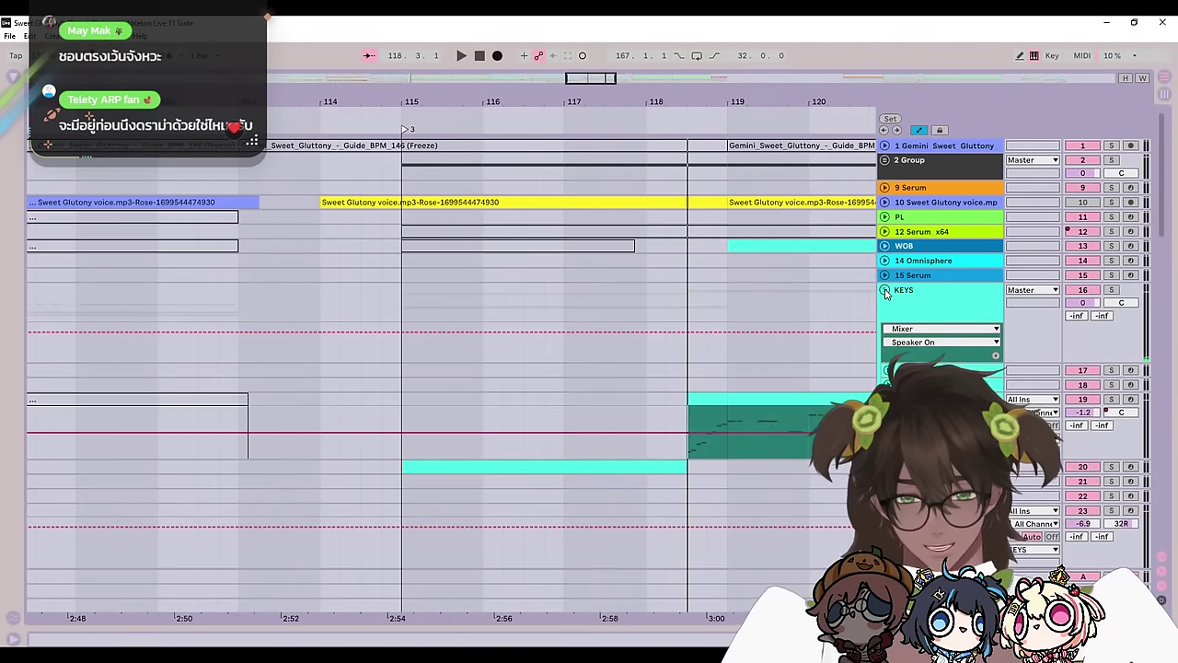
Step: Unfold the Basic Bright Marimba track in the KEYS group and select the span from 114.4.1 to 115.1.1 before its clip
scroll(870, 324, down, 1)
click(888, 451)
scroll(780, 500, down, 4)
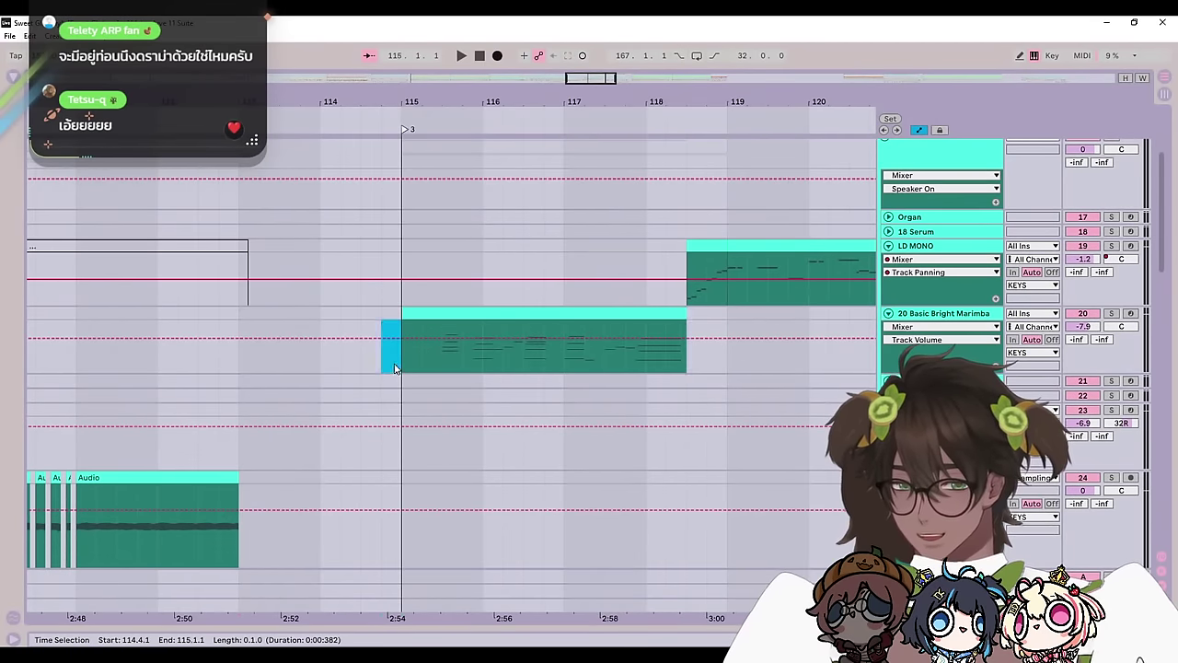
click(394, 369)
click(412, 401)
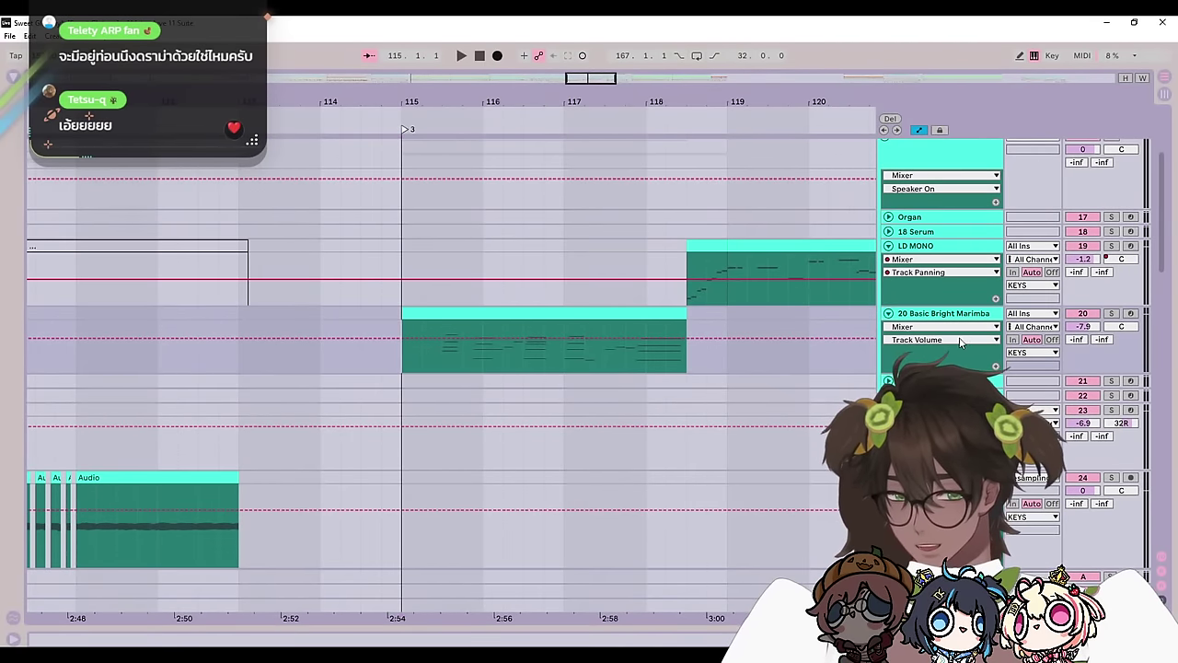
Step: Play the soloed KEYS group from bar 115 while folding the LD MONO AUDIO, 23 Serum and 27 Group tracks
scroll(1070, 318, up, 5)
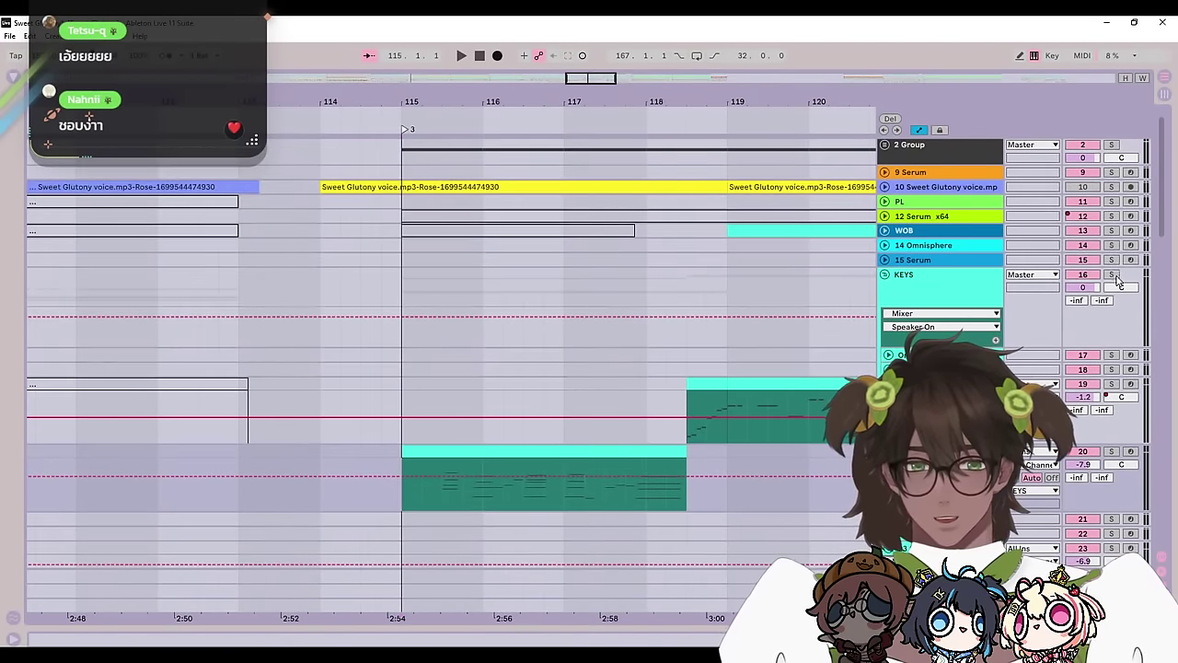
key(space)
scroll(1109, 285, down, 10)
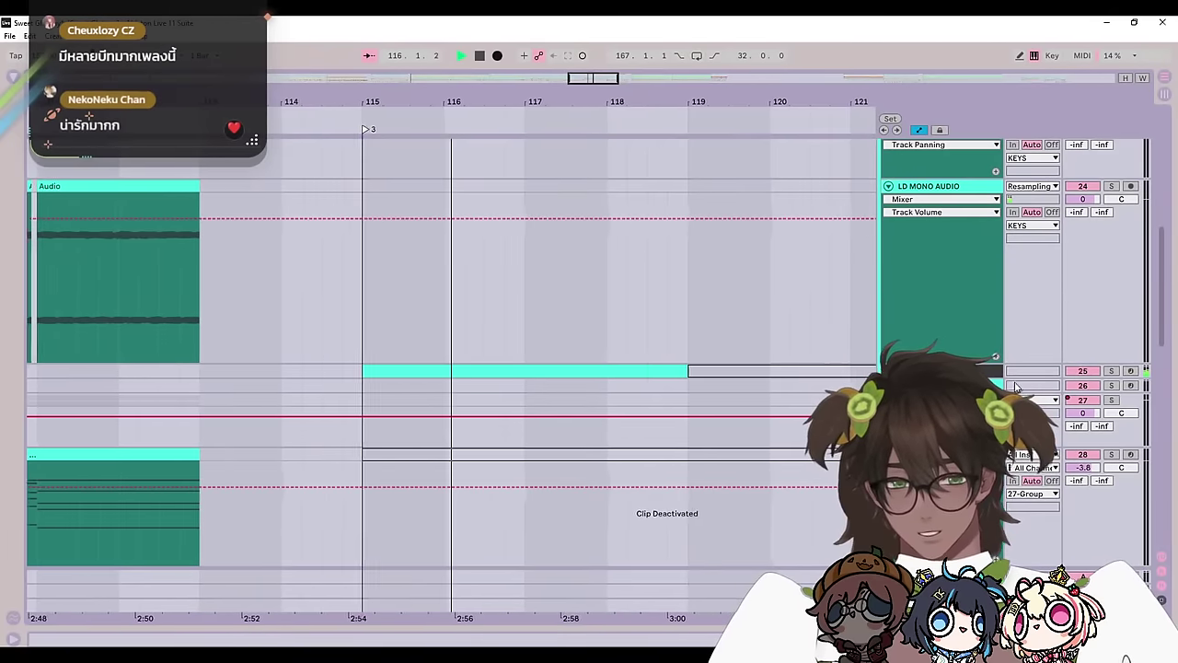
scroll(846, 224, up, 3)
click(888, 263)
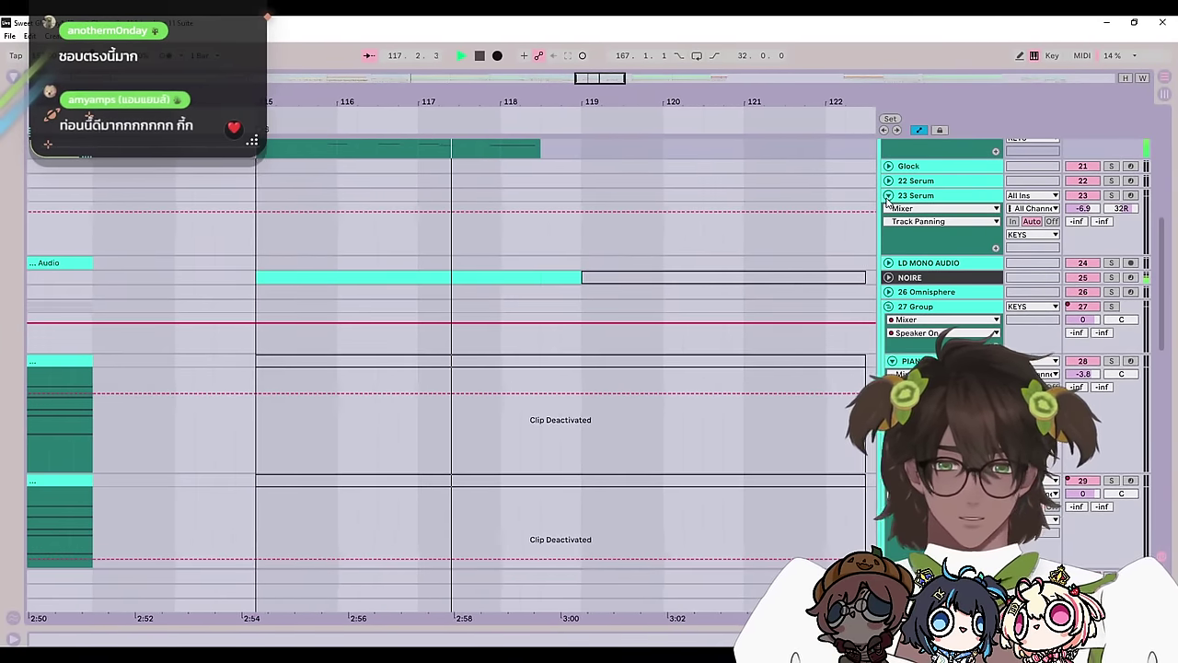
click(888, 196)
click(888, 255)
Step: Unfold tracks 37 and 38 in the BRASS group, add BRASS to the solo and play from bar 115
drag(580, 425, 948, 332)
key(space)
click(892, 383)
click(891, 477)
key(space)
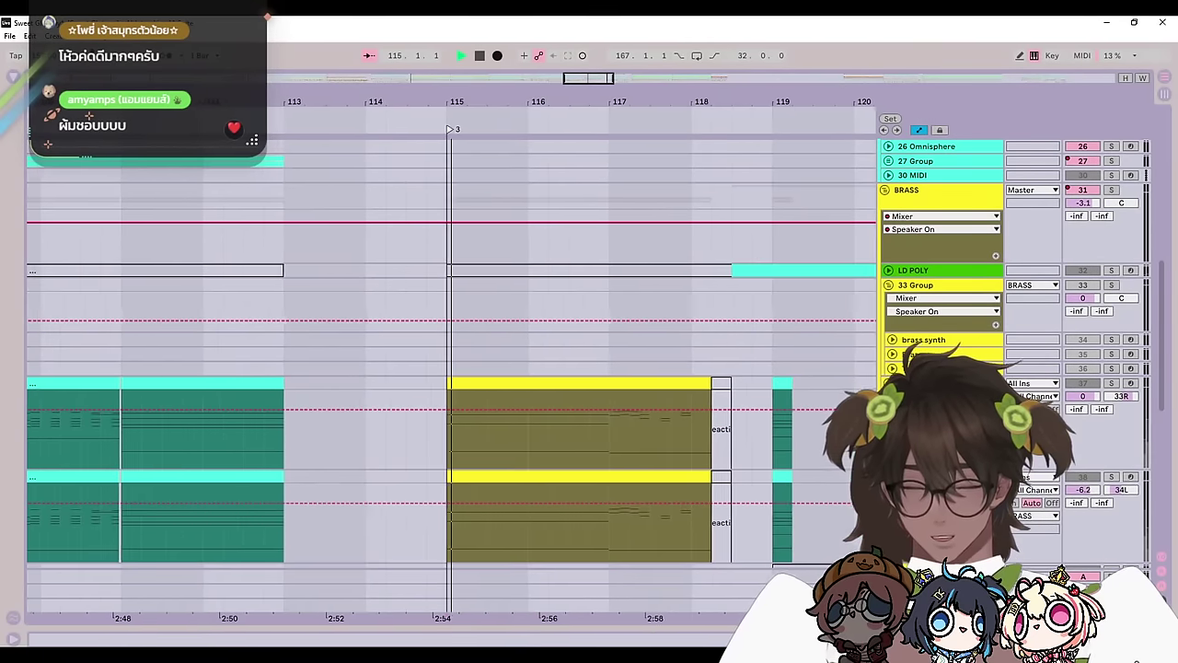
key(space)
click(1113, 190)
key(space)
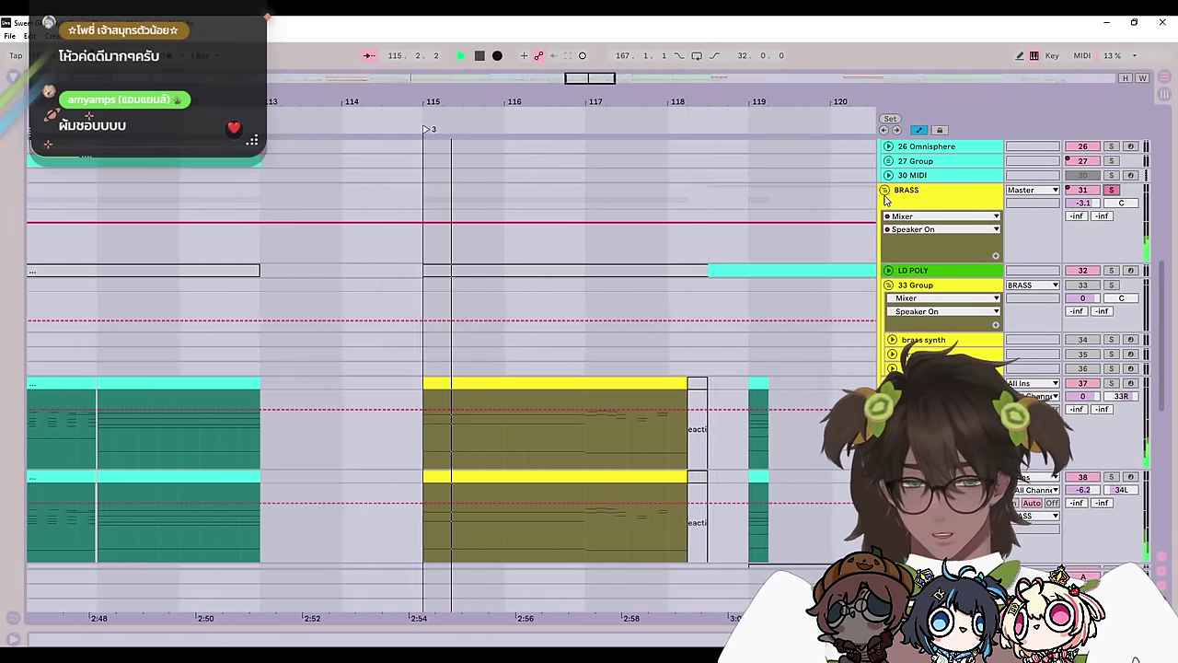
Step: Fold the BRASS group, unfold 50 Group and add it to the solo, replaying from bar 115
click(884, 190)
scroll(841, 309, down, 1)
scroll(843, 316, up, 1)
click(884, 264)
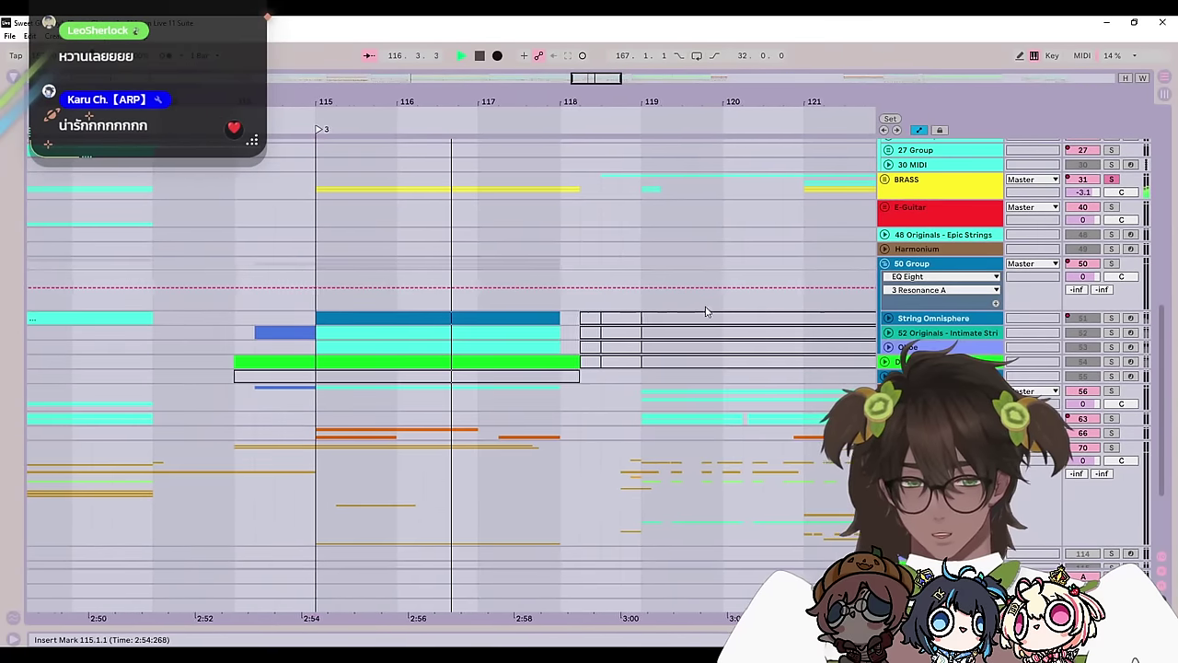
ctrl+click(1111, 264)
key(space)
key(space)
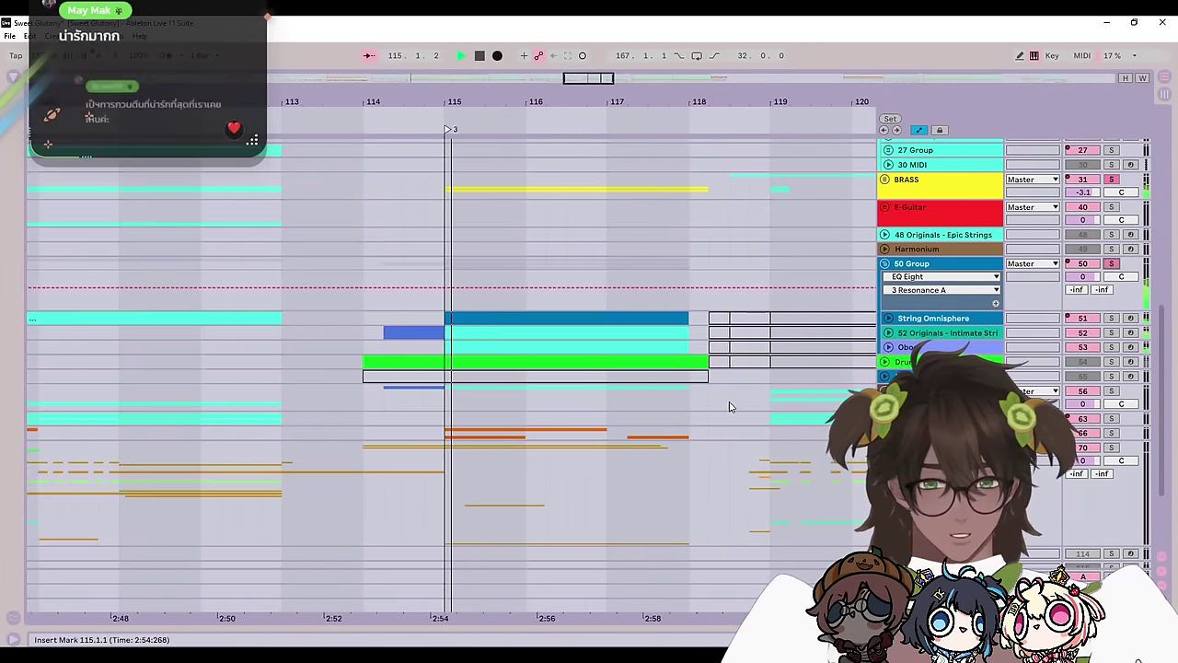
Step: Unfold the Drum Band track, add it to the solo and play the soloed parts from bar 115
scroll(729, 414, down, 1)
drag(727, 429, 830, 478)
click(885, 336)
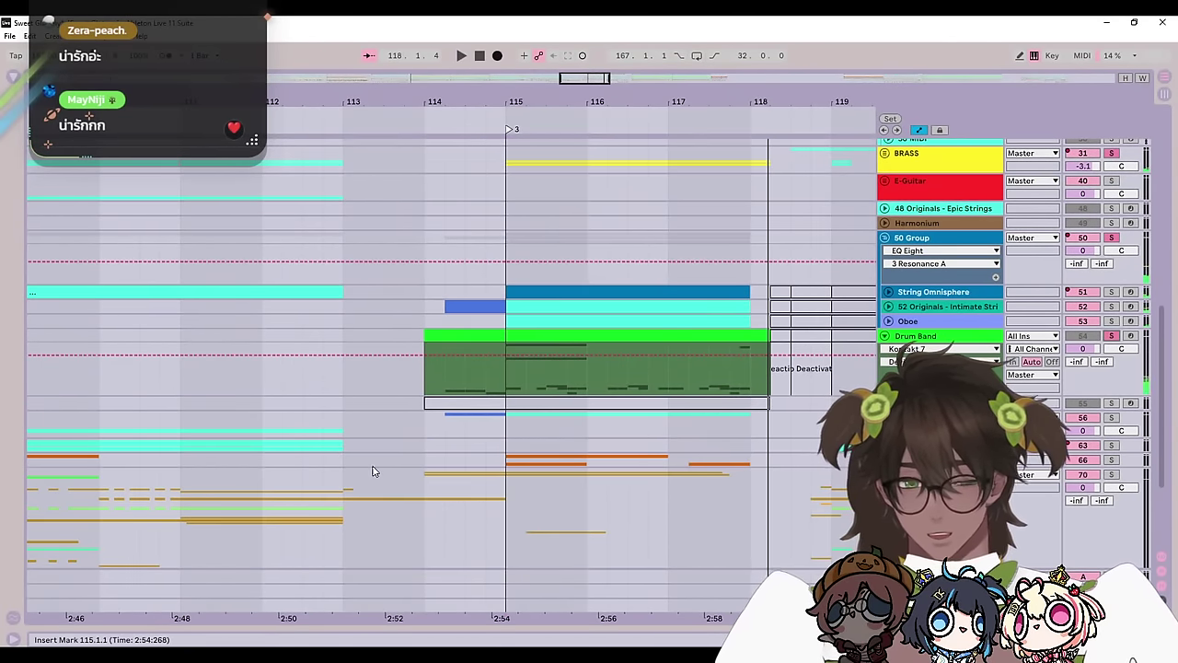
key(space)
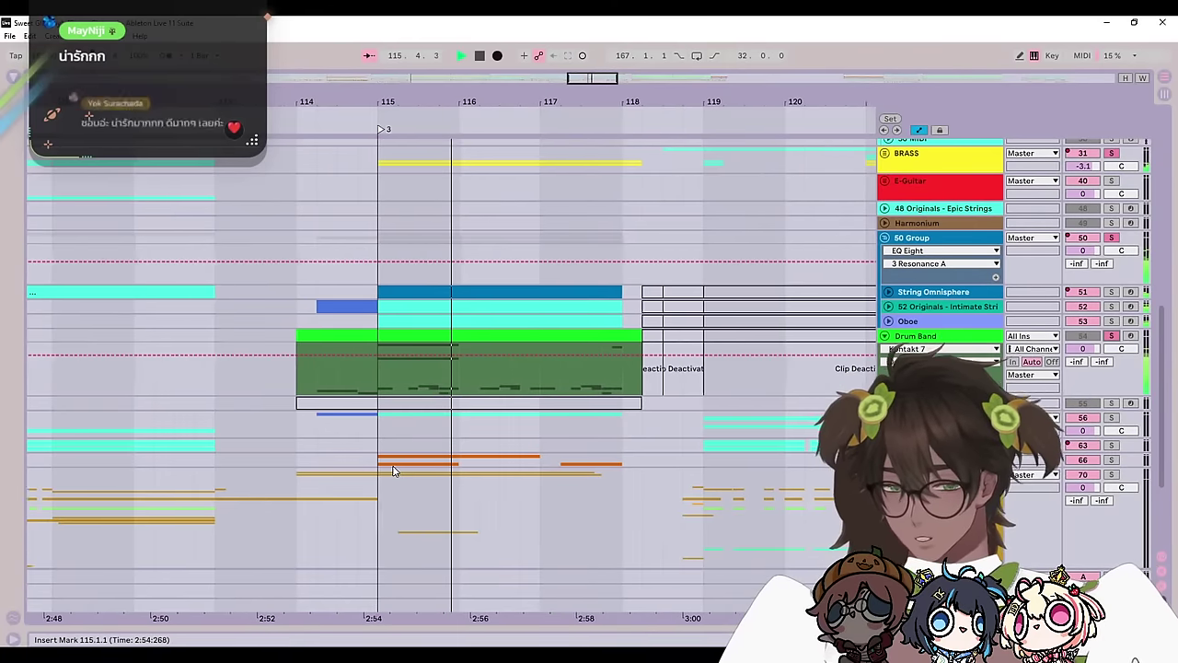
Step: Unfold the BASS group and add it to the soloed groups
drag(518, 530, 775, 490)
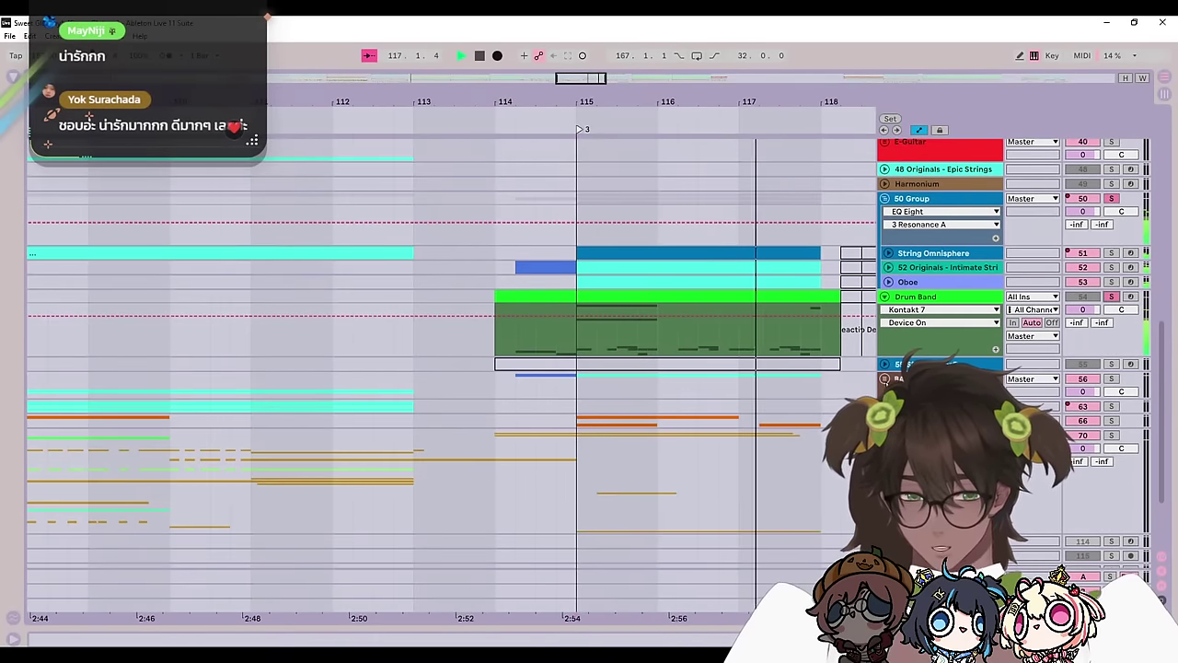
click(885, 379)
scroll(884, 379, down, 2)
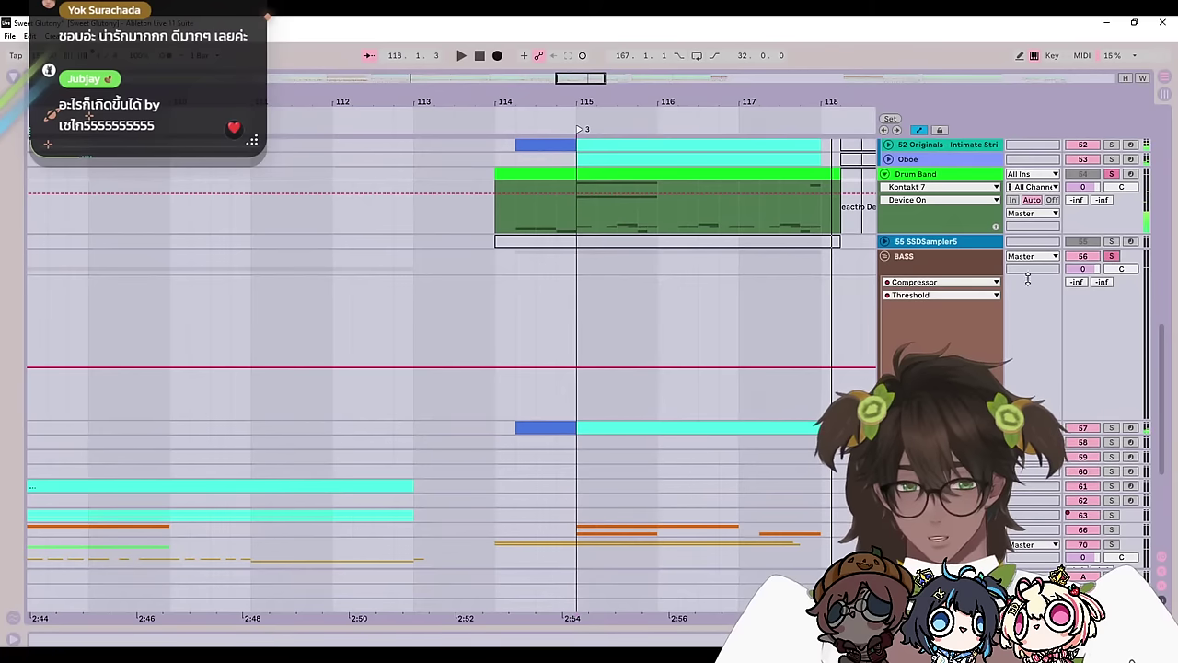
Step: Add the DRUMS group to the solo and play the soloed groups from bar 114
scroll(1027, 278, down, 4)
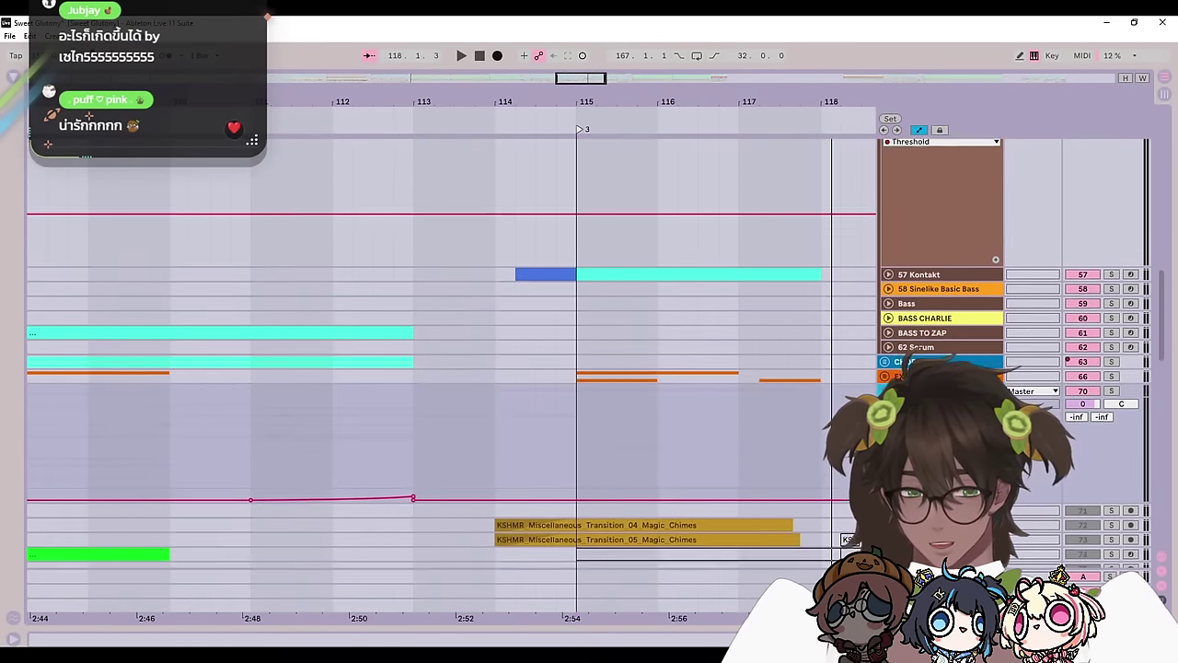
scroll(589, 373, down, 4)
click(505, 405)
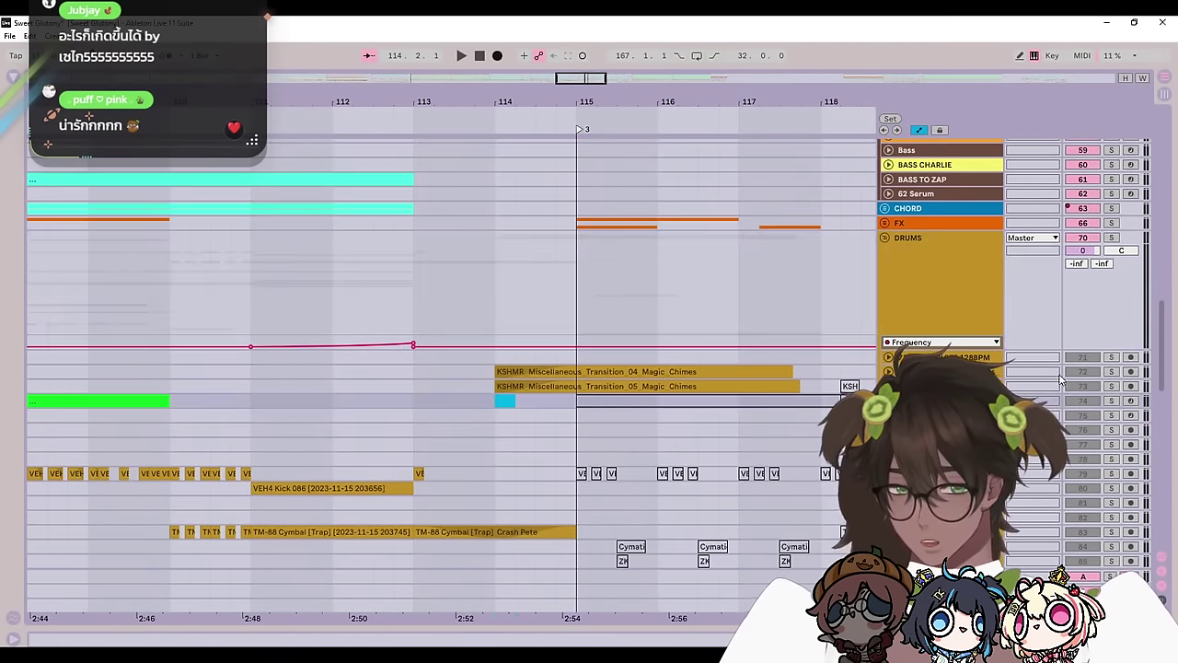
key(space)
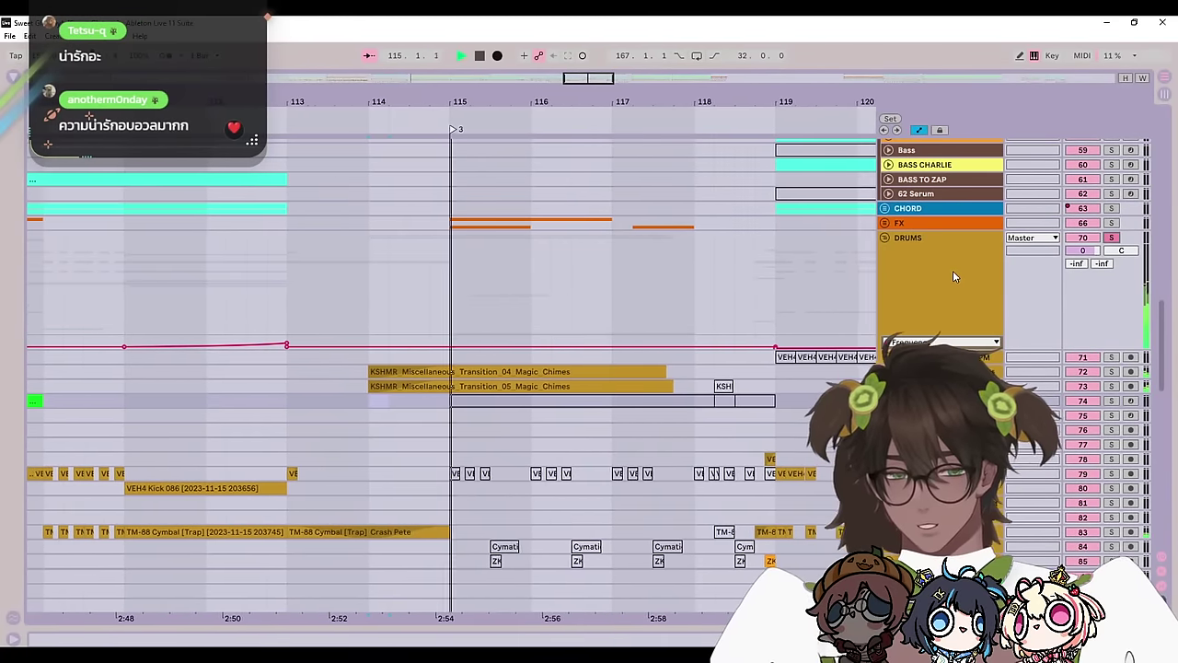
Step: Fold the DRUMS and BASS groups while playing the soloed groups on to bar 122
scroll(953, 271, up, 1)
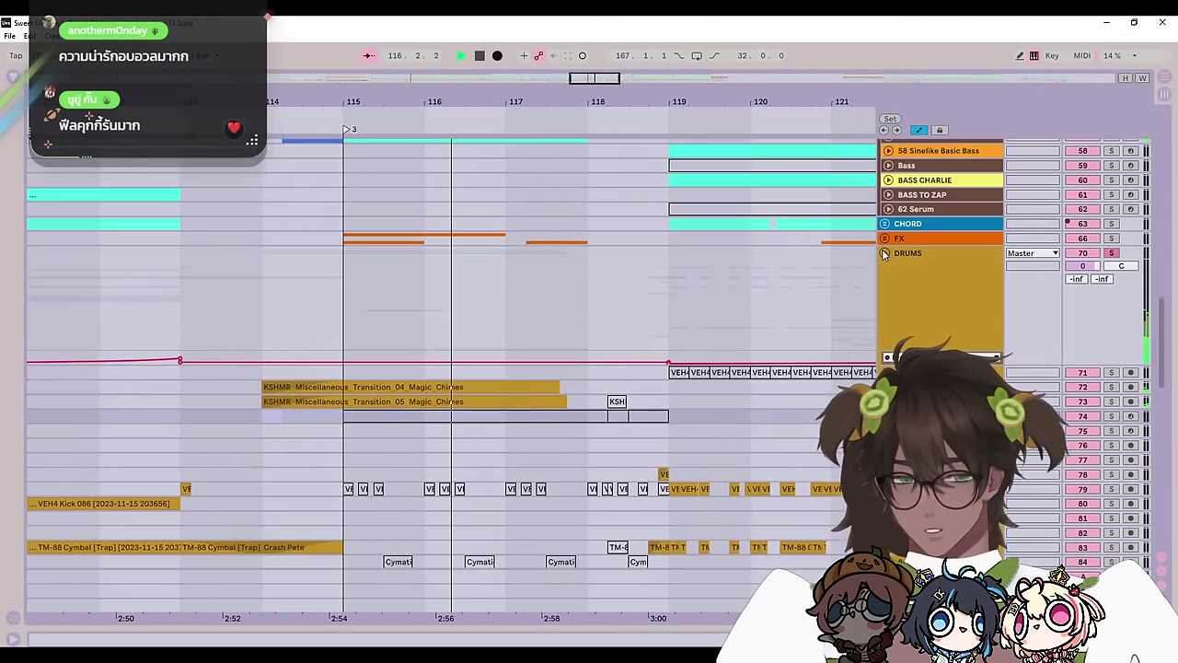
click(885, 253)
drag(523, 339, 421, 472)
click(413, 364)
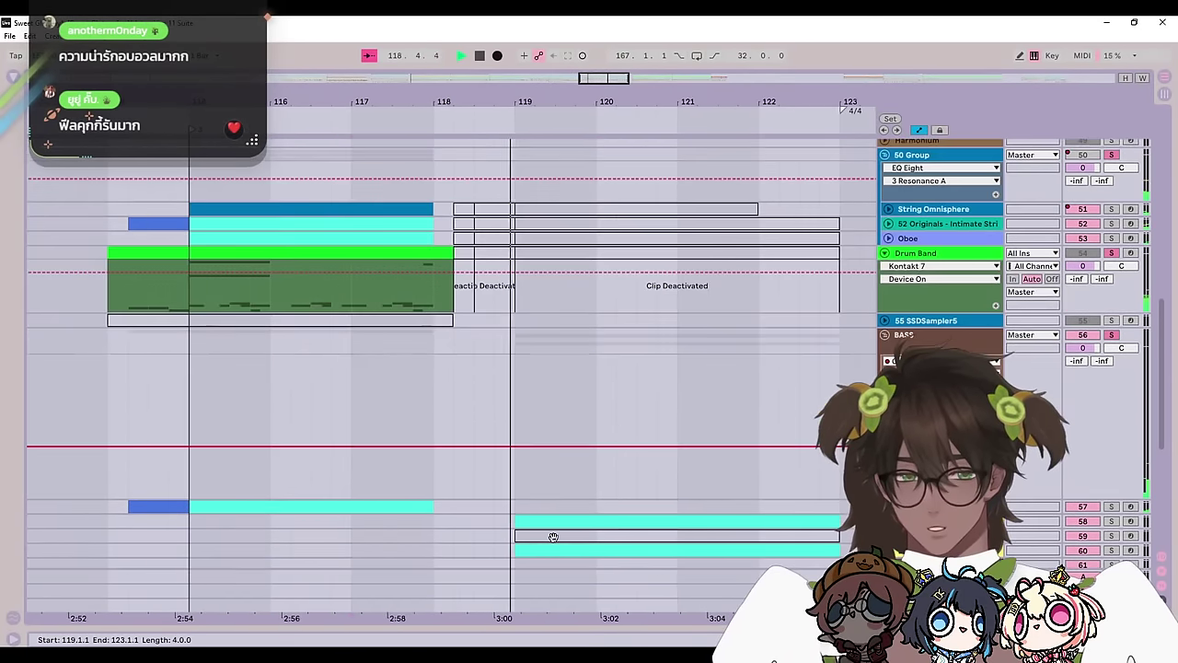
scroll(543, 372, up, 5)
scroll(499, 340, right, 3)
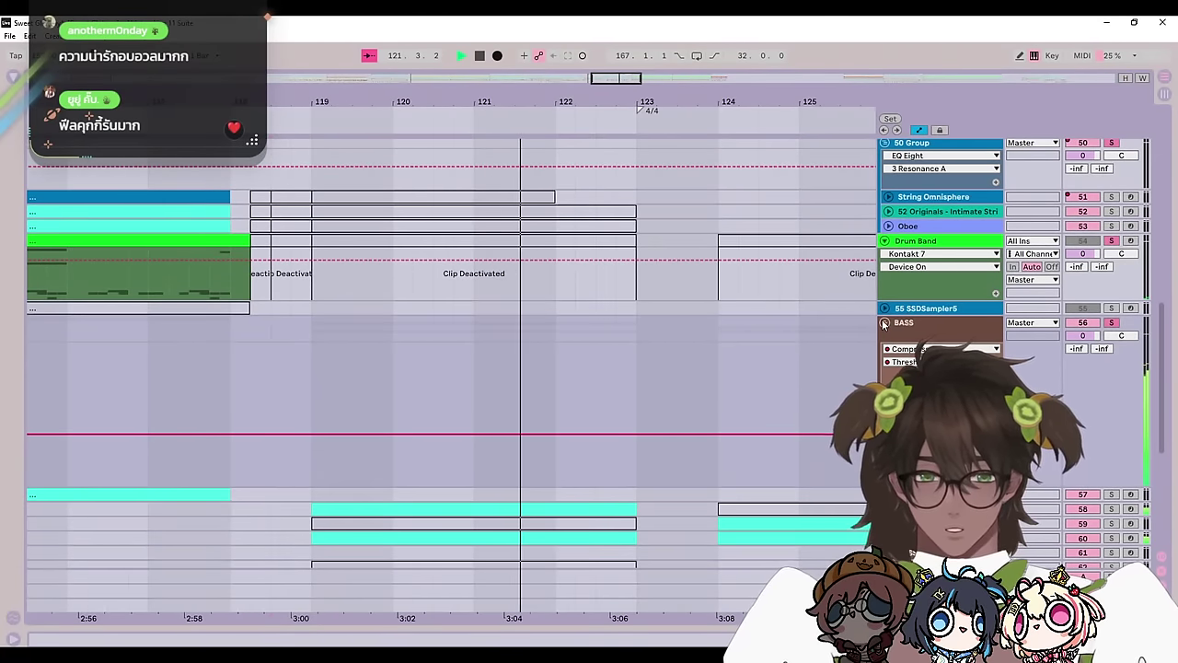
scroll(673, 413, up, 10)
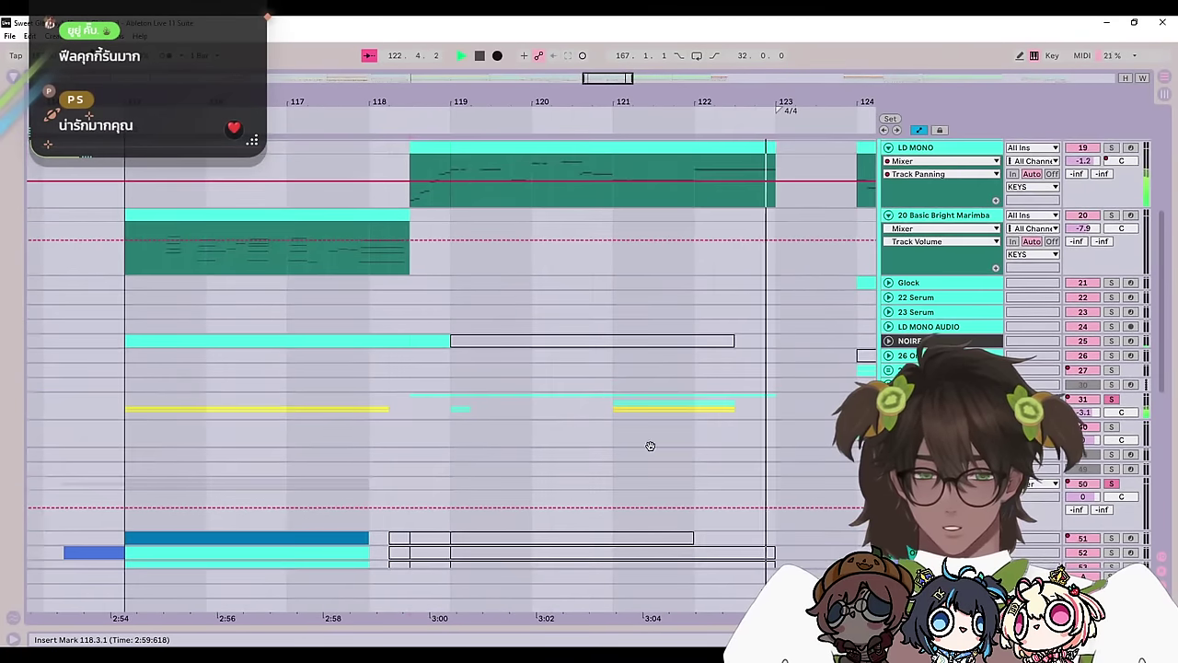
Step: Stop playback and place the insert marker at 114.4.1 in the 27 Group lane
scroll(650, 445, left, 3)
scroll(703, 388, down, 1)
click(338, 327)
scroll(1093, 488, up, 1)
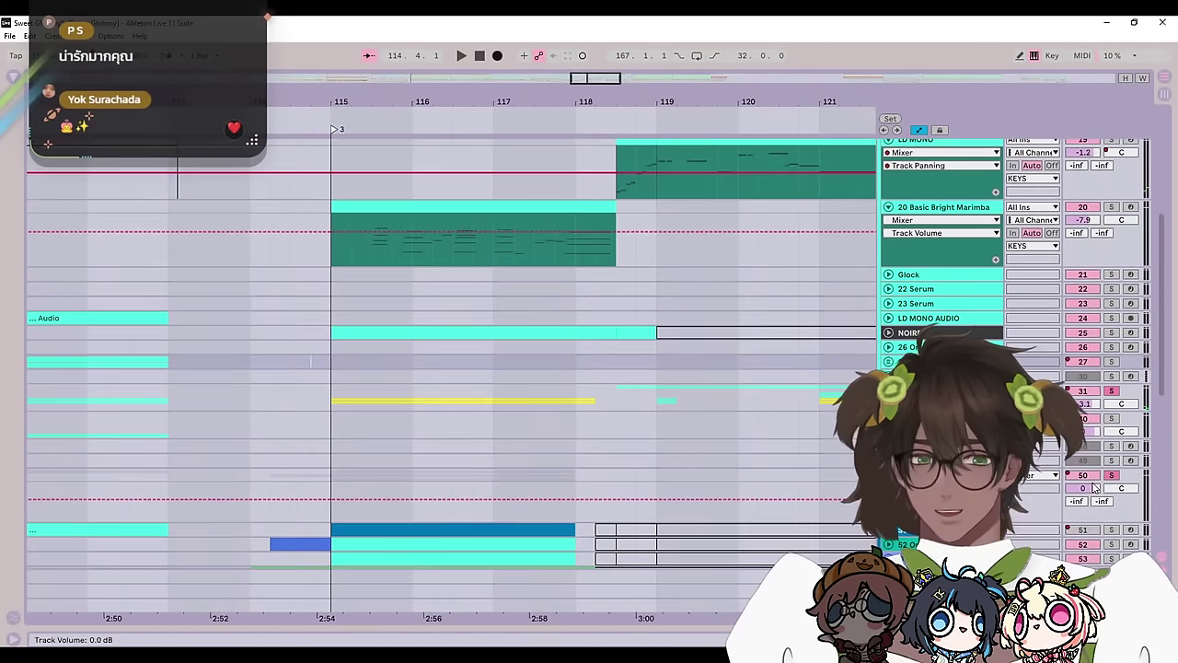
Step: Clear the solos and fold the Drum Band track and 50 Group
scroll(355, 359, down, 5)
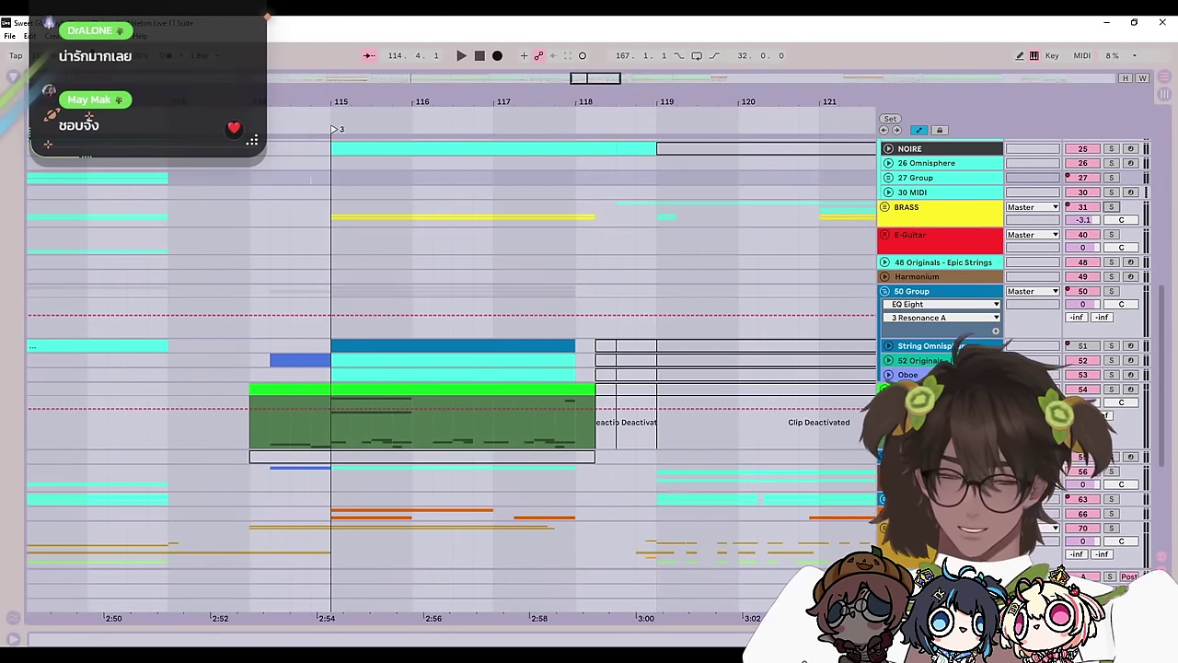
click(888, 389)
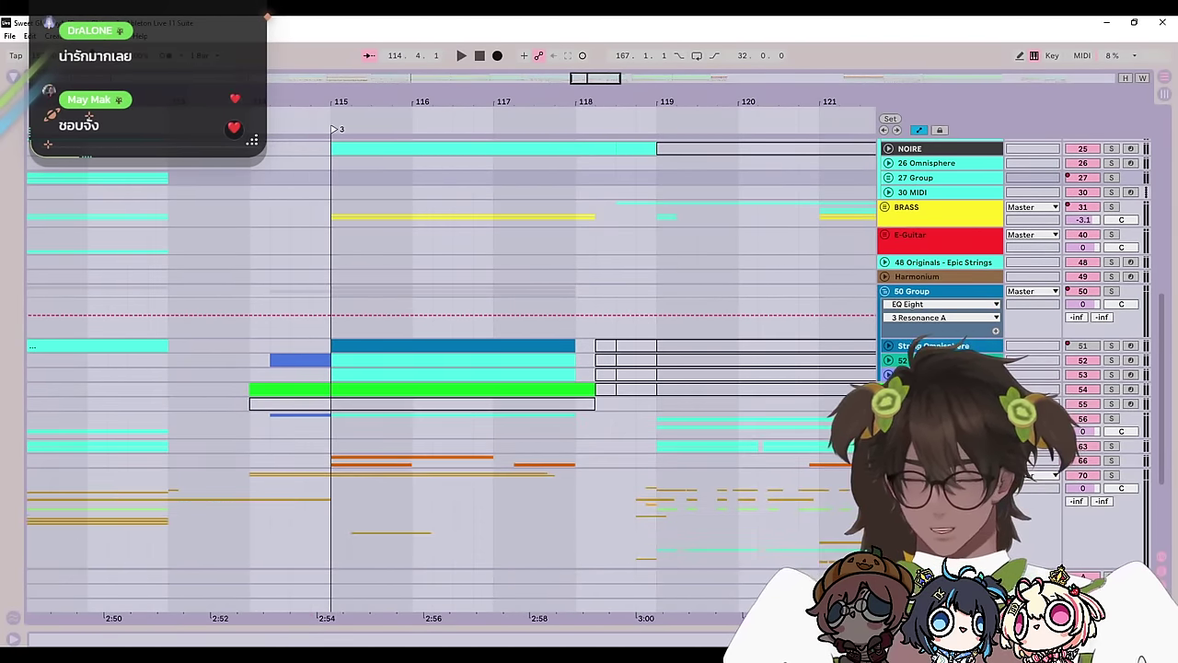
click(885, 292)
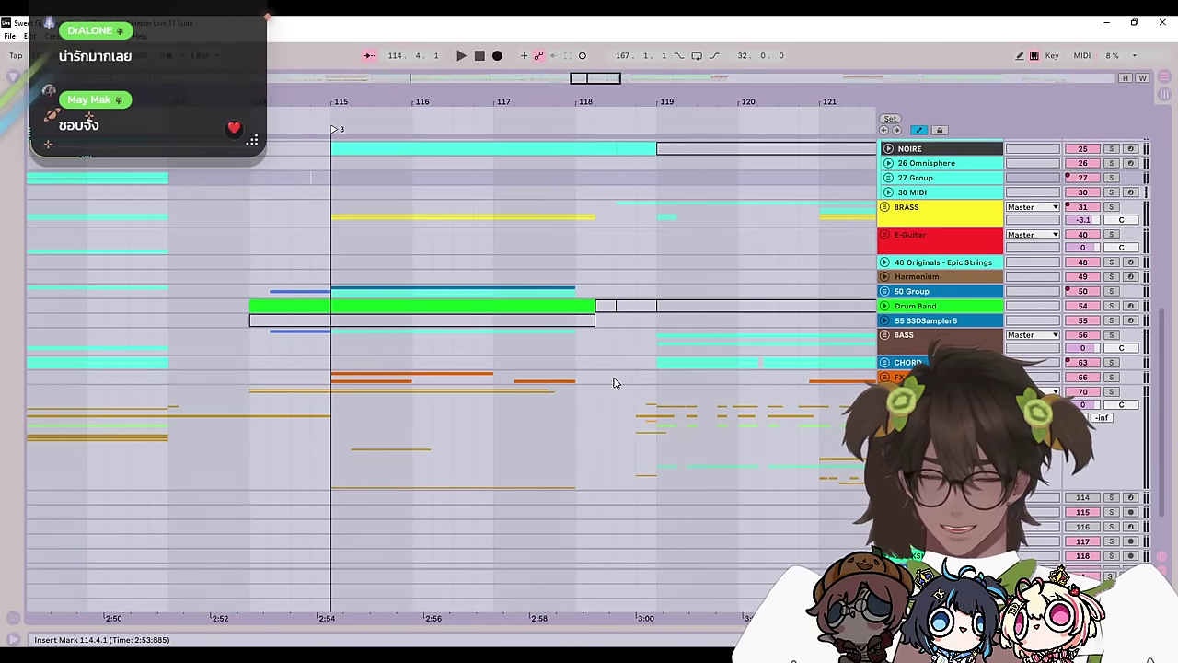
Step: Place the insert marker at 118.1.1 in the FX lane and again in the DRUMS lane
click(569, 383)
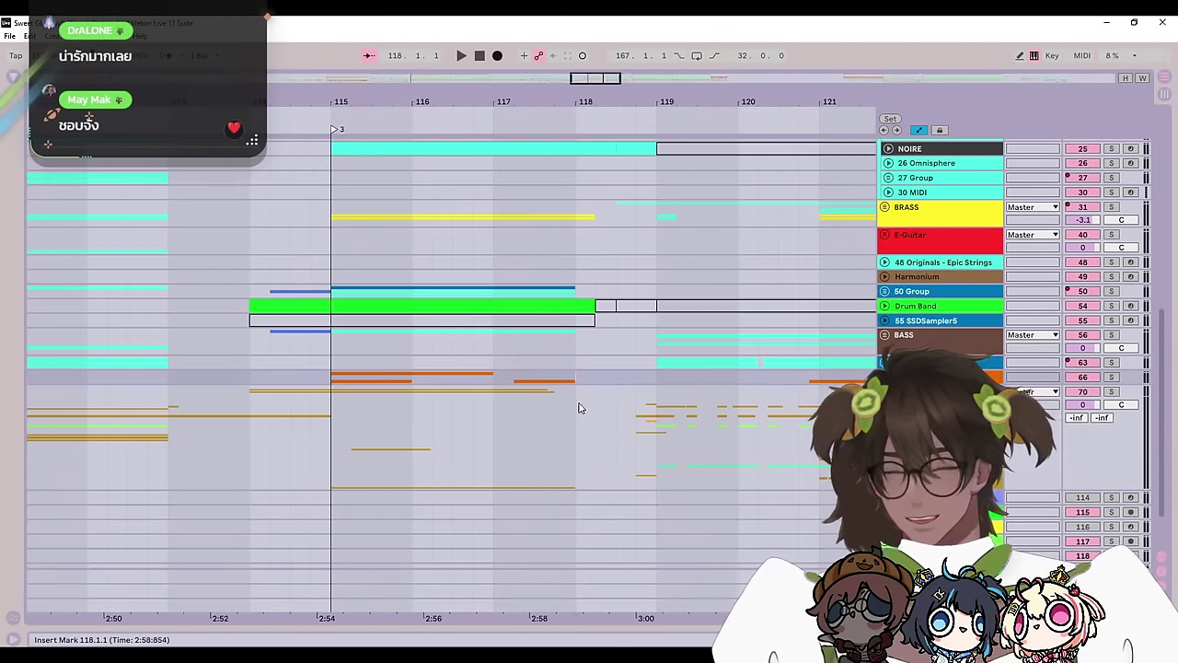
click(578, 408)
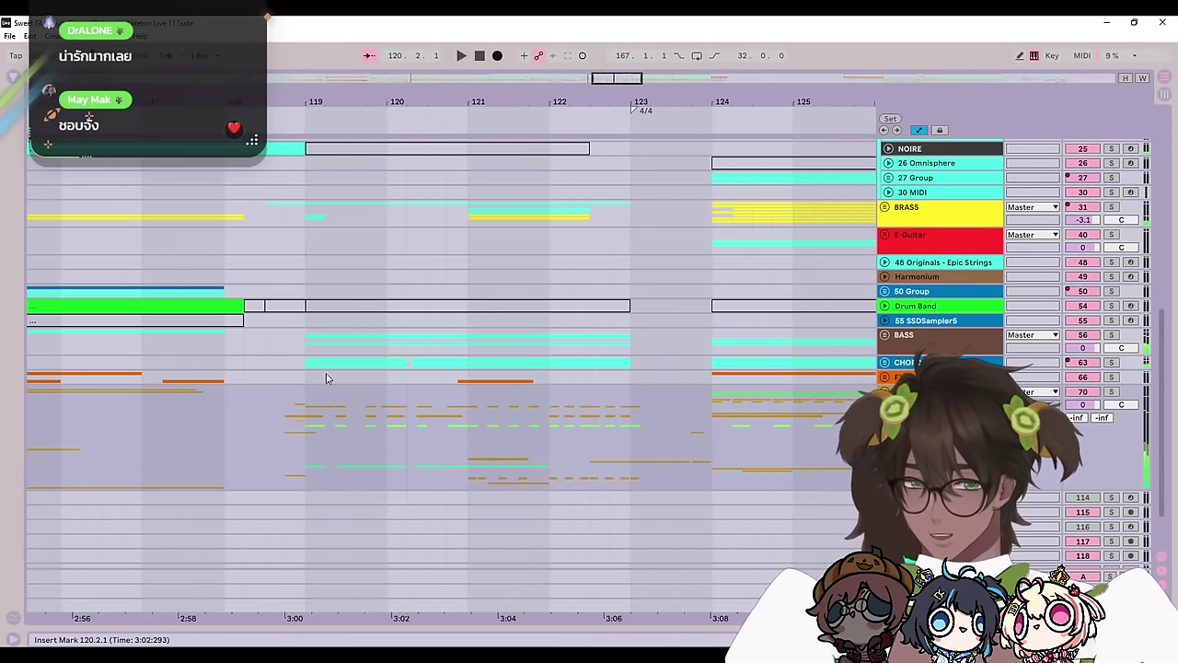
Step: Solo LD MONO in the KEYS group, clear that solo and play the full arrangement from 118.3.1 into bar 124
scroll(543, 447, up, 10)
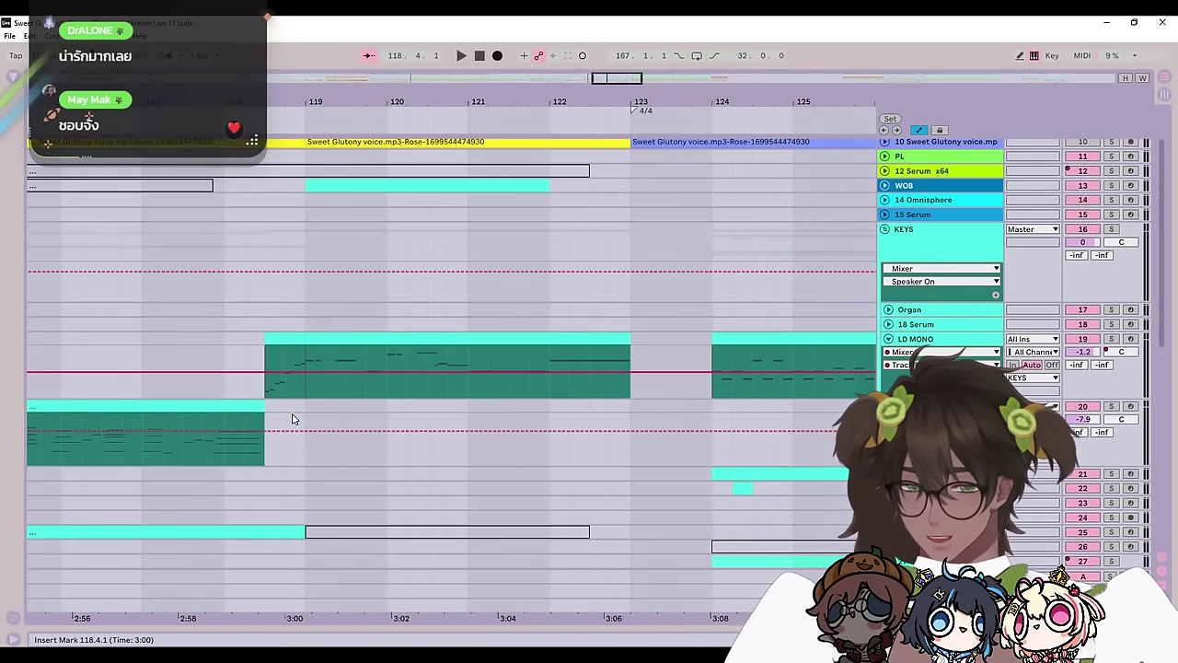
click(1077, 354)
click(1107, 345)
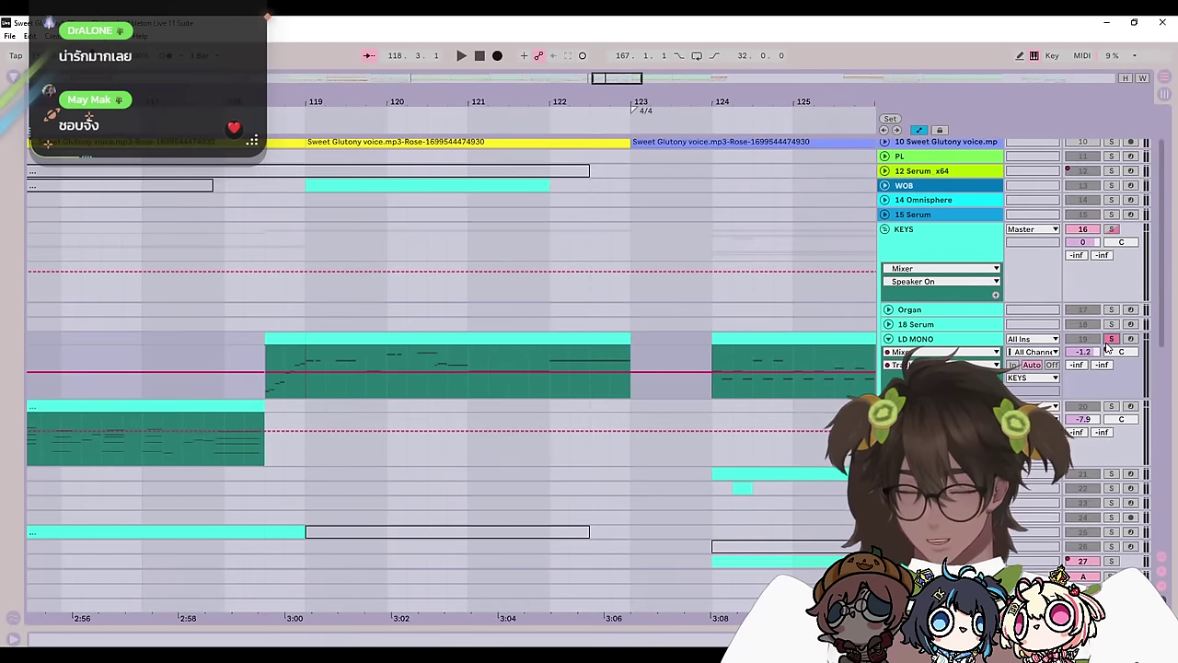
key(space)
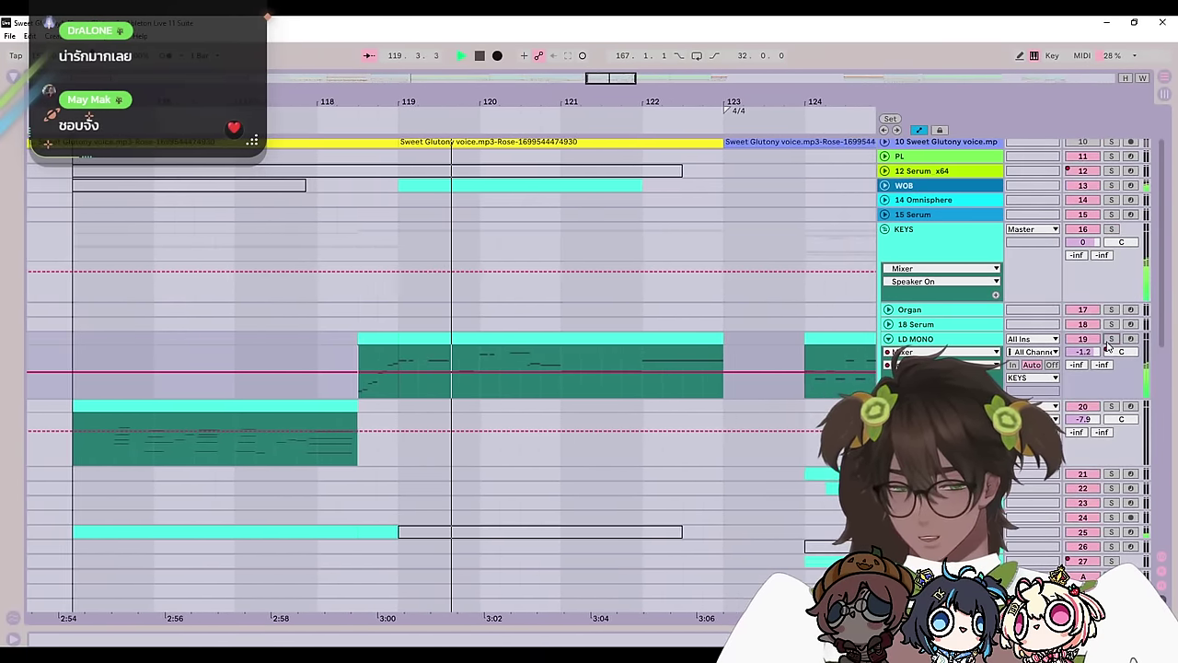
scroll(1107, 345, down, 10)
scroll(766, 421, down, 5)
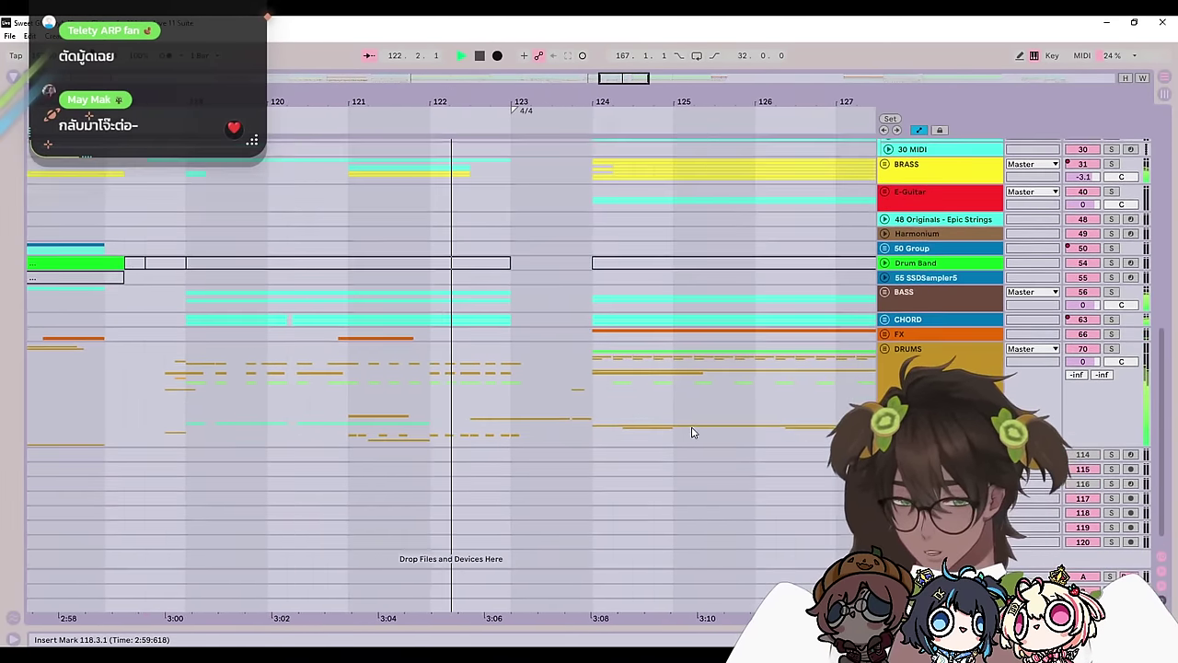
scroll(690, 439, up, 5)
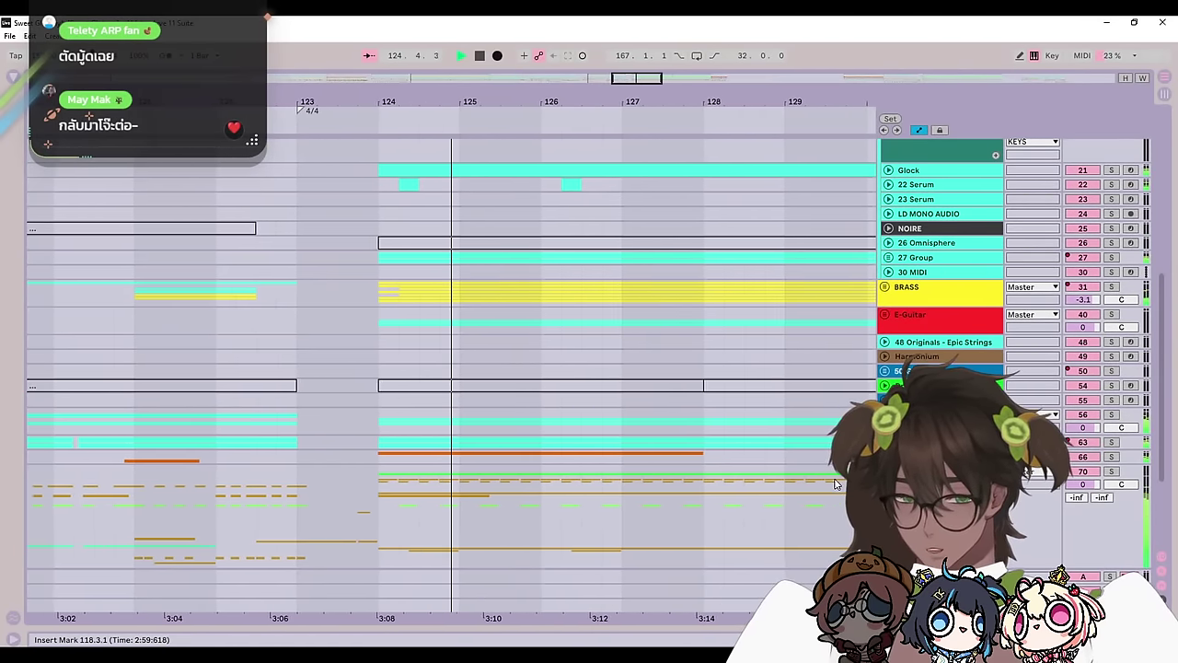
Step: Move the insert marker to 124.1.1 and stop playback
click(394, 362)
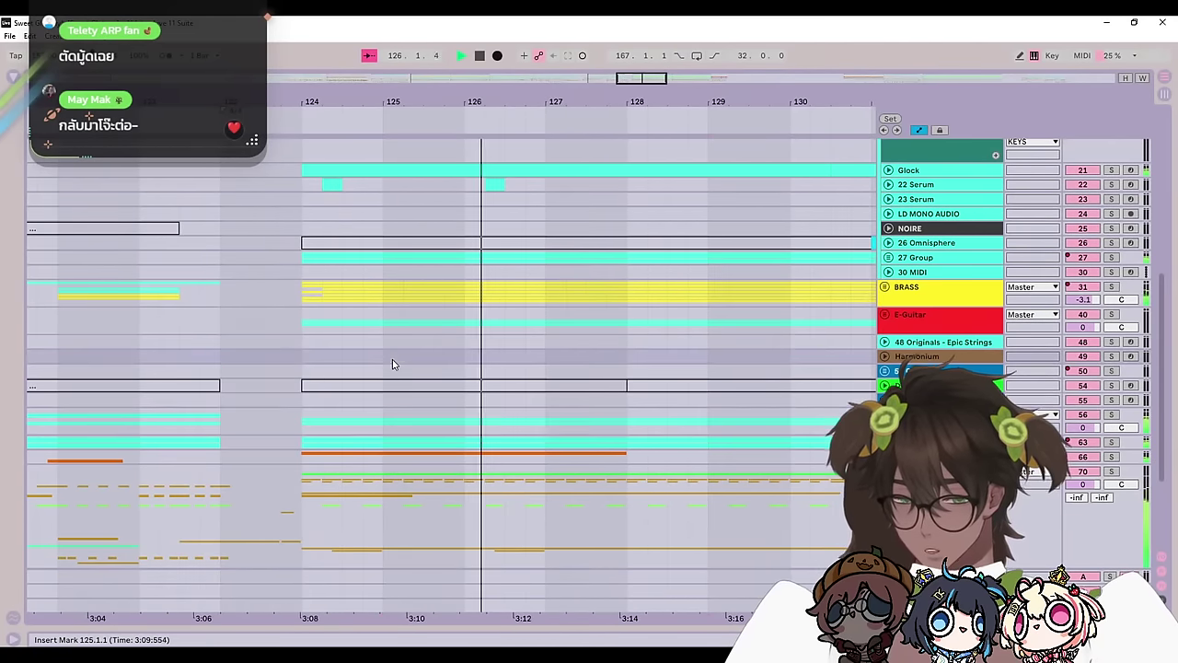
click(337, 372)
key(space)
Step: Fold the Basic Bright Marimba track, show LD MONO unfolded in KEYS and place the insert marker there at 124.1.1
scroll(734, 480, up, 2)
scroll(903, 298, up, 2)
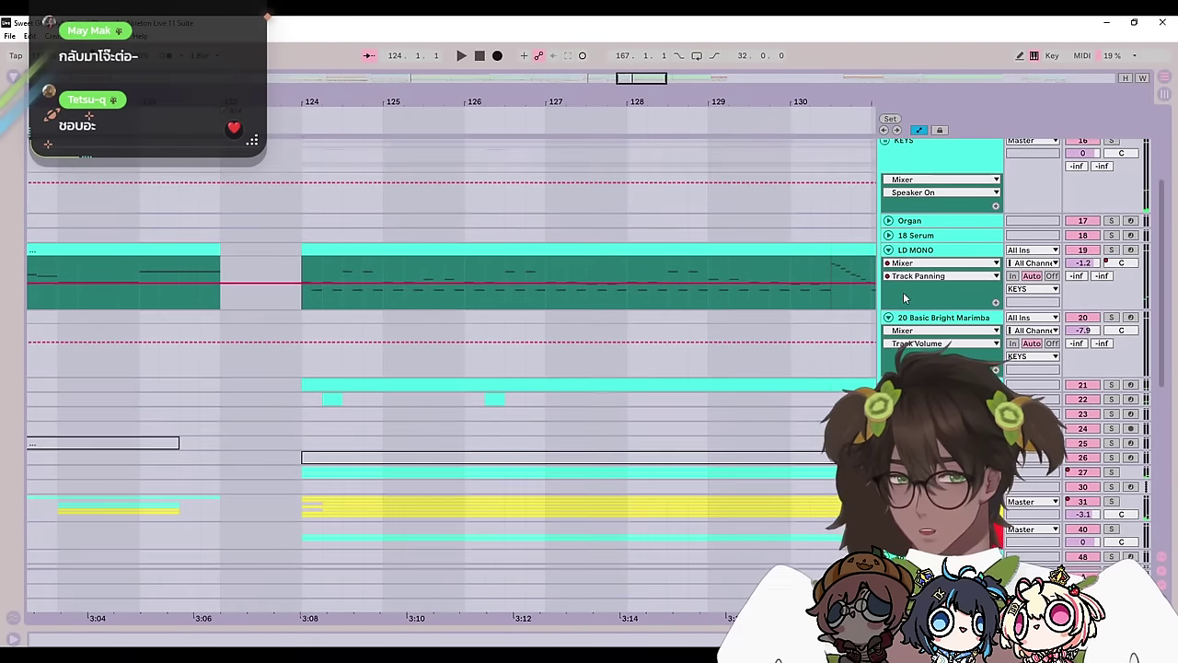
click(889, 251)
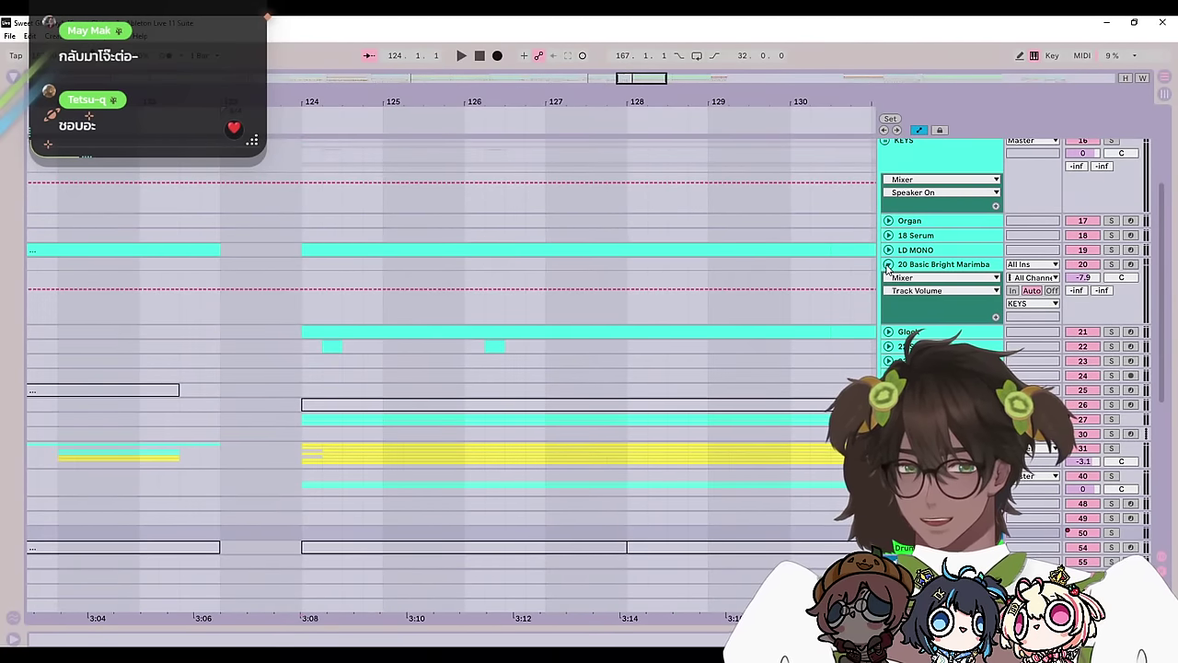
click(888, 266)
click(888, 250)
click(296, 302)
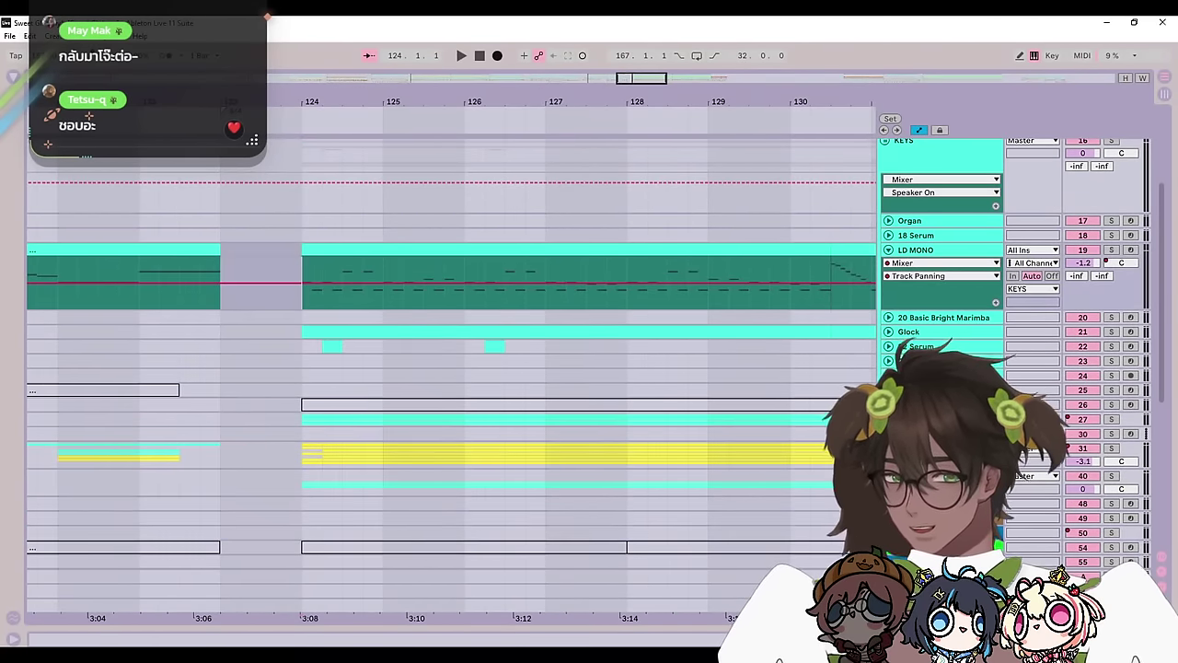
Step: Unfold the Glock track in KEYS, solo it together with LD MONO and play from 124.1.1
click(888, 332)
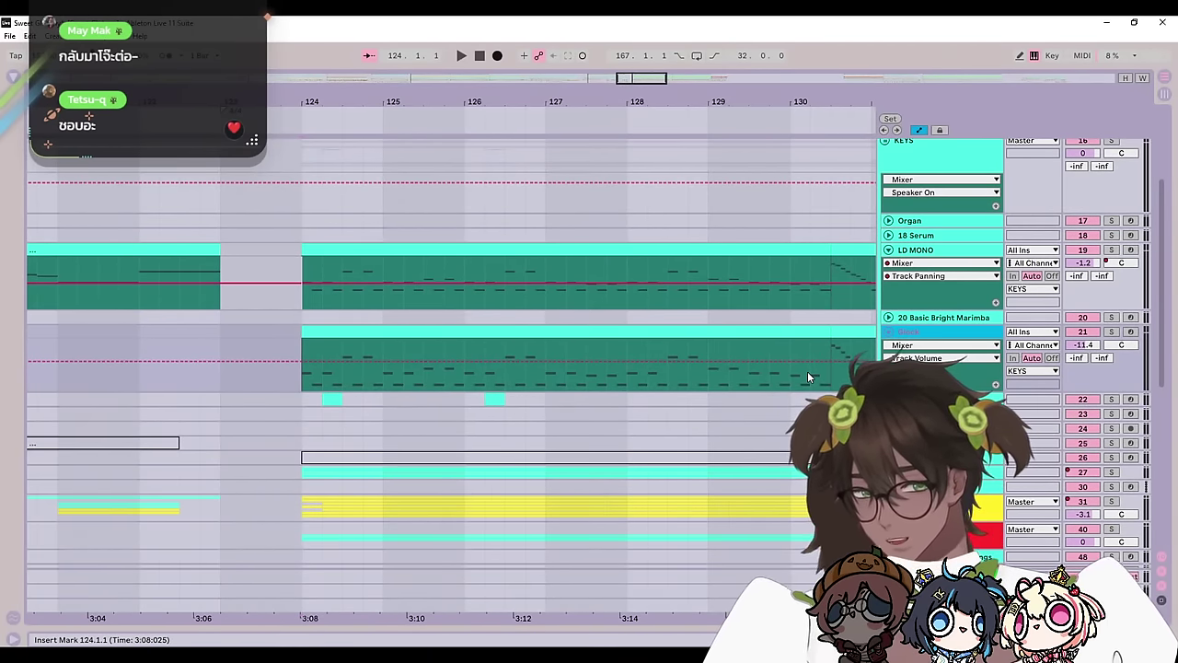
click(1111, 331)
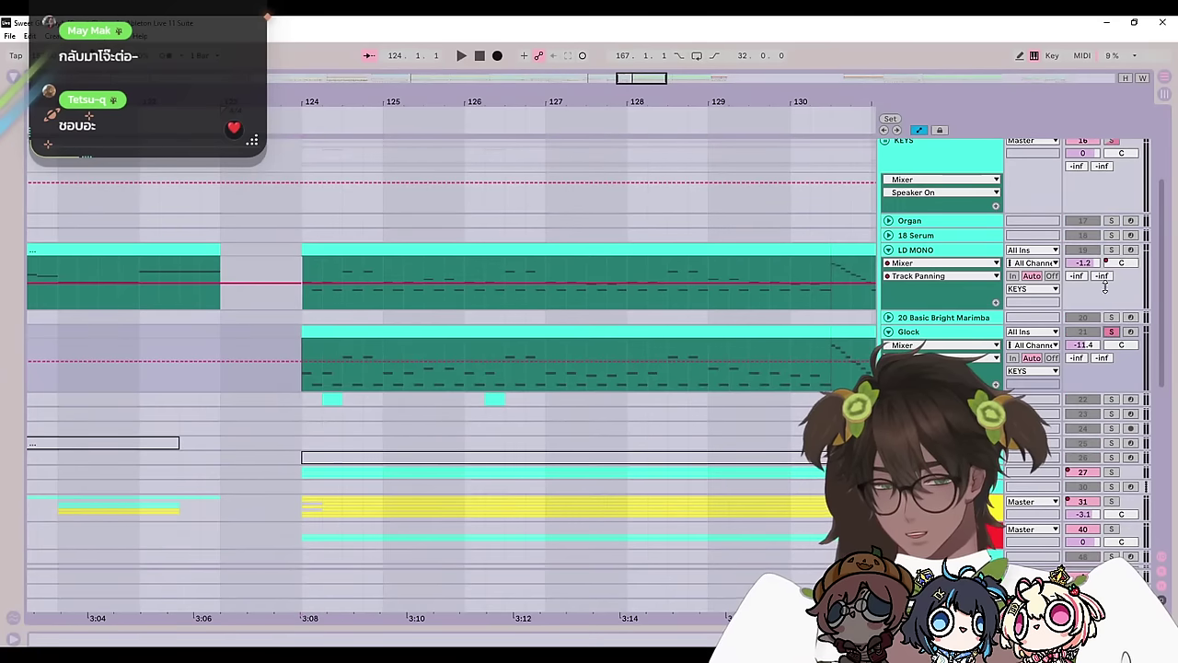
key(space)
scroll(1046, 368, down, 2)
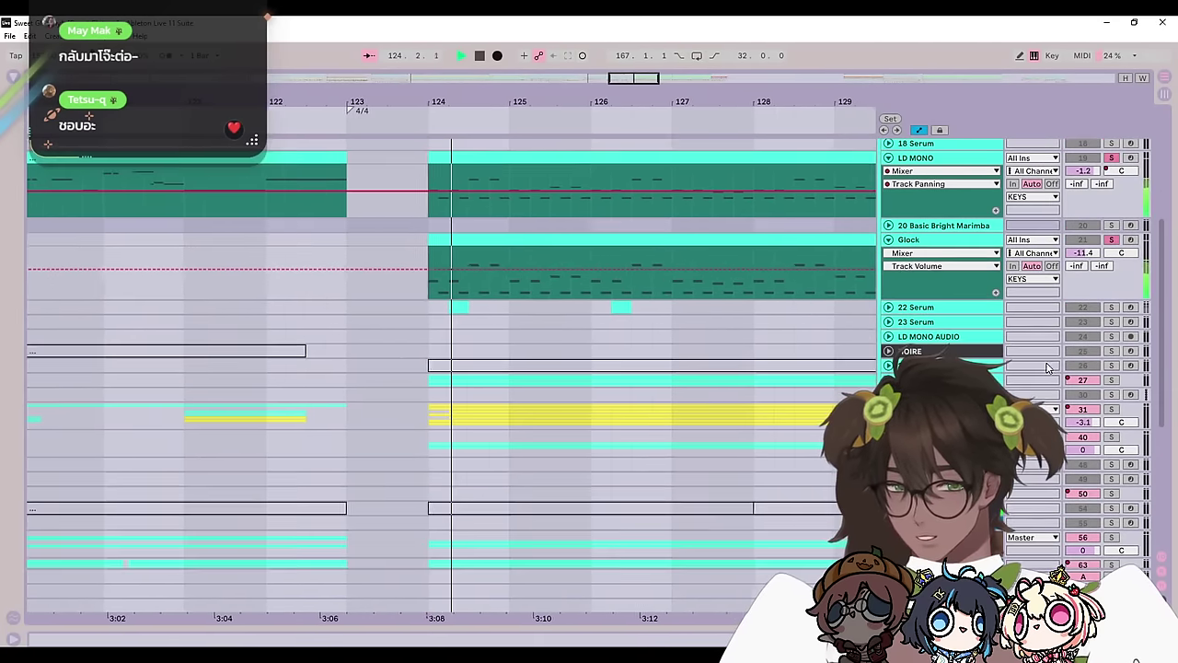
scroll(1042, 492, down, 2)
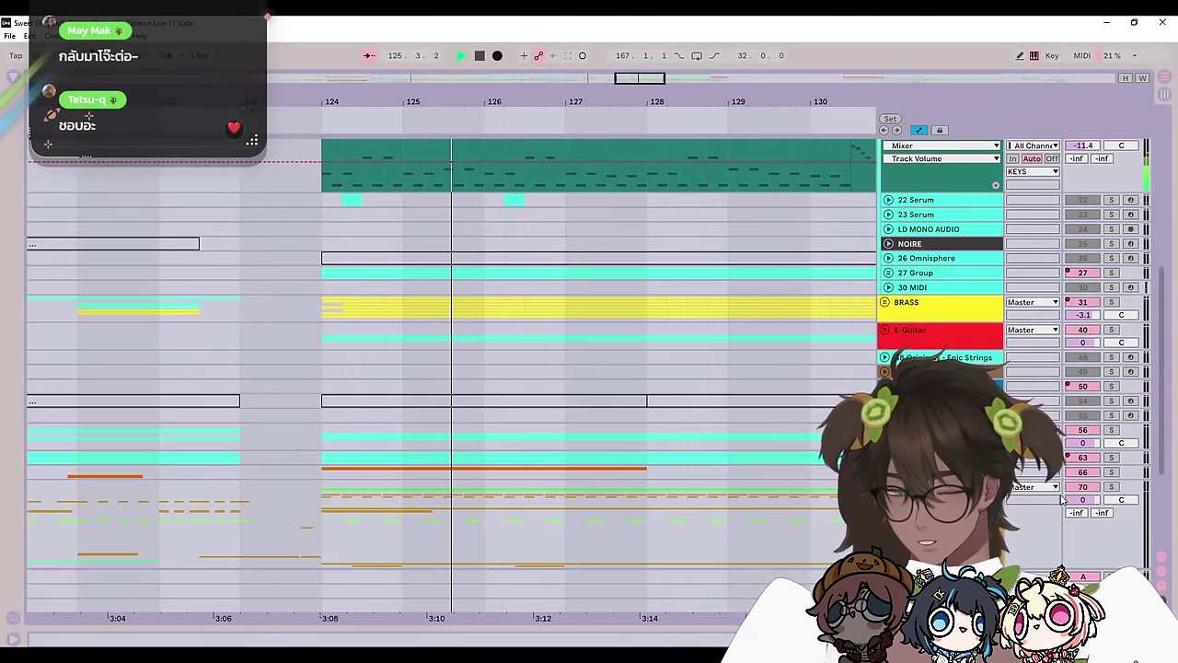
Step: Add the DRUMS group to the soloed Glock and LD MONO tracks and follow the playback, briefly toggling the 27 Group fold
ctrl+click(1112, 486)
scroll(811, 416, up, 1)
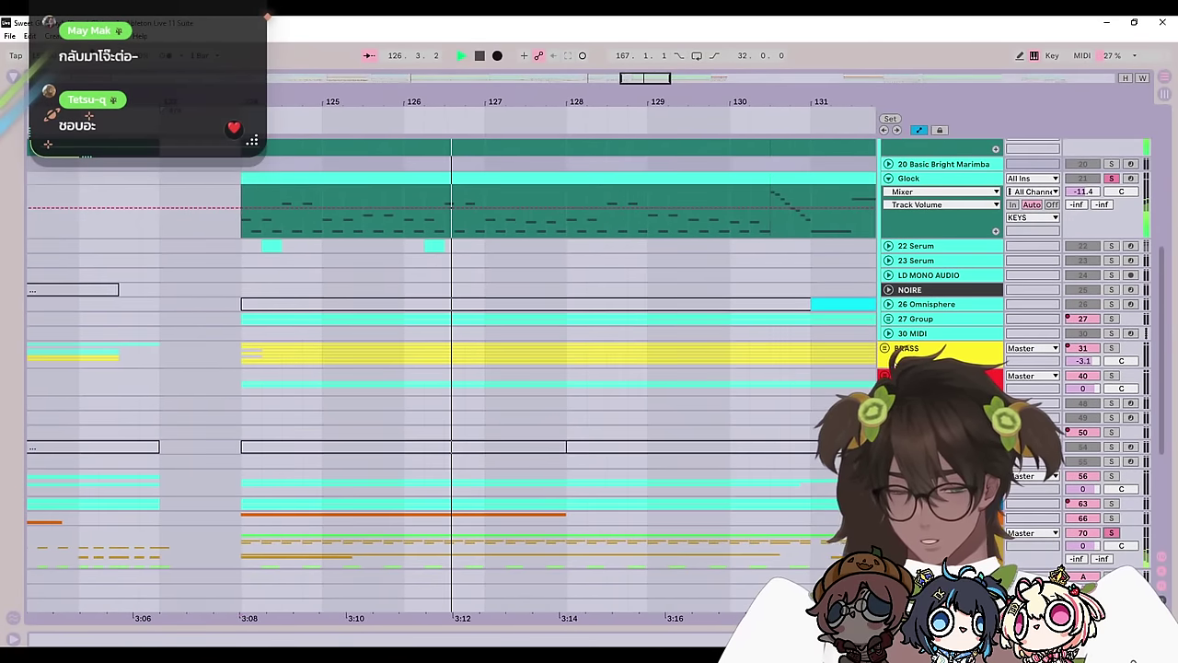
click(888, 319)
click(888, 319)
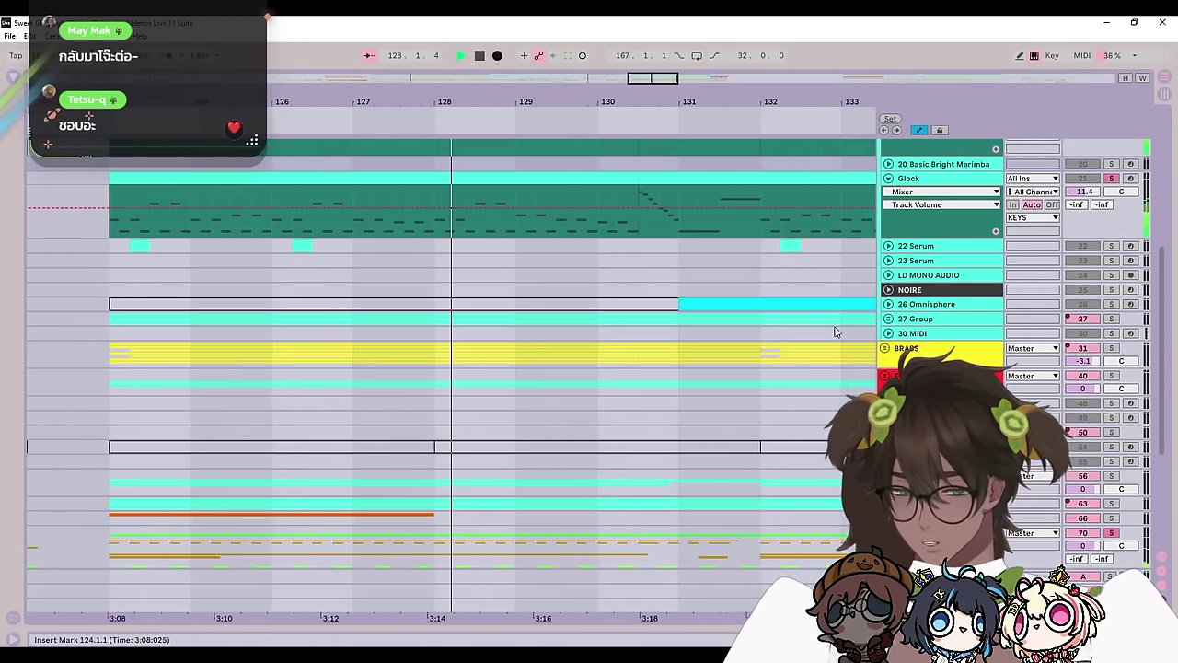
drag(739, 274, 626, 552)
drag(673, 486, 761, 330)
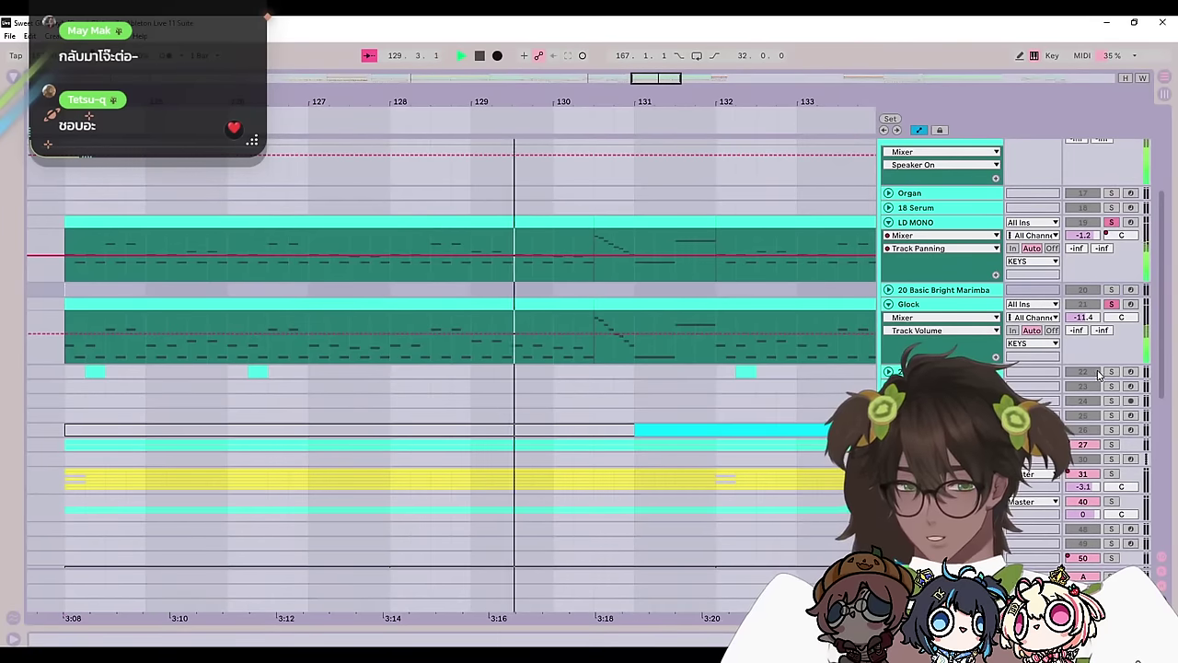
Step: Add 22 Serum to the solo, fold its lane and clear all solos to hear the full mix
click(879, 375)
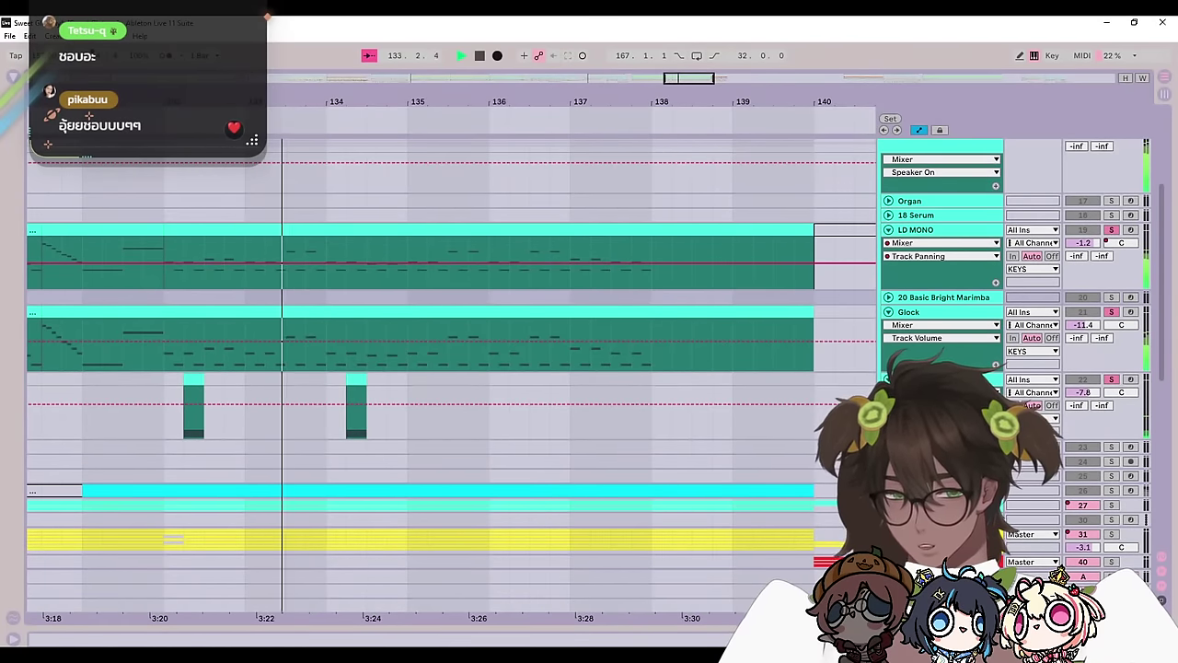
click(887, 379)
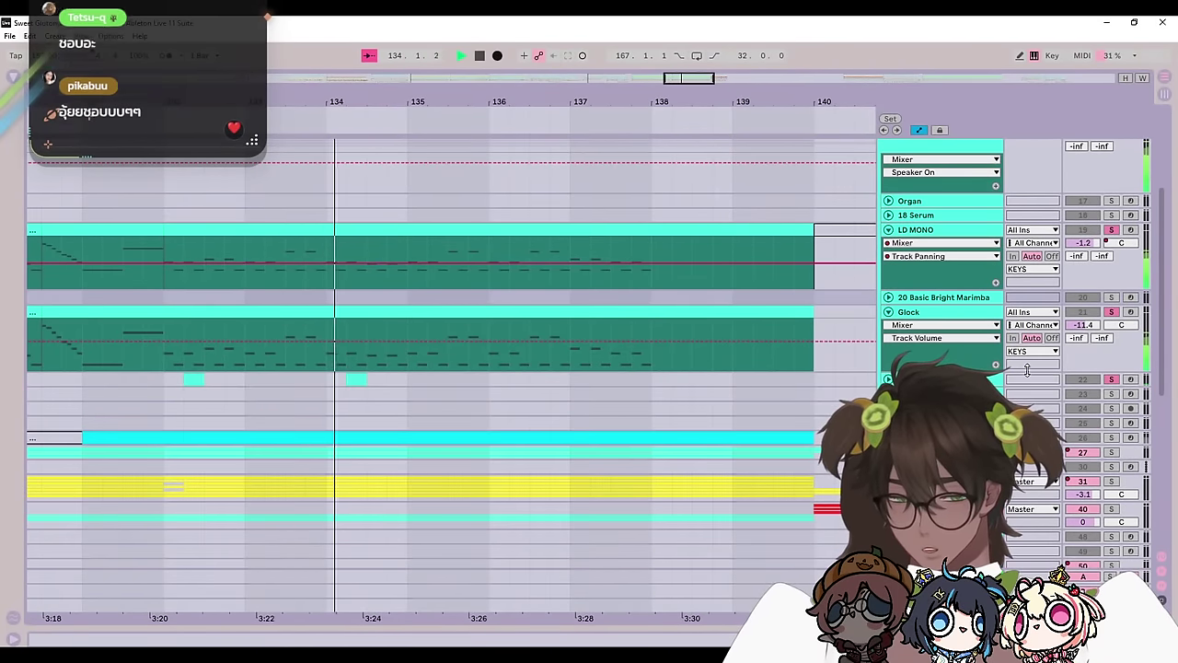
click(1112, 379)
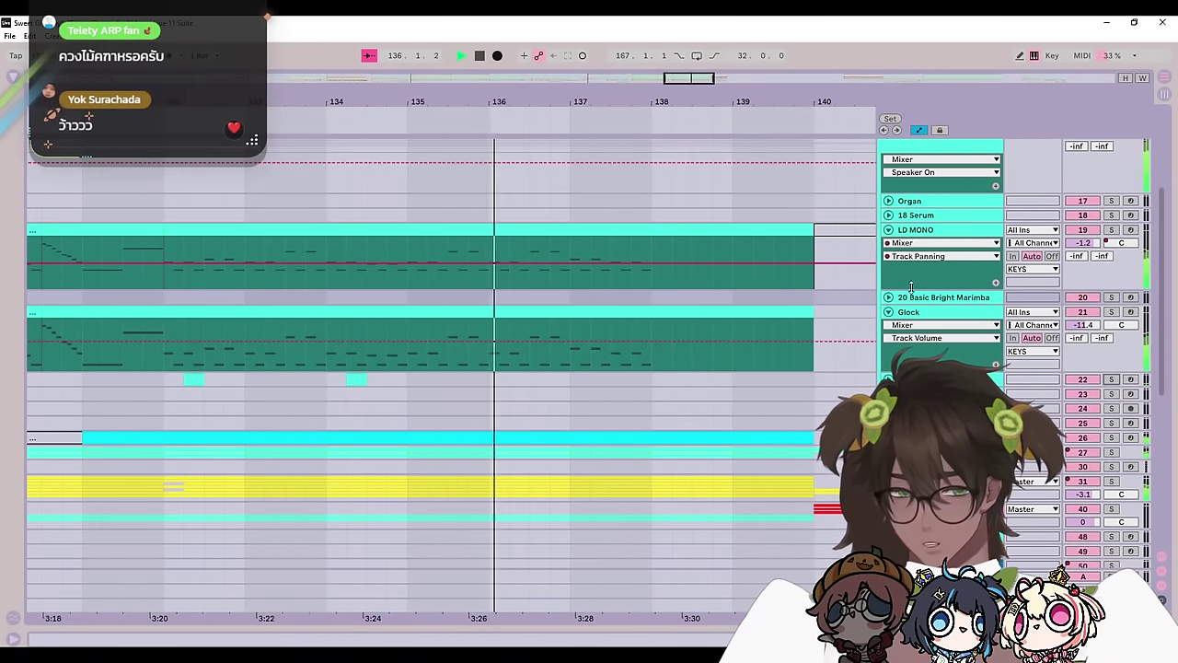
Step: Fold the Glock and LD MONO tracks and place the insert marker at 142.1.1 in the DRUMS lane
click(888, 311)
click(888, 229)
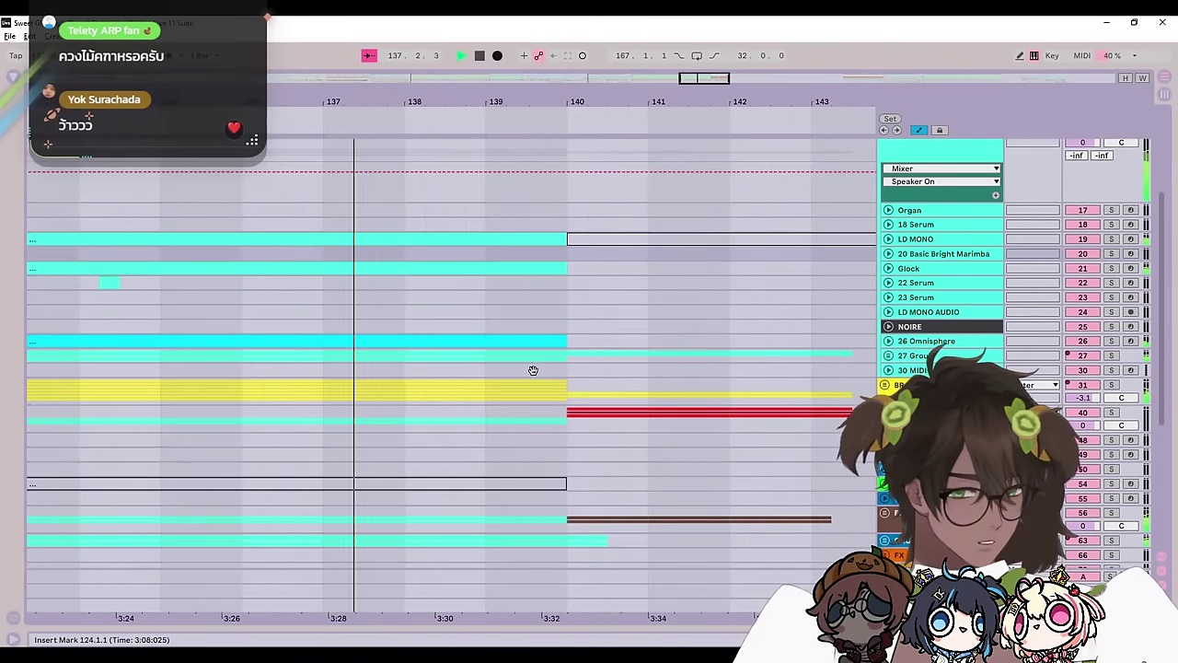
scroll(623, 341, down, 5)
scroll(630, 294, up, 4)
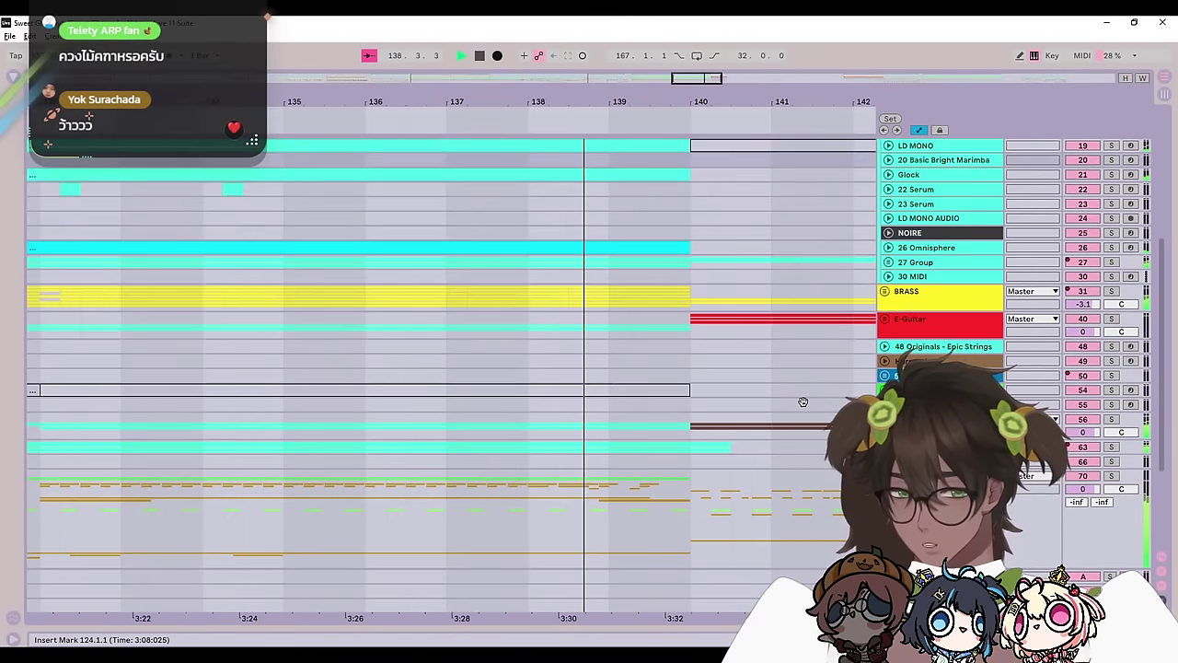
scroll(715, 381, down, 2)
click(741, 433)
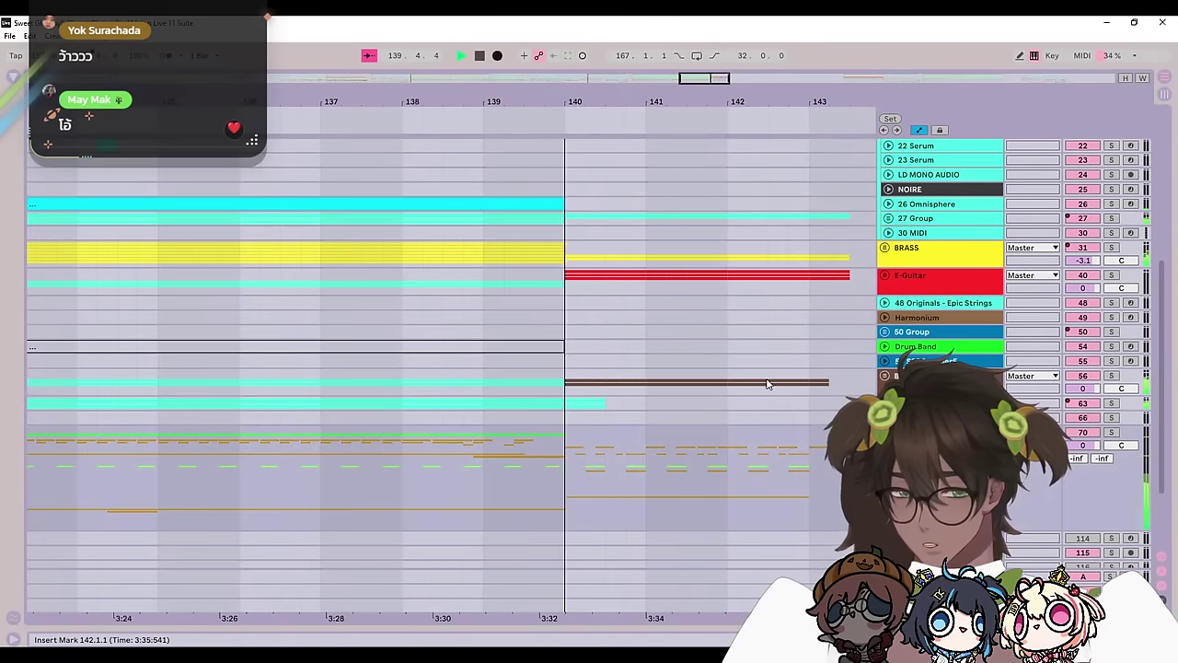
Step: Zoom the arrangement out to a wider bar range and stop playback at bar 145
drag(679, 79, 515, 98)
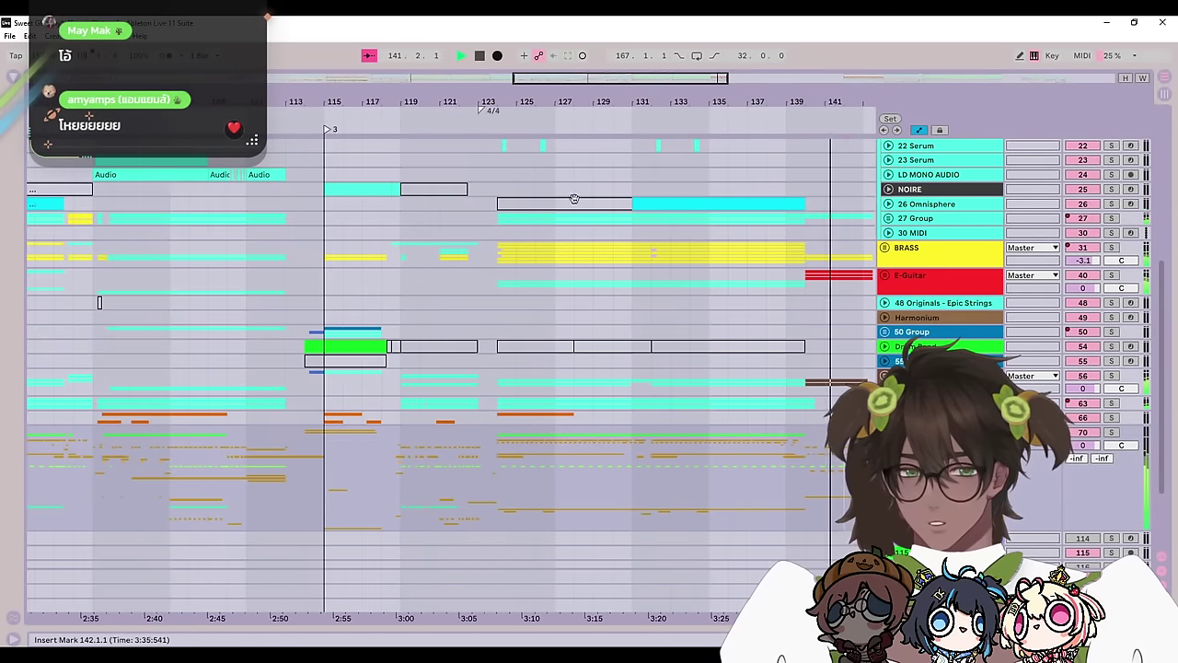
ctrl+alt+drag(714, 313, 429, 368)
scroll(726, 415, up, 5)
scroll(726, 415, left, 2)
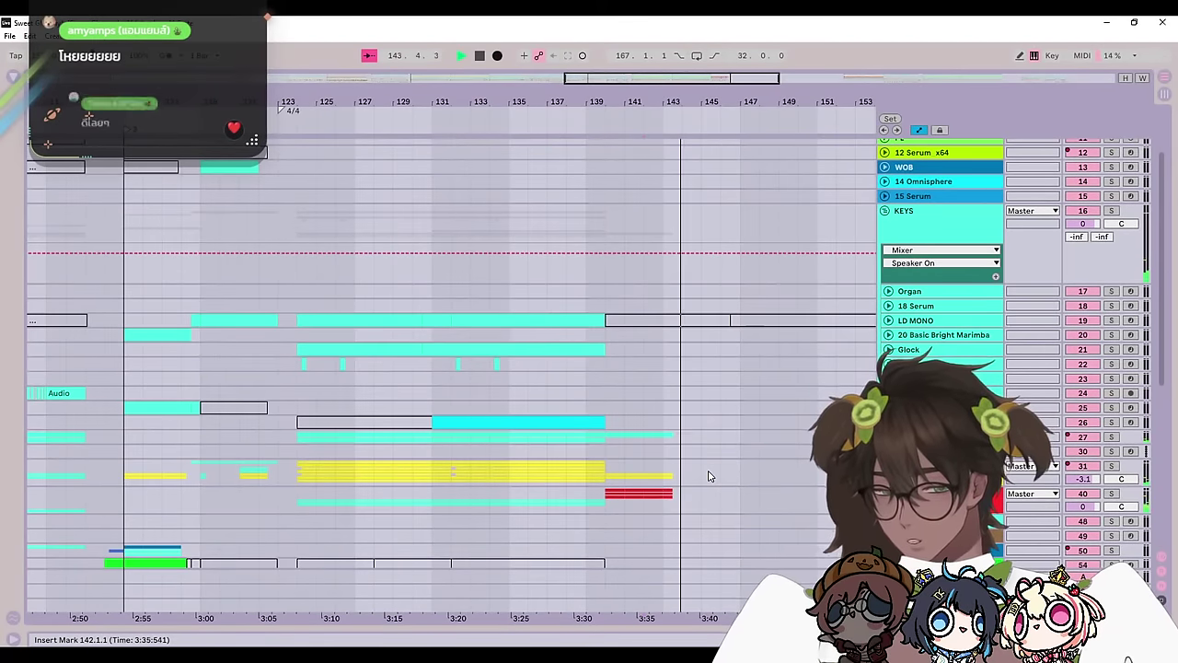
scroll(718, 465, up, 2)
key(space)
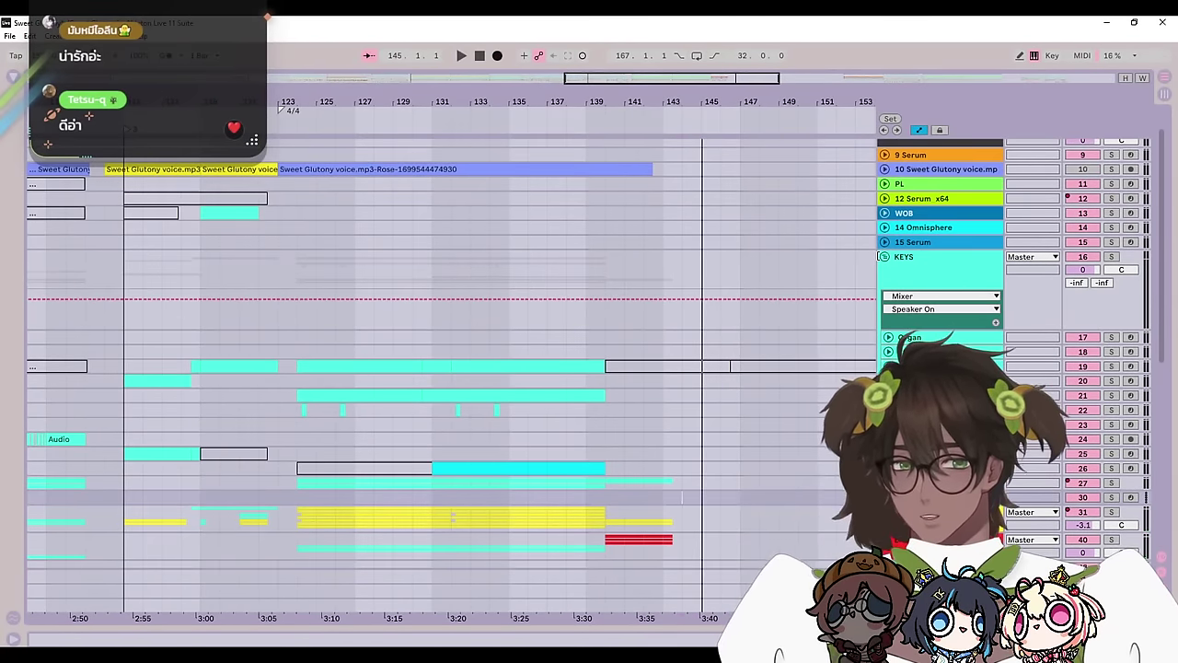
Step: Fold the KEYS group and select the range 140.1.1 to 145.1.1 from KEYS down to DRUMS
click(884, 257)
ctrl+alt+drag(73, 335, 637, 369)
scroll(638, 369, down, 3)
scroll(638, 369, right, 10)
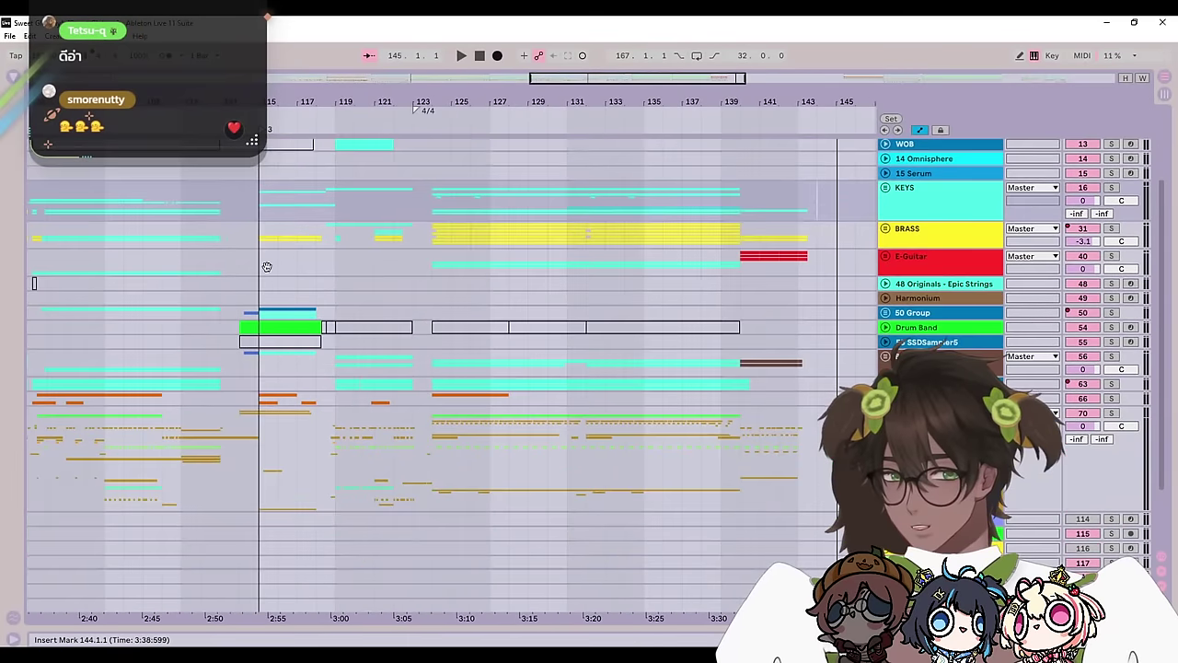
drag(540, 219, 645, 511)
Step: Return to the earlier chorus ending and select 42.1.1 to 46.1.1 from the E-Guitar group down to DRUMS
ctrl+alt+drag(368, 430, 822, 394)
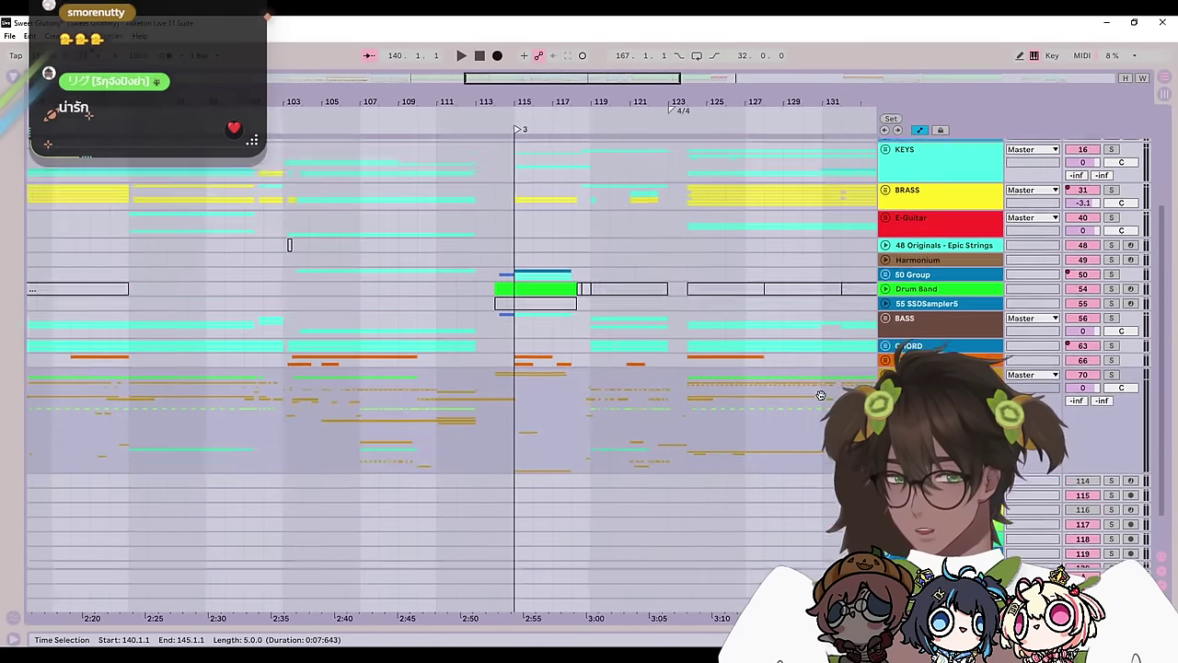
ctrl+alt+drag(138, 313, 809, 405)
ctrl+alt+drag(499, 392, 718, 436)
ctrl+alt+drag(346, 395, 634, 396)
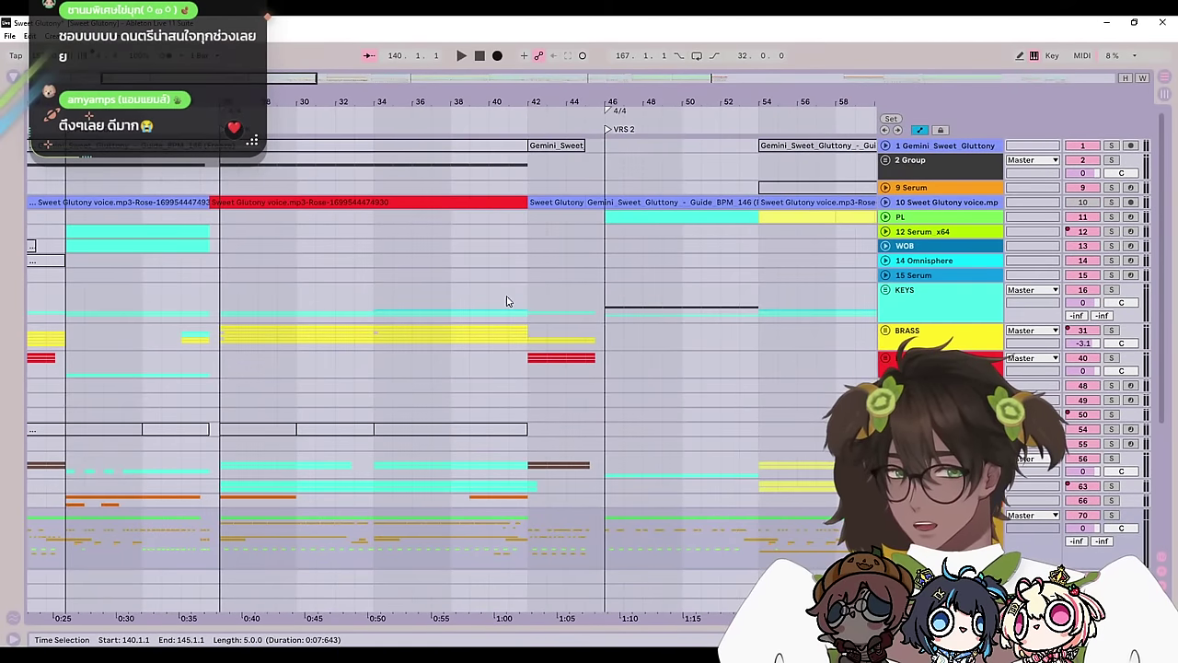
click(525, 335)
scroll(599, 439, down, 3)
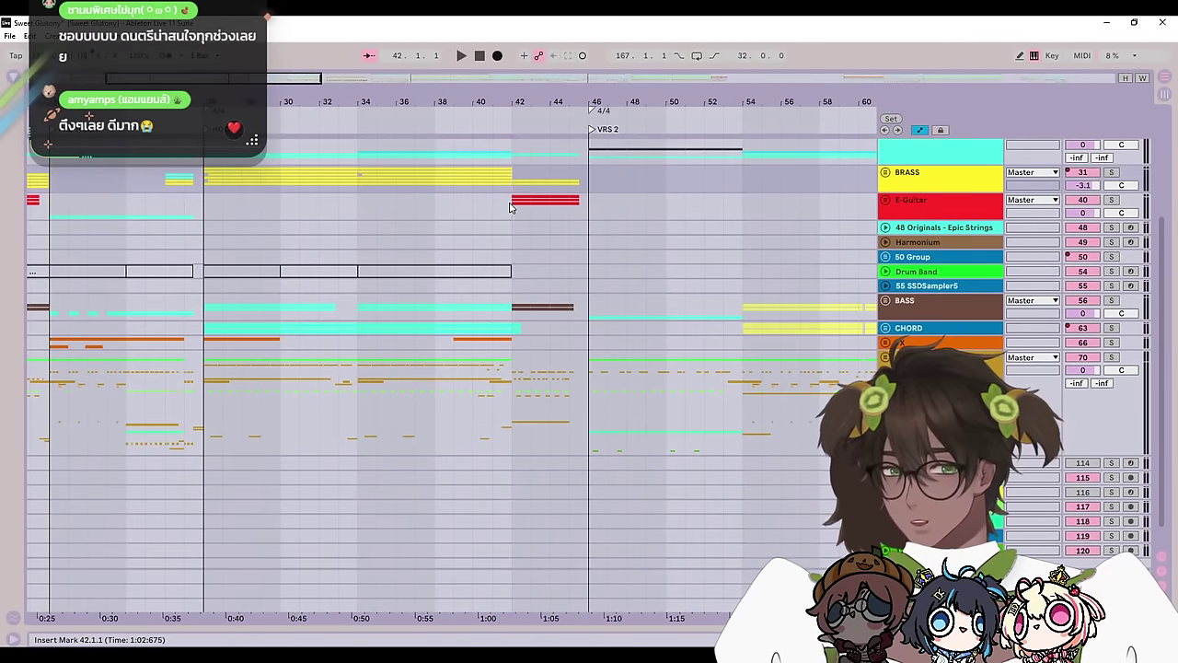
drag(511, 208, 589, 451)
Step: Place the insert marker at 139.1.1 in the DRUMS lane and inspect the E-Guitar group's unfolded tracks before folding it again
scroll(584, 348, right, 10)
scroll(584, 348, up, 2)
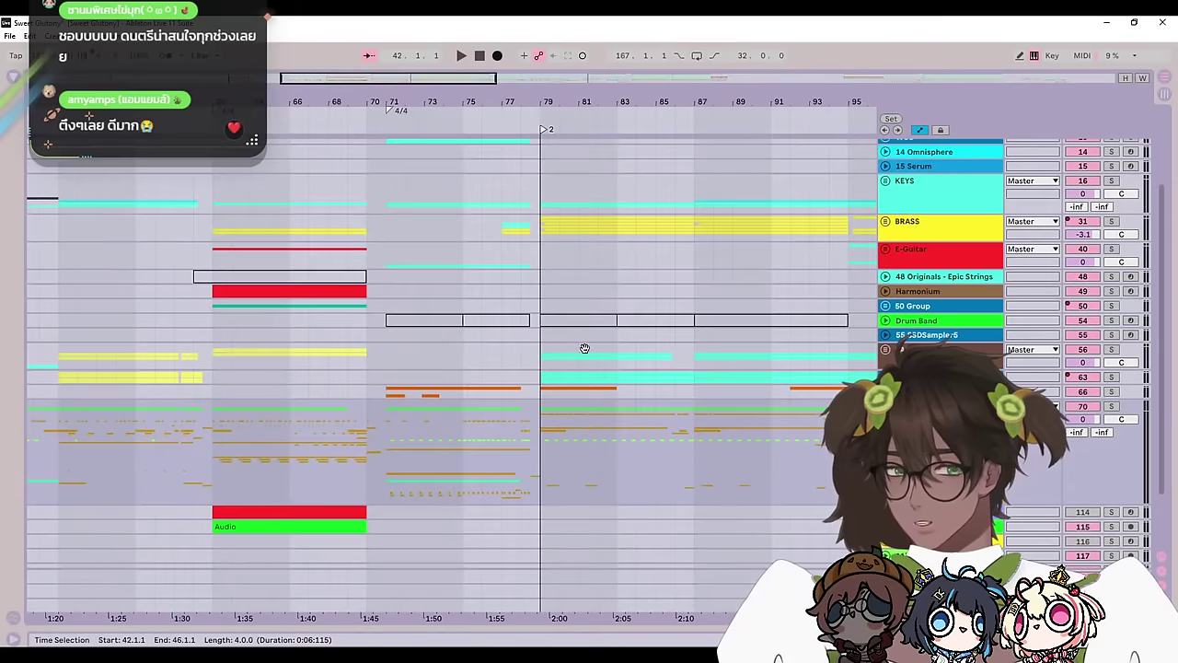
scroll(580, 312, right, 20)
scroll(580, 312, down, 1)
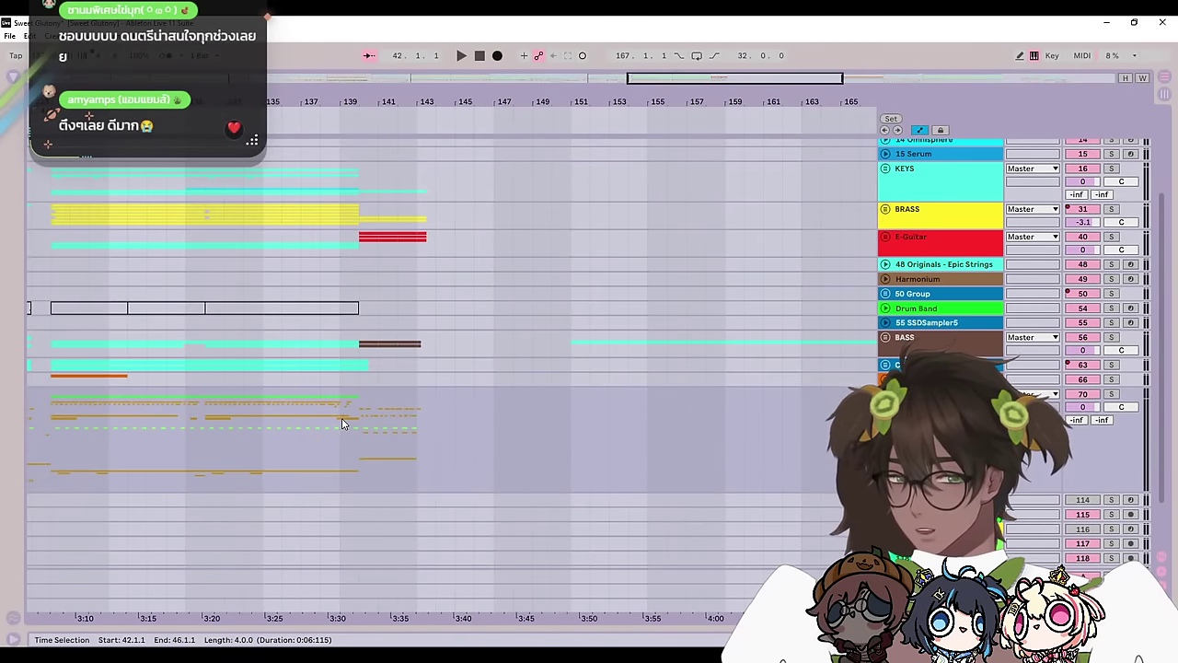
click(341, 423)
scroll(442, 434, left, 6)
scroll(442, 434, up, 2)
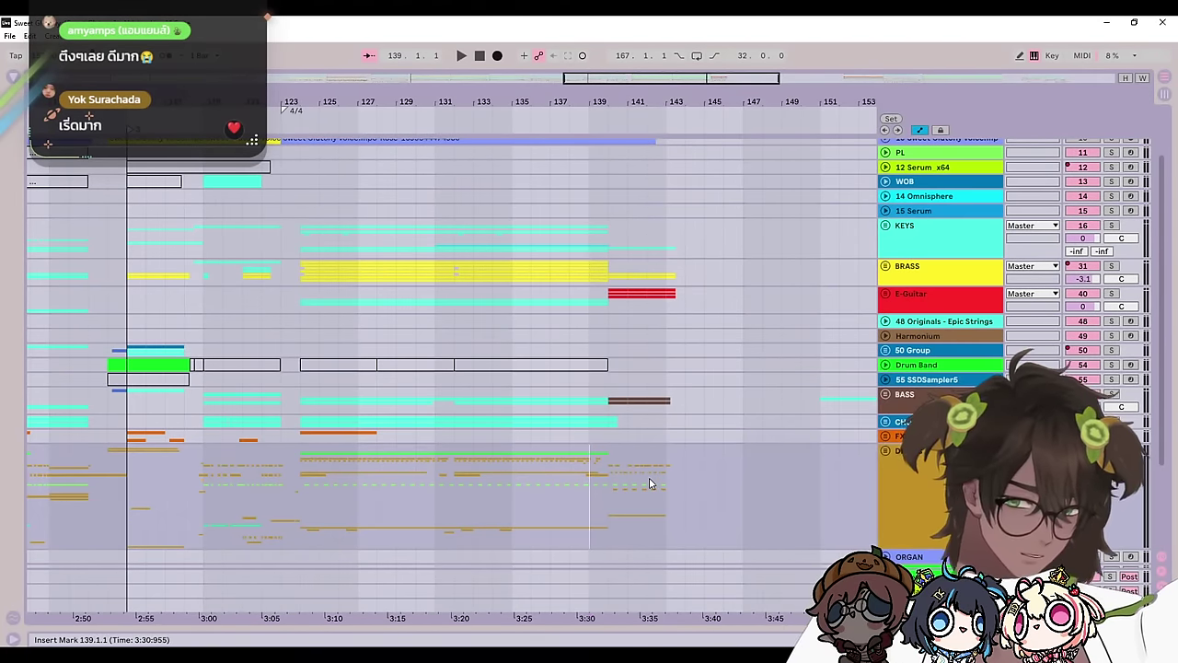
scroll(692, 454, up, 4)
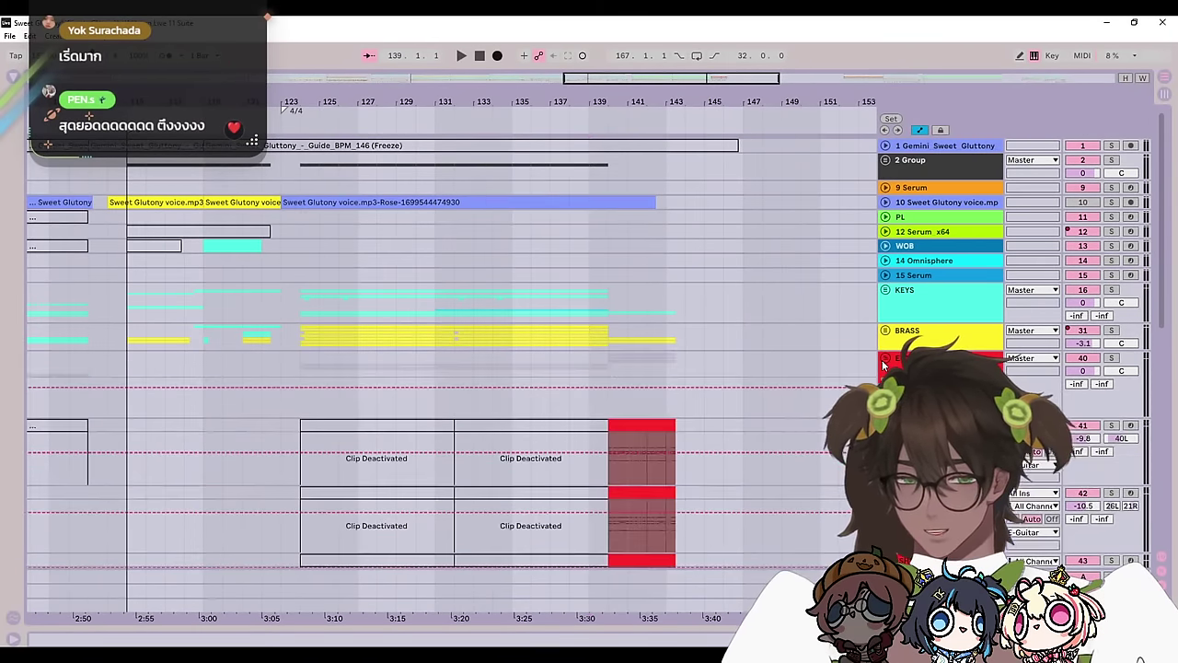
scroll(823, 454, down, 6)
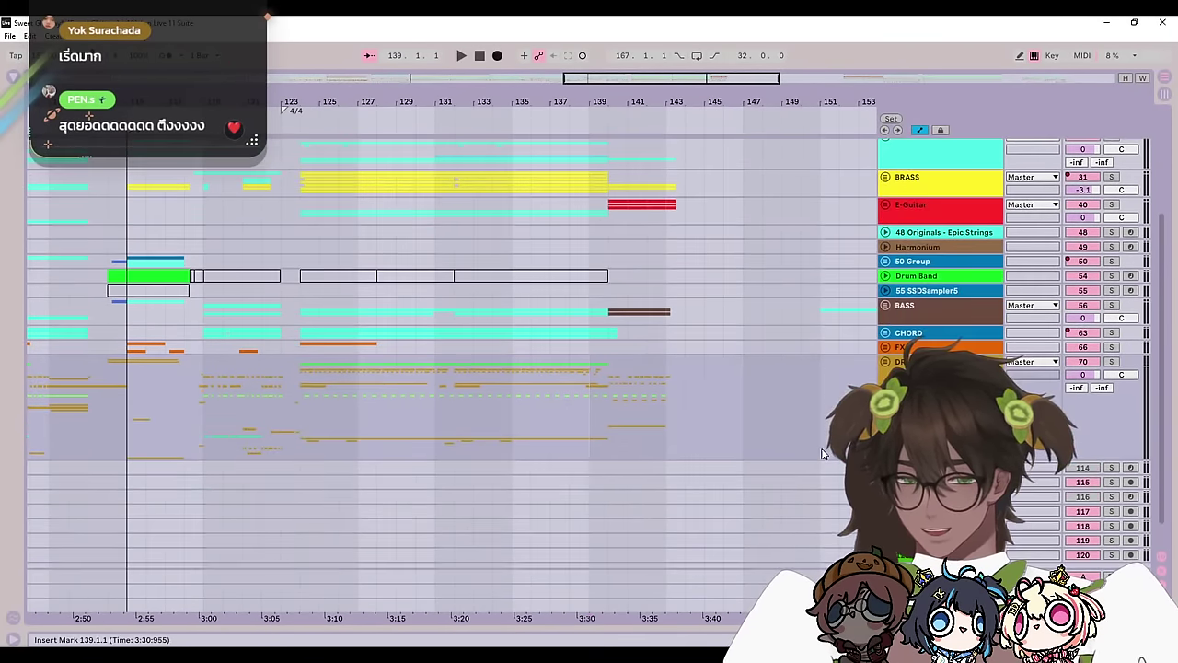
Step: Open the recent Sweet Glutony (Vocal Mix) set
click(9, 35)
mouse_move(55, 79)
click(432, 90)
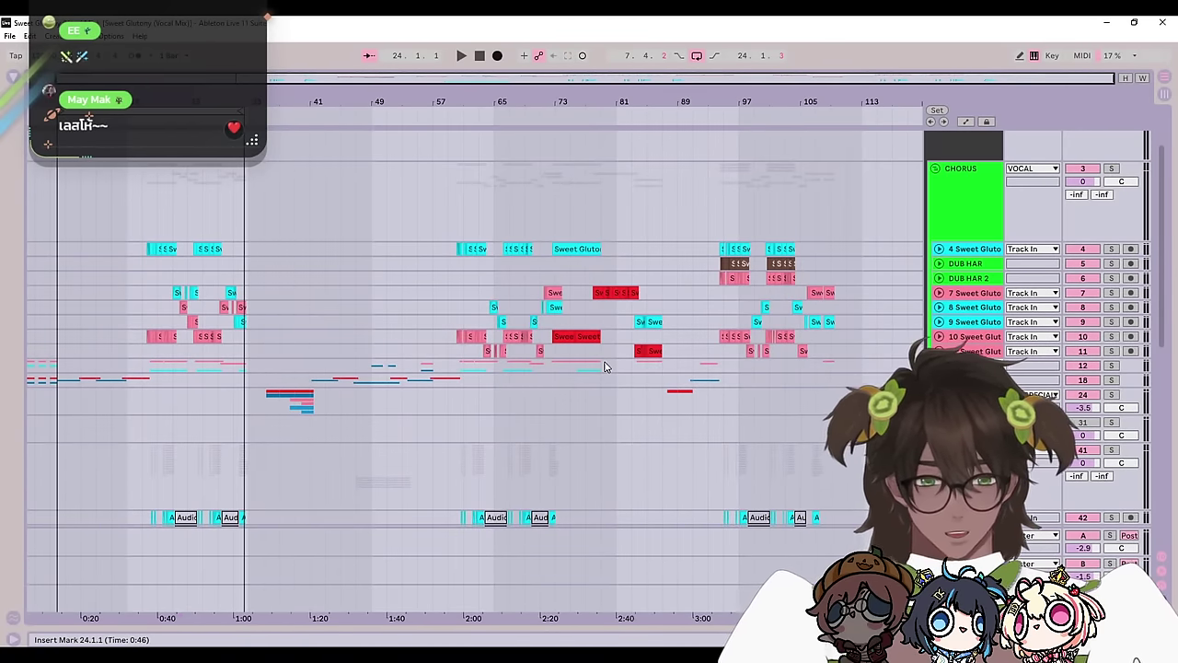
Step: Zoom in on the opening bars up to bar 24 and fold the CHANT group
click(497, 447)
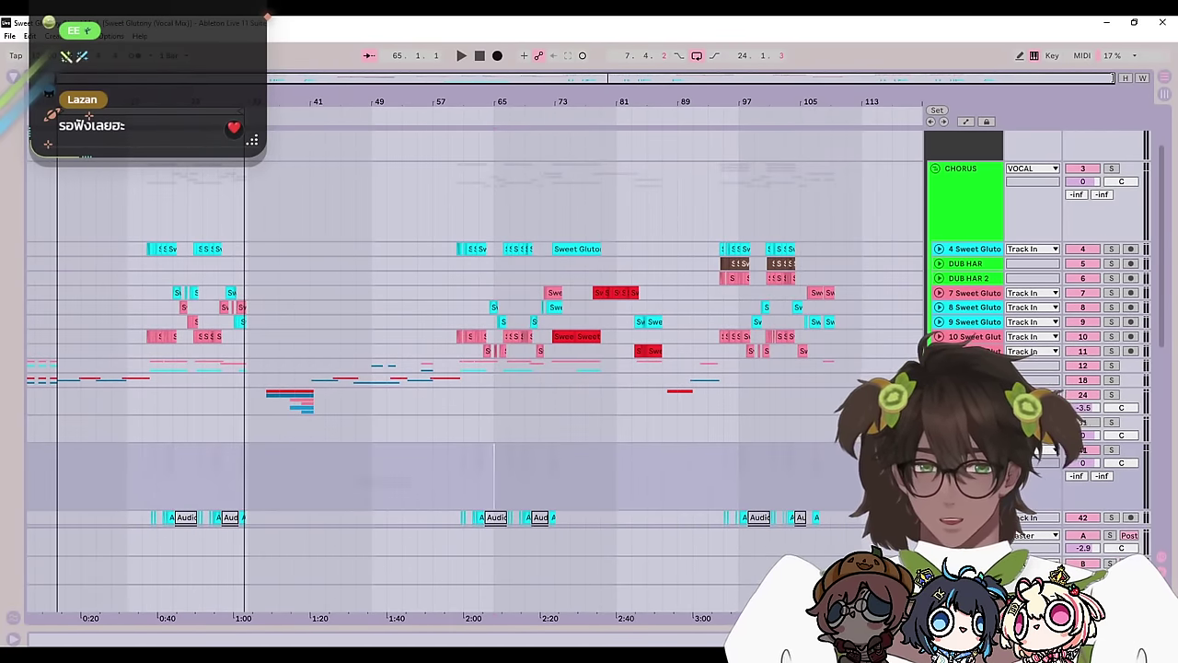
drag(35, 101, 175, 217)
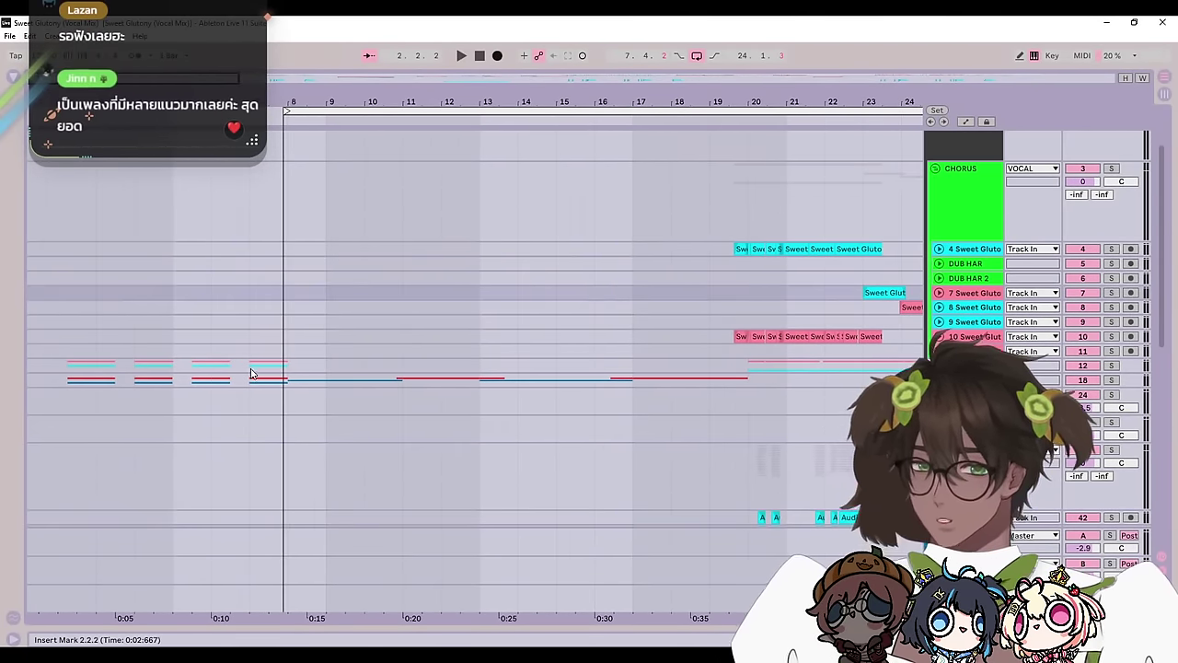
scroll(559, 415, down, 5)
scroll(604, 446, down, 3)
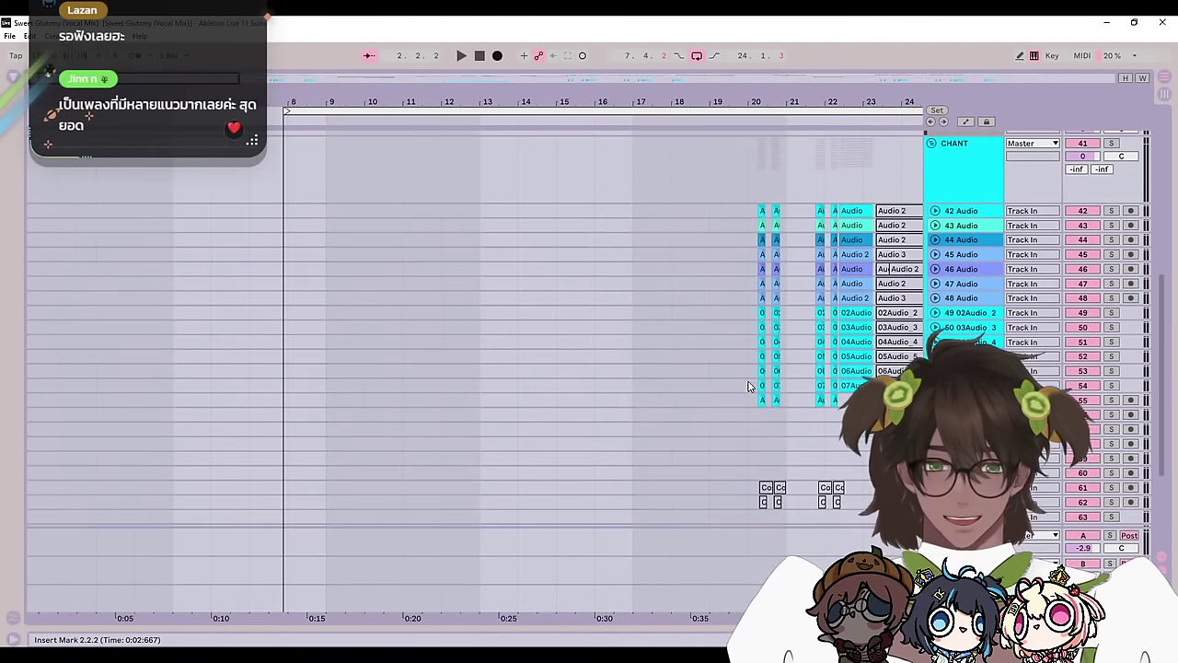
click(932, 204)
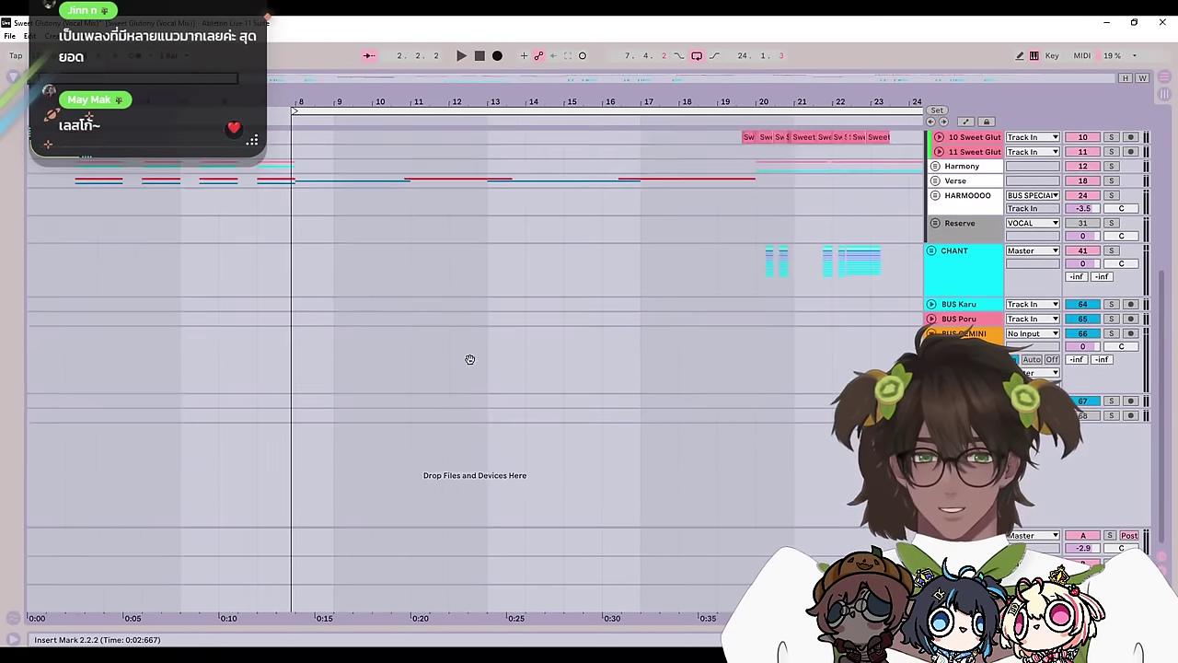
Step: Fold the CHORUS and VOCAL groups and place the insert marker at 19.2.2 in the BUS GEMINI lane
scroll(584, 481, up, 5)
scroll(644, 457, up, 5)
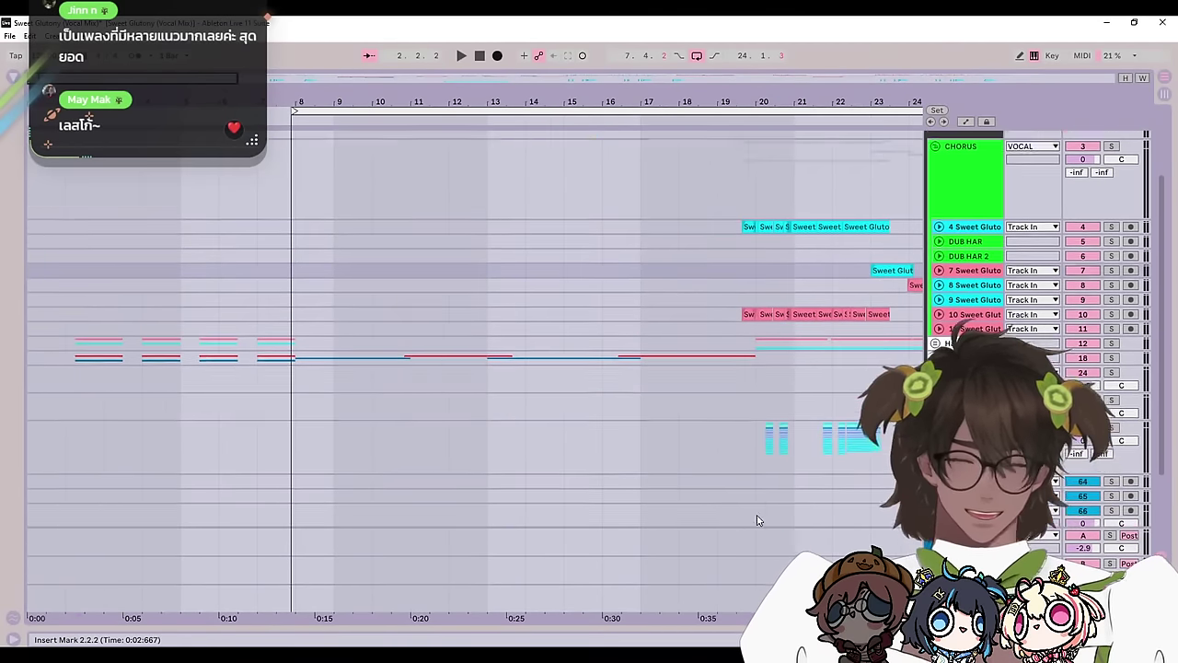
click(935, 246)
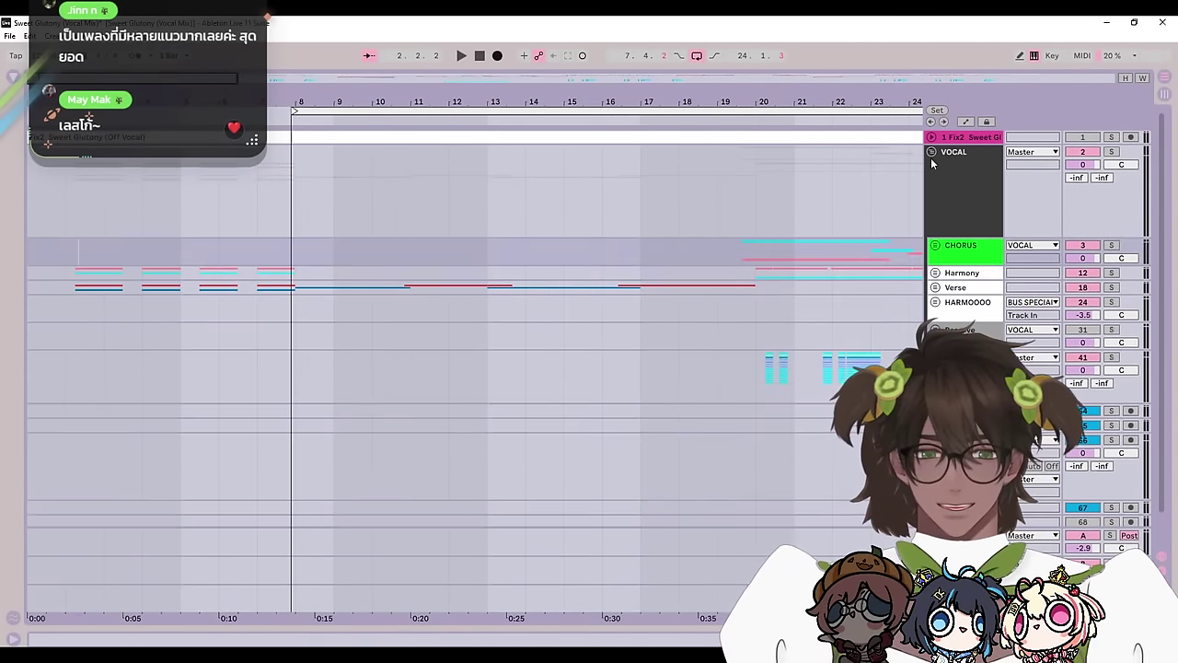
scroll(578, 276, down, 5)
click(736, 325)
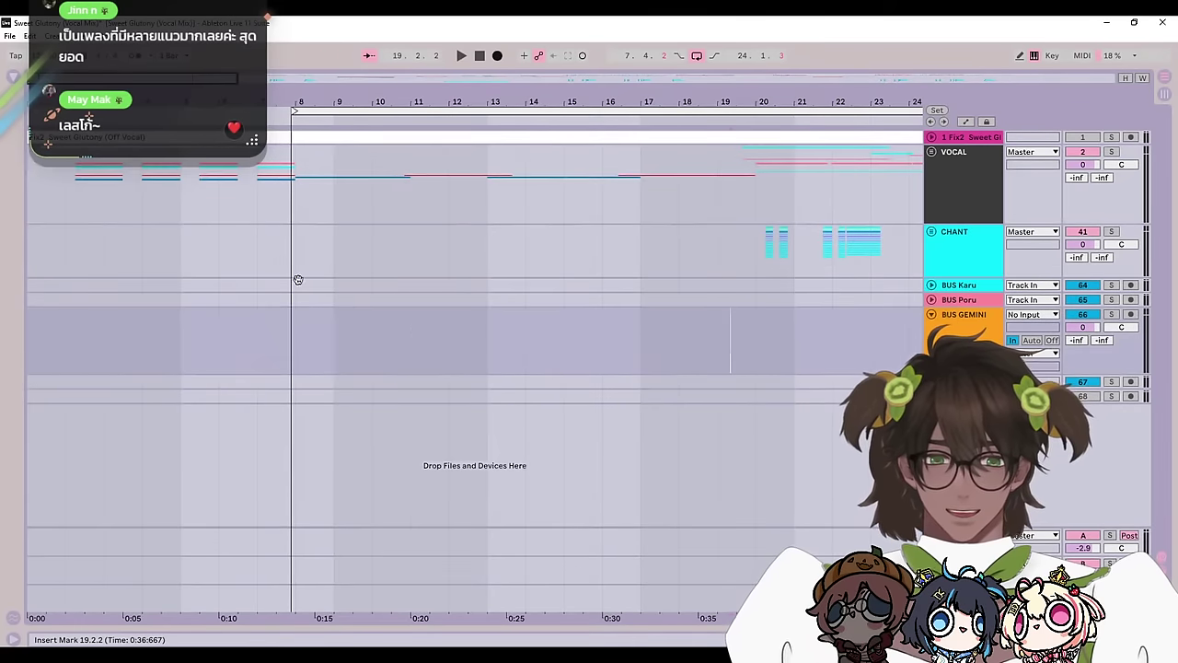
Step: Unfold the Off Vocal backing track, the VOCAL group and its Harmony subgroup
click(939, 154)
click(932, 137)
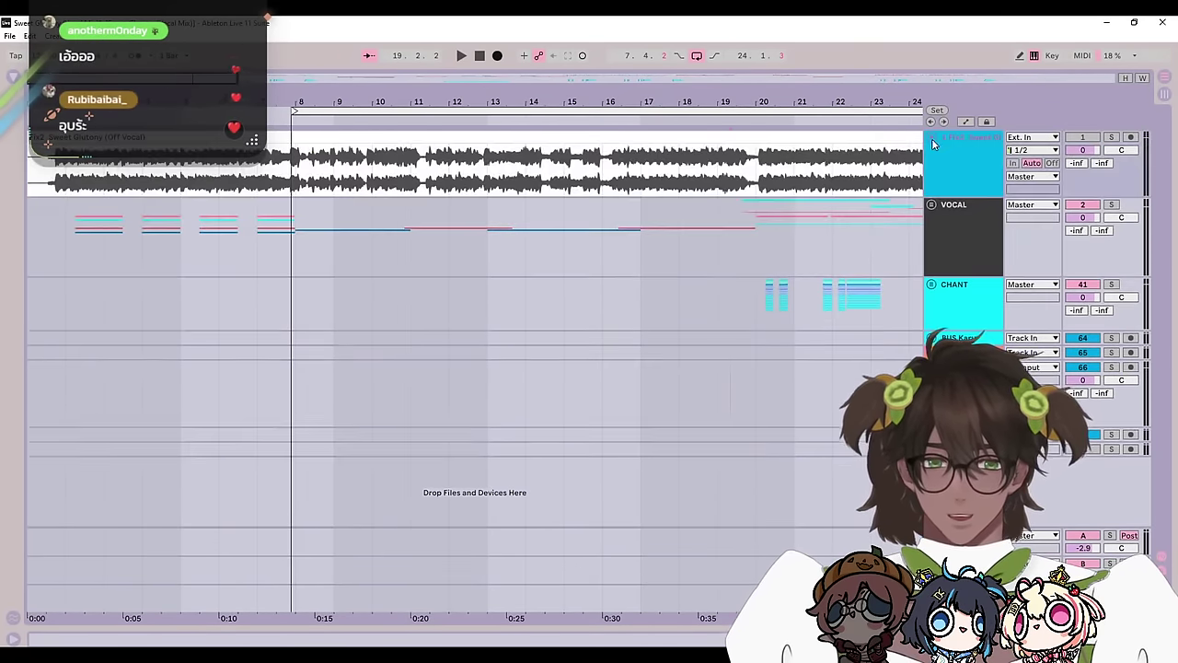
click(932, 206)
click(934, 237)
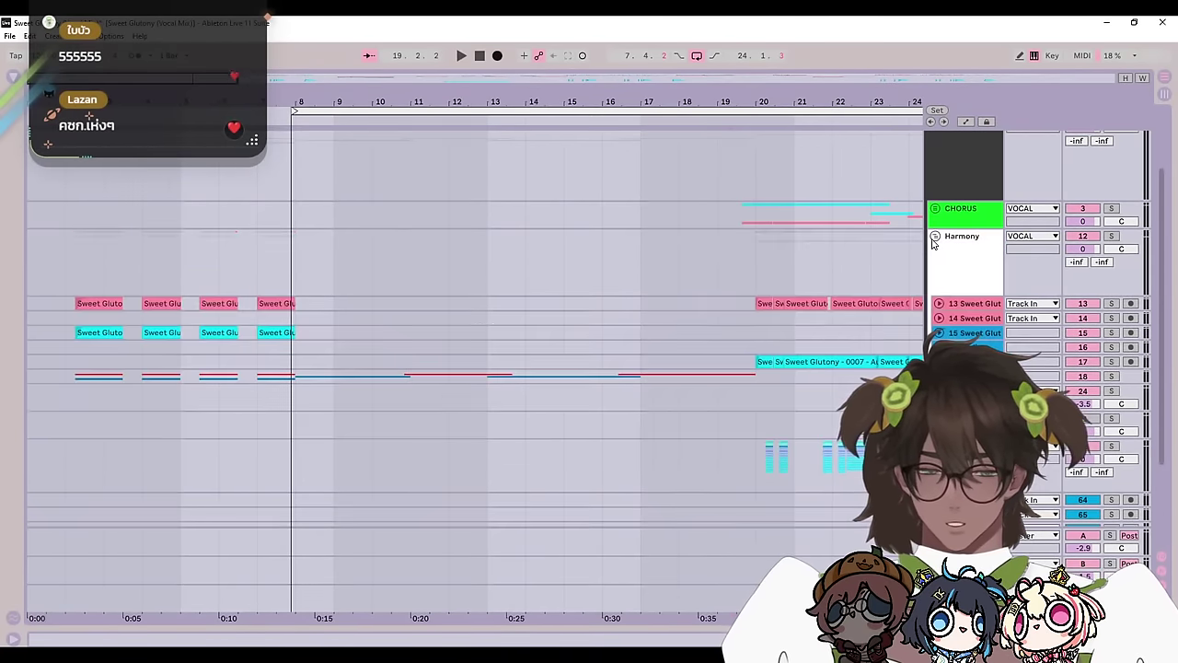
Step: Unfold the Verse subgroup of the vocals and move the loop start to 8.1.1
click(935, 376)
scroll(935, 376, down, 1)
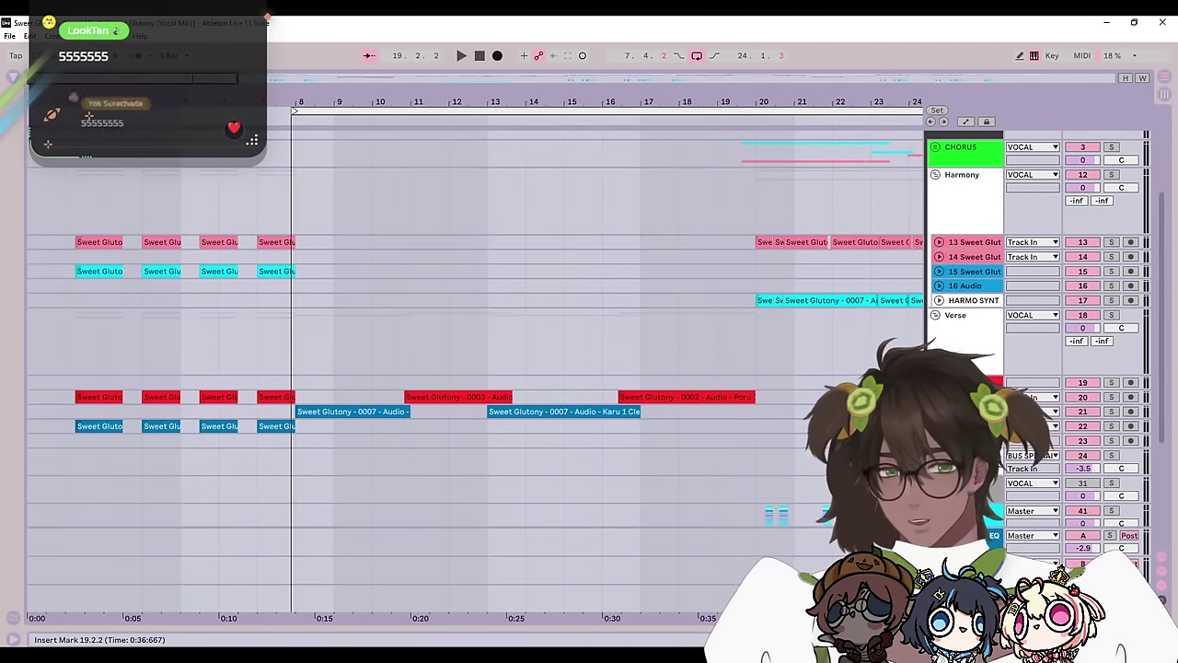
click(462, 354)
scroll(571, 347, down, 1)
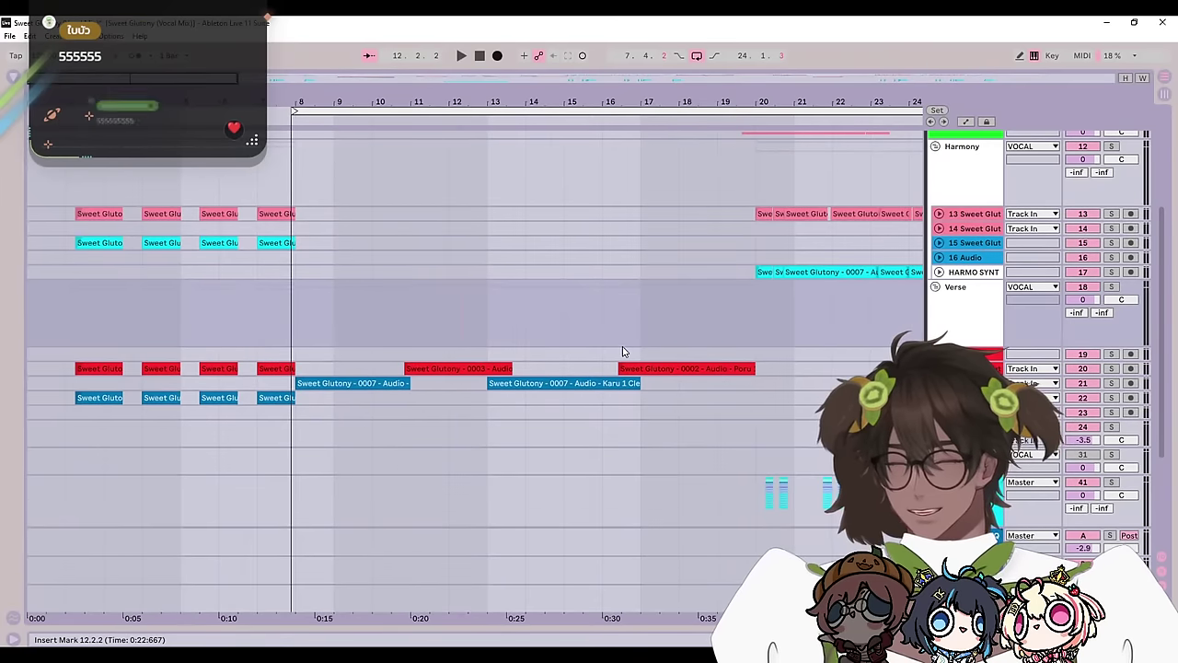
click(296, 119)
scroll(544, 323, up, 3)
scroll(544, 323, up, 4)
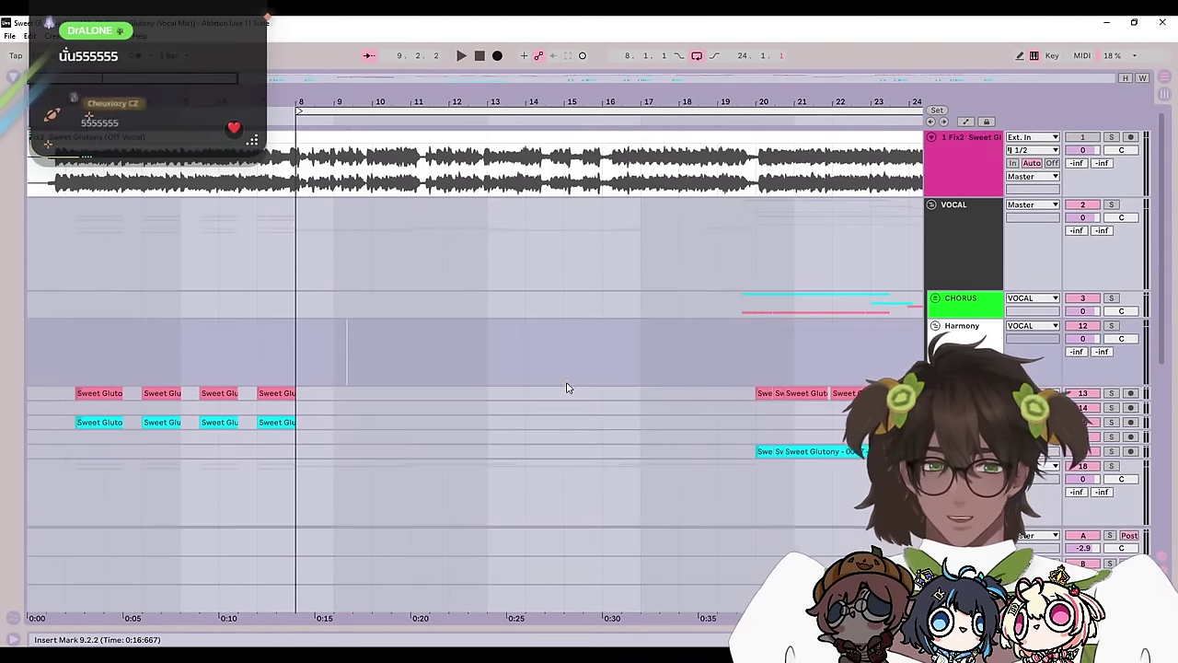
Step: Fold the Harmony and Verse subgroups and place the insert marker at 20.1.1 in the Reserve lane
click(935, 326)
click(935, 340)
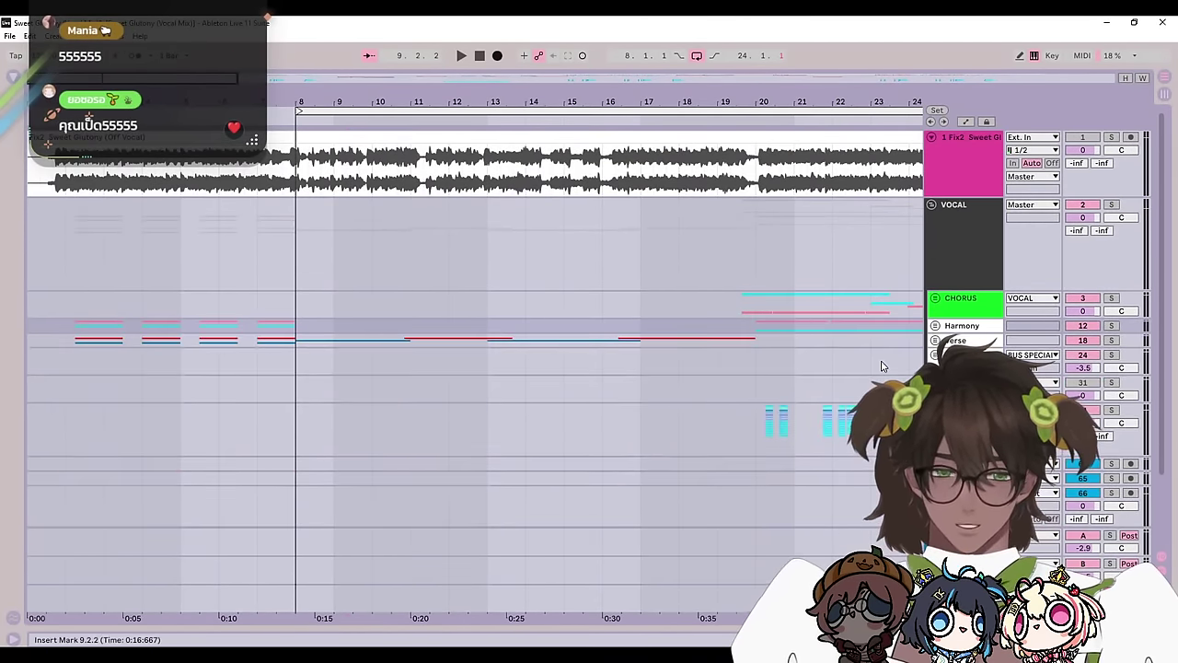
click(754, 363)
click(760, 383)
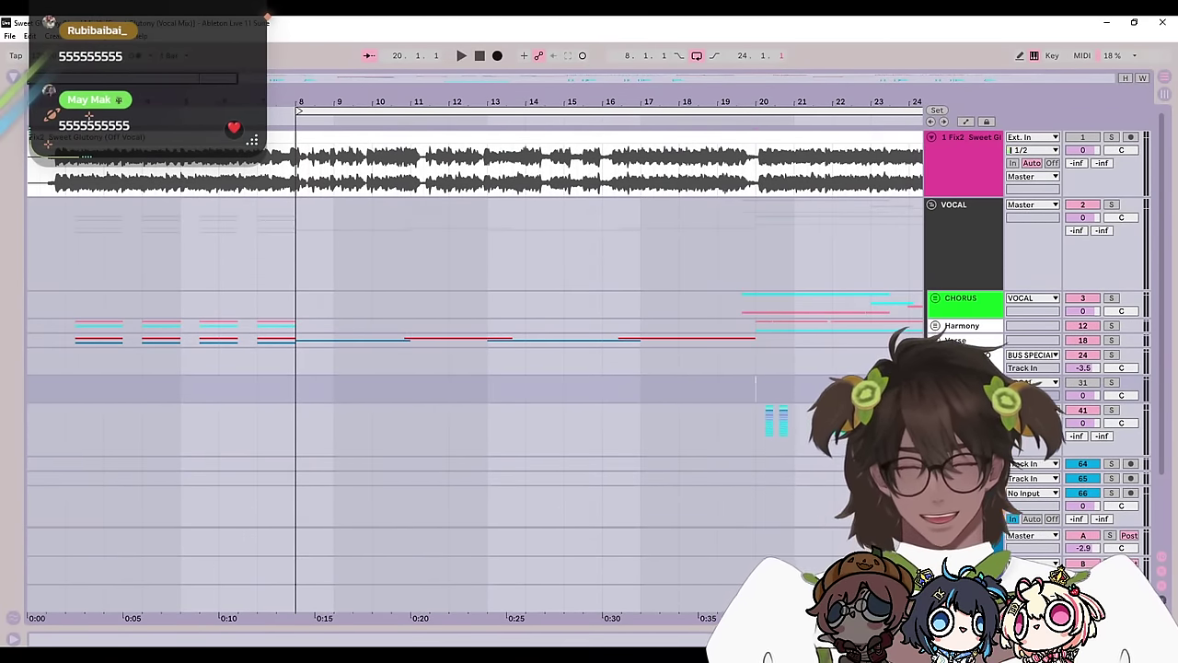
Step: Fold tracks 66 and 68 and place the insert marker at 23.1.1 in track 67's lane
click(856, 507)
scroll(856, 507, down, 2)
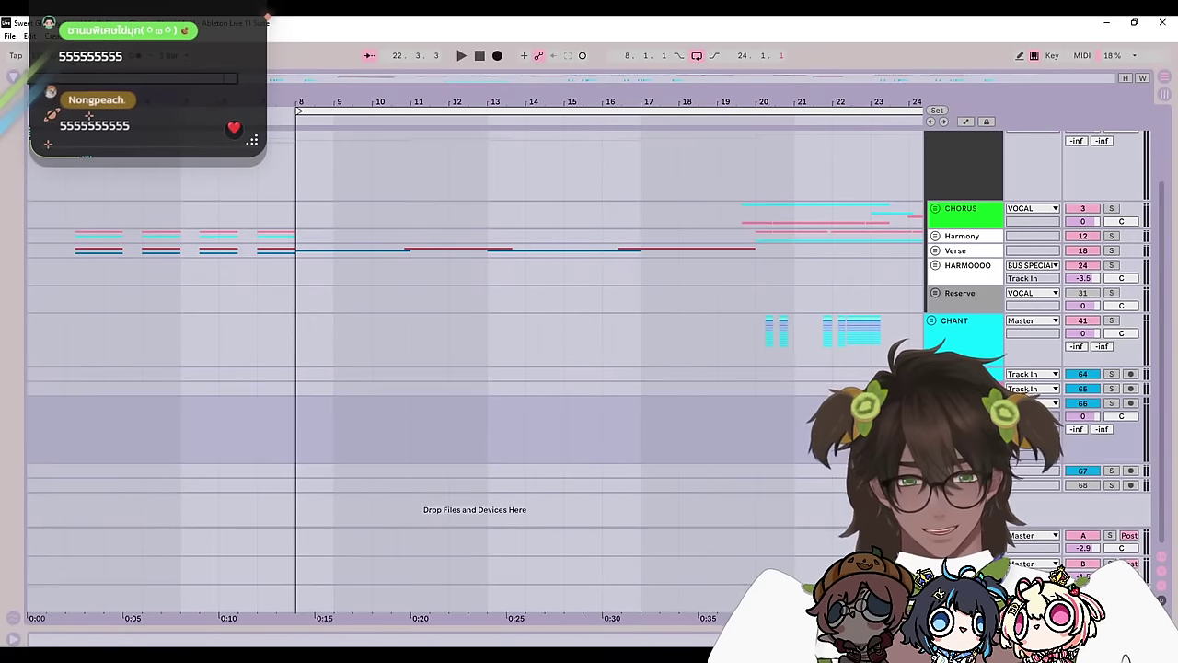
scroll(1067, 471, down, 1)
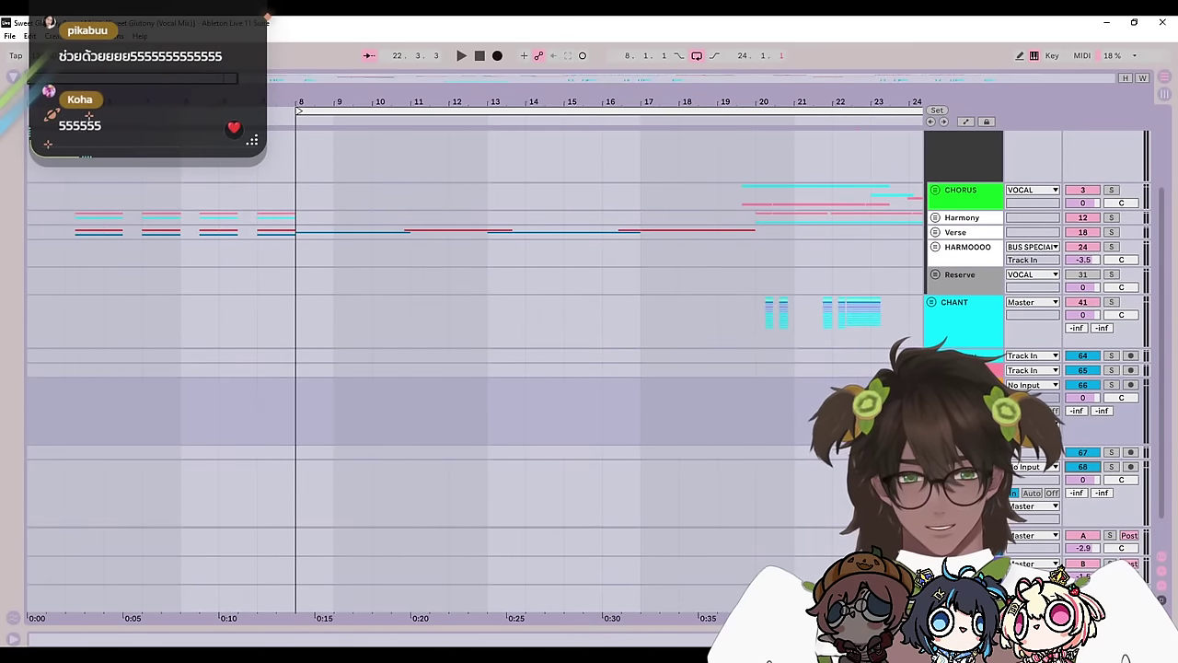
click(931, 385)
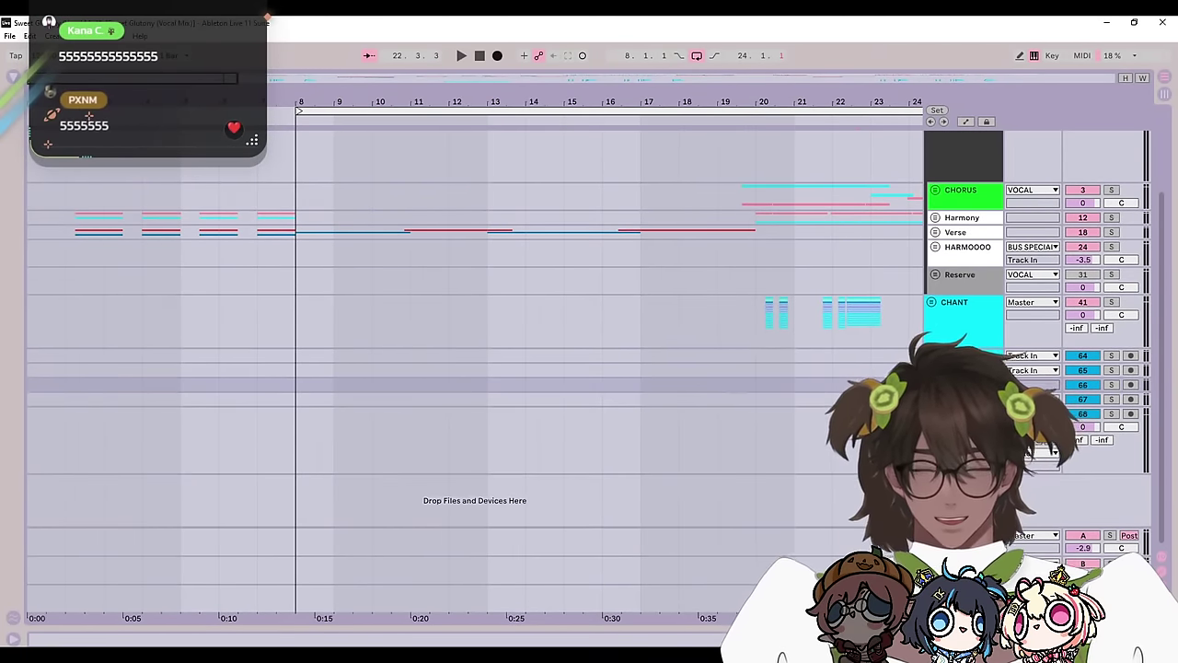
click(931, 414)
click(868, 404)
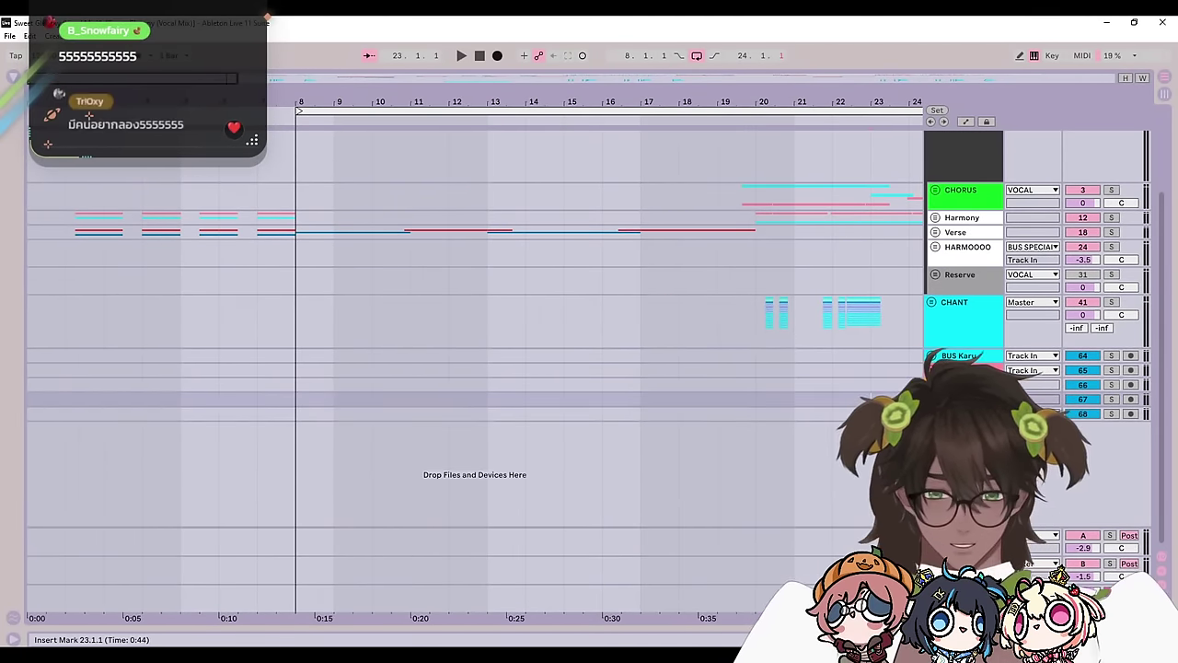
Step: Select the bus tracks one by one from 68 up to 64, and place the insert marker at 9.1.1 in the Harmony lane
click(964, 414)
click(964, 400)
click(964, 384)
click(965, 370)
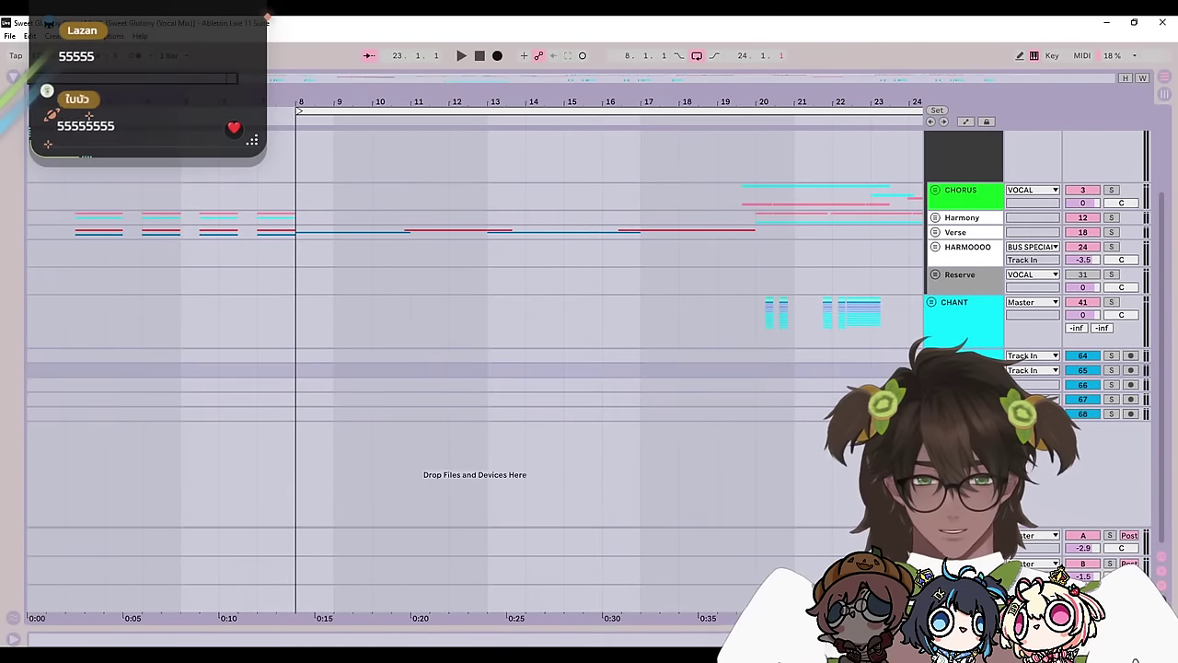
key(Up)
scroll(825, 401, up, 3)
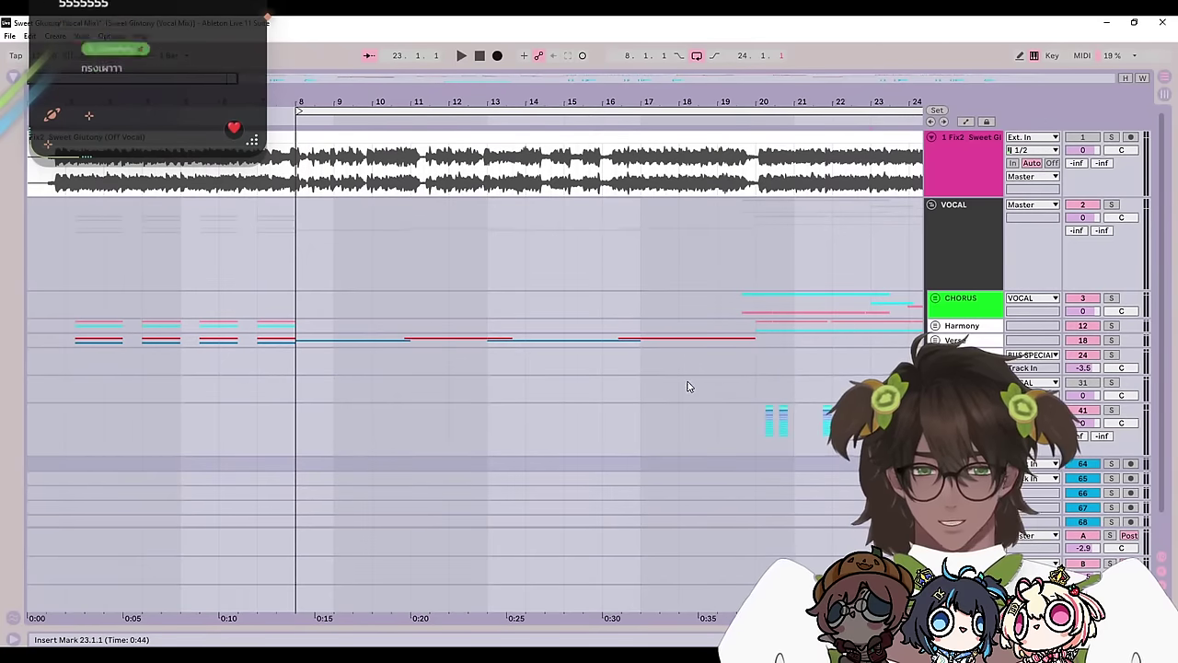
click(339, 327)
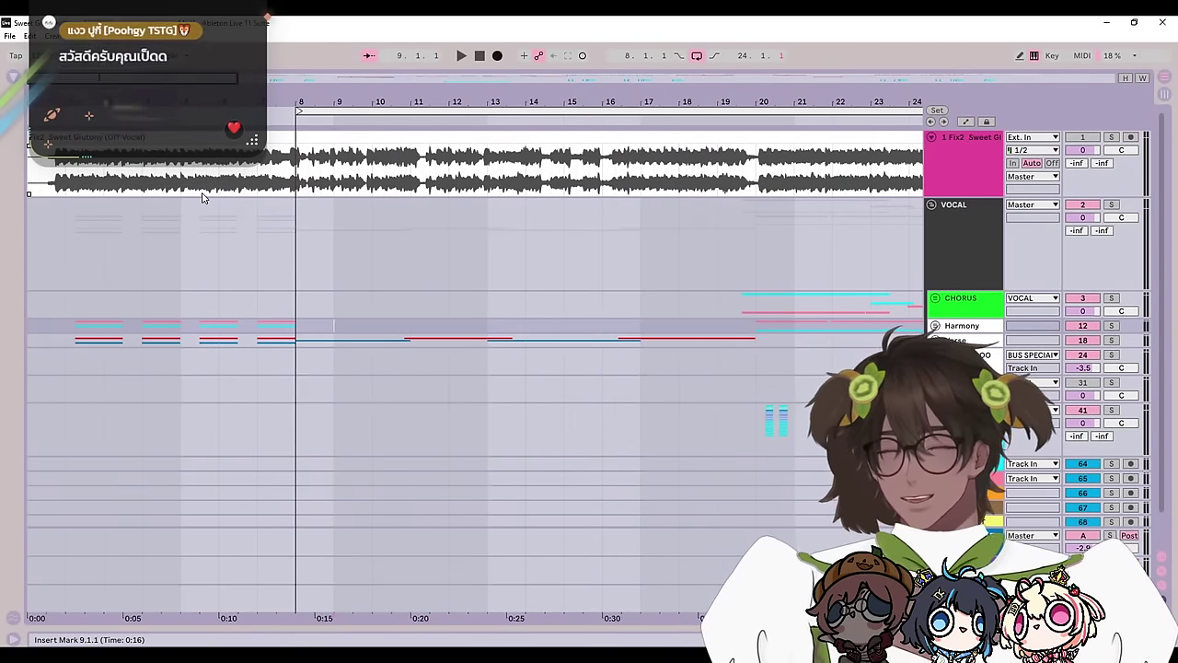
Step: Zoom in on the first vocal clips, unfold Verse and Harmony, and place the insert marker at 2.4.2 in the Verse lane
drag(92, 101, 103, 225)
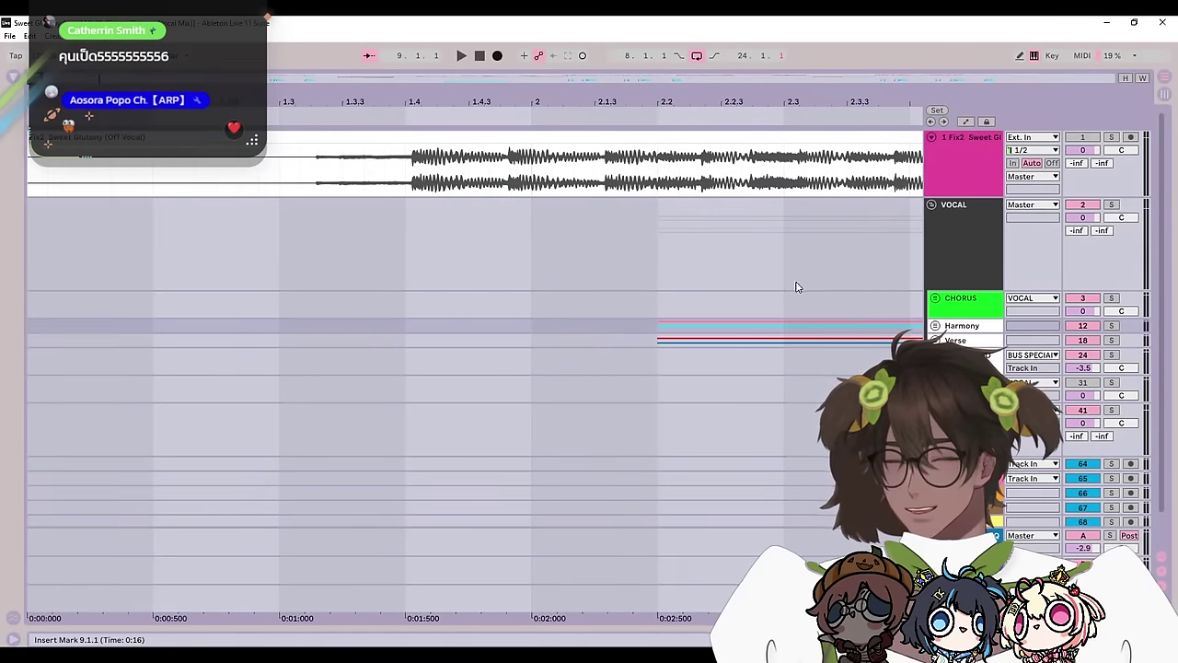
click(935, 340)
click(935, 326)
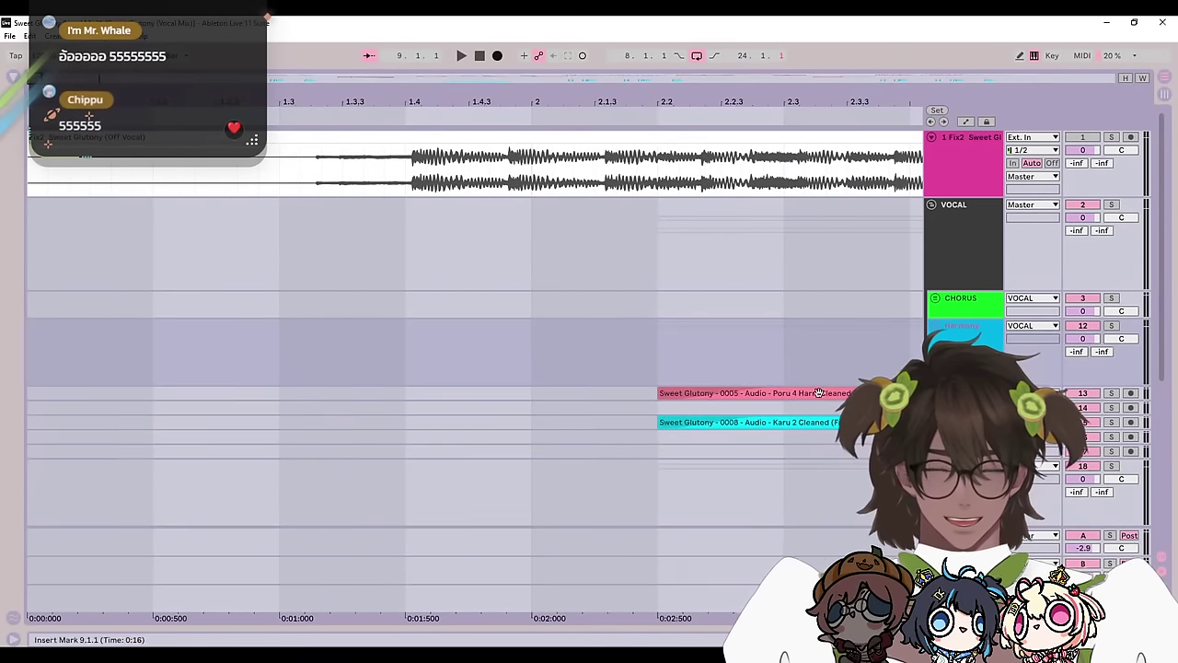
drag(754, 454, 304, 315)
scroll(599, 363, down, 2)
click(506, 311)
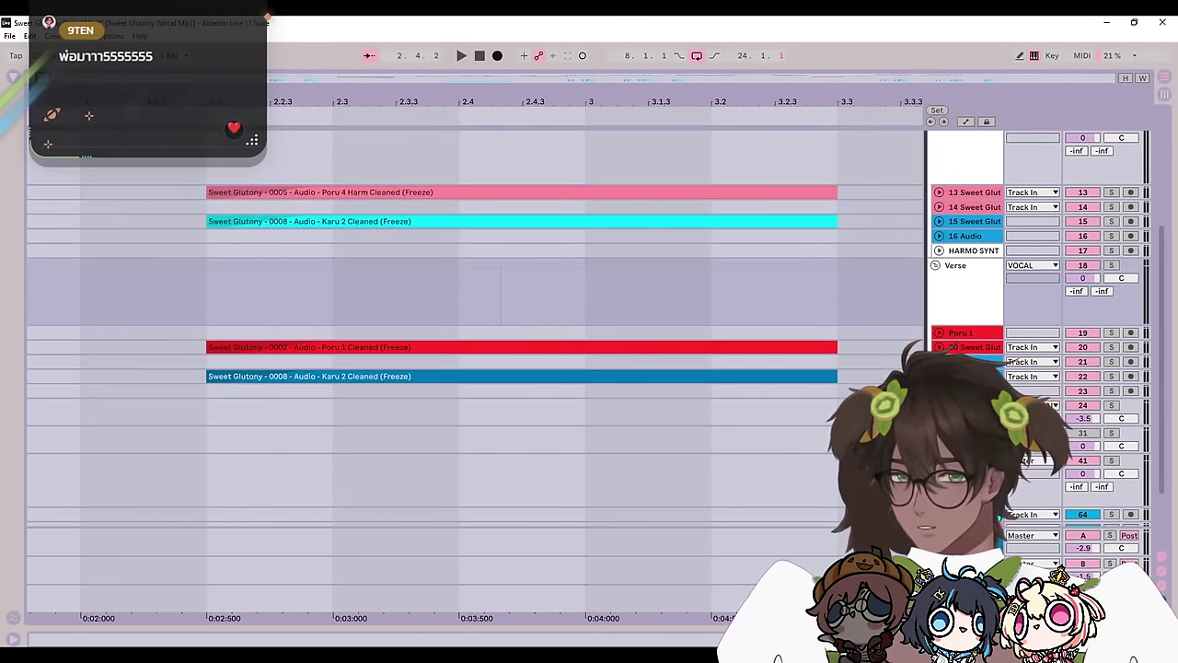
Step: Zoom out to show the arrangement past bar 53 and place the insert marker at 21.1.1 in the Verse lane
key(minus)
key(minus)
drag(106, 95, 549, 147)
drag(578, 208, 598, 320)
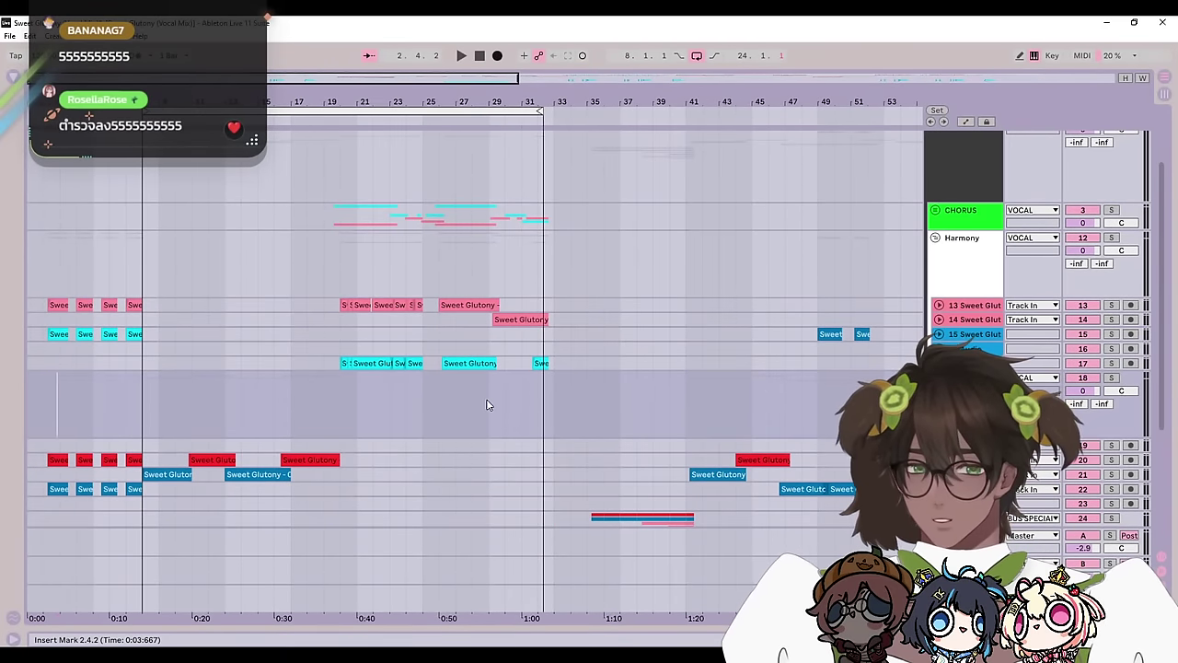
click(359, 405)
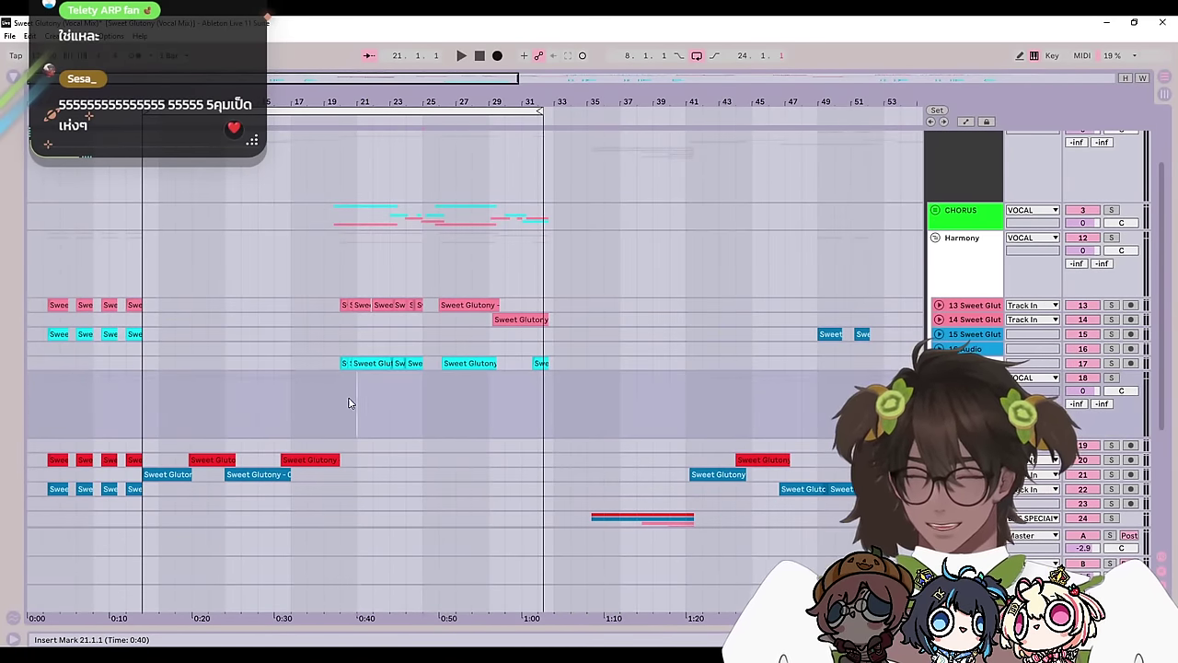
Step: Zoom in on bars 1 to 31 and place the insert marker at 2.1.1 in the Verse lane
scroll(602, 381, down, 1)
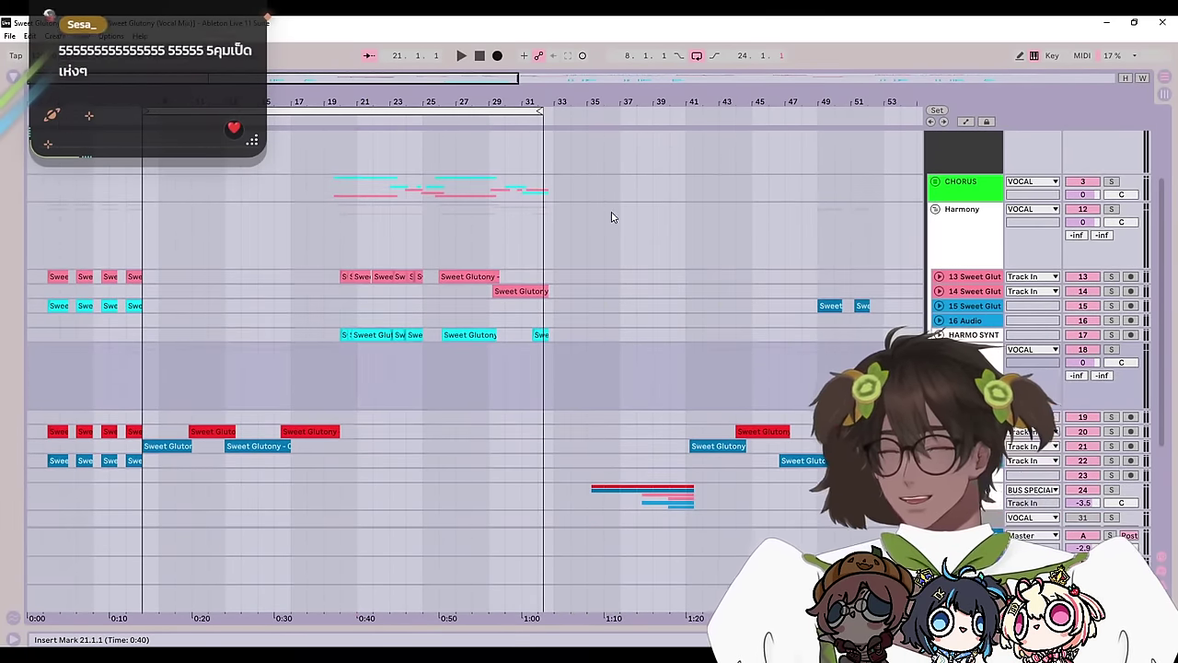
scroll(615, 240, down, 3)
drag(517, 79, 304, 80)
click(607, 267)
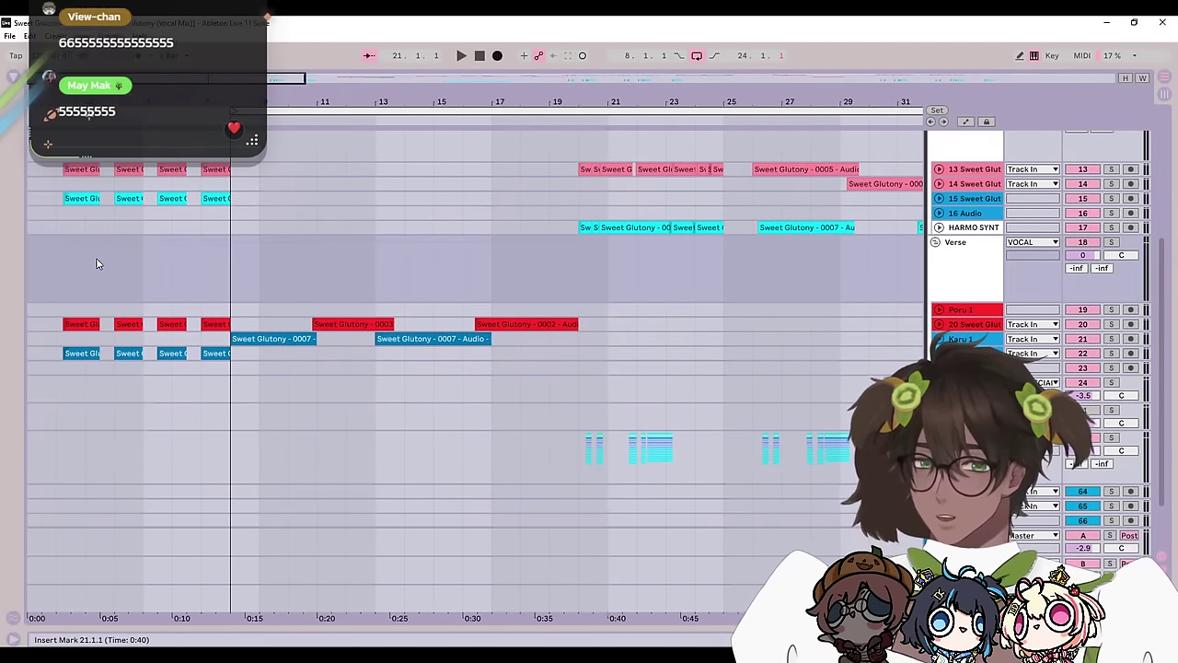
click(56, 262)
Step: Fold the Harmony and Verse subgroups, placing the insert marker at 24.1.1 in the HARMOOOO lane
scroll(505, 494, up, 1)
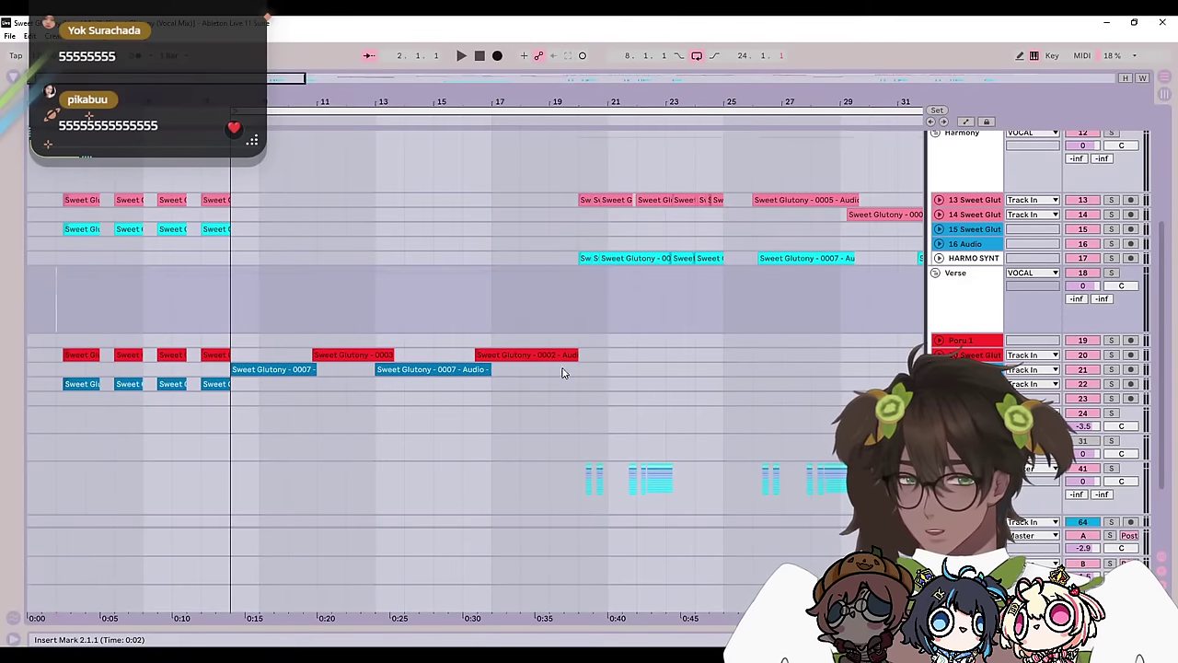
scroll(534, 326, up, 6)
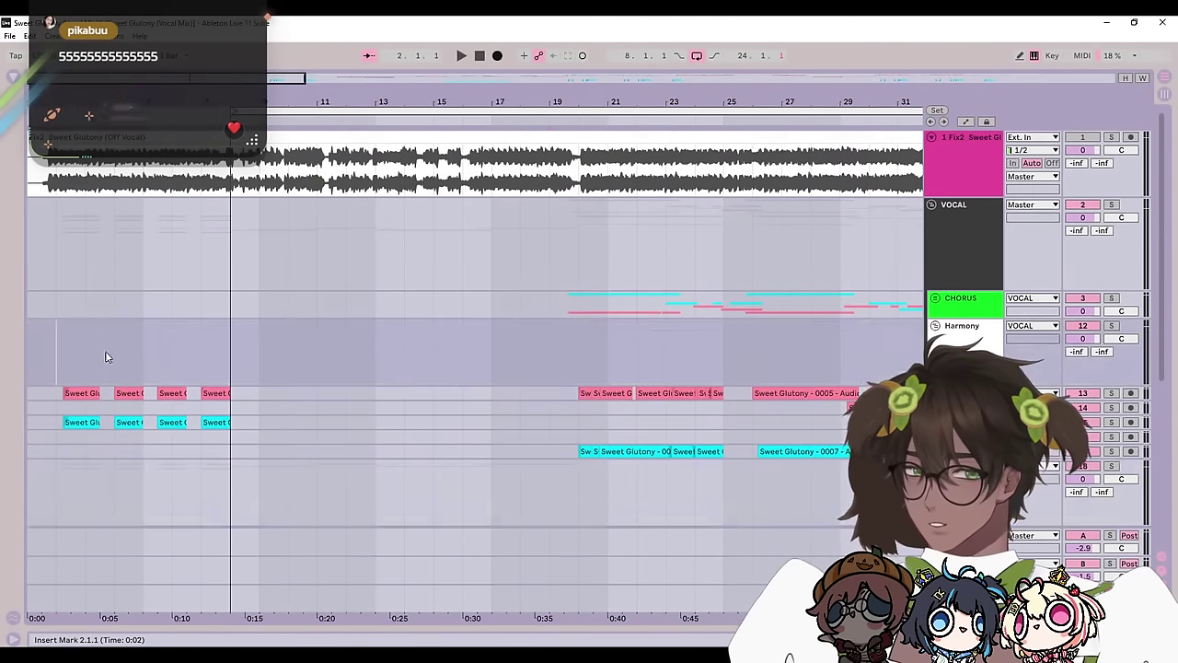
scroll(504, 409, down, 5)
scroll(538, 354, up, 3)
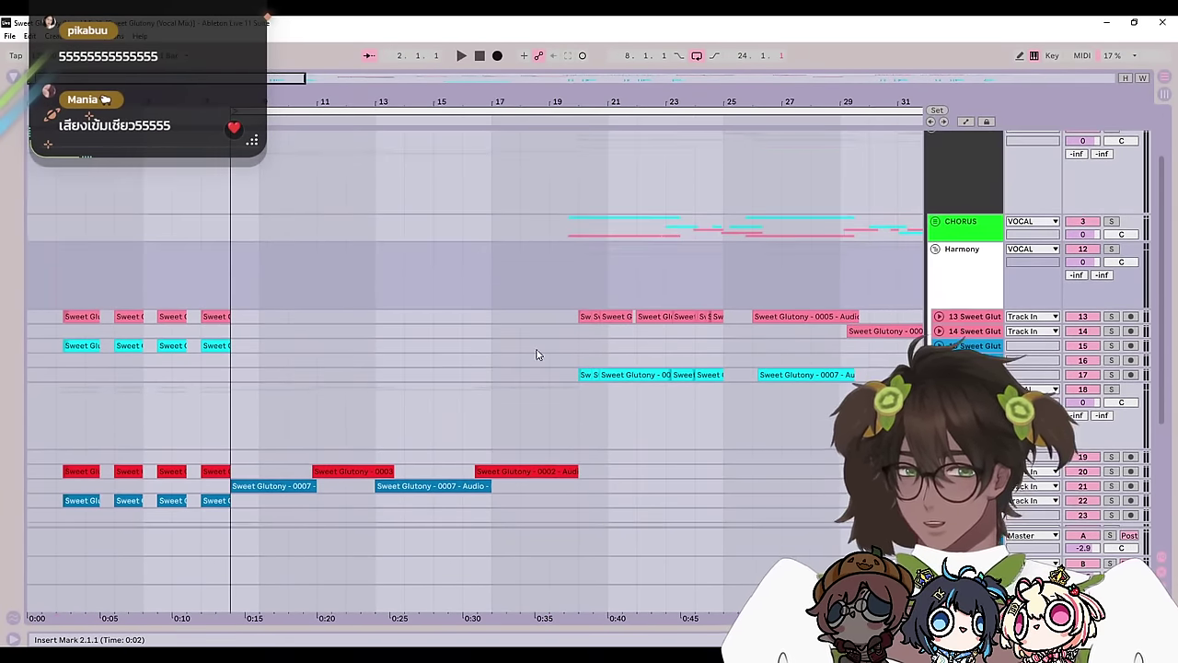
click(935, 248)
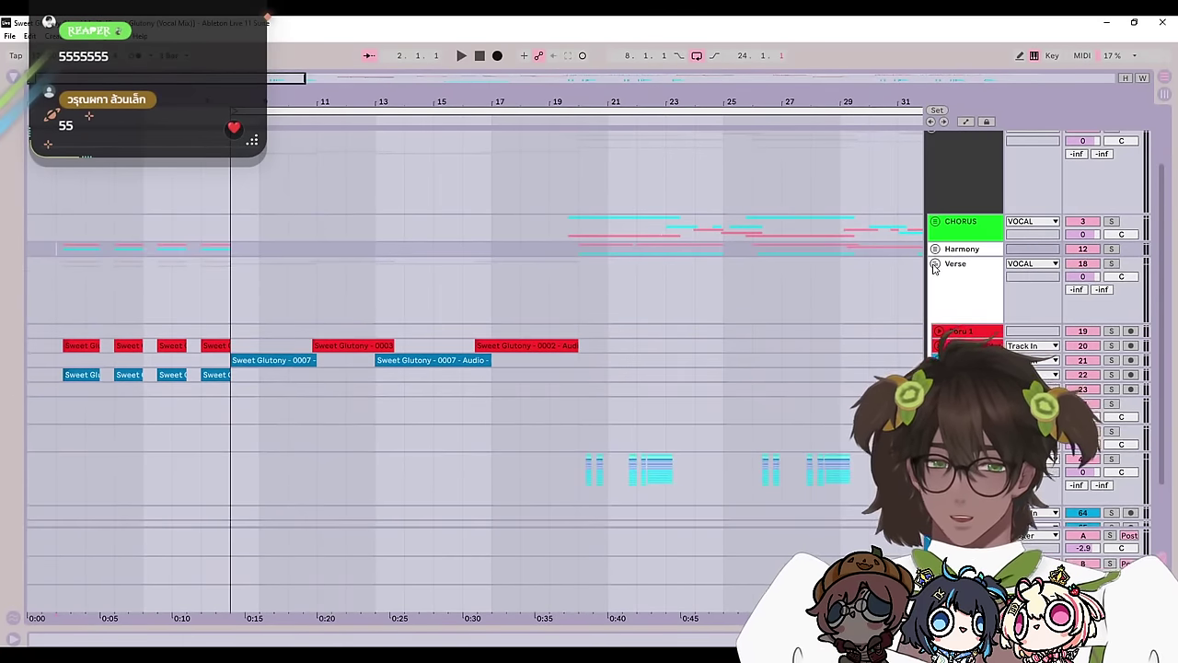
click(963, 285)
click(934, 265)
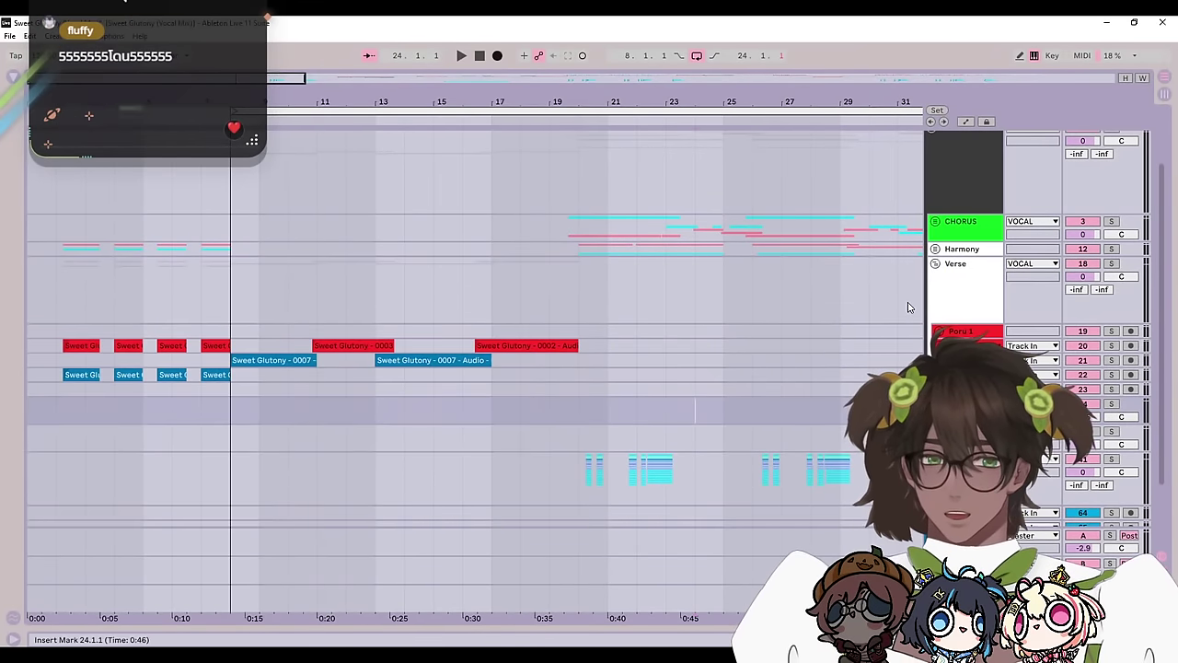
click(930, 273)
click(934, 264)
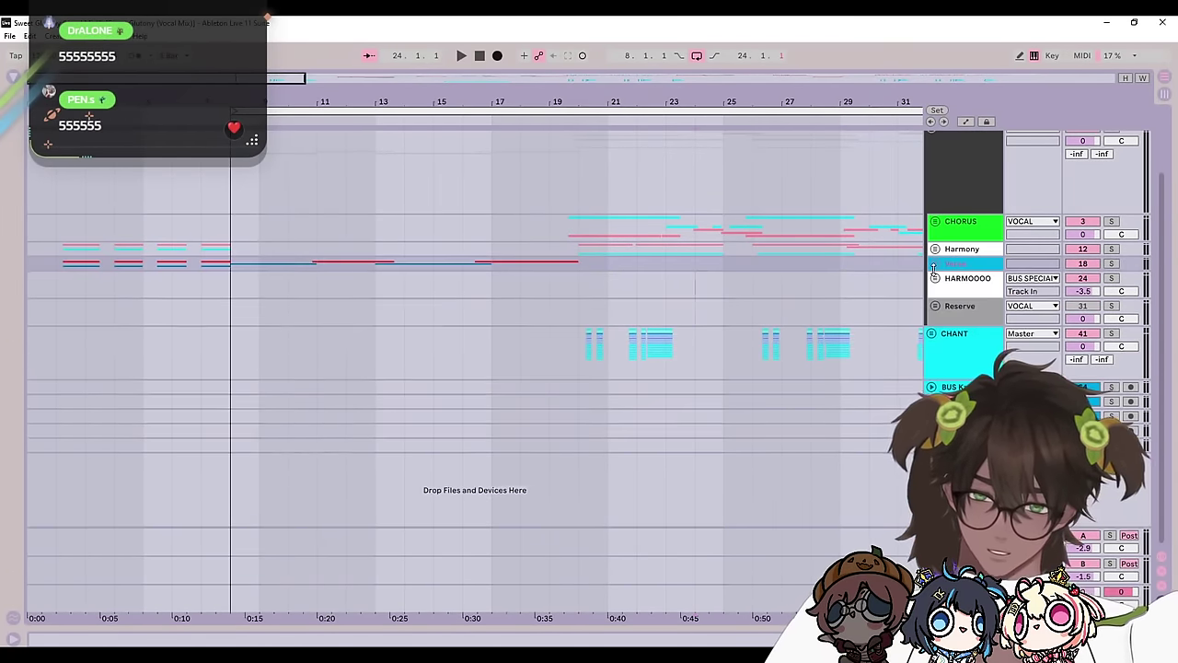
Step: Select the time range from 20.1.1 to 32.1.1 in the CHORUS lane
drag(852, 275, 528, 328)
drag(254, 280, 503, 286)
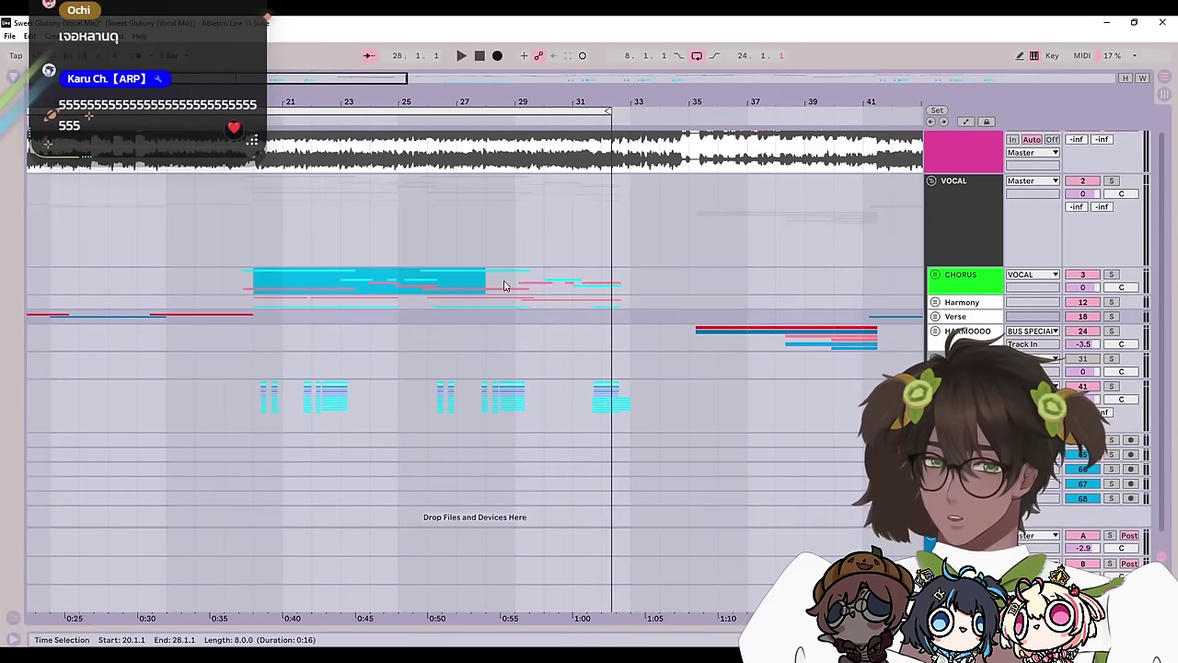
drag(611, 289, 613, 289)
scroll(741, 302, right, 4)
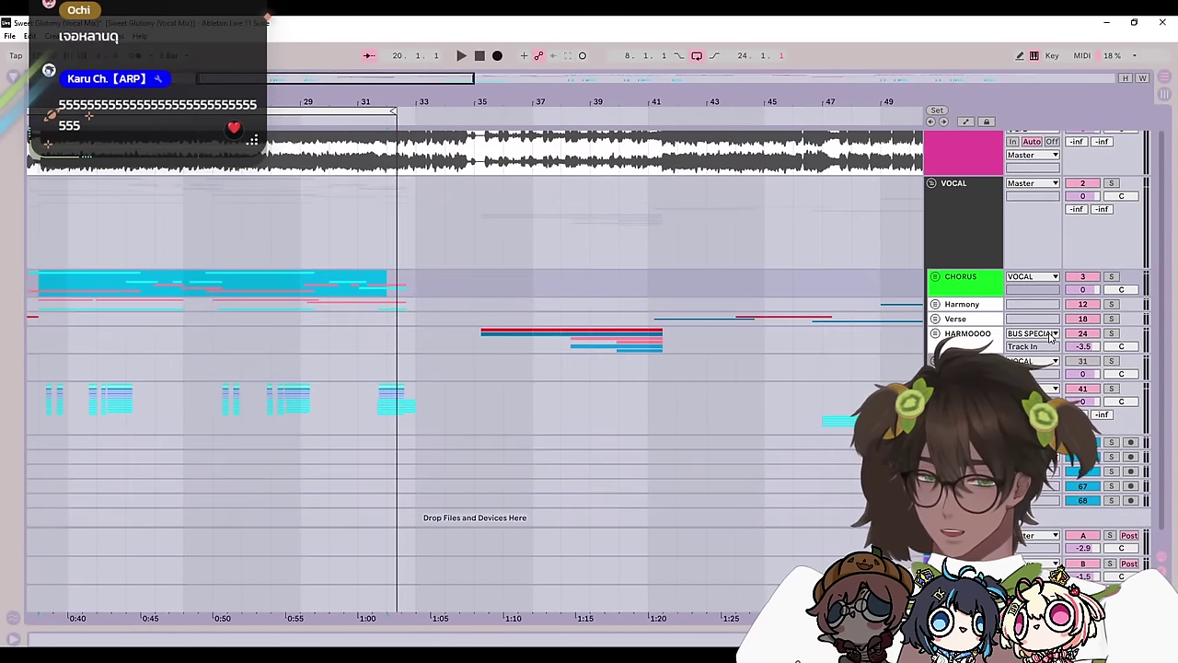
Step: Unfold the Harmony subgroup to view its chorus clips, fold it again, and place the insert marker at 29.1.1 in the CHANT lane
click(936, 306)
drag(373, 372, 511, 355)
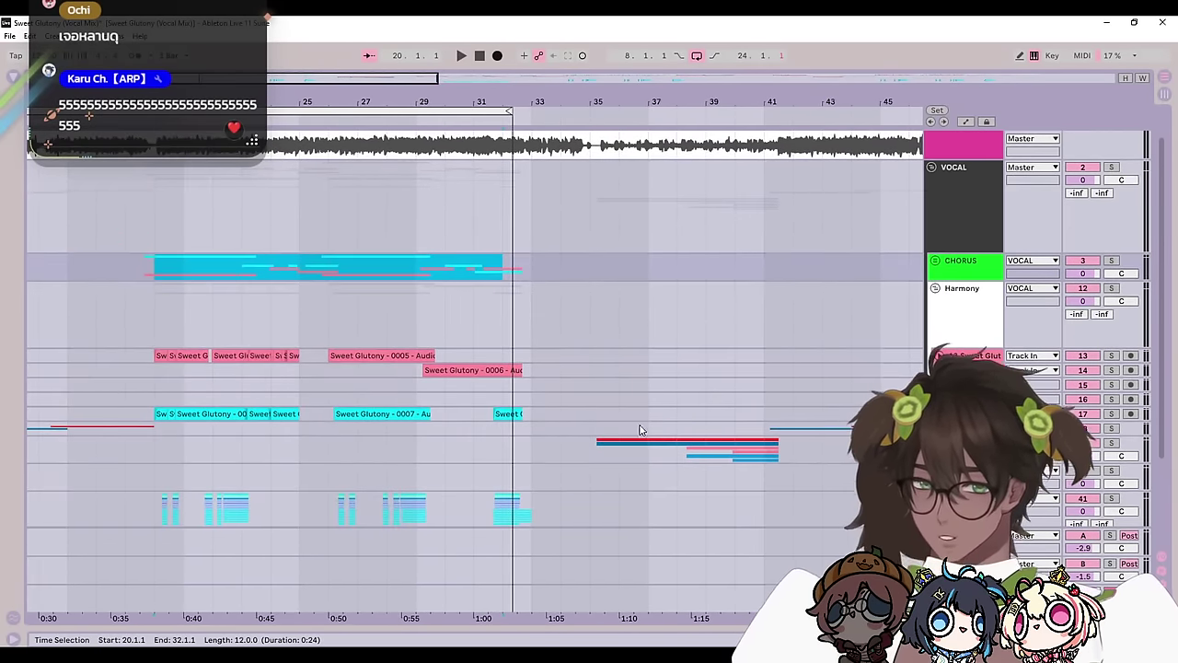
click(935, 288)
click(413, 394)
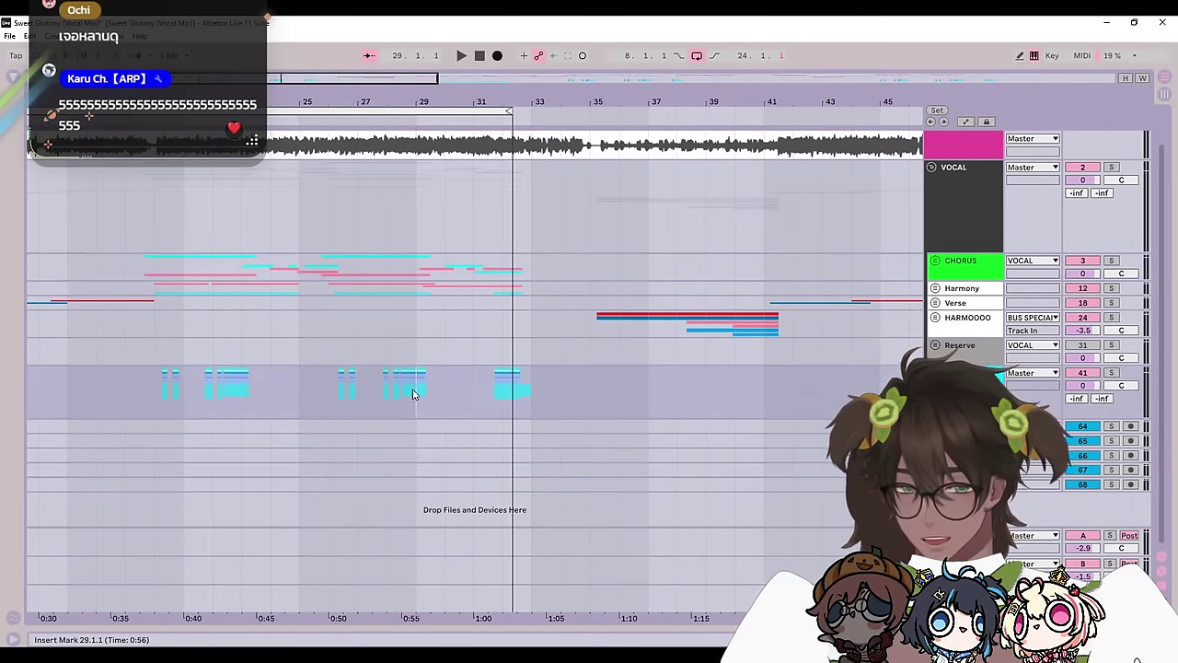
Step: Play the arrangement from 2.1.1 in the Harmony lane and place the insert marker at 18.1.1 in the HARMOOOO lane
drag(413, 394, 689, 413)
click(54, 313)
key(space)
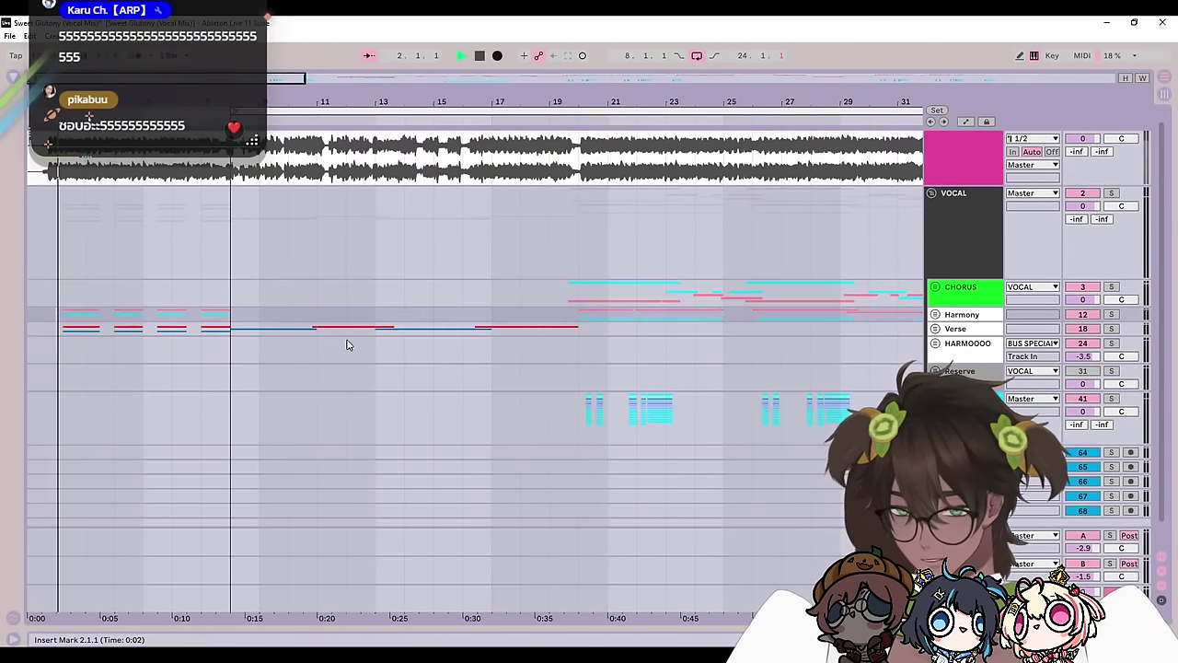
scroll(957, 336, down, 1)
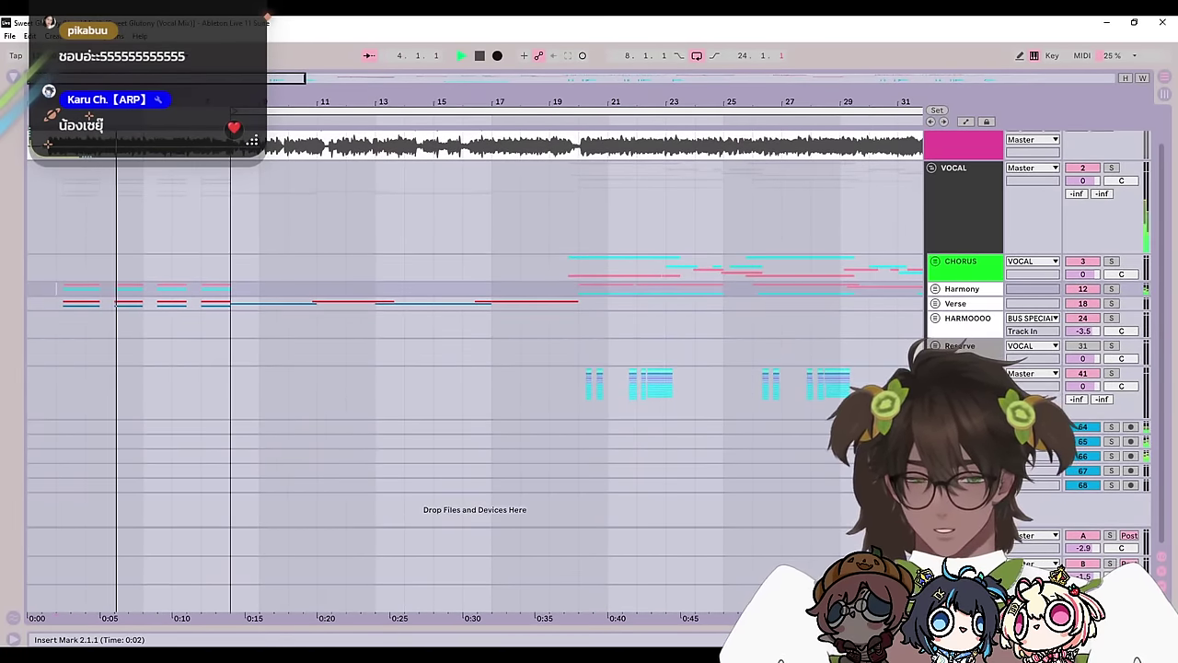
click(550, 318)
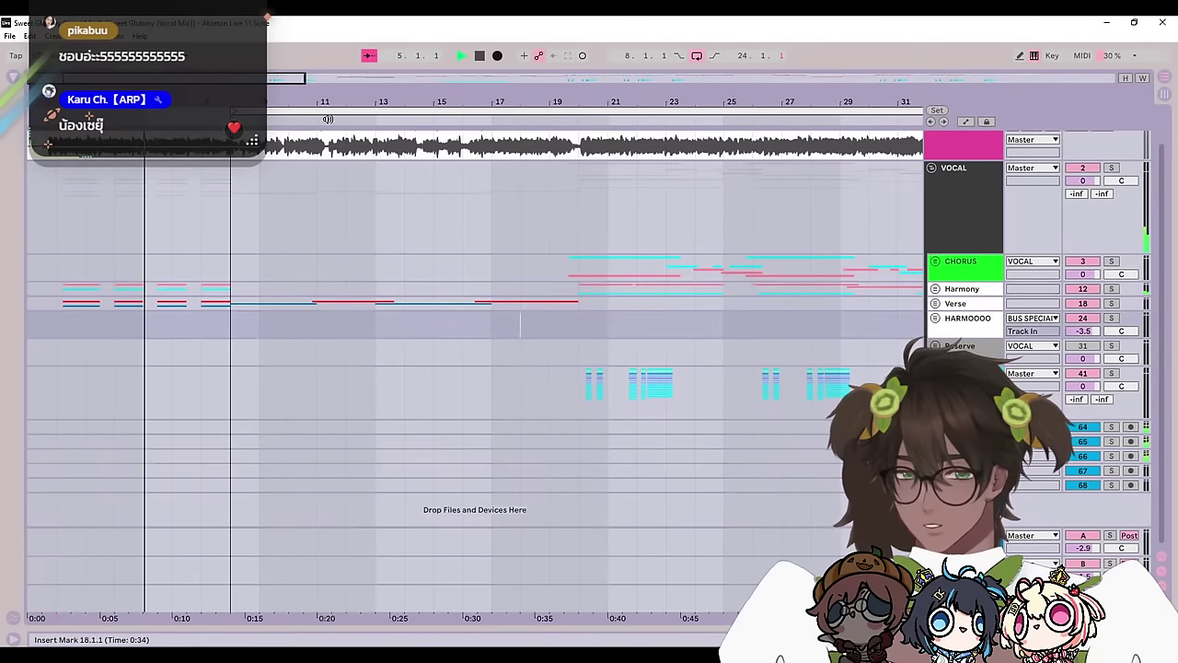
Step: Zoom in on bars 1 to 15, then unfold the Verse subgroup and its Karu 1 track to show the waveform
click(326, 120)
drag(304, 78, 157, 78)
scroll(669, 286, up, 1)
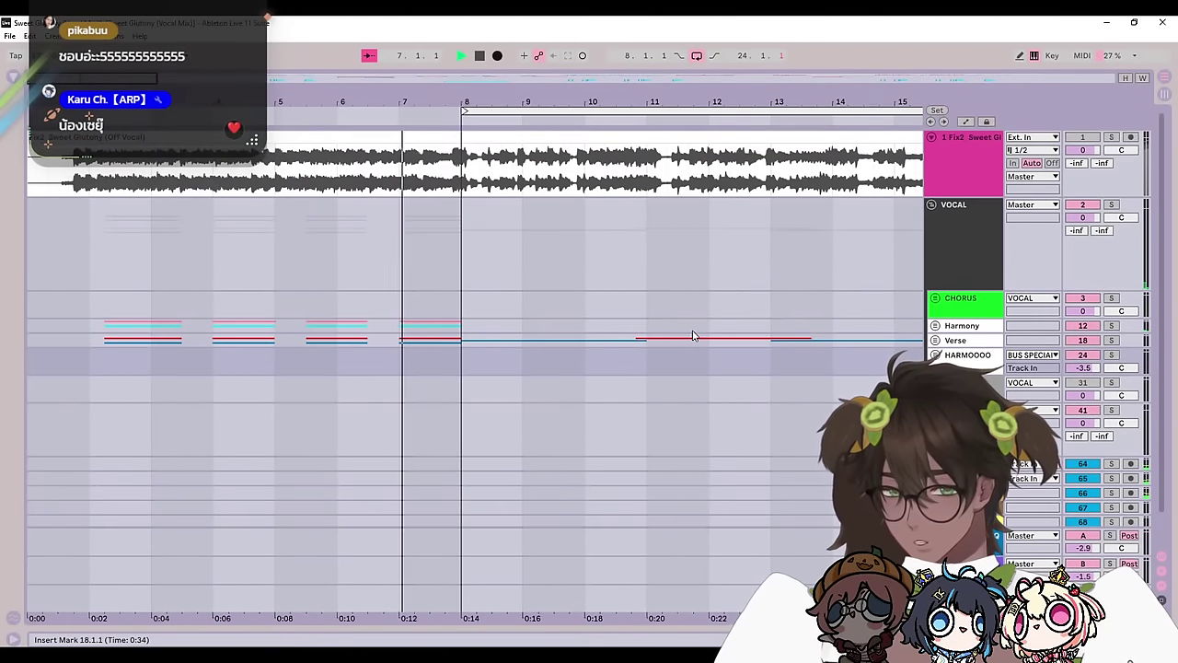
click(935, 340)
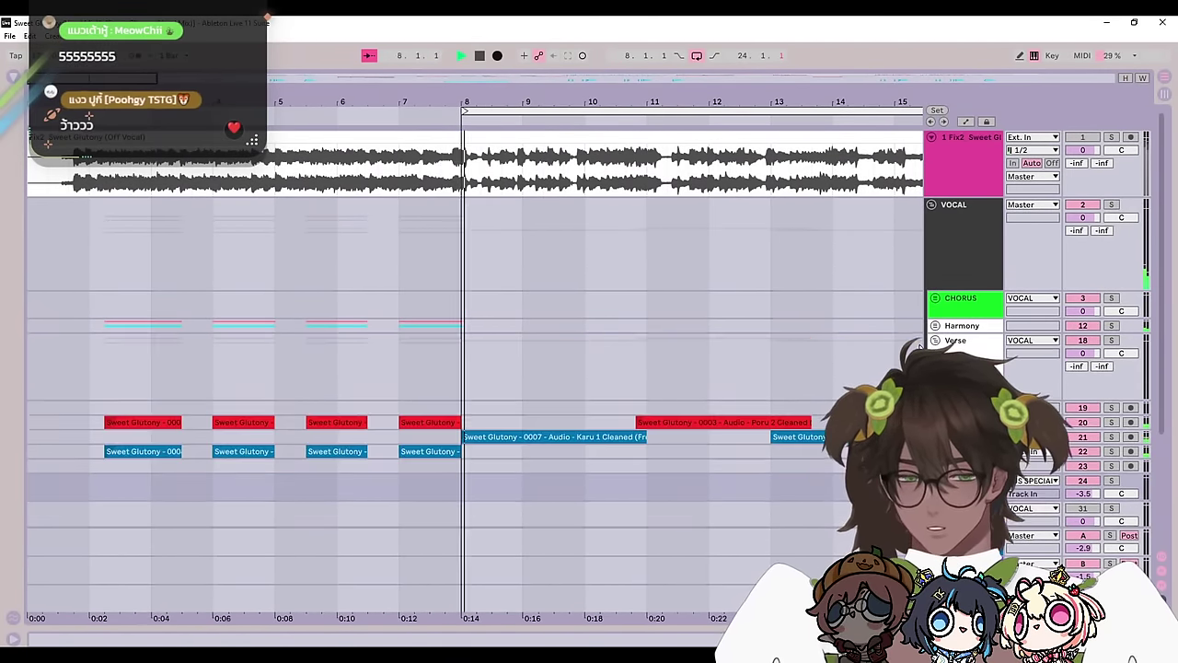
scroll(884, 377, down, 2)
click(939, 345)
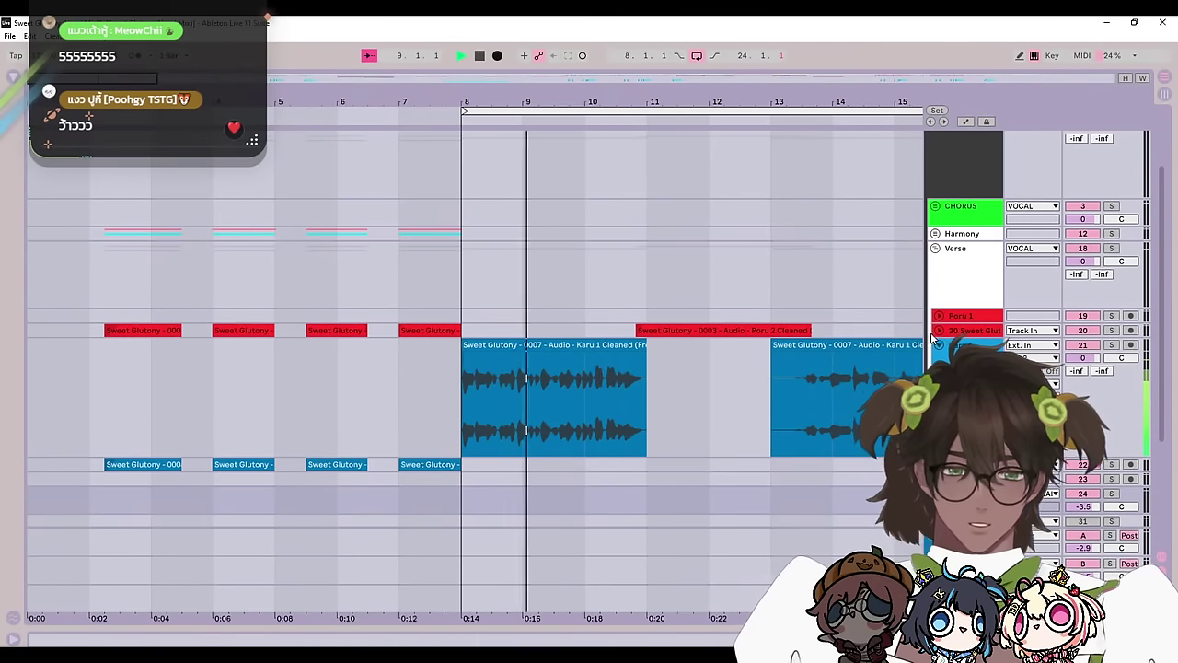
Step: Unfold track 20 in the Verse subgroup to compare its waveform with the Karu 1 clips
click(939, 331)
scroll(937, 340, down, 1)
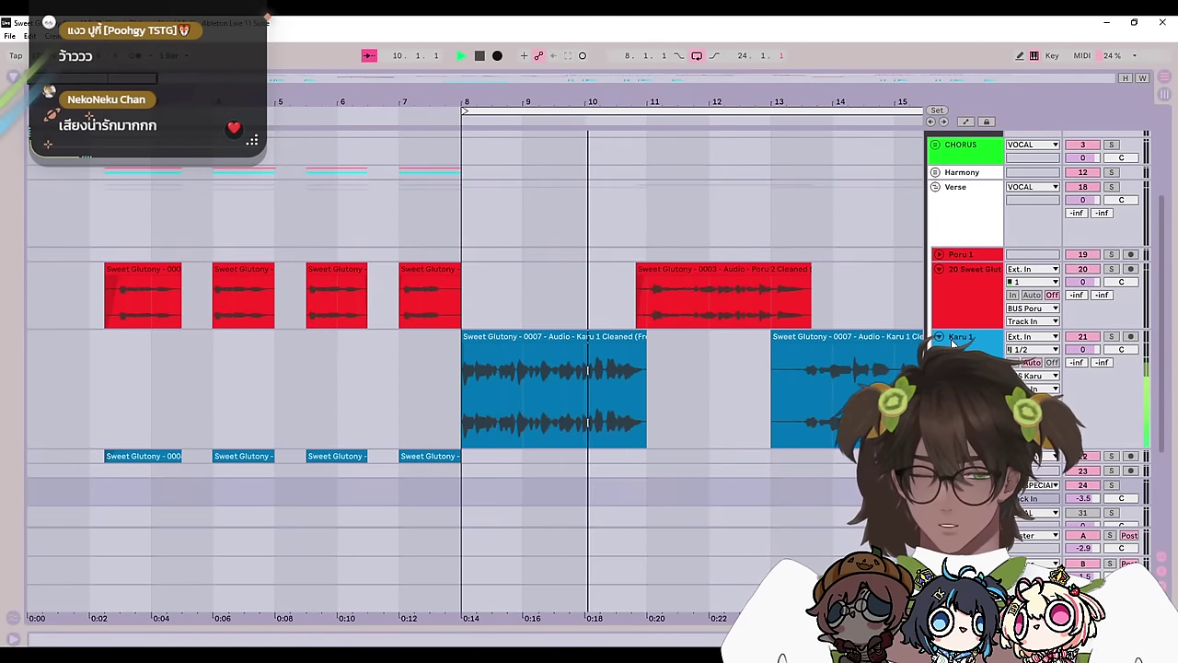
drag(734, 331, 492, 363)
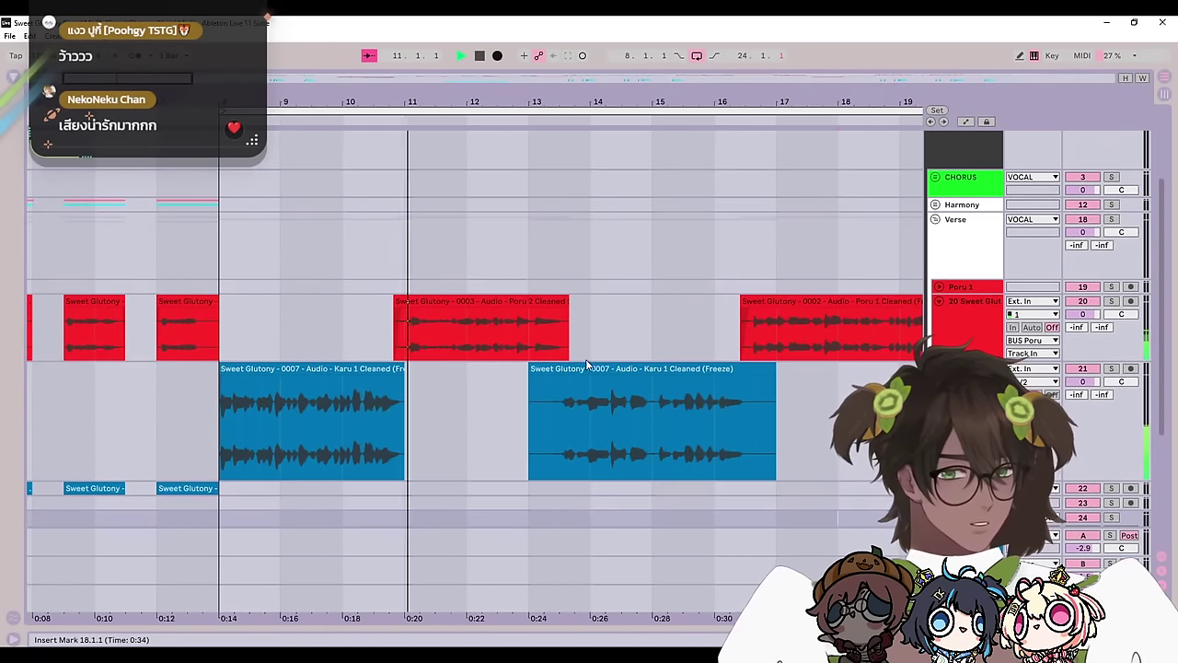
scroll(592, 372, down, 1)
scroll(603, 363, right, 2)
scroll(603, 364, up, 1)
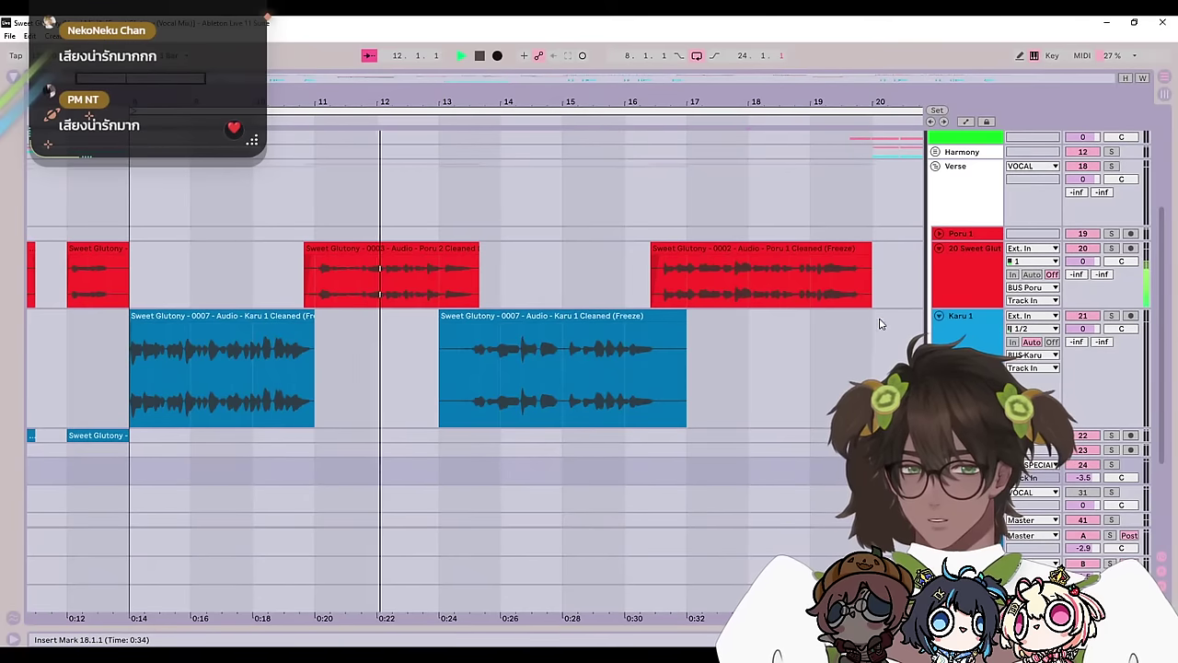
Step: Make track 20 slightly taller and reduce the height of the Karu 1 track in the Verse subgroup
drag(947, 308, 947, 321)
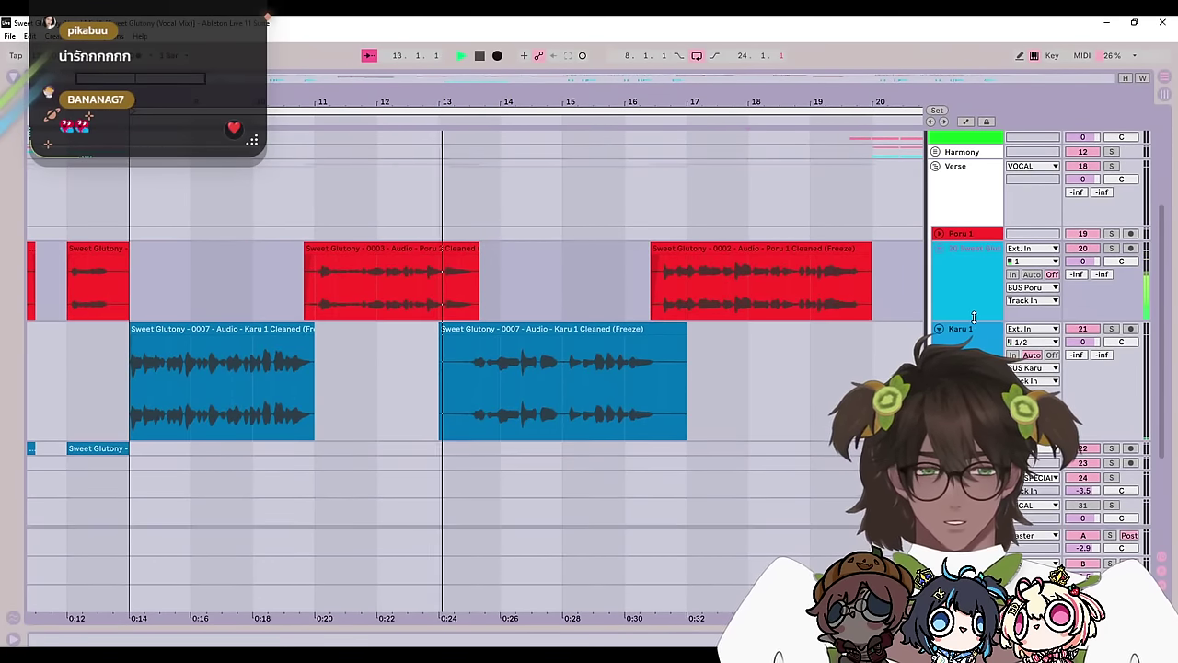
scroll(767, 378, right, 1)
scroll(767, 378, up, 1)
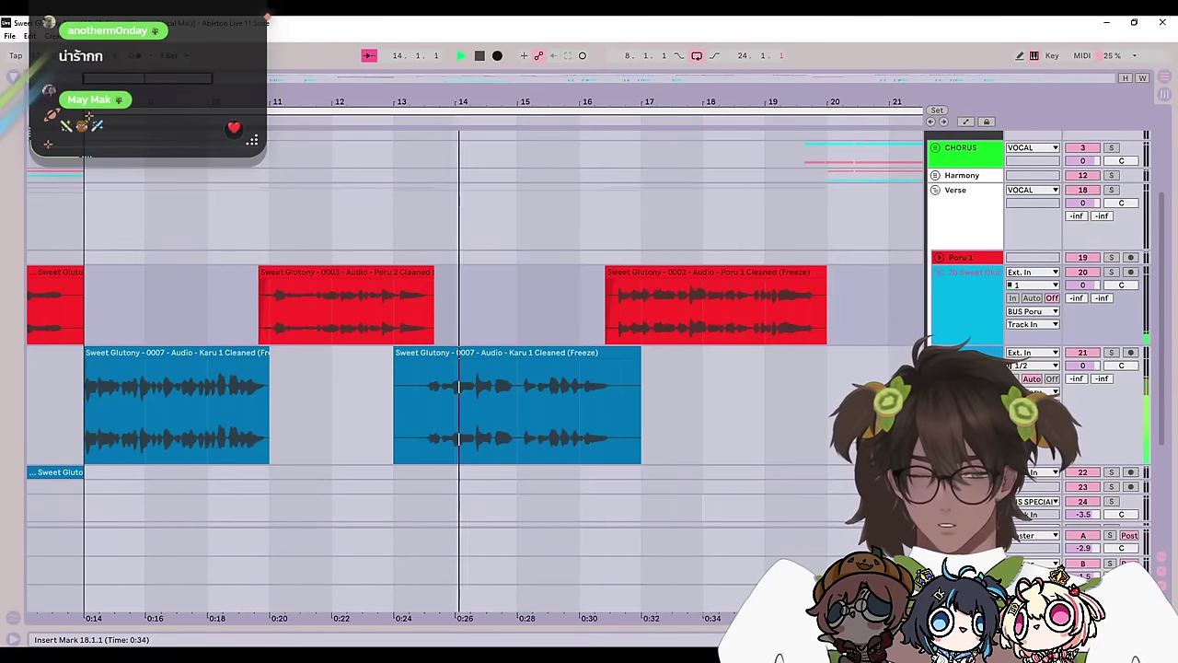
drag(957, 465, 957, 401)
scroll(824, 389, down, 2)
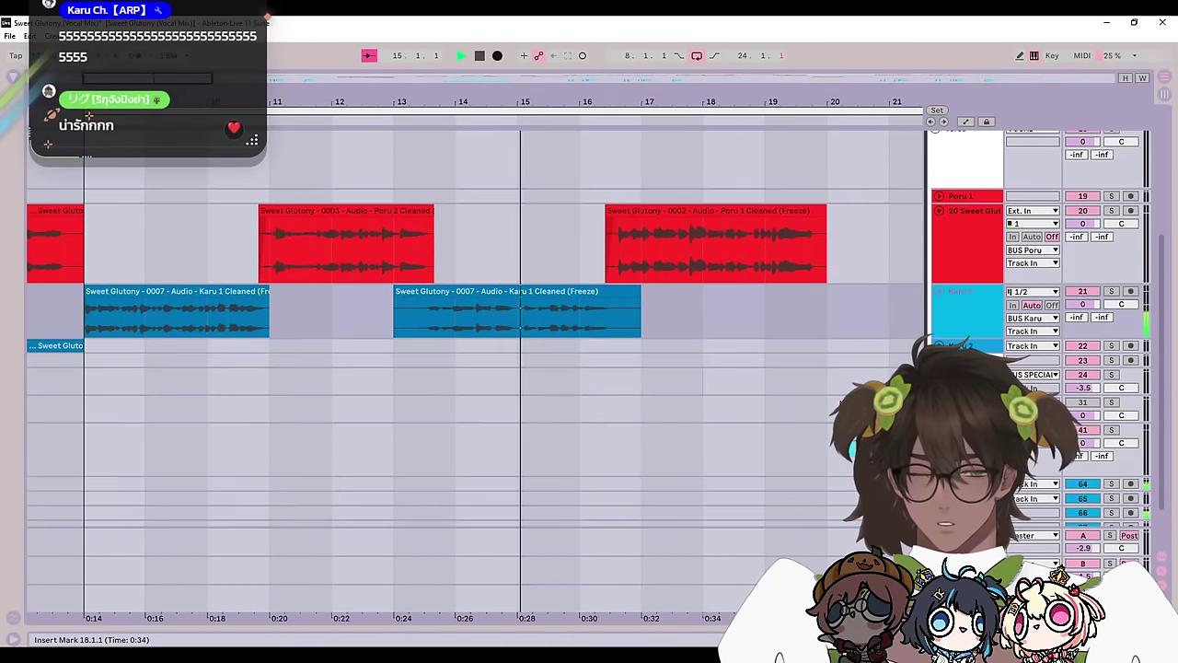
Step: Unfold the Harmony and CHORUS groups to show their individual tracks from bar 20 onward
scroll(559, 310, right, 3)
scroll(560, 310, up, 2)
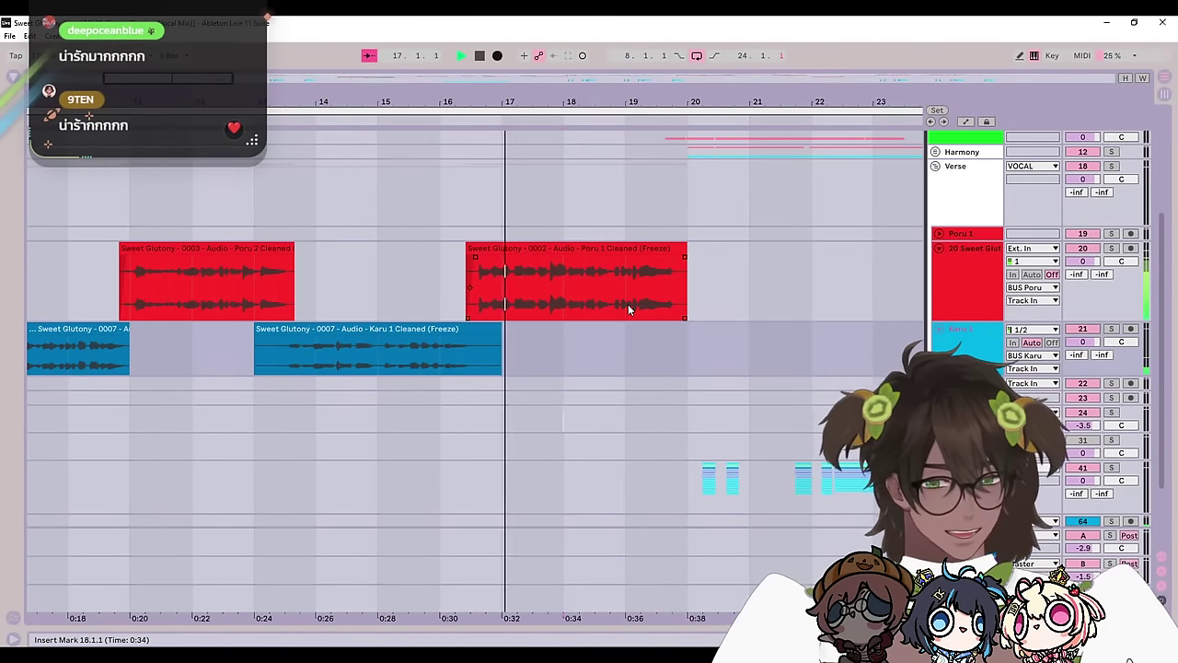
scroll(707, 282, down, 3)
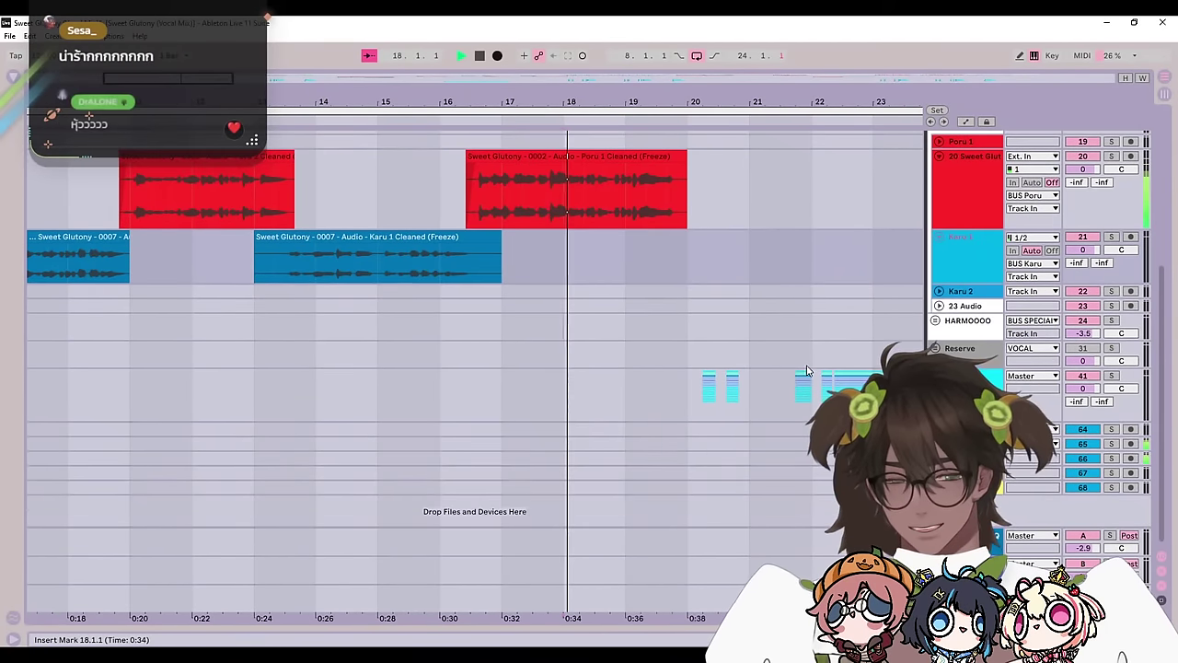
scroll(707, 281, up, 3)
scroll(707, 282, right, 5)
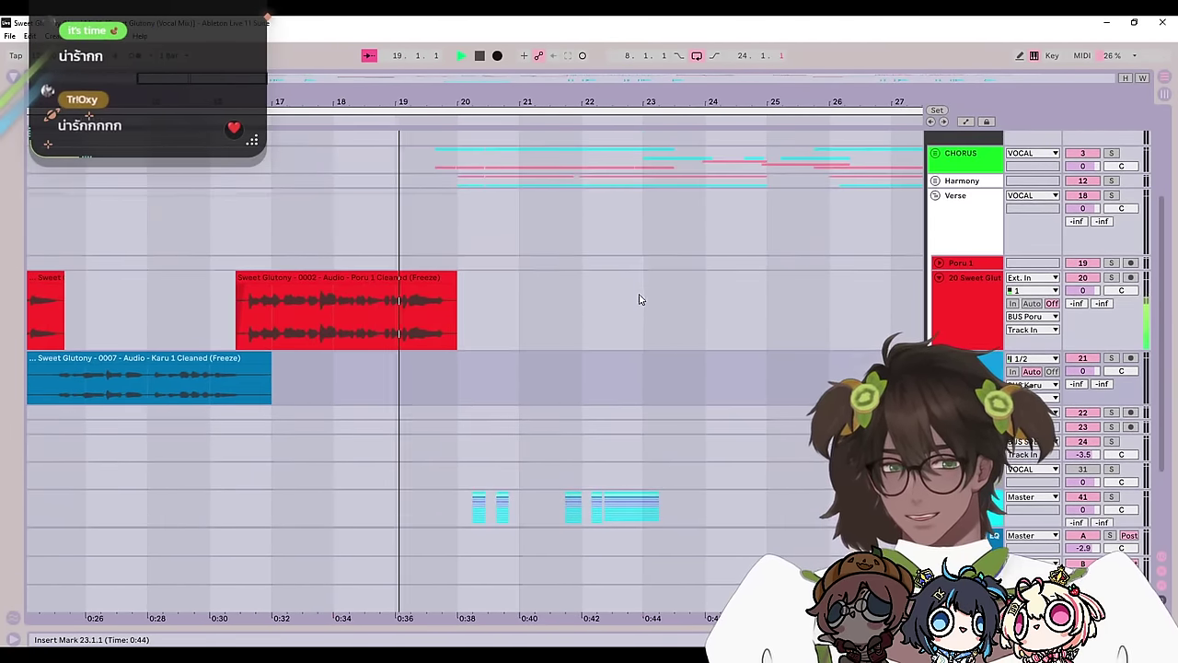
scroll(695, 331, up, 2)
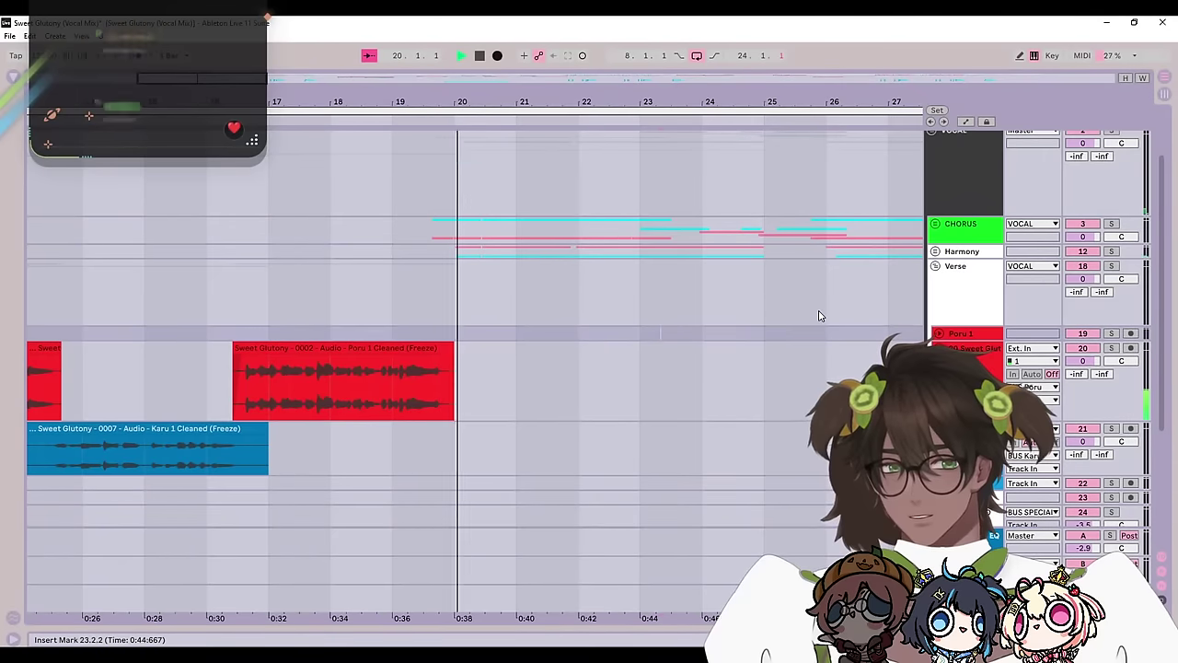
scroll(796, 332, up, 1)
click(935, 285)
click(936, 259)
scroll(907, 312, down, 3)
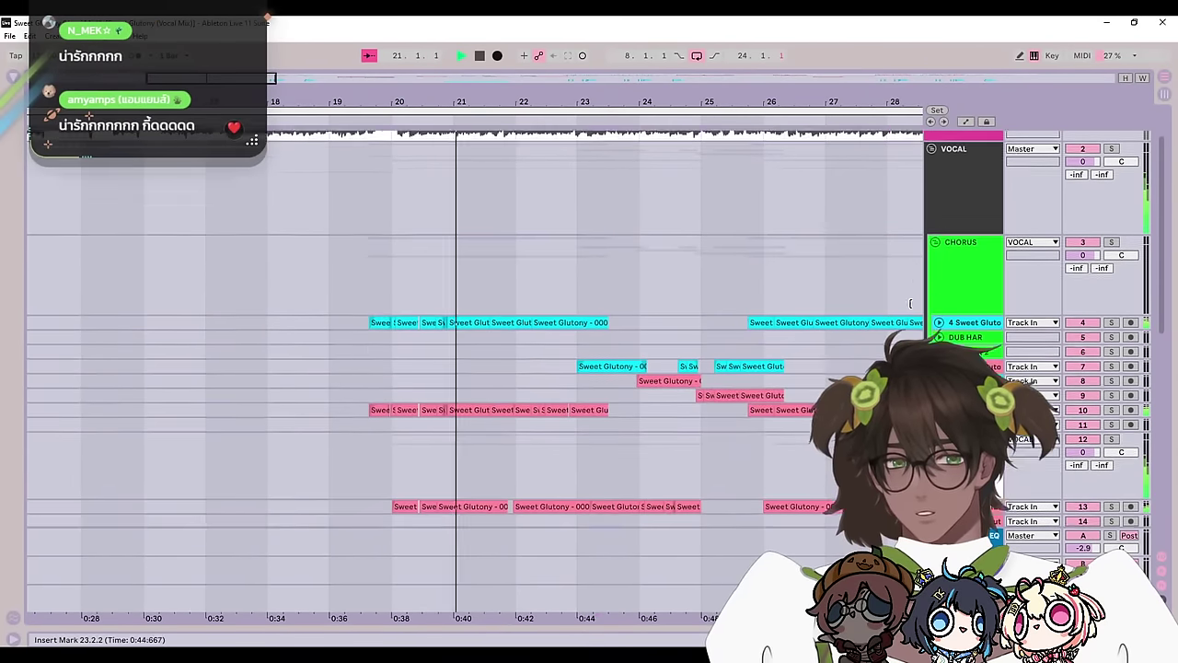
Step: Unfold tracks 4 and 10 in the CHORUS group to show their waveforms
click(939, 200)
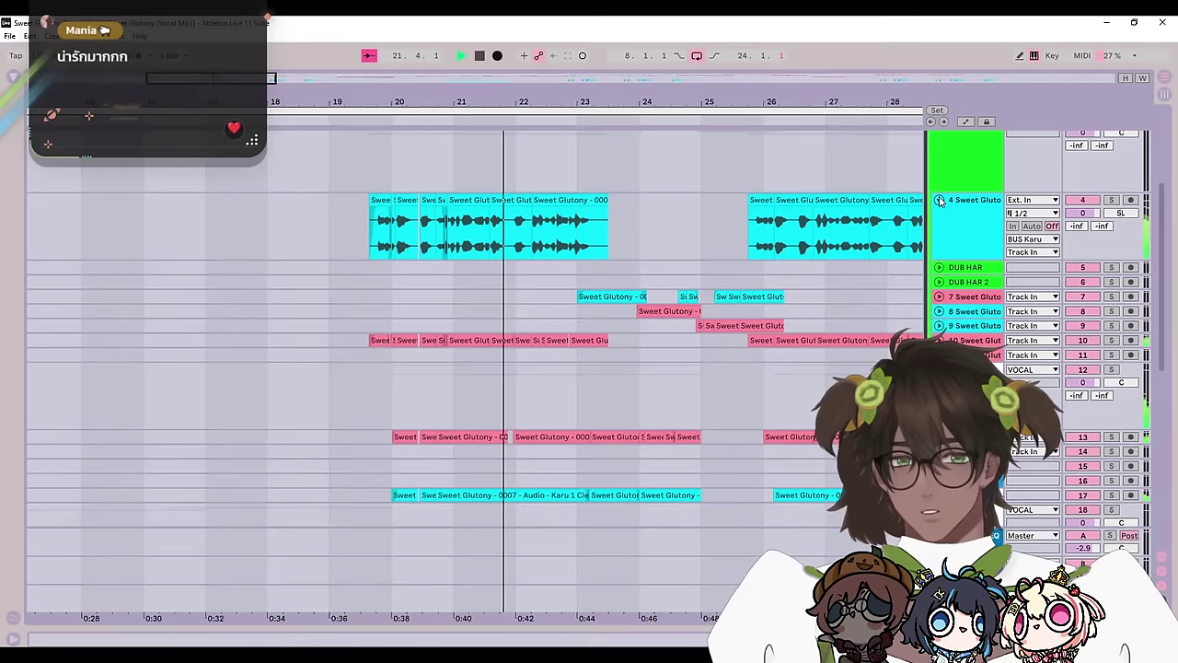
click(938, 341)
scroll(906, 355, down, 4)
scroll(906, 340, up, 7)
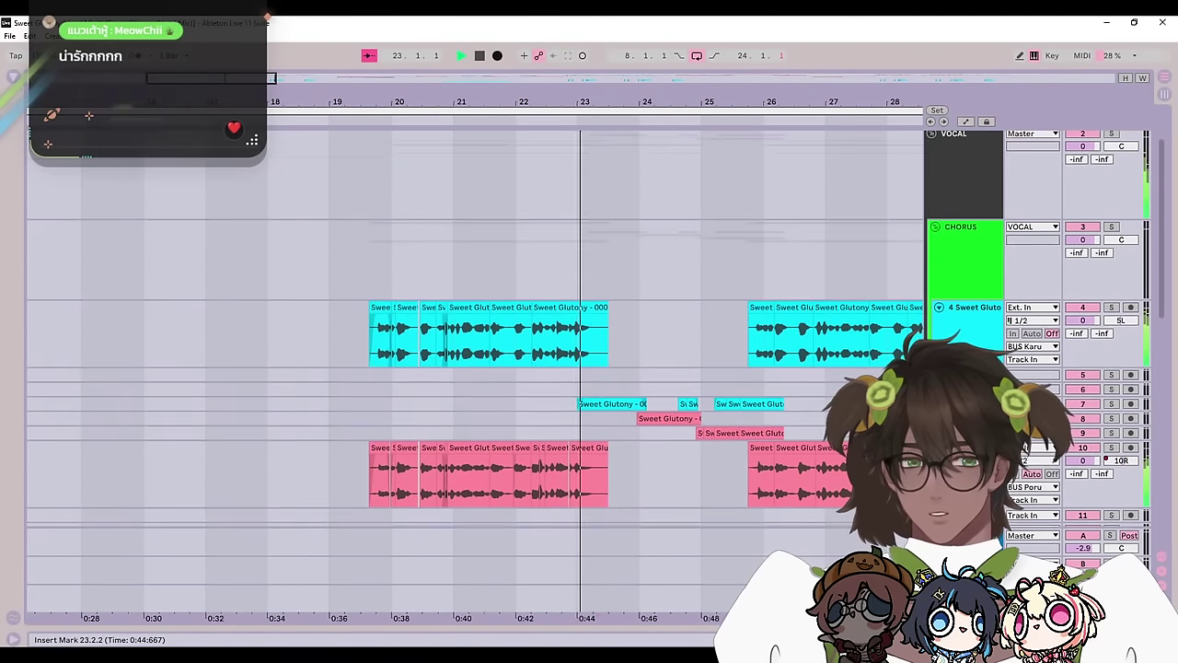
Step: Fold the VOCAL group, stop playback, and select 26.1.1 to 26.2.2 in the lane of track 68
click(931, 180)
key(space)
drag(772, 395, 795, 383)
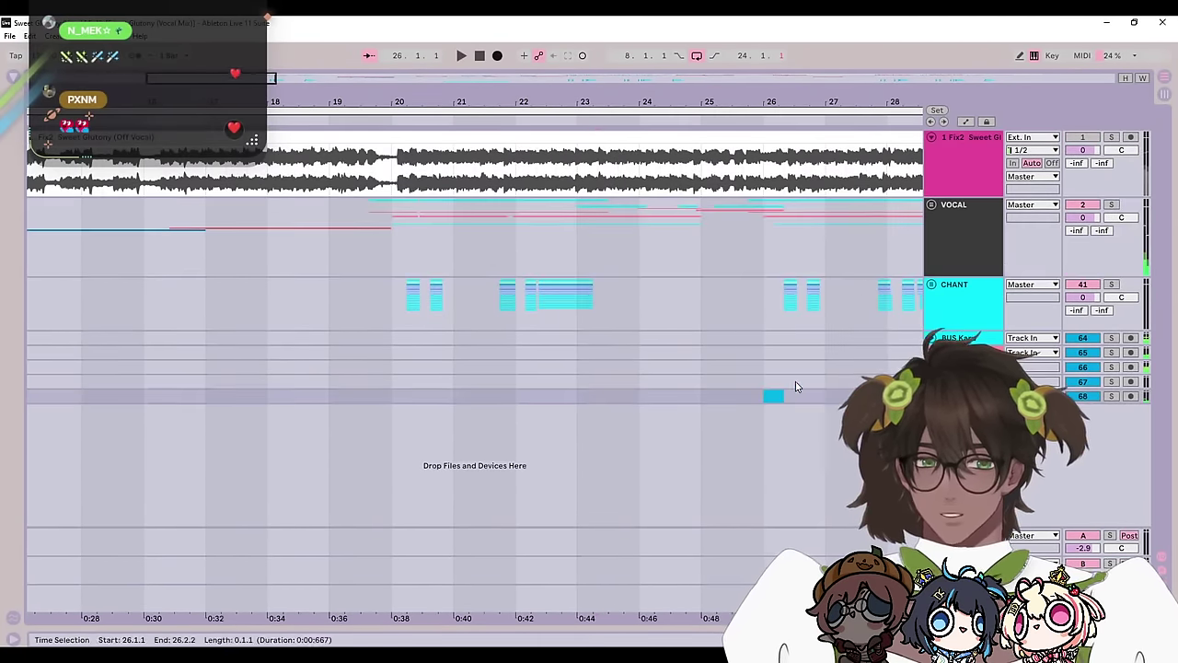
Step: Unfold the CHANT group and its 42 Audio track to show the waveform
click(931, 285)
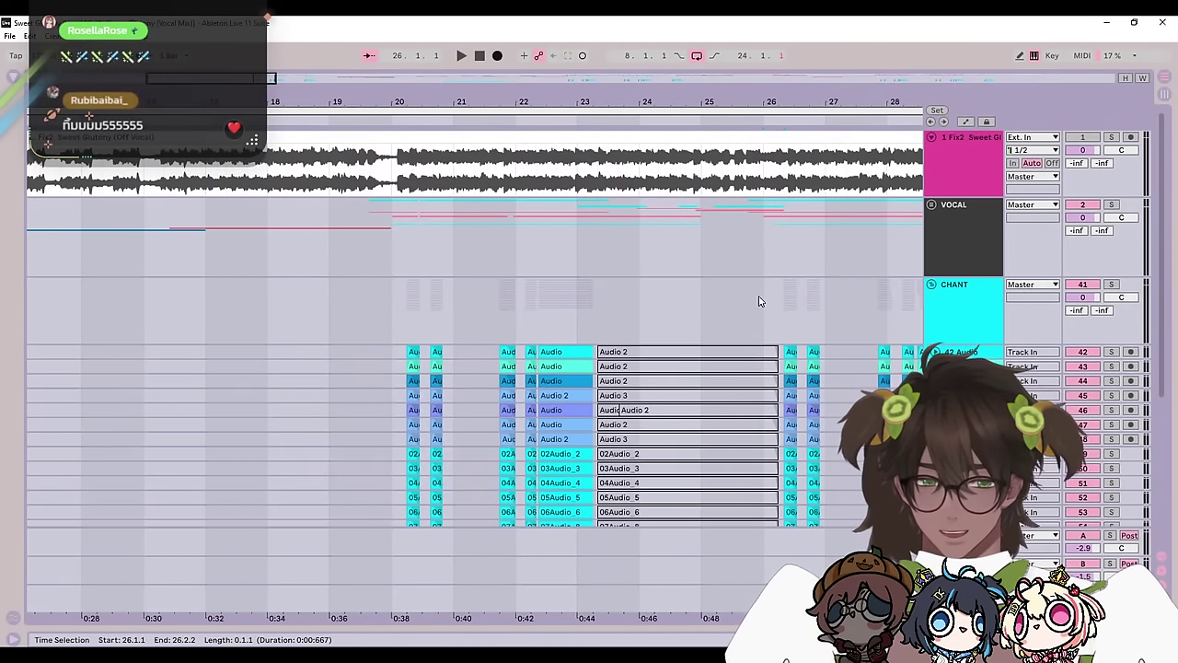
scroll(759, 300, down, 6)
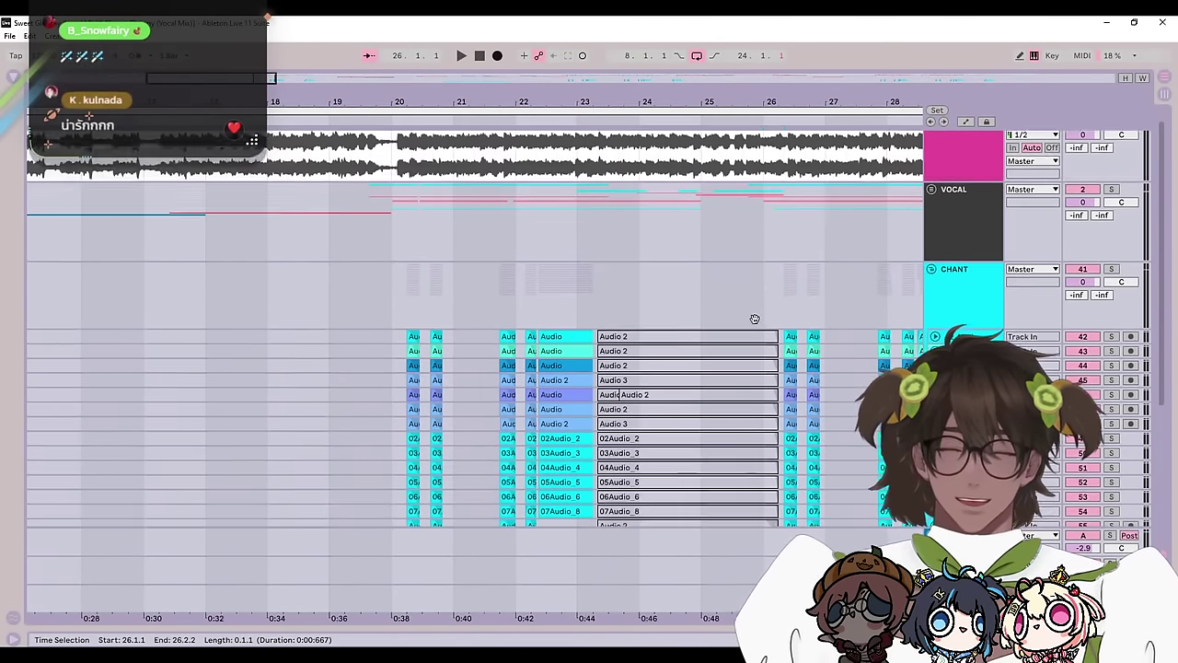
scroll(738, 399, up, 5)
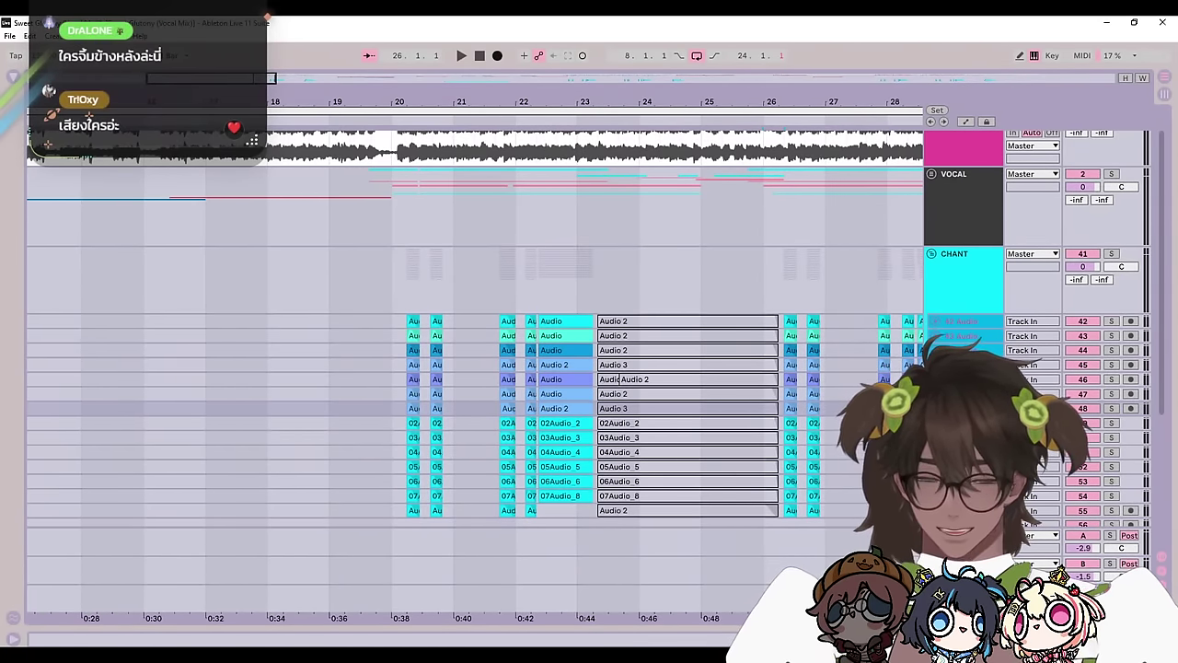
scroll(589, 387, down, 2)
click(964, 361)
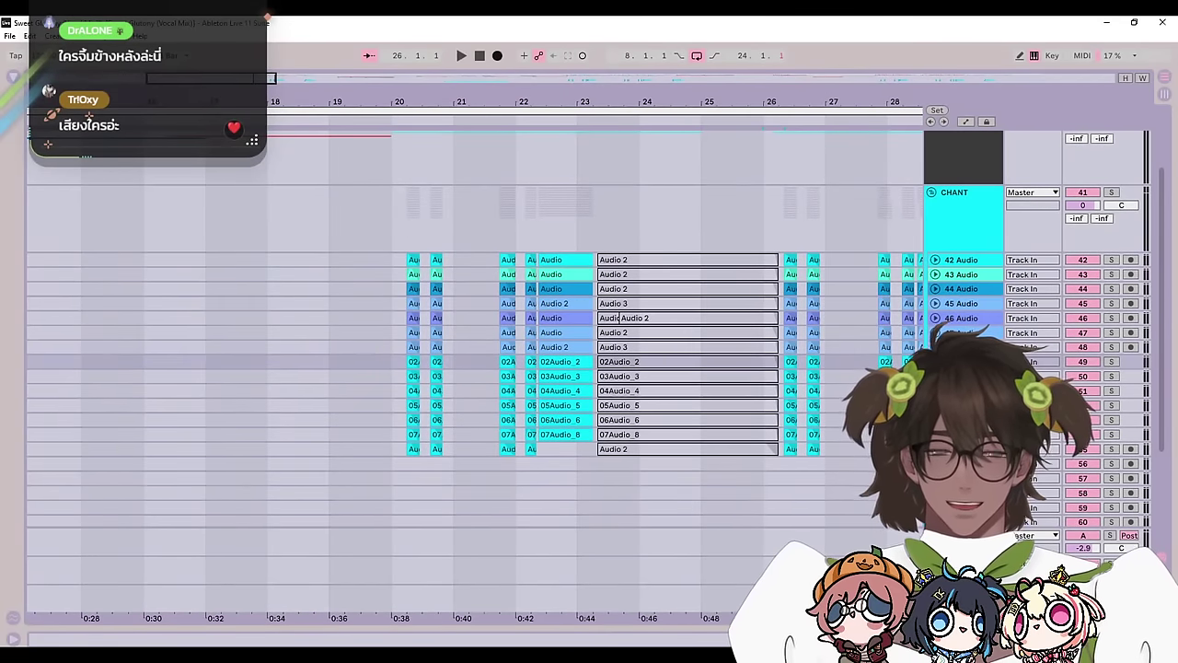
click(947, 263)
click(932, 261)
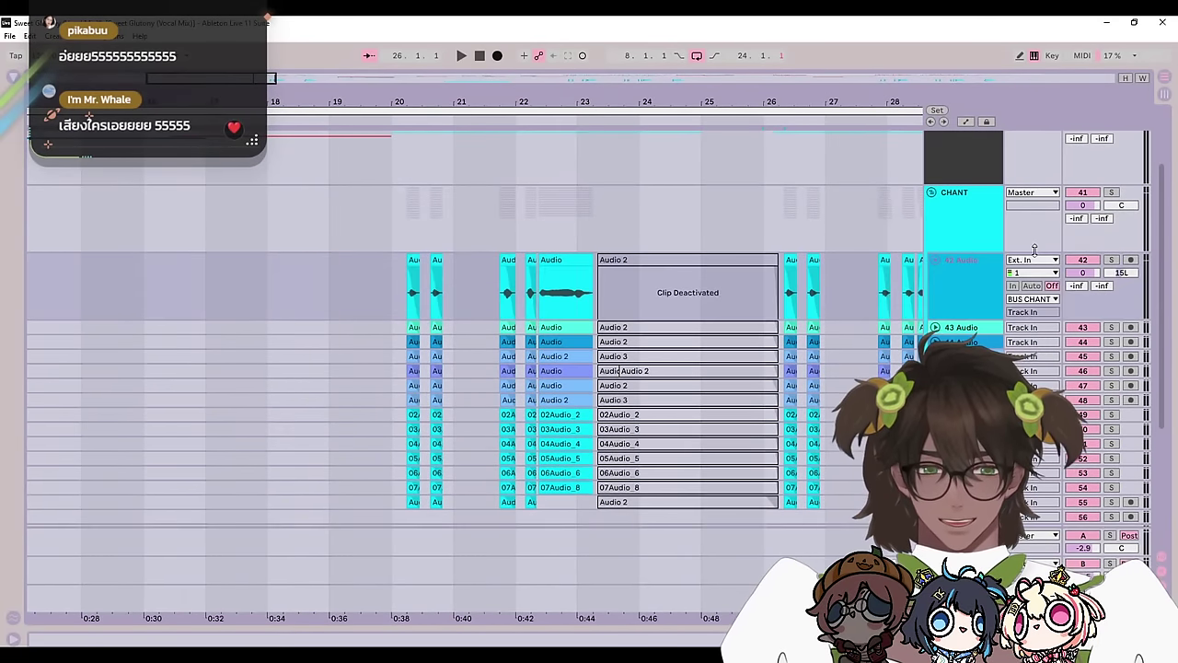
Step: Solo the 42 Audio track and play it from 20.1.1
click(1109, 261)
scroll(637, 293, right, 5)
scroll(231, 276, left, 2)
scroll(207, 270, down, 1)
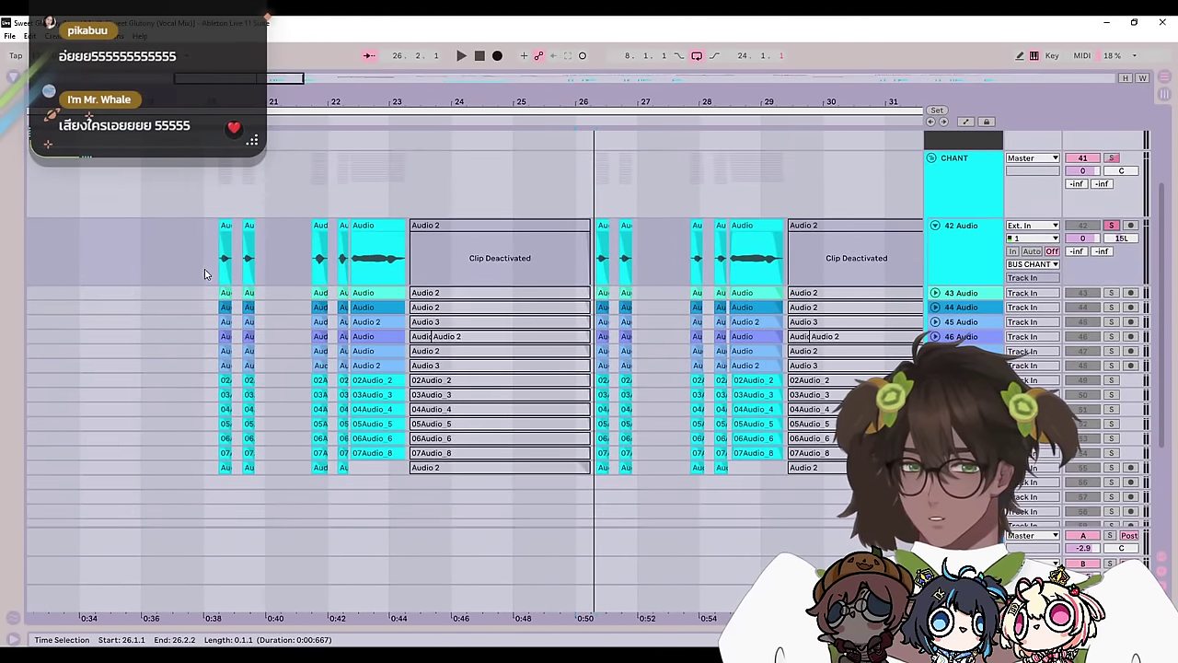
click(210, 265)
key(space)
Step: Unfold the 43 Audio track, solo it, and play it from 20.1.1
click(935, 292)
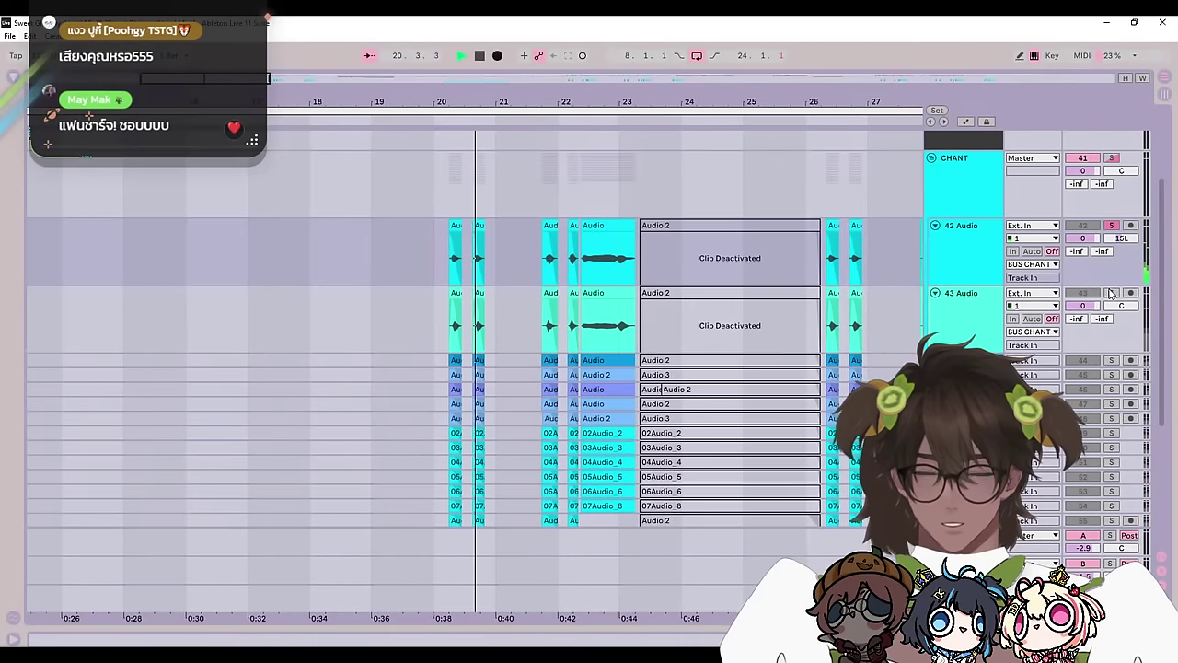
click(1111, 293)
click(414, 324)
key(space)
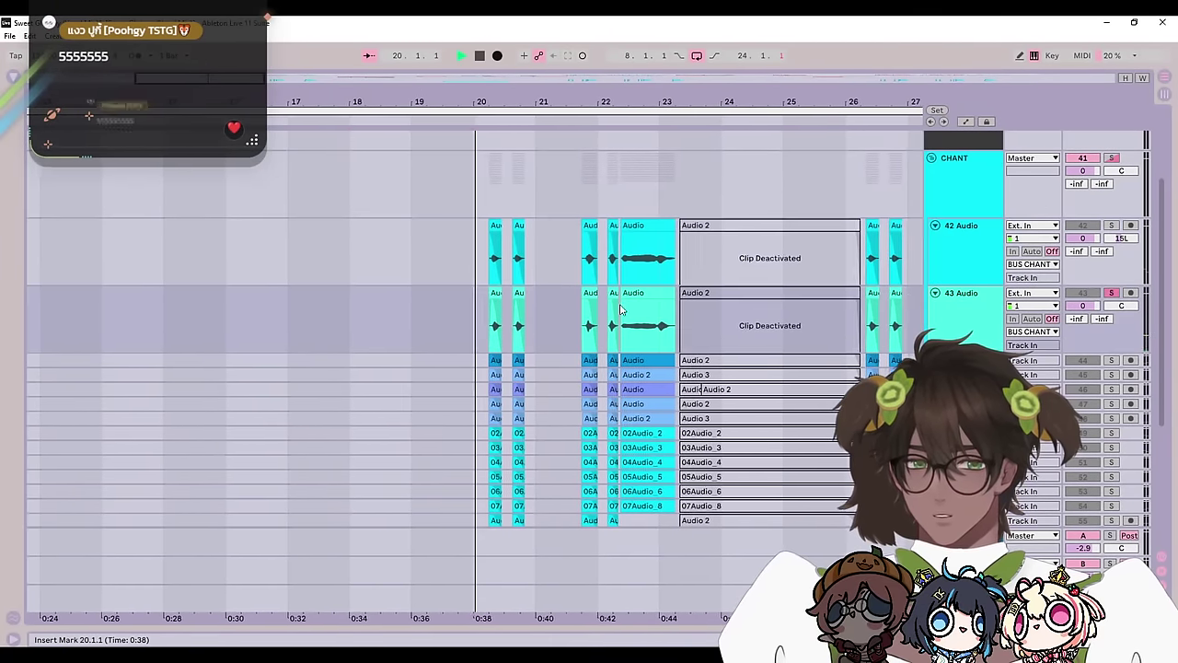
Step: Unfold and solo the 44 Audio and 45 Audio tracks in turn, playing each from 20.1.1
click(935, 360)
click(1110, 360)
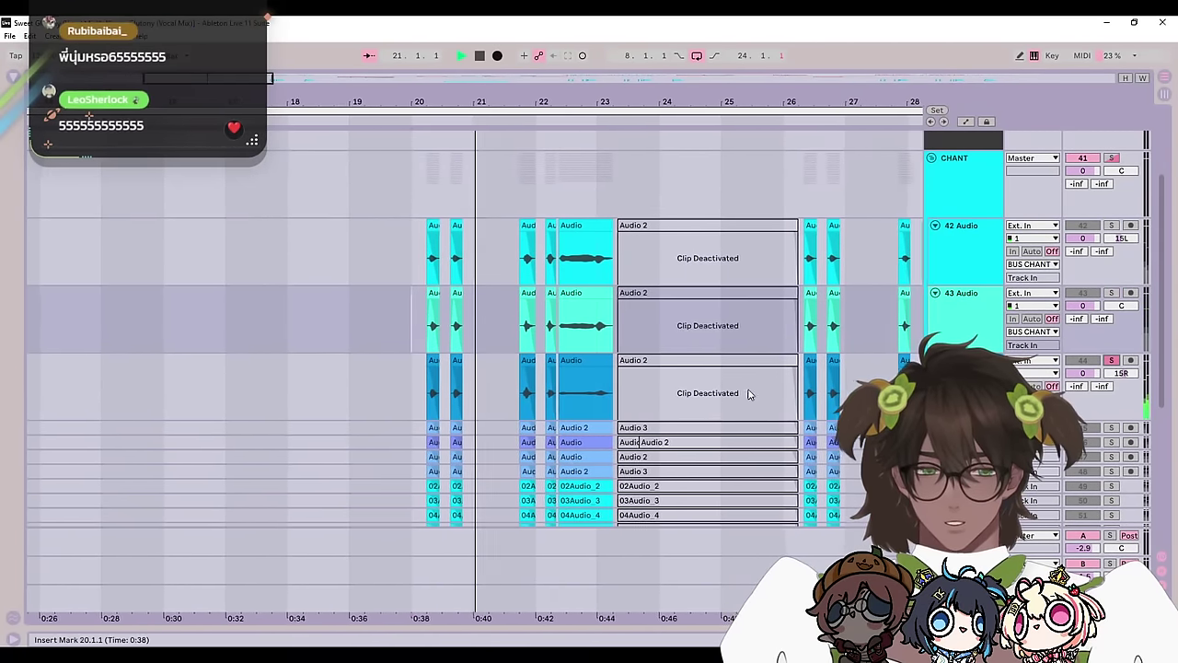
click(935, 427)
scroll(1058, 386, down, 1)
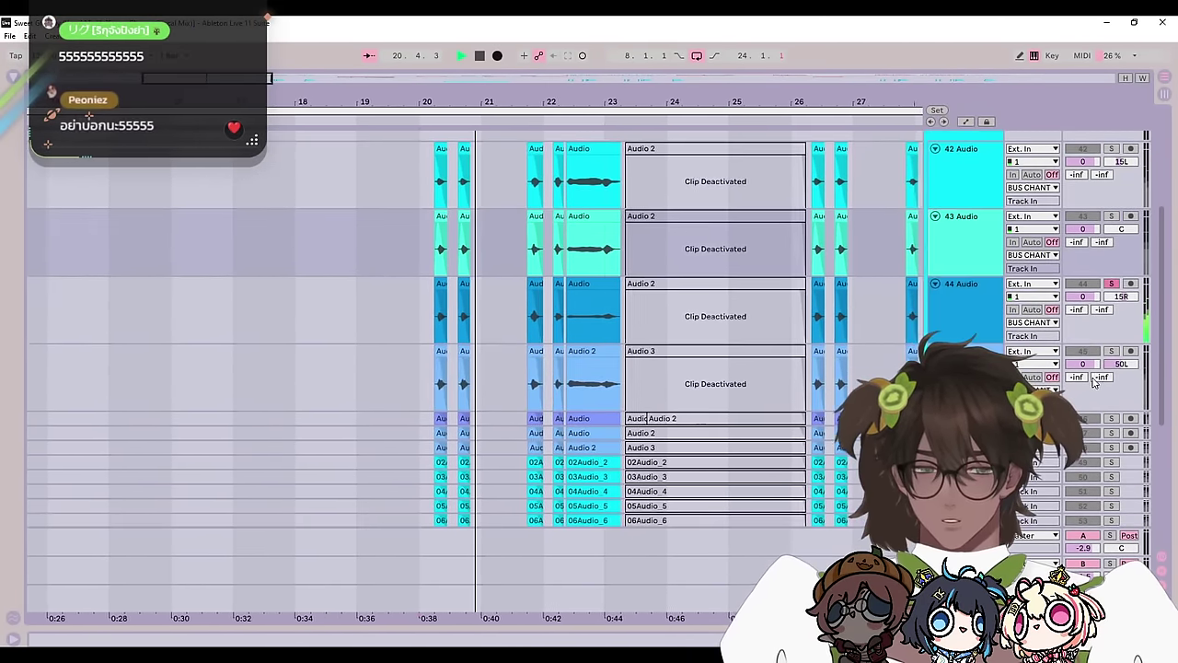
click(1111, 354)
key(space)
key(space)
scroll(1049, 303, down, 2)
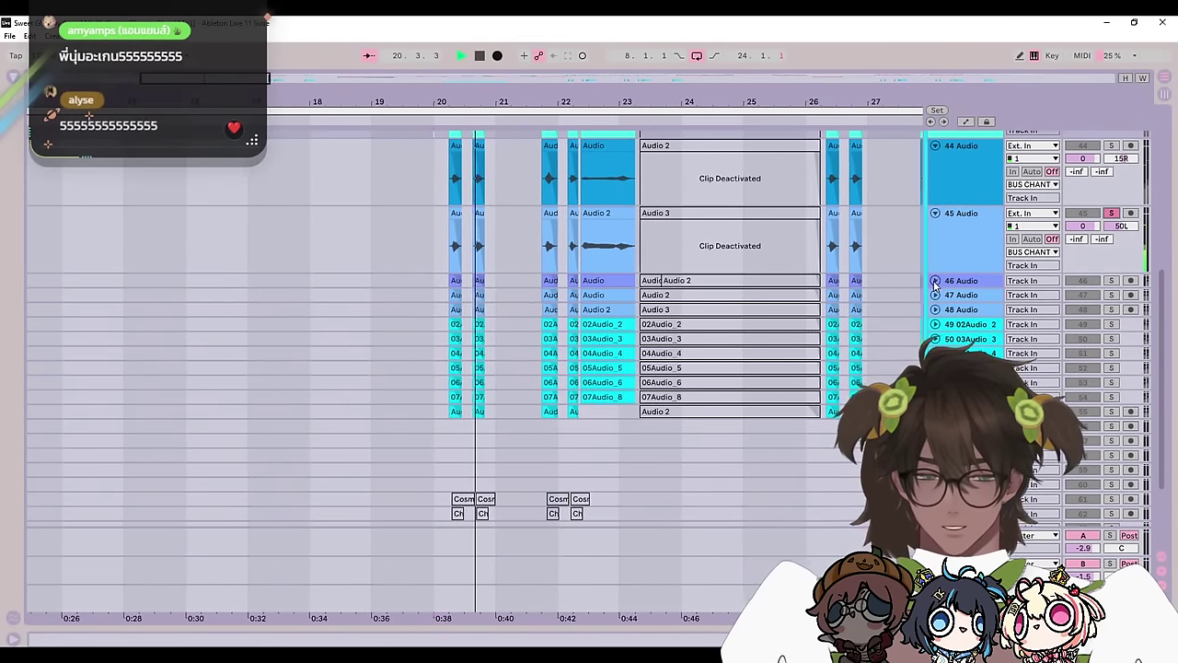
Step: Unfold and solo the 46 Audio and 47 Audio tracks in turn, playing each from 20.1.1
click(935, 280)
click(1111, 280)
click(935, 348)
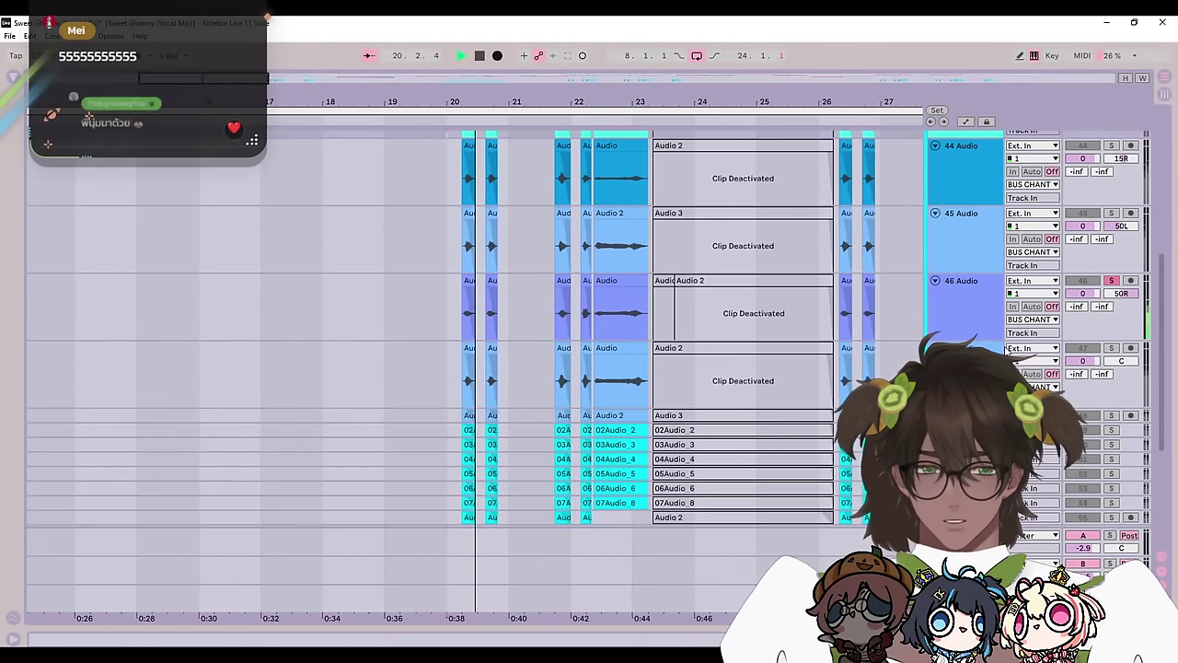
click(1110, 347)
key(space)
key(space)
scroll(1080, 369, down, 1)
scroll(1079, 369, down, 2)
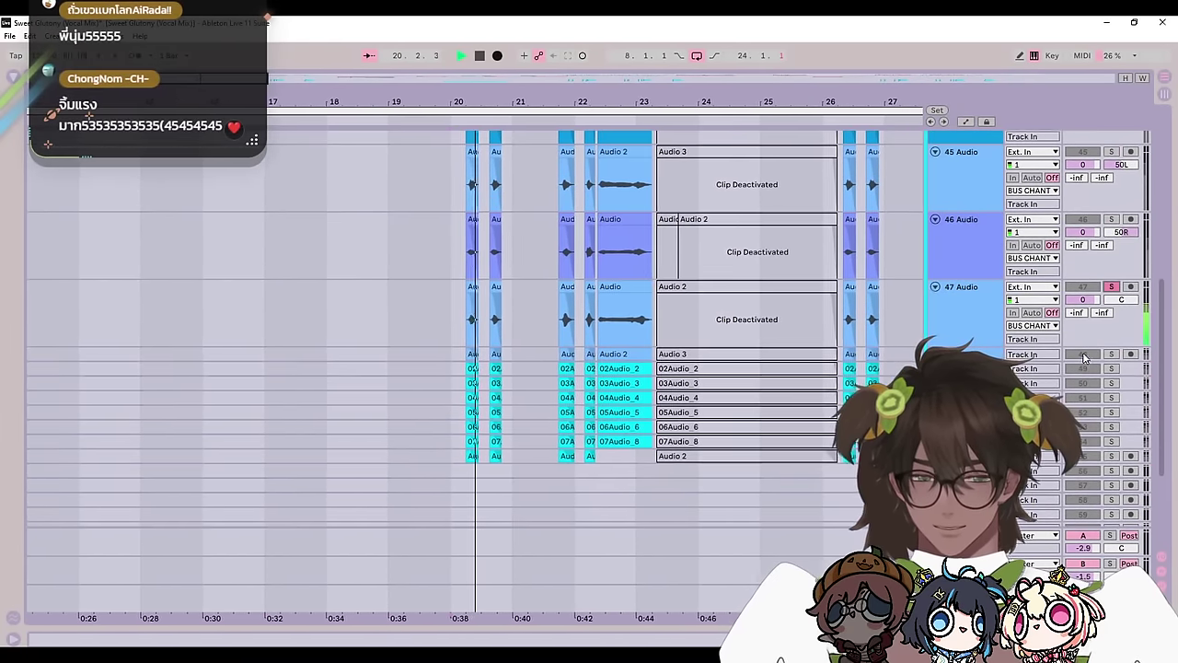
Step: Unfold the 48 Audio track, solo it, and play it from 20.1.1
click(935, 354)
key(space)
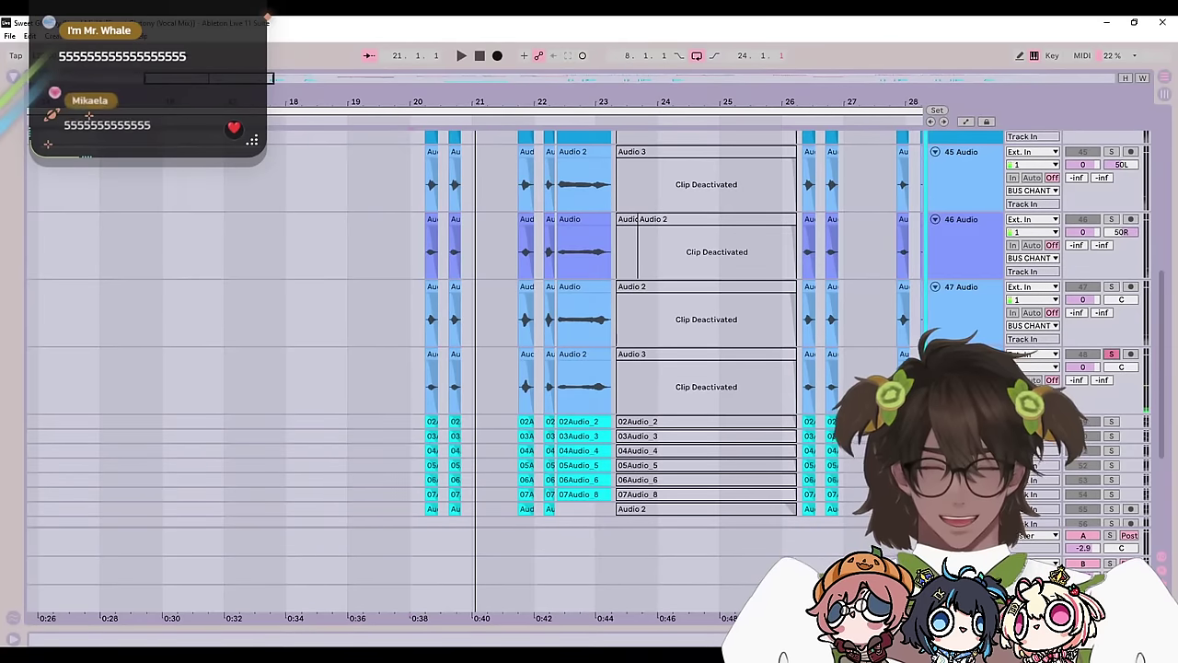
click(416, 385)
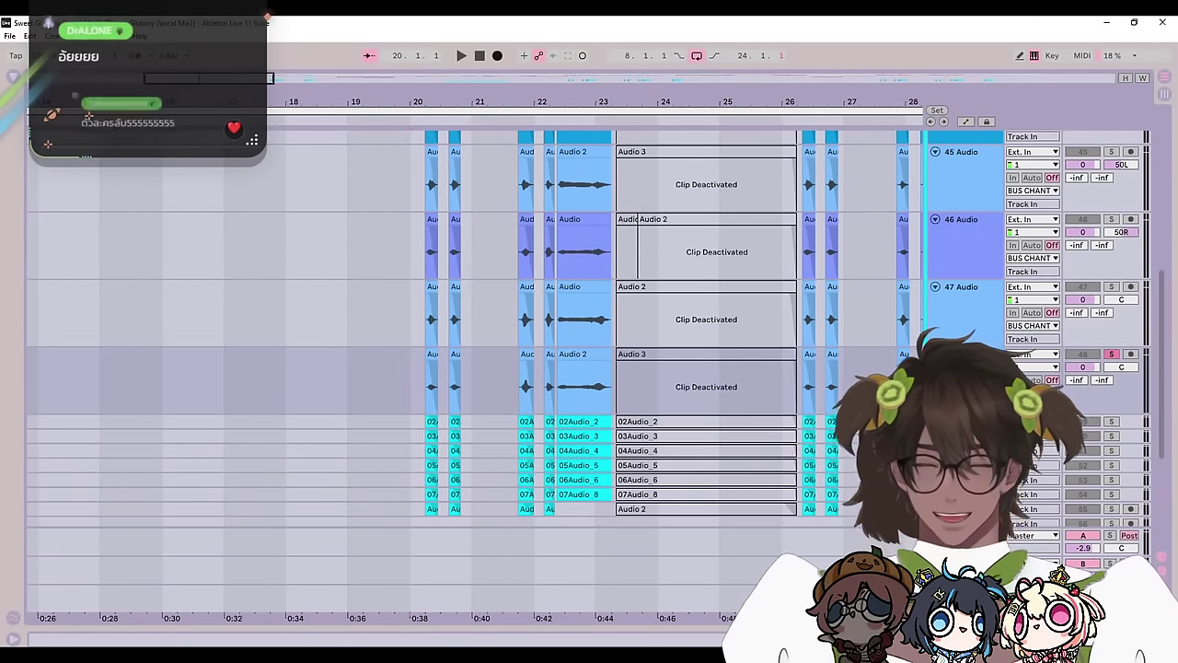
key(space)
Step: Stop playback and add the 47 Audio and 46 Audio tracks to the solo
scroll(1105, 368, up, 2)
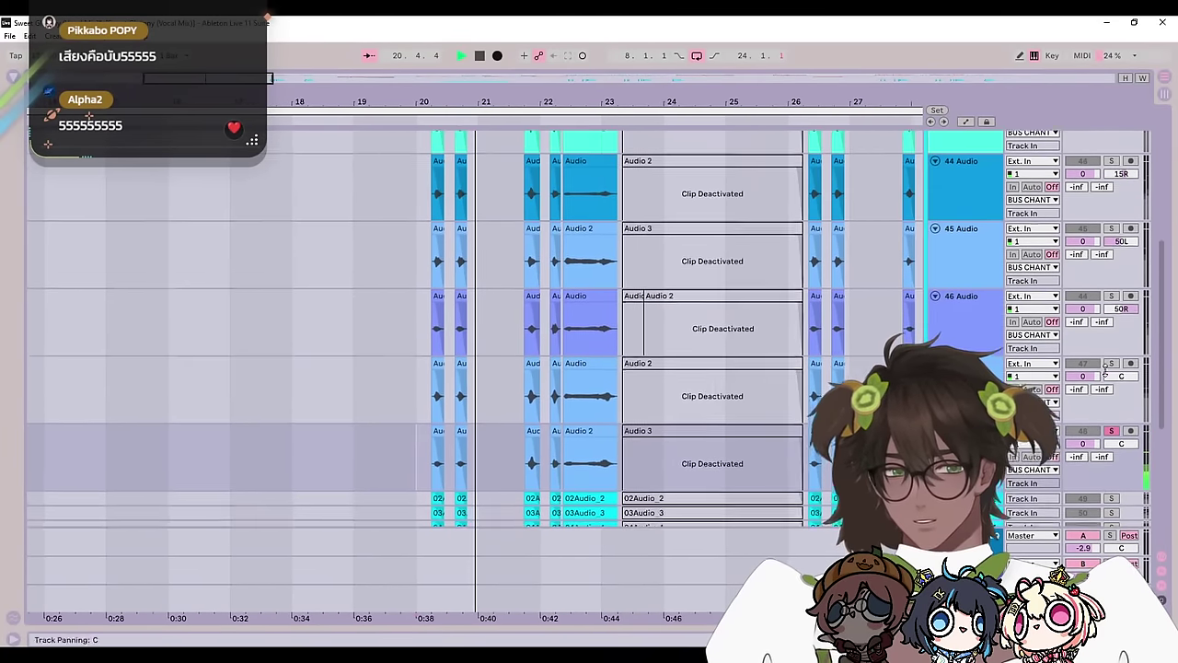
scroll(1105, 368, up, 1)
key(space)
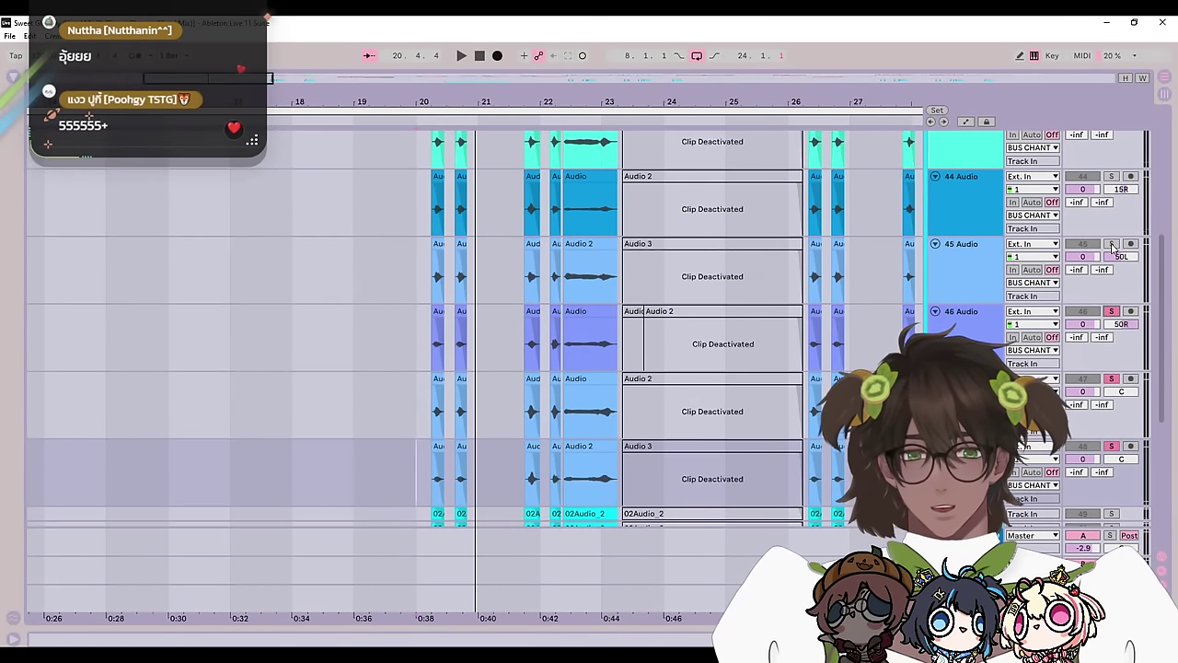
Step: Clear the track solos and unfold the chant tracks from 49 02Audio_2 onward to show their waveforms
scroll(1117, 380, down, 6)
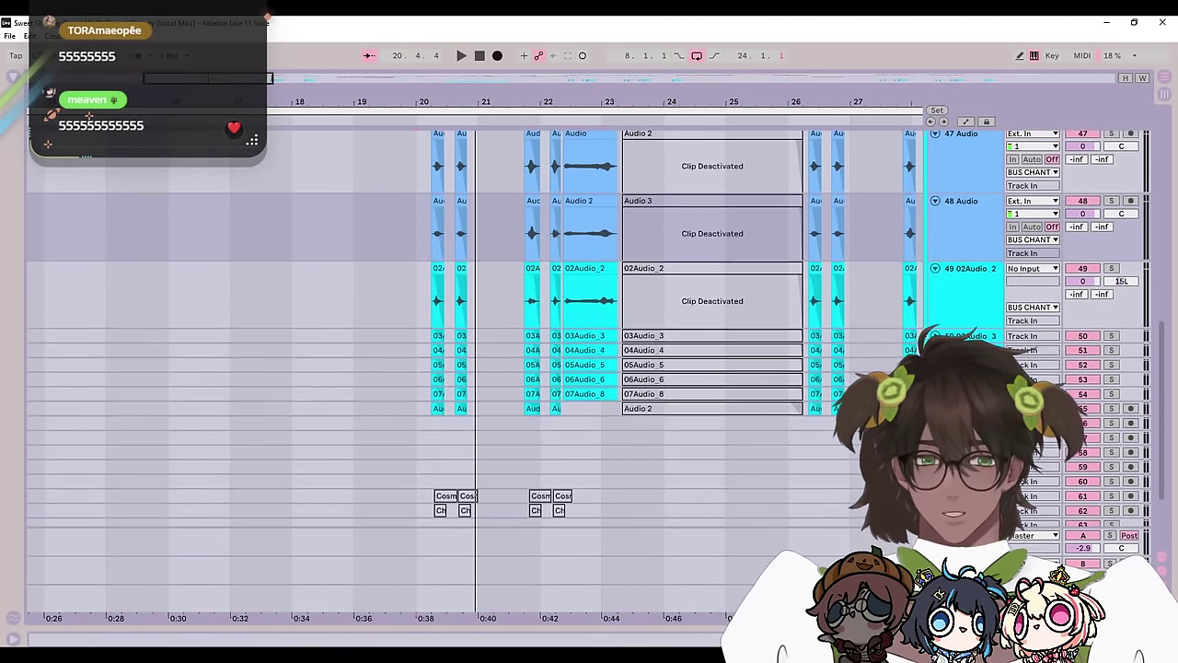
click(935, 336)
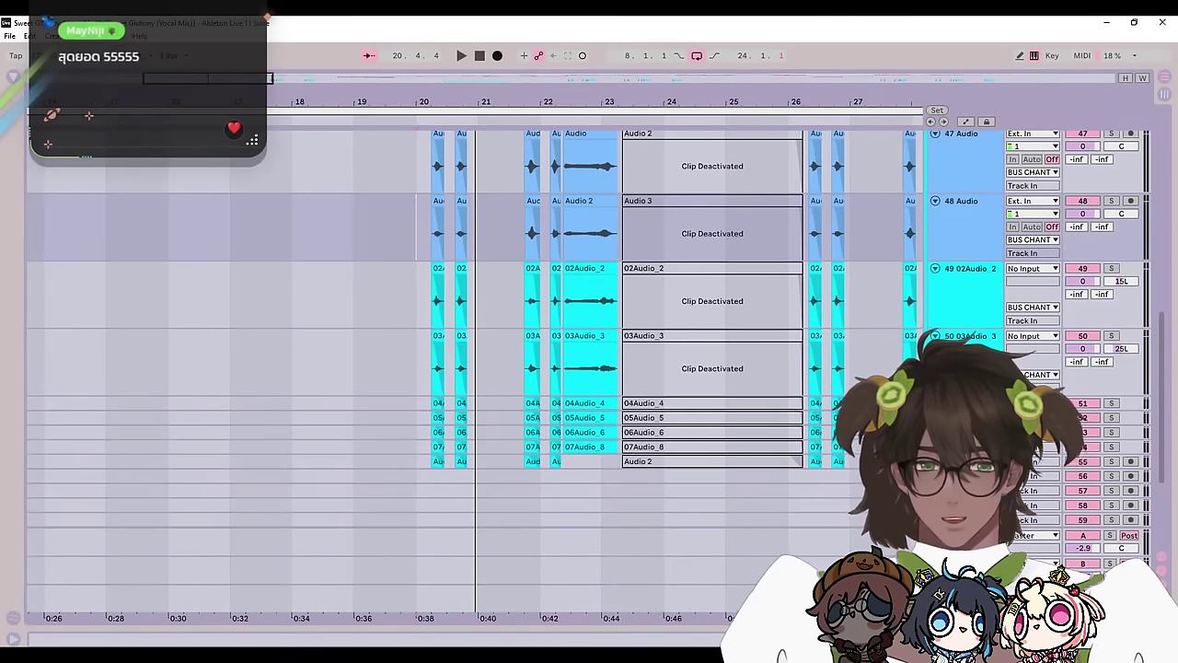
click(935, 403)
scroll(935, 405, down, 2)
click(935, 424)
scroll(935, 424, down, 2)
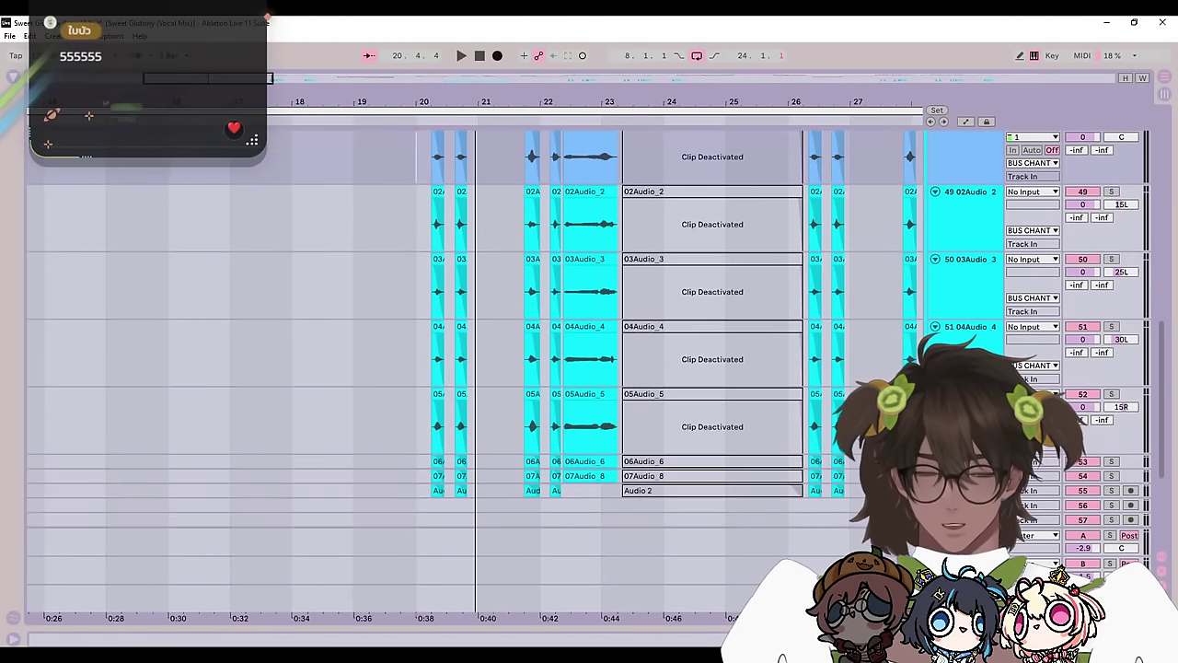
click(937, 461)
click(935, 476)
click(935, 451)
scroll(717, 382, up, 2)
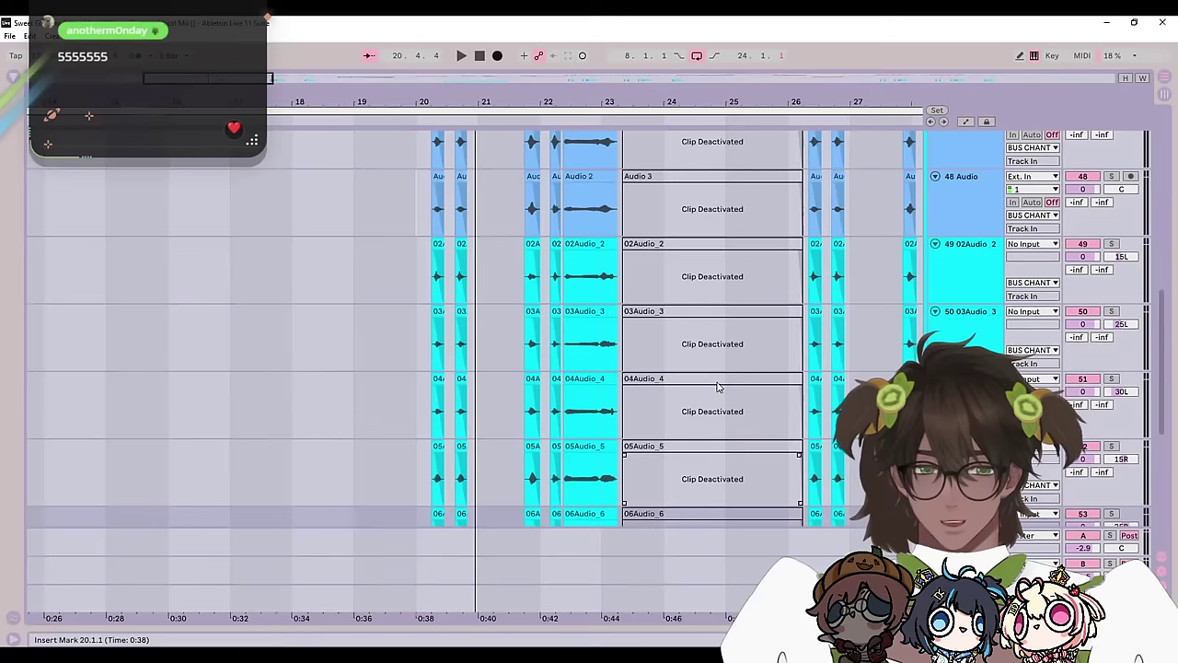
Step: Solo the 49 02Audio_2 and 50 03Audio_3 tracks in turn, playing each from the bar 20 chant
click(439, 262)
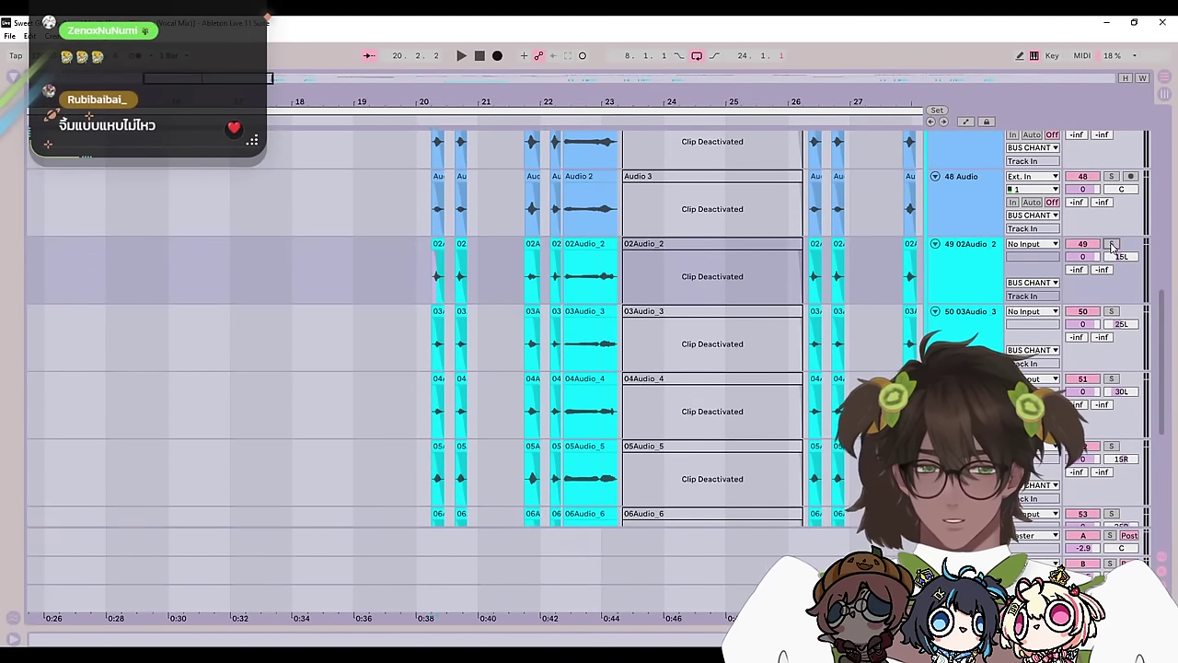
key(space)
click(1111, 311)
scroll(1111, 331, down, 1)
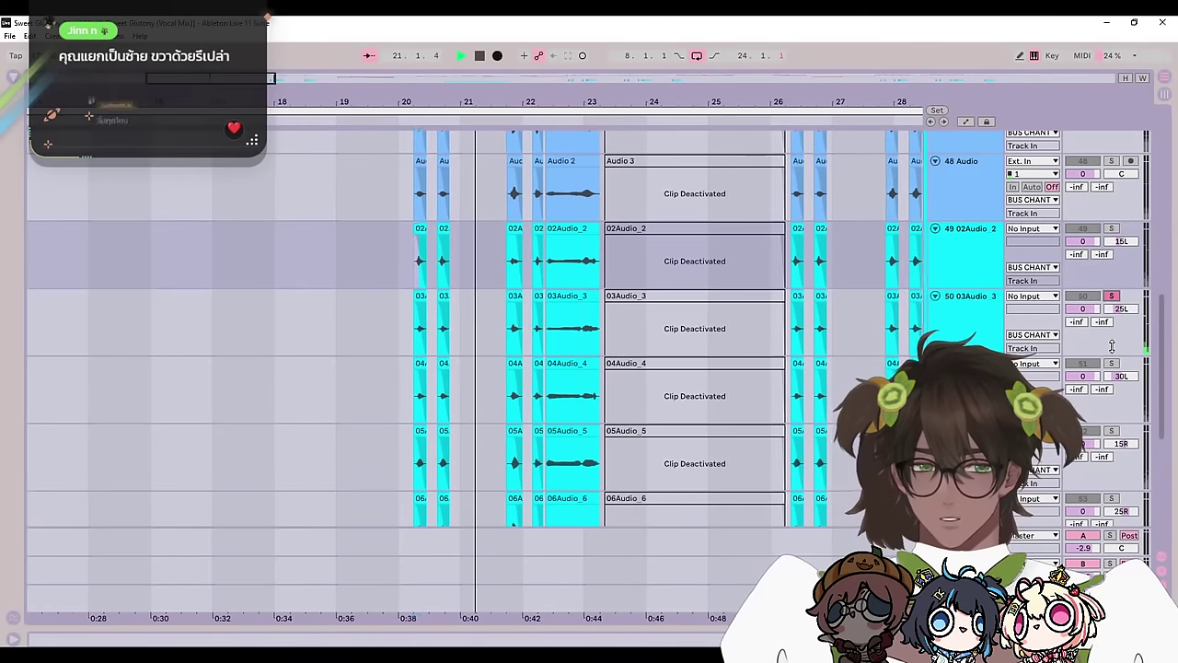
scroll(1111, 322, down, 1)
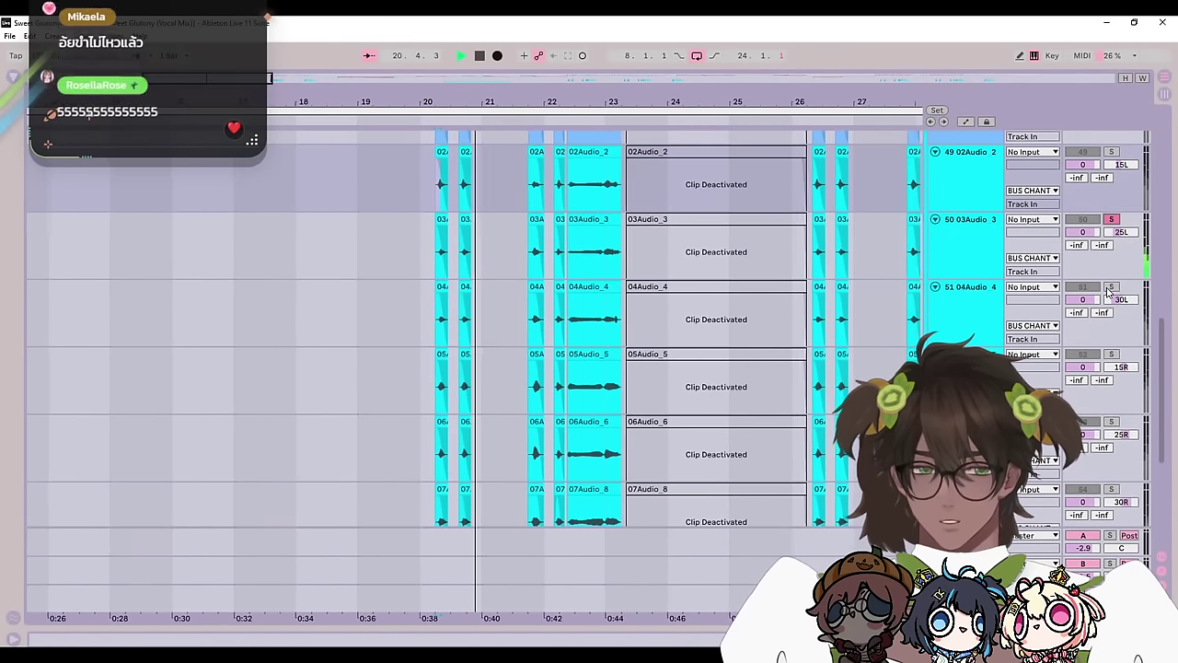
Step: Solo the 51 04Audio_4 and 52 05Audio_5 tracks in turn and play the bar 20 chant on each
key(space)
click(1110, 288)
key(space)
scroll(1111, 299, down, 1)
key(space)
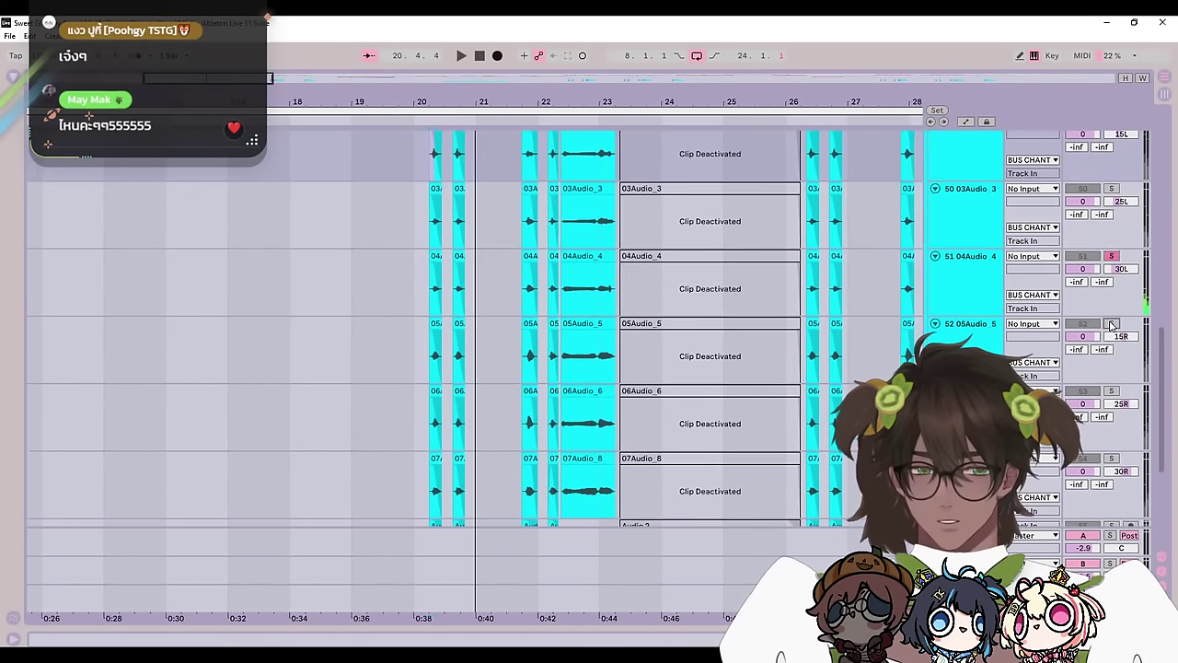
click(1111, 325)
scroll(1111, 325, down, 1)
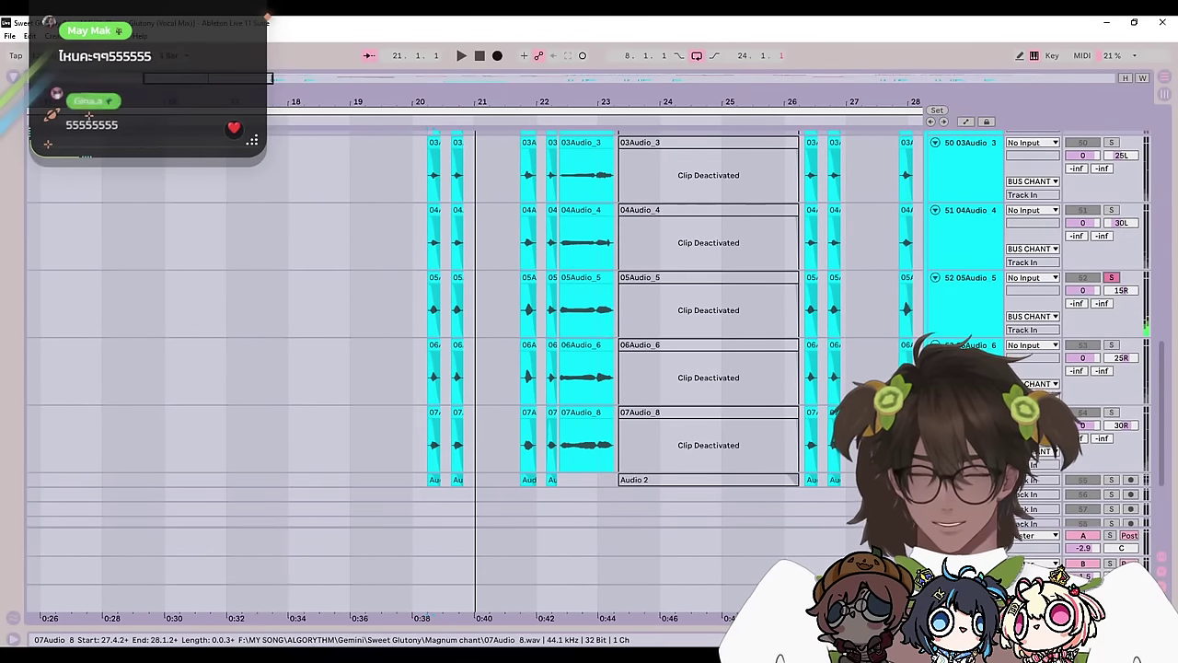
Step: Solo the 53 06Audio_6 track and play its bar 20 chant and the longer phrase from 21.4.1
scroll(1170, 321, down, 1)
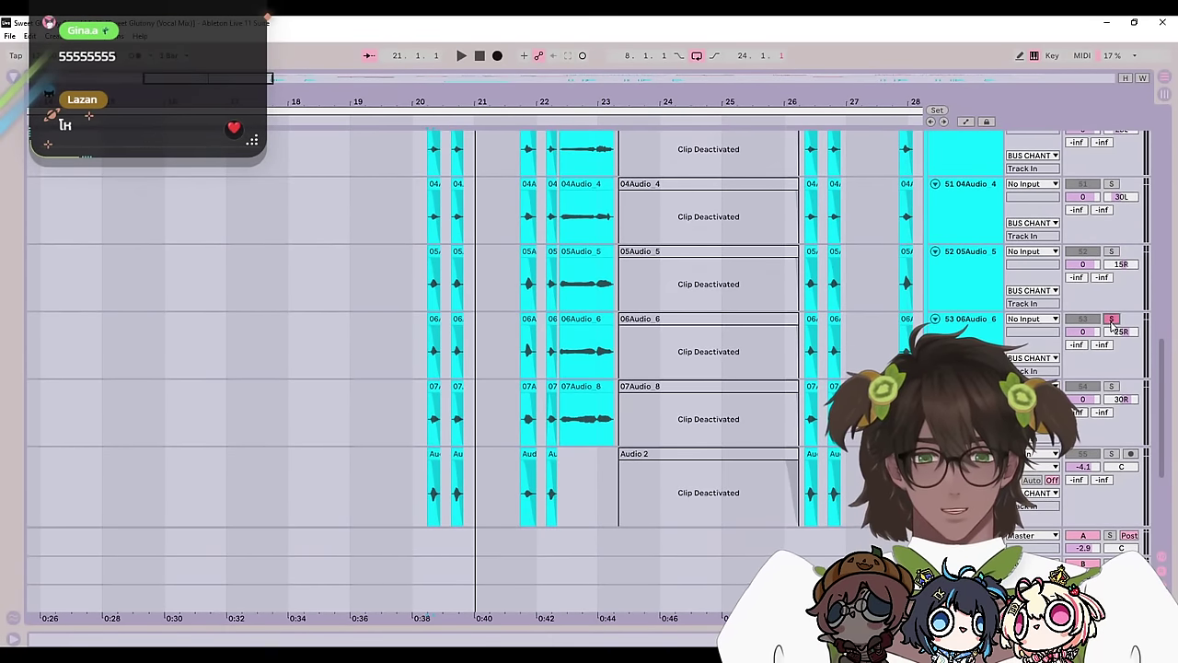
key(space)
key(space)
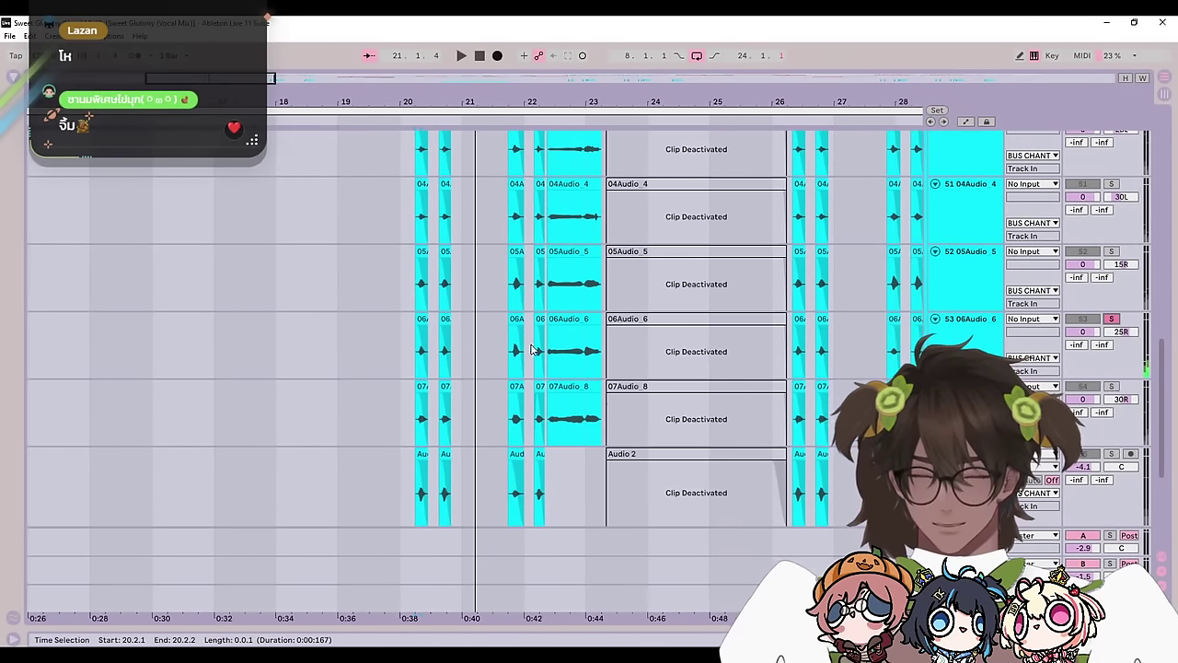
click(512, 349)
key(space)
drag(551, 365, 628, 326)
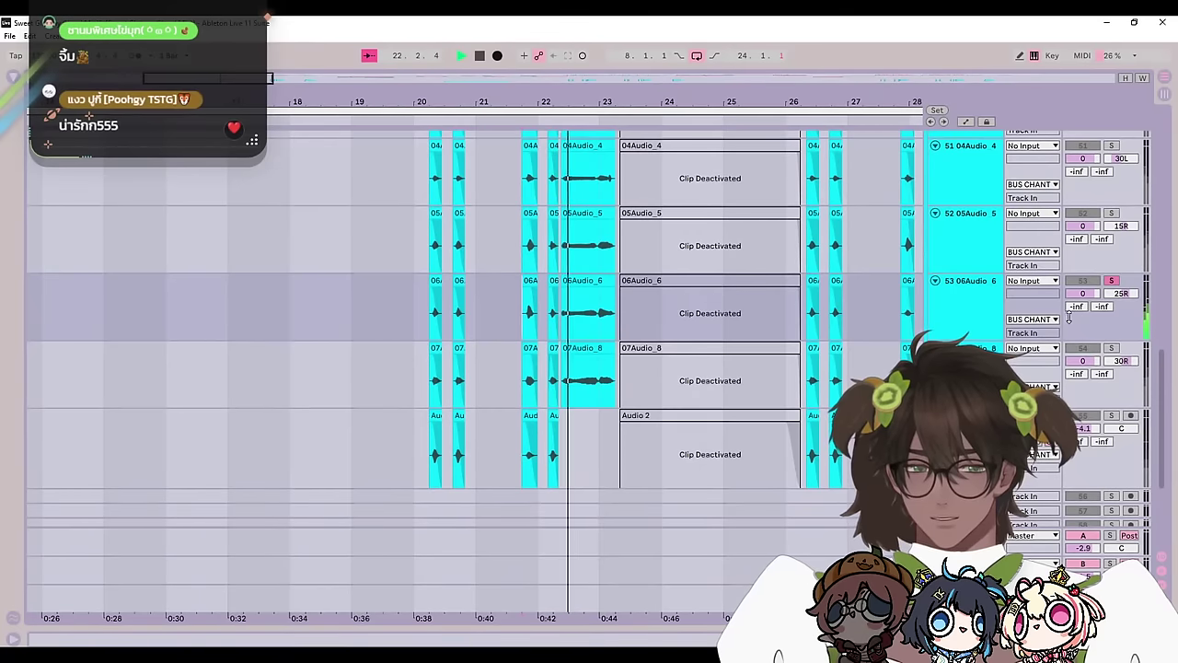
key(space)
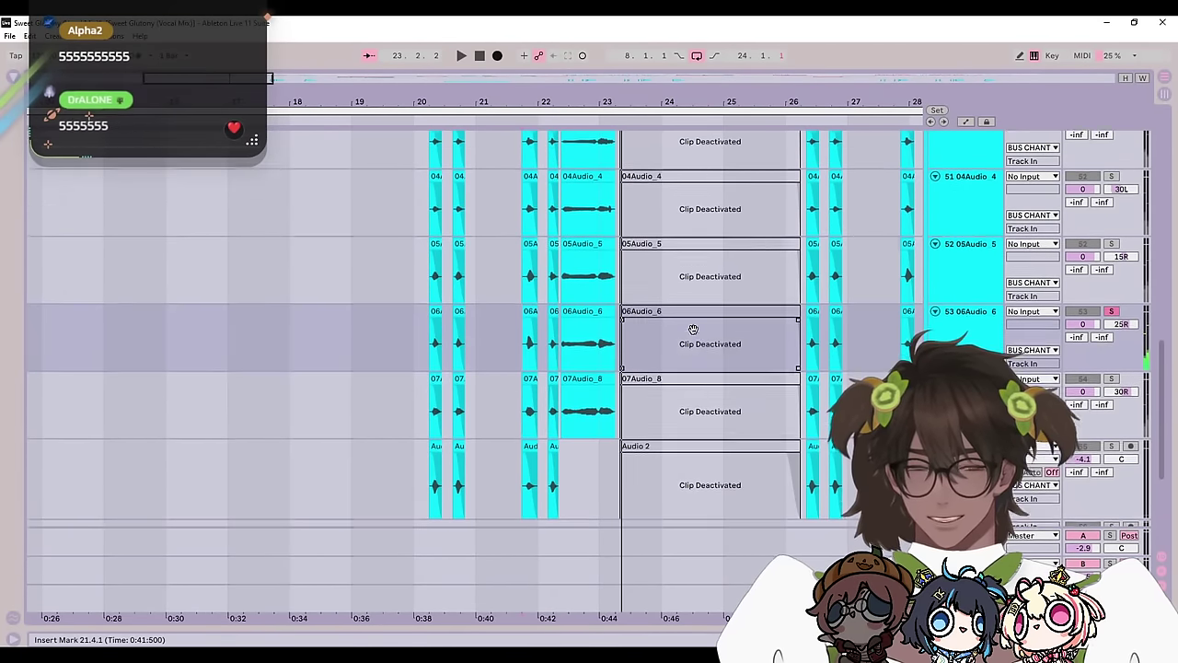
Step: Solo the 54 07Audio_8 track and play it from 21.4.1
scroll(692, 330, up, 2)
scroll(719, 347, up, 3)
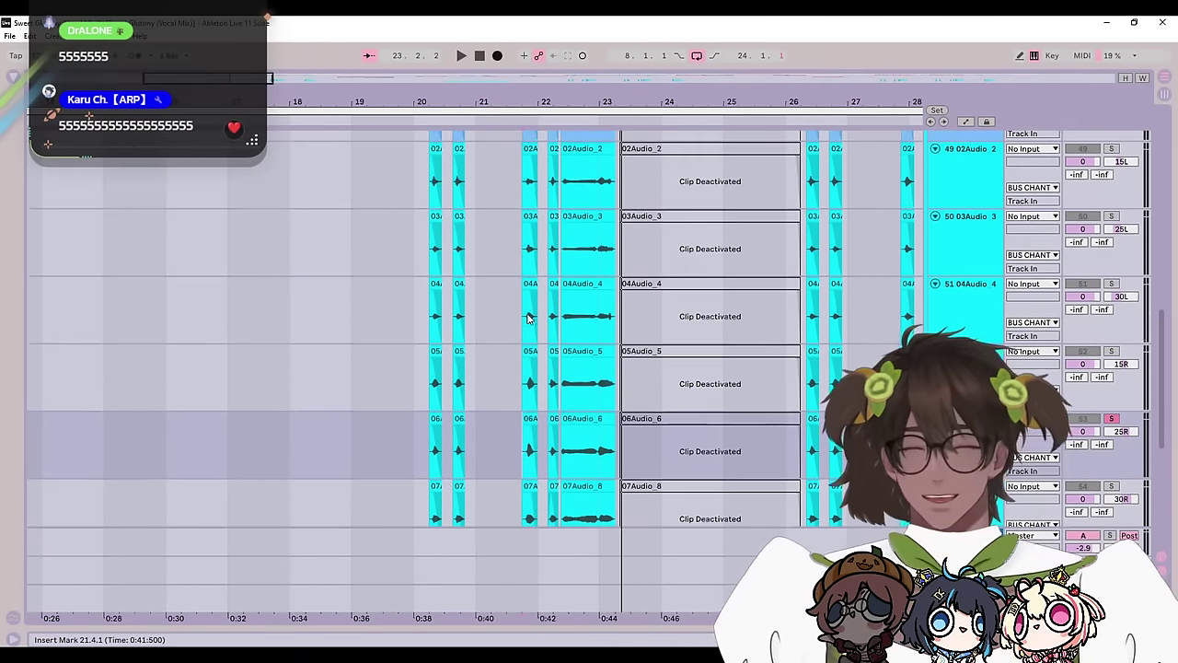
scroll(743, 466, down, 3)
key(space)
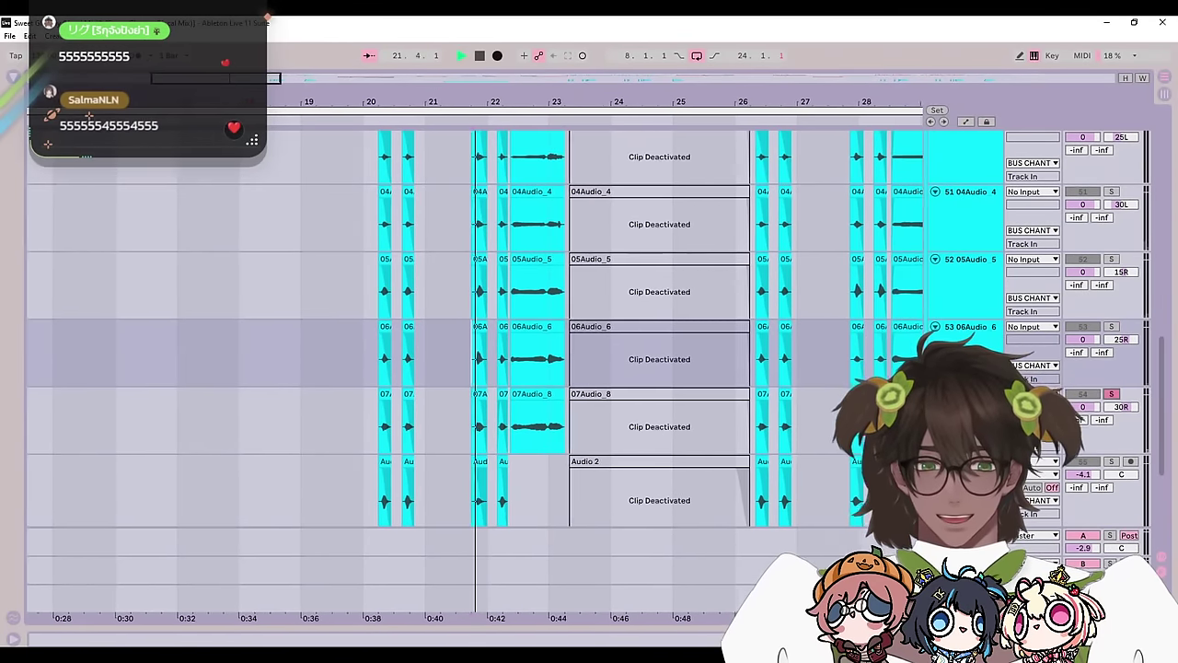
scroll(1095, 433, down, 1)
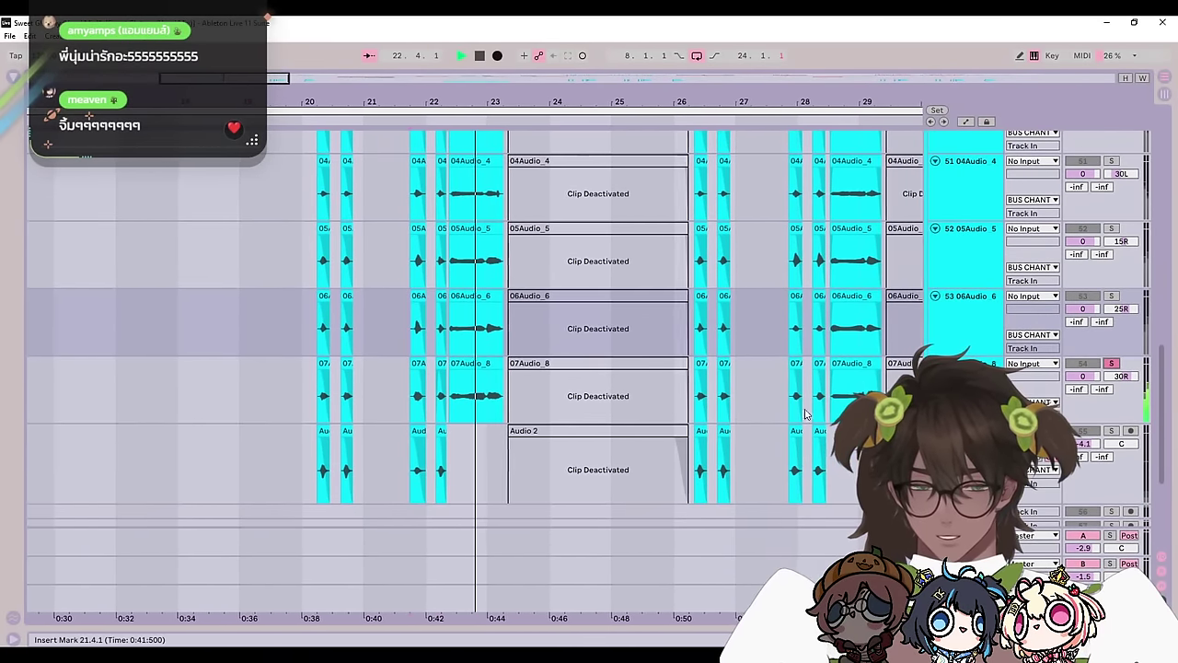
scroll(658, 461, up, 4)
key(space)
scroll(691, 436, up, 1)
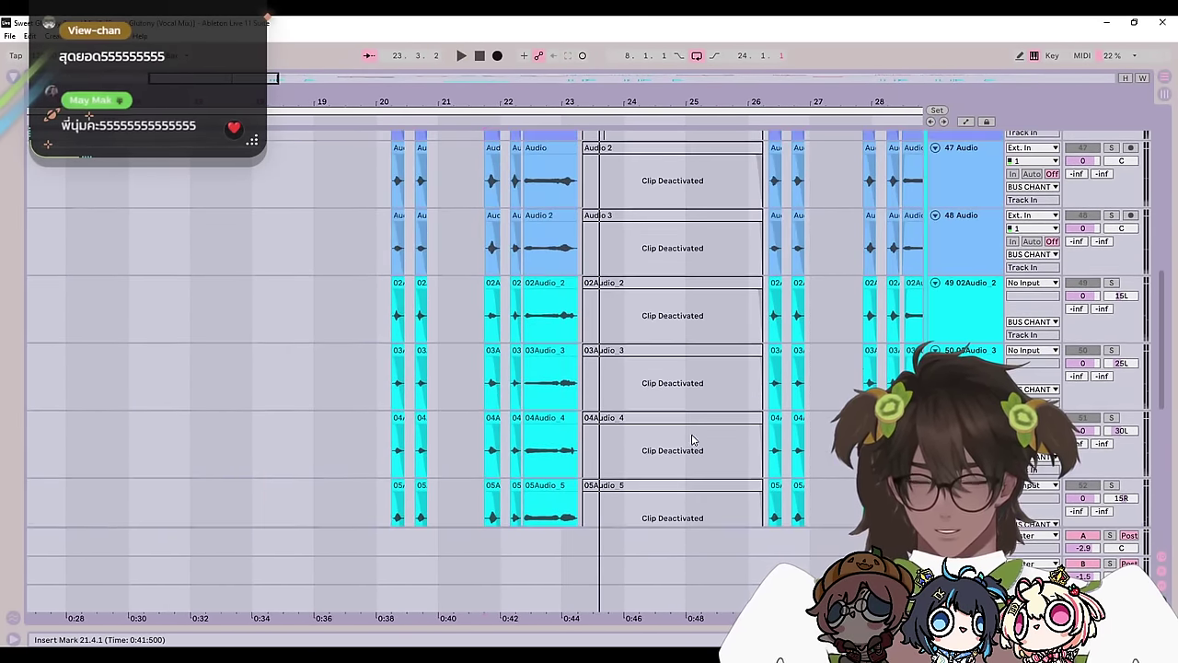
Step: Add tracks 53 up to 49 02Audio_2 to the solo and play them together from 21.4.1
scroll(692, 436, down, 4)
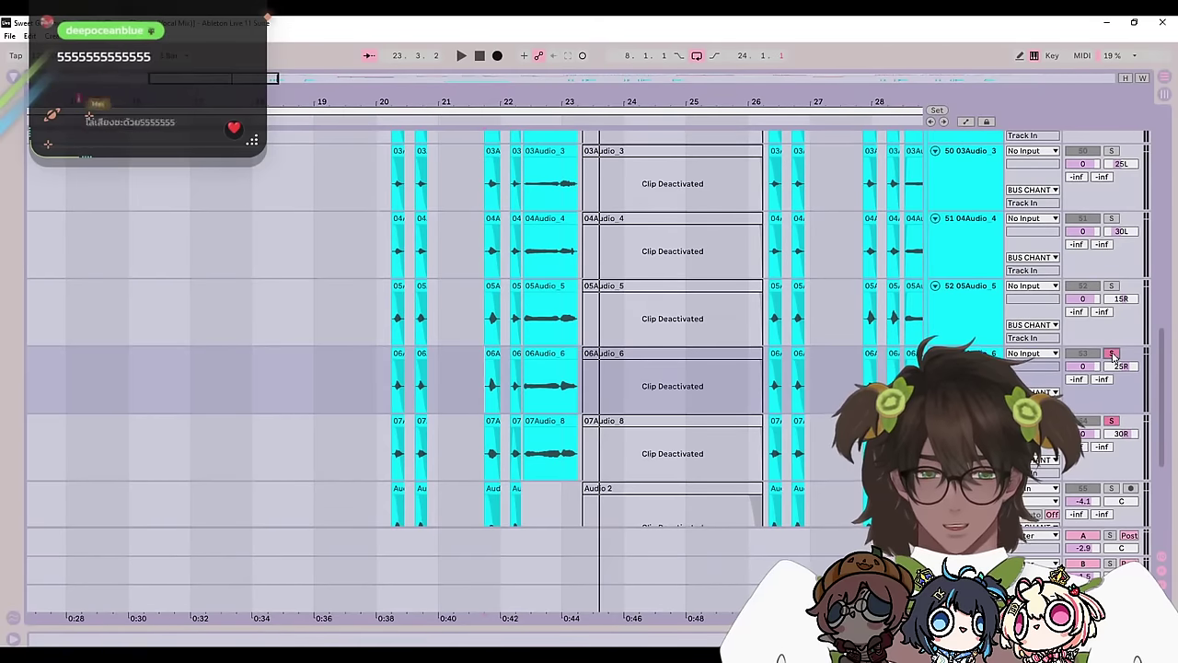
click(482, 339)
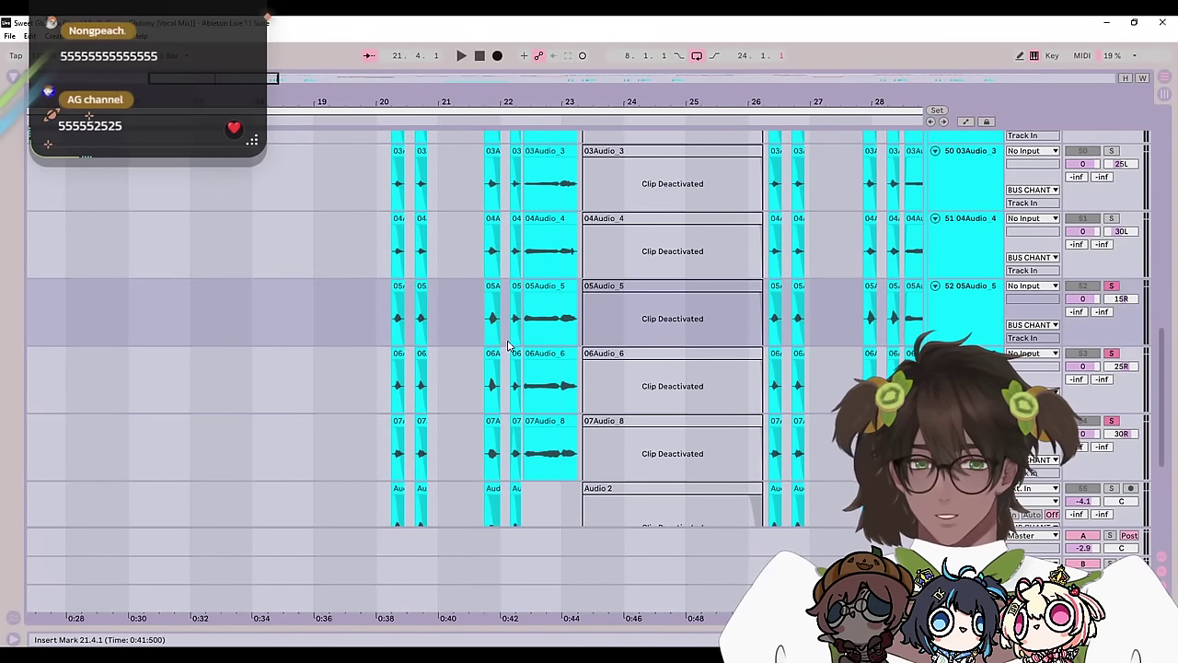
key(space)
scroll(700, 395, up, 2)
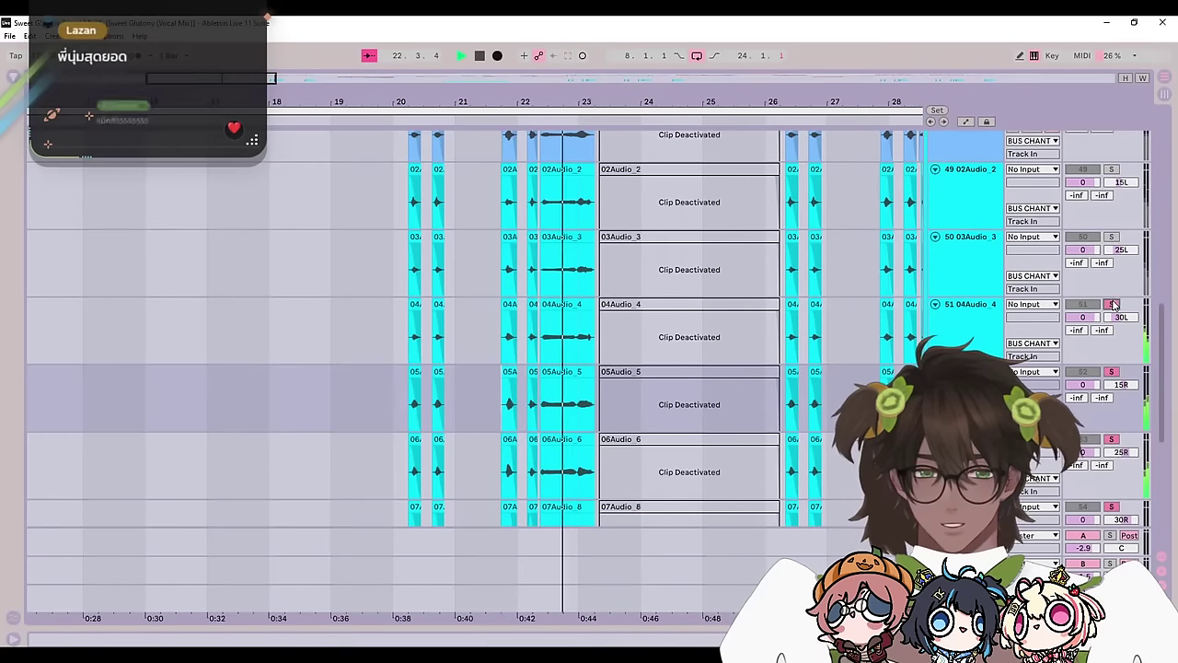
scroll(656, 237, up, 4)
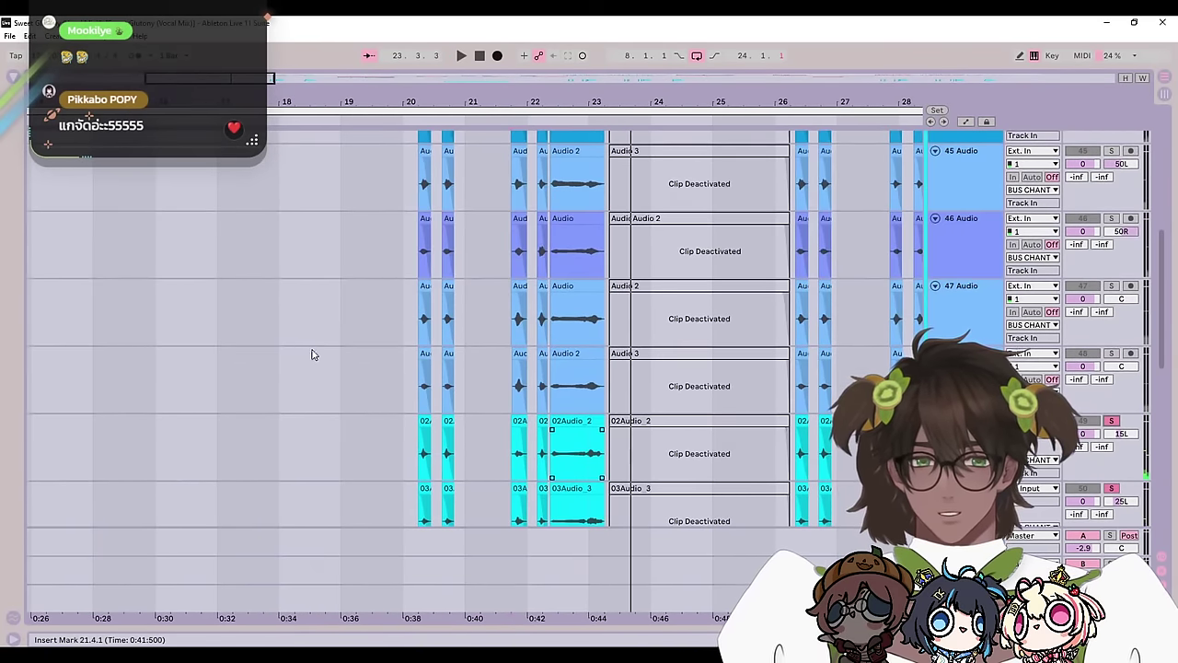
key(space)
Step: Solo the whole CHANT group and play it from 20.1.1 while examining its tracks
click(405, 359)
scroll(407, 360, up, 4)
scroll(994, 295, up, 2)
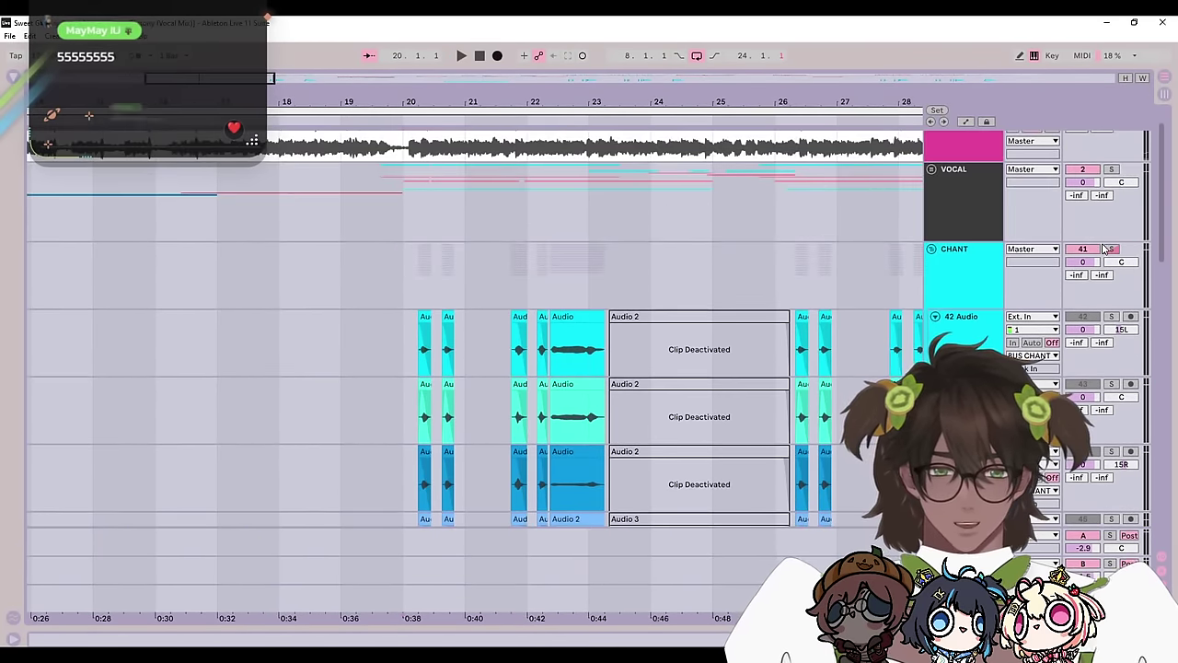
click(399, 299)
key(space)
scroll(565, 402, down, 7)
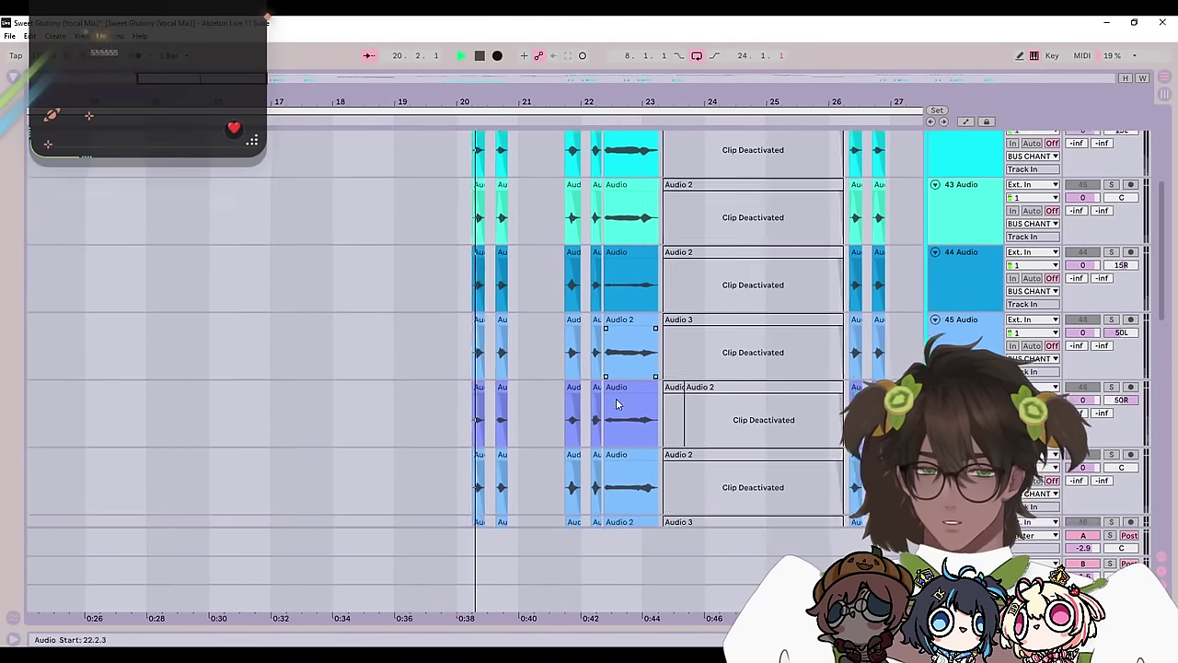
scroll(651, 379, down, 5)
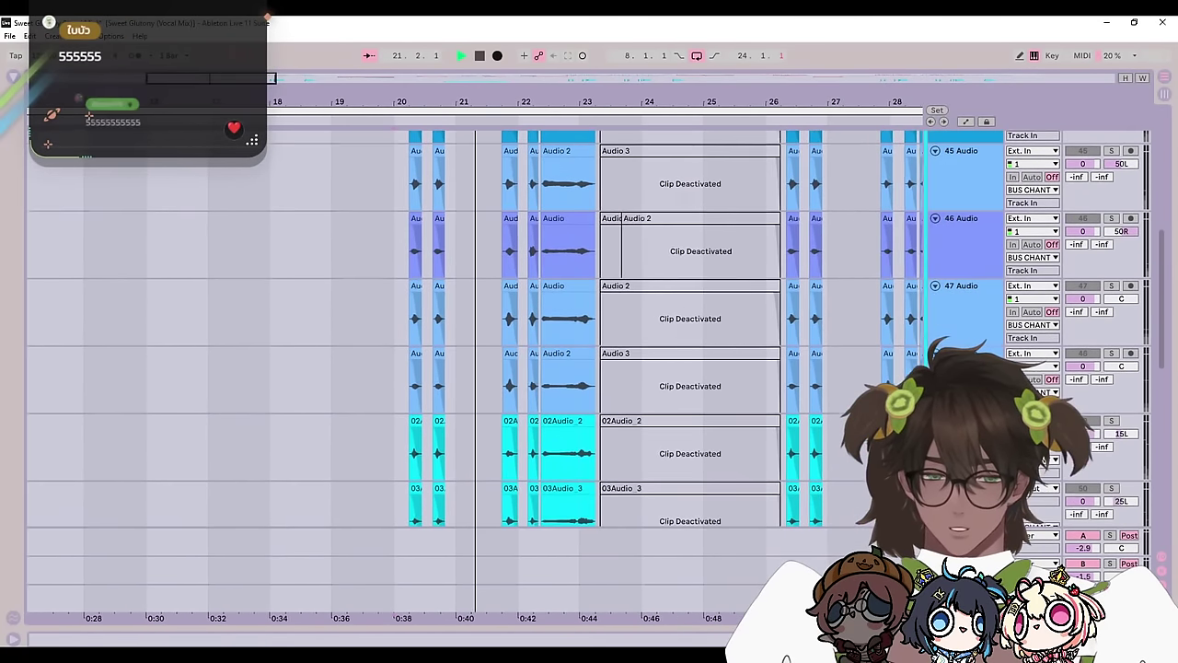
scroll(1121, 425, down, 5)
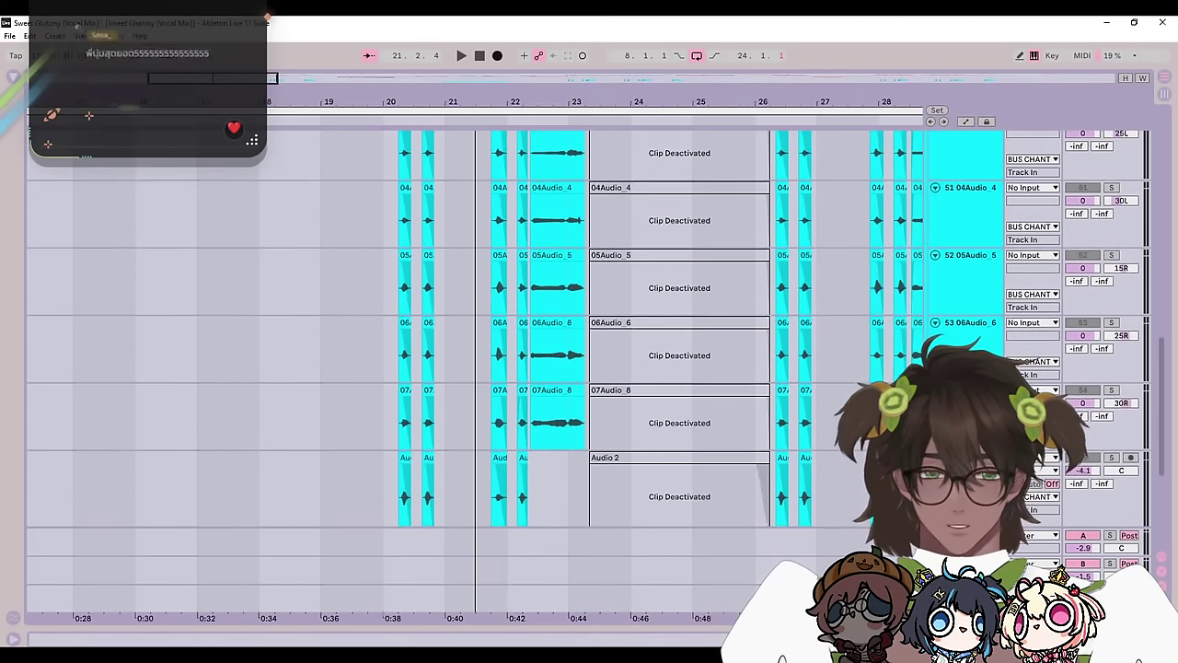
Step: Fold the CHANT group, replace its solo with track 68, and play from 20.1.1 through the chant phrase
drag(1163, 417, 1161, 173)
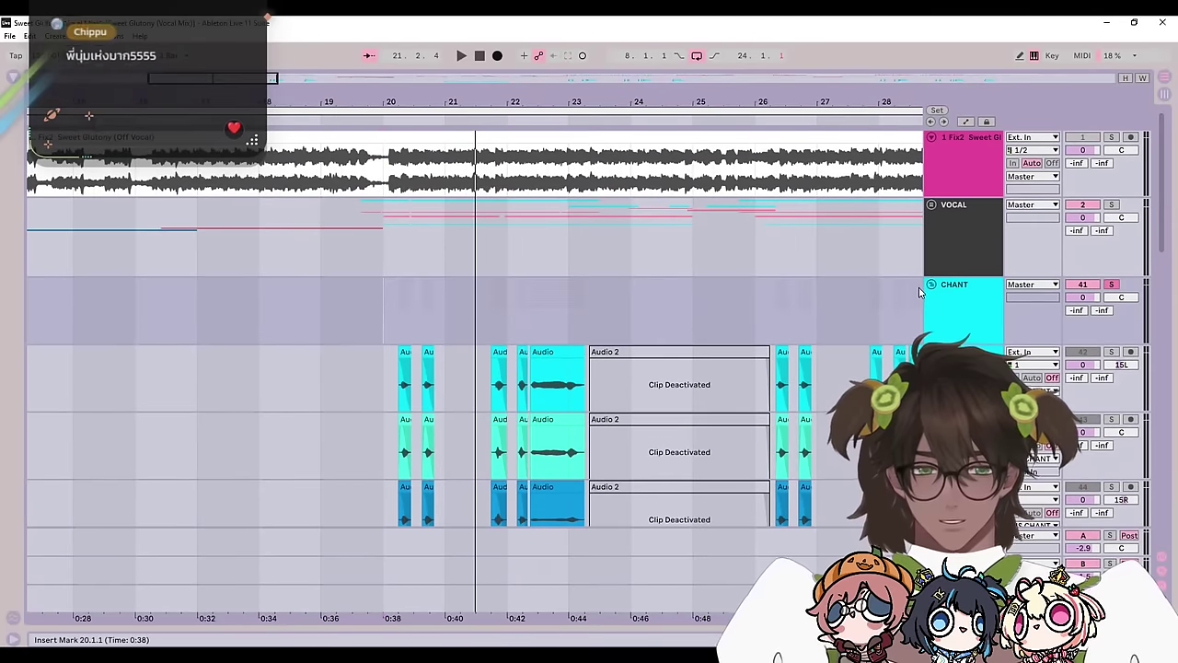
click(930, 285)
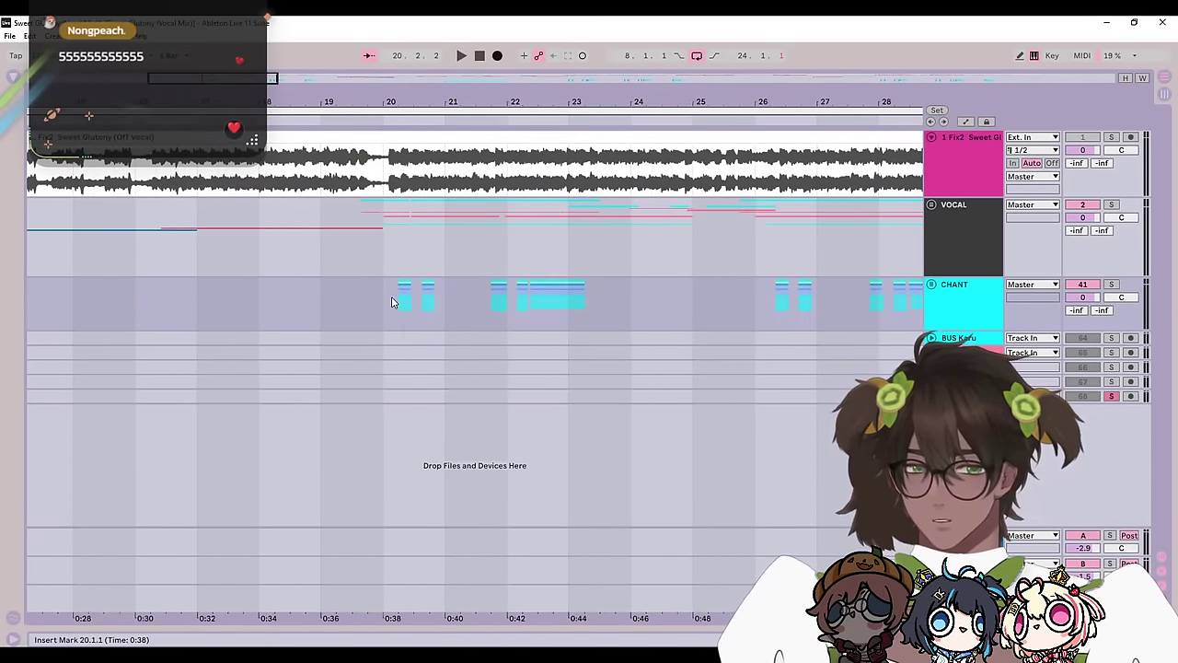
key(space)
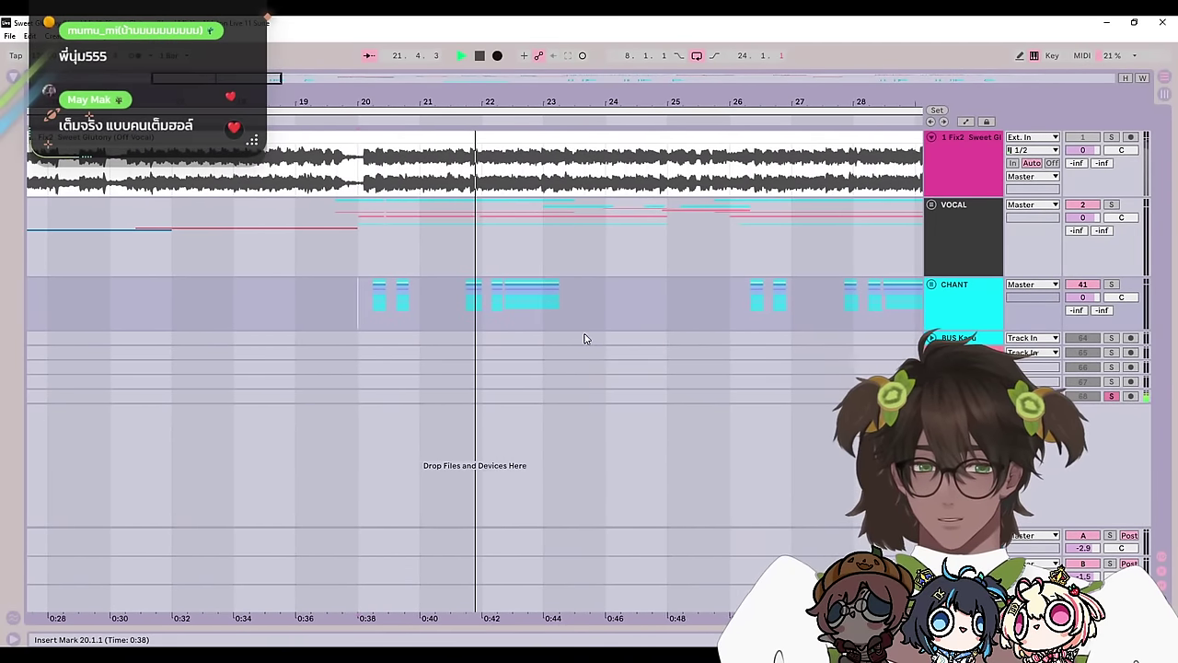
drag(581, 341, 623, 352)
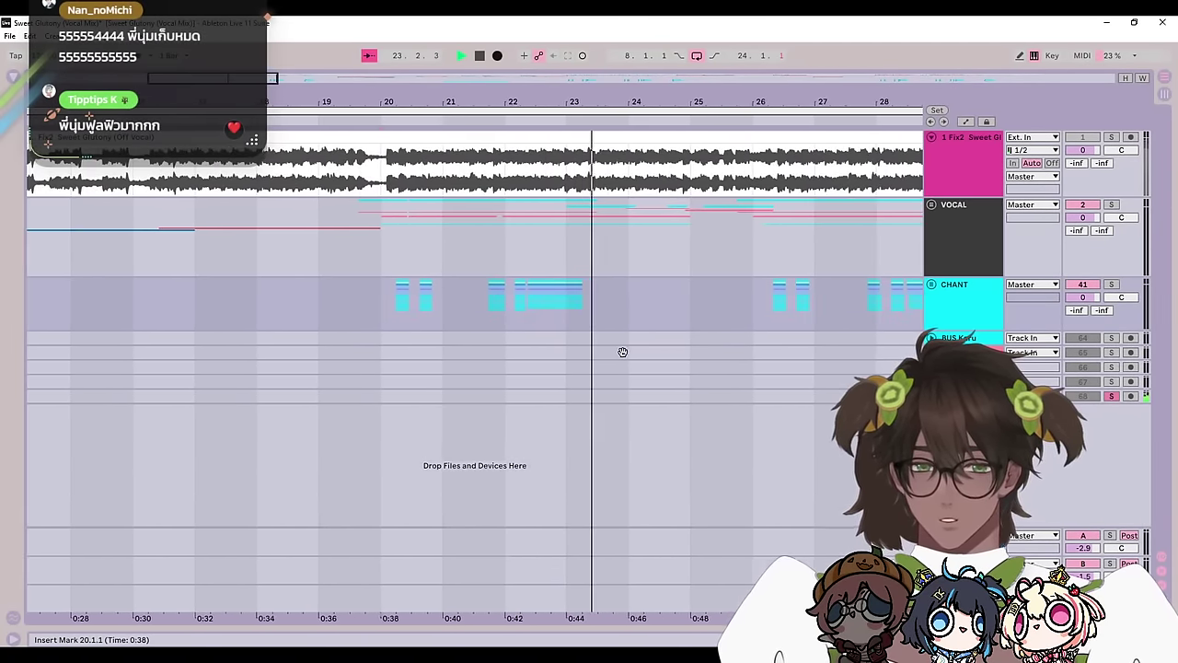
Step: Unfold the CHANT group and activate the deactivated clips from 23.2.2 to 26.2.1 on tracks 42 to 55
click(932, 284)
scroll(776, 373, down, 2)
scroll(694, 381, down, 6)
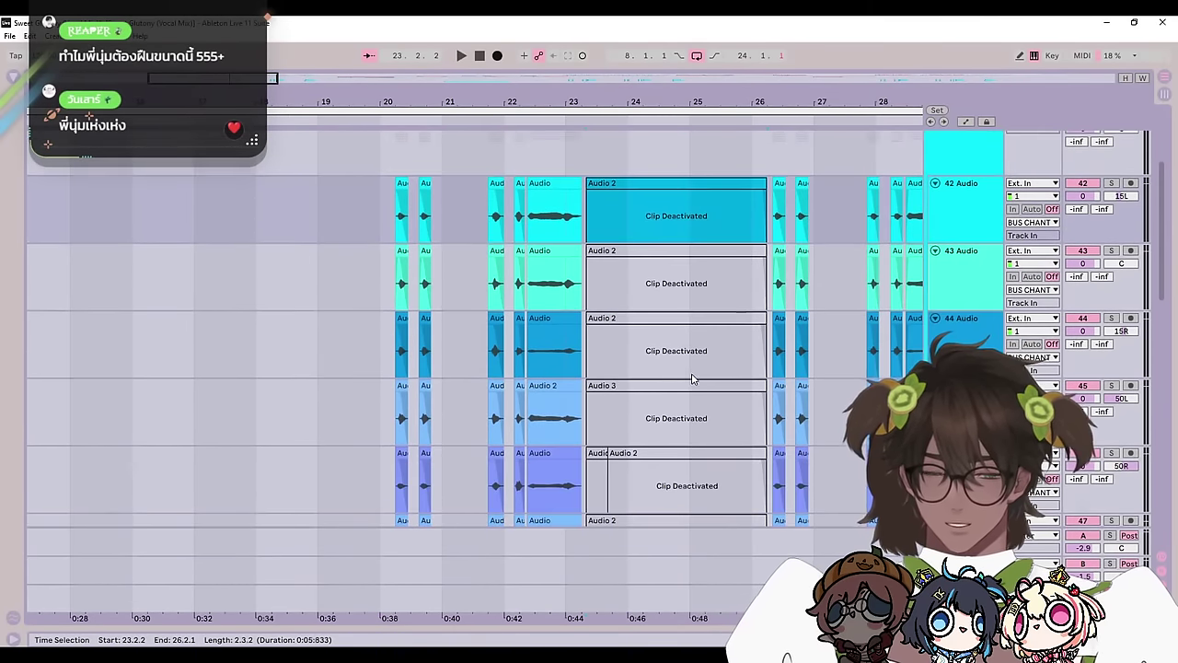
scroll(719, 441, down, 2)
click(729, 444)
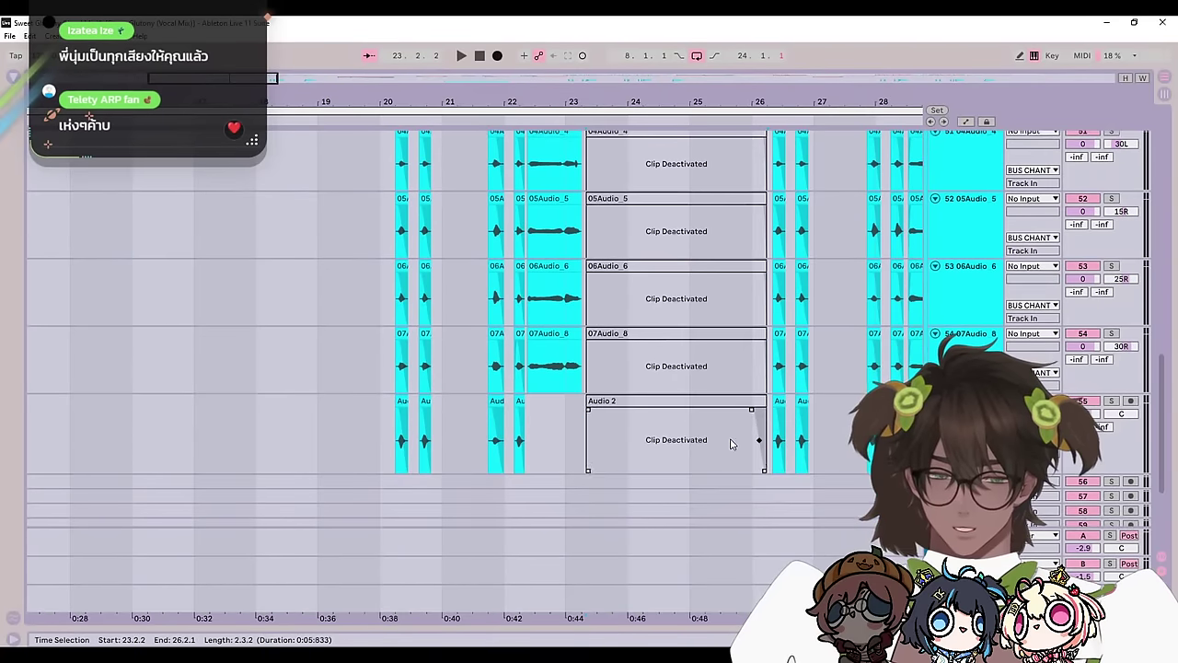
key(0)
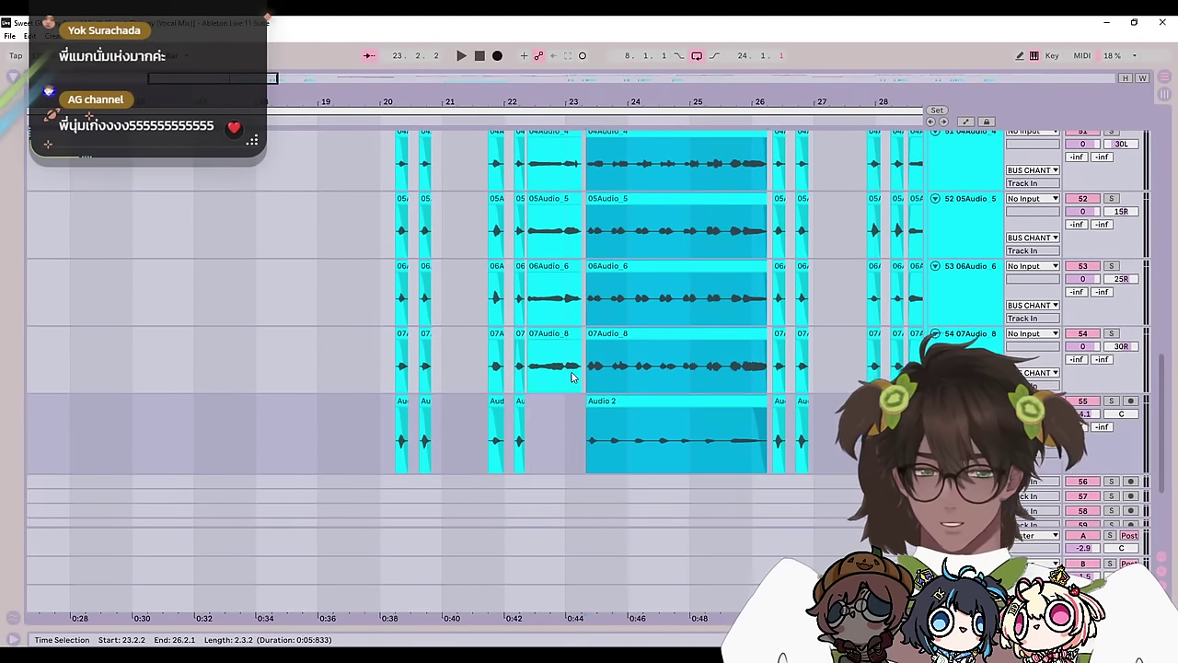
Step: Play the activated chant clips from 22.1.3 and bring in the off-vocal backing track
click(521, 374)
scroll(678, 441, up, 10)
key(space)
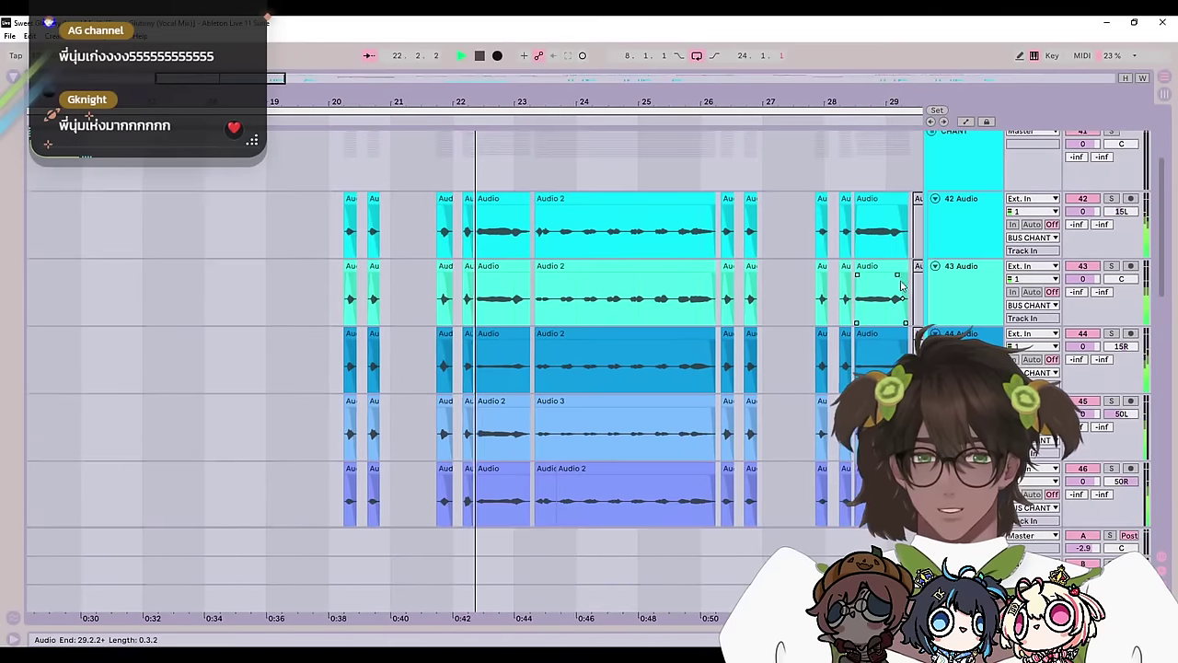
scroll(902, 286, up, 3)
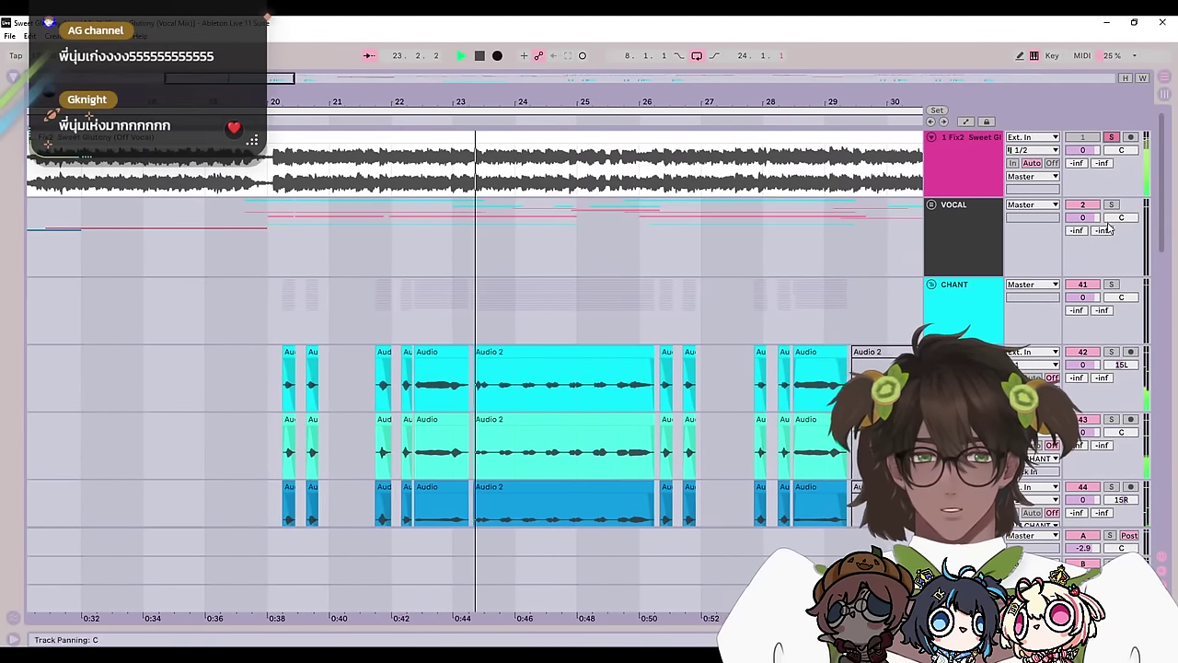
scroll(889, 311, down, 3)
scroll(936, 269, up, 2)
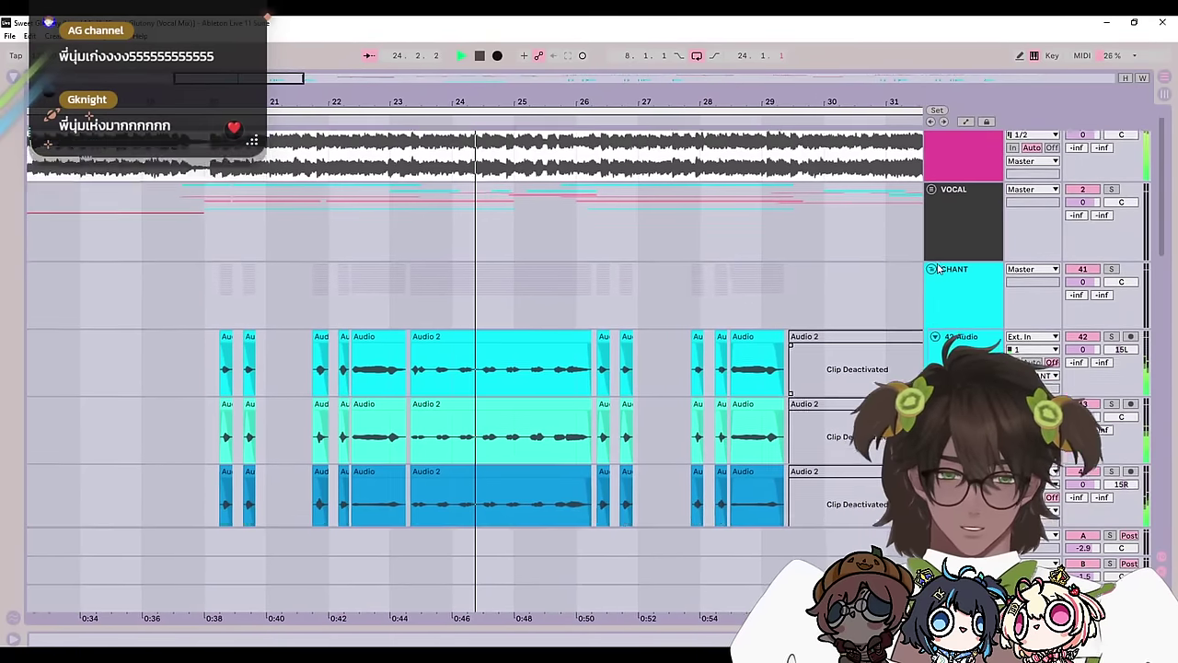
Step: Unfold the VOCAL group and look through its CHORUS and Harmony tracks during playback
scroll(937, 269, up, 1)
click(933, 205)
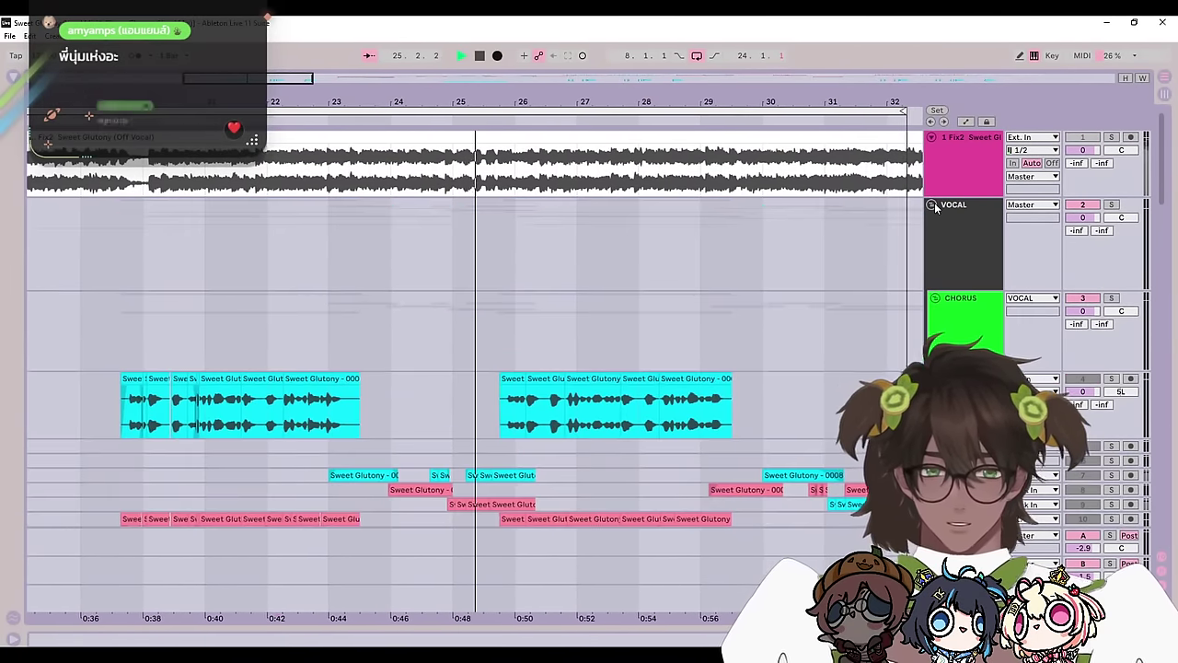
scroll(689, 329, down, 5)
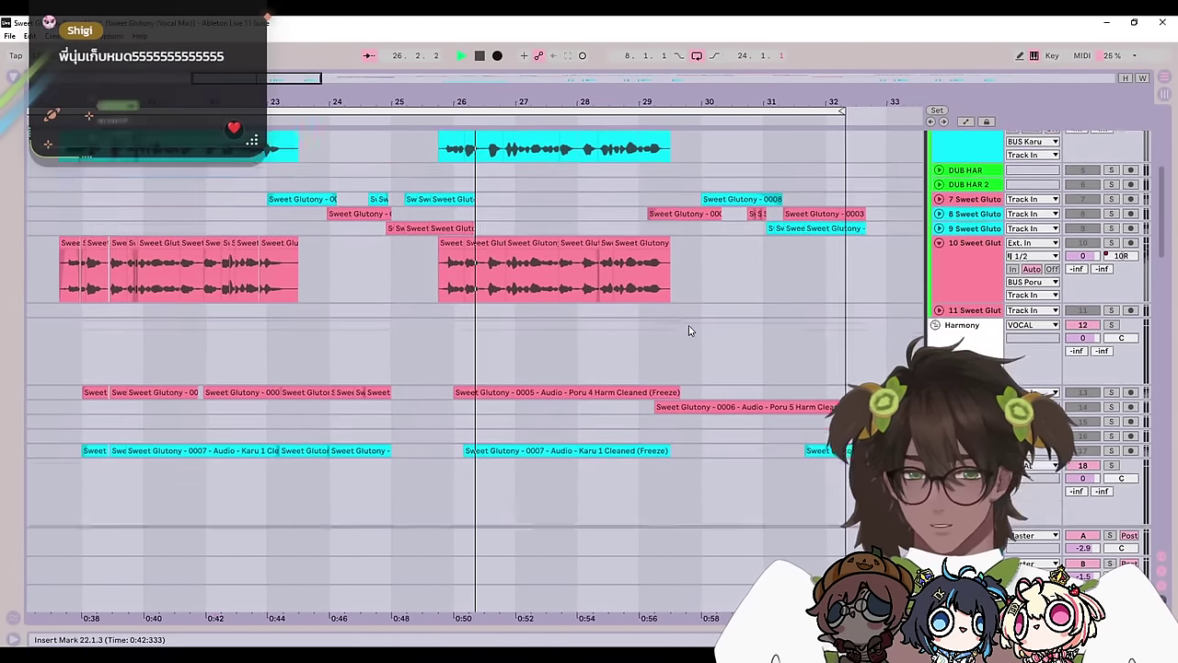
Step: Deactivate the chant clips from 23.2.2 to 26.2.1 on tracks 42 to 55
scroll(688, 329, down, 10)
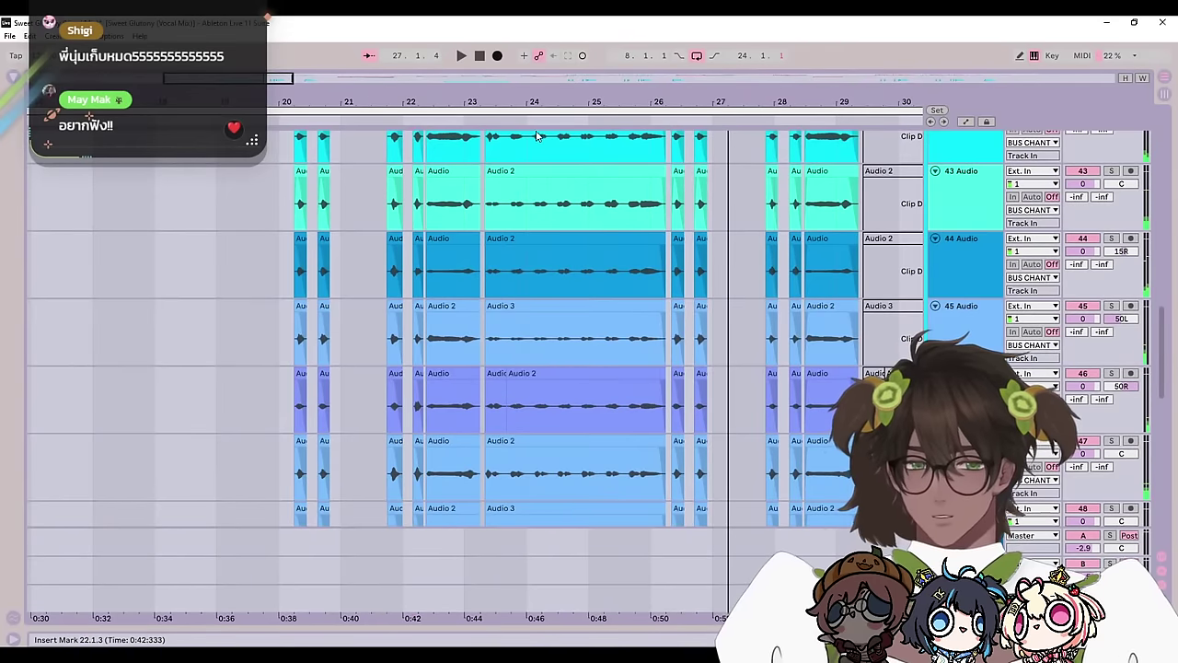
scroll(543, 177, up, 1)
click(541, 175)
scroll(631, 412, down, 2)
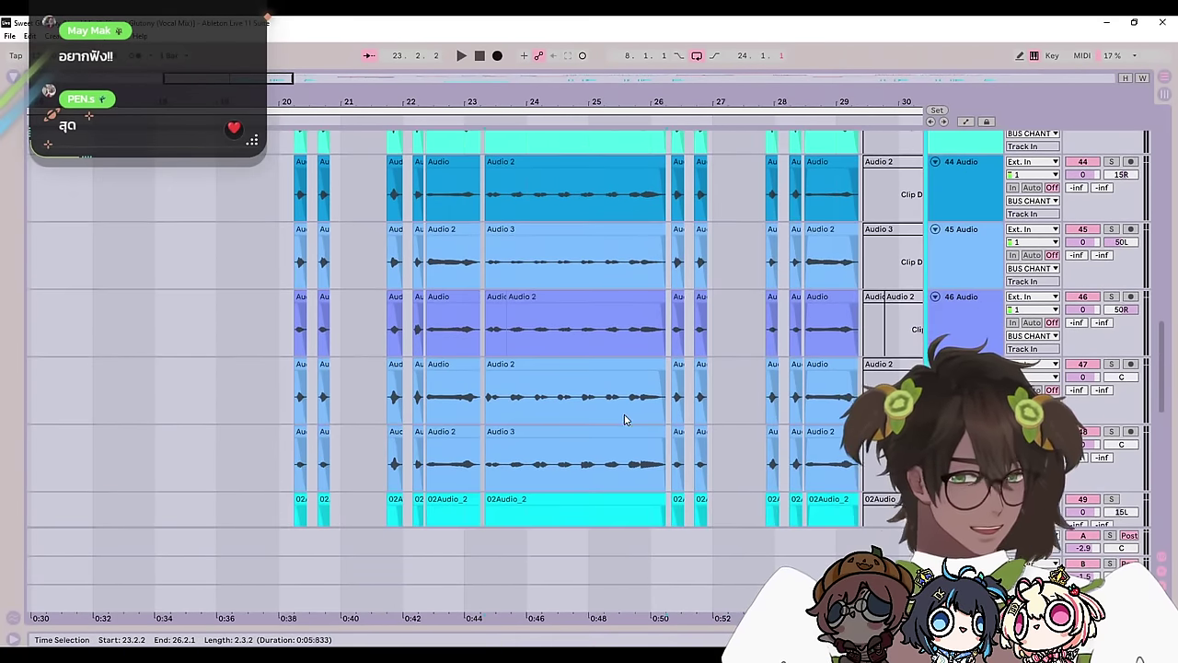
scroll(623, 419, down, 10)
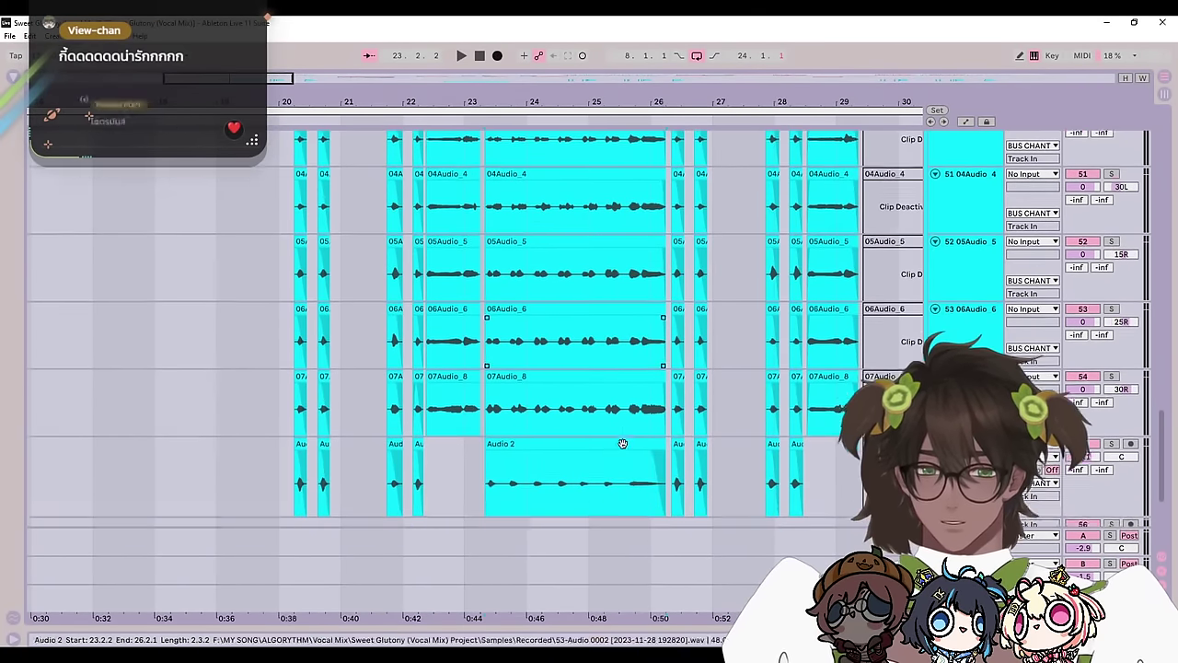
scroll(623, 444, down, 2)
shift+click(655, 357)
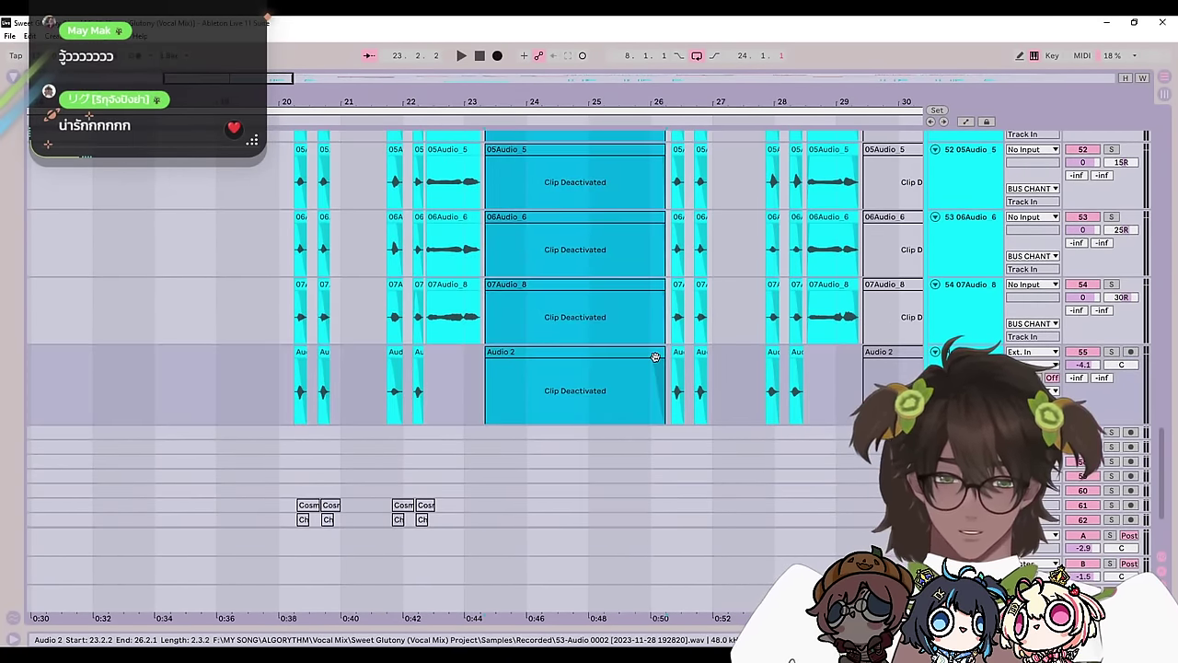
click(589, 414)
Step: Play a short stretch from bar 20, stop, and fold the CHORUS and VOCAL groups
scroll(625, 597, up, 10)
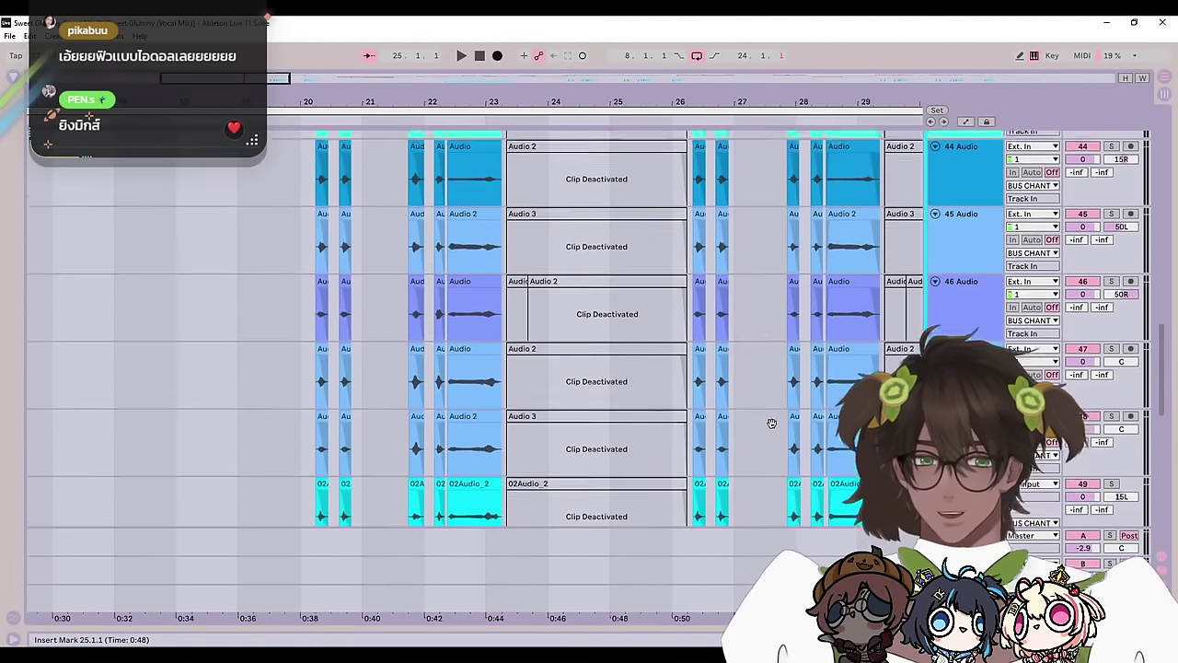
scroll(771, 423, up, 15)
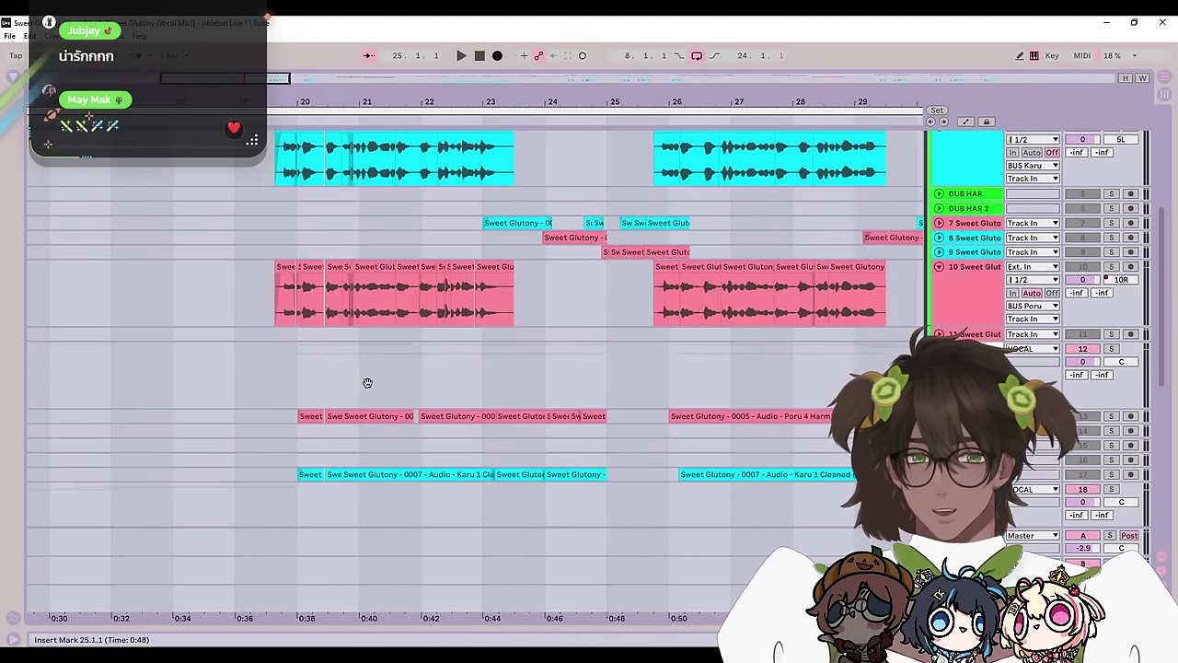
click(293, 368)
key(space)
scroll(736, 285, up, 5)
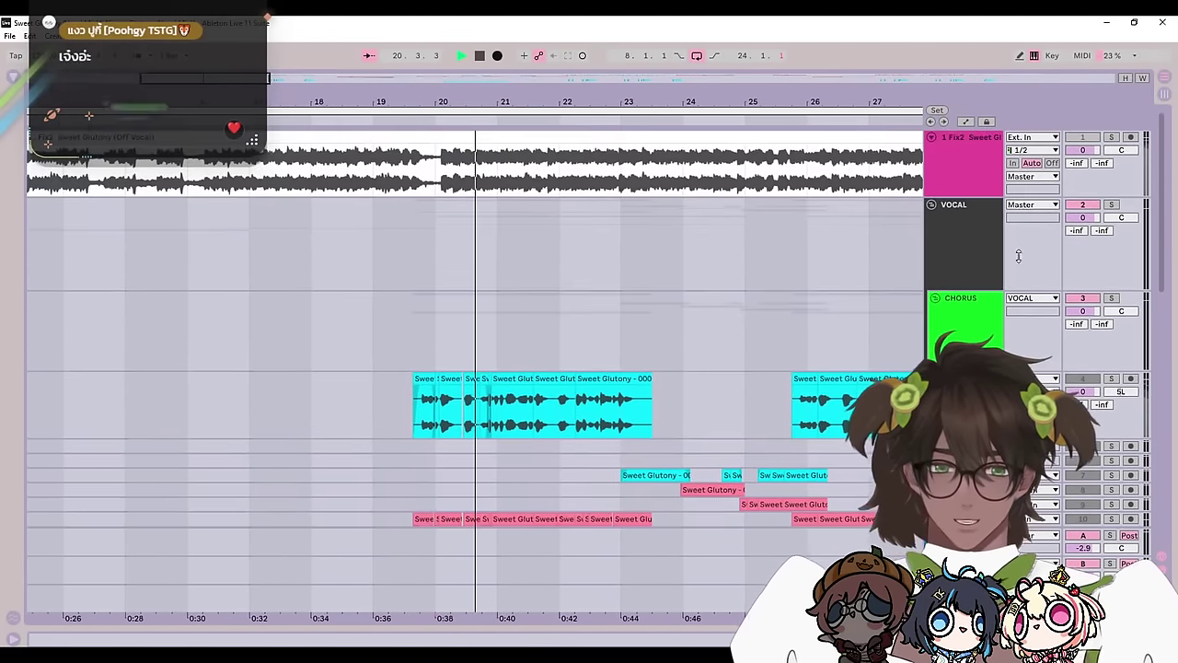
key(space)
click(935, 298)
click(931, 206)
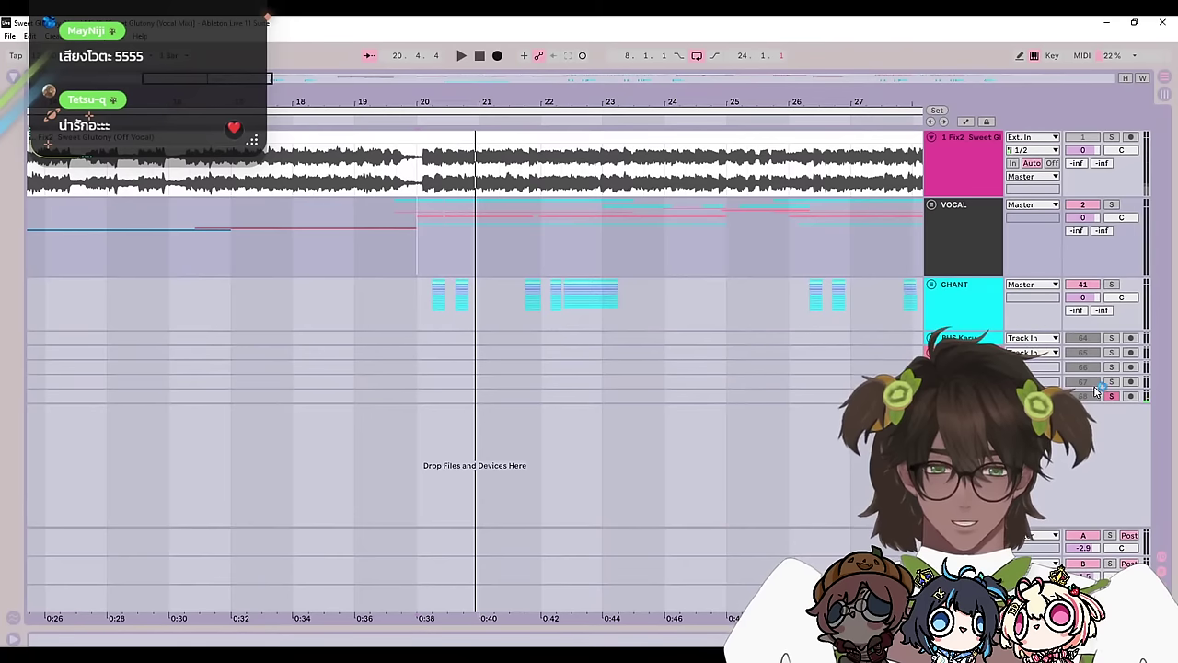
Step: Clear the solo on track 68 and play the whole mix from 22.1.1 on the VOCAL group
click(565, 235)
key(space)
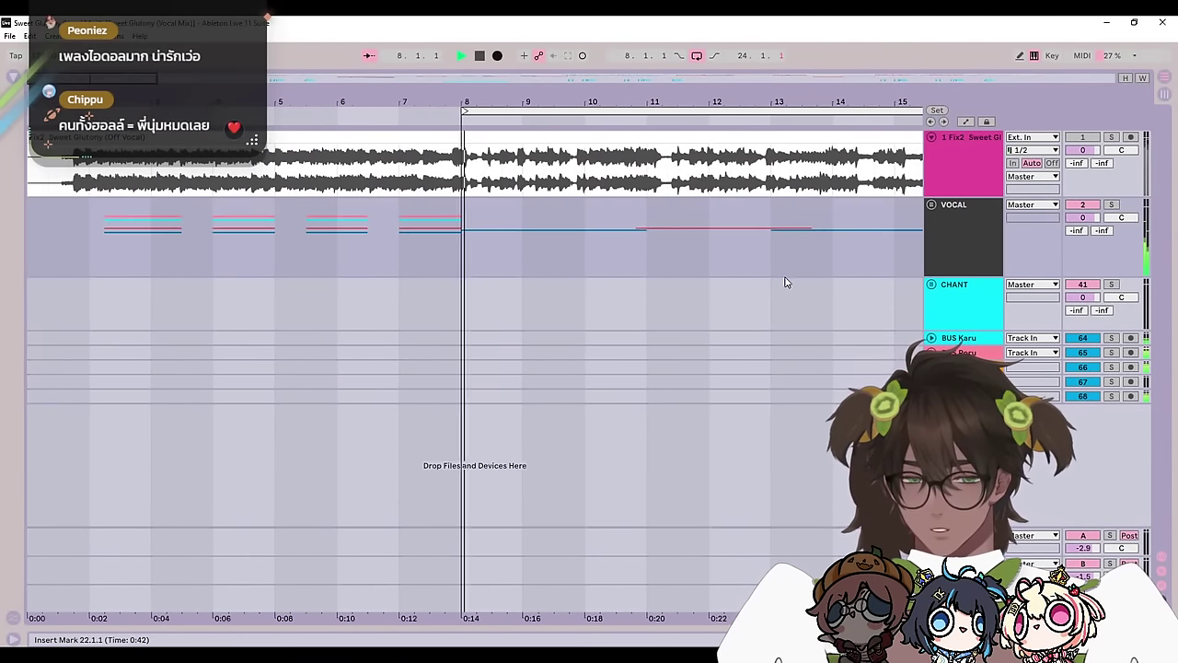
key(space)
Step: Play the chant passage on the CHANT group from 31.3.3
drag(781, 268, 166, 267)
drag(801, 259, 165, 234)
click(326, 75)
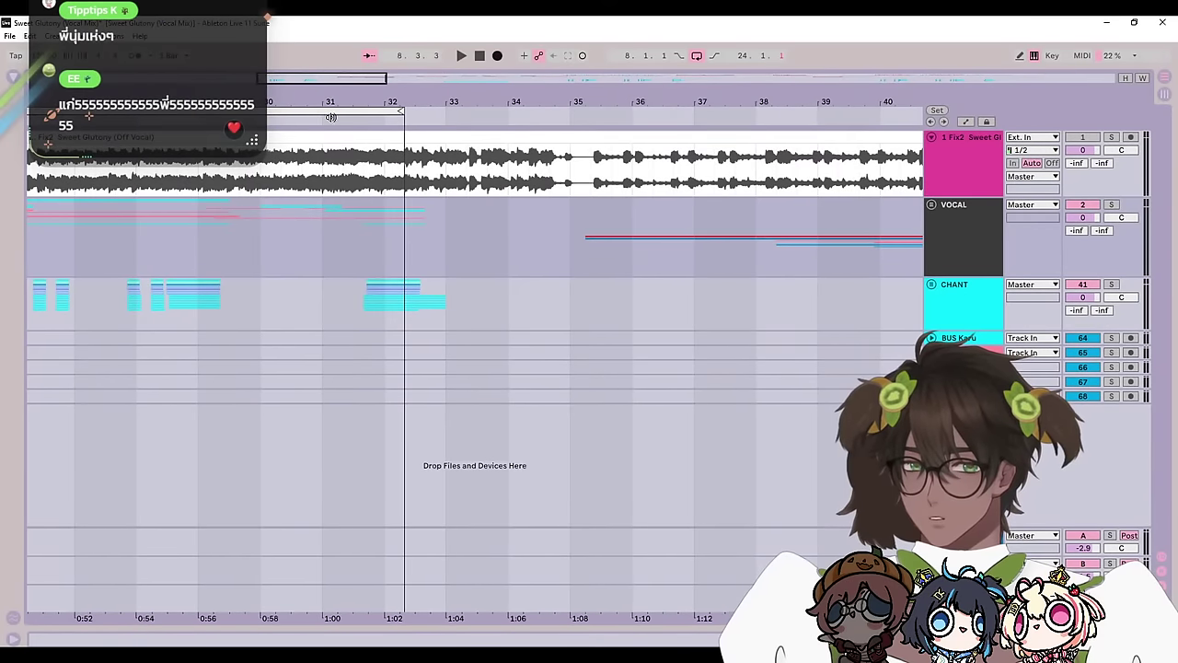
click(368, 284)
key(space)
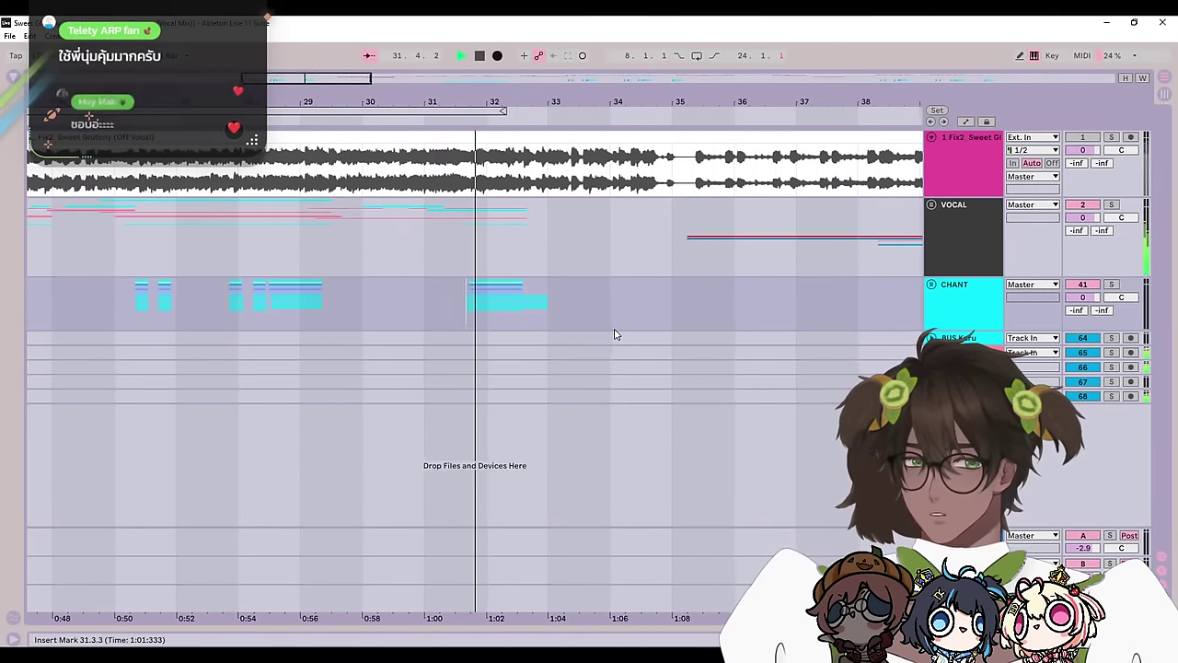
scroll(715, 271, right, 3)
Step: Unfold the VOCAL group and play from 35.1.1 on the HARMOOOO group
click(350, 263)
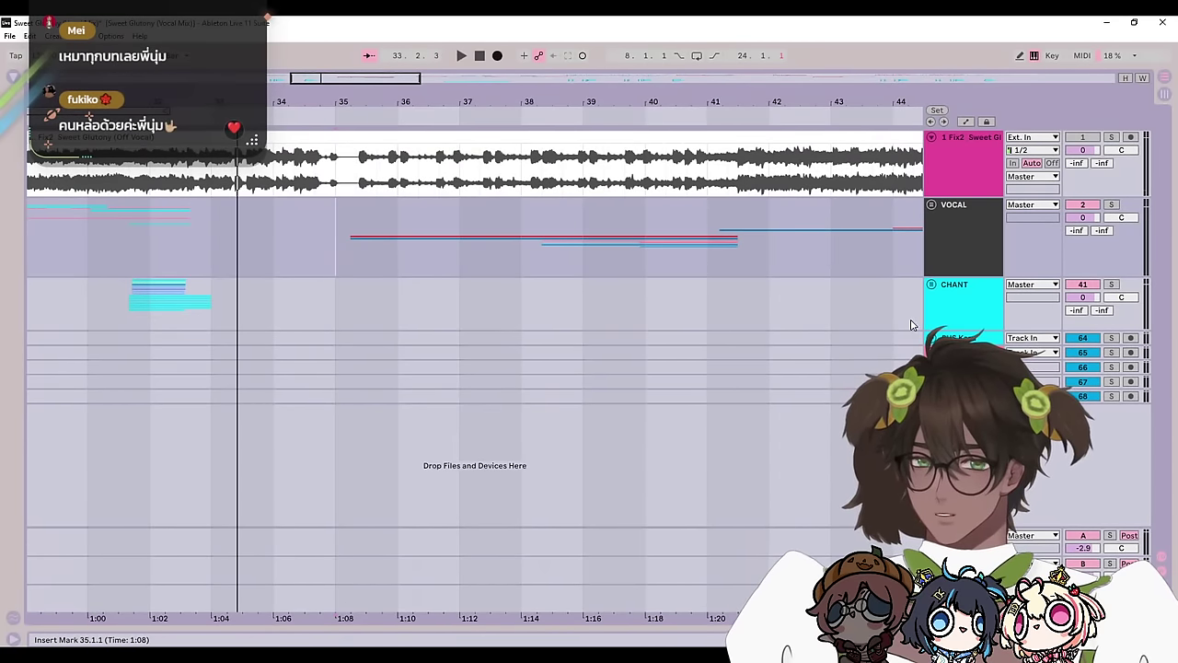
scroll(865, 276, up, 6)
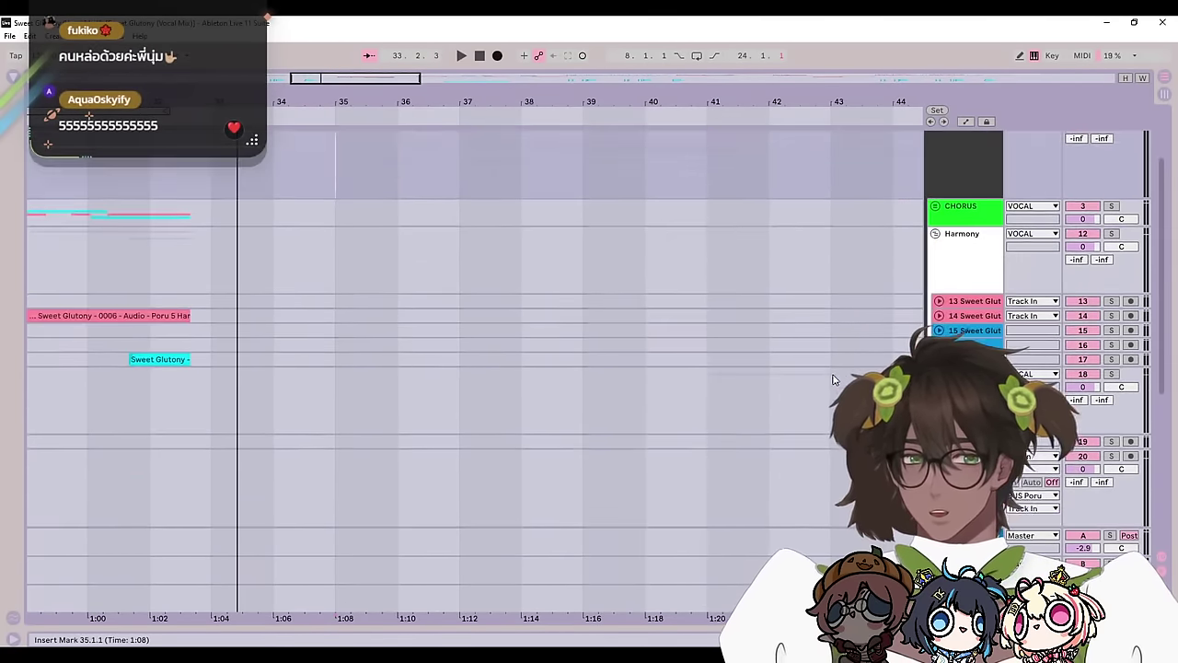
scroll(840, 375, down, 2)
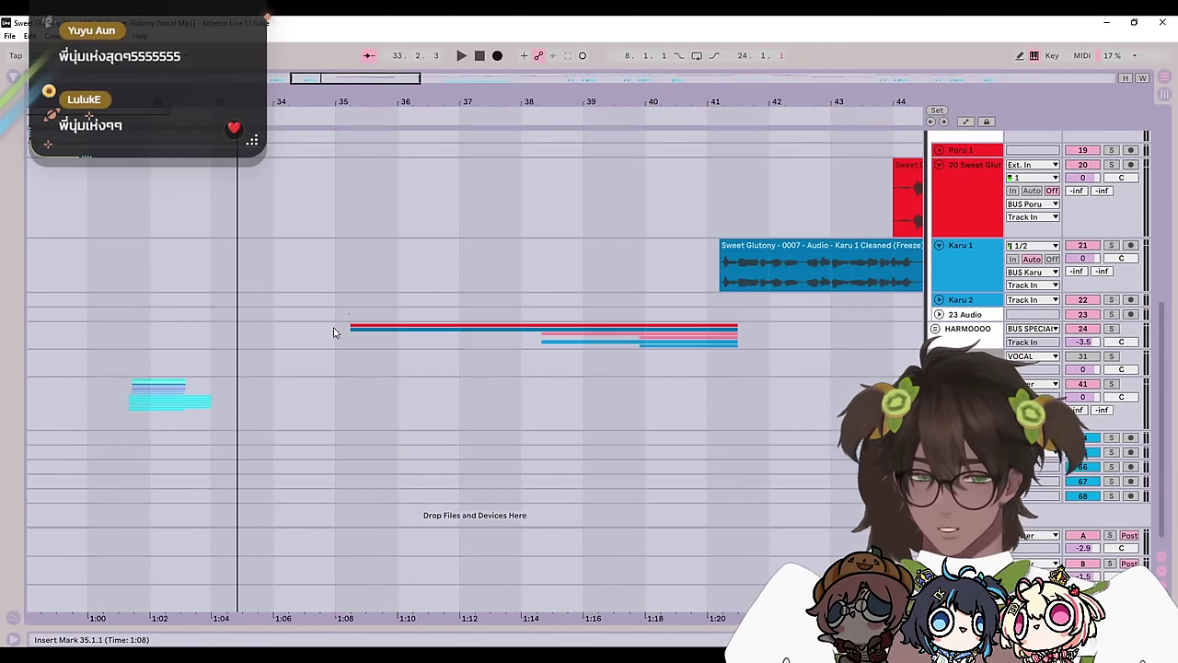
click(356, 339)
key(space)
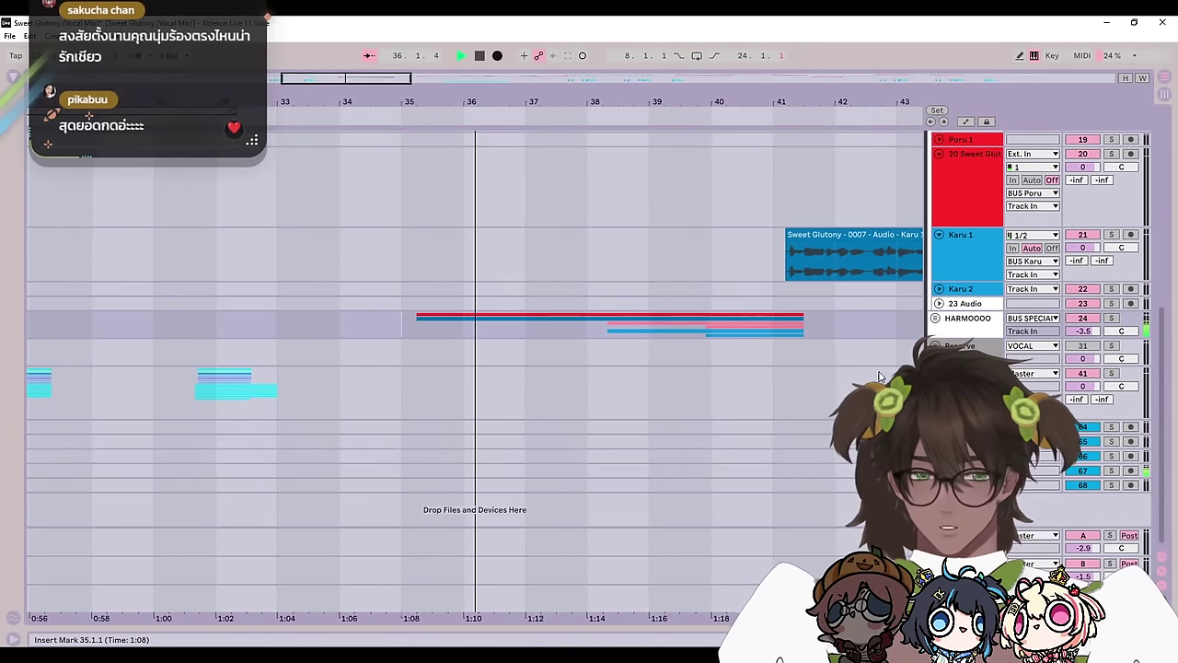
Step: Unfold the HARMOOOO group and look through its harmony clips and the neighbouring Verse tracks during playback
click(936, 319)
scroll(900, 366, down, 1)
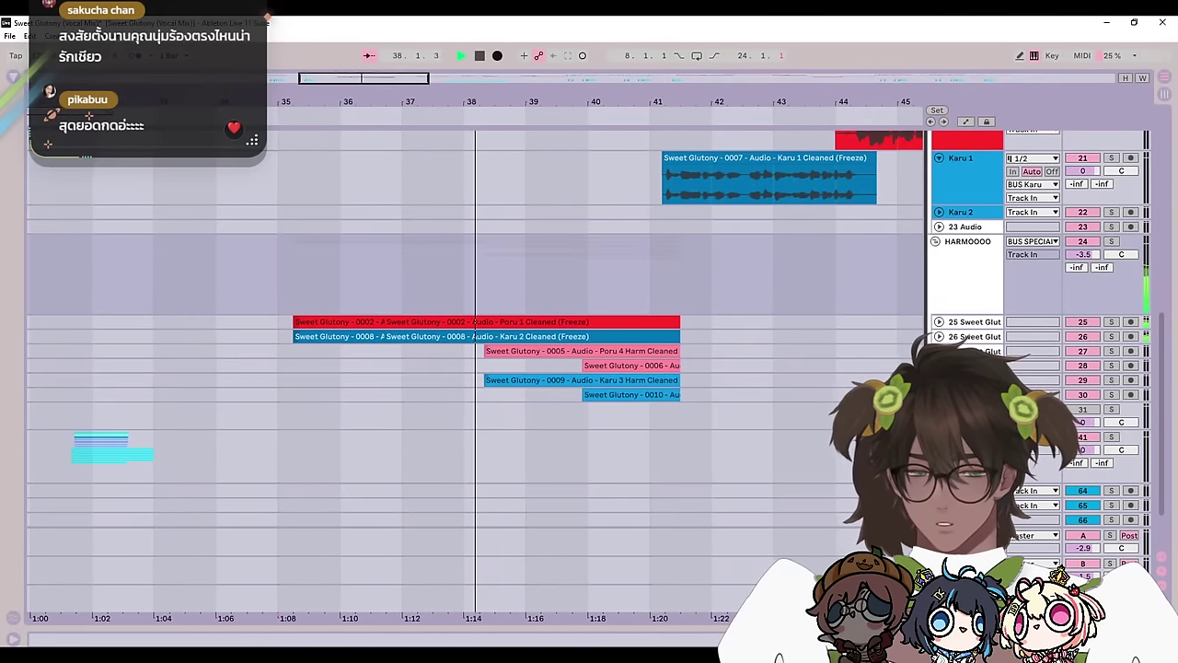
scroll(736, 433, up, 2)
scroll(711, 383, down, 1)
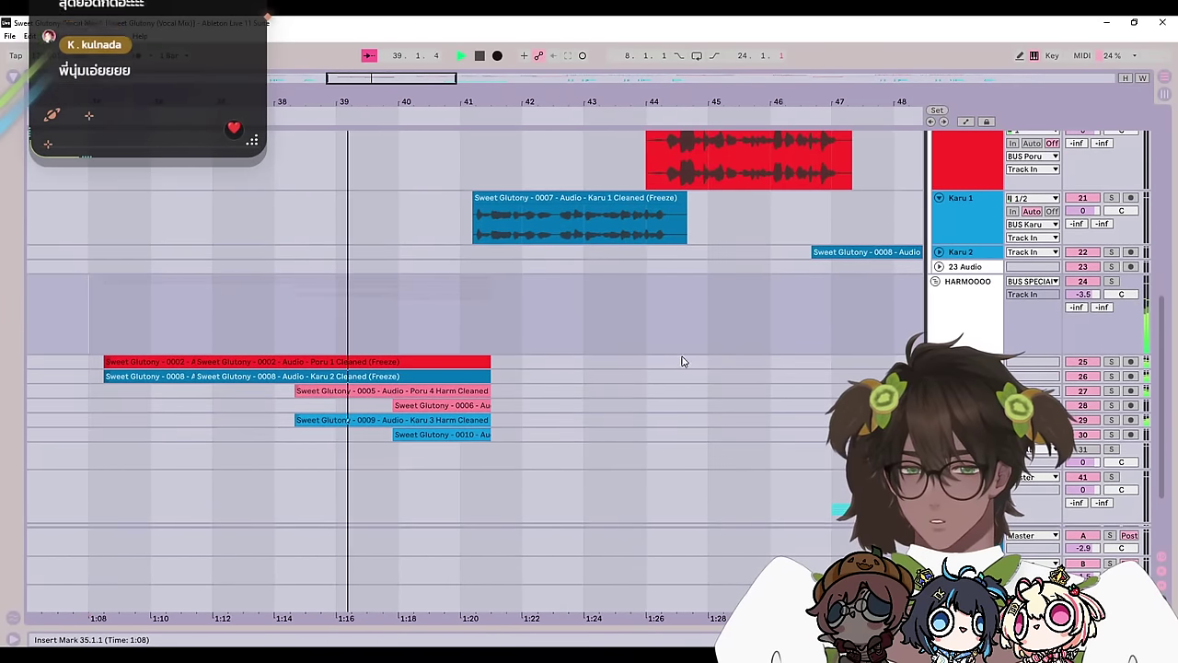
scroll(756, 364, up, 1)
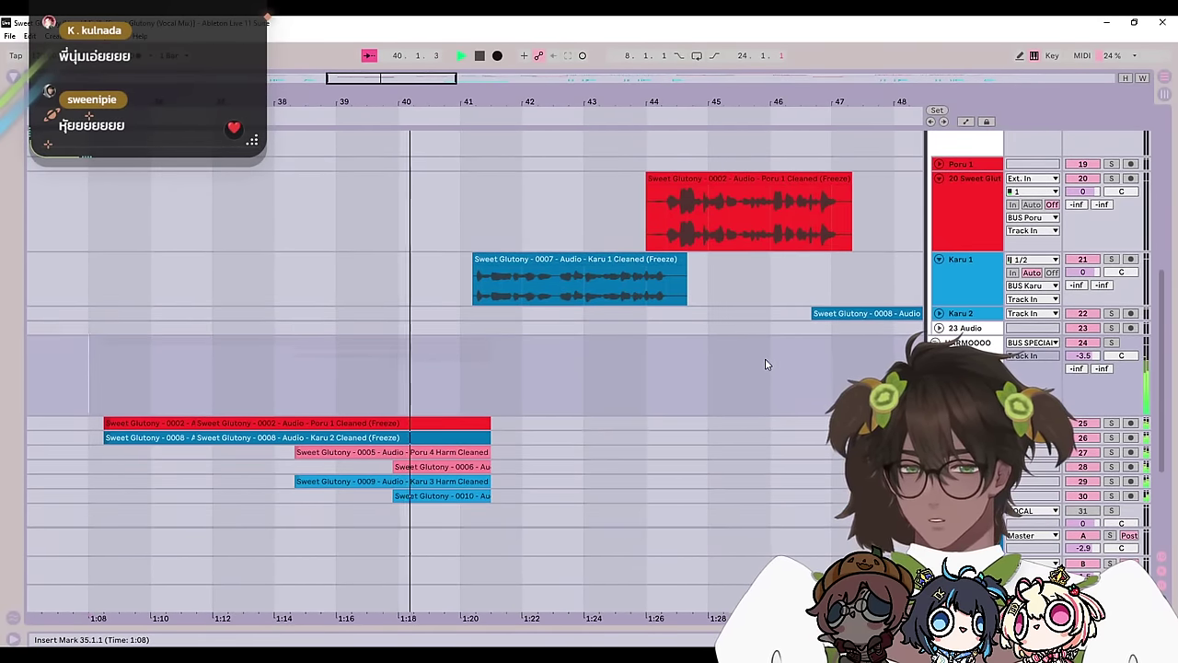
scroll(768, 365, up, 4)
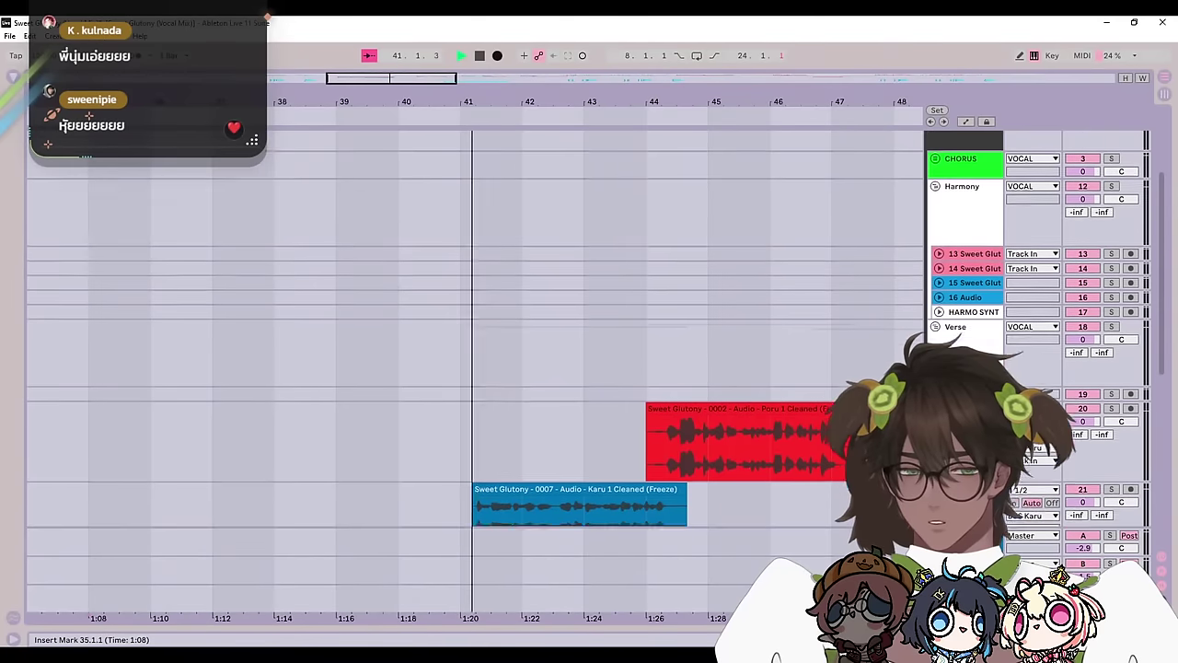
scroll(765, 423, down, 2)
scroll(765, 423, up, 2)
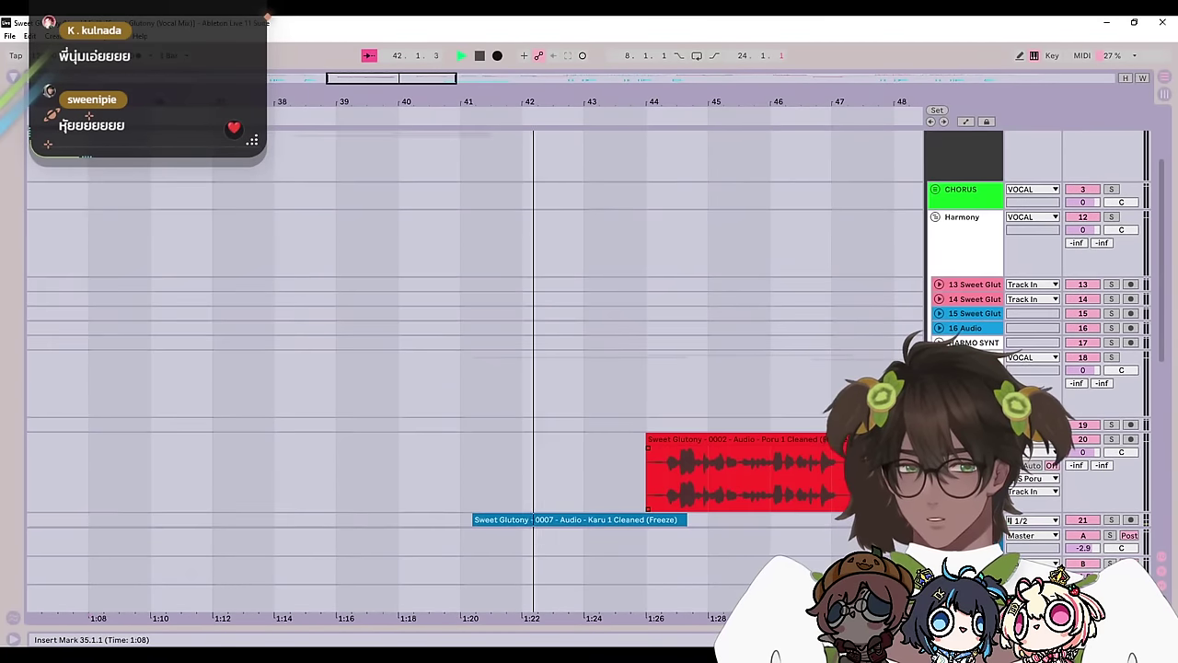
Step: Fold the Verse group, follow playback to the CHANT clips starting at bar 47, and stop
click(934, 357)
drag(830, 385, 511, 404)
scroll(658, 406, up, 1)
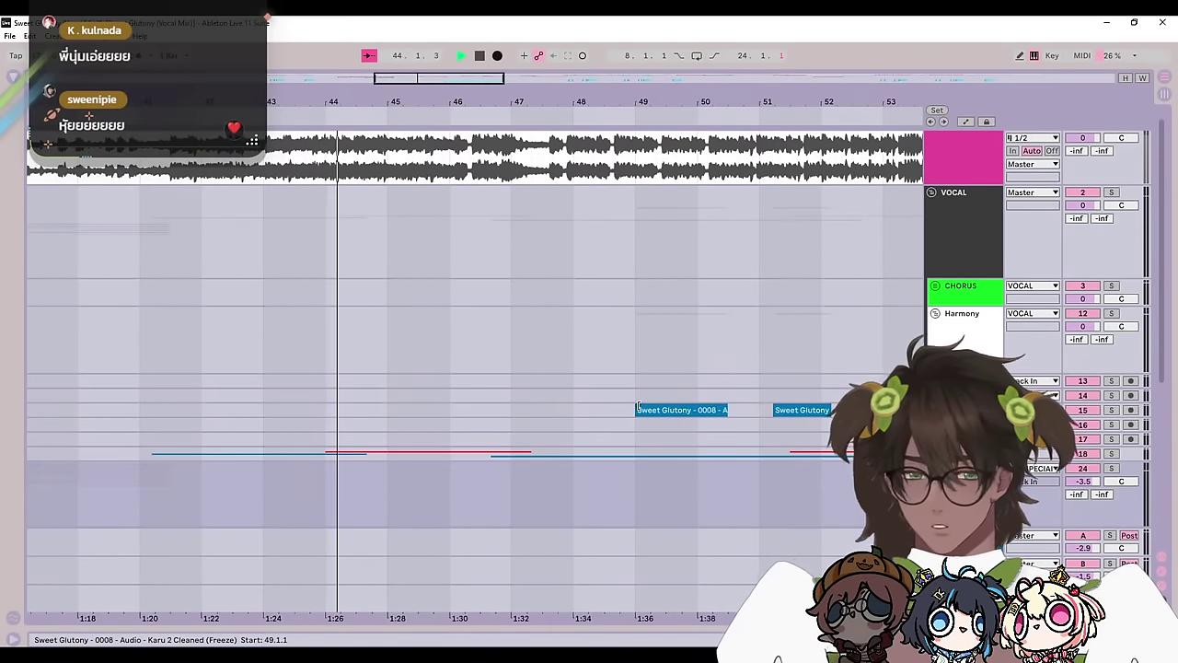
scroll(648, 396, down, 2)
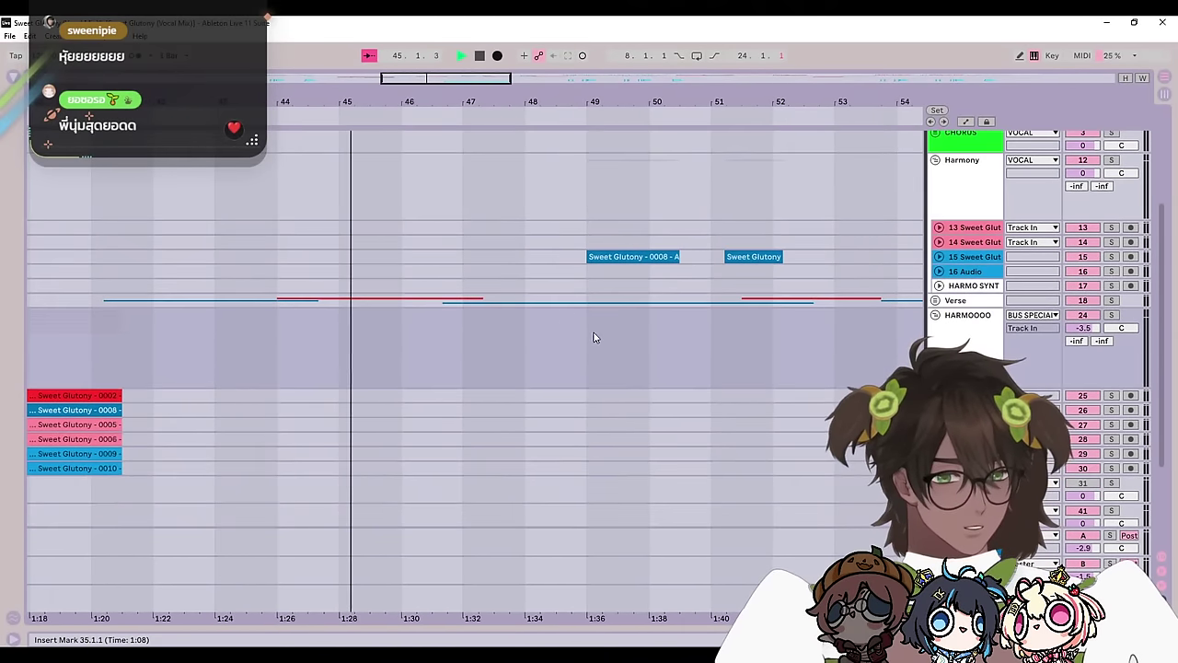
scroll(664, 366, down, 1)
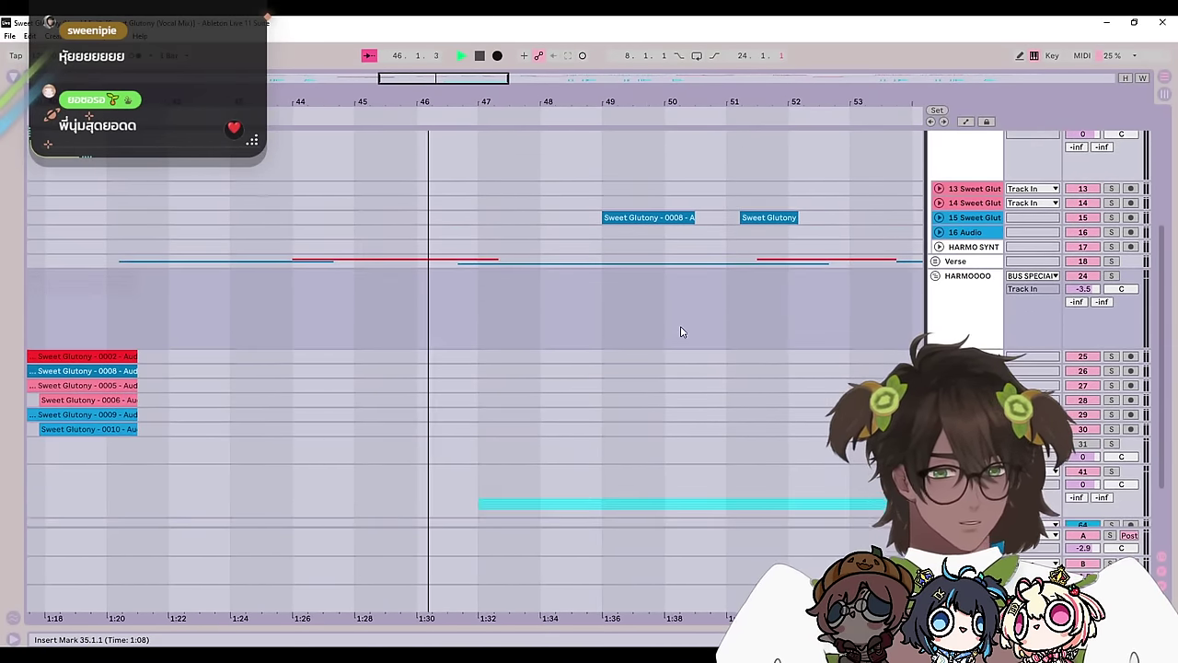
scroll(739, 273, down, 2)
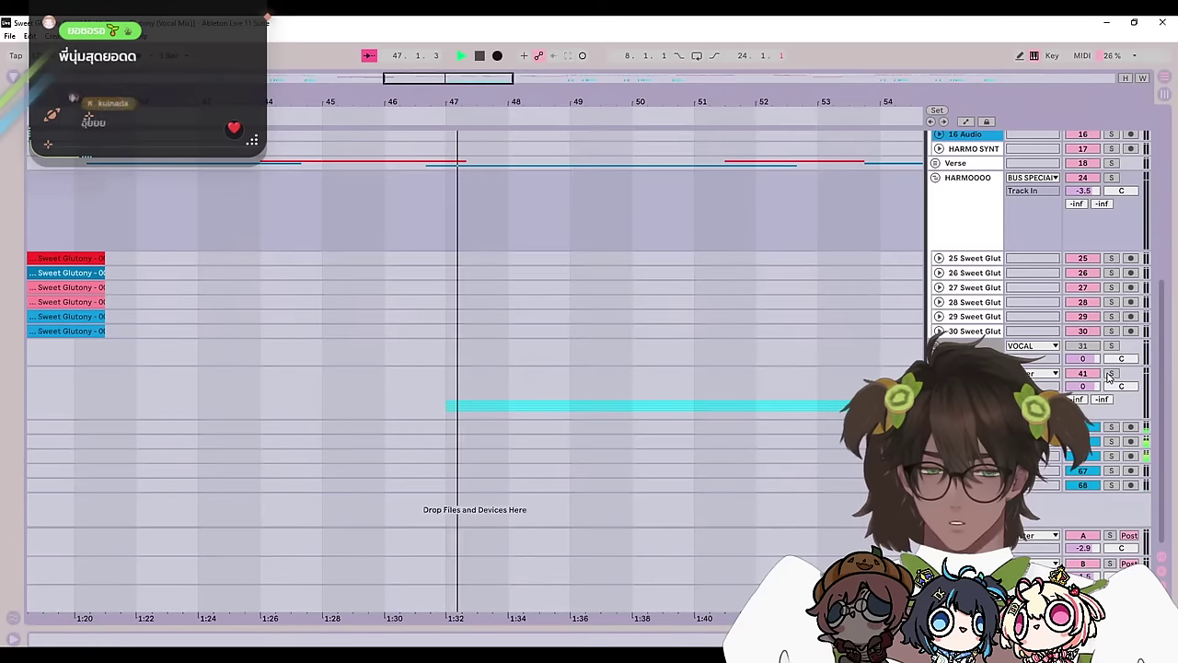
key(space)
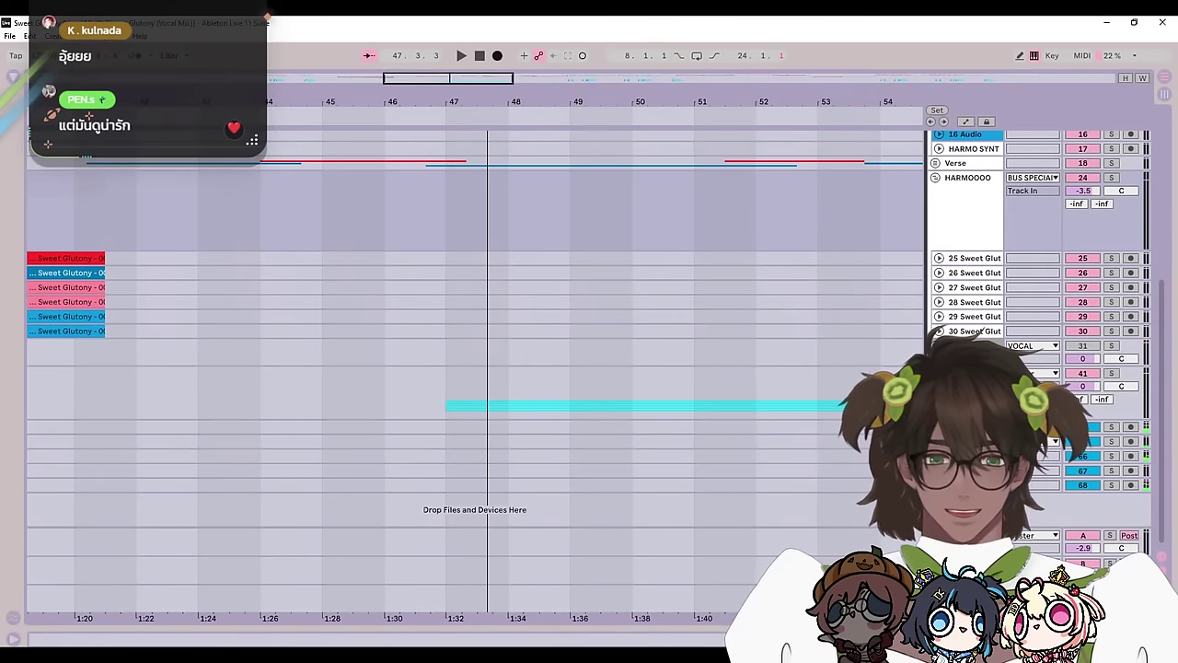
Step: Unfold the CHANT group and locate its long clips starting at 47.1.1 on tracks 56 to 60
scroll(691, 421, down, 1)
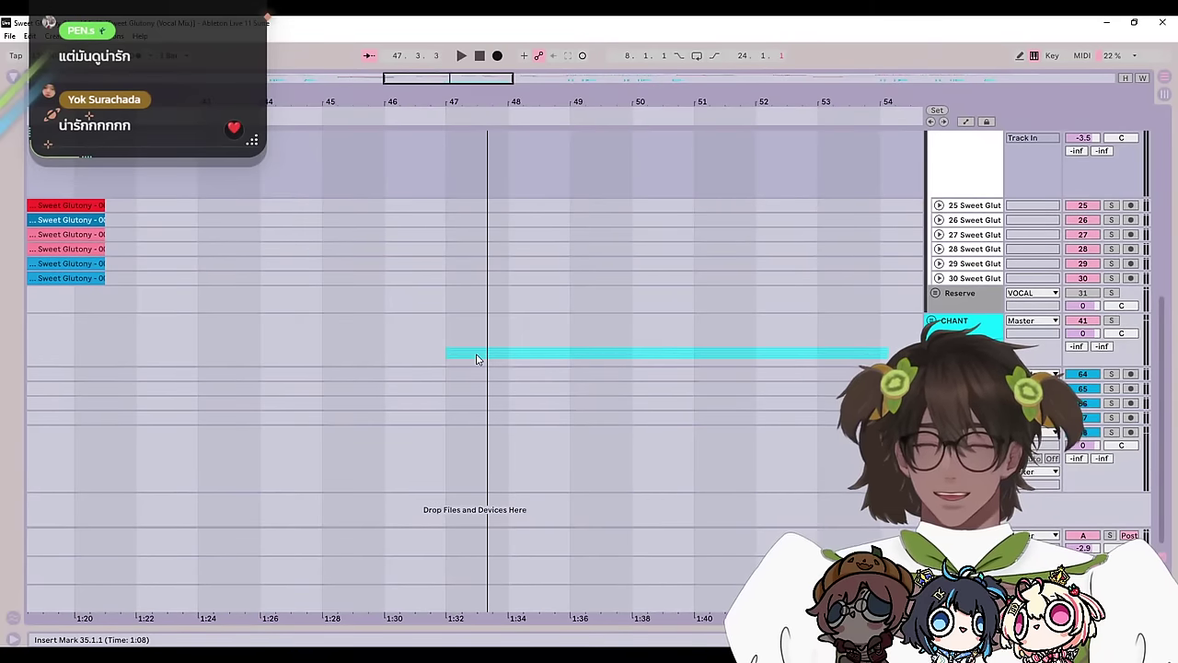
click(476, 359)
scroll(454, 346, down, 1)
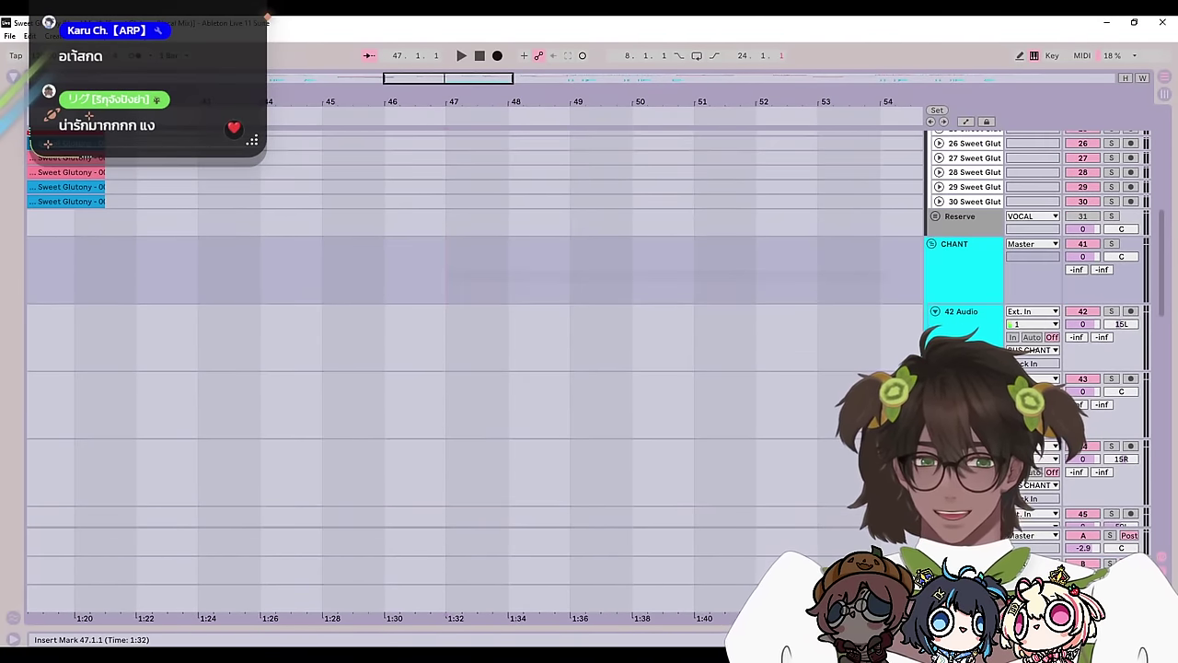
scroll(455, 346, down, 10)
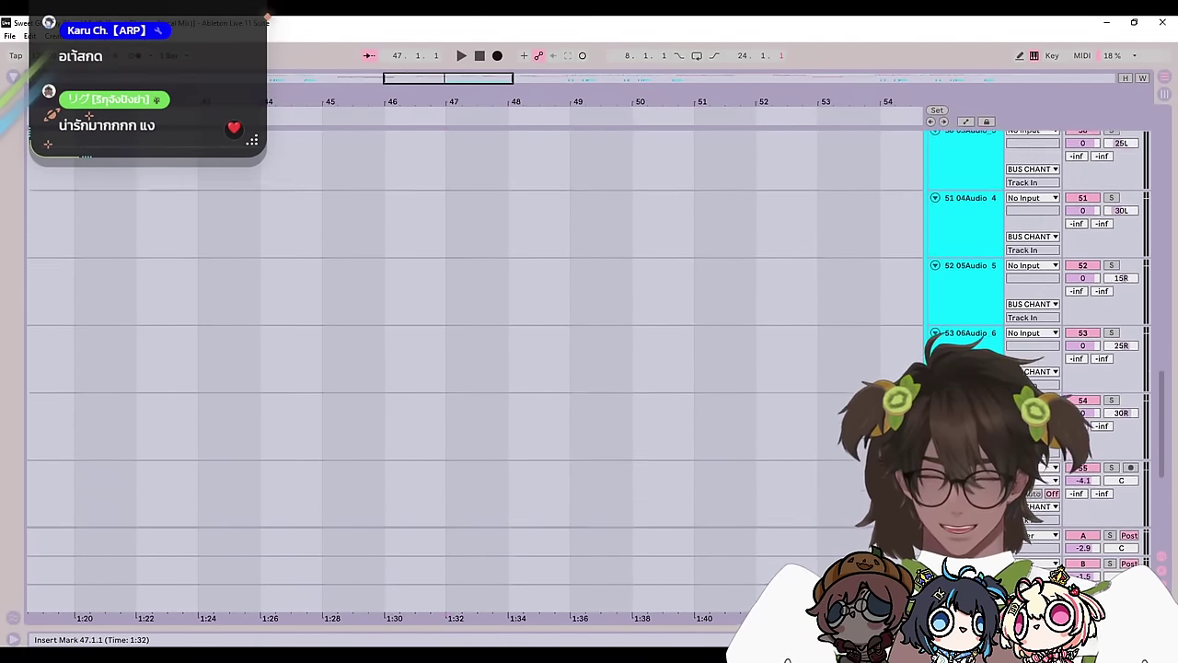
scroll(881, 377, down, 4)
key(ctrl+v)
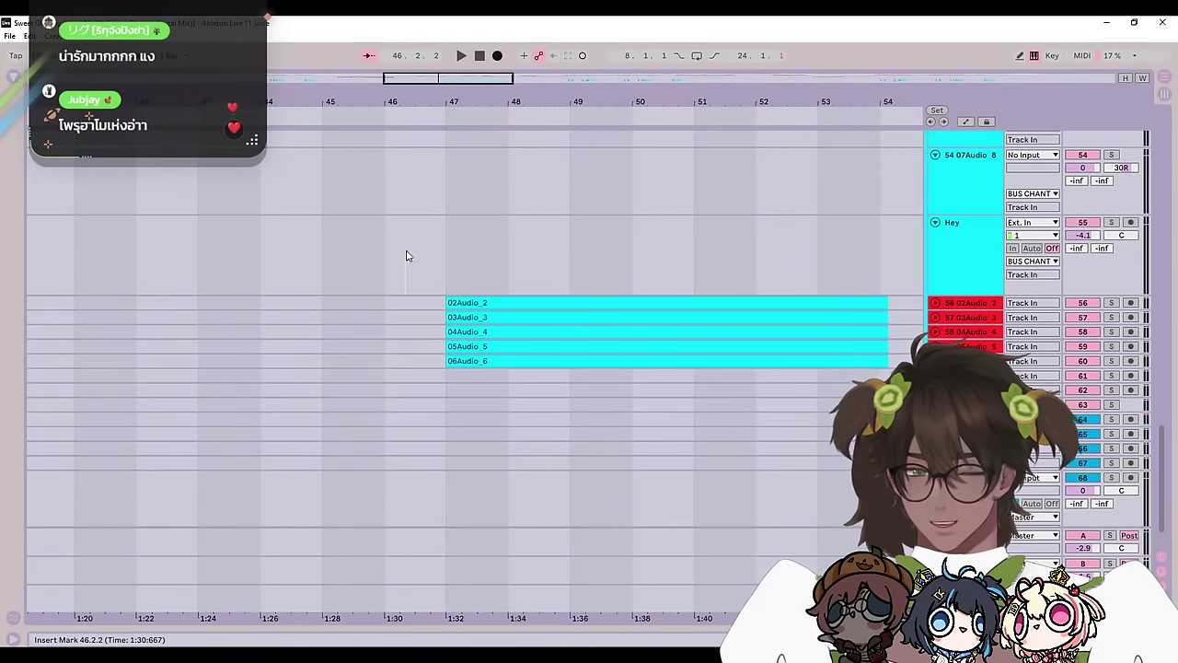
Step: Play from 47.1.1 on the Hey track and look through the long chant clips on tracks 56 to 60
click(456, 265)
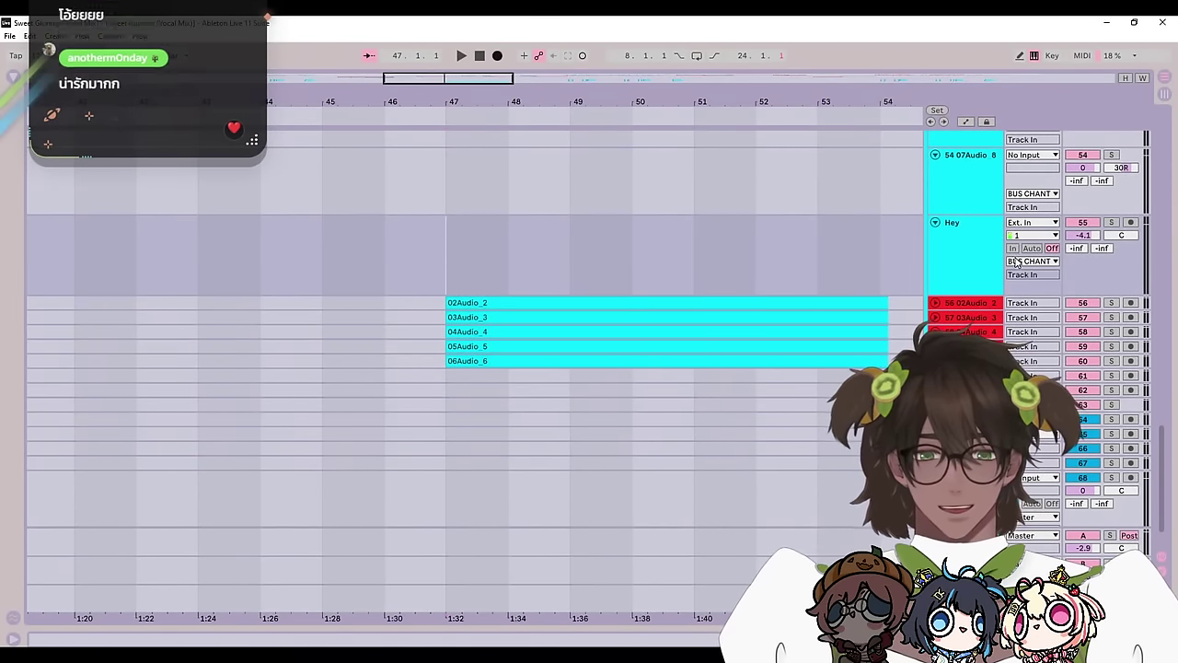
scroll(1075, 361, up, 2)
scroll(1042, 347, up, 2)
scroll(1041, 347, down, 2)
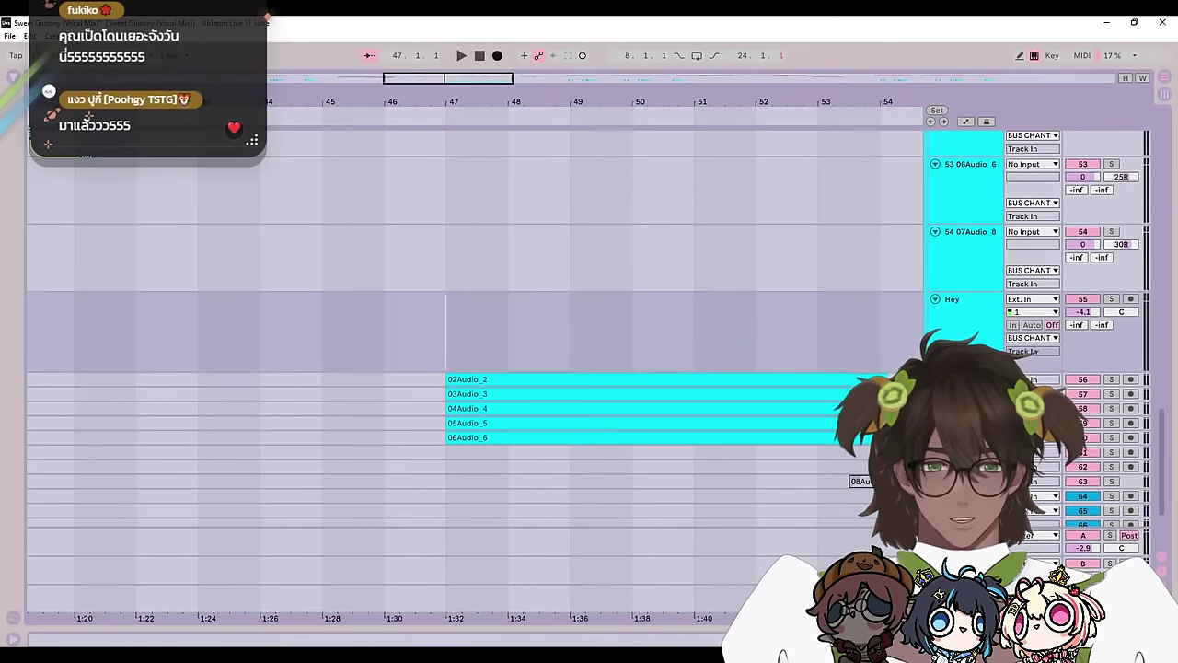
scroll(795, 360, up, 4)
key(space)
scroll(805, 370, down, 2)
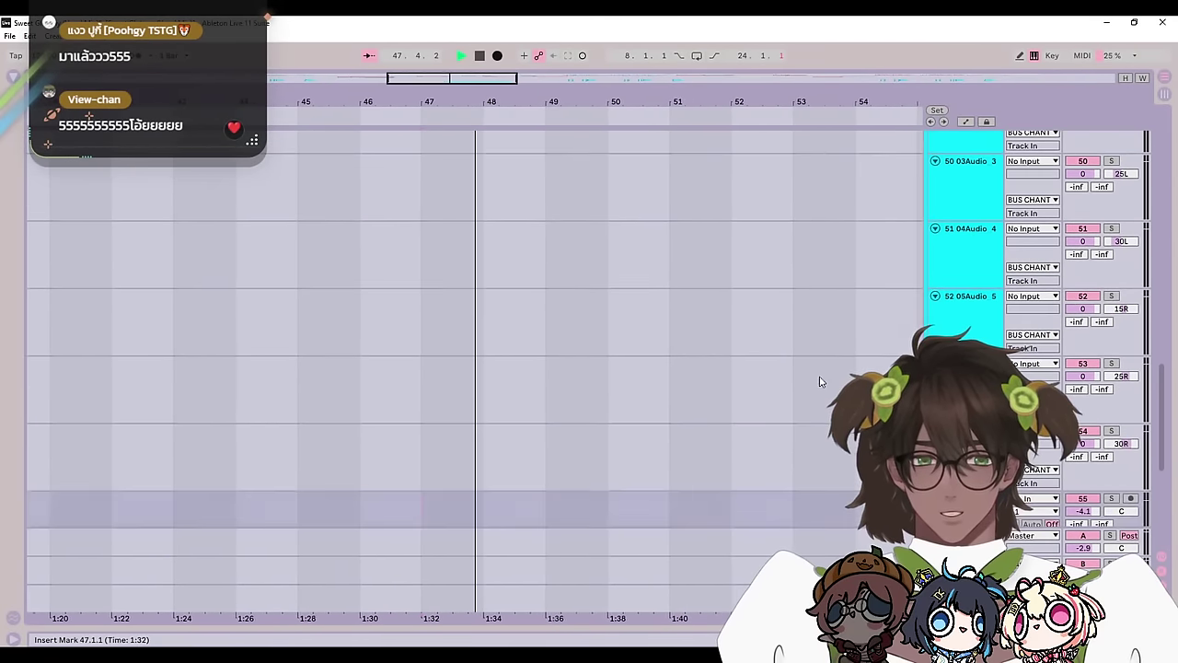
scroll(803, 387, down, 8)
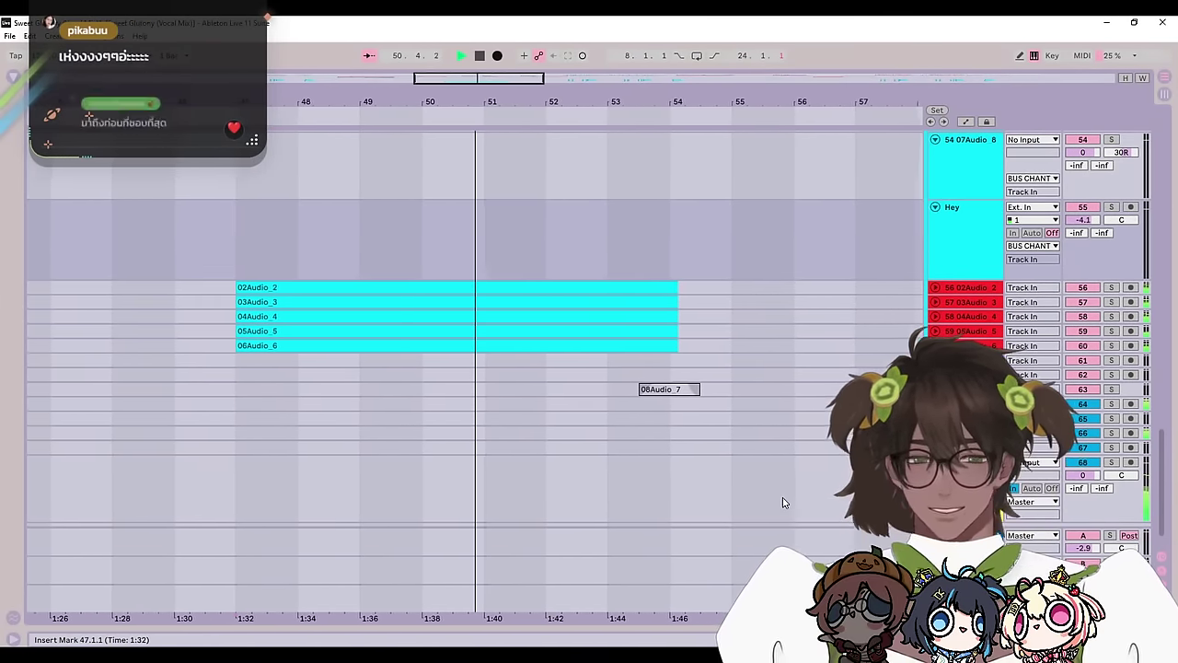
drag(763, 426, 859, 499)
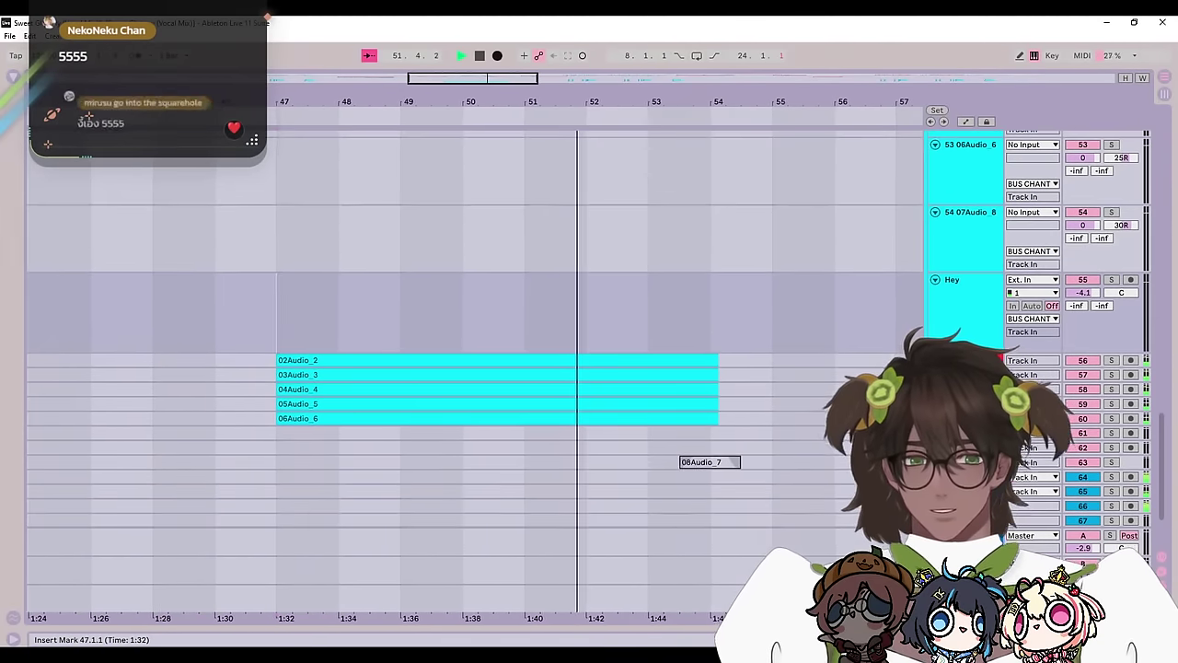
scroll(589, 386, up, 3)
scroll(589, 386, down, 6)
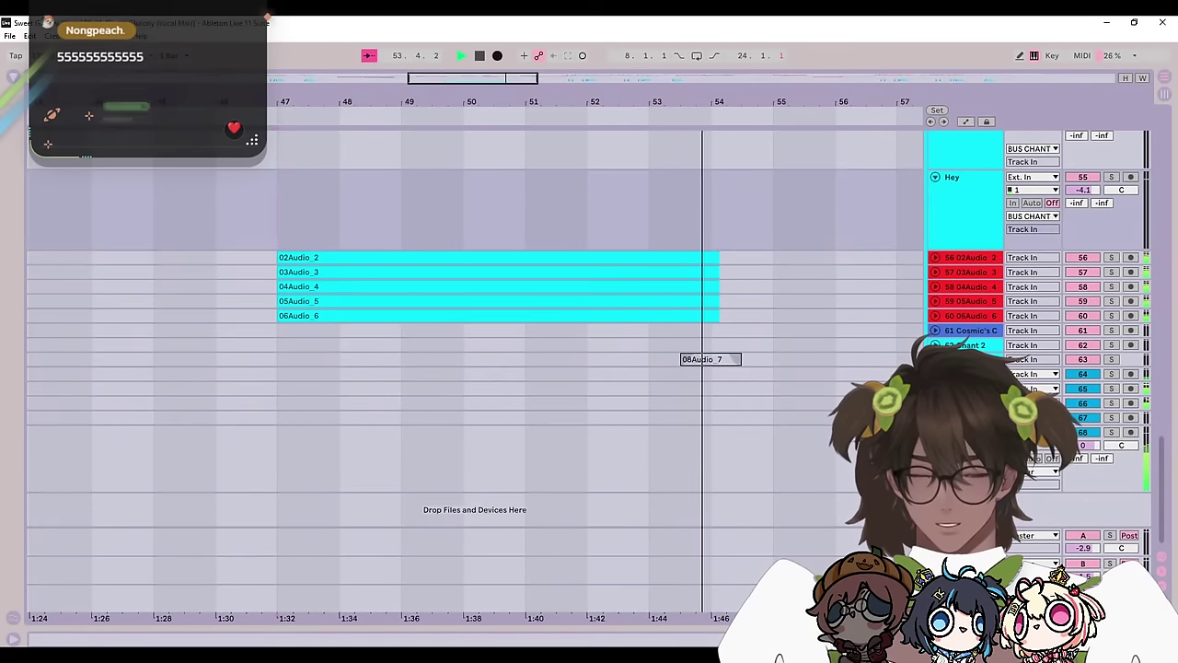
Step: Replay the chant section from 47.1.1 on the Chant 2 track and set the BUS GEMINI volume to 0 dB
scroll(475, 276, down, 2)
key(space)
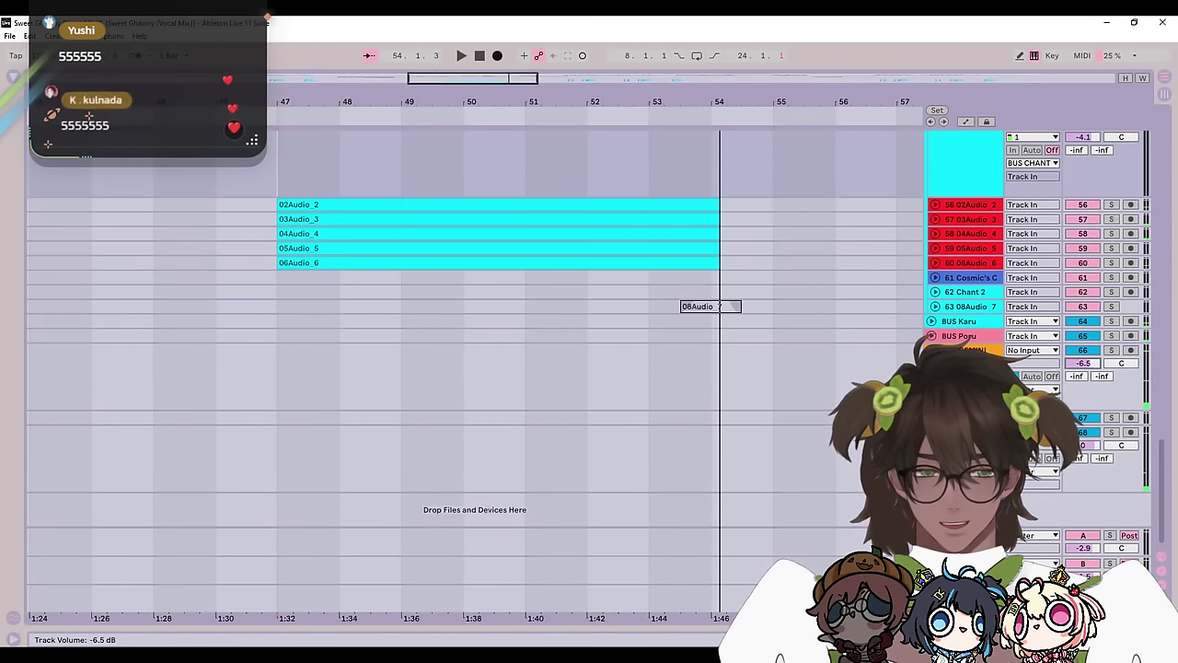
click(287, 292)
key(space)
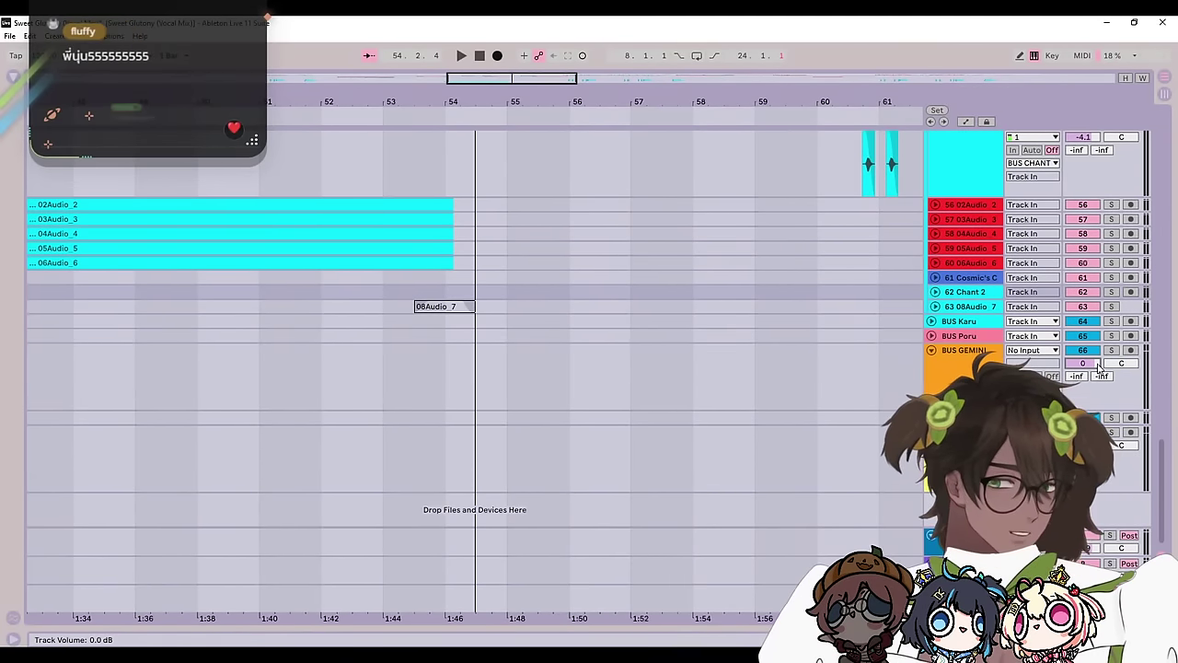
Step: Return to the long chant clips and place the insert marker at 47.1.1 on track 61
drag(362, 297, 732, 596)
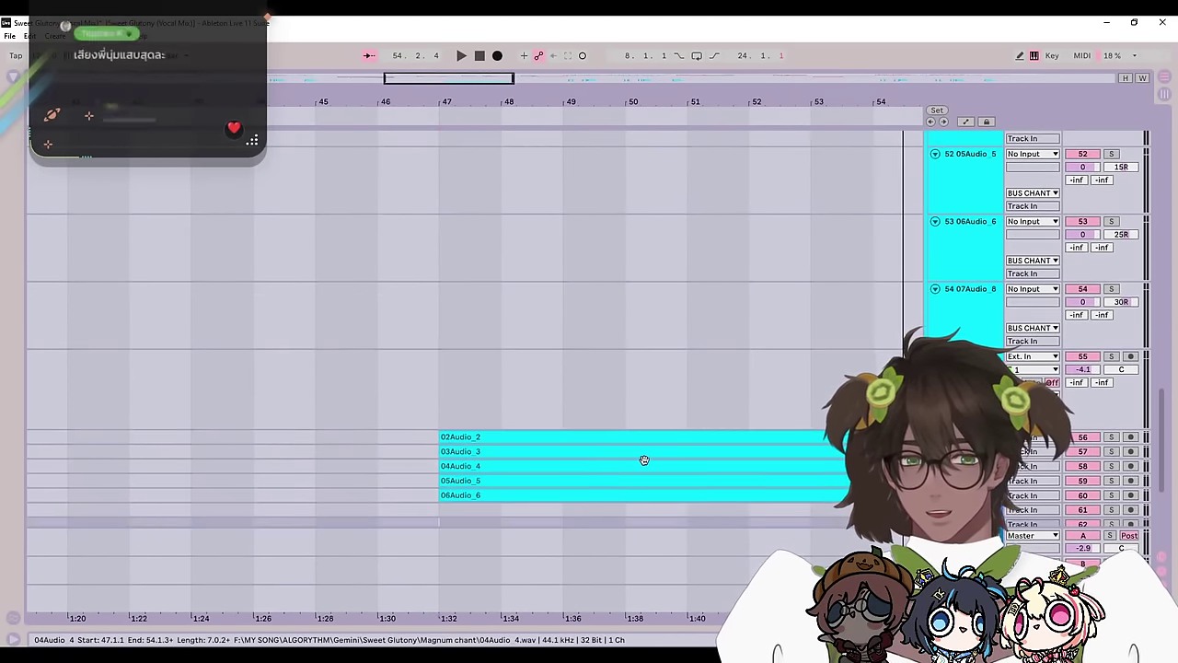
drag(819, 518, 731, 354)
scroll(475, 368, down, 2)
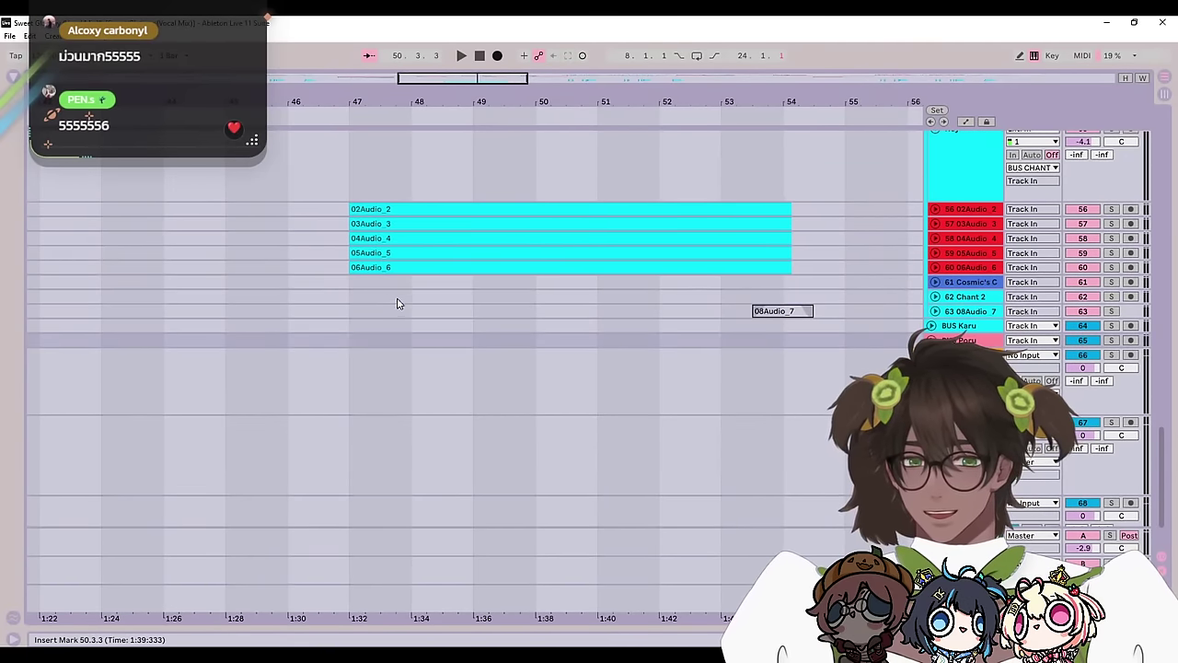
click(365, 286)
Step: Fold the Hey track and track 54 in the CHANT group
scroll(634, 356, up, 7)
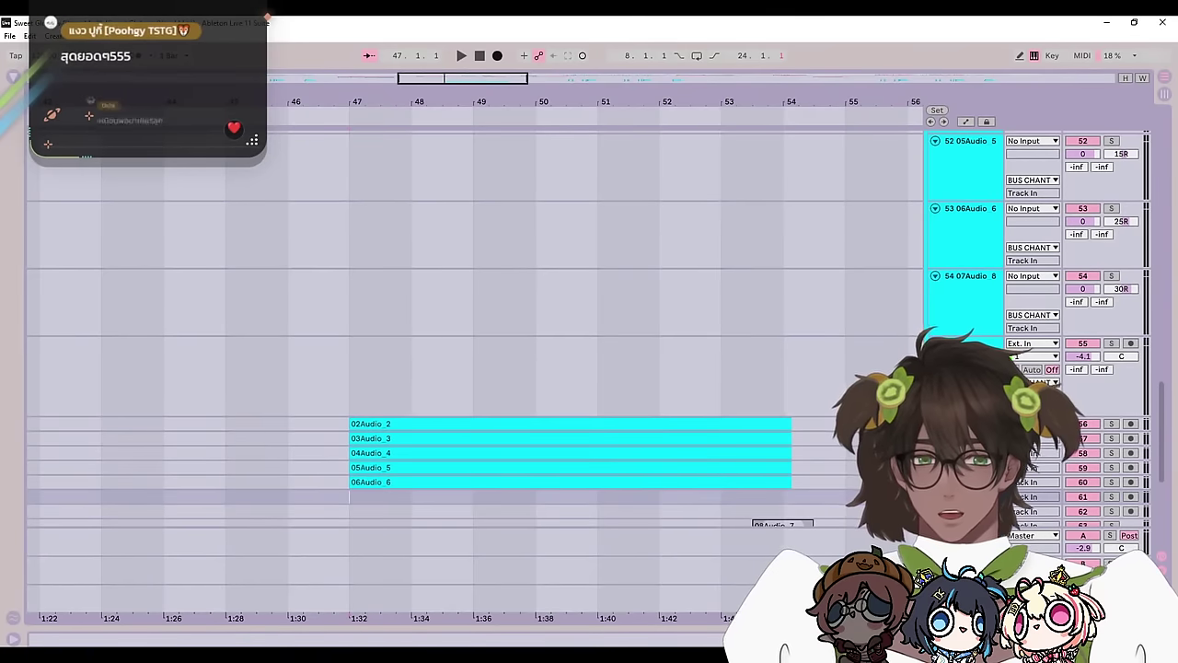
click(935, 343)
click(936, 281)
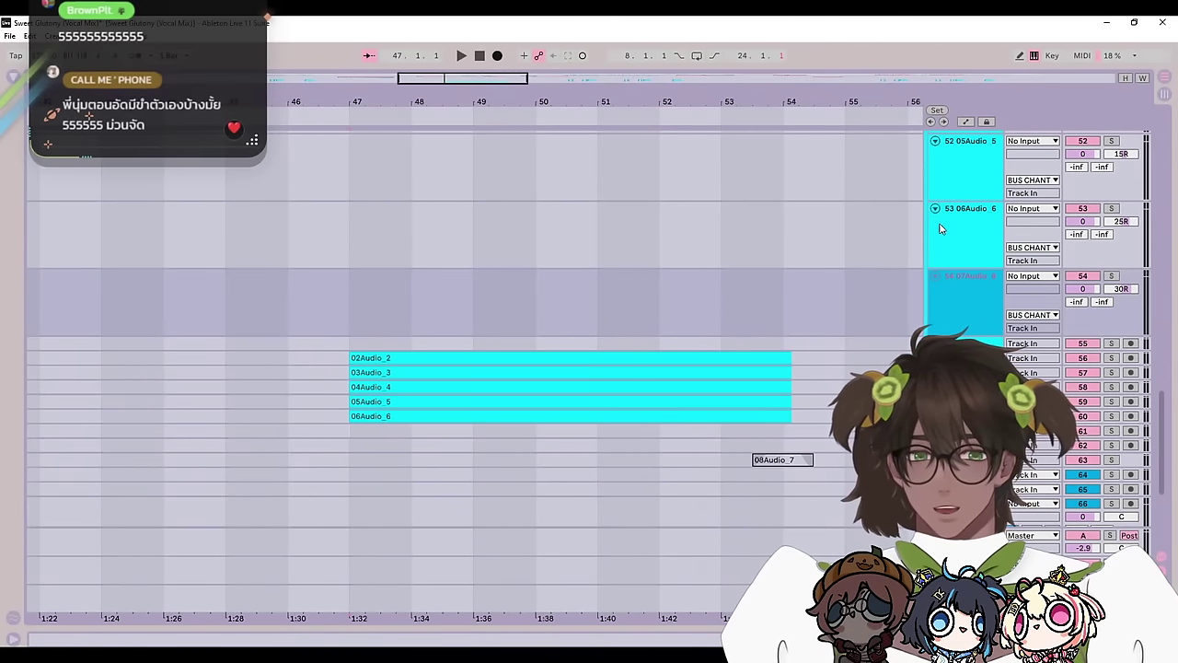
click(936, 212)
click(935, 277)
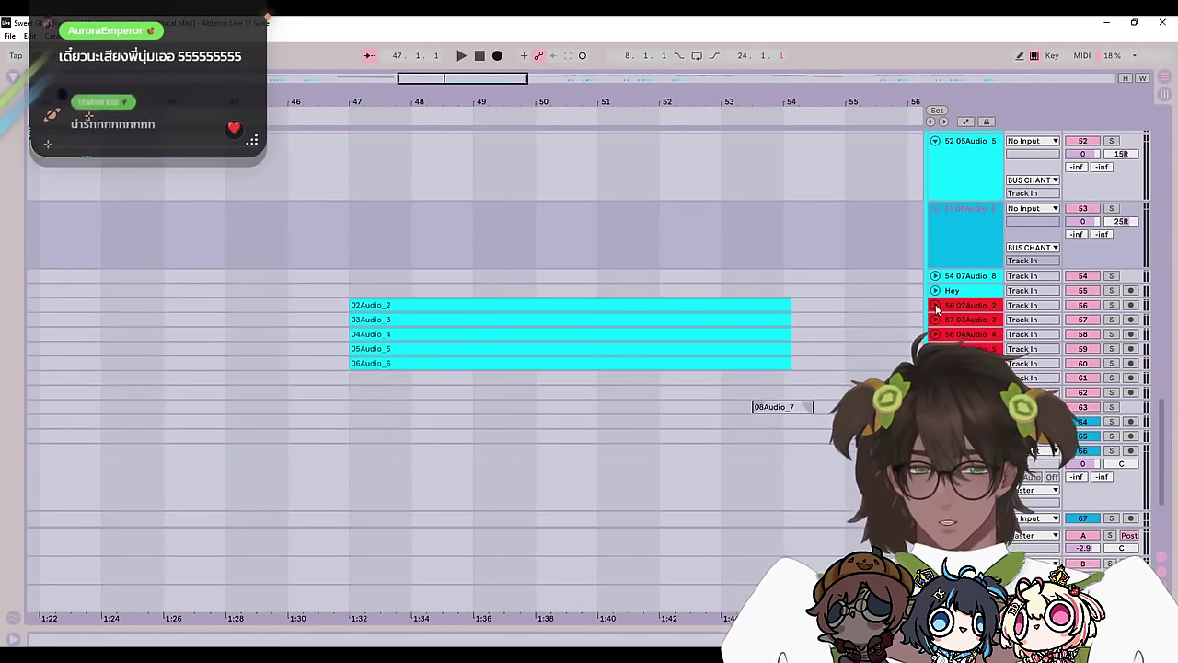
Step: Unfold track 56, solo it, and play its chant clip from 47.1.1
click(935, 309)
click(1110, 228)
key(space)
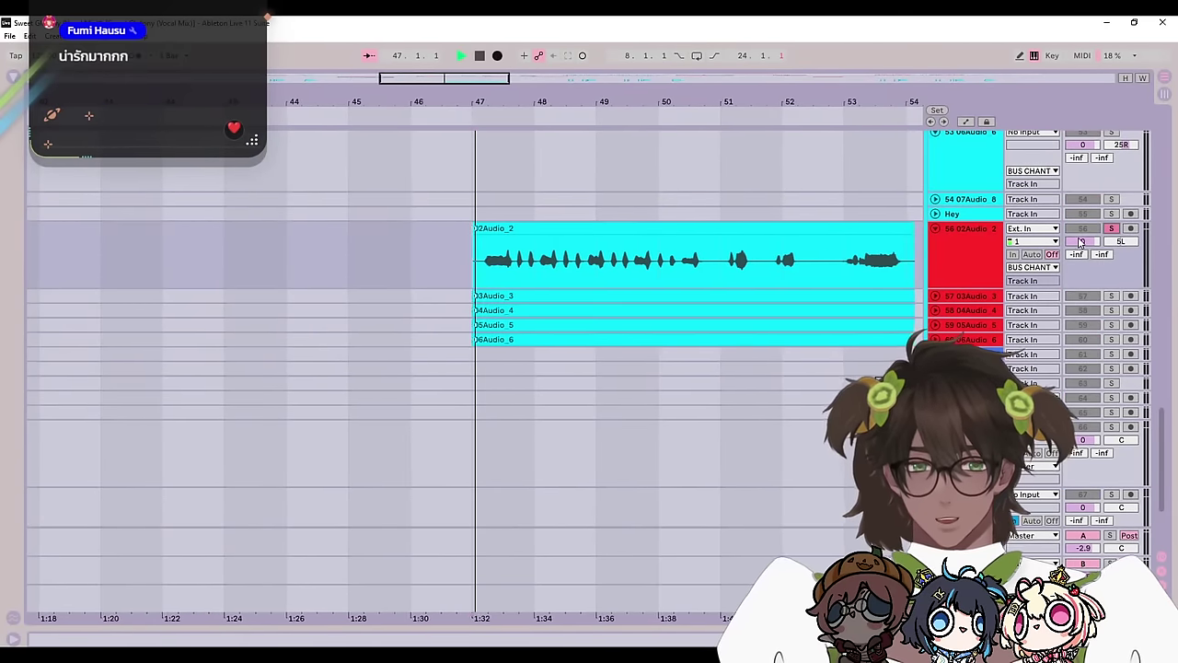
scroll(953, 329, down, 2)
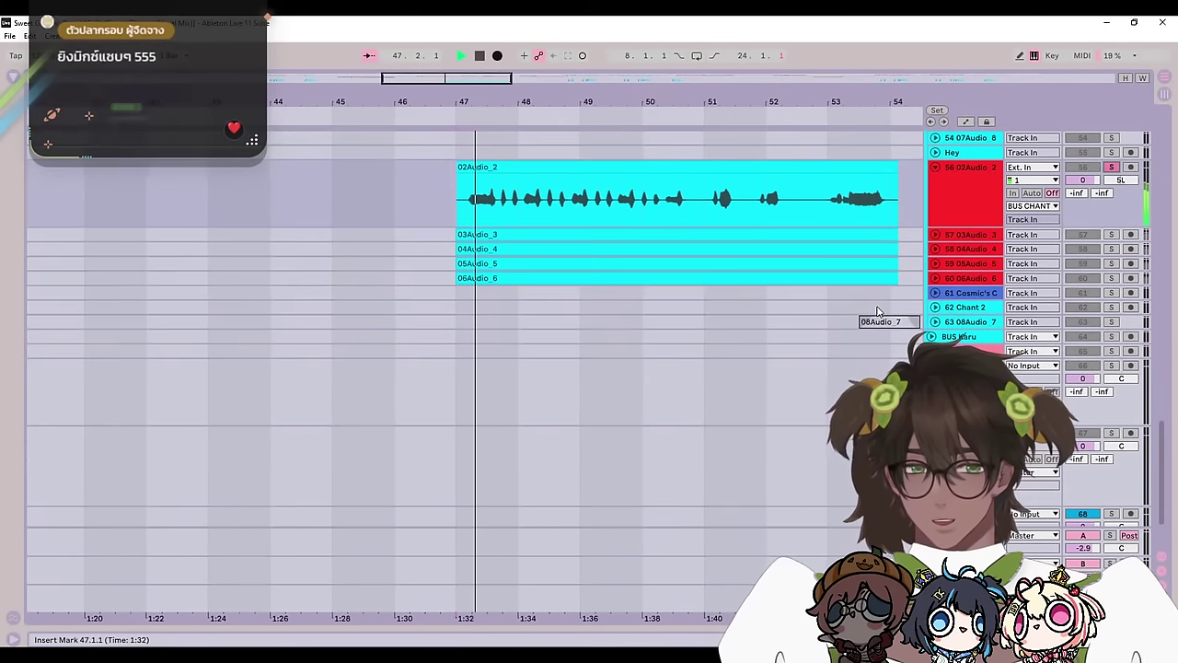
Step: Unfold tracks 57 and 58 and audition track 57 in solo
click(936, 236)
scroll(980, 253, down, 2)
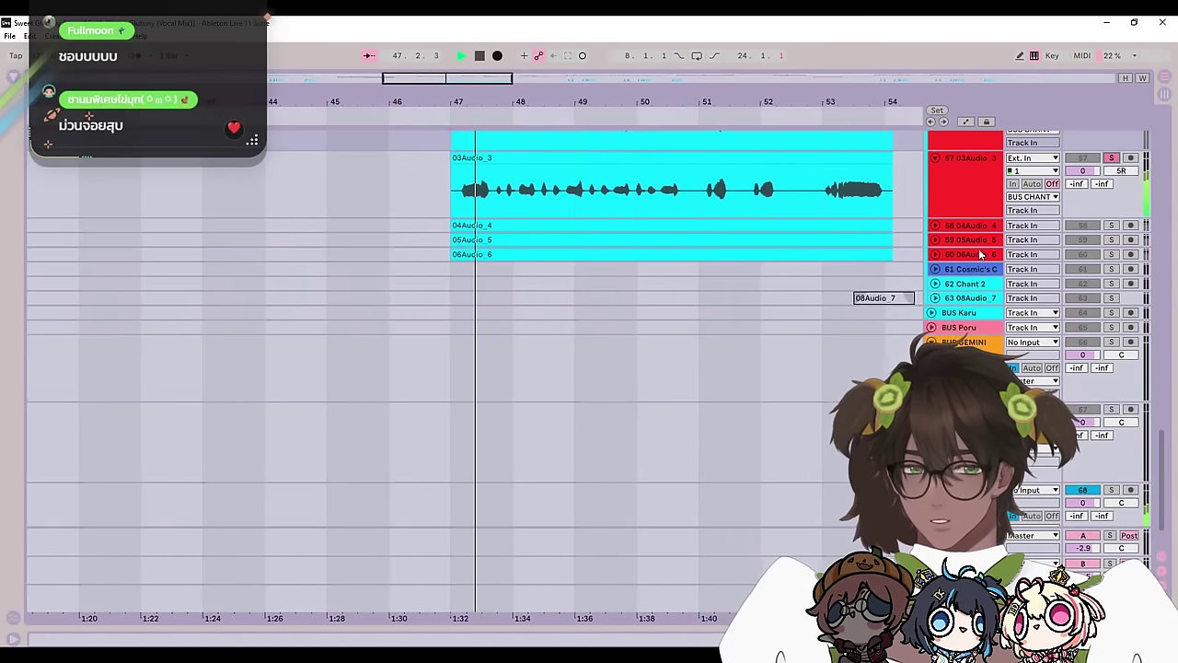
click(936, 225)
click(934, 138)
scroll(1012, 230, up, 2)
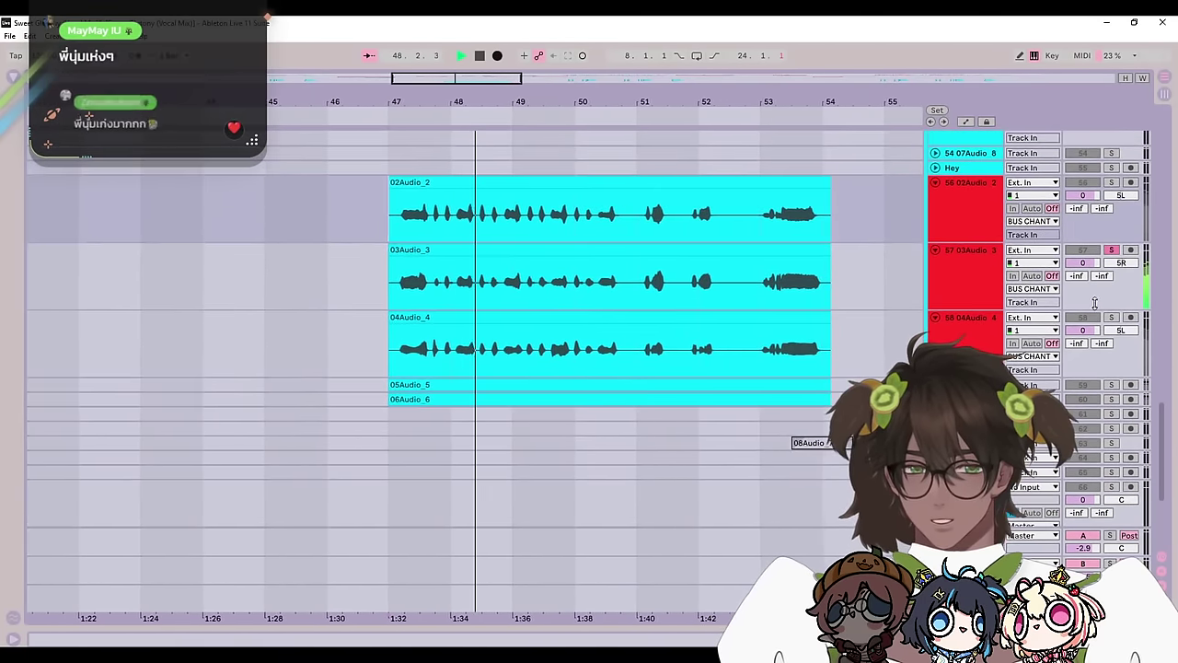
Step: Replay from 47.1.1 with track 59 soloed and unfold tracks 59 and 60
key(space)
scroll(868, 349, down, 1)
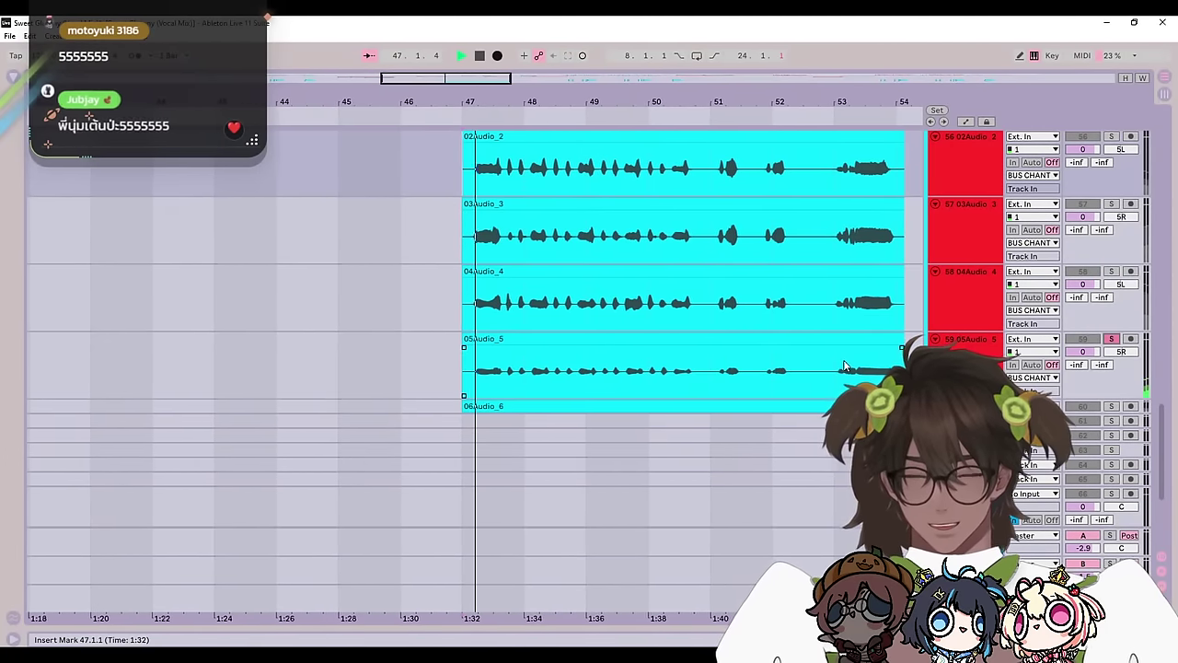
scroll(845, 366, down, 2)
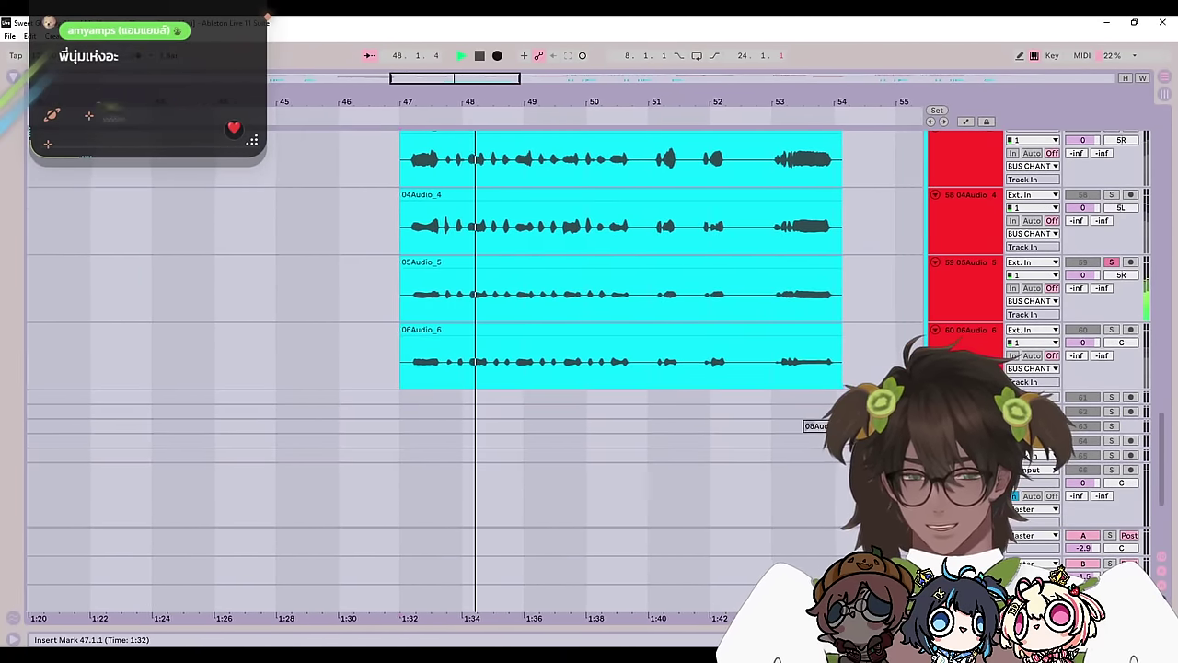
Step: Solo track 60 and audition its chant clip from 47.1.1 to its end, then clear the solo and fold tracks 56 to 60
scroll(829, 368, down, 1)
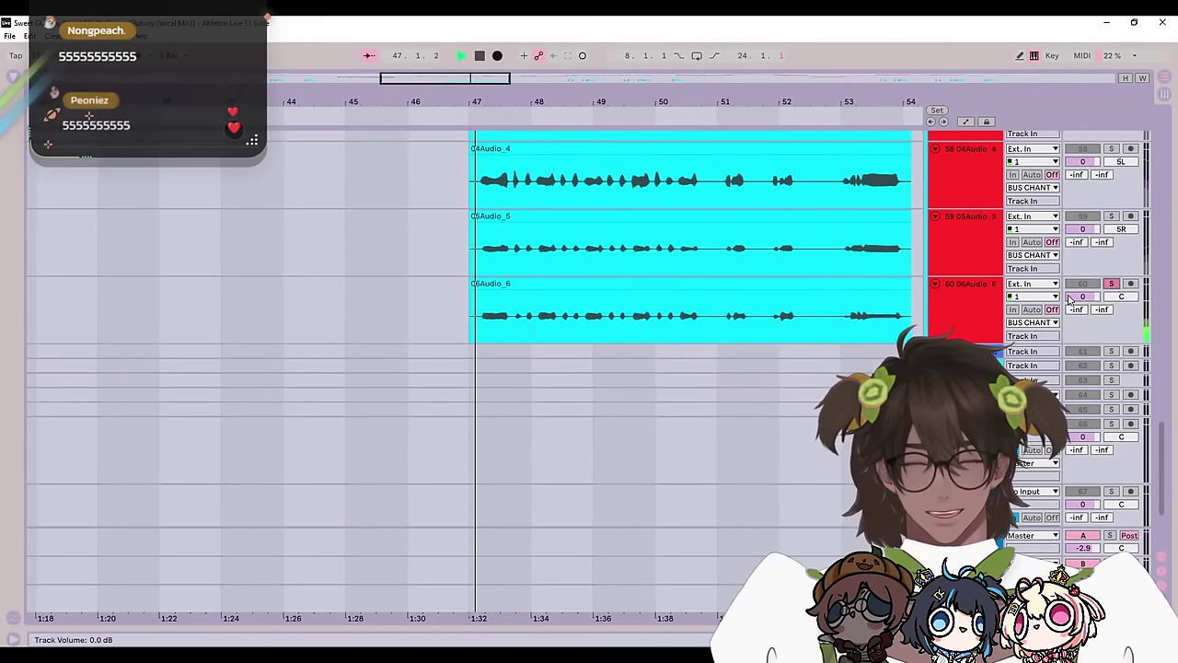
scroll(878, 318, up, 2)
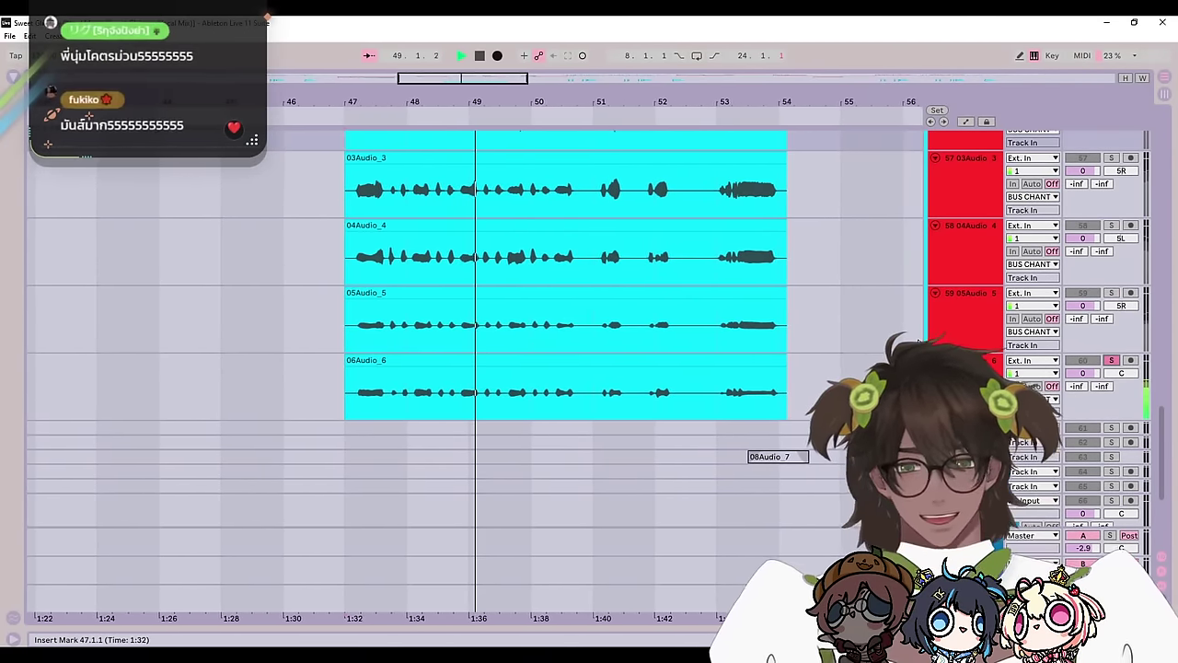
scroll(699, 343, up, 2)
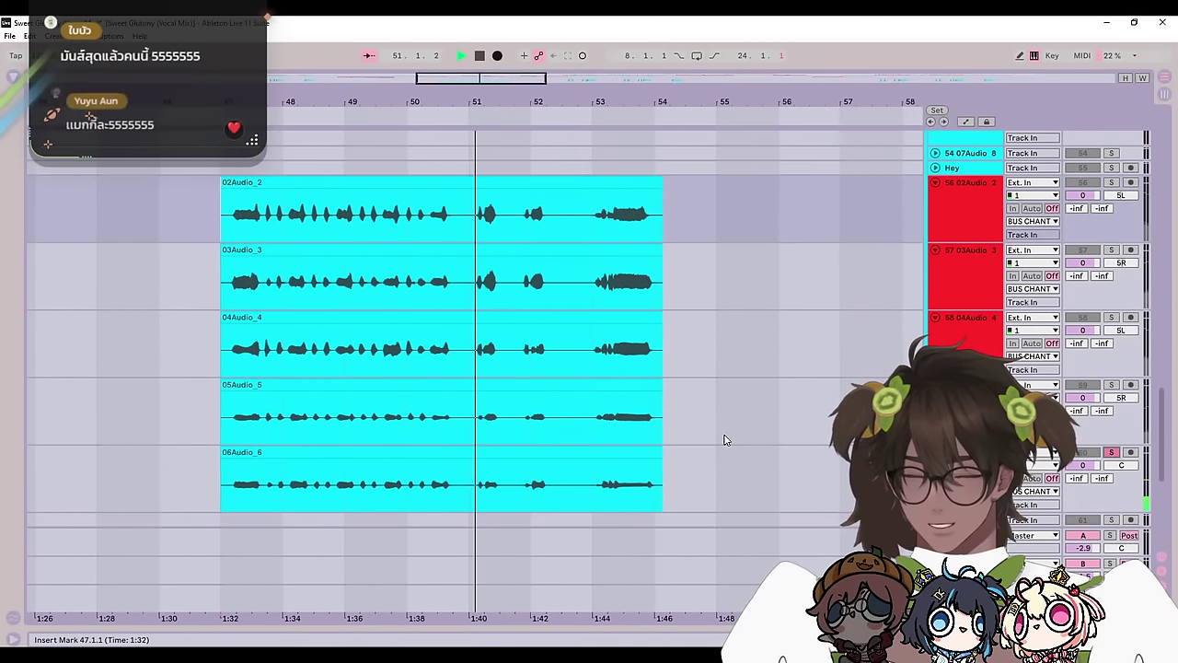
scroll(769, 446, up, 1)
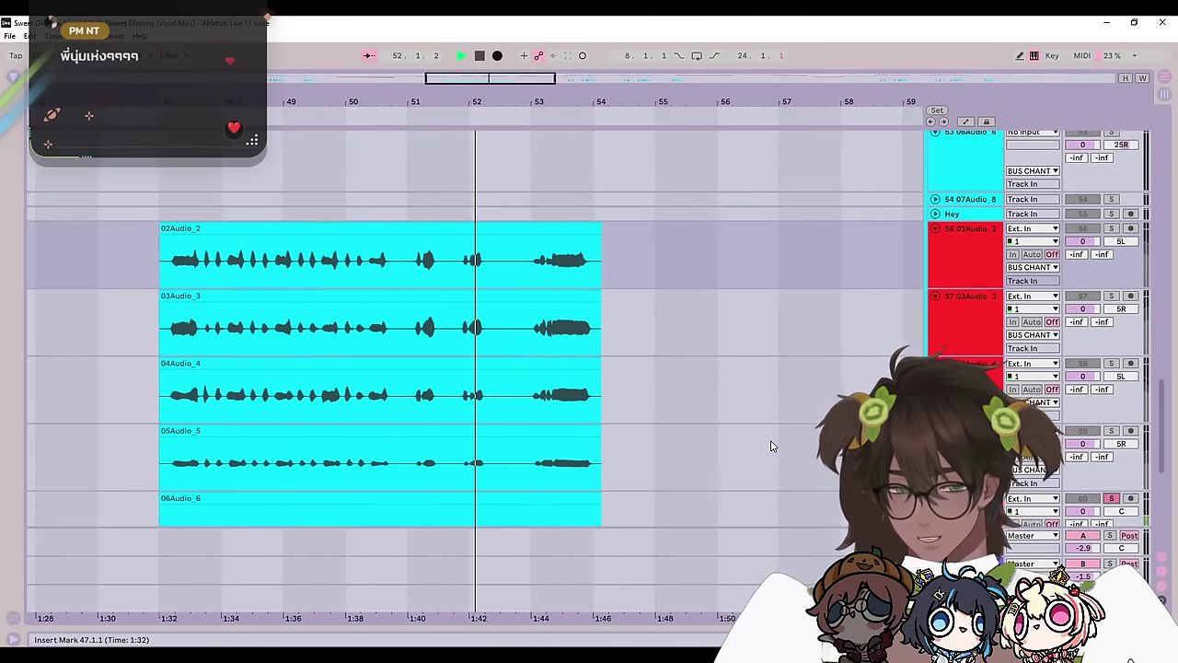
scroll(773, 440, down, 4)
scroll(630, 367, up, 2)
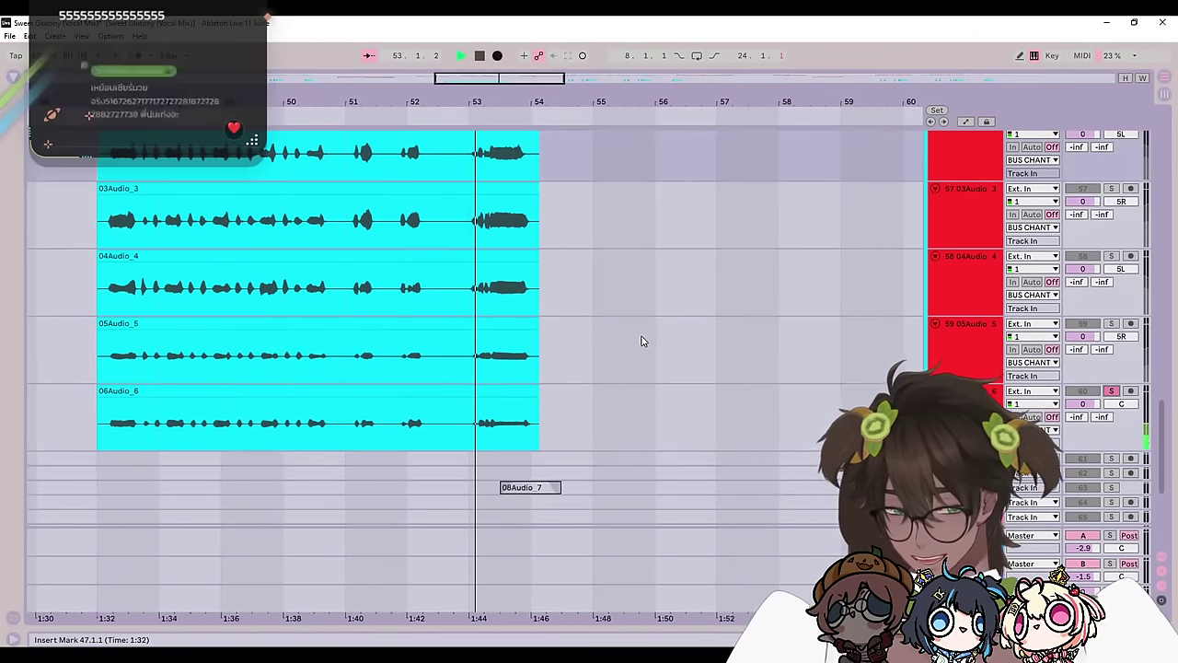
scroll(663, 359, up, 2)
scroll(679, 371, down, 3)
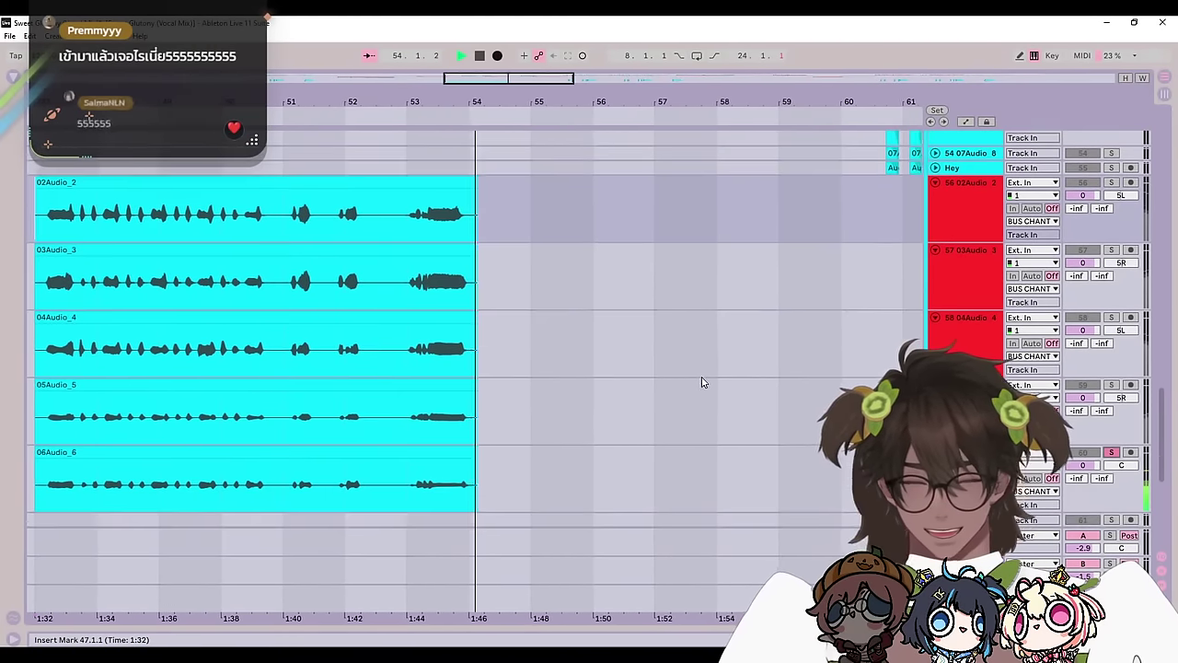
scroll(1109, 334, up, 3)
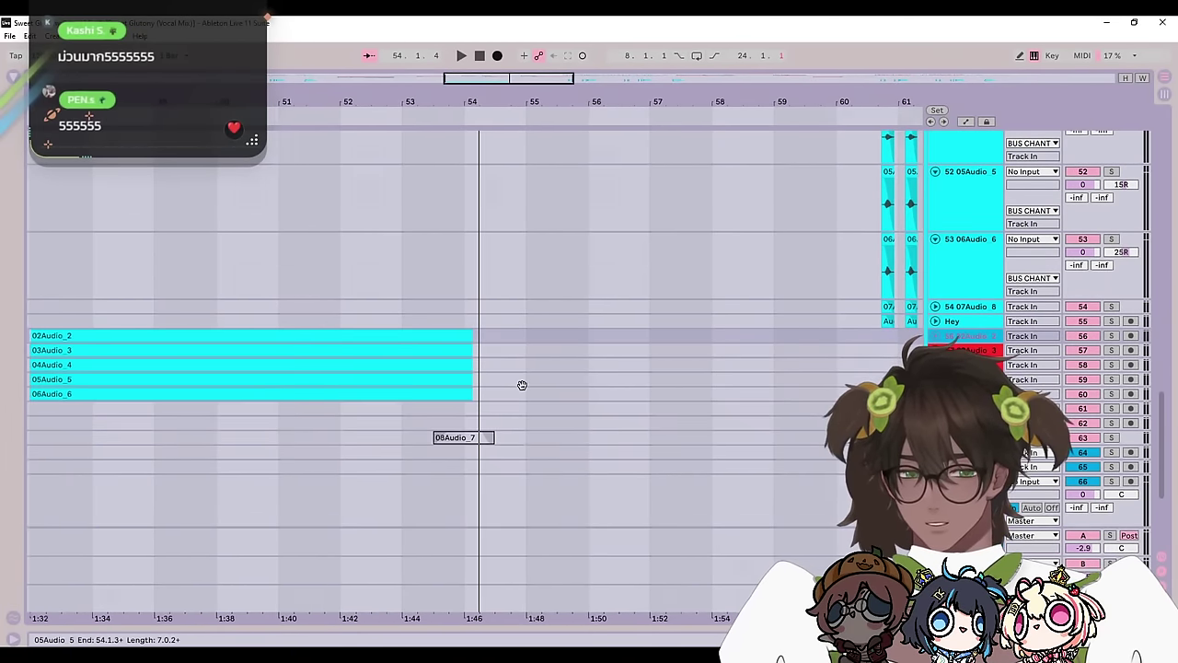
Step: Play from 51.2.2 on track 43 and fold the CHANT group
scroll(521, 385, up, 10)
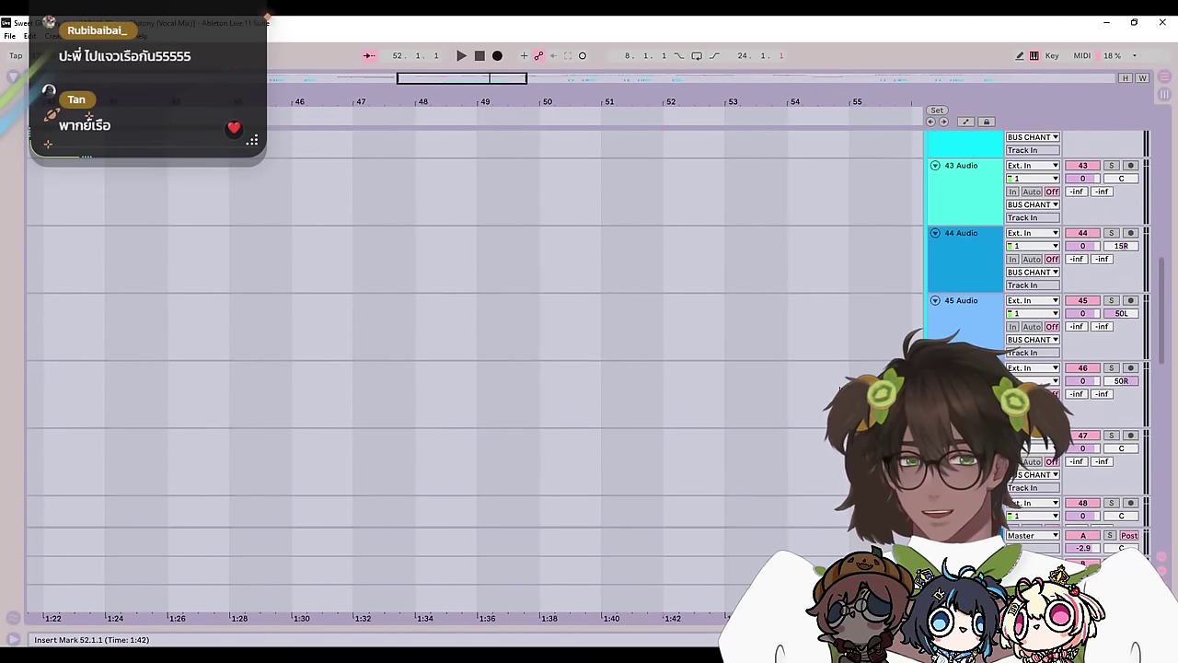
scroll(831, 353, up, 3)
click(624, 352)
key(space)
scroll(819, 335, up, 3)
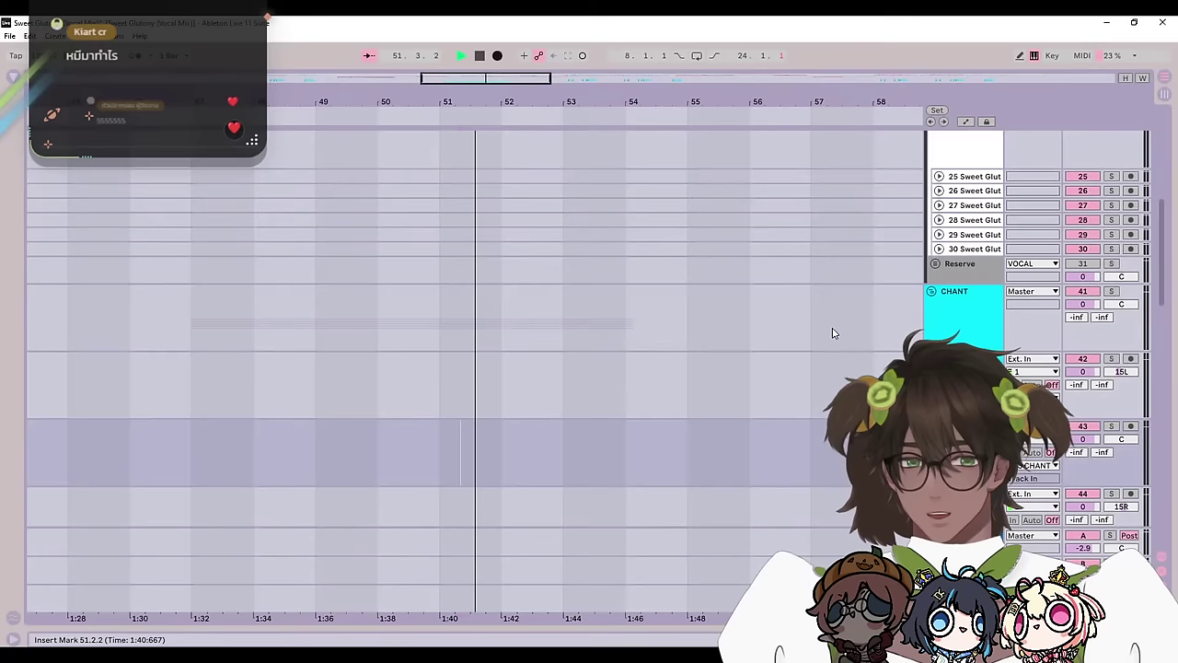
click(931, 292)
Step: Restart playback from 55.2.2 on track 15 in the Harmony group and bring the groups below into view
drag(727, 411, 702, 549)
drag(678, 163, 660, 355)
key(space)
click(632, 370)
key(space)
drag(817, 379, 653, 376)
scroll(712, 306, down, 6)
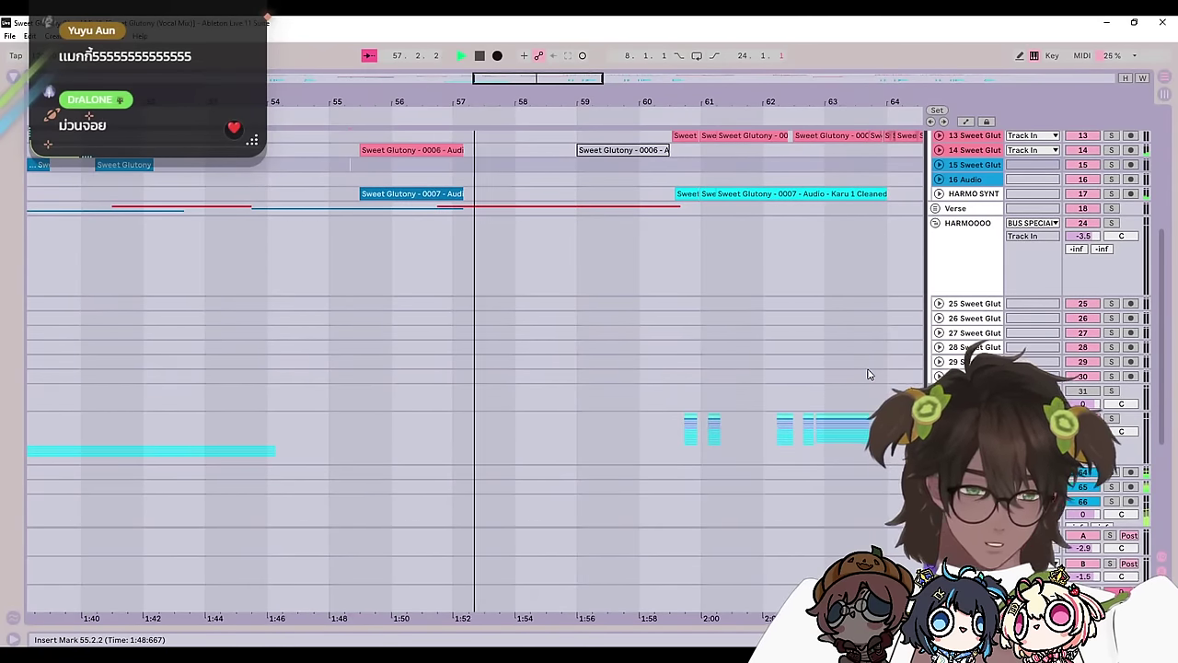
Step: Look through the Harmony and CHANT clips between bars 57 and 74 during playback
drag(615, 453, 244, 471)
drag(702, 363, 241, 334)
drag(407, 280, 228, 359)
drag(719, 319, 754, 319)
drag(216, 354, 739, 276)
drag(408, 313, 792, 348)
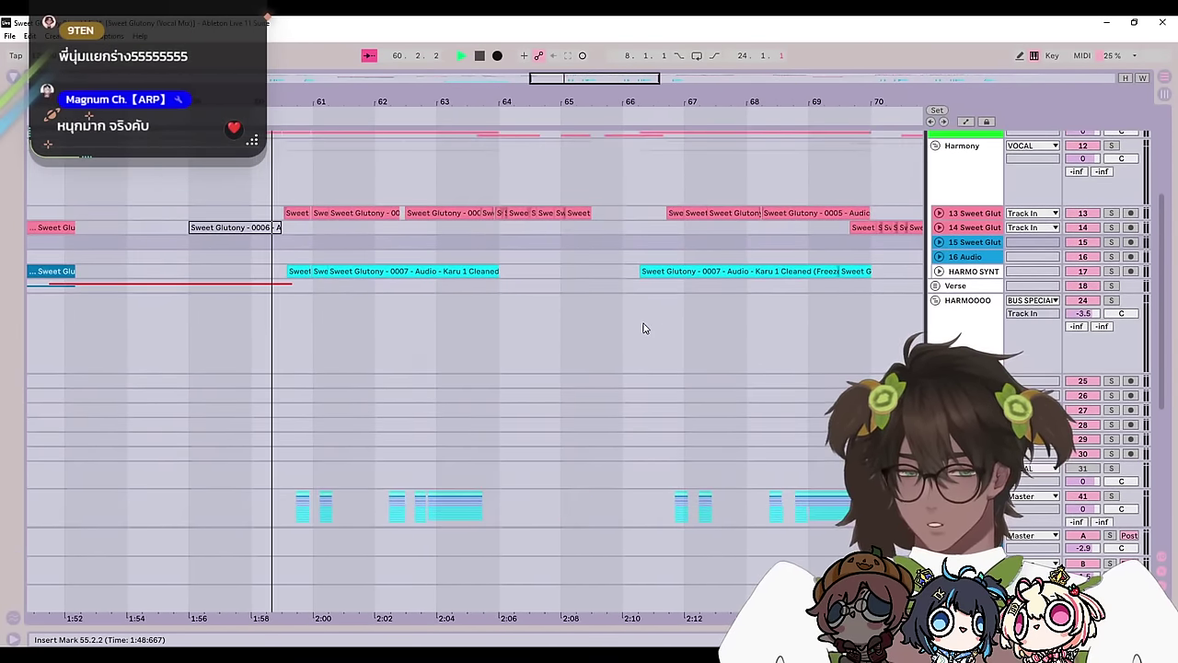
drag(701, 335, 328, 399)
drag(617, 357, 754, 308)
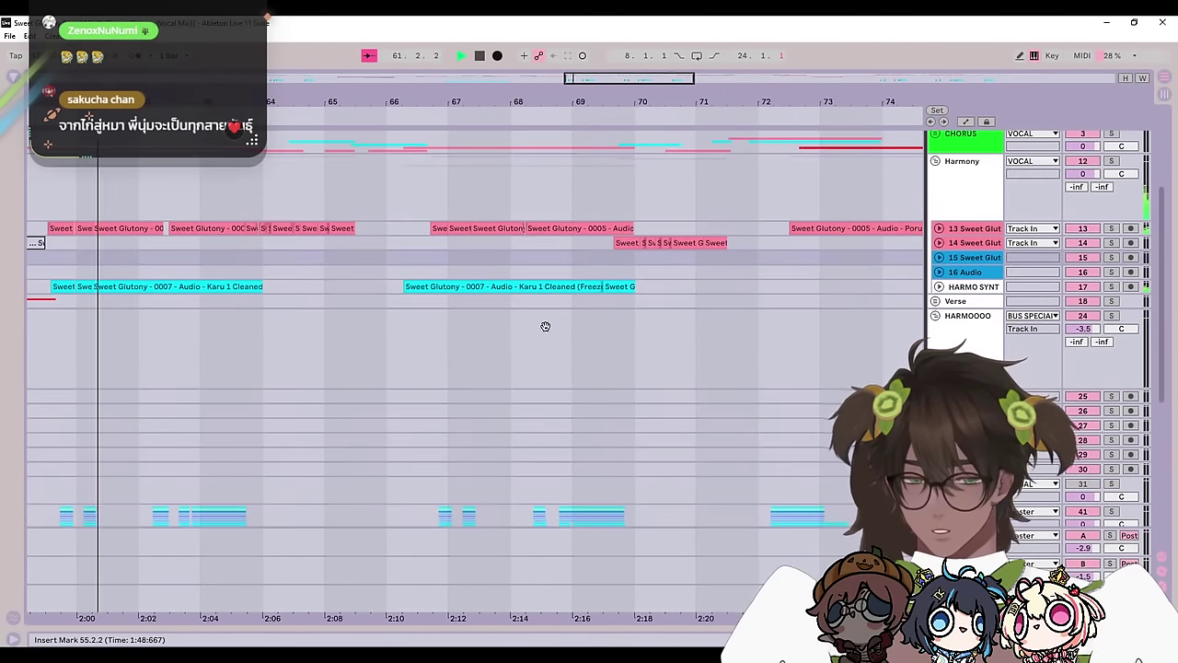
Step: Move ahead to the harmony clips near bar 73 and play from 72.3.3 on track 14
scroll(545, 326, down, 1)
scroll(789, 321, right, 5)
scroll(322, 341, up, 2)
scroll(321, 341, right, 3)
scroll(350, 304, up, 2)
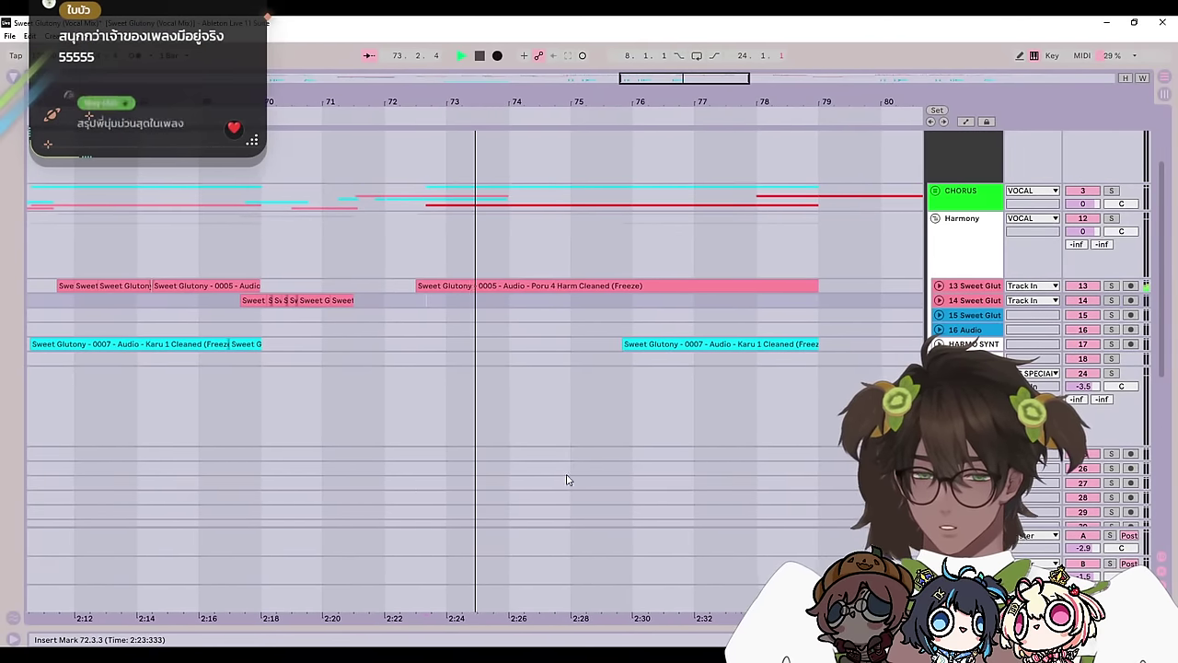
Step: Unfold track 13 and the HARMO SYNT track to examine their harmony waveforms during playback
click(938, 286)
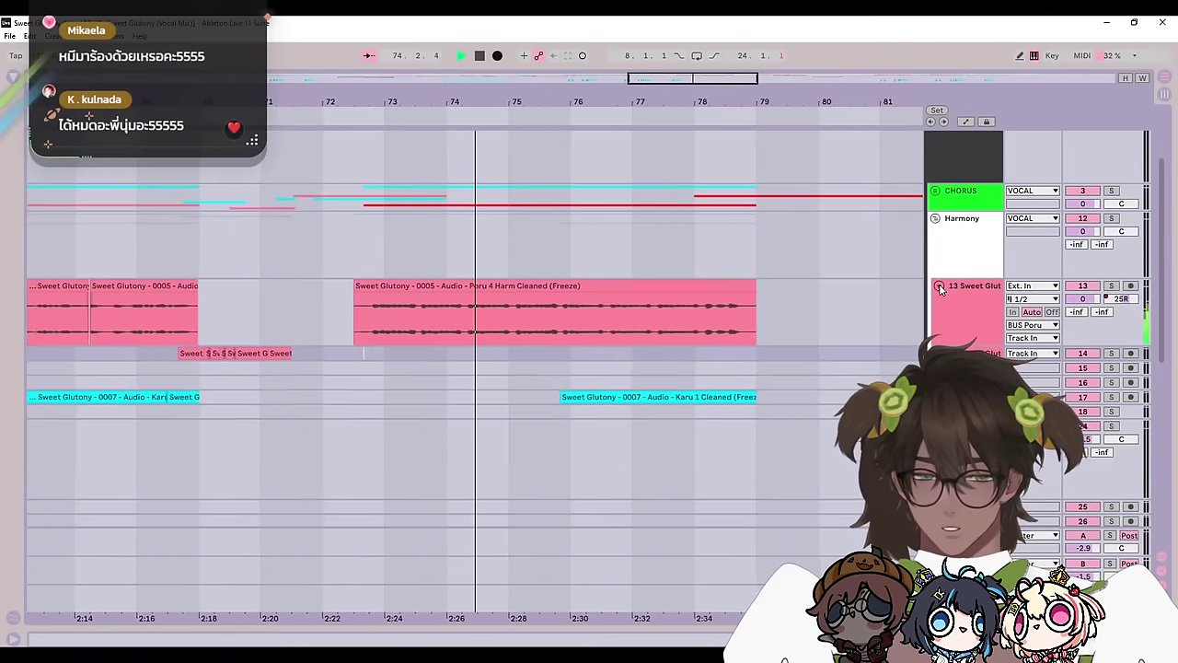
scroll(808, 394, up, 2)
scroll(813, 399, down, 1)
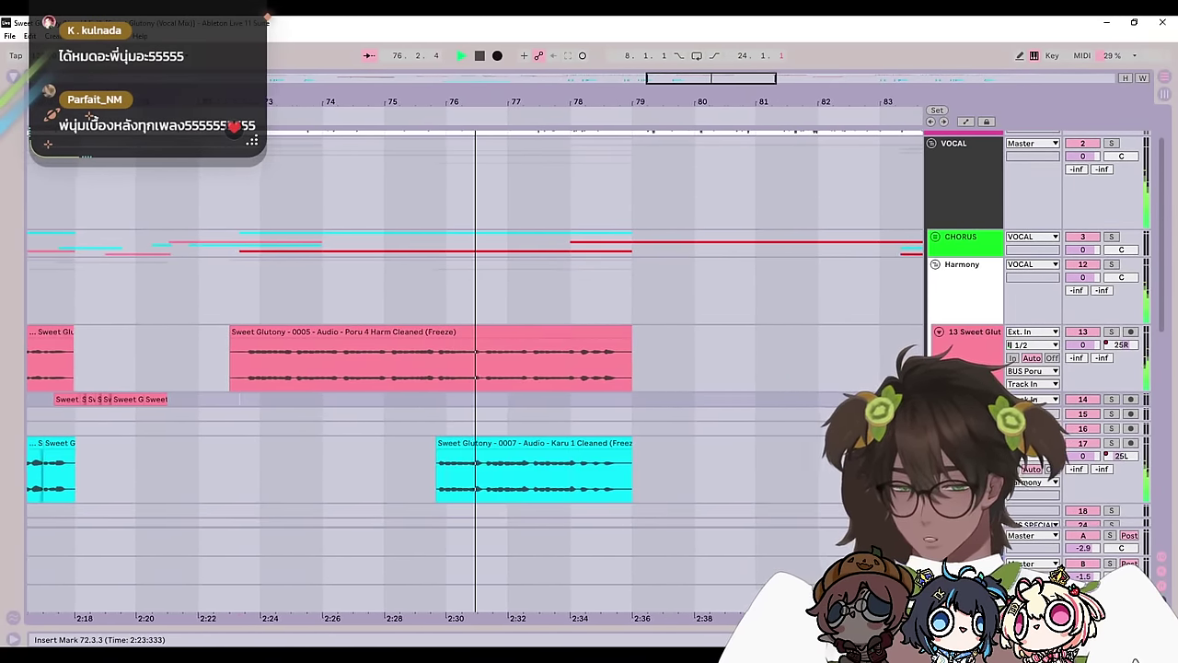
scroll(775, 402, down, 1)
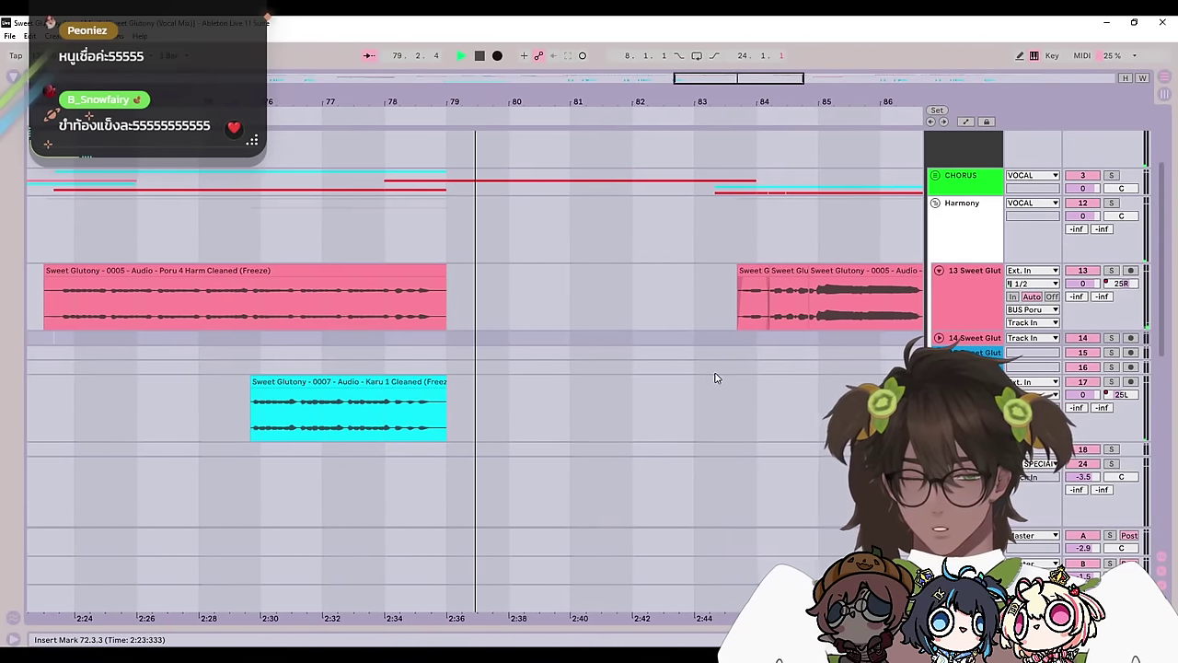
Step: Unfold the CHORUS group, fold track 9, and look through the chorus and harmony clips around bars 83 to 87
scroll(857, 273, up, 3)
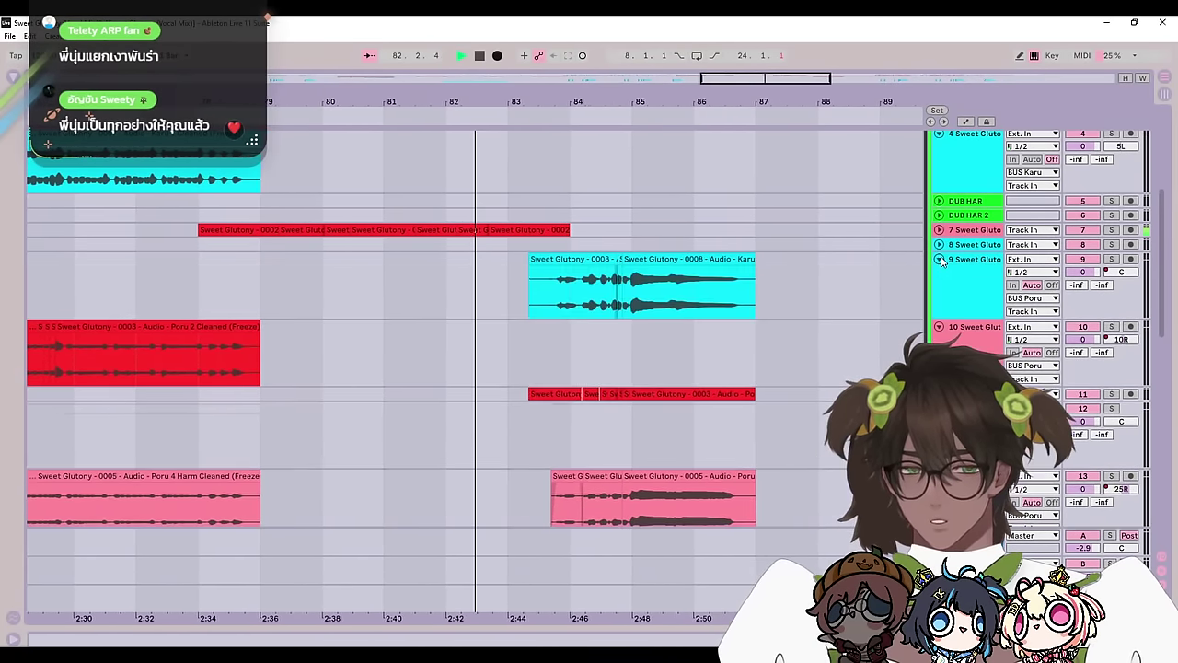
scroll(865, 300, down, 2)
scroll(865, 300, up, 1)
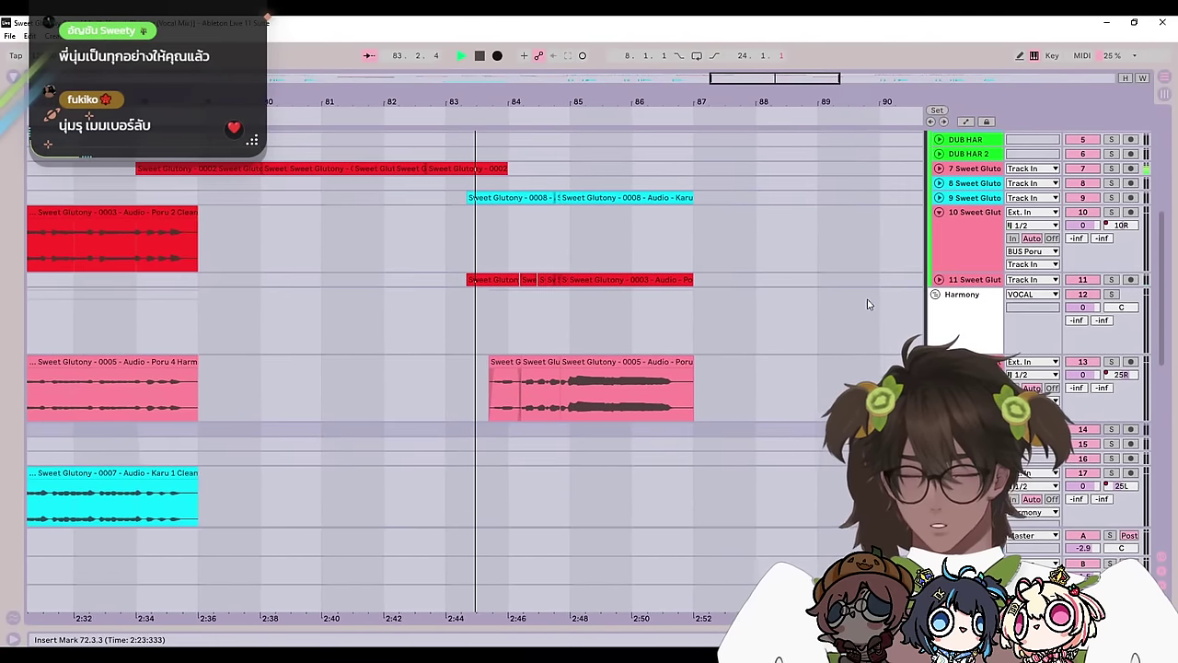
scroll(863, 301, down, 3)
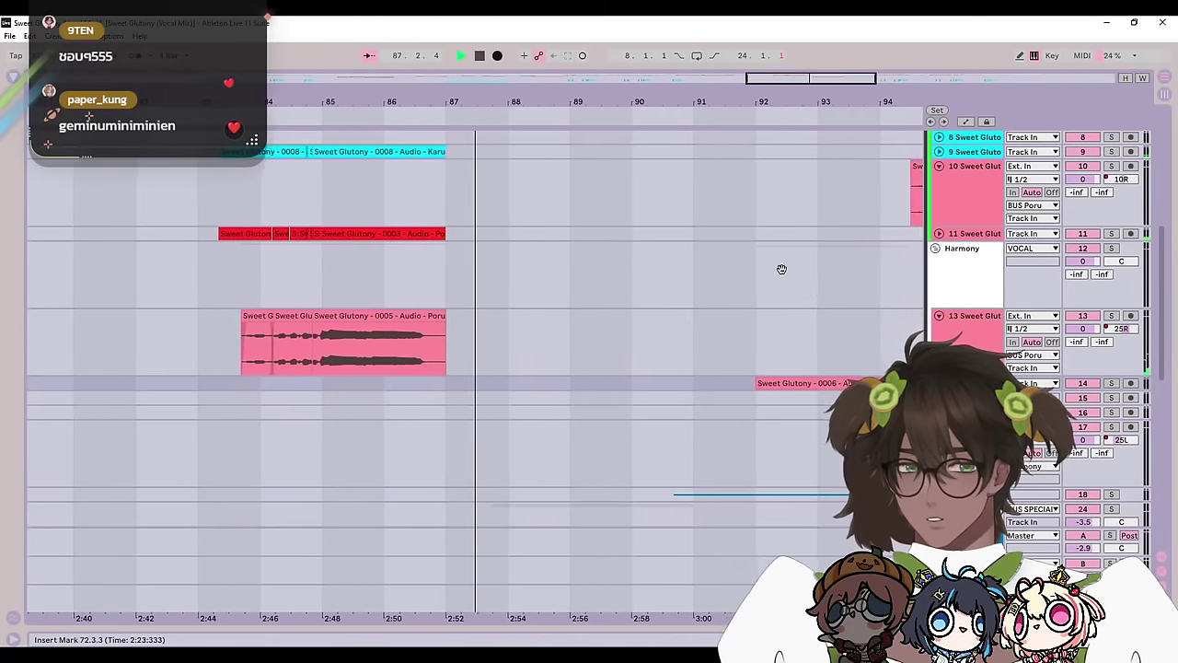
Step: Unfold track 25 in the HARMOOOO group and the Verse group to examine their clips around bars 87 to 94
scroll(780, 267, up, 5)
scroll(673, 407, down, 10)
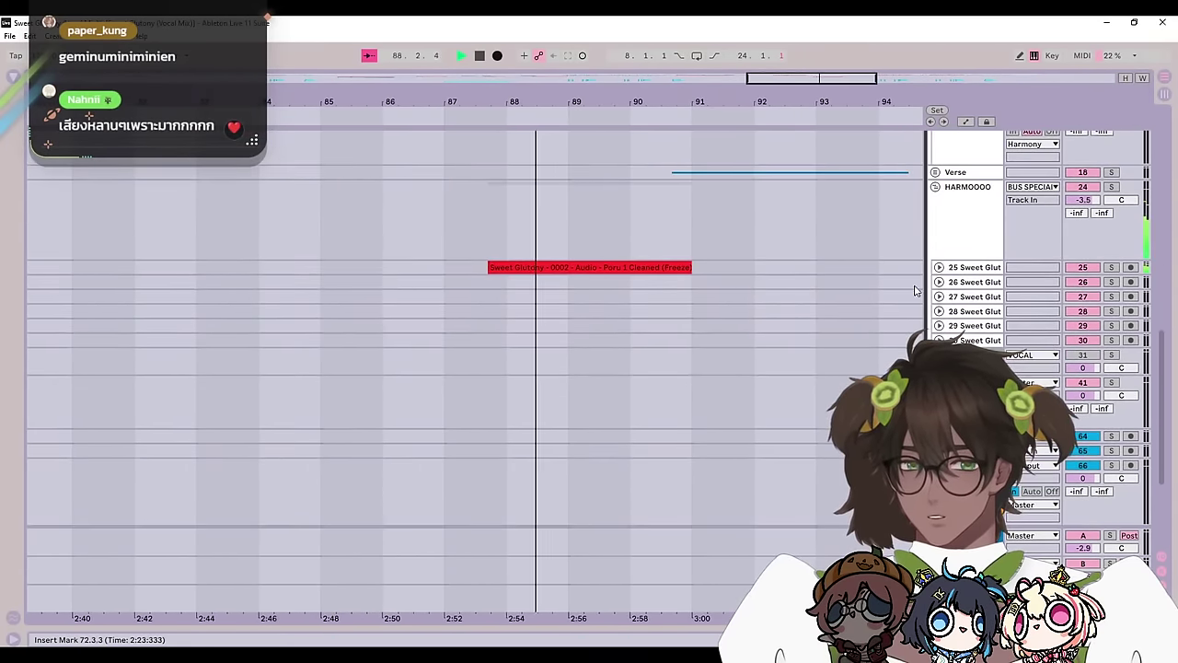
click(939, 268)
scroll(716, 349, up, 4)
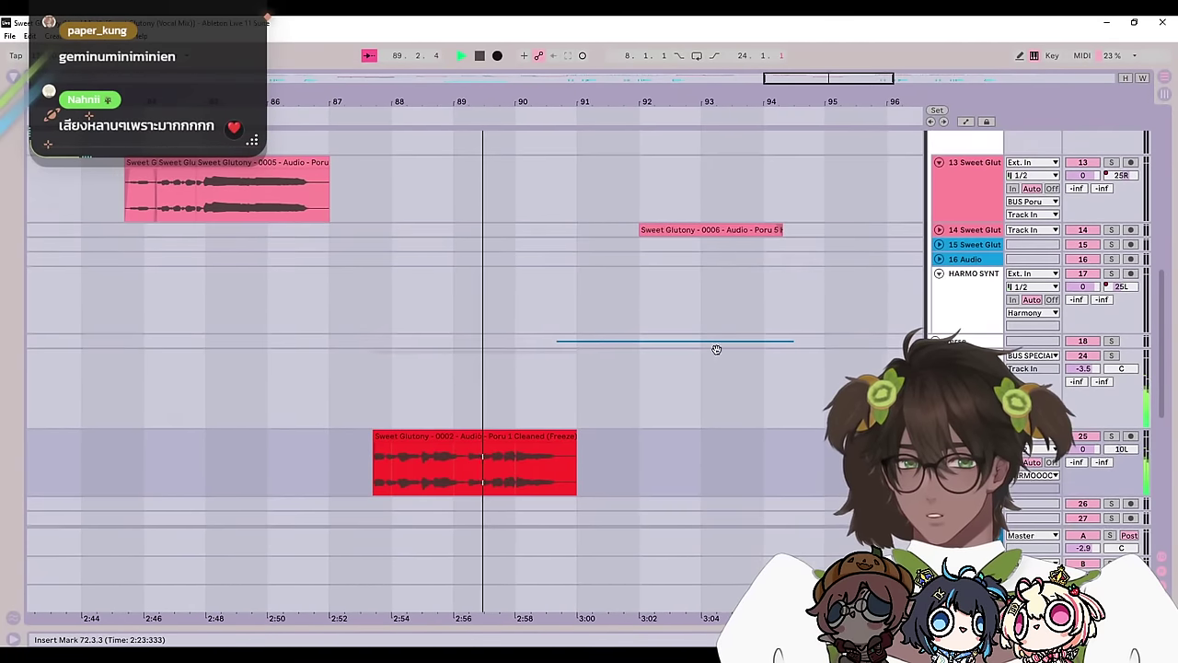
scroll(803, 333, down, 6)
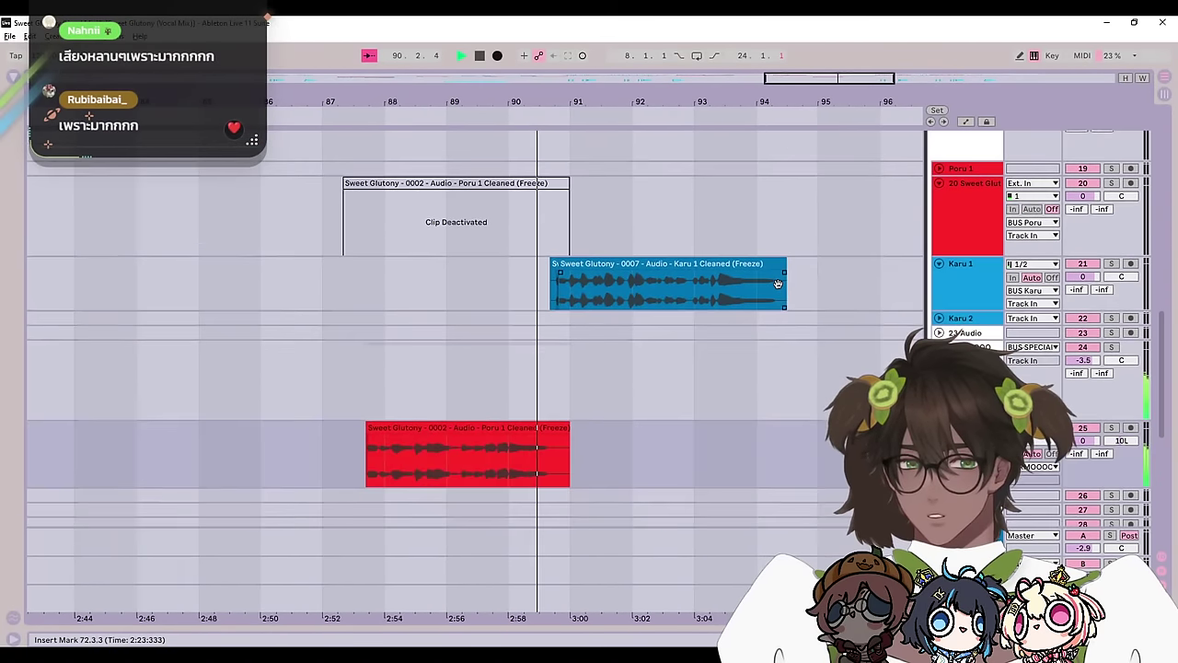
Step: Look through the verse, harmony and chorus clips around bars 91 to 109 during playback
scroll(803, 333, up, 1)
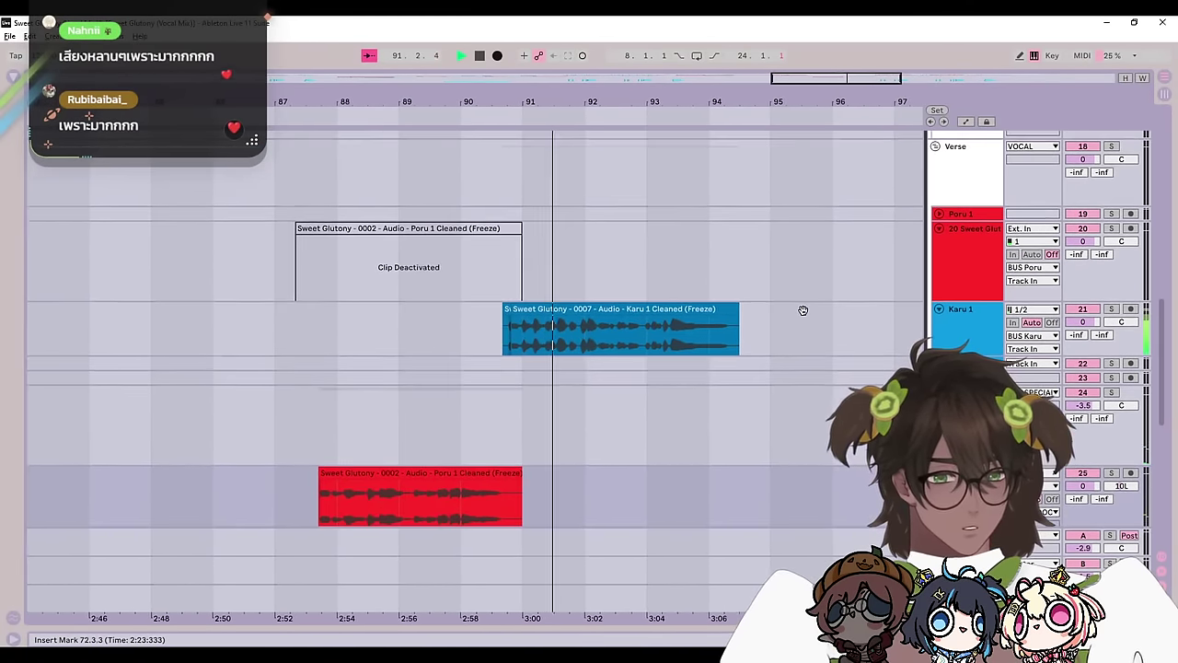
scroll(791, 313, up, 2)
scroll(792, 313, up, 5)
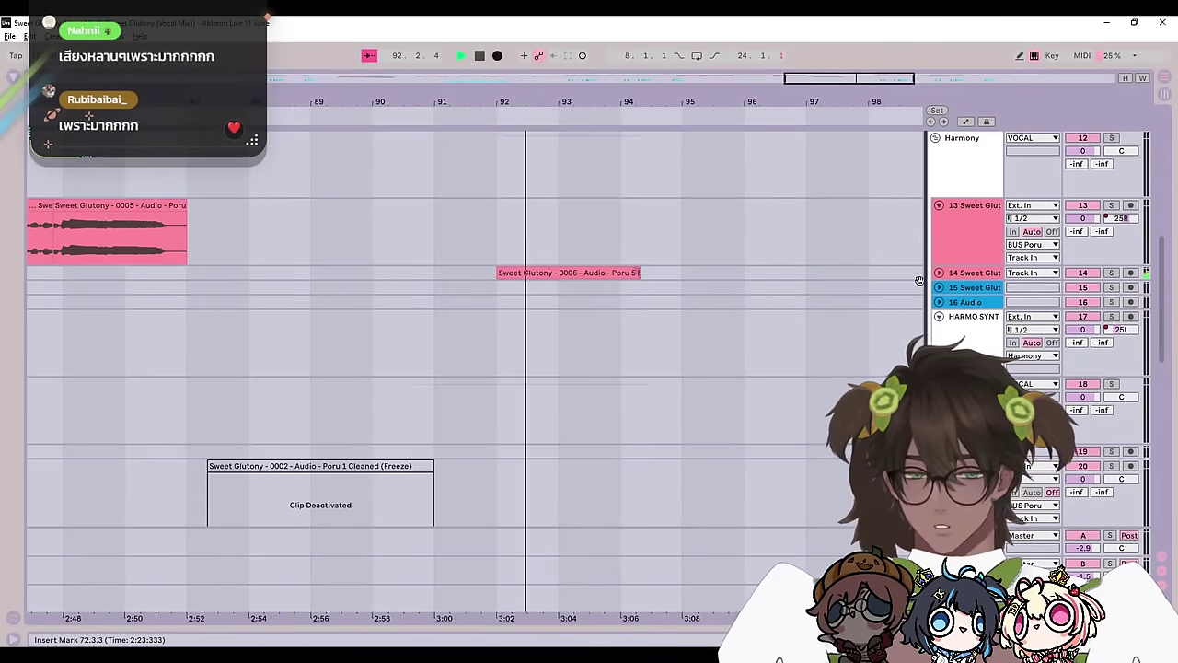
scroll(675, 282, up, 6)
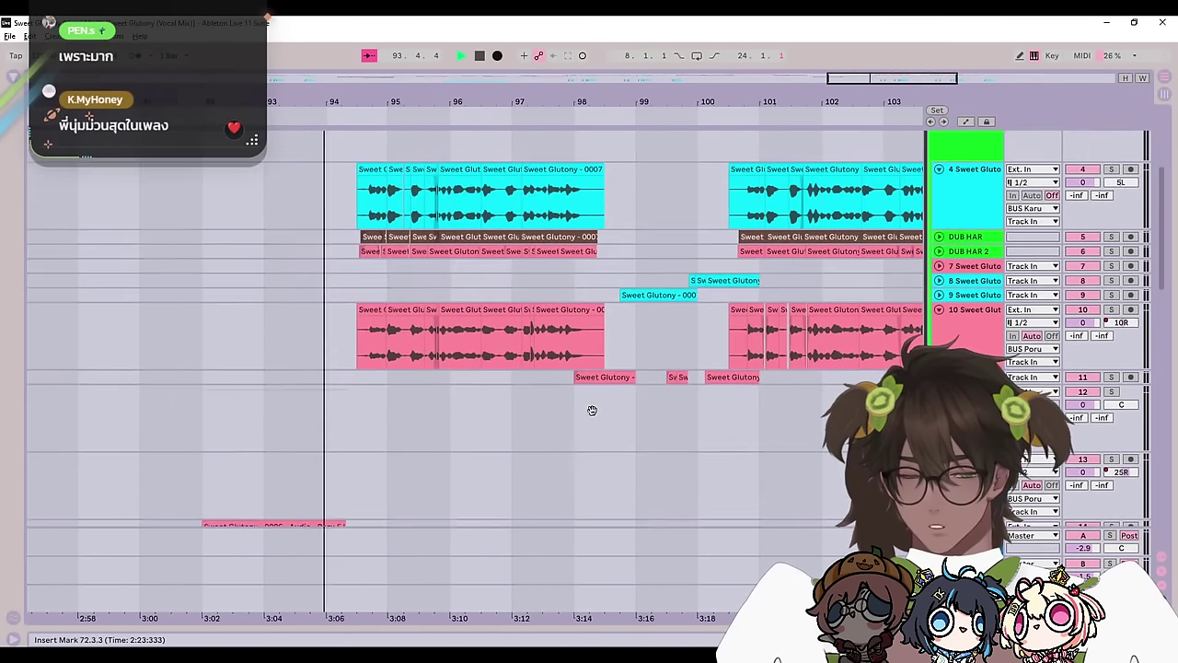
mouse_move(592, 410)
mouse_down()
mouse_move(773, 420)
mouse_move(364, 439)
mouse_up()
drag(892, 429, 381, 357)
drag(557, 368, 481, 305)
scroll(481, 305, left, 8)
scroll(480, 305, up, 2)
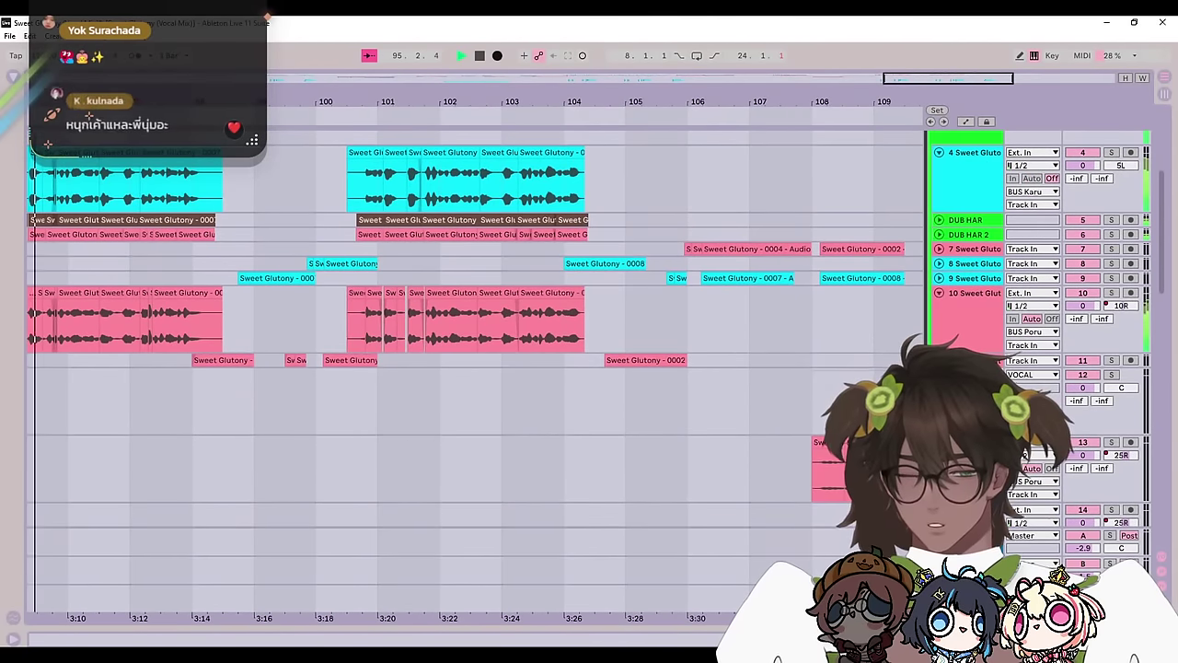
scroll(653, 431, left, 4)
scroll(653, 431, up, 5)
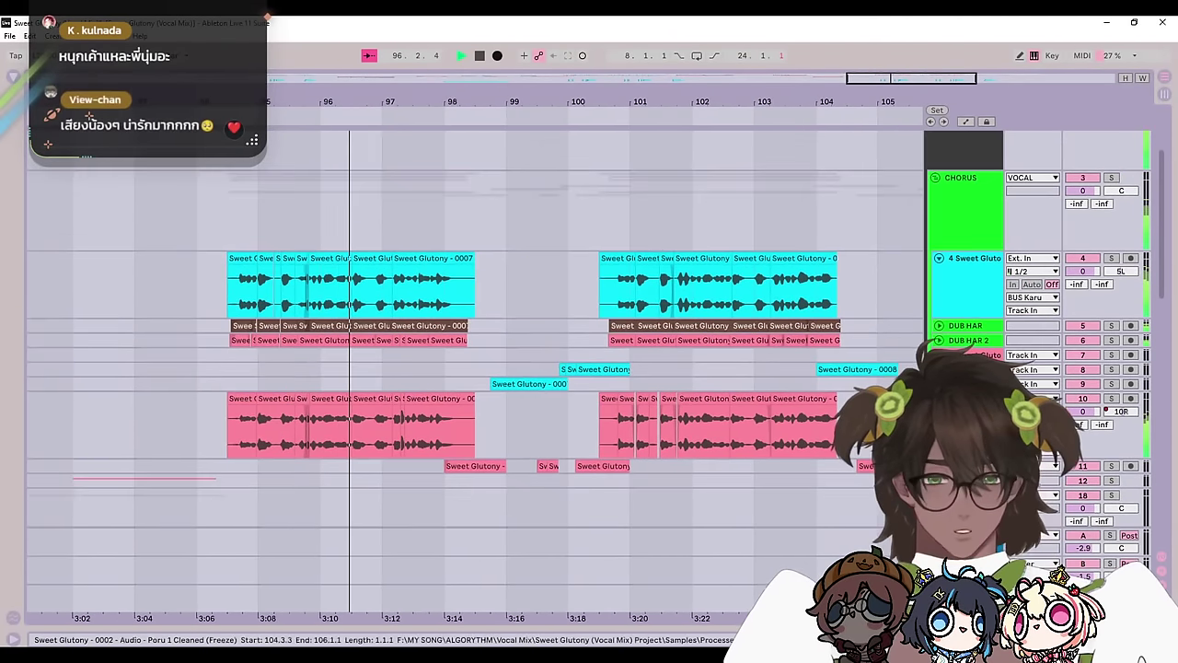
Step: Fold the CHORUS, Harmony and Verse groups while the chorus around bars 97 to 104 plays
click(935, 298)
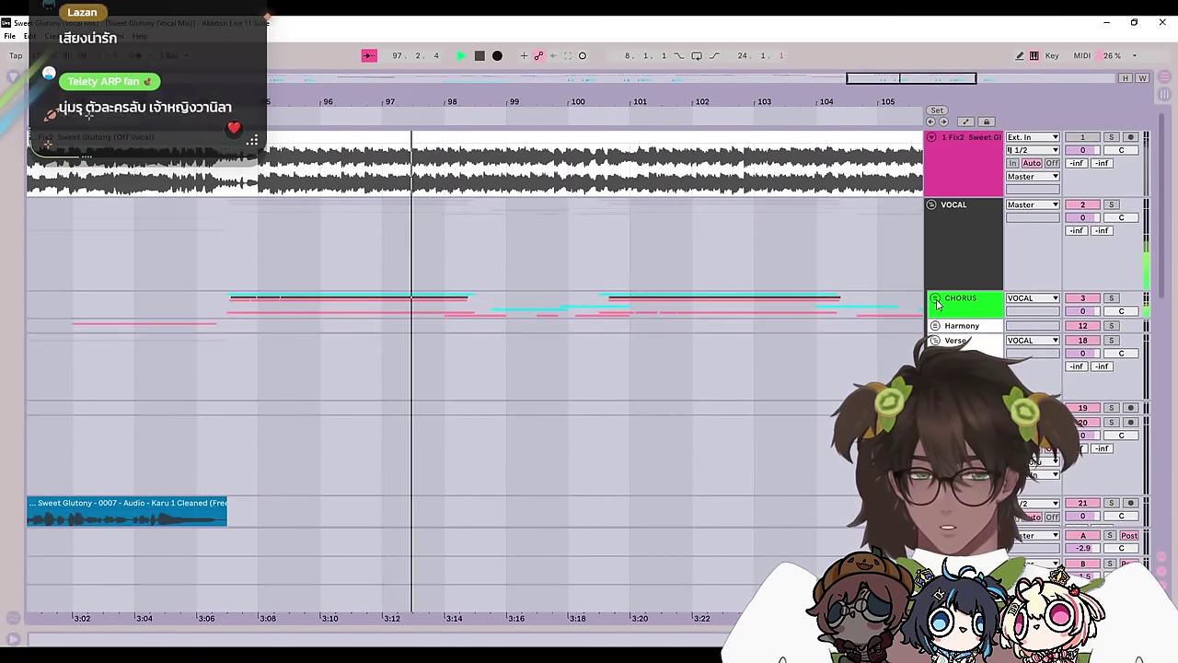
click(934, 299)
click(934, 299)
scroll(743, 357, right, 2)
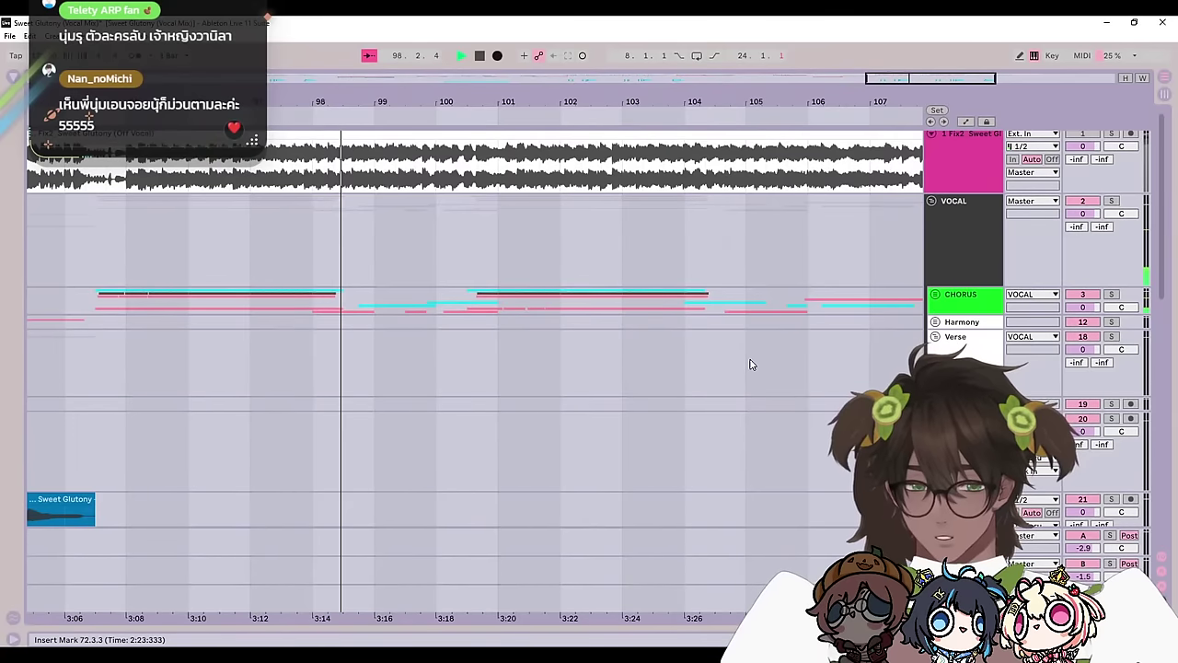
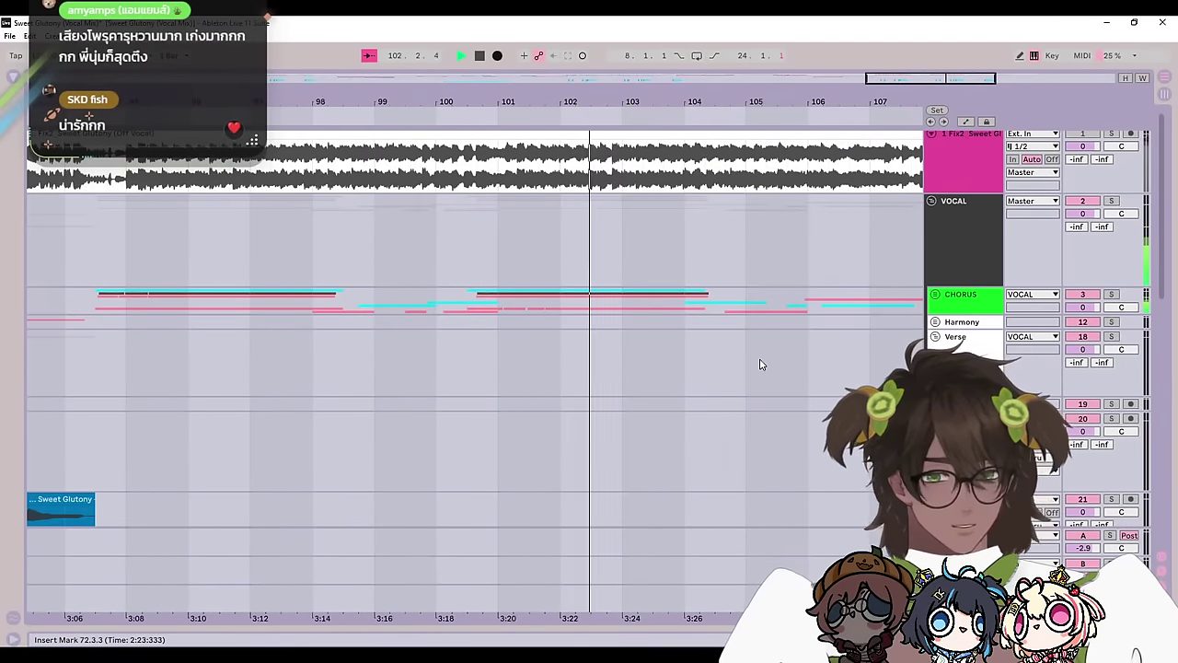
drag(764, 359, 713, 342)
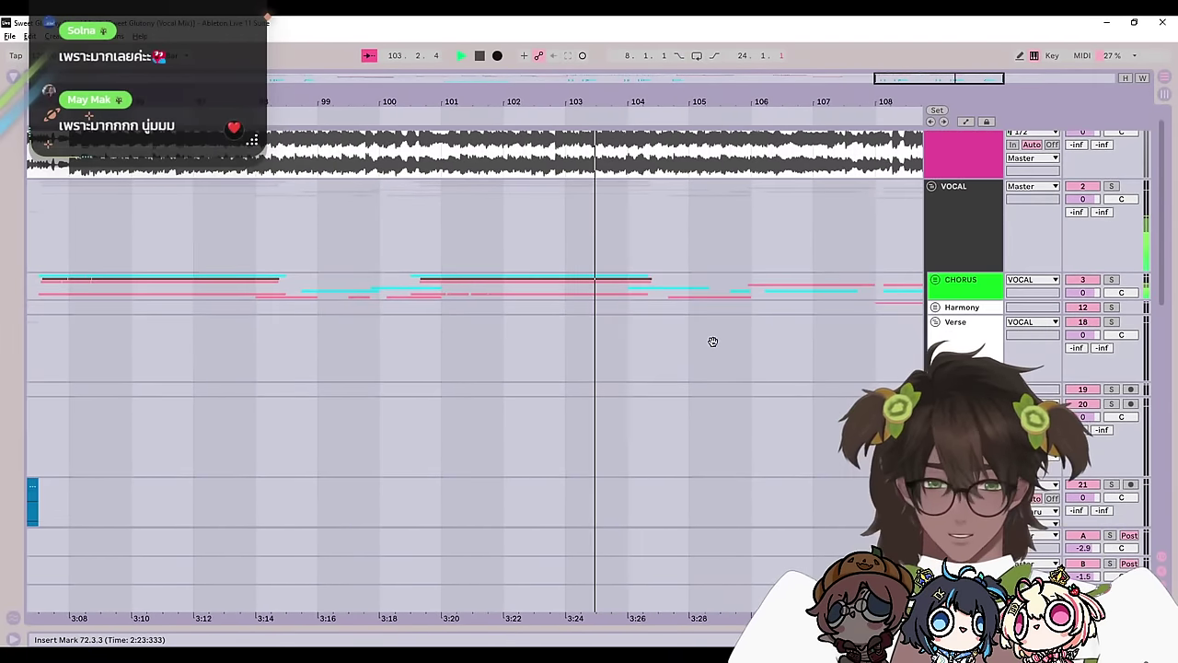
click(935, 322)
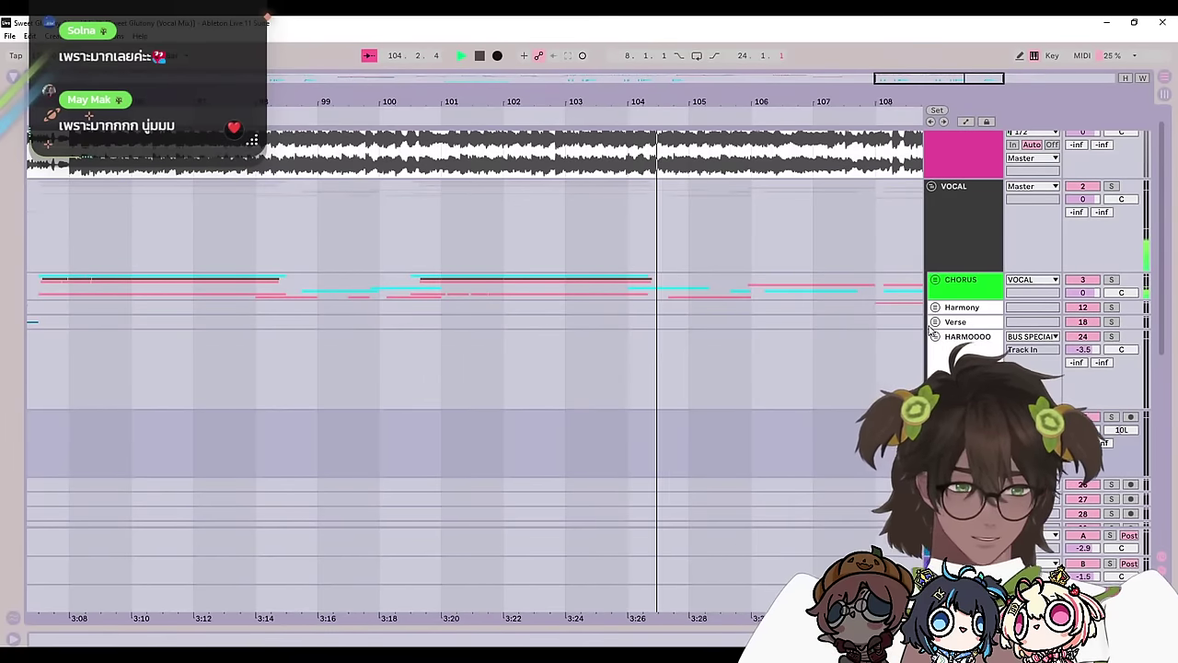
Step: Follow the ending of the song up to bar 109, fold the HARMOOOO group, and stop playback
drag(547, 303, 442, 303)
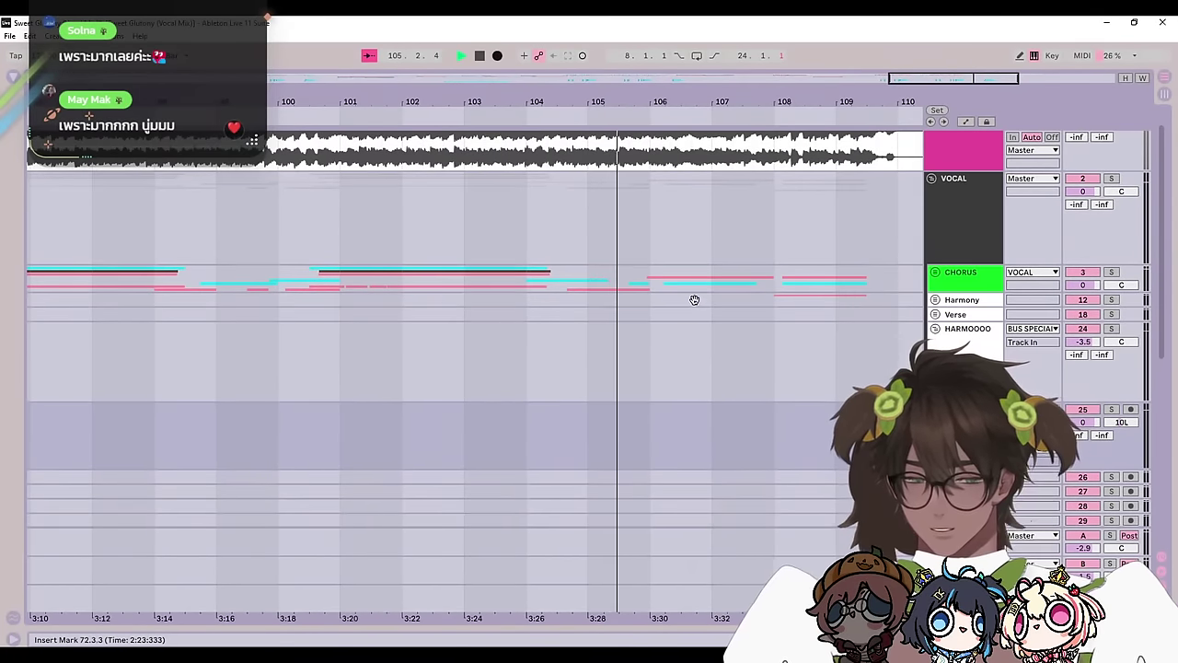
drag(694, 297, 672, 337)
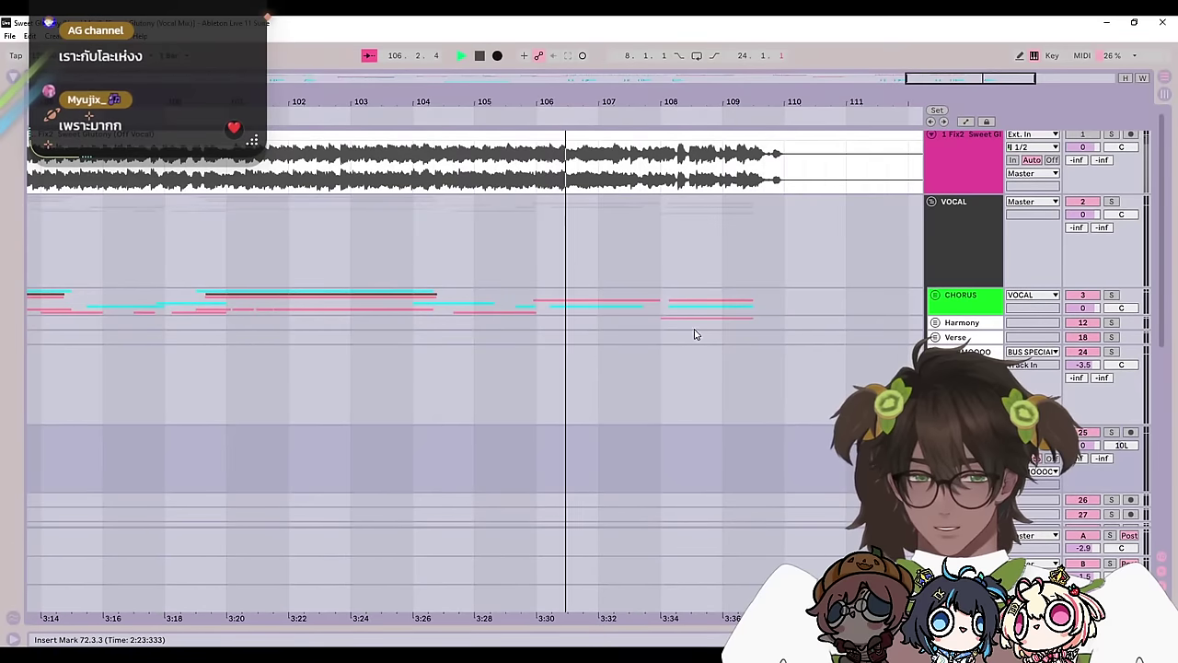
scroll(768, 358, down, 4)
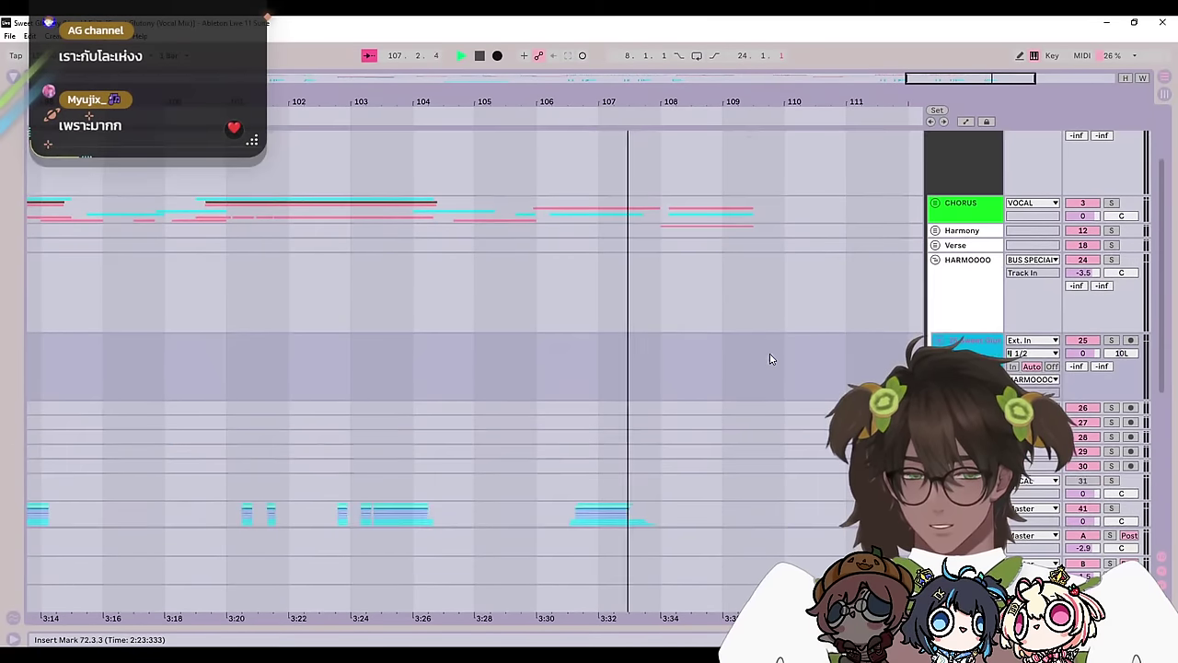
scroll(786, 350, up, 3)
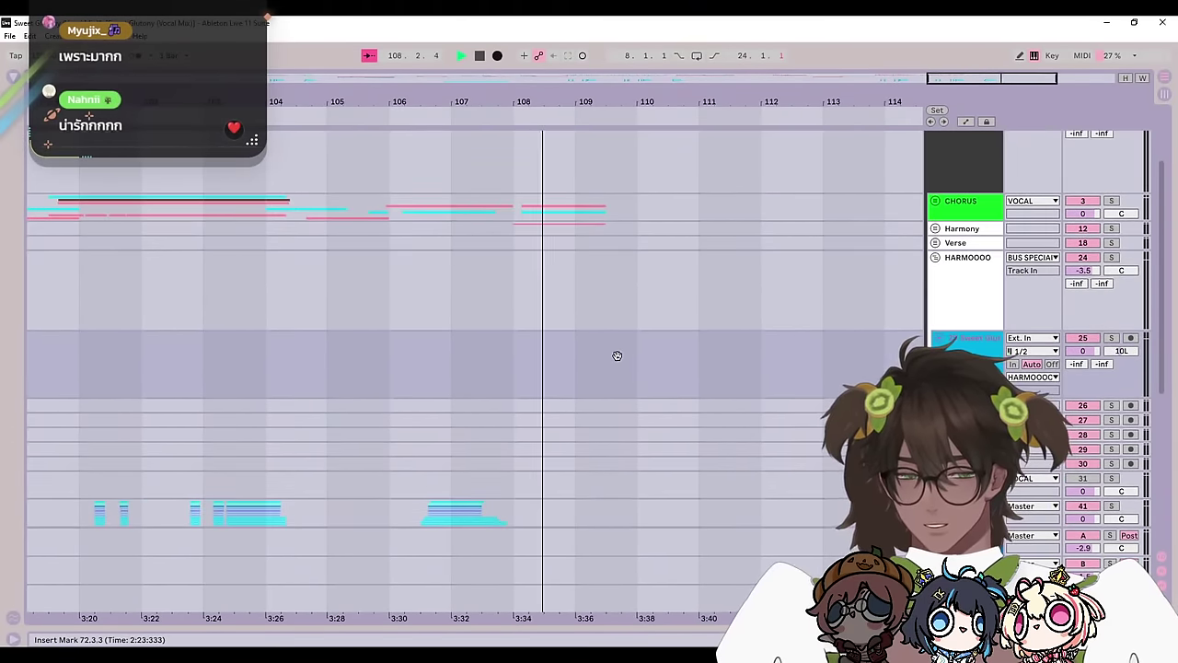
scroll(616, 356, up, 2)
click(935, 353)
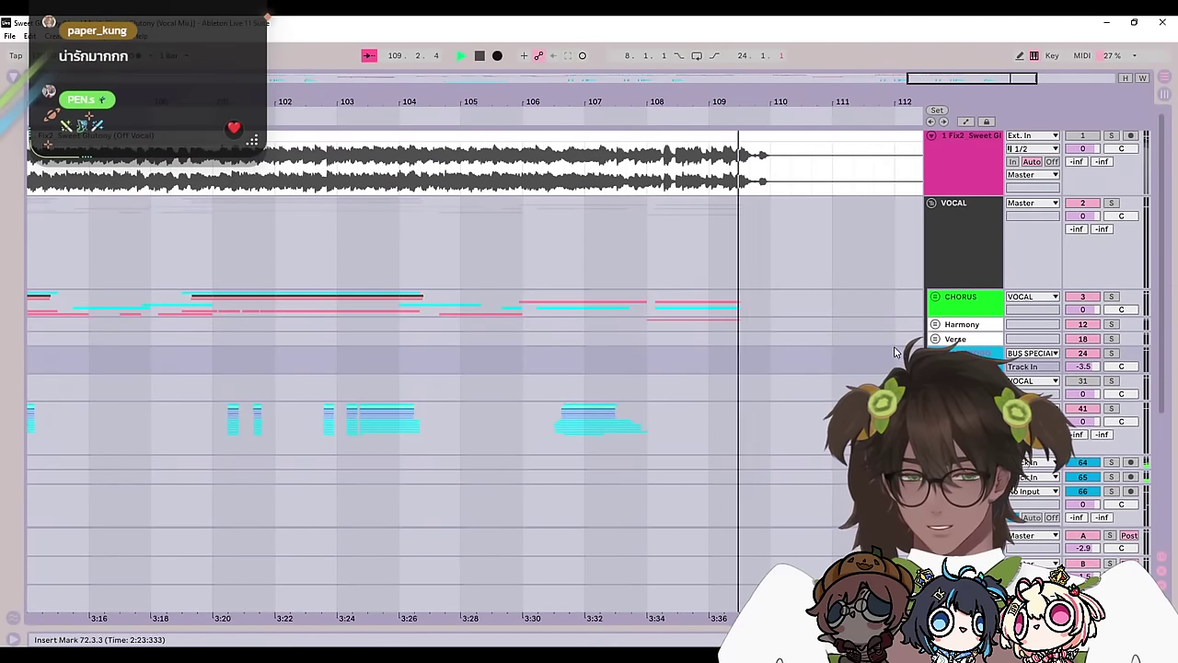
key(space)
scroll(739, 276, left, 1)
scroll(1096, 390, down, 2)
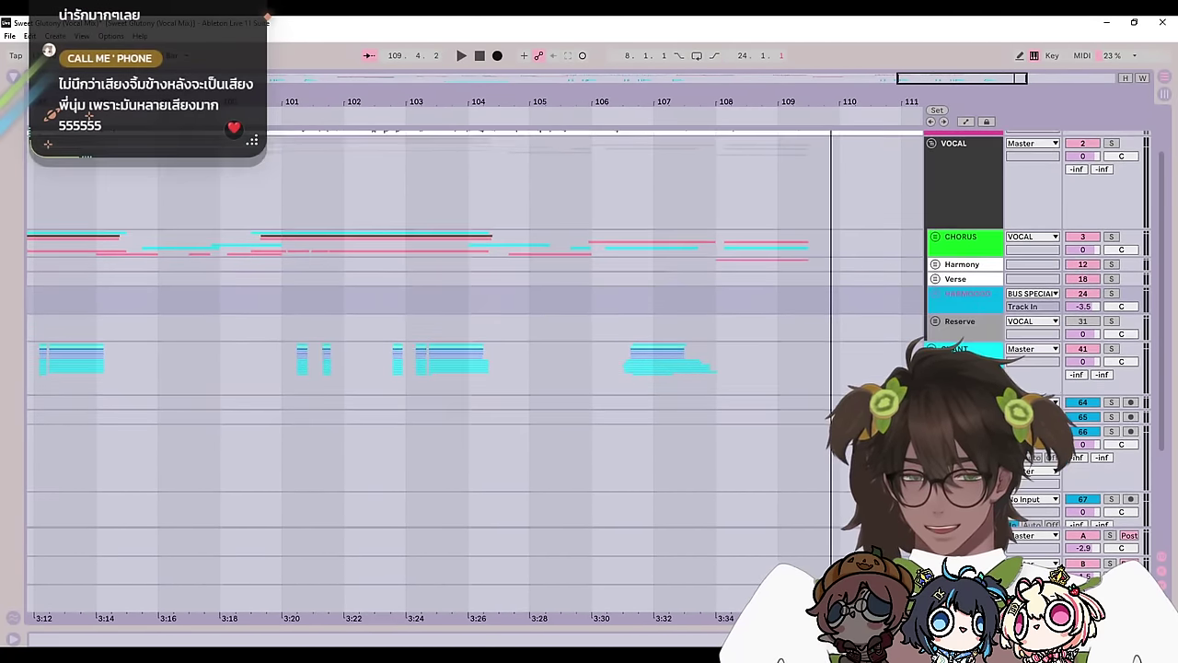
Step: Fold the VOCAL group, place the insert marker at 104.1.1 on it, and unfold the group again
click(840, 402)
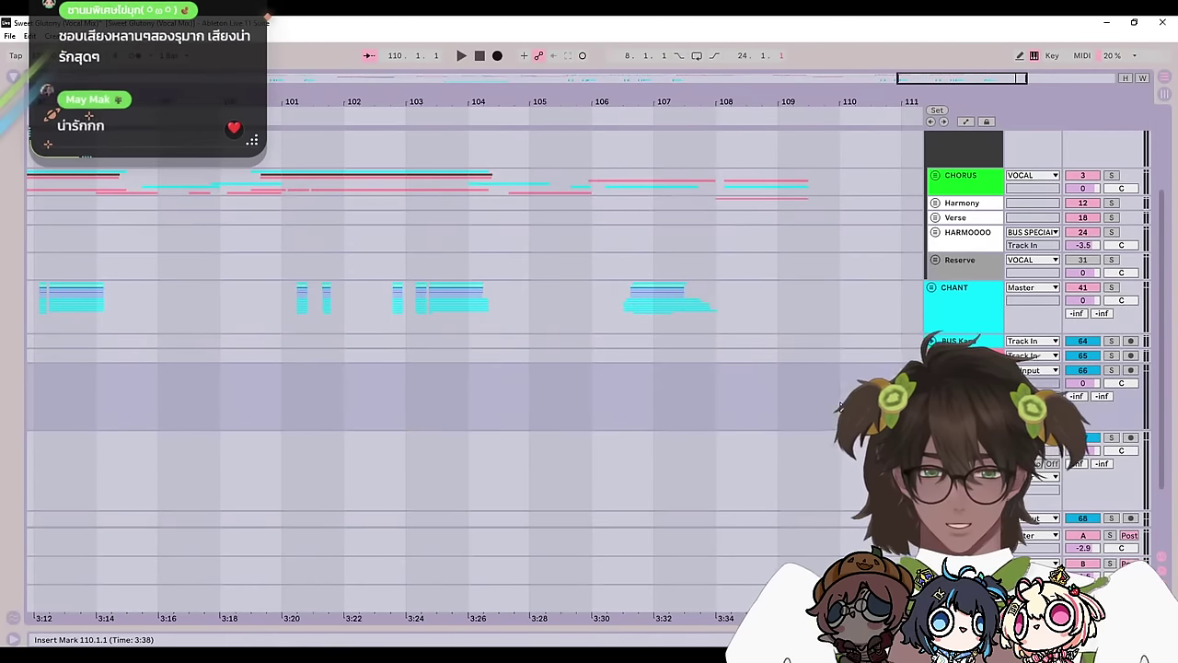
scroll(843, 267, up, 2)
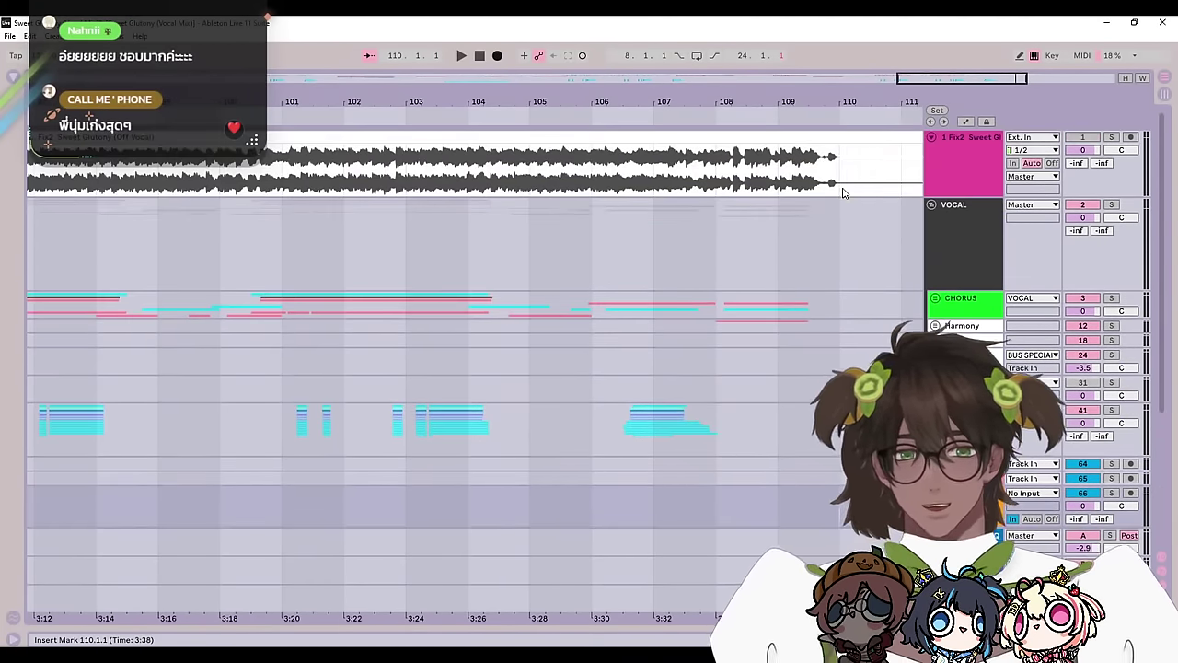
click(932, 205)
click(460, 265)
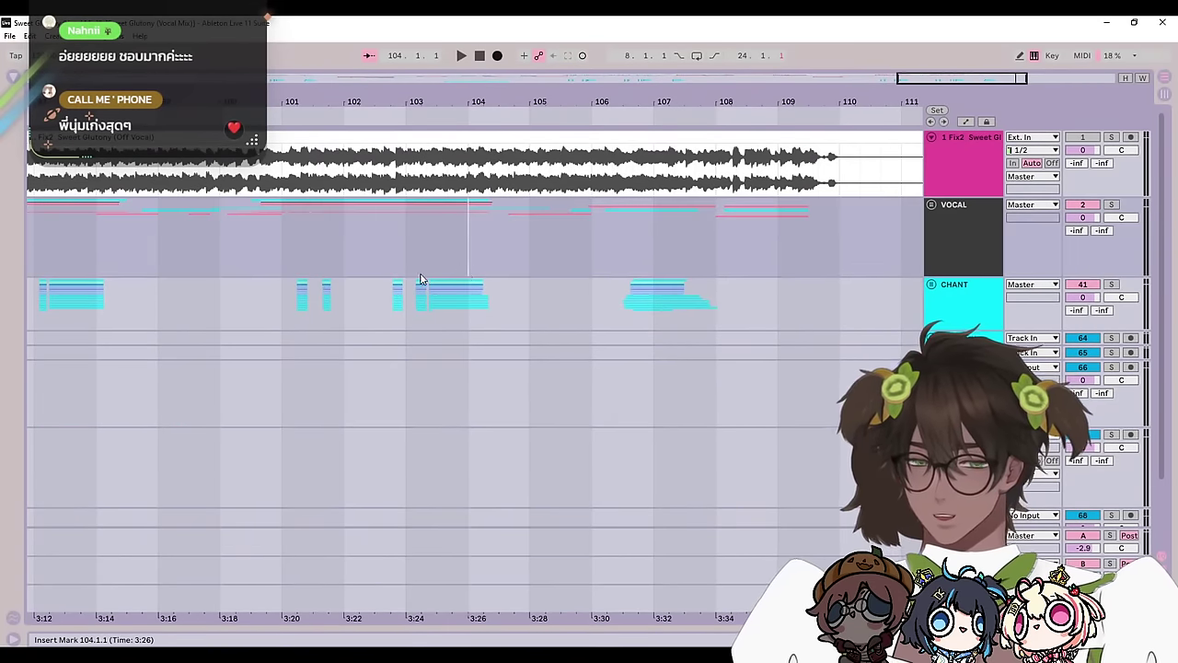
scroll(552, 300, left, 4)
click(931, 205)
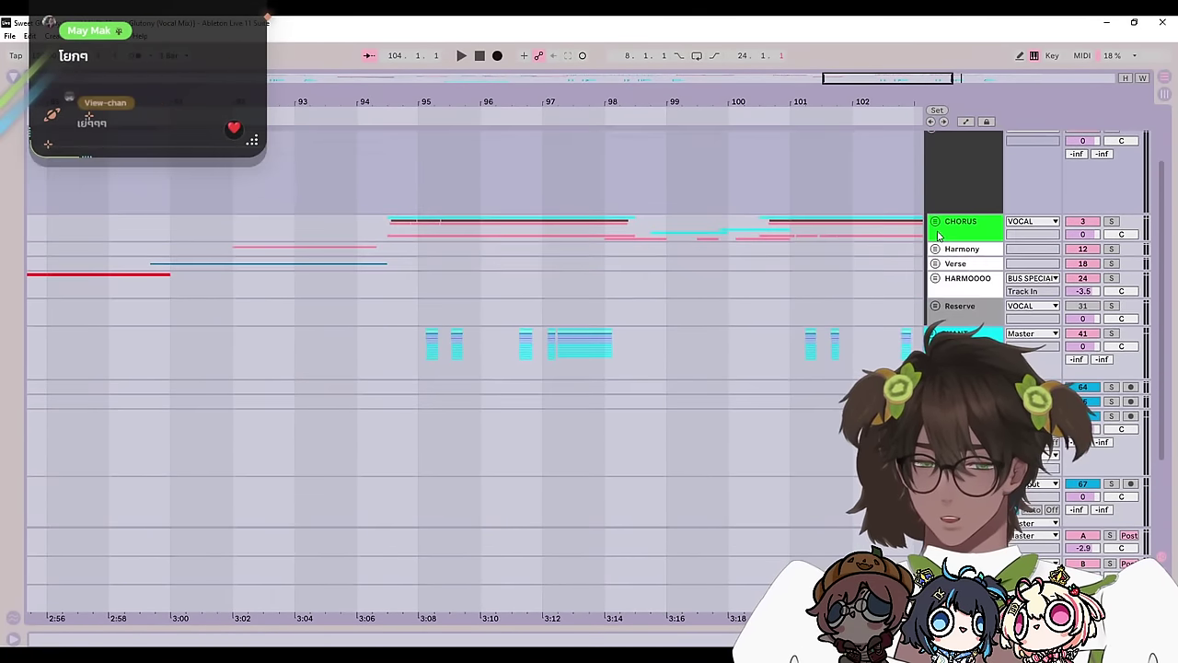
Step: Unfold the BUS Karu and BUS Poru tracks below the CHANT group and select both
scroll(818, 345, left, 1)
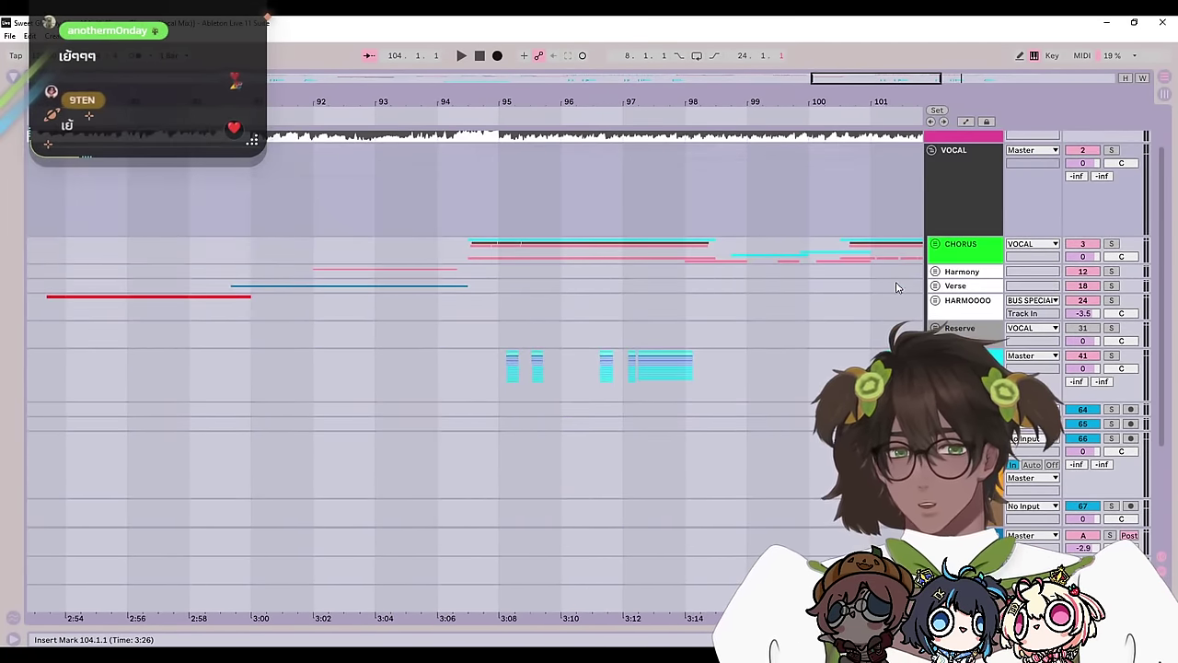
scroll(883, 286, down, 2)
scroll(512, 189, right, 5)
scroll(868, 311, up, 3)
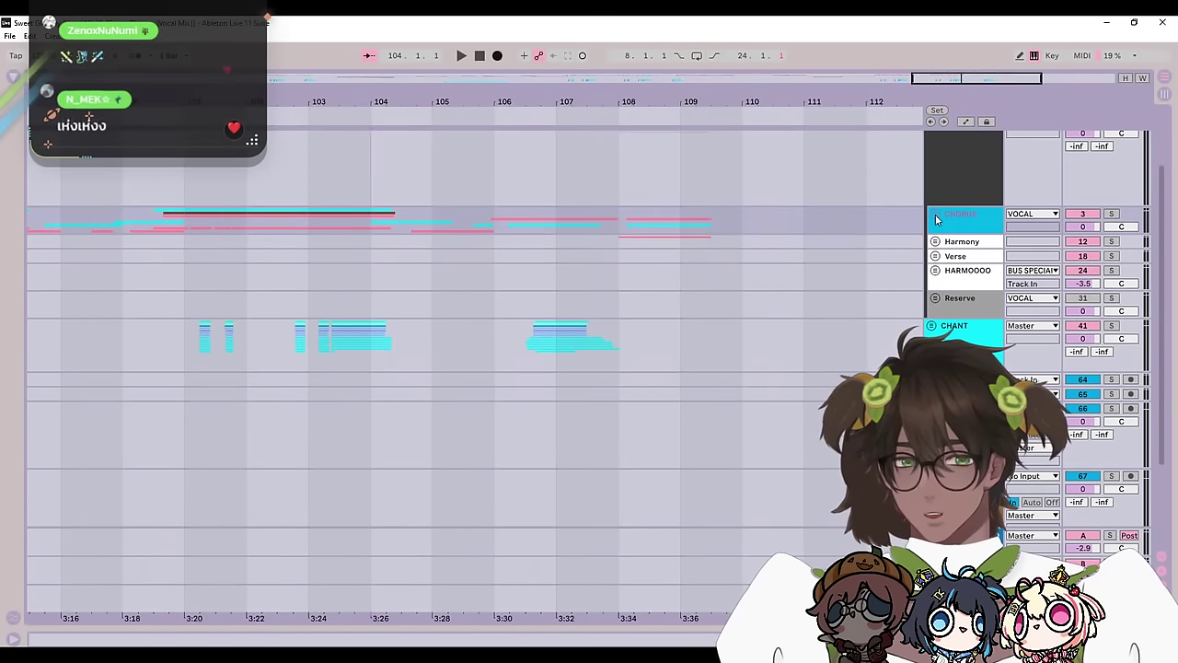
scroll(974, 278, down, 3)
click(931, 272)
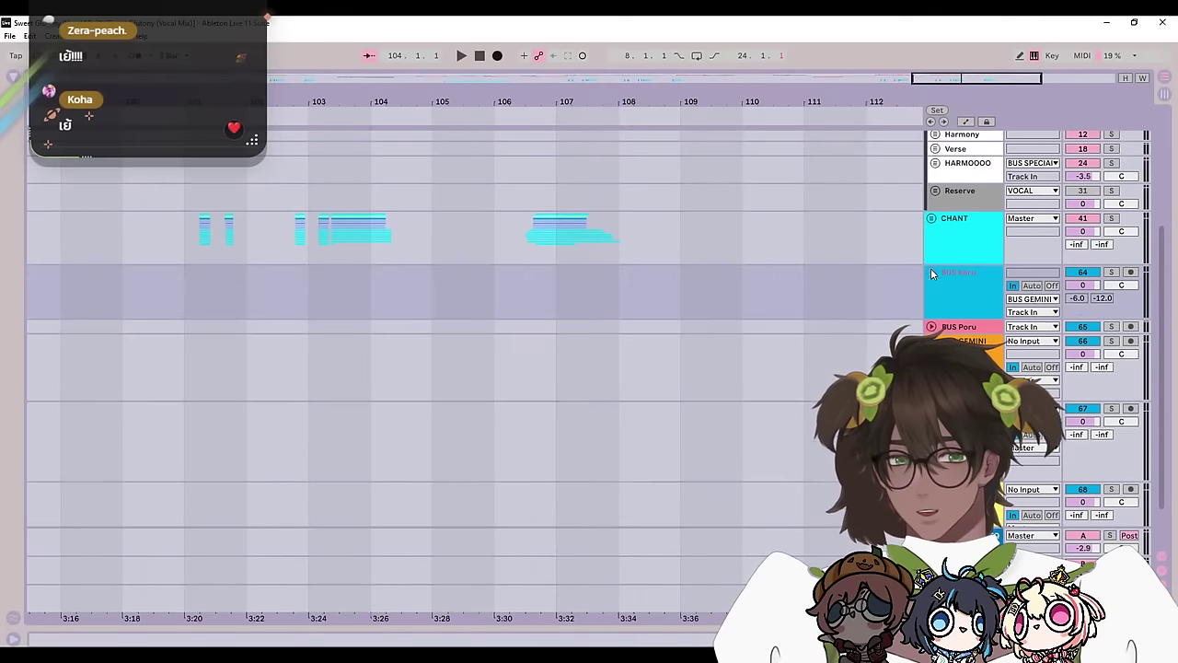
click(931, 327)
scroll(933, 327, down, 3)
click(964, 258)
shift+click(968, 232)
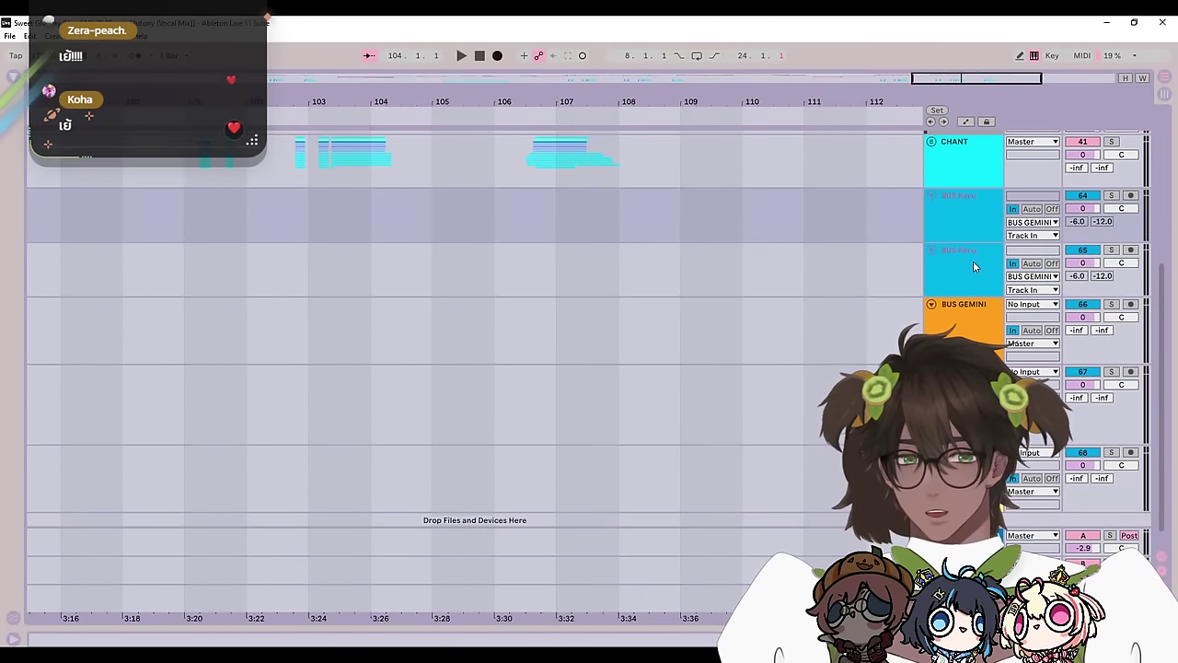
Step: Open the device chain of BUS GEMINI, followed by the chain of BUS SPECIAL, to examine their effects
click(972, 325)
scroll(988, 317, down, 1)
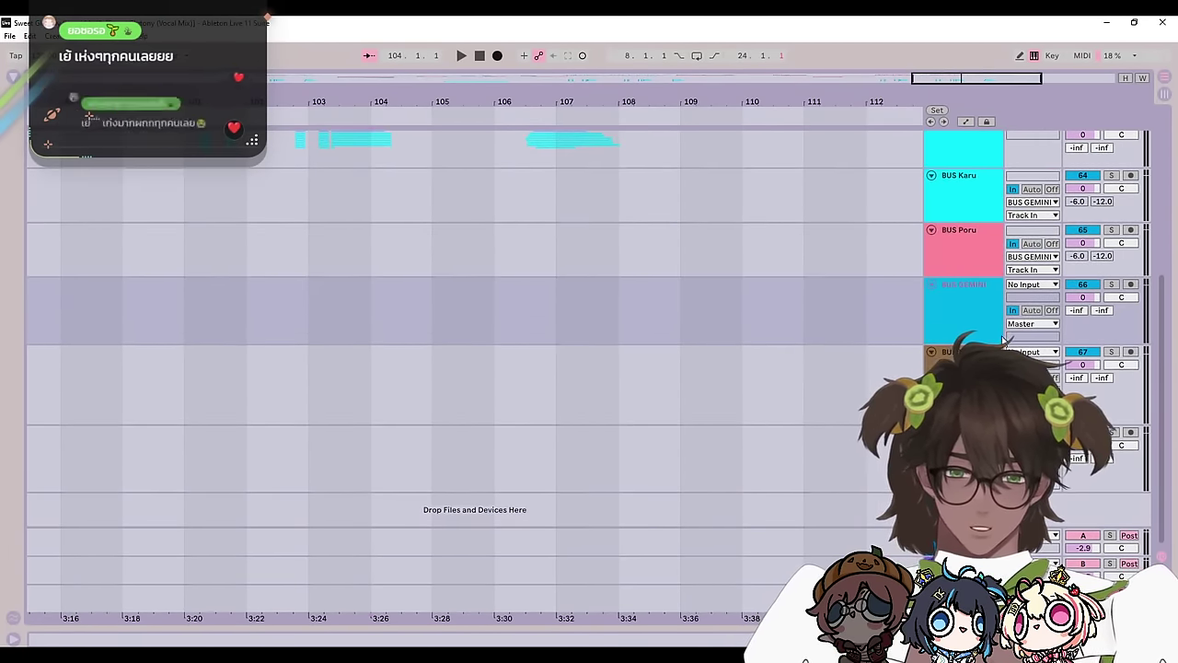
double_click(986, 311)
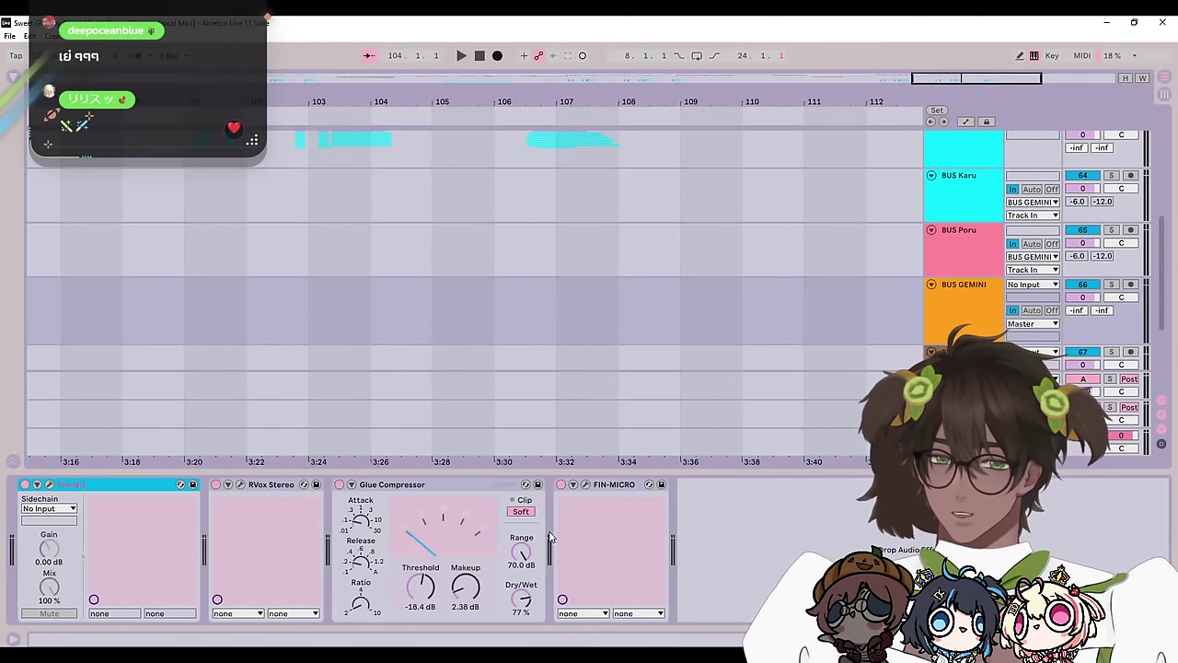
scroll(941, 288, down, 3)
click(958, 266)
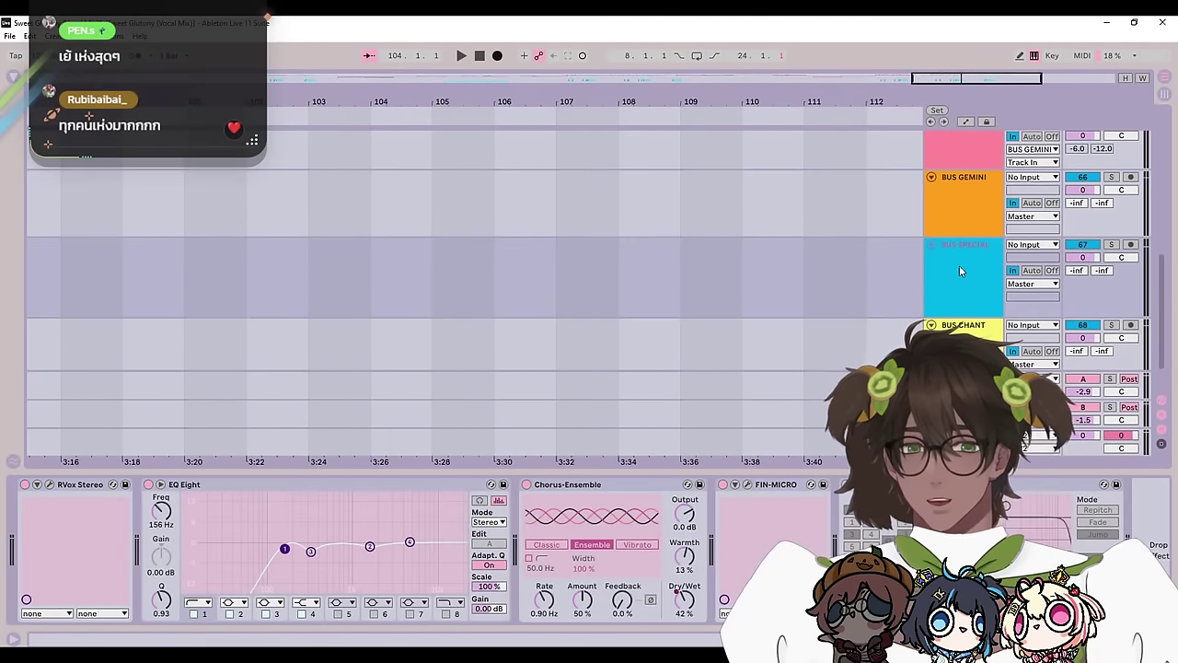
Step: Show BUS CHANT's effects, return to the vocal groups around bars 78 to 88, and hide the device view
scroll(959, 268, down, 1)
drag(350, 195, 1049, 288)
drag(56, 234, 700, 228)
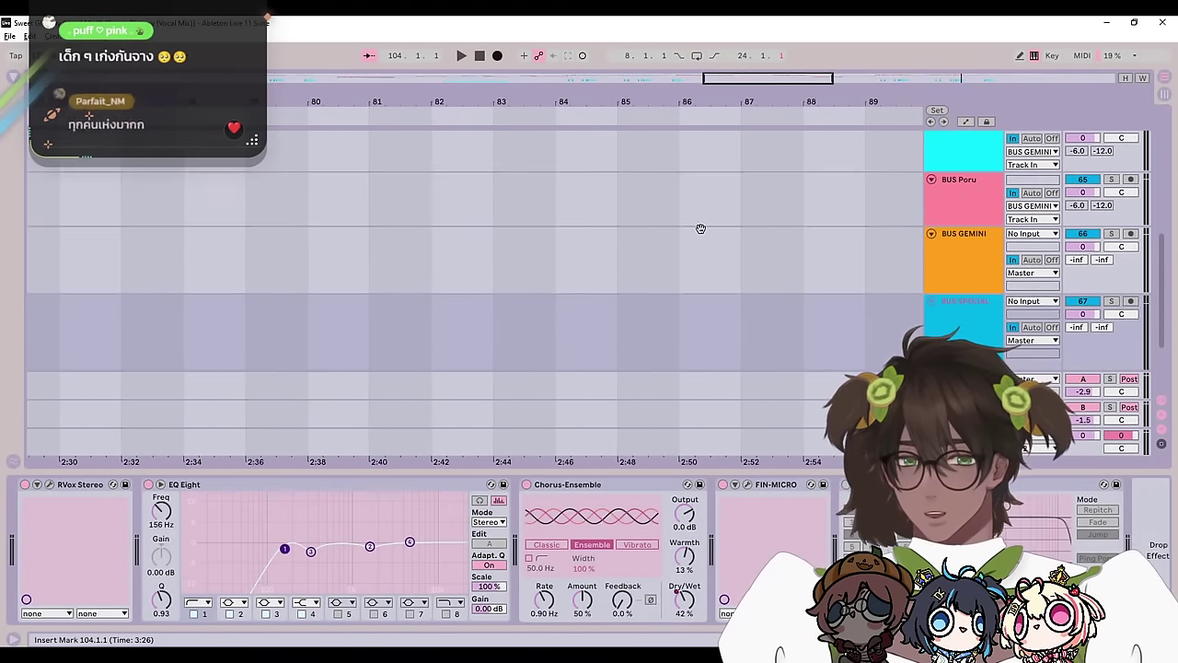
scroll(797, 261, down, 2)
scroll(797, 260, right, 3)
click(973, 317)
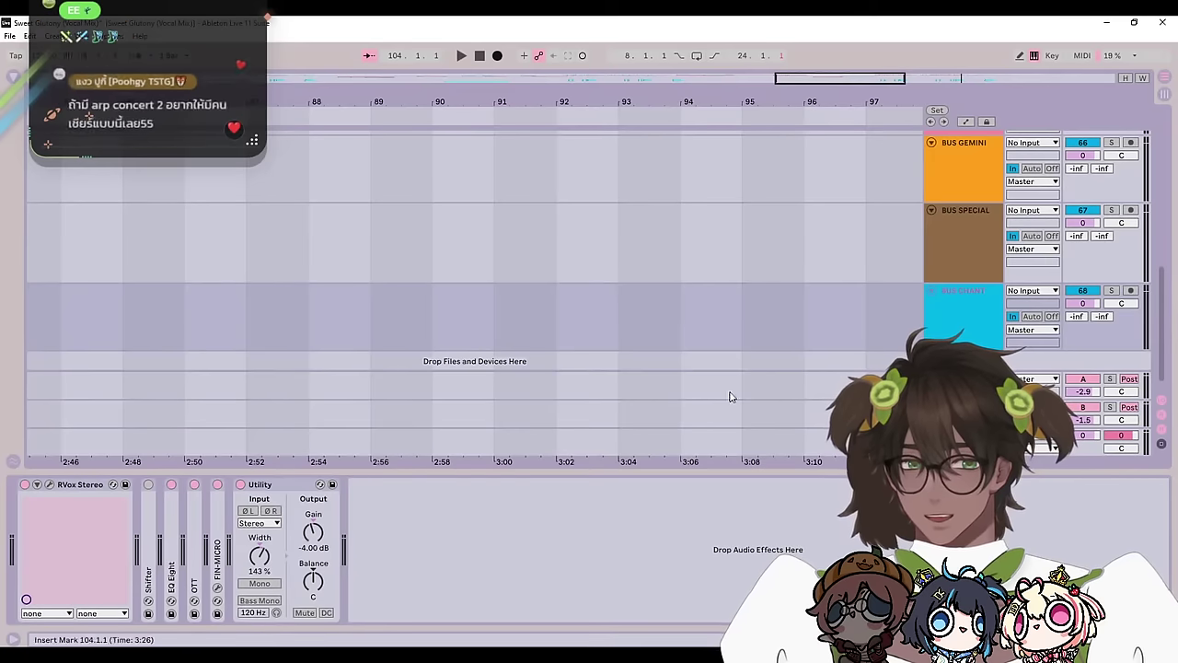
drag(289, 266, 649, 407)
drag(421, 237, 383, 342)
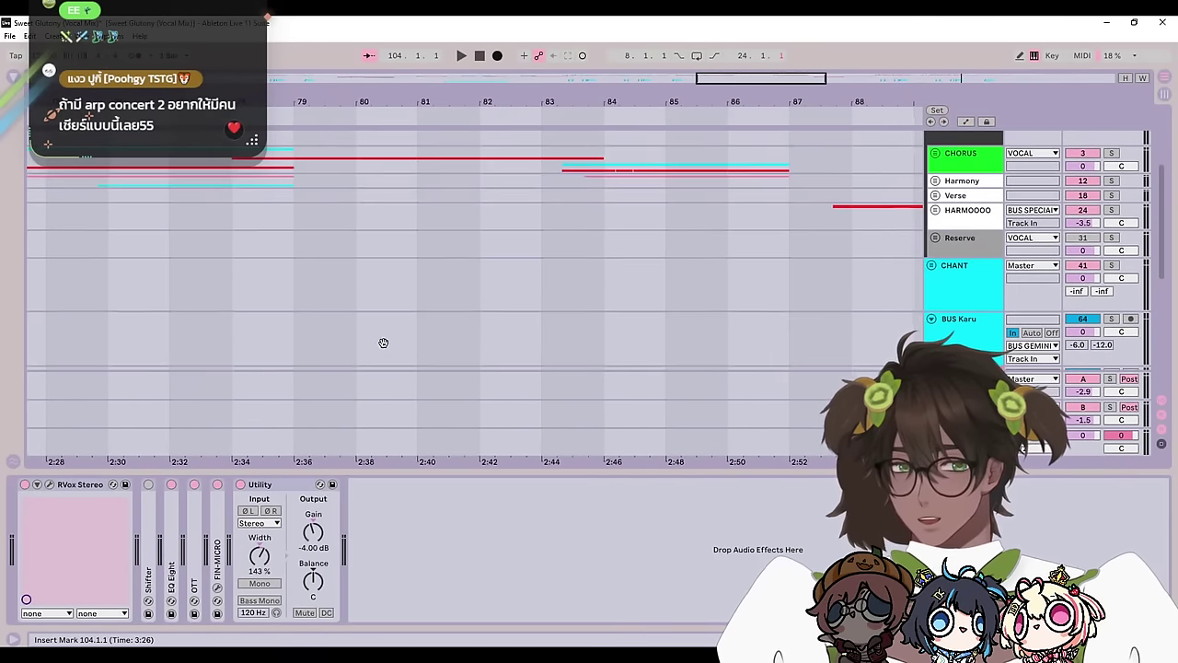
key(ctrl+alt+l)
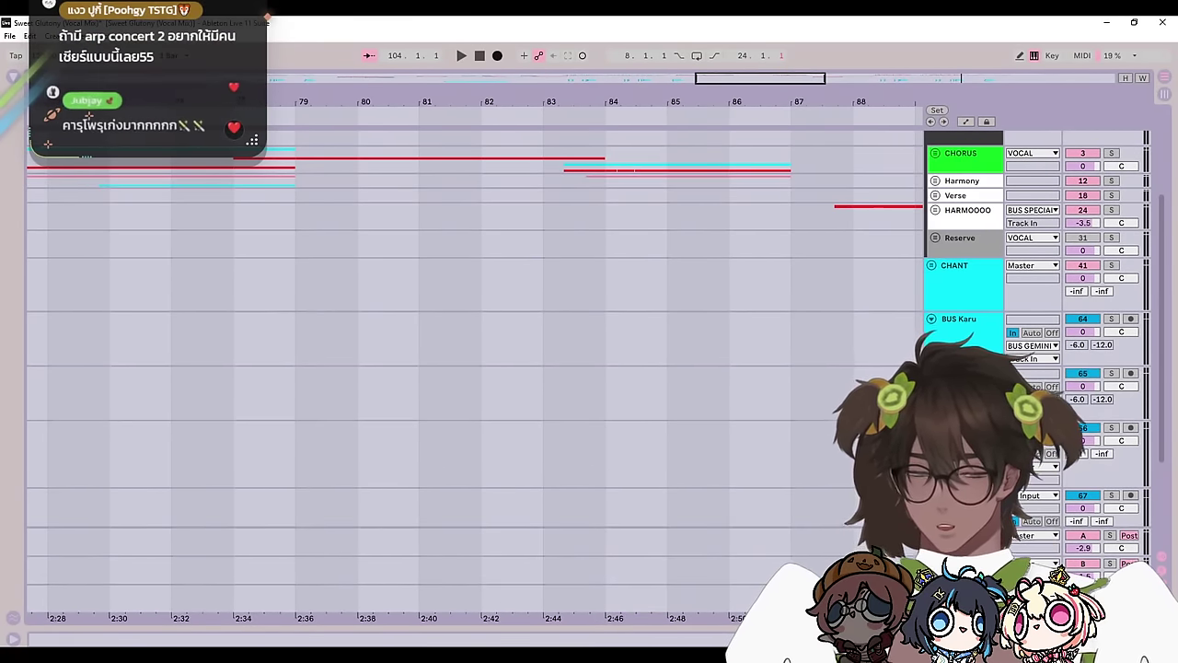
Step: Point out the bus tracks by selecting BUS GEMINI, BUS Poru, BUS Karu, BUS SPECIAL and BUS CHANT in turn
scroll(589, 368, down, 3)
click(976, 361)
click(978, 292)
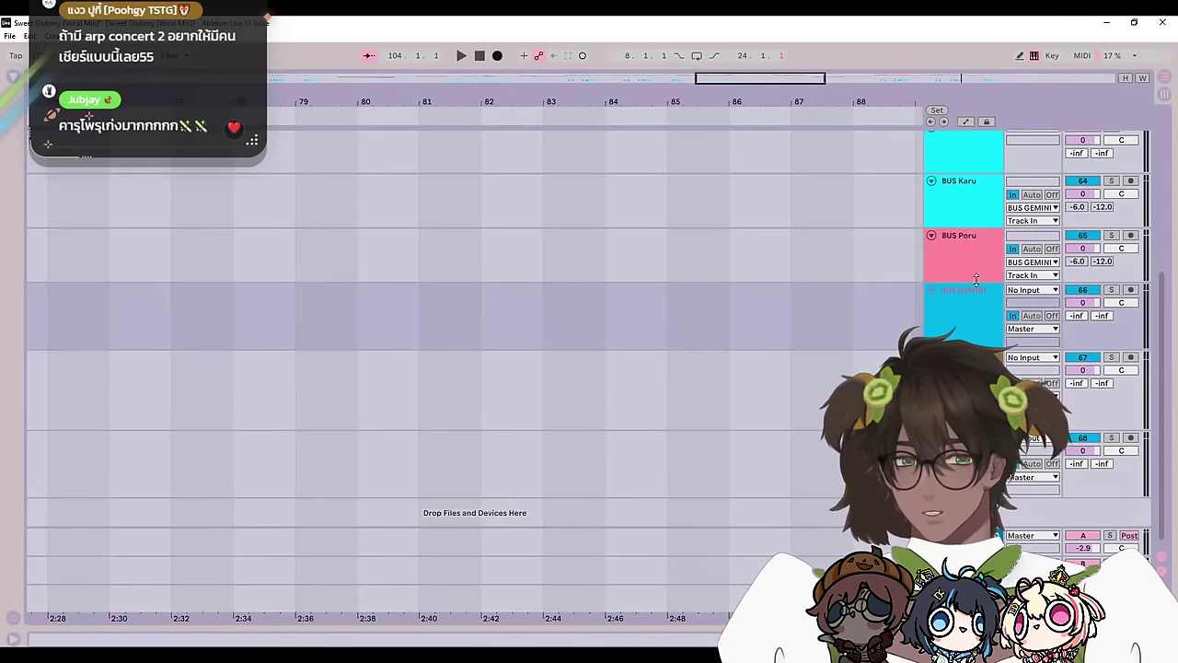
click(982, 239)
click(985, 190)
click(989, 290)
click(987, 361)
click(985, 441)
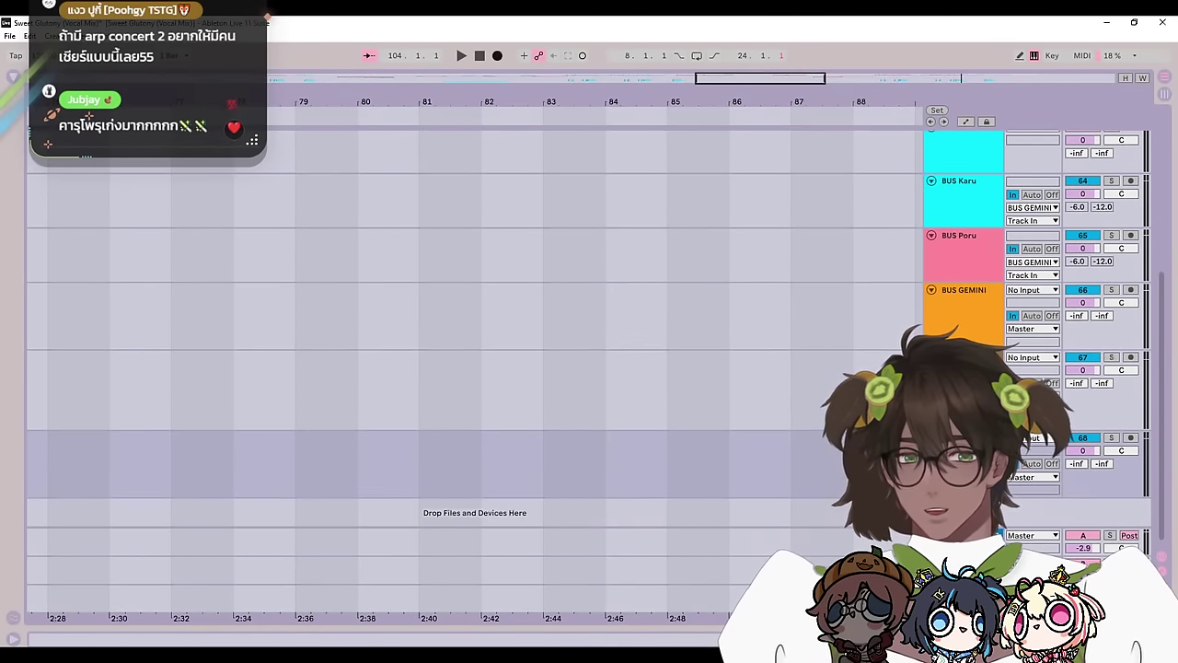
Step: Reopen the device view and compare the effect chains of the bus tracks from BUS Karu through BUS CHANT
double_click(981, 293)
click(977, 211)
click(977, 247)
click(960, 303)
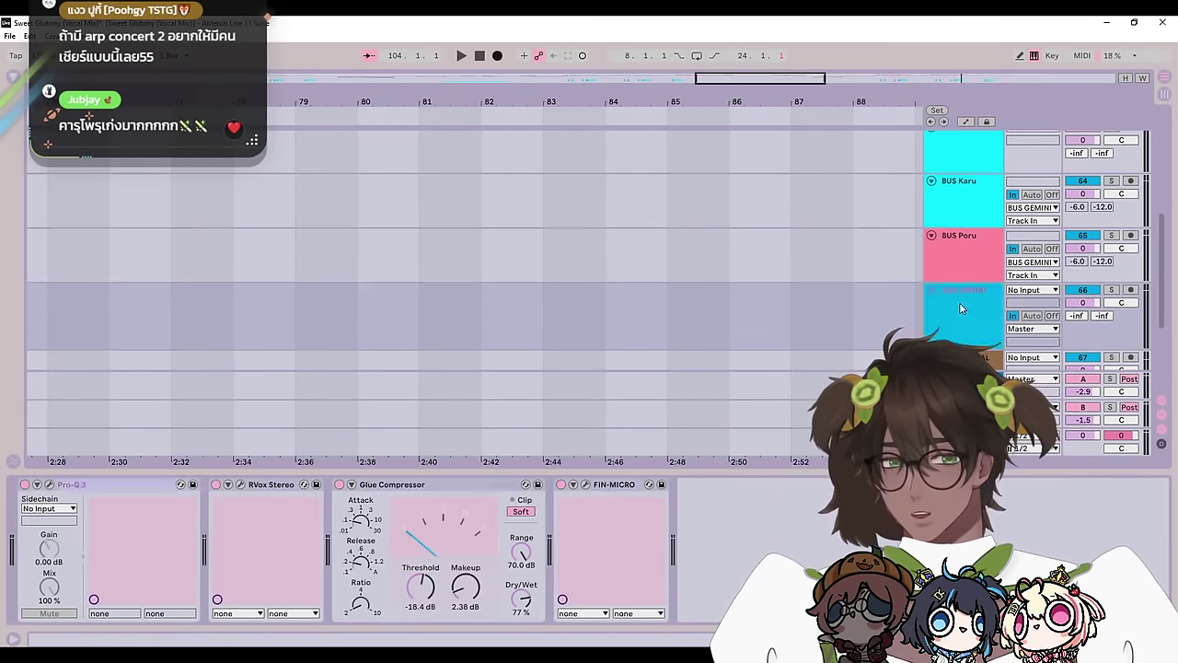
scroll(962, 305, down, 2)
click(967, 296)
scroll(969, 300, down, 3)
click(976, 322)
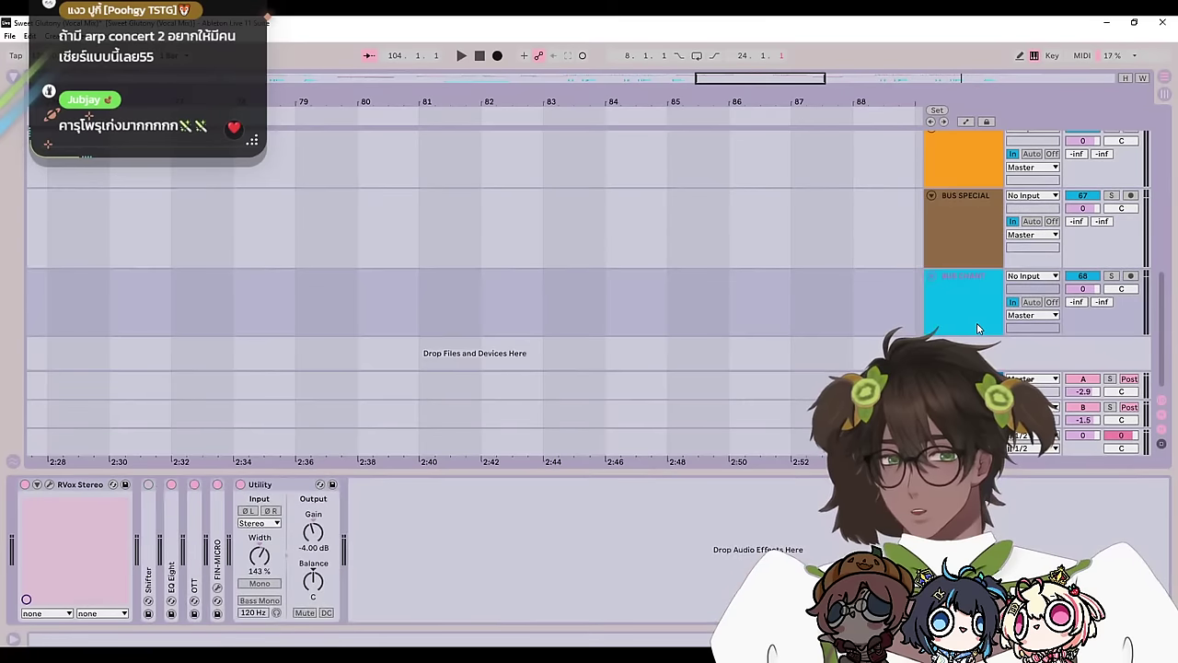
Step: Collapse the CHANT group, zoom the arrangement out to the whole song, and set the insert marker at bar 107 on VOCAL
scroll(977, 322, up, 8)
click(931, 273)
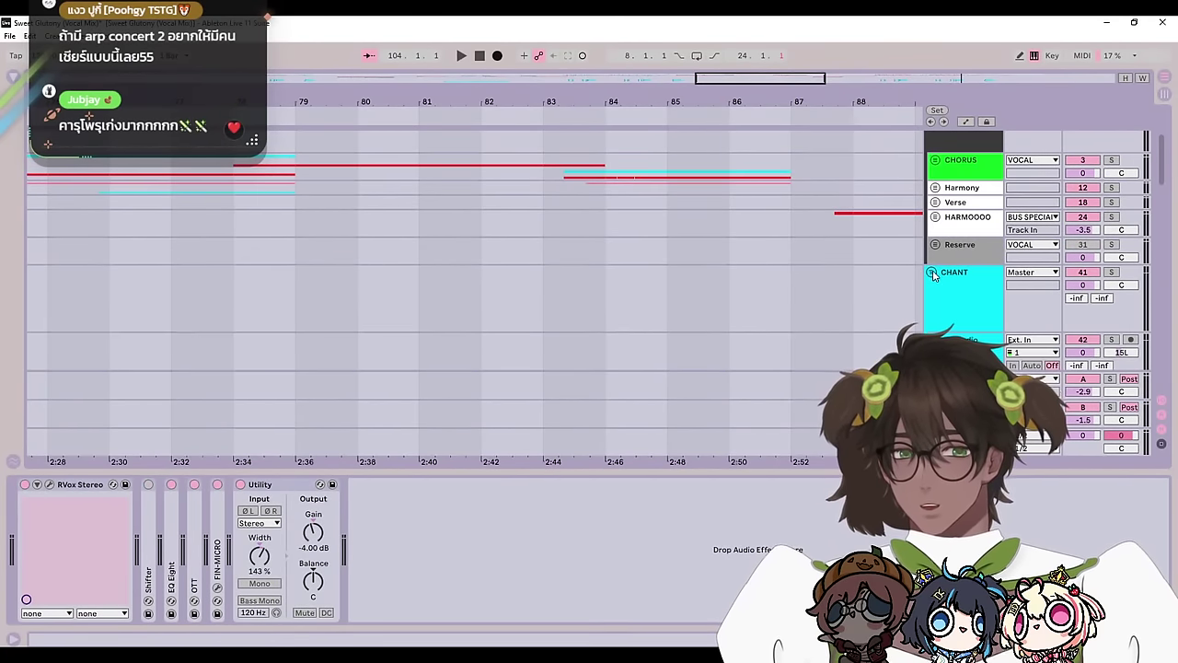
click(363, 253)
click(360, 284)
drag(373, 351, 1012, 516)
scroll(582, 170, left, 3)
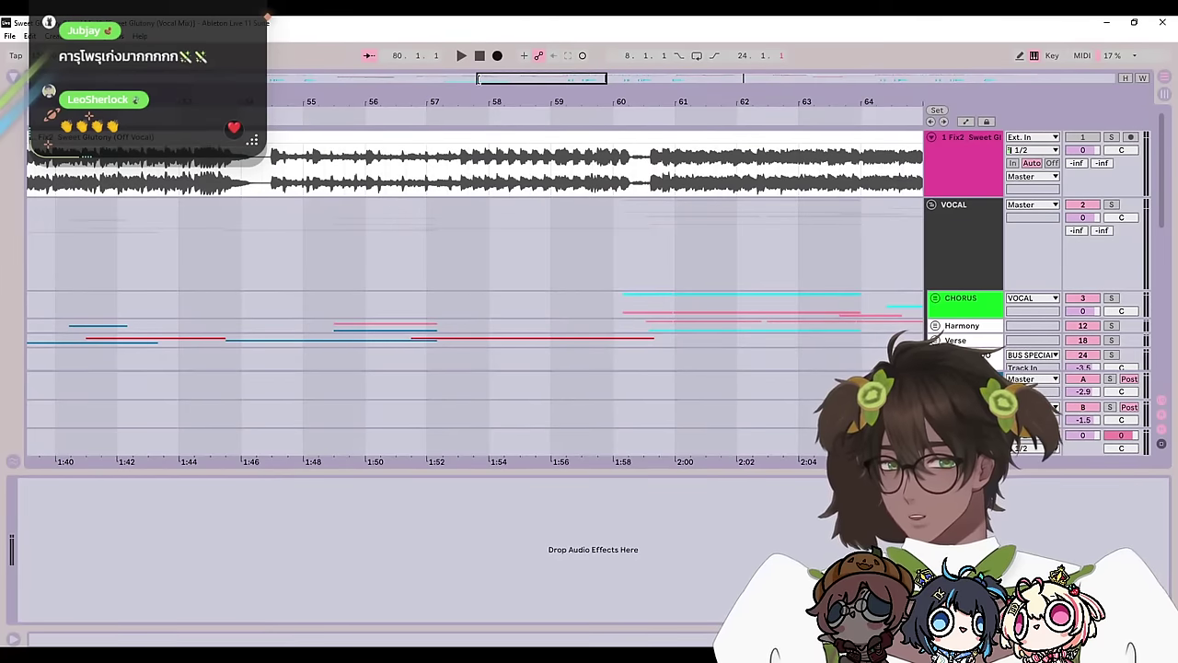
drag(474, 79, 268, 79)
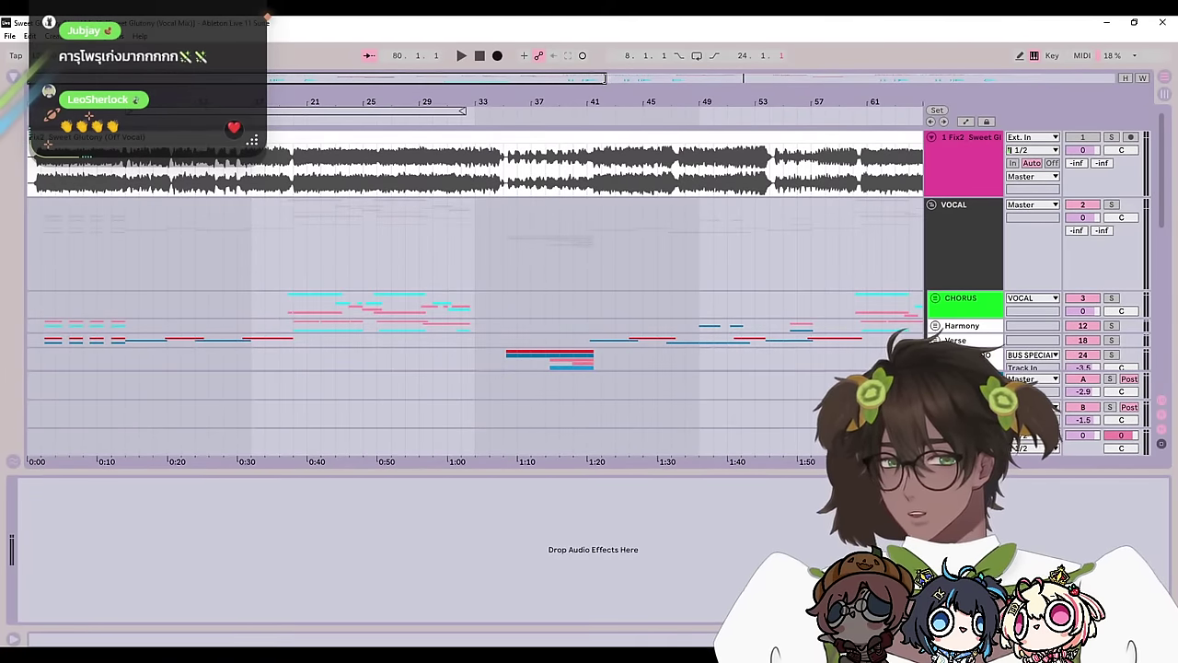
key(minus)
right_click(859, 303)
click(817, 289)
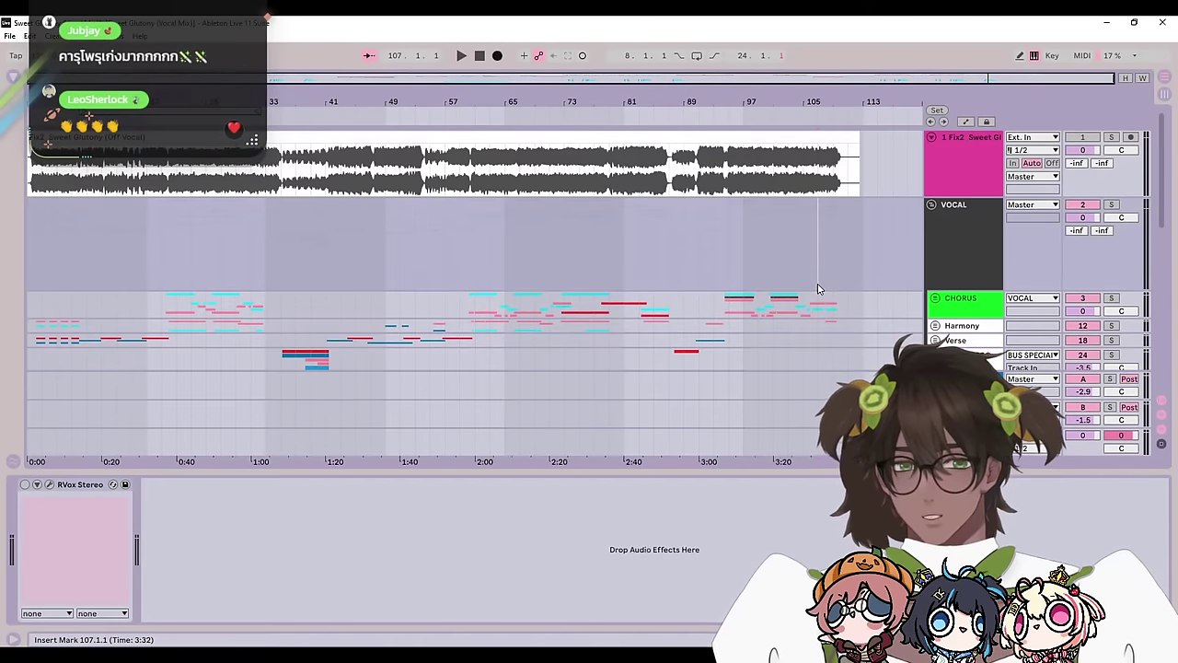
Step: Expand the Harmony group and examine the device chains of its tracks from 13 through HARMO SYNT
scroll(820, 289, down, 3)
click(935, 173)
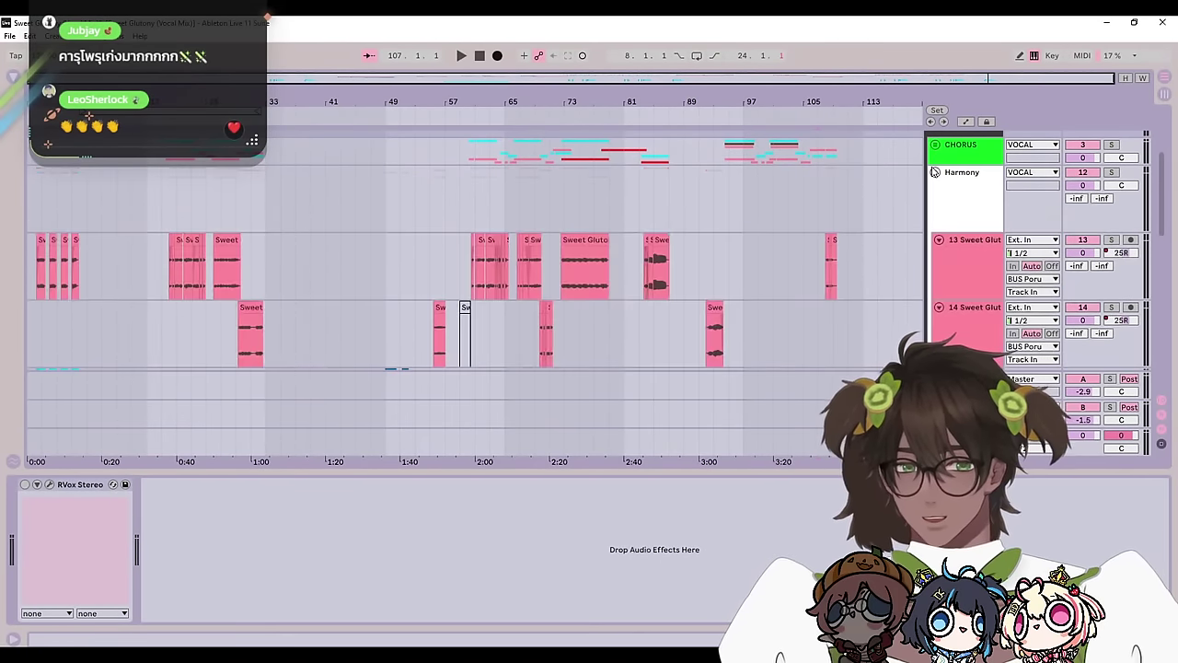
click(935, 267)
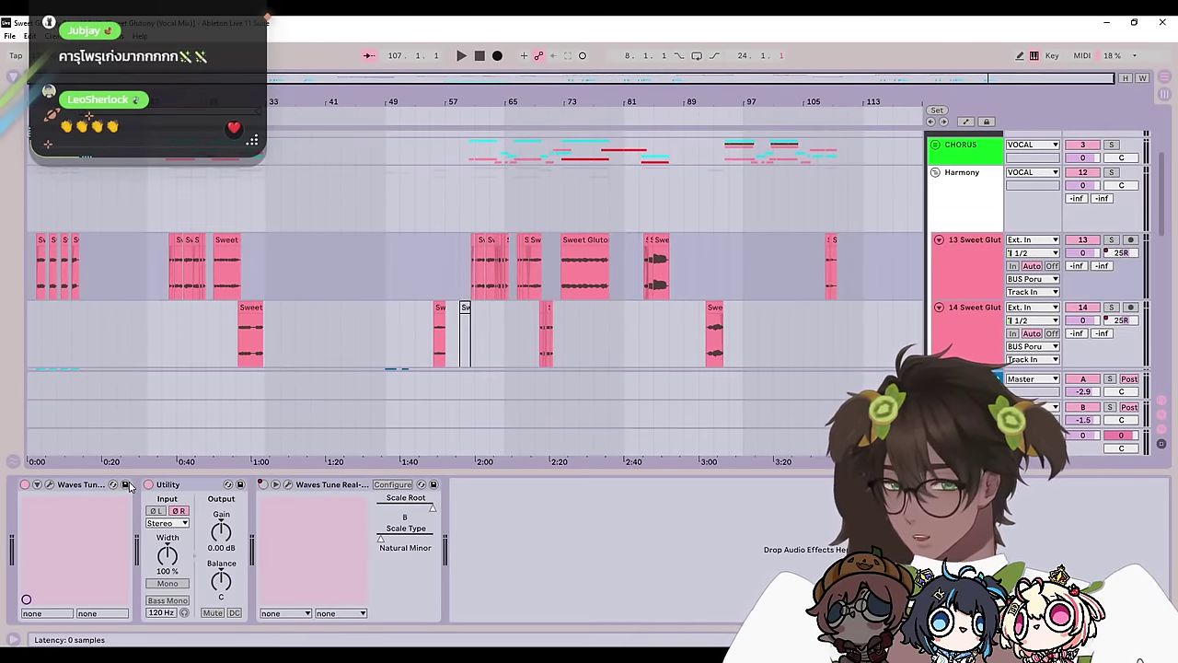
click(988, 309)
scroll(981, 318, down, 2)
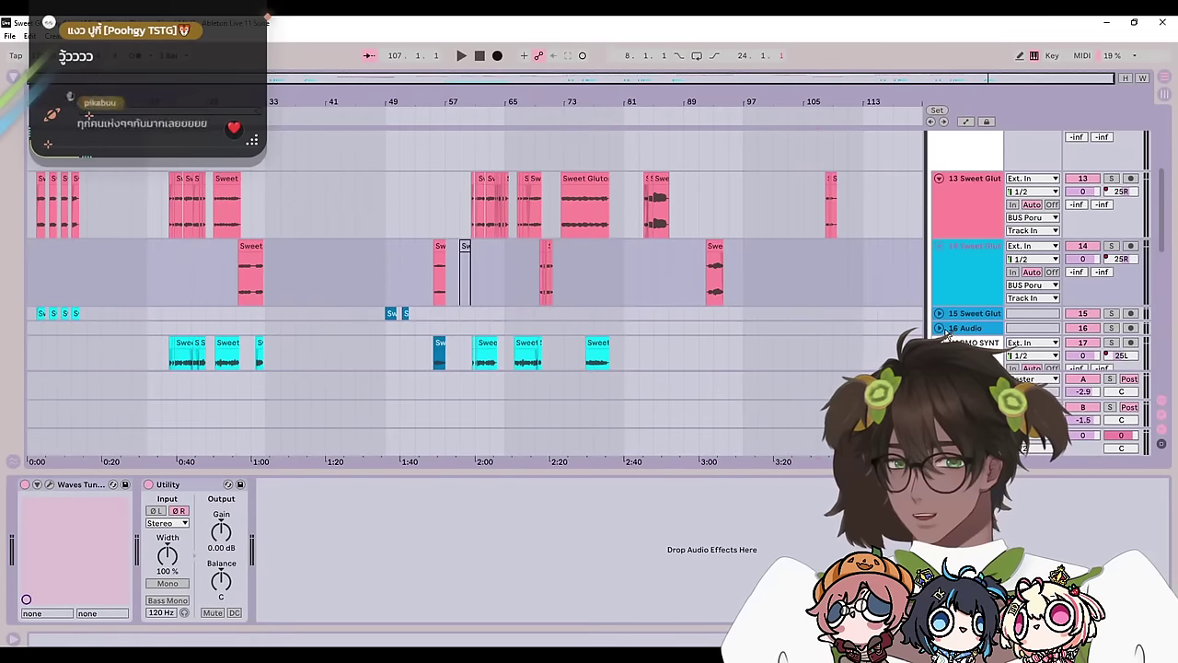
click(965, 315)
click(967, 328)
scroll(972, 331, down, 3)
click(977, 318)
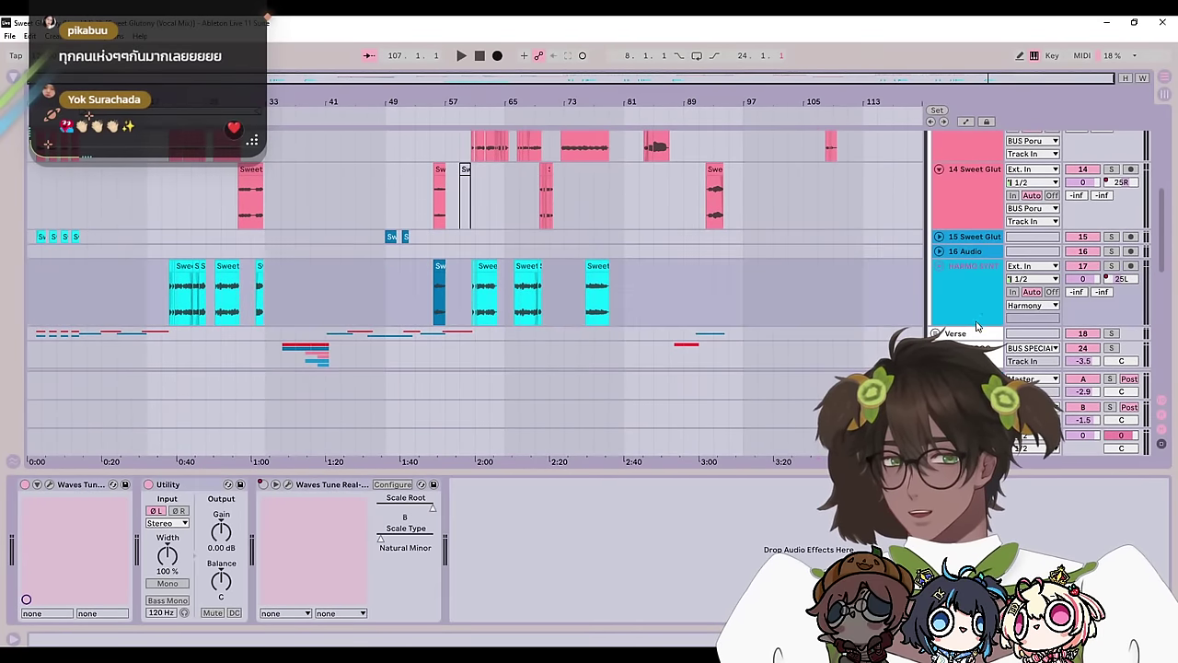
Step: Expand the Verse group and show the device chain of track 20 inside it
click(979, 337)
scroll(980, 338, down, 2)
click(939, 320)
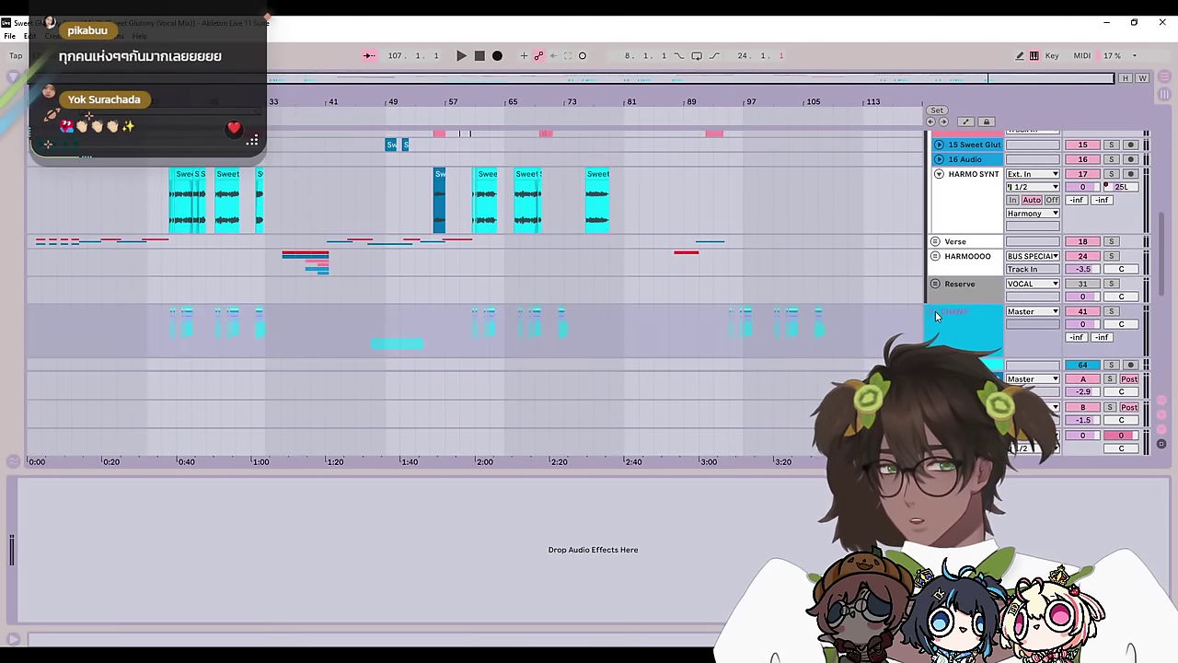
click(935, 242)
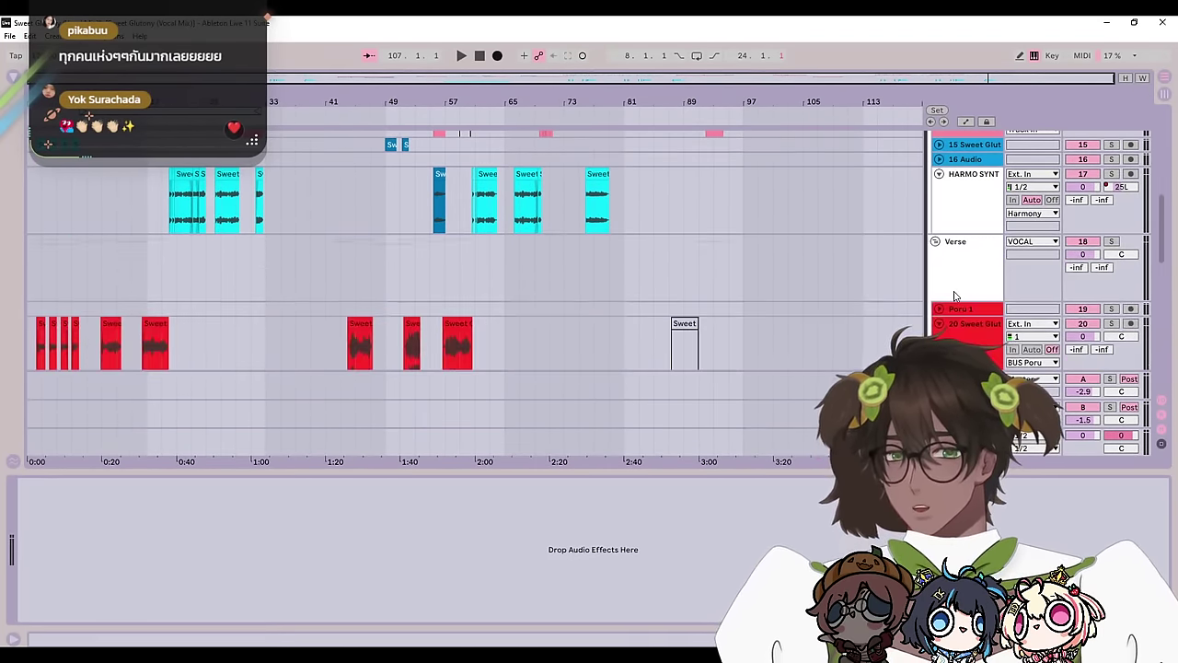
click(957, 329)
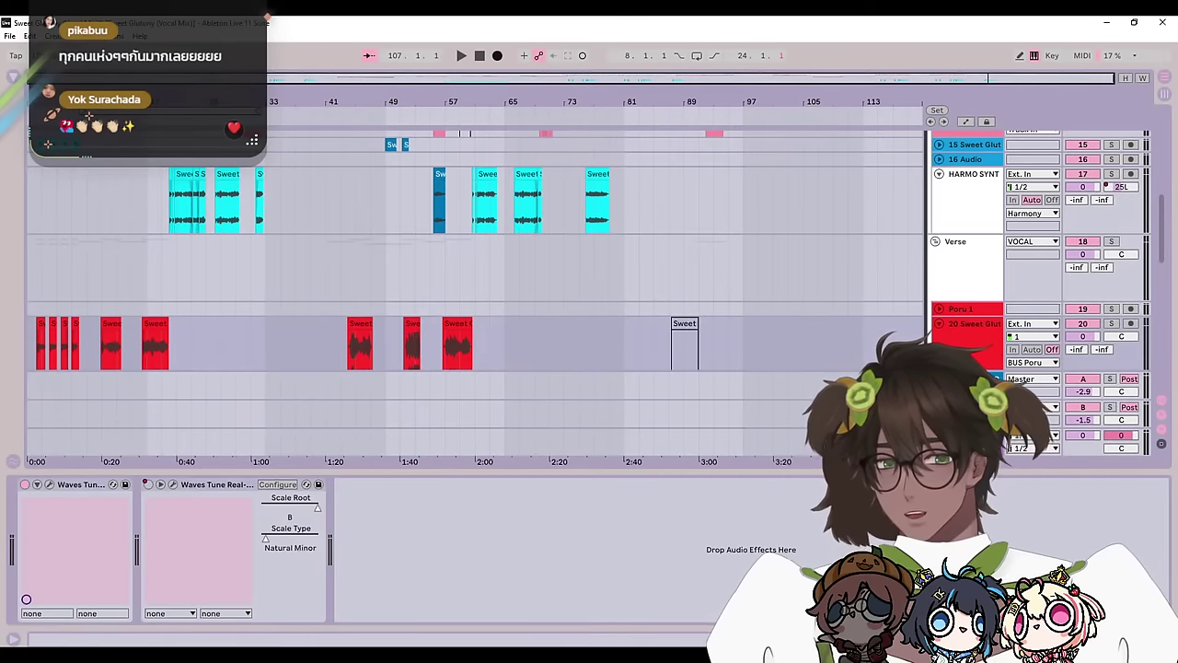
Step: Hide the device view and collapse the Verse group
click(1164, 638)
scroll(936, 245, up, 1)
click(936, 302)
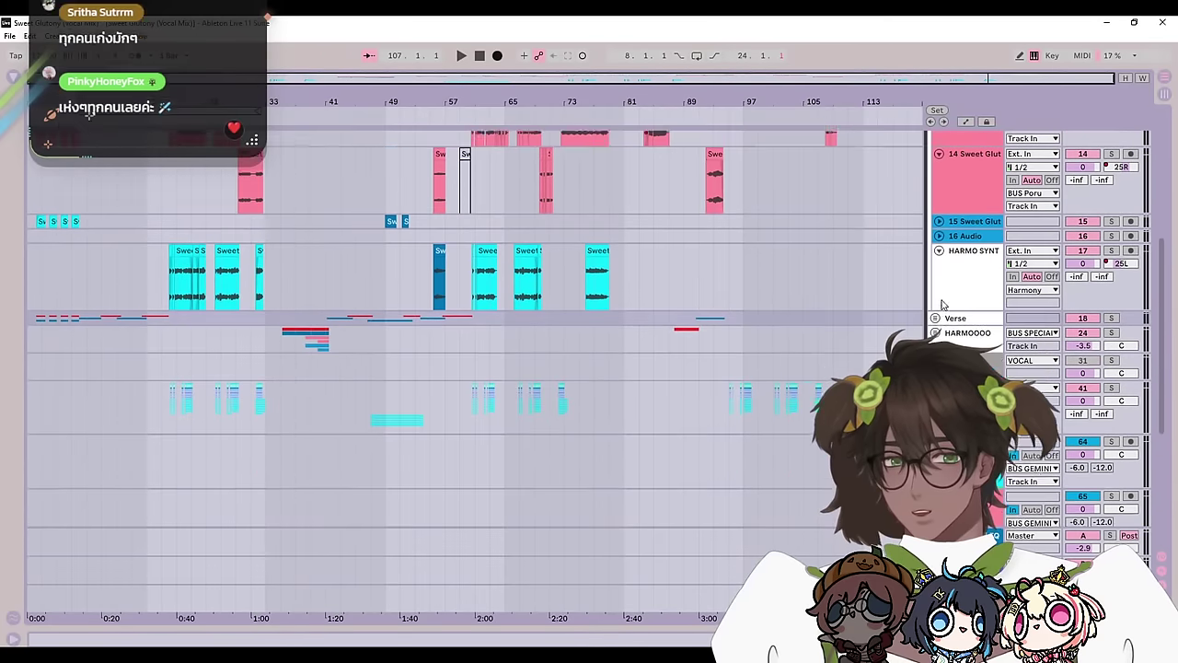
Step: Fold tracks 13, 14 and HARMO SYNT within the Harmony group to their minimum height
scroll(941, 303, up, 3)
click(937, 270)
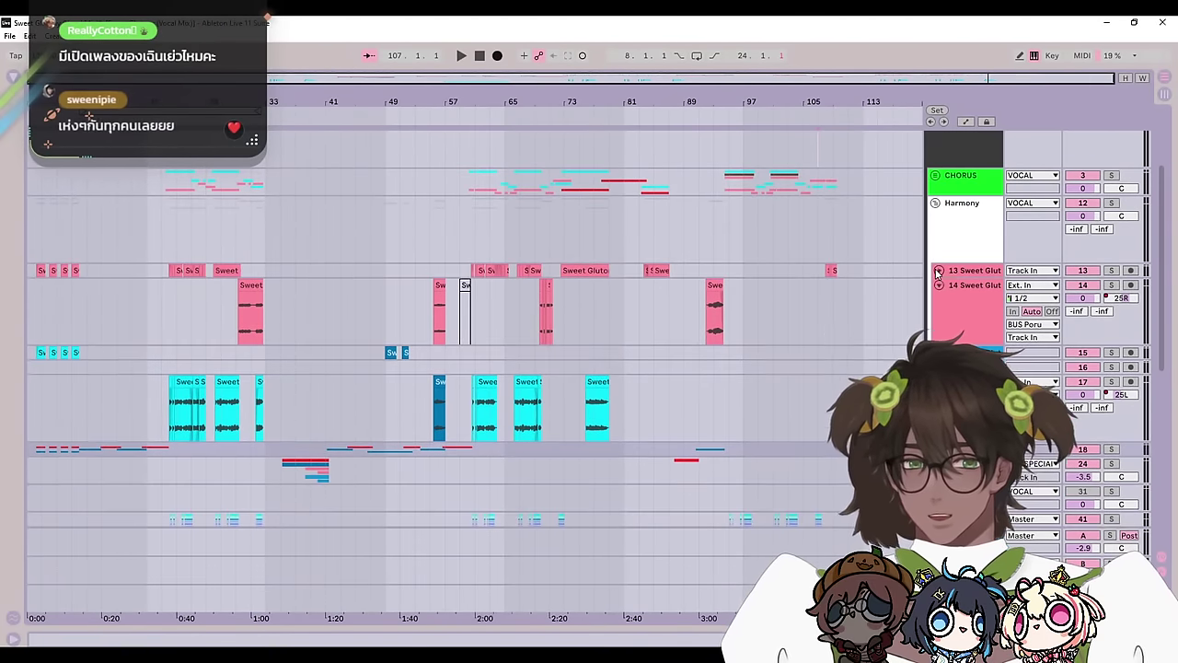
click(938, 286)
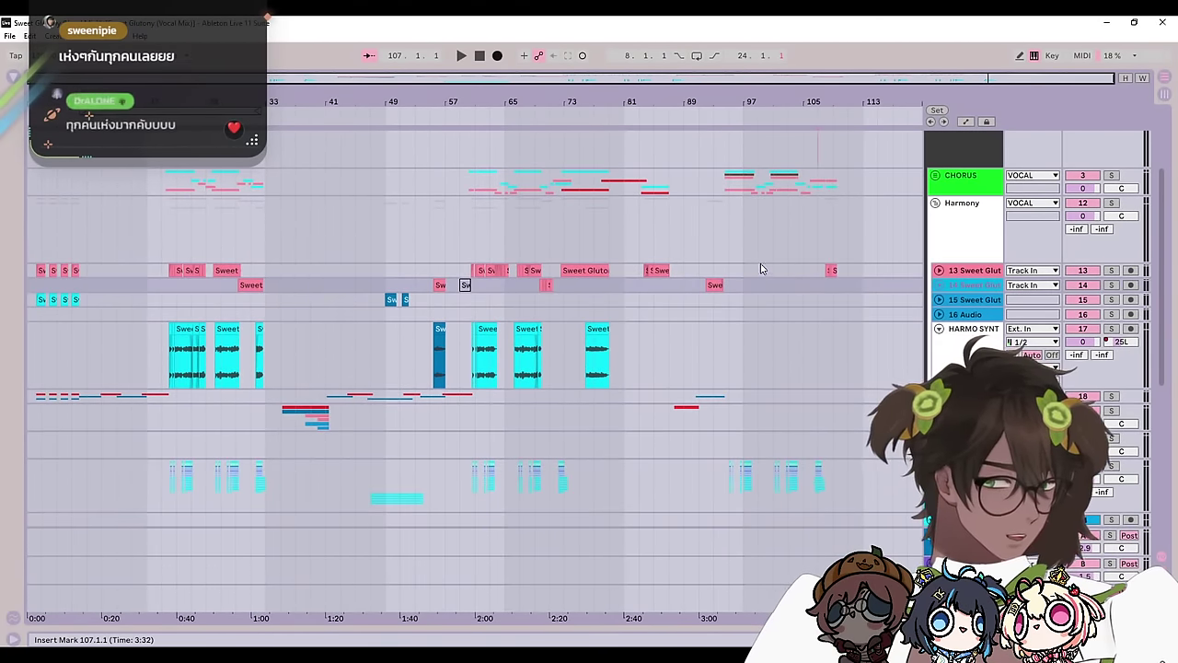
click(564, 313)
scroll(957, 327, up, 1)
click(939, 347)
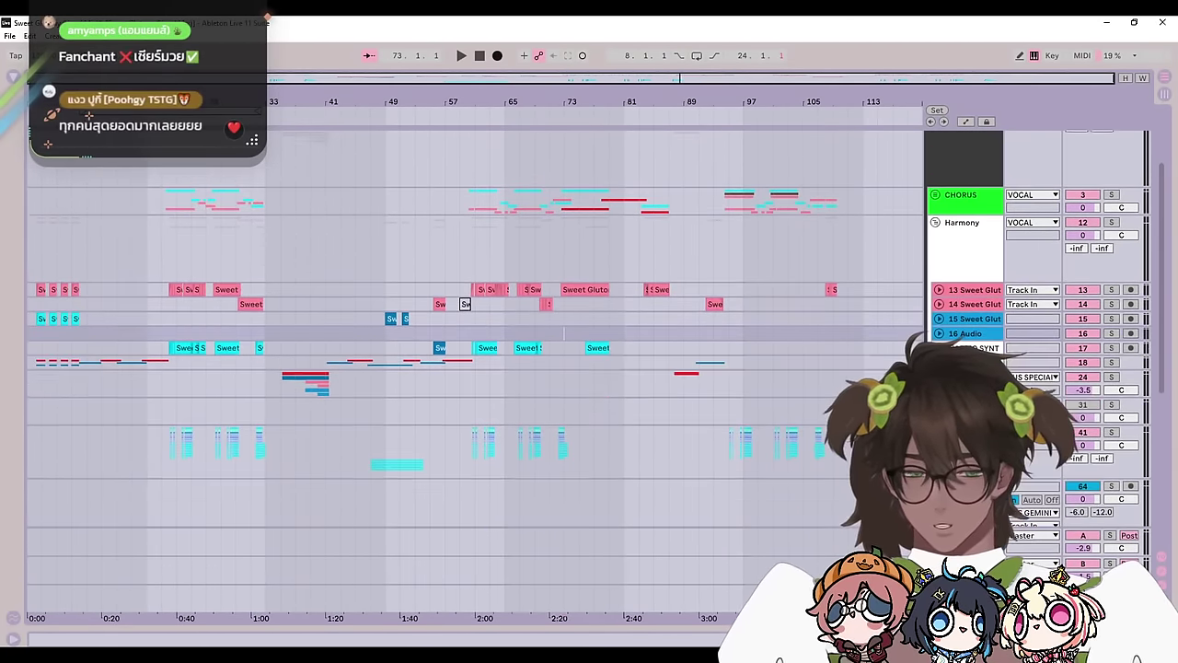
Step: Collapse the Harmony group and set the insert marker at bar 95 on the CHORUS group
click(714, 292)
scroll(752, 349, up, 2)
click(647, 362)
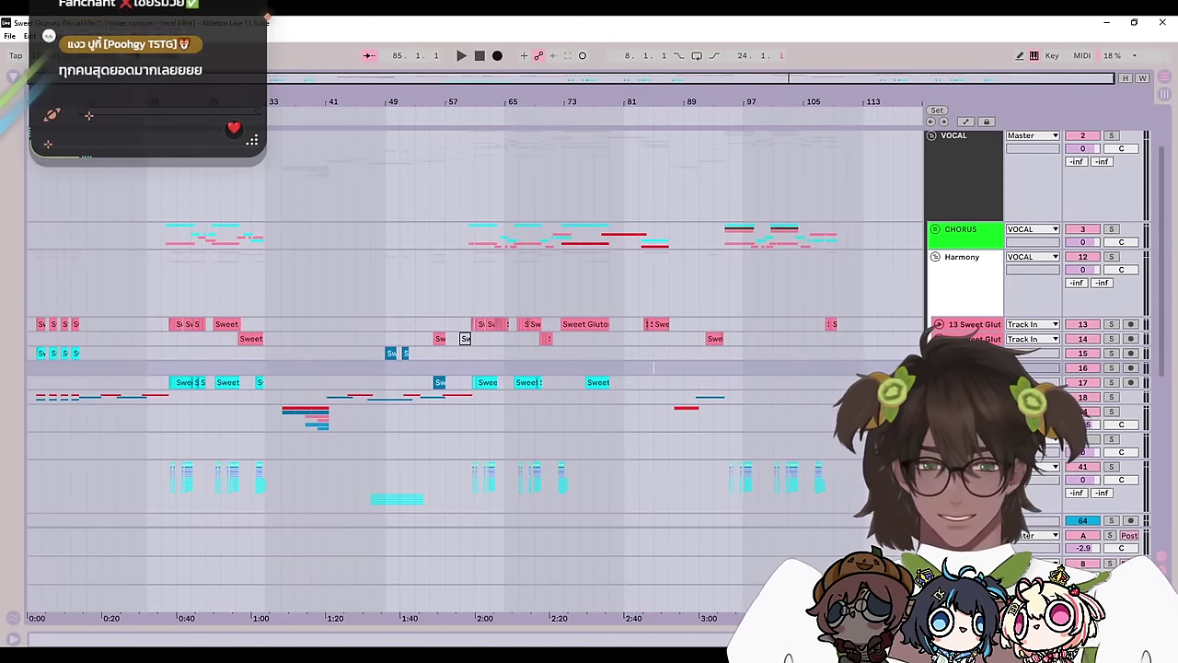
scroll(647, 359, down, 3)
scroll(653, 305, up, 5)
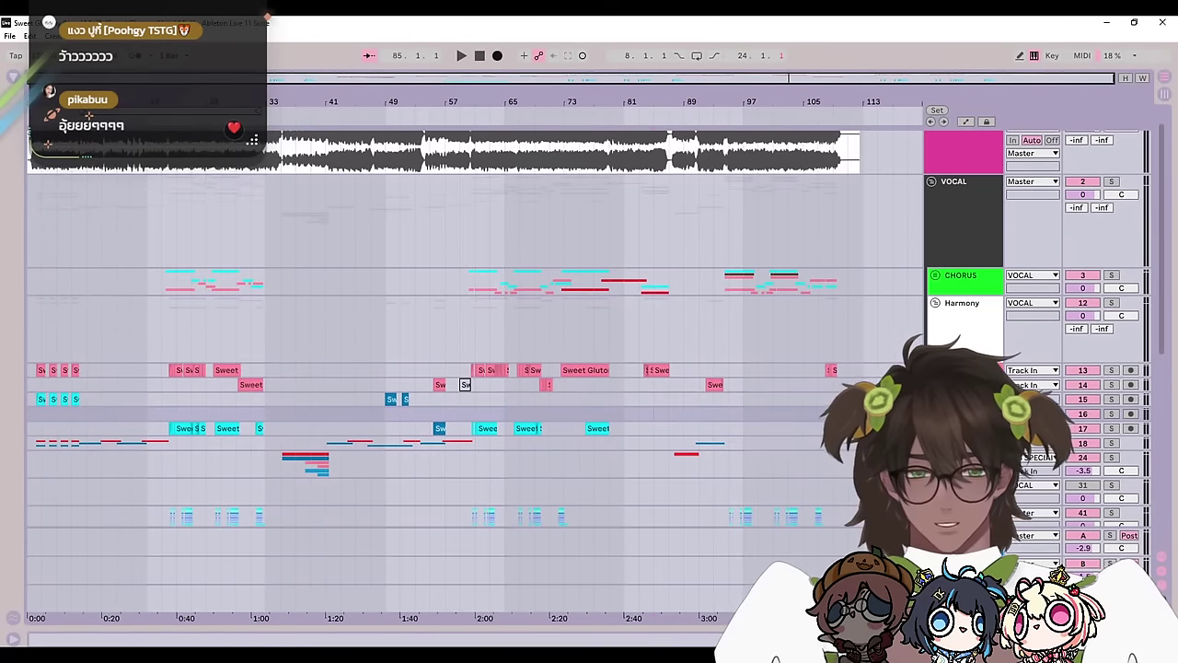
click(940, 315)
click(936, 304)
click(818, 361)
click(727, 293)
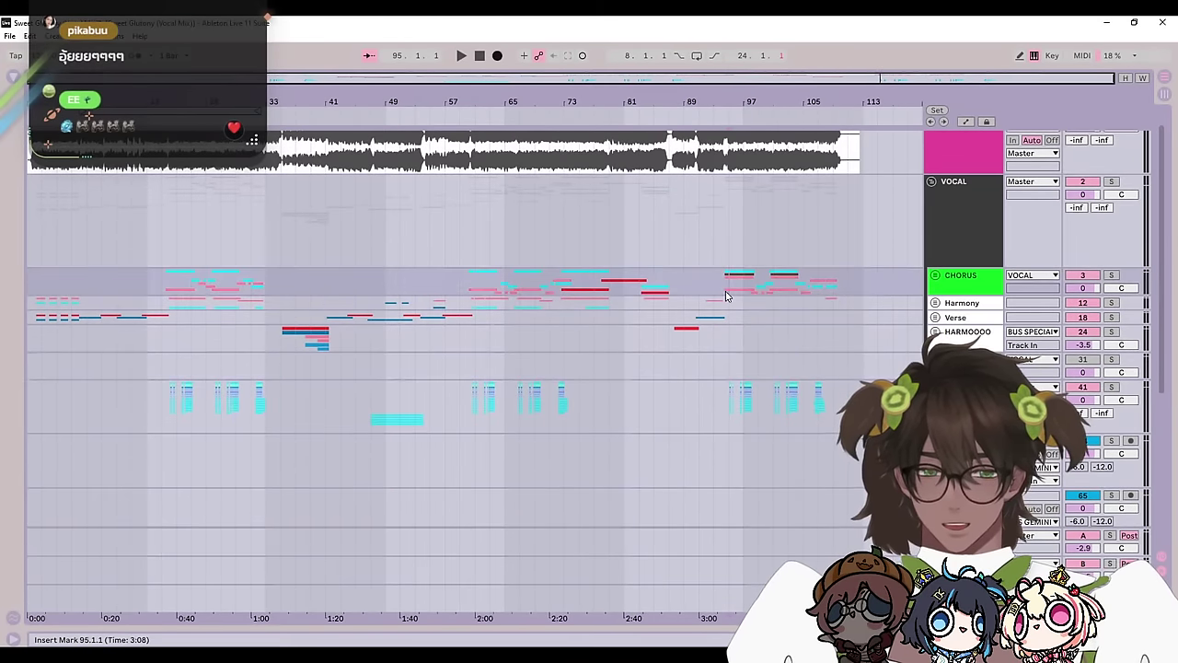